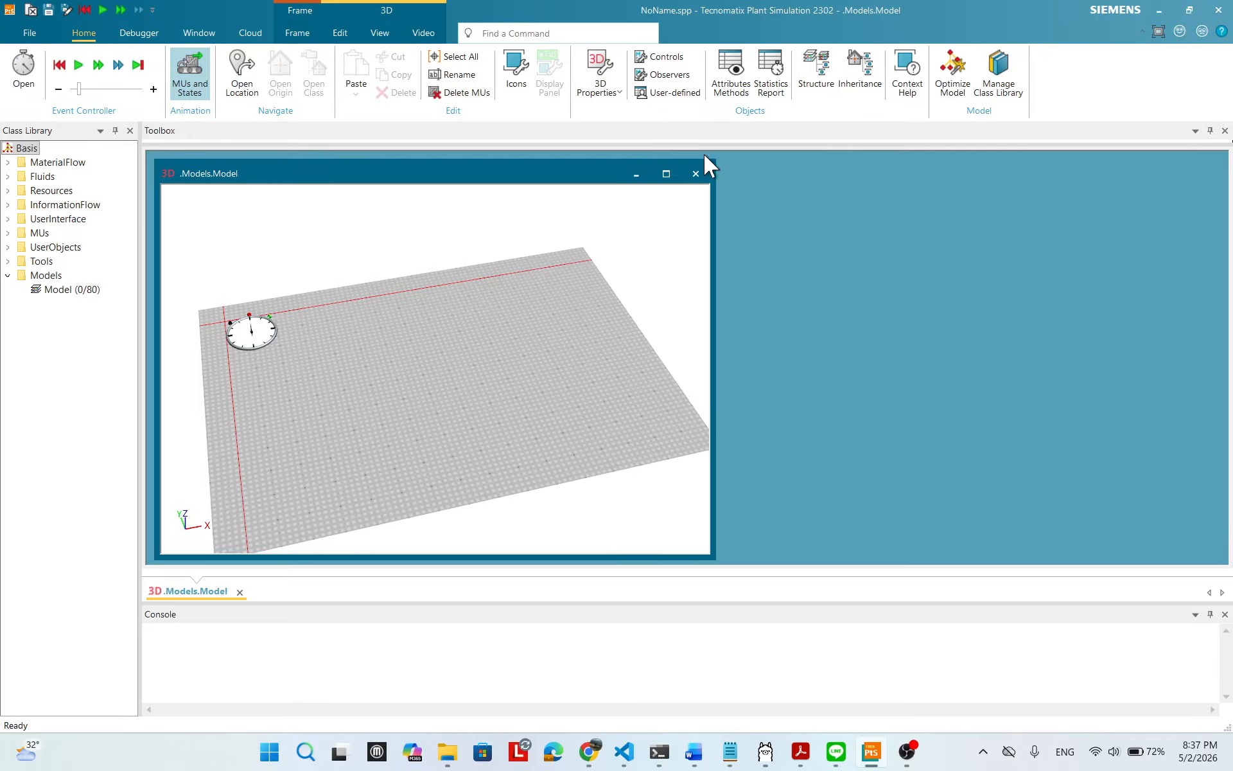
- Maximize the window of the 3D model frame
{"action": "left_click", "coordinate": [666, 175]}
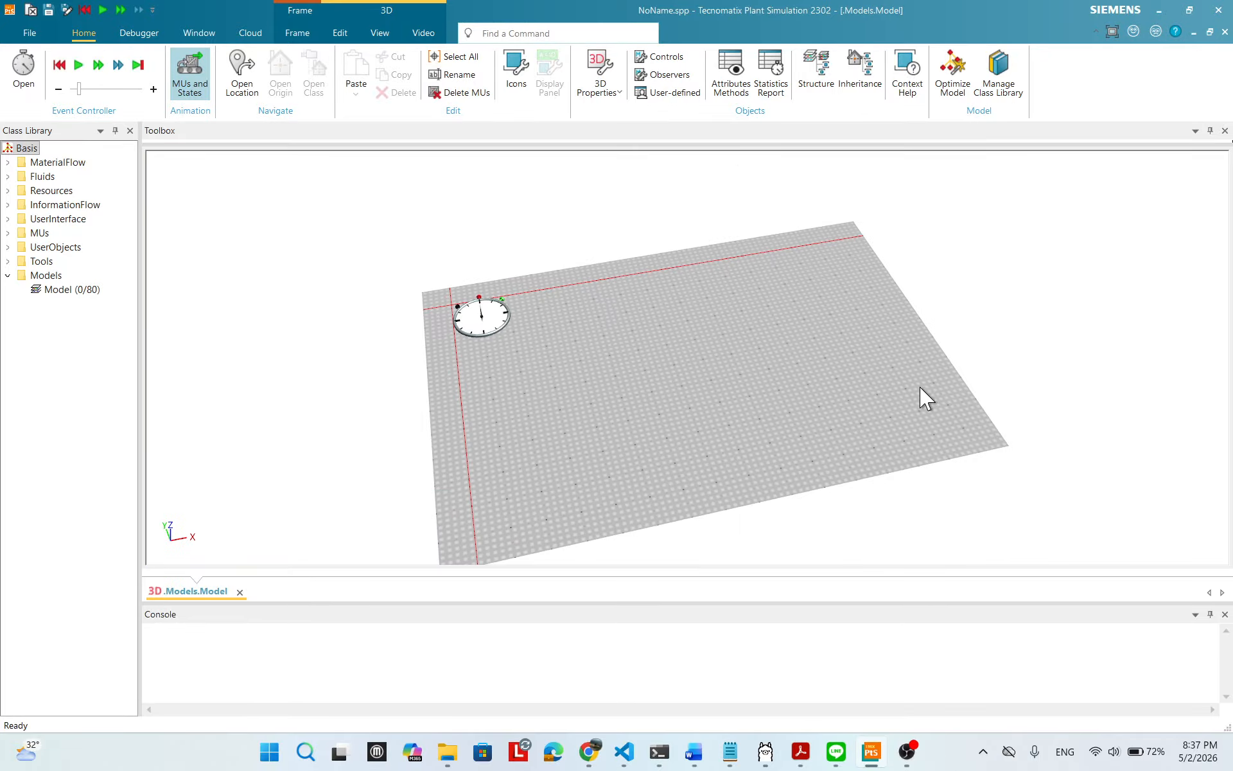
{"action": "left_click_drag", "start_coordinate": [925, 398], "coordinate": [737, 413]}
{"action": "left_click_drag", "start_coordinate": [814, 501], "coordinate": [461, 417]}
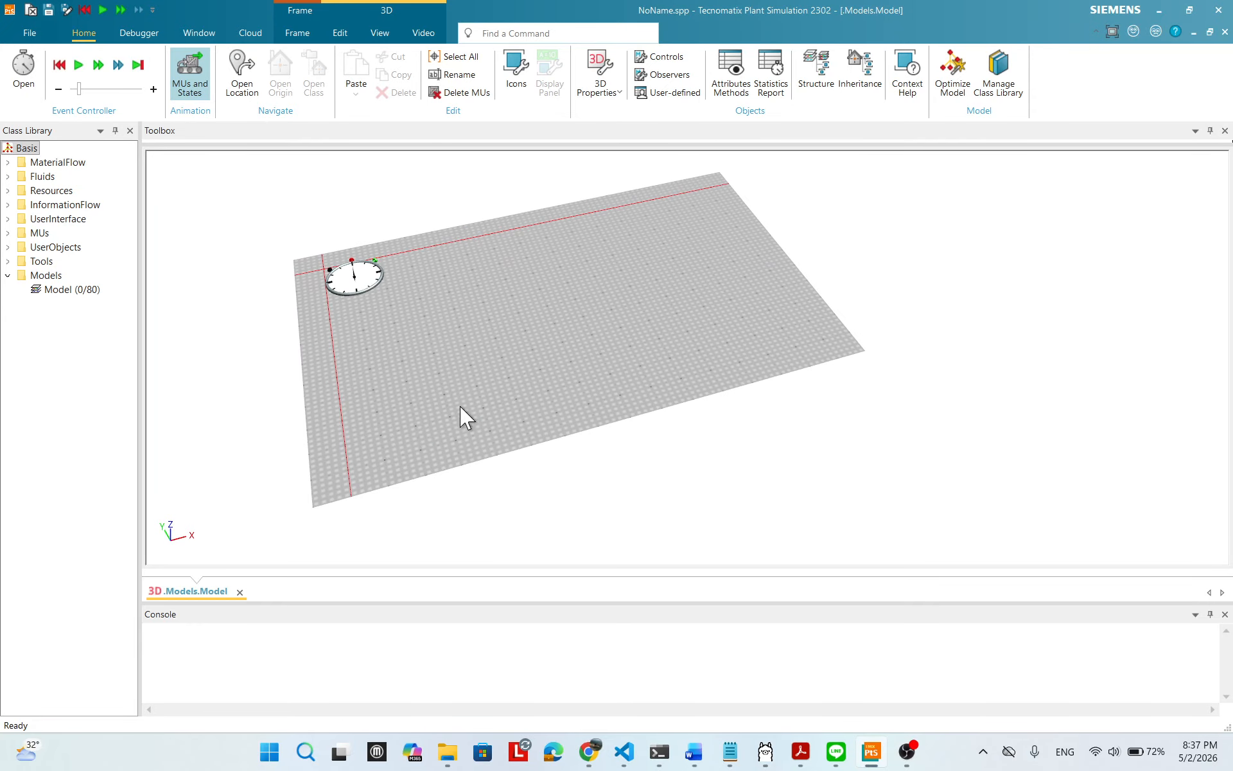
- Examine the empty 3D model floor from several viewing angles
{"action": "left_click", "coordinate": [76, 288]}
{"action": "mouse_move", "coordinate": [611, 283]}
{"action": "left_mouse_down"}
{"action": "mouse_move", "coordinate": [633, 283]}
{"action": "mouse_move", "coordinate": [603, 294]}
{"action": "mouse_move", "coordinate": [641, 287]}
{"action": "mouse_move", "coordinate": [617, 325]}
{"action": "mouse_move", "coordinate": [591, 295]}
{"action": "left_mouse_up"}
{"action": "left_click_drag", "start_coordinate": [744, 313], "coordinate": [746, 331]}
{"action": "left_click_drag", "start_coordinate": [542, 270], "coordinate": [537, 257]}
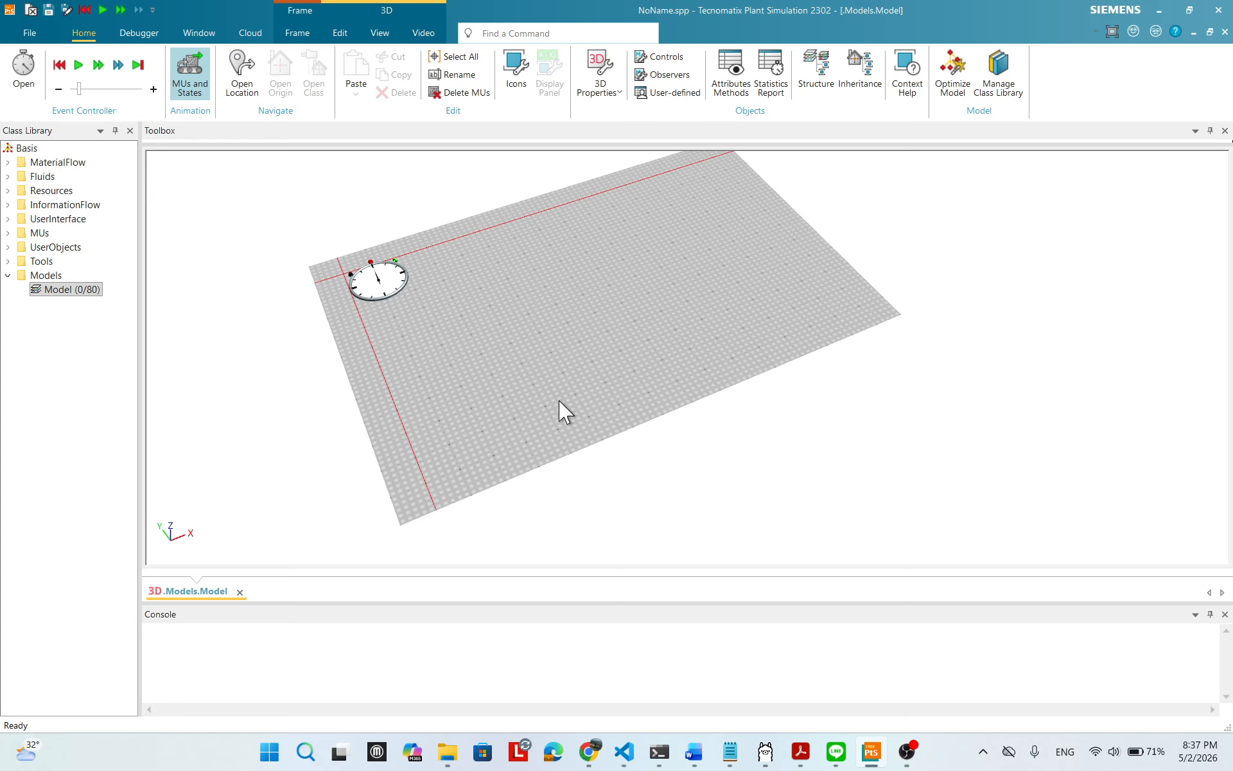
{"action": "left_click_drag", "start_coordinate": [721, 221], "coordinate": [754, 270]}
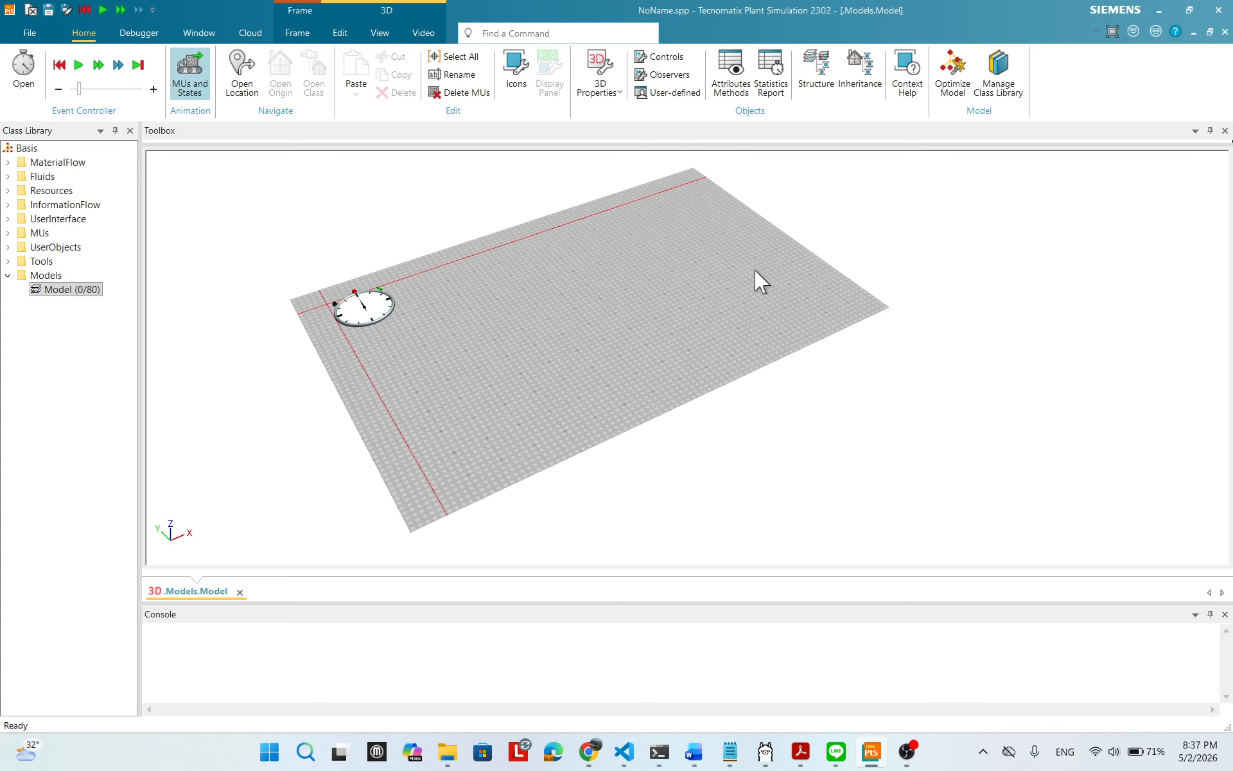
{"action": "left_click_drag", "start_coordinate": [962, 301], "coordinate": [923, 429]}
{"action": "left_click_drag", "start_coordinate": [546, 362], "coordinate": [553, 333]}
{"action": "left_click_drag", "start_coordinate": [662, 309], "coordinate": [707, 301]}
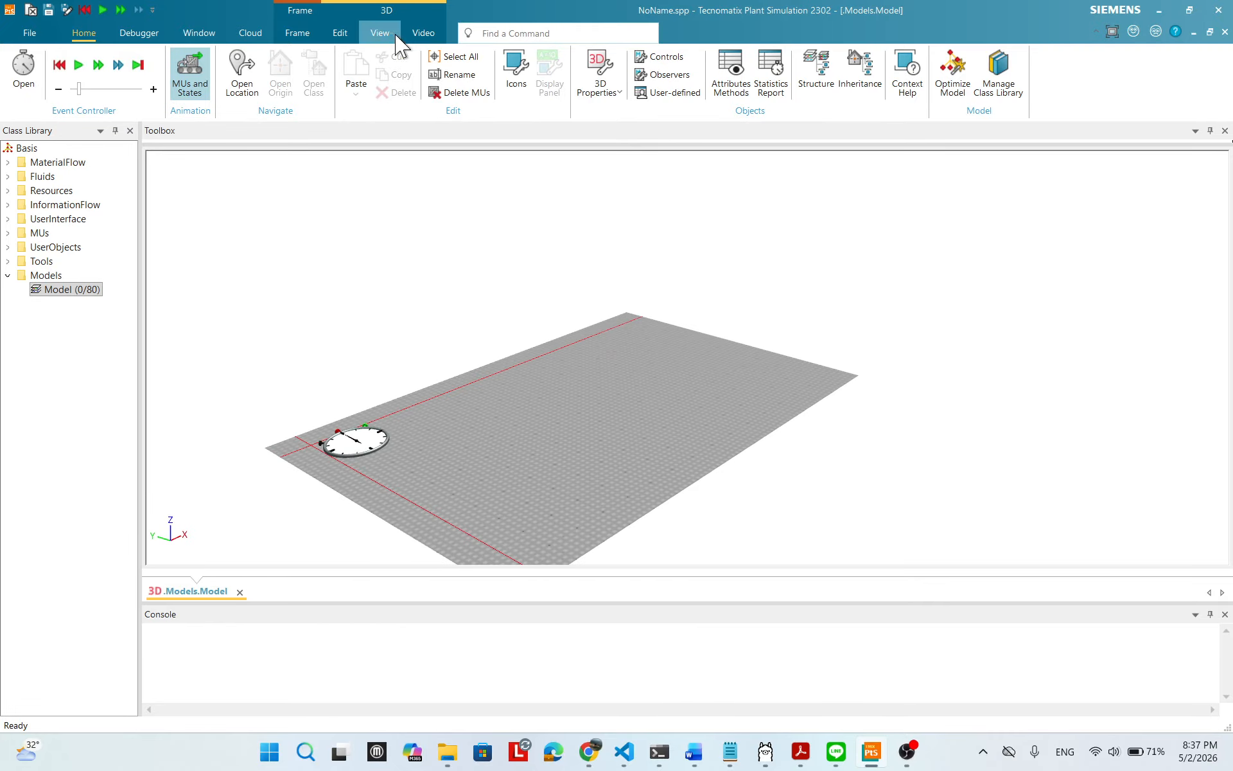
- Make sure the Toolbox is displayed and enlarge its docked area until the Material Flow objects are visible
{"action": "left_click", "coordinate": [207, 37]}
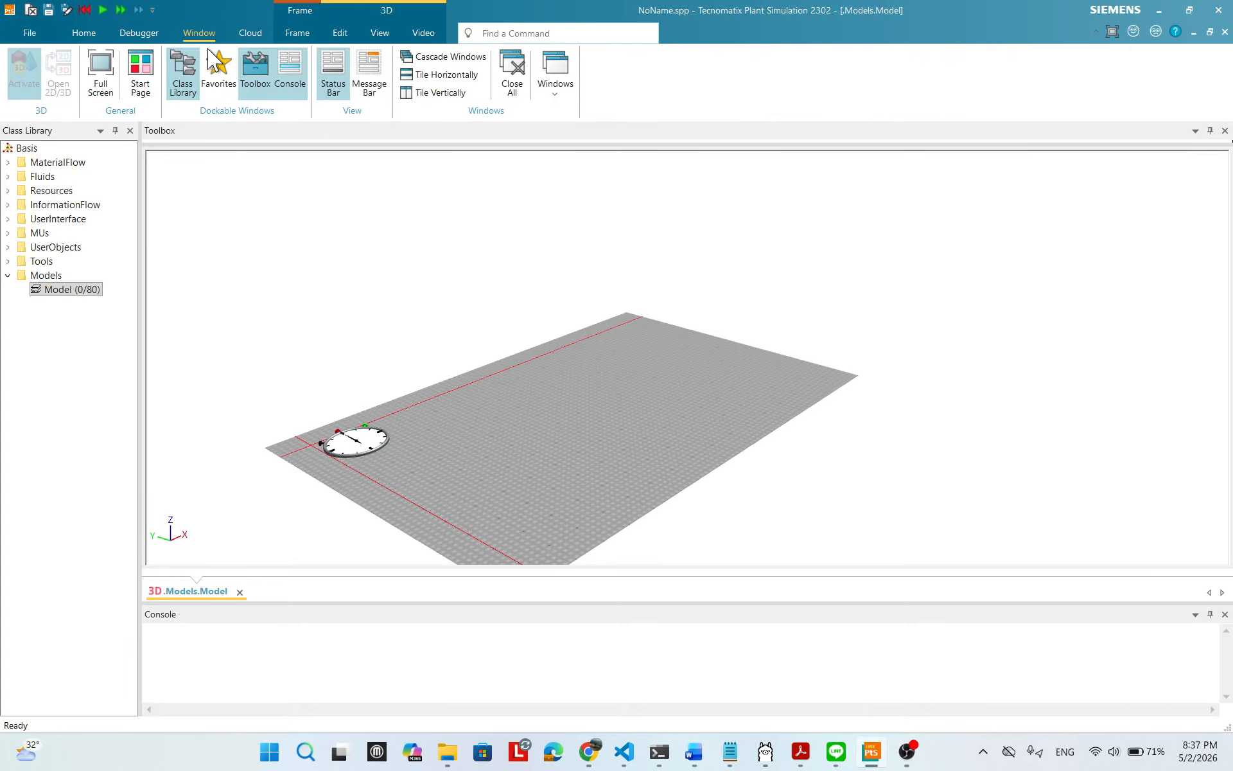
{"action": "left_click", "coordinate": [263, 82]}
{"action": "left_click", "coordinate": [265, 77]}
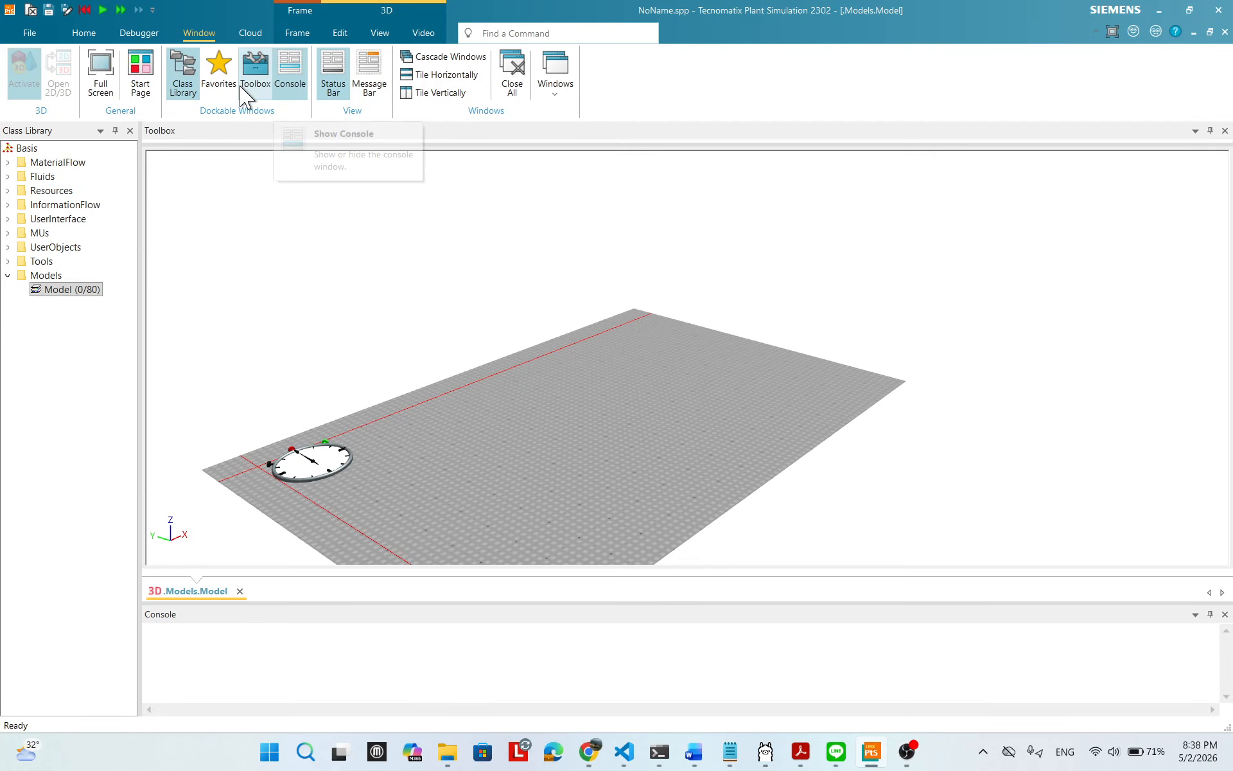
{"action": "left_click", "coordinate": [1196, 131]}
{"action": "left_click", "coordinate": [1170, 133]}
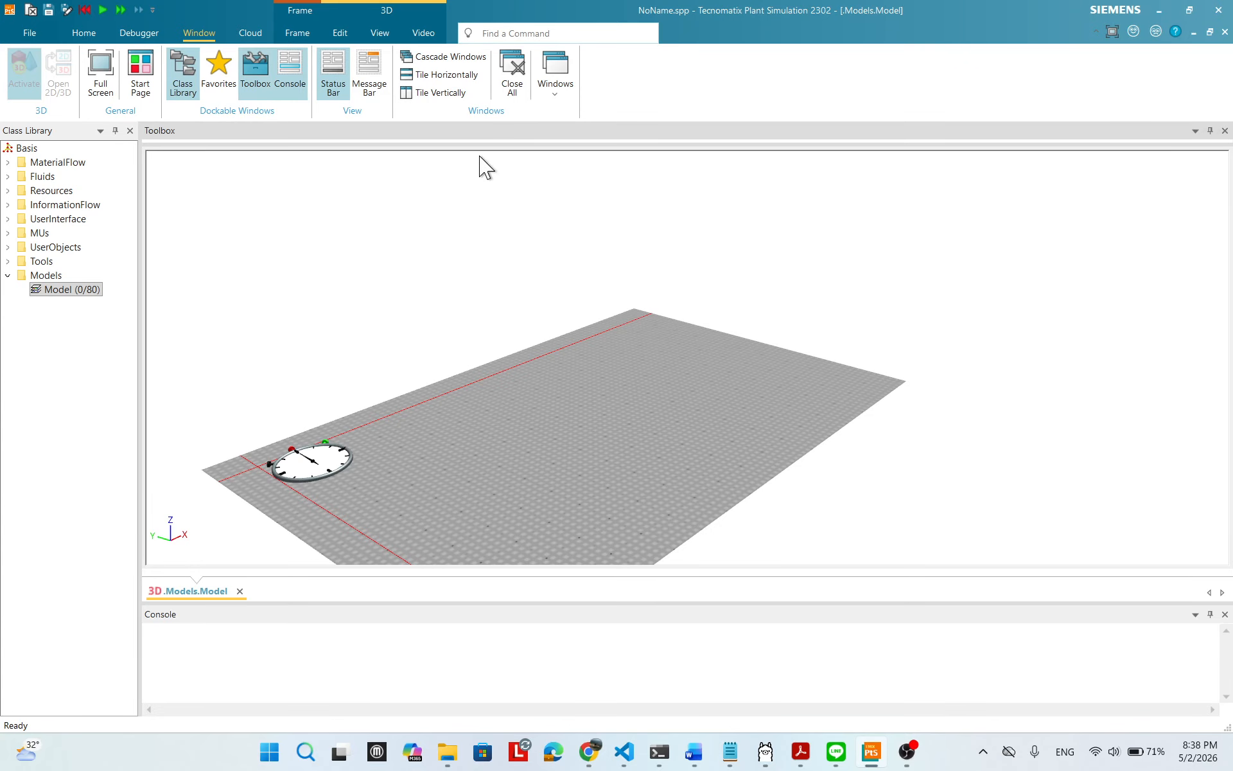
{"action": "left_click", "coordinate": [256, 84]}
{"action": "left_click", "coordinate": [256, 87]}
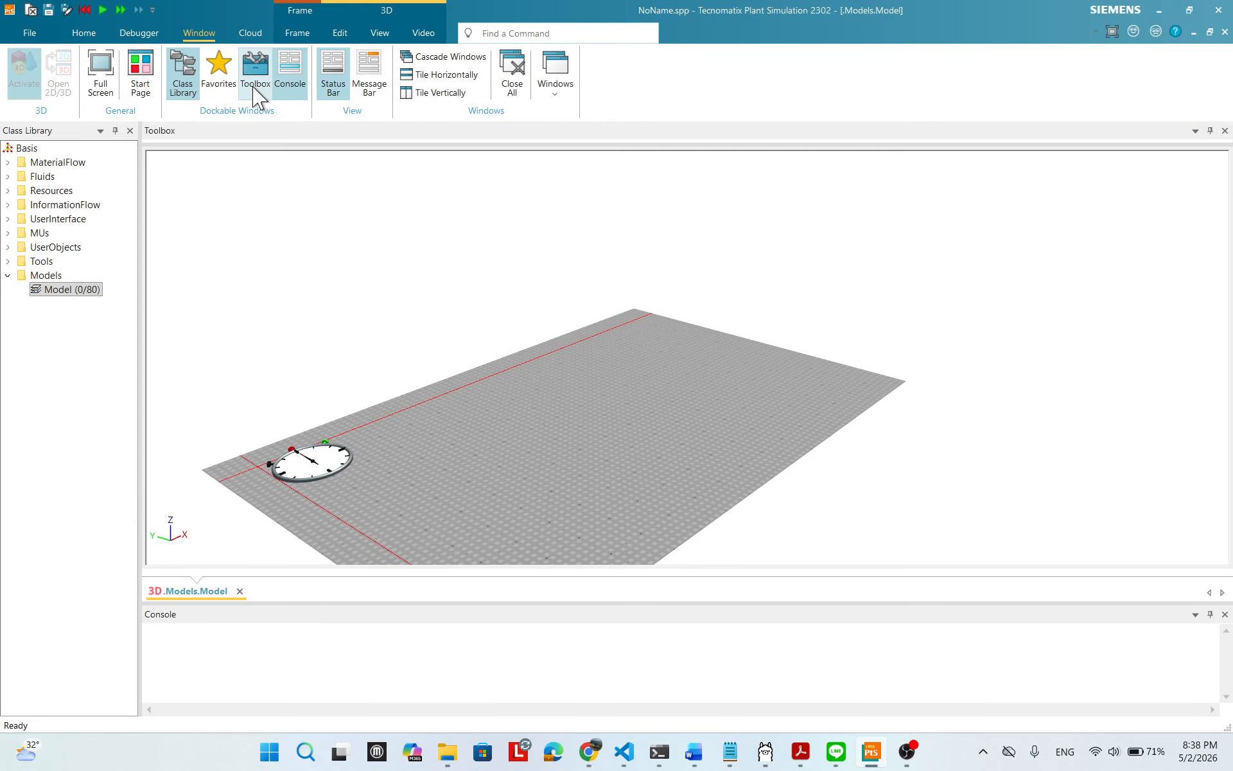
{"action": "left_click", "coordinate": [256, 88]}
{"action": "left_click", "coordinate": [256, 91]}
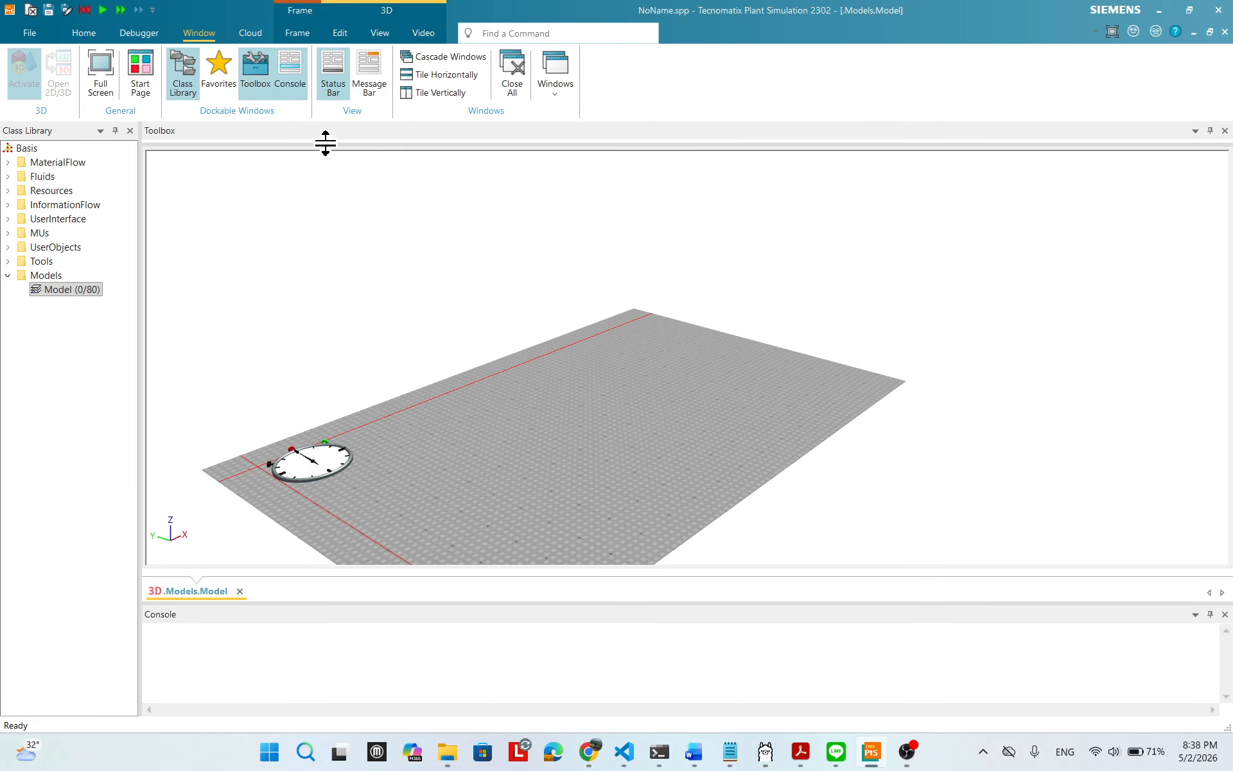
{"action": "left_click_drag", "start_coordinate": [344, 146], "coordinate": [443, 210]}
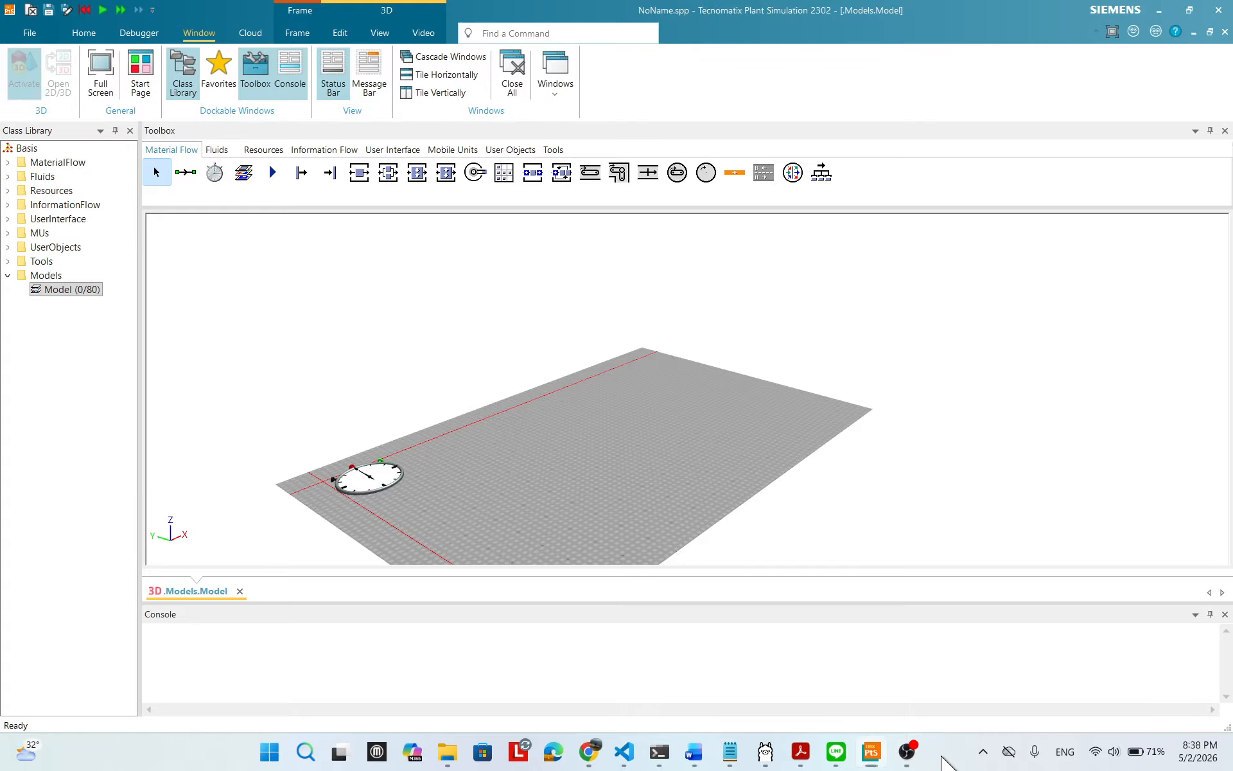
{"action": "left_click_drag", "start_coordinate": [519, 460], "coordinate": [704, 389]}
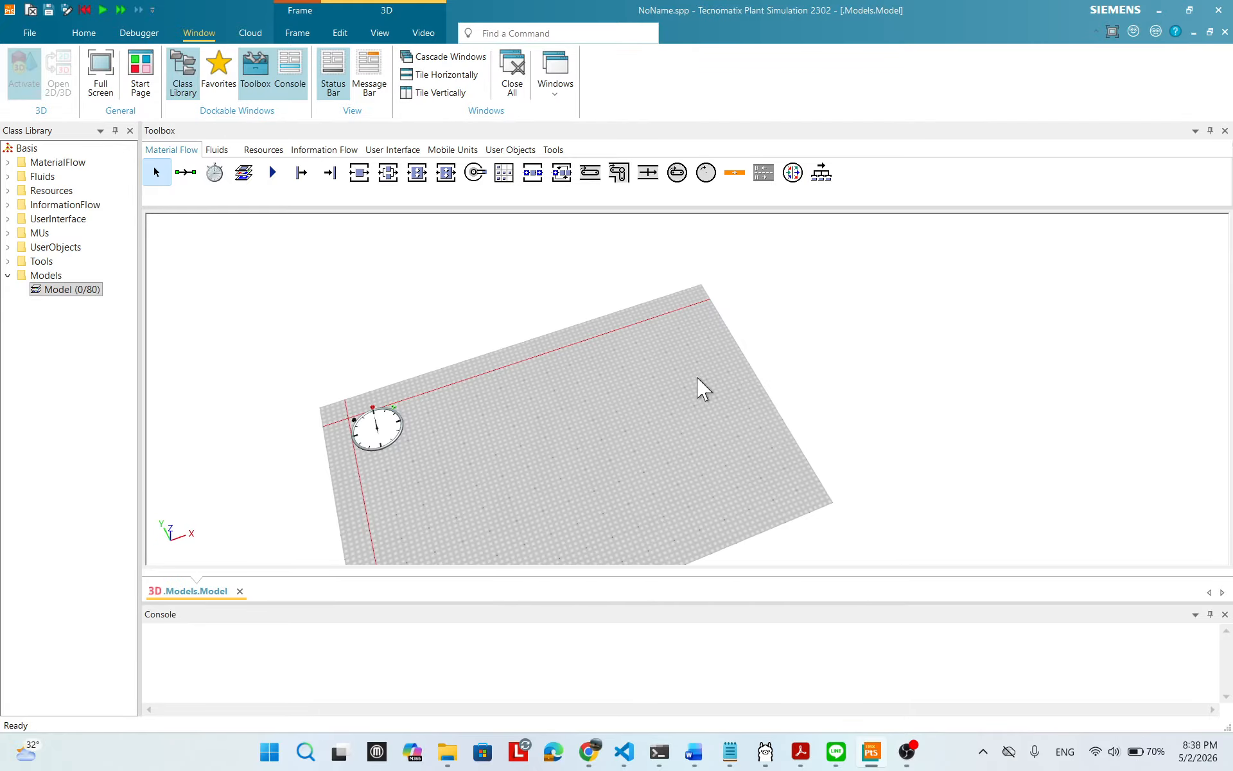
{"action": "left_click_drag", "start_coordinate": [462, 440], "coordinate": [501, 412]}
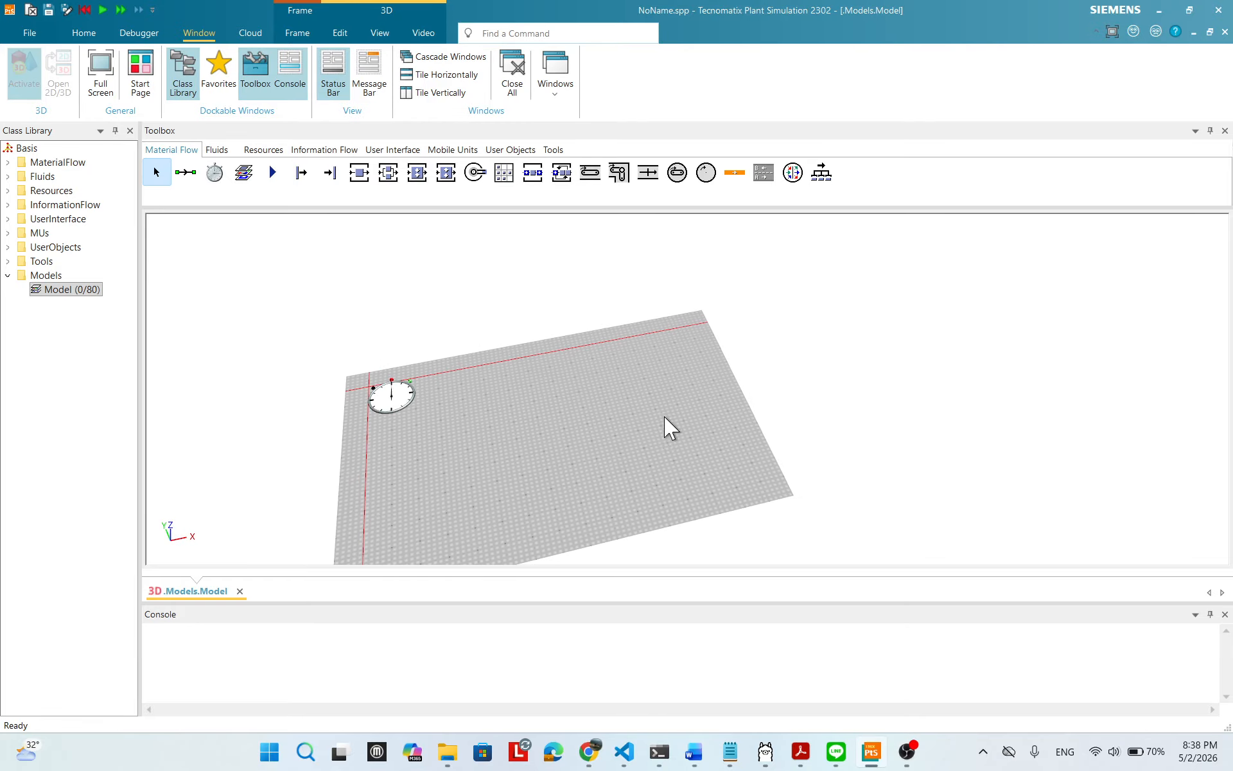
{"action": "left_click", "coordinate": [734, 174]}
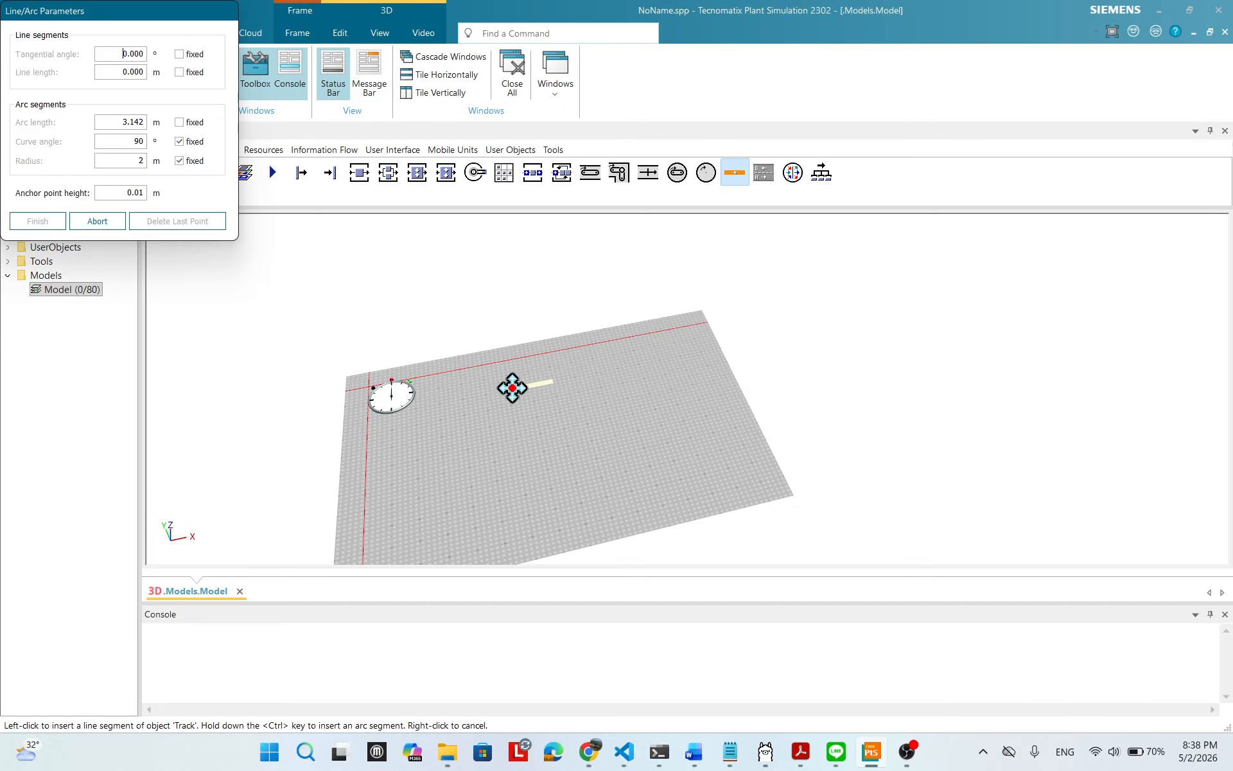
{"action": "left_click_drag", "start_coordinate": [744, 360], "coordinate": [770, 426]}
{"action": "left_click_drag", "start_coordinate": [540, 444], "coordinate": [528, 412]}
{"action": "scroll", "coordinate": [639, 427], "scroll_direction": "up", "scroll_amount": 5}
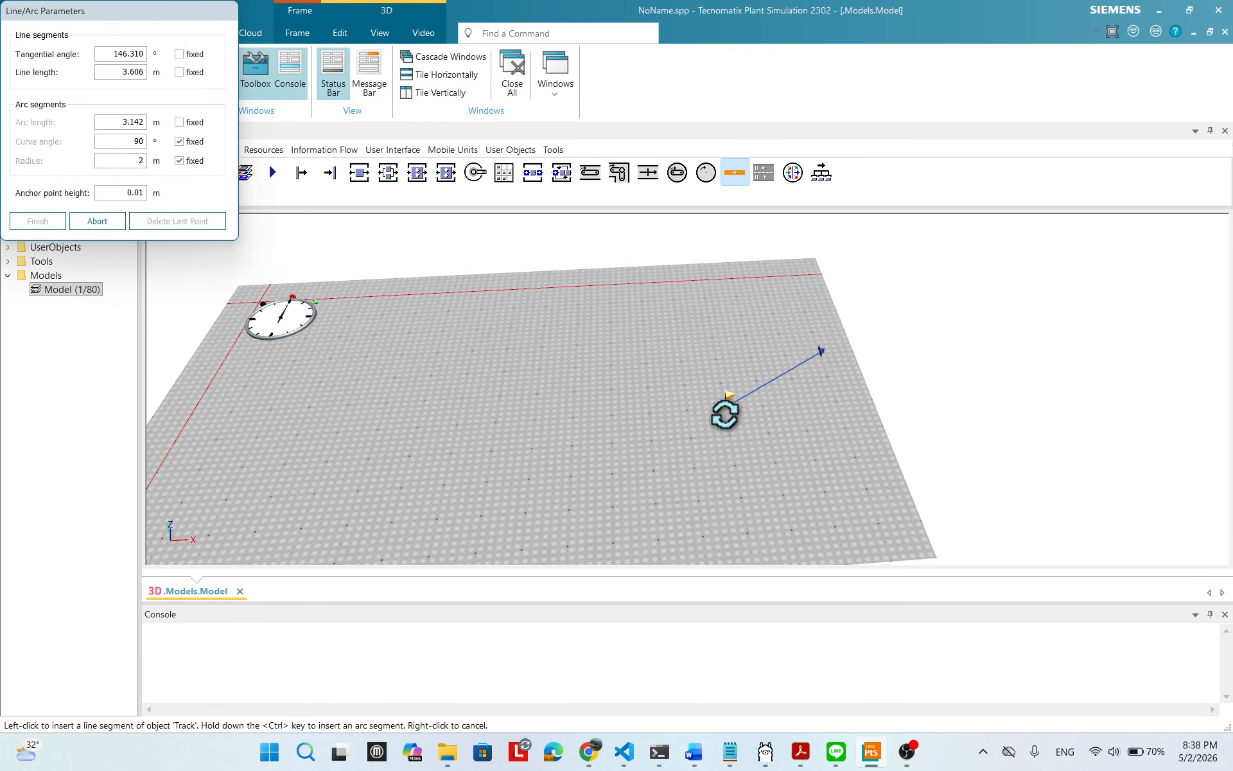
{"action": "right_click", "coordinate": [698, 430]}
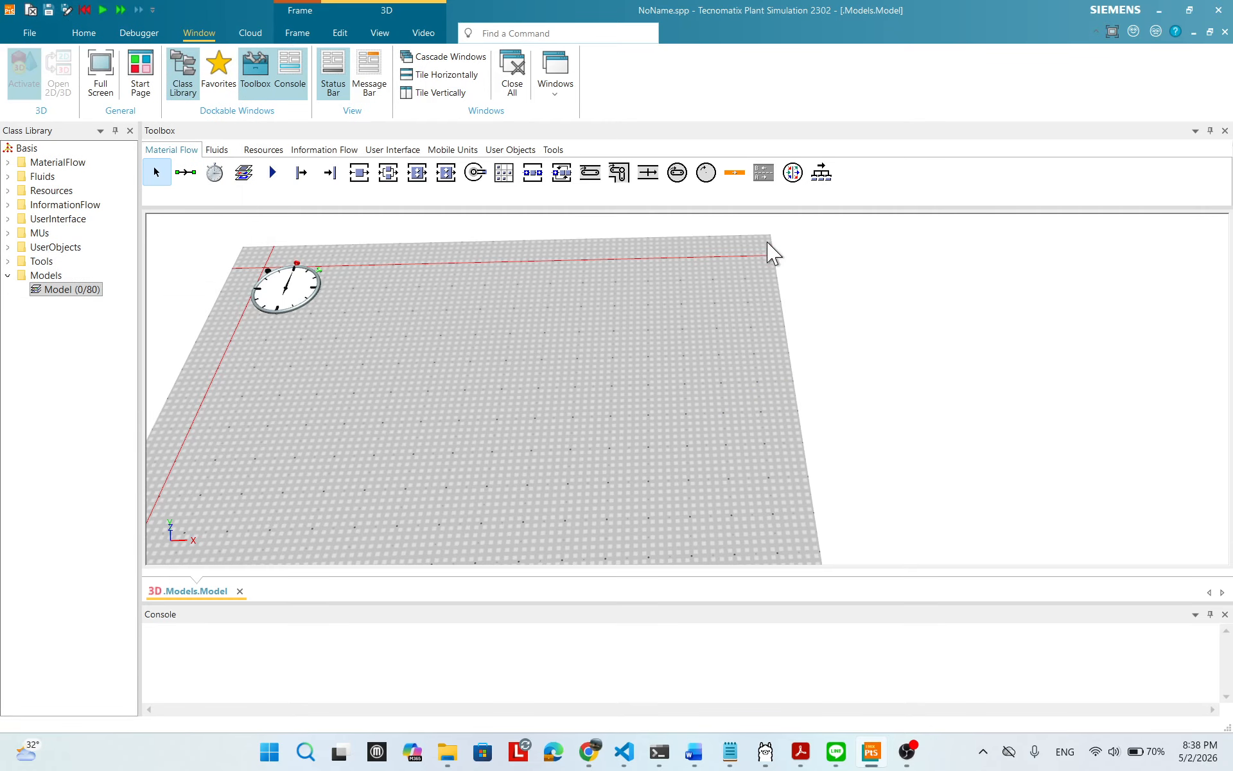
- Draw a track with a long straight, a 90° arc of 2 m radius and a second straight of about 6 m
{"action": "left_click", "coordinate": [377, 321]}
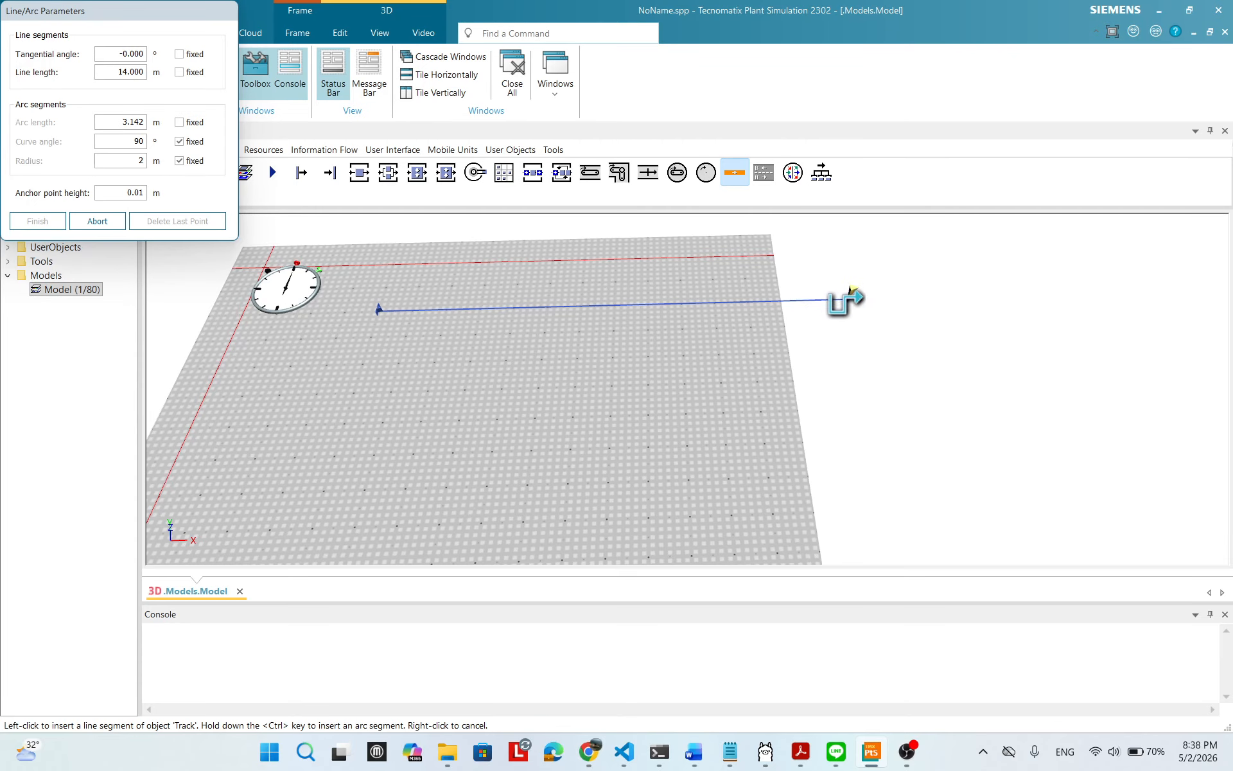
{"action": "left_click", "coordinate": [881, 293]}
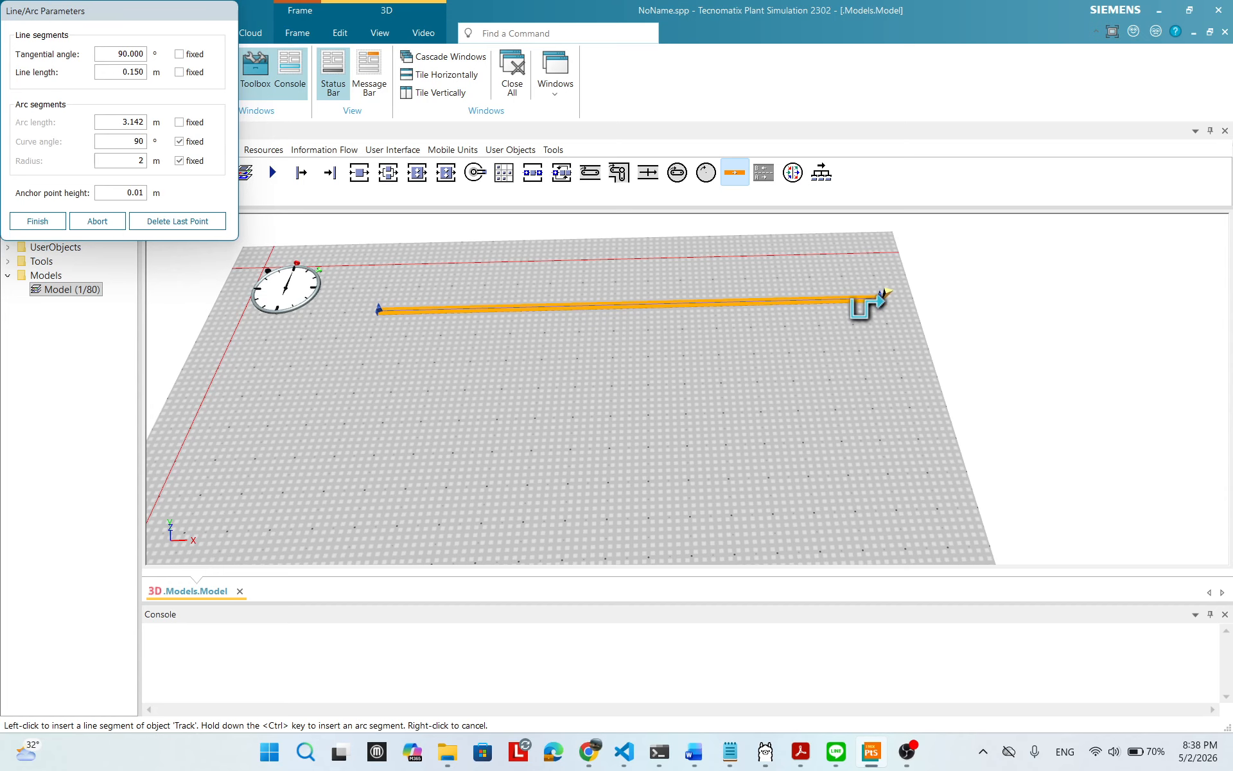
{"action": "key", "text": "ctrl"}
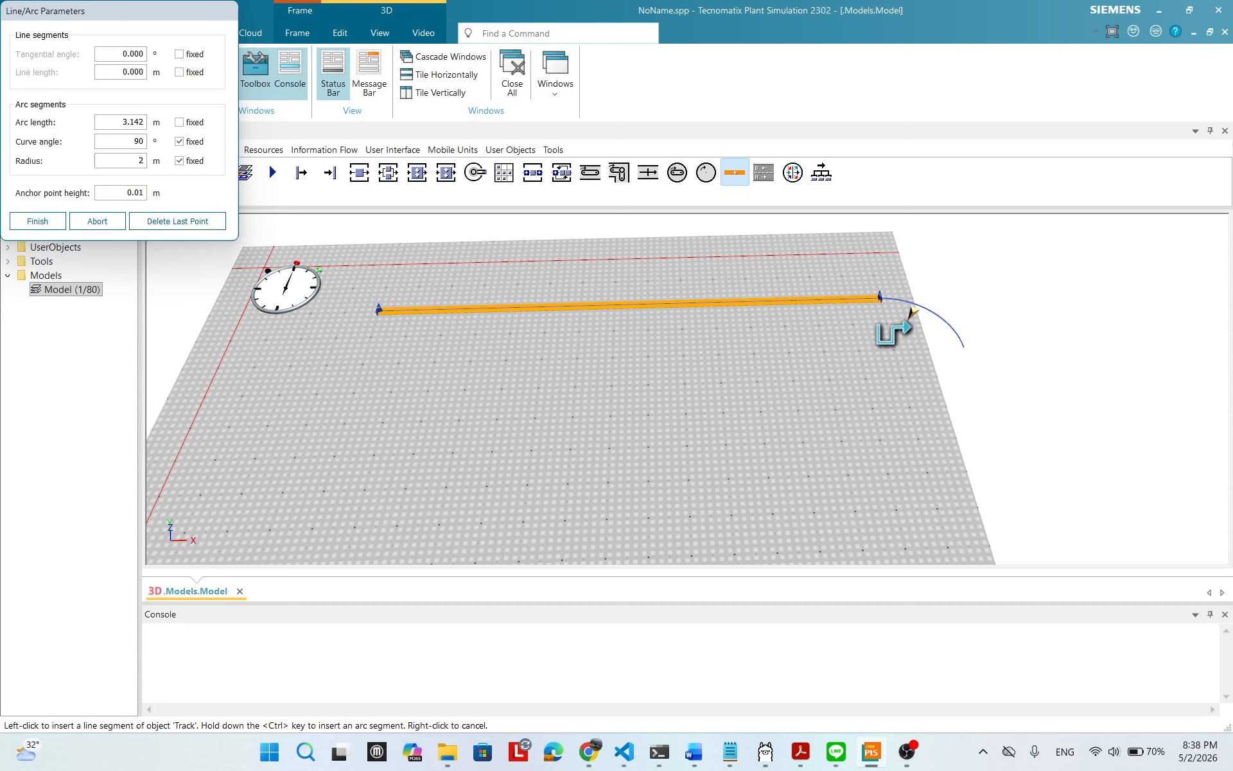
{"action": "left_click", "coordinate": [973, 367], "text": "ctrl"}
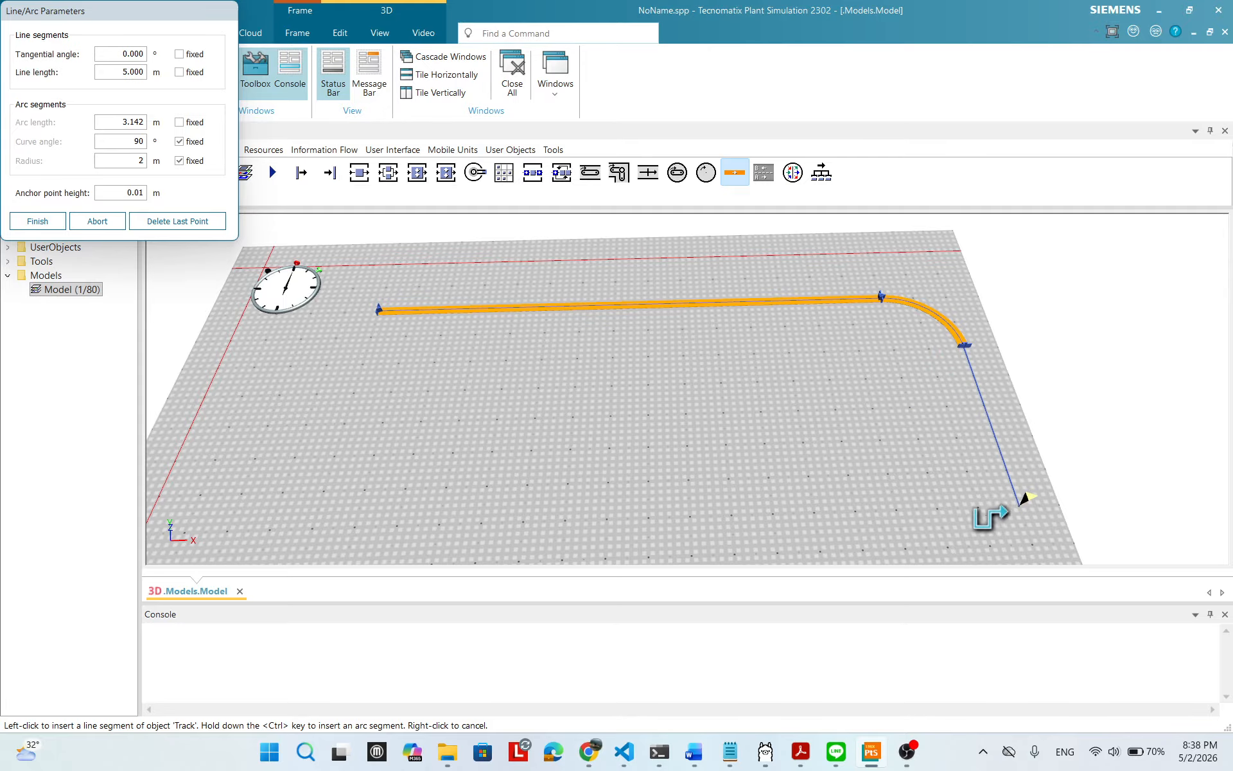
{"action": "mouse_move", "coordinate": [908, 449]}
{"action": "left_mouse_down"}
{"action": "mouse_move", "coordinate": [917, 429]}
{"action": "mouse_move", "coordinate": [925, 447]}
{"action": "left_mouse_up"}
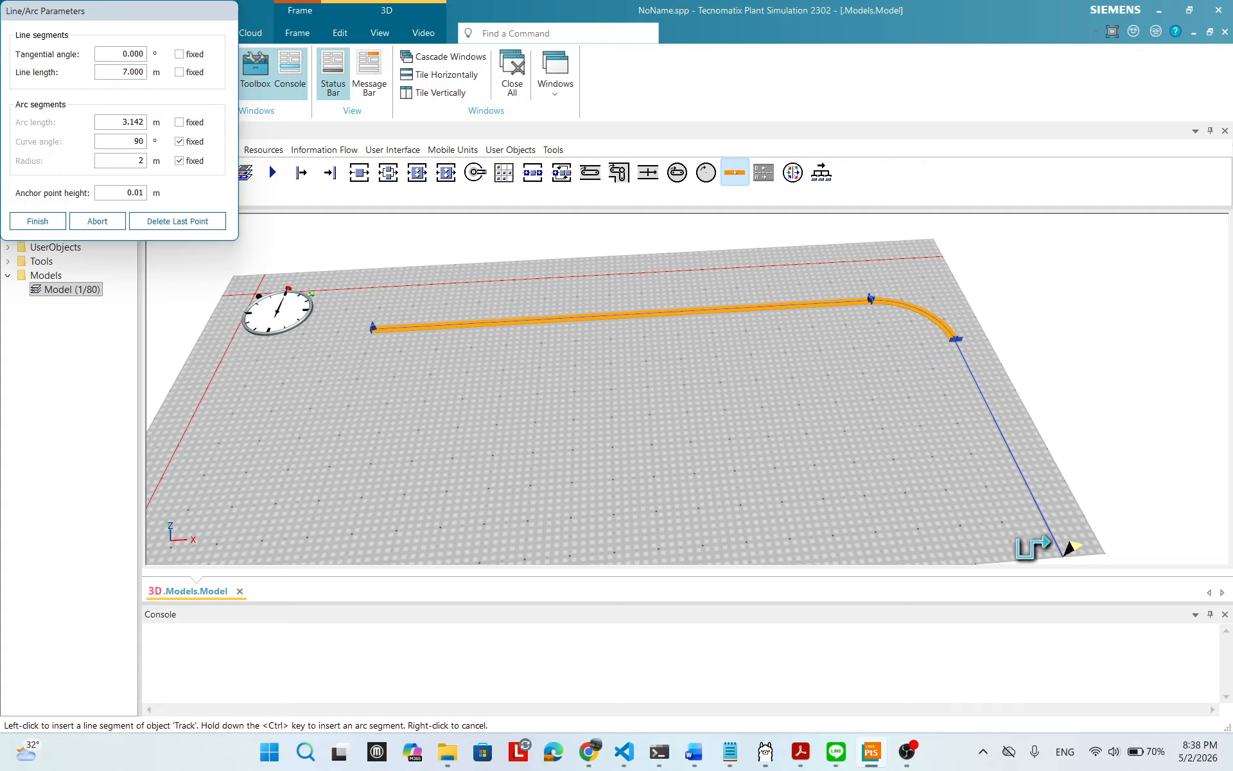
{"action": "left_click", "coordinate": [1048, 511]}
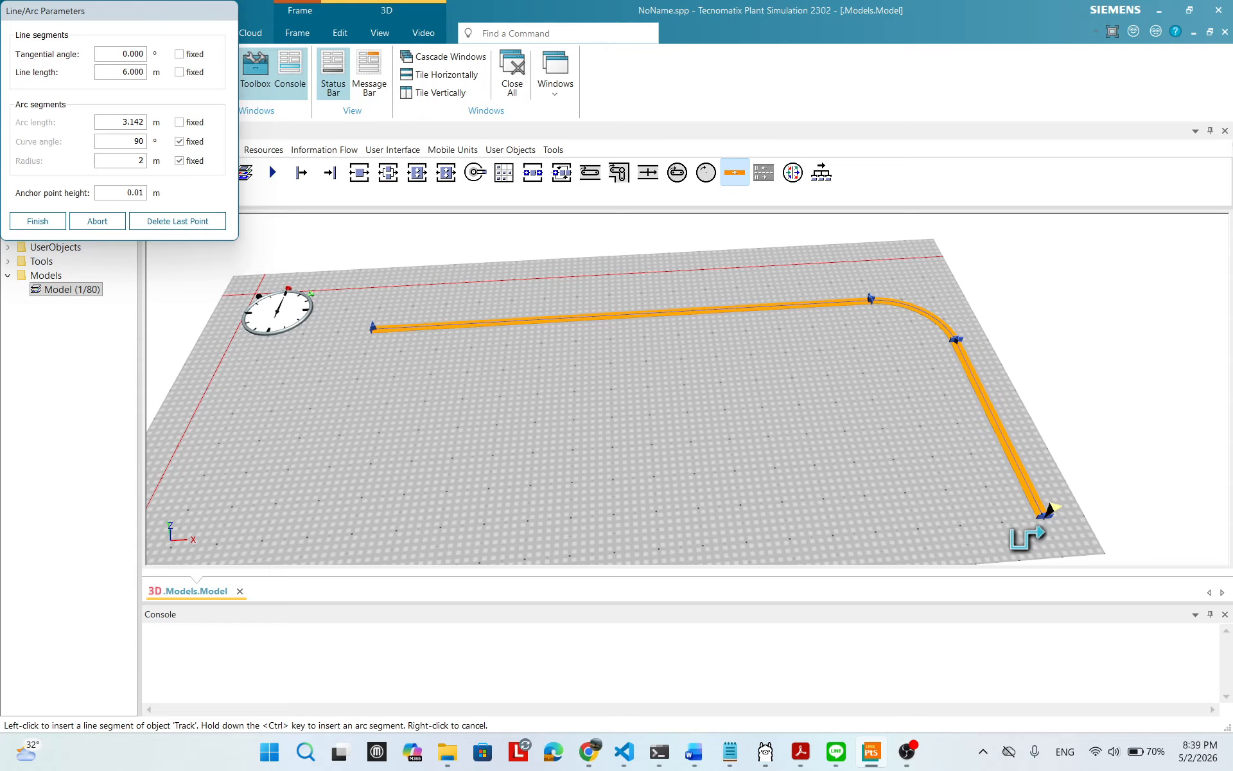
- Extend the track from its open end with two consecutive 90° arcs of 2 m radius
{"action": "key", "text": "ctrl"}
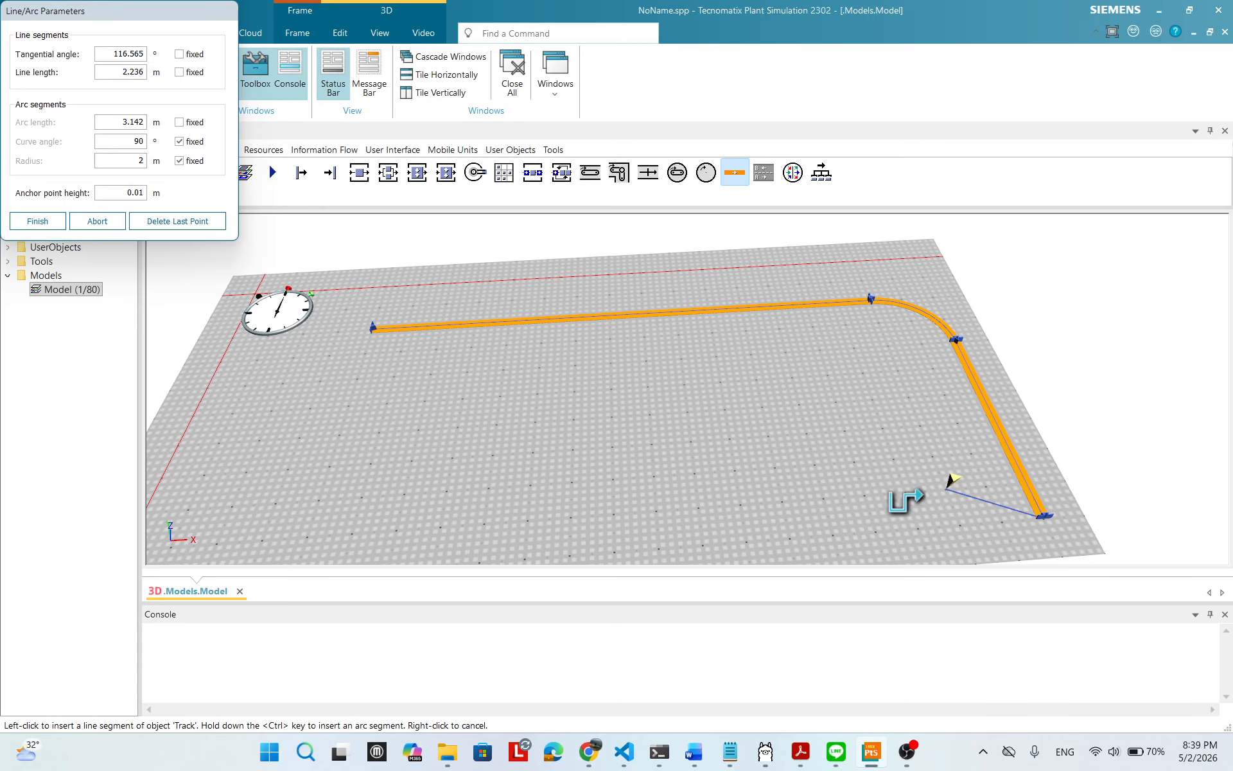
{"action": "scroll", "coordinate": [896, 496], "scroll_direction": "down", "scroll_amount": 5}
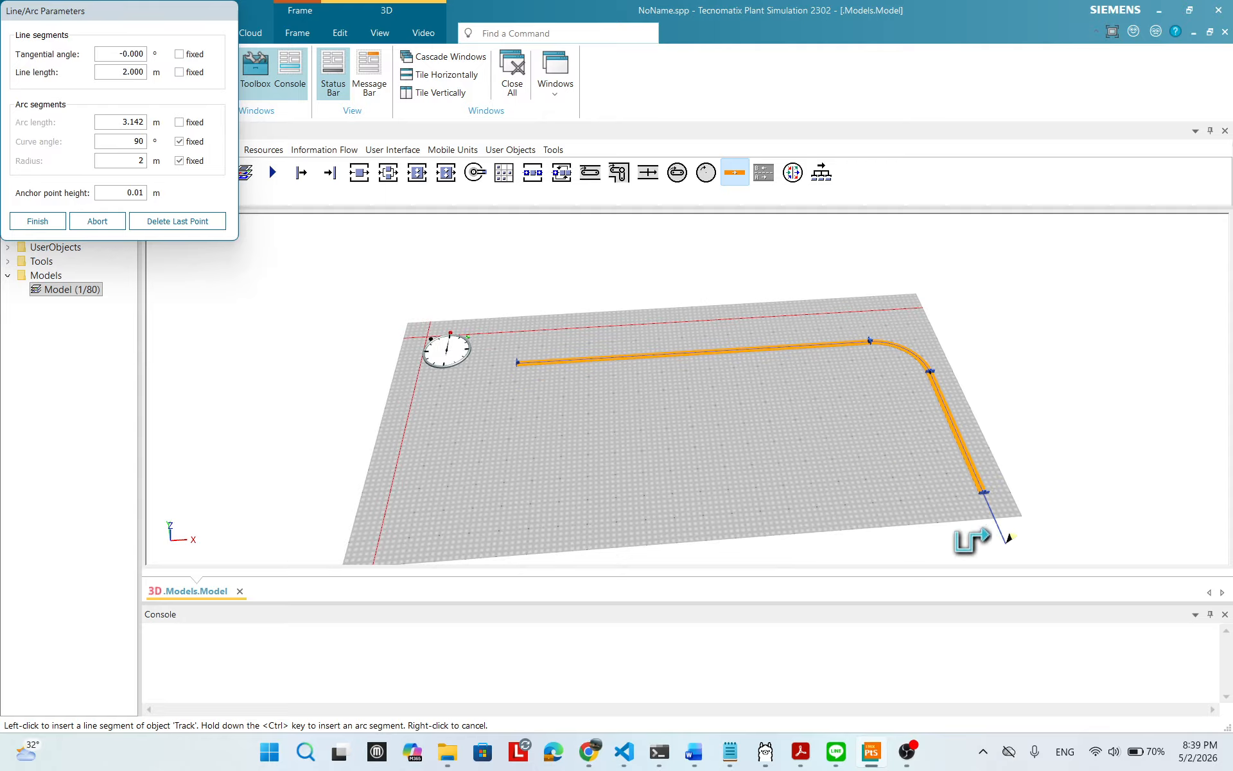
{"action": "key", "text": "ctrl"}
{"action": "left_click", "coordinate": [961, 540], "text": "ctrl"}
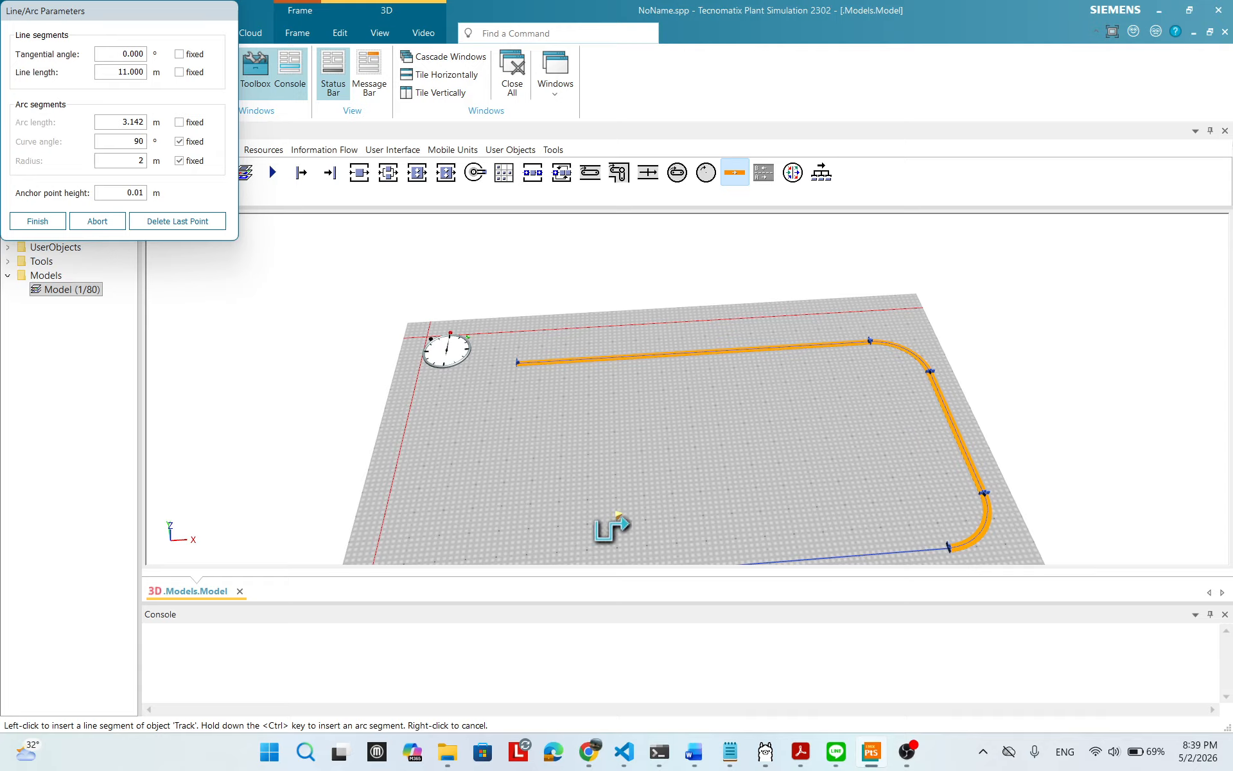
{"action": "scroll", "coordinate": [735, 415], "scroll_direction": "down", "scroll_amount": 2}
{"action": "left_click_drag", "start_coordinate": [683, 486], "coordinate": [799, 401]}
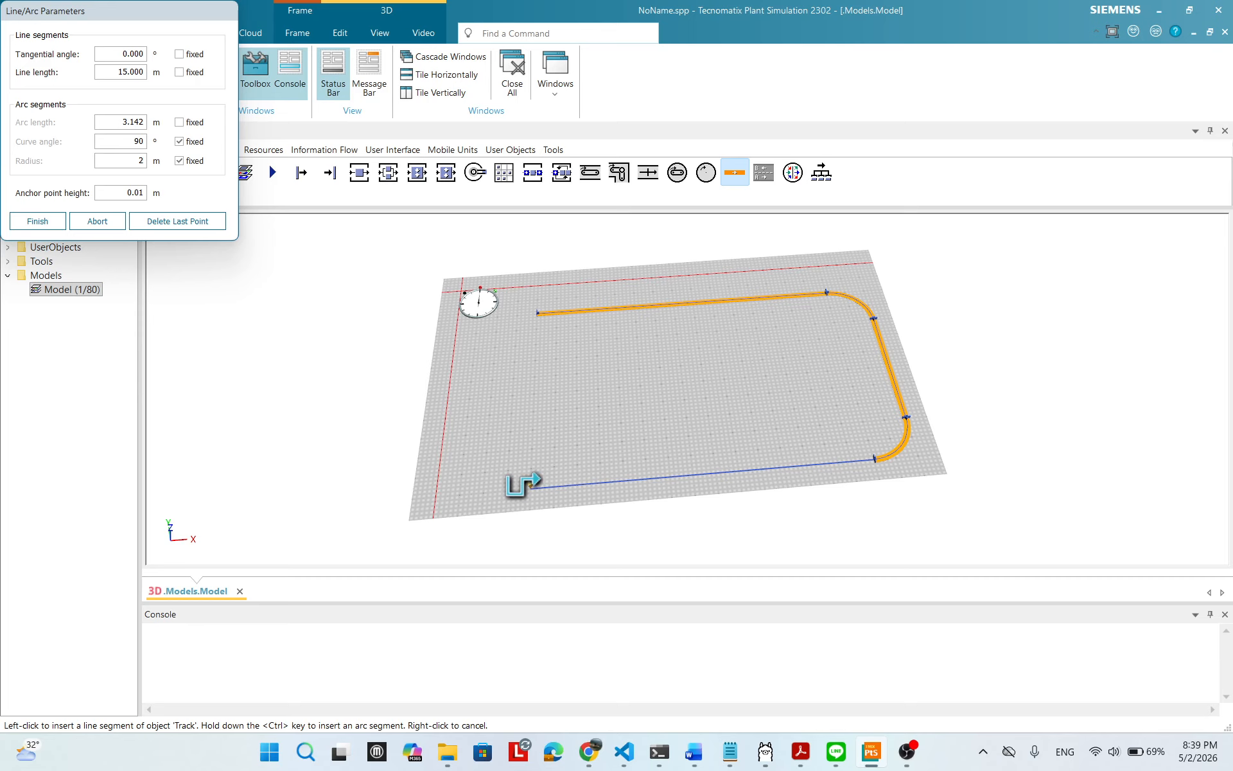
{"action": "left_click", "coordinate": [514, 478], "text": "ctrl"}
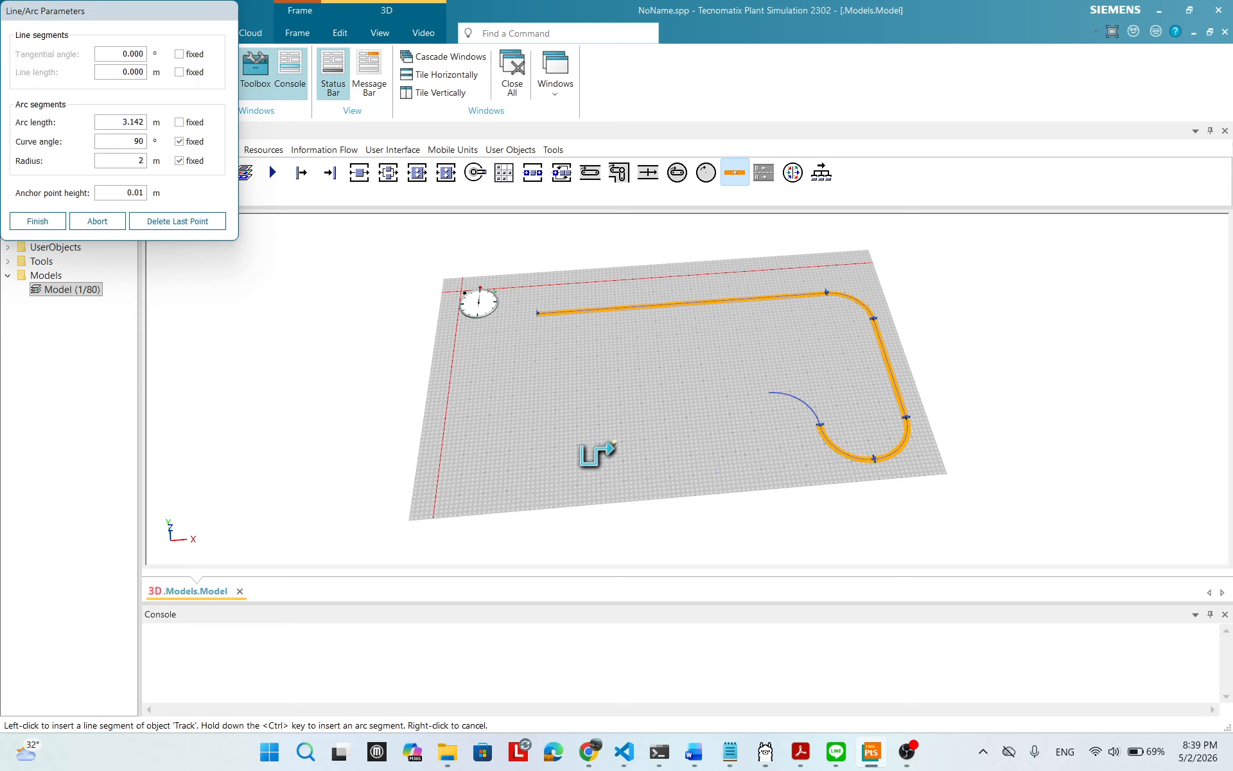
- End the track drawing and delete the misdrawn track from the model
{"action": "right_click", "coordinate": [843, 429]}
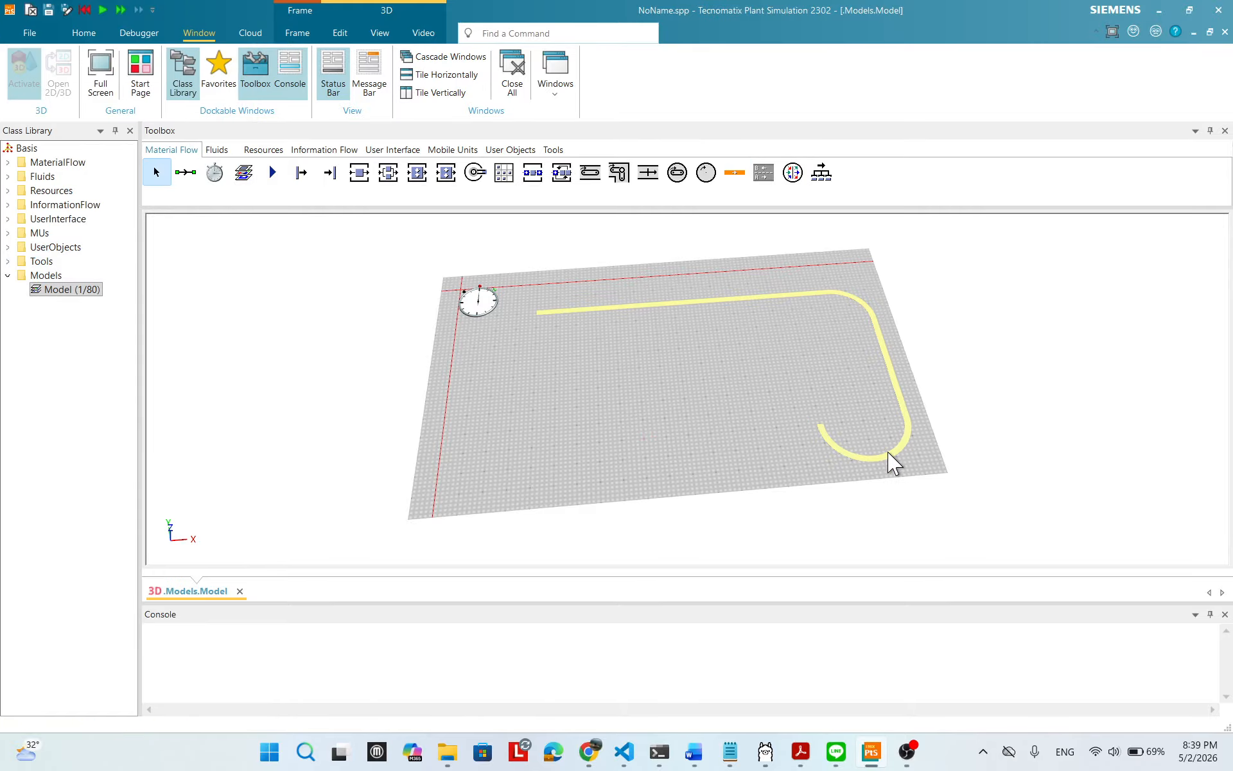
{"action": "key", "text": "Delete"}
{"action": "left_click", "coordinate": [573, 432]}
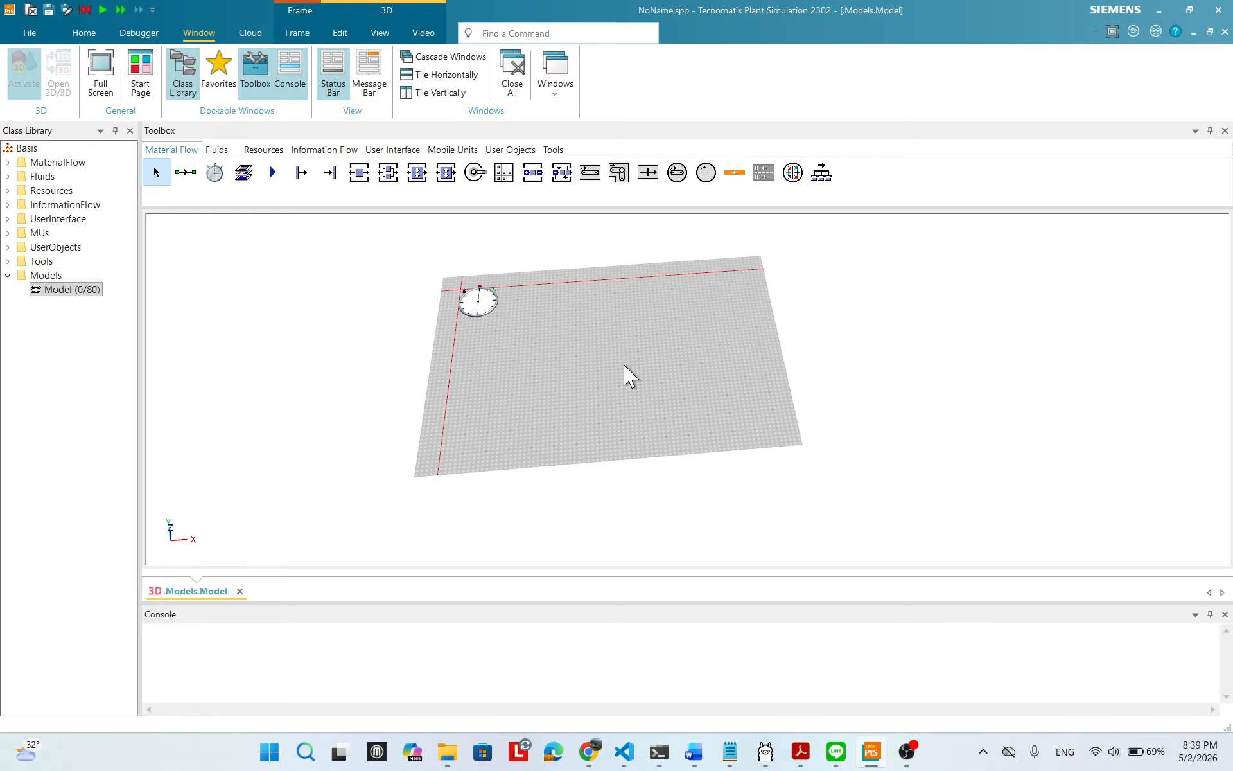
- Draw a new track with a long straight, a 90° arc of 2 m radius, a shorter side straight and a second identical arc
{"action": "left_click", "coordinate": [733, 174]}
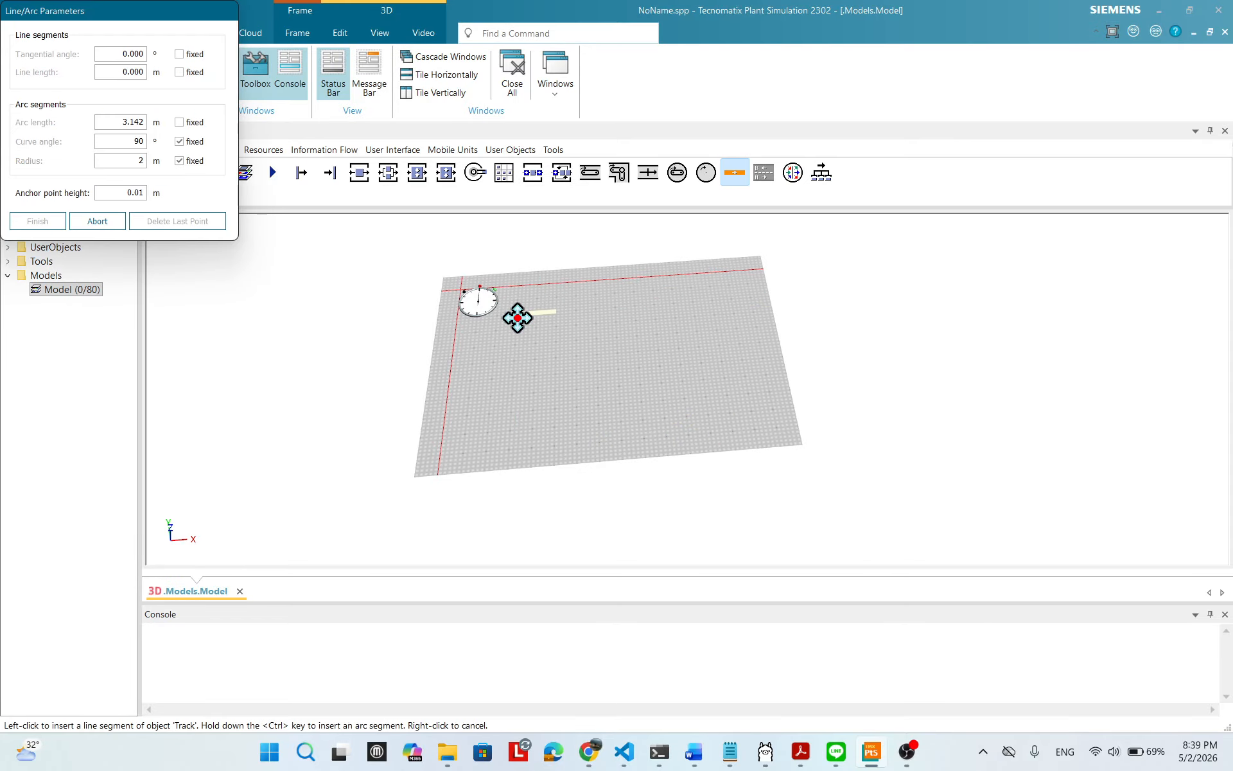
{"action": "left_click", "coordinate": [517, 313]}
{"action": "left_click", "coordinate": [845, 291]}
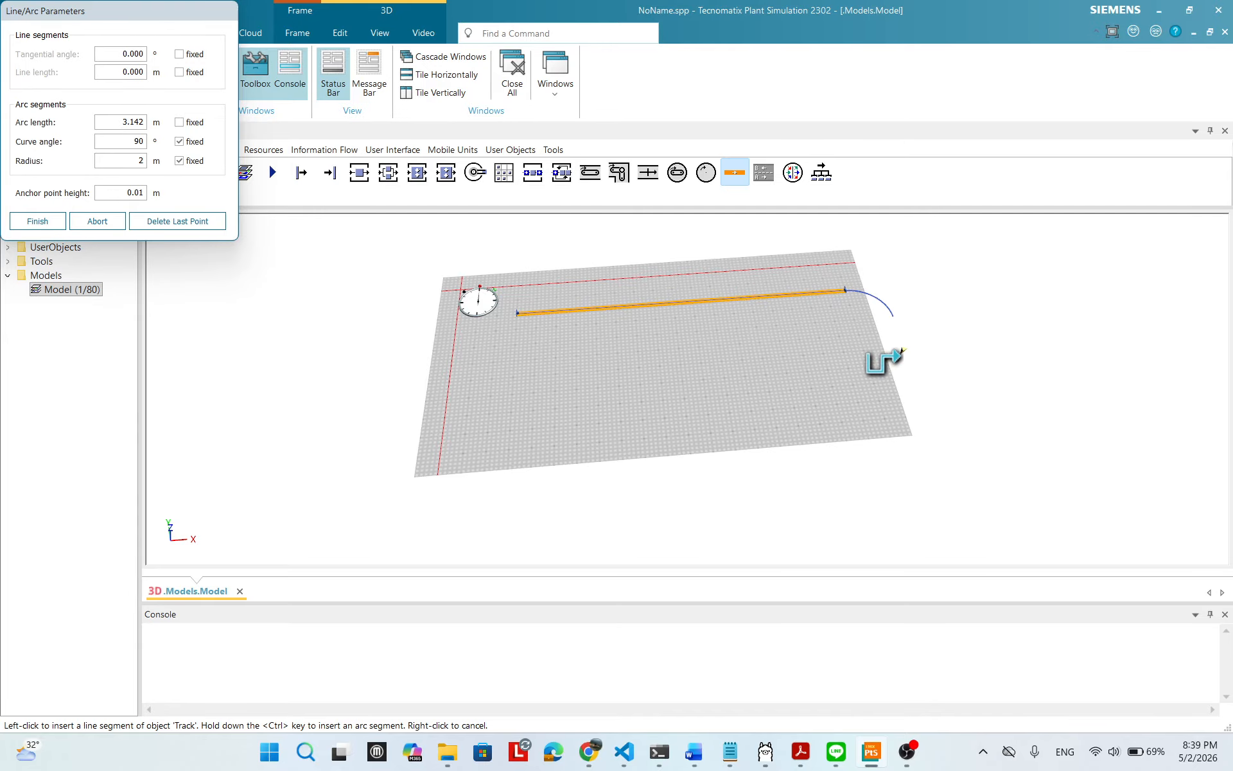
{"action": "left_click", "coordinate": [899, 360], "text": "ctrl"}
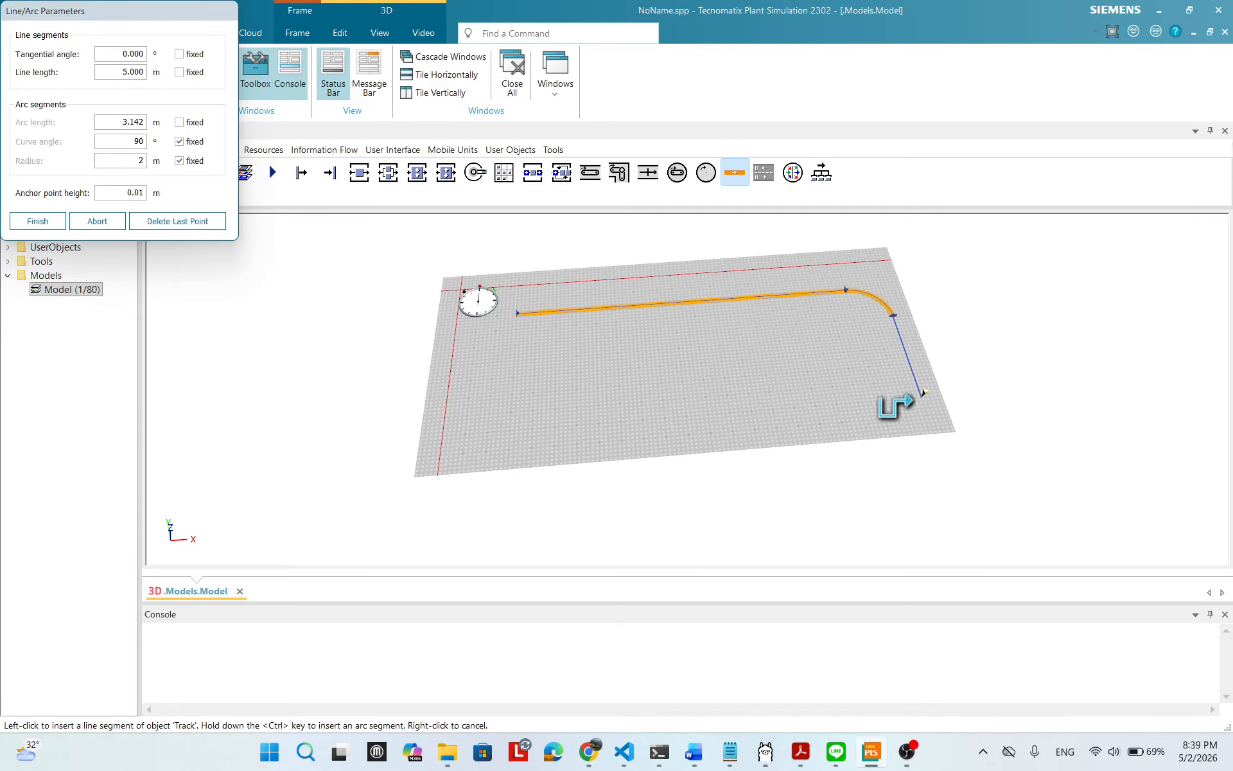
{"action": "left_click", "coordinate": [919, 434]}
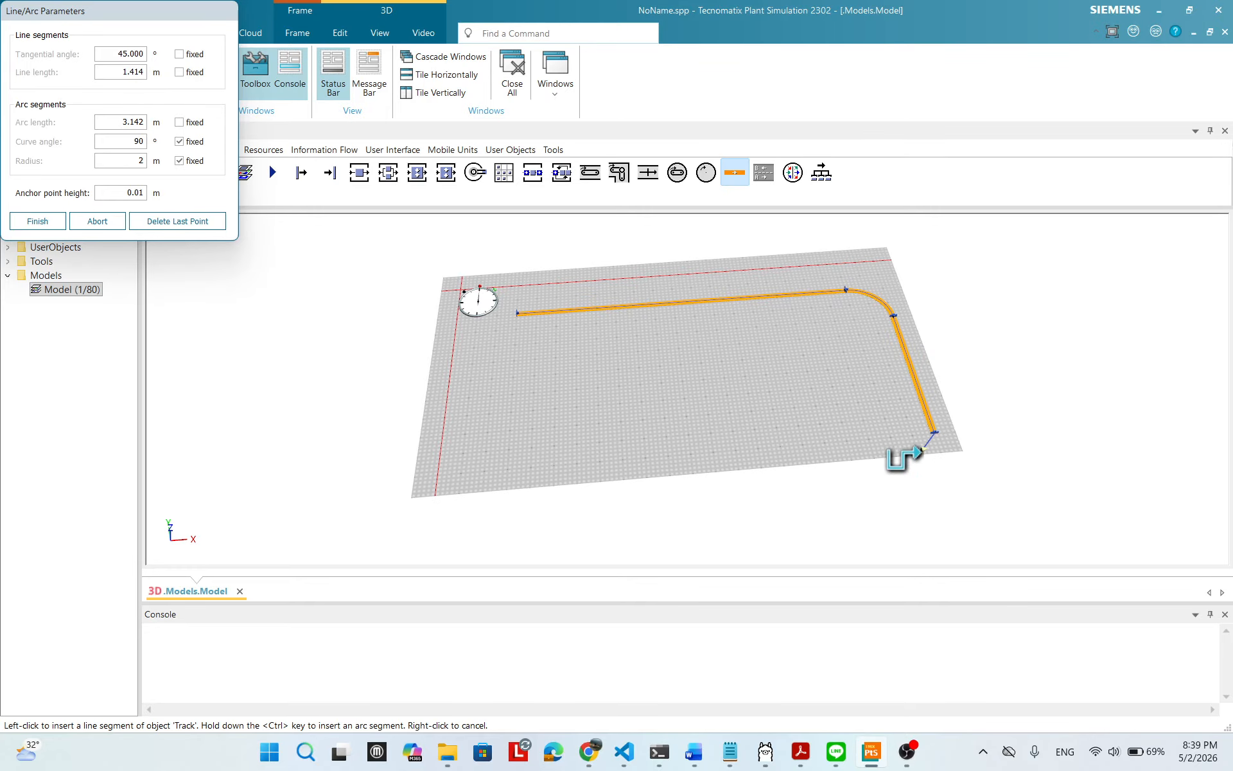
{"action": "left_click", "coordinate": [876, 495], "text": "ctrl"}
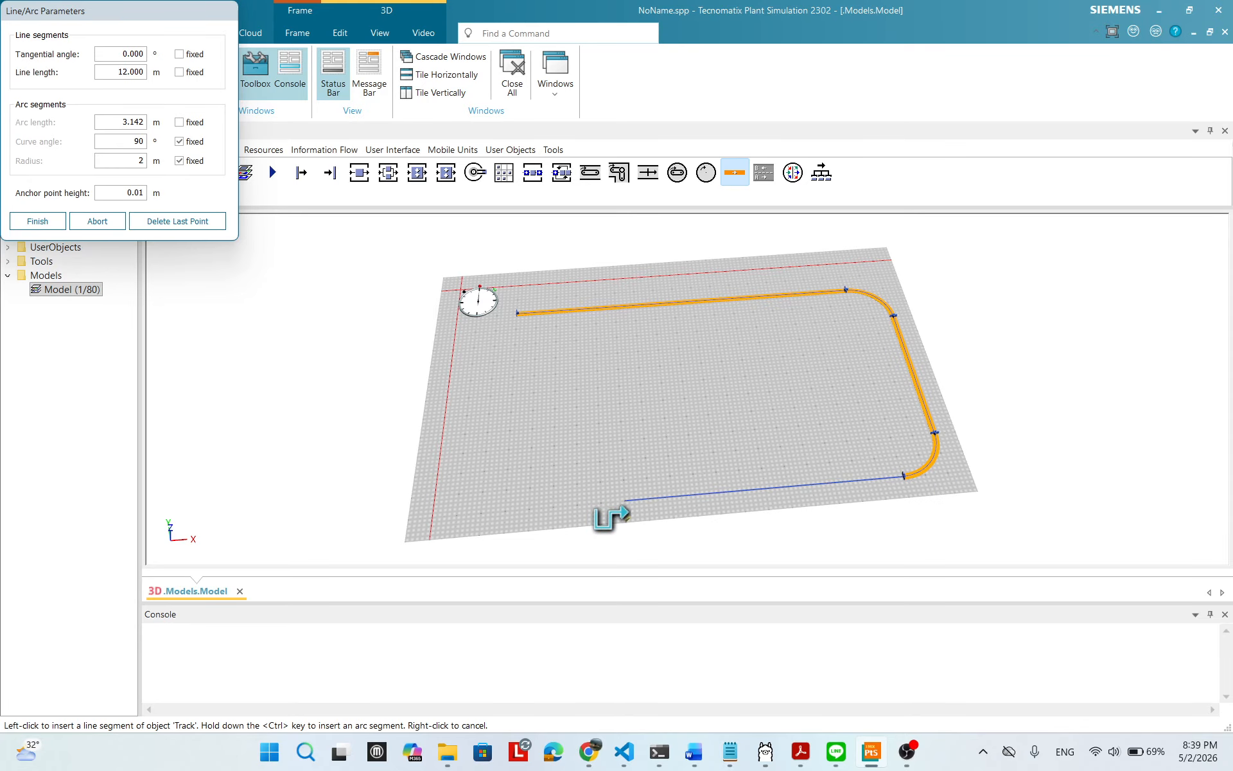
- Complete the track loop with a 17 m straight, a 90° arc, a 7 m straight and a final 90° arc ending at the start point
{"action": "left_click", "coordinate": [508, 510]}
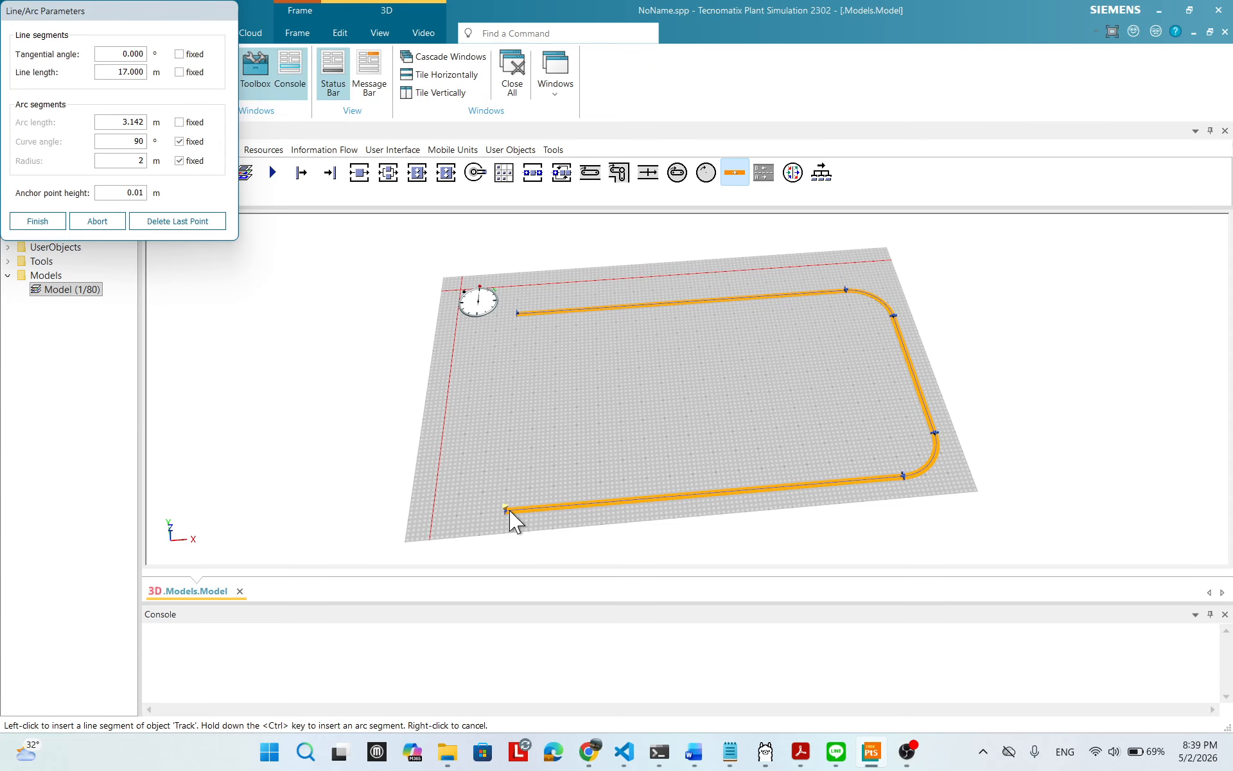
{"action": "left_click", "coordinate": [459, 460], "text": "ctrl"}
{"action": "left_click", "coordinate": [459, 457], "text": "ctrl"}
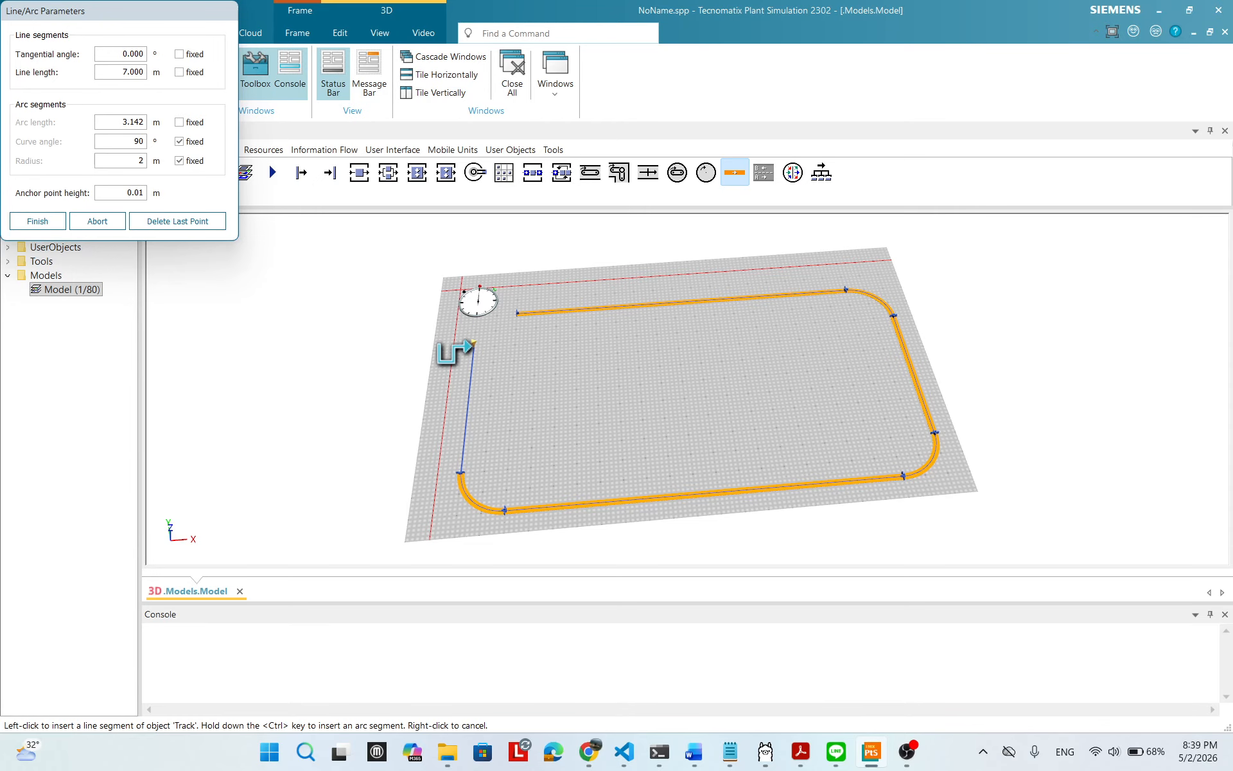
{"action": "left_click", "coordinate": [473, 344]}
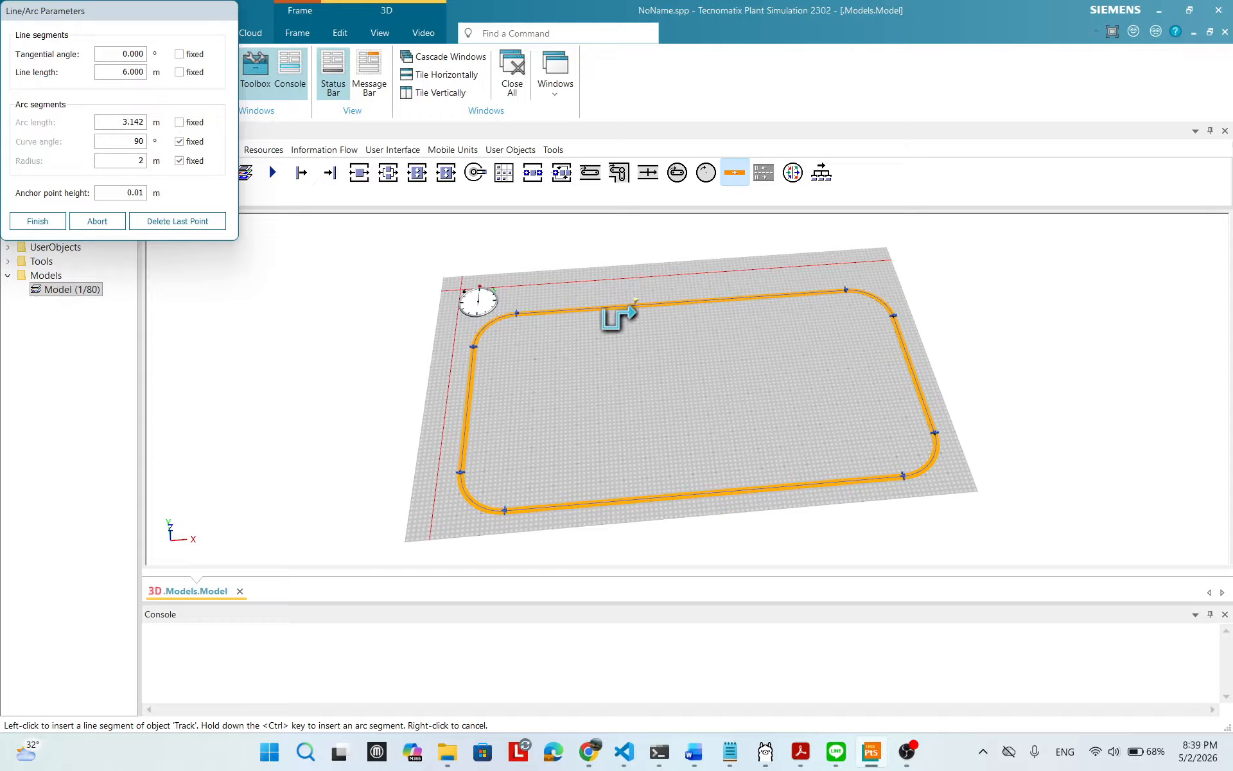
{"action": "left_click", "coordinate": [37, 221]}
- Show the manipulators of the closed track
{"action": "mouse_move", "coordinate": [583, 352]}
{"action": "left_mouse_down"}
{"action": "mouse_move", "coordinate": [818, 347]}
{"action": "mouse_move", "coordinate": [752, 367]}
{"action": "left_mouse_up"}
{"action": "left_click_drag", "start_coordinate": [837, 374], "coordinate": [921, 386]}
{"action": "scroll", "coordinate": [841, 414], "scroll_direction": "up", "scroll_amount": 3}
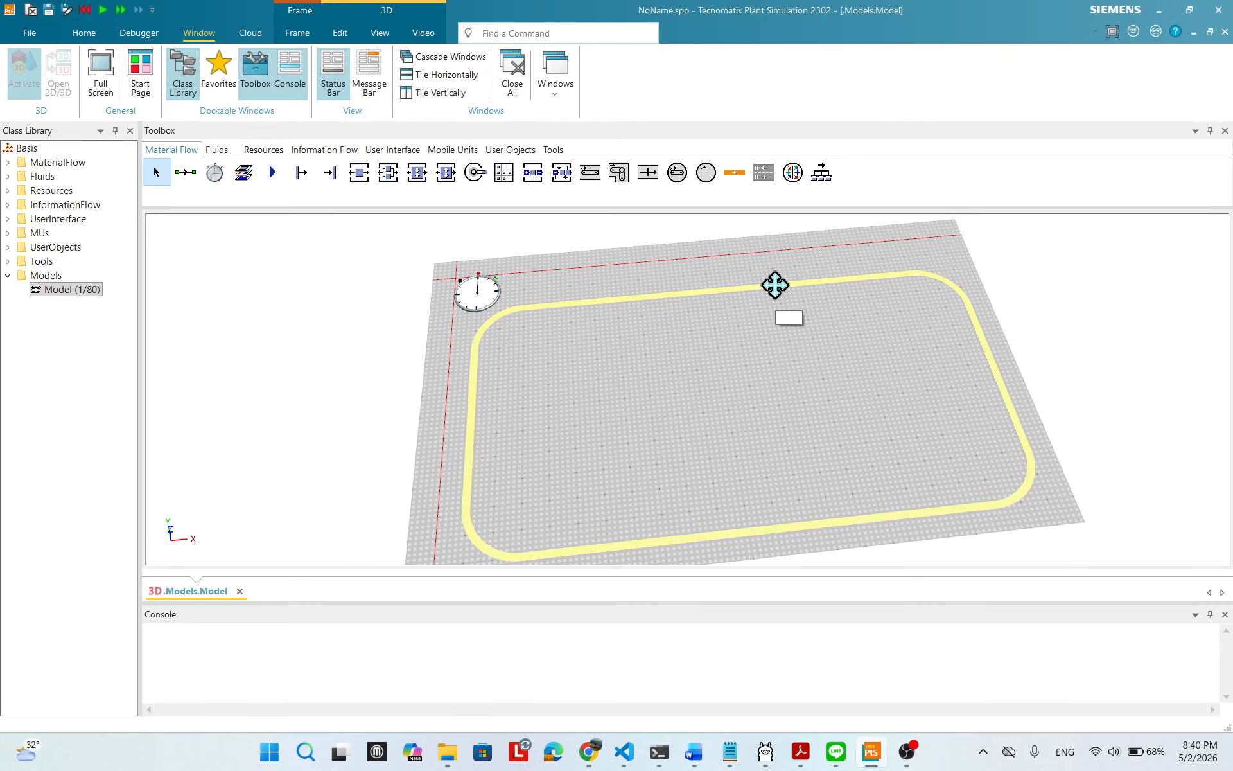
{"action": "right_click", "coordinate": [775, 286]}
{"action": "left_click", "coordinate": [521, 328]}
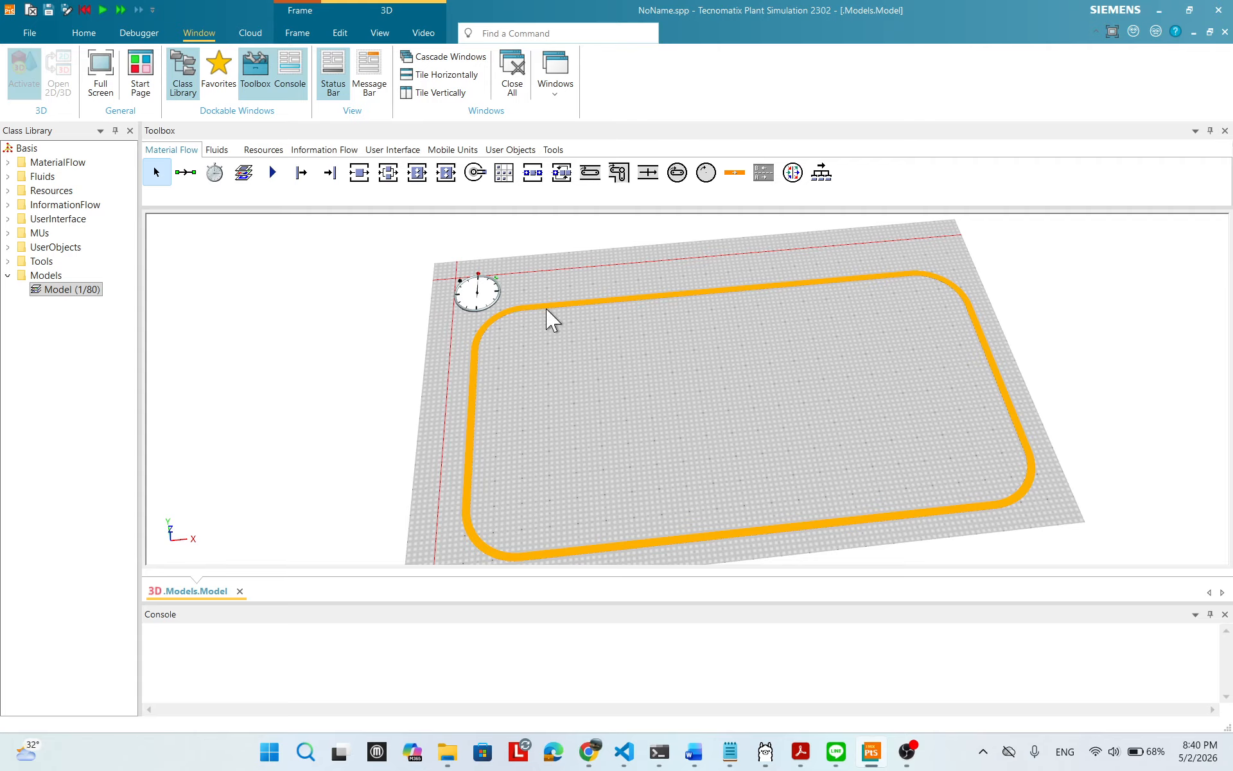
{"action": "left_click", "coordinate": [766, 297]}
{"action": "right_click", "coordinate": [764, 290]}
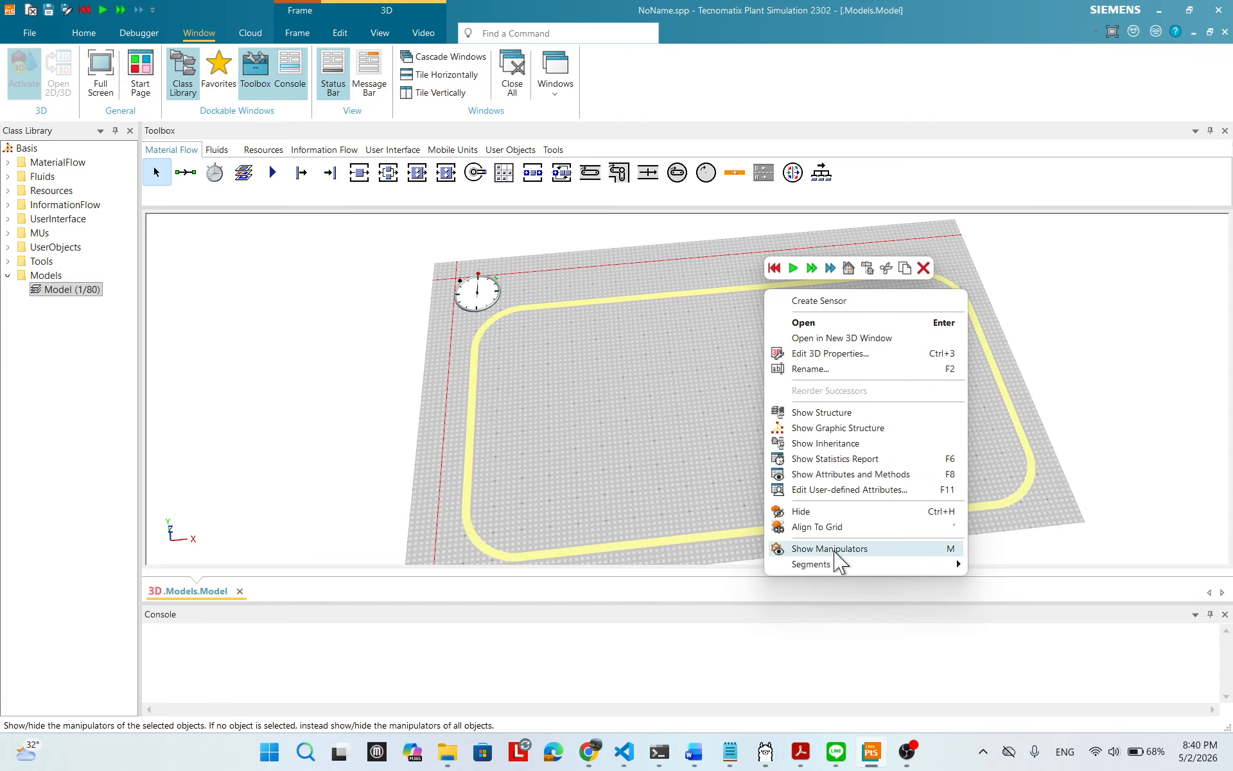
{"action": "left_click", "coordinate": [833, 550]}
- Pull the track's end point slightly away from its start point at the corner beside the clock
{"action": "scroll", "coordinate": [581, 398], "scroll_direction": "up", "scroll_amount": 3}
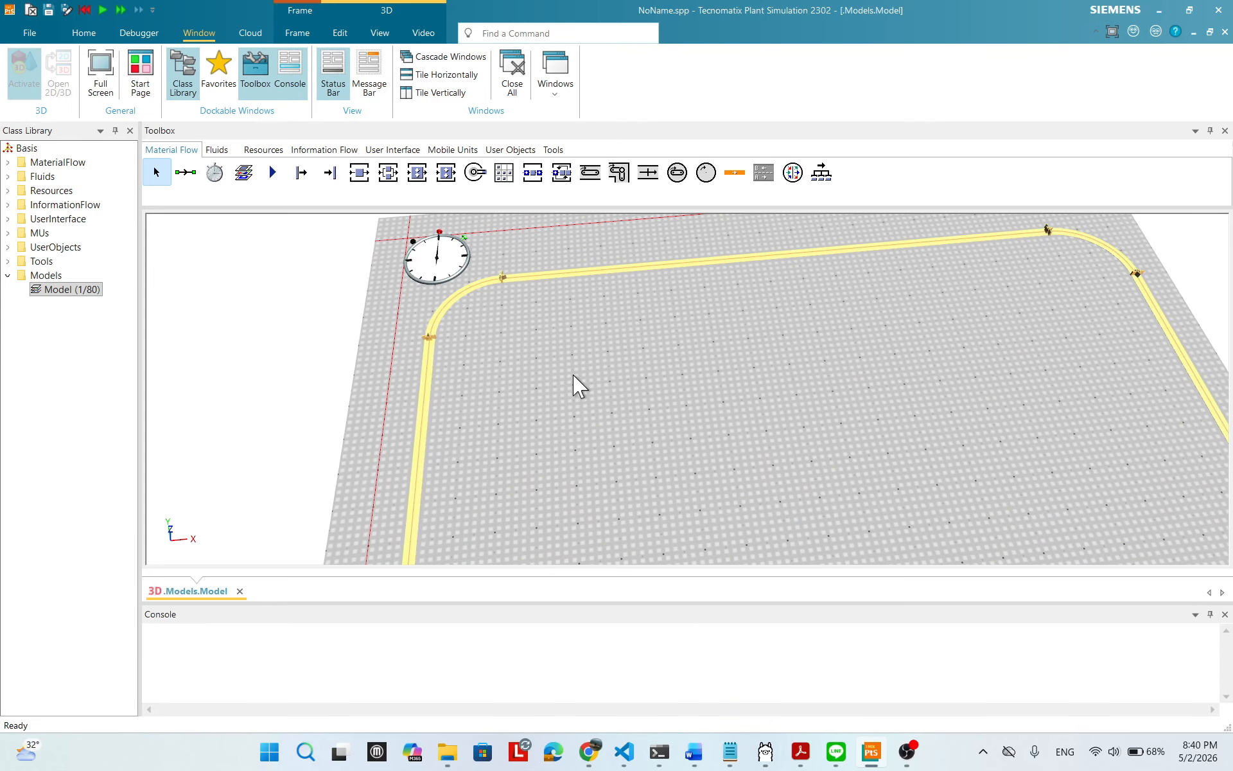
{"action": "scroll", "coordinate": [750, 389], "scroll_direction": "up", "scroll_amount": 2}
{"action": "scroll", "coordinate": [691, 387], "scroll_direction": "up", "scroll_amount": 1}
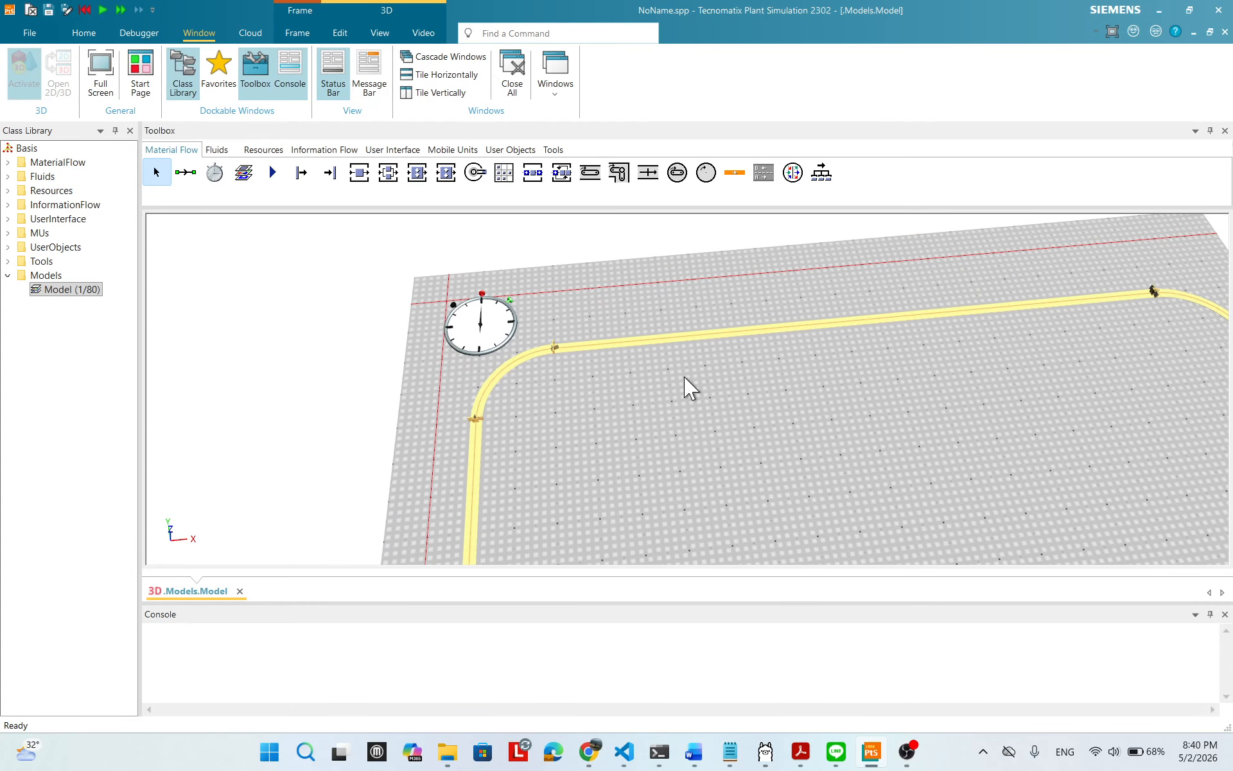
{"action": "left_click", "coordinate": [555, 348]}
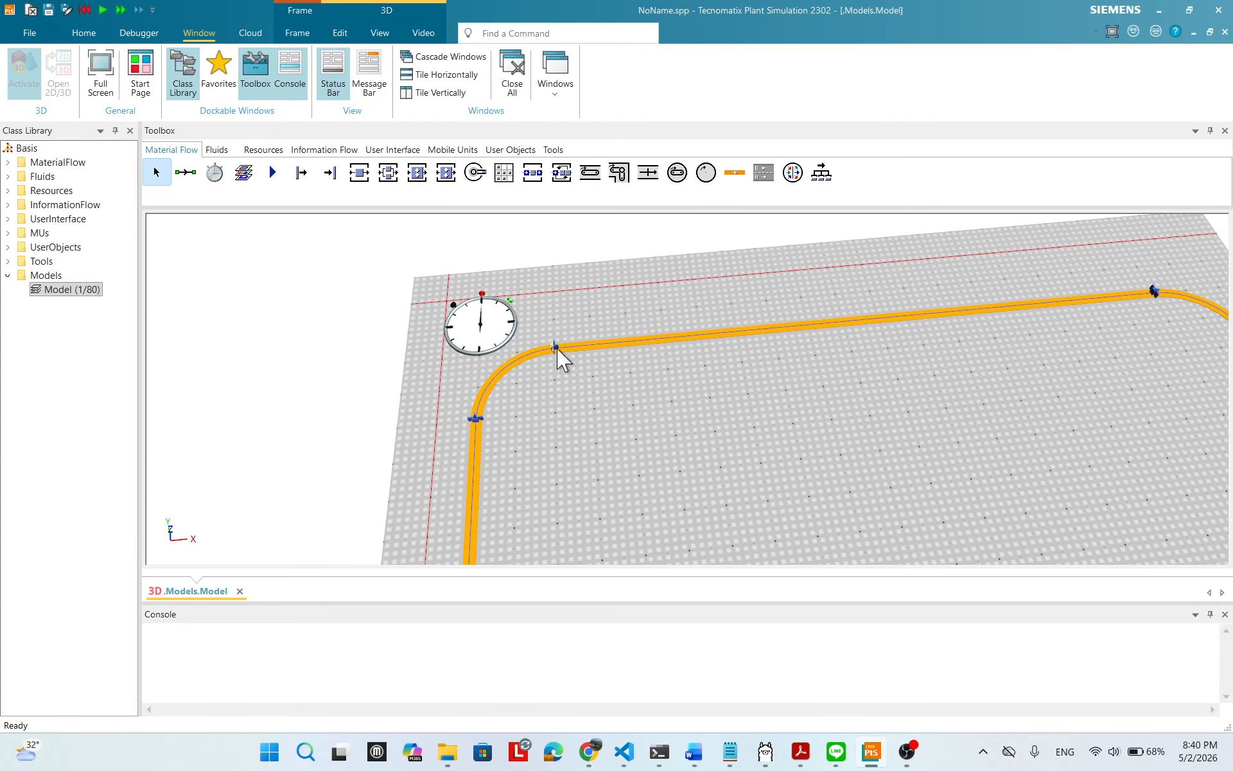
{"action": "scroll", "coordinate": [634, 379], "scroll_direction": "up", "scroll_amount": 5}
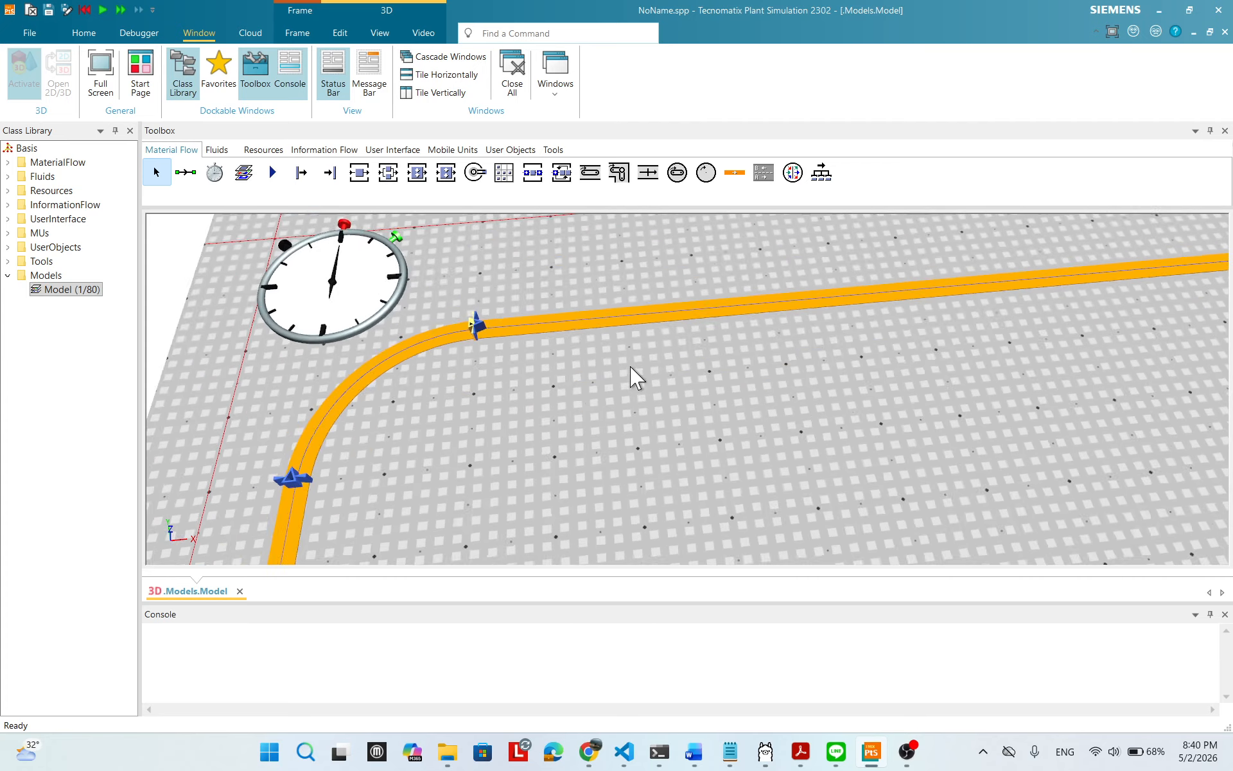
{"action": "left_click_drag", "start_coordinate": [448, 326], "coordinate": [415, 323]}
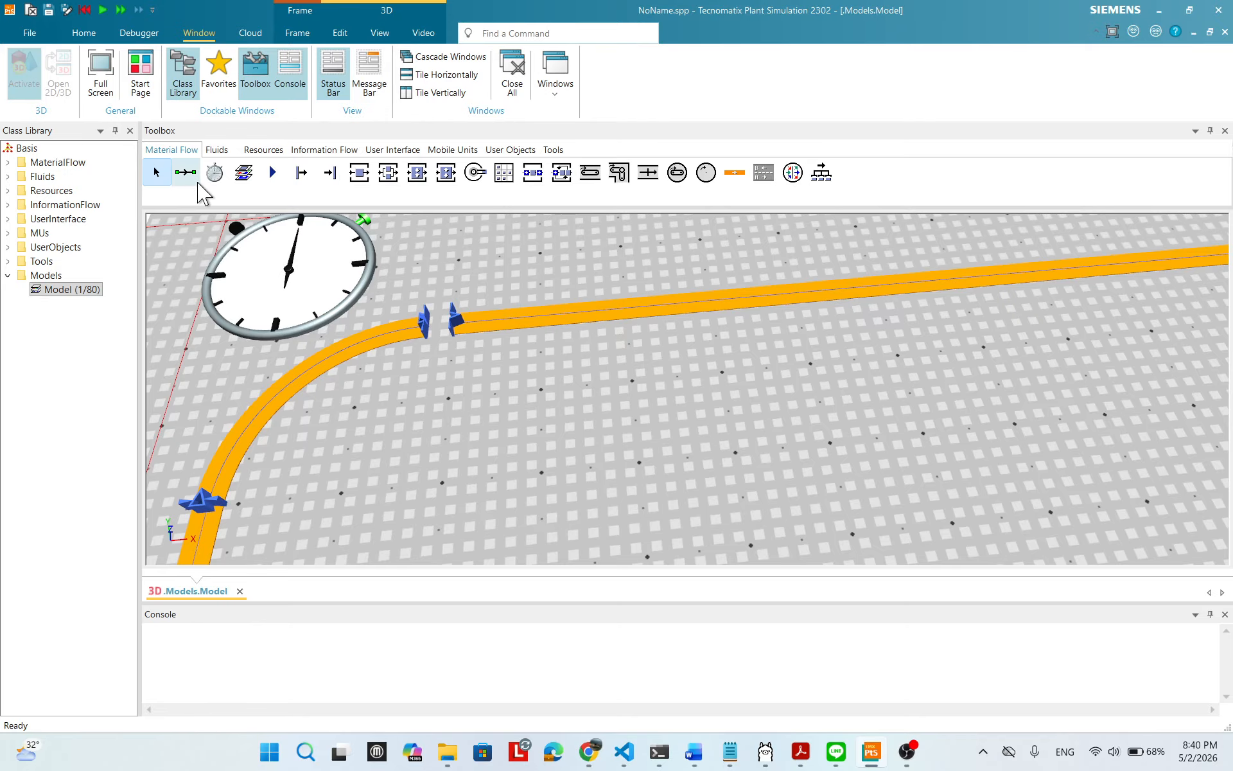
- Link the track's end to its start with a Connector and move the end point back onto the start
{"action": "left_click", "coordinate": [186, 173]}
{"action": "left_click", "coordinate": [418, 320]}
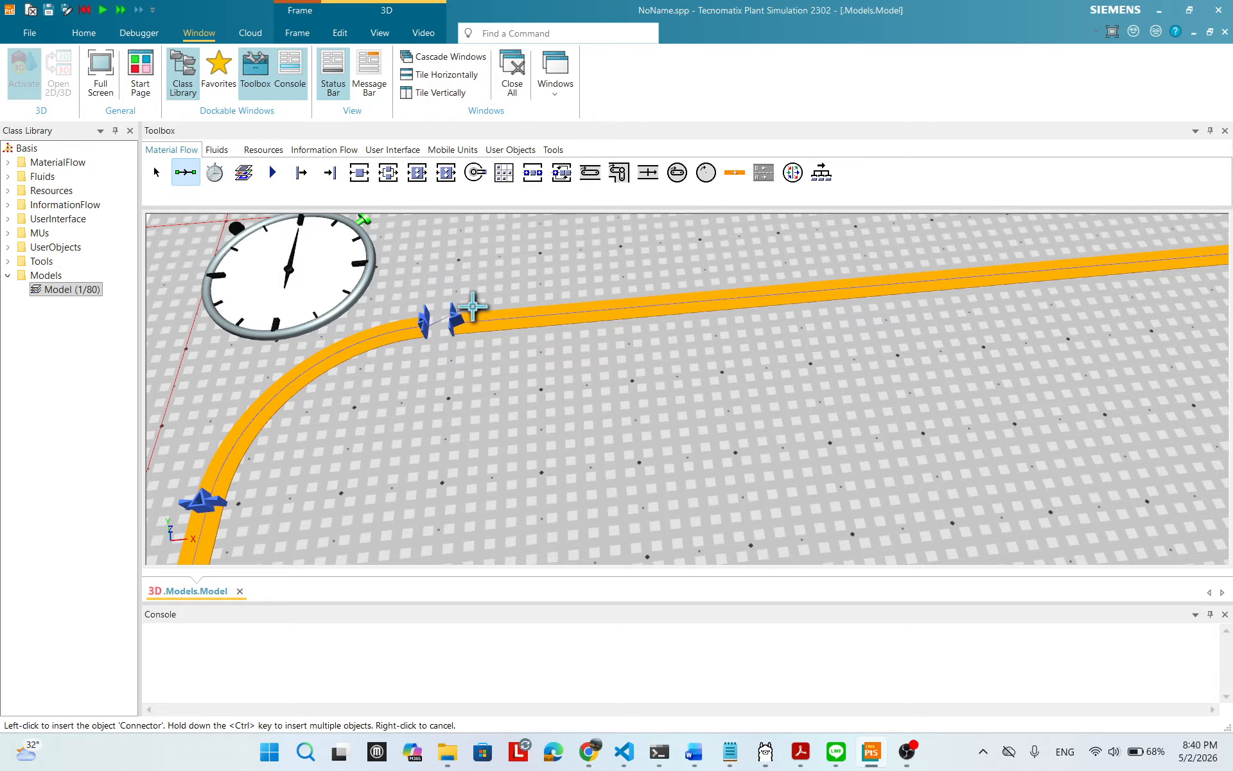
{"action": "left_click", "coordinate": [481, 317]}
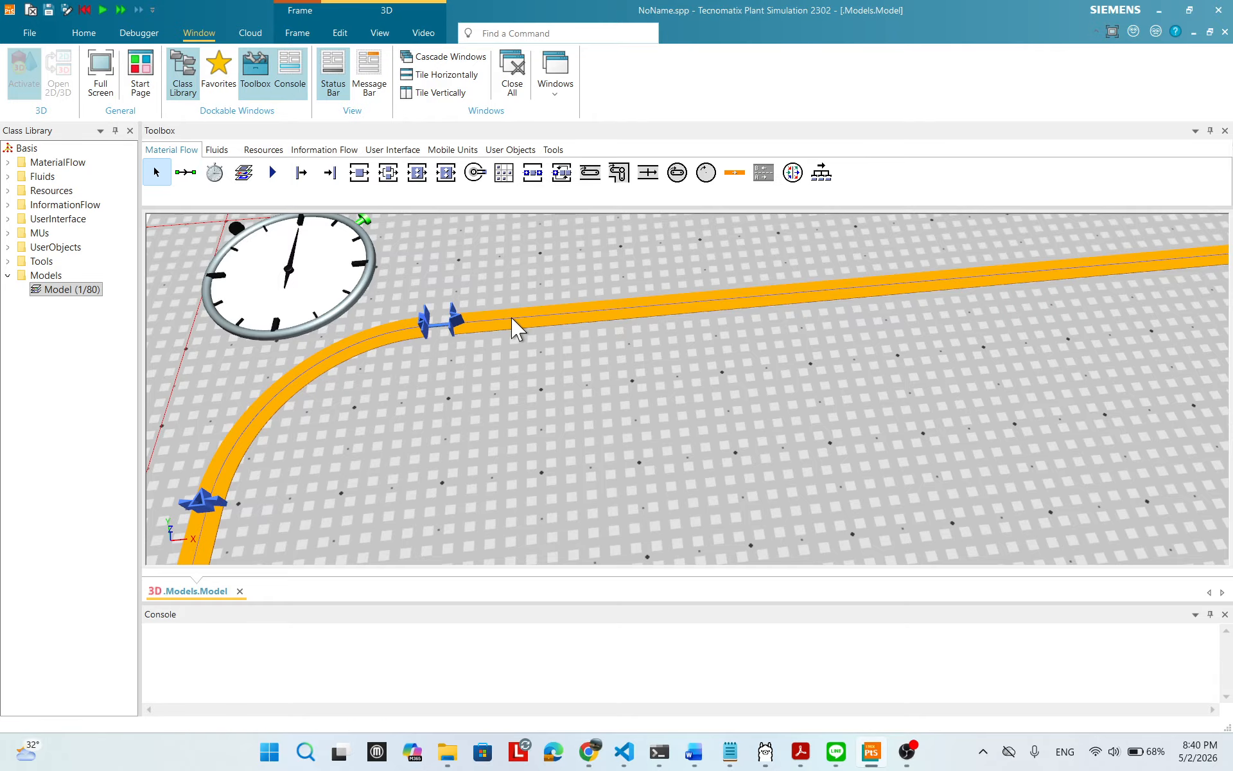
{"action": "left_click", "coordinate": [426, 324]}
{"action": "left_click_drag", "start_coordinate": [424, 327], "coordinate": [443, 321]}
- Inspect the rejoined corner and the adjoining sides of the track loop from several viewing angles
{"action": "left_click_drag", "start_coordinate": [844, 307], "coordinate": [844, 327]}
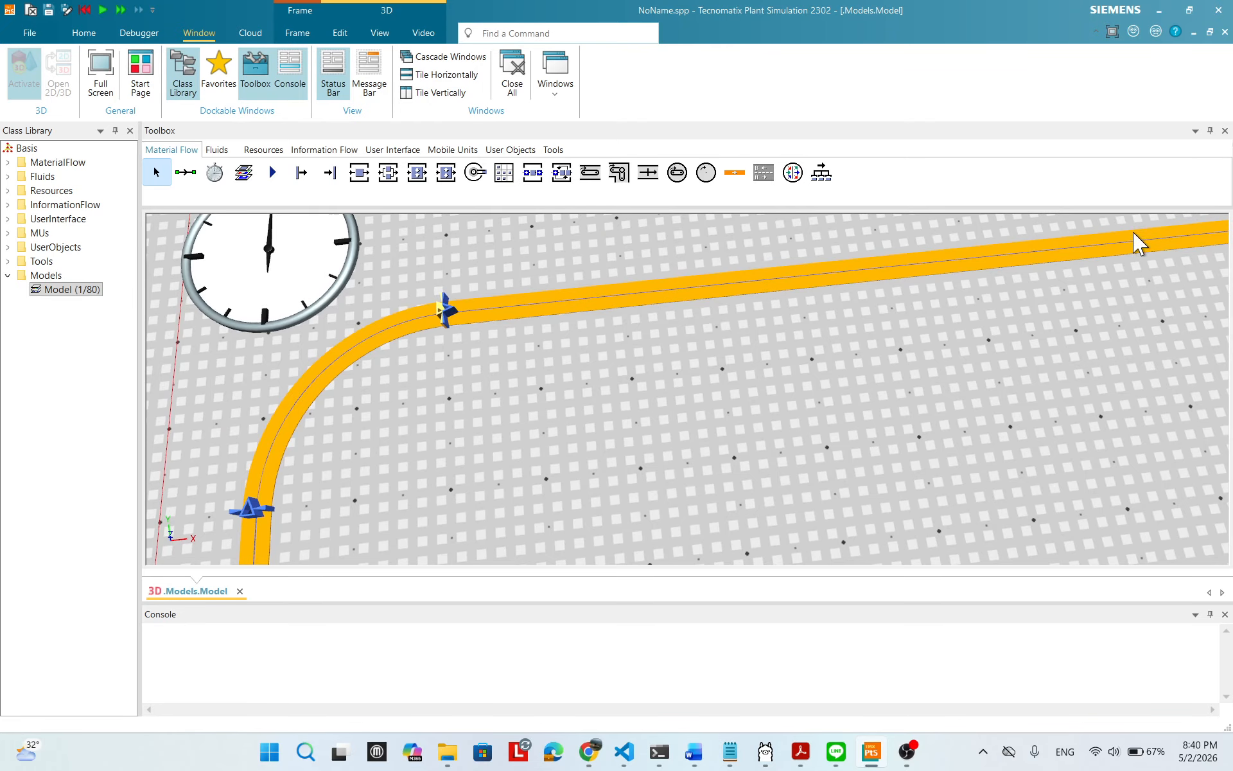
{"action": "scroll", "coordinate": [632, 371], "scroll_direction": "down", "scroll_amount": 1}
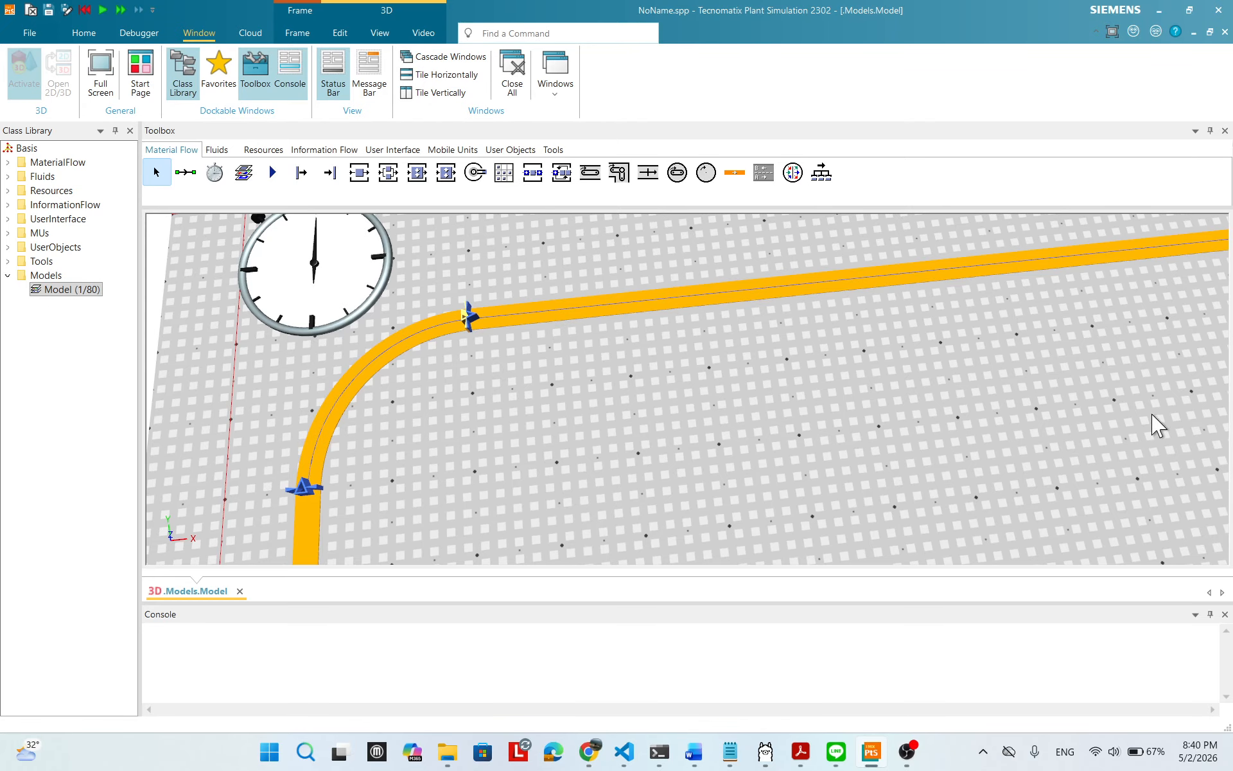
{"action": "scroll", "coordinate": [754, 419], "scroll_direction": "down", "scroll_amount": 4}
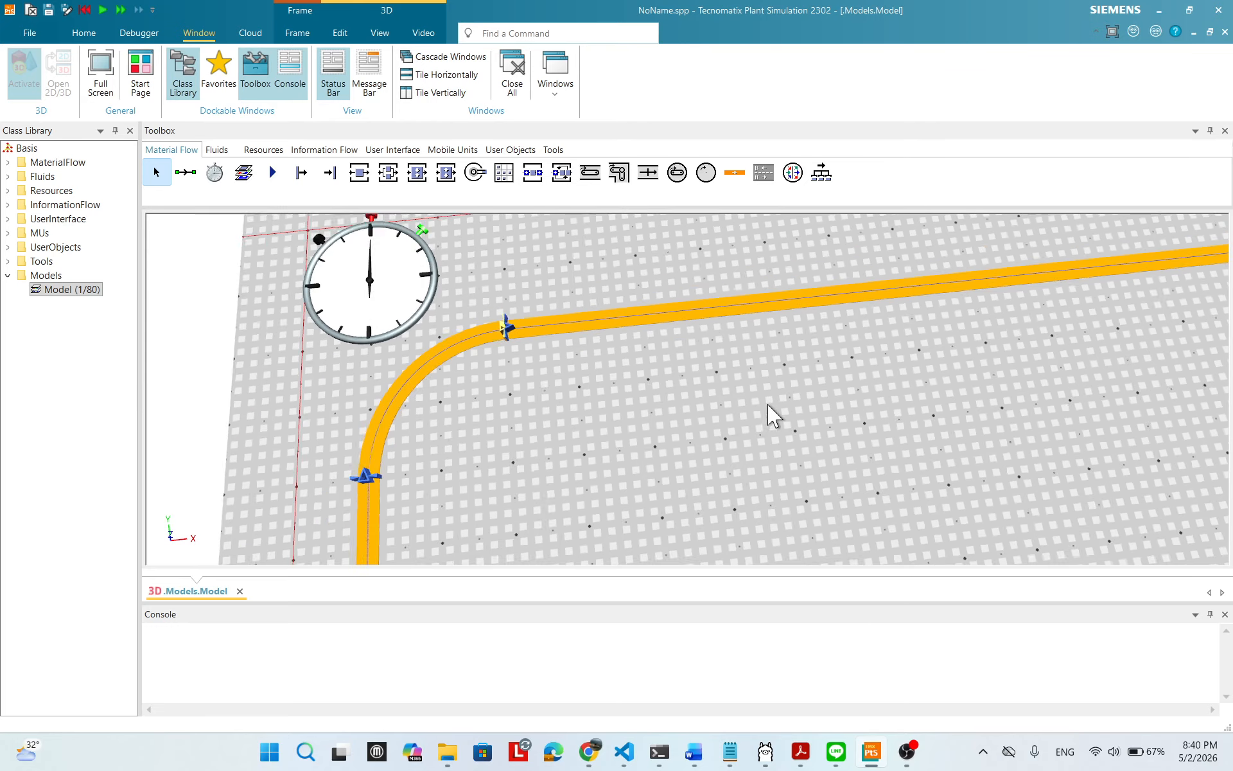
{"action": "left_click_drag", "start_coordinate": [628, 471], "coordinate": [669, 409]}
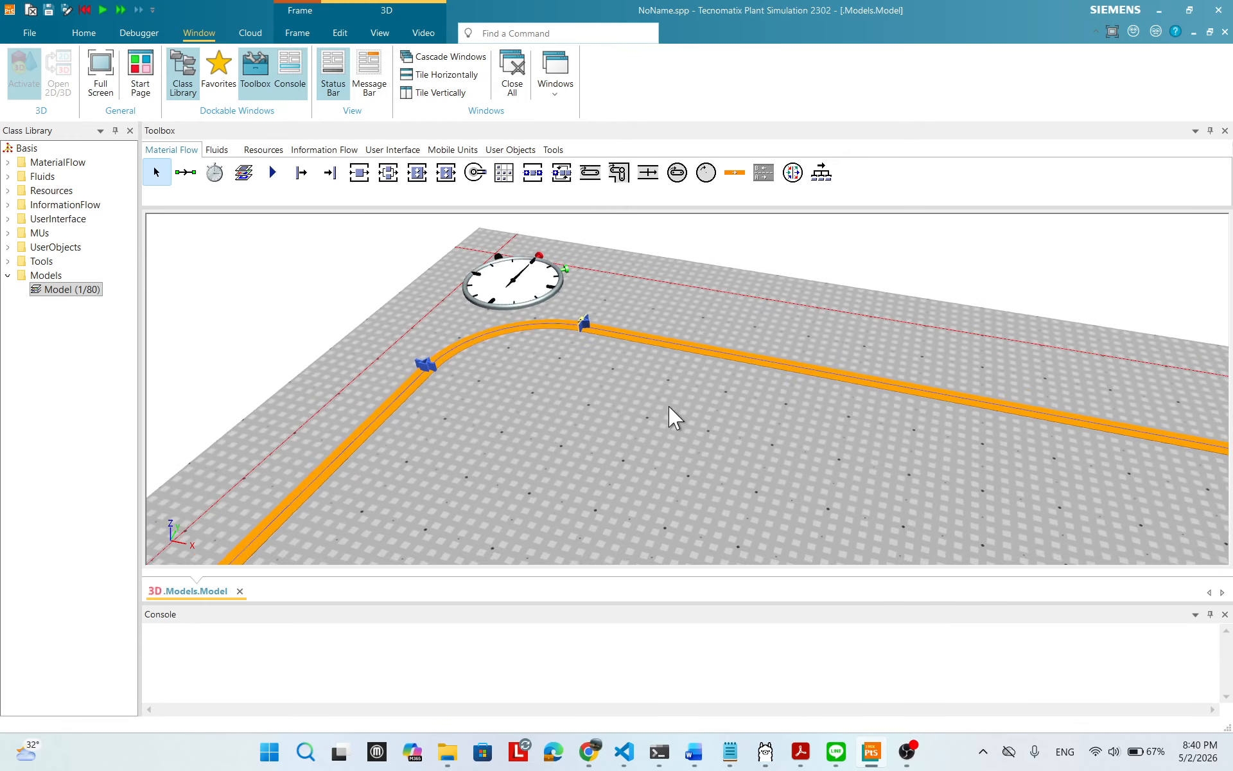
{"action": "scroll", "coordinate": [669, 421], "scroll_direction": "down", "scroll_amount": 2}
{"action": "left_click_drag", "start_coordinate": [834, 503], "coordinate": [708, 371]}
{"action": "scroll", "coordinate": [619, 383], "scroll_direction": "down", "scroll_amount": 3}
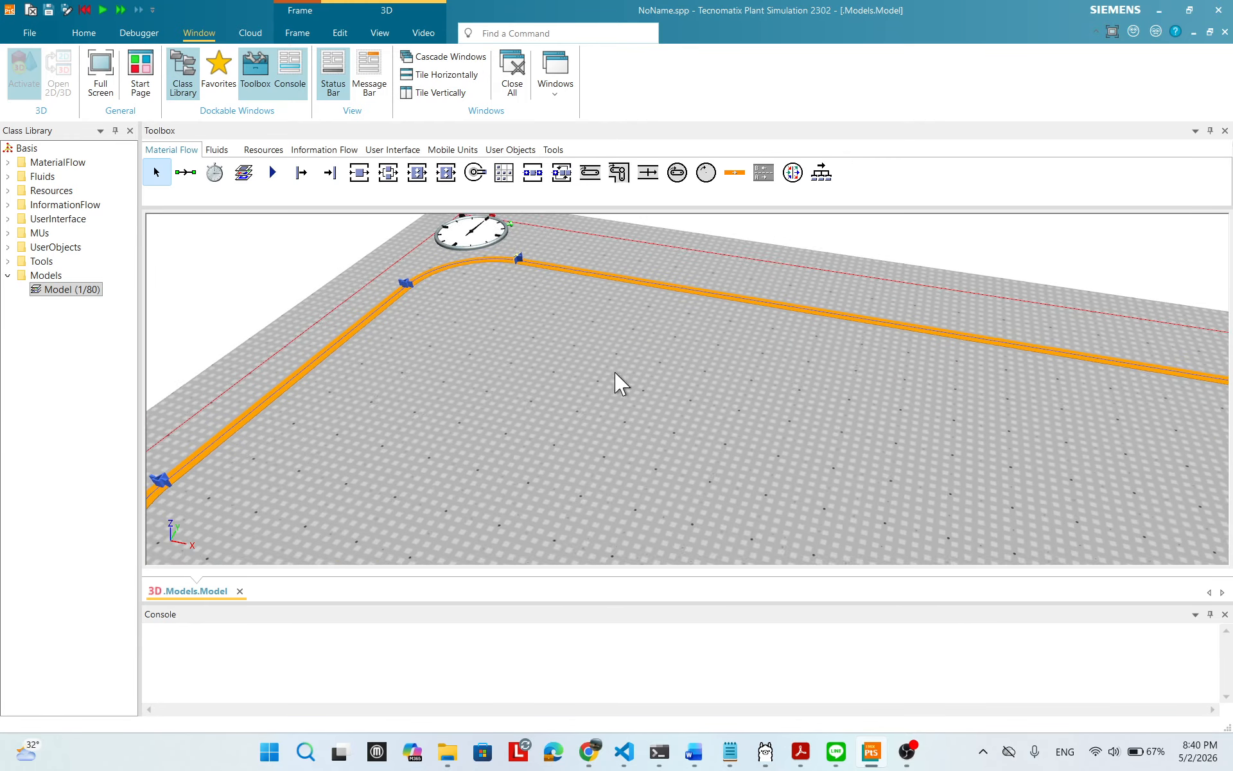
{"action": "left_click_drag", "start_coordinate": [548, 446], "coordinate": [545, 471]}
{"action": "left_click_drag", "start_coordinate": [732, 343], "coordinate": [714, 379]}
{"action": "left_click_drag", "start_coordinate": [757, 436], "coordinate": [782, 520]}
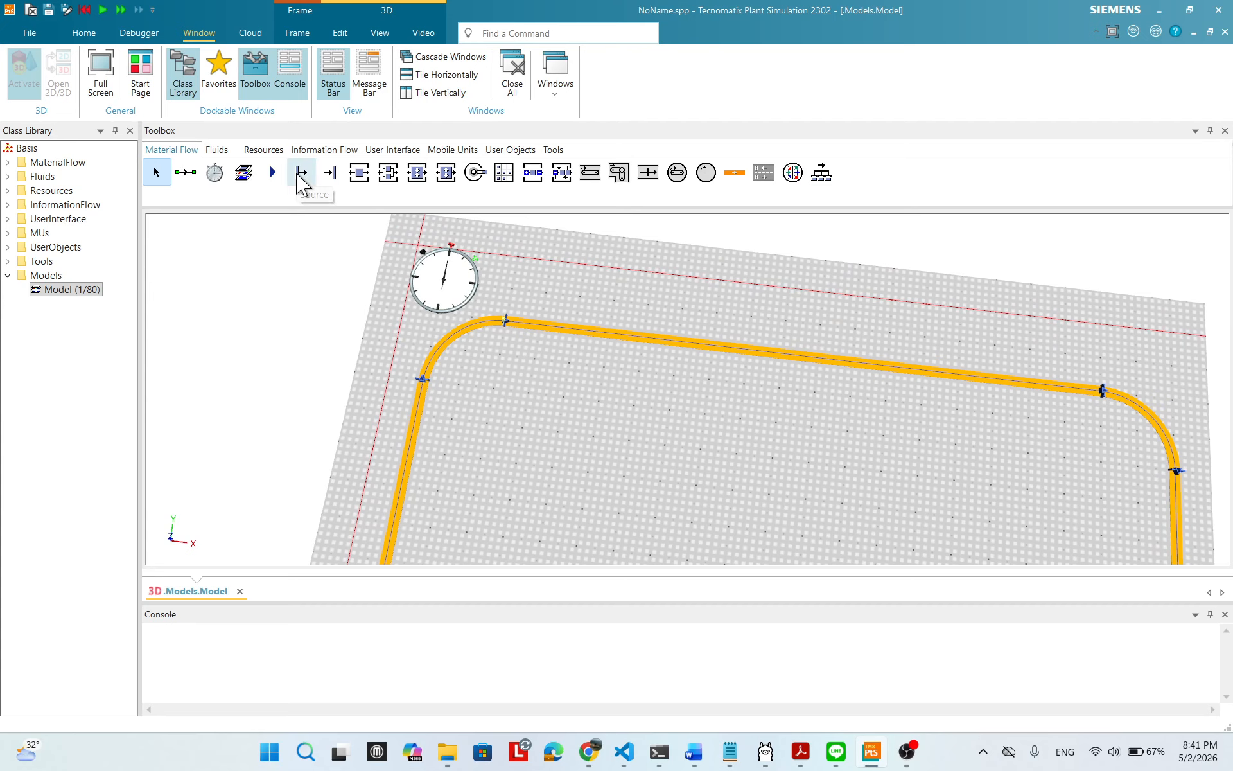
- Place a Source just outside the loop beside the track's start point and link it to the track with a Connector
{"action": "left_click_drag", "start_coordinate": [302, 172], "coordinate": [528, 279]}
{"action": "left_click_drag", "start_coordinate": [572, 358], "coordinate": [584, 380]}
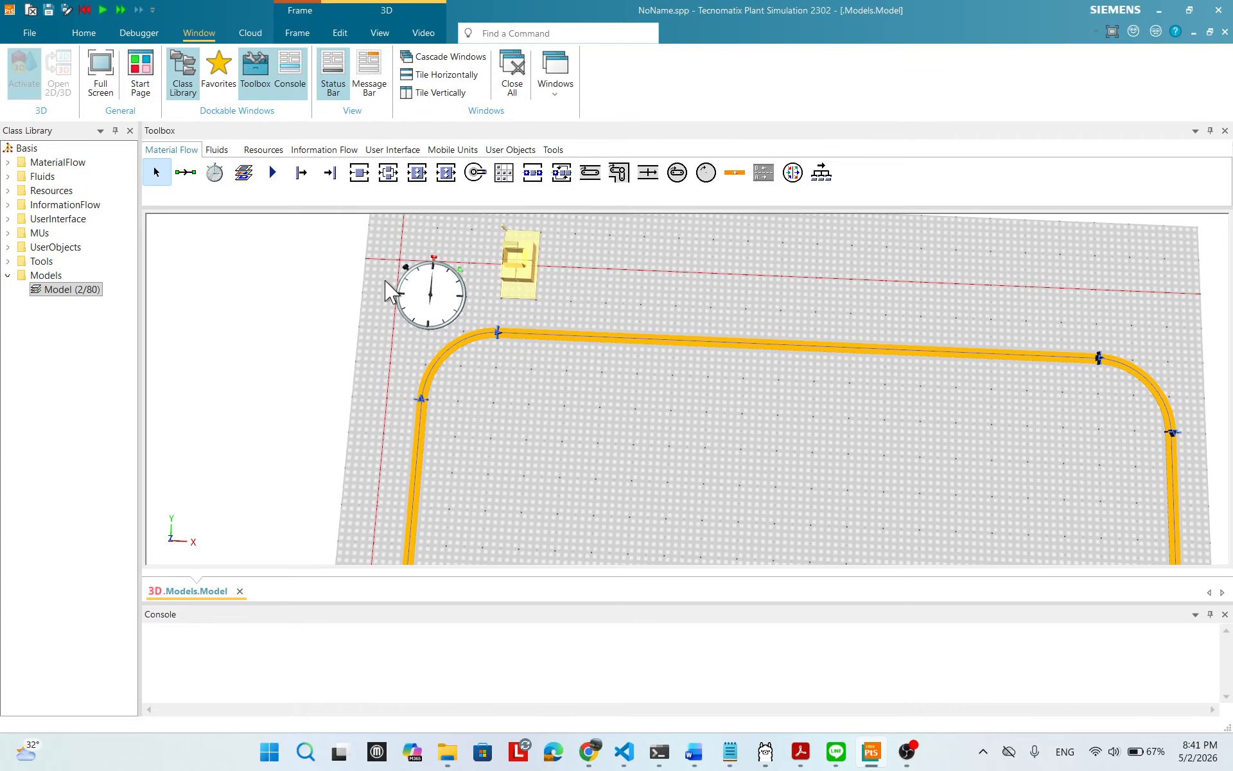
{"action": "left_click", "coordinate": [173, 176]}
{"action": "left_click", "coordinate": [518, 273]}
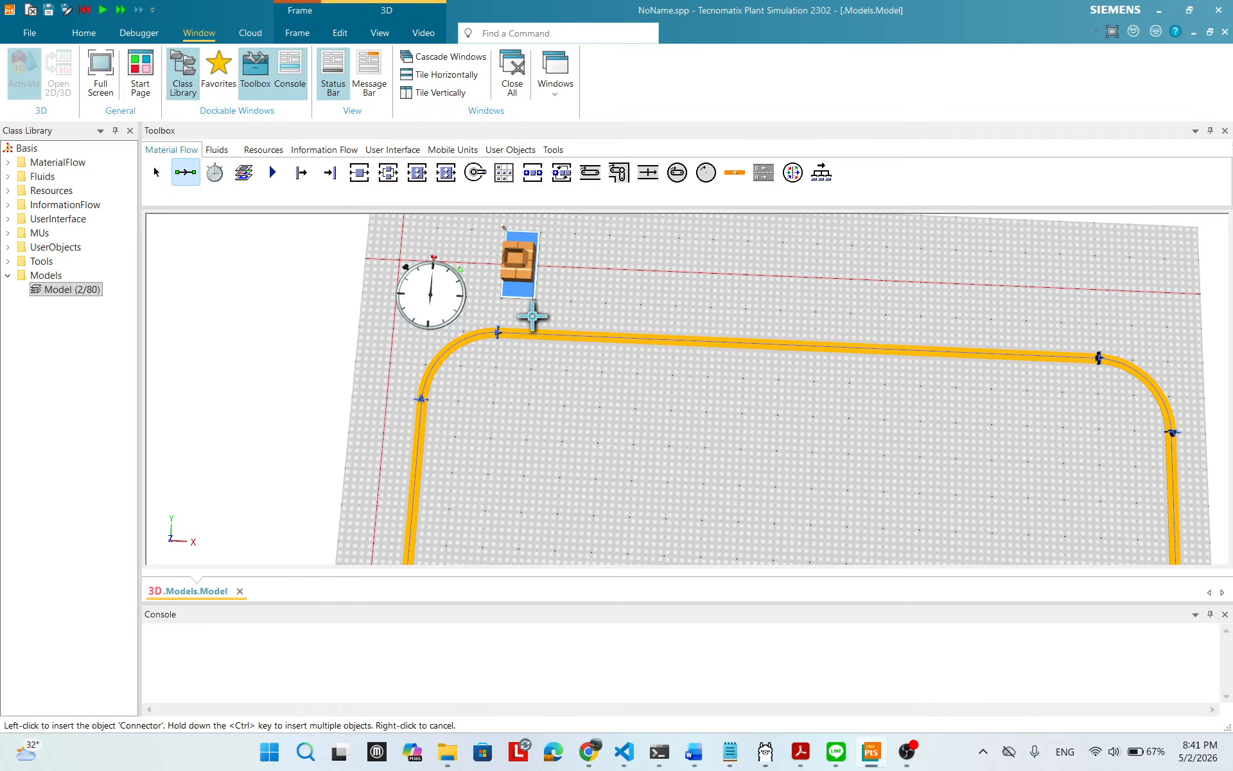
{"action": "left_click", "coordinate": [531, 334]}
- Assign the Transporter from the MUs folder to the Source as the unit it creates
{"action": "left_click_drag", "start_coordinate": [600, 426], "coordinate": [600, 399]}
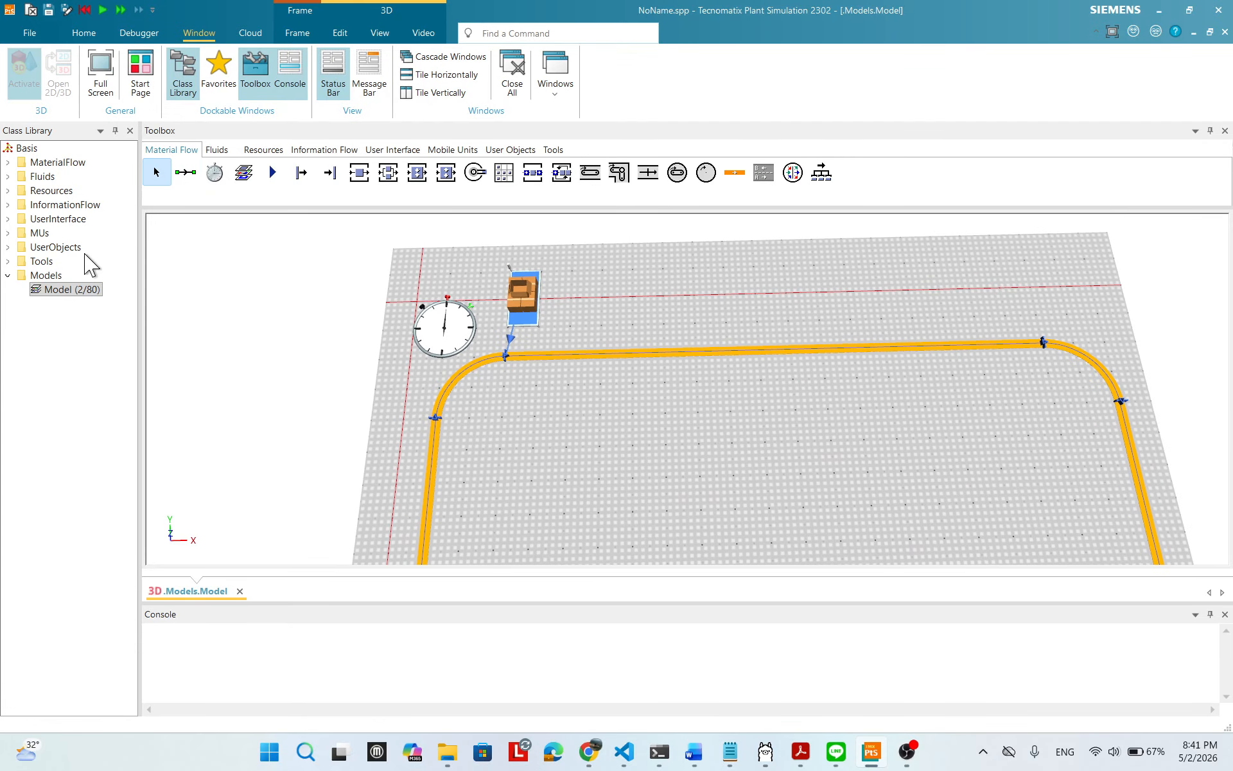
{"action": "left_click", "coordinate": [9, 233]}
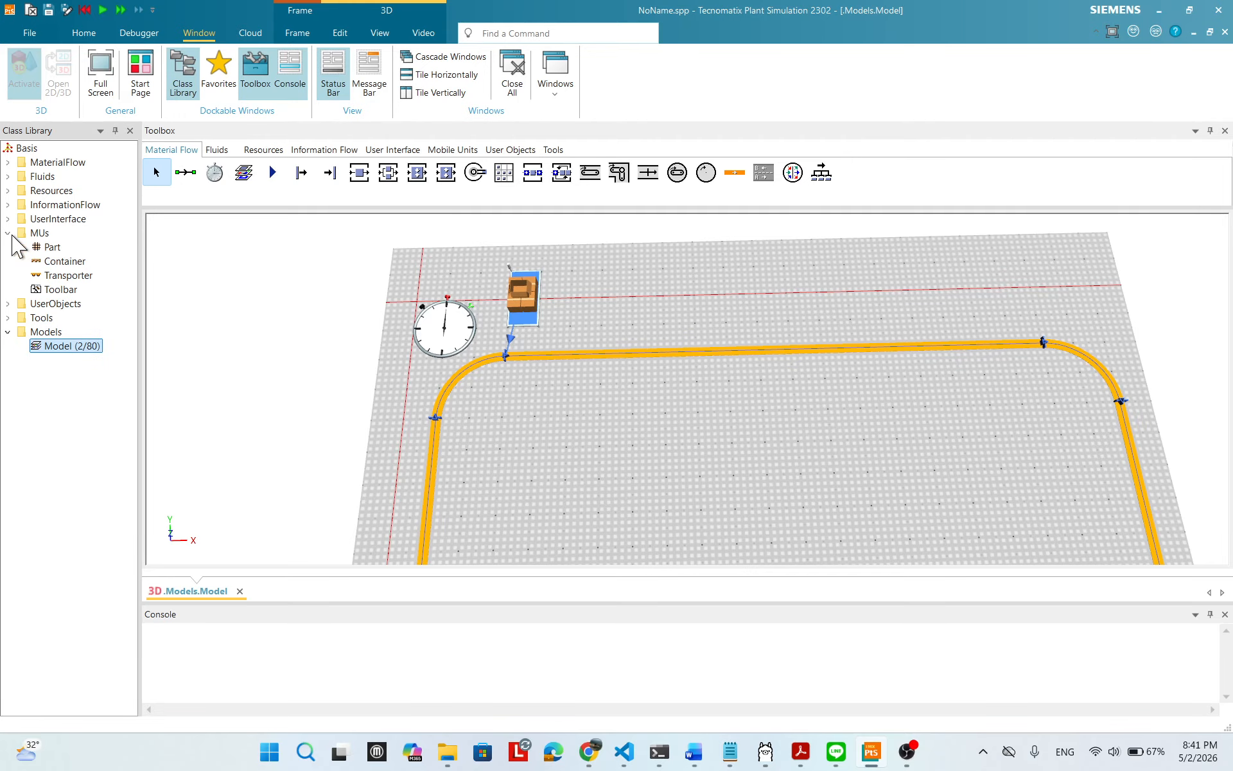
{"action": "left_click", "coordinate": [90, 277]}
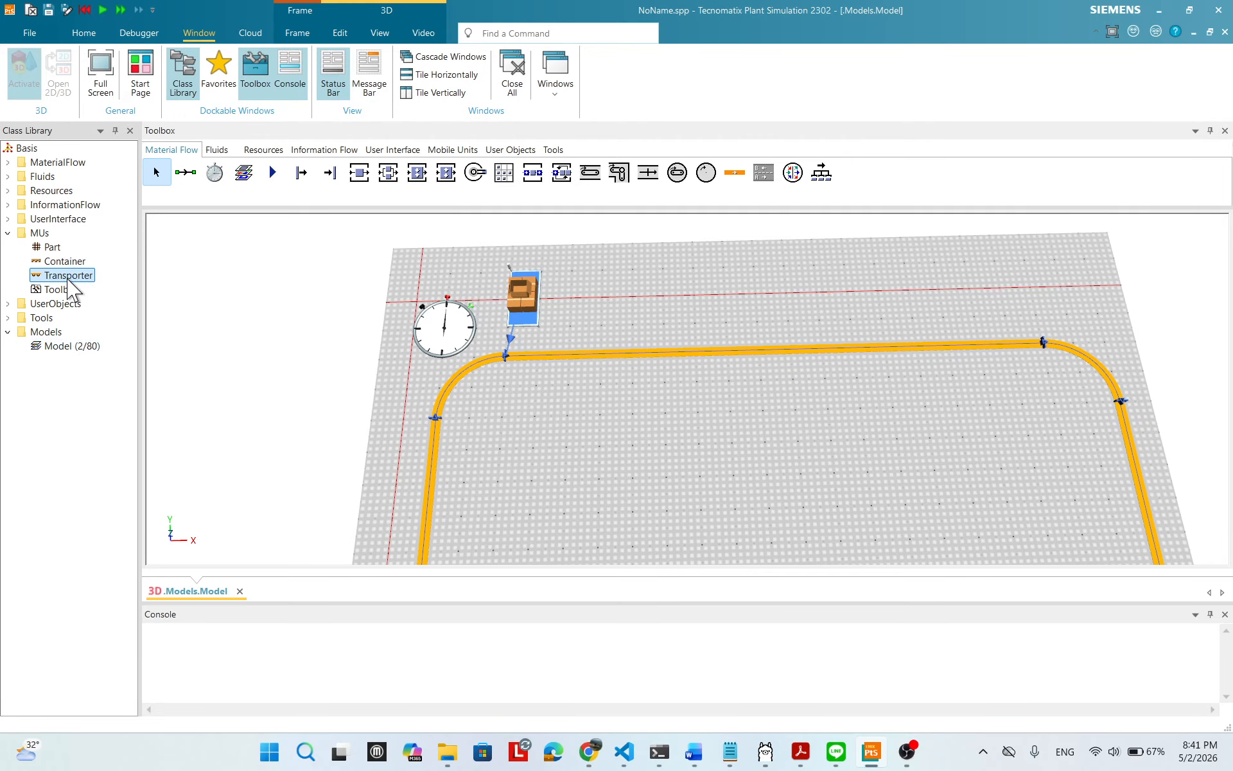
{"action": "left_click_drag", "start_coordinate": [68, 279], "coordinate": [527, 315]}
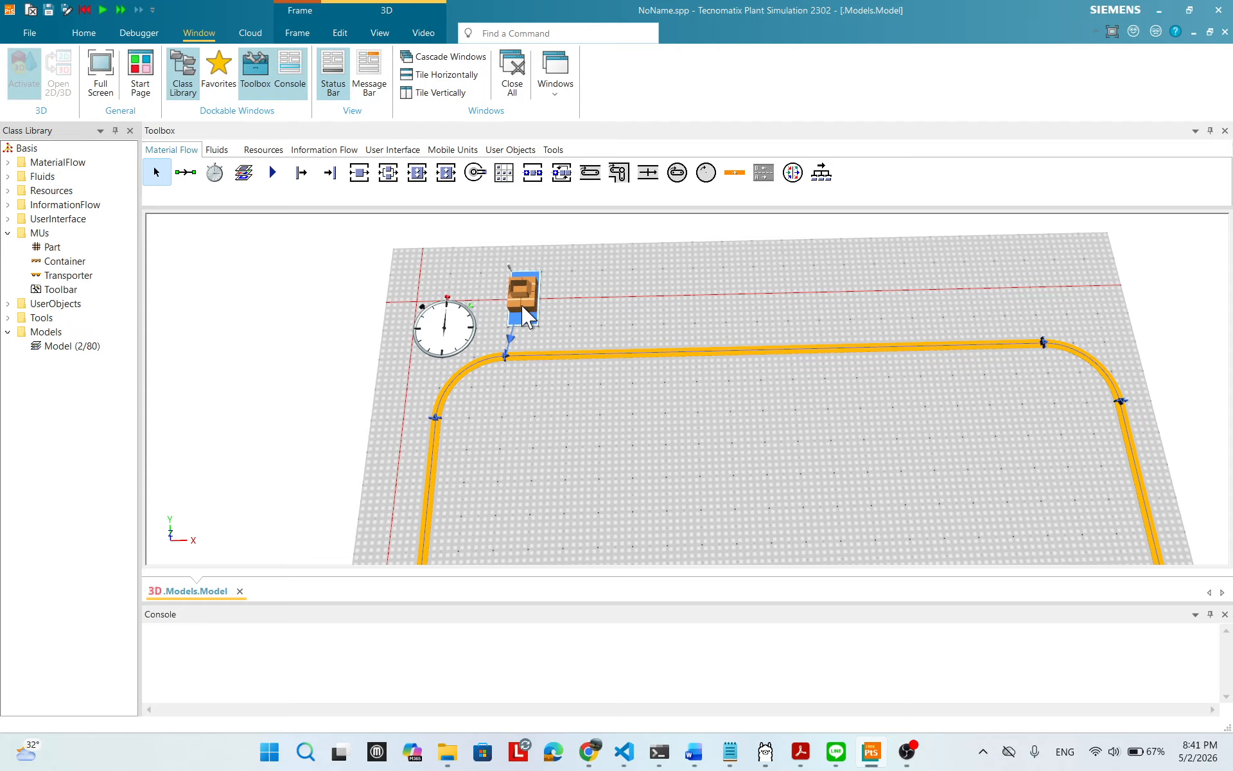
{"action": "left_click", "coordinate": [536, 302]}
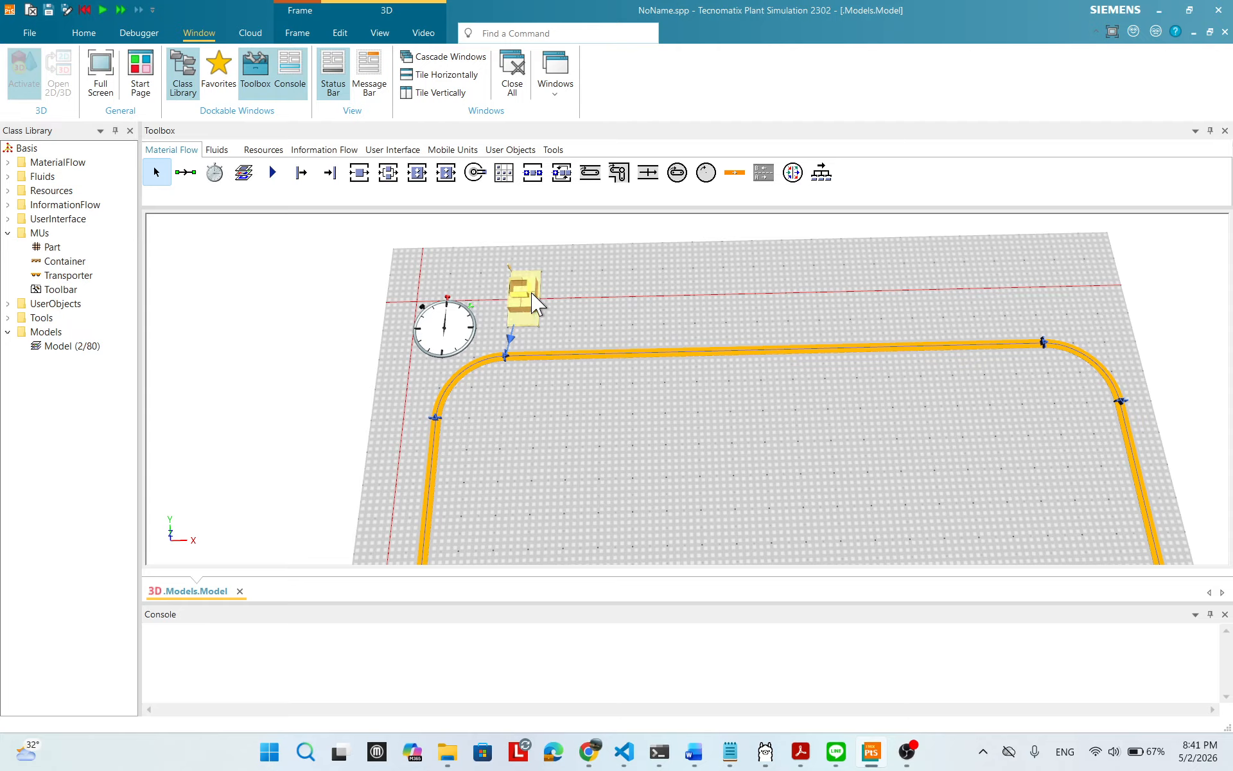
- Check the creation attributes and MU assignment in the Source's properties and accept the dialog
{"action": "double_click", "coordinate": [537, 302]}
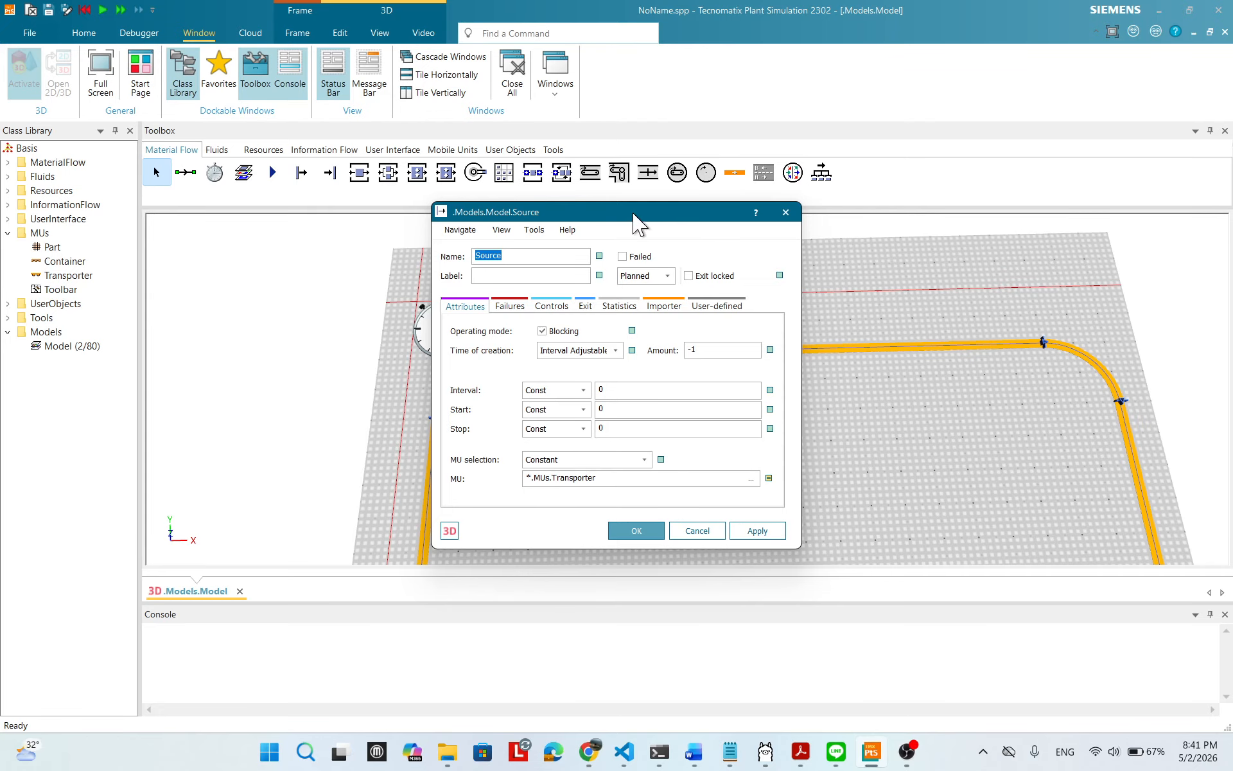
{"action": "left_click_drag", "start_coordinate": [610, 218], "coordinate": [581, 181]}
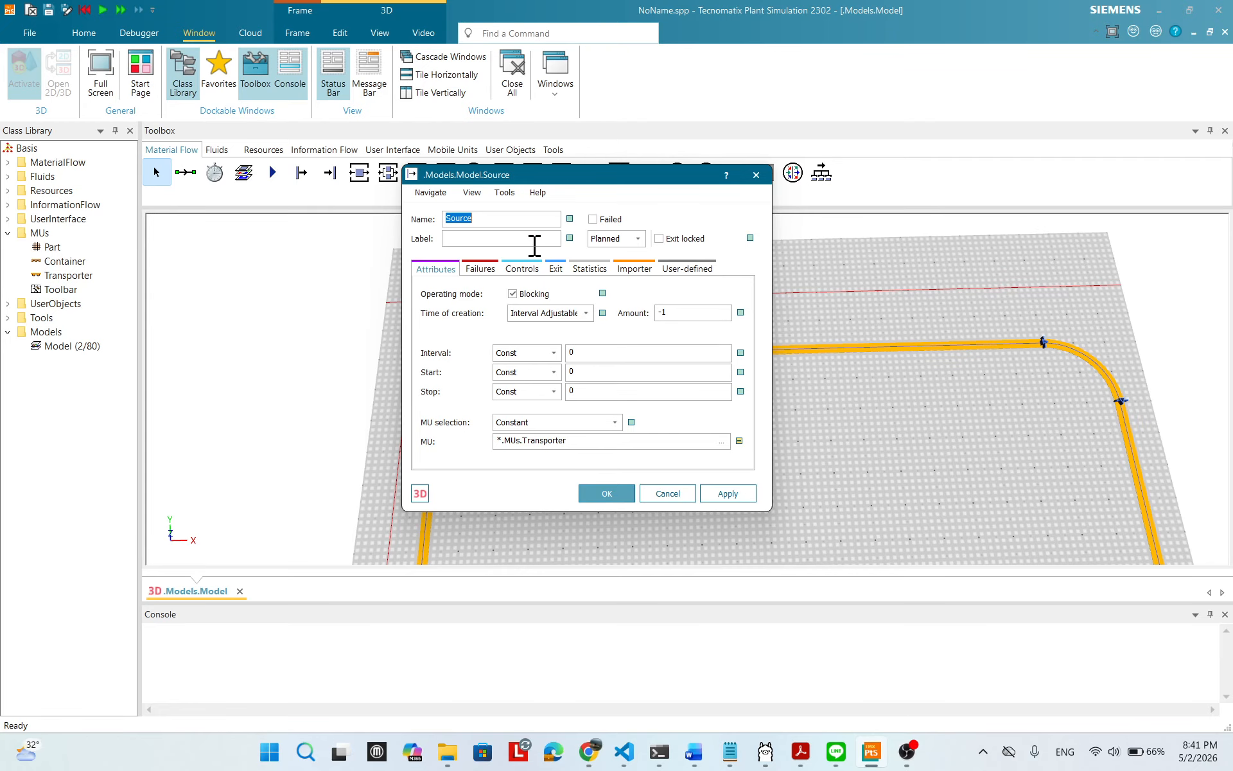
{"action": "left_click_drag", "start_coordinate": [565, 178], "coordinate": [171, 268]}
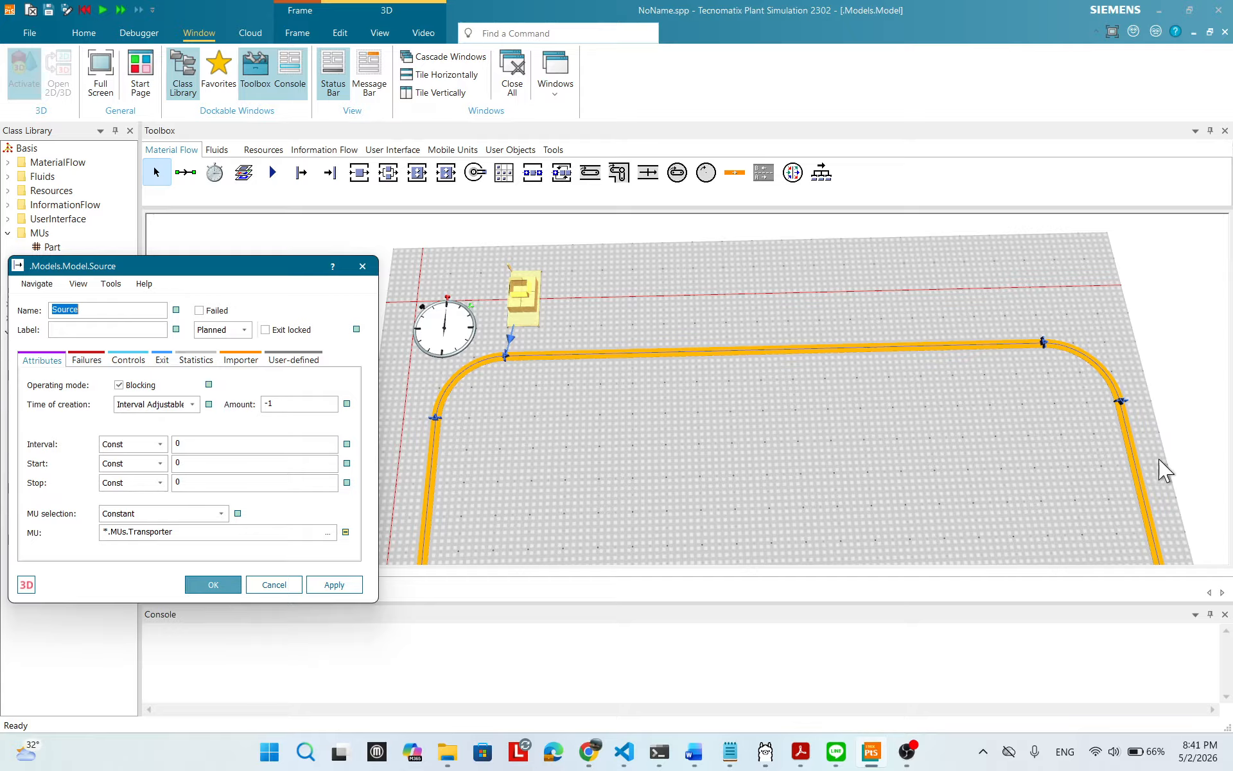
{"action": "left_click", "coordinate": [199, 585]}
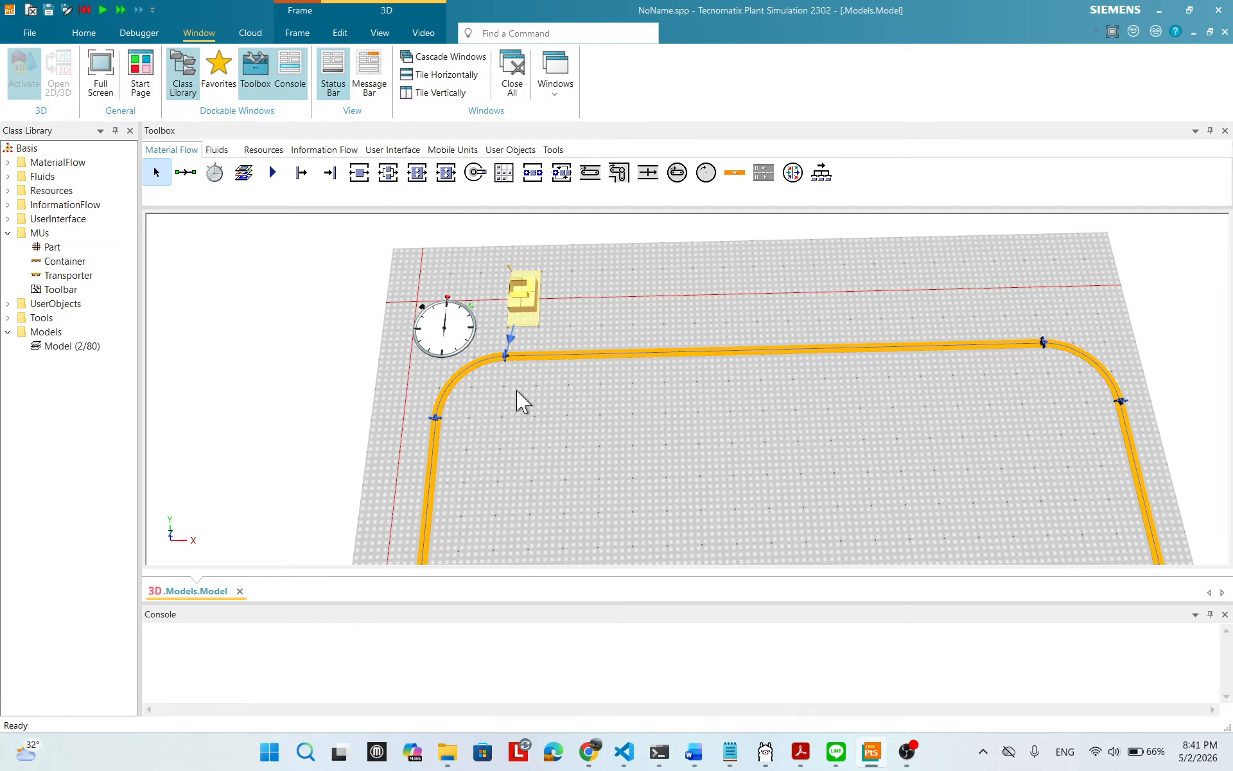
- Start the simulation and watch the transporters leave the Source and travel along the track
{"action": "scroll", "coordinate": [605, 401], "scroll_direction": "down", "scroll_amount": 4}
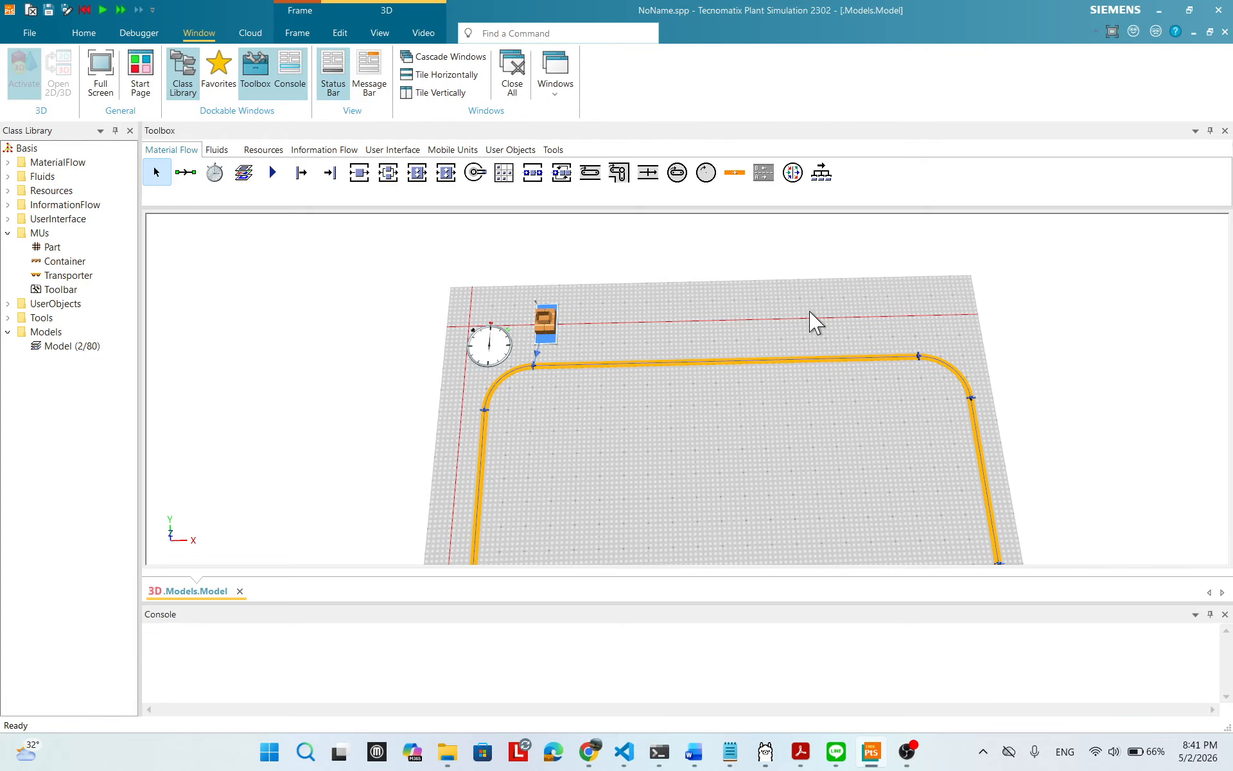
{"action": "scroll", "coordinate": [759, 374], "scroll_direction": "down", "scroll_amount": 2}
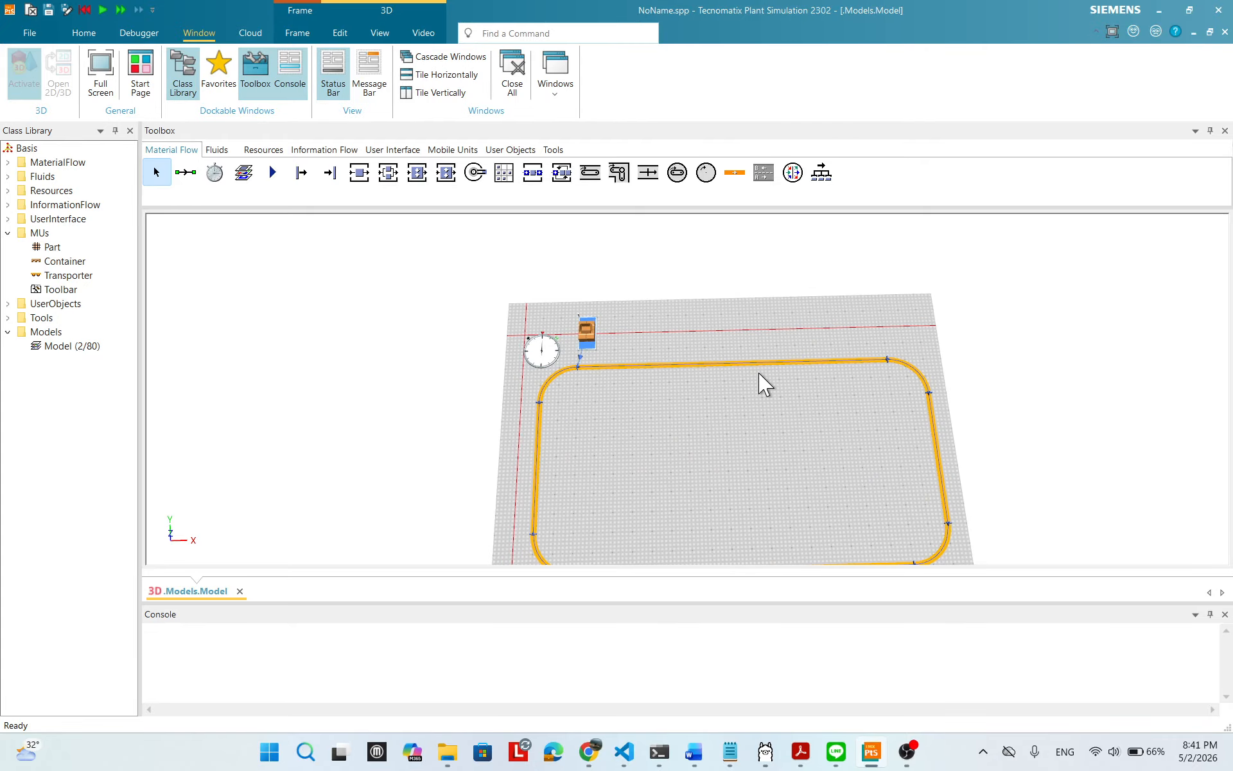
{"action": "scroll", "coordinate": [759, 374], "scroll_direction": "up", "scroll_amount": 2}
{"action": "right_click", "coordinate": [782, 307]}
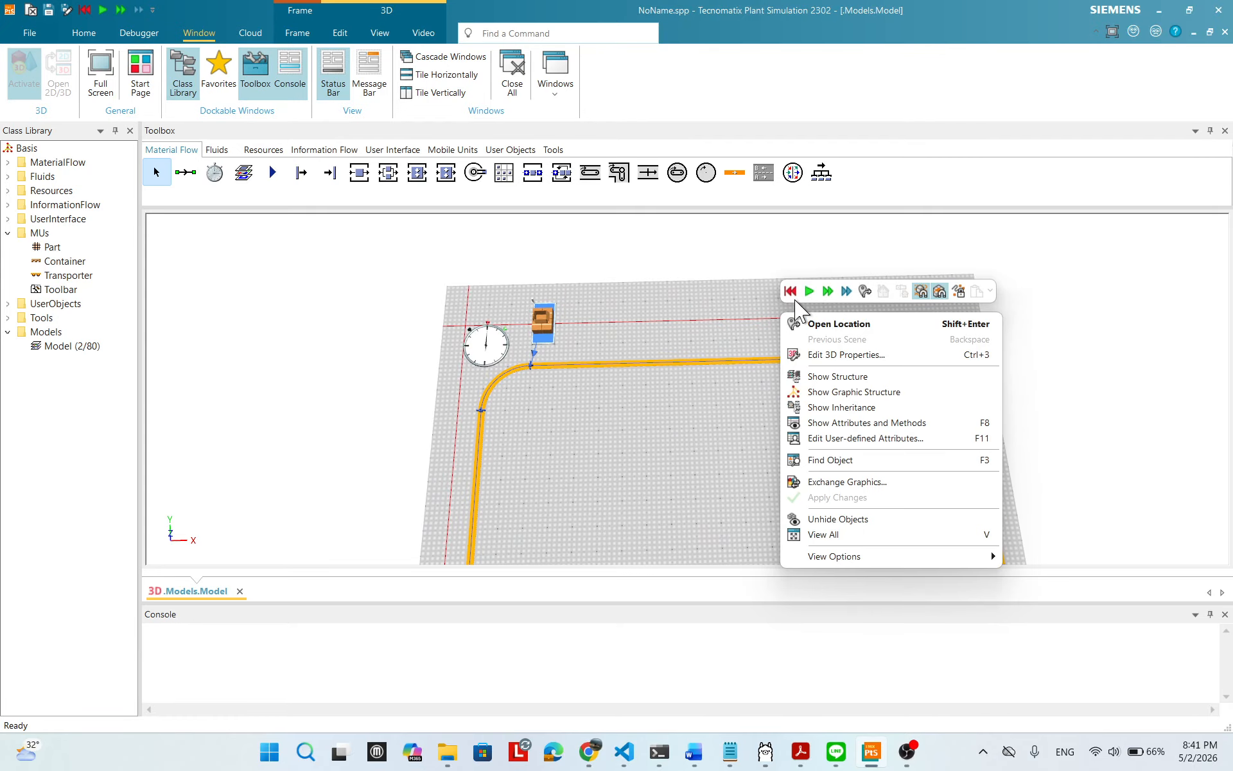
{"action": "left_click", "coordinate": [808, 291]}
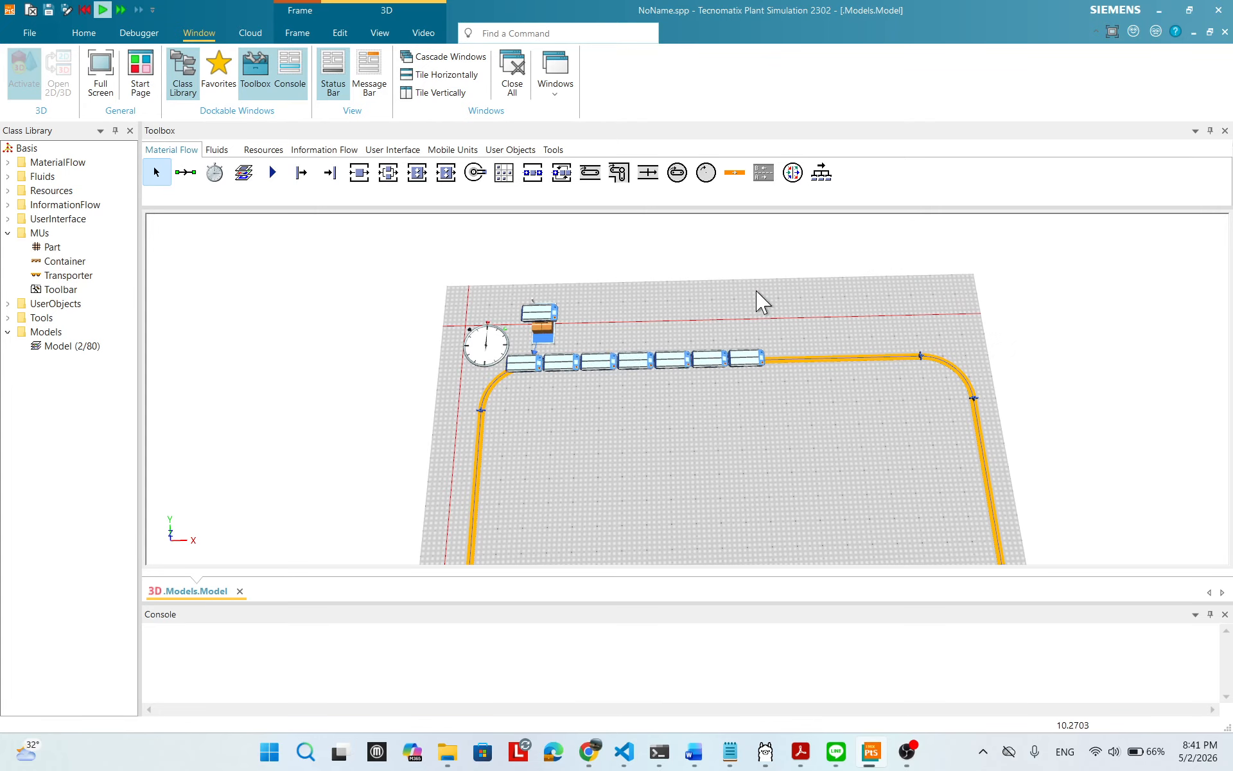
{"action": "right_click", "coordinate": [779, 292]}
{"action": "left_click", "coordinate": [642, 300]}
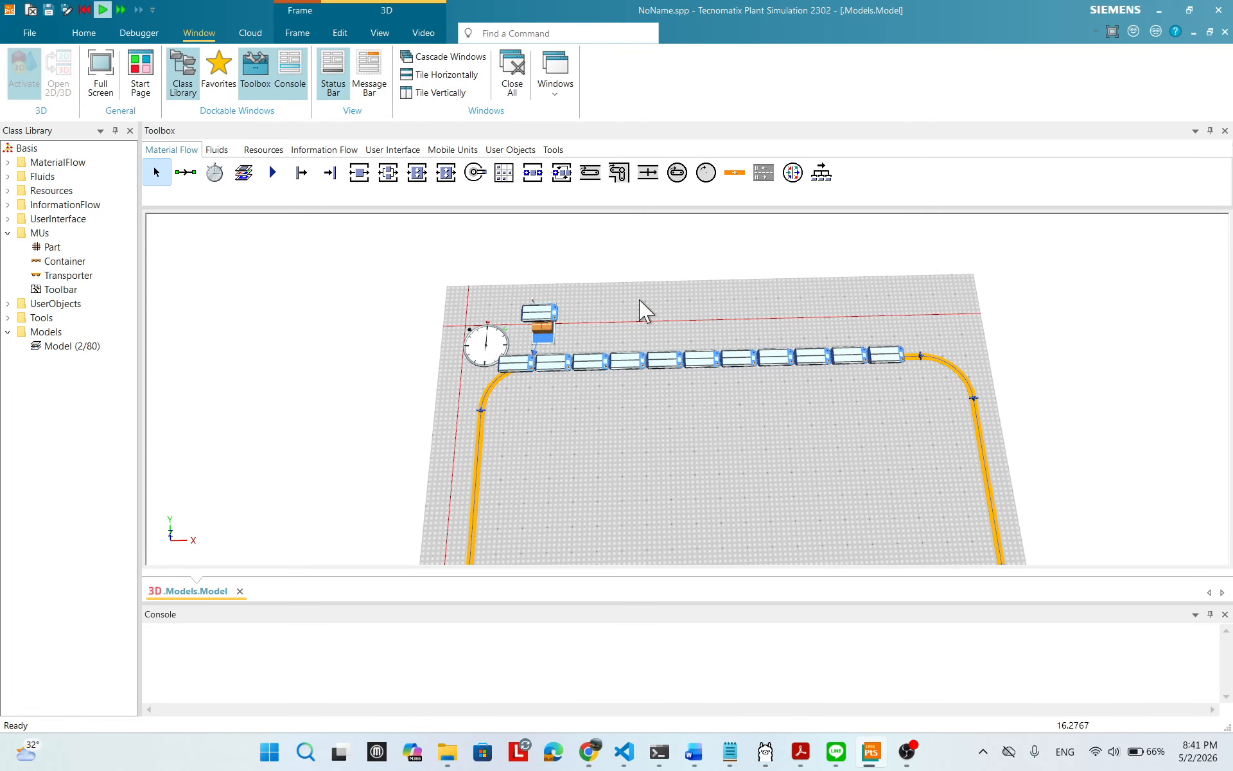
- Raise the running simulation's speed to 10000 times real time in the event controller, and reset the simulation
{"action": "double_click", "coordinate": [471, 347]}
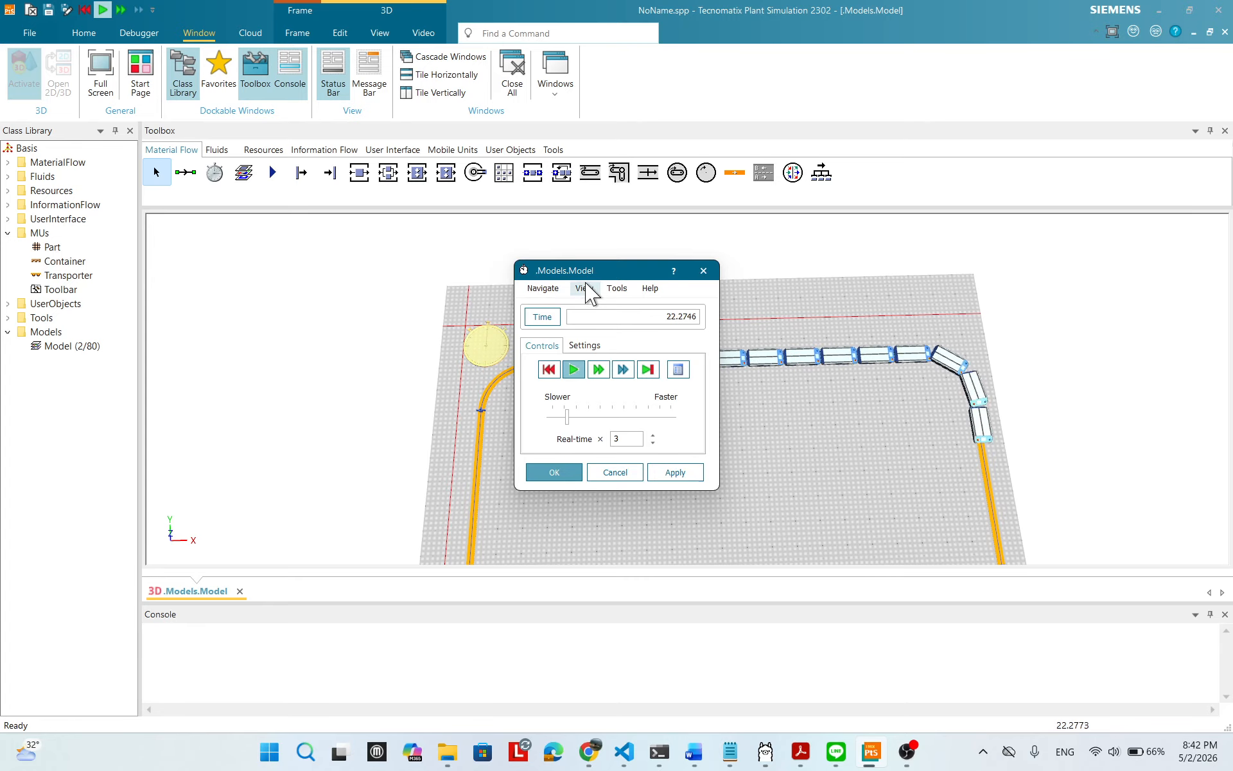
{"action": "left_click_drag", "start_coordinate": [588, 270], "coordinate": [689, 68]}
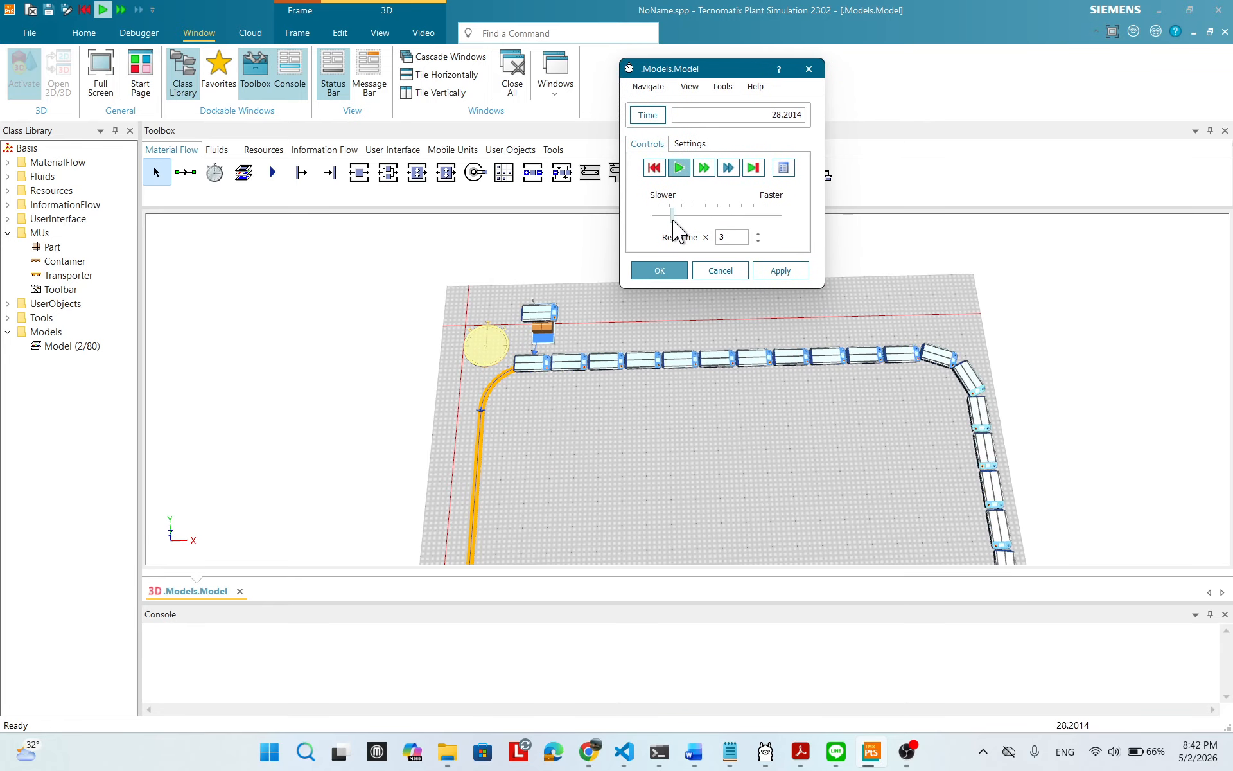
{"action": "left_click_drag", "start_coordinate": [673, 216], "coordinate": [813, 220]}
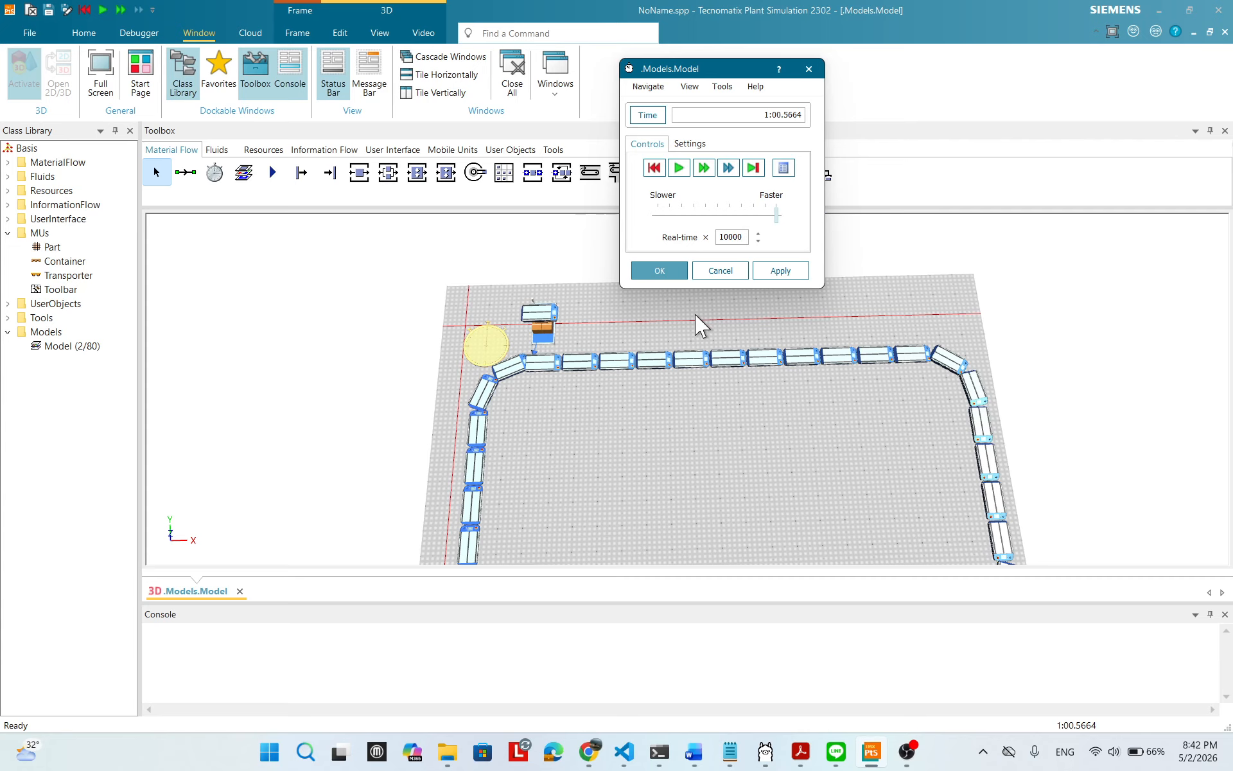
{"action": "left_click", "coordinate": [654, 169]}
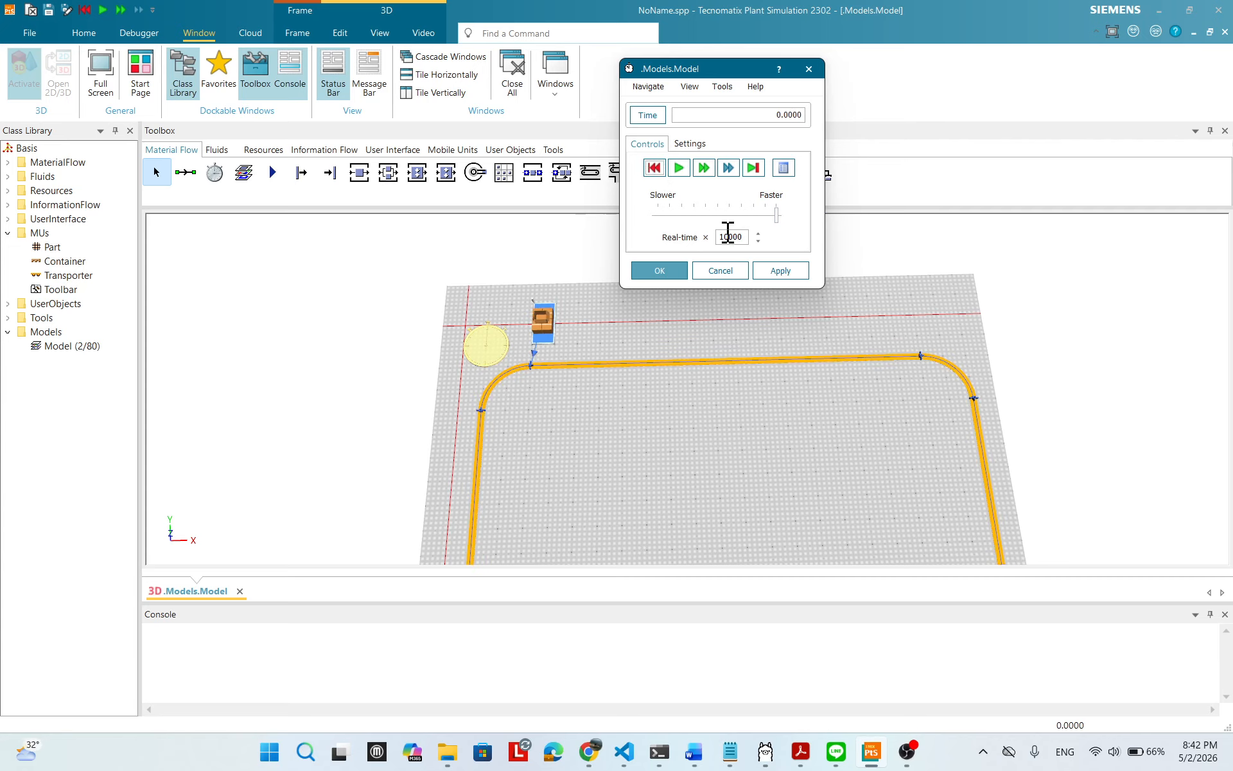
{"action": "left_click", "coordinate": [720, 273]}
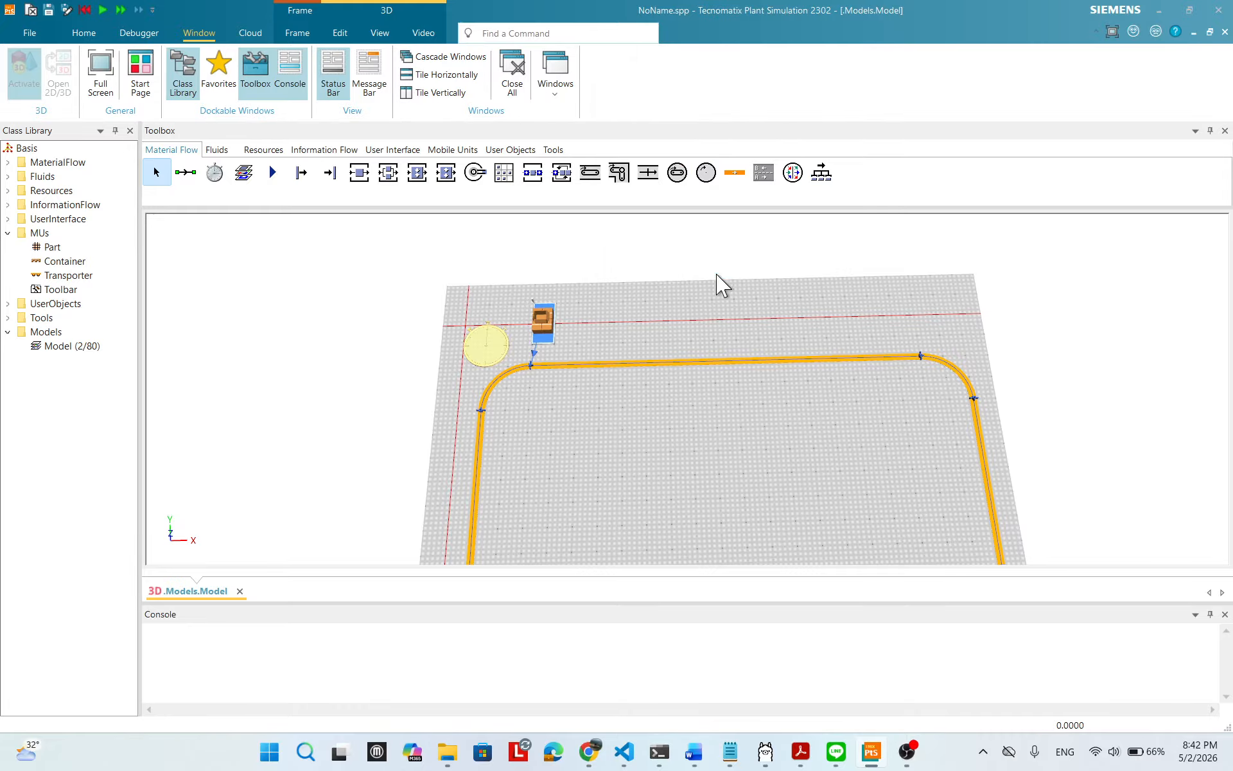
- Limit the Source's creation amount to 1 transporter and accept its properties
{"action": "double_click", "coordinate": [551, 334]}
{"action": "left_click_drag", "start_coordinate": [289, 281], "coordinate": [819, 199]}
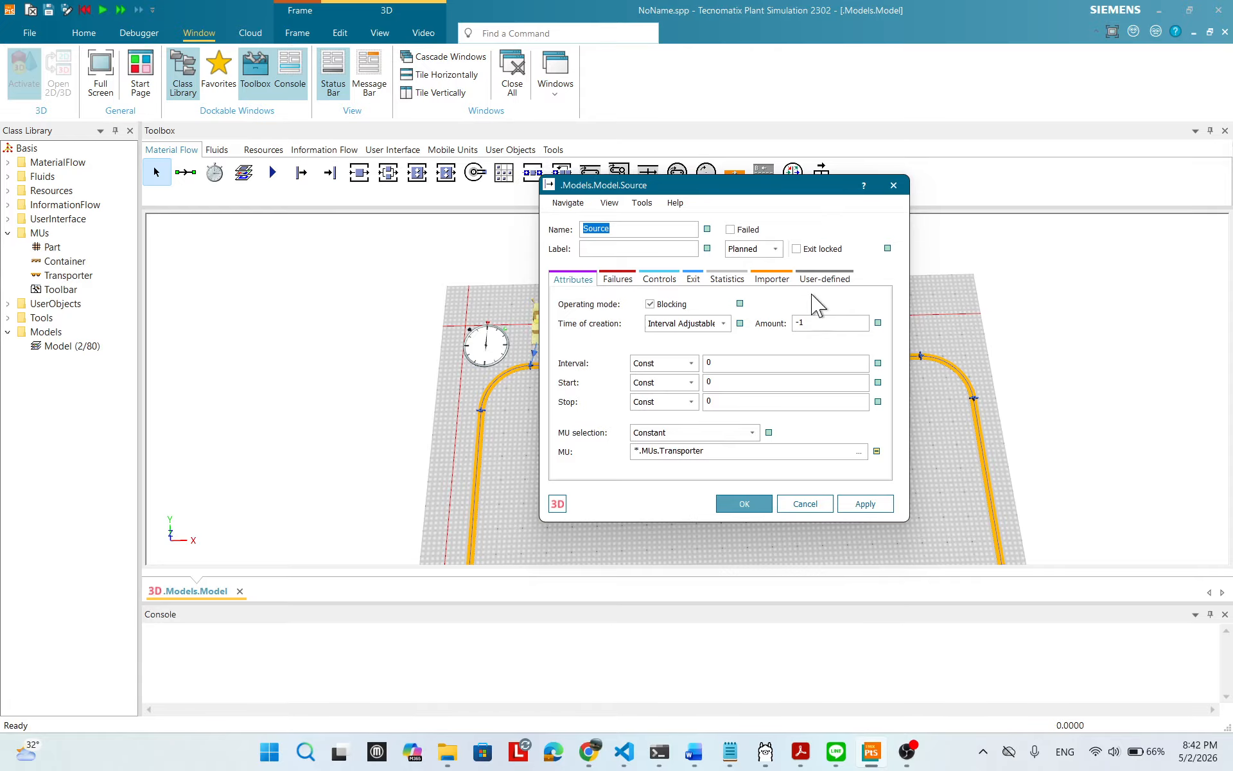
{"action": "left_click_drag", "start_coordinate": [812, 324], "coordinate": [769, 322]}
{"action": "type", "text": "1"}
{"action": "left_click", "coordinate": [758, 506]}
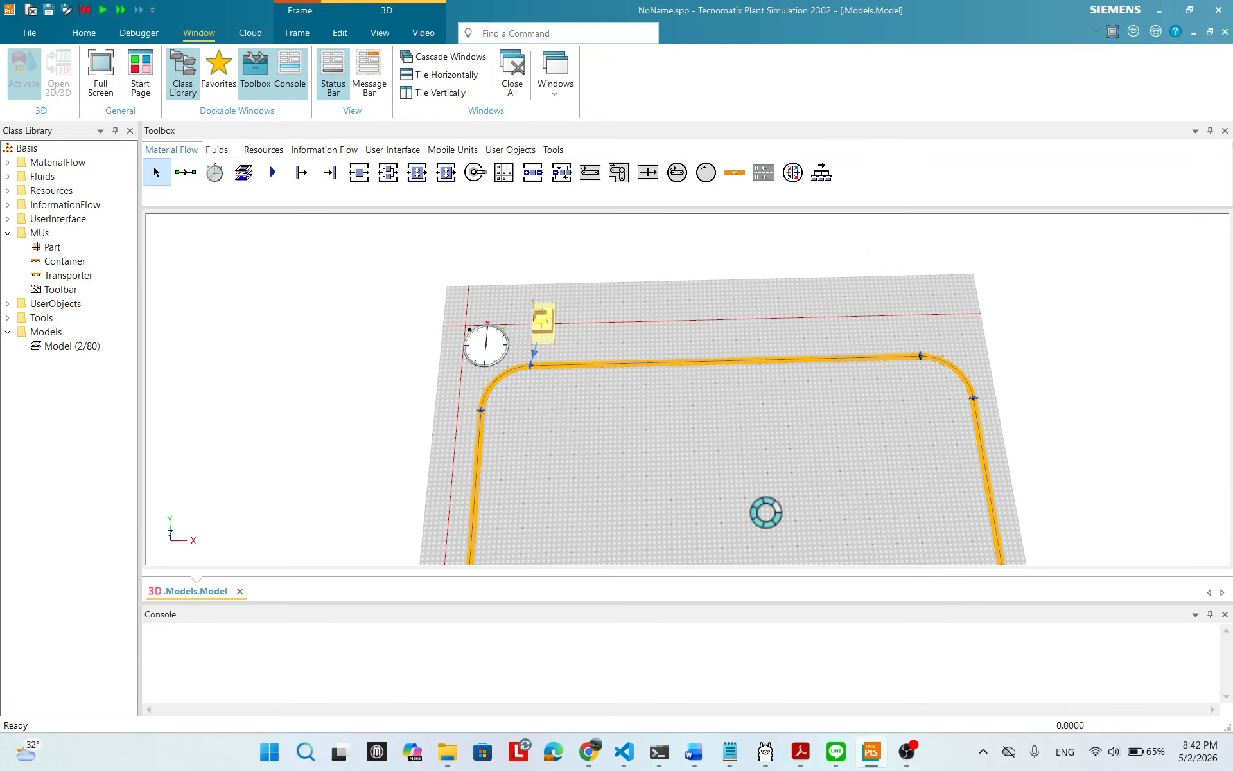
- Run the simulation again to watch the single transporter on the track loop
{"action": "right_click", "coordinate": [658, 315]}
{"action": "left_click", "coordinate": [688, 297]}
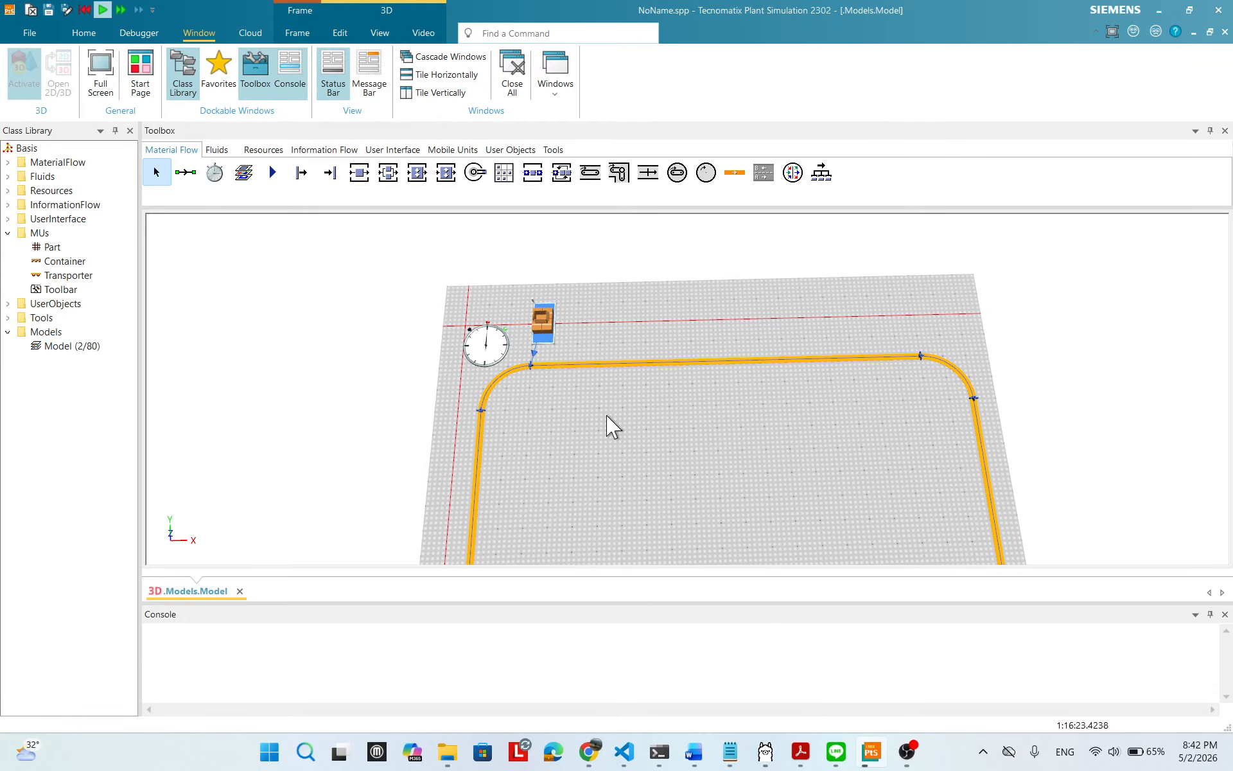
{"action": "right_click", "coordinate": [715, 315]}
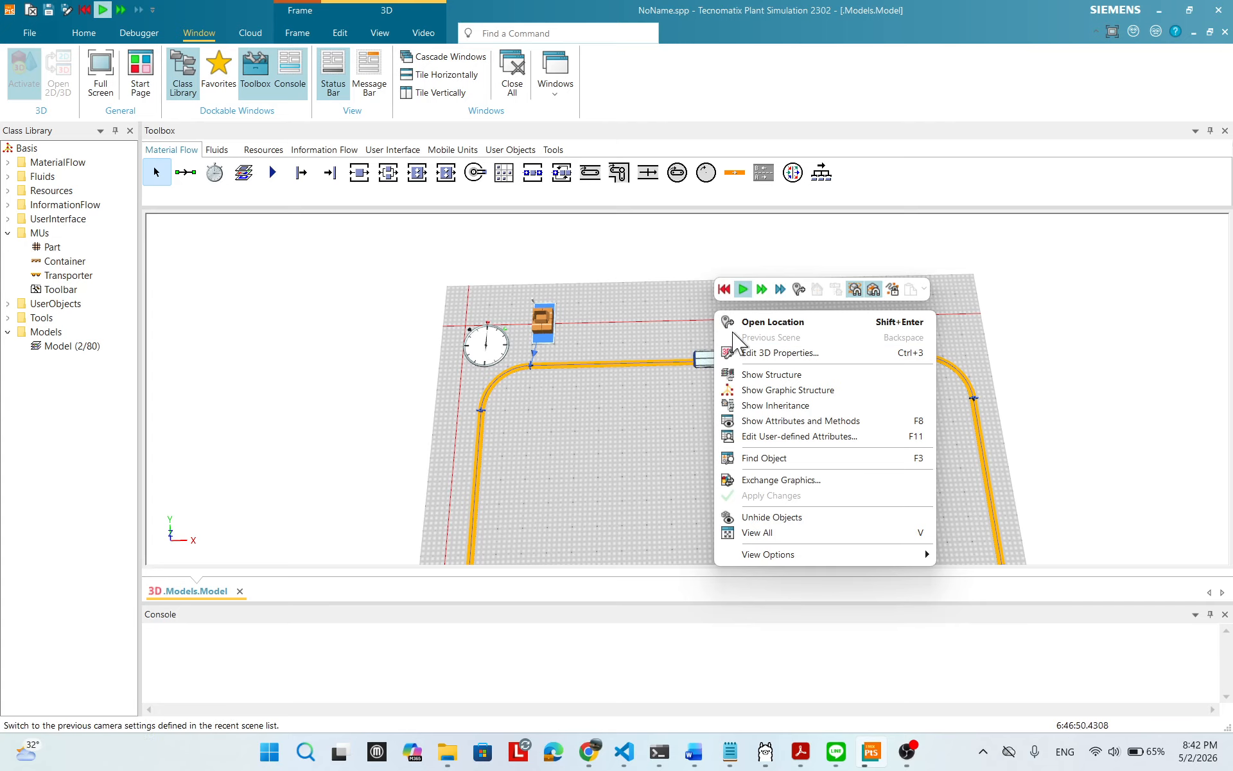
{"action": "left_click", "coordinate": [630, 322]}
- Slow the simulation to 18 times real time, and reset it after watching the transporter circle the loop
{"action": "double_click", "coordinate": [485, 345]}
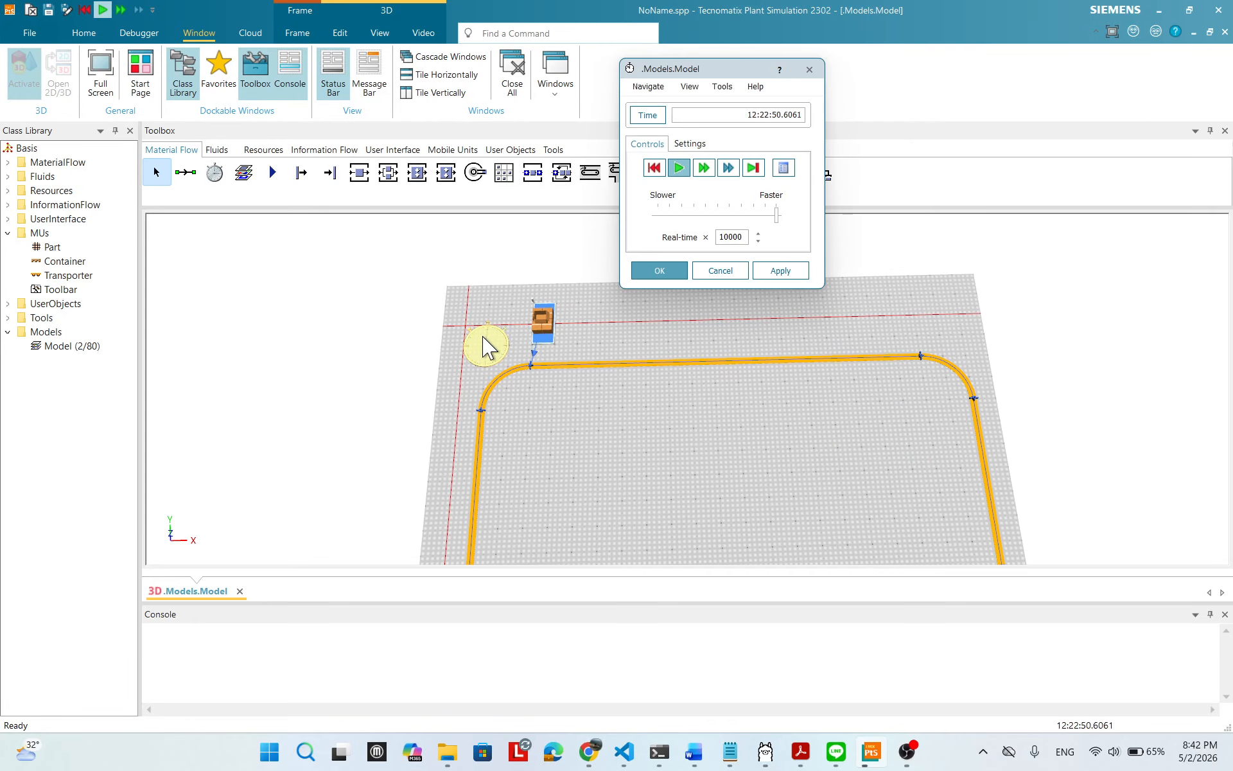
{"action": "left_click_drag", "start_coordinate": [777, 217], "coordinate": [673, 222]}
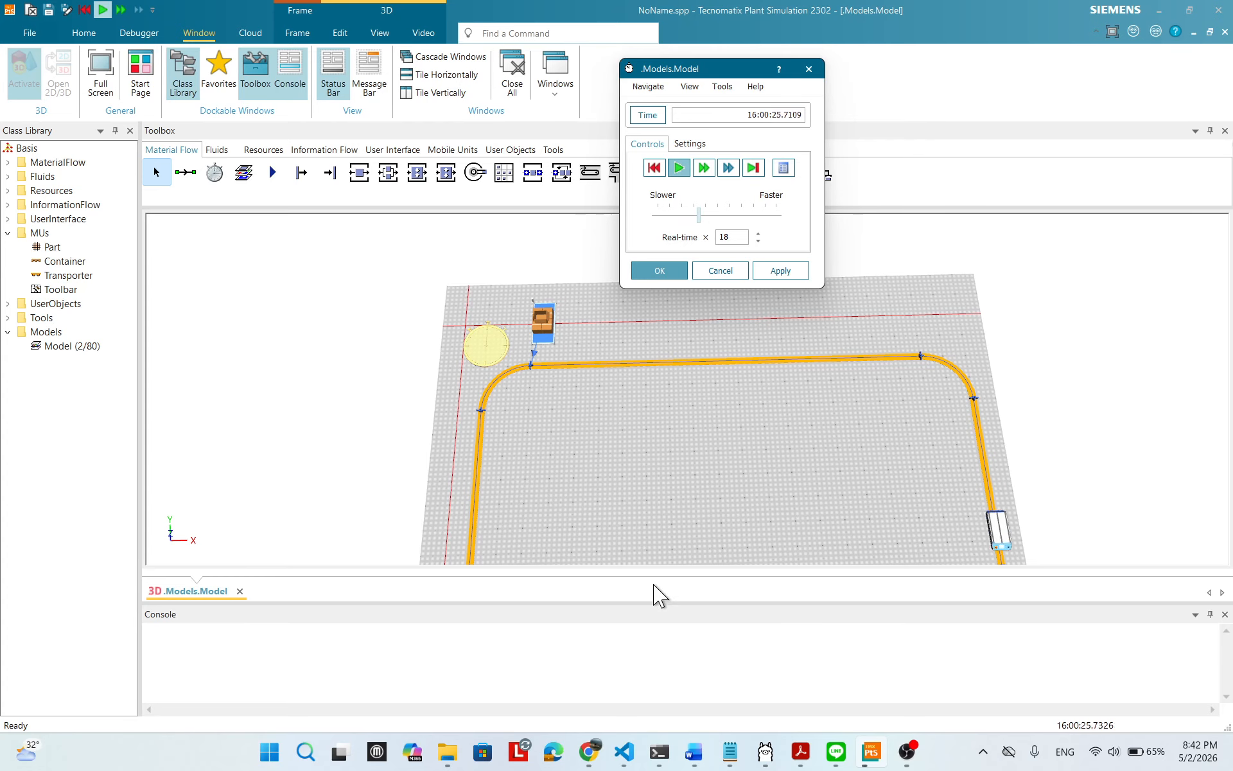
{"action": "scroll", "coordinate": [839, 405], "scroll_direction": "down", "scroll_amount": 5}
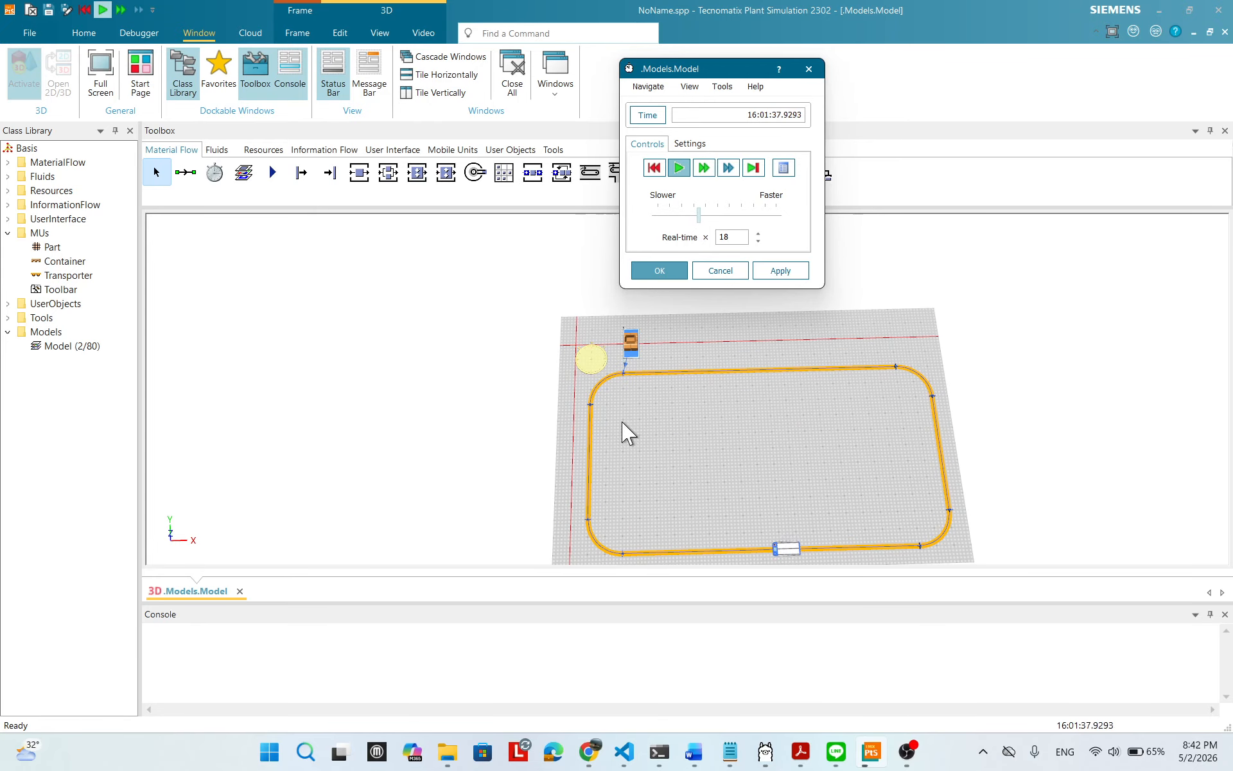
{"action": "scroll", "coordinate": [683, 379], "scroll_direction": "up", "scroll_amount": 3}
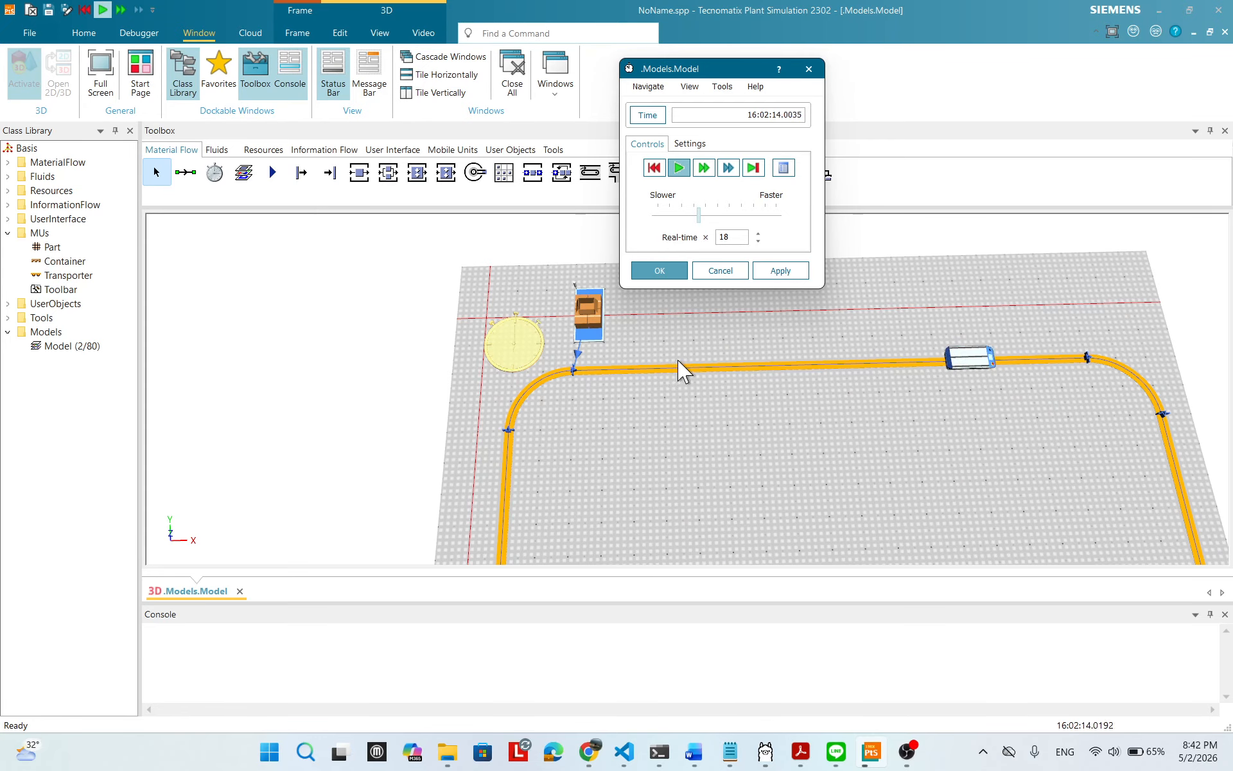
{"action": "scroll", "coordinate": [672, 367], "scroll_direction": "up", "scroll_amount": 2}
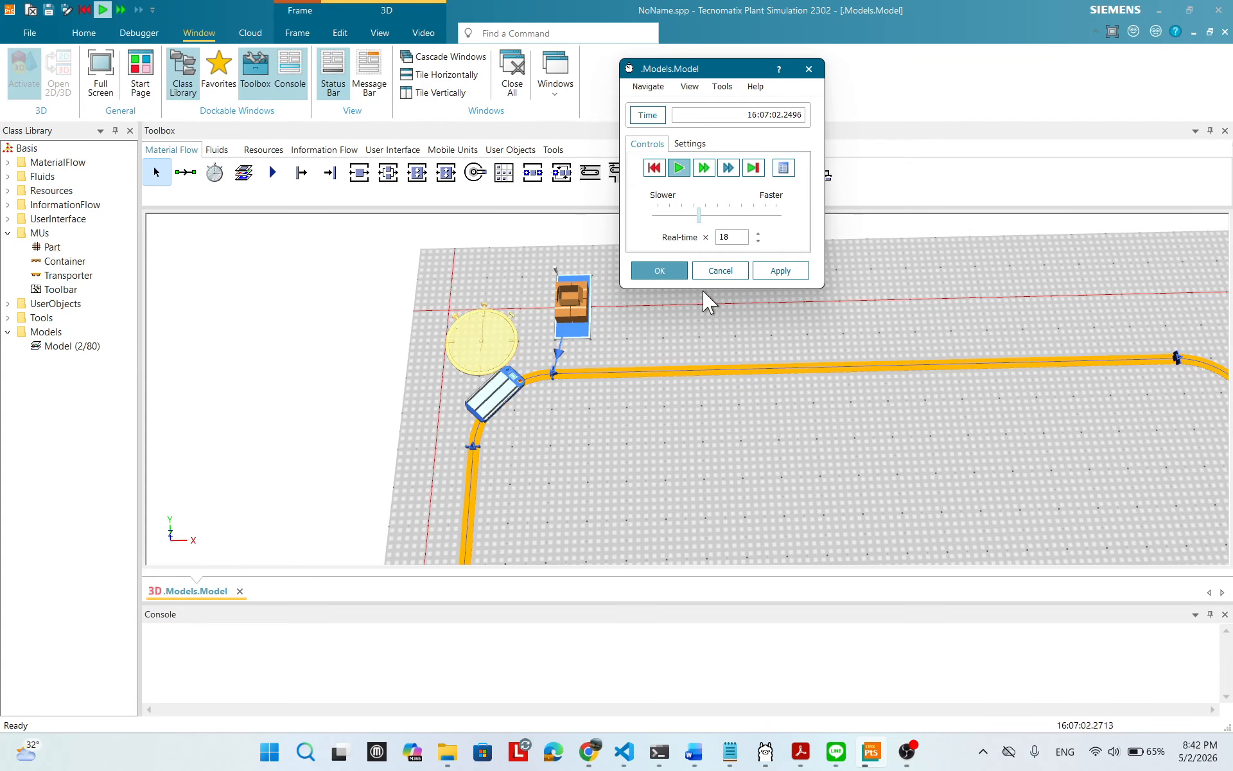
{"action": "left_click", "coordinate": [654, 169]}
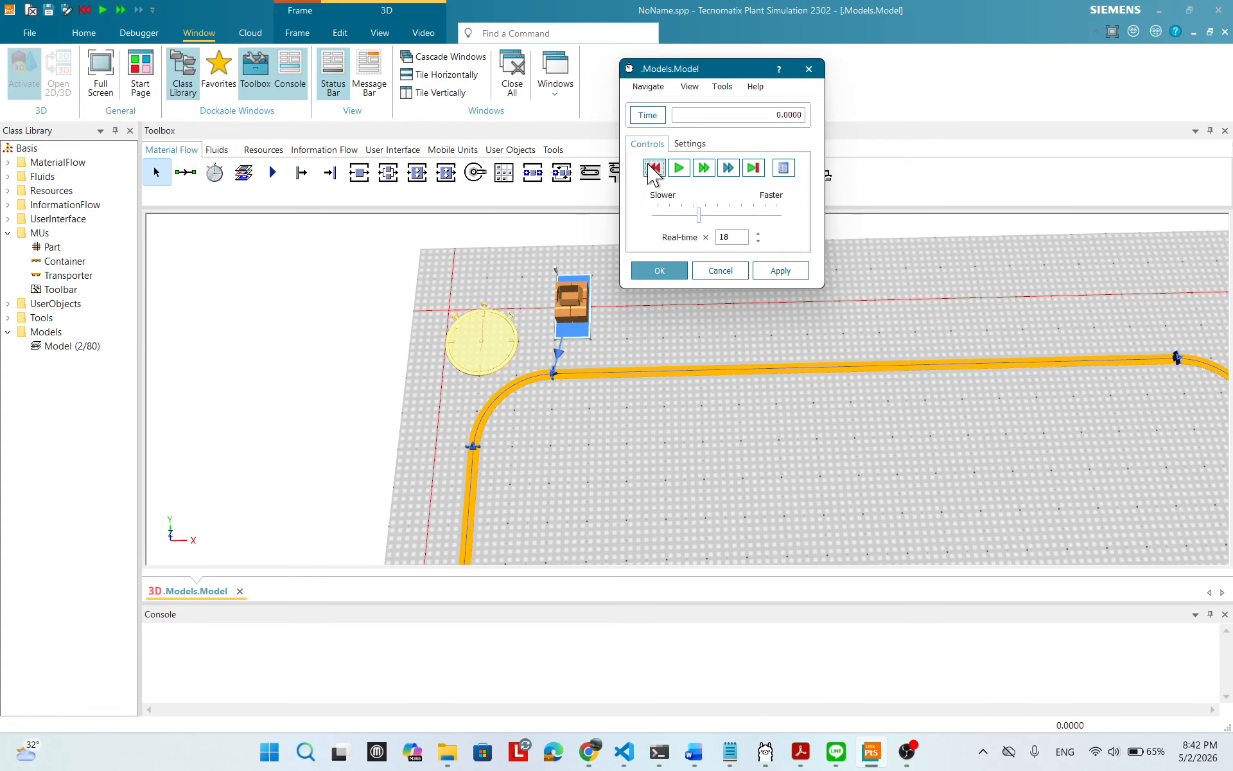
{"action": "left_click", "coordinate": [659, 271]}
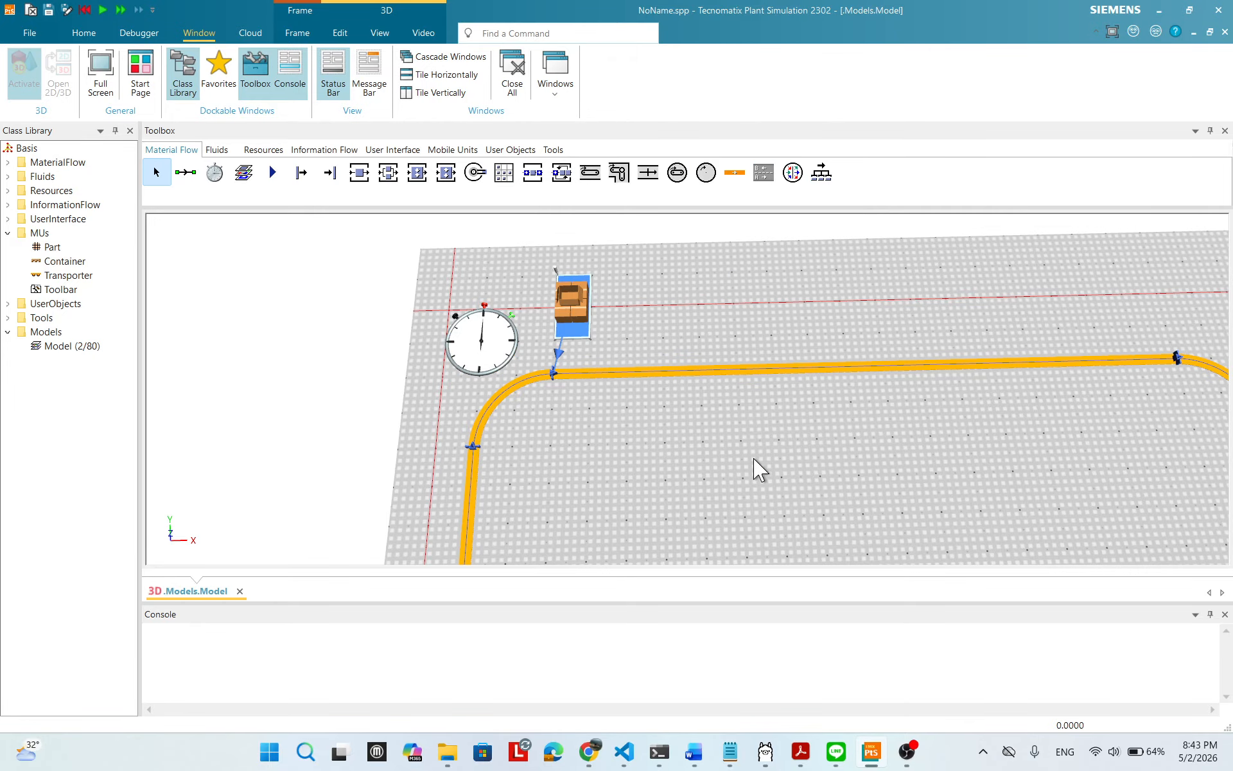
- Hide the track's manipulators and show them again
{"action": "scroll", "coordinate": [755, 469], "scroll_direction": "down", "scroll_amount": 1}
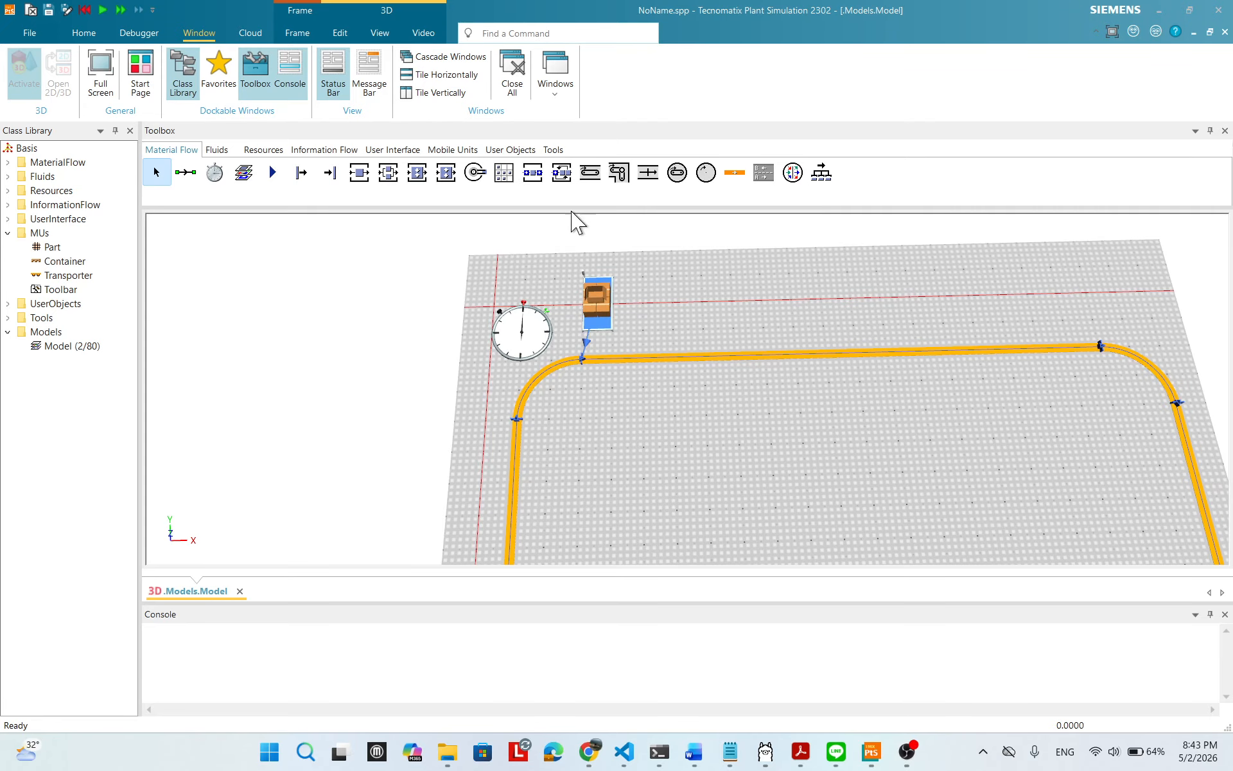
{"action": "right_click", "coordinate": [867, 353]}
{"action": "left_click", "coordinate": [925, 614]}
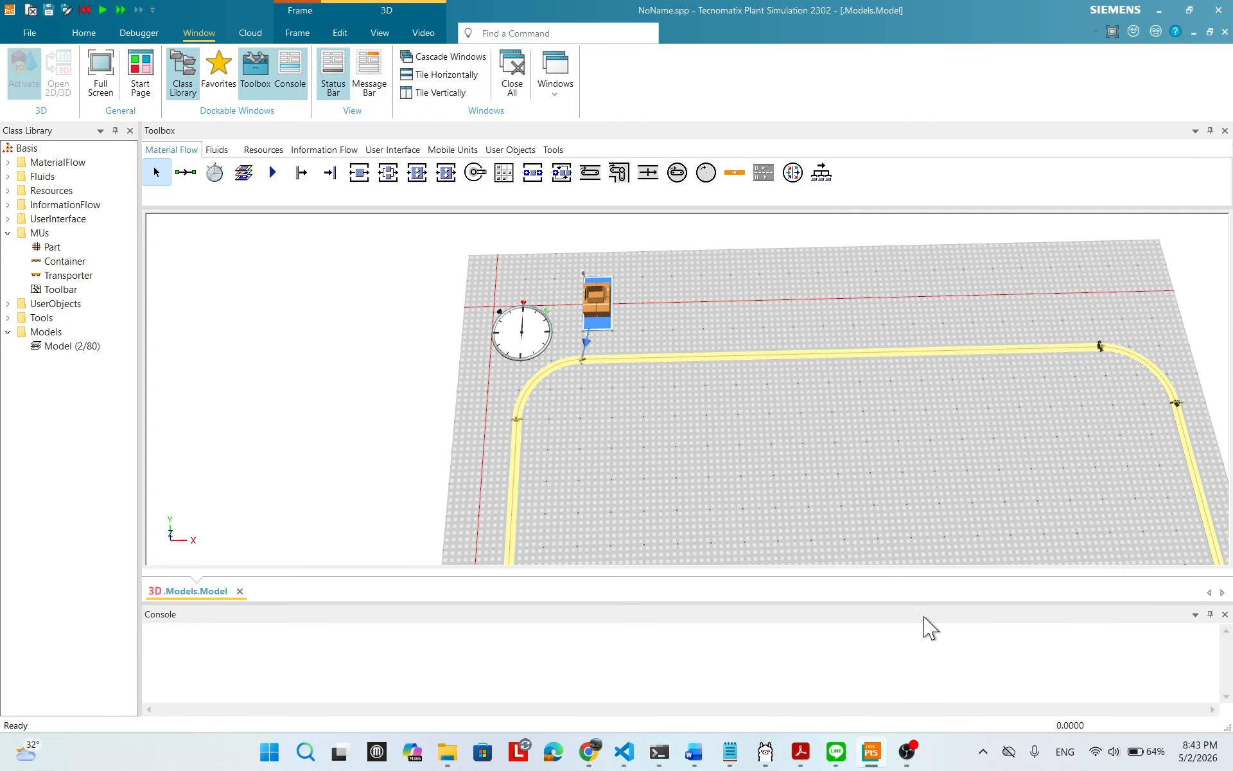
{"action": "left_click", "coordinate": [815, 393]}
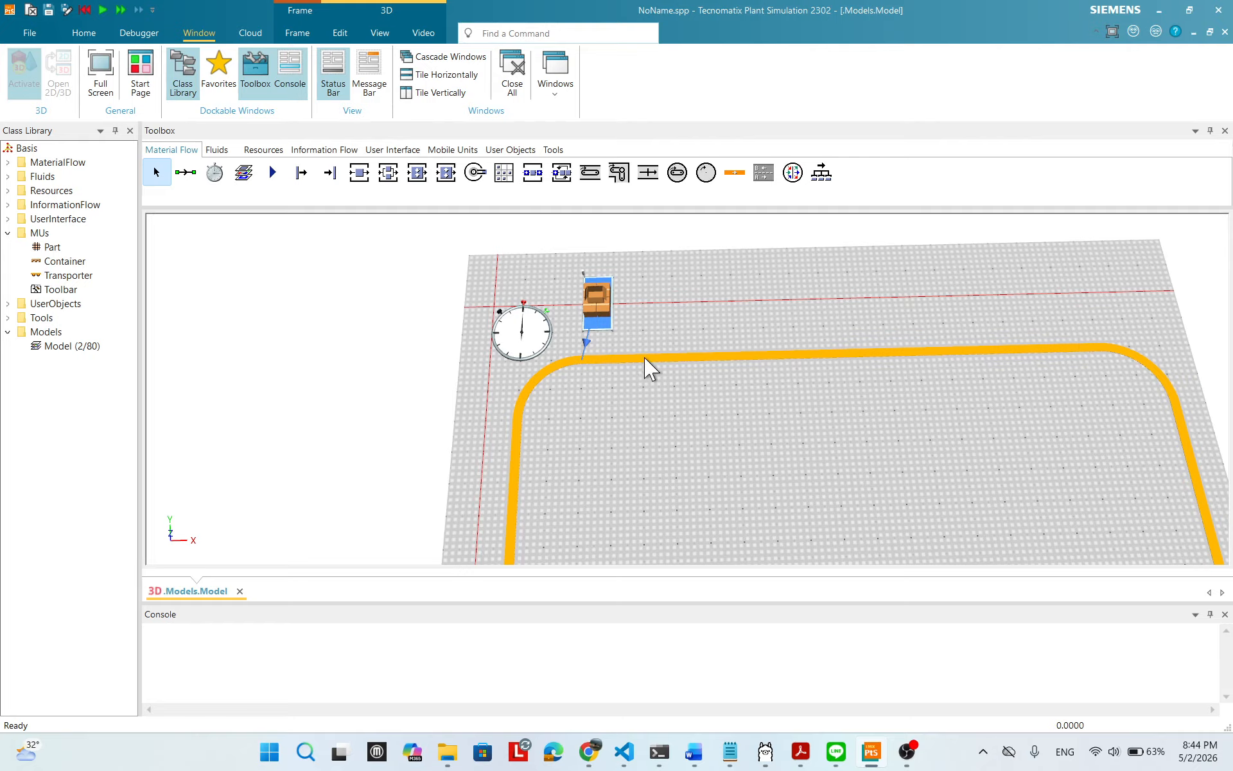
{"action": "right_click", "coordinate": [1093, 355]}
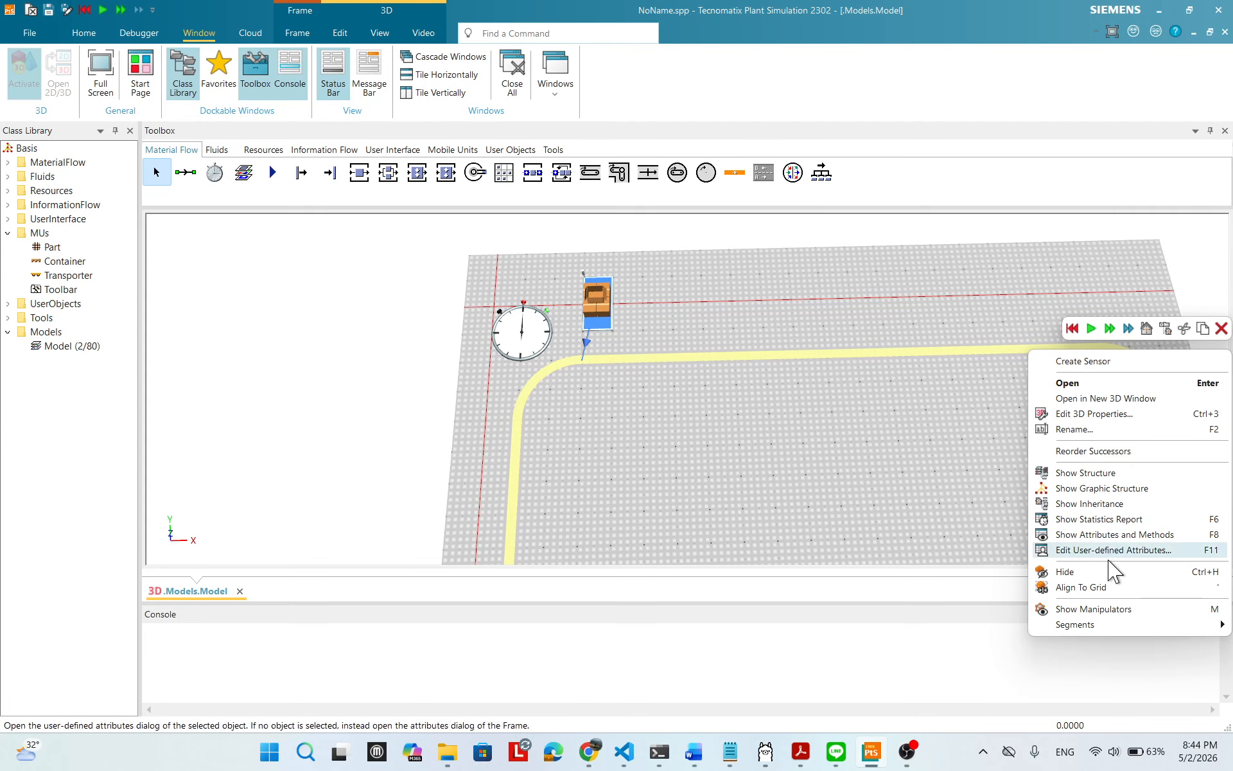
{"action": "left_click", "coordinate": [1105, 608]}
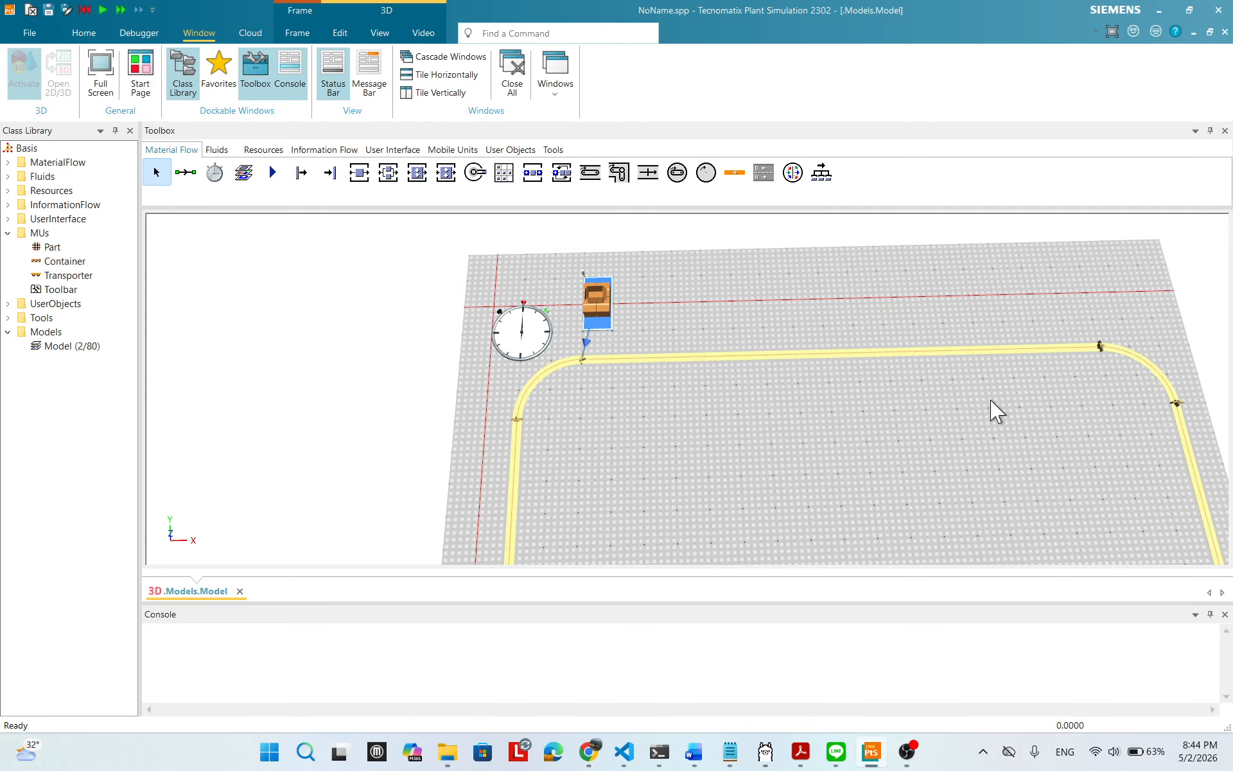
{"action": "left_click", "coordinate": [1003, 411]}
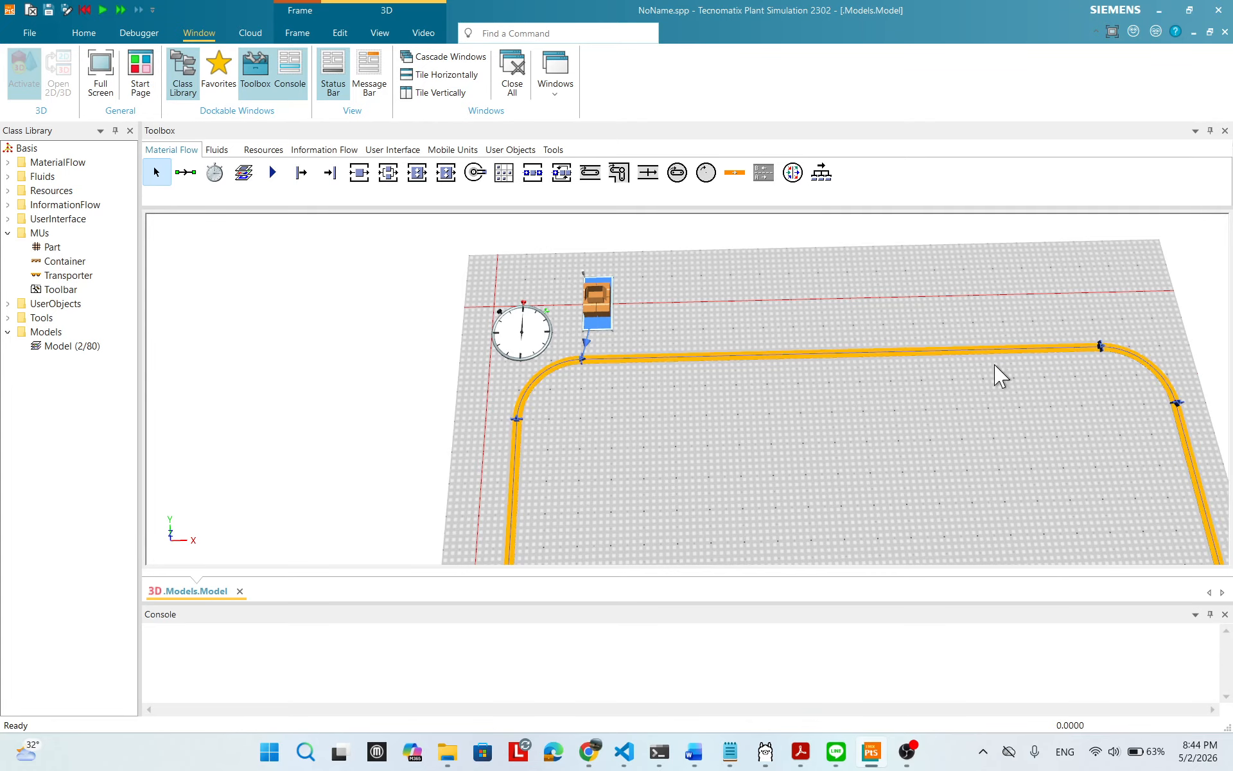
- Toggle the manipulators of all objects in the model and switch them back to their earlier display
{"action": "left_click", "coordinate": [1015, 353]}
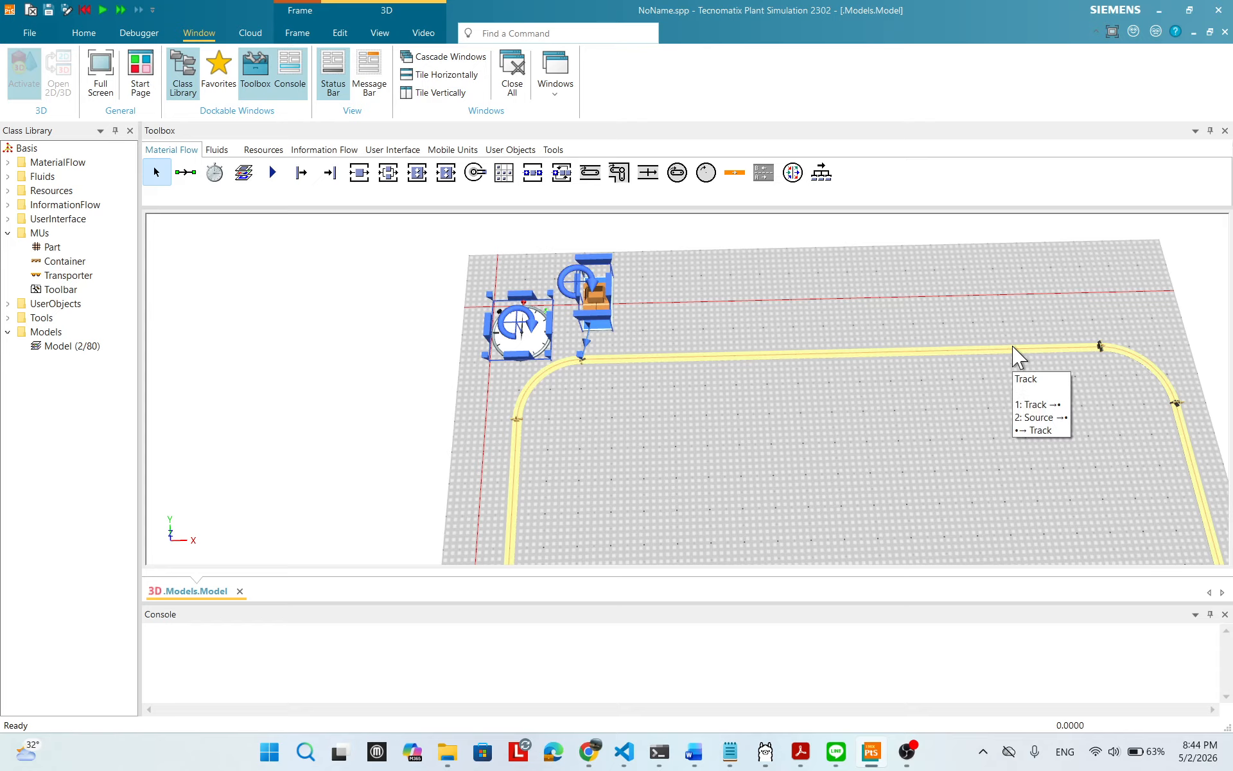
{"action": "left_click", "coordinate": [1013, 348]}
{"action": "left_click", "coordinate": [941, 418]}
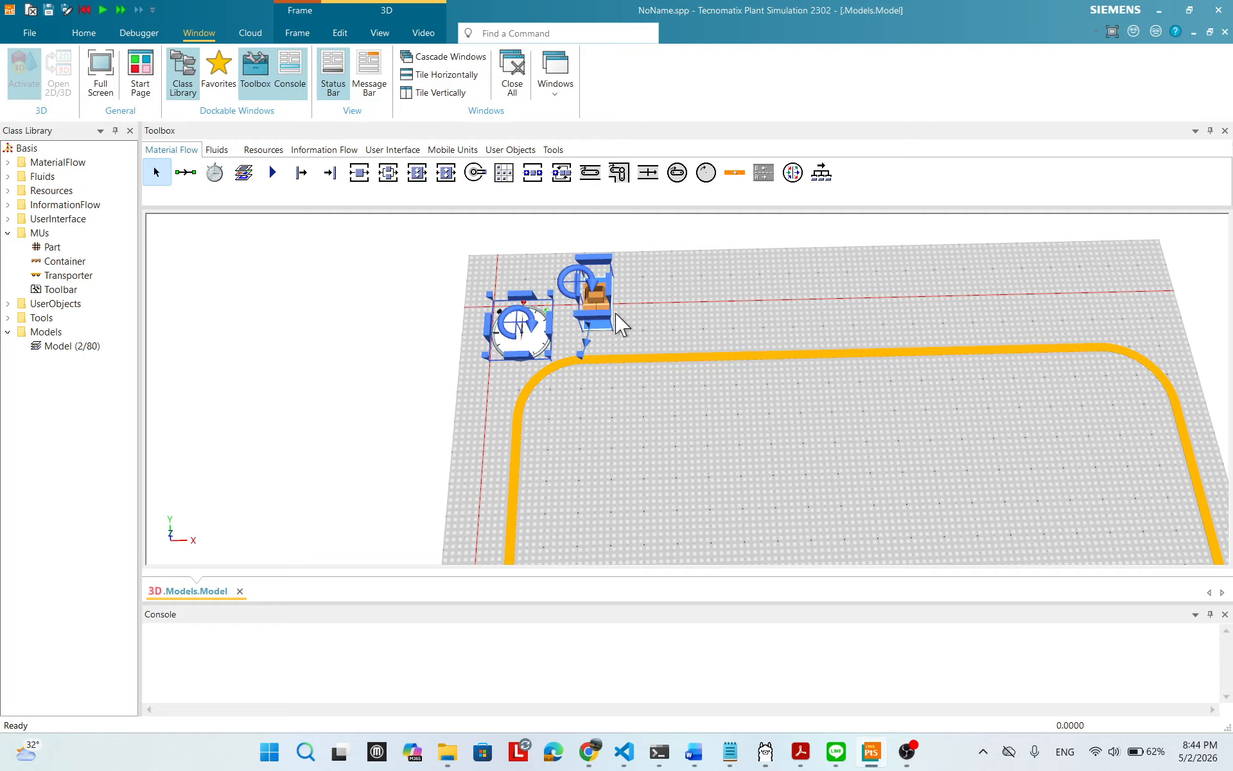
{"action": "key", "text": "ctrl+a"}
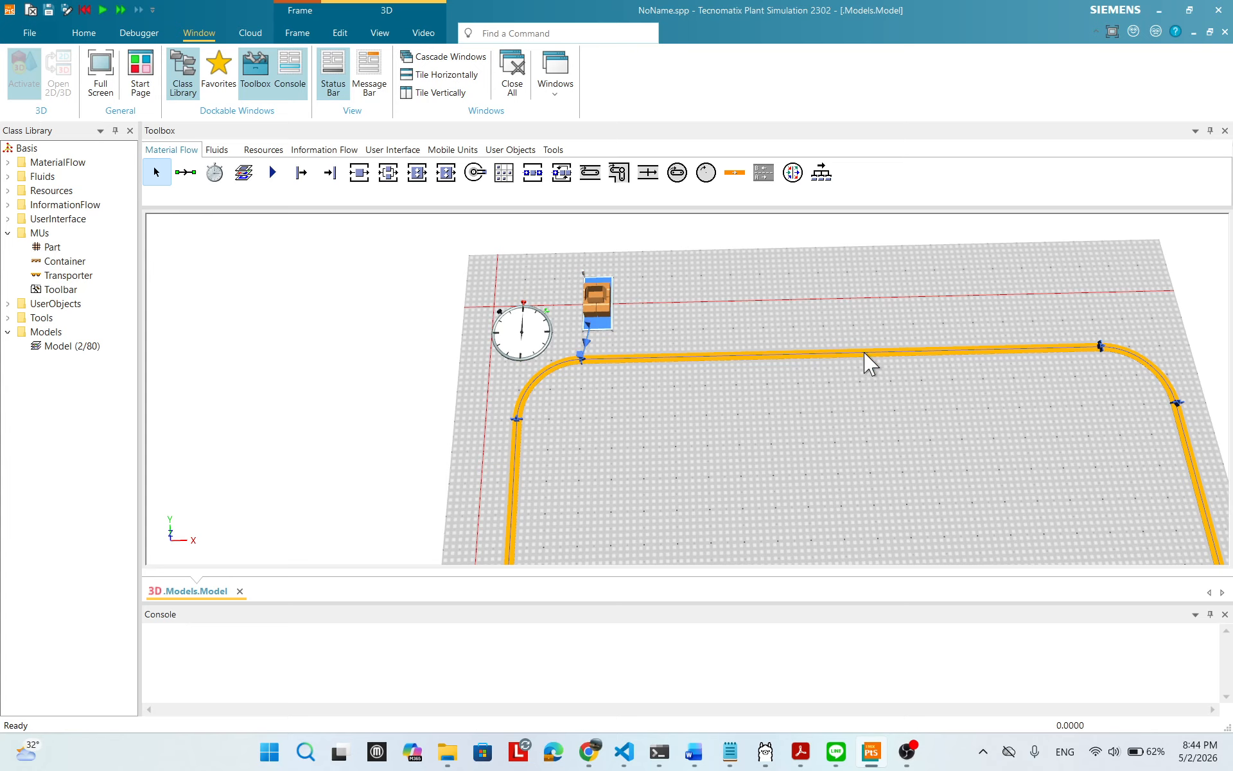
{"action": "right_click", "coordinate": [935, 361]}
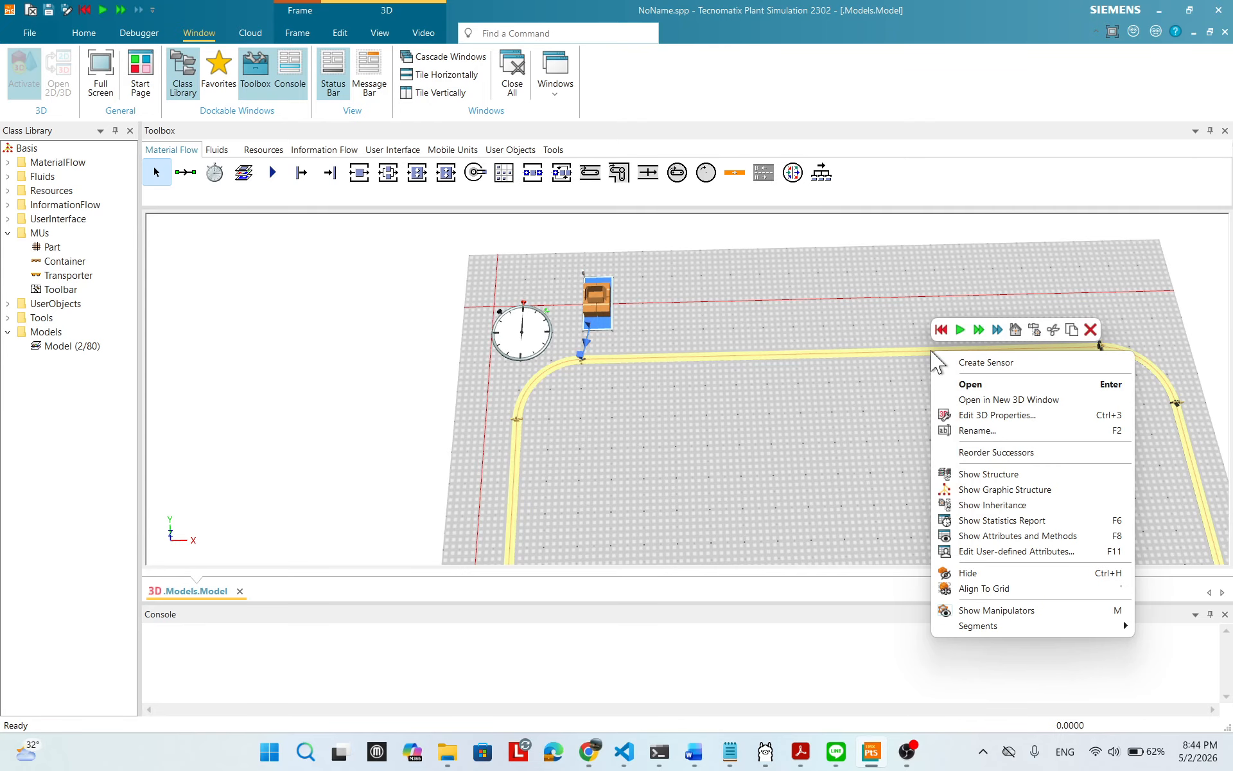
{"action": "left_click", "coordinate": [858, 422]}
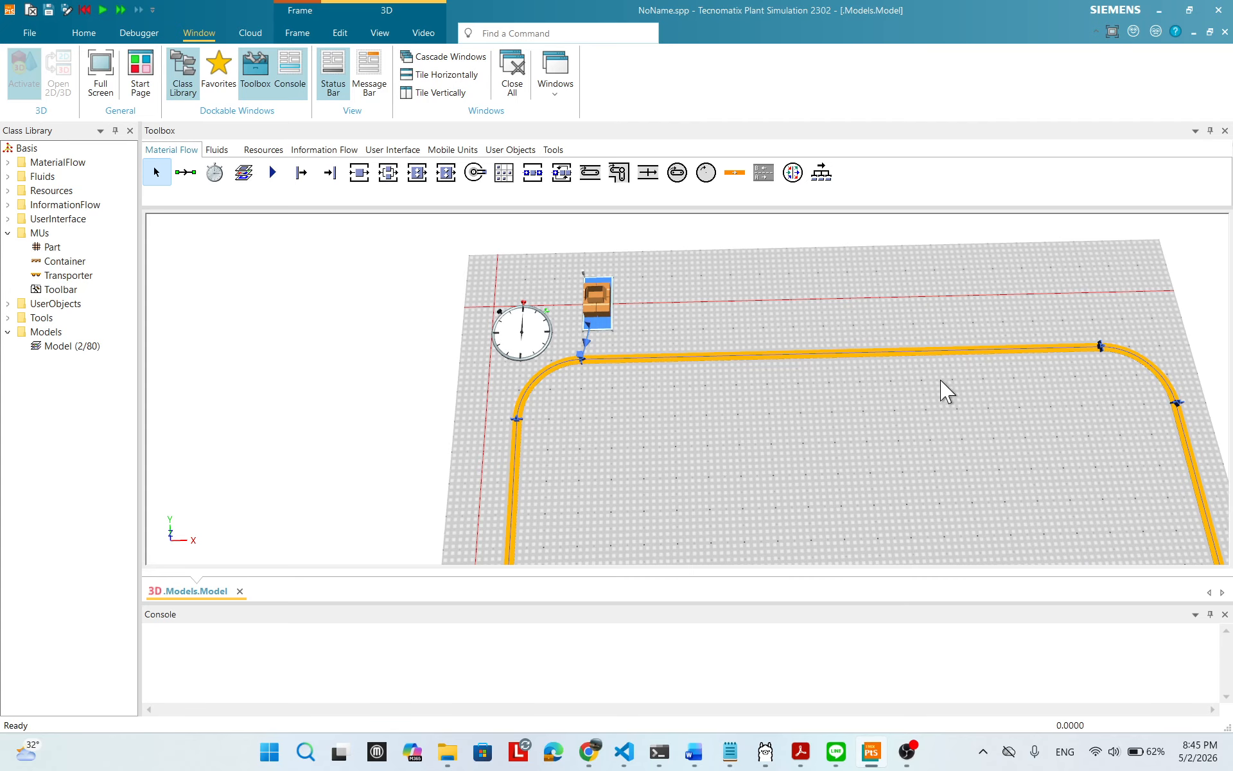
- Create a front-triggered sensor at the 9 m length position on the track's upper straight section
{"action": "scroll", "coordinate": [945, 392], "scroll_direction": "down", "scroll_amount": 3}
{"action": "left_click_drag", "start_coordinate": [968, 475], "coordinate": [787, 399]}
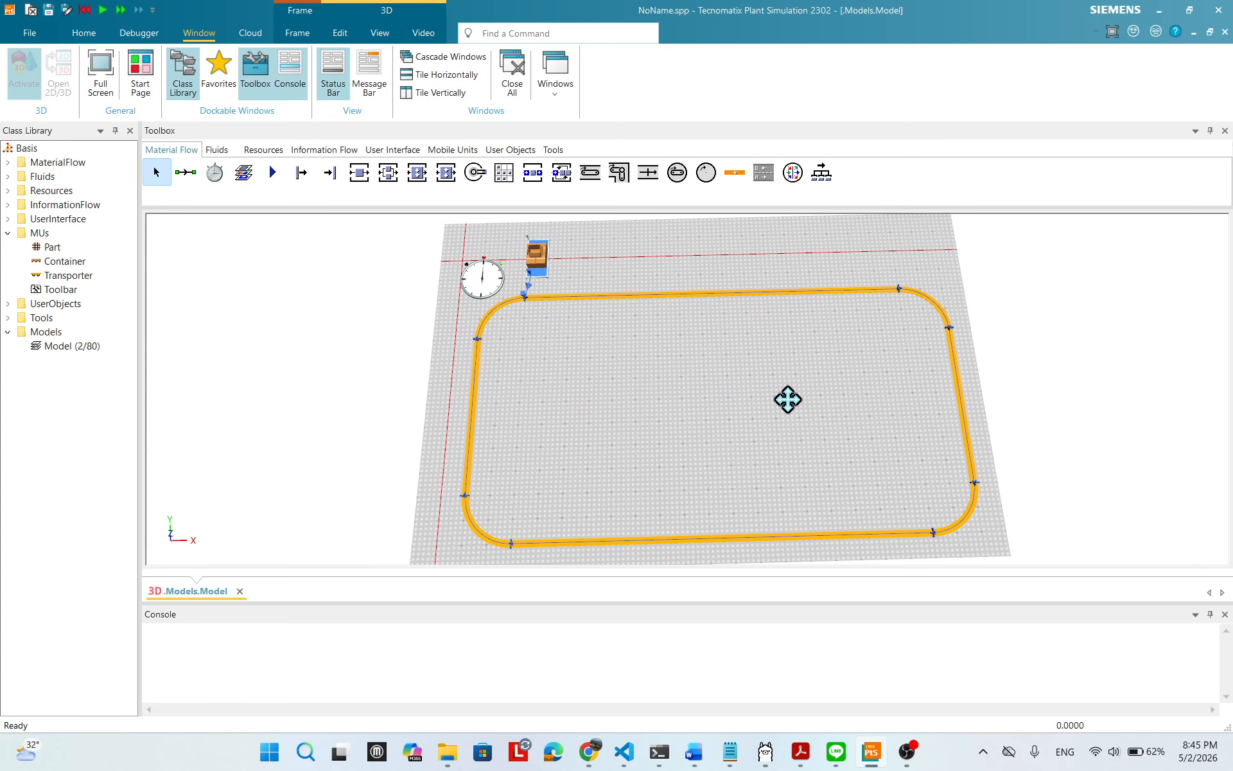
{"action": "right_click", "coordinate": [804, 293]}
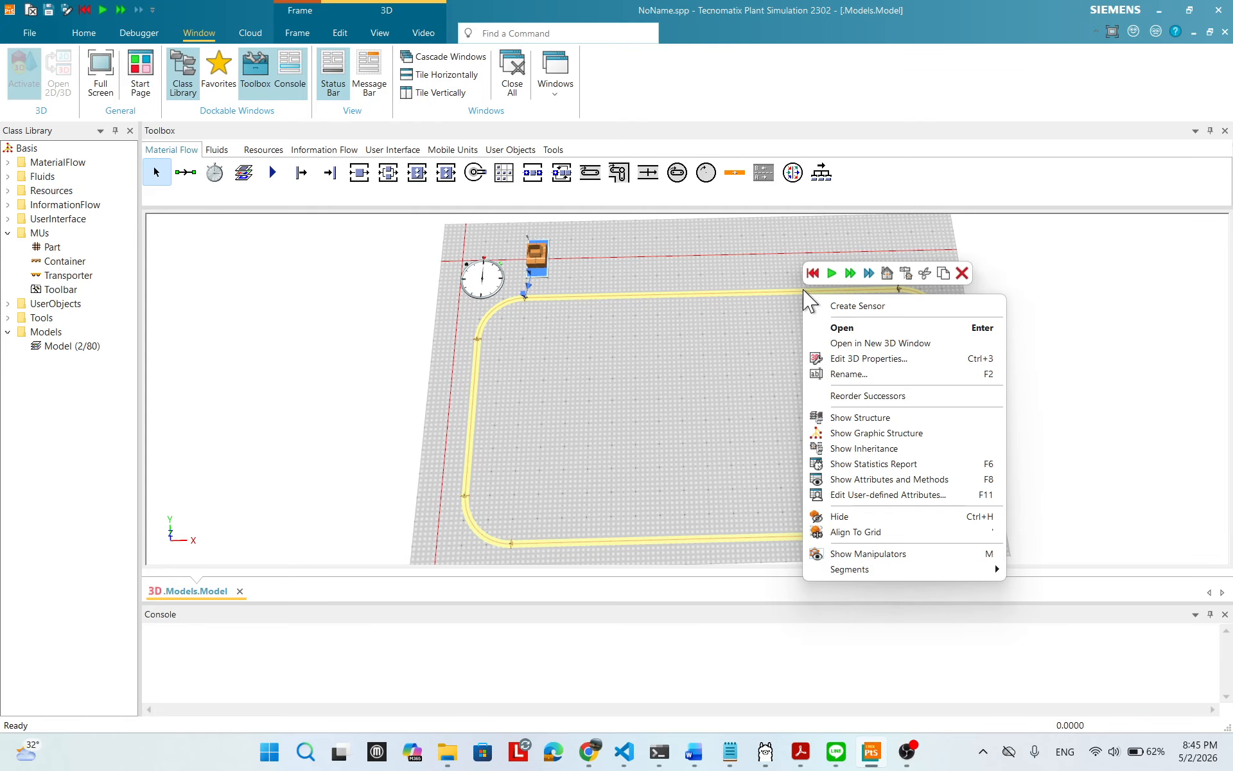
{"action": "left_click", "coordinate": [861, 307]}
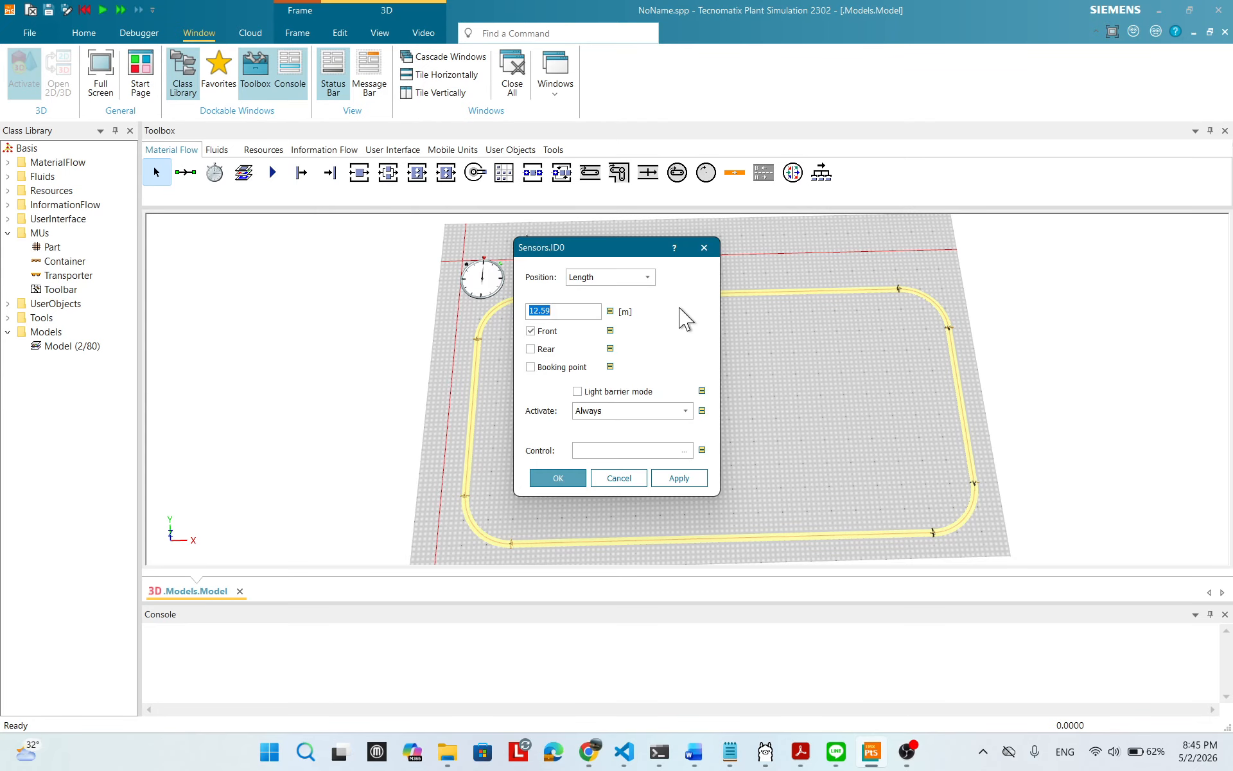
{"action": "left_click_drag", "start_coordinate": [610, 248], "coordinate": [732, 343]}
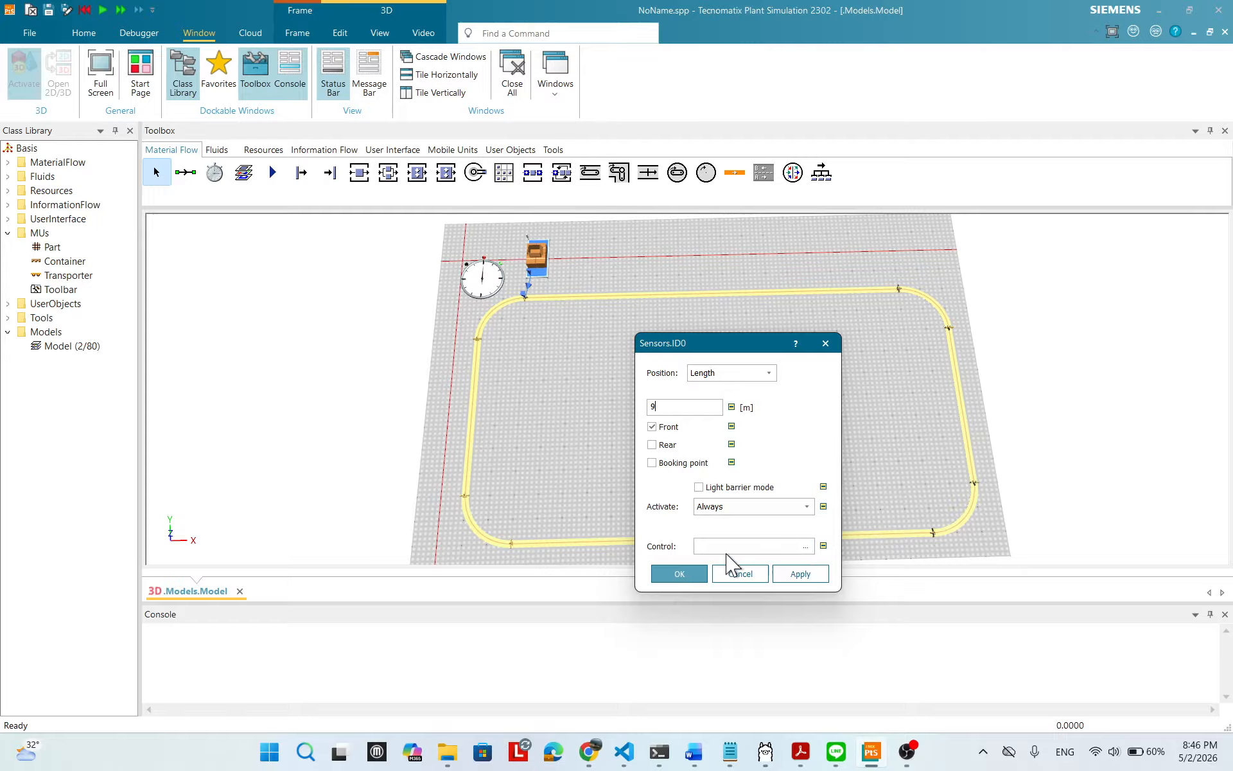
{"action": "left_click", "coordinate": [679, 573]}
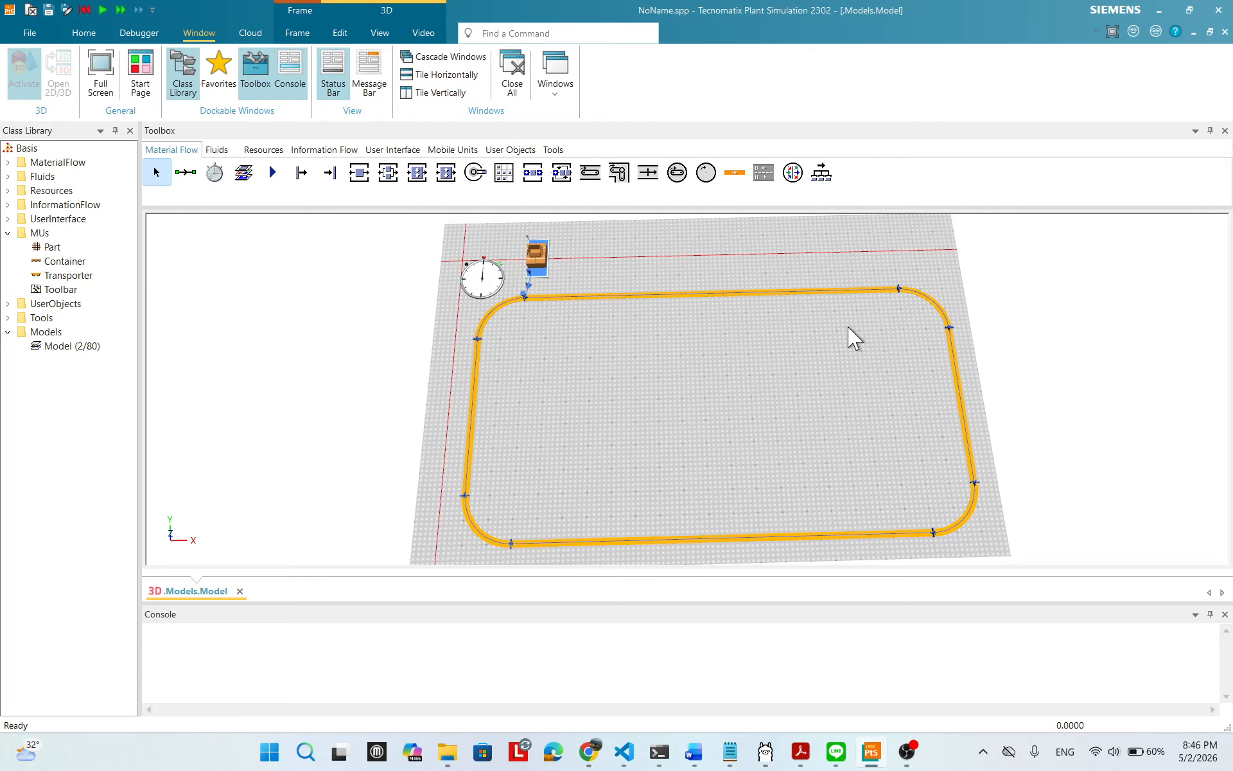
- Create a front-triggered sensor at the 40 m length position on the track's lower straight section
{"action": "scroll", "coordinate": [849, 328], "scroll_direction": "up", "scroll_amount": 5}
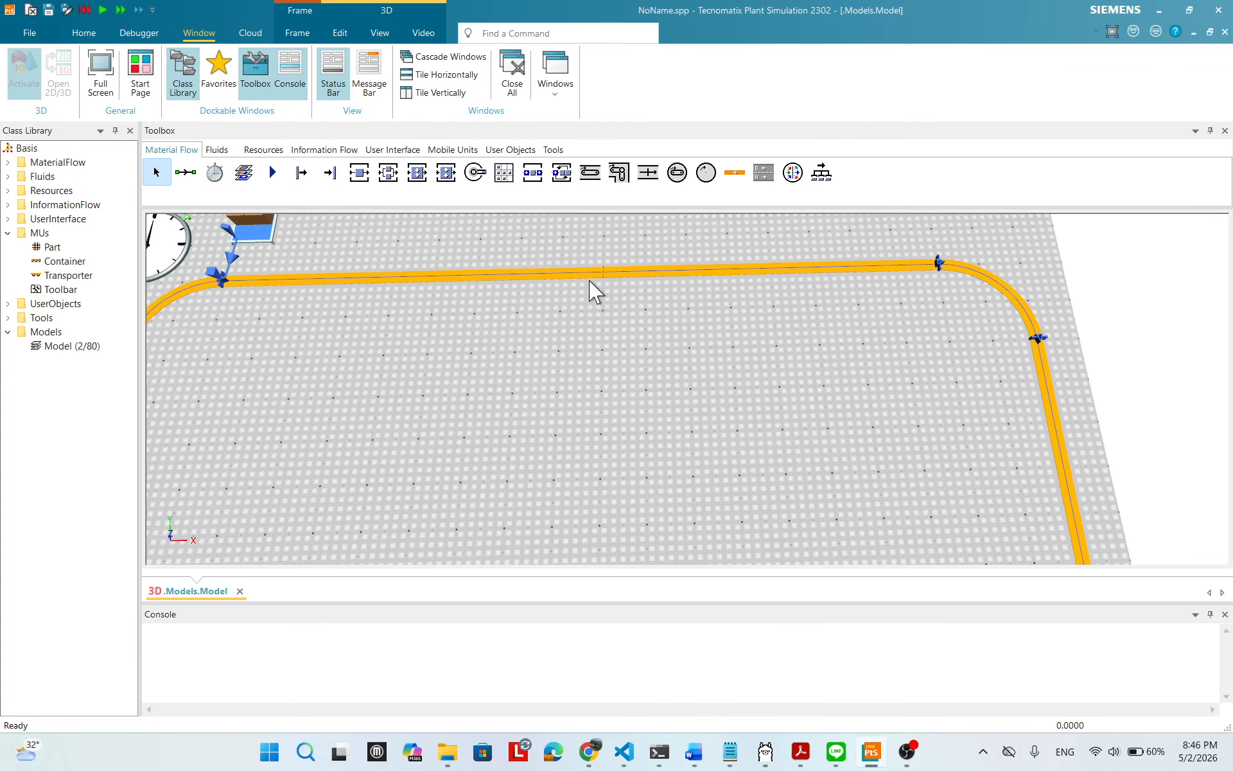
{"action": "left_click_drag", "start_coordinate": [677, 394], "coordinate": [758, 352]}
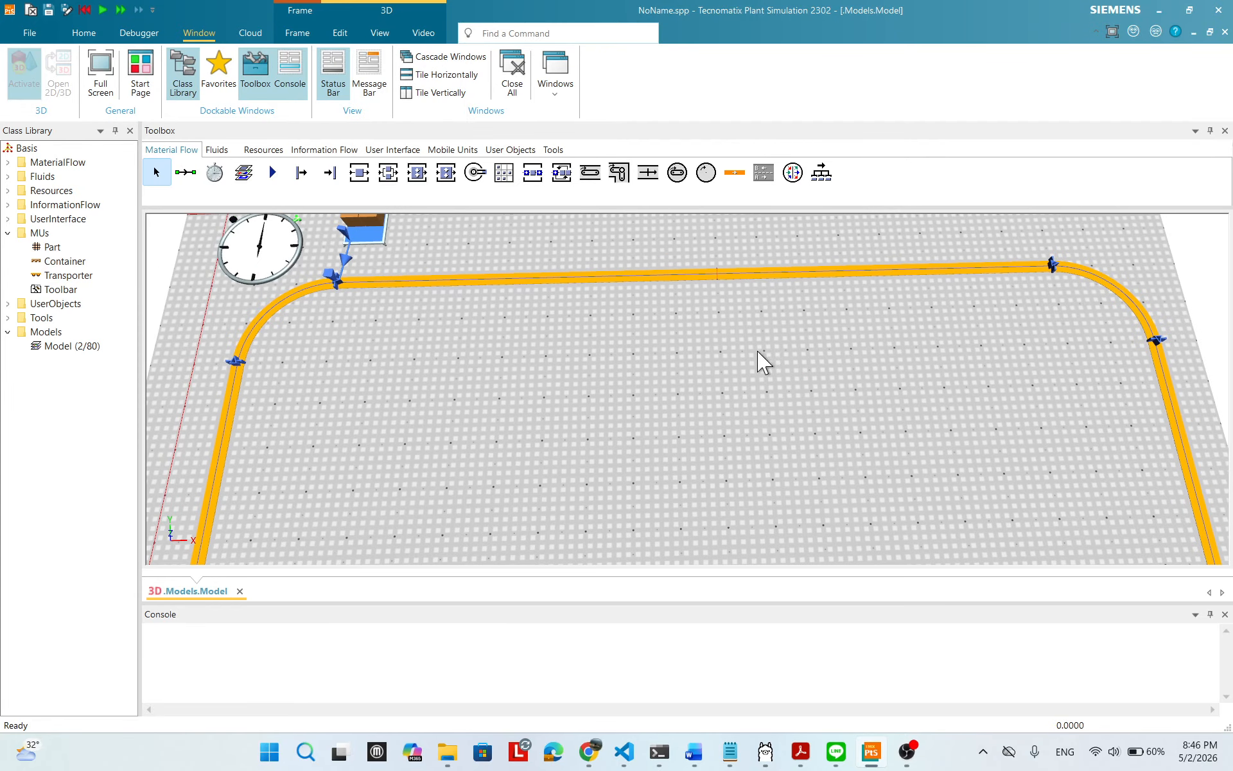
{"action": "scroll", "coordinate": [796, 345], "scroll_direction": "down", "scroll_amount": 3}
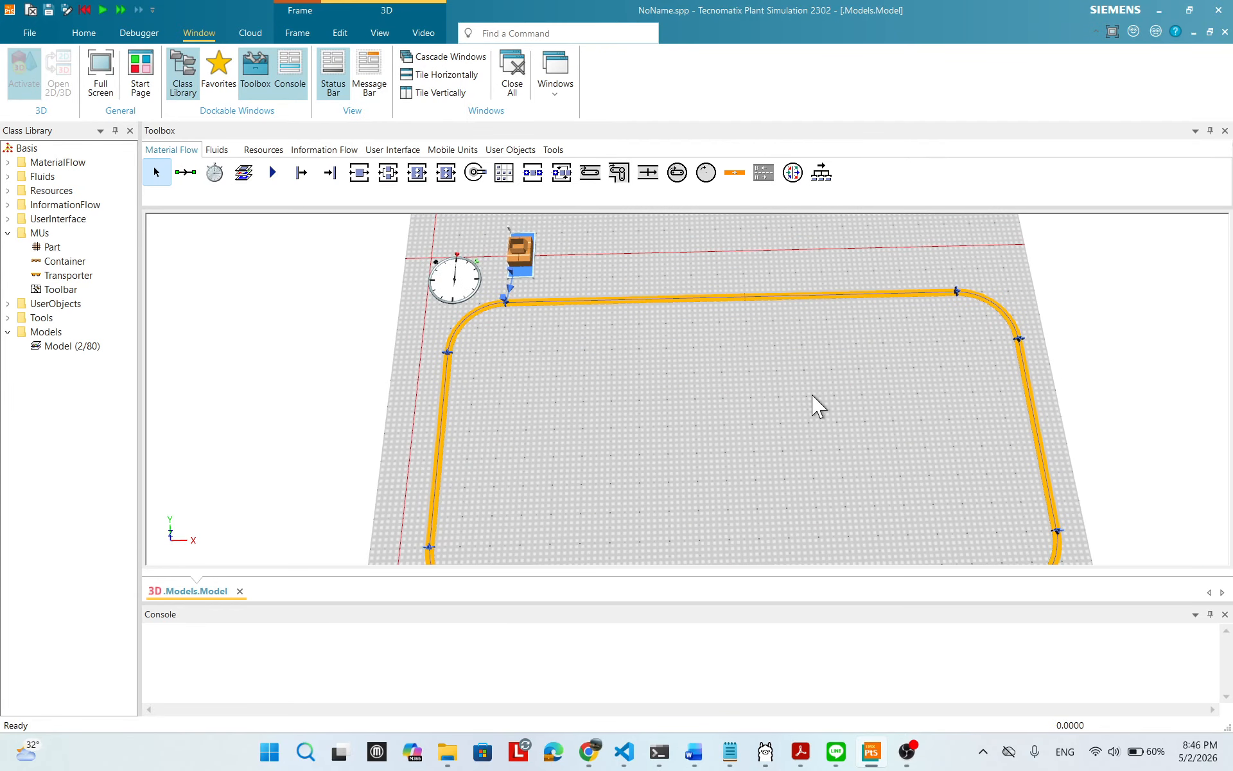
{"action": "scroll", "coordinate": [813, 404], "scroll_direction": "down", "scroll_amount": 3}
{"action": "left_click_drag", "start_coordinate": [779, 481], "coordinate": [702, 399]}
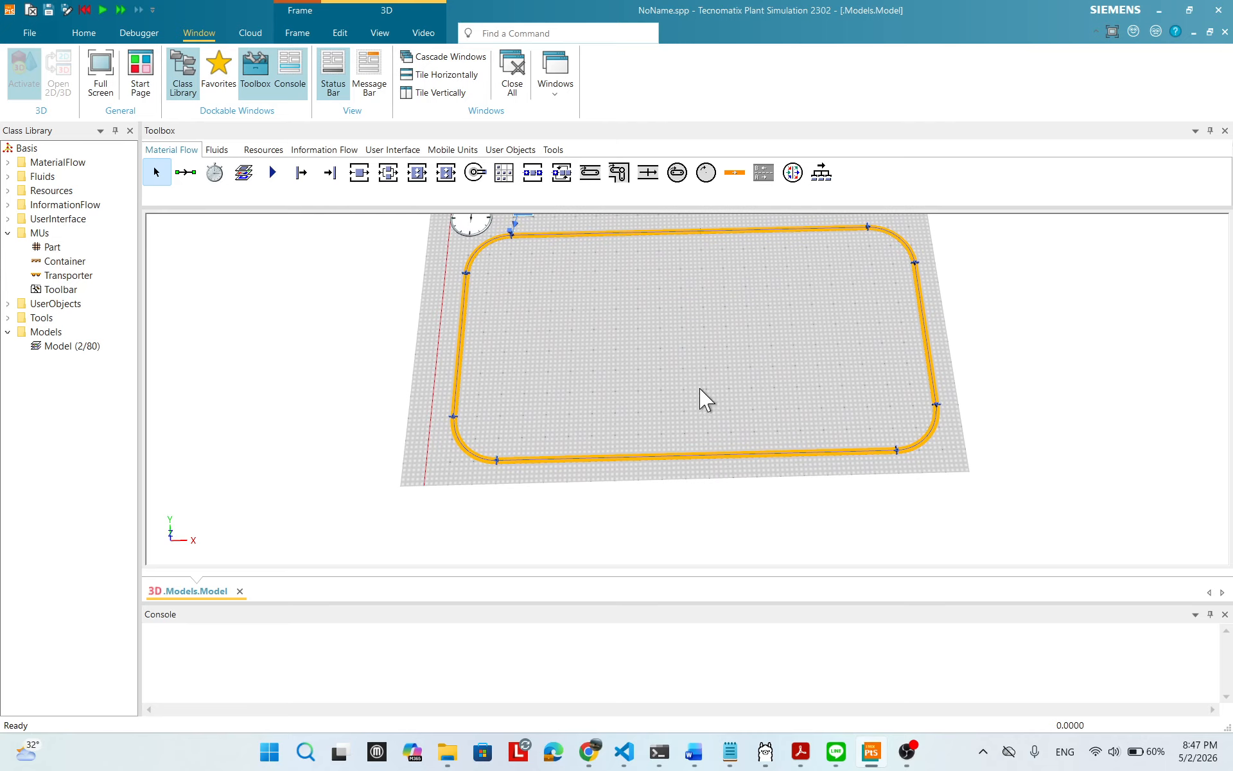
{"action": "left_click", "coordinate": [600, 457]}
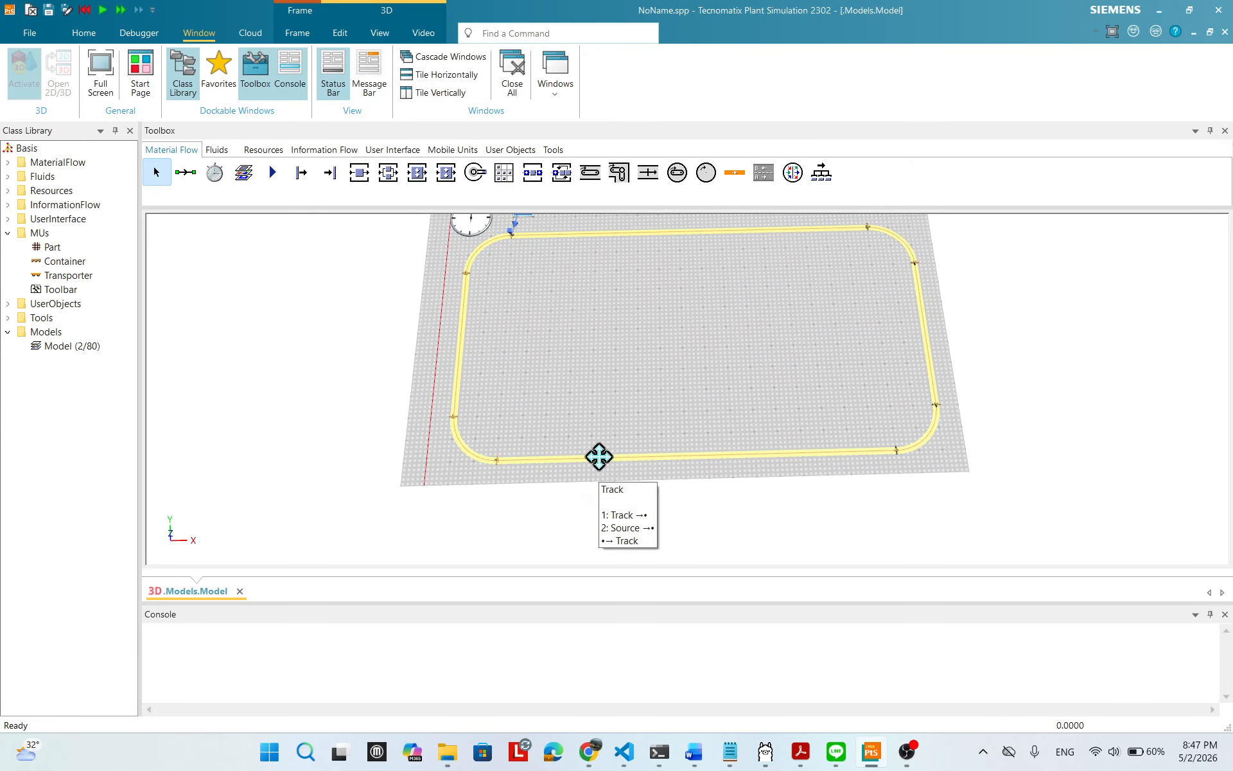
{"action": "right_click", "coordinate": [599, 456]}
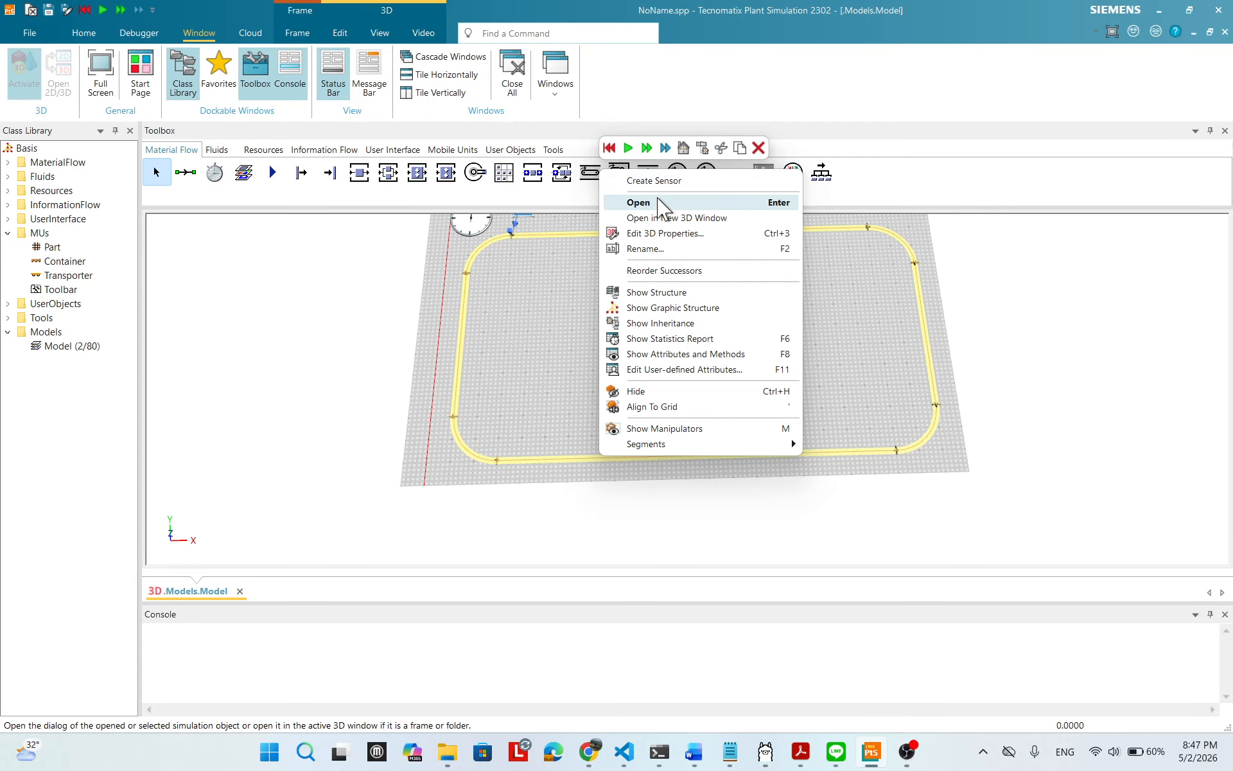
{"action": "left_click", "coordinate": [655, 181]}
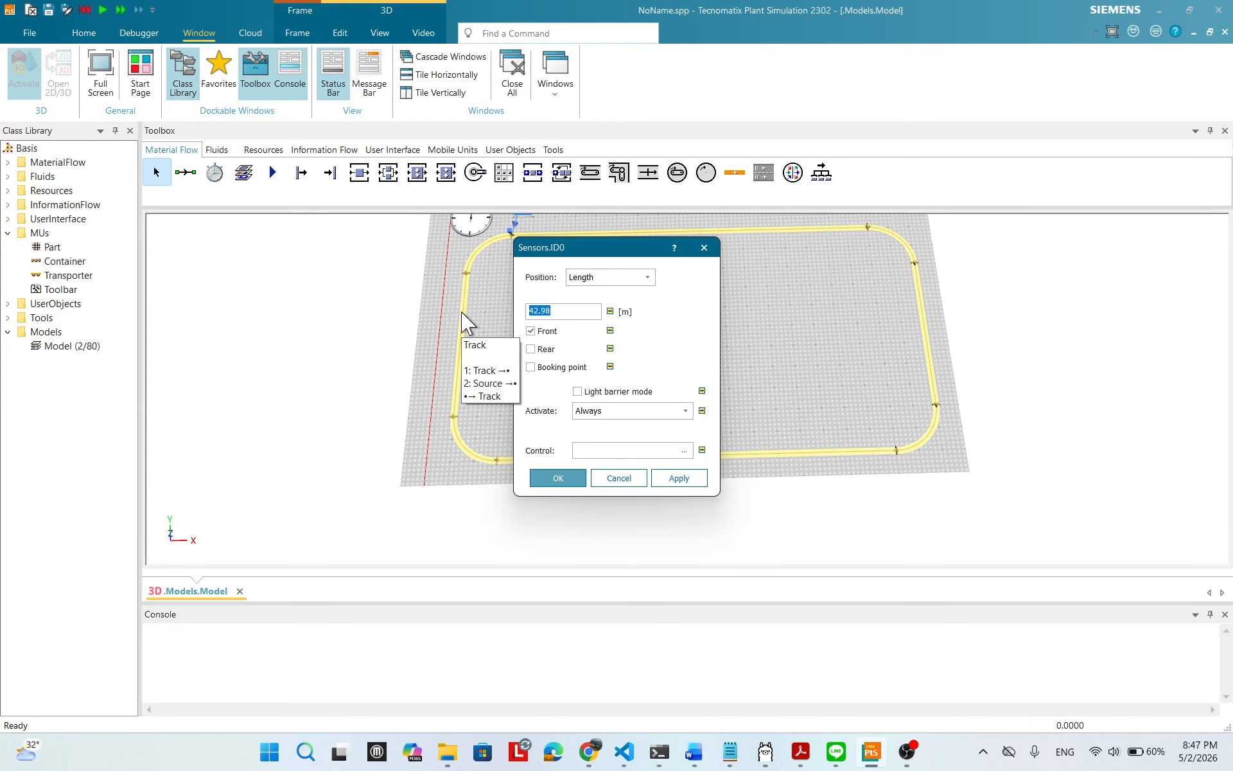
{"action": "type", "text": "40"}
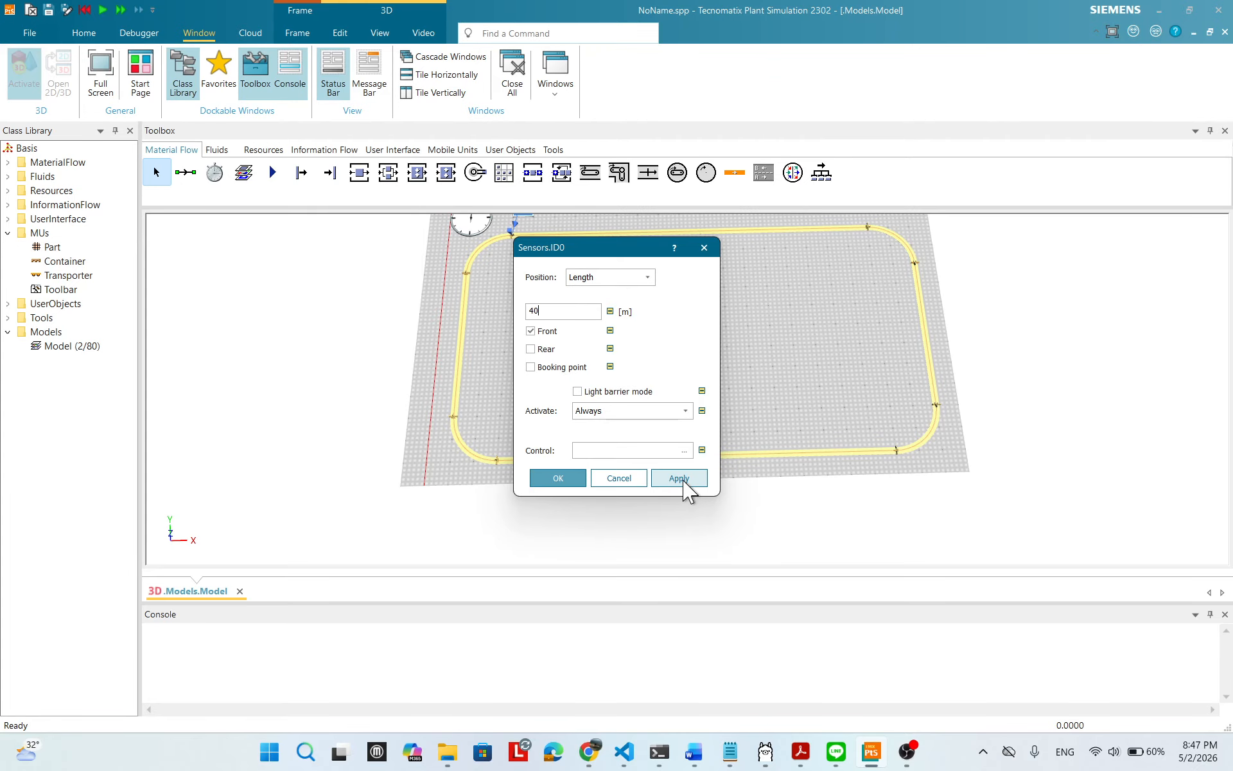
{"action": "left_click", "coordinate": [575, 488]}
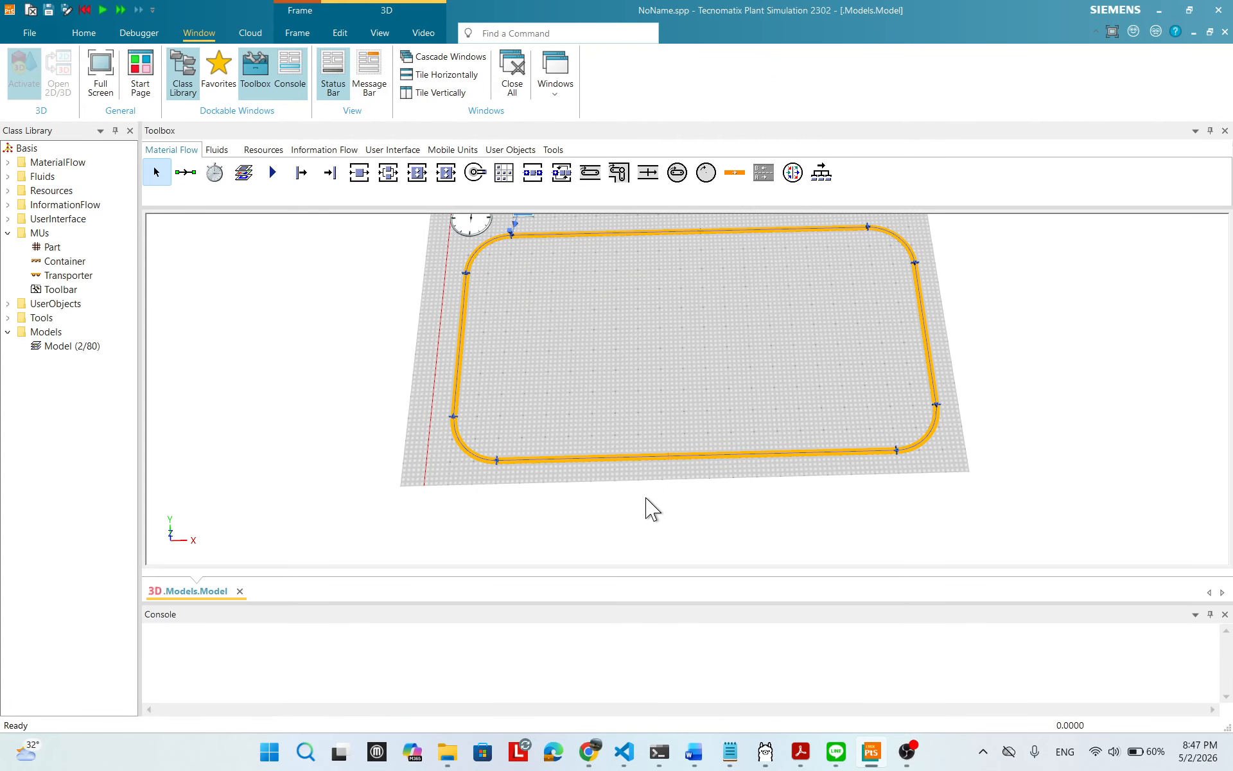
- Insert a Method object in the model's open area inside the track loop
{"action": "scroll", "coordinate": [612, 487], "scroll_direction": "up", "scroll_amount": 5}
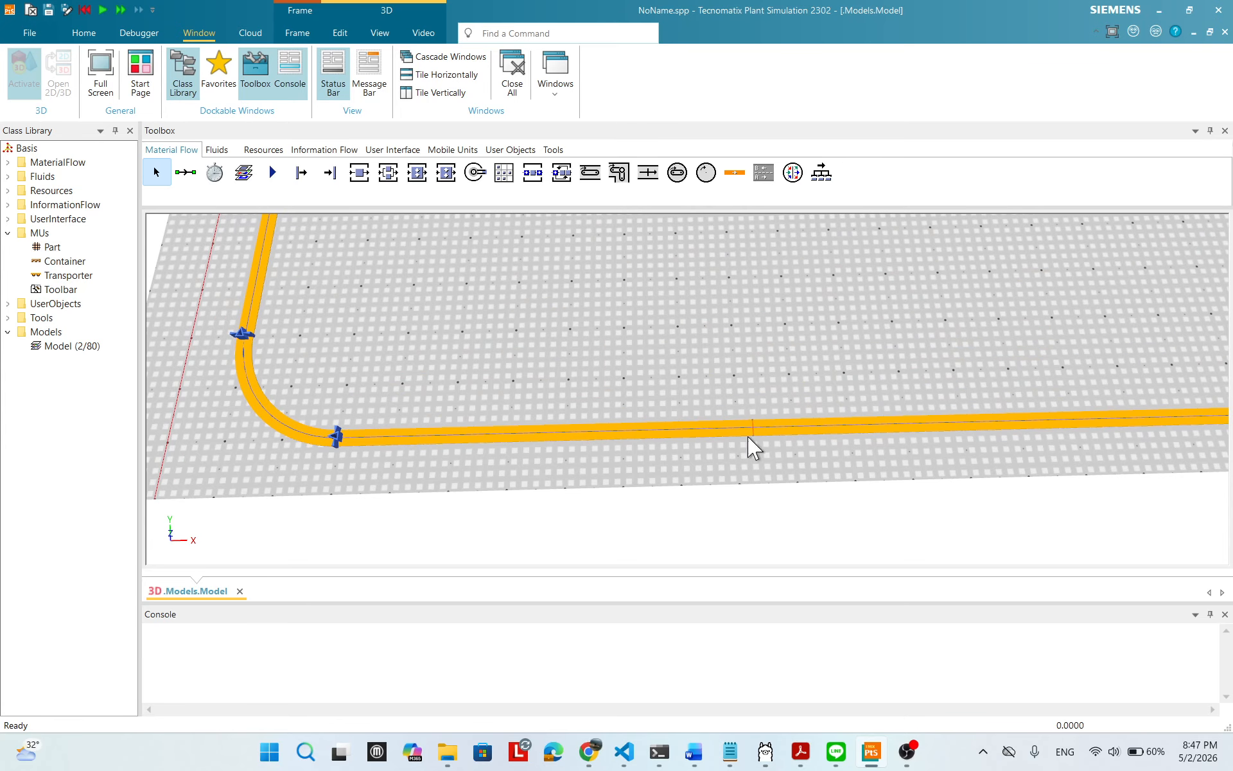
{"action": "scroll", "coordinate": [798, 424], "scroll_direction": "down", "scroll_amount": 5}
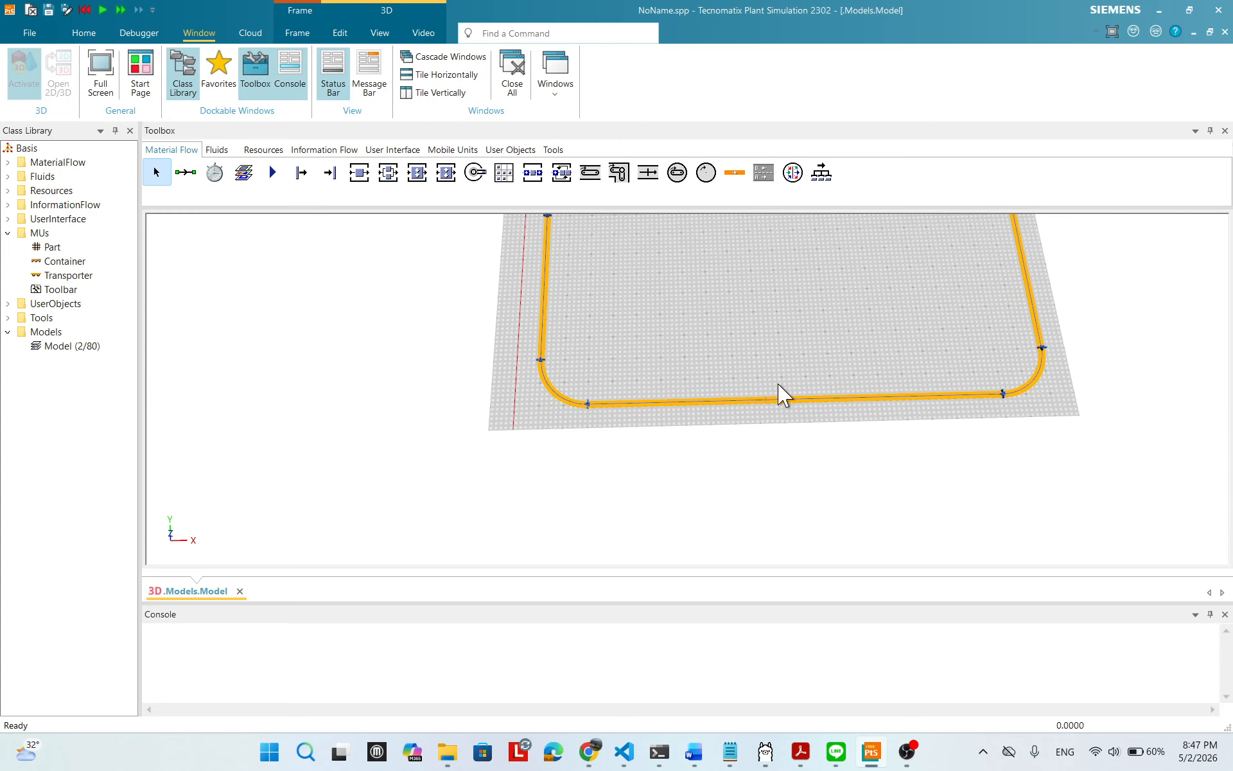
{"action": "scroll", "coordinate": [784, 383], "scroll_direction": "down", "scroll_amount": 3}
{"action": "left_click_drag", "start_coordinate": [863, 314], "coordinate": [732, 416]}
{"action": "scroll", "coordinate": [739, 337], "scroll_direction": "up", "scroll_amount": 1}
{"action": "scroll", "coordinate": [735, 427], "scroll_direction": "up", "scroll_amount": 2}
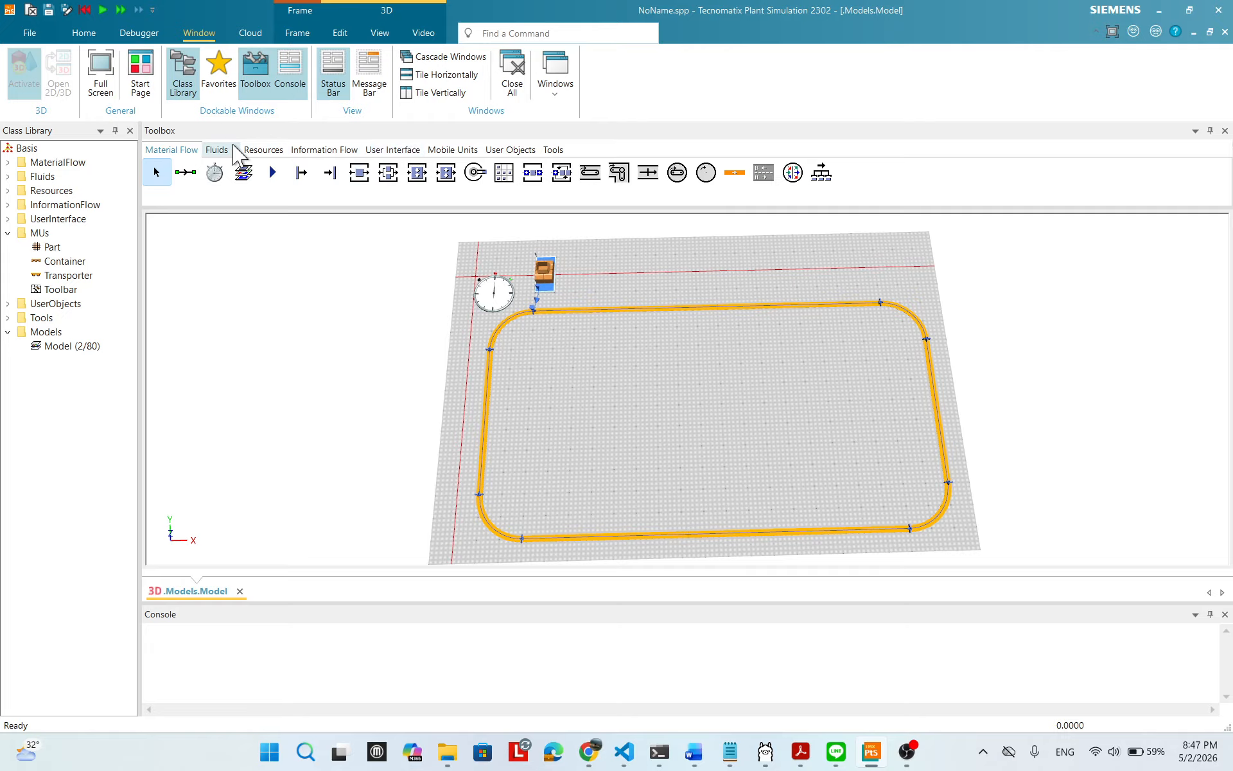
{"action": "left_click", "coordinate": [322, 153]}
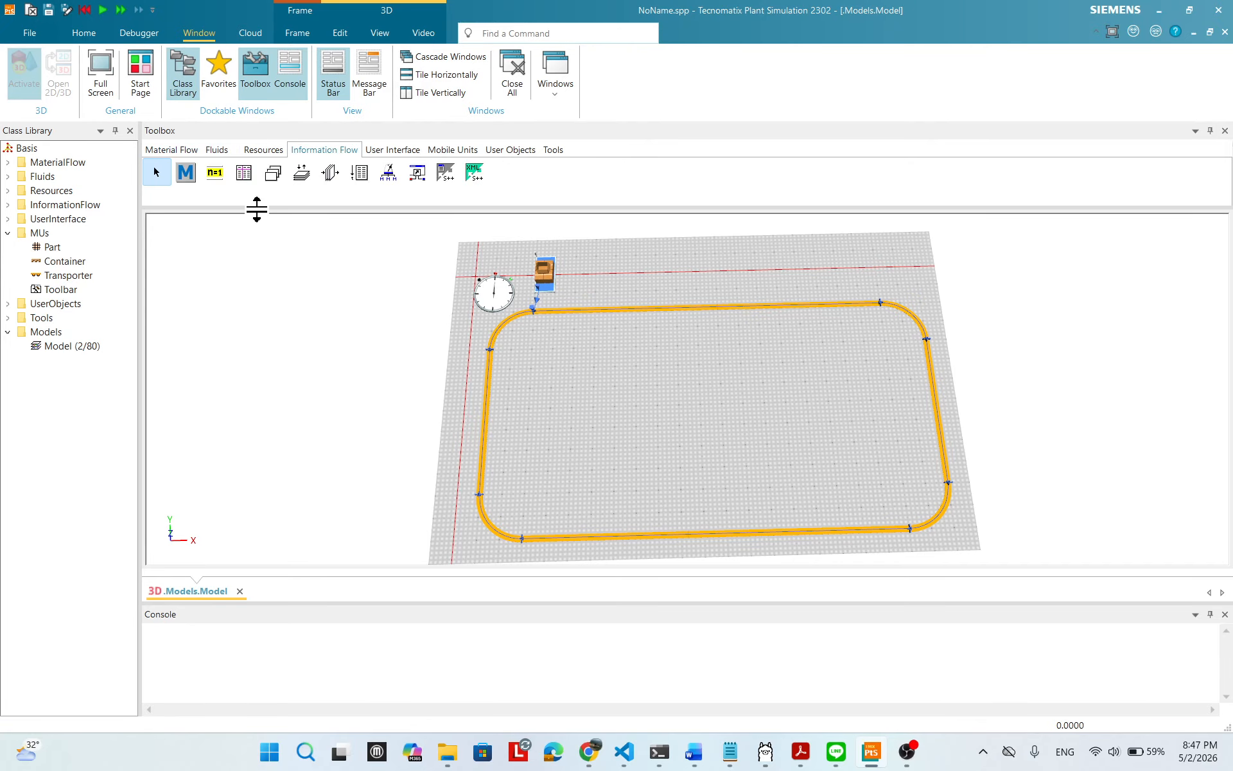
{"action": "left_click_drag", "start_coordinate": [186, 172], "coordinate": [693, 405]}
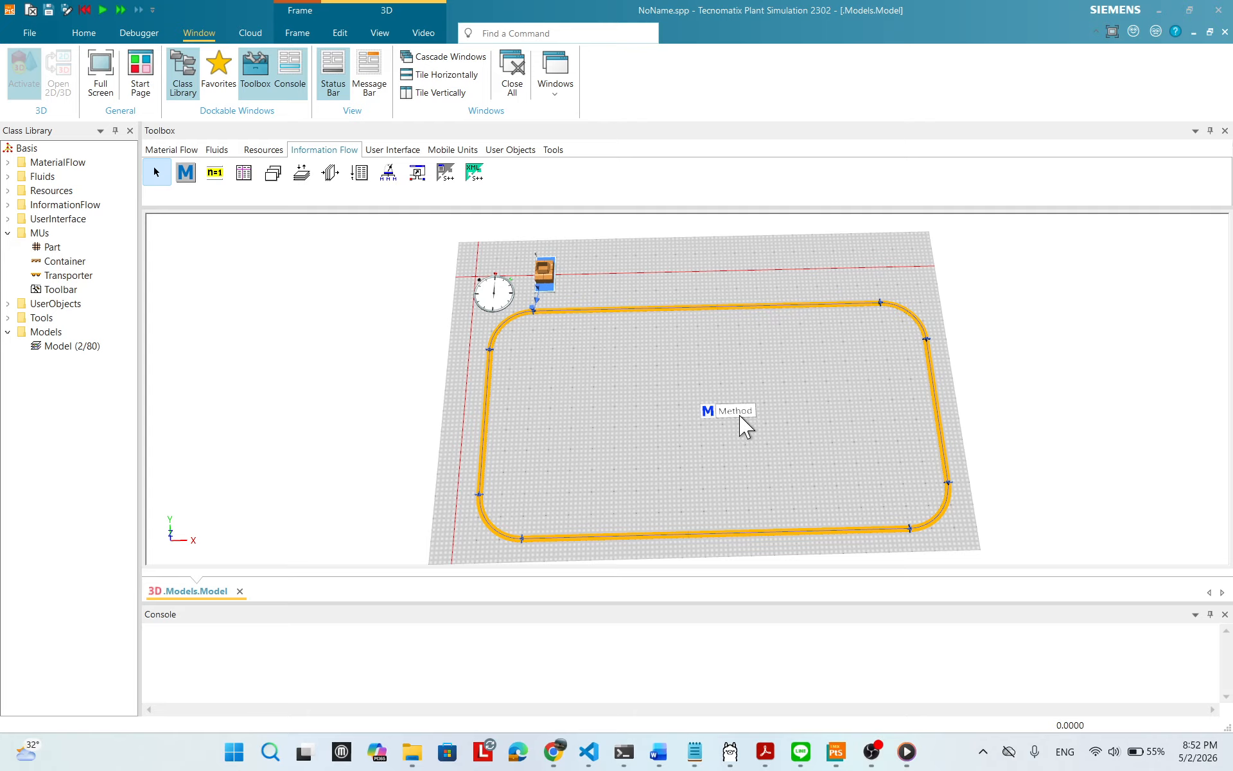
- Rename the Method object inside the track loop as Method_drive_control
{"action": "right_click", "coordinate": [741, 414]}
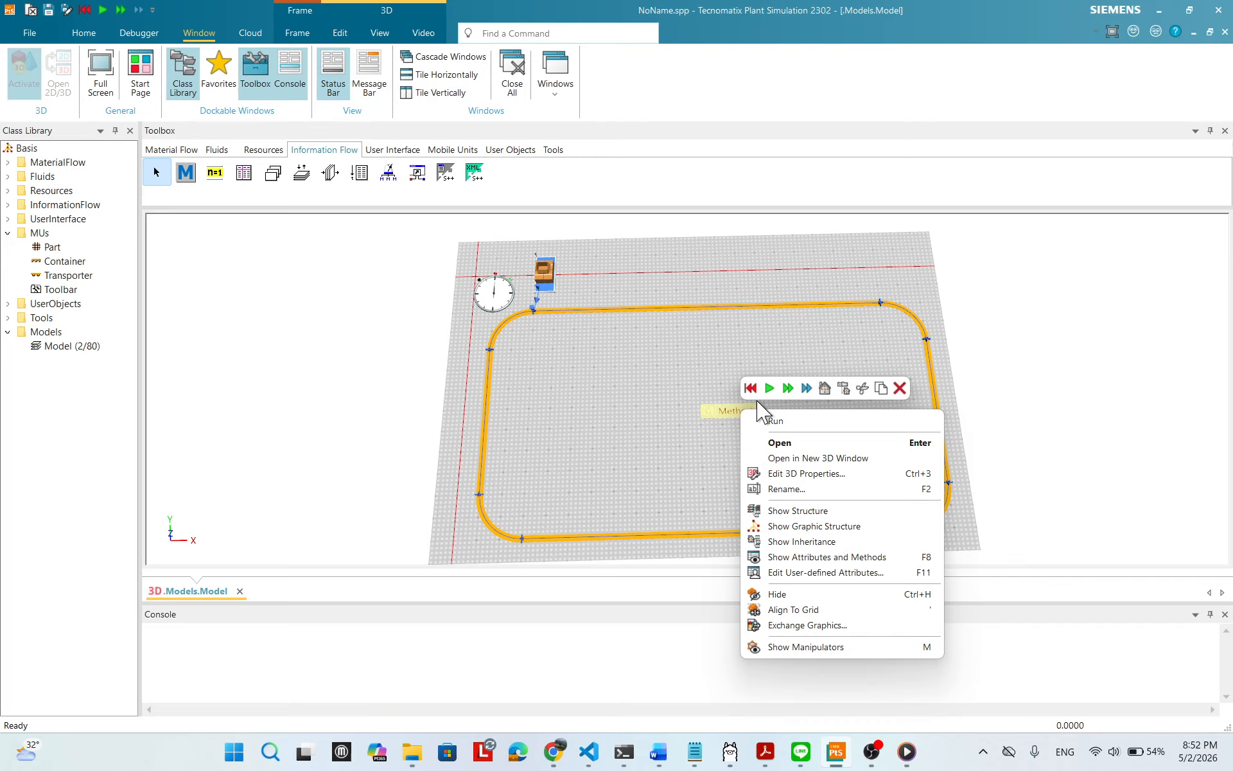
{"action": "left_click", "coordinate": [792, 490]}
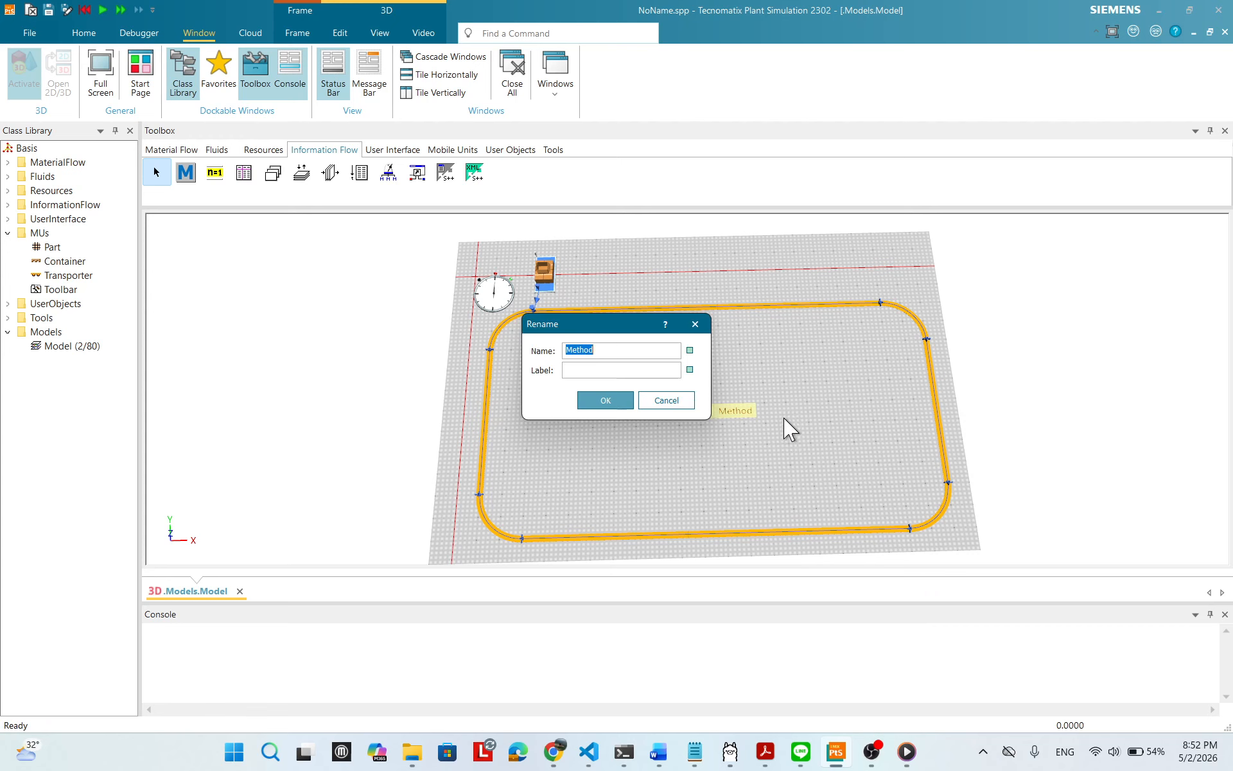
{"action": "left_click", "coordinate": [621, 353]}
{"action": "left_click", "coordinate": [598, 405]}
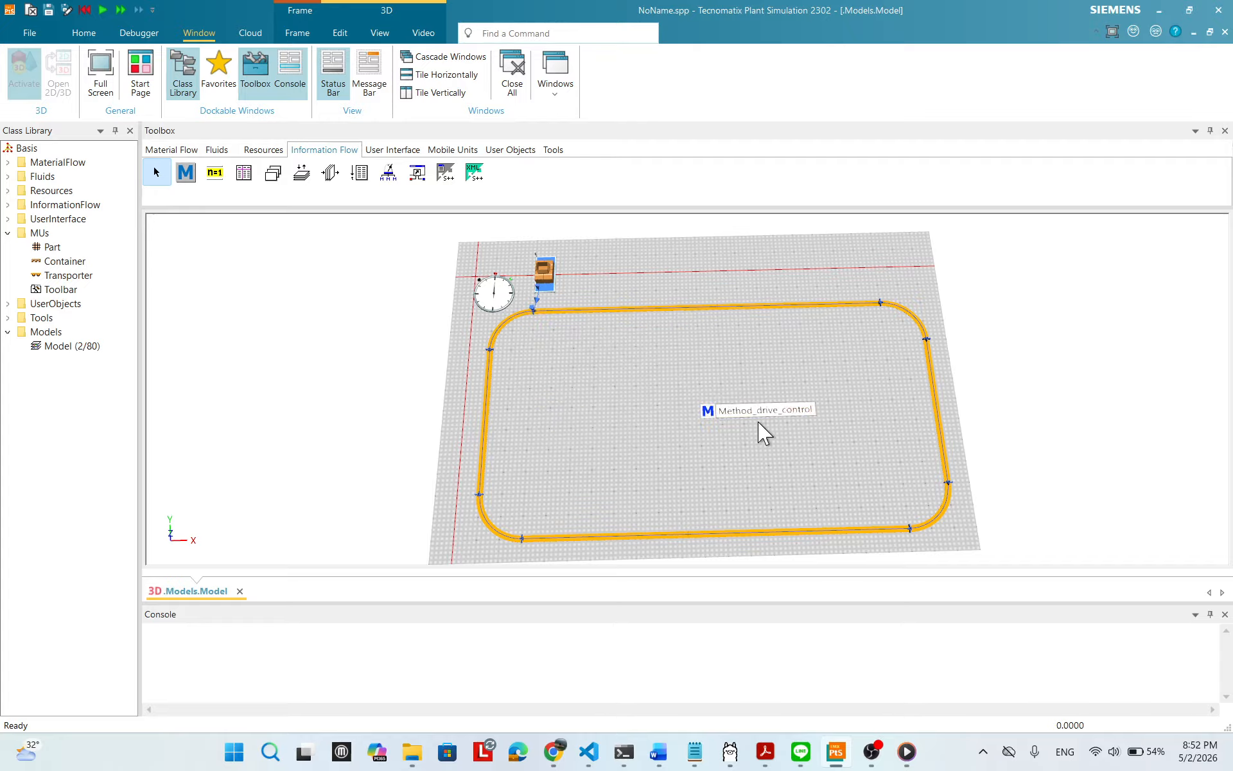
- Examine Method_drive_control and the sensor positions on the upper and lower straight sections of the track loop
{"action": "left_click", "coordinate": [720, 408]}
{"action": "scroll", "coordinate": [795, 446], "scroll_direction": "up", "scroll_amount": 3}
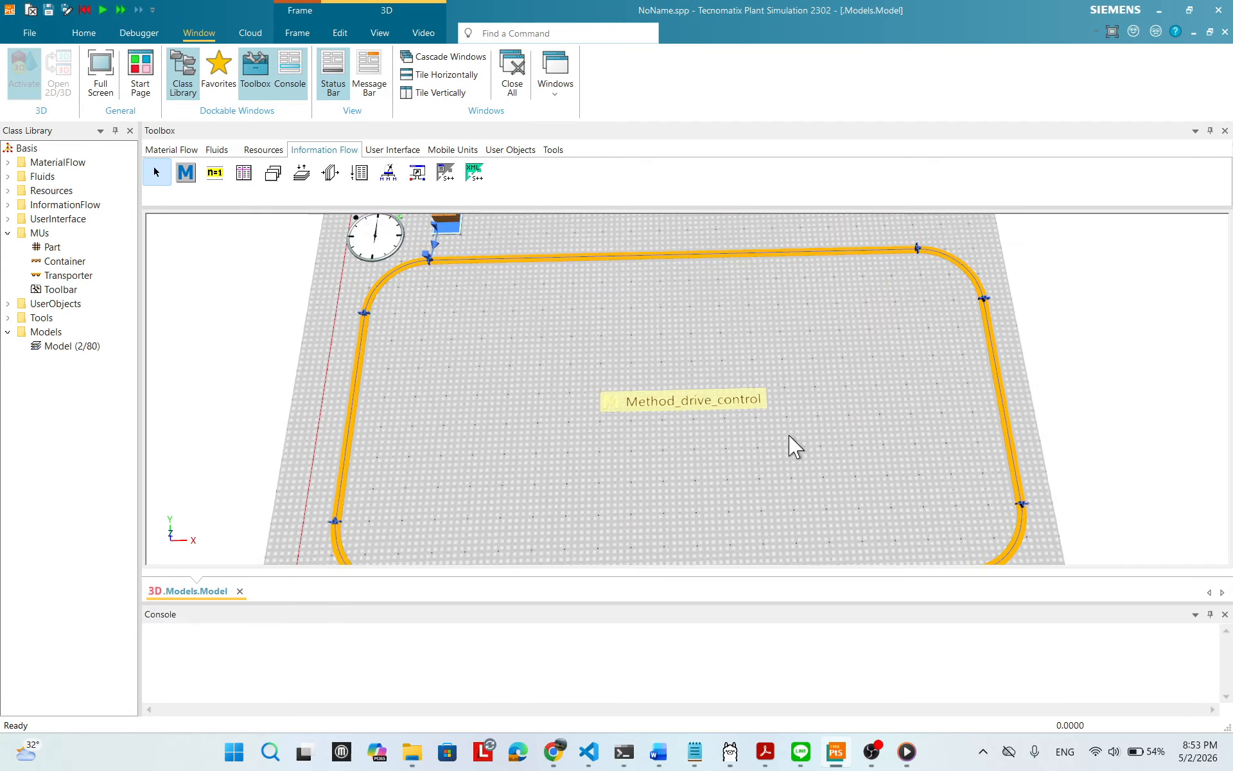
{"action": "scroll", "coordinate": [795, 446], "scroll_direction": "up", "scroll_amount": 1}
{"action": "scroll", "coordinate": [578, 417], "scroll_direction": "down", "scroll_amount": 2}
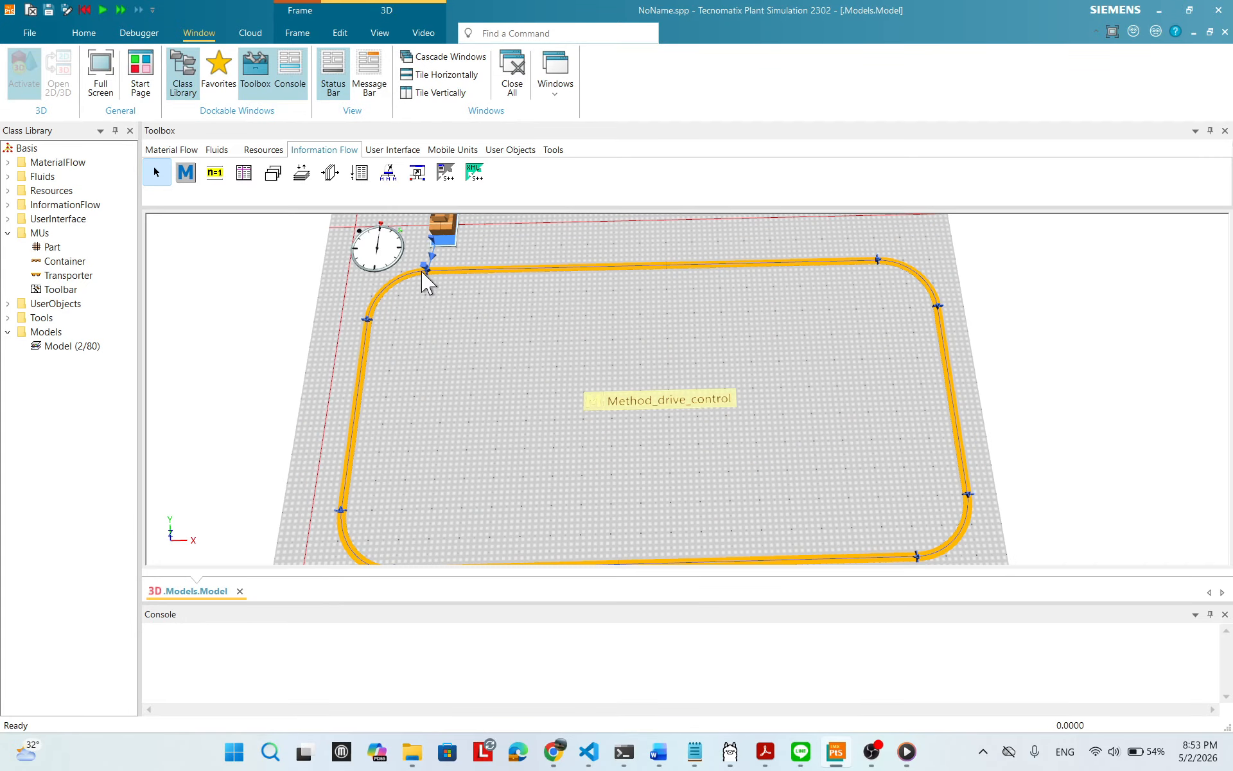
{"action": "scroll", "coordinate": [665, 353], "scroll_direction": "down", "scroll_amount": 2}
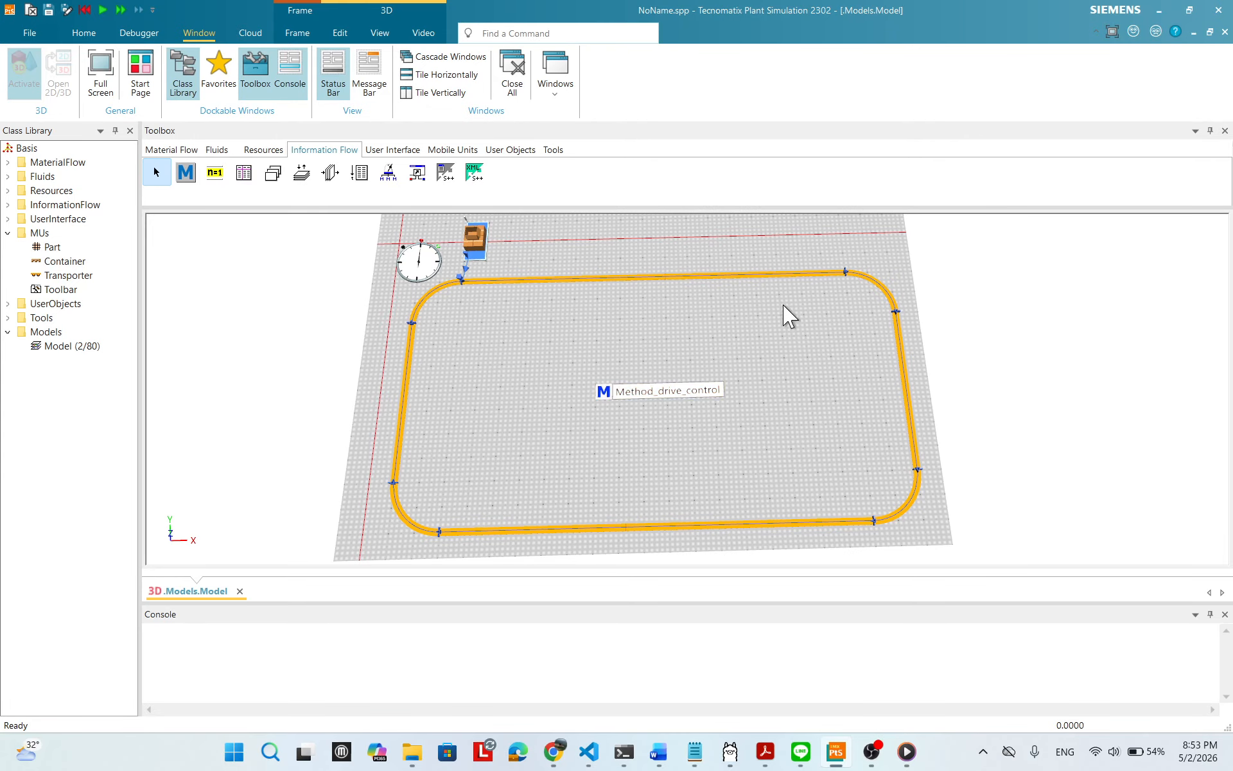
{"action": "scroll", "coordinate": [781, 316], "scroll_direction": "up", "scroll_amount": 5}
{"action": "left_click_drag", "start_coordinate": [784, 330], "coordinate": [790, 355]}
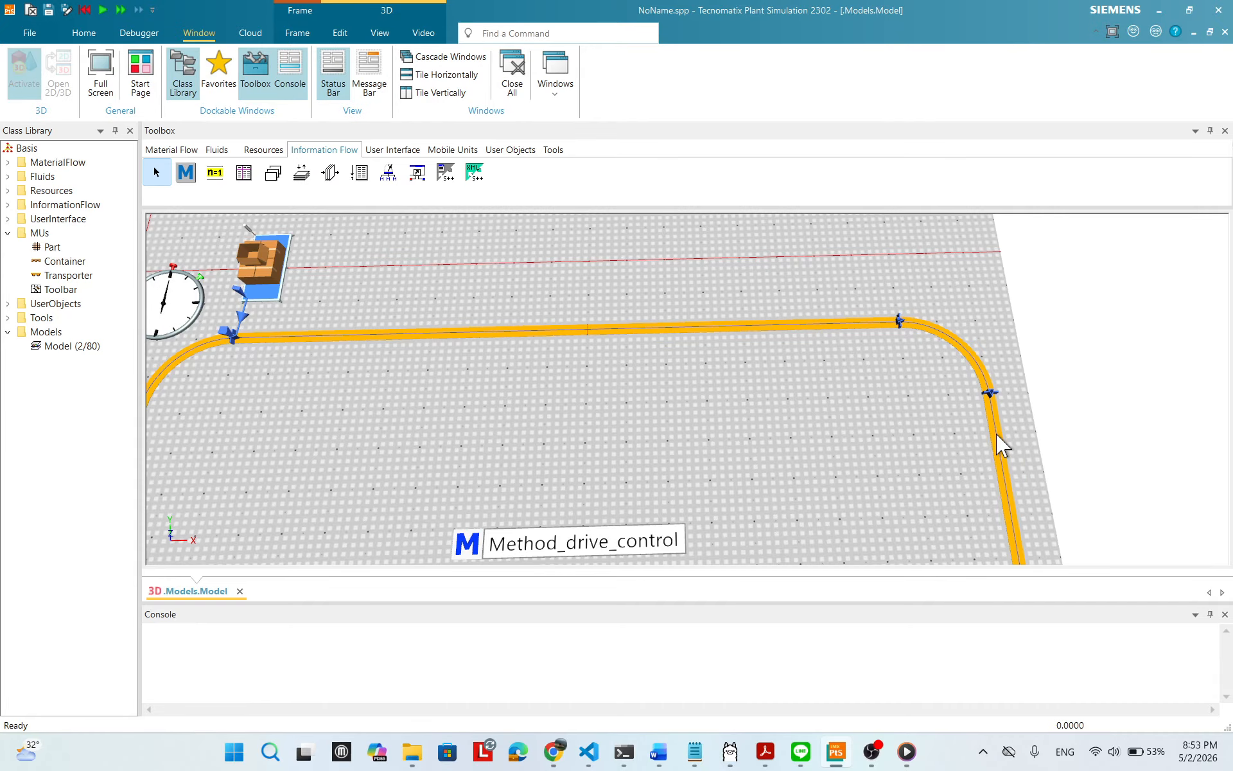
{"action": "scroll", "coordinate": [999, 446], "scroll_direction": "down", "scroll_amount": 5}
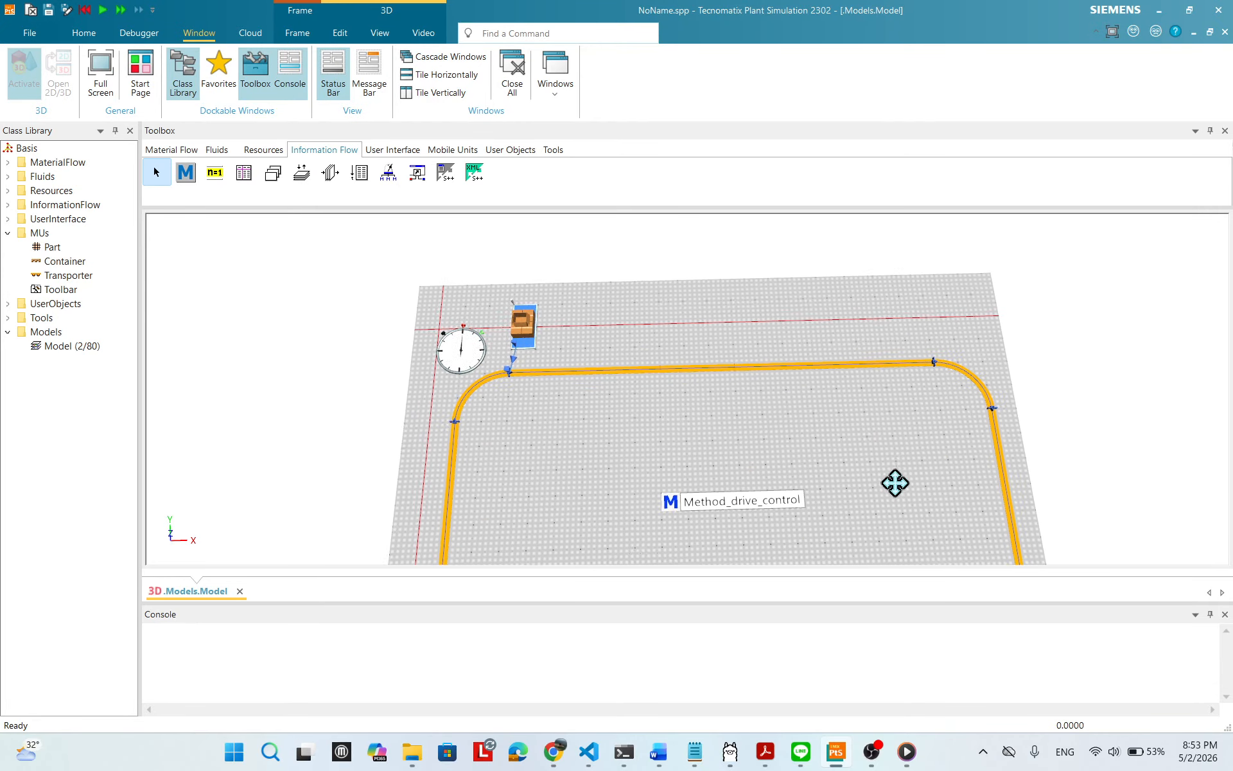
{"action": "left_click_drag", "start_coordinate": [895, 482], "coordinate": [892, 302]}
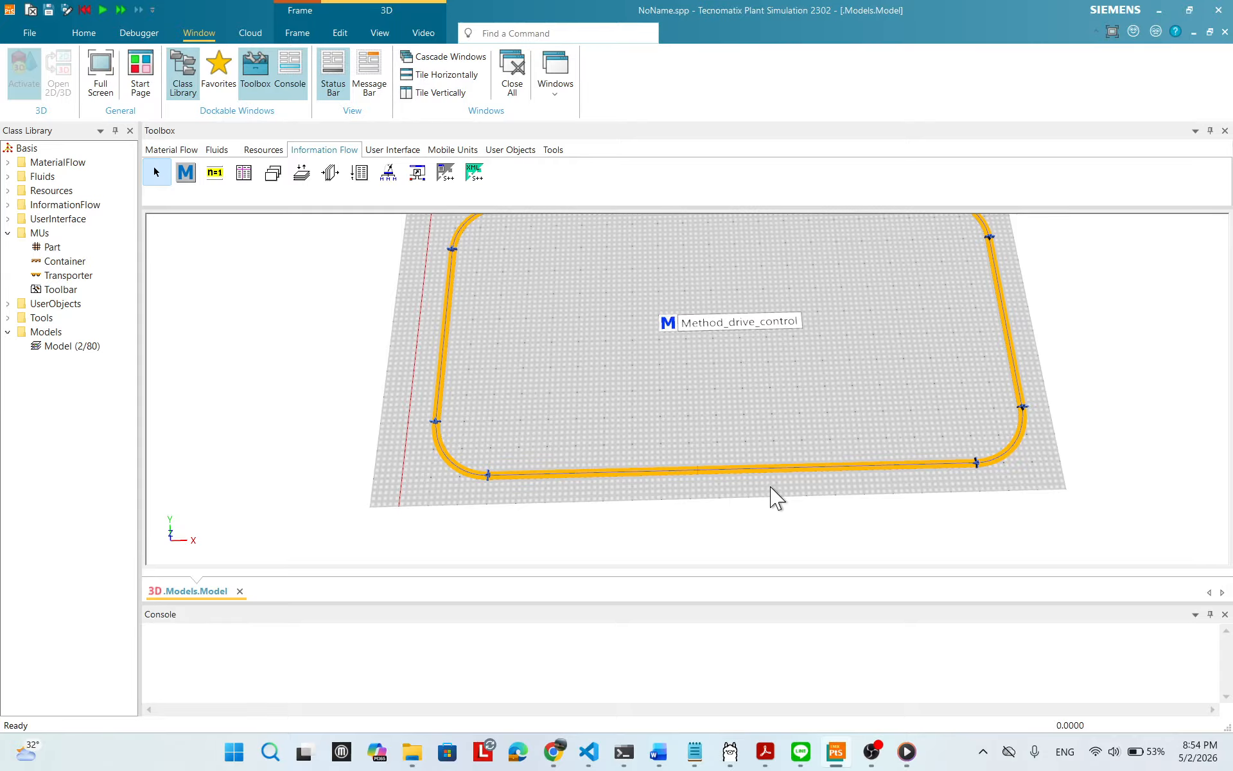
{"action": "scroll", "coordinate": [784, 472], "scroll_direction": "up", "scroll_amount": 5}
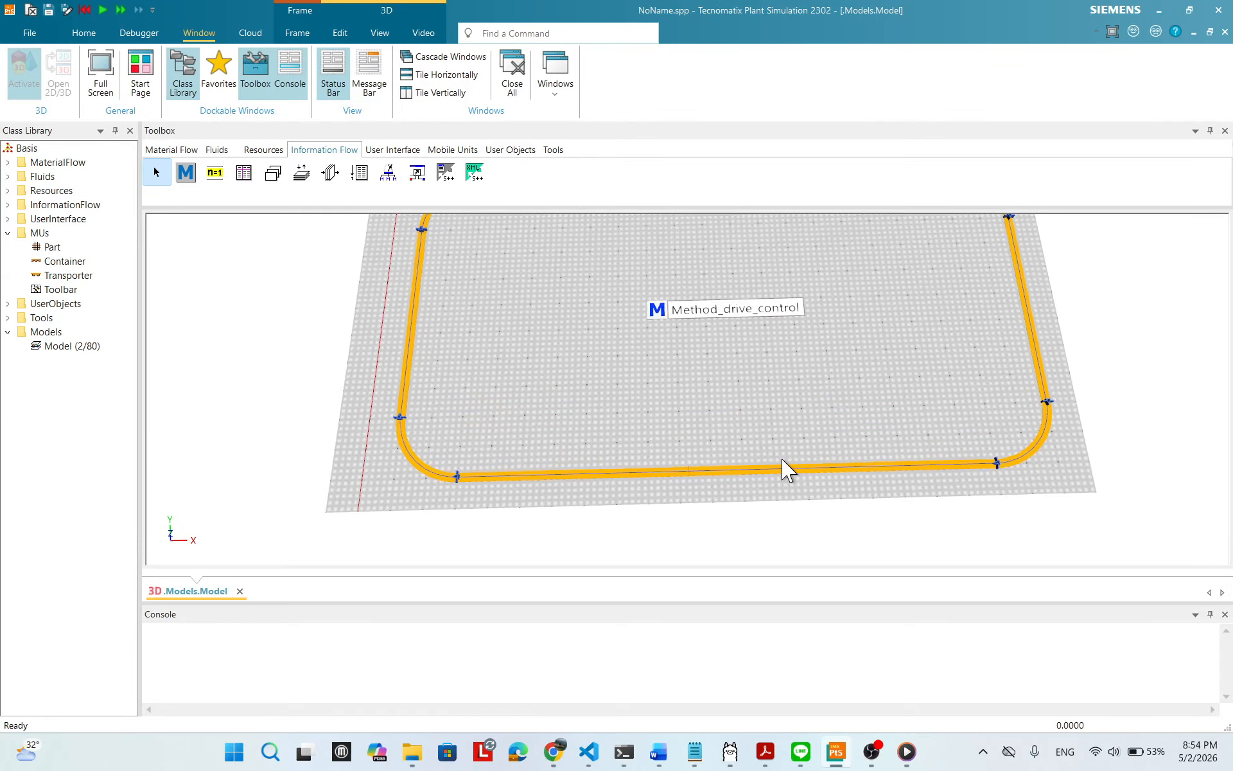
{"action": "left_click_drag", "start_coordinate": [738, 295], "coordinate": [712, 469]}
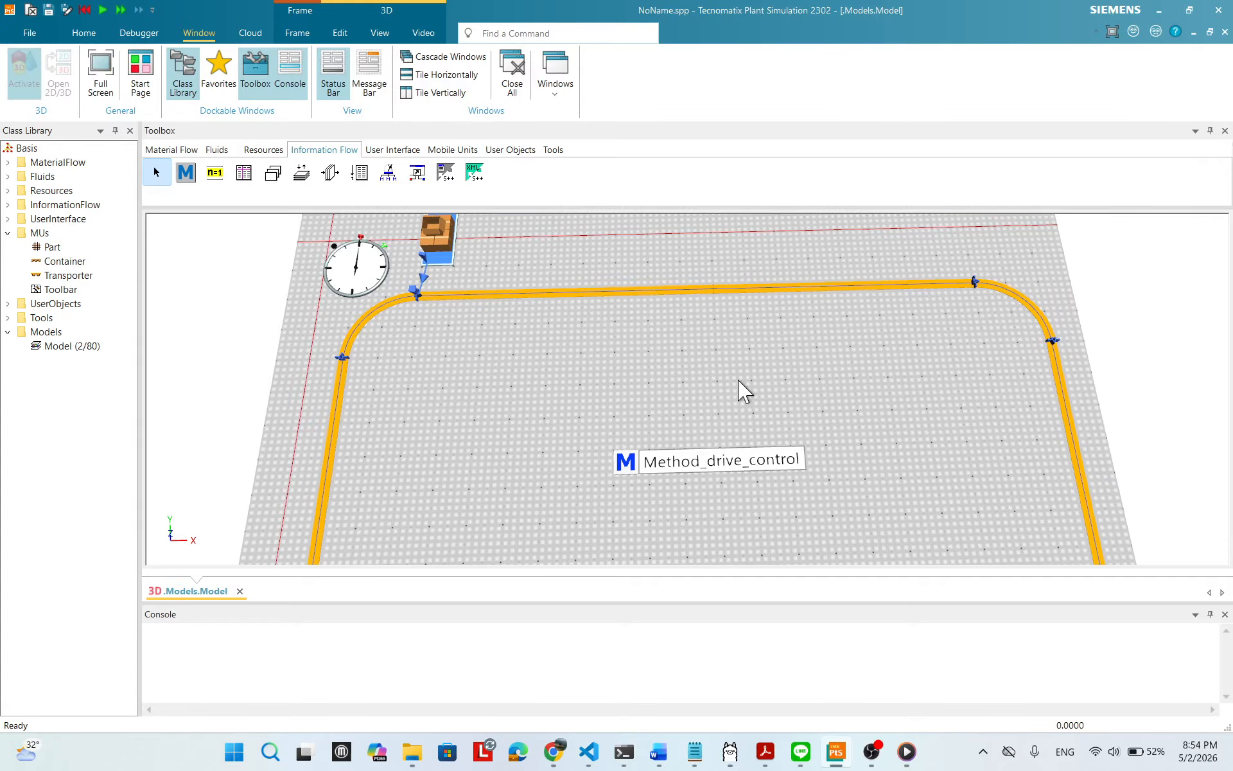
{"action": "left_click_drag", "start_coordinate": [775, 351], "coordinate": [837, 453]}
{"action": "left_click_drag", "start_coordinate": [714, 427], "coordinate": [777, 405]}
{"action": "left_click_drag", "start_coordinate": [811, 472], "coordinate": [778, 436]}
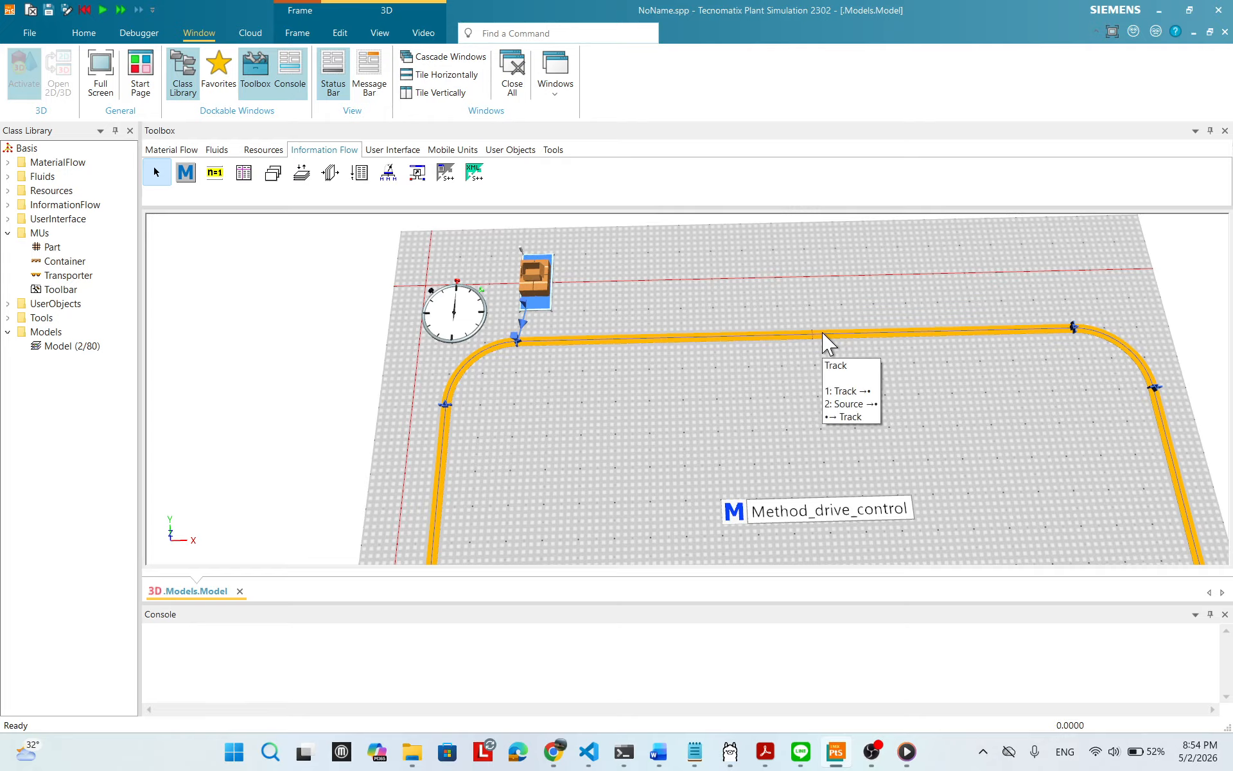
{"action": "scroll", "coordinate": [835, 359], "scroll_direction": "down", "scroll_amount": 3}
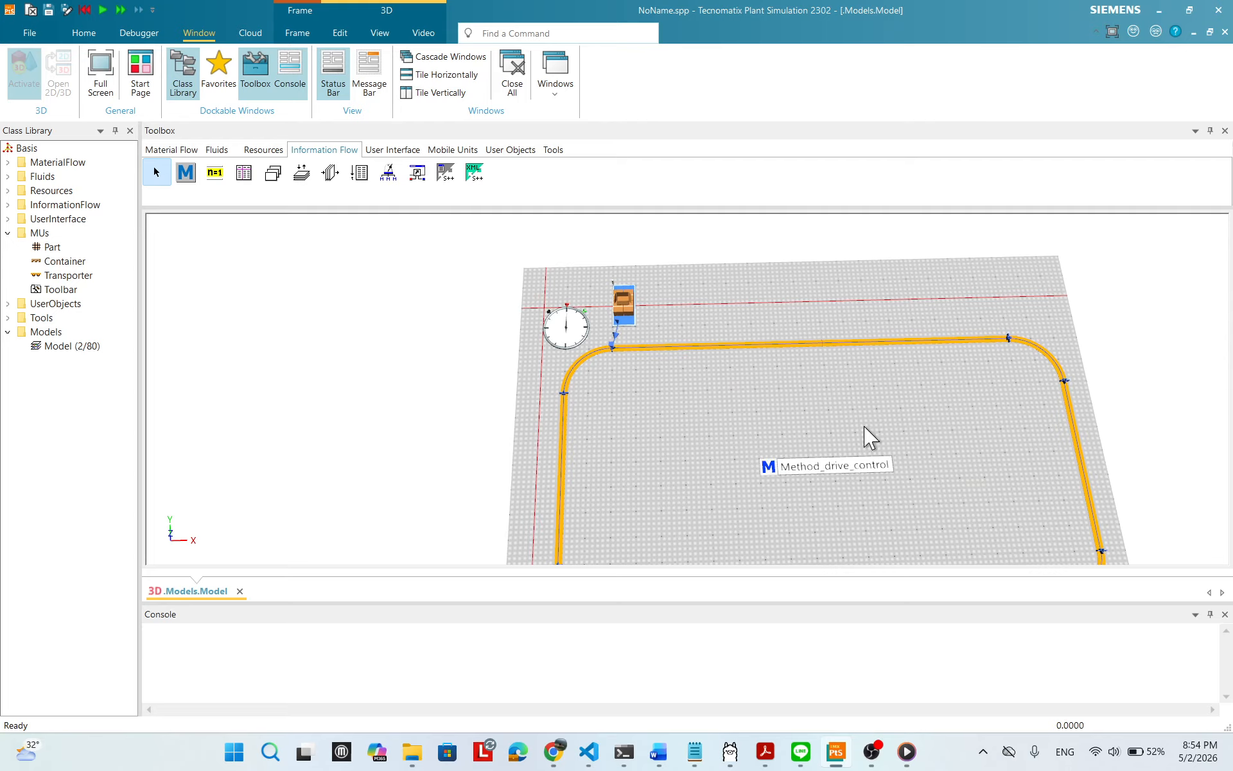
{"action": "left_click_drag", "start_coordinate": [867, 435], "coordinate": [813, 291]}
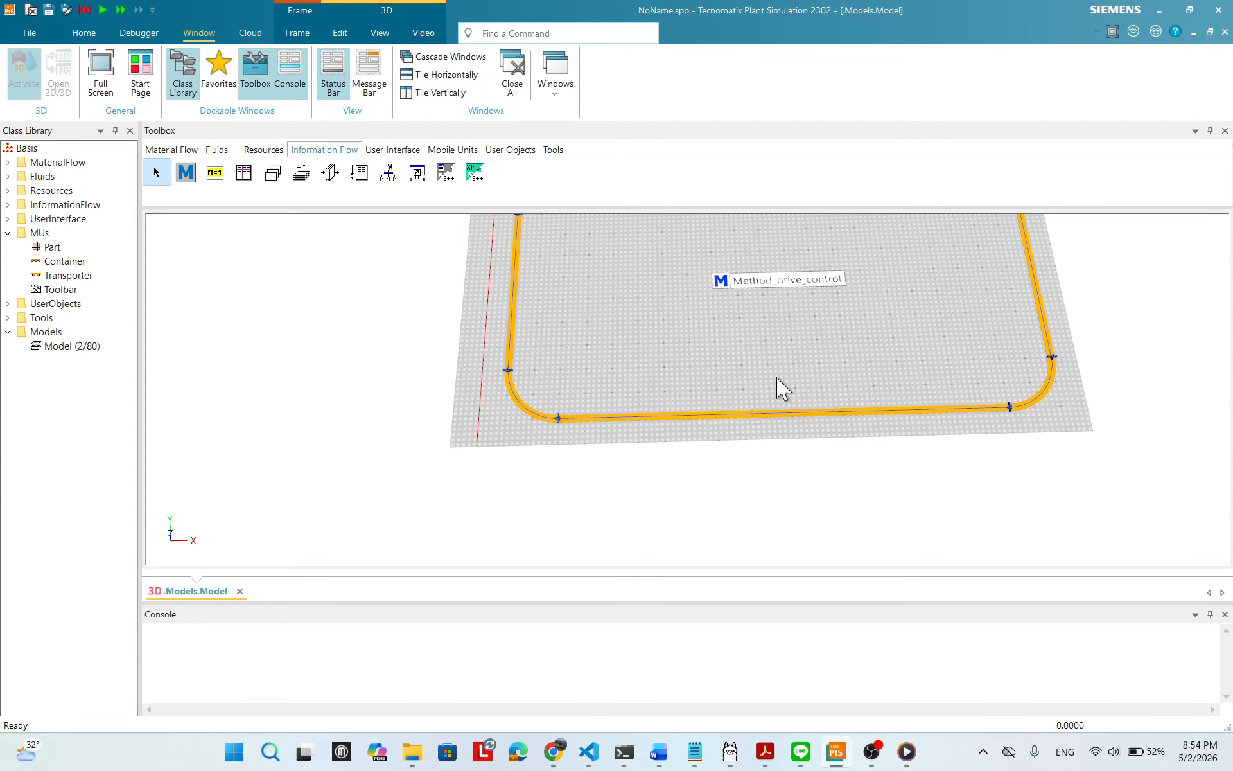
{"action": "left_click_drag", "start_coordinate": [810, 302], "coordinate": [795, 471]}
{"action": "scroll", "coordinate": [748, 431], "scroll_direction": "up", "scroll_amount": 2}
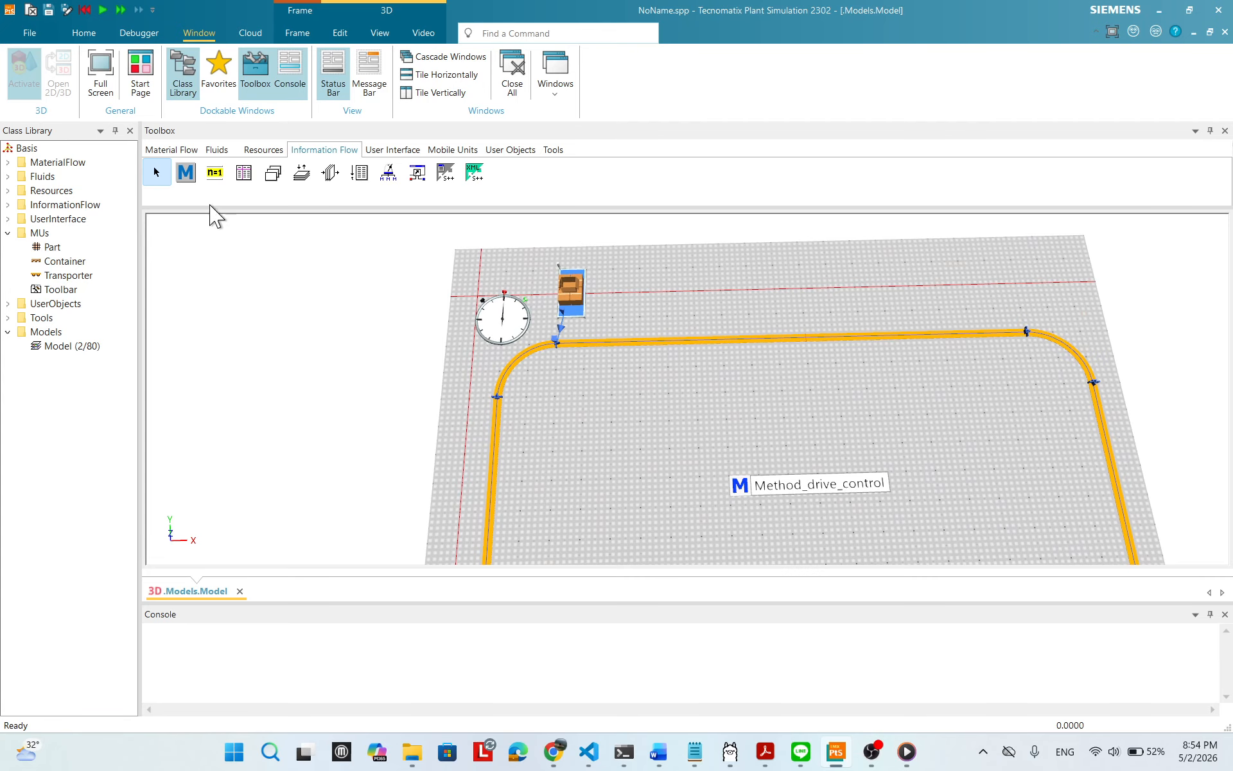
- Insert a second Method object above the track loop's upper straight section and close its code editor
{"action": "left_click", "coordinate": [185, 172]}
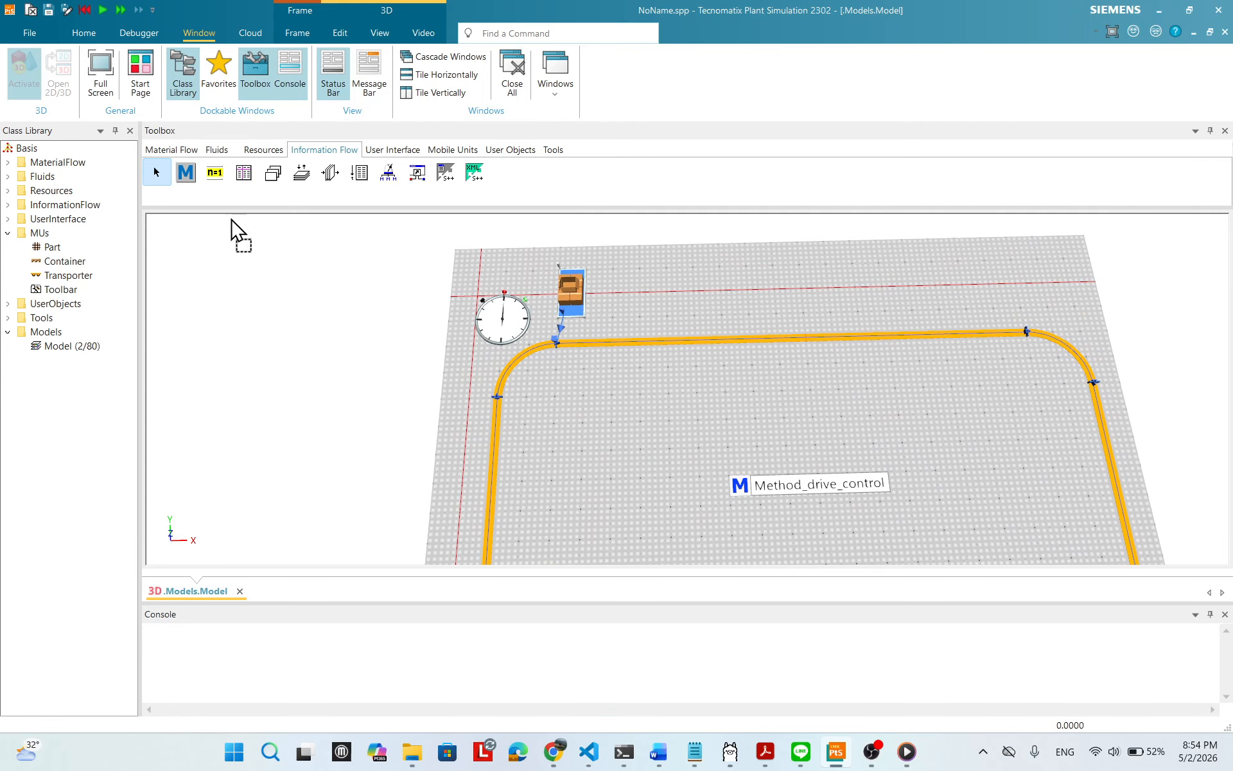
{"action": "left_click", "coordinate": [683, 307]}
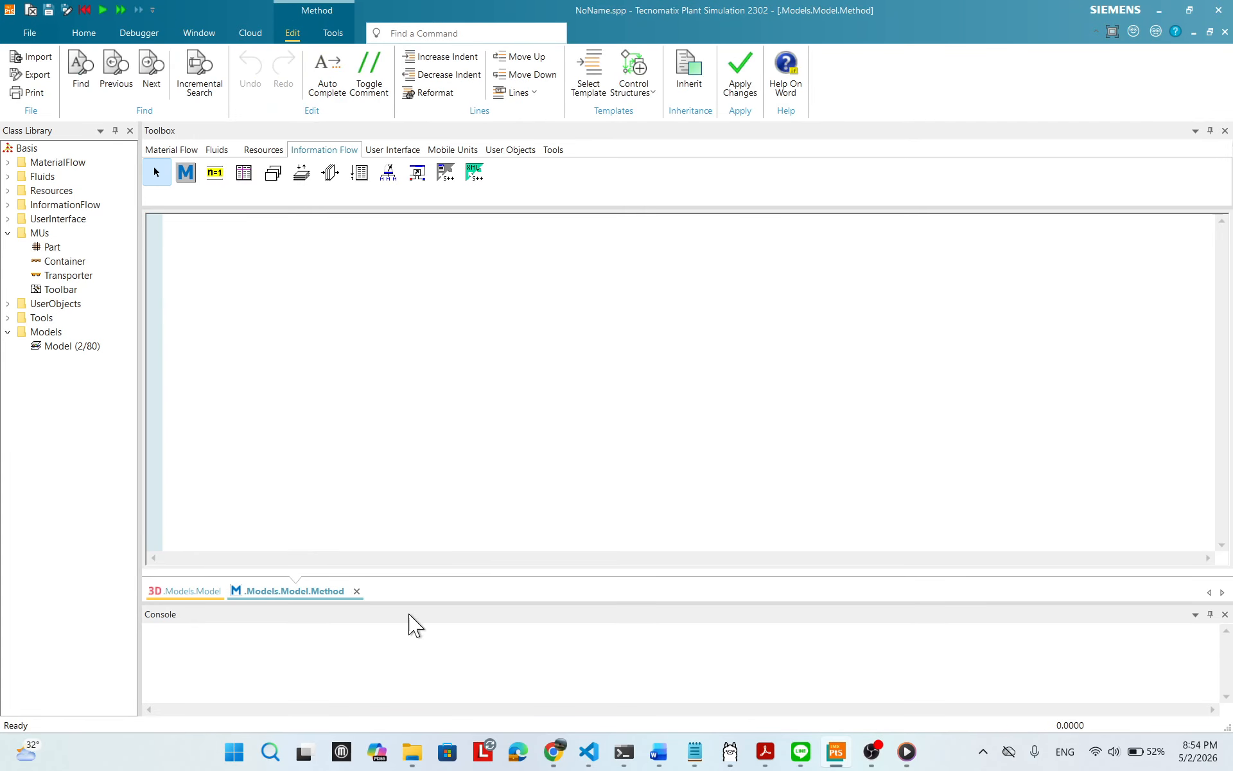
{"action": "left_click", "coordinate": [356, 591]}
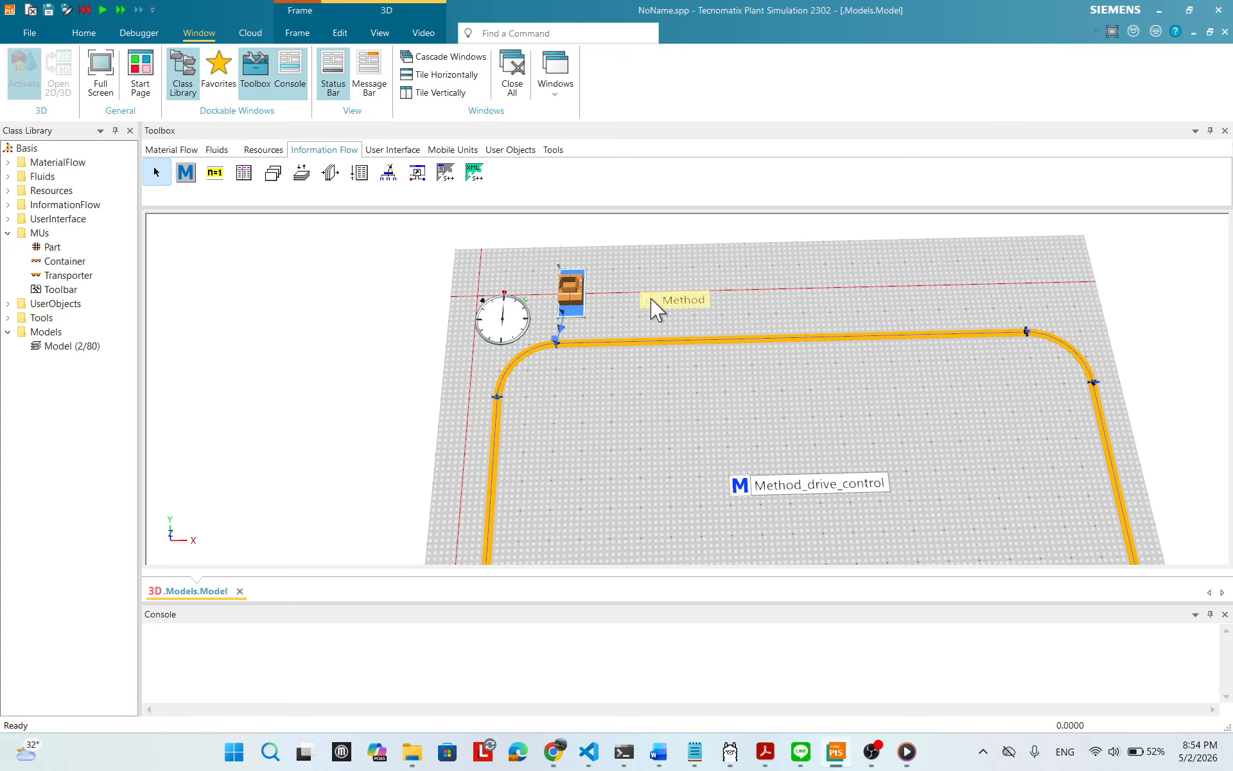
- Rename the new Method object above the track as INIT
{"action": "right_click", "coordinate": [651, 300]}
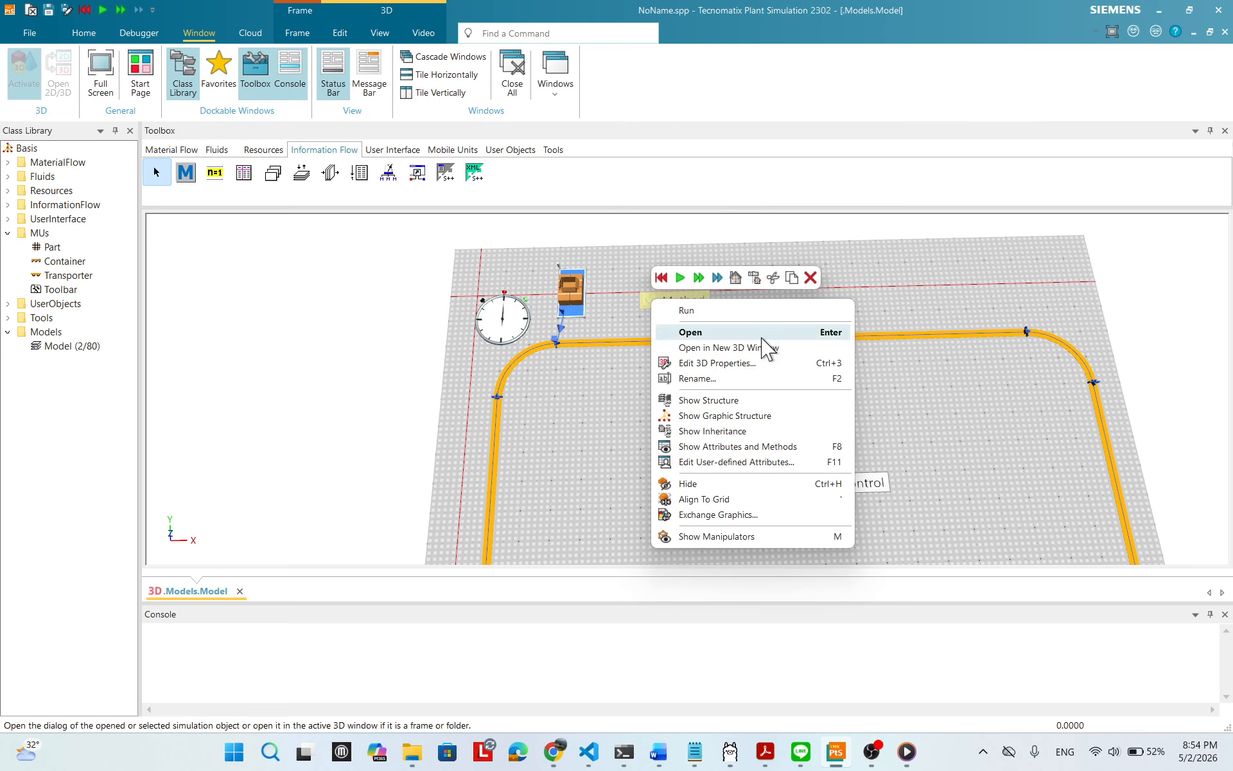
{"action": "left_click", "coordinate": [701, 378]}
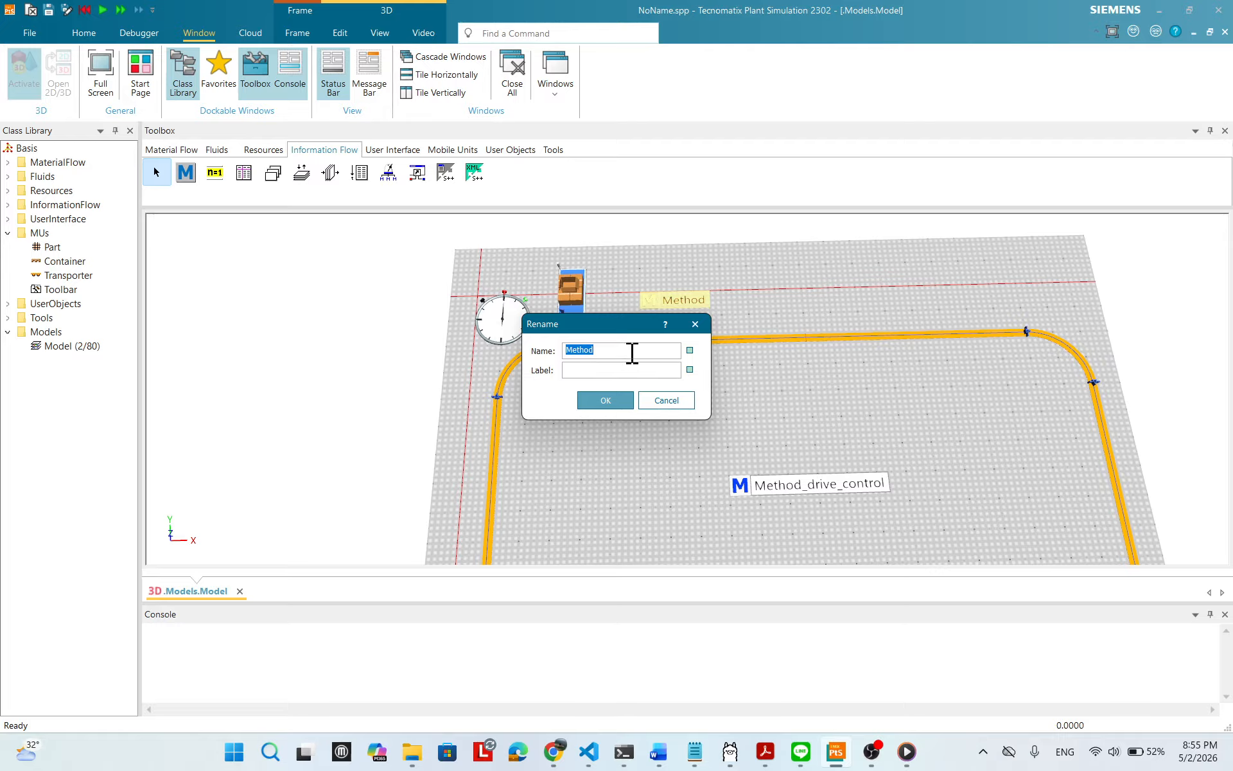
{"action": "type", "text": "INIT"}
{"action": "left_click", "coordinate": [610, 404]}
- Write .MUs.Transporter.create(track,9) as the first code line of the INIT method, inserting the transporter's path from the class library
{"action": "scroll", "coordinate": [732, 320], "scroll_direction": "up", "scroll_amount": 1}
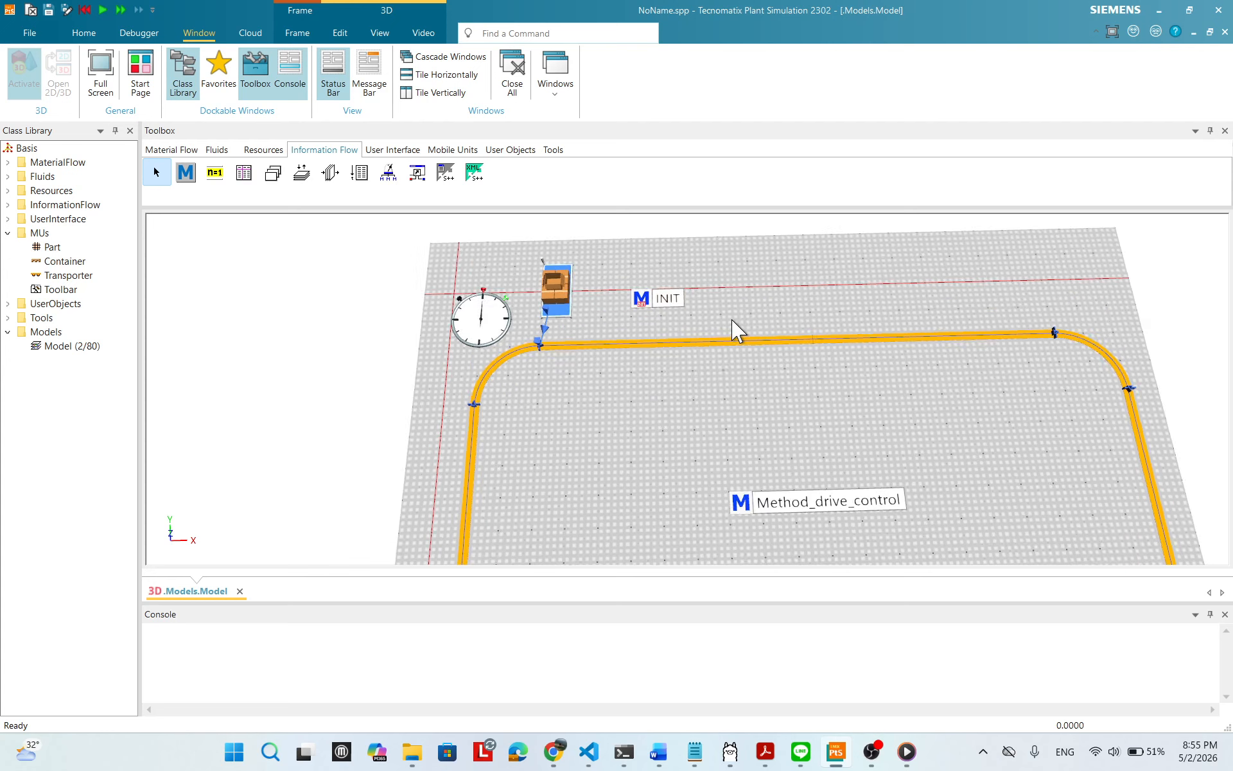
{"action": "scroll", "coordinate": [732, 320], "scroll_direction": "up", "scroll_amount": 2}
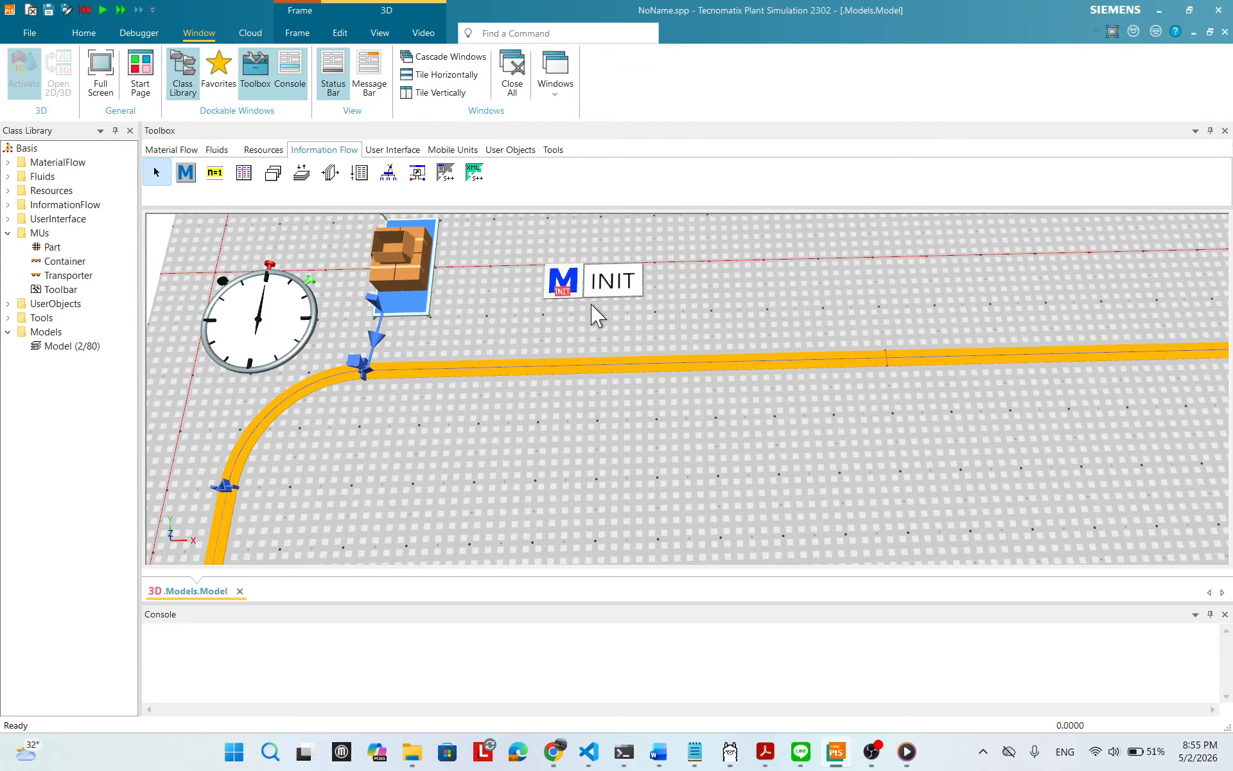
{"action": "scroll", "coordinate": [636, 325], "scroll_direction": "down", "scroll_amount": 1}
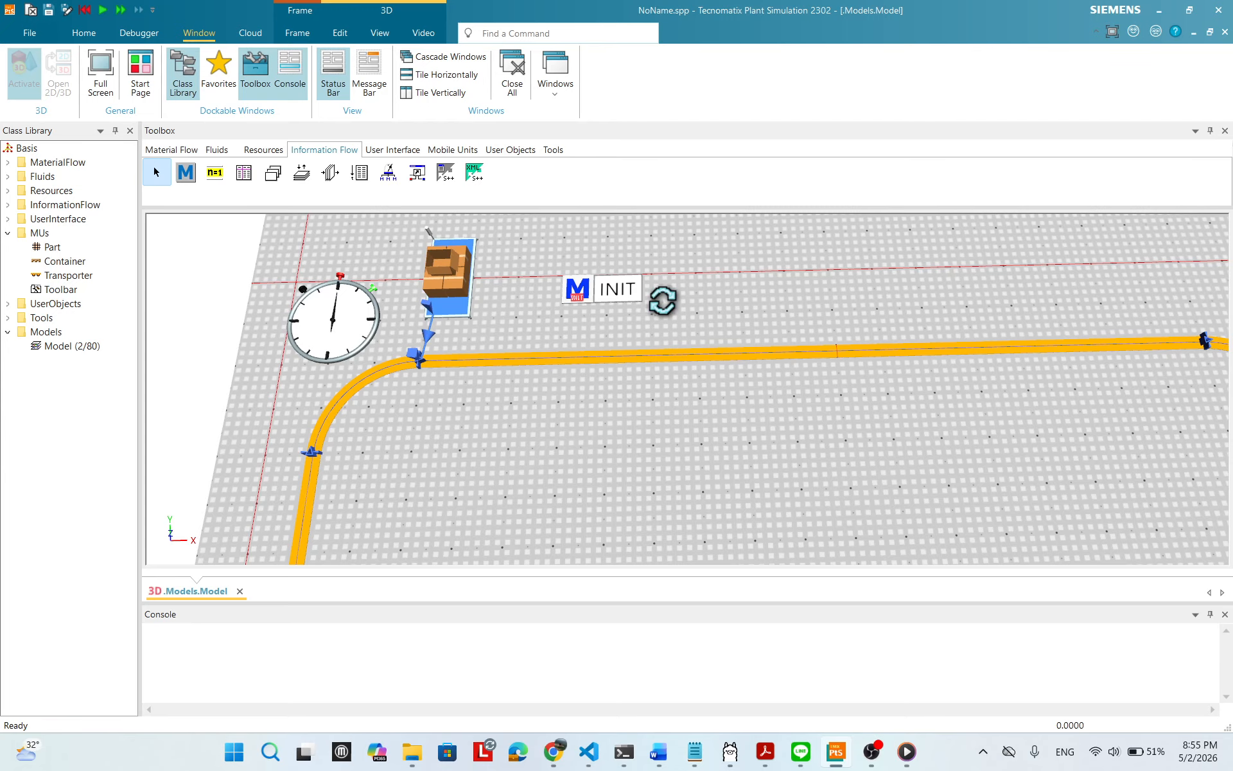
{"action": "scroll", "coordinate": [671, 313], "scroll_direction": "down", "scroll_amount": 3}
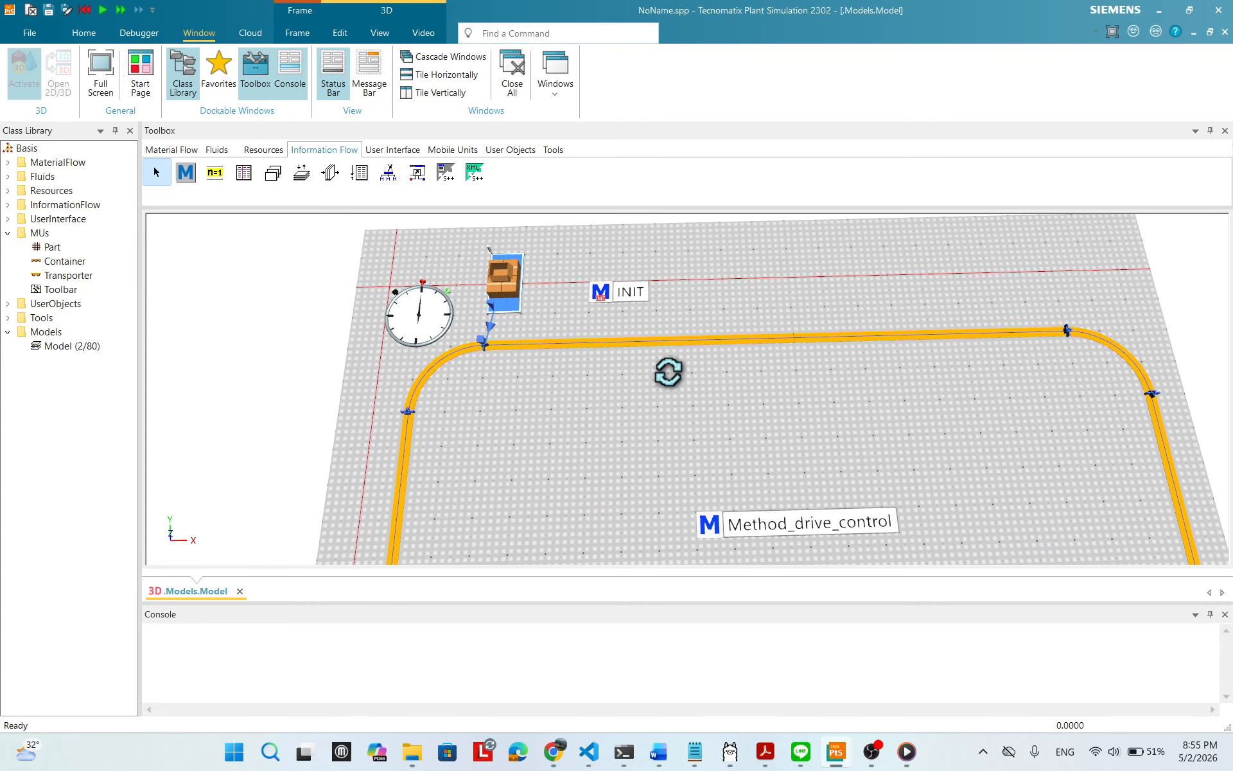
{"action": "double_click", "coordinate": [609, 293]}
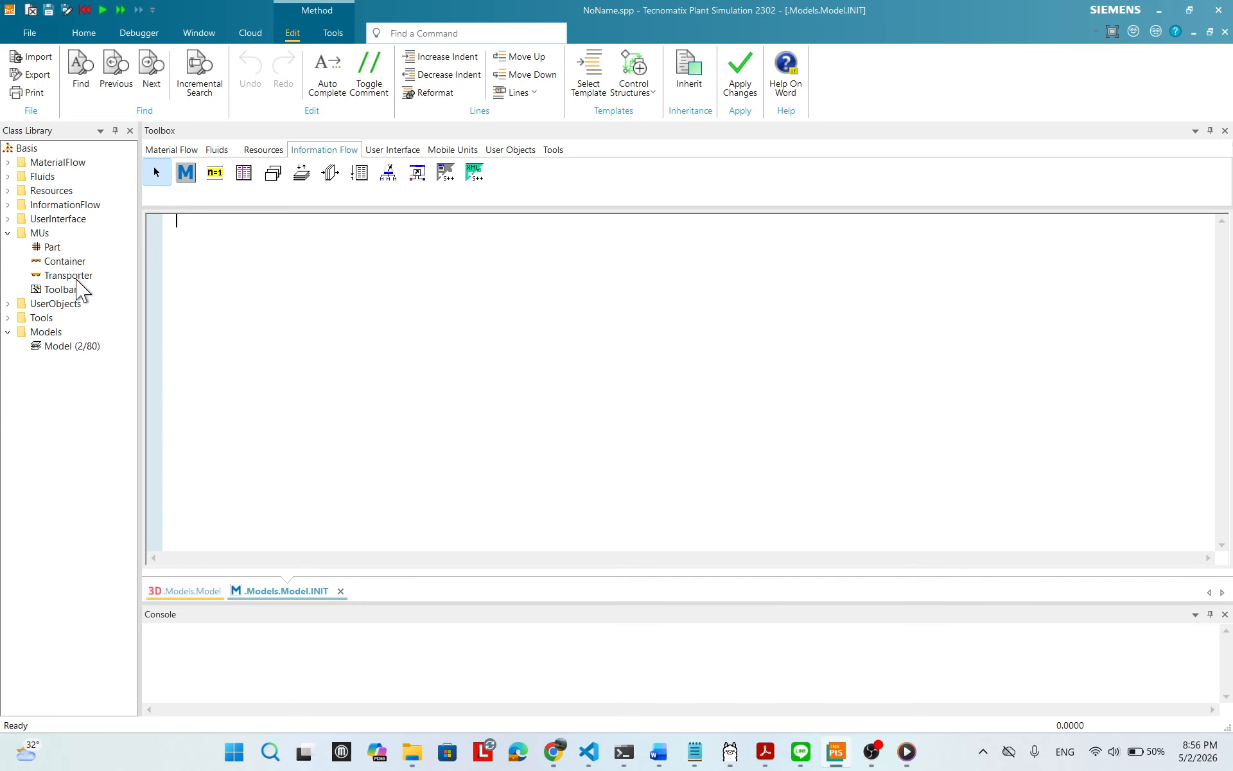
{"action": "left_click_drag", "start_coordinate": [76, 280], "coordinate": [252, 238]}
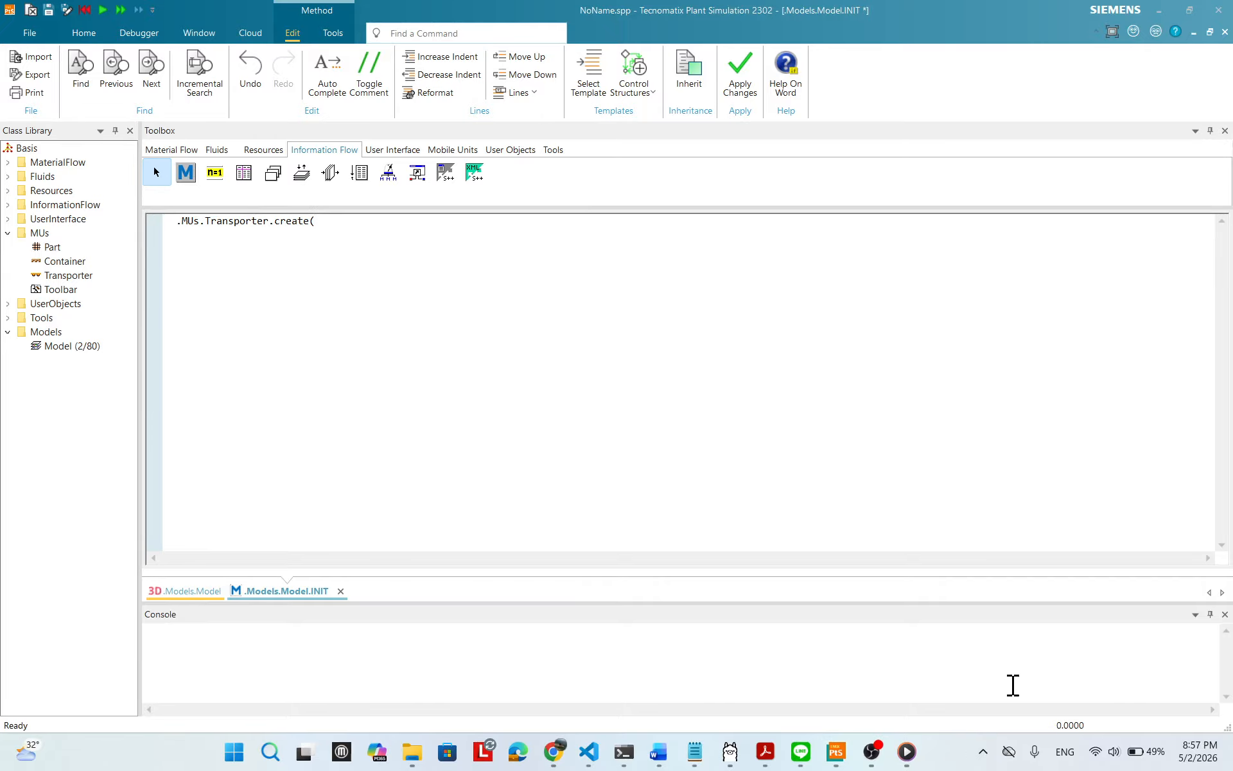
{"action": "left_click", "coordinate": [326, 223]}
{"action": "type", "text": "track,9"}
{"action": "type", "text": ")"}
- Add .MUs.Transporter.create(track.40) as the second line of the INIT method and apply the changes
{"action": "left_click_drag", "start_coordinate": [74, 278], "coordinate": [199, 242]}
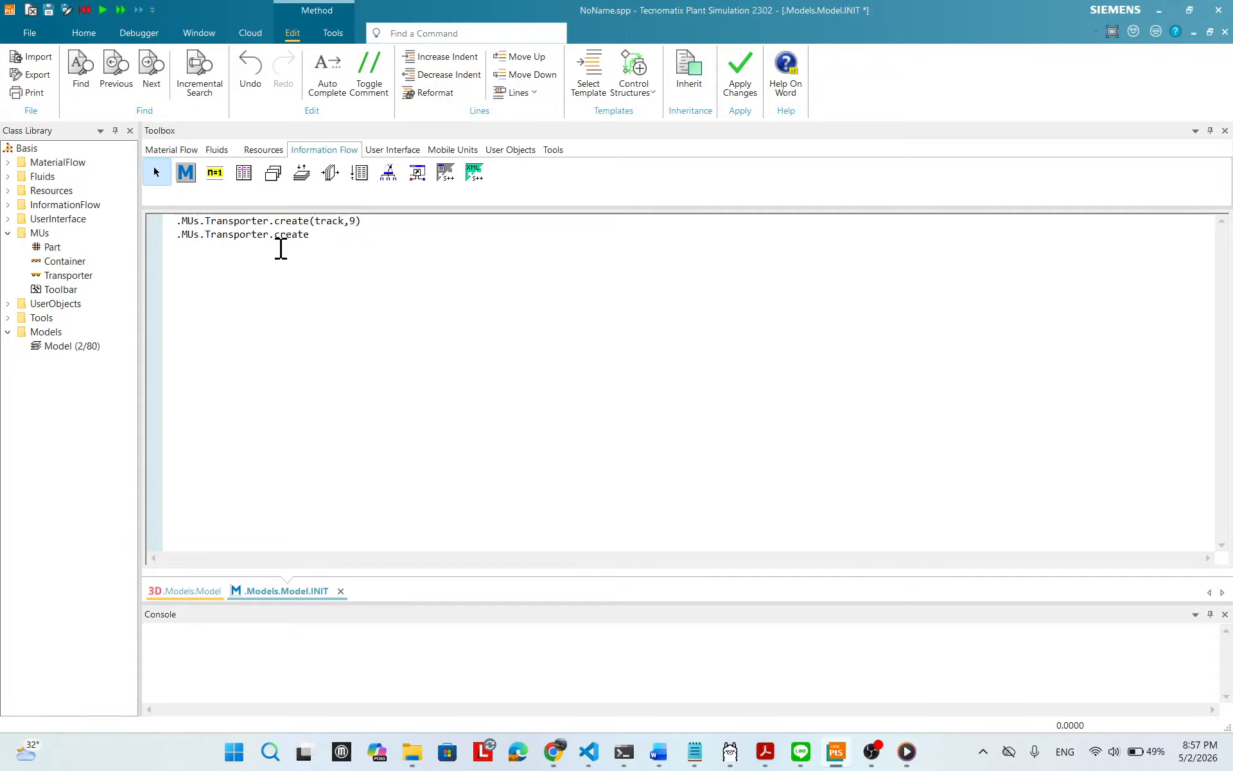
{"action": "type", "text": ".create(tra"}
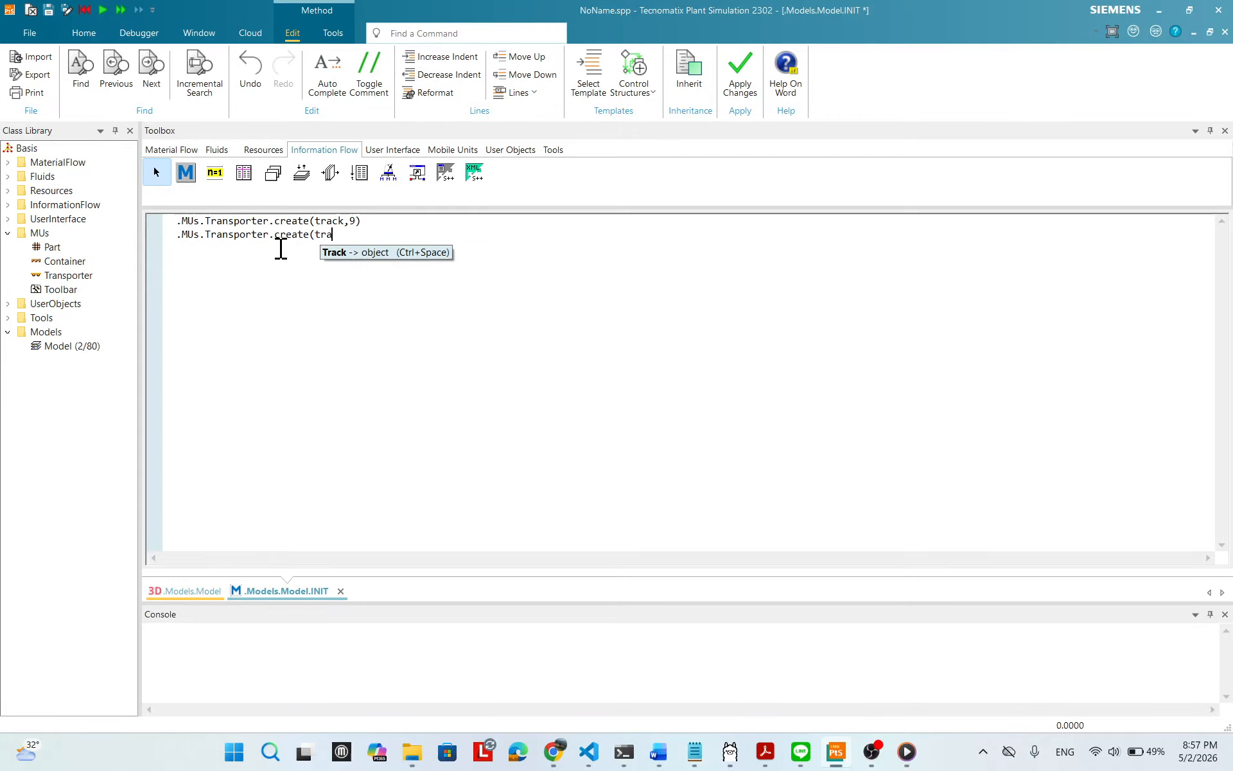
{"action": "type", "text": "ck.40"}
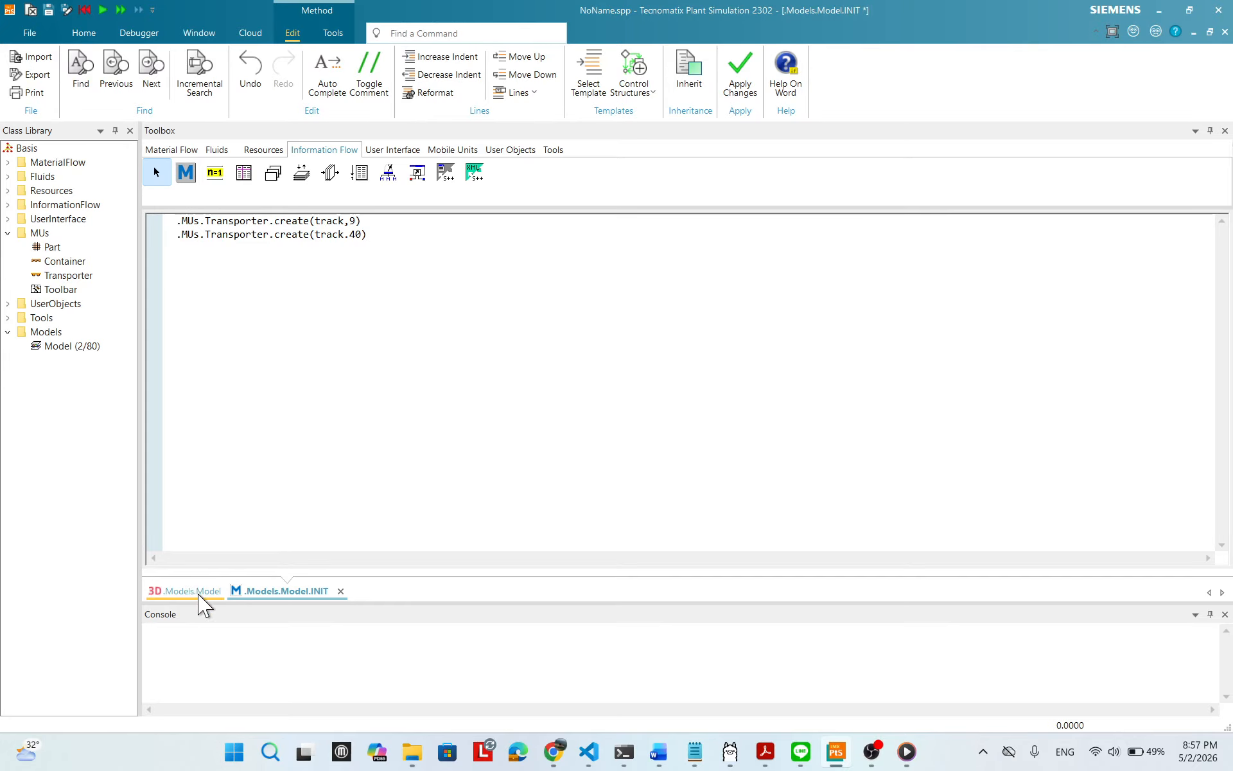
{"action": "right_click", "coordinate": [436, 297]}
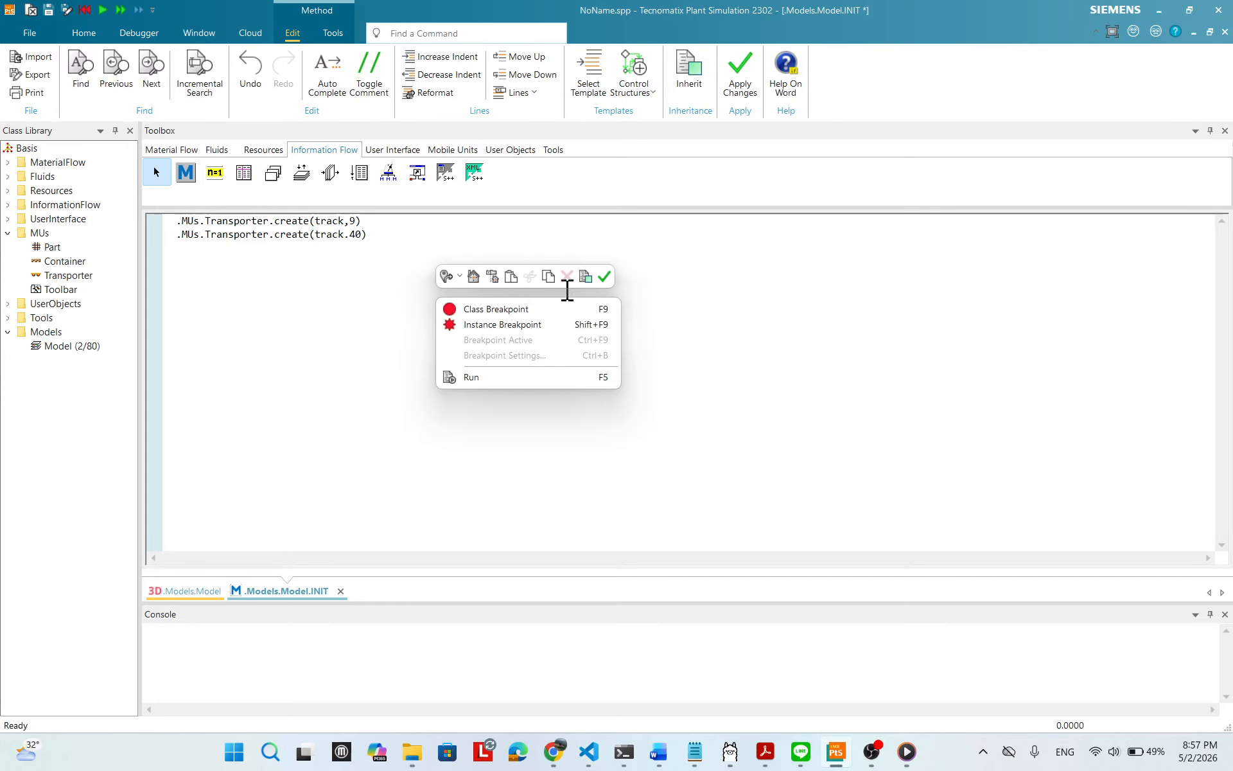
{"action": "left_click", "coordinate": [603, 276]}
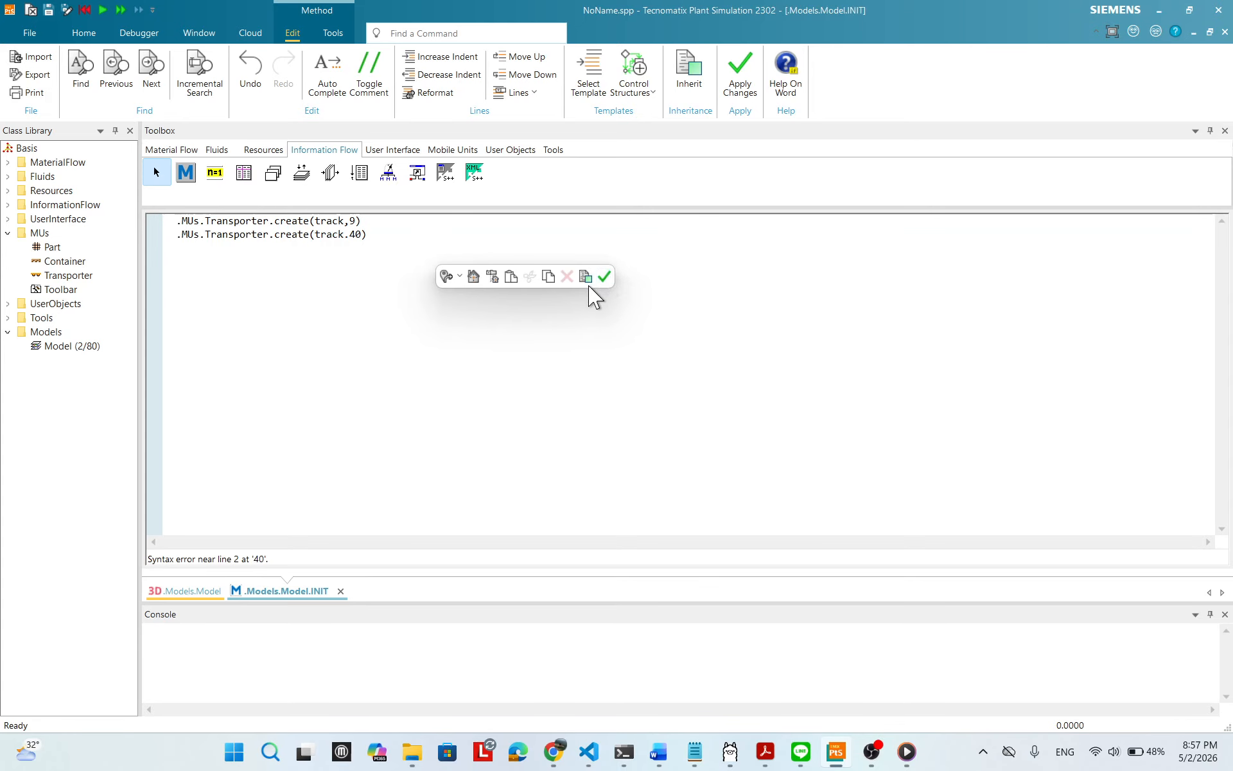
{"action": "left_click", "coordinate": [495, 341]}
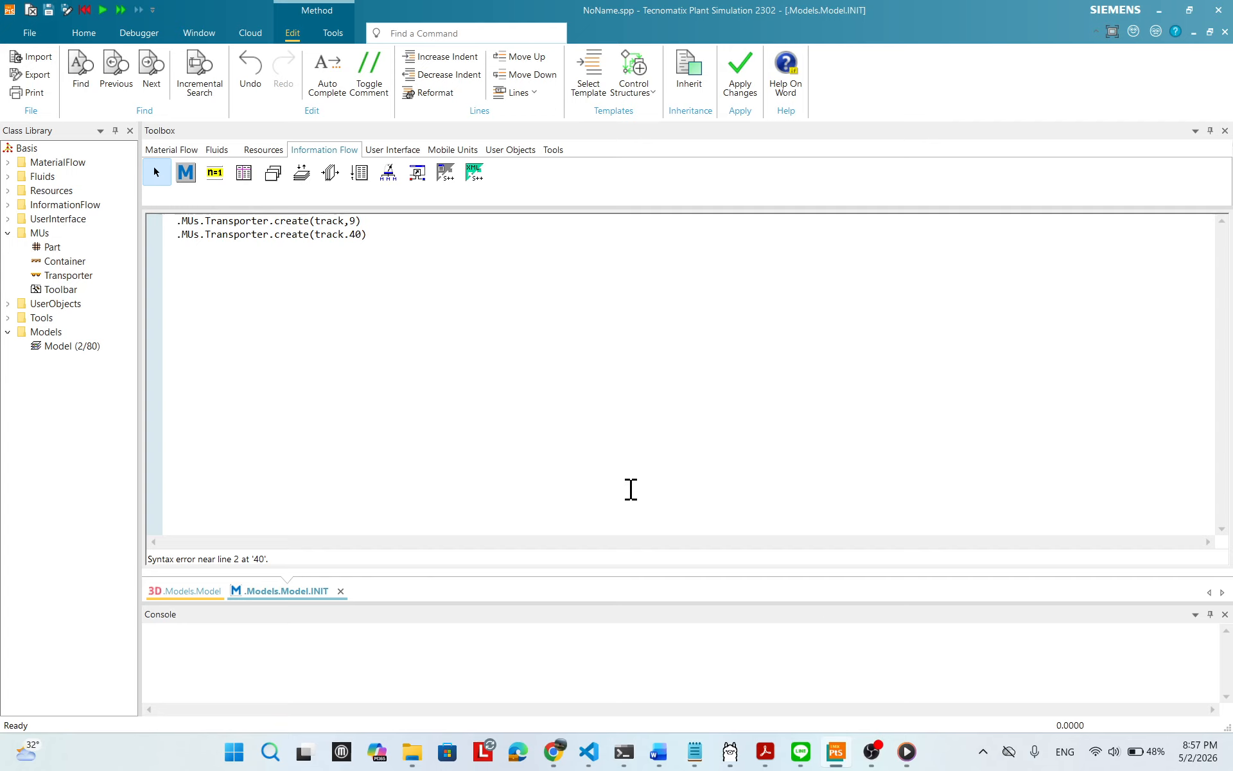
- Try to run the simulation from the 3D model and close the INIT debugger window
{"action": "mouse_move", "coordinate": [907, 748]}
{"action": "left_click", "coordinate": [183, 591]}
{"action": "right_click", "coordinate": [723, 273]}
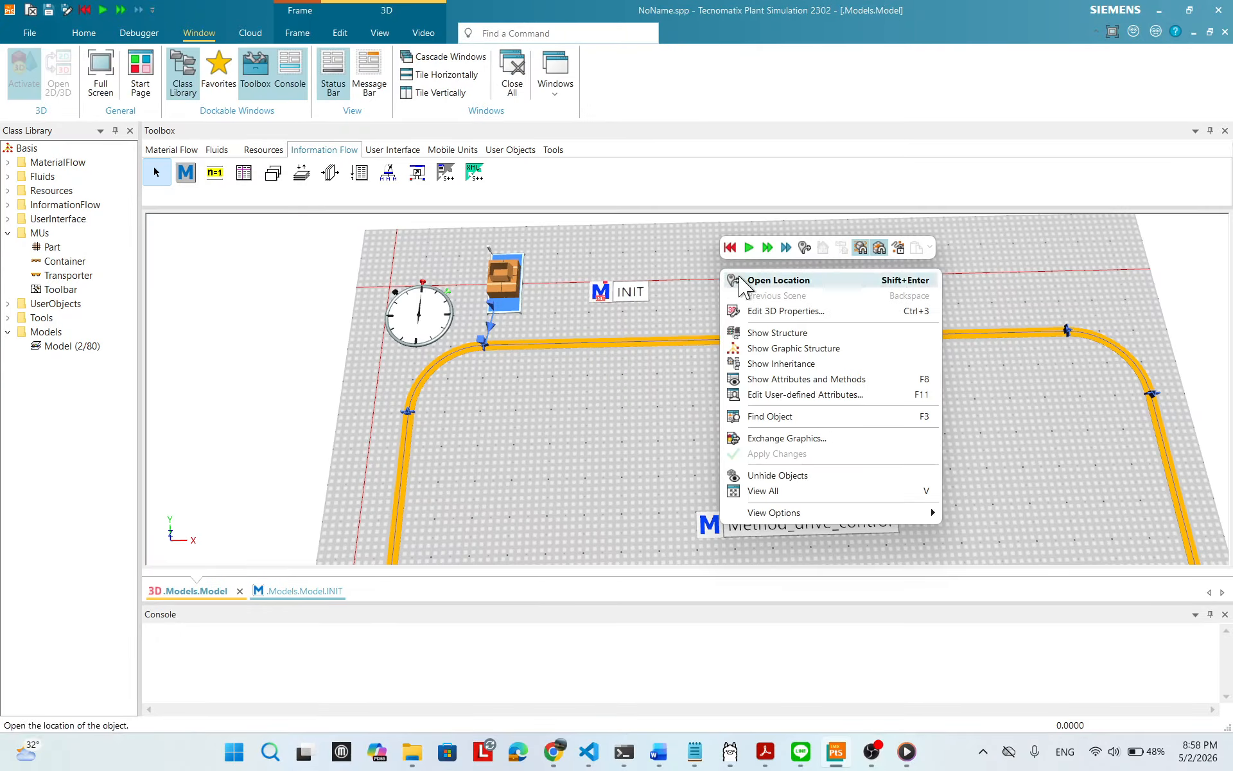
{"action": "left_click", "coordinate": [753, 251]}
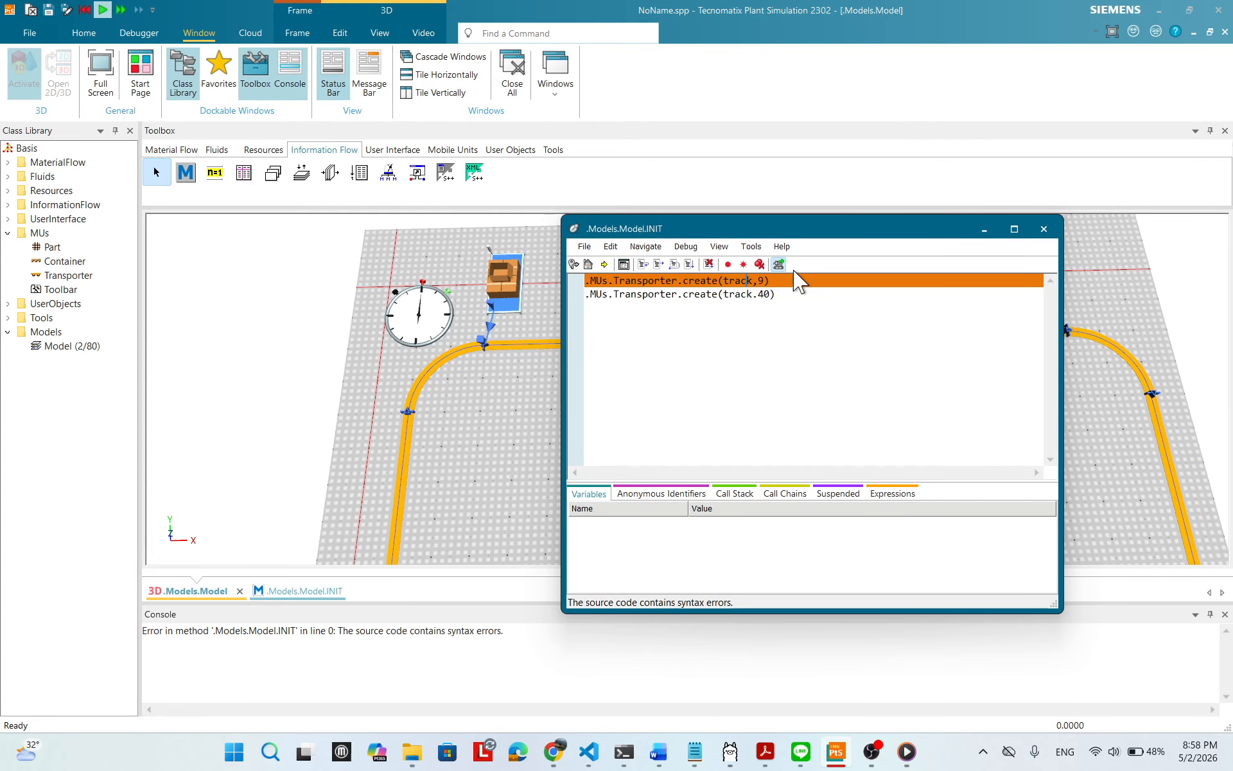
{"action": "left_click", "coordinate": [1043, 230]}
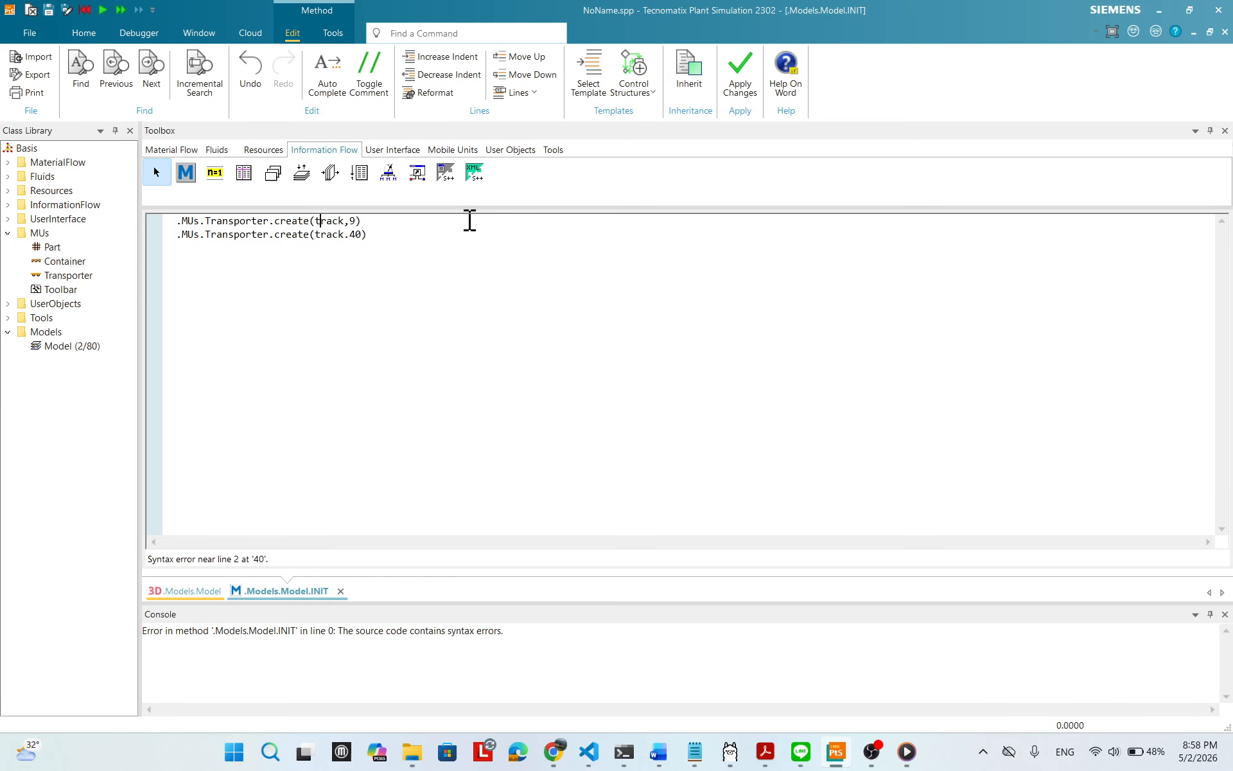
- Capitalize the track name to Track in both create lines of the INIT method and apply the changes
{"action": "key", "text": "BackSpace"}
{"action": "type", "text": "T"}
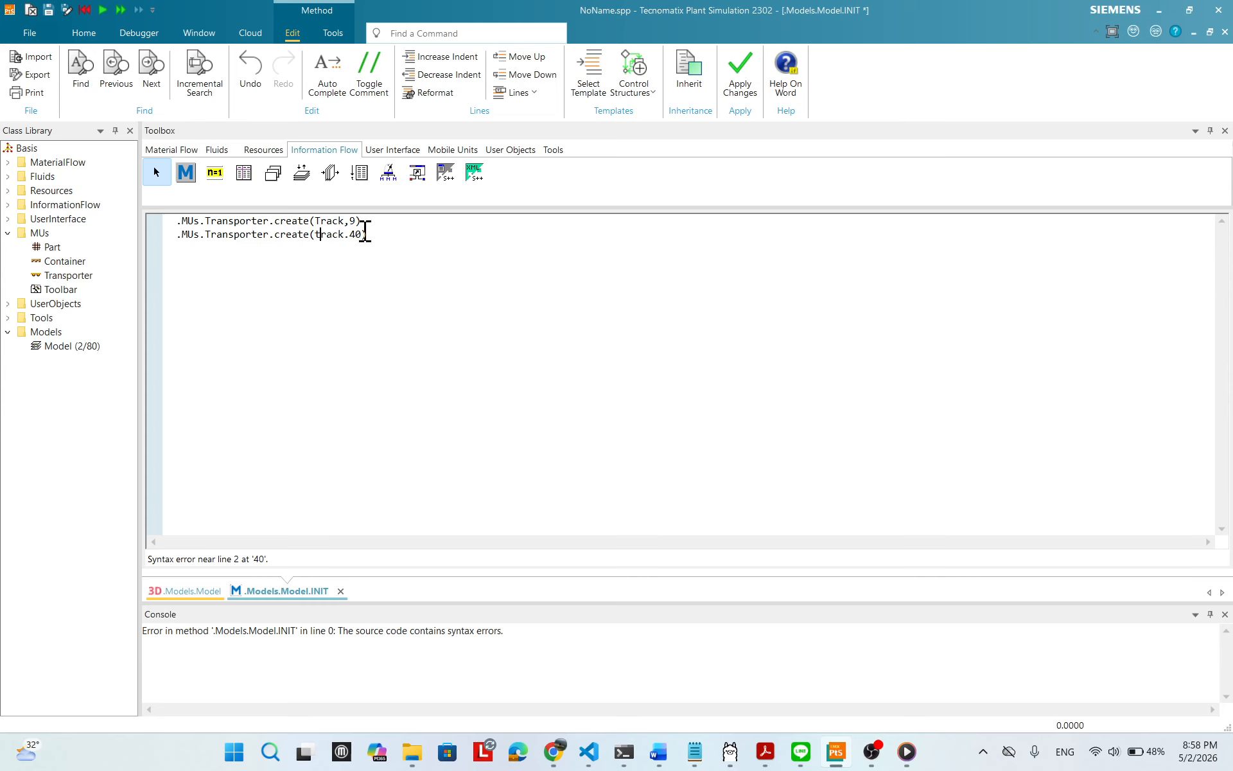
{"action": "key", "text": "Down"}
{"action": "key", "text": "BackSpace"}
{"action": "type", "text": "T"}
{"action": "right_click", "coordinate": [472, 229]}
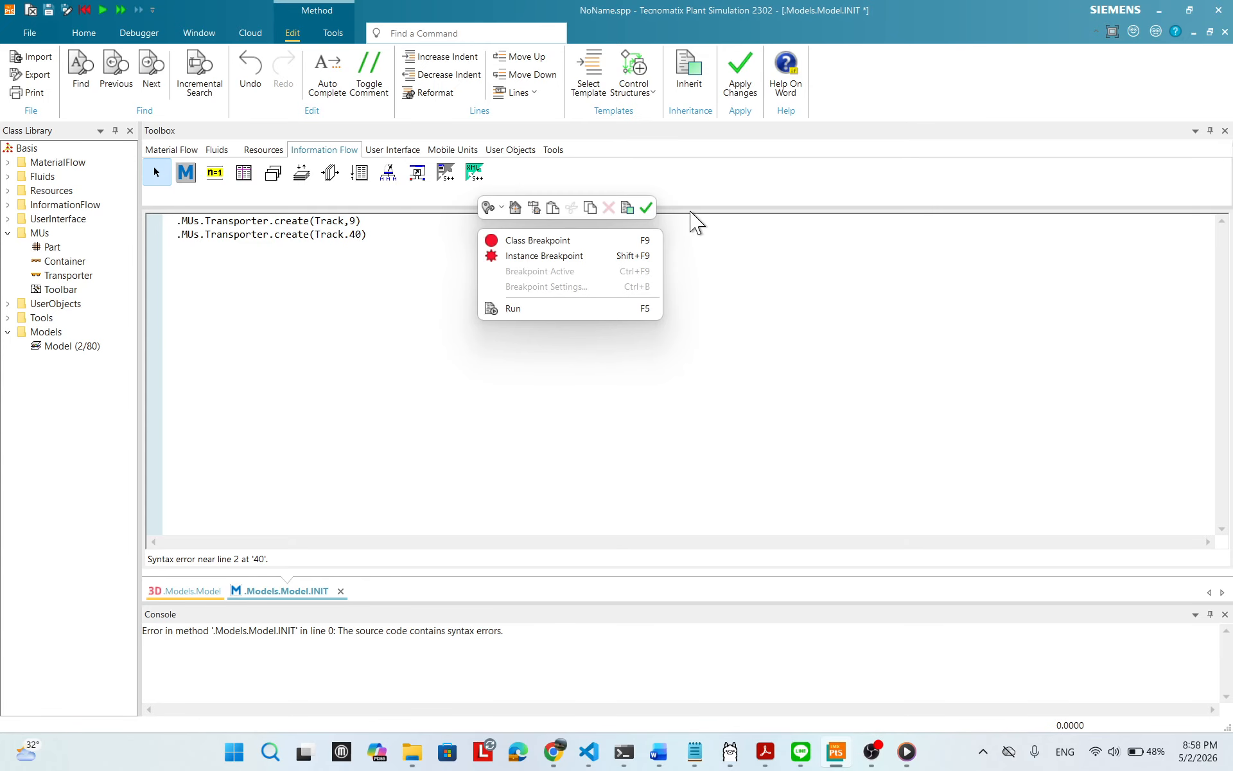
{"action": "left_click", "coordinate": [646, 207]}
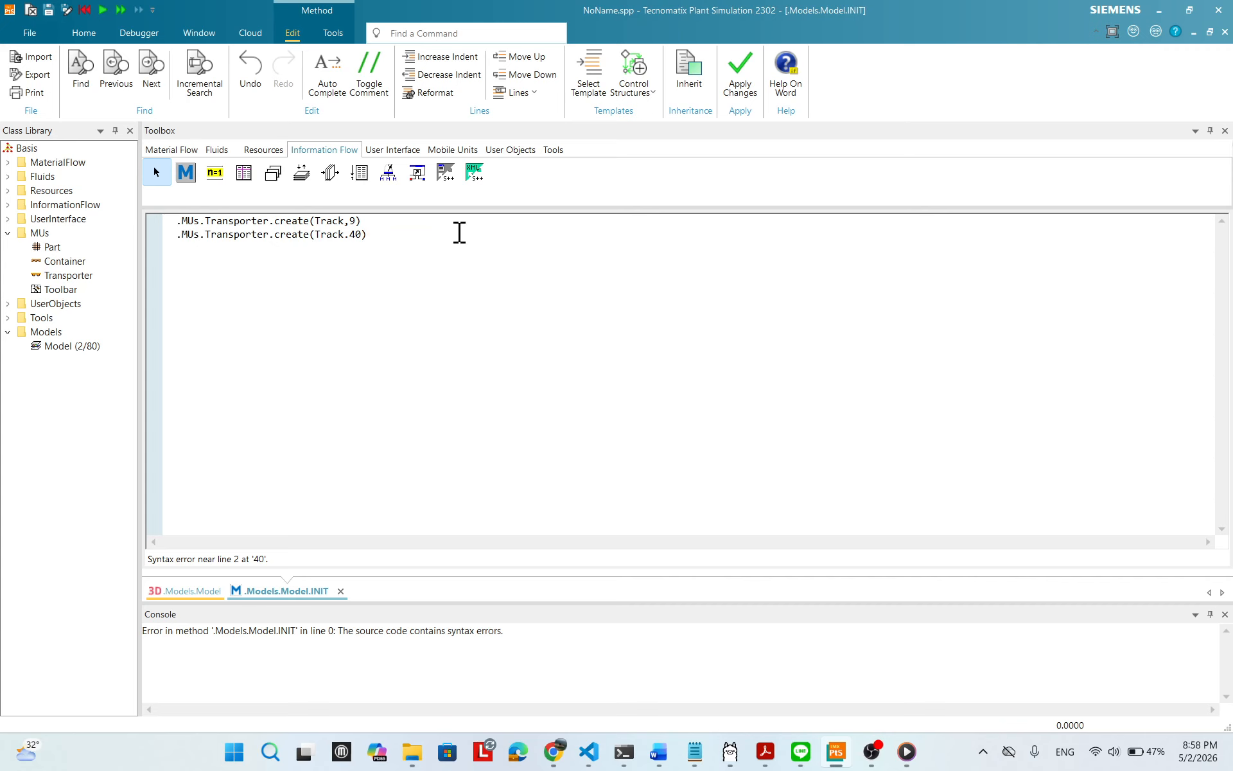
- Correct the second INIT line to .MUs.Transporter.create(Track,40) and apply the changes
{"action": "key", "text": "BackSpace"}
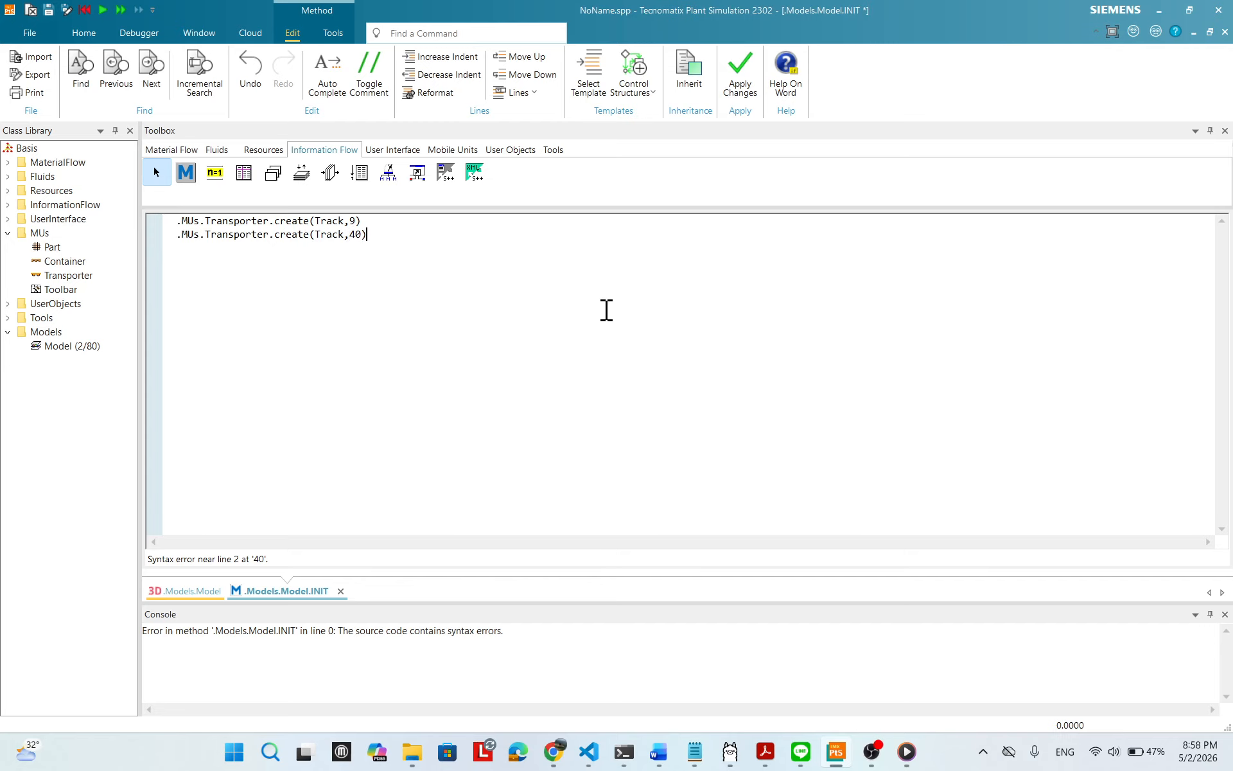
{"action": "right_click", "coordinate": [606, 310]}
{"action": "left_click", "coordinate": [774, 289]}
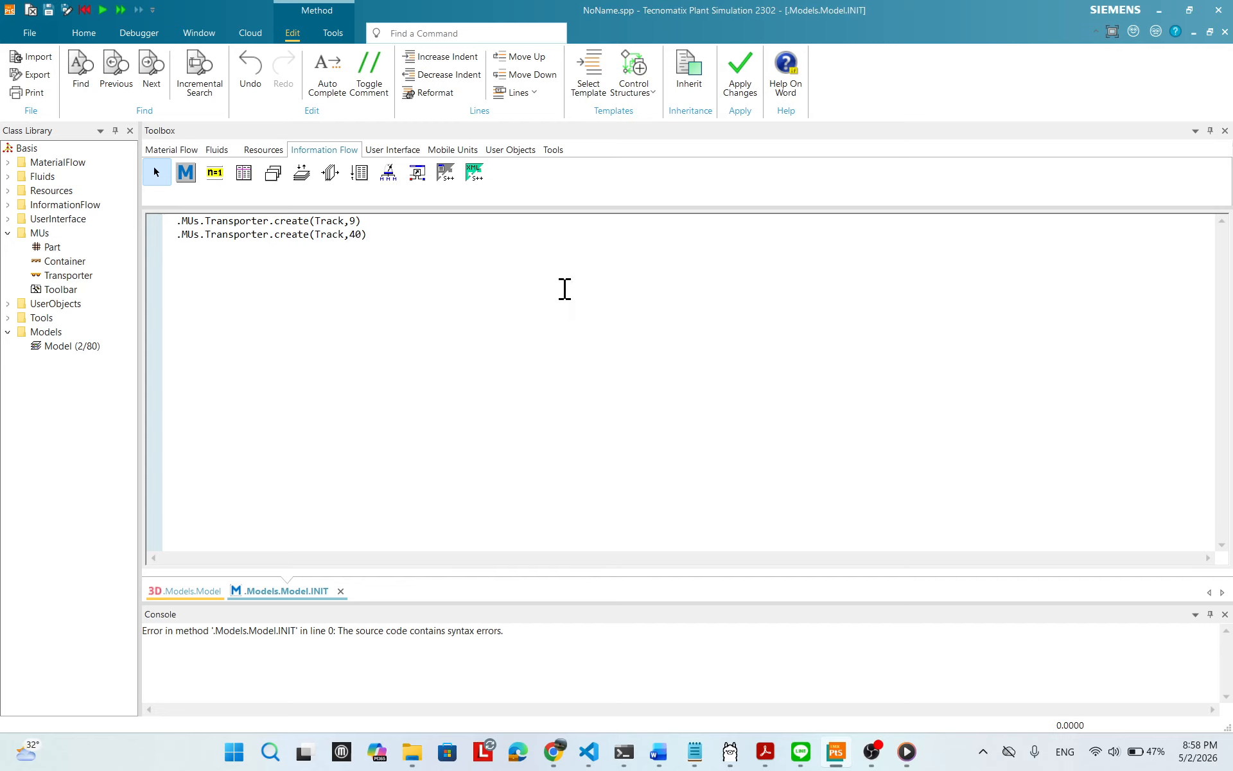
- Run the simulation in the 3D model and watch the transporters over the whole track loop
{"action": "left_click", "coordinate": [190, 591]}
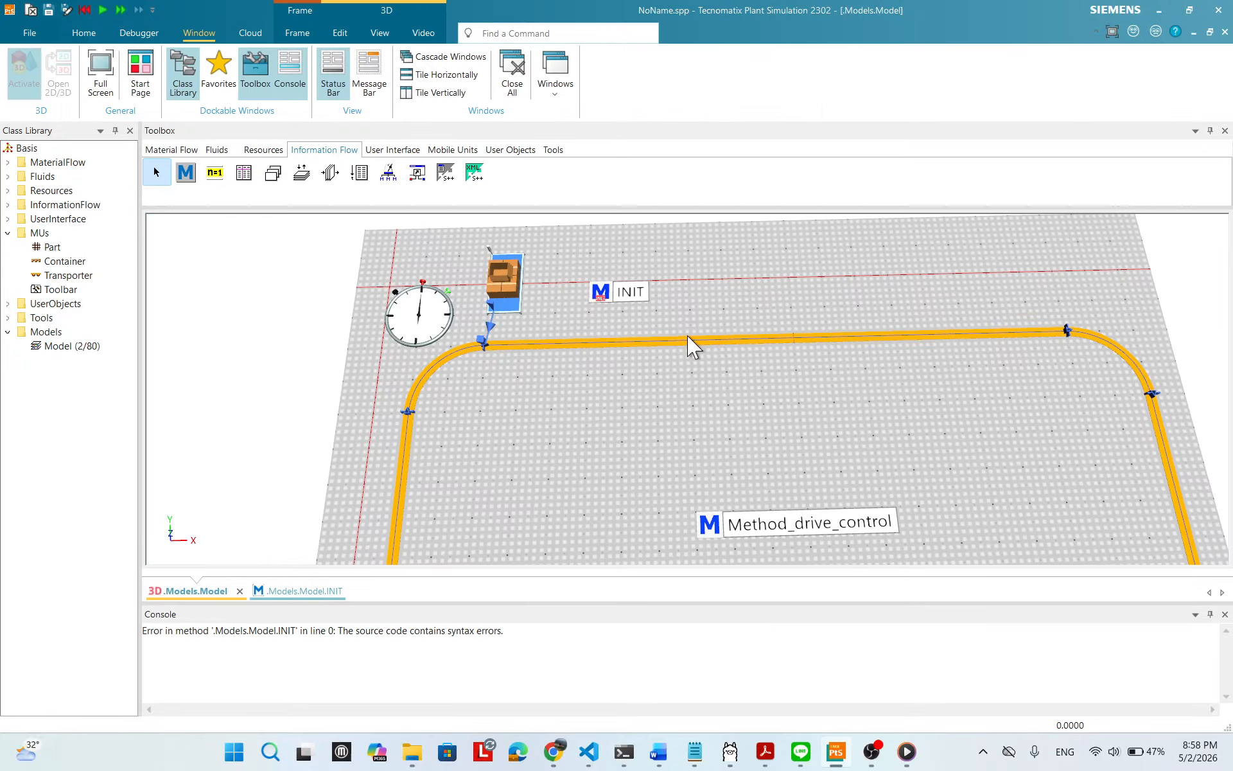
{"action": "right_click", "coordinate": [874, 268]}
{"action": "left_click", "coordinate": [904, 248]}
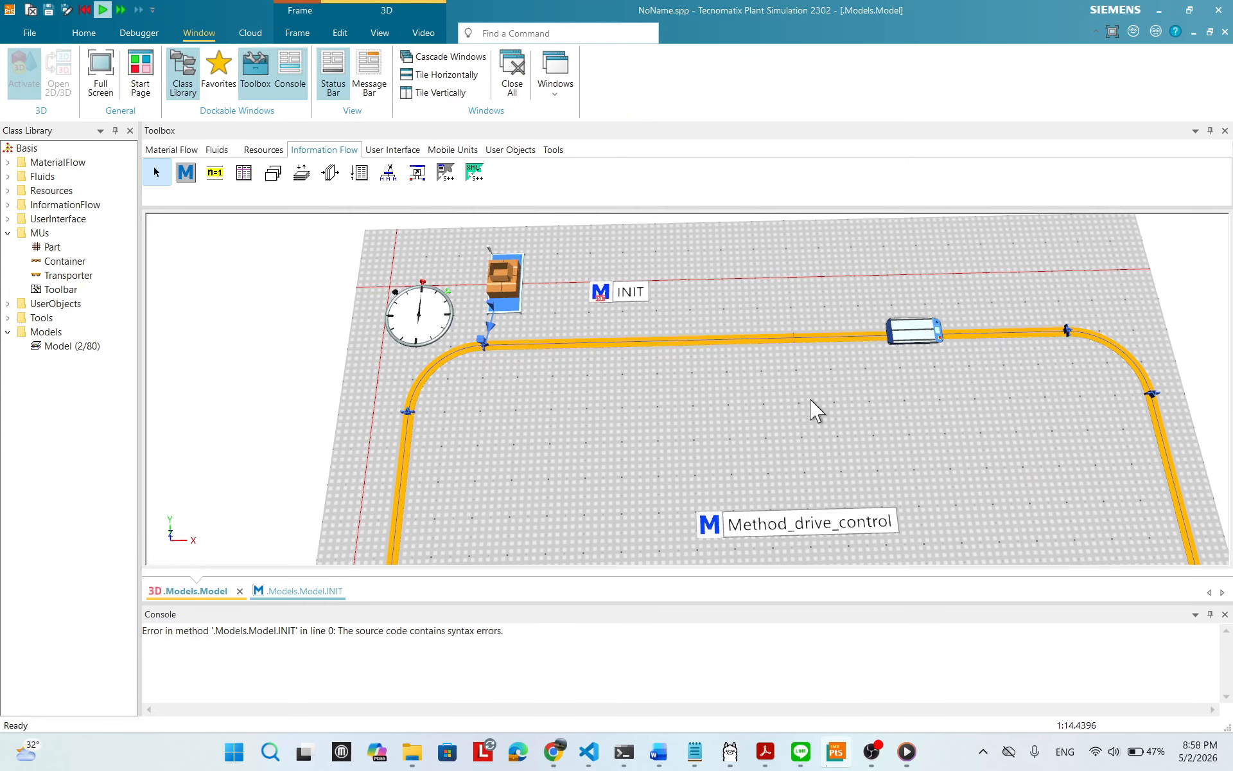
{"action": "scroll", "coordinate": [812, 408], "scroll_direction": "down", "scroll_amount": 5}
{"action": "left_click_drag", "start_coordinate": [812, 405], "coordinate": [668, 343]}
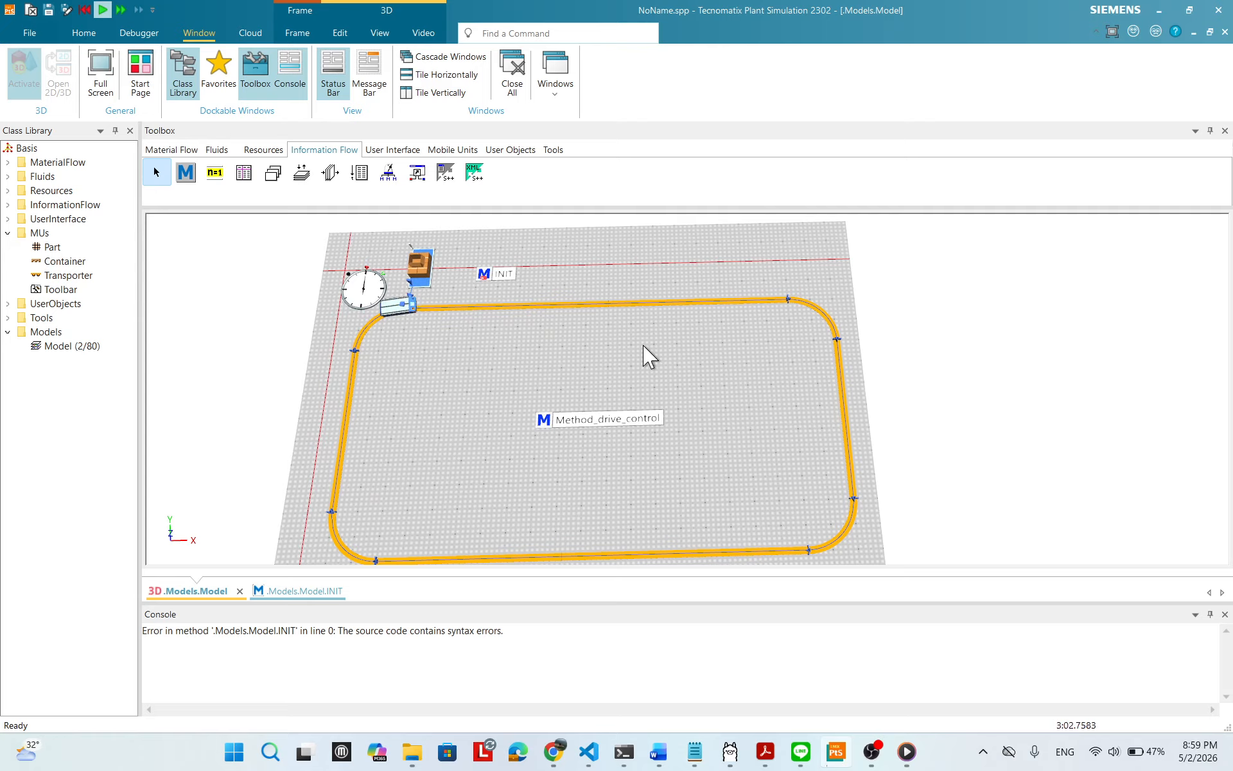
- Reset the simulation and clear the object selection in the 3D model
{"action": "right_click", "coordinate": [645, 346]}
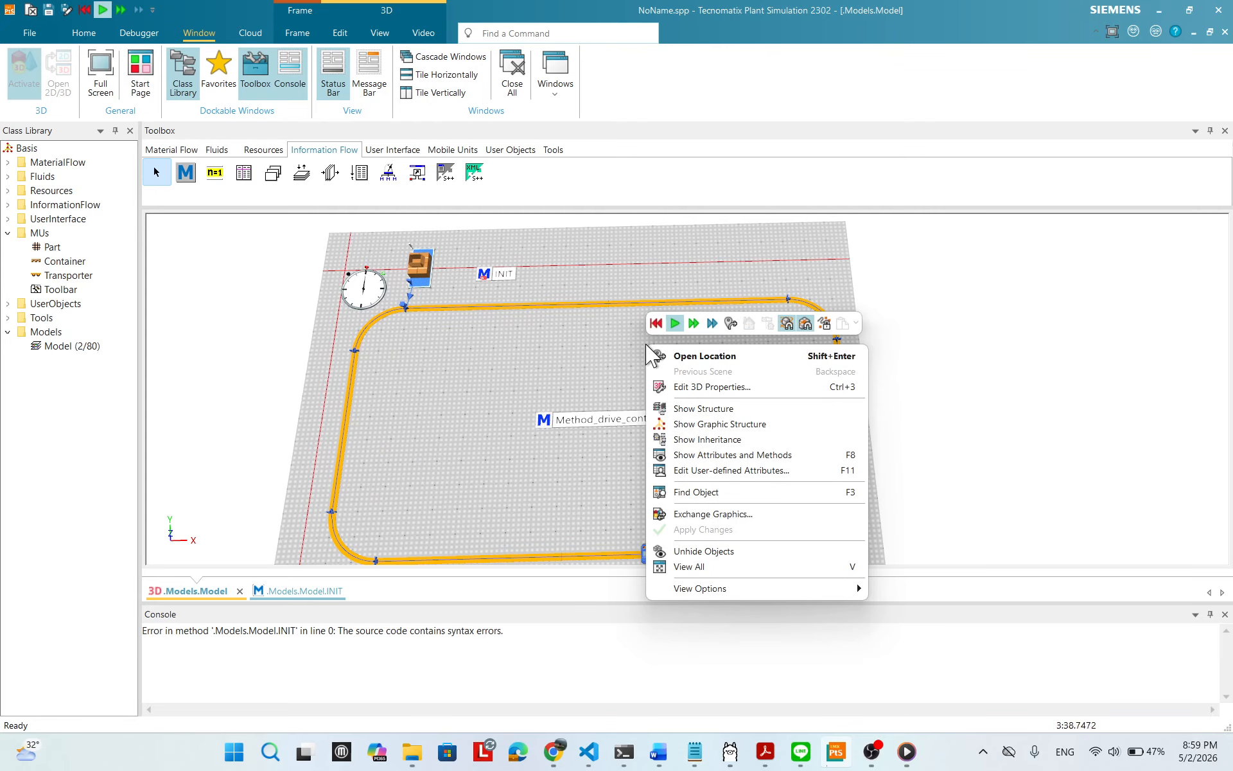
{"action": "left_click", "coordinate": [656, 323]}
{"action": "left_click", "coordinate": [656, 323]}
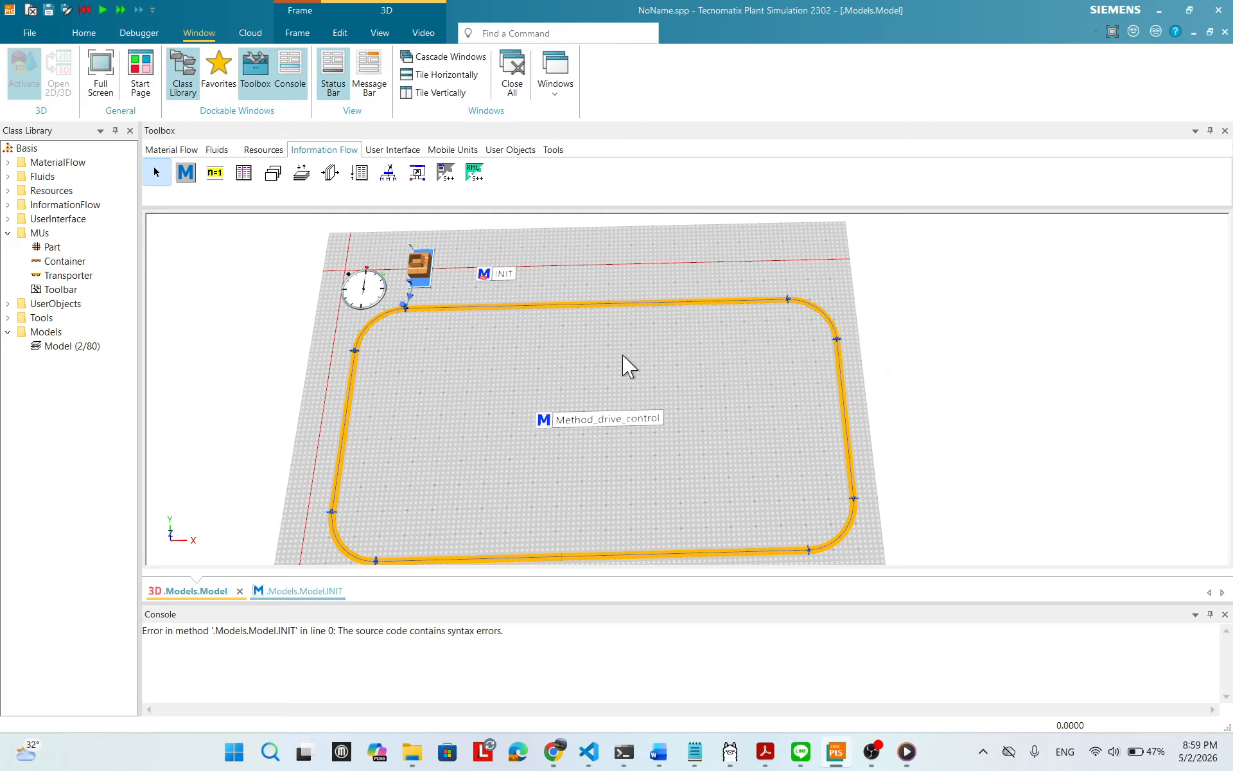
{"action": "key", "text": "ctrl+a"}
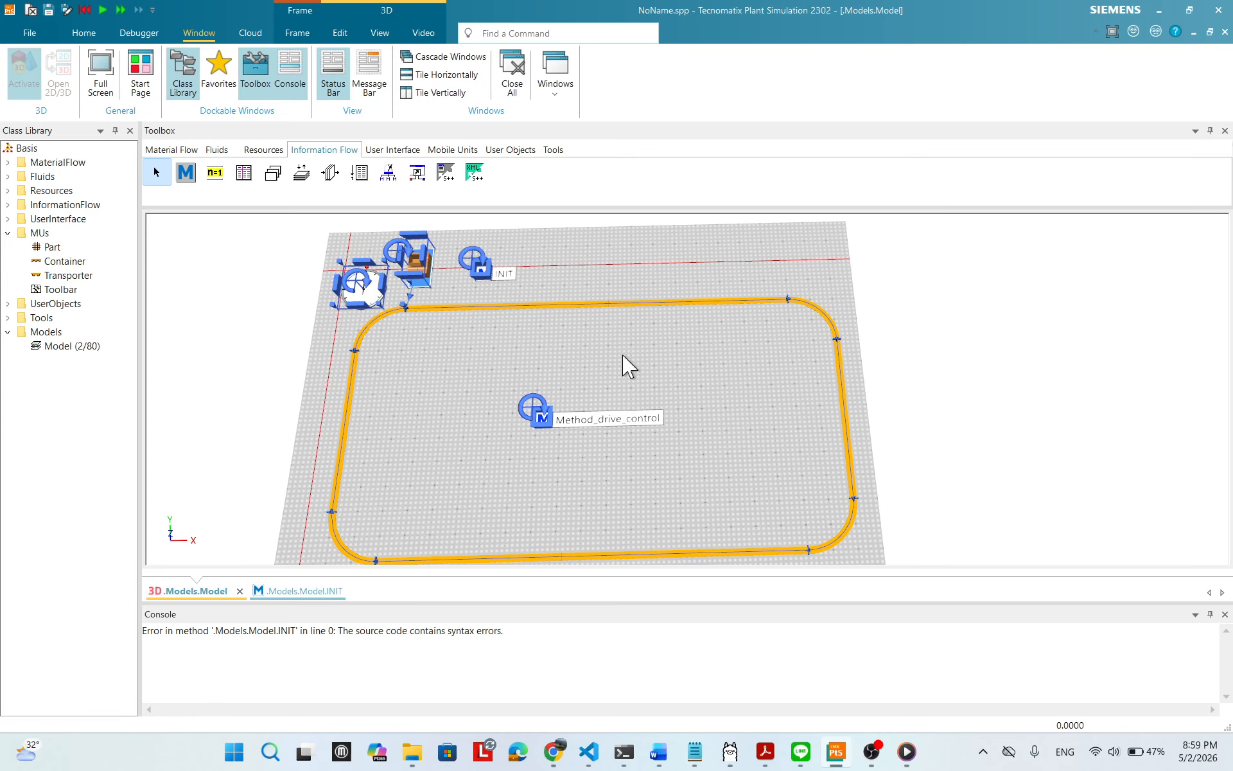
{"action": "left_click", "coordinate": [624, 356]}
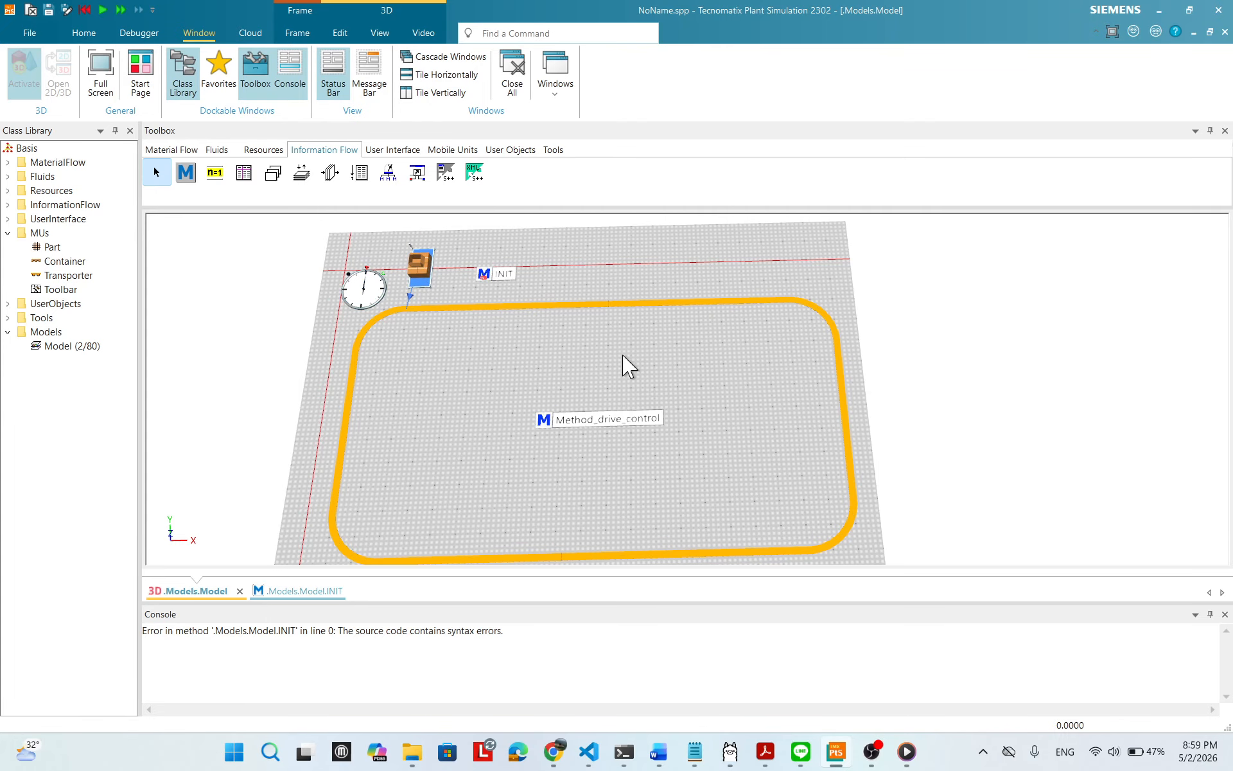
- Run the simulation again and observe the transporters' spacing and movement around the track loop
{"action": "scroll", "coordinate": [538, 376], "scroll_direction": "up", "scroll_amount": 1}
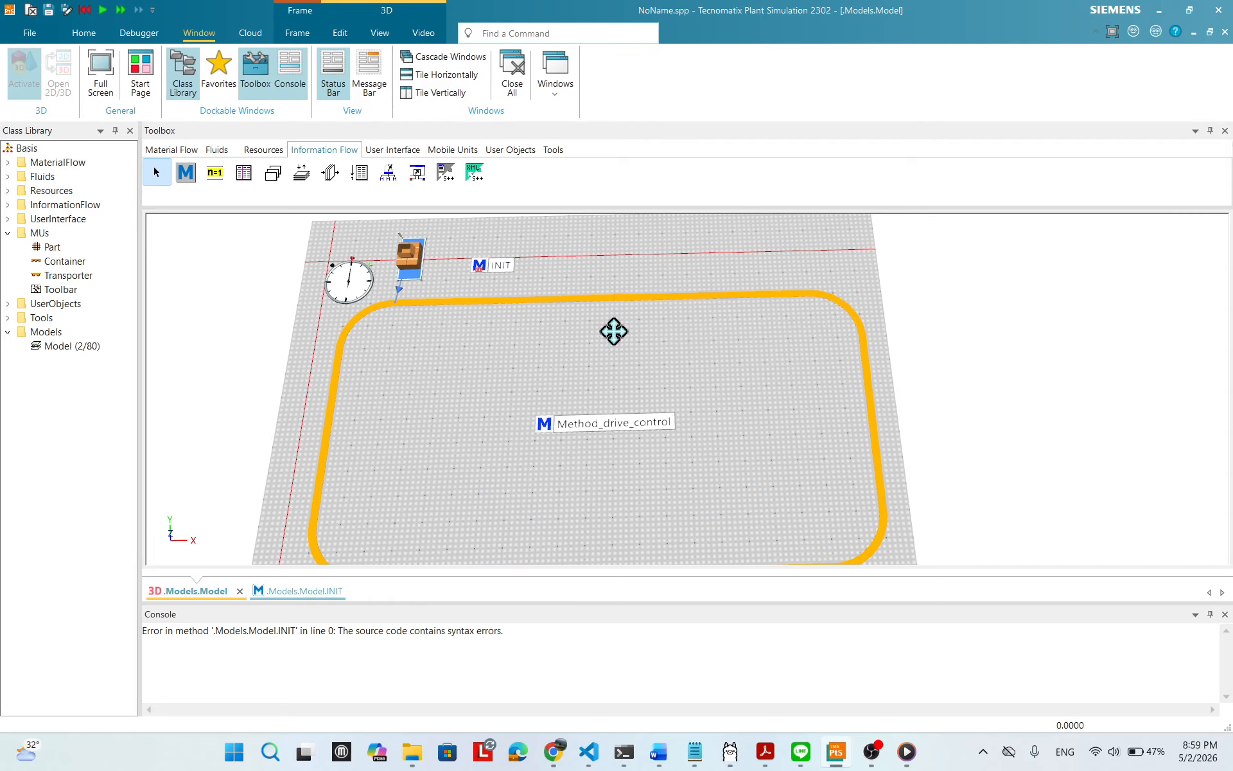
{"action": "right_click", "coordinate": [613, 331]}
{"action": "left_click", "coordinate": [642, 311]}
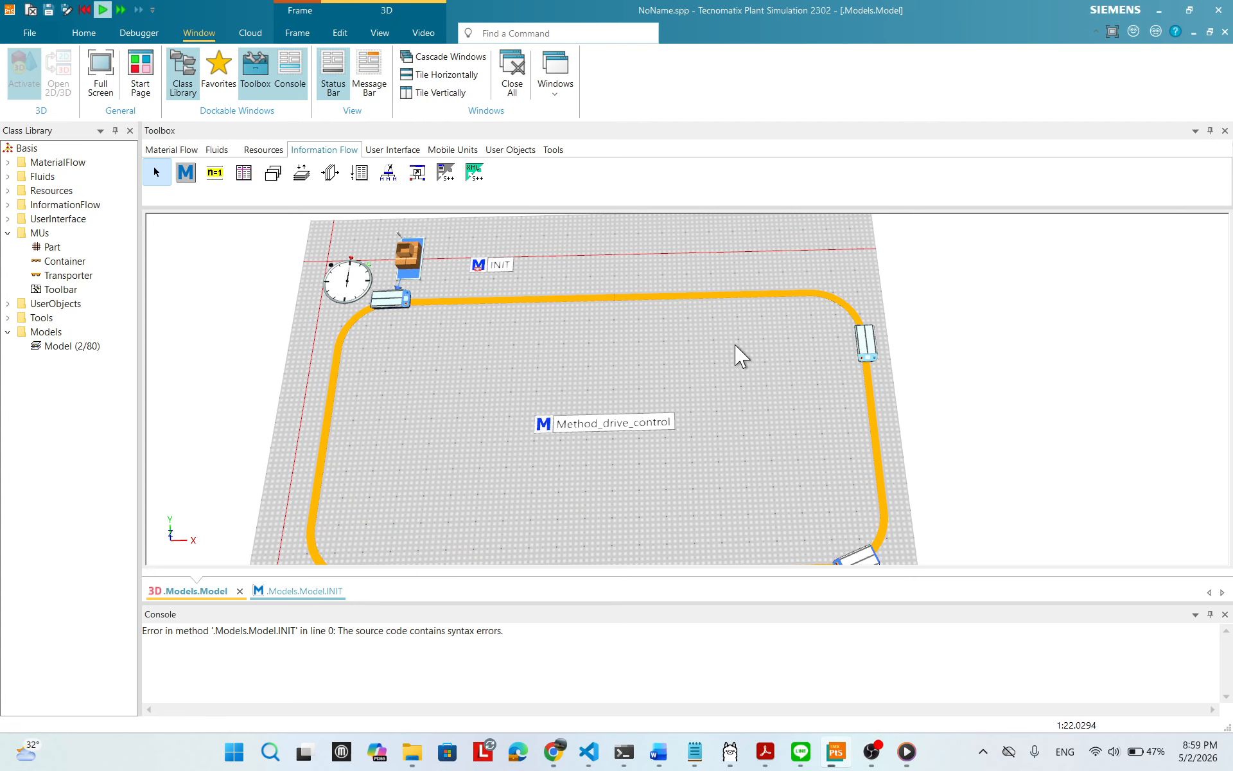
{"action": "scroll", "coordinate": [752, 369], "scroll_direction": "down", "scroll_amount": 1}
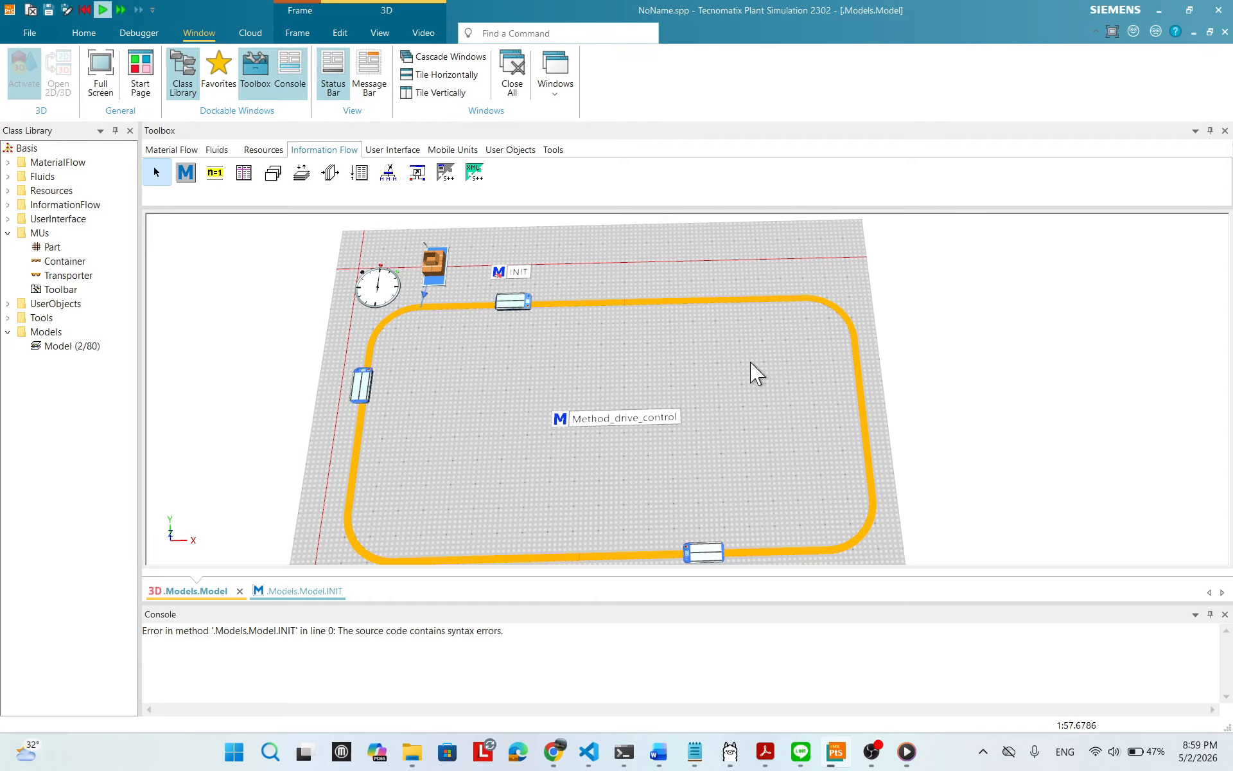
- Reset the simulation and run it again with the EventController's real-time factor set to 0.1
{"action": "right_click", "coordinate": [661, 347]}
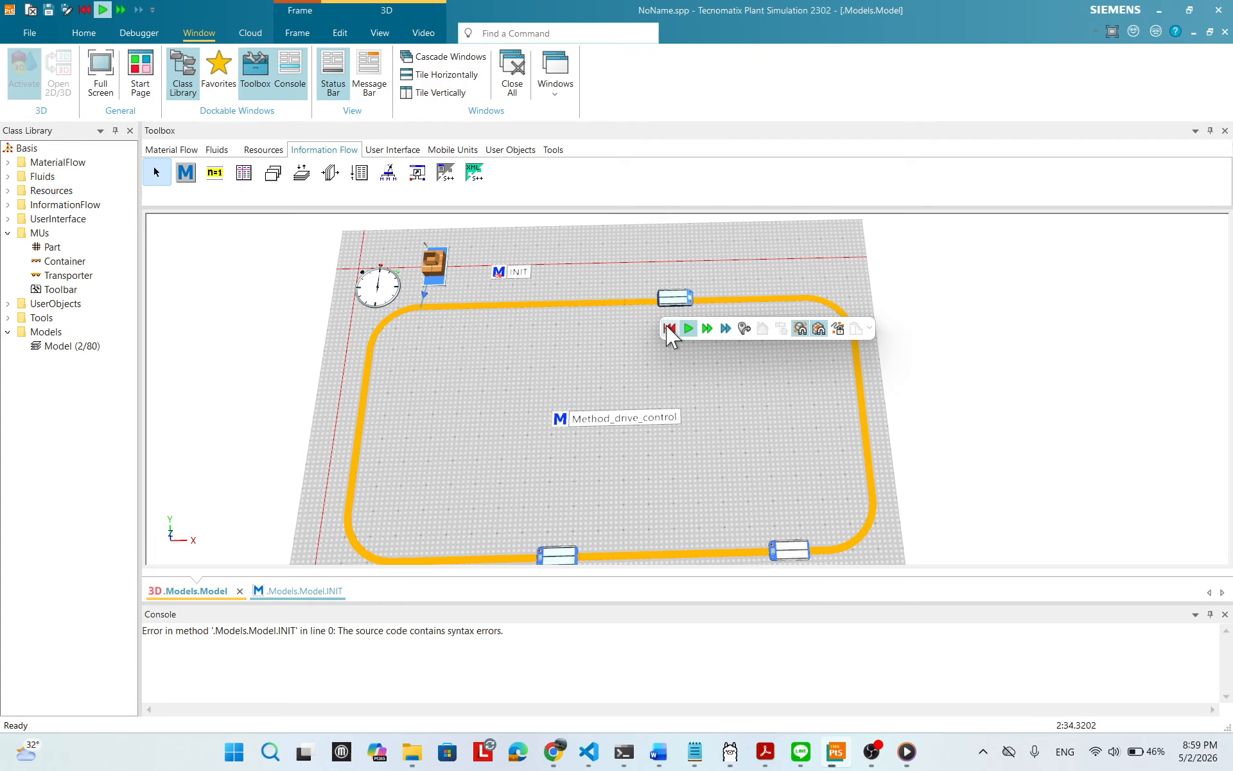
{"action": "left_click", "coordinate": [669, 328]}
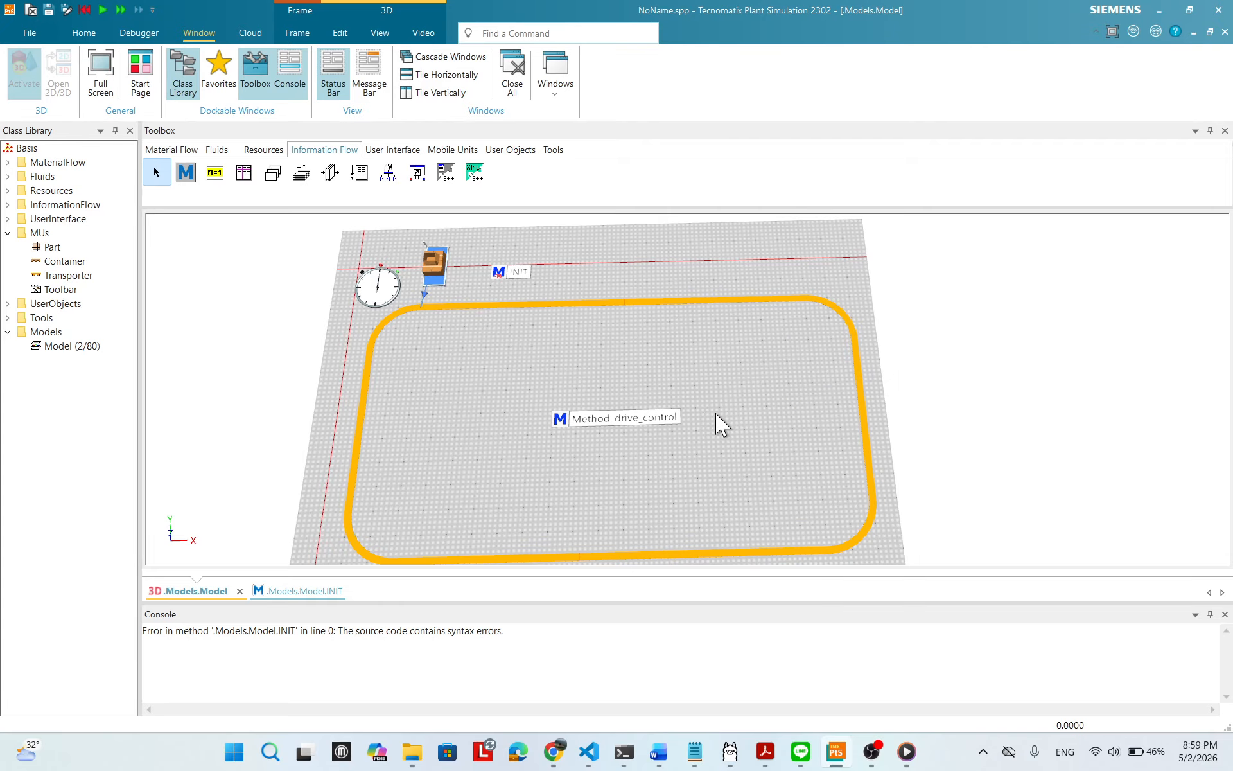
{"action": "double_click", "coordinate": [393, 298]}
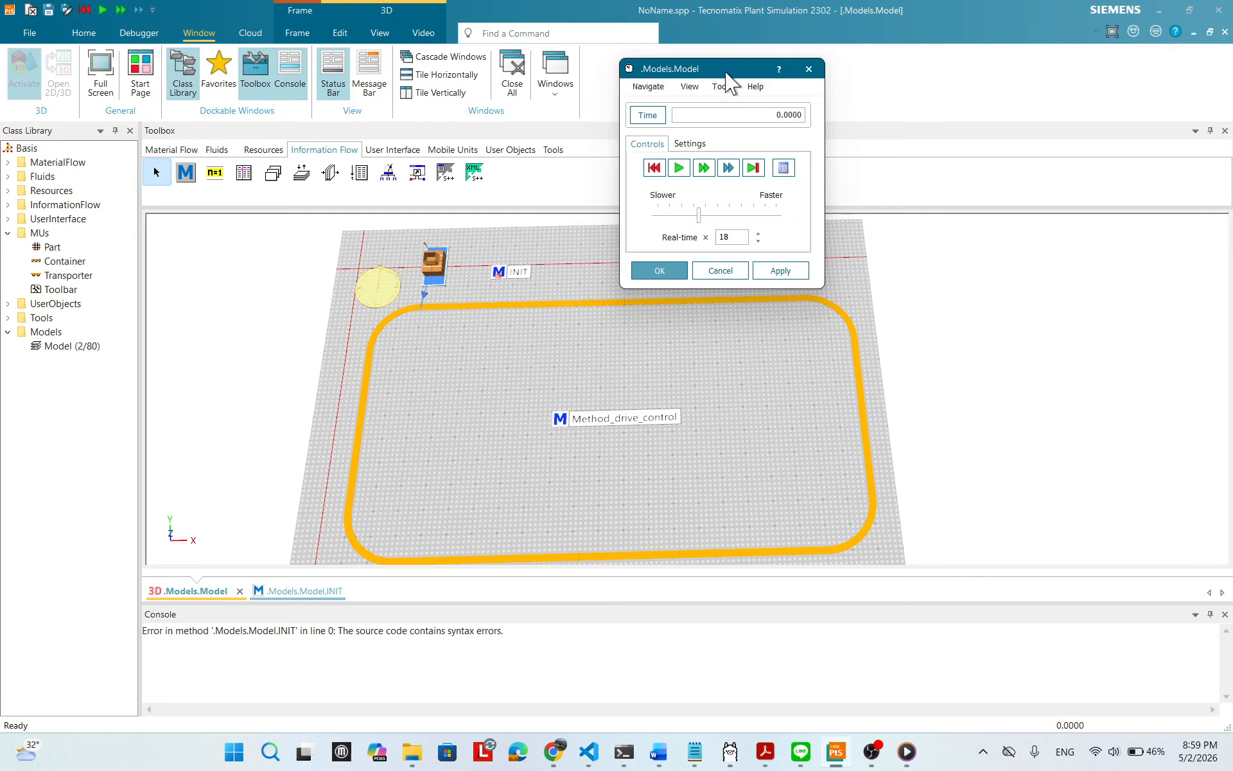
{"action": "left_click_drag", "start_coordinate": [734, 75], "coordinate": [867, 297]}
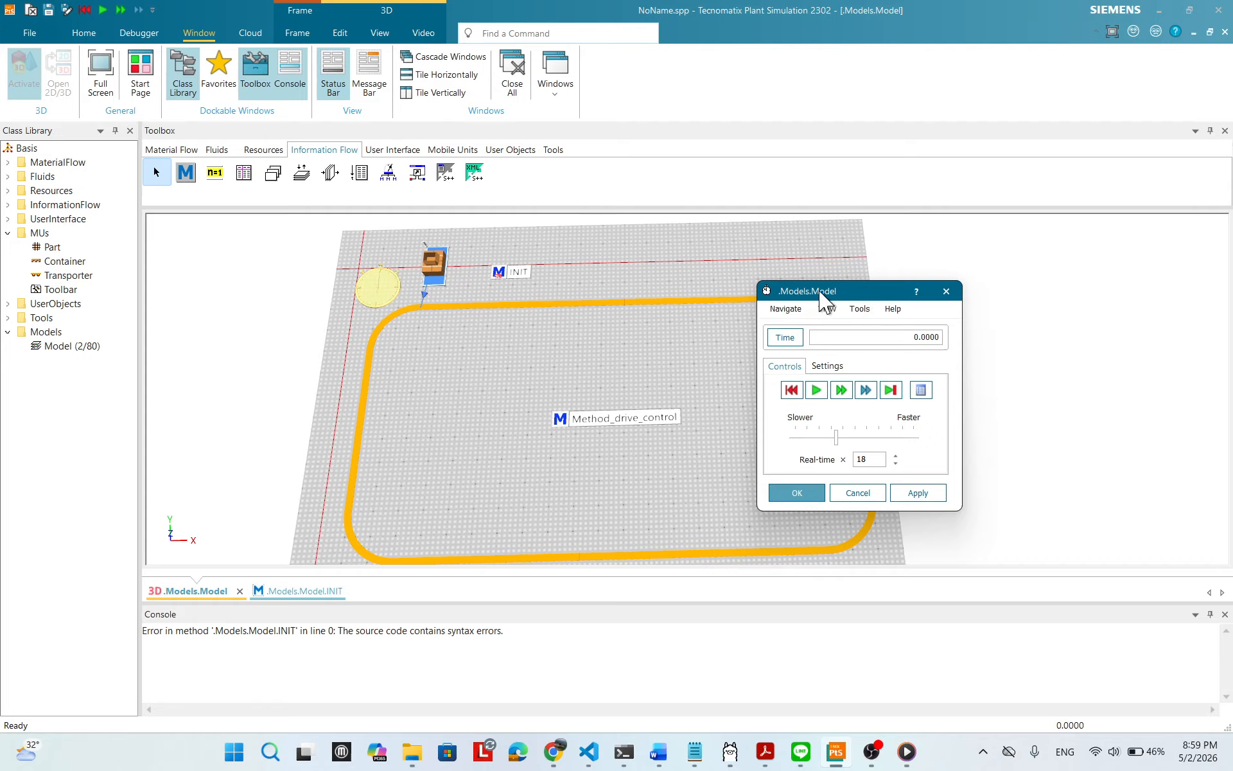
{"action": "left_click_drag", "start_coordinate": [821, 293], "coordinate": [887, 343]}
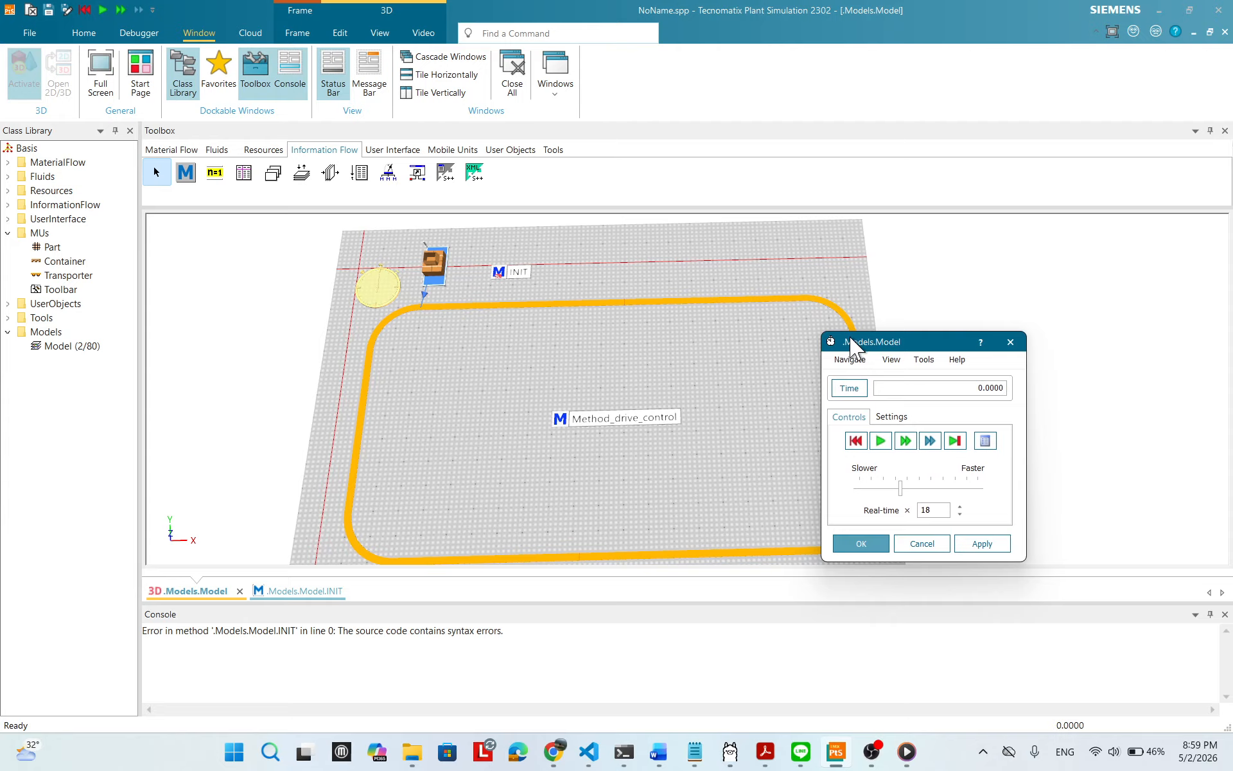
{"action": "left_click_drag", "start_coordinate": [851, 344], "coordinate": [643, 303]}
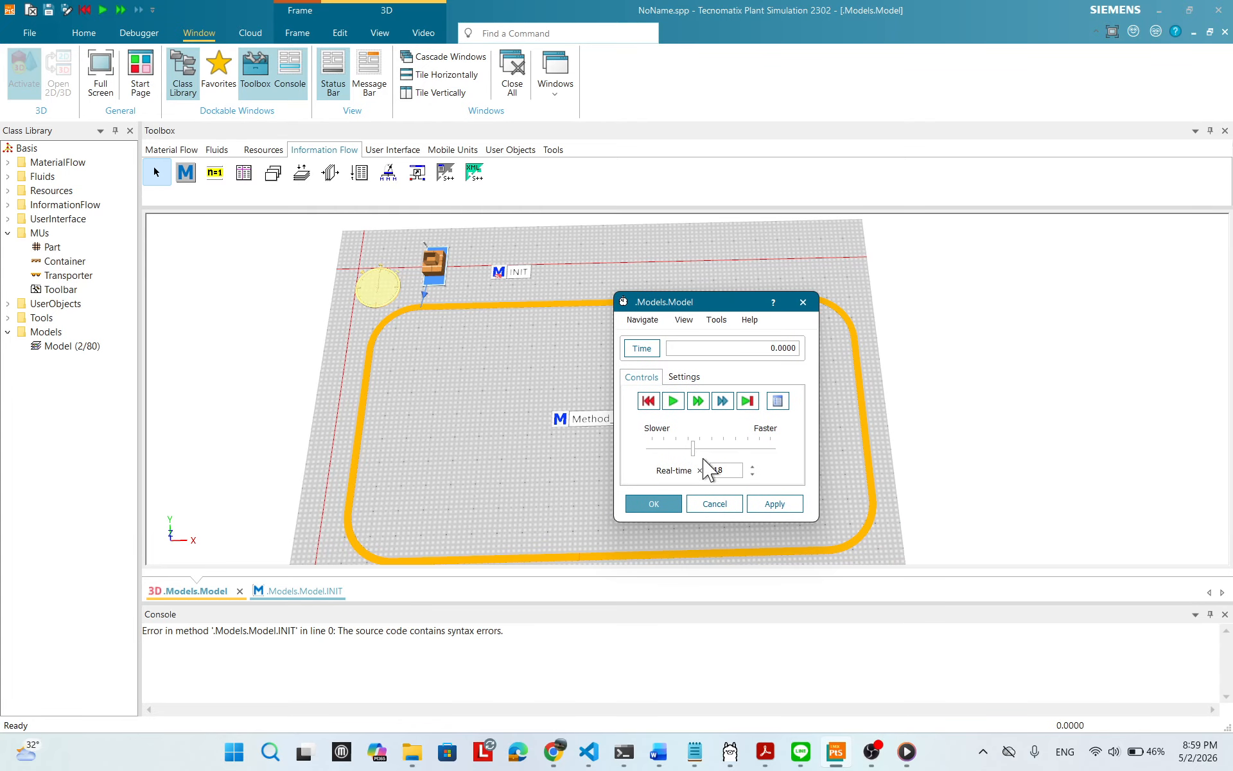
{"action": "left_click_drag", "start_coordinate": [693, 451], "coordinate": [652, 457]}
{"action": "left_click_drag", "start_coordinate": [696, 302], "coordinate": [759, 387]}
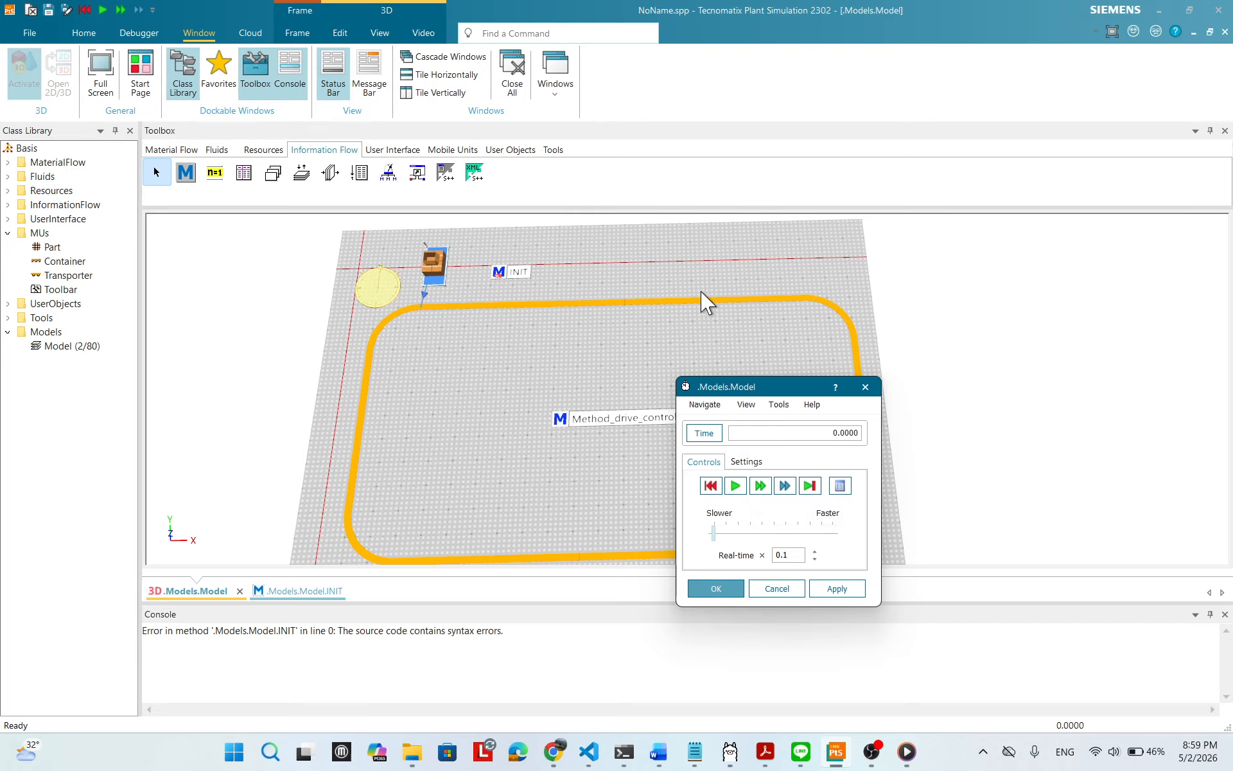
{"action": "left_click", "coordinate": [735, 486]}
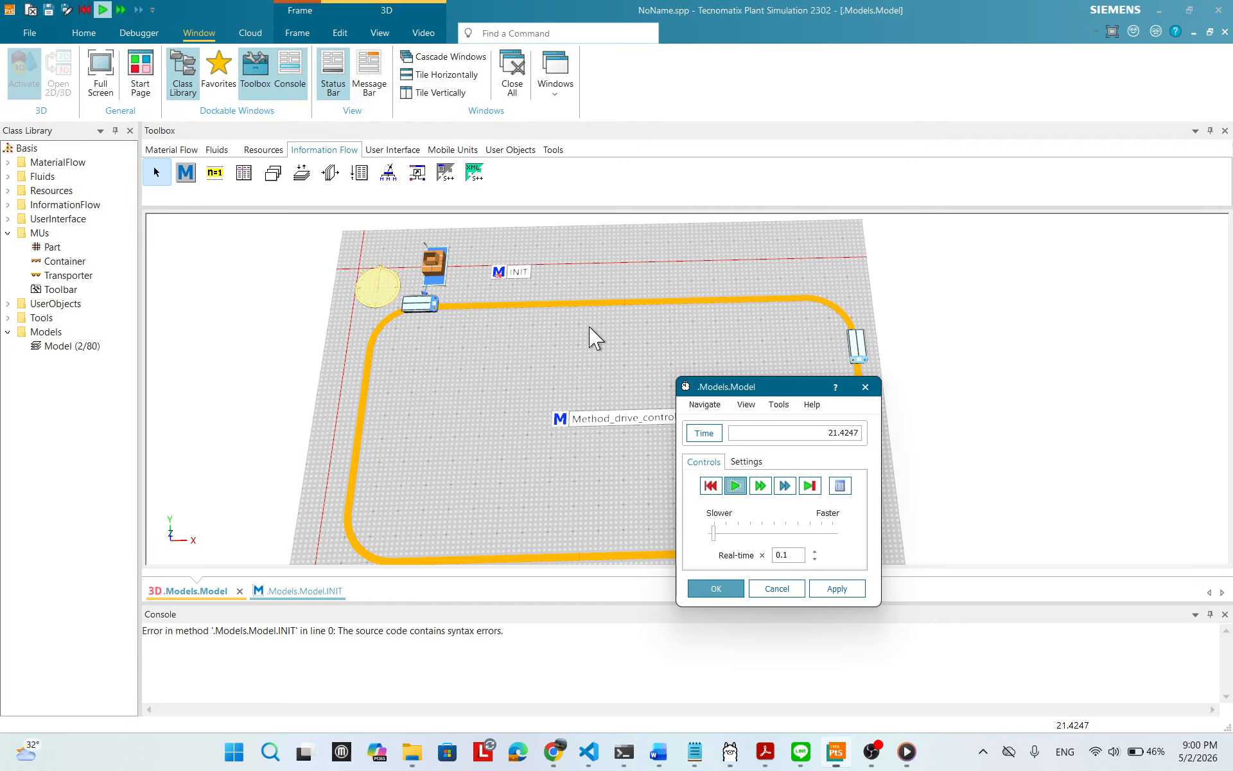
- Set the EventController's real-time factor to 3, reset the simulation and accept the settings
{"action": "left_click_drag", "start_coordinate": [713, 533], "coordinate": [734, 532]}
{"action": "left_click", "coordinate": [711, 485]}
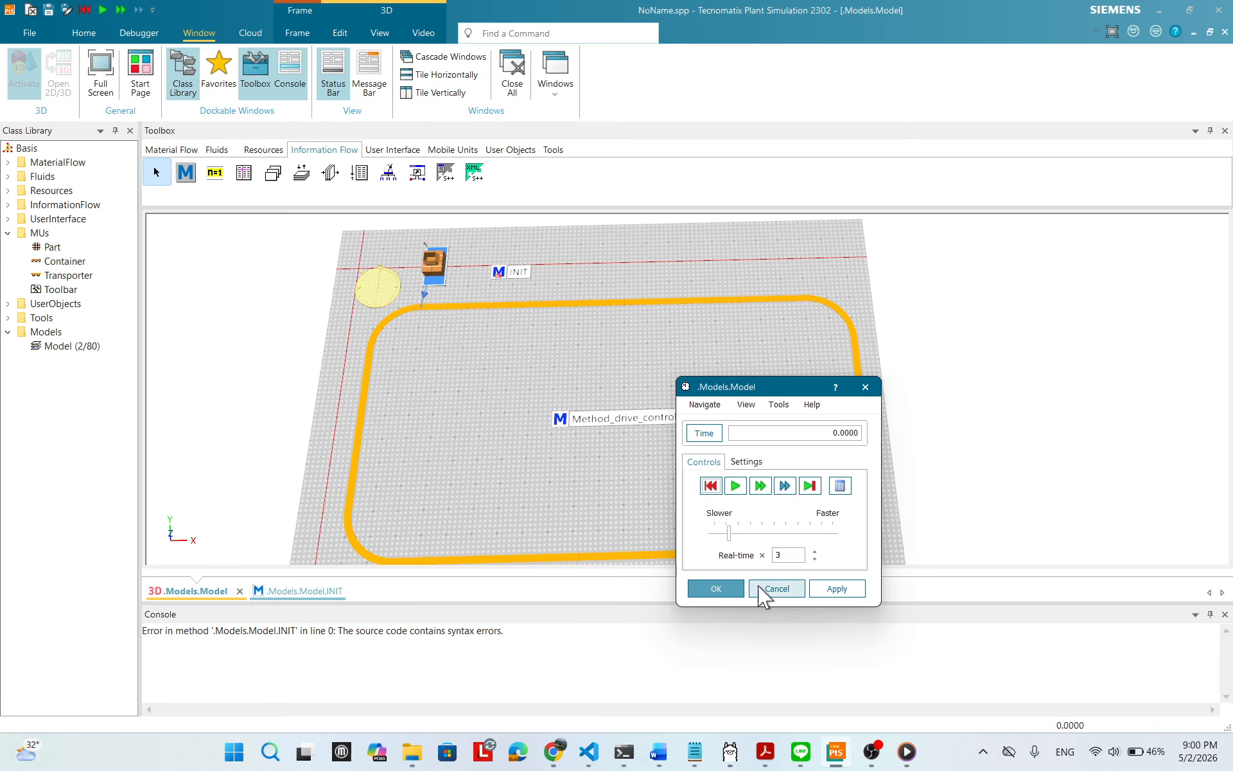
{"action": "left_click", "coordinate": [717, 588]}
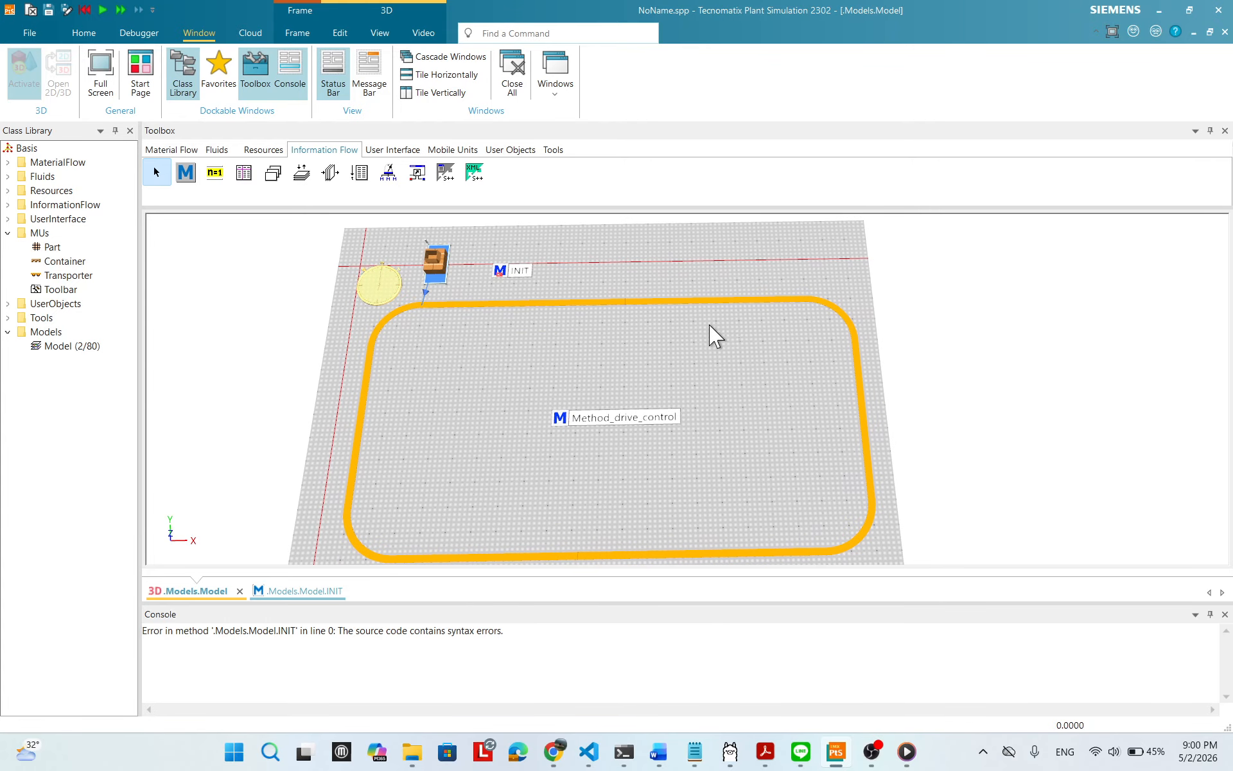
- Assign Method_drive_control as the control of the 9 m sensor on the track's straight near INIT
{"action": "left_click", "coordinate": [618, 420]}
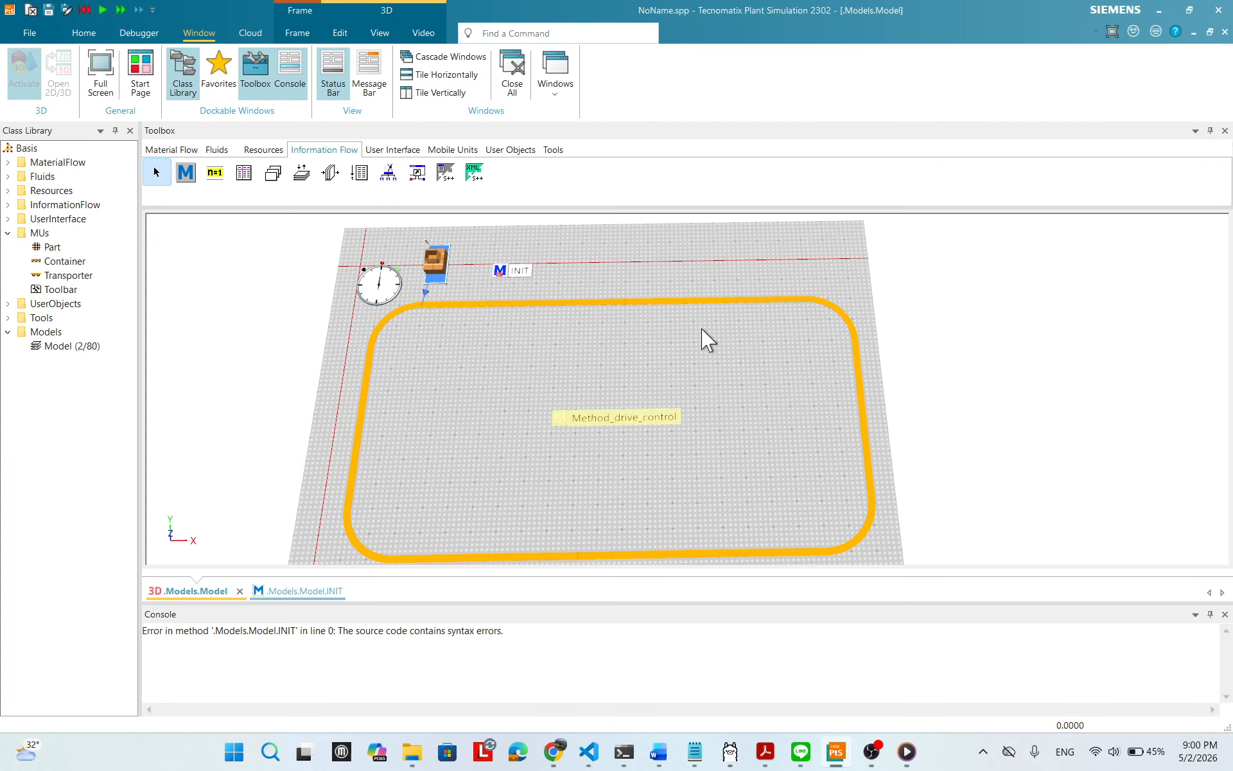
{"action": "scroll", "coordinate": [745, 359], "scroll_direction": "up", "scroll_amount": 3}
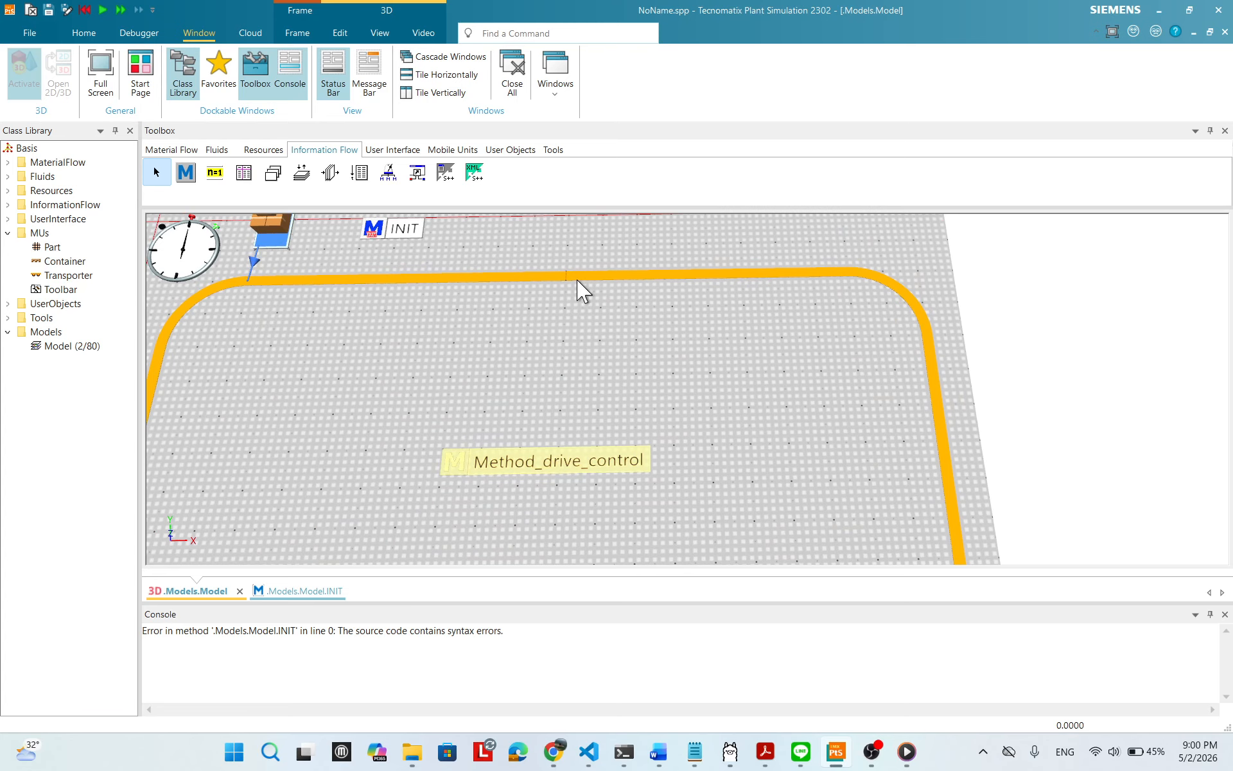
{"action": "left_click", "coordinate": [566, 278]}
{"action": "left_click", "coordinate": [577, 307]}
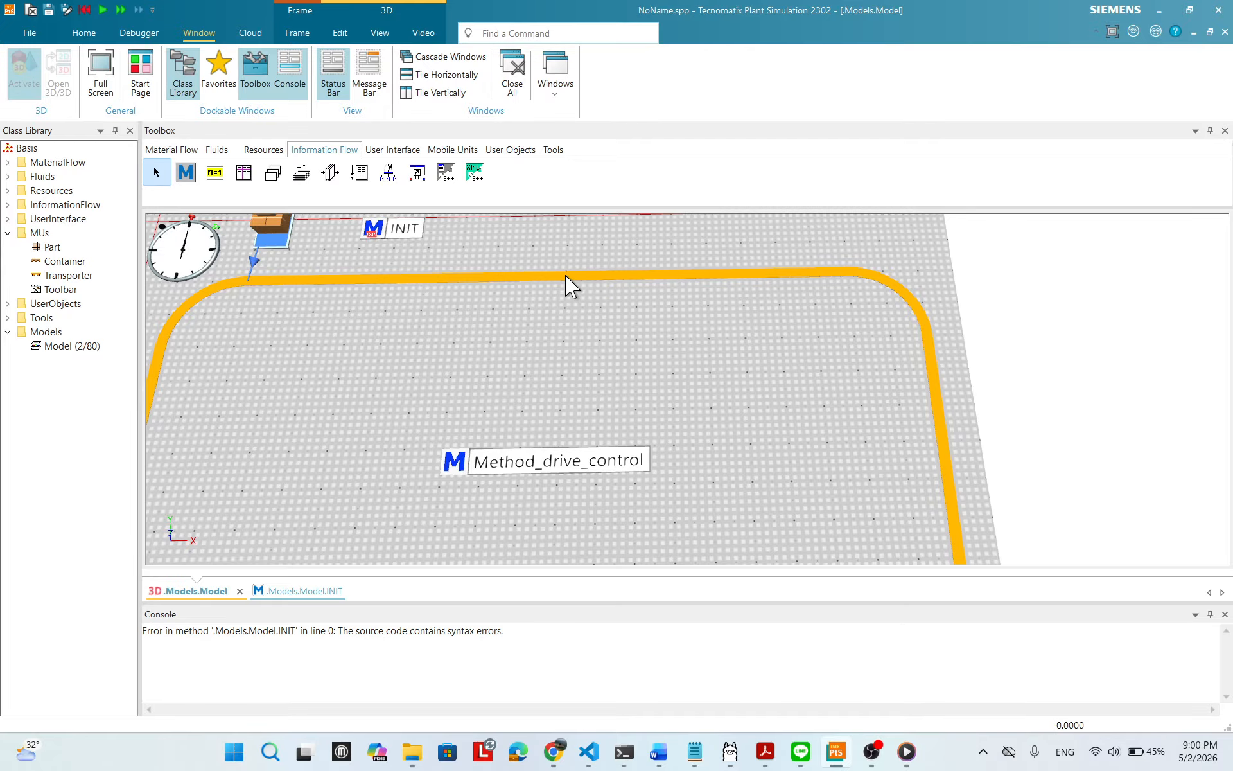
{"action": "scroll", "coordinate": [609, 298], "scroll_direction": "up", "scroll_amount": 3}
{"action": "scroll", "coordinate": [606, 292], "scroll_direction": "up", "scroll_amount": 1}
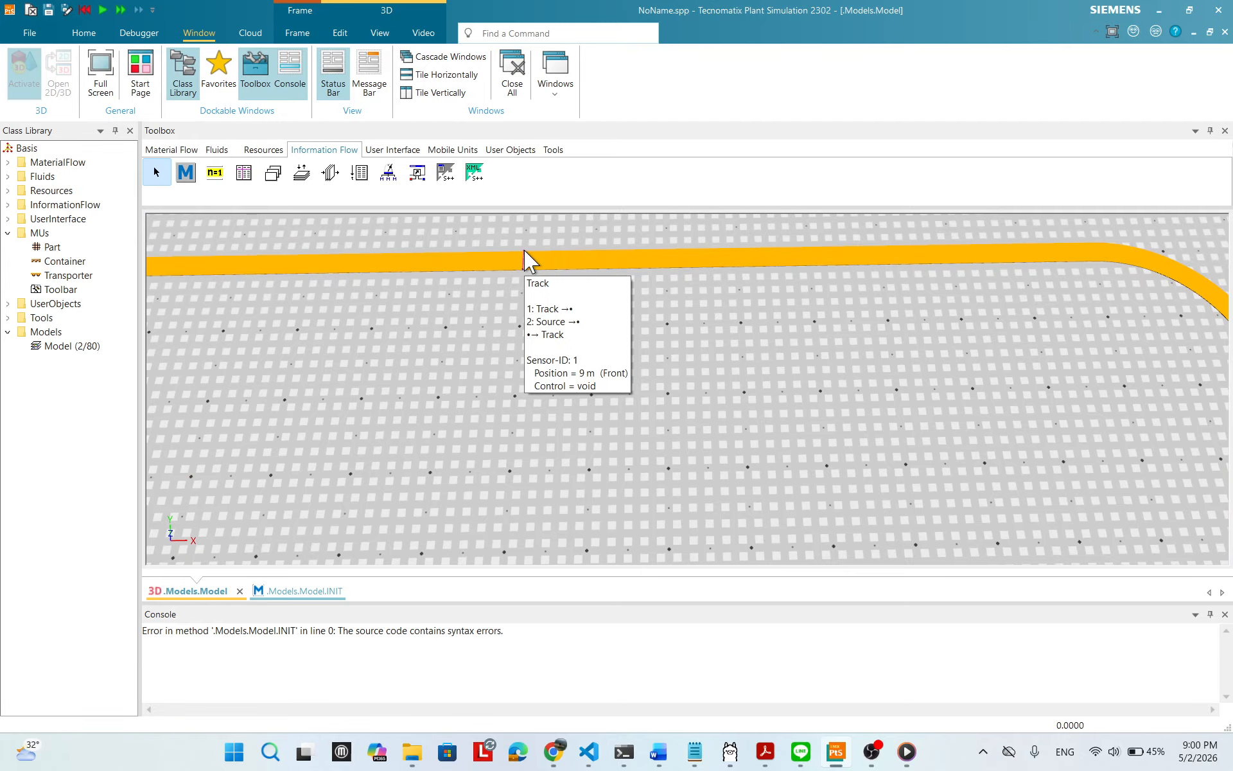
{"action": "double_click", "coordinate": [524, 251]}
{"action": "left_click_drag", "start_coordinate": [583, 256], "coordinate": [745, 202]}
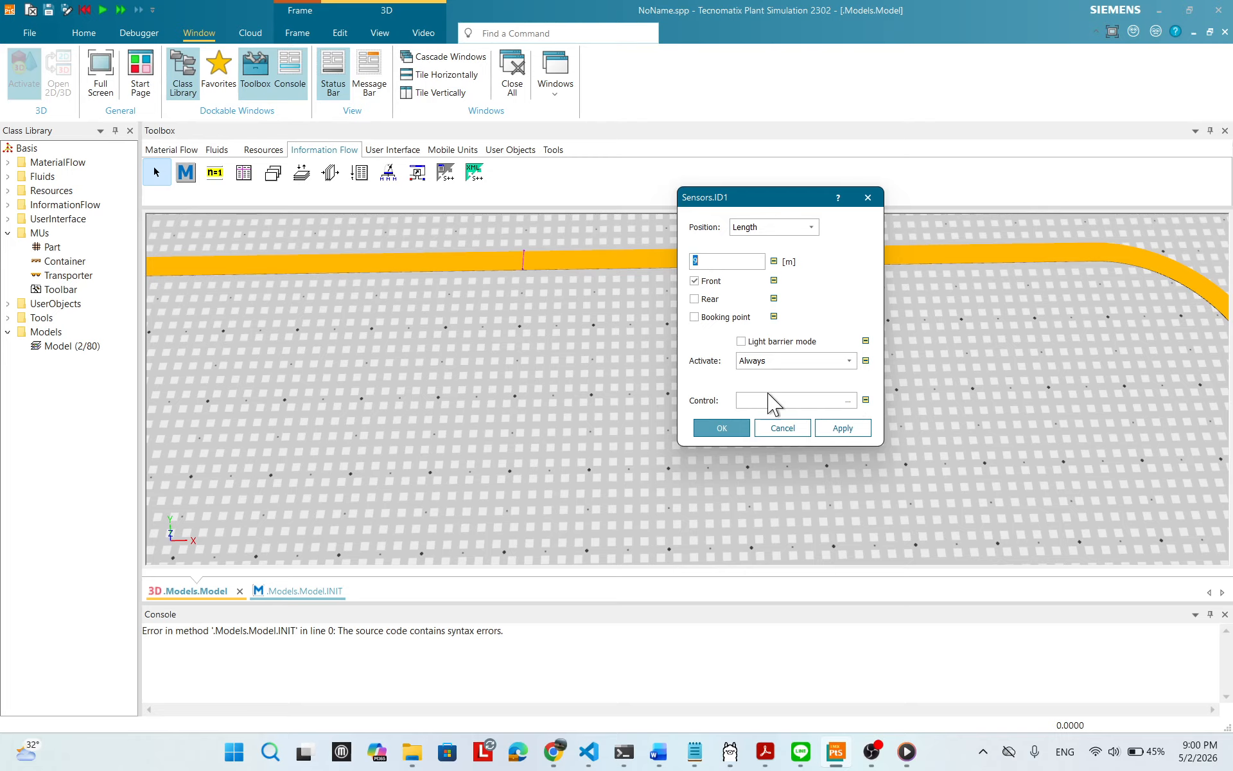
{"action": "left_click", "coordinate": [849, 401]}
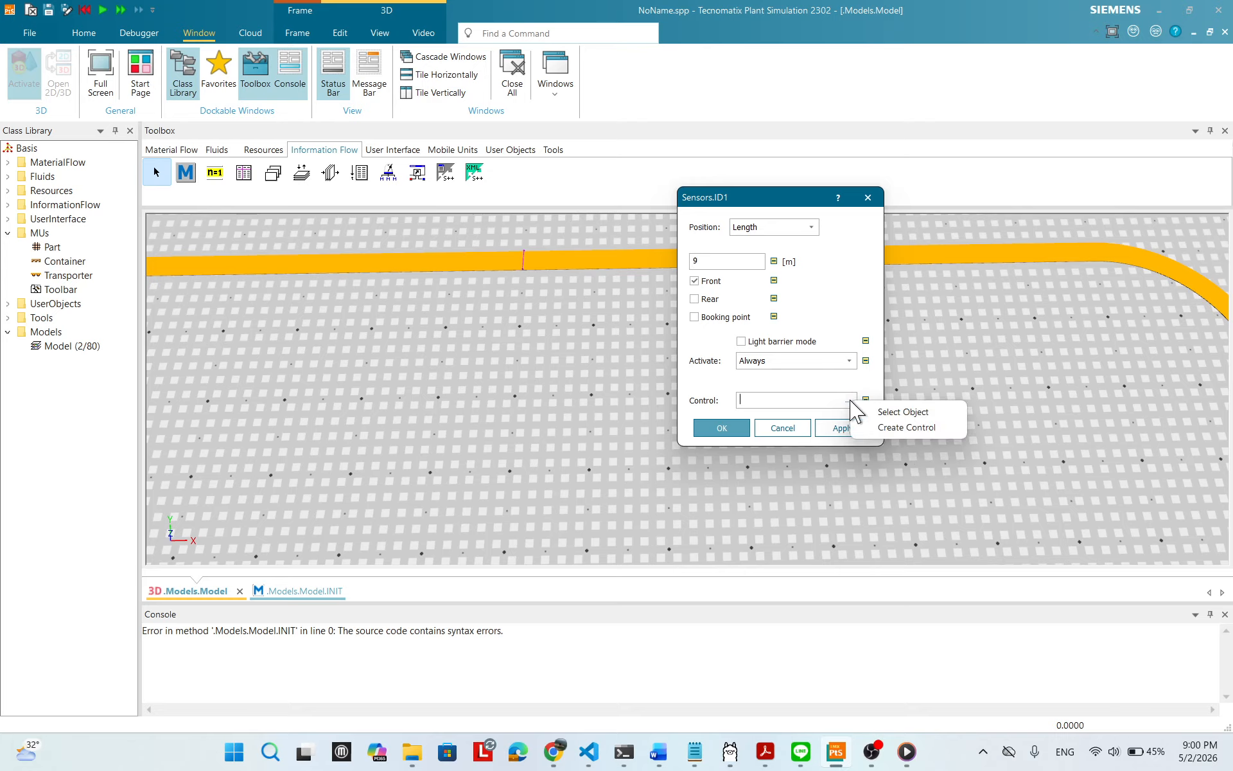
{"action": "left_click", "coordinate": [906, 414]}
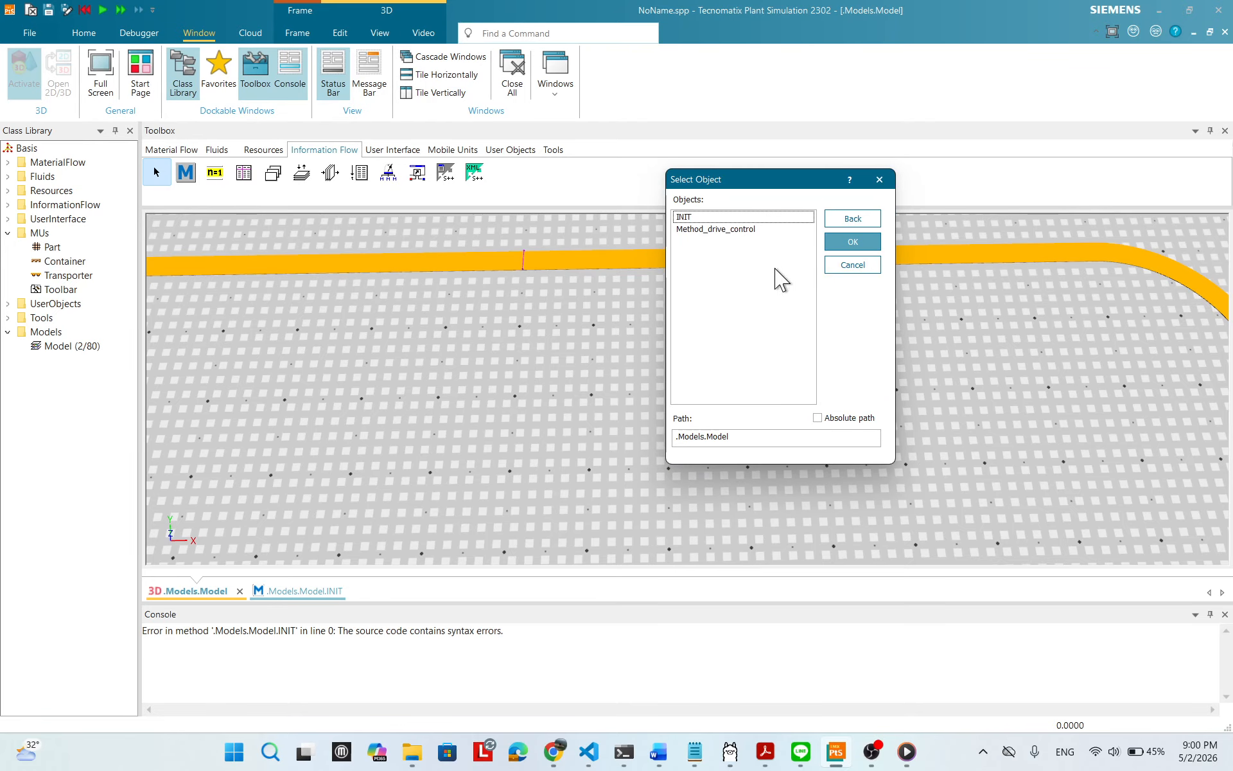
{"action": "left_click", "coordinate": [729, 229]}
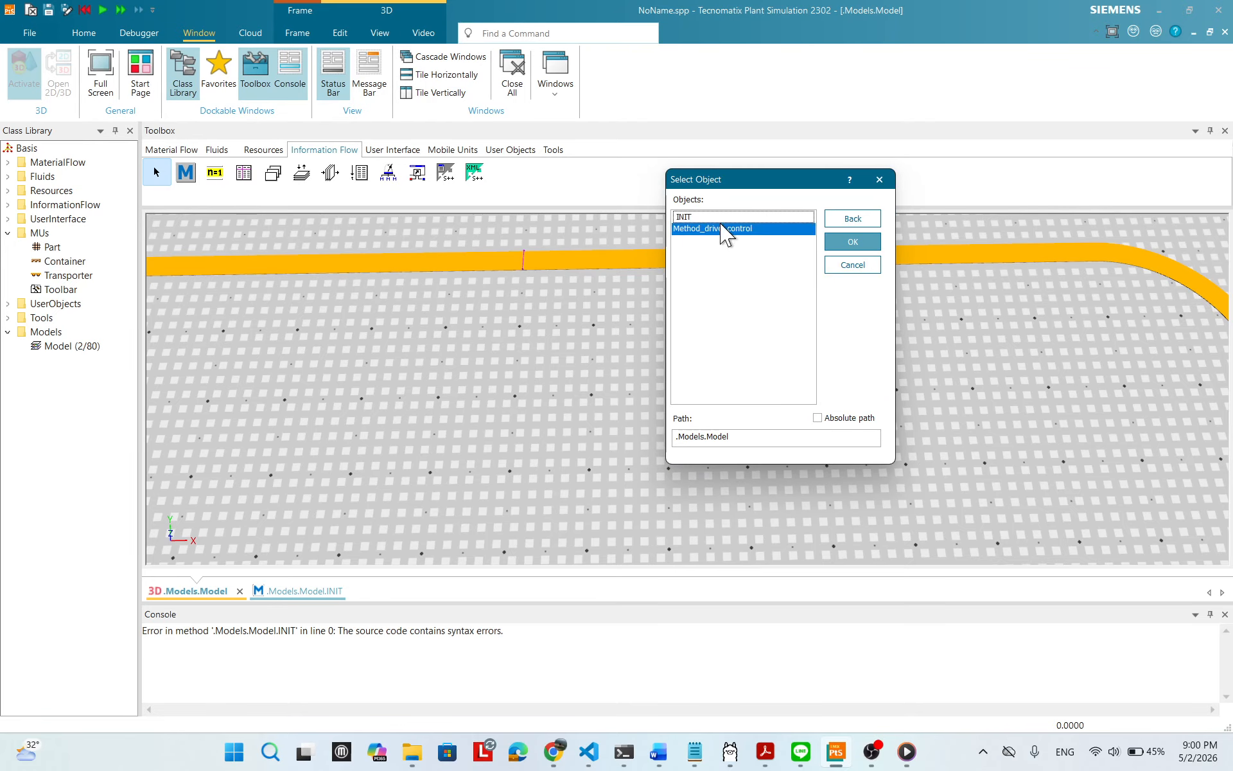
{"action": "left_click", "coordinate": [859, 243]}
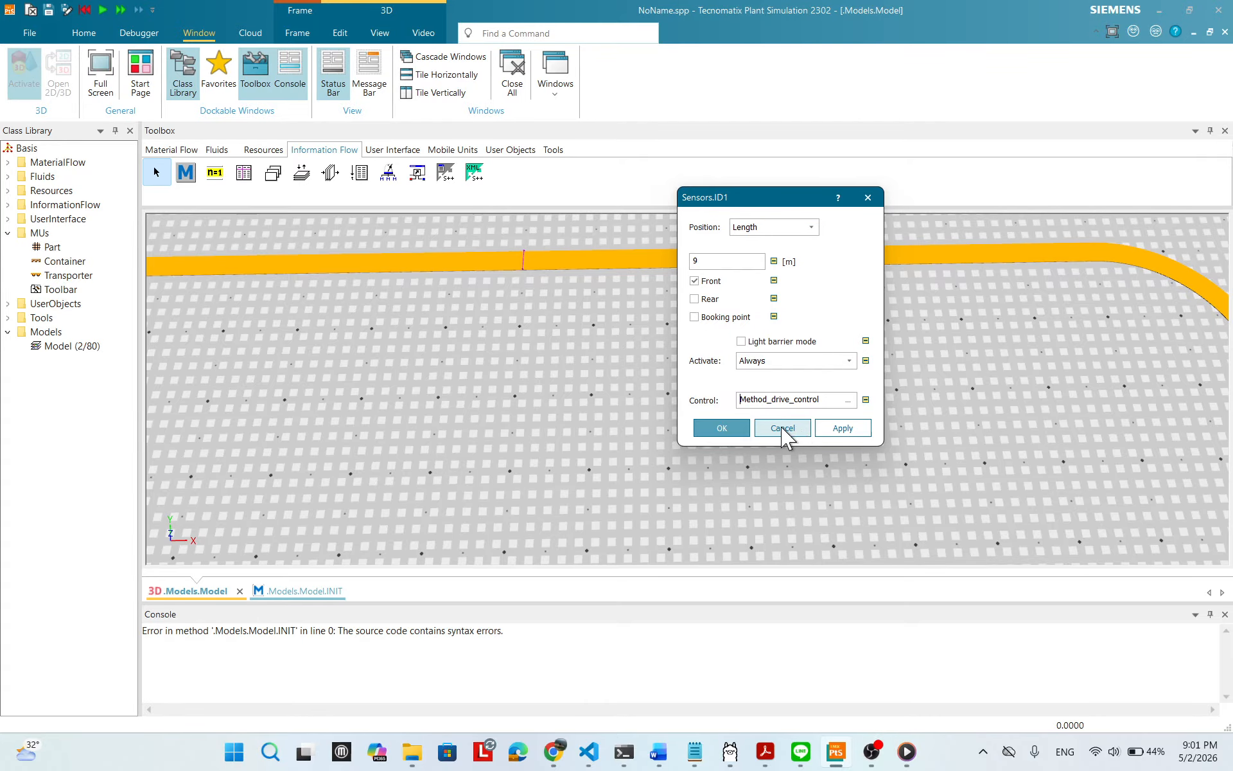
{"action": "left_click", "coordinate": [722, 428]}
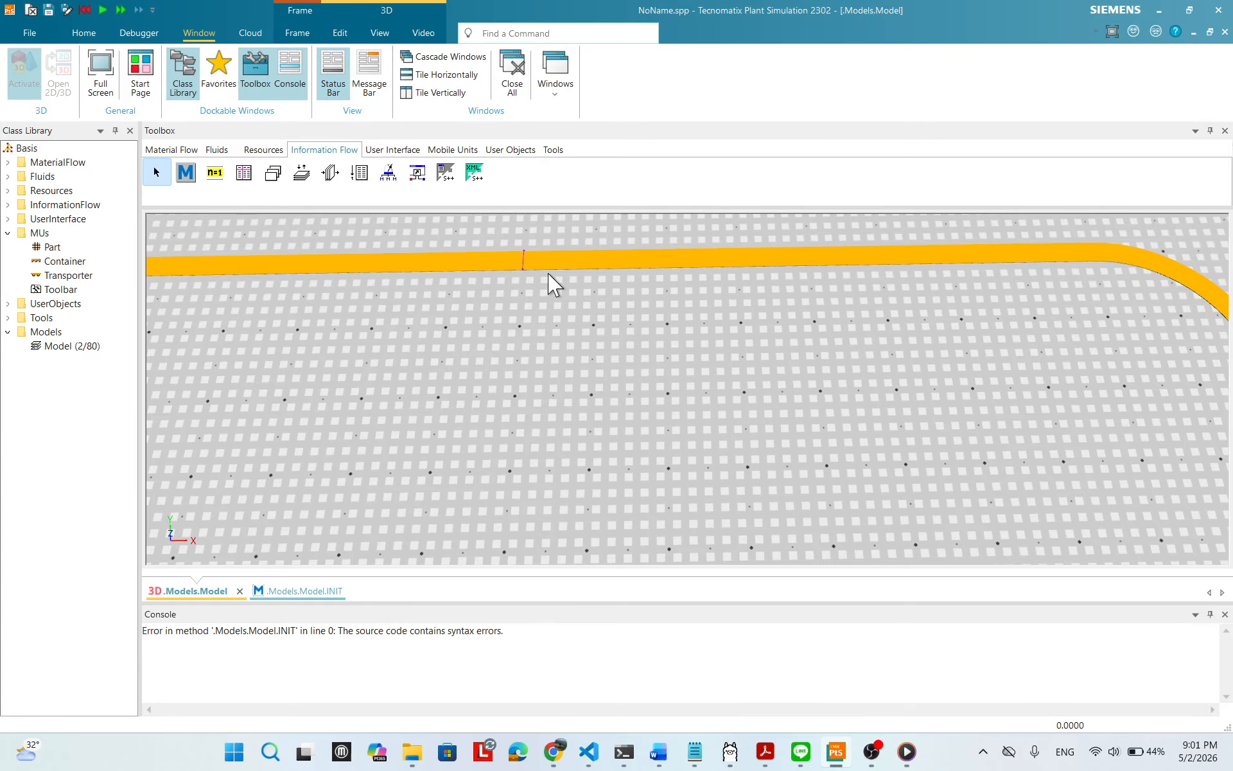
- Assign Method_drive_control as the control of sensor ID2 on the opposite straight of the track loop
{"action": "scroll", "coordinate": [791, 309], "scroll_direction": "down", "scroll_amount": 2}
{"action": "scroll", "coordinate": [802, 342], "scroll_direction": "down", "scroll_amount": 2}
{"action": "left_click_drag", "start_coordinate": [633, 460], "coordinate": [713, 212]}
{"action": "left_click_drag", "start_coordinate": [712, 458], "coordinate": [723, 389]}
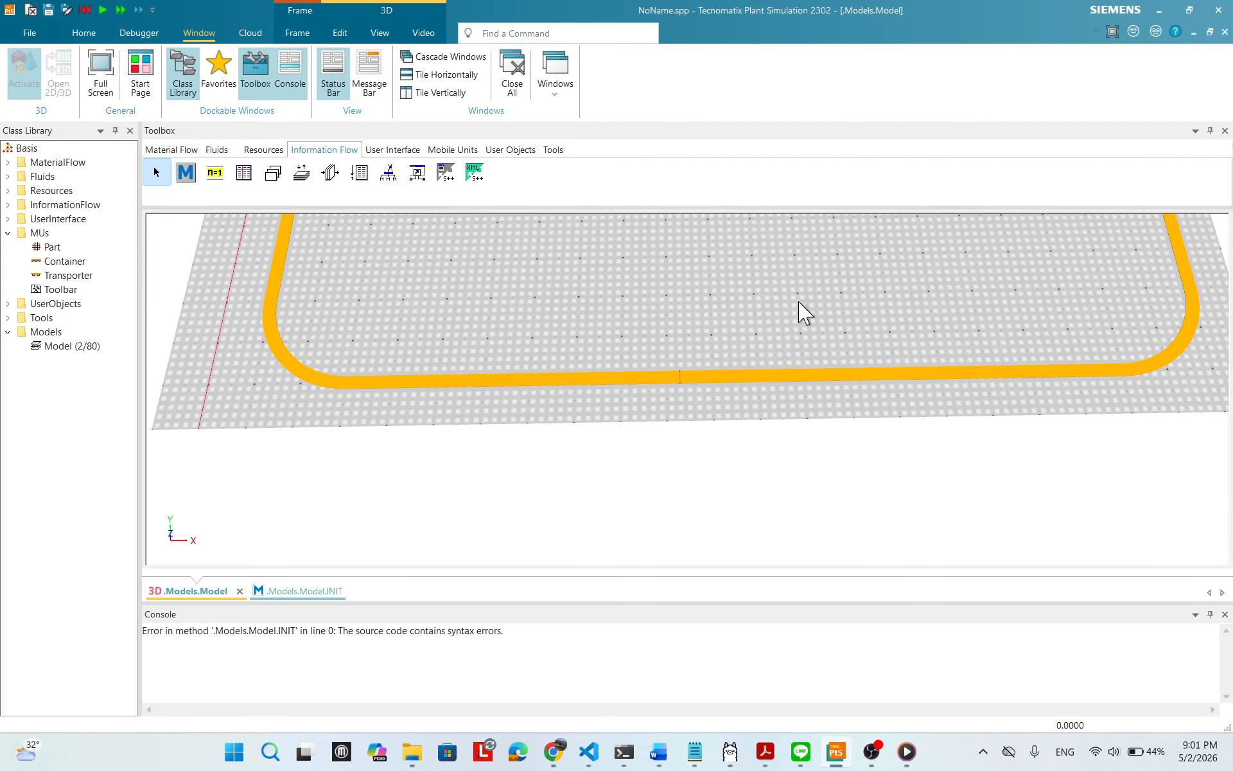
{"action": "mouse_move", "coordinate": [804, 311]}
{"action": "left_mouse_down"}
{"action": "mouse_move", "coordinate": [705, 368]}
{"action": "mouse_move", "coordinate": [795, 315]}
{"action": "left_mouse_up"}
{"action": "left_click_drag", "start_coordinate": [779, 399], "coordinate": [665, 452]}
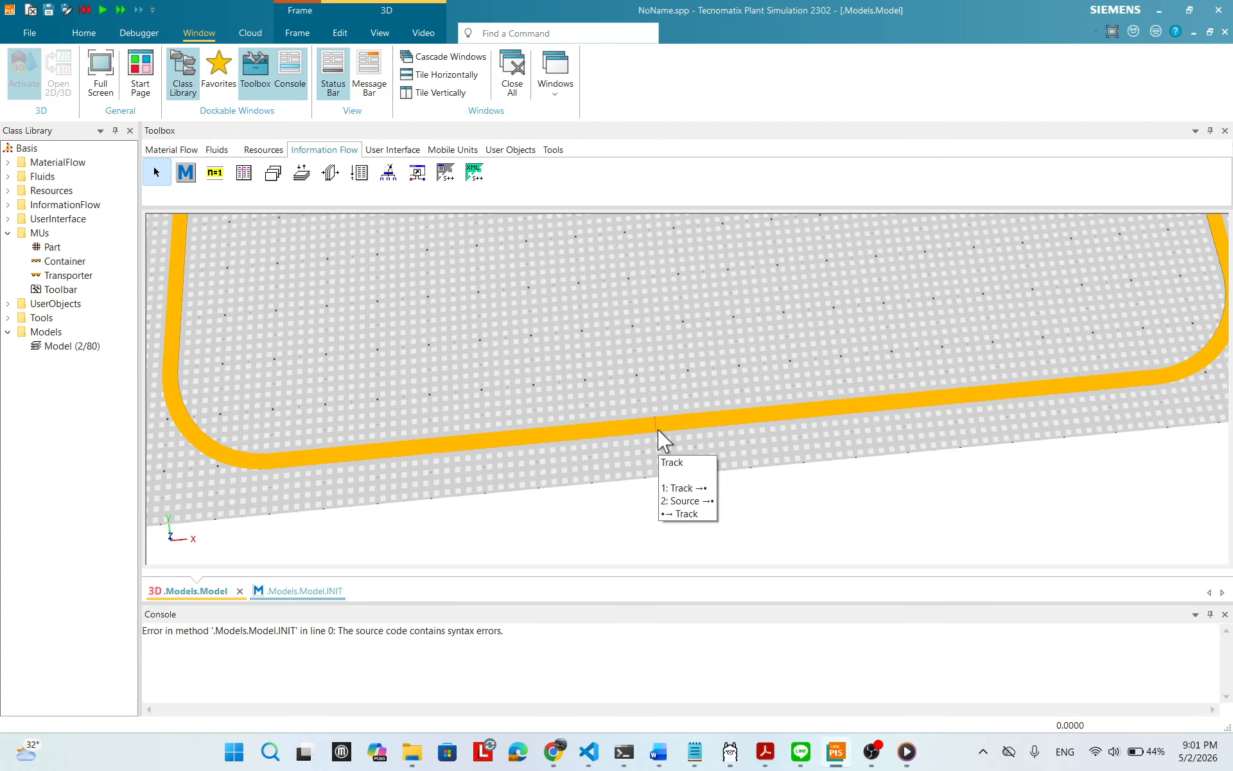
{"action": "double_click", "coordinate": [657, 431]}
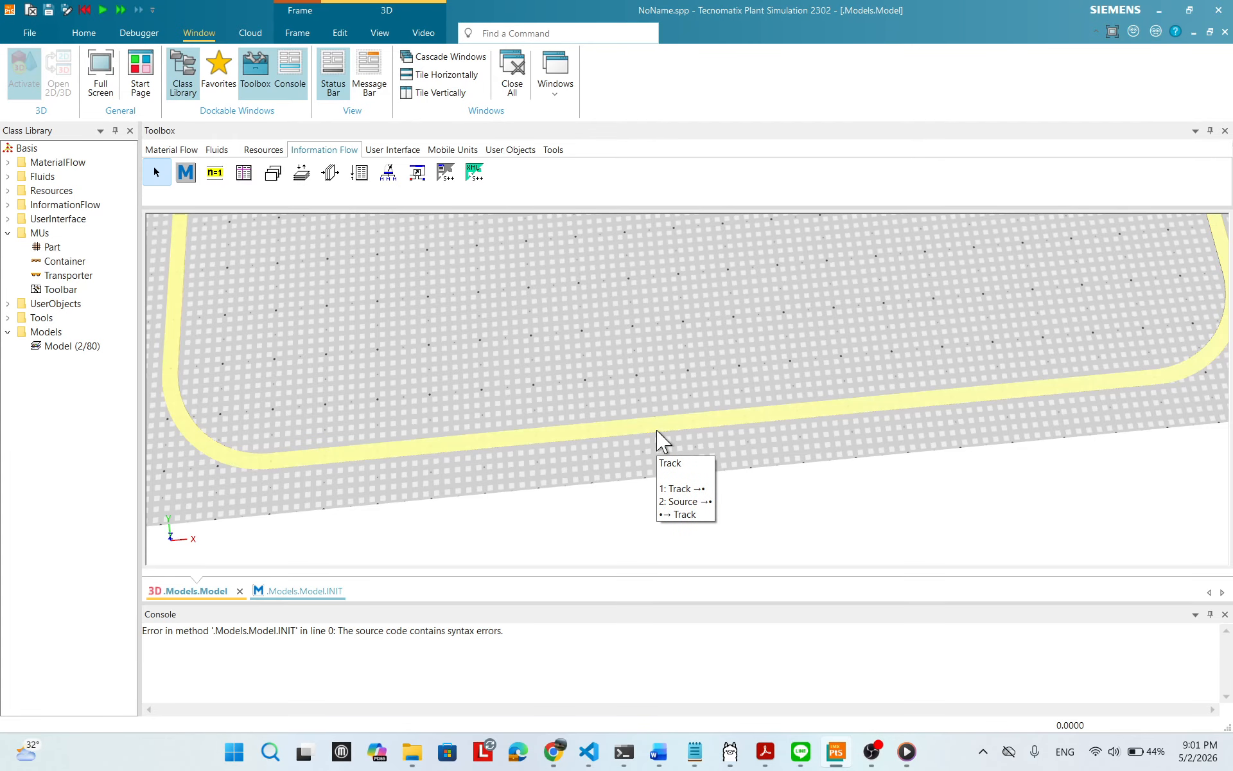
{"action": "left_click", "coordinate": [679, 357]}
{"action": "left_click", "coordinate": [713, 528]}
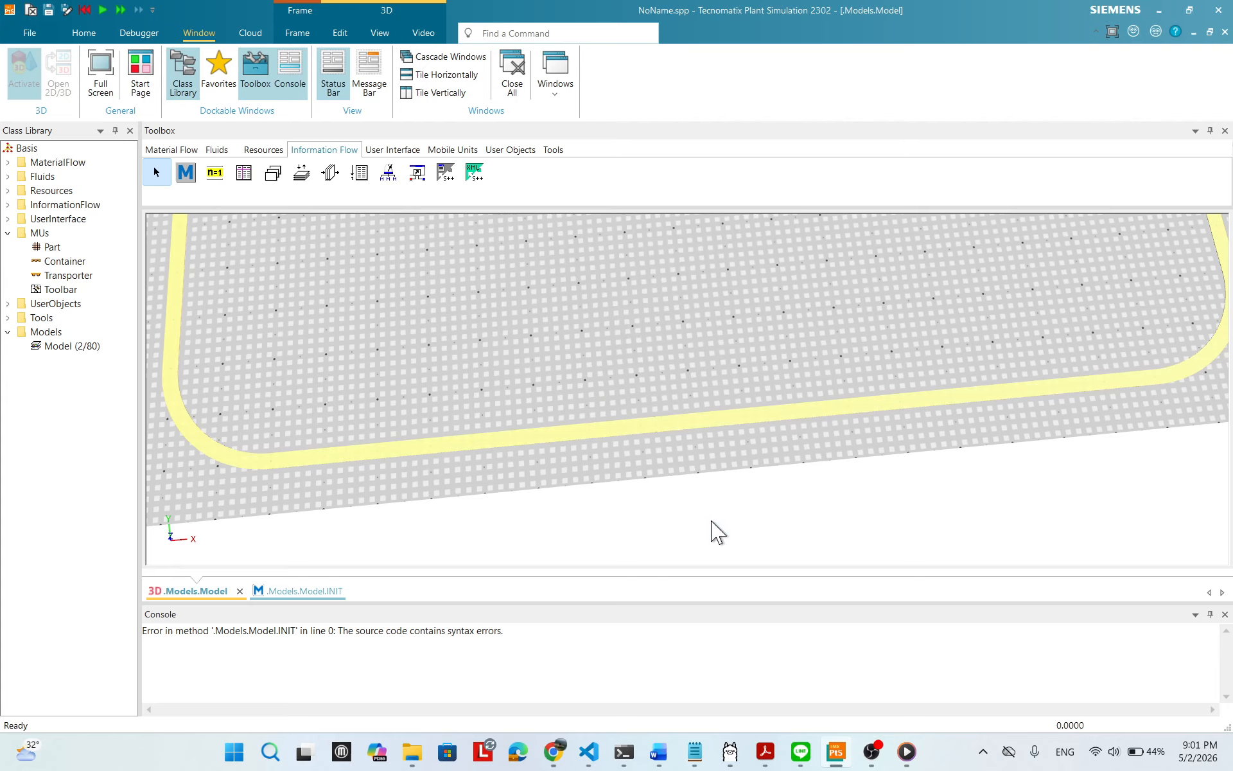
{"action": "scroll", "coordinate": [688, 450], "scroll_direction": "up", "scroll_amount": 5}
{"action": "left_click", "coordinate": [683, 458]}
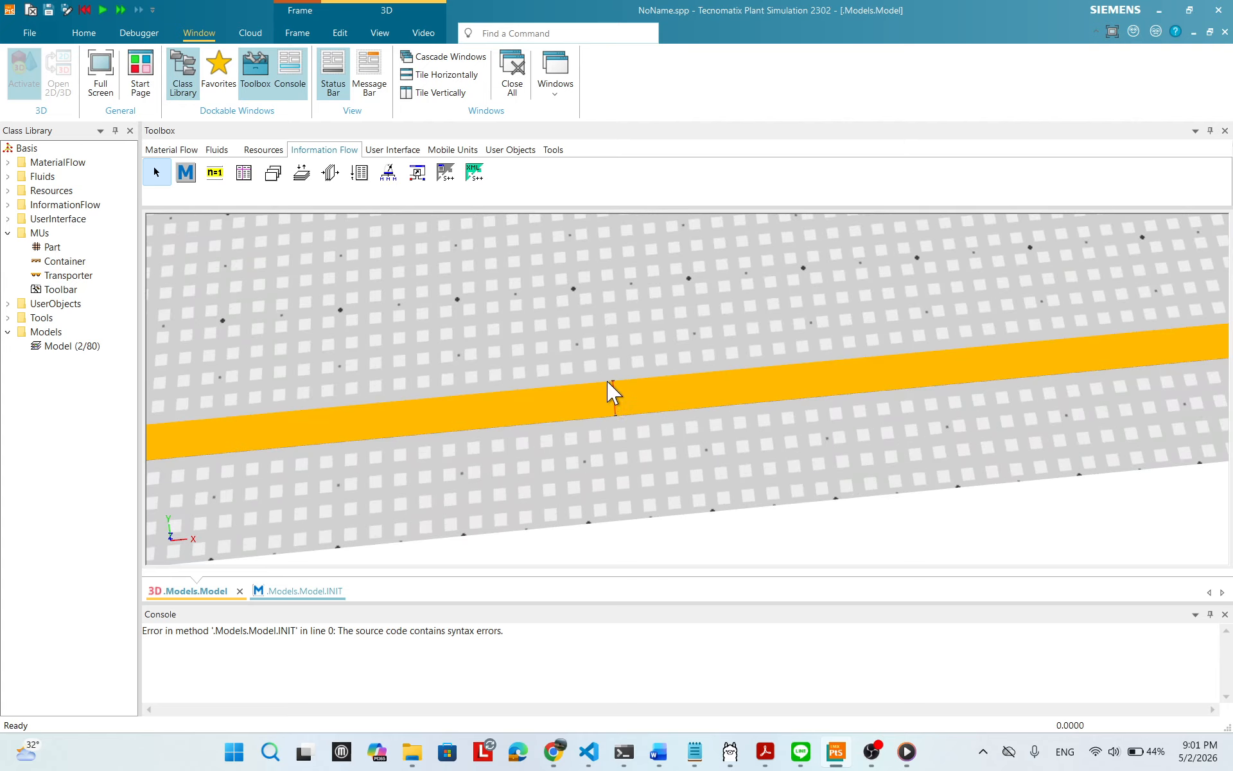
{"action": "scroll", "coordinate": [727, 498], "scroll_direction": "up", "scroll_amount": 5}
{"action": "scroll", "coordinate": [715, 474], "scroll_direction": "down", "scroll_amount": 5}
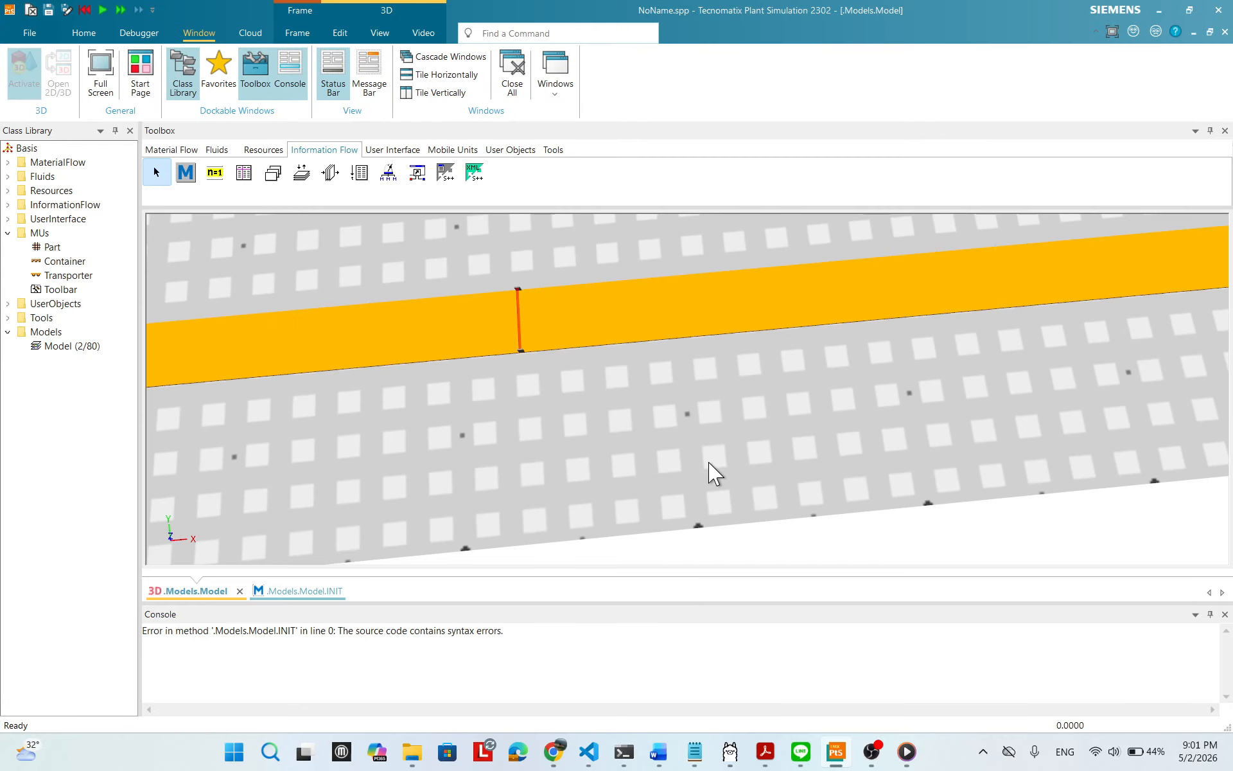
{"action": "double_click", "coordinate": [517, 289]}
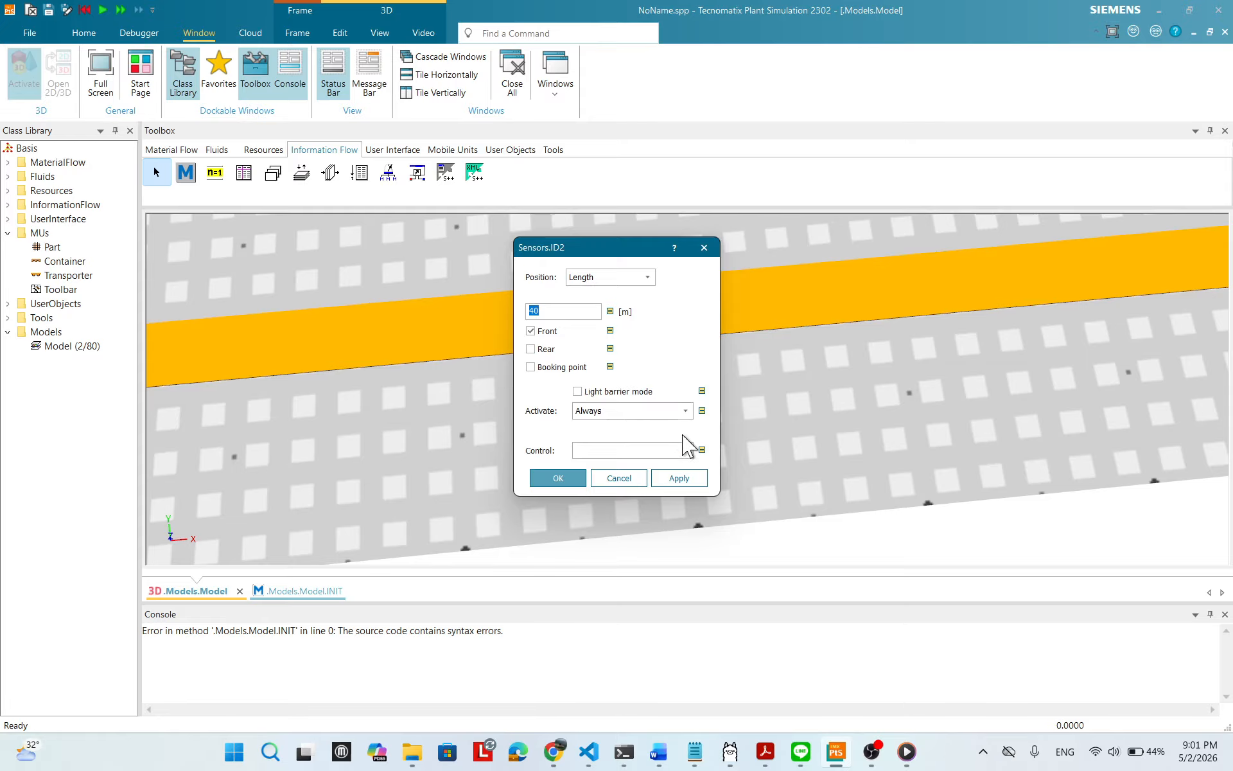
{"action": "left_click", "coordinate": [690, 453]}
{"action": "left_click", "coordinate": [747, 465]}
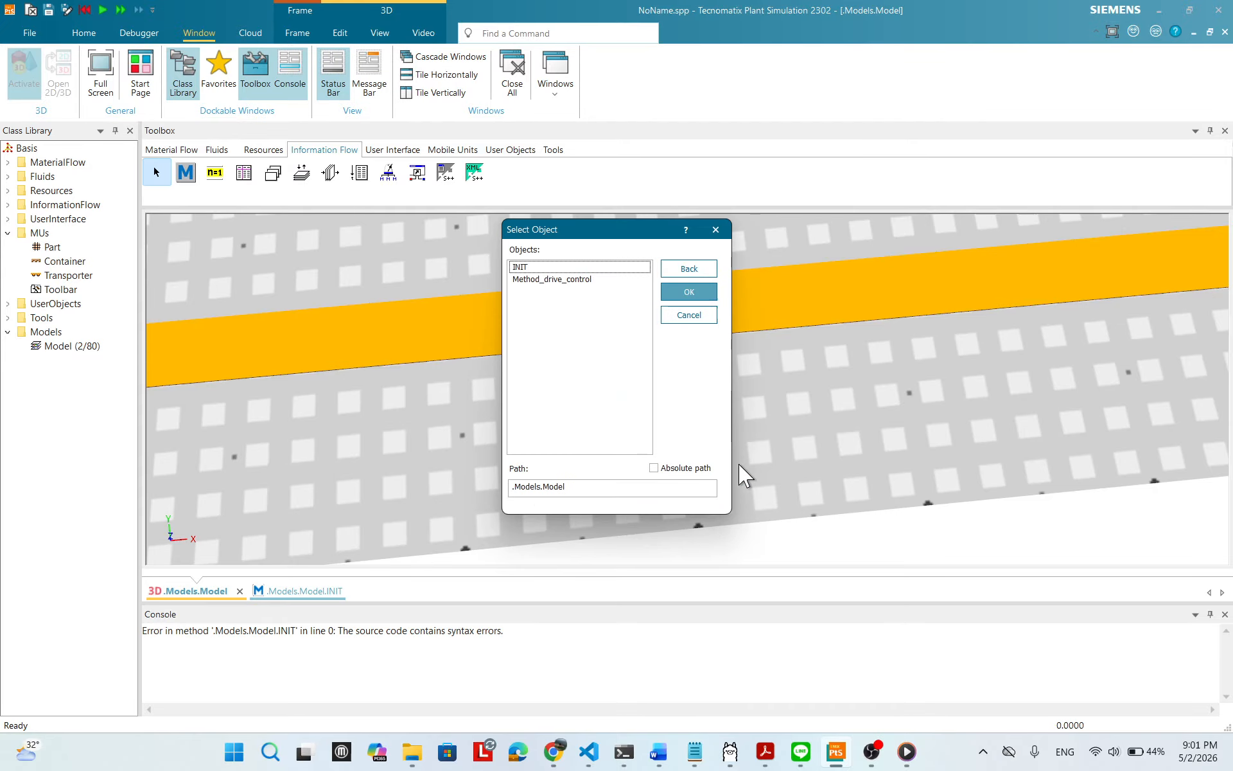
{"action": "left_click", "coordinate": [556, 280]}
{"action": "left_click", "coordinate": [688, 293]}
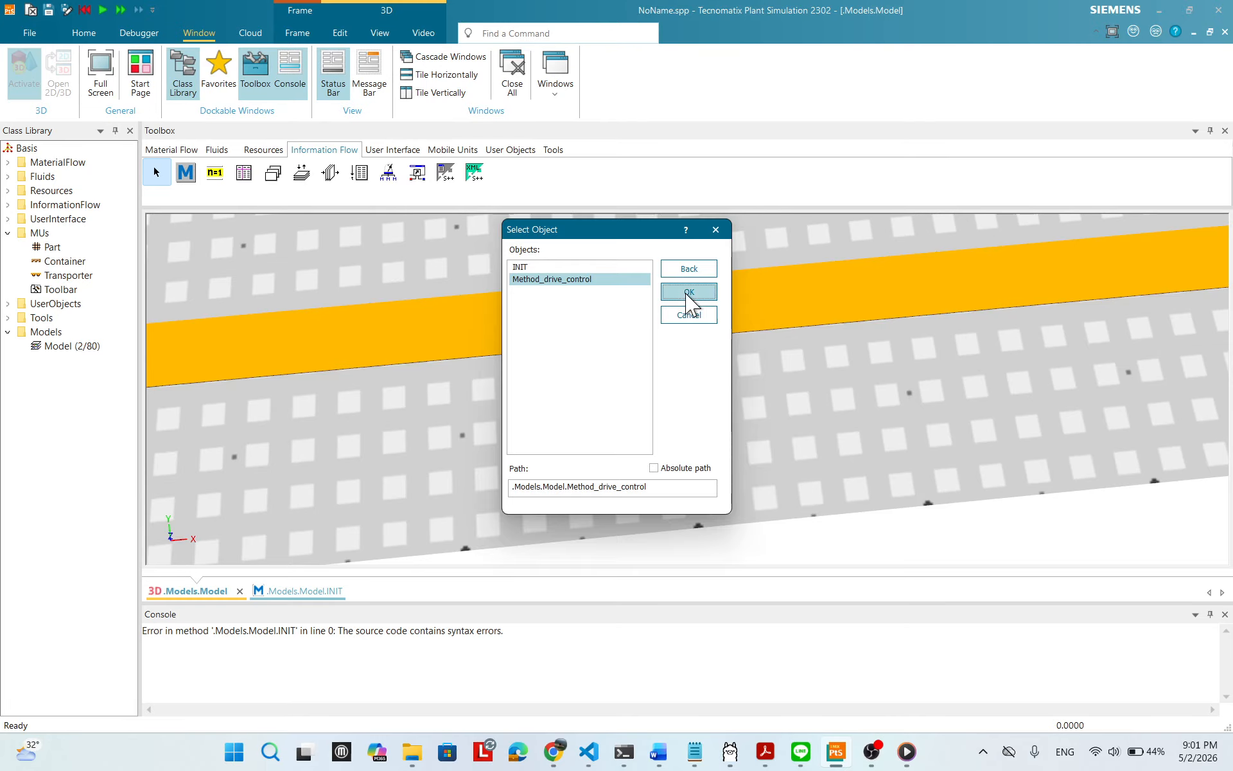
{"action": "left_click", "coordinate": [558, 478]}
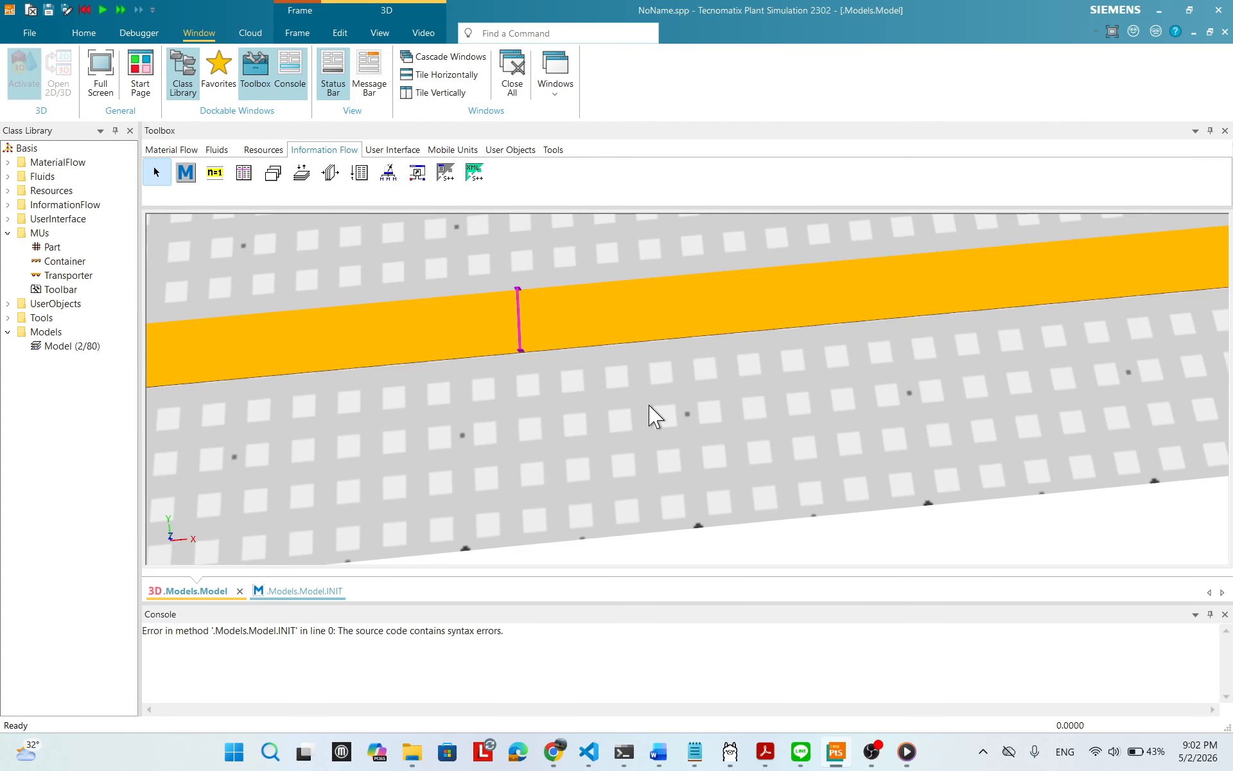
- Review the track from sensor ID2 past Method_drive_control back to the sensor on the straight near INIT
{"action": "scroll", "coordinate": [649, 416], "scroll_direction": "down", "scroll_amount": 5}
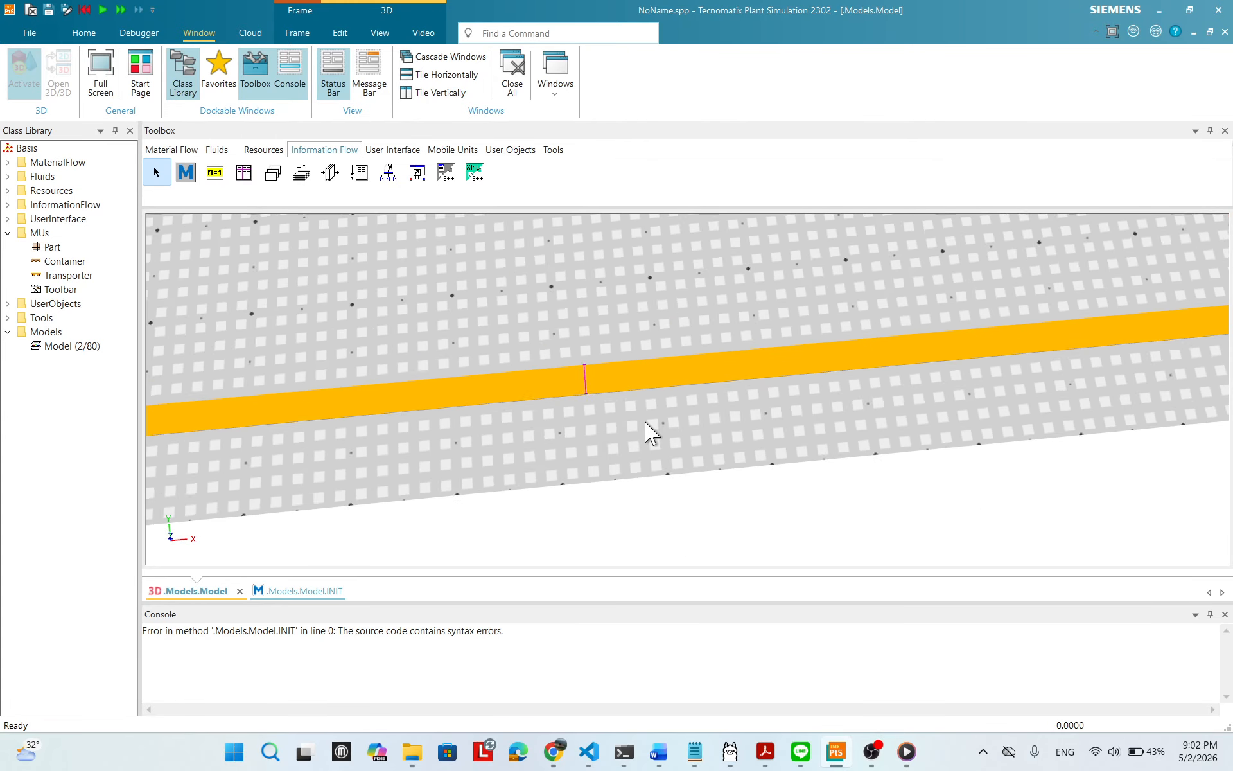
{"action": "scroll", "coordinate": [650, 431], "scroll_direction": "down", "scroll_amount": 3}
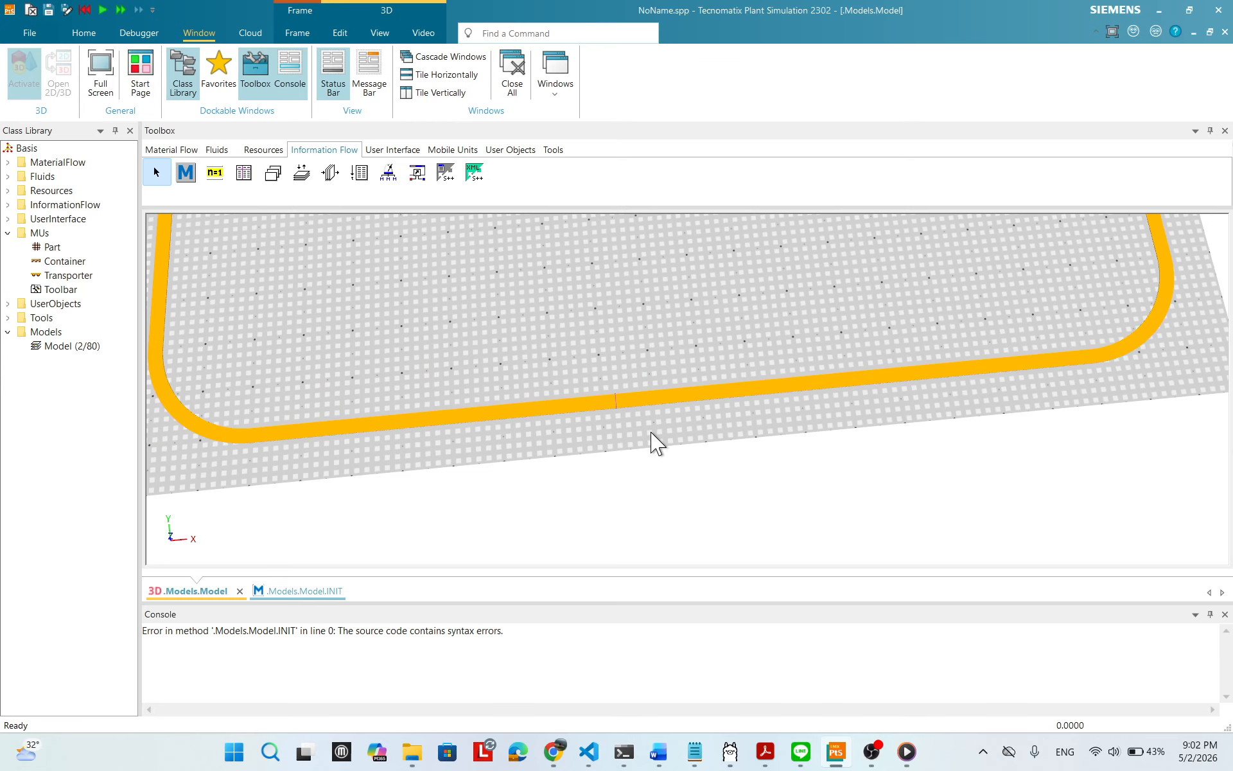
{"action": "scroll", "coordinate": [656, 427], "scroll_direction": "up", "scroll_amount": 1}
{"action": "left_click_drag", "start_coordinate": [713, 306], "coordinate": [657, 572]}
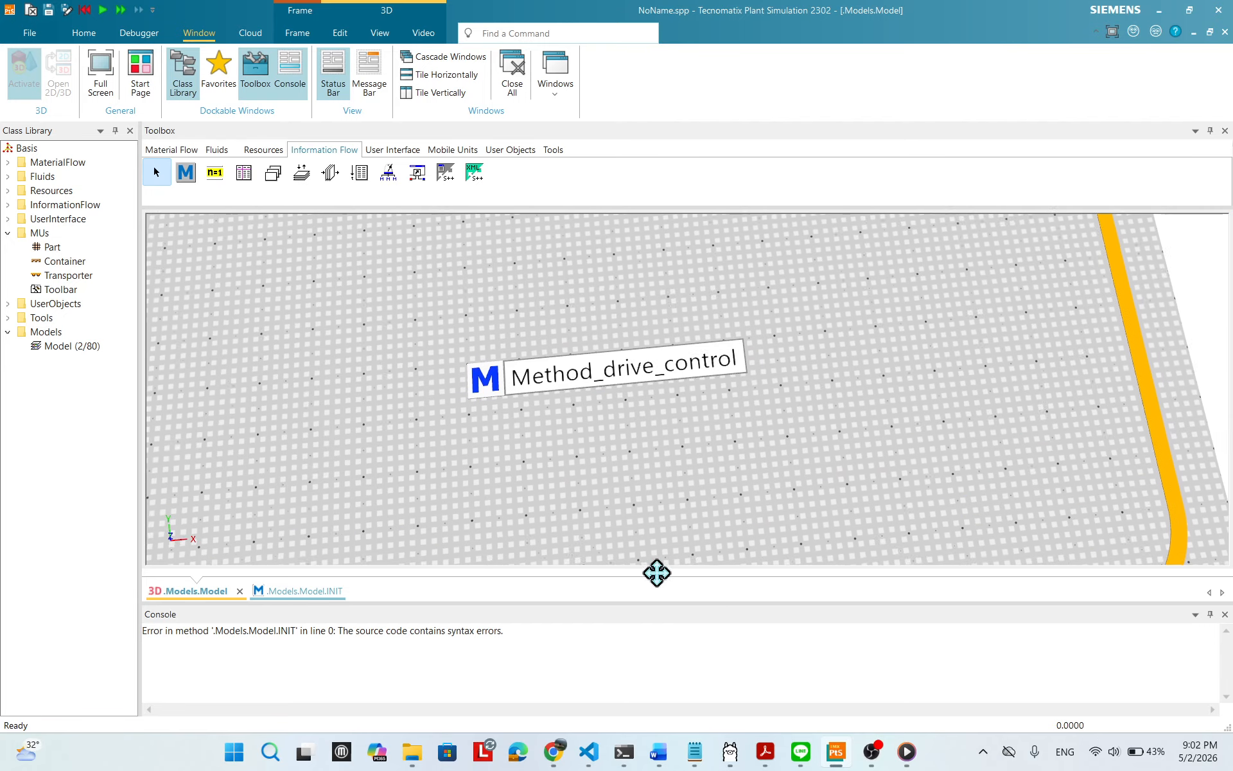
{"action": "left_click_drag", "start_coordinate": [683, 322], "coordinate": [660, 528]}
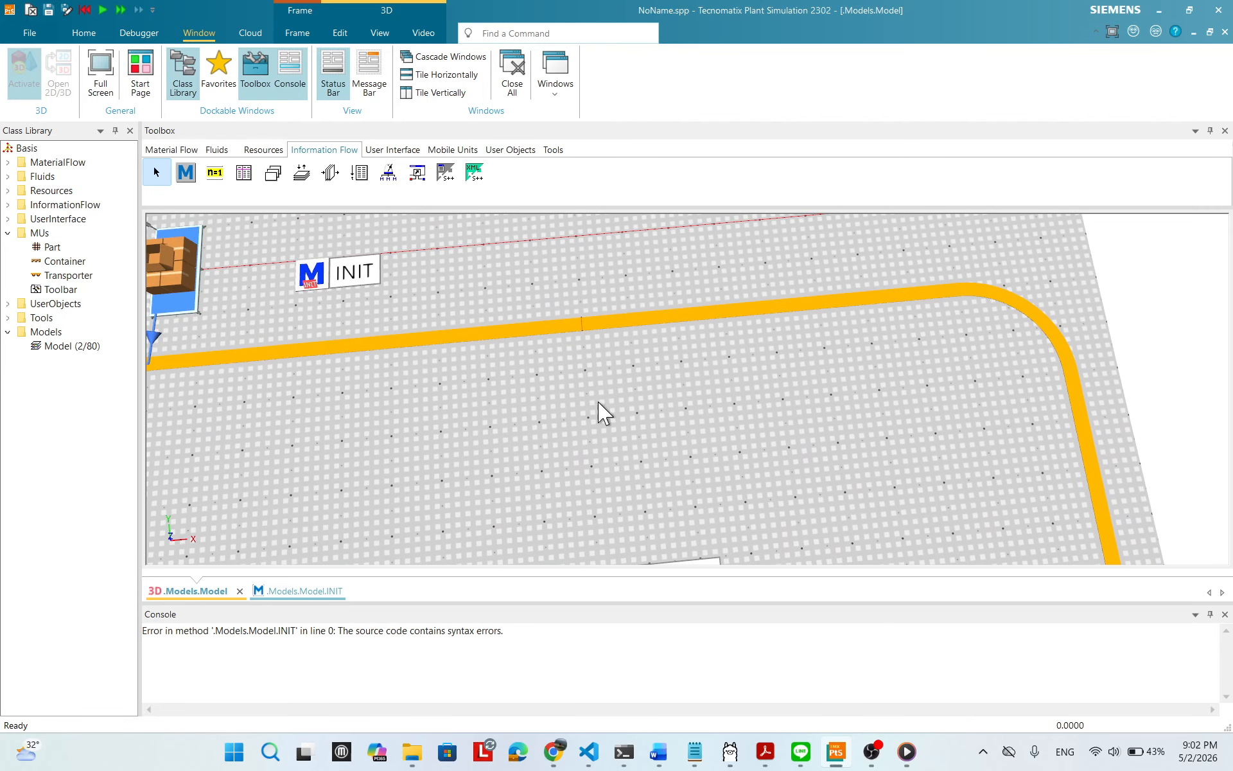
{"action": "scroll", "coordinate": [592, 381], "scroll_direction": "up", "scroll_amount": 3}
{"action": "scroll", "coordinate": [592, 381], "scroll_direction": "down", "scroll_amount": 3}
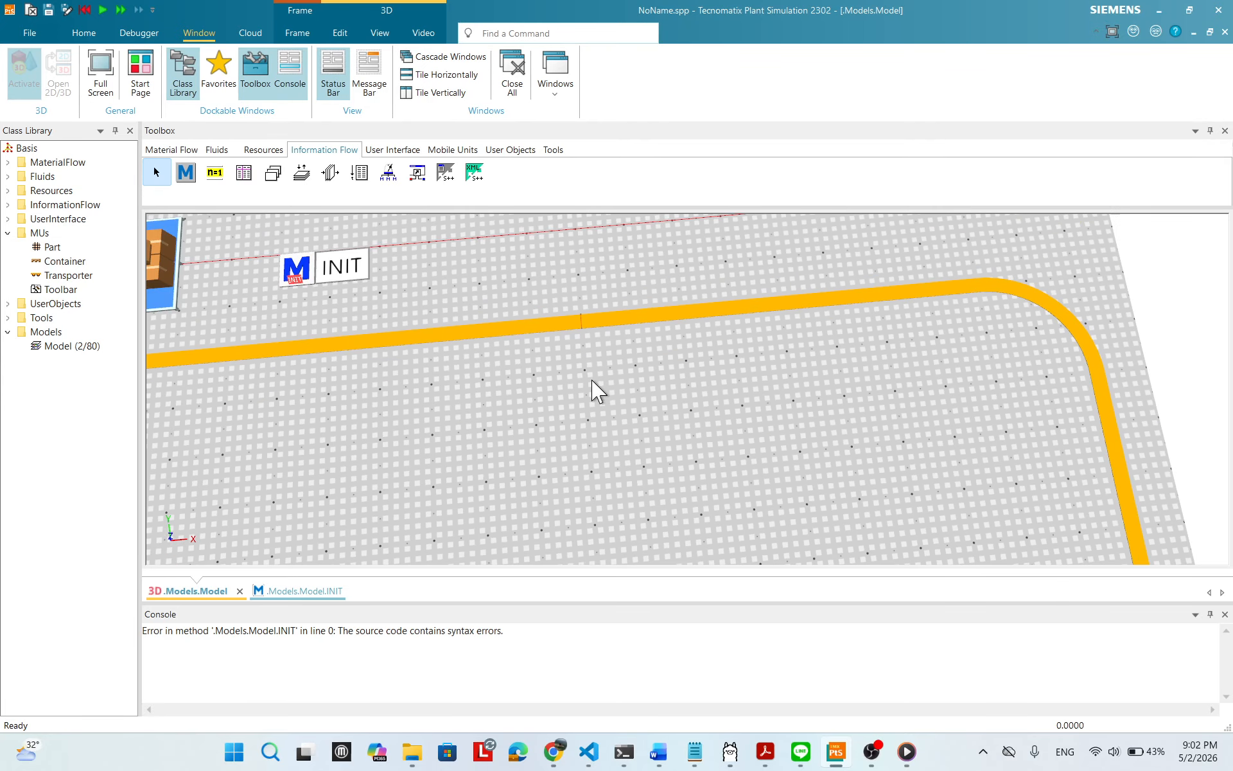
- Open Method_drive_control's code and start a new line below the parameter declaration
{"action": "left_click_drag", "start_coordinate": [460, 381], "coordinate": [618, 402]}
{"action": "left_click_drag", "start_coordinate": [395, 432], "coordinate": [389, 410]}
{"action": "scroll", "coordinate": [672, 395], "scroll_direction": "down", "scroll_amount": 3}
{"action": "mouse_move", "coordinate": [742, 449]}
{"action": "left_mouse_down"}
{"action": "mouse_move", "coordinate": [737, 436]}
{"action": "mouse_move", "coordinate": [745, 443]}
{"action": "left_mouse_up"}
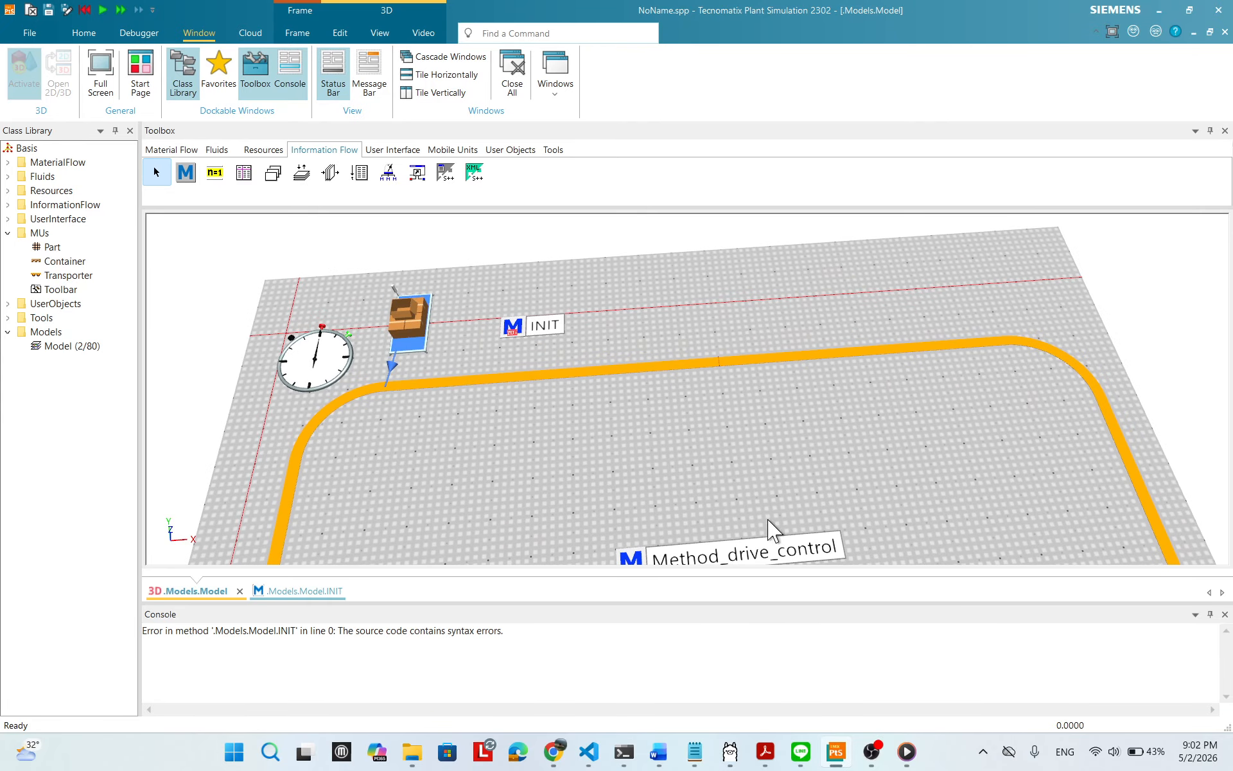
{"action": "double_click", "coordinate": [776, 551]}
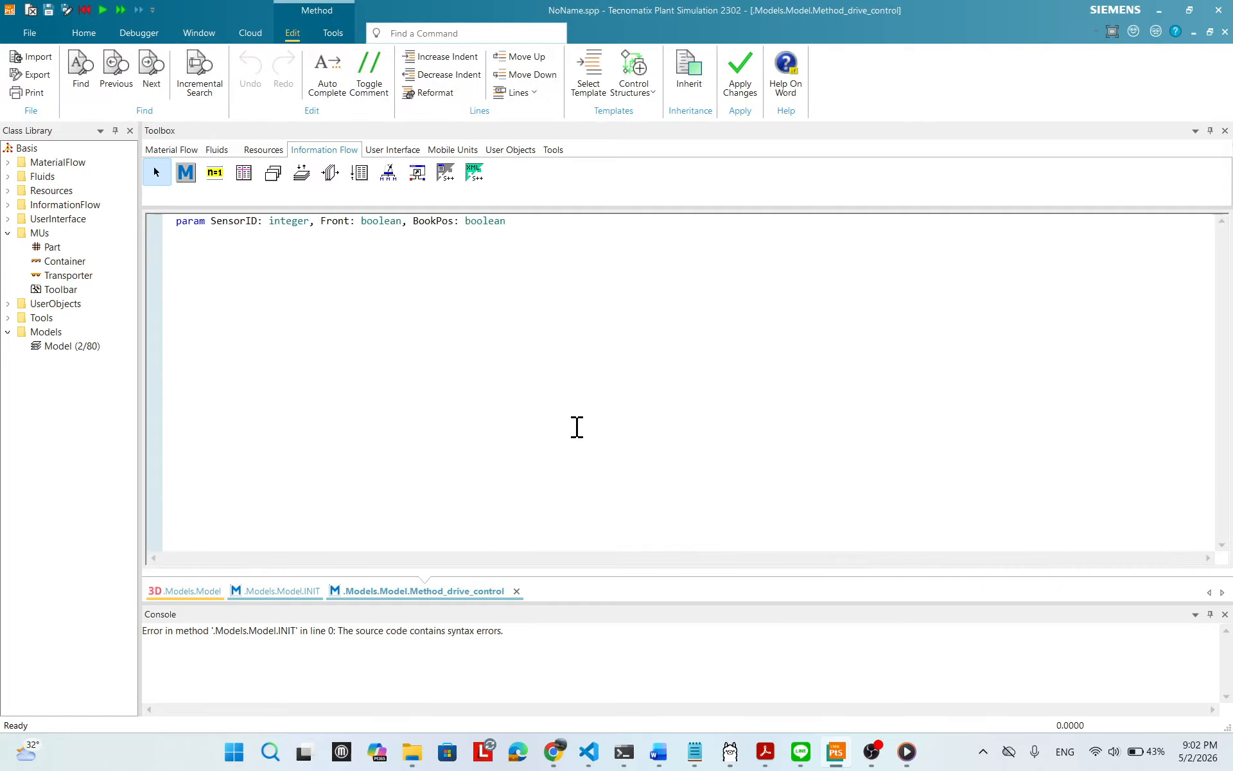
{"action": "key", "text": "Return"}
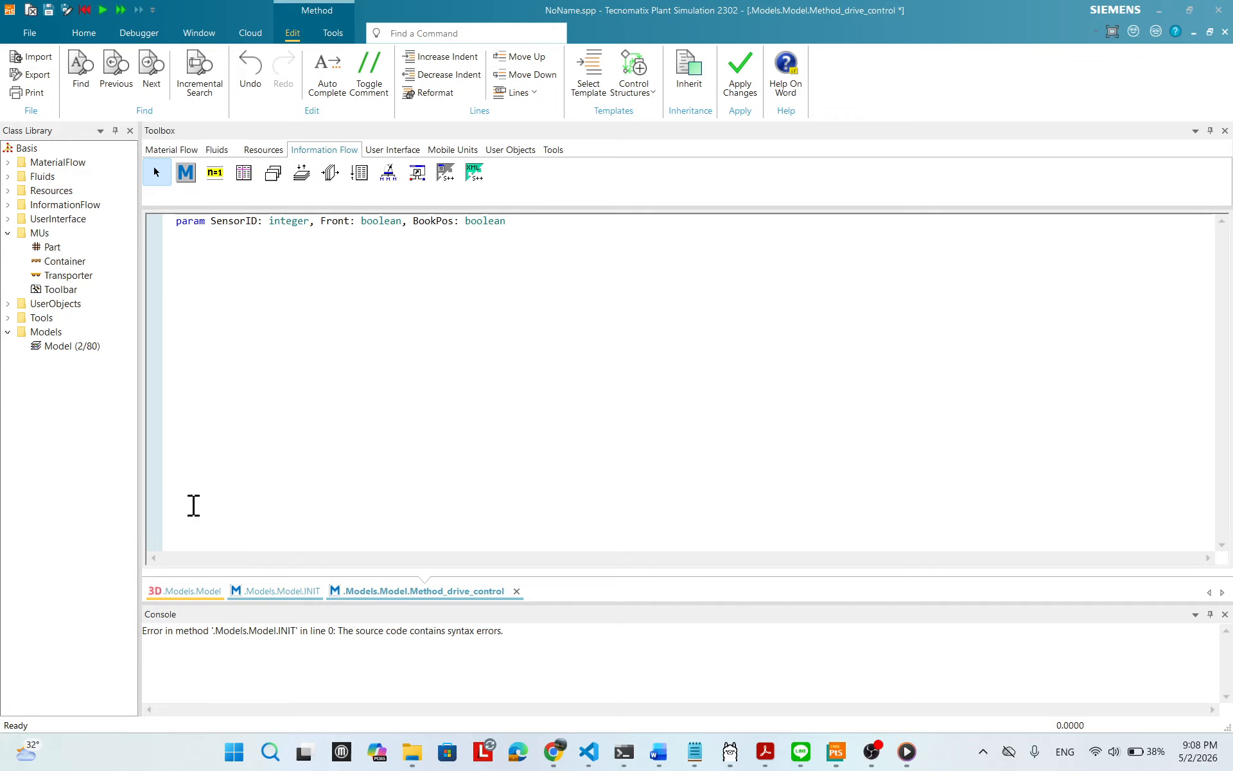
- Return to the 3D model and open the control settings of the track loop
{"action": "left_click", "coordinate": [209, 597]}
{"action": "scroll", "coordinate": [575, 438], "scroll_direction": "down", "scroll_amount": 4}
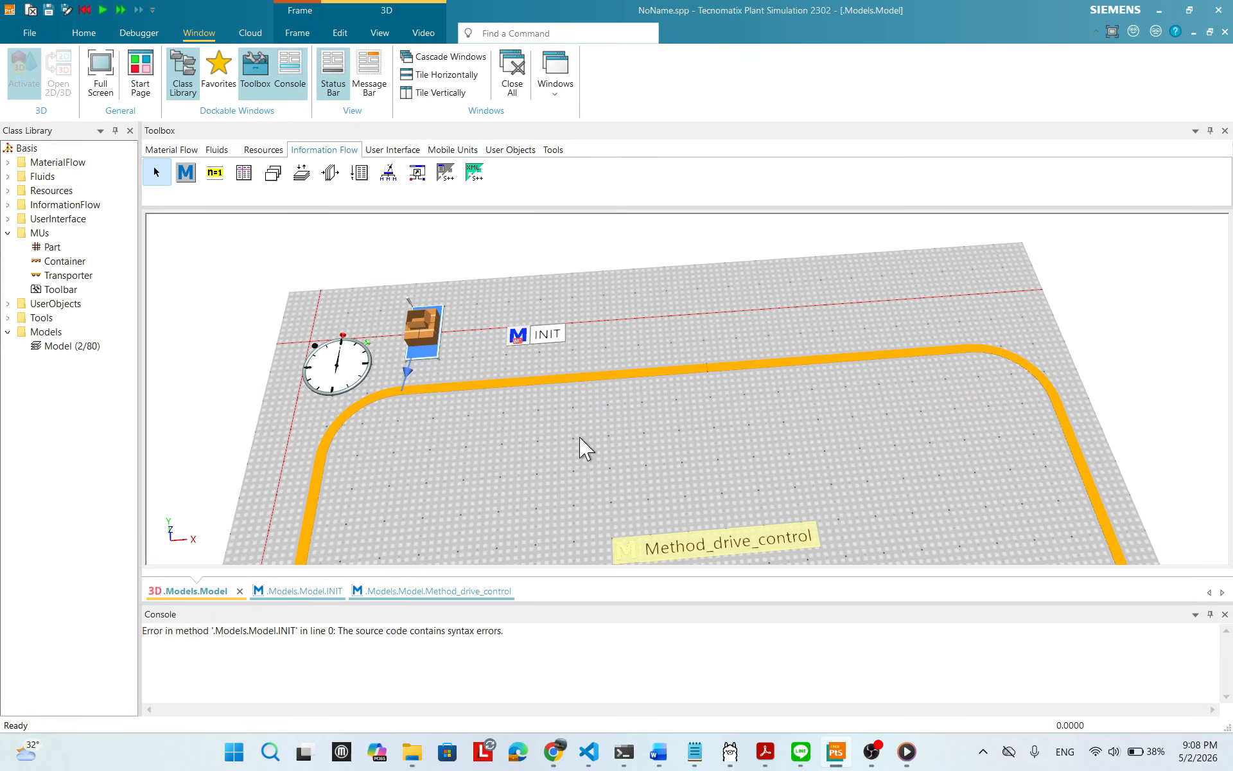
{"action": "left_click_drag", "start_coordinate": [573, 438], "coordinate": [404, 372]}
{"action": "left_click_drag", "start_coordinate": [429, 427], "coordinate": [430, 370]}
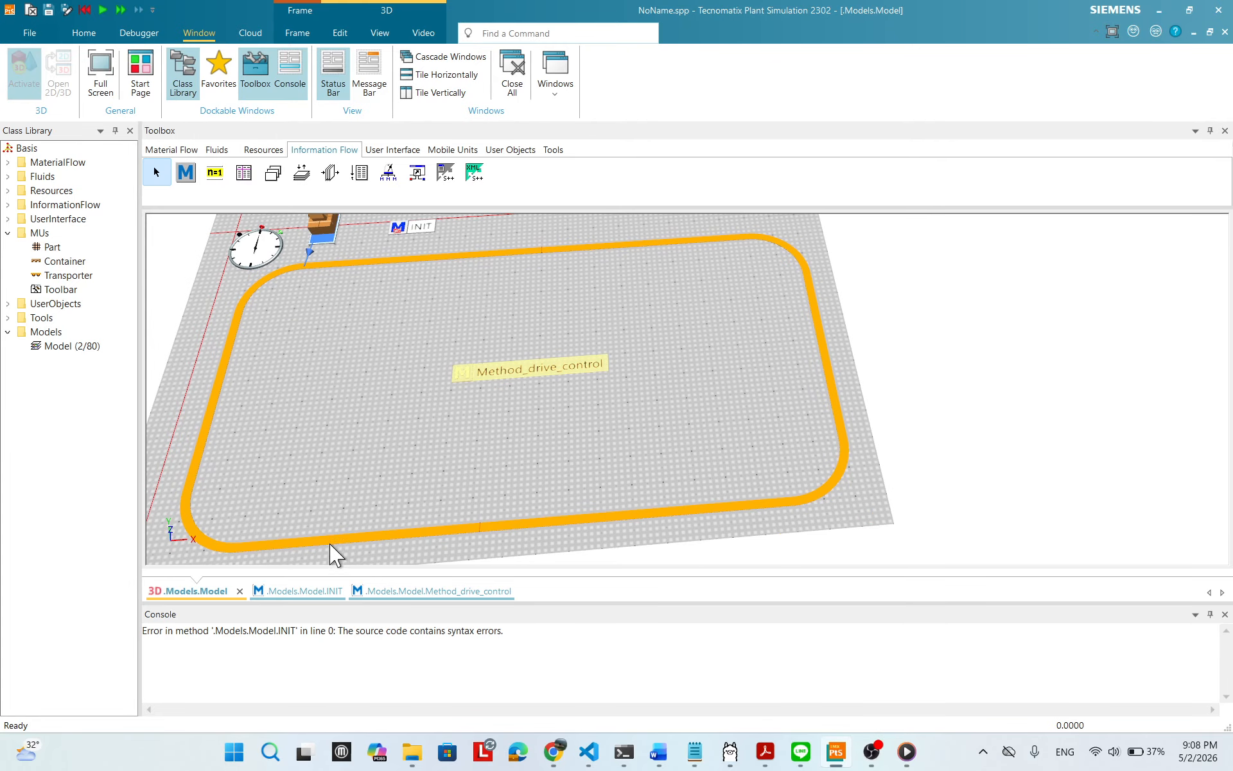
{"action": "left_click", "coordinate": [438, 540]}
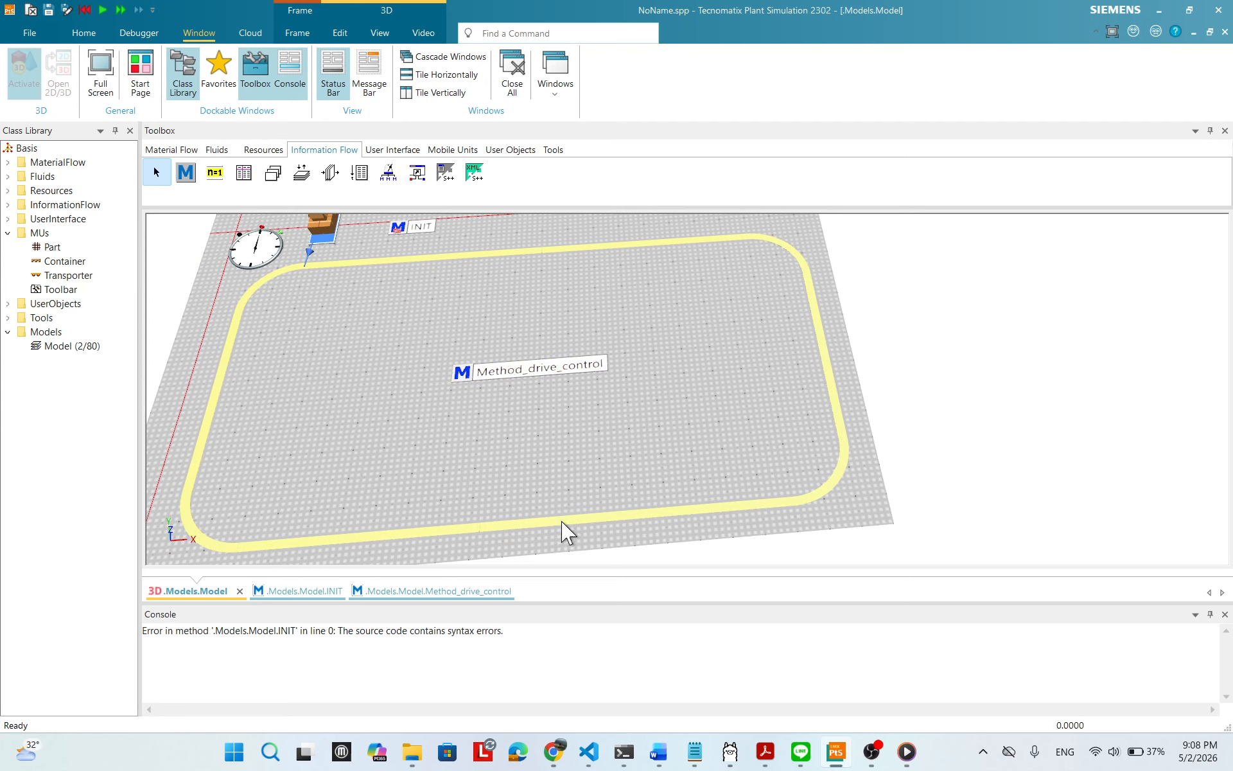
{"action": "right_click", "coordinate": [521, 530]}
{"action": "left_click", "coordinate": [446, 528]}
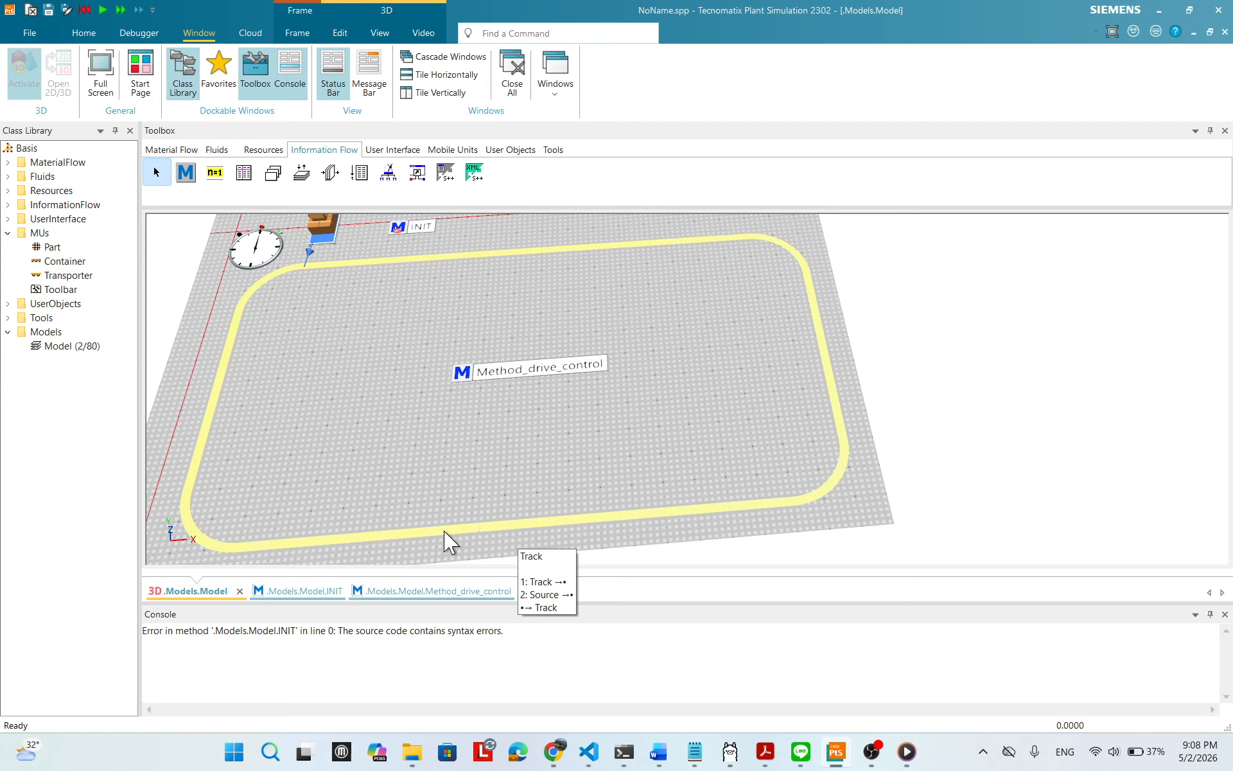
{"action": "double_click", "coordinate": [447, 528]}
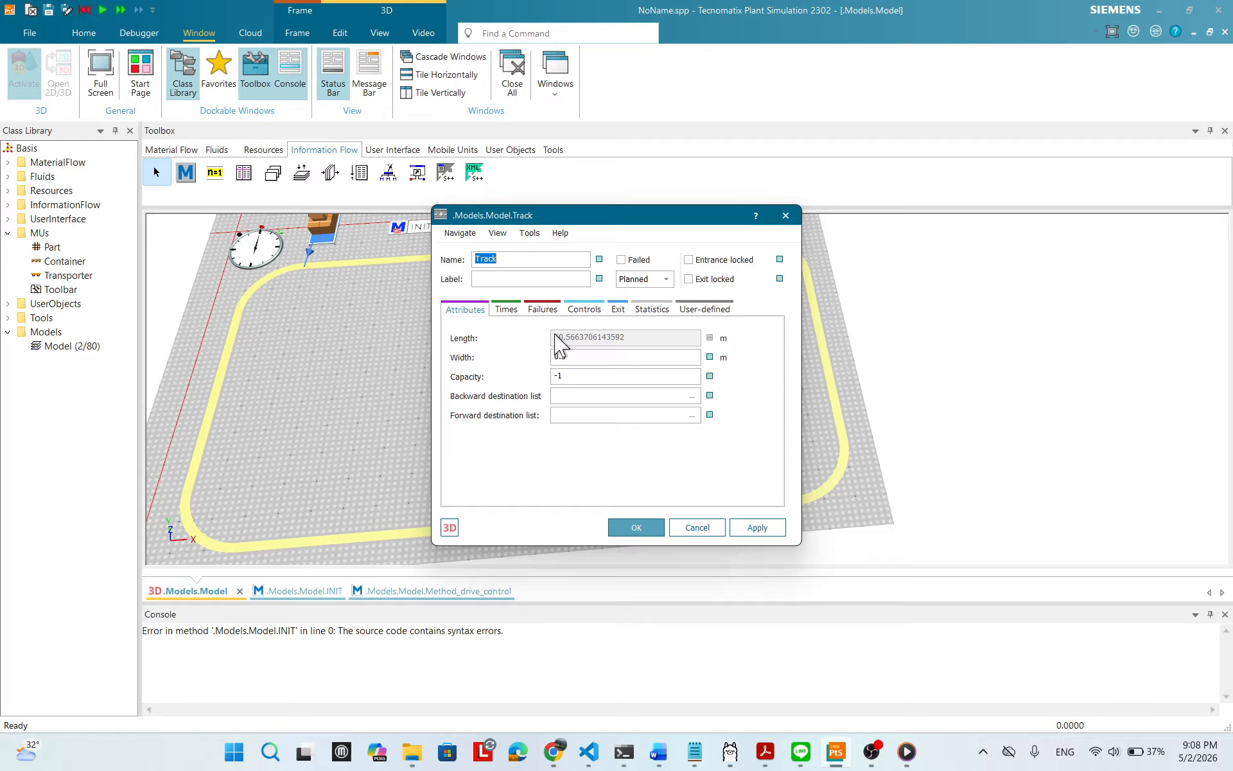
{"action": "left_click", "coordinate": [508, 309]}
{"action": "left_click", "coordinate": [584, 311]}
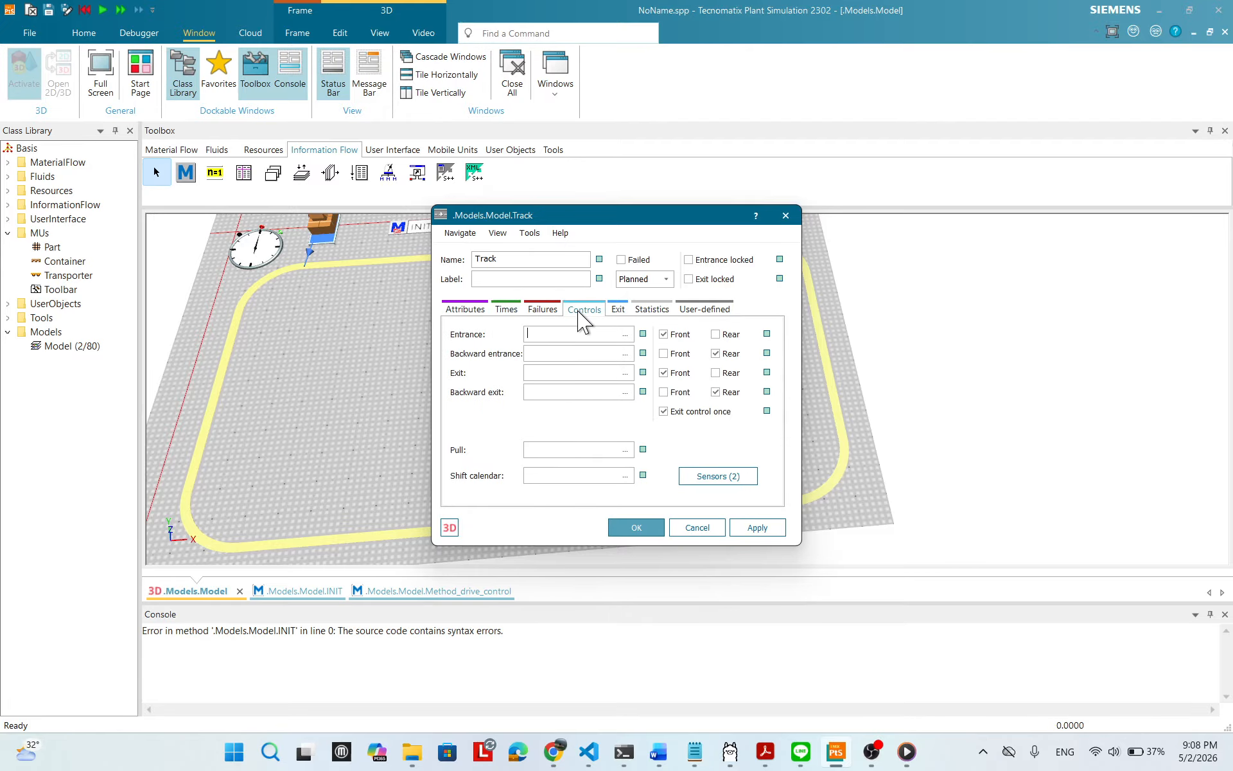
- Examine the position and assigned control of each entry in the track's sensor list, and close the track's settings
{"action": "left_click_drag", "start_coordinate": [611, 216], "coordinate": [578, 205]}
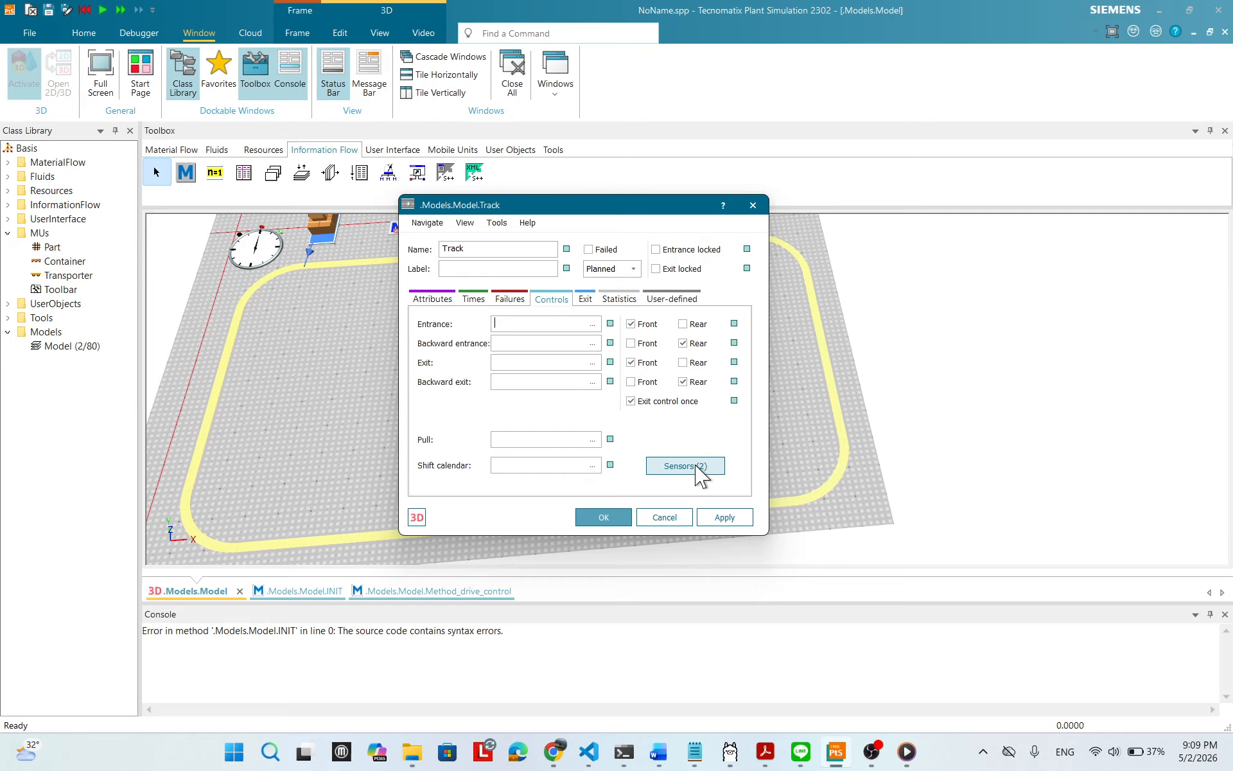
{"action": "left_click_drag", "start_coordinate": [581, 206], "coordinate": [522, 208]}
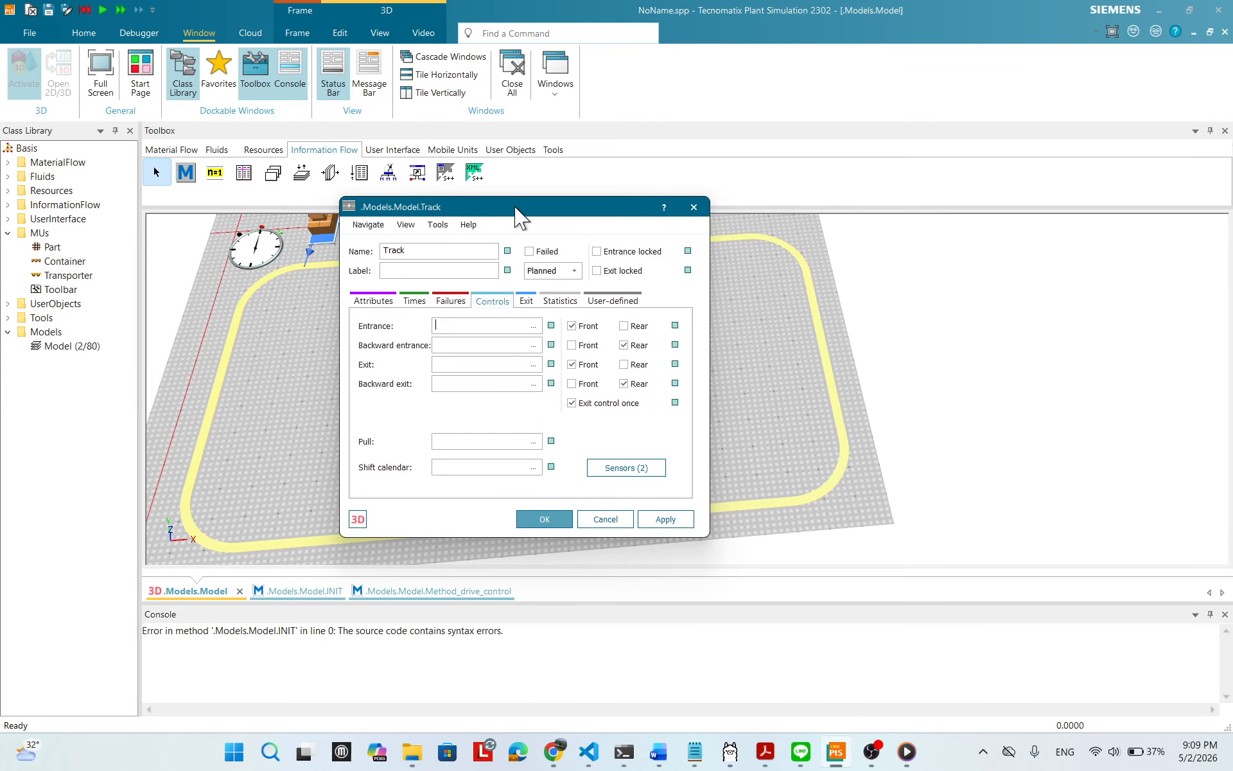
{"action": "left_click", "coordinate": [626, 471]}
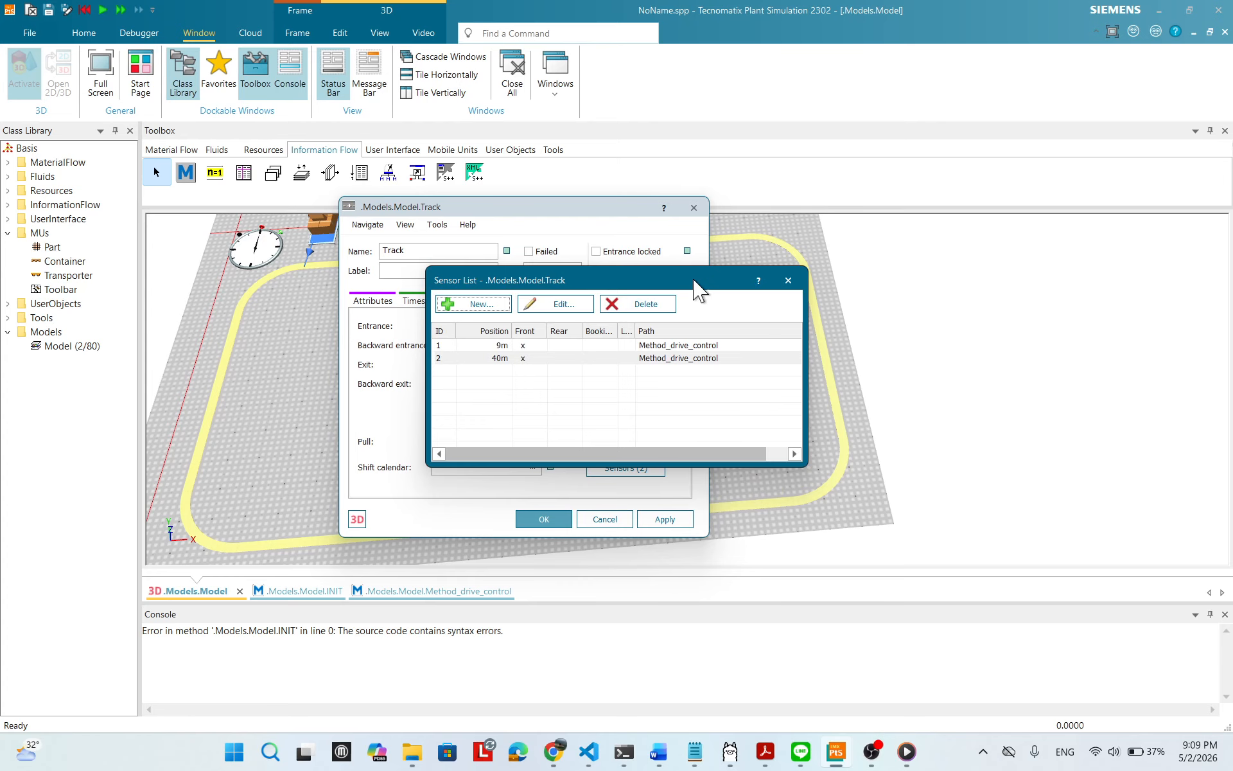
{"action": "left_click_drag", "start_coordinate": [685, 282], "coordinate": [747, 270]}
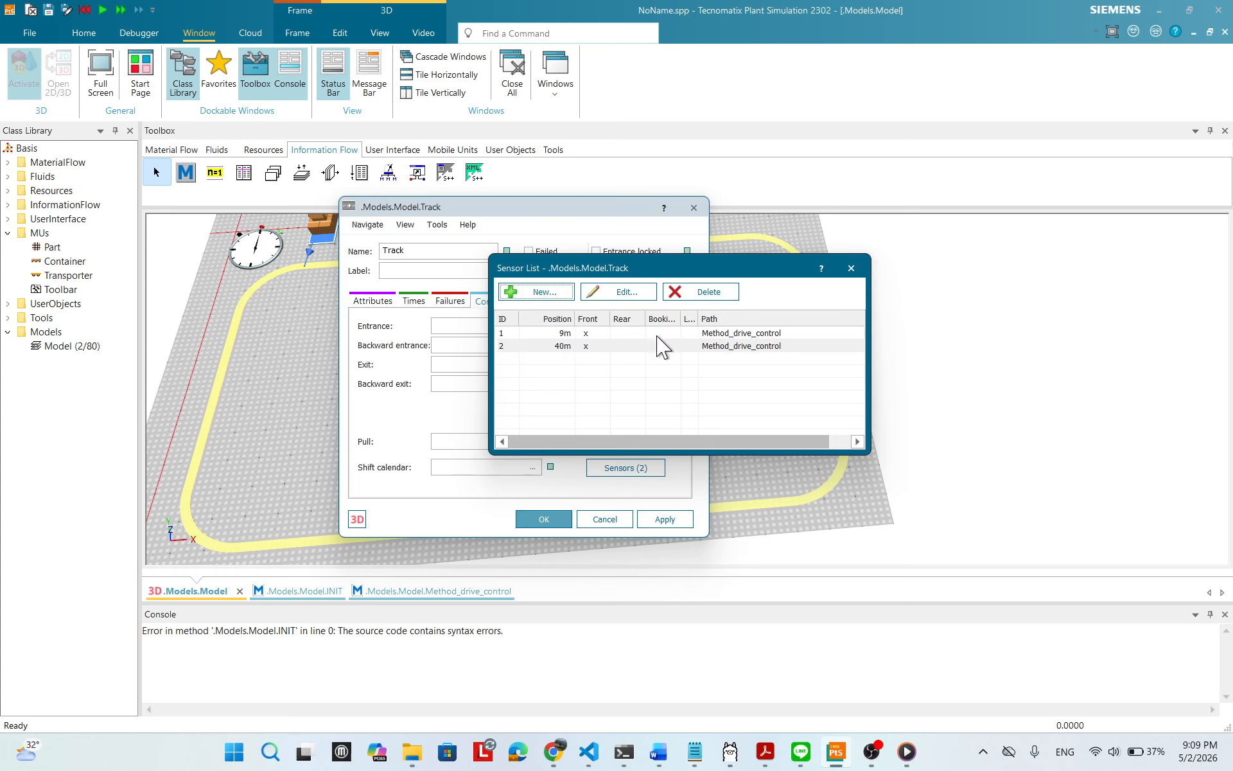
{"action": "left_click", "coordinate": [851, 268]}
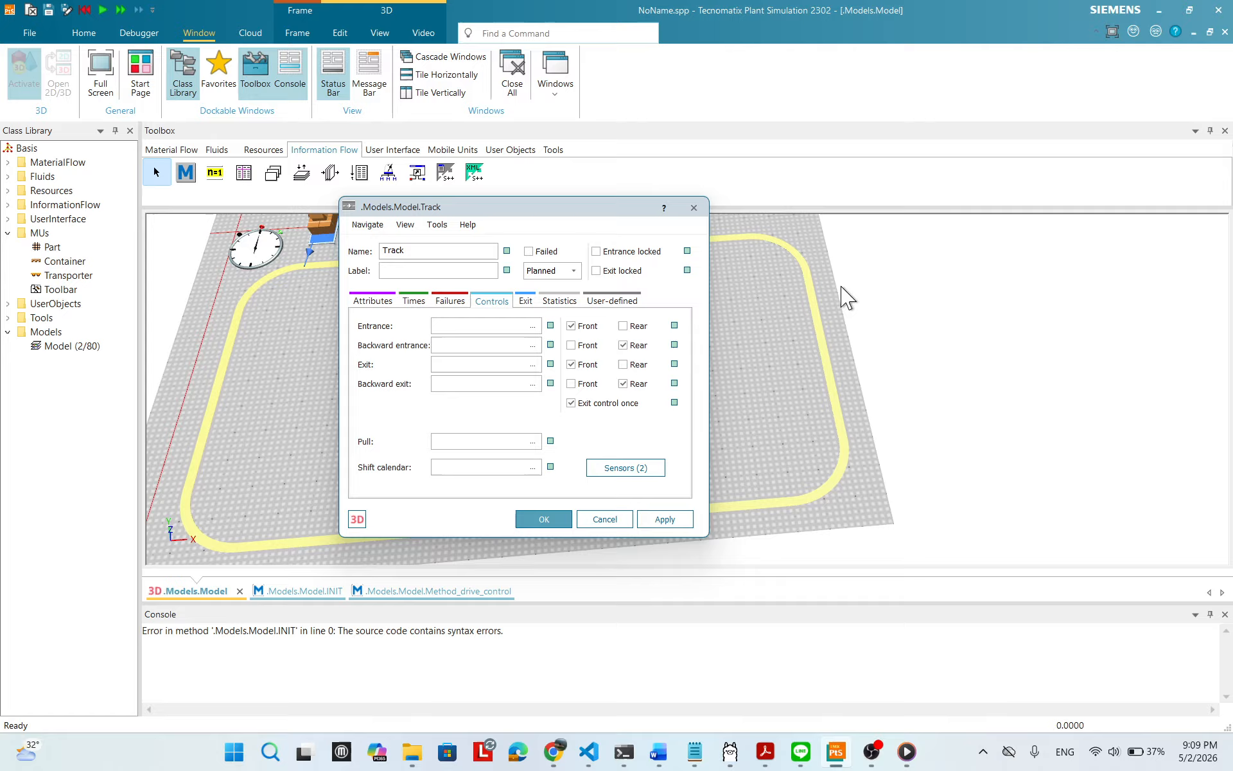
{"action": "left_click", "coordinate": [563, 519]}
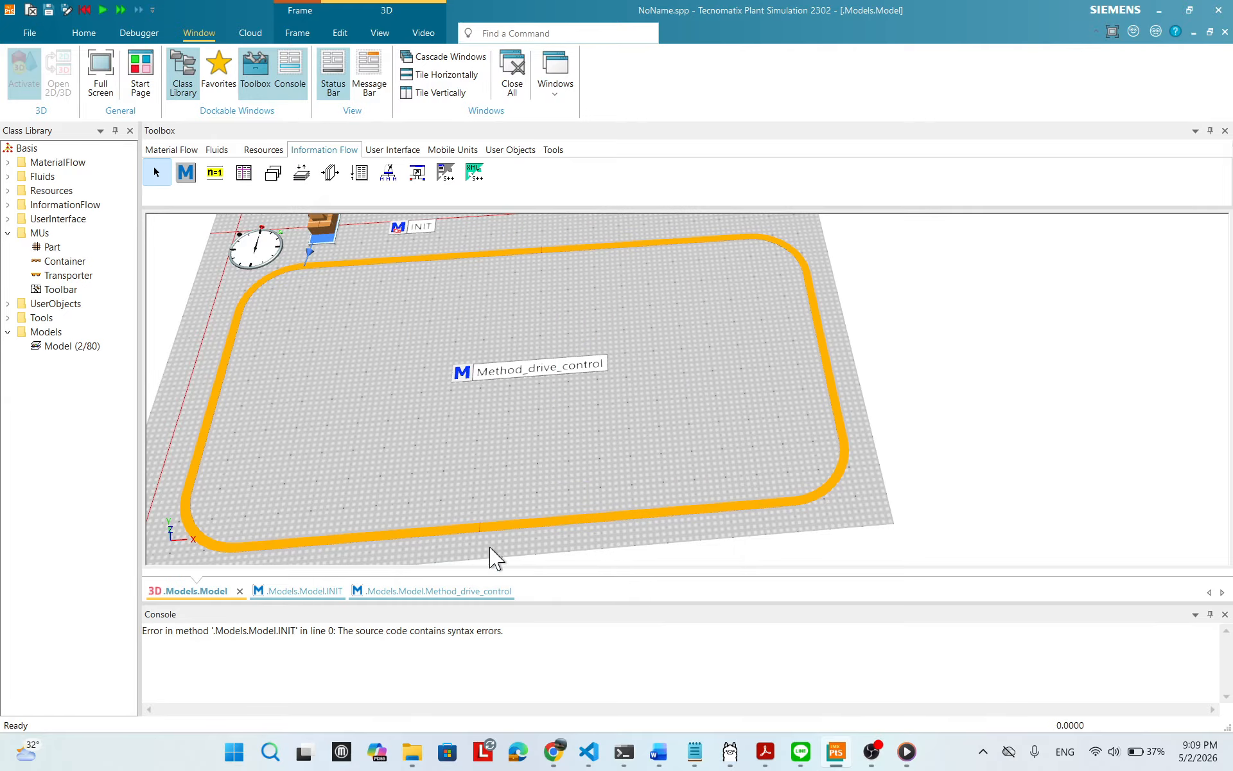
- Check the details of sensor ID 2 on the track and inspect the sensor location on the straight near INIT
{"action": "mouse_move", "coordinate": [481, 528]}
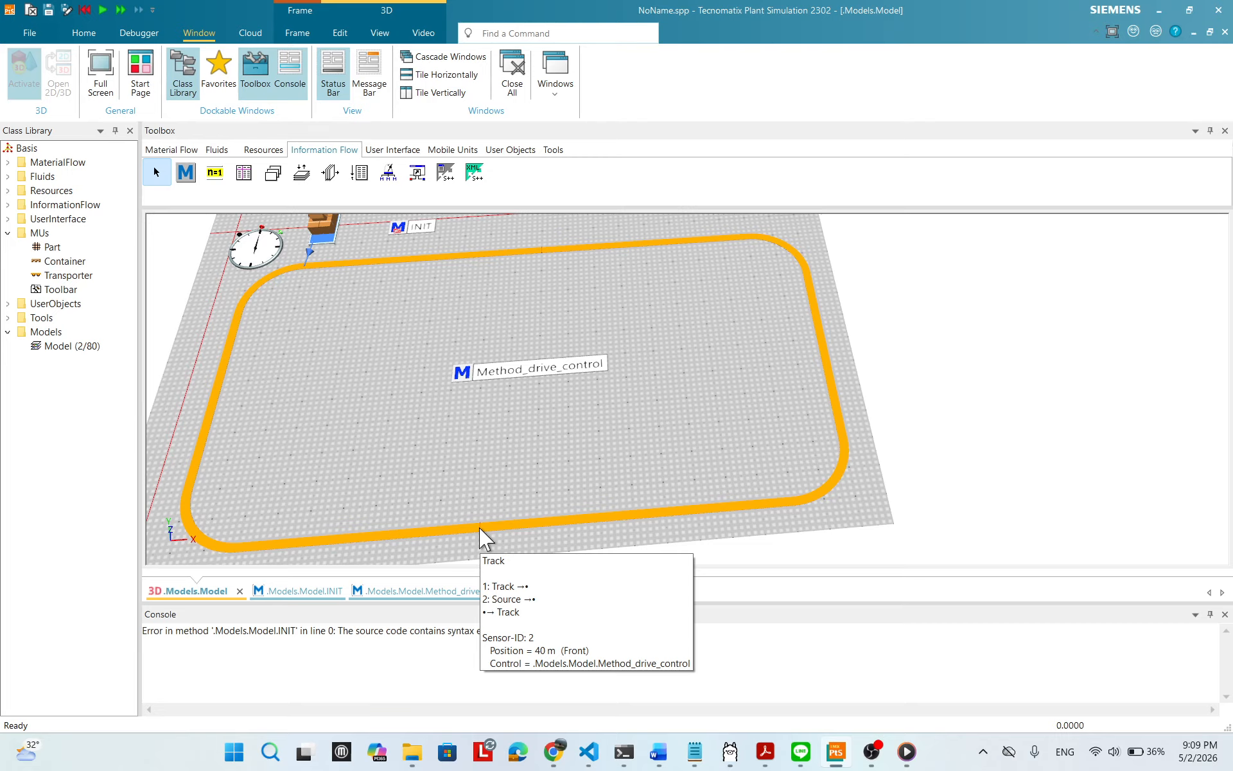
{"action": "scroll", "coordinate": [738, 311], "scroll_direction": "up", "scroll_amount": 3}
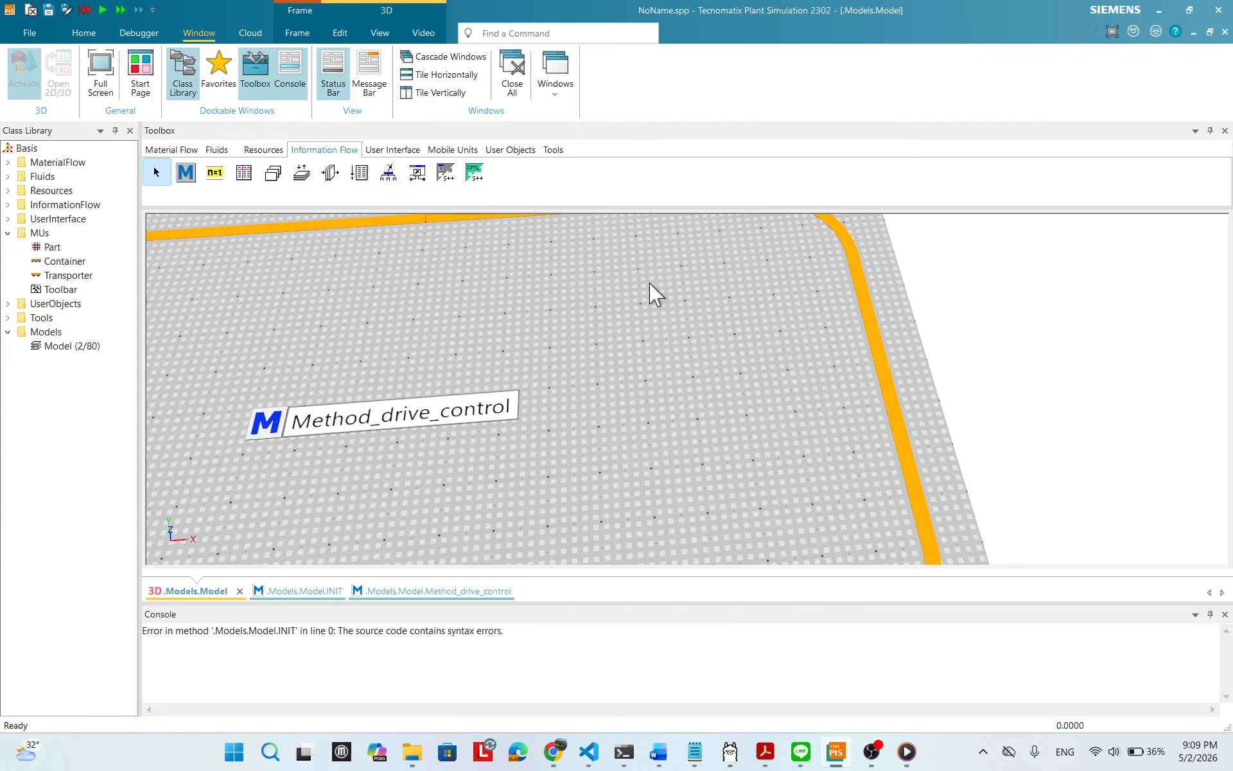
{"action": "scroll", "coordinate": [650, 292], "scroll_direction": "down", "scroll_amount": 3}
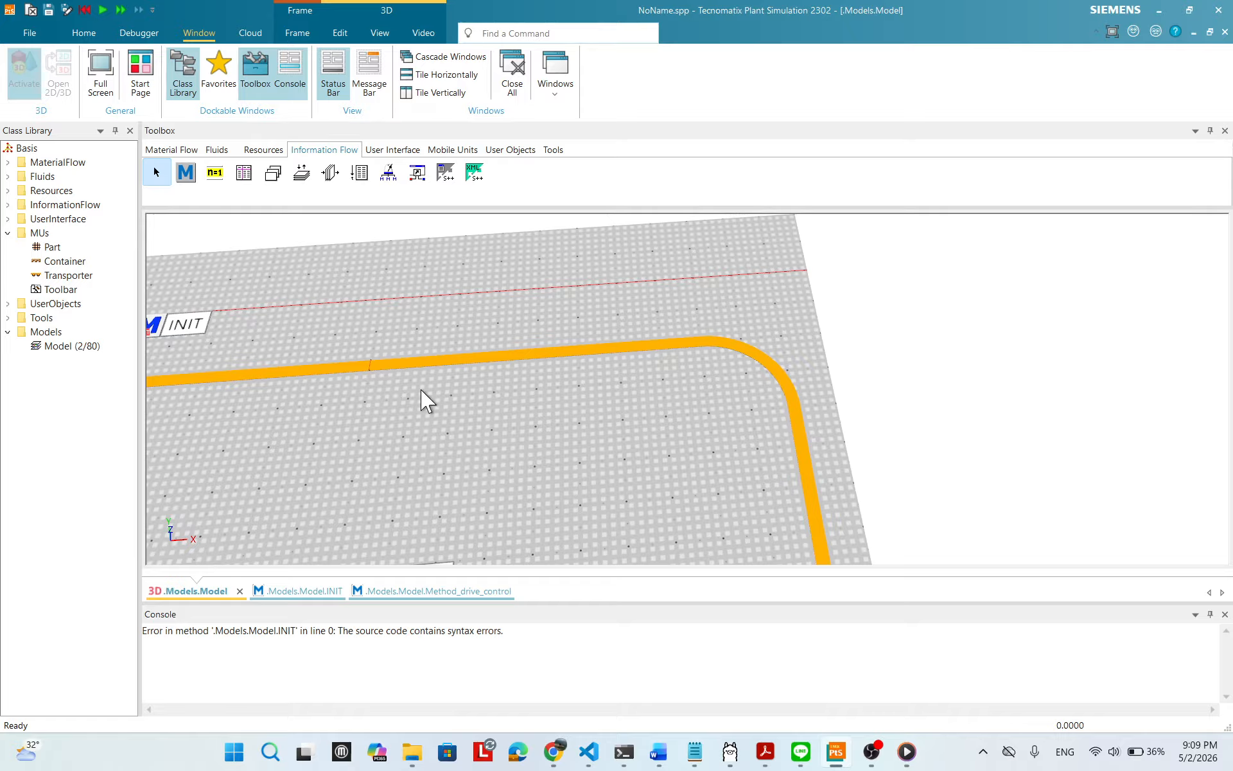
{"action": "mouse_move", "coordinate": [371, 368]}
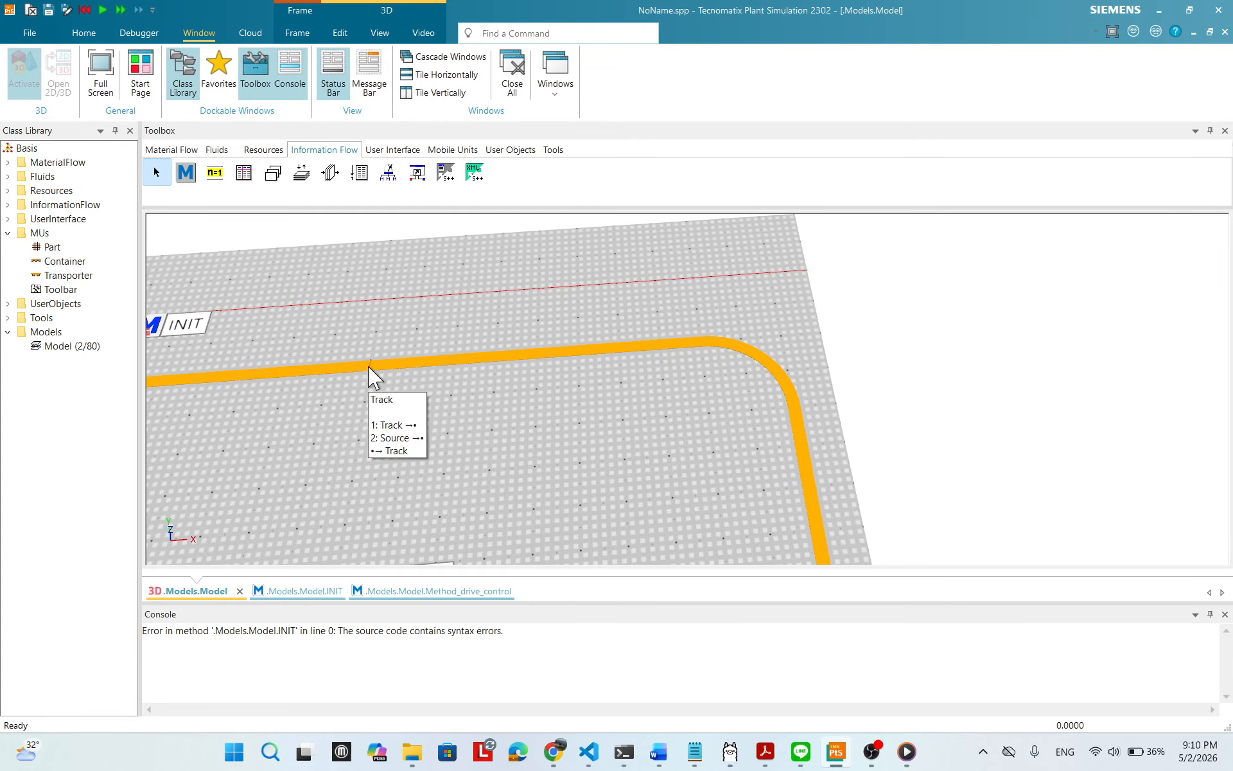
- Add the lines .MUs.Part.create(@) and .MUs.Part.delete below the parameters in Method_drive_control
{"action": "scroll", "coordinate": [504, 454], "scroll_direction": "down", "scroll_amount": 5}
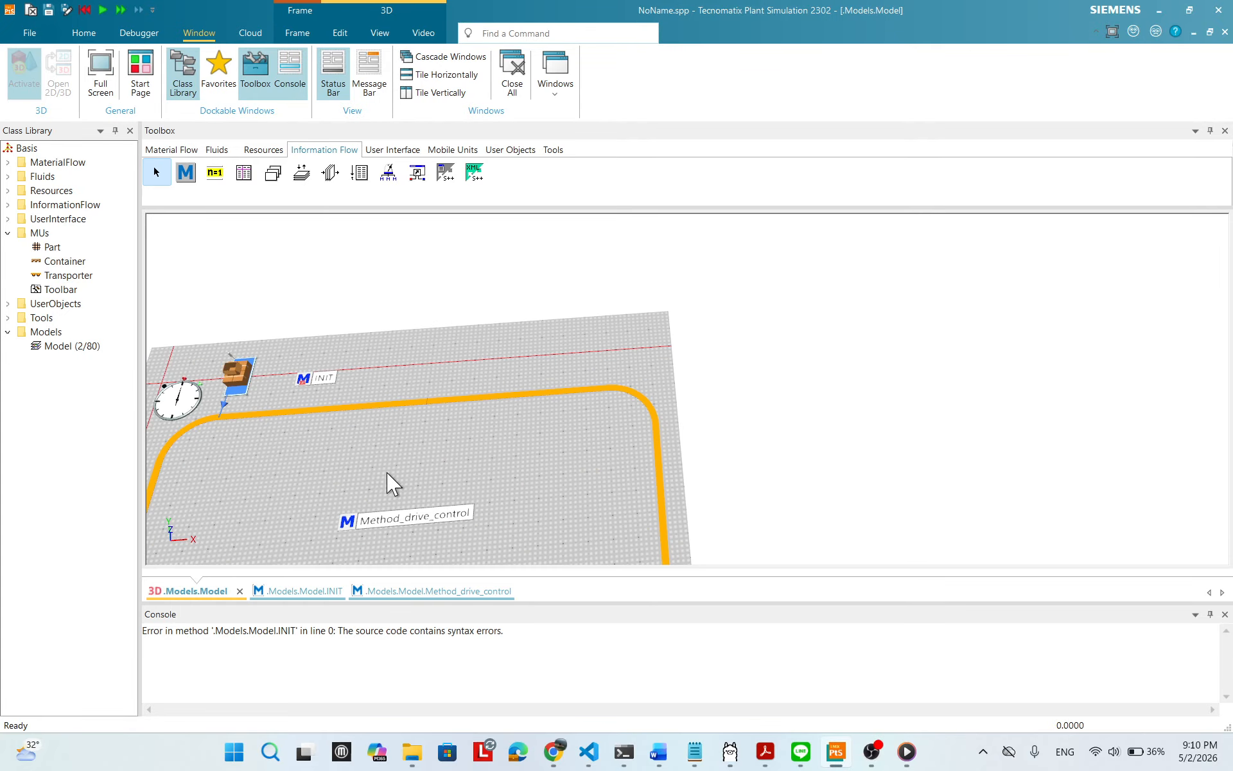
{"action": "left_click_drag", "start_coordinate": [394, 484], "coordinate": [476, 418]}
{"action": "double_click", "coordinate": [537, 454]}
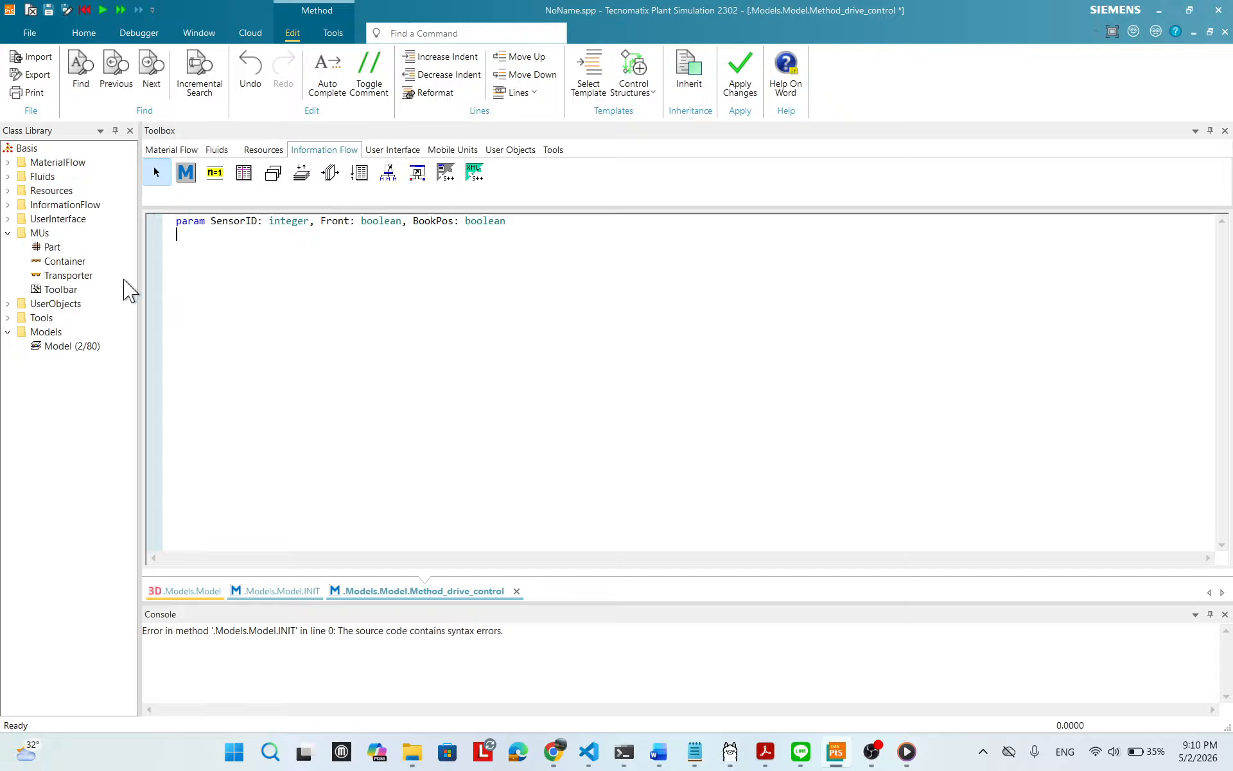
{"action": "left_click_drag", "start_coordinate": [52, 249], "coordinate": [234, 242]}
{"action": "type", "text": ".create("}
{"action": "type", "text": "@)"}
{"action": "left_click", "coordinate": [956, 758]}
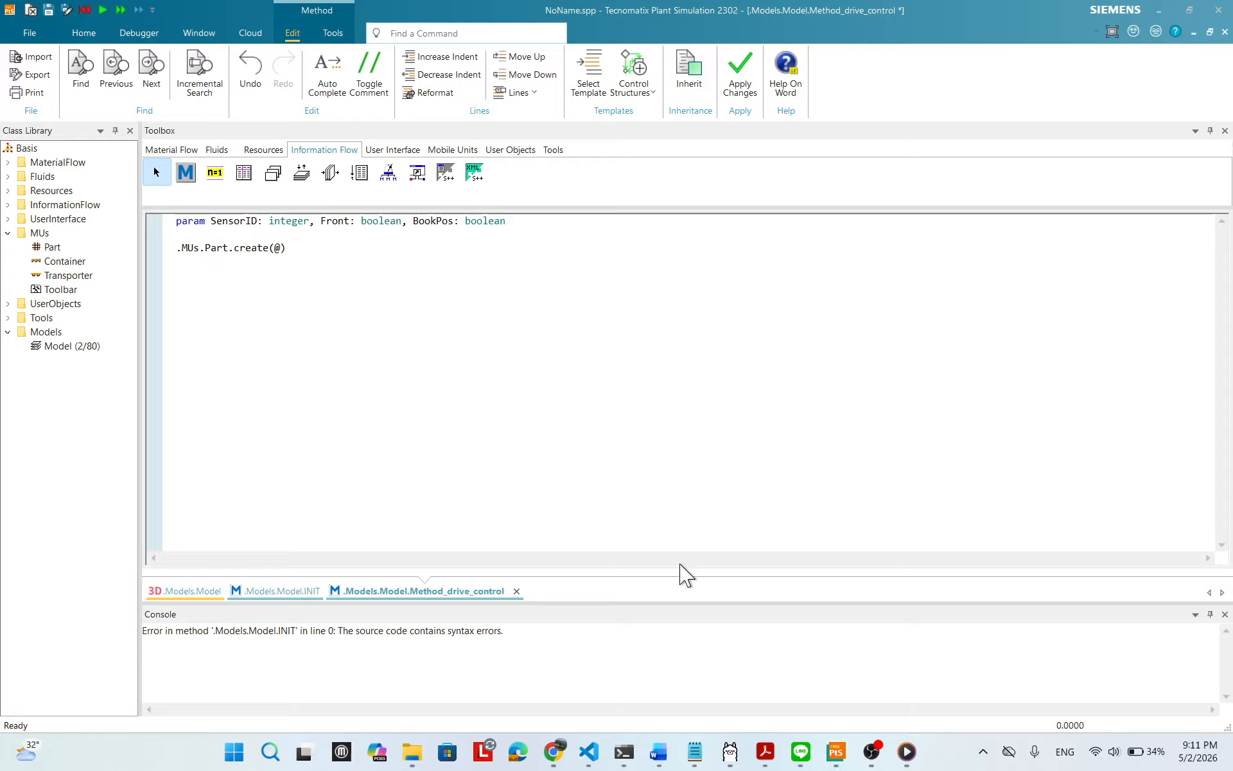
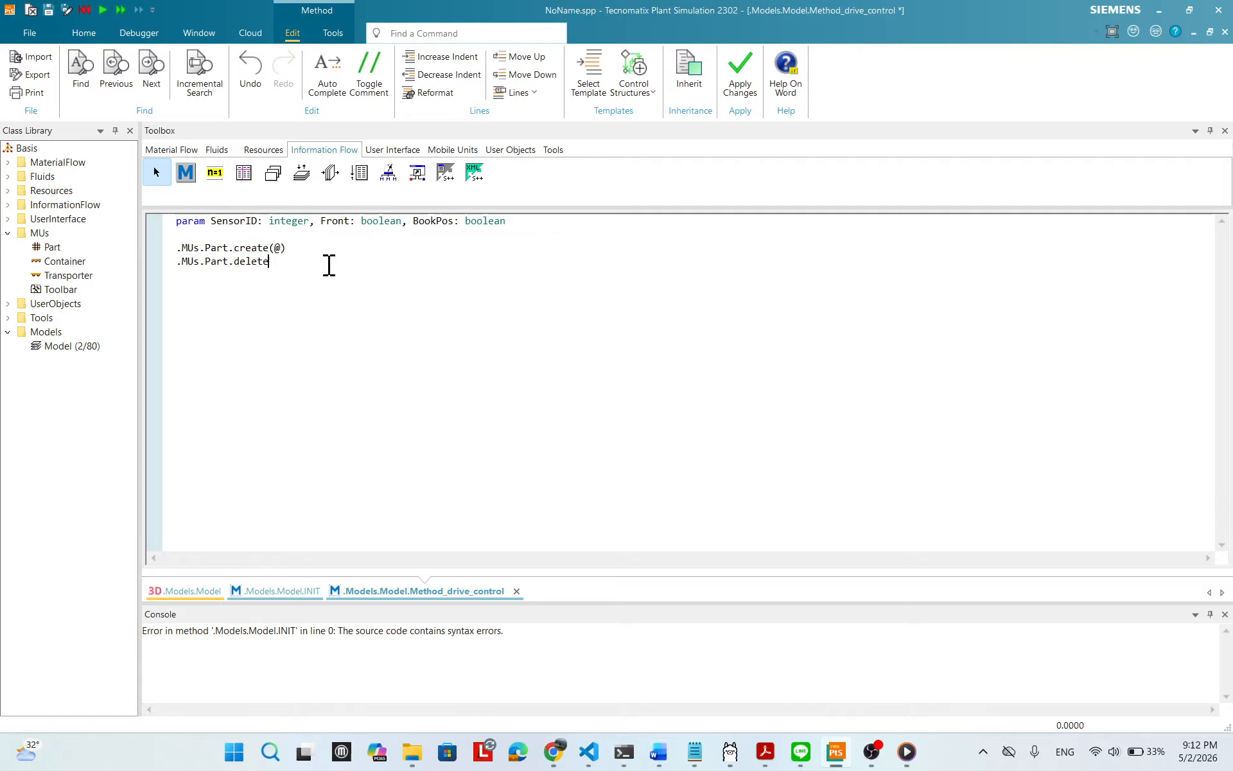
{"action": "left_click", "coordinate": [199, 591]}
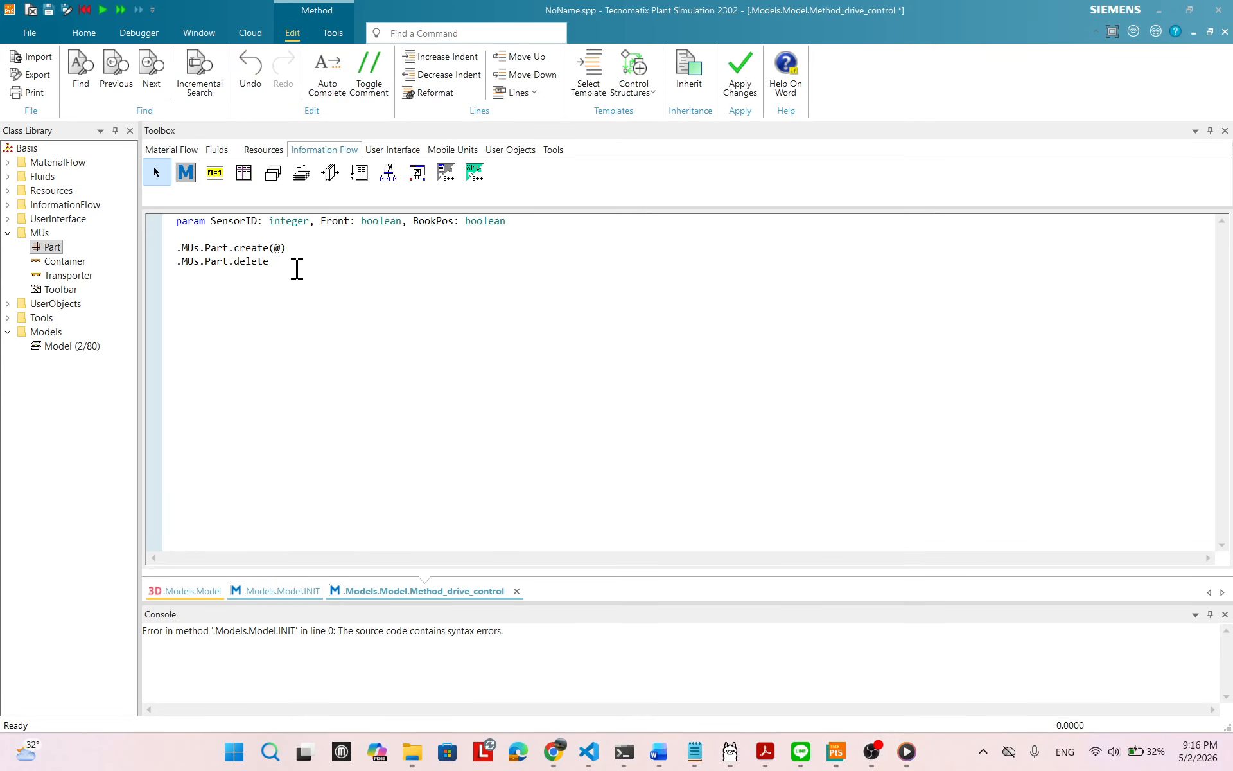
- Replace the Part path in the delete line so that it reads @.cont.delete
{"action": "left_click", "coordinate": [228, 264]}
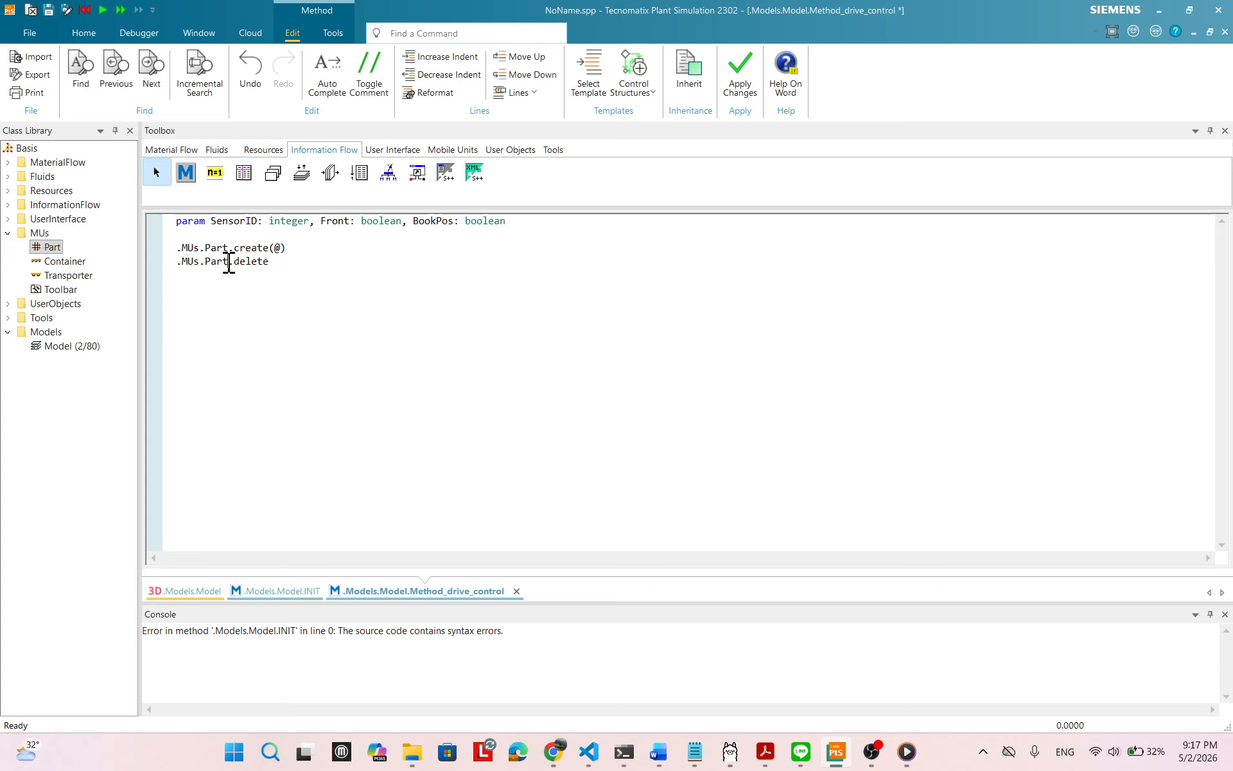
{"action": "left_click_drag", "start_coordinate": [225, 263], "coordinate": [176, 264]}
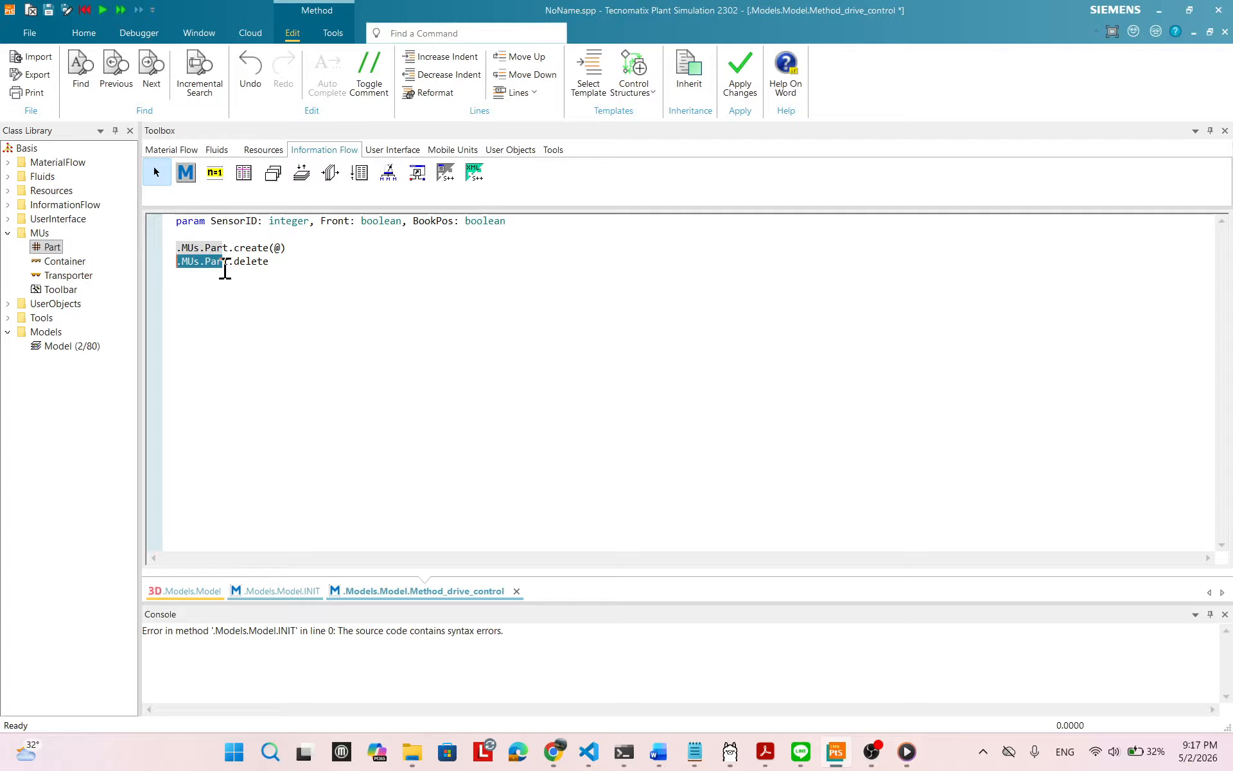
{"action": "type", "text": "@"}
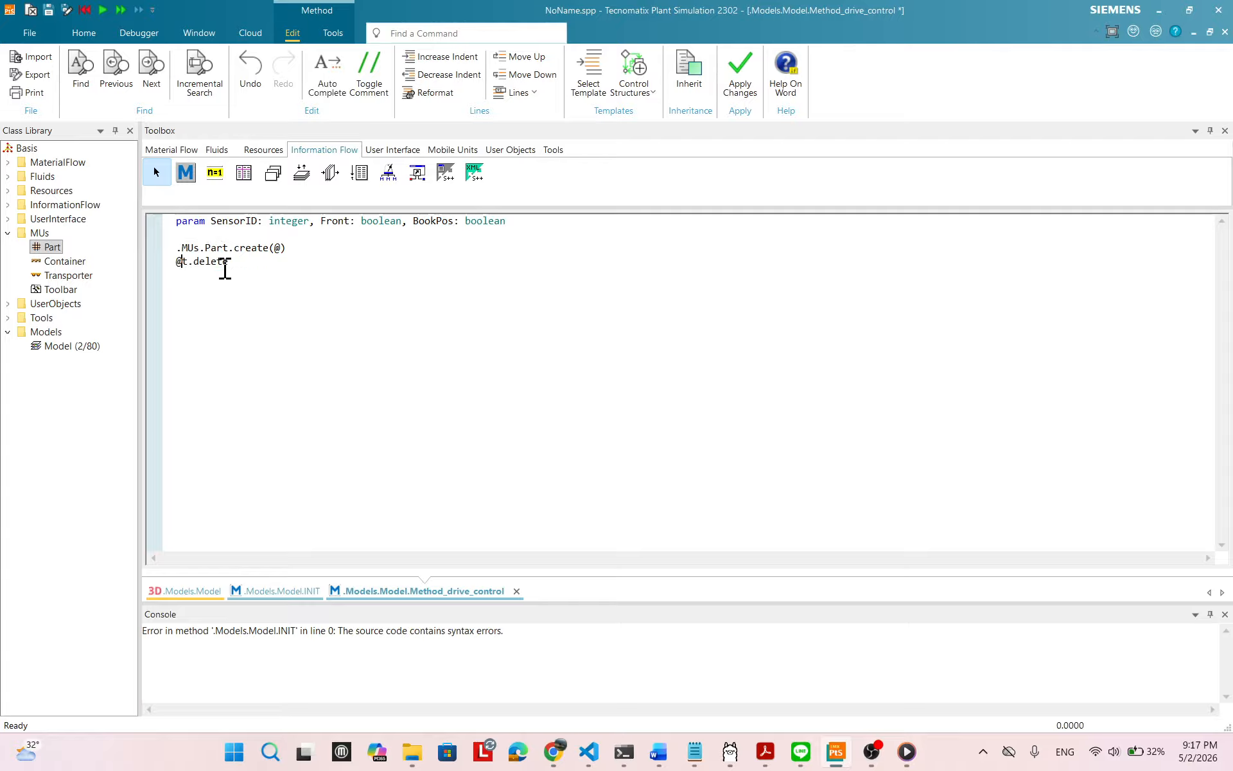
{"action": "type", "text": ".cont"}
{"action": "key", "text": "BackSpace"}
- Open the Part class from the MUs folder and show its attributes and methods
{"action": "left_click", "coordinate": [280, 248]}
{"action": "left_click", "coordinate": [56, 251]}
{"action": "double_click", "coordinate": [55, 250]}
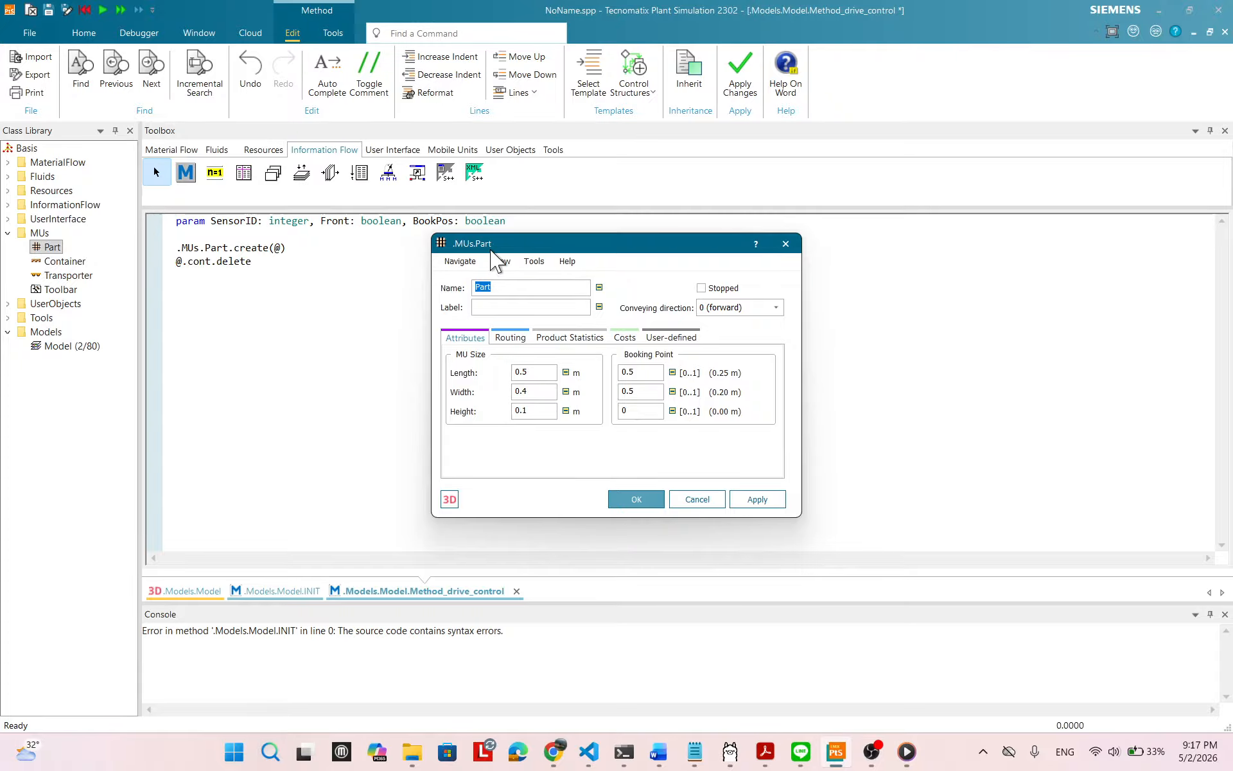
{"action": "left_click_drag", "start_coordinate": [544, 240], "coordinate": [449, 202]}
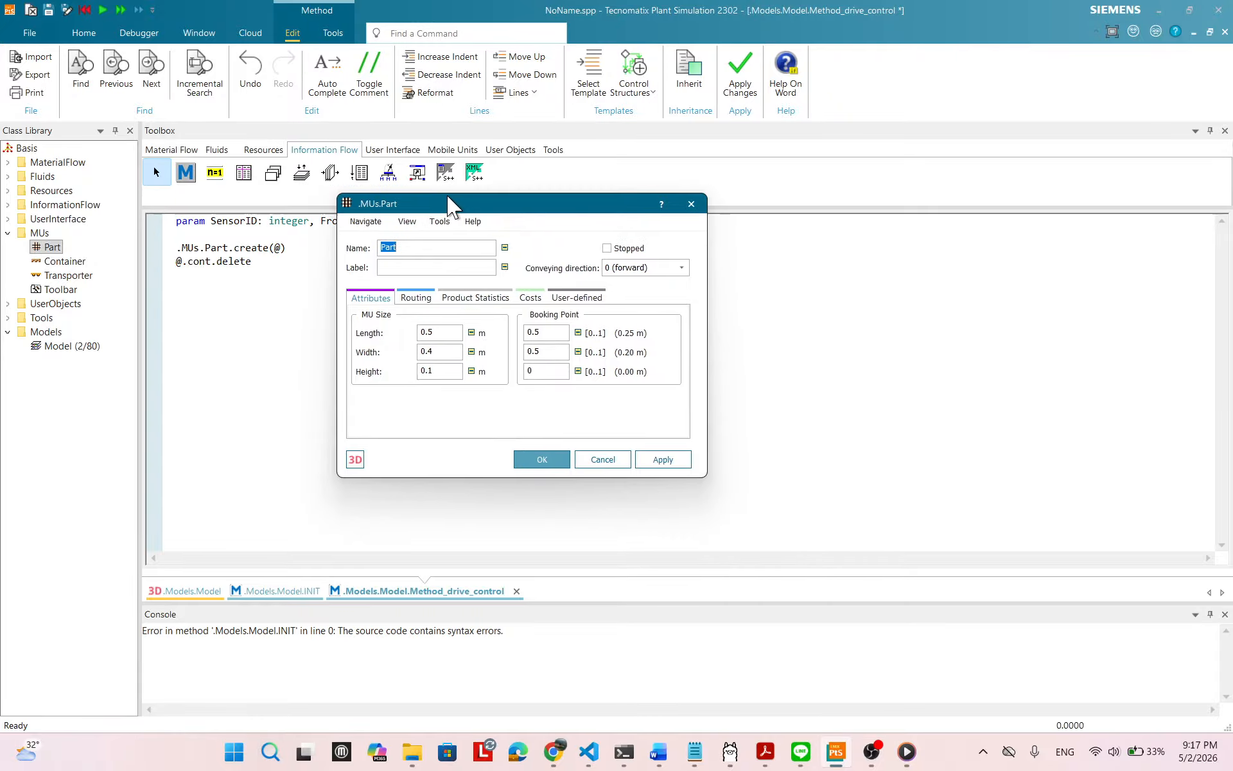
{"action": "left_click", "coordinate": [408, 222]}
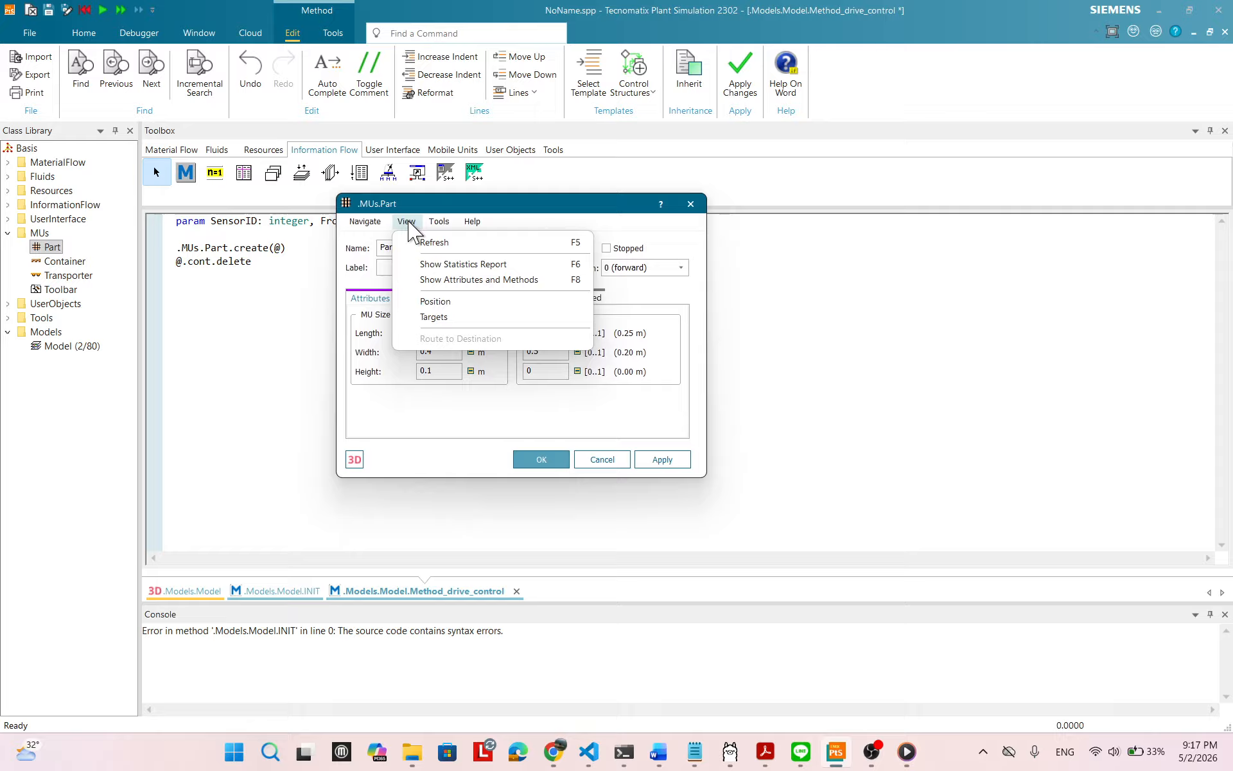
{"action": "left_click", "coordinate": [443, 281]}
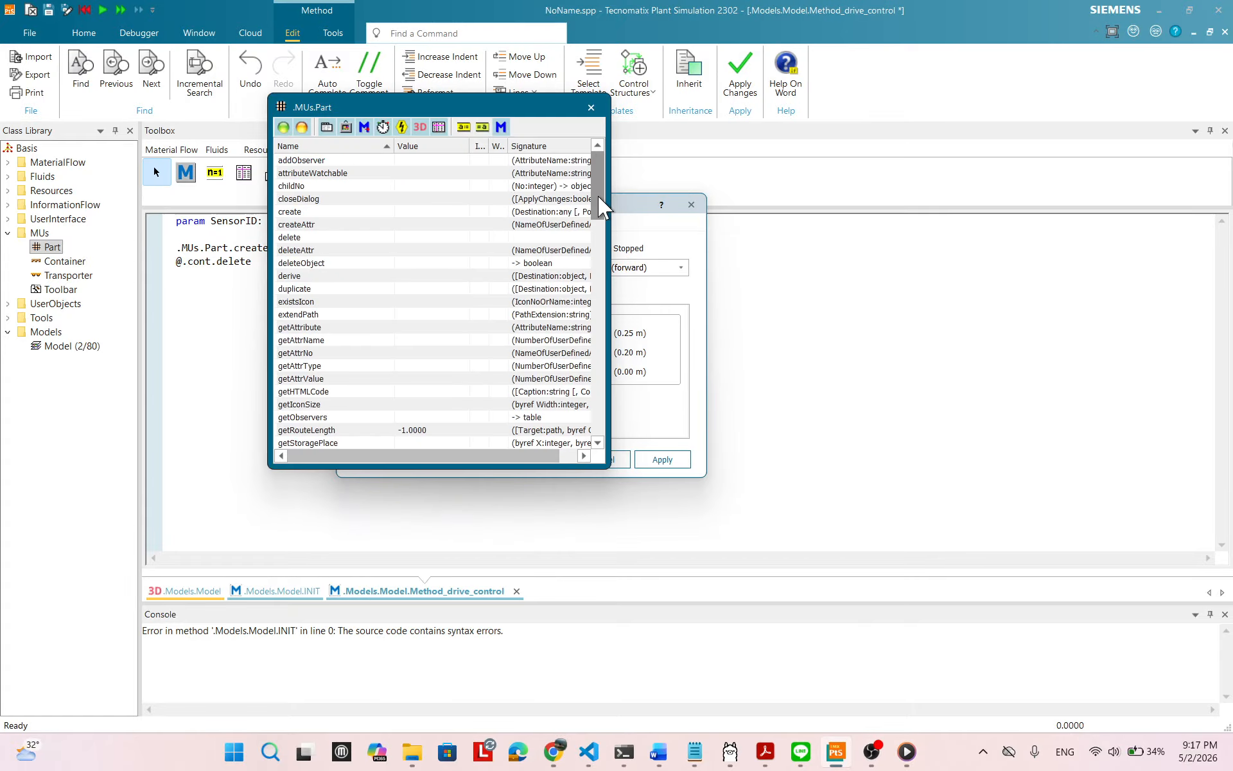
- Find the create method in the Part's attributes and methods list and examine its full signature
{"action": "left_click_drag", "start_coordinate": [598, 195], "coordinate": [619, 333]}
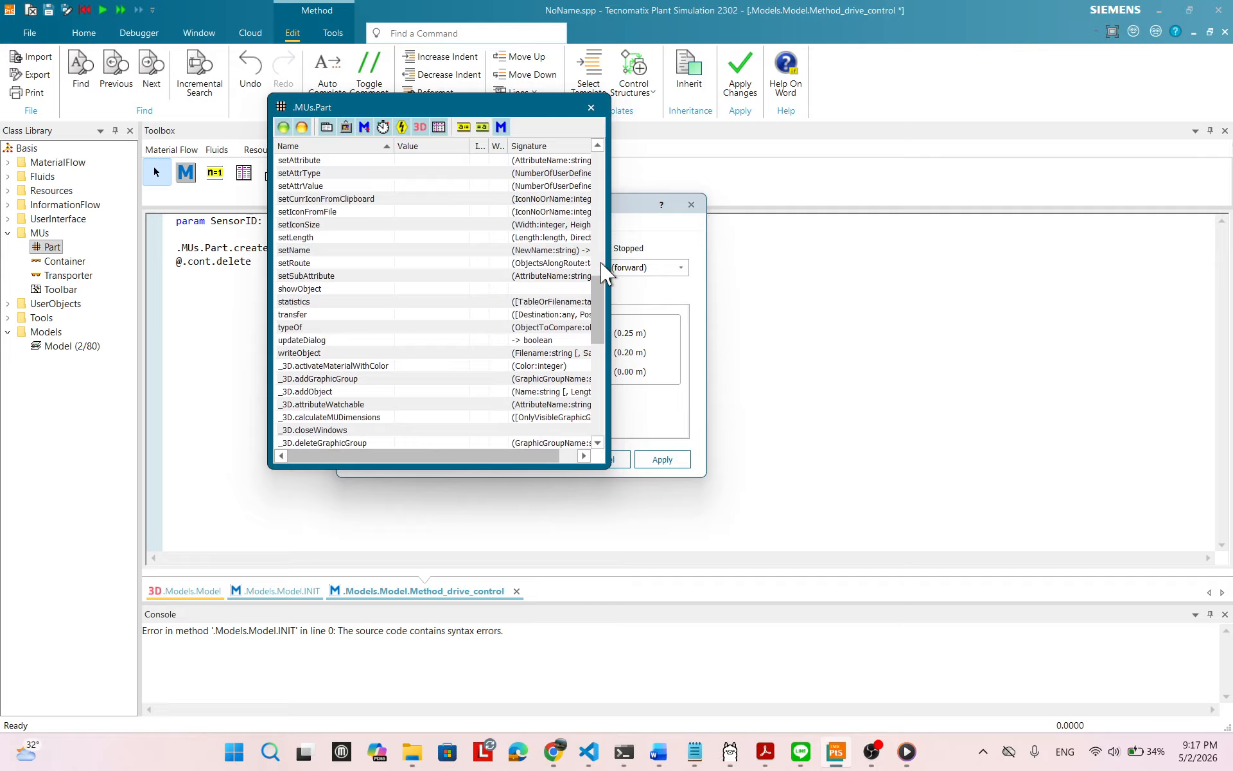
{"action": "scroll", "coordinate": [601, 273], "scroll_direction": "up", "scroll_amount": 6}
{"action": "left_click_drag", "start_coordinate": [601, 269], "coordinate": [600, 180]}
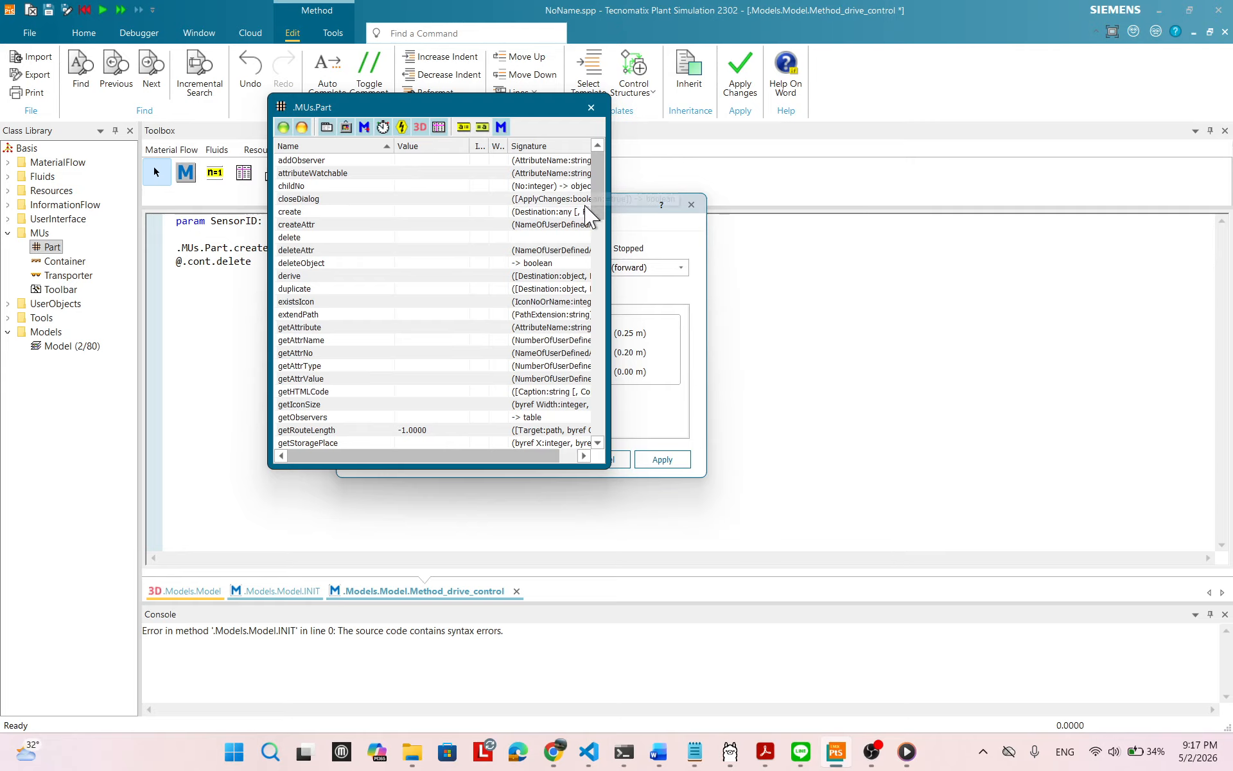
{"action": "mouse_move", "coordinate": [600, 218]}
{"action": "left_mouse_down"}
{"action": "mouse_move", "coordinate": [599, 242]}
{"action": "mouse_move", "coordinate": [588, 207]}
{"action": "left_mouse_up"}
{"action": "left_click", "coordinate": [293, 217]}
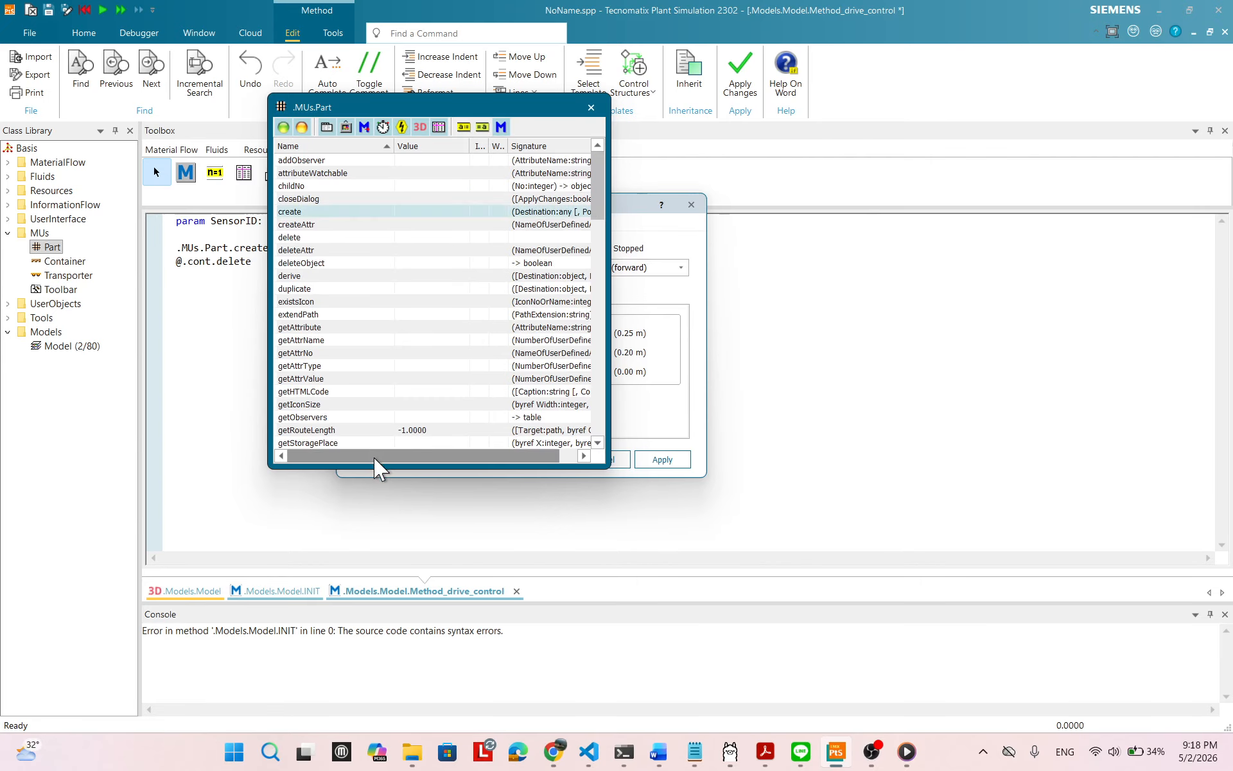
{"action": "left_click_drag", "start_coordinate": [377, 457], "coordinate": [426, 457]}
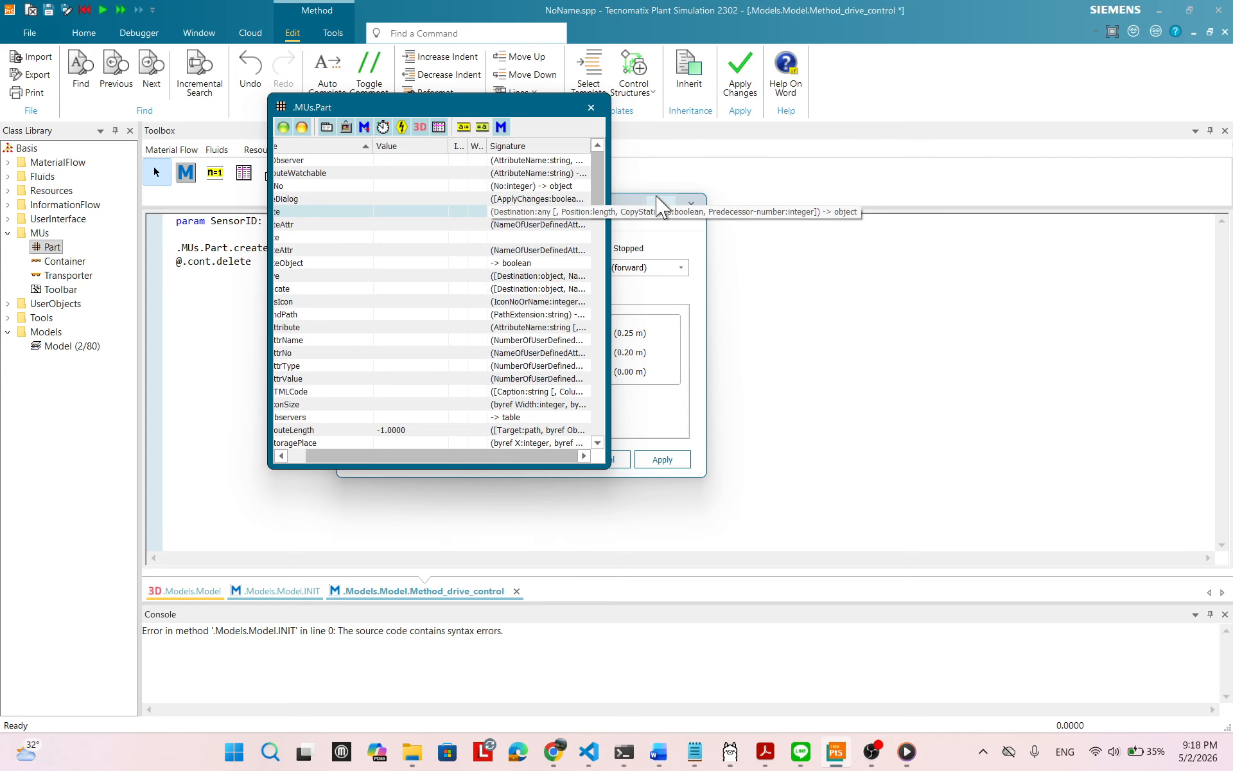
- Find the delete method in the Part's attributes and methods list, and close the list and the Part dialog
{"action": "left_click_drag", "start_coordinate": [479, 112], "coordinate": [933, 205]}
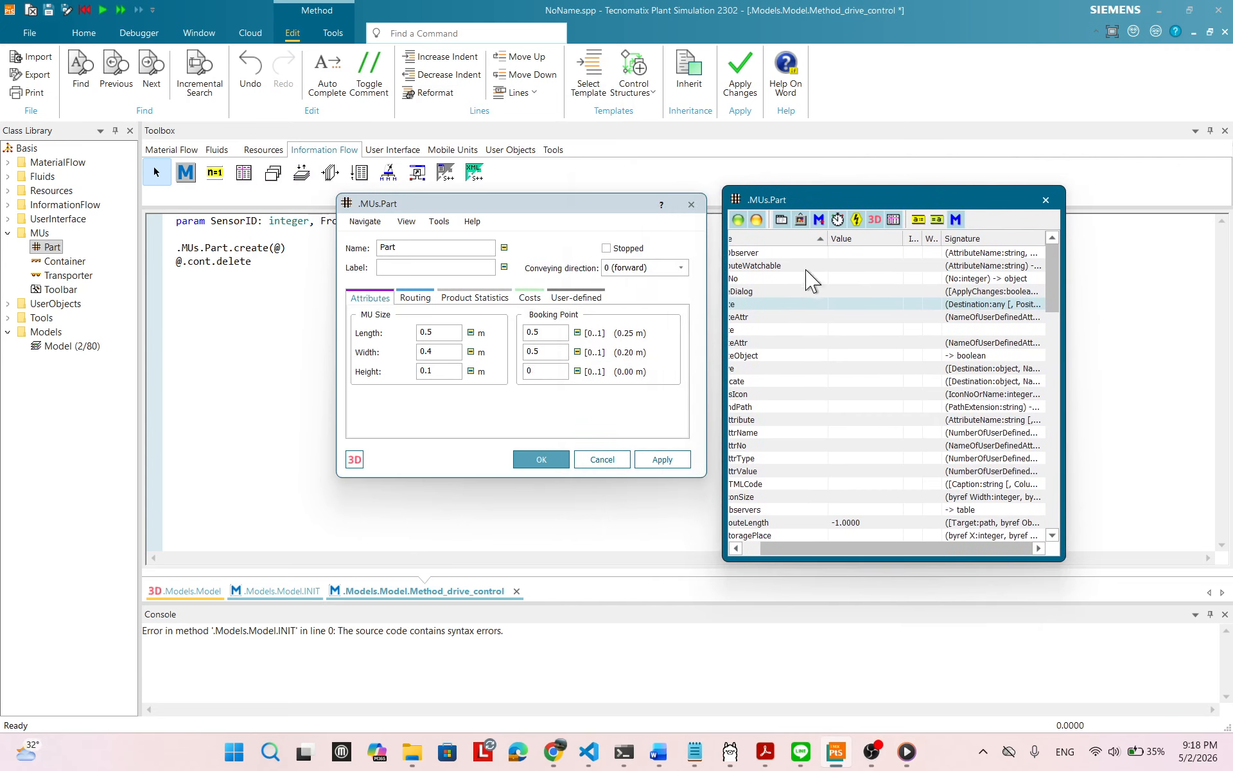
{"action": "left_click_drag", "start_coordinate": [804, 557], "coordinate": [738, 547]}
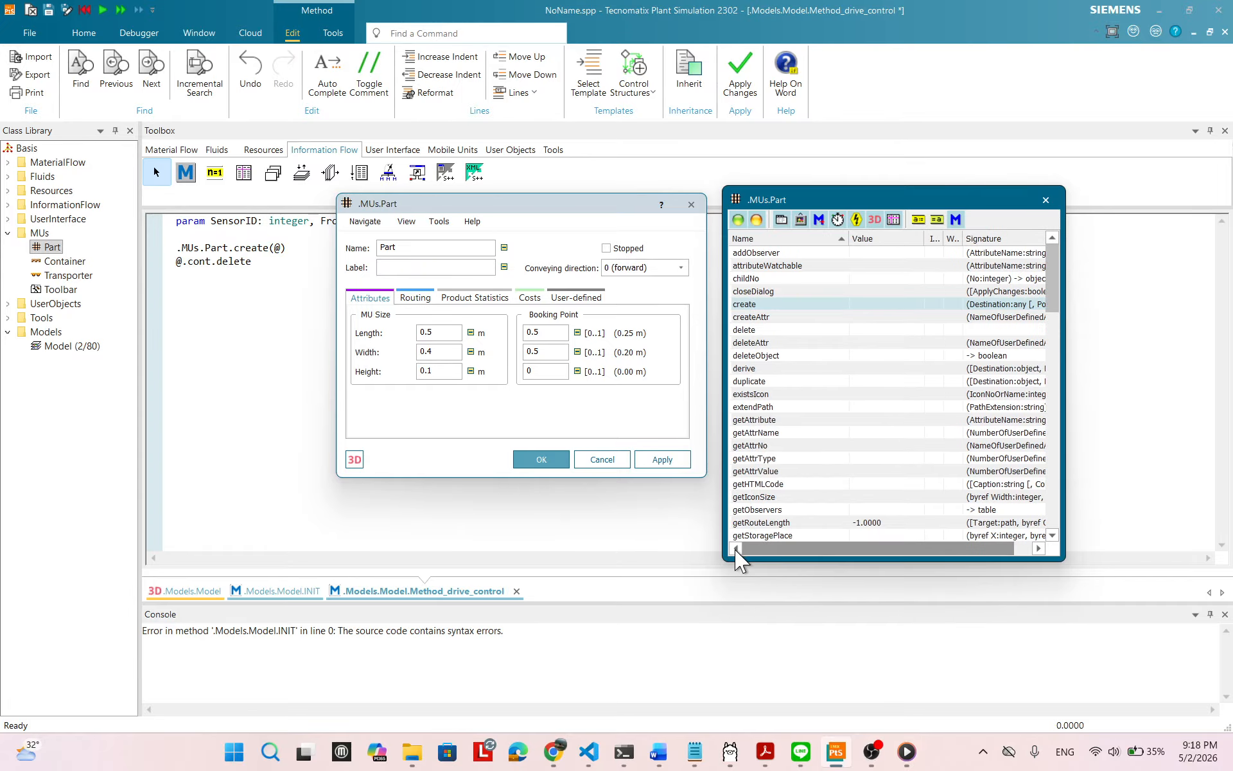
{"action": "left_click", "coordinate": [751, 330]}
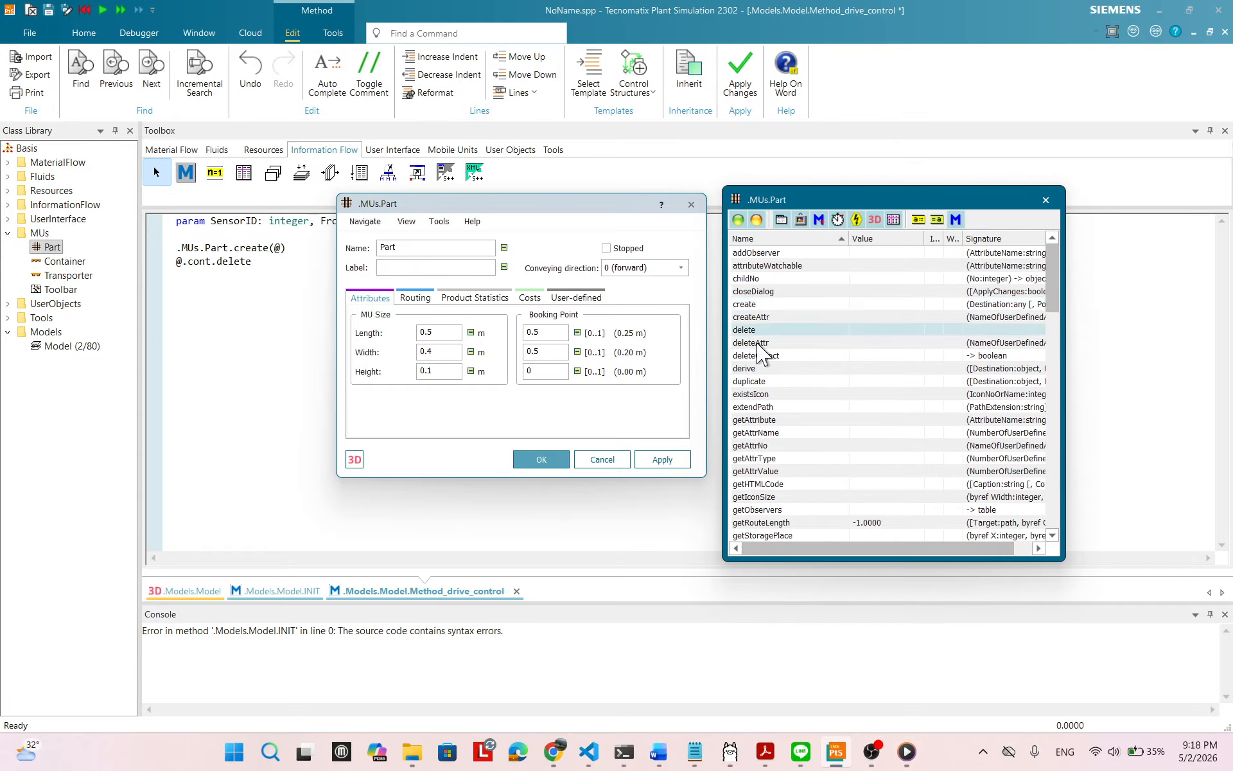
{"action": "left_click_drag", "start_coordinate": [815, 550], "coordinate": [757, 552]}
{"action": "left_click", "coordinate": [1043, 201]}
{"action": "left_click", "coordinate": [602, 459]}
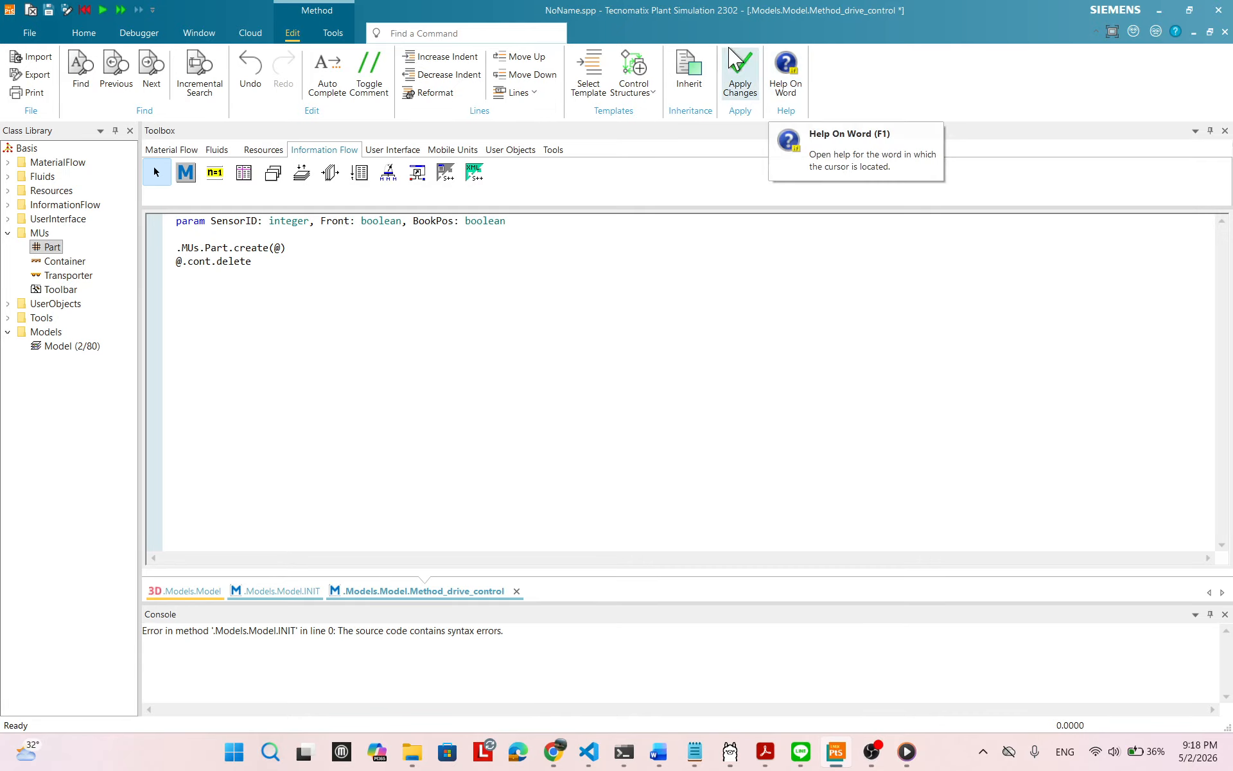
- Open the Tecnomatix Plant Simulation online help and look over the topics on its start page
{"action": "left_click", "coordinate": [1177, 31]}
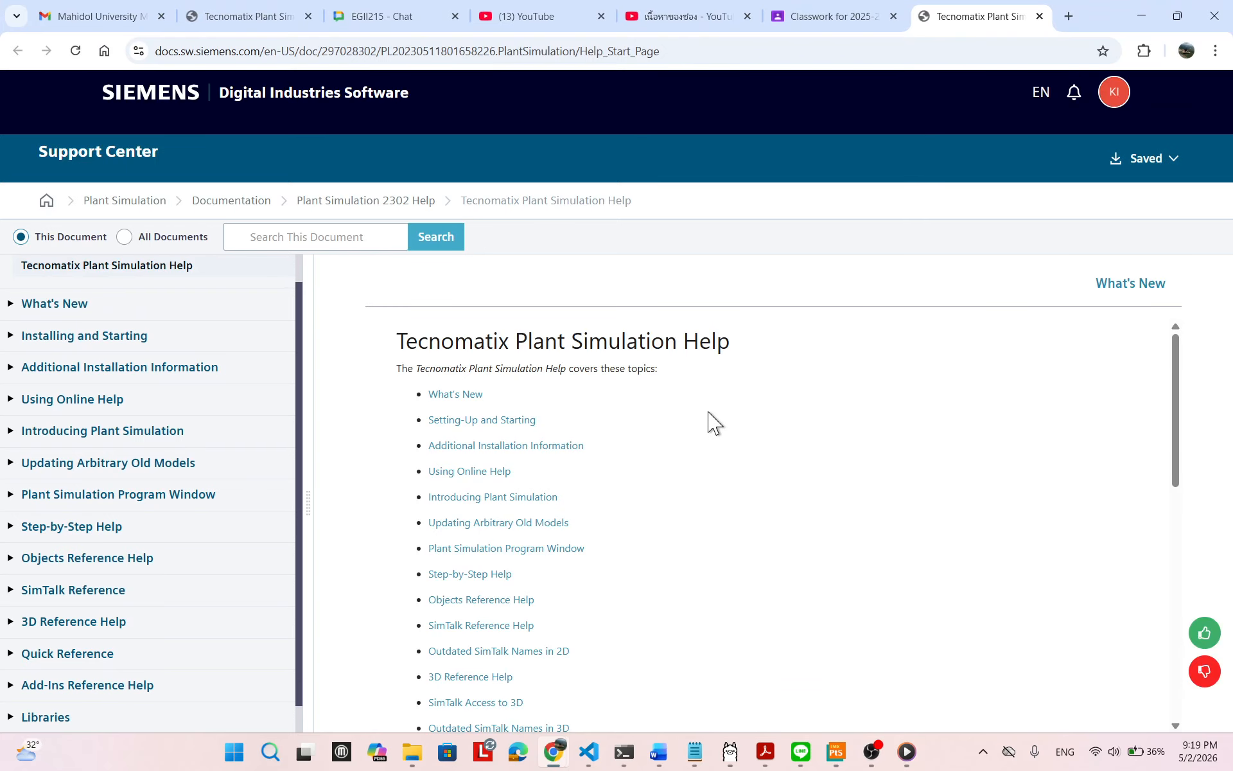
{"action": "left_click", "coordinate": [1113, 100]}
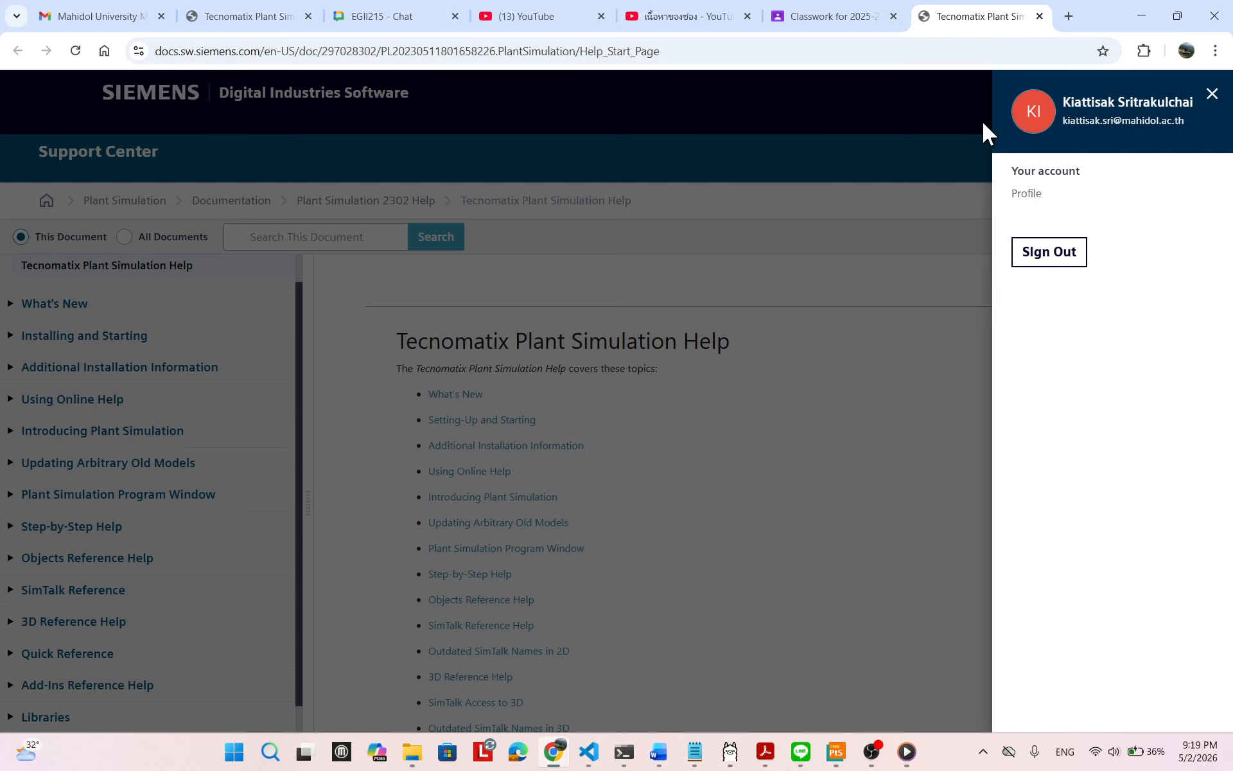
{"action": "left_click", "coordinate": [964, 127]}
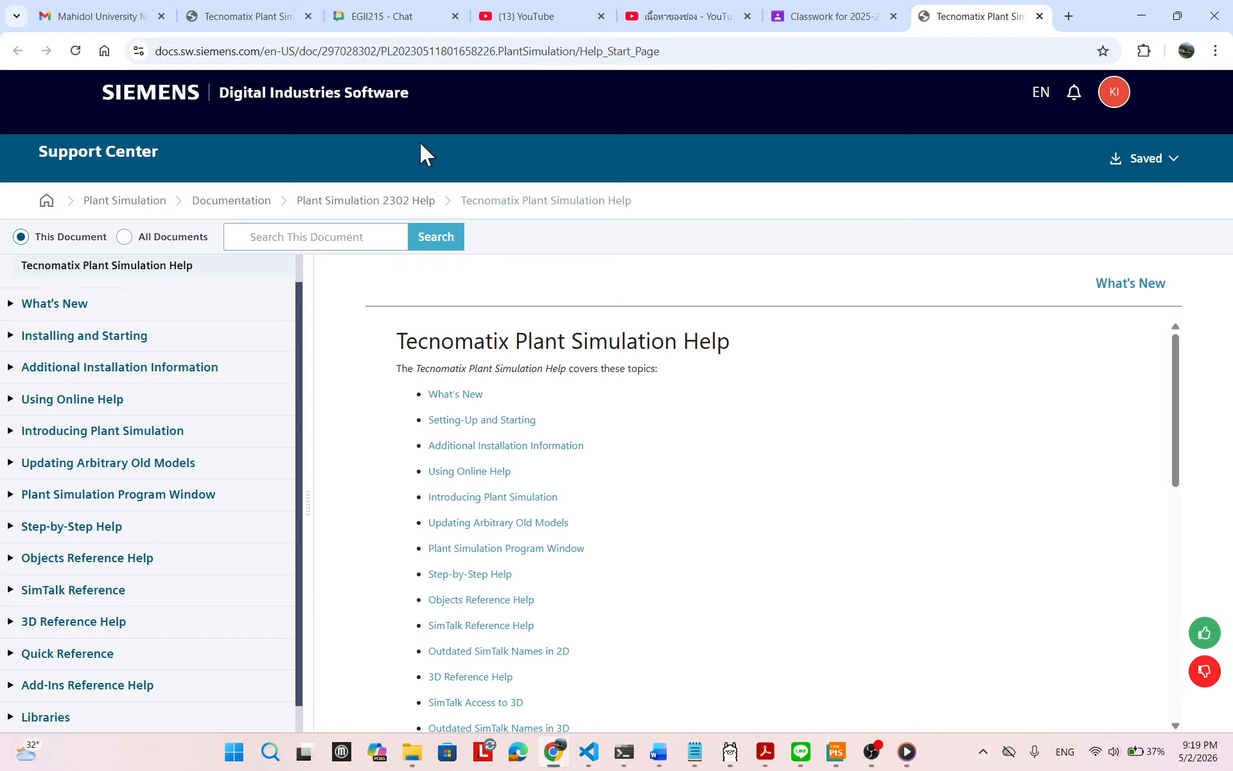
{"action": "scroll", "coordinate": [788, 473], "scroll_direction": "down", "scroll_amount": 5}
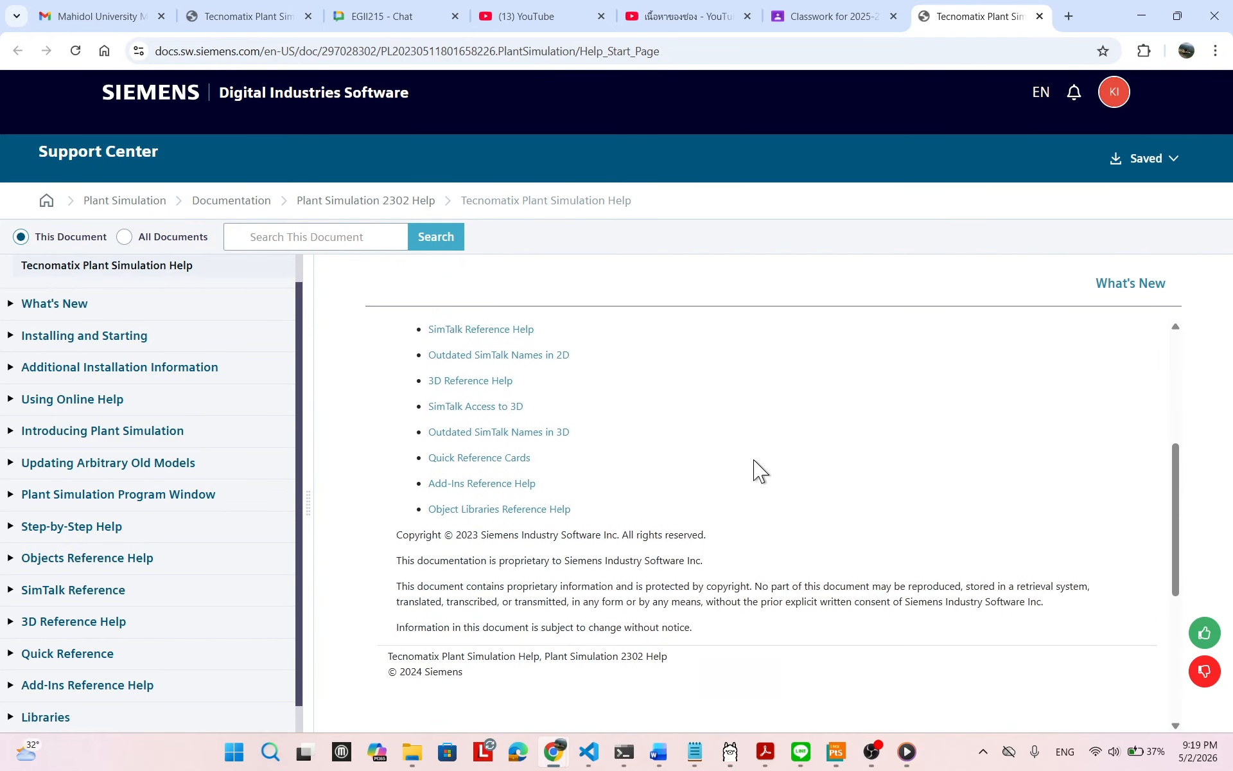
{"action": "scroll", "coordinate": [755, 469], "scroll_direction": "up", "scroll_amount": 5}
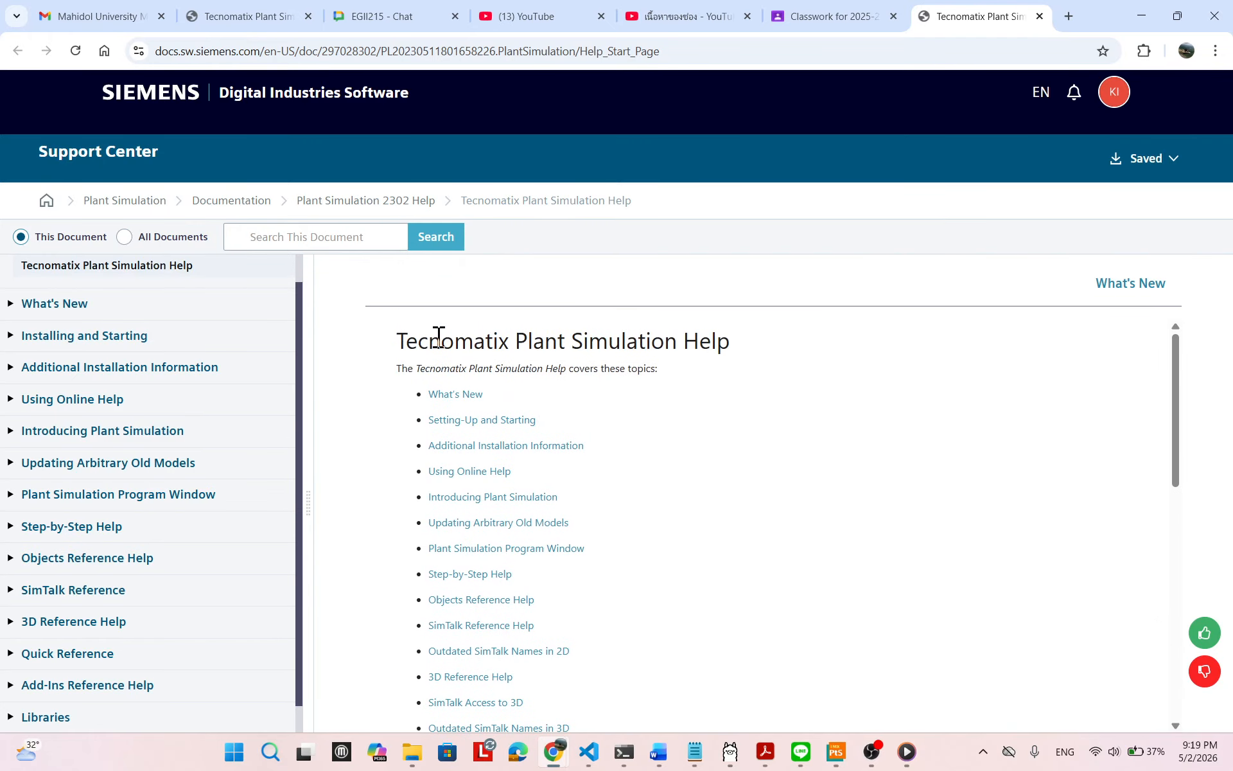
- Search the help document for "create" and look through the first page of results
{"action": "left_click", "coordinate": [311, 237]}
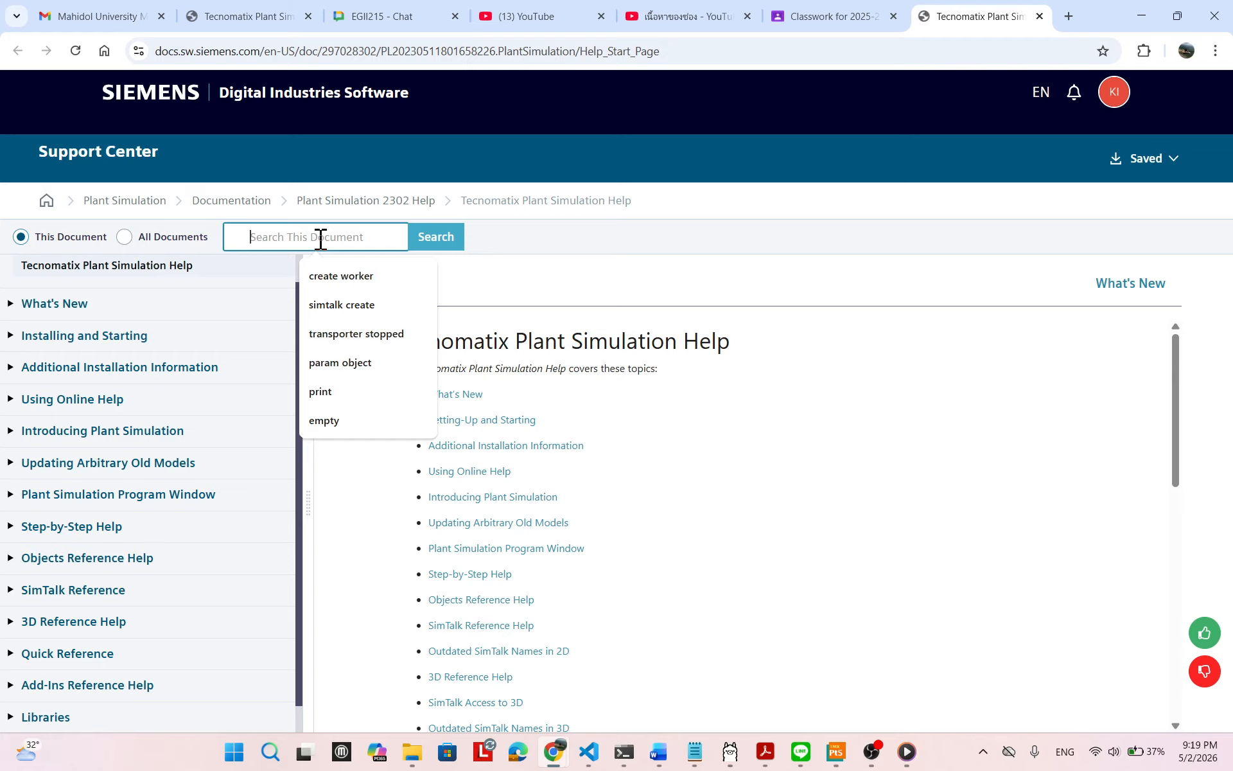
{"action": "type", "text": "creat"}
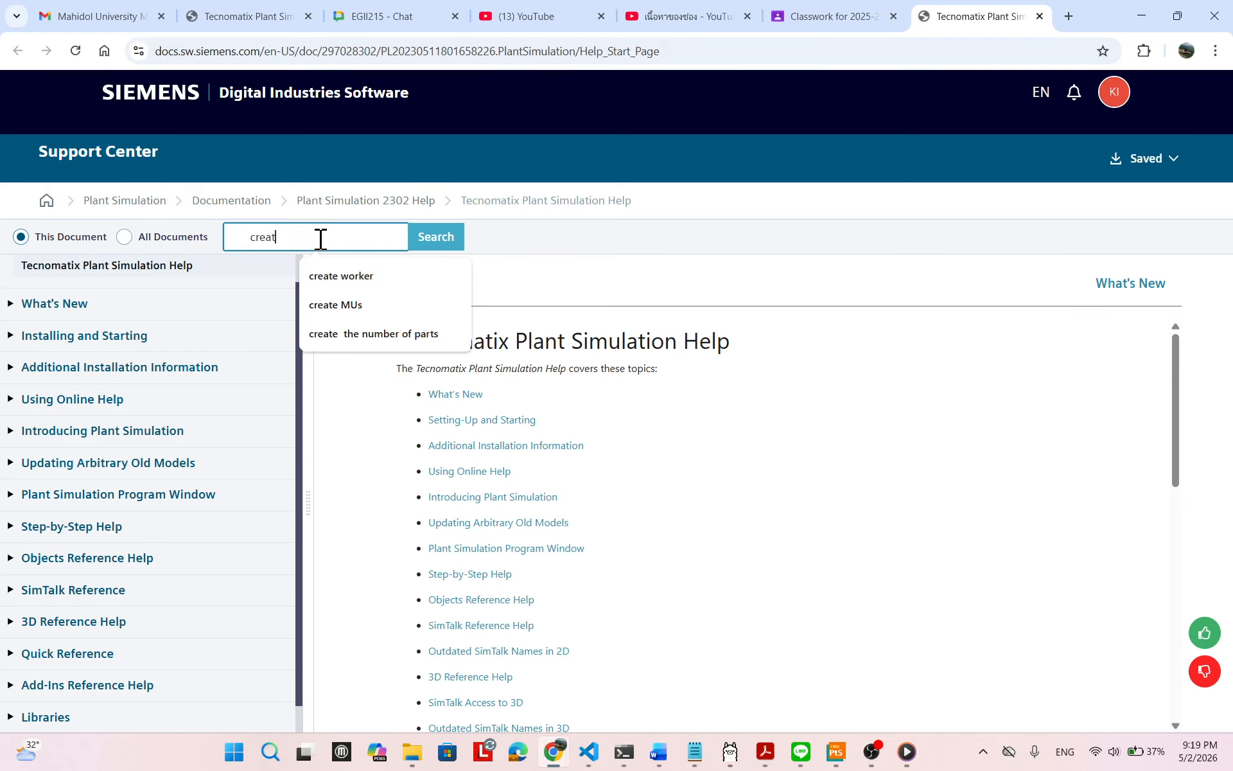
{"action": "type", "text": "e"}
{"action": "key", "text": "Return"}
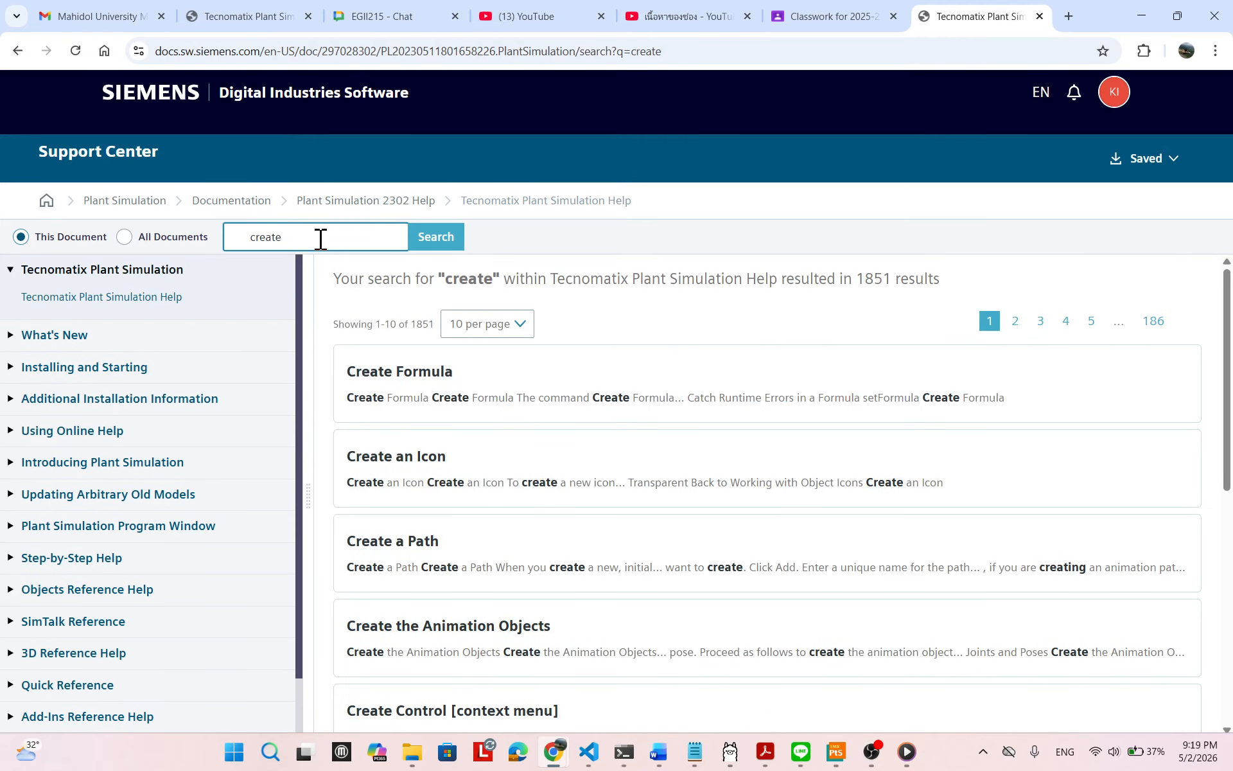
{"action": "scroll", "coordinate": [598, 501], "scroll_direction": "down", "scroll_amount": 1}
{"action": "scroll", "coordinate": [603, 508], "scroll_direction": "down", "scroll_amount": 5}
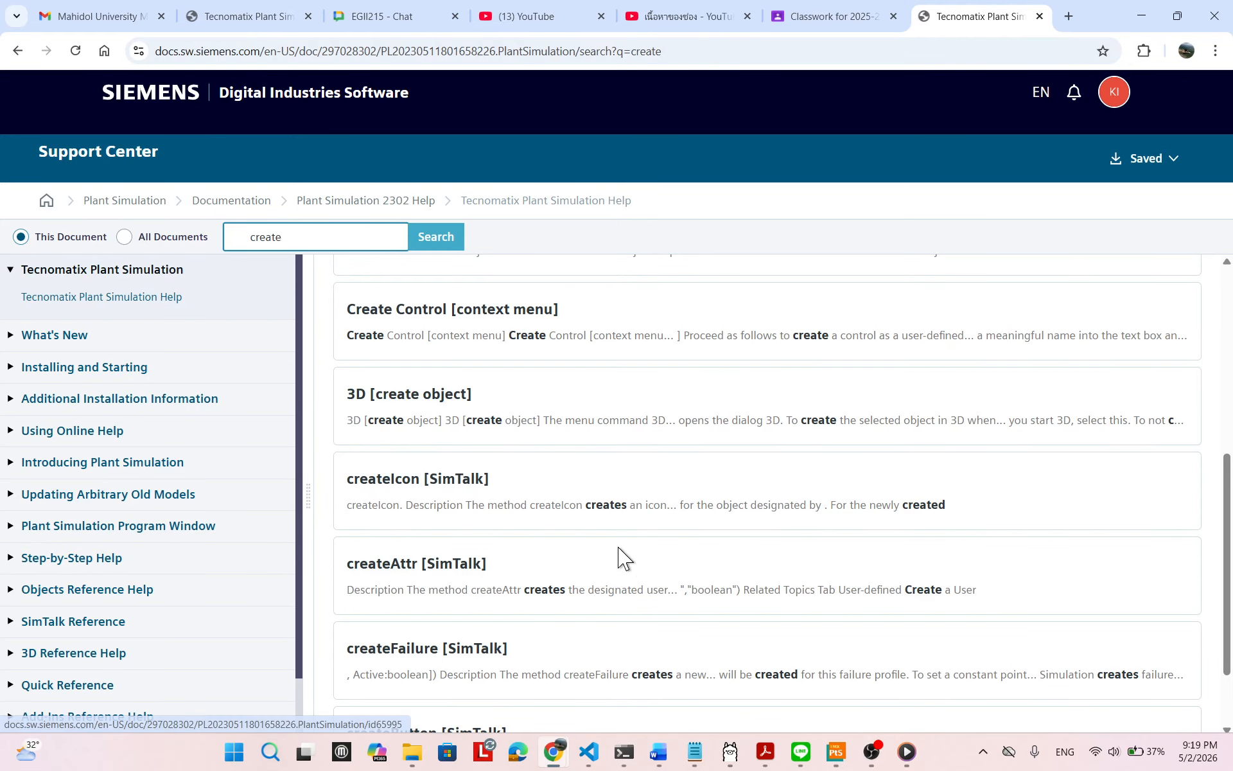
{"action": "scroll", "coordinate": [622, 559], "scroll_direction": "down", "scroll_amount": 2}
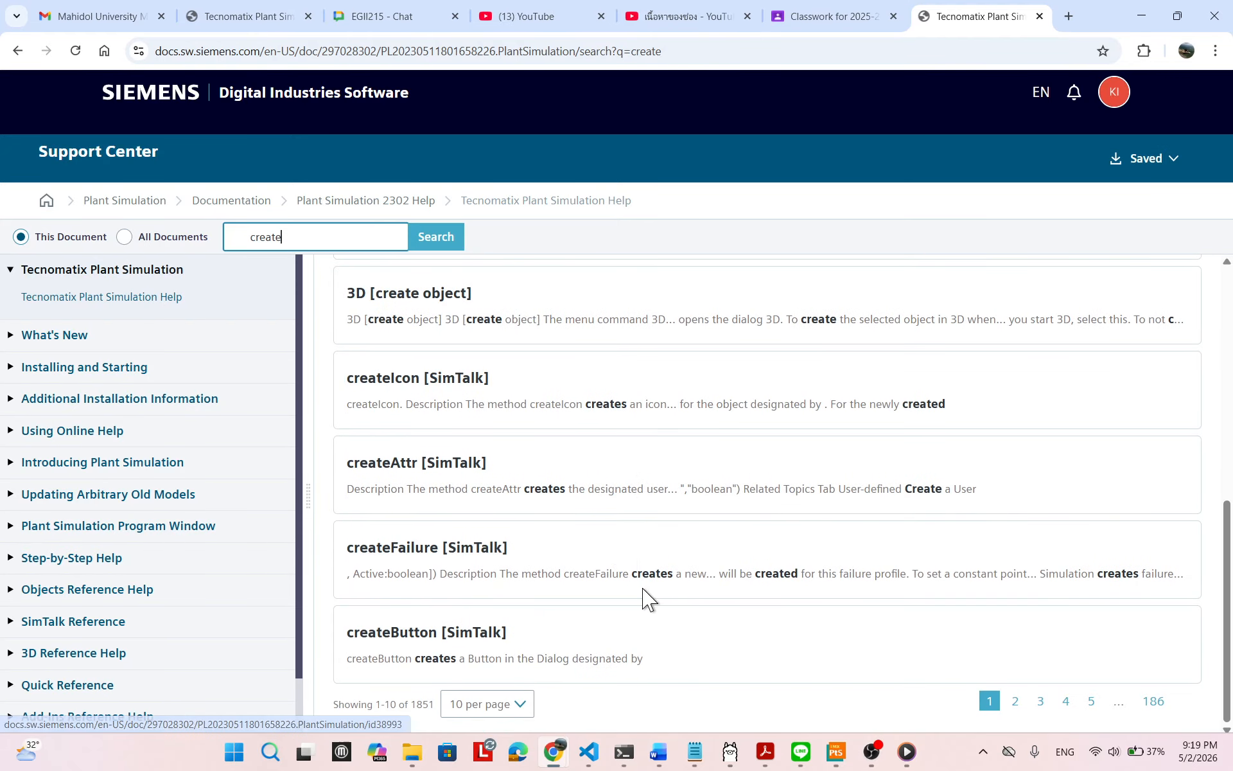
{"action": "scroll", "coordinate": [642, 594], "scroll_direction": "up", "scroll_amount": 5}
{"action": "scroll", "coordinate": [644, 598], "scroll_direction": "up", "scroll_amount": 1}
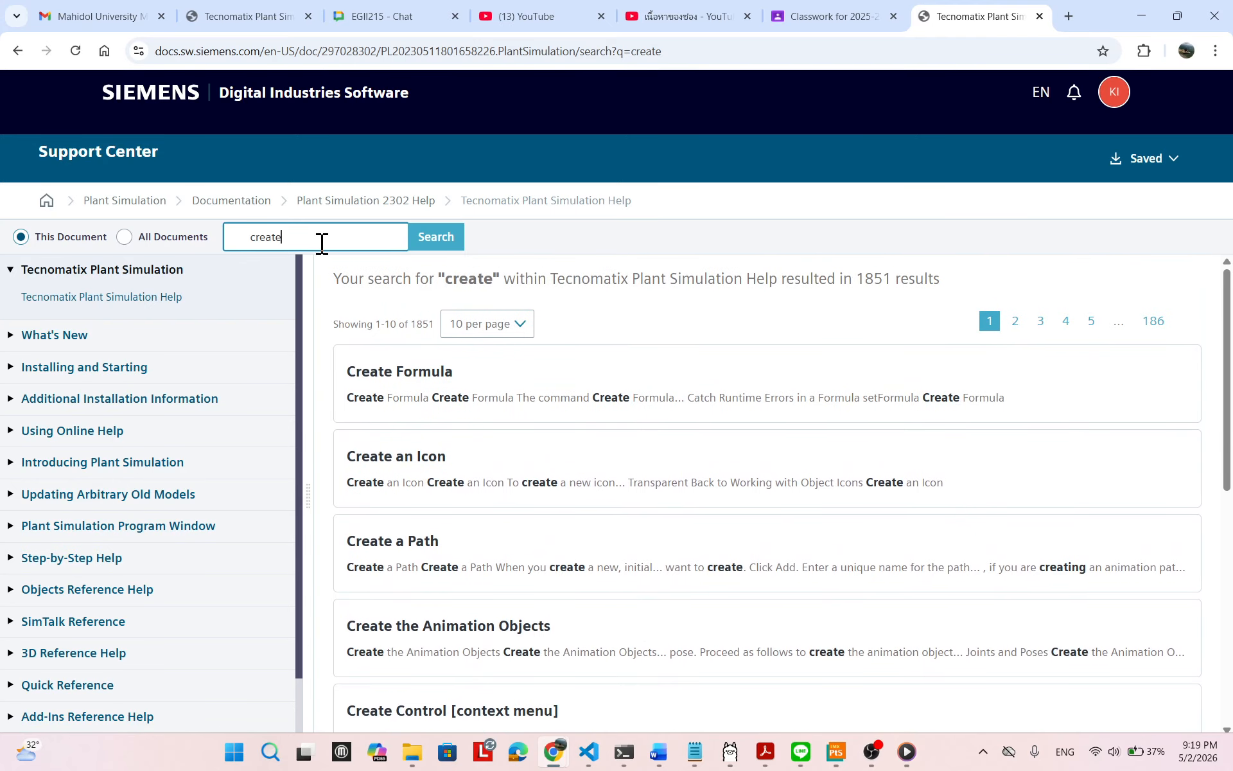
- Search the help for "create MUs" and open the create [SimTalk] - MUs topic
{"action": "left_click_drag", "start_coordinate": [352, 242], "coordinate": [229, 239]}
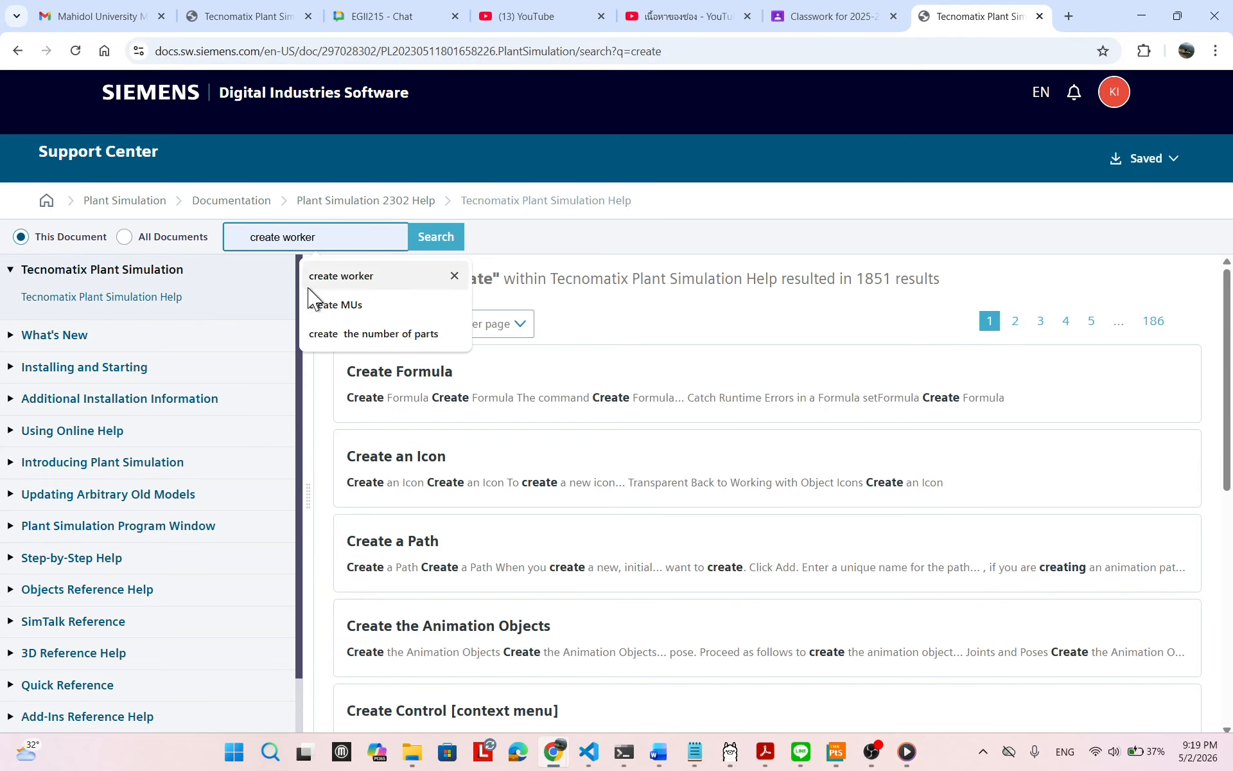
{"action": "left_click", "coordinate": [343, 321]}
{"action": "key", "text": "Return"}
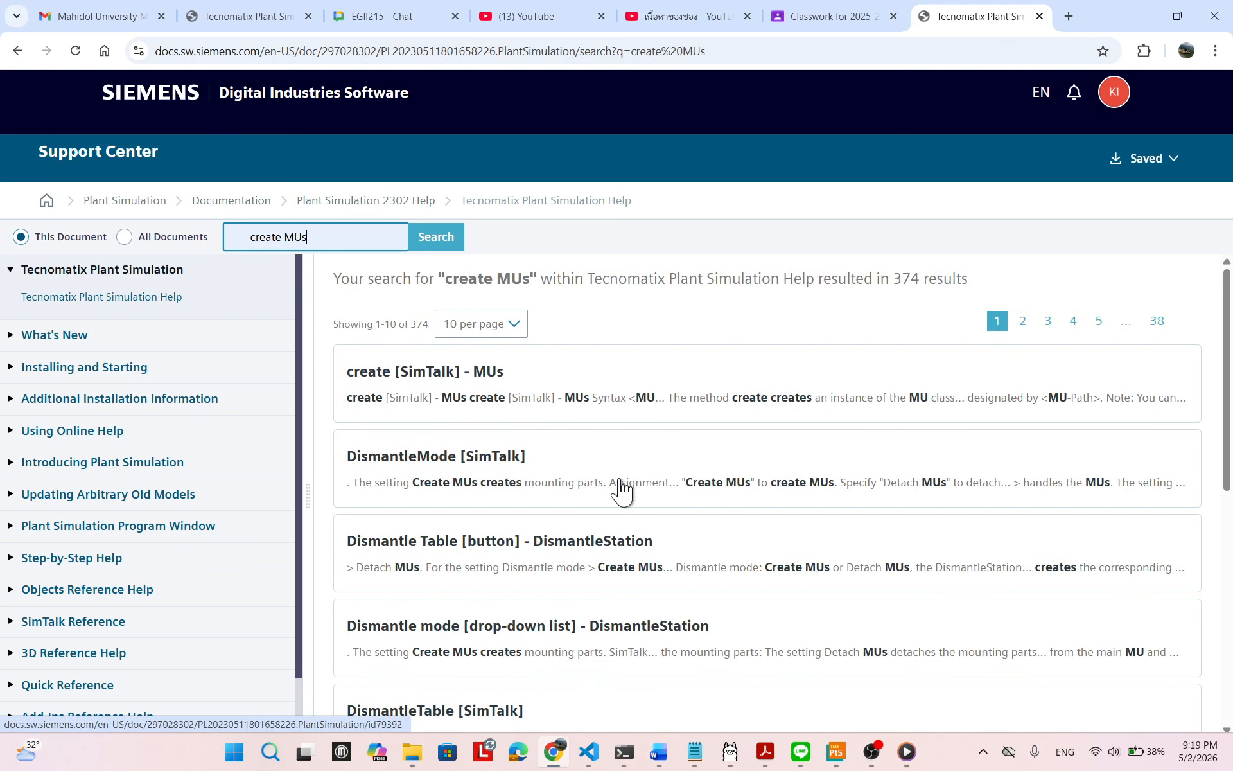
{"action": "left_click", "coordinate": [416, 373]}
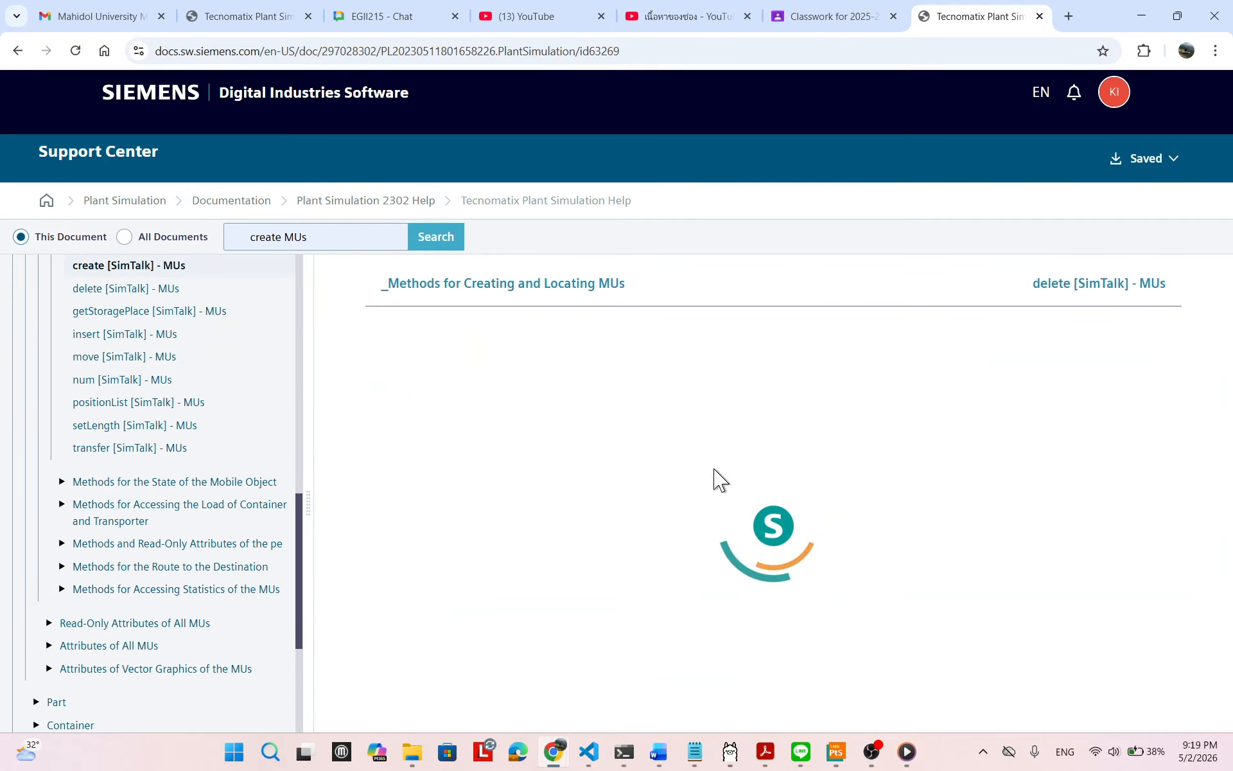
- Read the create topic's parameters and code examples, plus the syntax and example in the related delete topic
{"action": "scroll", "coordinate": [758, 475], "scroll_direction": "down", "scroll_amount": 10}
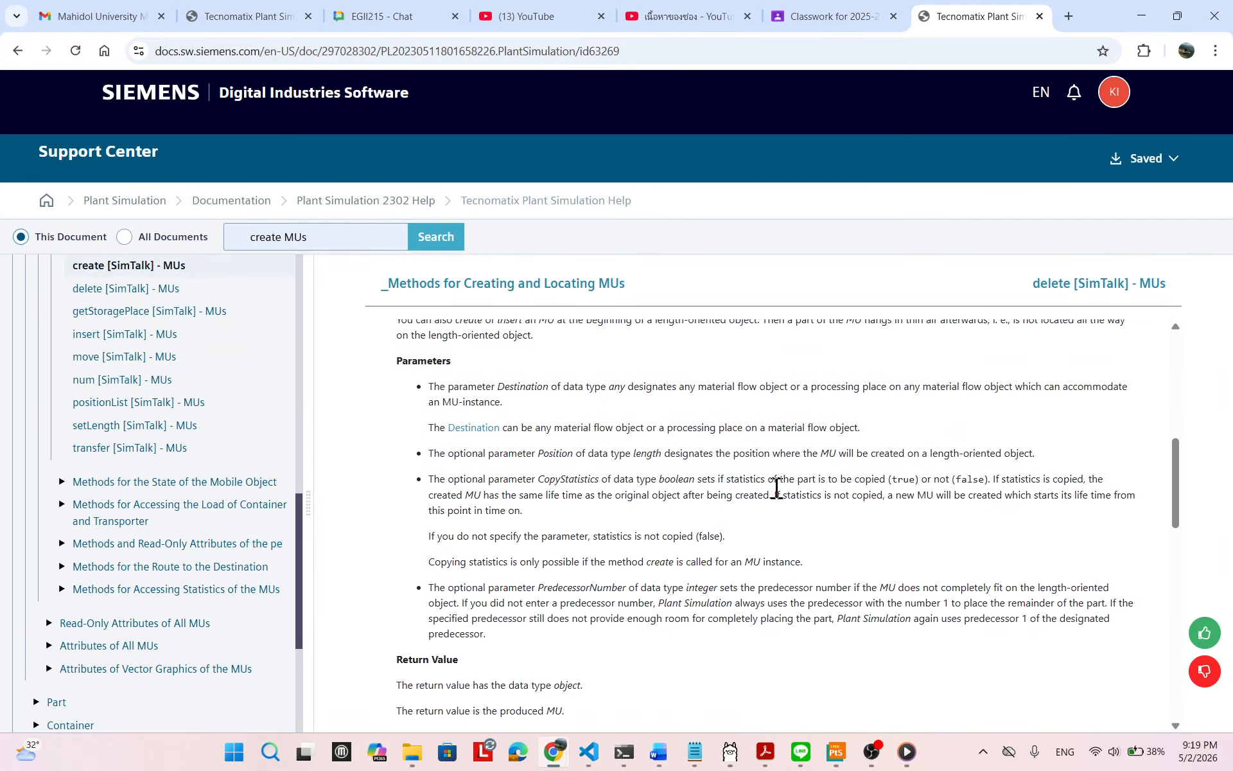
{"action": "scroll", "coordinate": [776, 491], "scroll_direction": "down", "scroll_amount": 1}
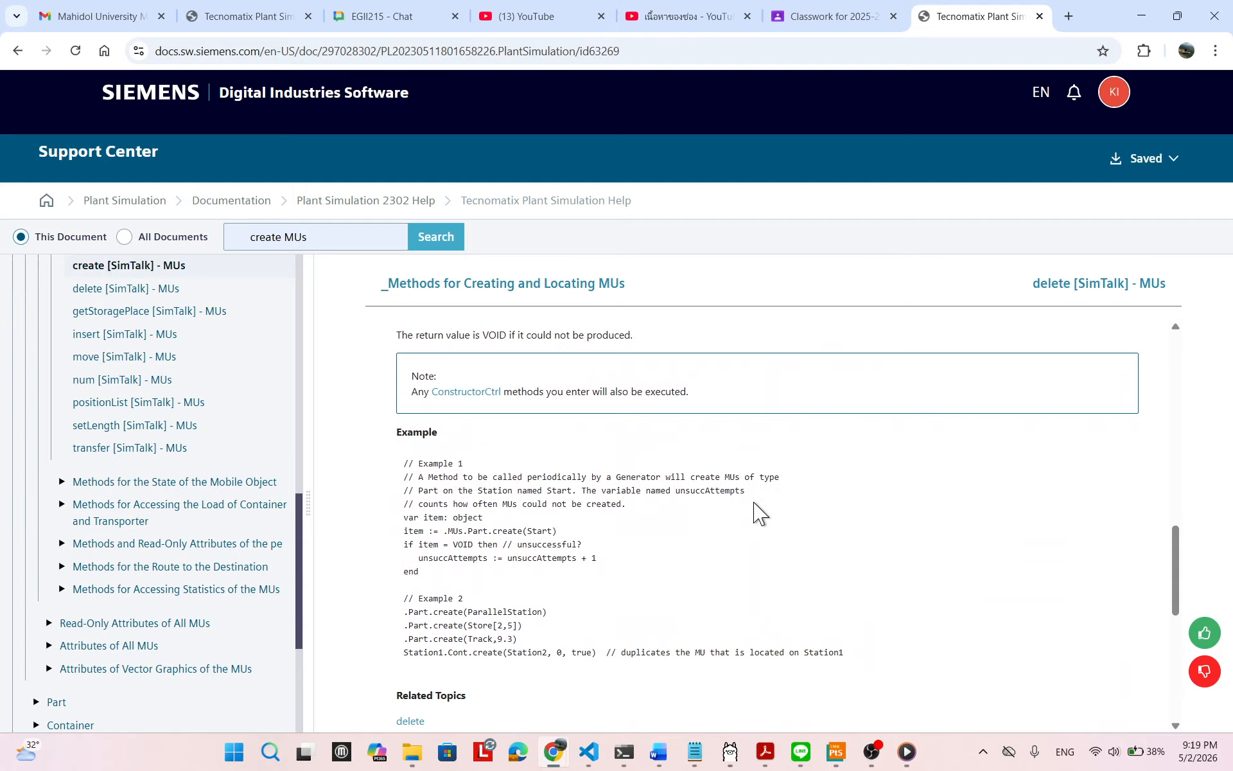
{"action": "scroll", "coordinate": [651, 552], "scroll_direction": "down", "scroll_amount": 1}
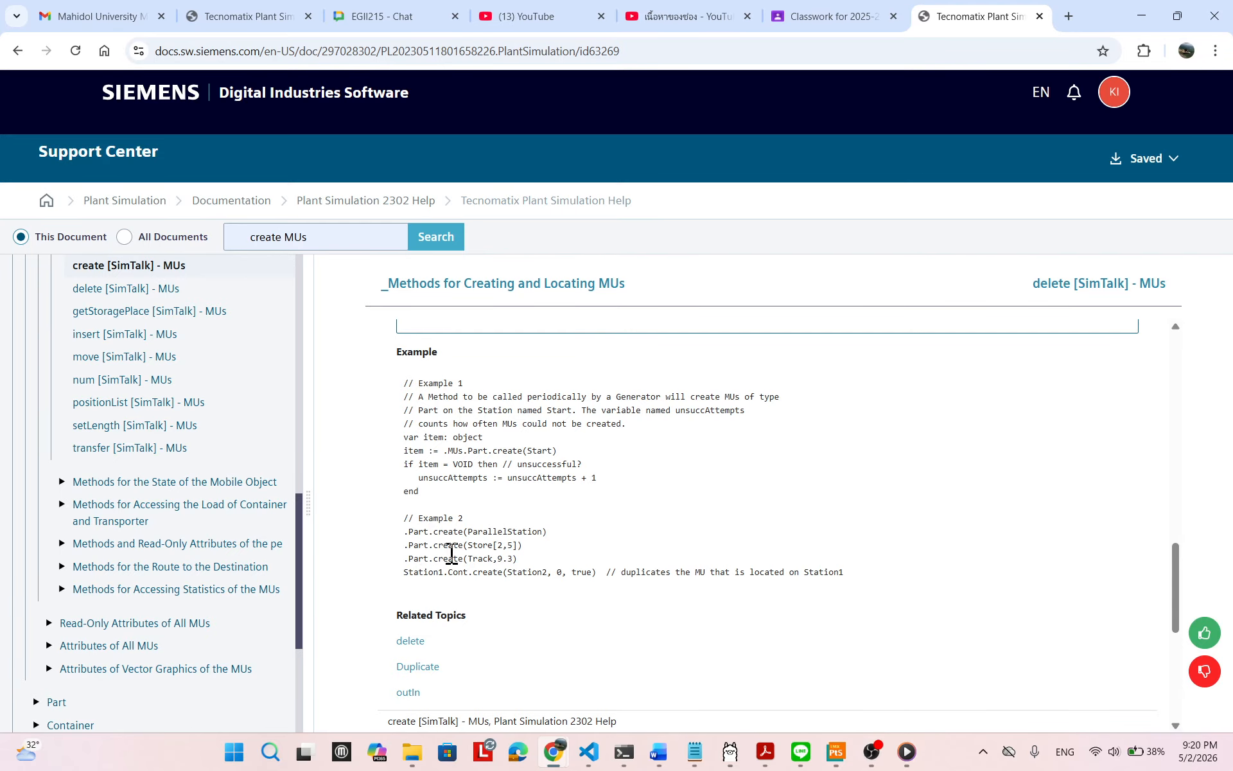
{"action": "scroll", "coordinate": [580, 558], "scroll_direction": "down", "scroll_amount": 2}
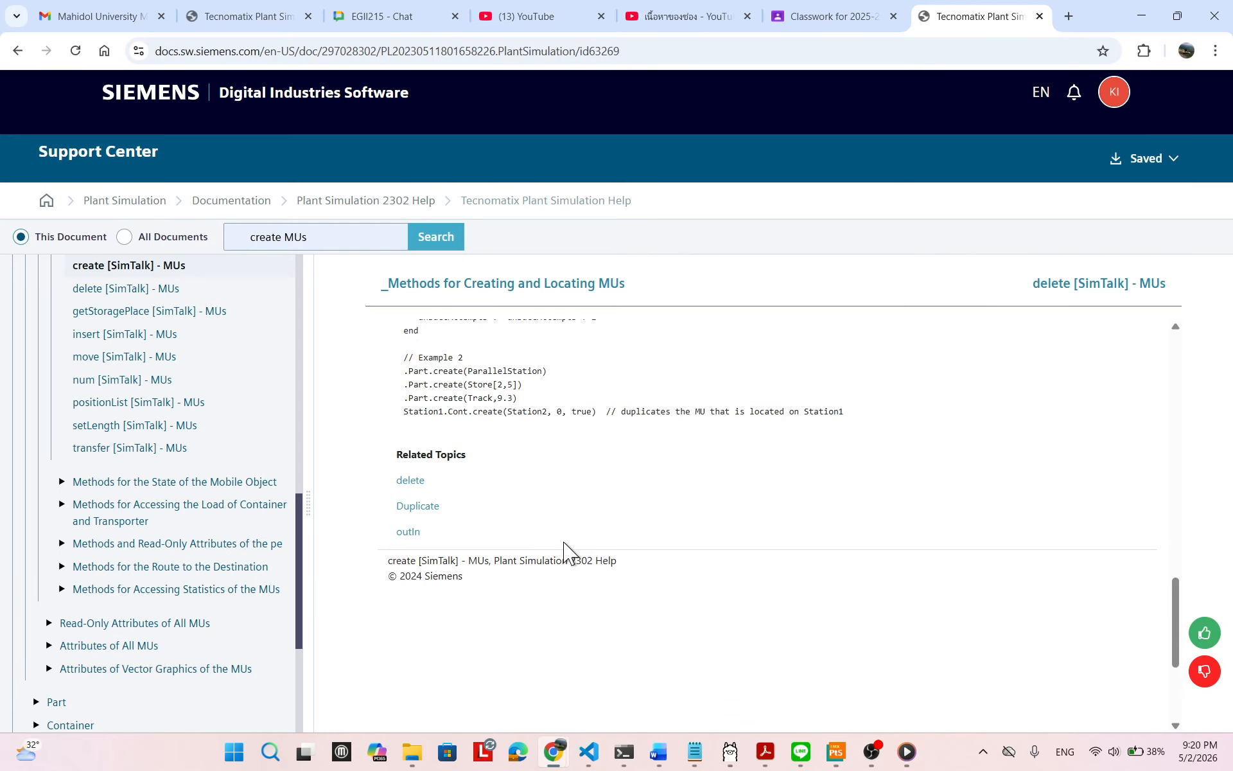
{"action": "left_click", "coordinate": [405, 482]}
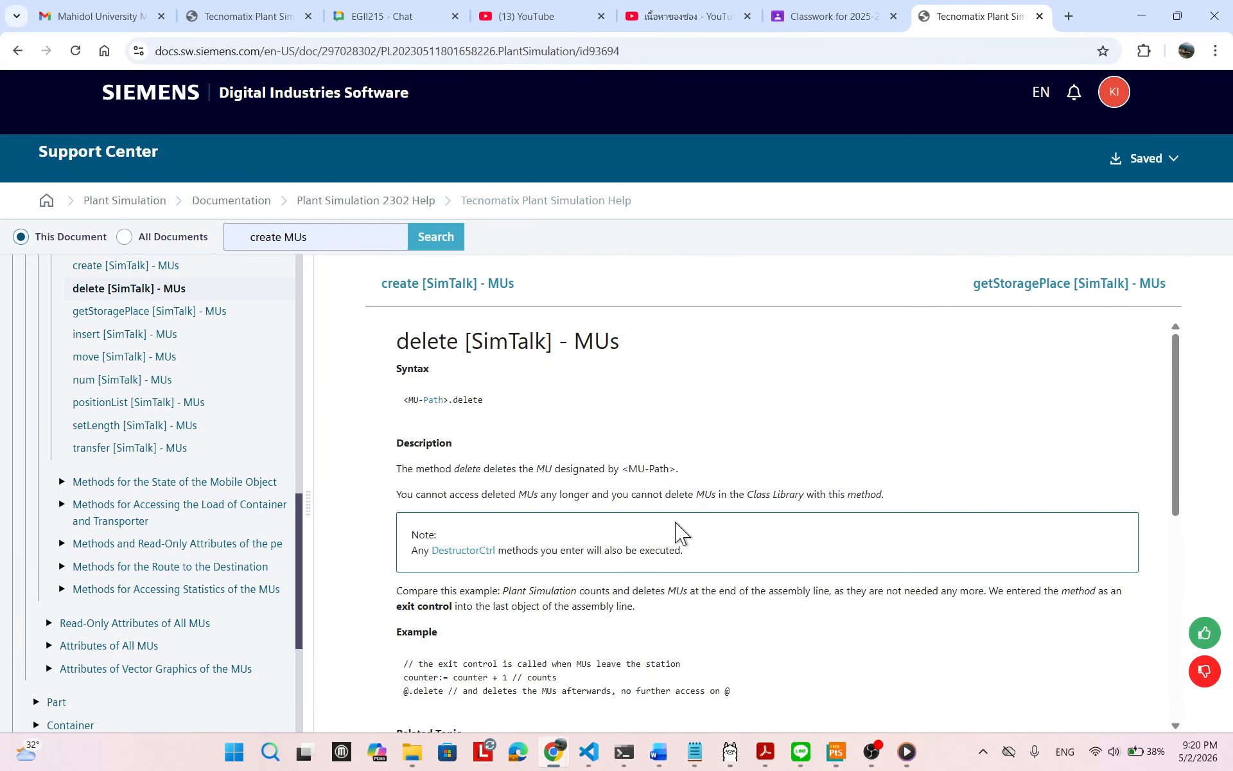
{"action": "scroll", "coordinate": [681, 532], "scroll_direction": "down", "scroll_amount": 3}
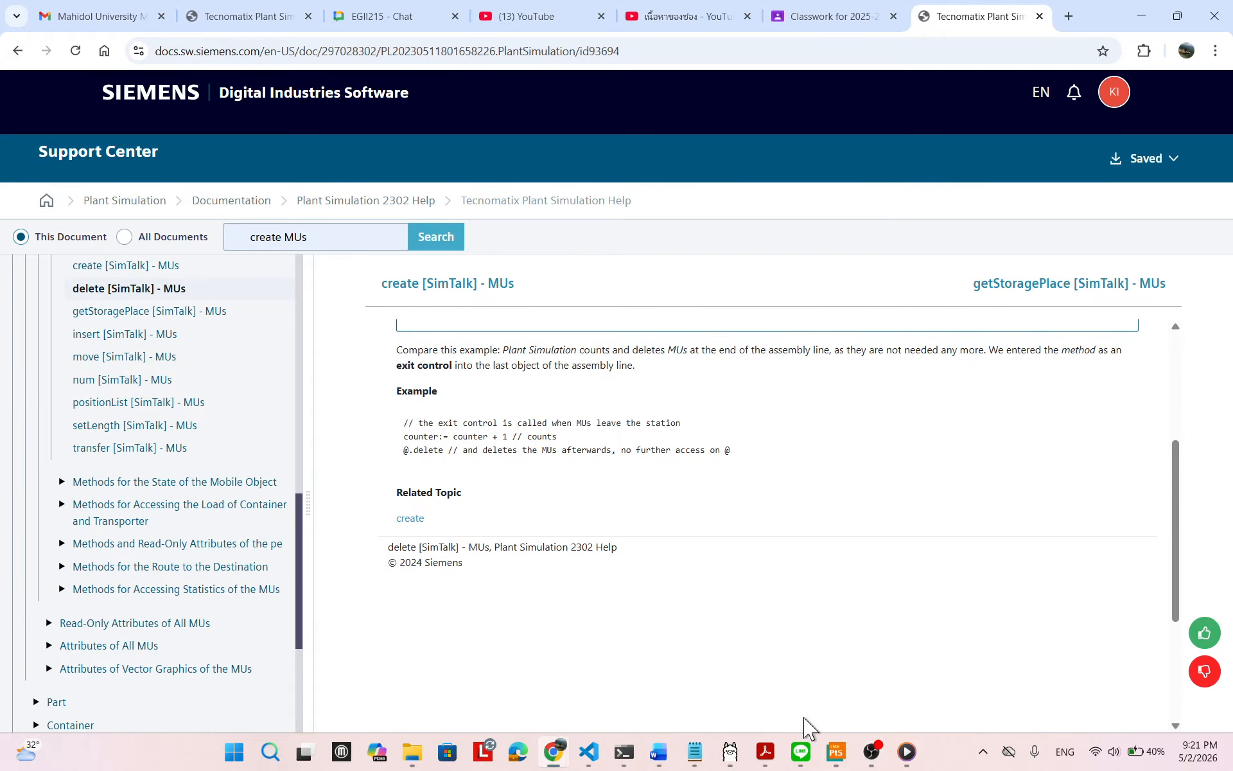
- Back in Plant Simulation, wrap the .MUs.Part.create(@) line of Method_drive_control in an if SensorID=1 then … end block, indenting it
{"action": "left_click", "coordinate": [836, 751]}
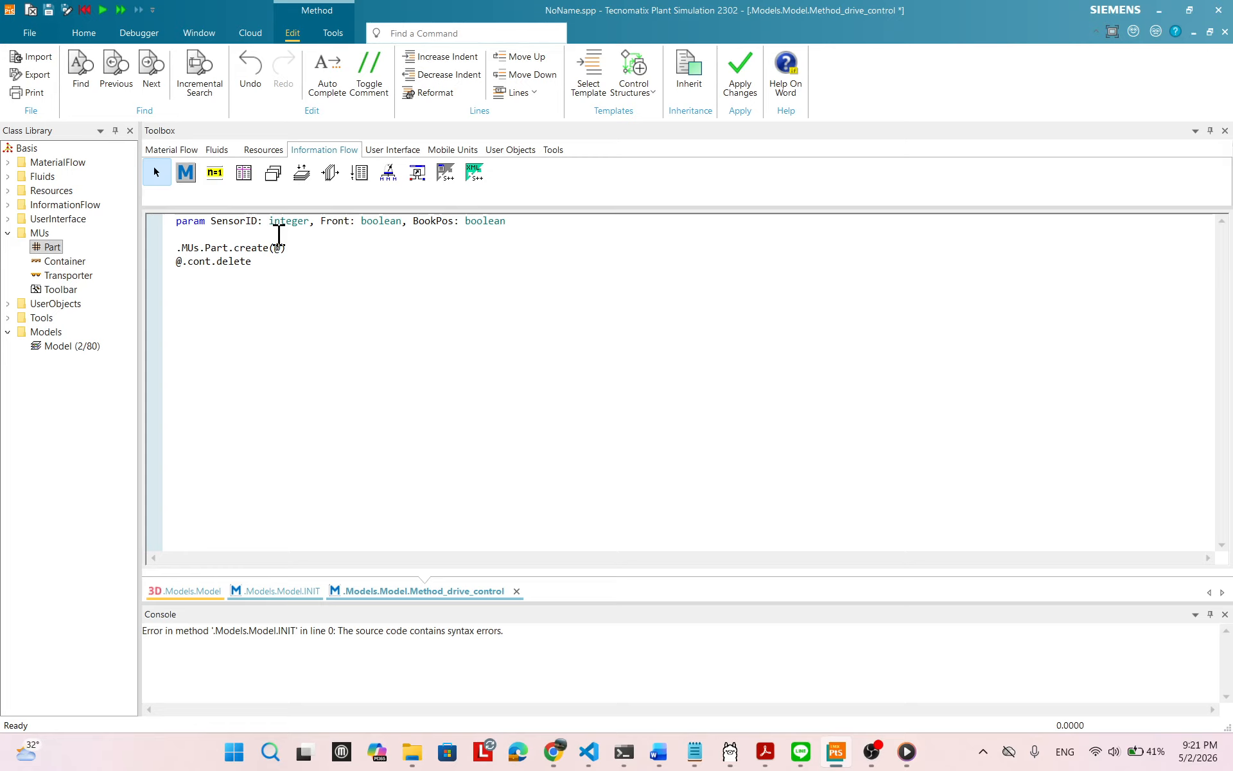
{"action": "type", "text": "if Sensor"}
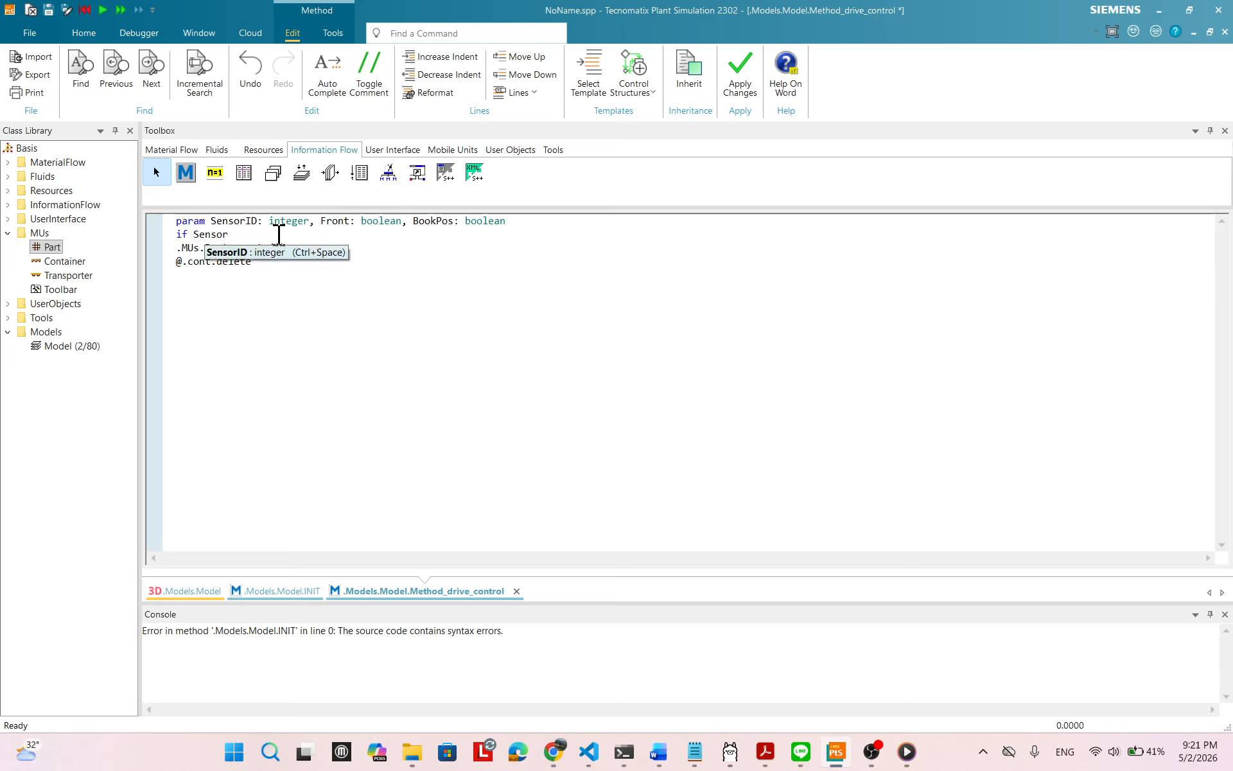
{"action": "type", "text": "ID"}
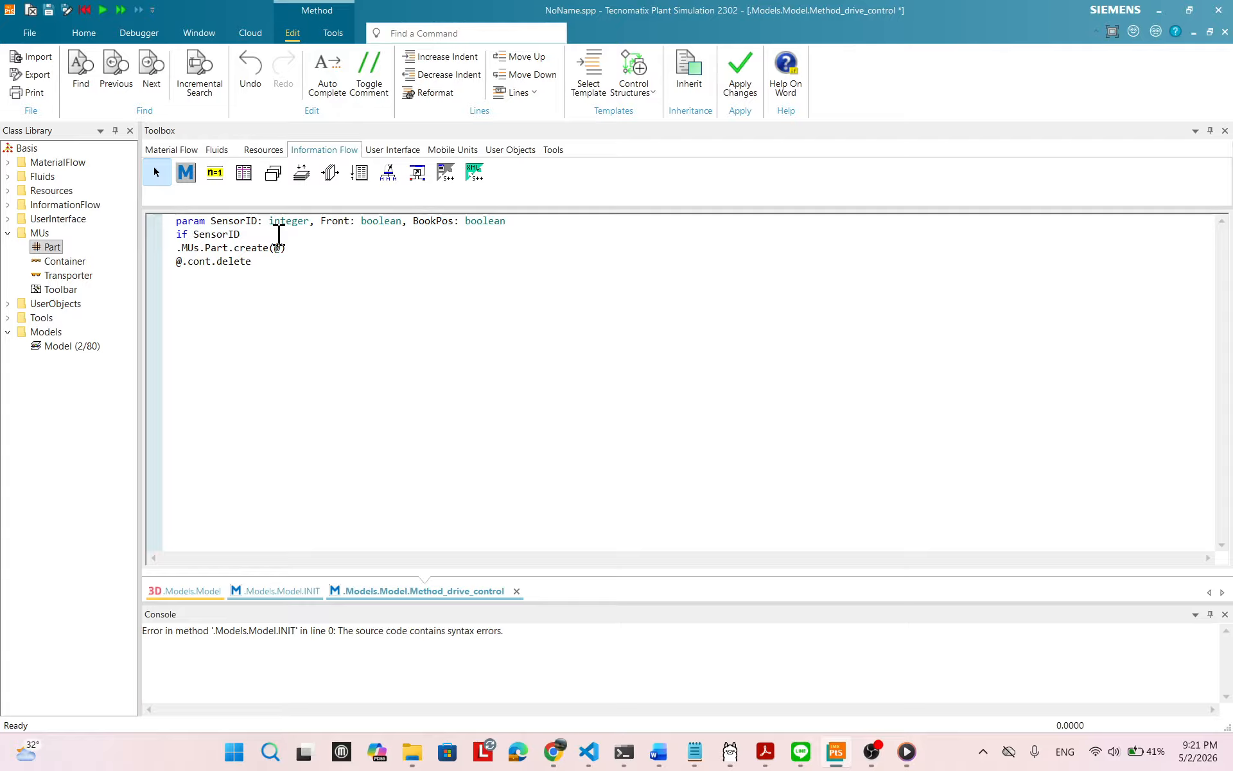
{"action": "type", "text": "=1 then"}
{"action": "left_click", "coordinate": [176, 248]}
{"action": "key", "text": "Tab"}
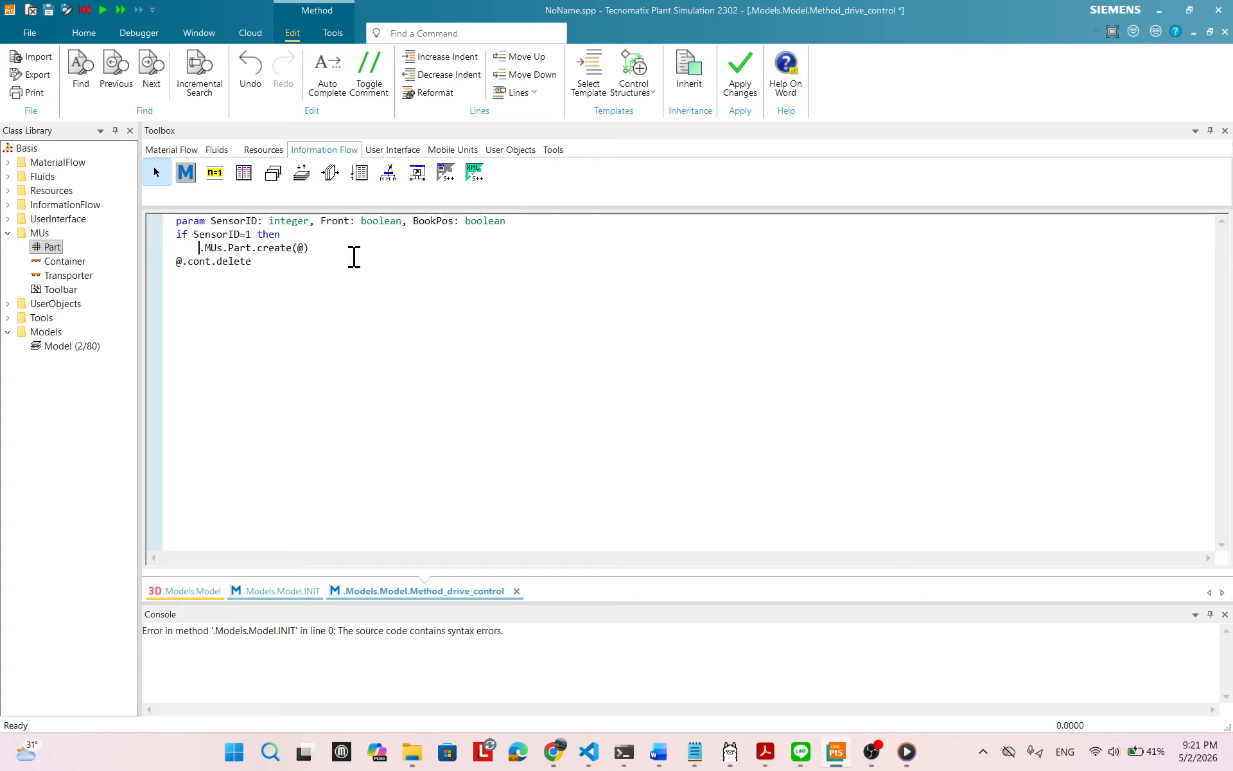
{"action": "key", "text": "BackSpace"}
{"action": "left_click", "coordinate": [332, 249]}
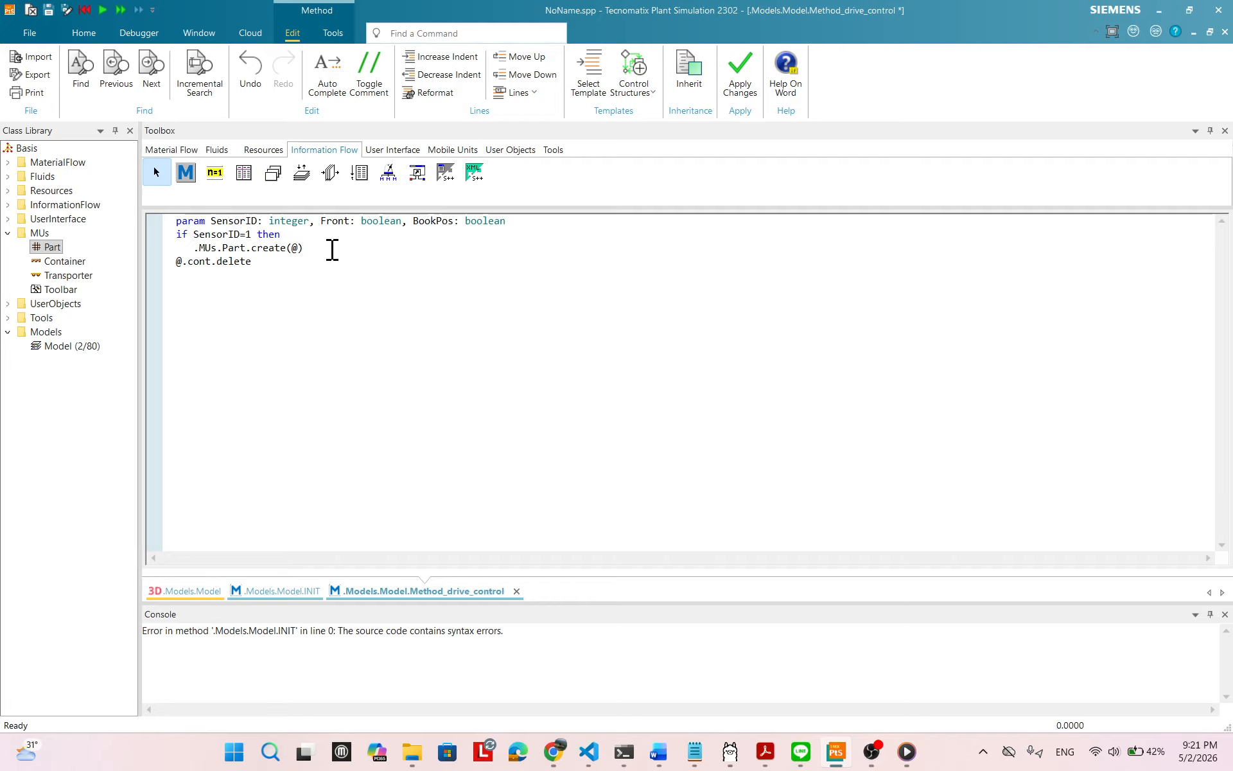
{"action": "key", "text": "Return"}
{"action": "type", "text": "end"}
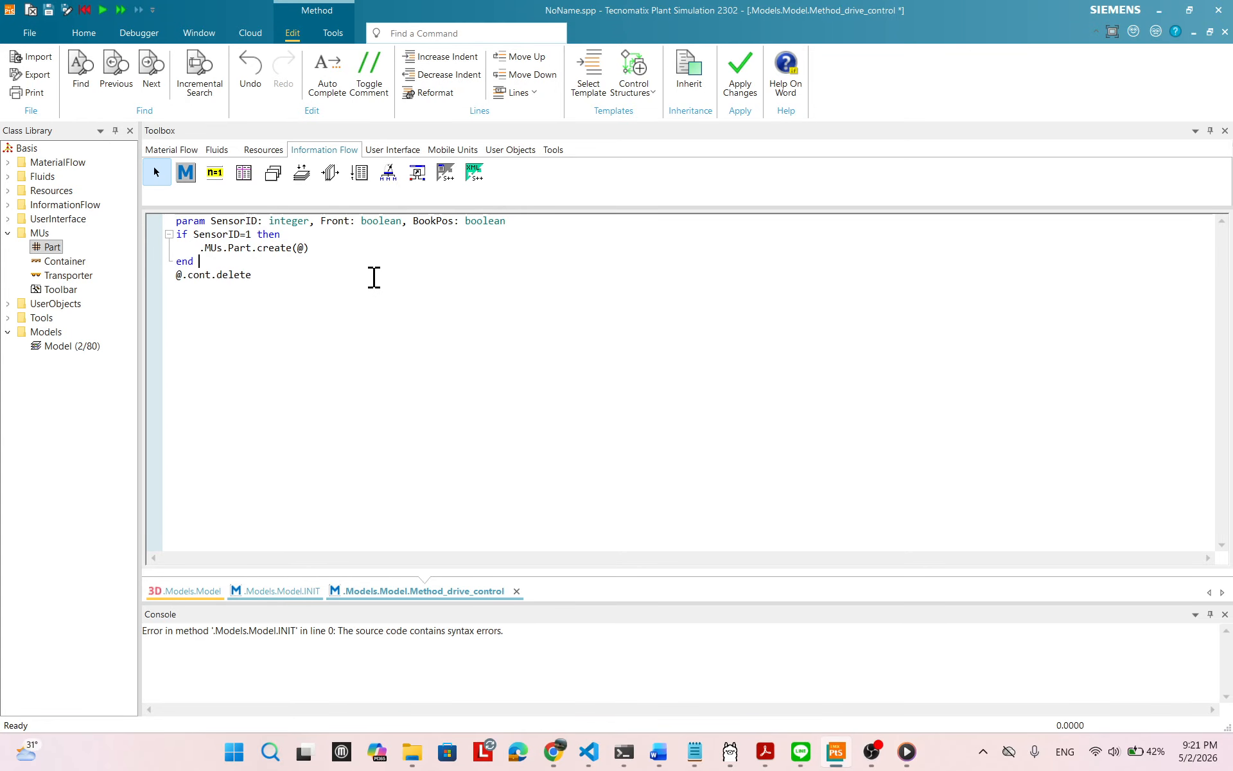
- Examine the control structure templates available for the method code, such as if...end and switch...case...end, without inserting one
{"action": "left_click", "coordinate": [333, 33]}
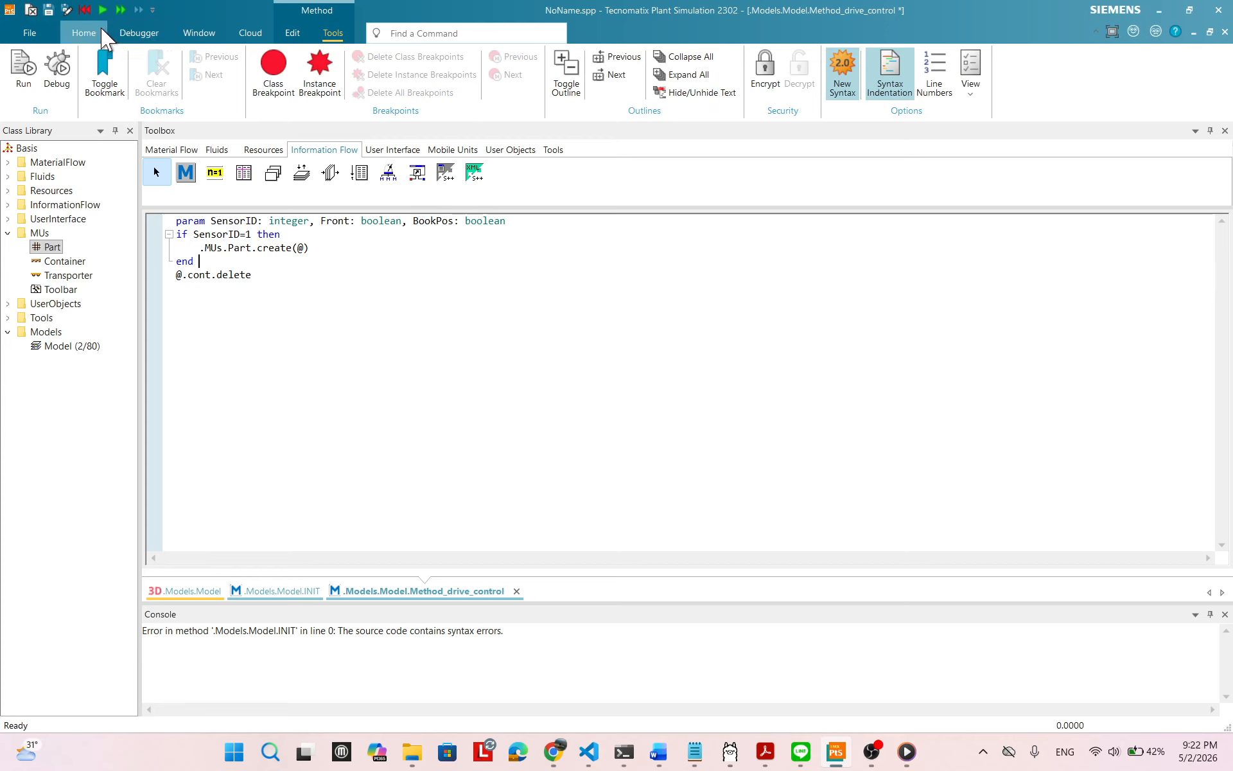
{"action": "left_click", "coordinate": [293, 35]}
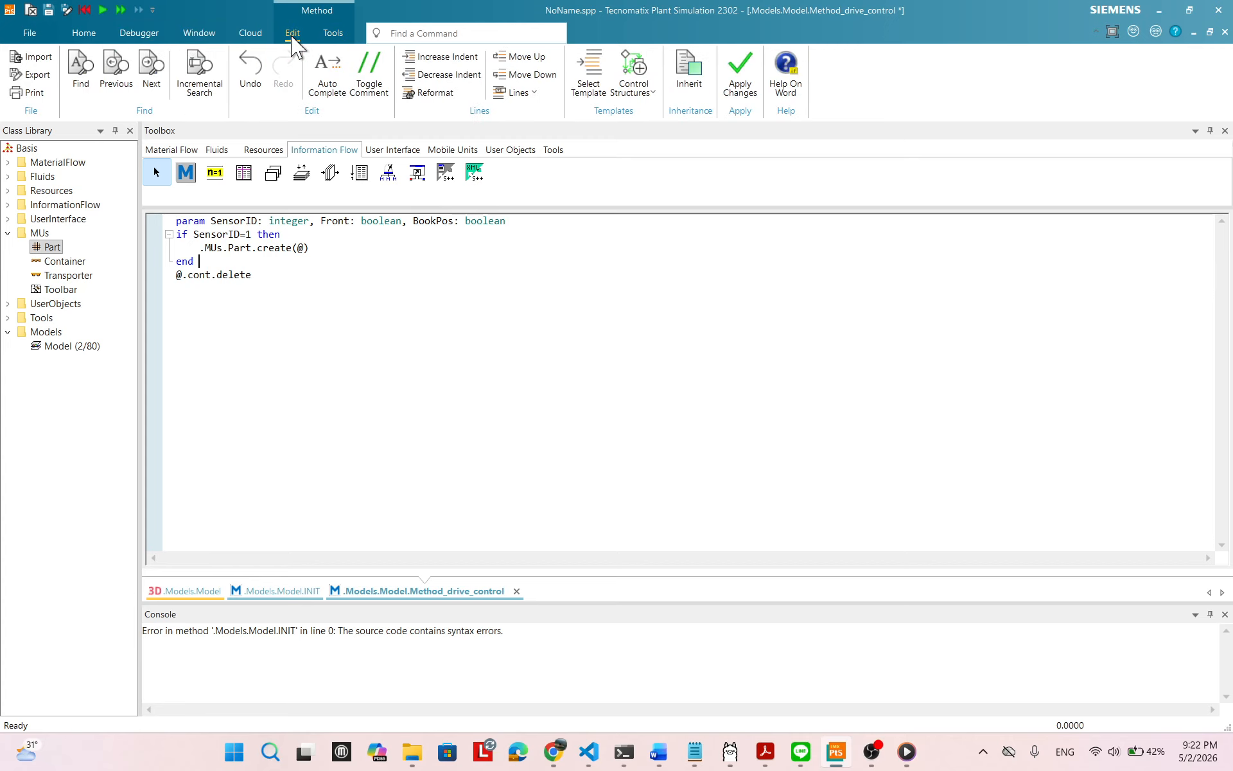
{"action": "left_click", "coordinate": [656, 97]}
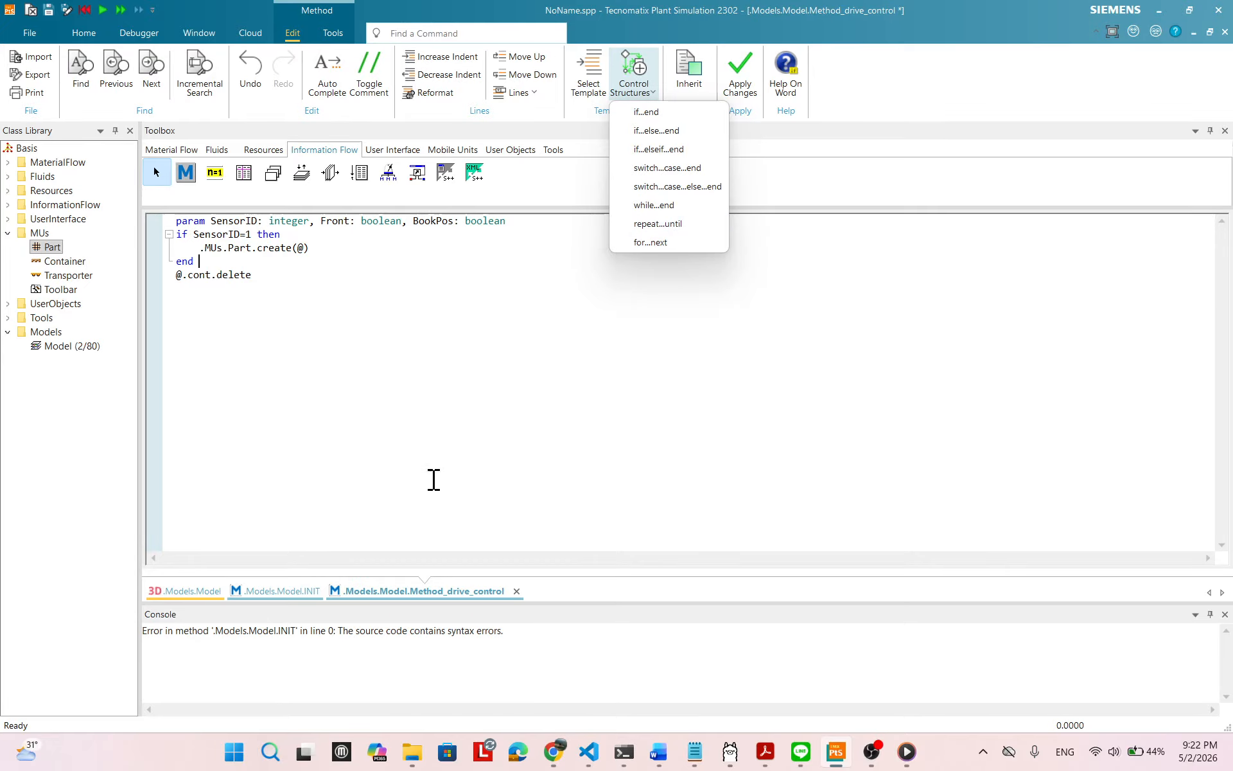
{"action": "left_click", "coordinate": [947, 767]}
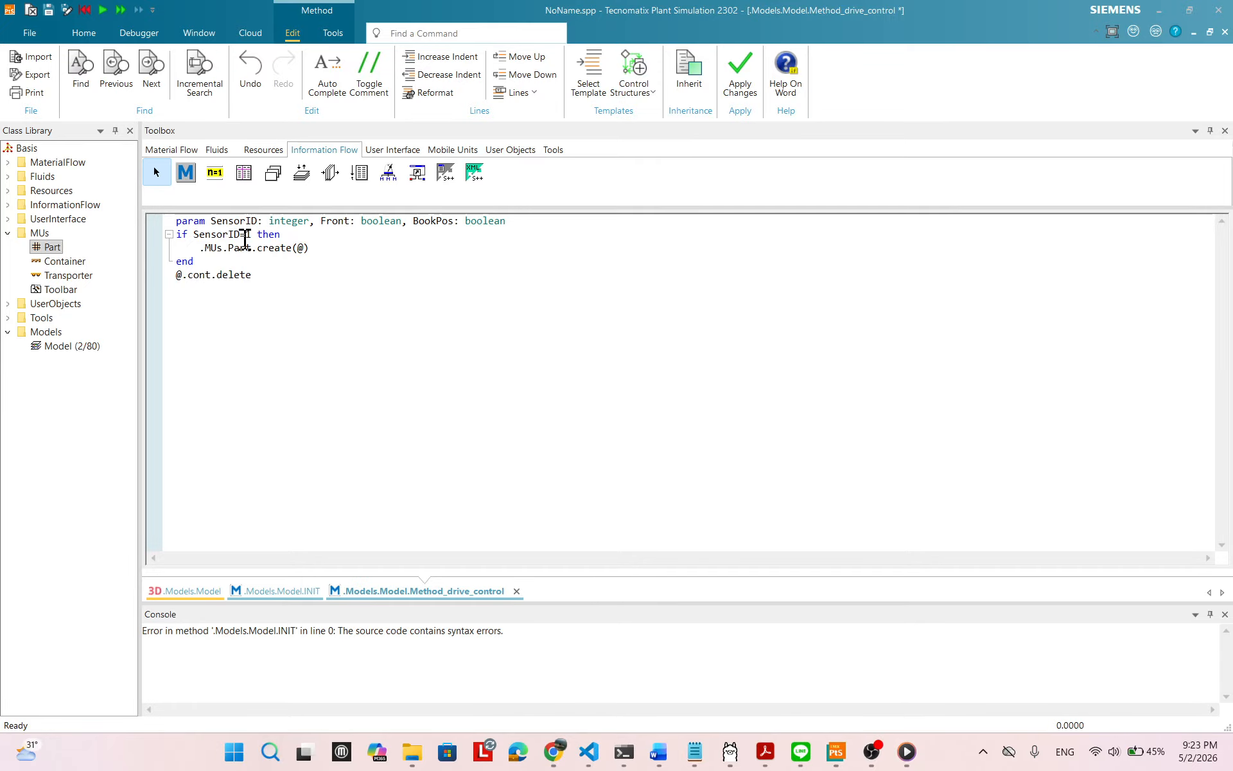
- Wrap the @.cont.delete line of Method_drive_control in an if SensorID = 2 then … end block, space out the first condition as SensorID = 1, and apply the changes
{"action": "left_click", "coordinate": [240, 235]}
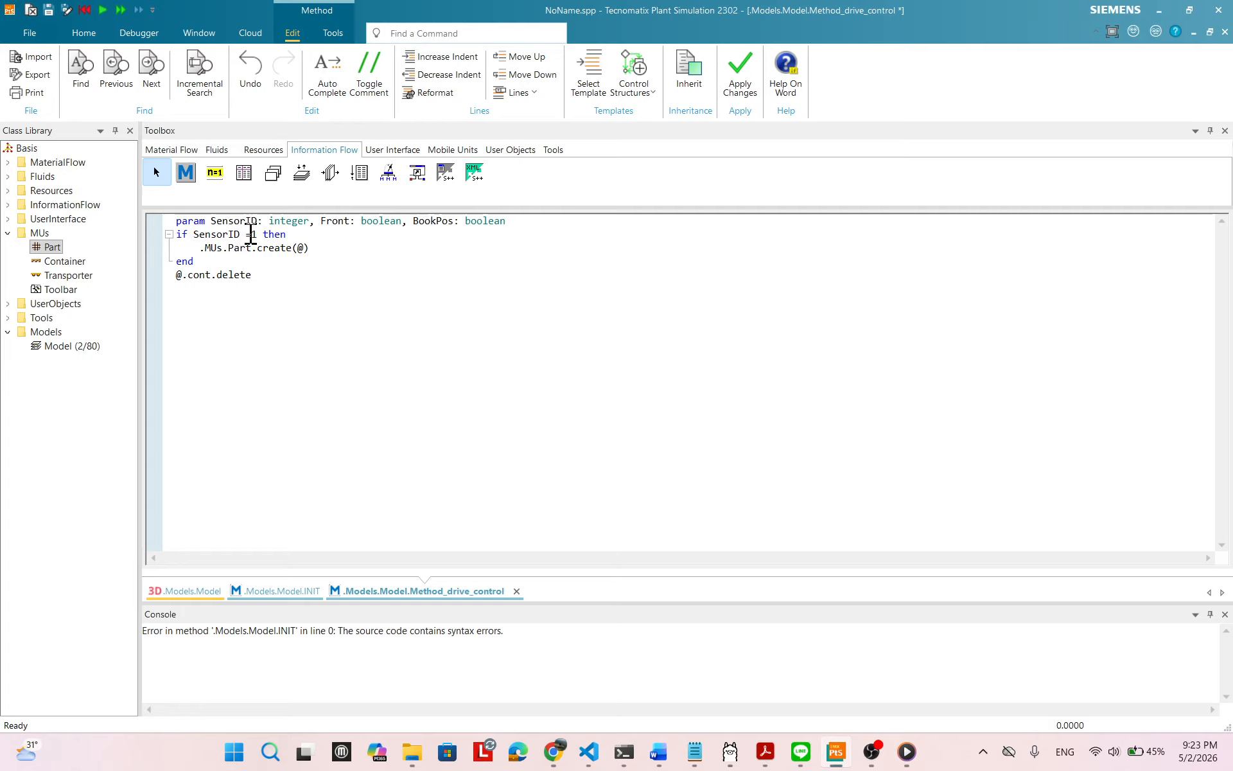
{"action": "left_click", "coordinate": [251, 235]}
{"action": "key", "text": "Return"}
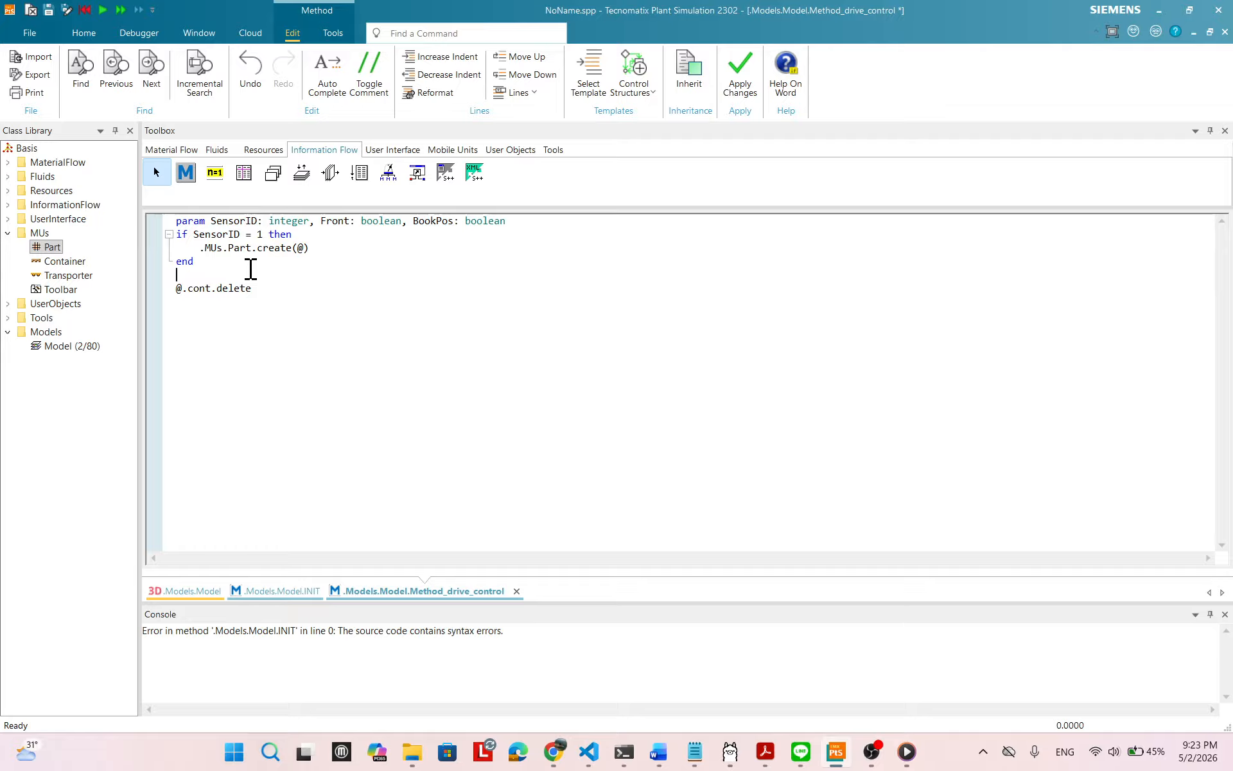
{"action": "type", "text": "if Sens"}
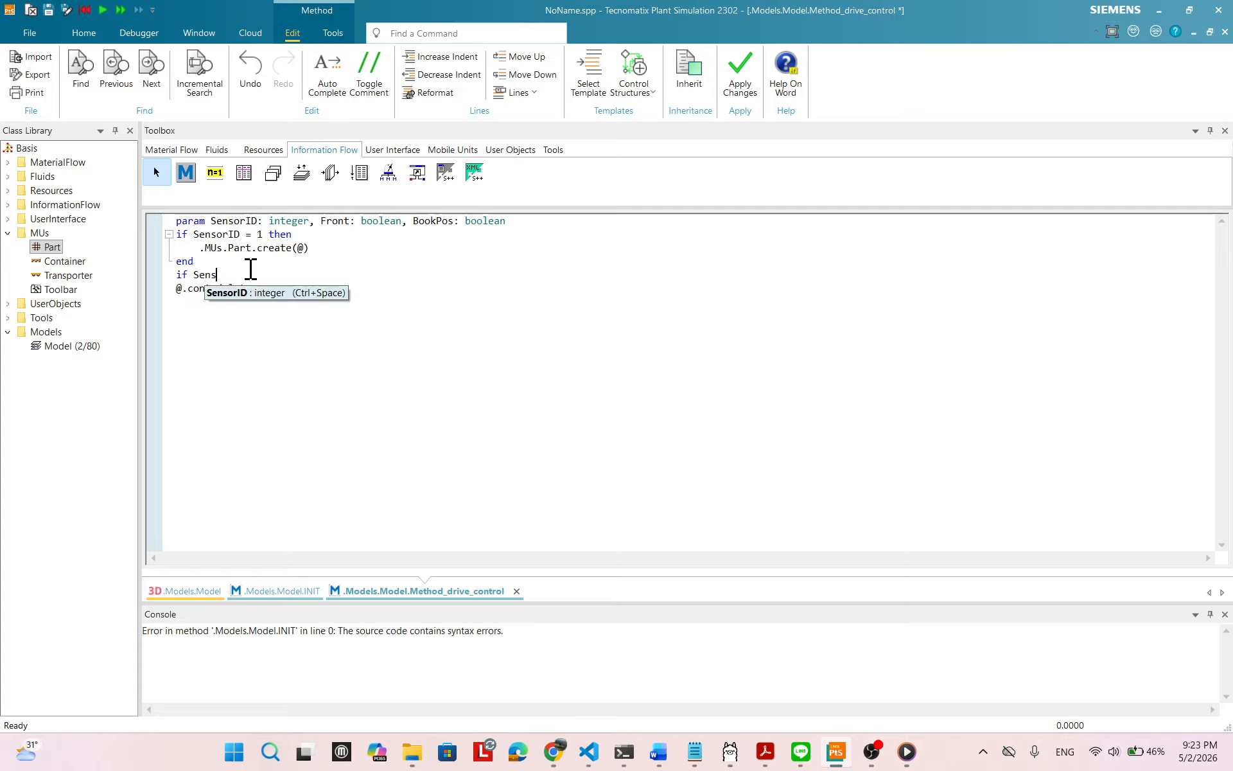
{"action": "type", "text": "orID = 2 then"}
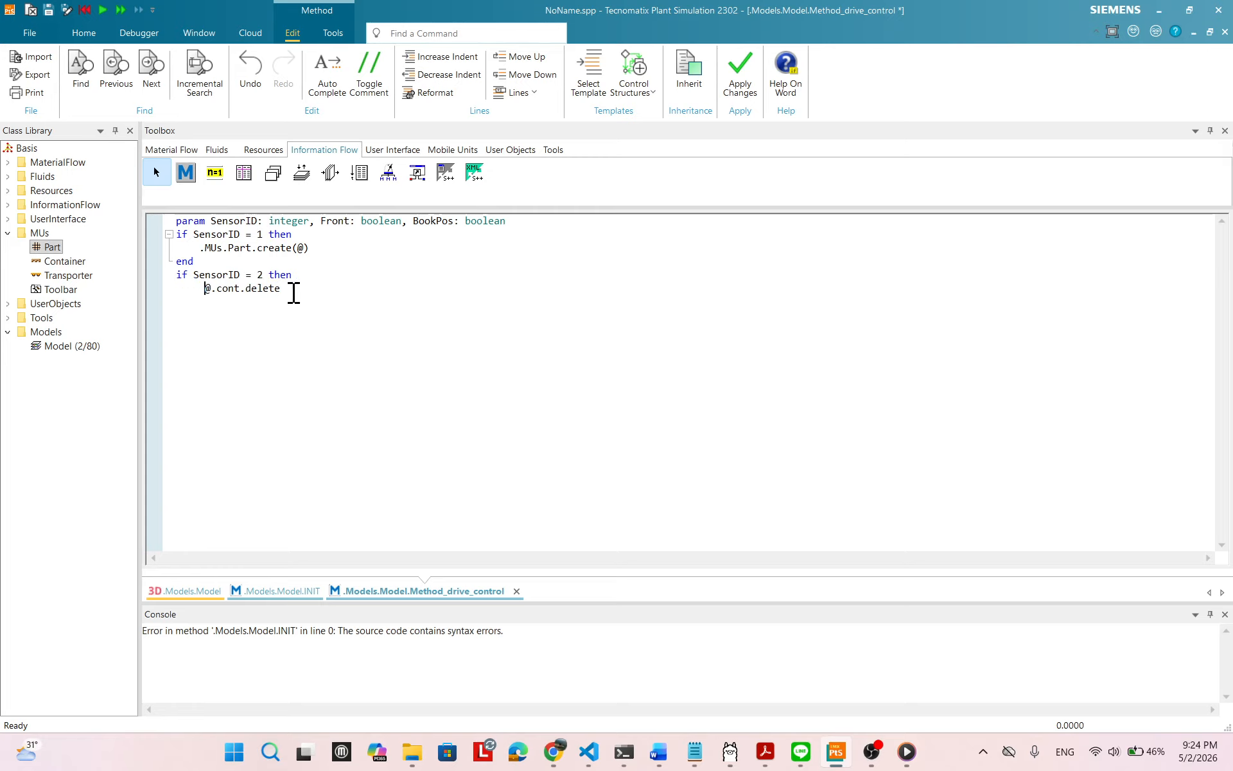
{"action": "key", "text": "Return"}
{"action": "left_click", "coordinate": [204, 595]}
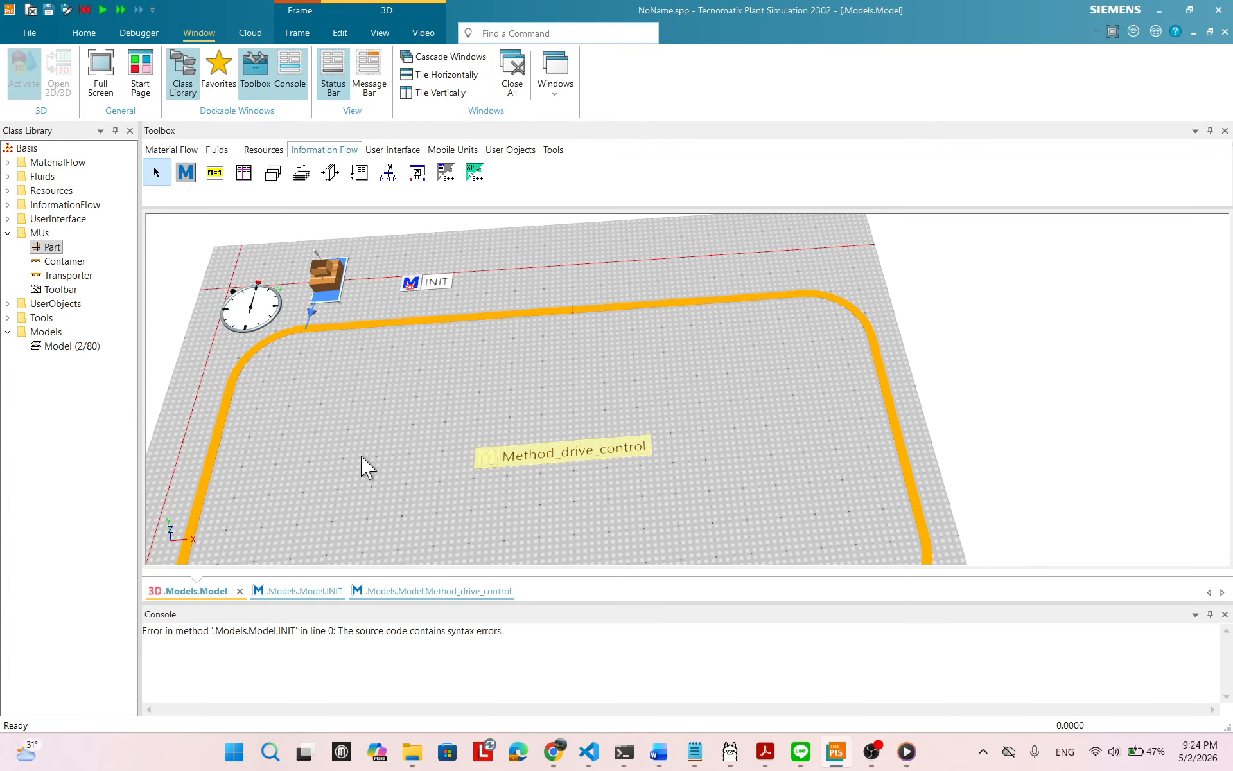
{"action": "left_click", "coordinate": [435, 591]}
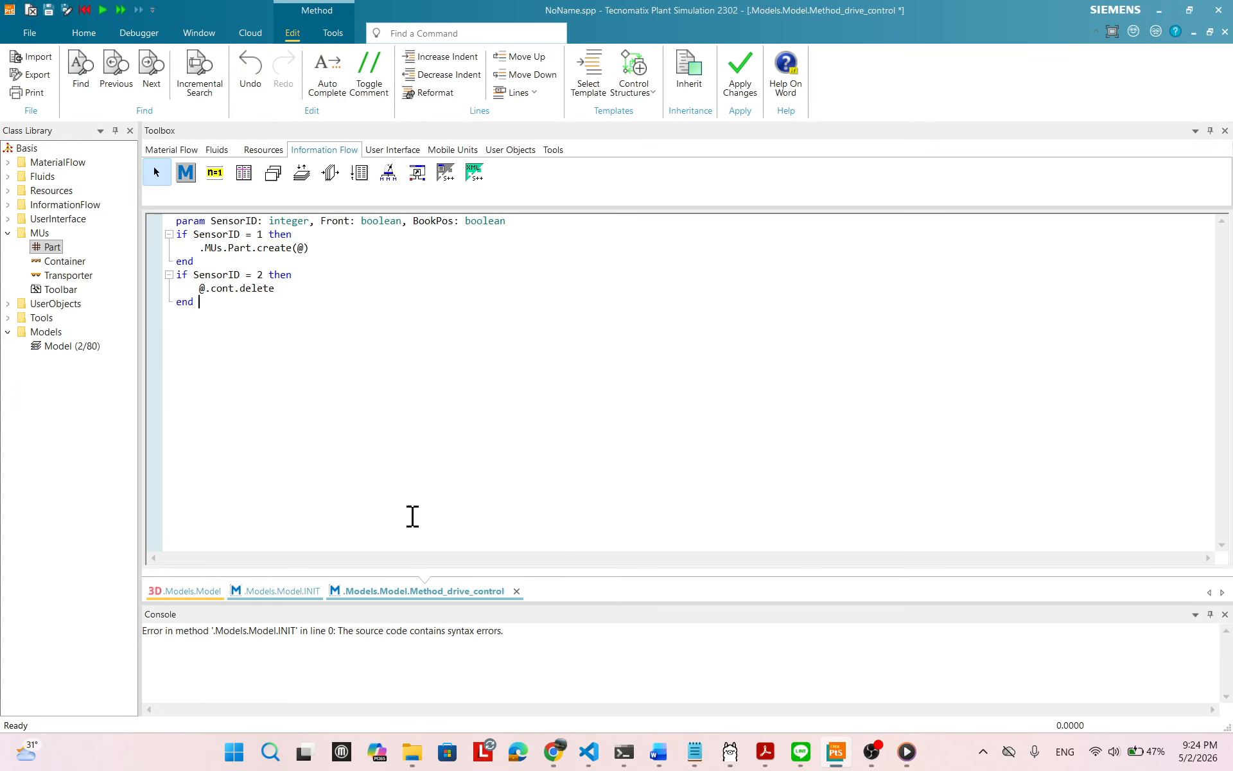
{"action": "right_click", "coordinate": [415, 277]}
{"action": "left_click", "coordinate": [582, 252]}
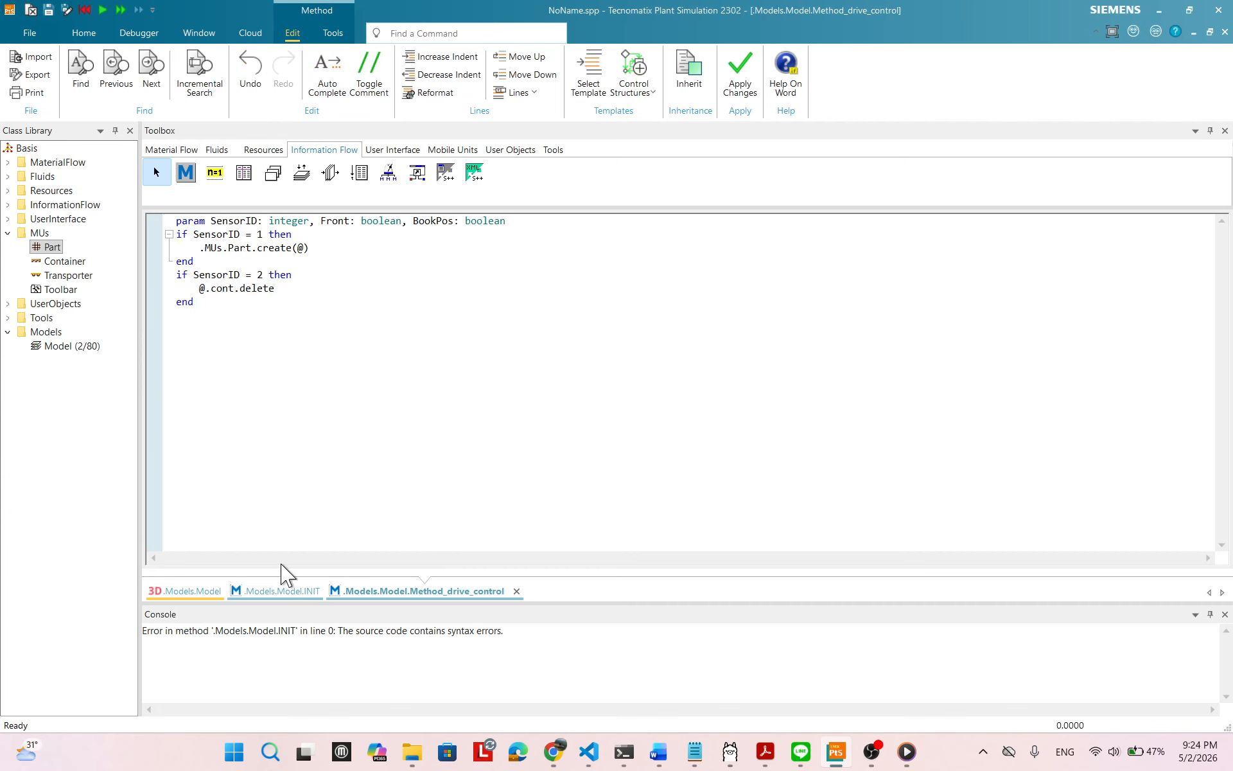
- Start the simulation from the 3D model to test Method_drive_control, and close the debugger window
{"action": "left_click", "coordinate": [188, 593]}
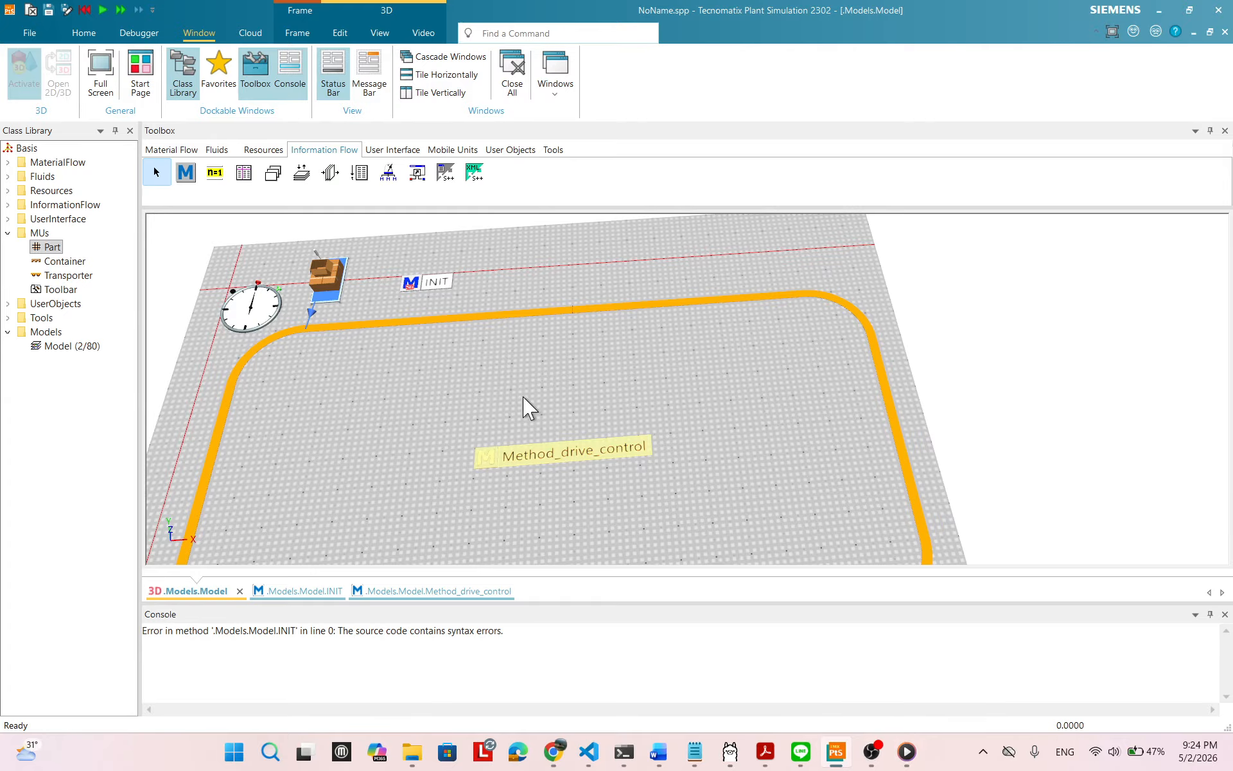
{"action": "scroll", "coordinate": [565, 398], "scroll_direction": "down", "scroll_amount": 2}
{"action": "scroll", "coordinate": [591, 393], "scroll_direction": "up", "scroll_amount": 3}
{"action": "scroll", "coordinate": [642, 347], "scroll_direction": "down", "scroll_amount": 2}
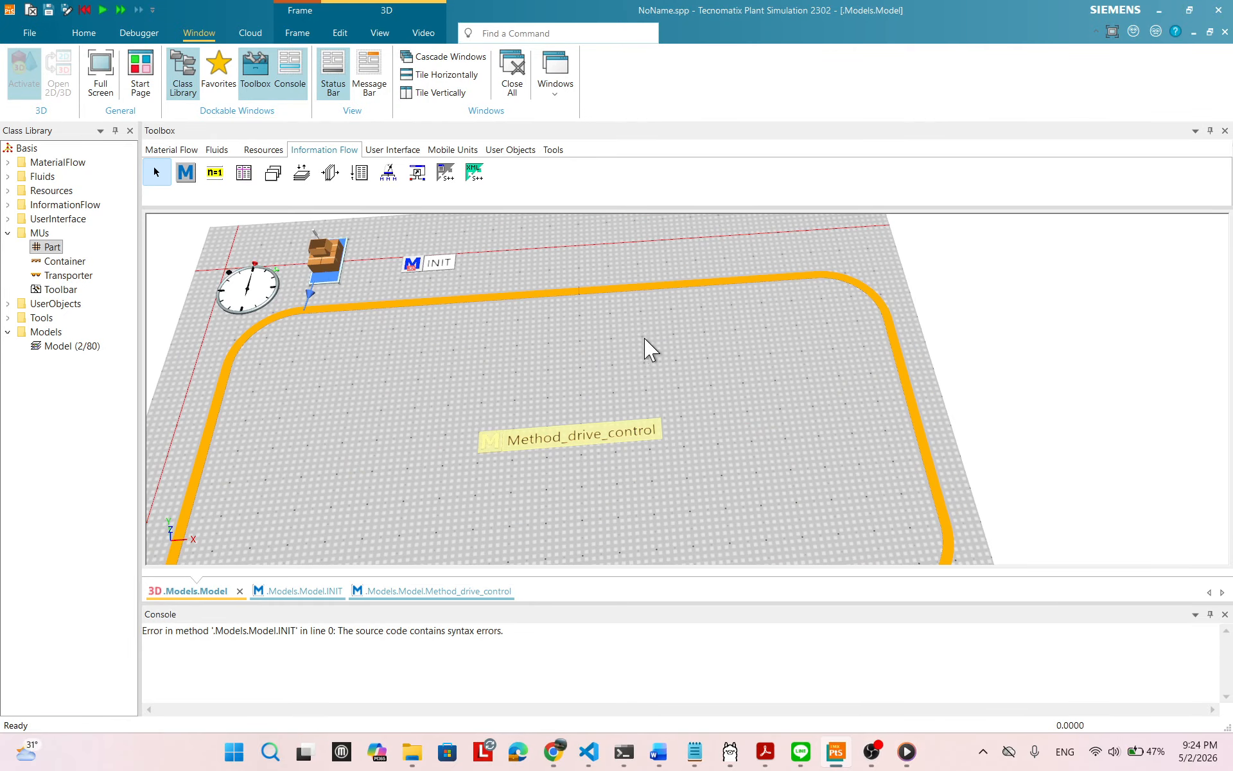
{"action": "right_click", "coordinate": [593, 331]}
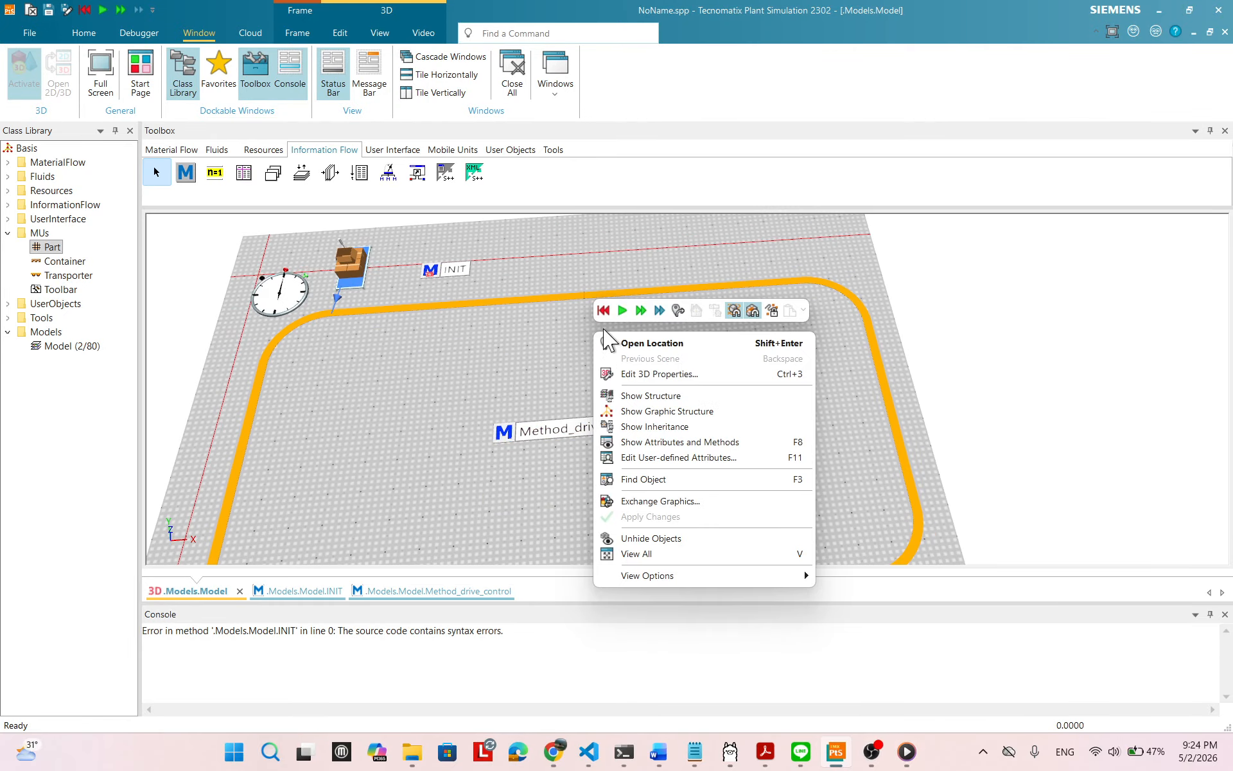
{"action": "left_click", "coordinate": [622, 311]}
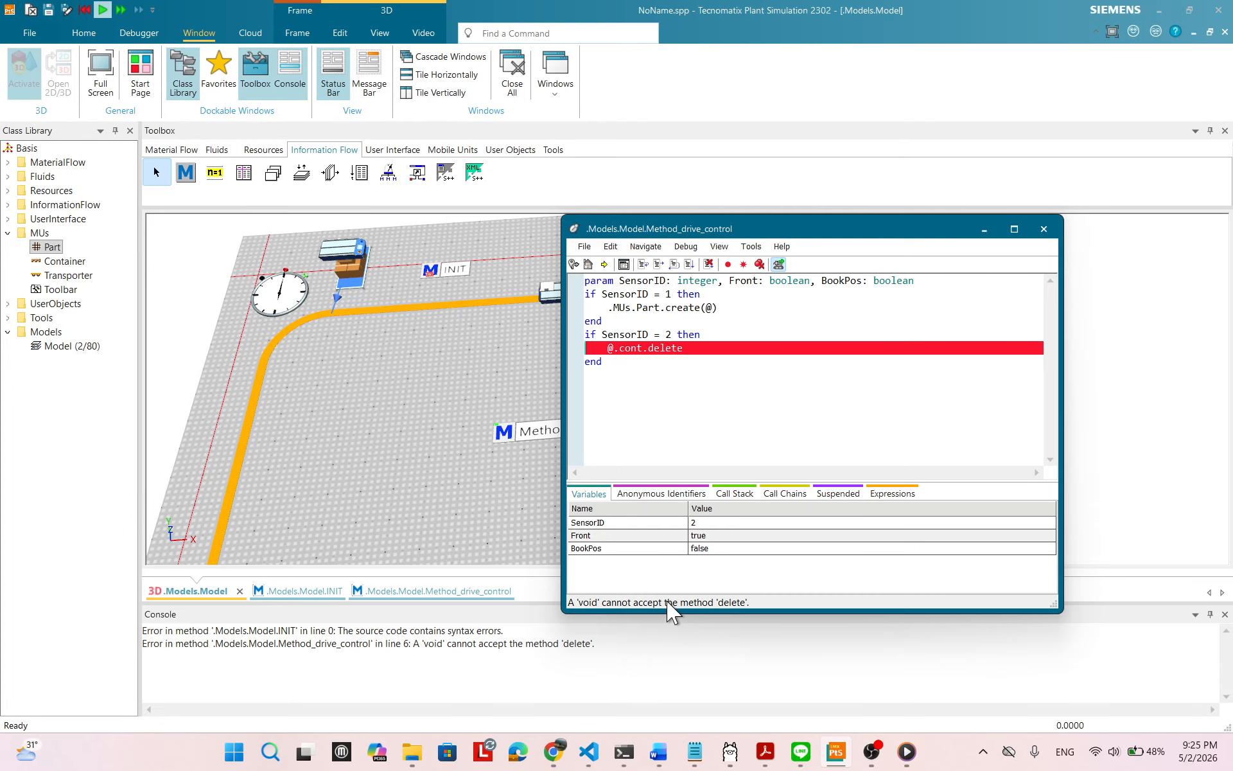
{"action": "left_click", "coordinate": [1044, 230]}
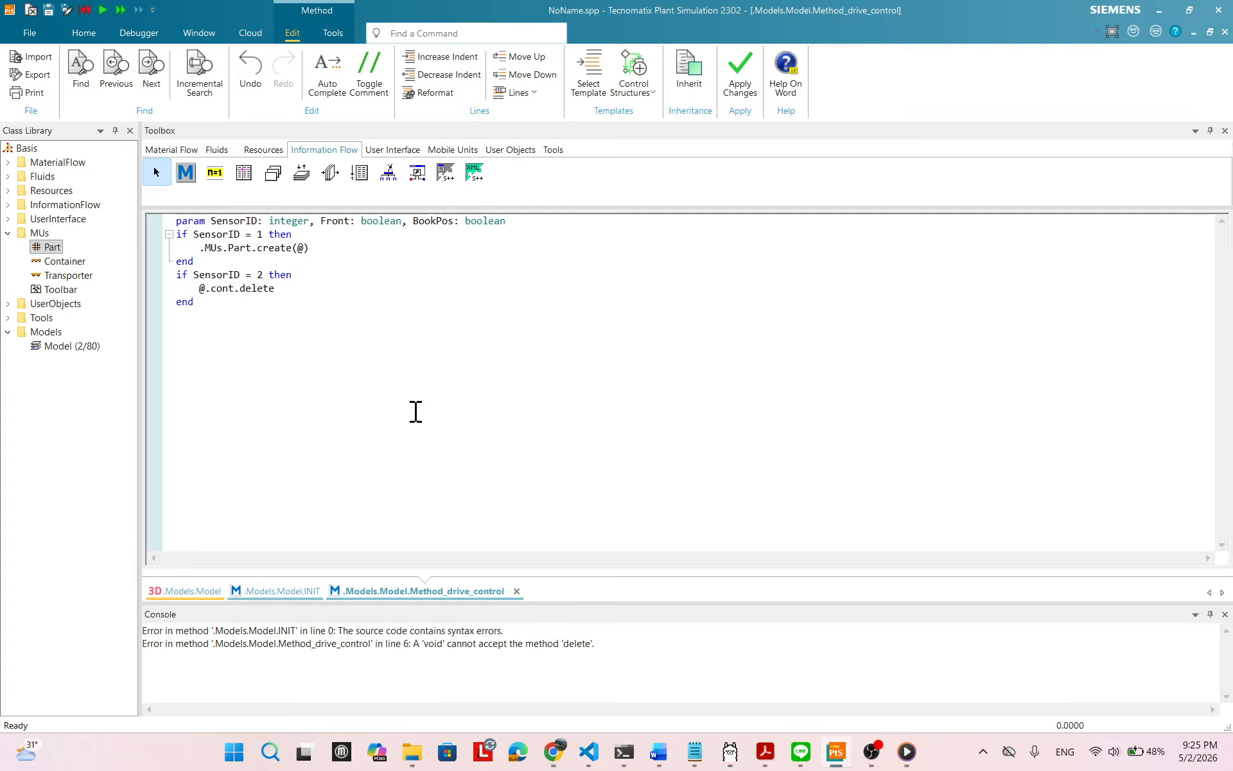
- Comment out both .MUs.Transporter.create lines in the INIT method with -- and apply the changes
{"action": "left_click", "coordinate": [286, 592]}
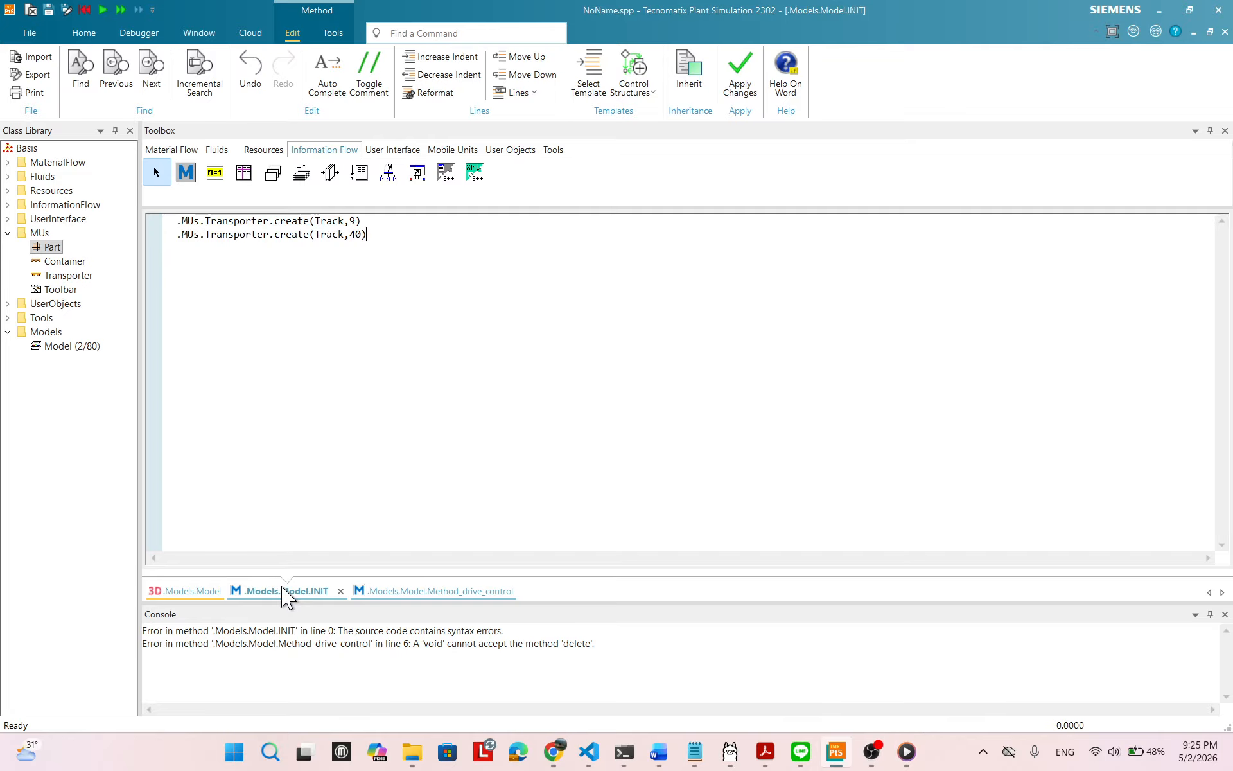
{"action": "left_click", "coordinate": [178, 221]}
{"action": "type", "text": "--"}
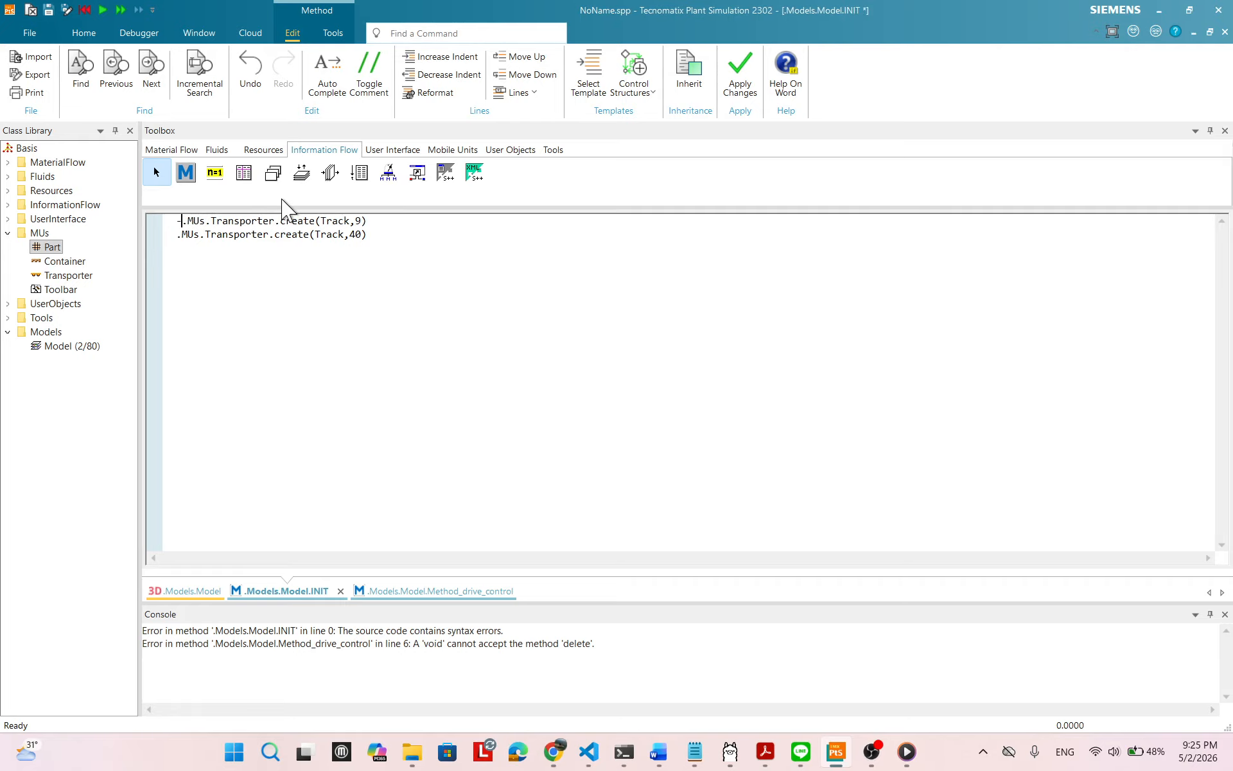
{"action": "type", "text": "-"}
{"action": "key", "text": "BackSpace"}
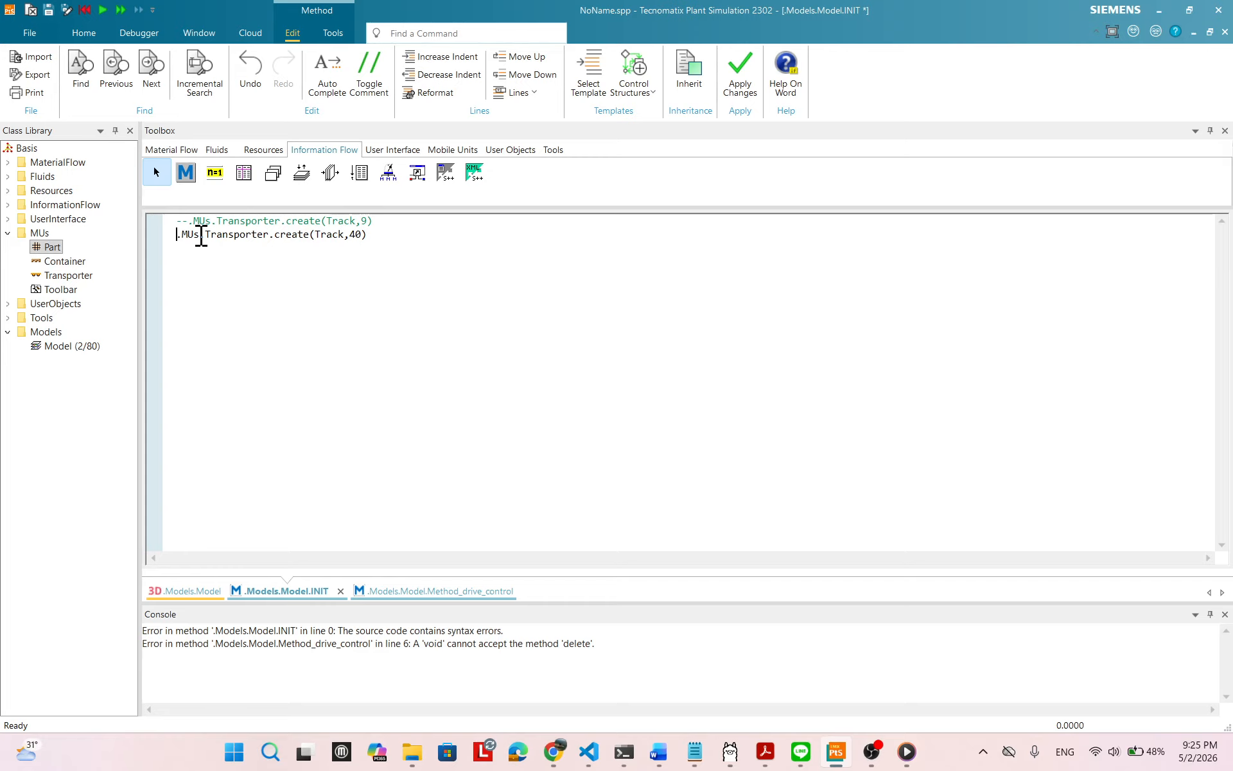
{"action": "type", "text": "--"}
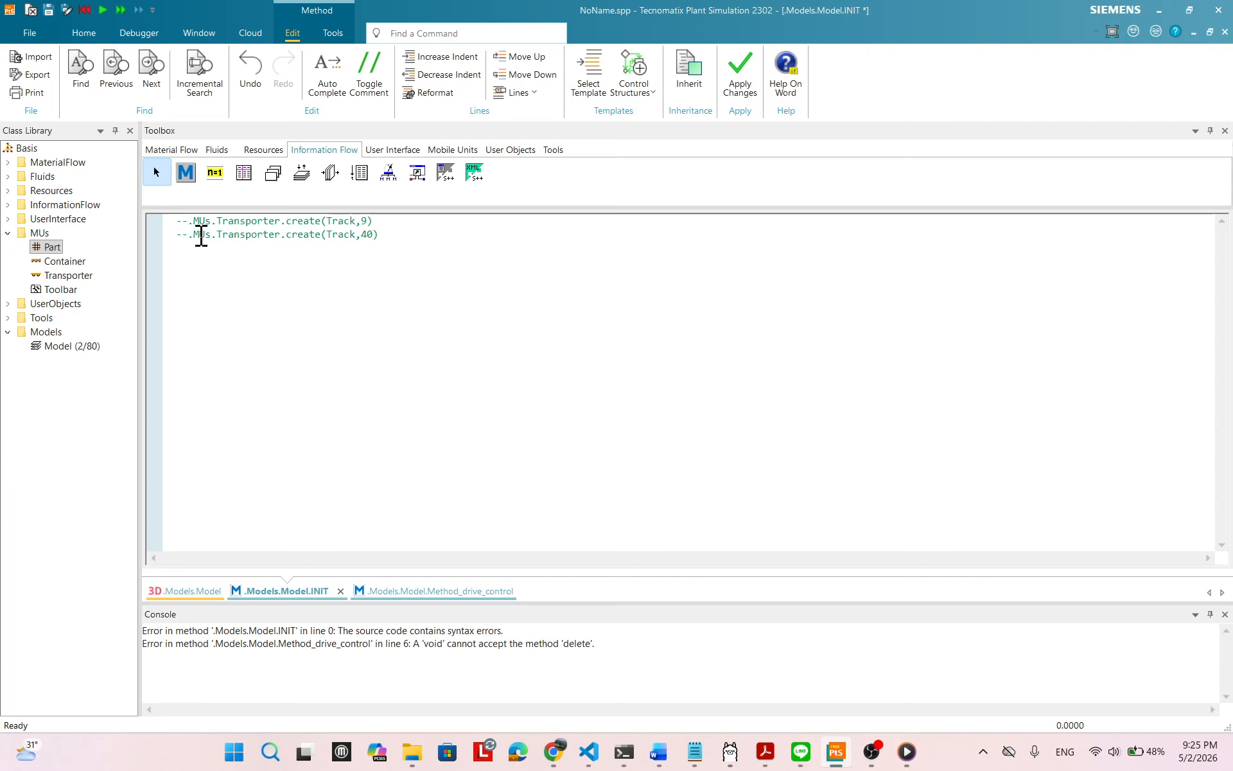
{"action": "left_click", "coordinate": [434, 600]}
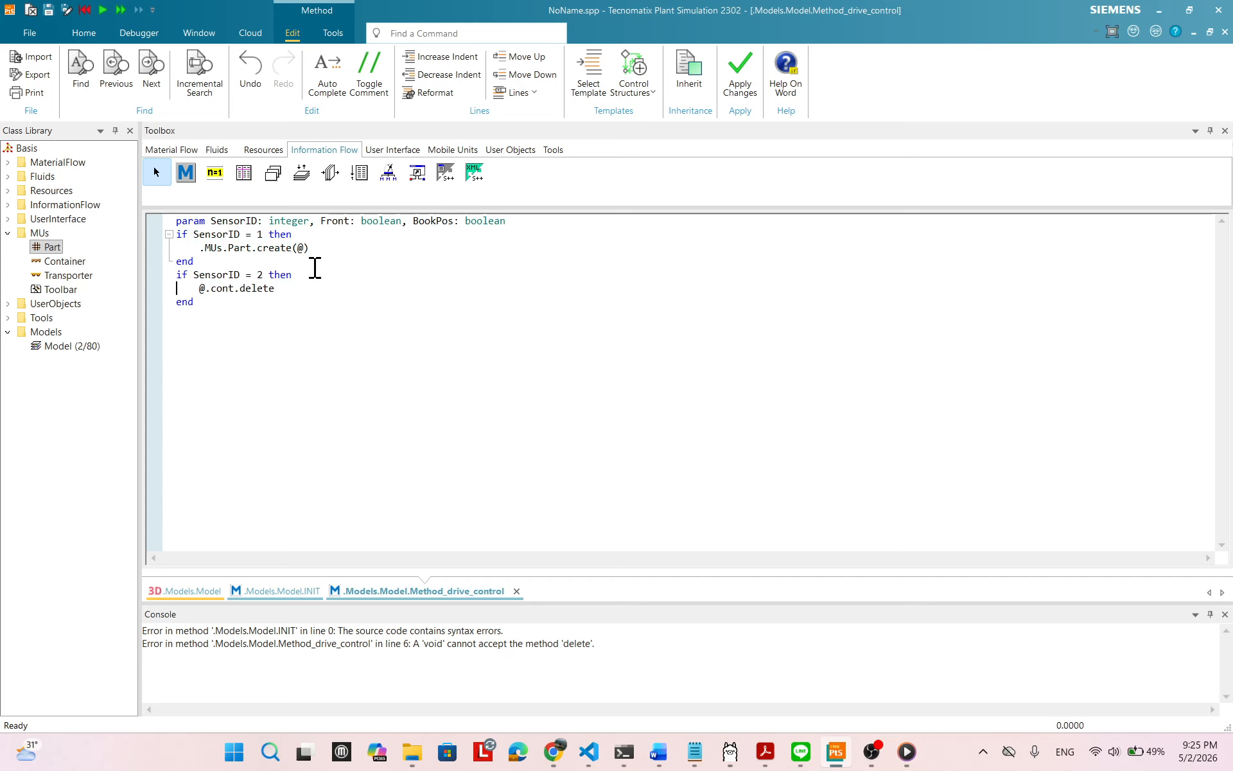
{"action": "right_click", "coordinate": [509, 273]}
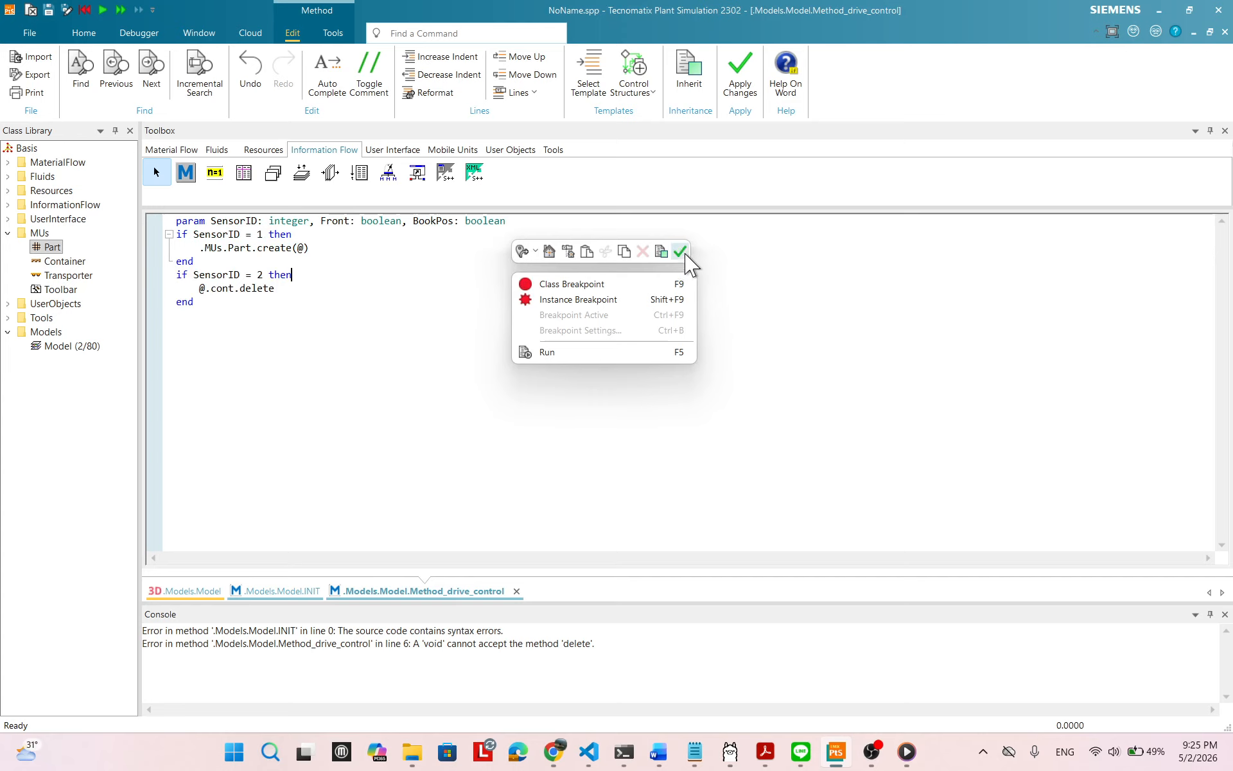
{"action": "left_click", "coordinate": [270, 592]}
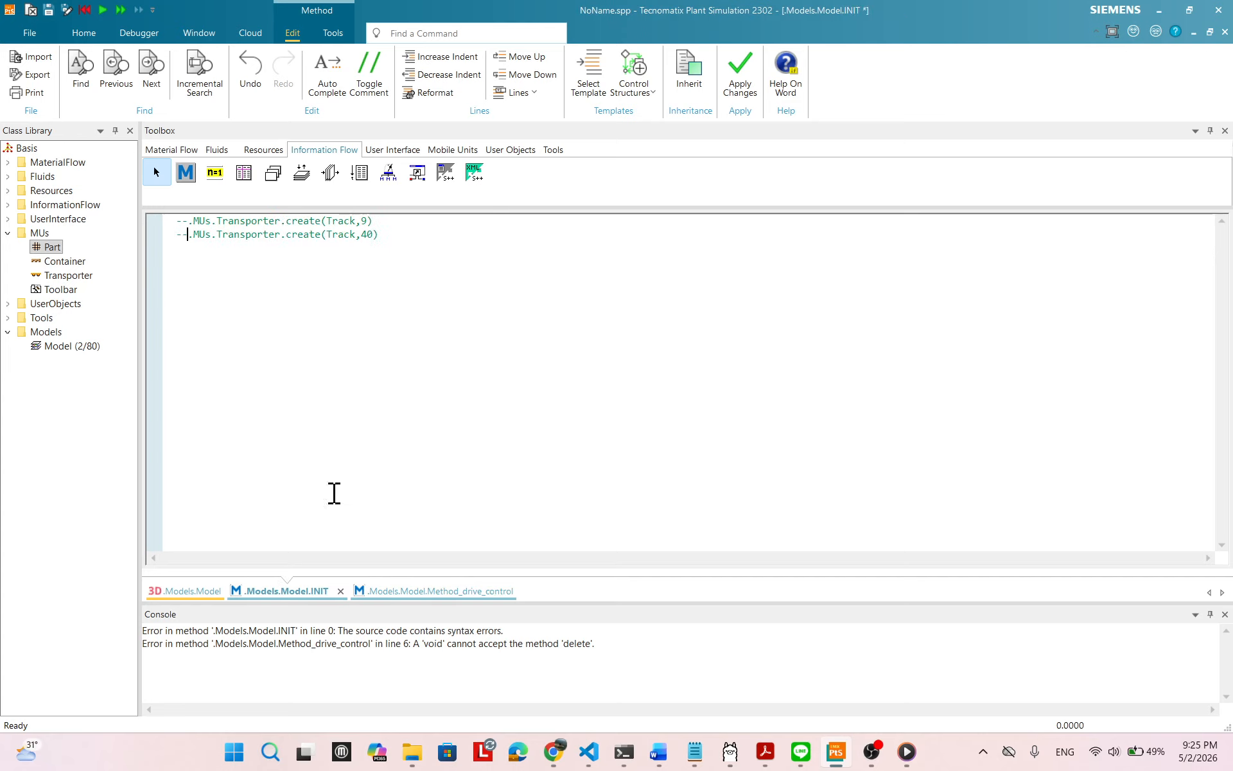
{"action": "right_click", "coordinate": [496, 319]}
{"action": "left_click", "coordinate": [653, 297]}
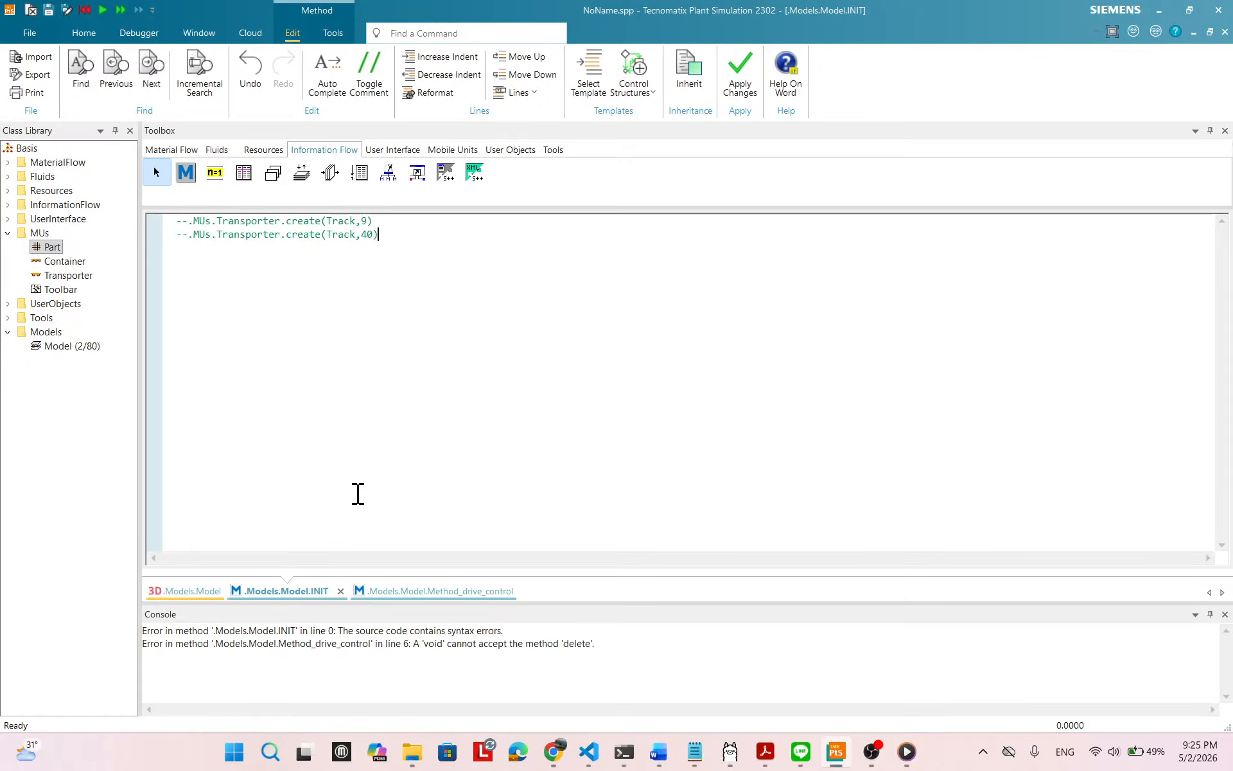
- Reset the 3D model and run the simulation again at a faster speed
{"action": "left_click", "coordinate": [180, 593]}
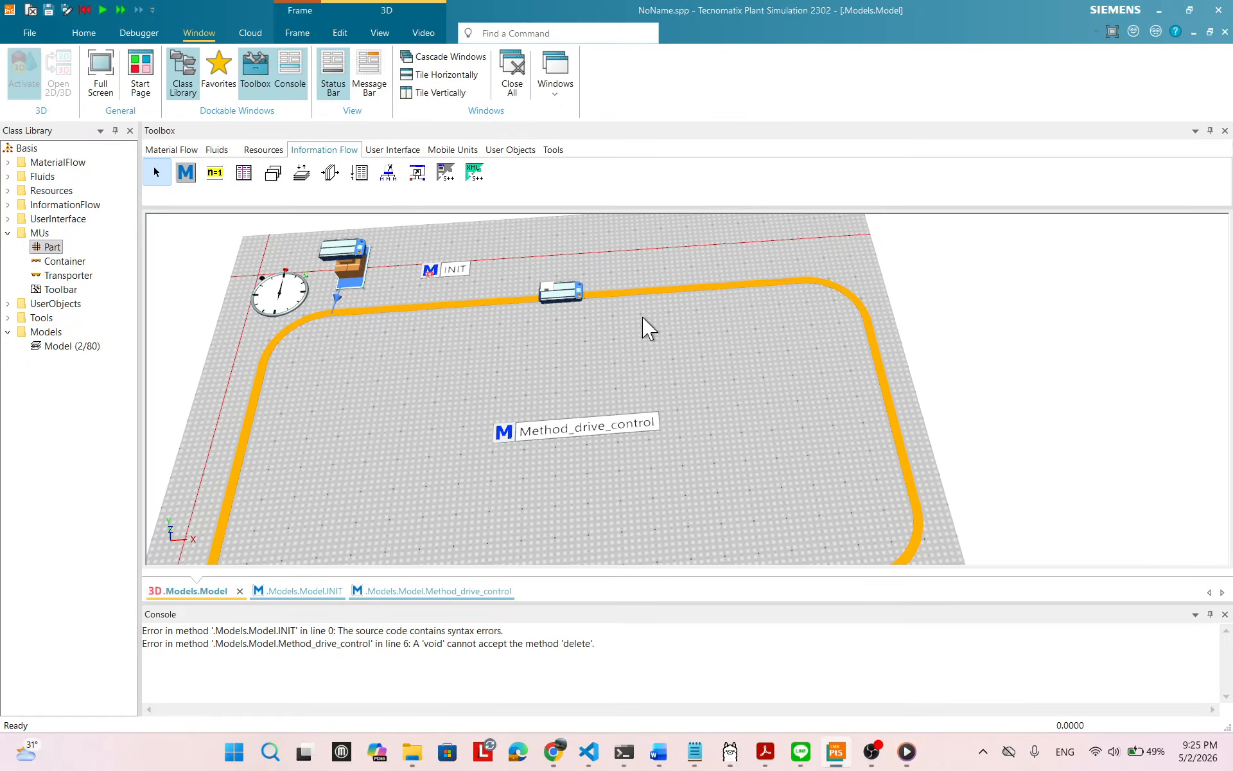
{"action": "right_click", "coordinate": [496, 319]}
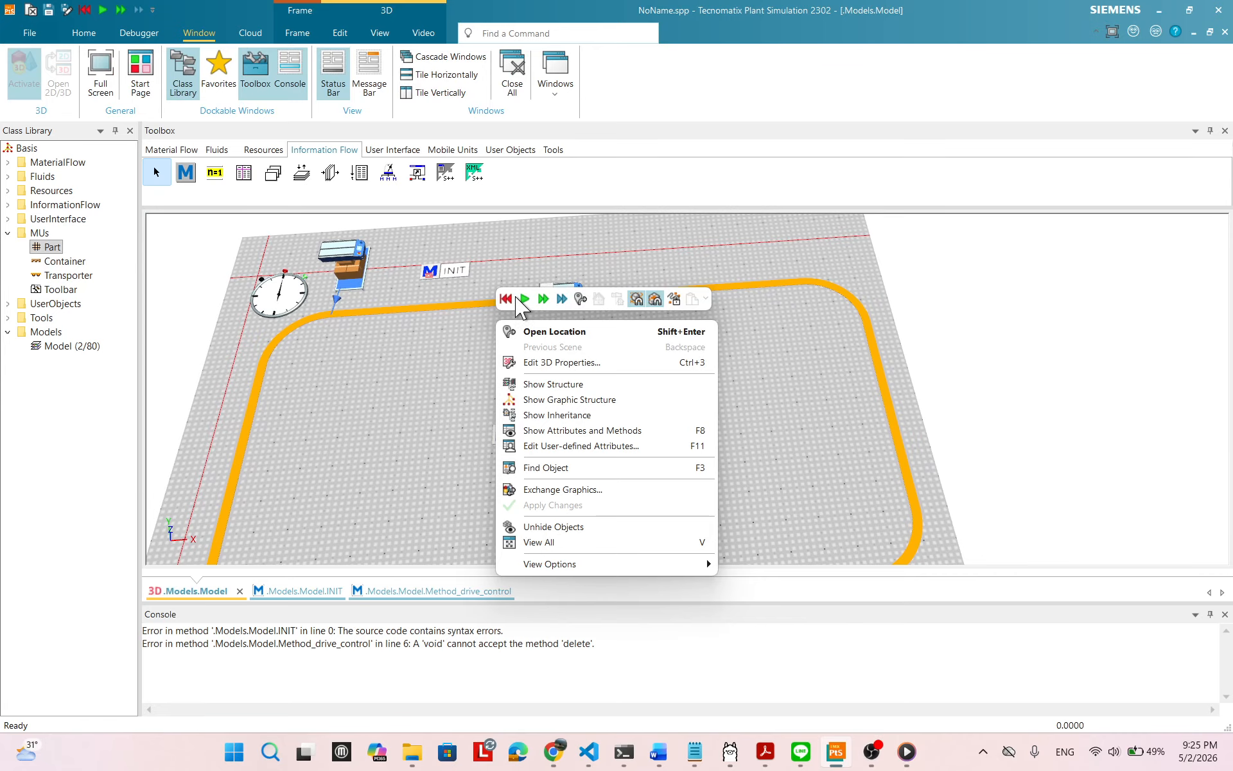
{"action": "left_click", "coordinate": [507, 299]}
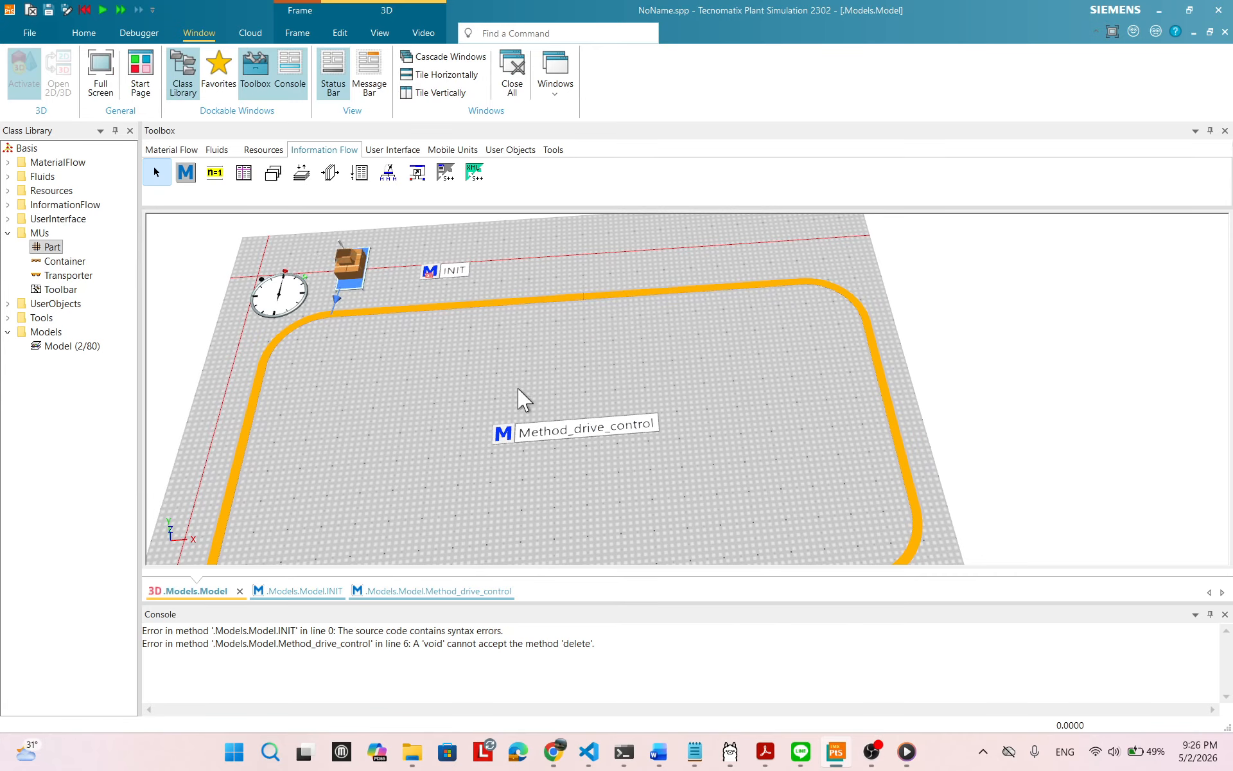
{"action": "right_click", "coordinate": [570, 276]}
{"action": "left_click", "coordinate": [602, 248]}
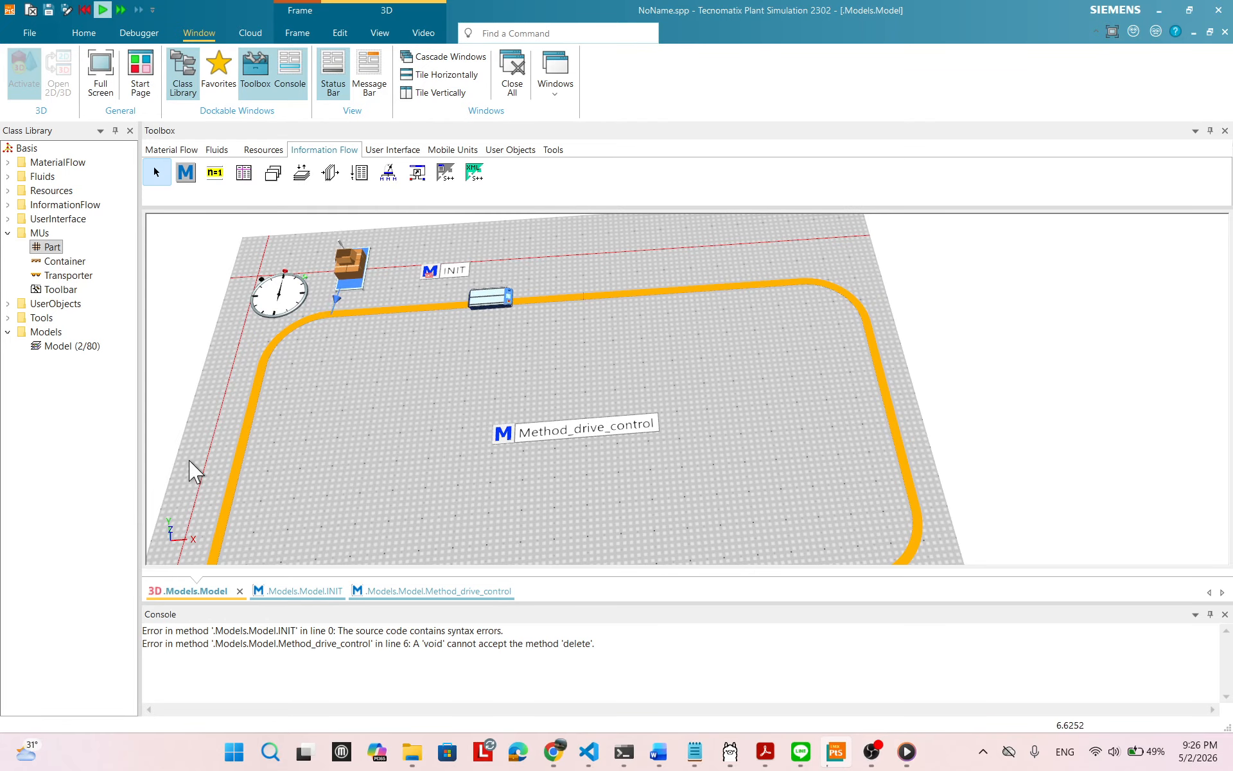
{"action": "key", "text": "plus"}
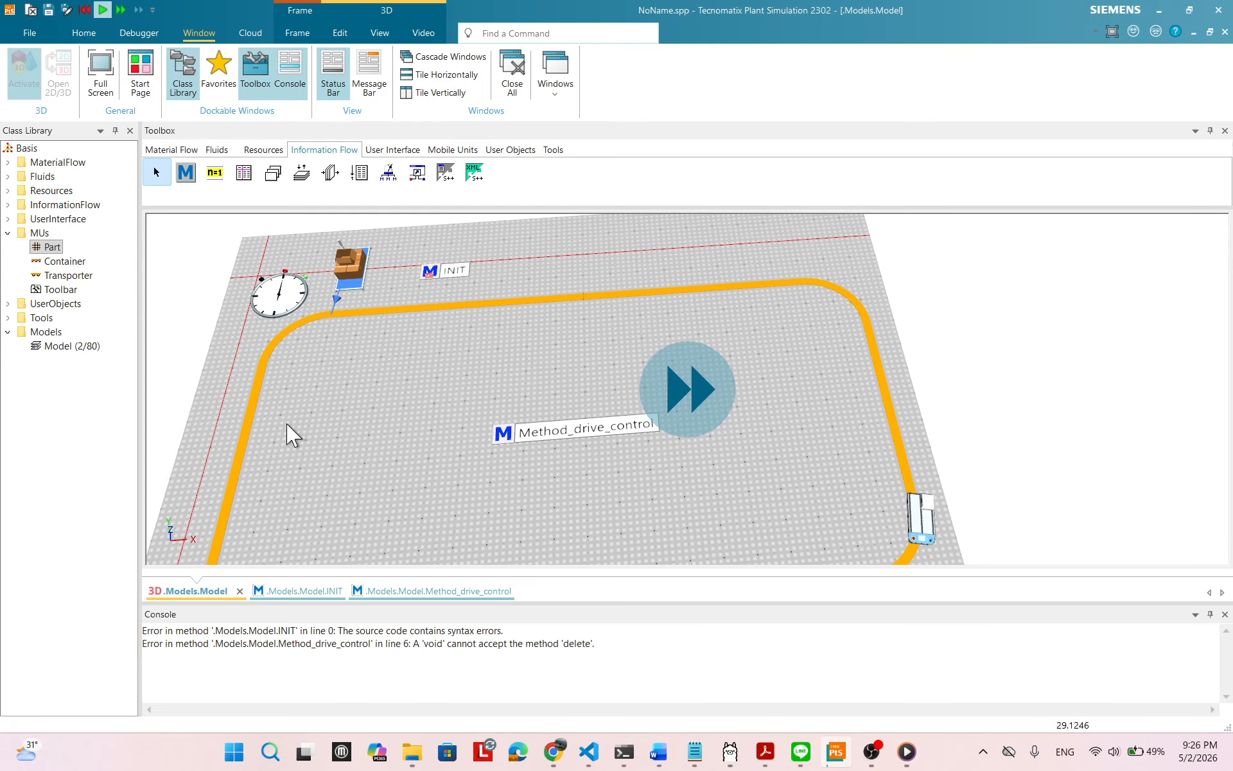
- Watch the transporter circle the whole track loop to check part creation and deletion, and reset the simulation
{"action": "scroll", "coordinate": [620, 449], "scroll_direction": "down", "scroll_amount": 2}
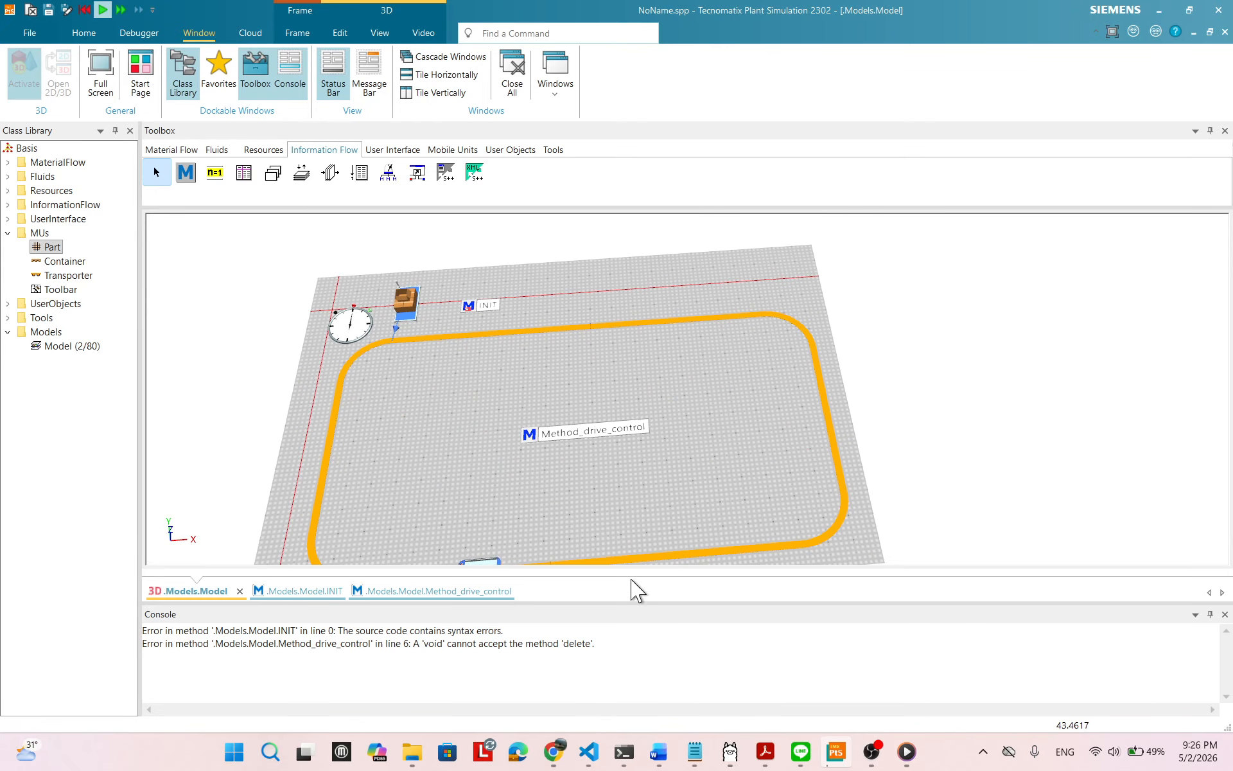
{"action": "scroll", "coordinate": [618, 563], "scroll_direction": "down", "scroll_amount": 4}
{"action": "left_click_drag", "start_coordinate": [605, 494], "coordinate": [545, 326]}
{"action": "scroll", "coordinate": [537, 385], "scroll_direction": "up", "scroll_amount": 3}
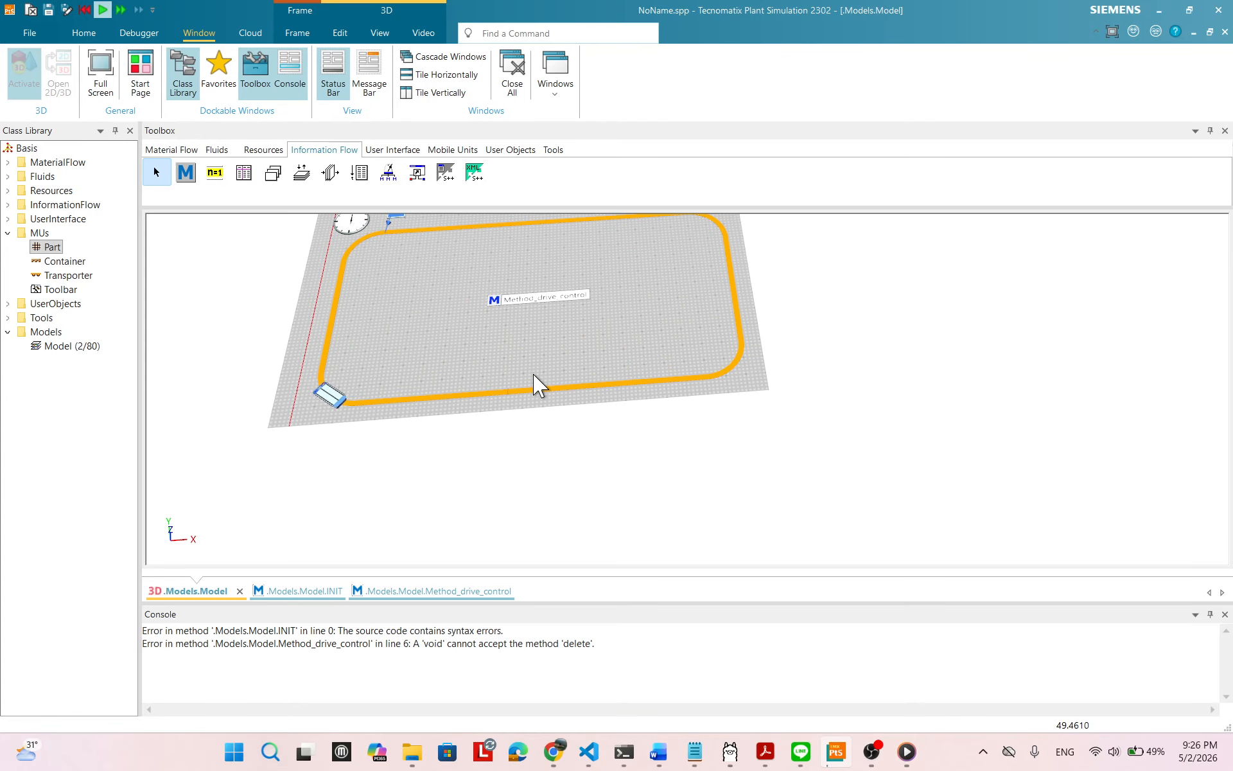
{"action": "left_click_drag", "start_coordinate": [666, 372], "coordinate": [750, 455]}
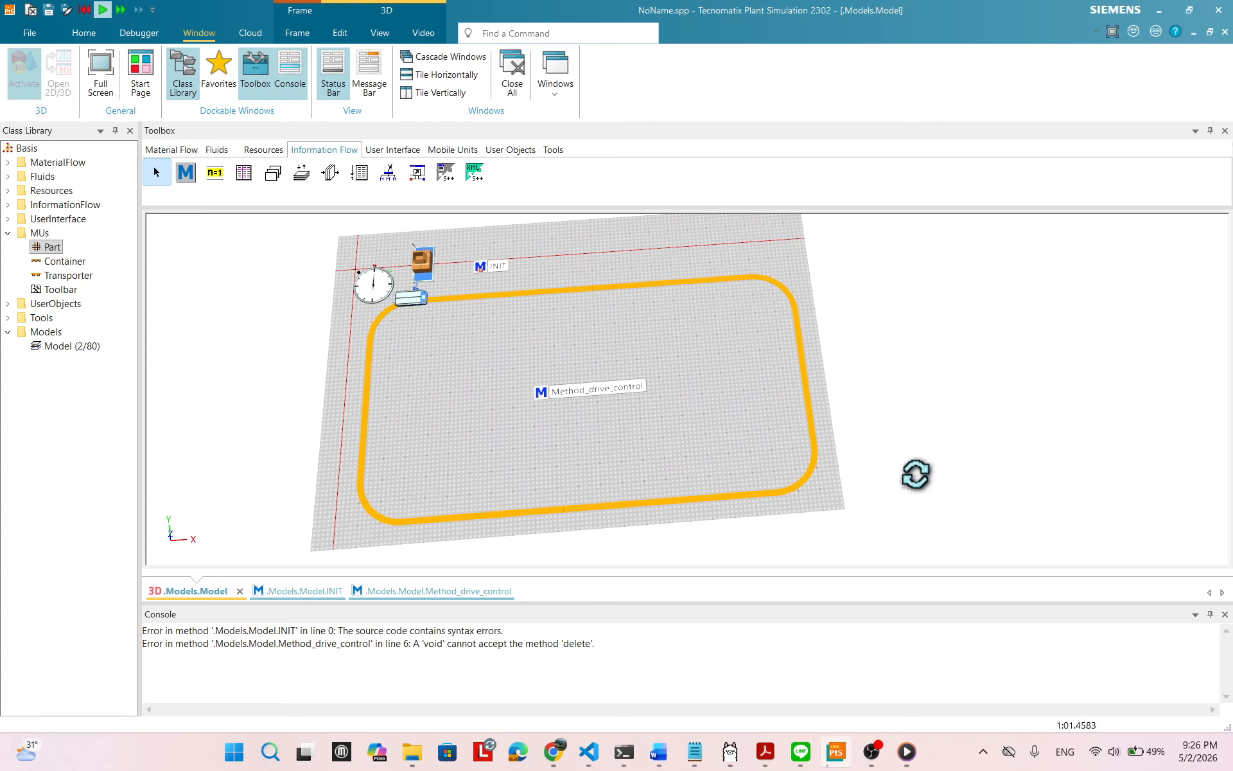
{"action": "mouse_move", "coordinate": [916, 473]}
{"action": "left_mouse_down"}
{"action": "mouse_move", "coordinate": [917, 487]}
{"action": "mouse_move", "coordinate": [889, 481]}
{"action": "mouse_move", "coordinate": [912, 465]}
{"action": "left_mouse_up"}
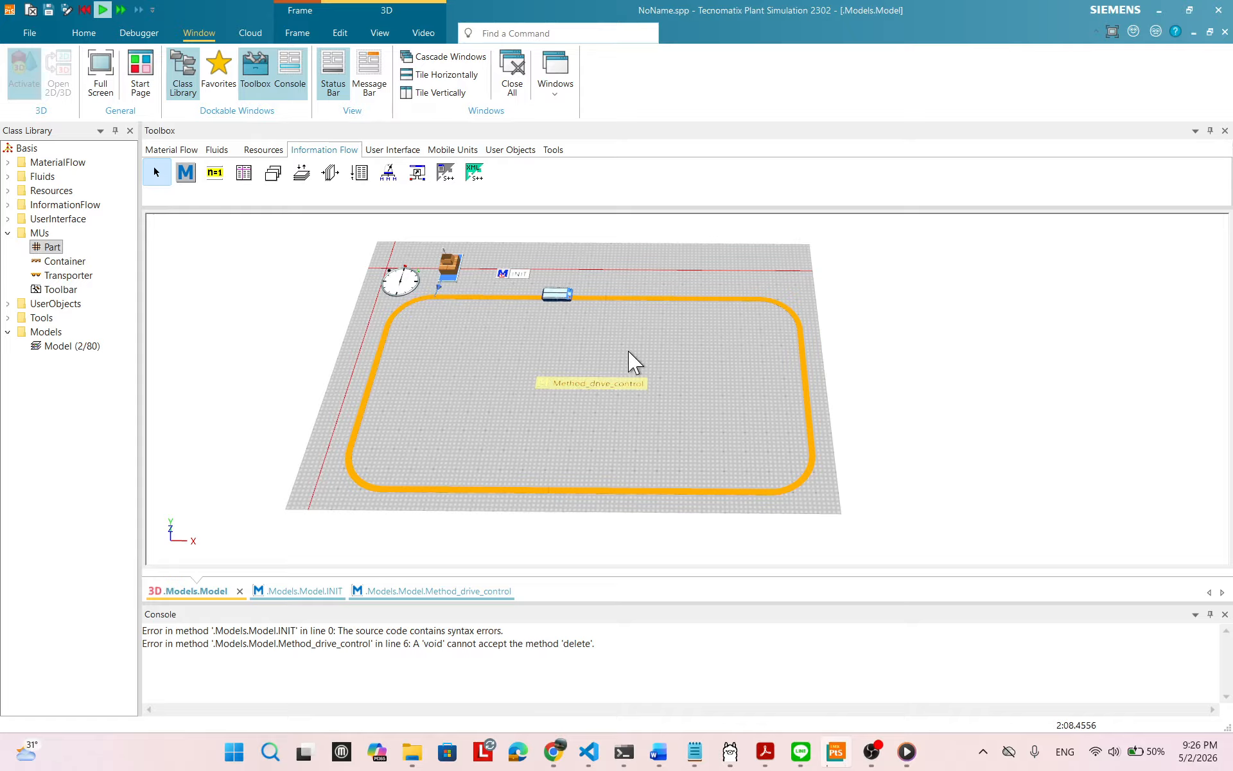
{"action": "key", "text": "space"}
{"action": "key", "text": "space"}
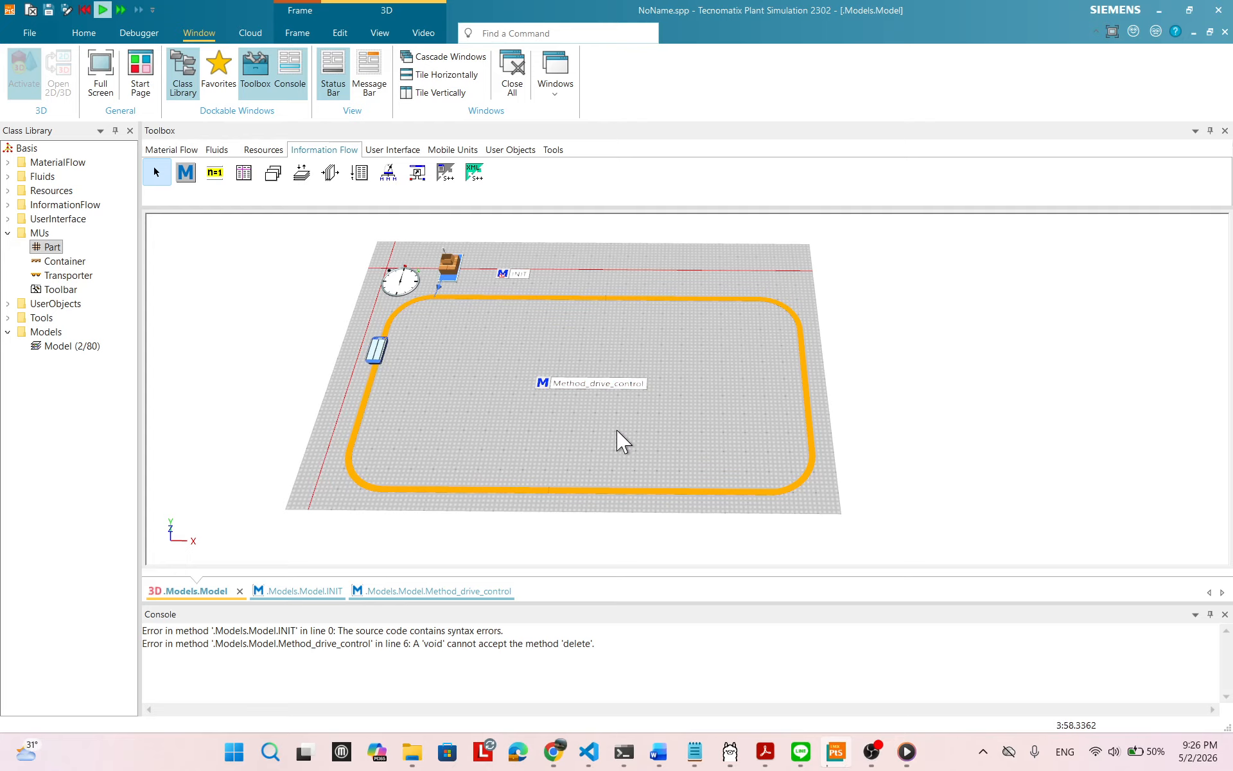
{"action": "right_click", "coordinate": [630, 273]}
{"action": "left_click", "coordinate": [642, 253]}
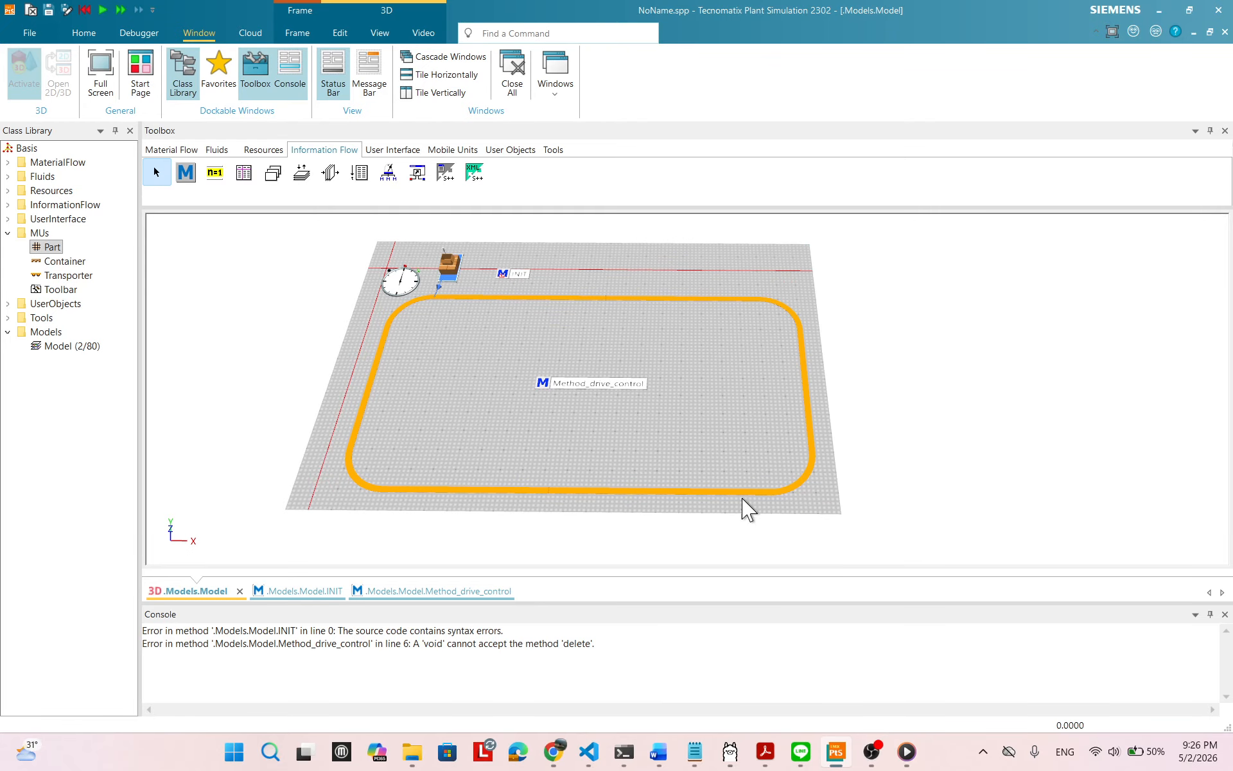
{"action": "left_click", "coordinate": [943, 761]}
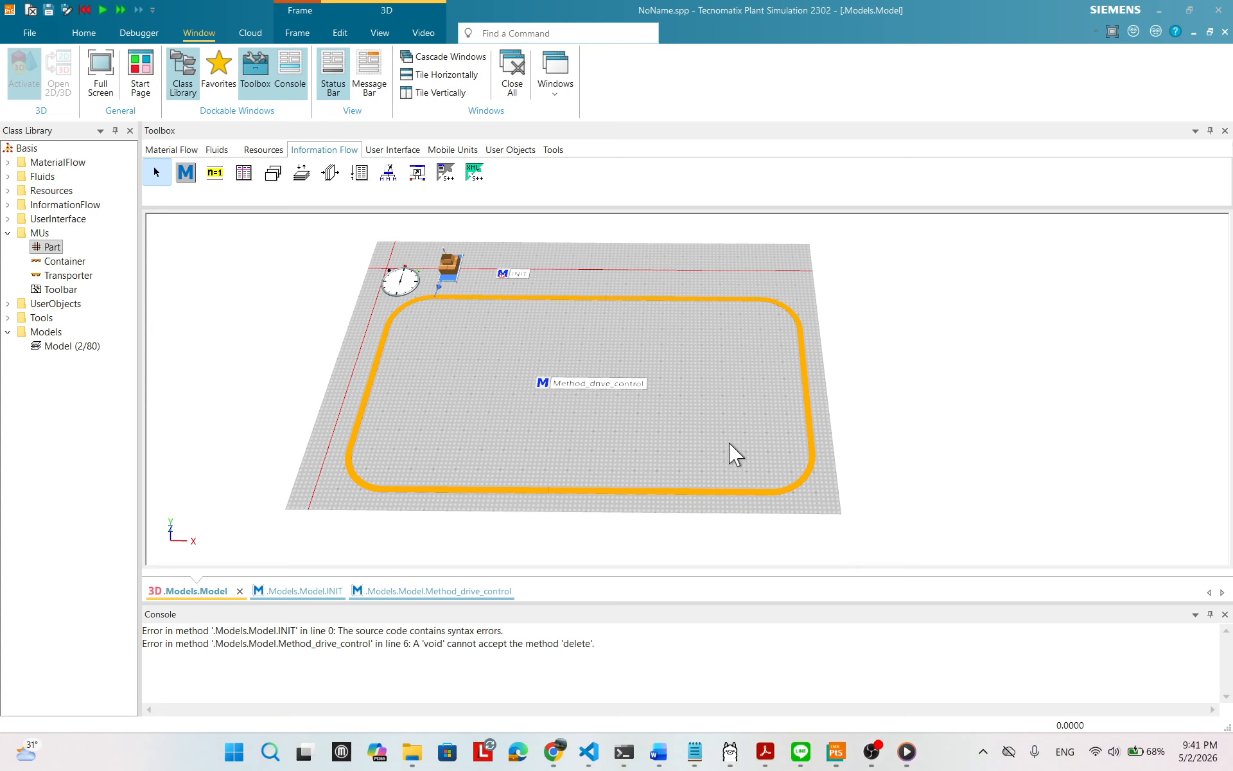
- Review the code of the INIT and Method_drive_control methods and return to the 3D model
{"action": "left_click", "coordinate": [312, 593]}
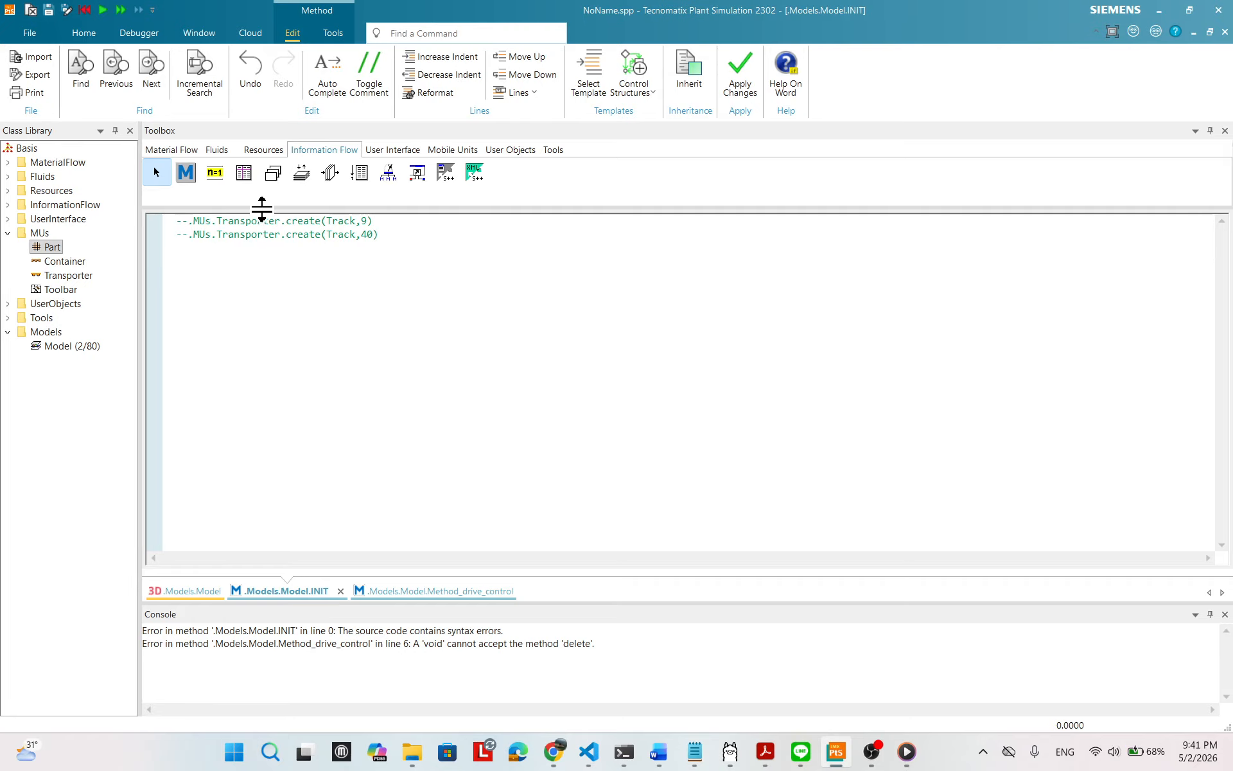
{"action": "left_click", "coordinate": [379, 234]}
{"action": "left_click", "coordinate": [413, 595]}
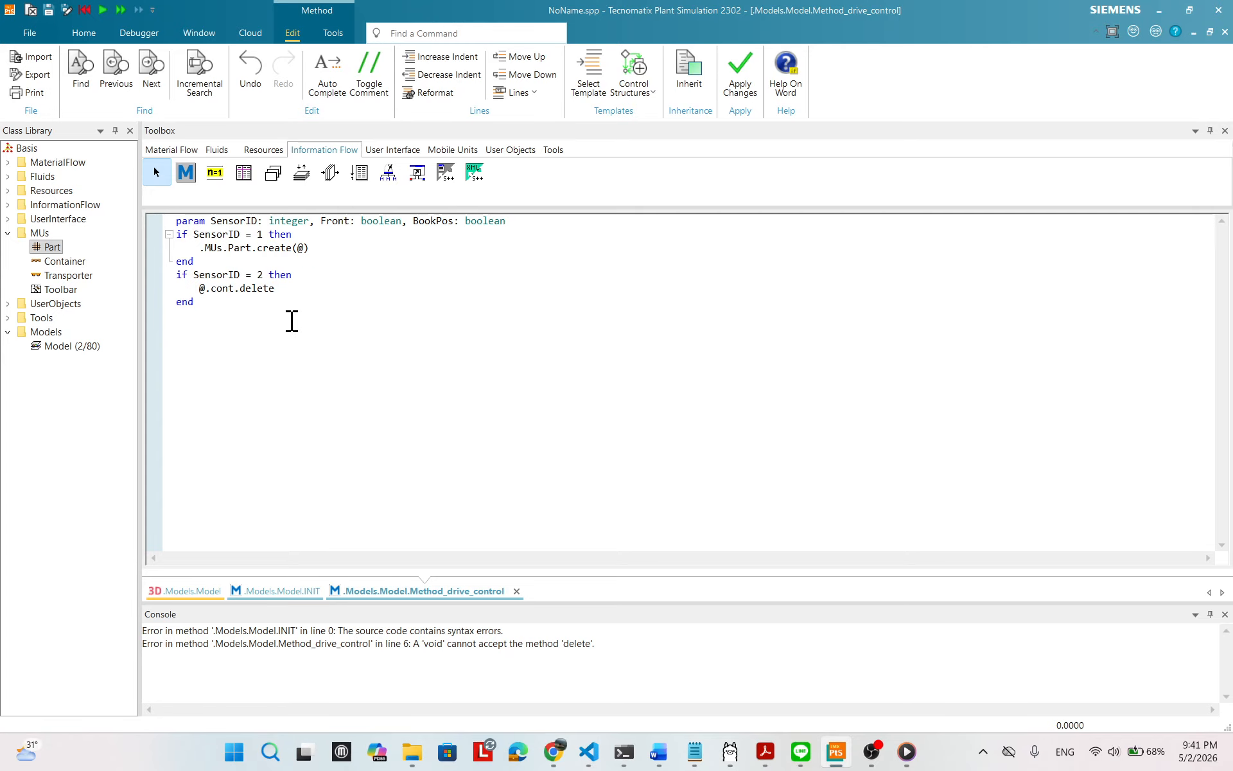
{"action": "left_click", "coordinate": [286, 280]}
{"action": "left_click", "coordinate": [244, 287]}
{"action": "left_click", "coordinate": [212, 585]}
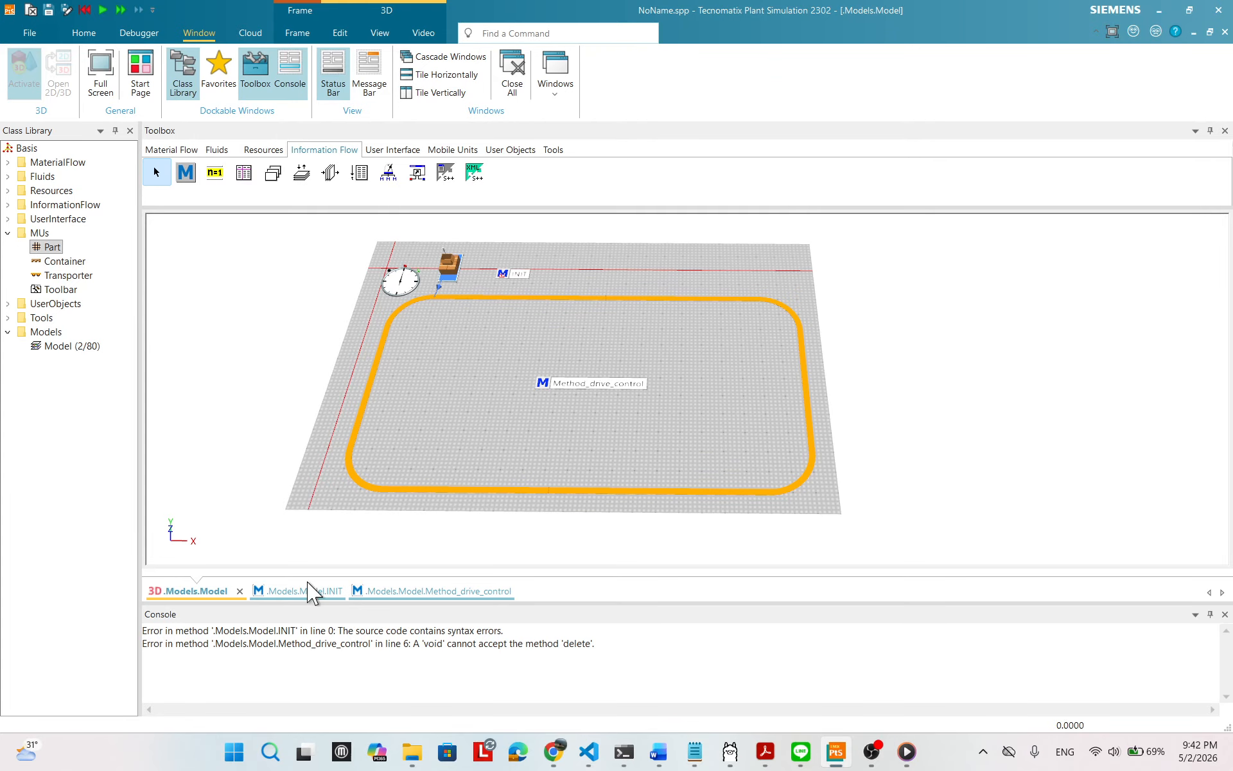
- Compare the Method_drive_control code with the commented-out transporter creation lines in INIT
{"action": "left_click", "coordinate": [424, 592]}
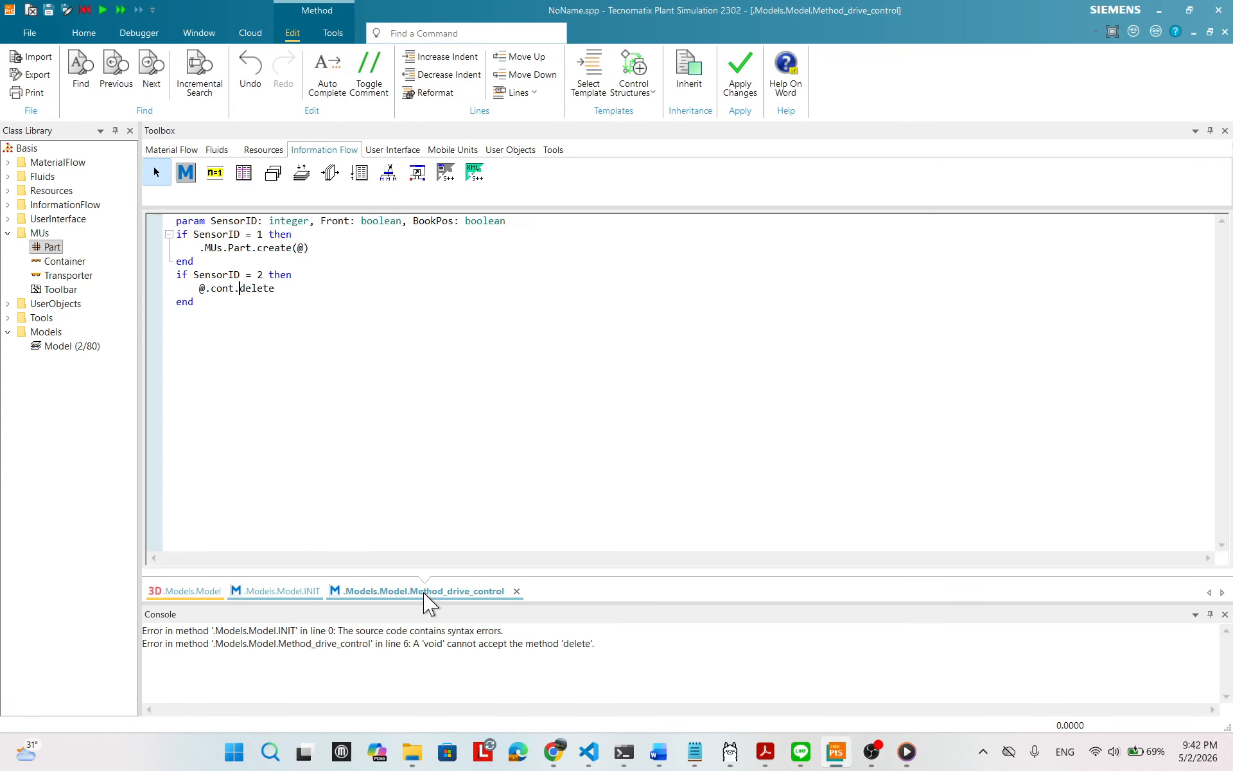
{"action": "left_click", "coordinate": [276, 591]}
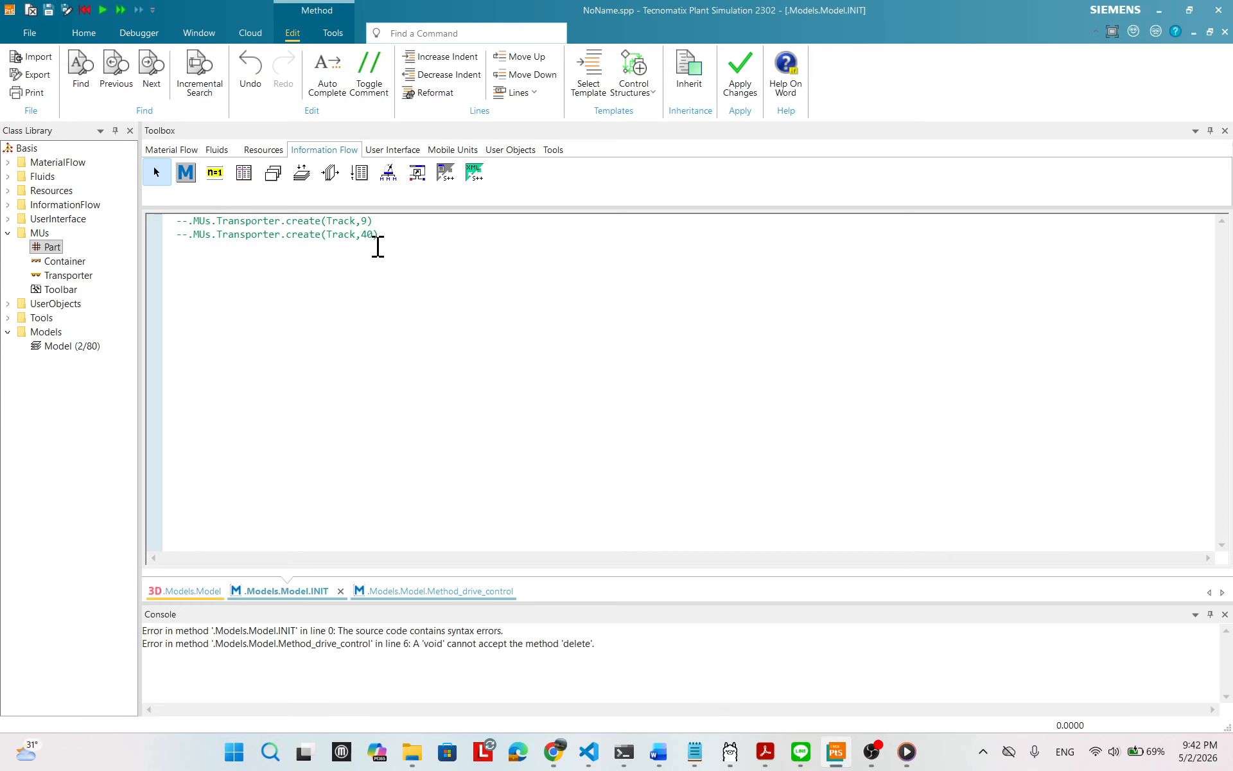
{"action": "left_click", "coordinate": [191, 592]}
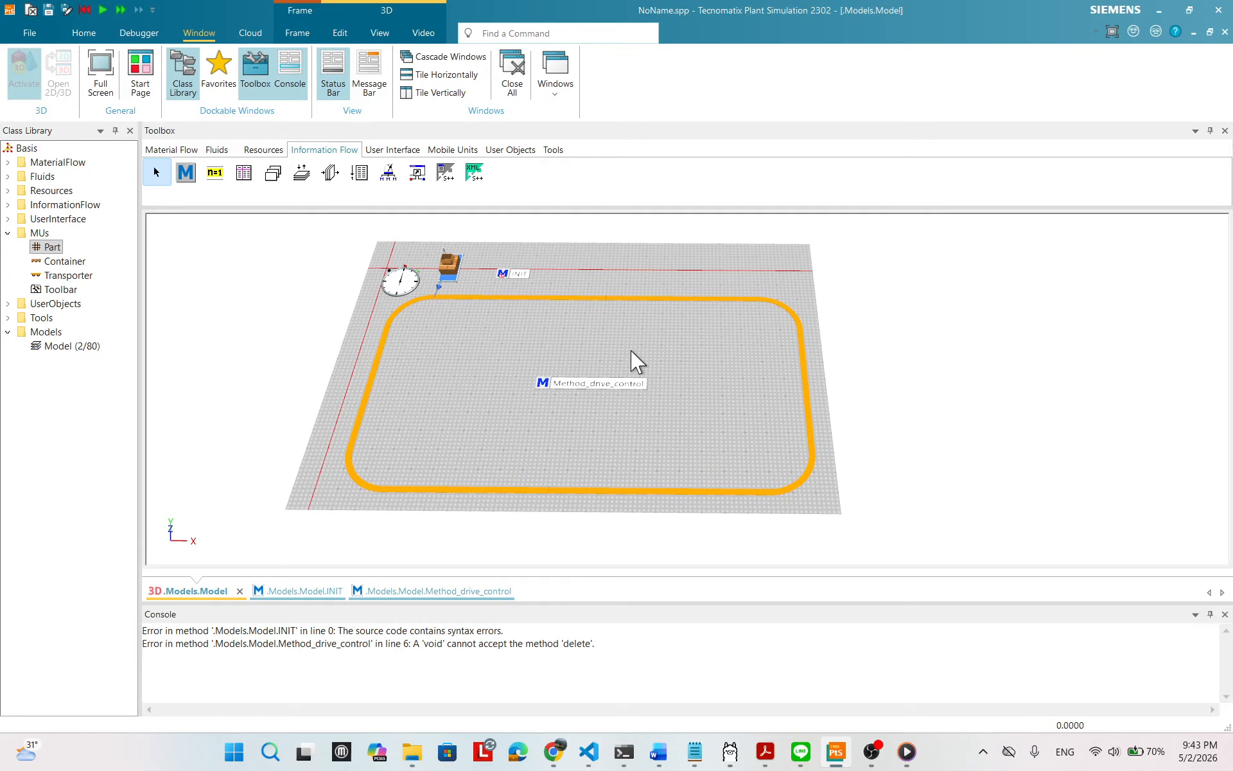
- Insert an empty line below "if SensorID = 2 then" in the Method_drive_control code
{"action": "double_click", "coordinate": [580, 383]}
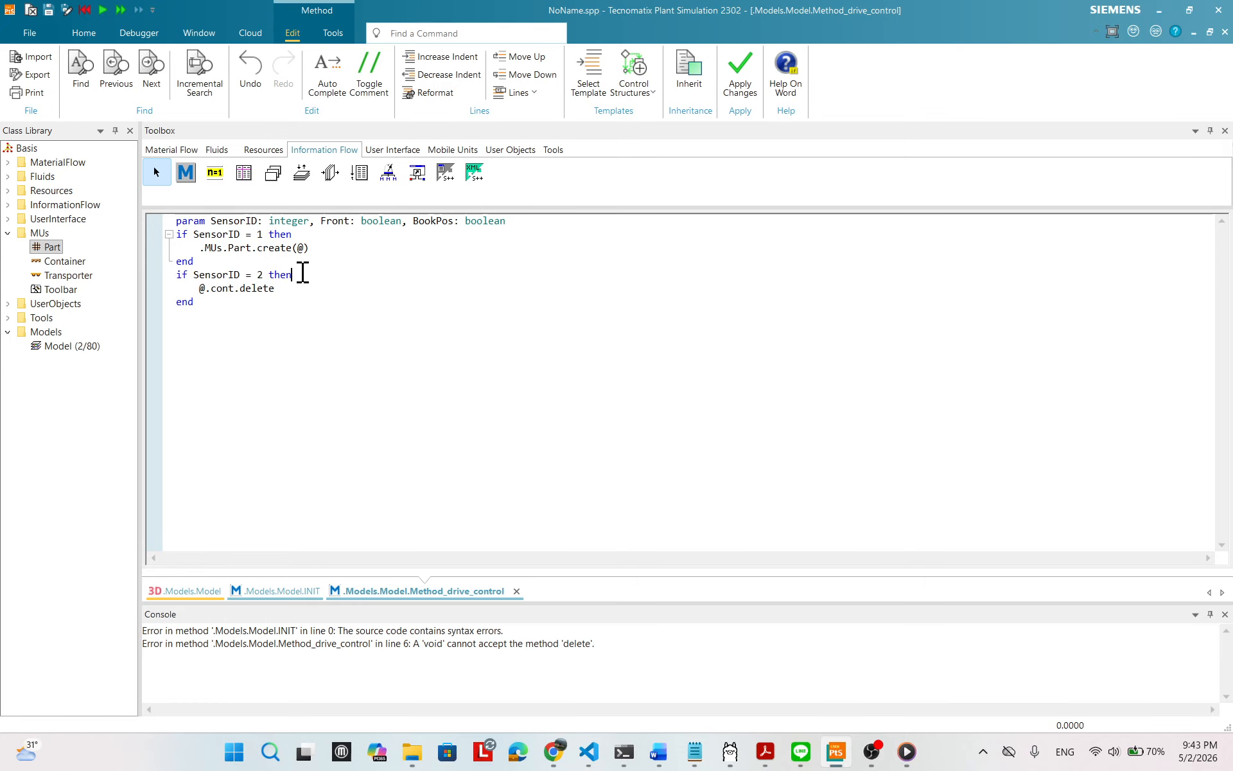
{"action": "key", "text": "BackSpace"}
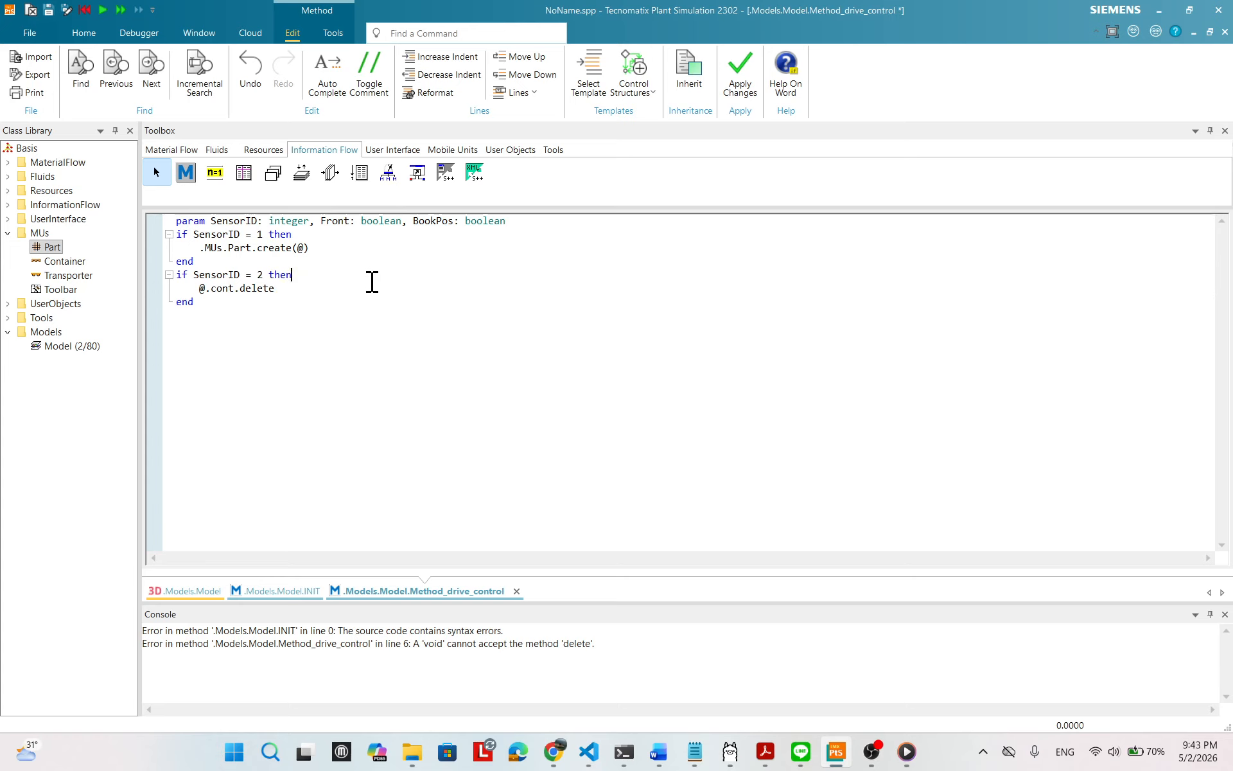
{"action": "key", "text": "Return"}
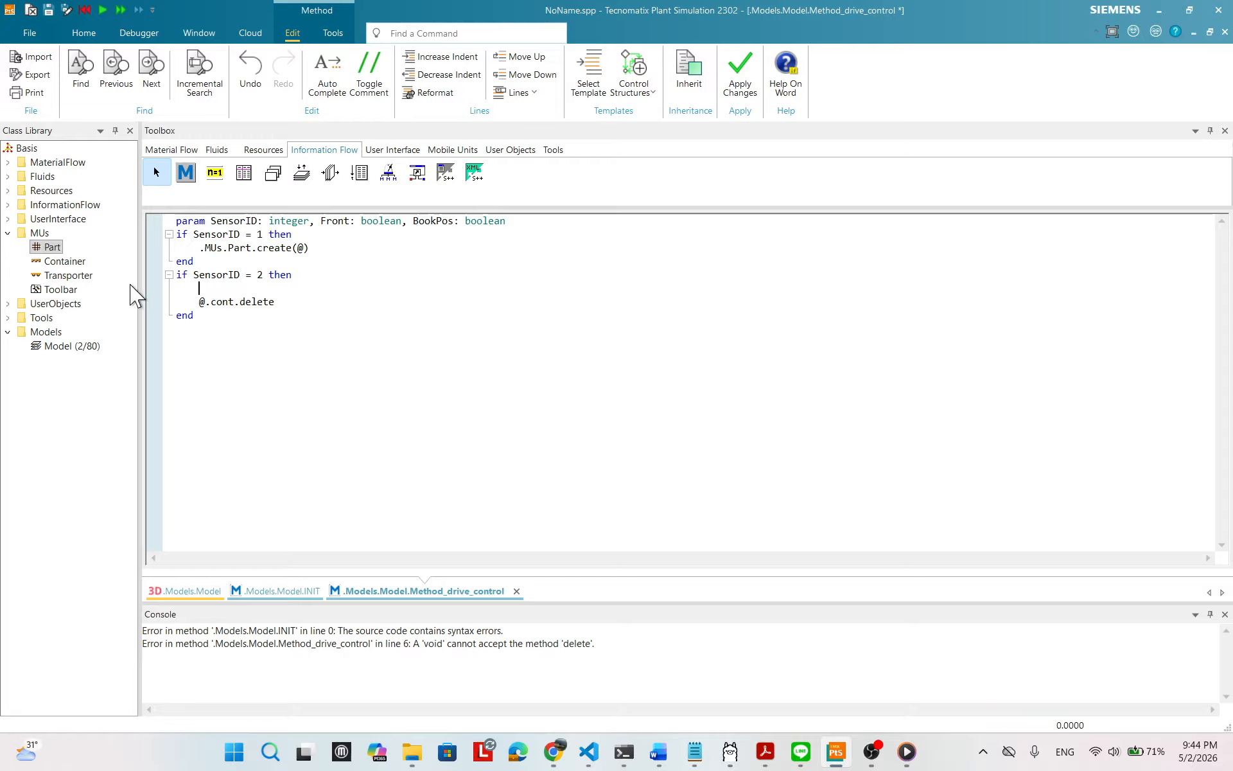
- Open the list of attributes and methods of the Transporter class in the MUs folder
{"action": "left_click", "coordinate": [76, 276]}
{"action": "double_click", "coordinate": [76, 277]}
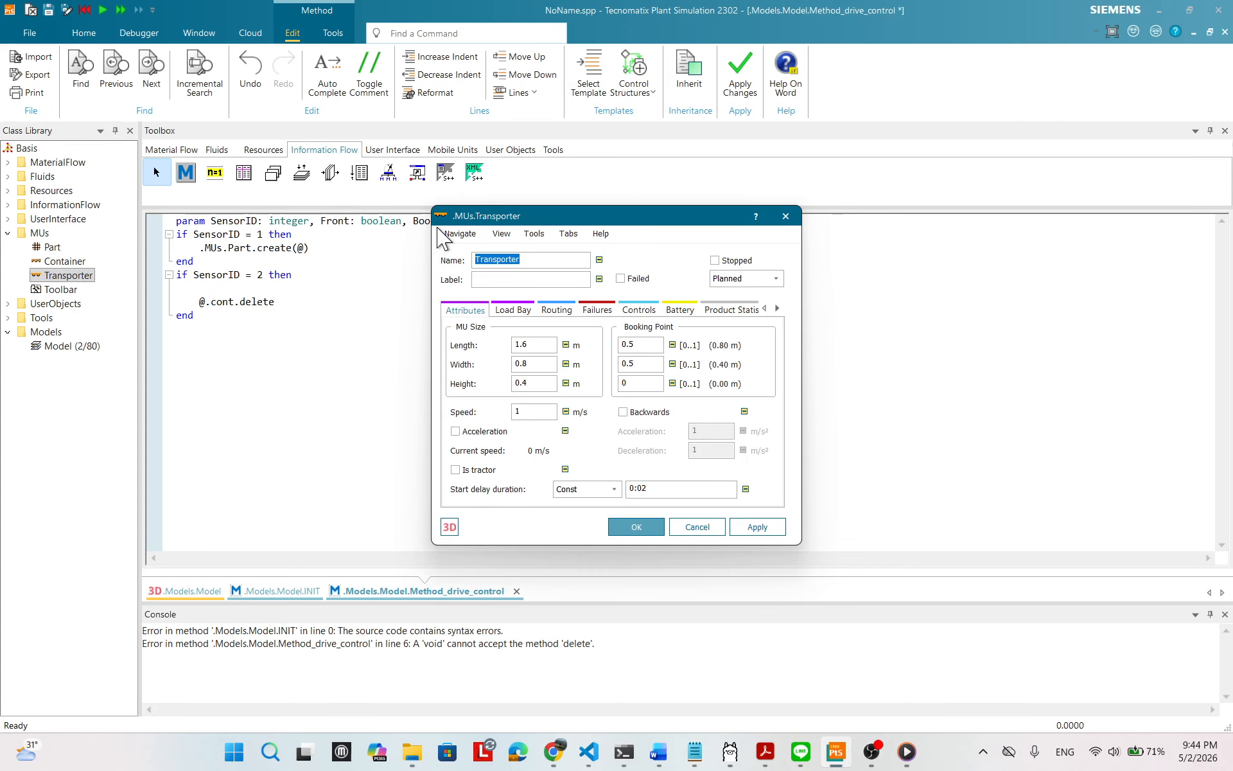
{"action": "left_click", "coordinate": [386, 212]}
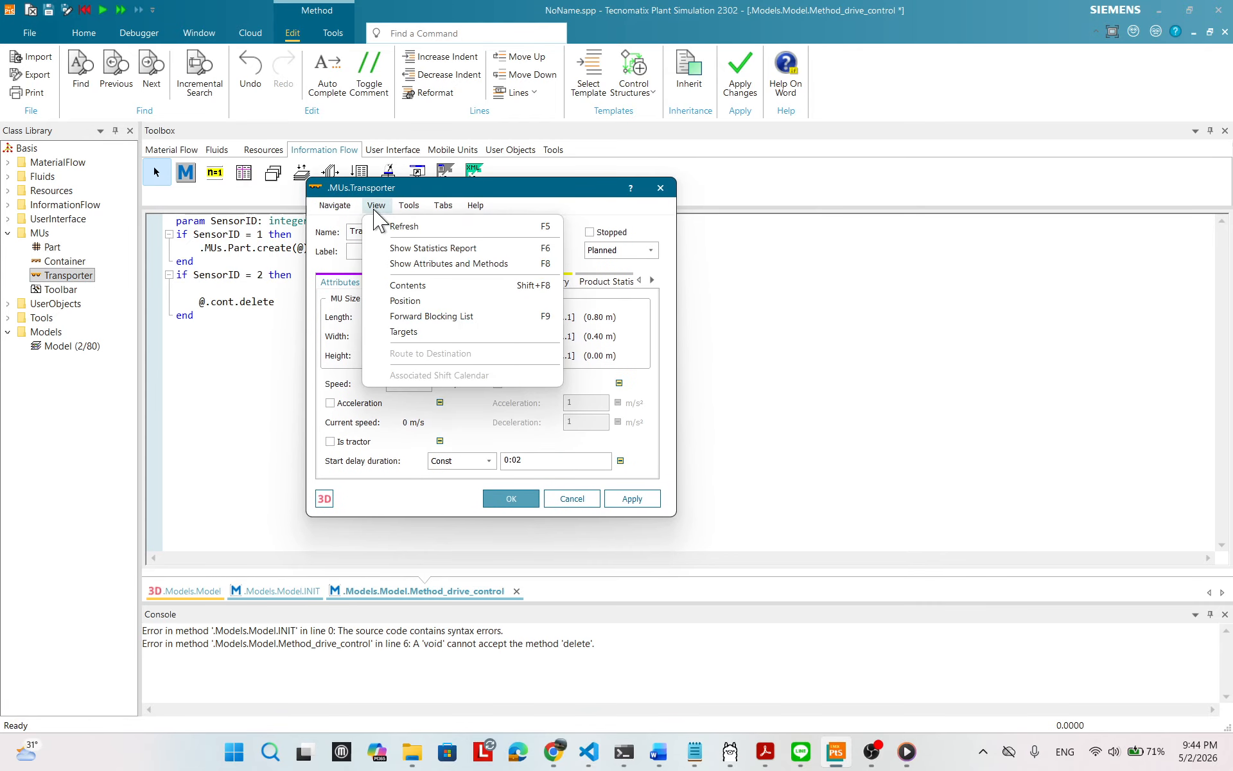
{"action": "left_click", "coordinate": [414, 264]}
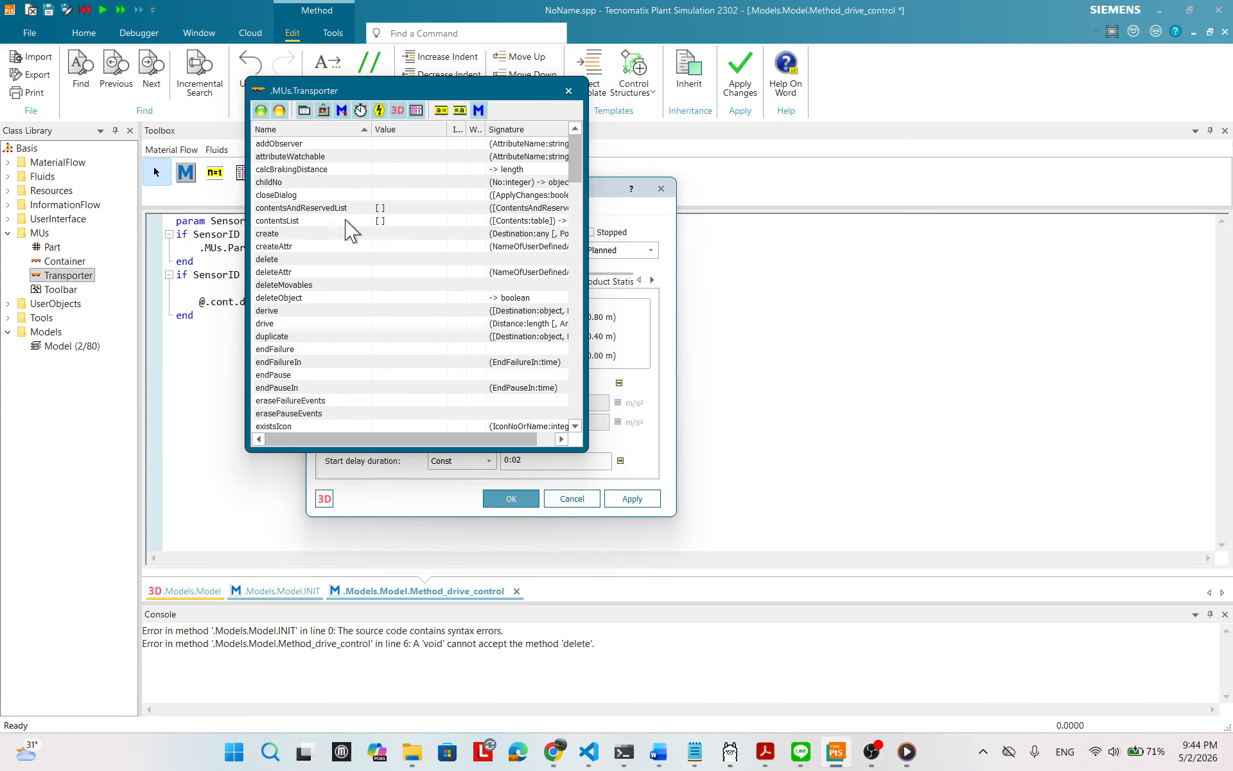
- Examine the Transporter's available methods, starting with create and delete, and filter the list to narrow the entries
{"action": "left_click", "coordinate": [276, 235]}
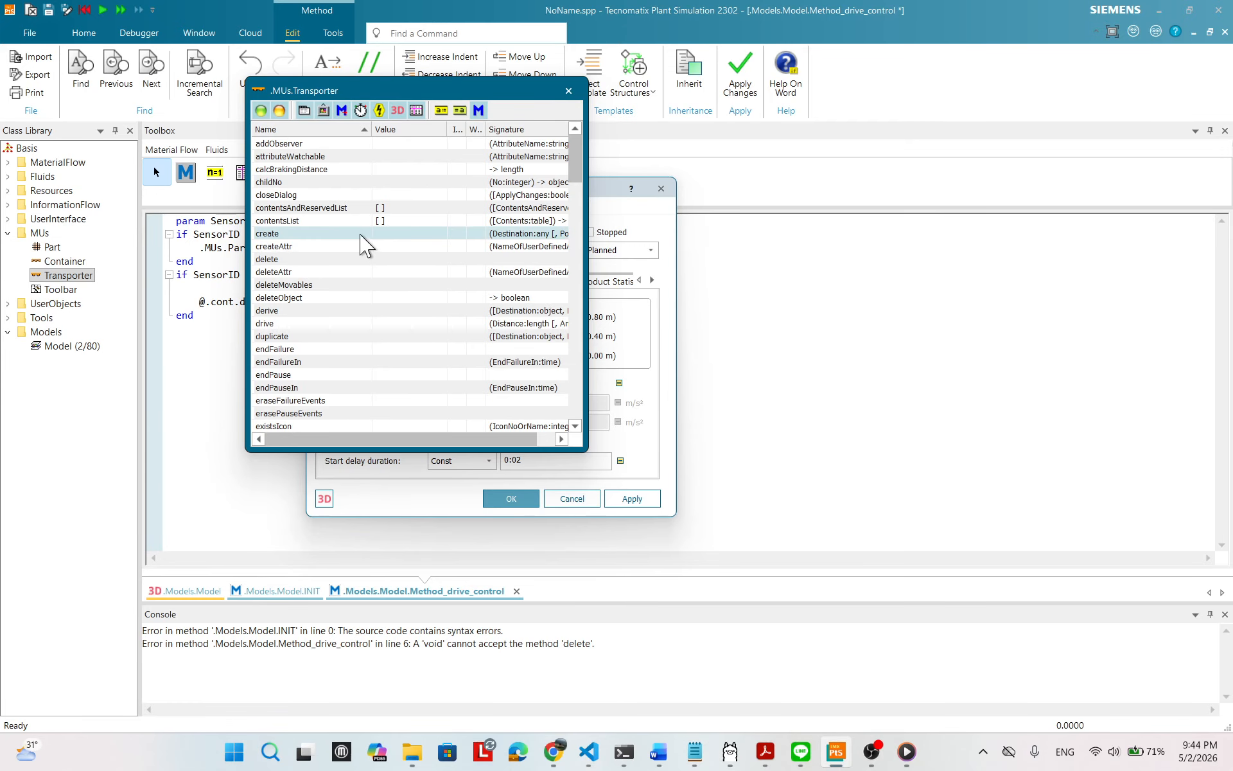
{"action": "left_click", "coordinate": [269, 262]}
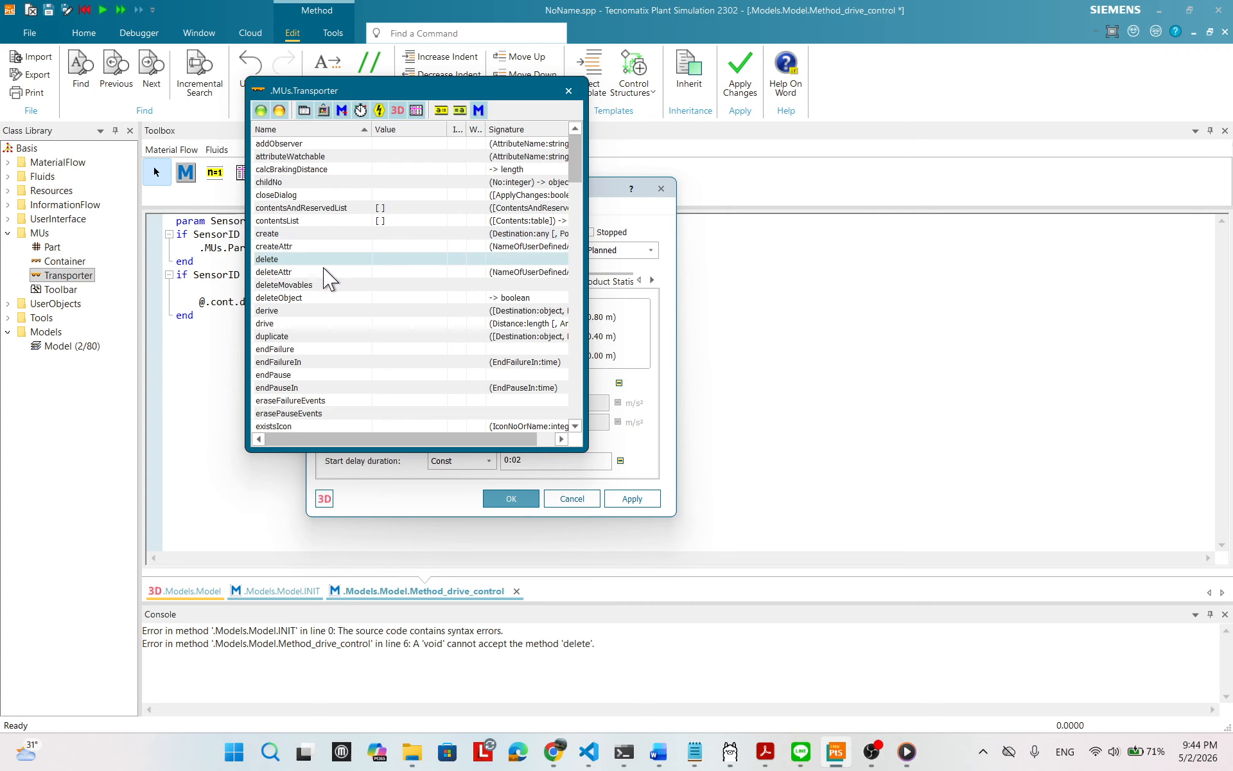
{"action": "scroll", "coordinate": [326, 277], "scroll_direction": "down", "scroll_amount": 1}
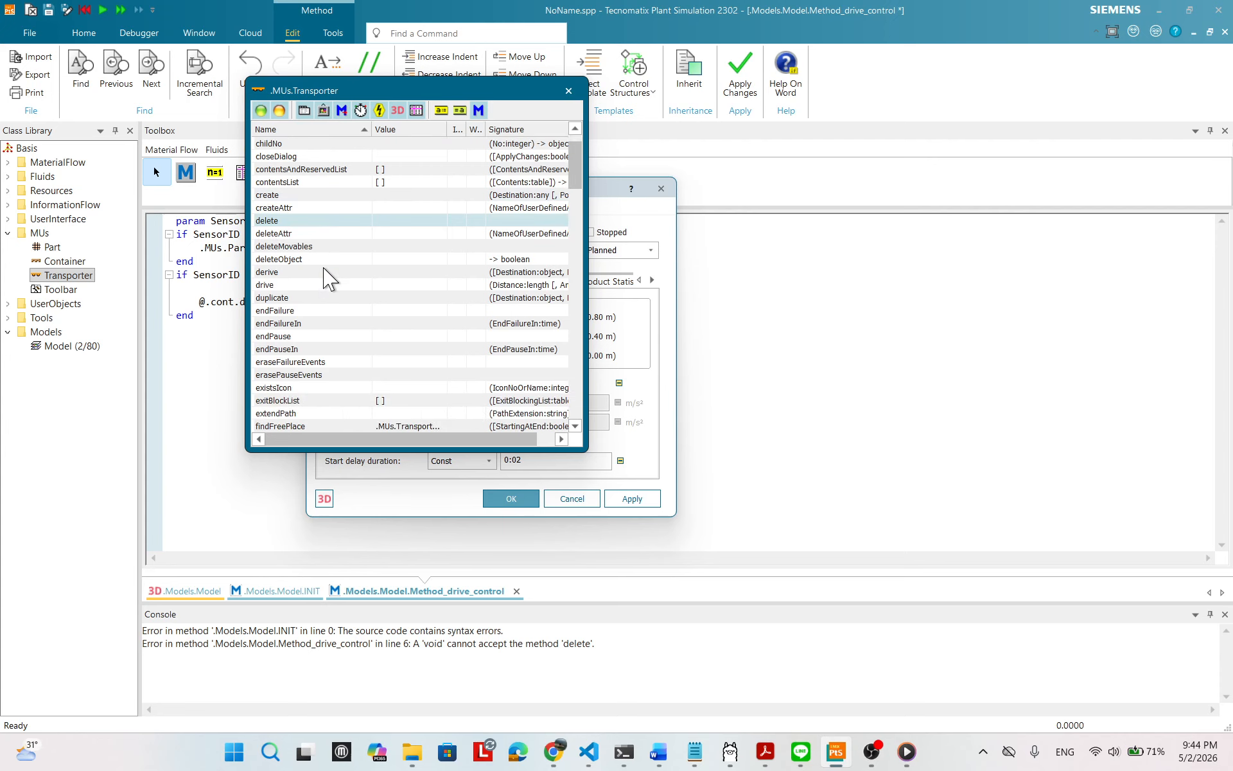
{"action": "scroll", "coordinate": [328, 278], "scroll_direction": "down", "scroll_amount": 5}
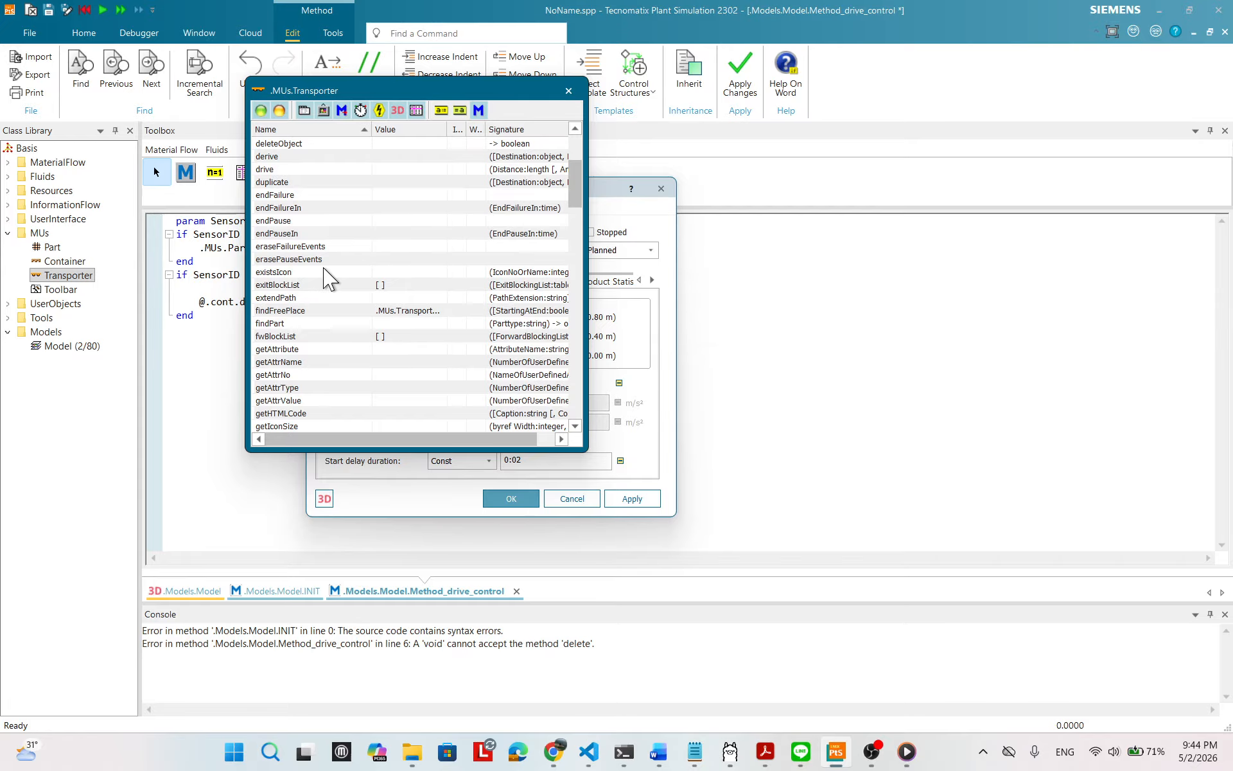
{"action": "scroll", "coordinate": [329, 278], "scroll_direction": "down", "scroll_amount": 3}
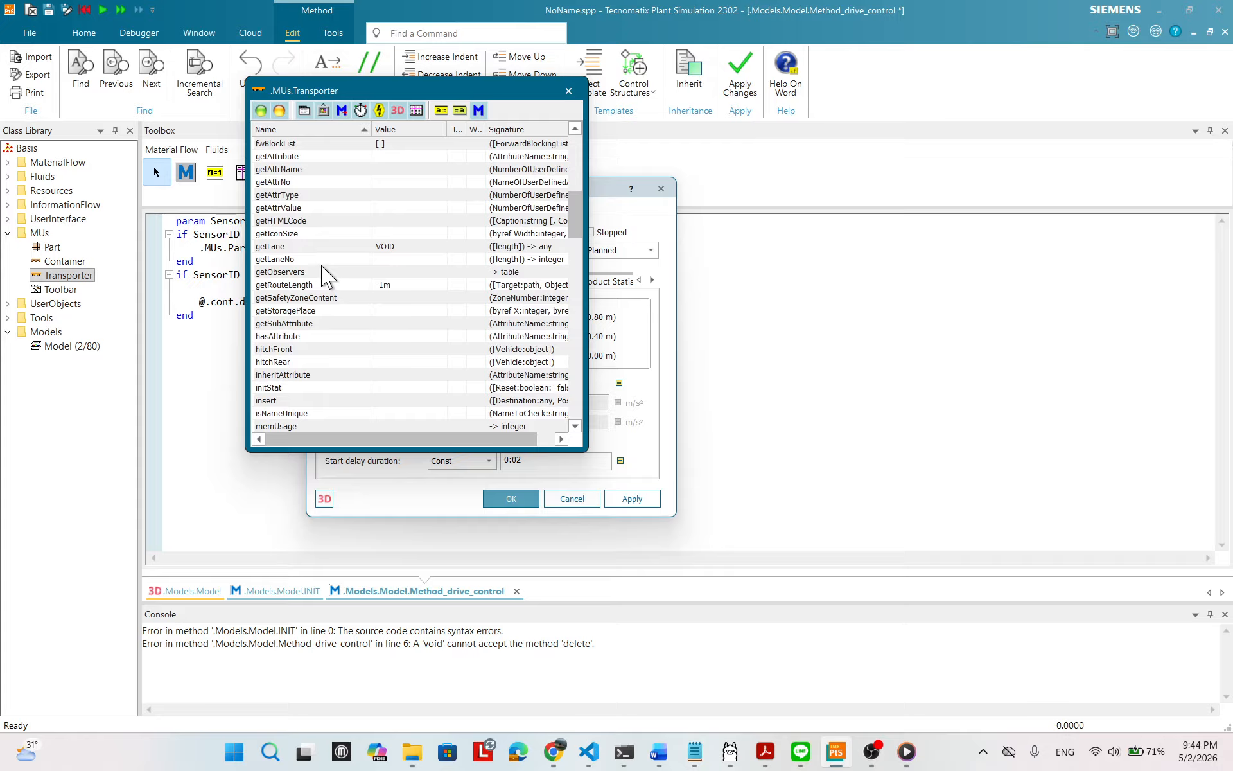
{"action": "scroll", "coordinate": [325, 276], "scroll_direction": "up", "scroll_amount": 4}
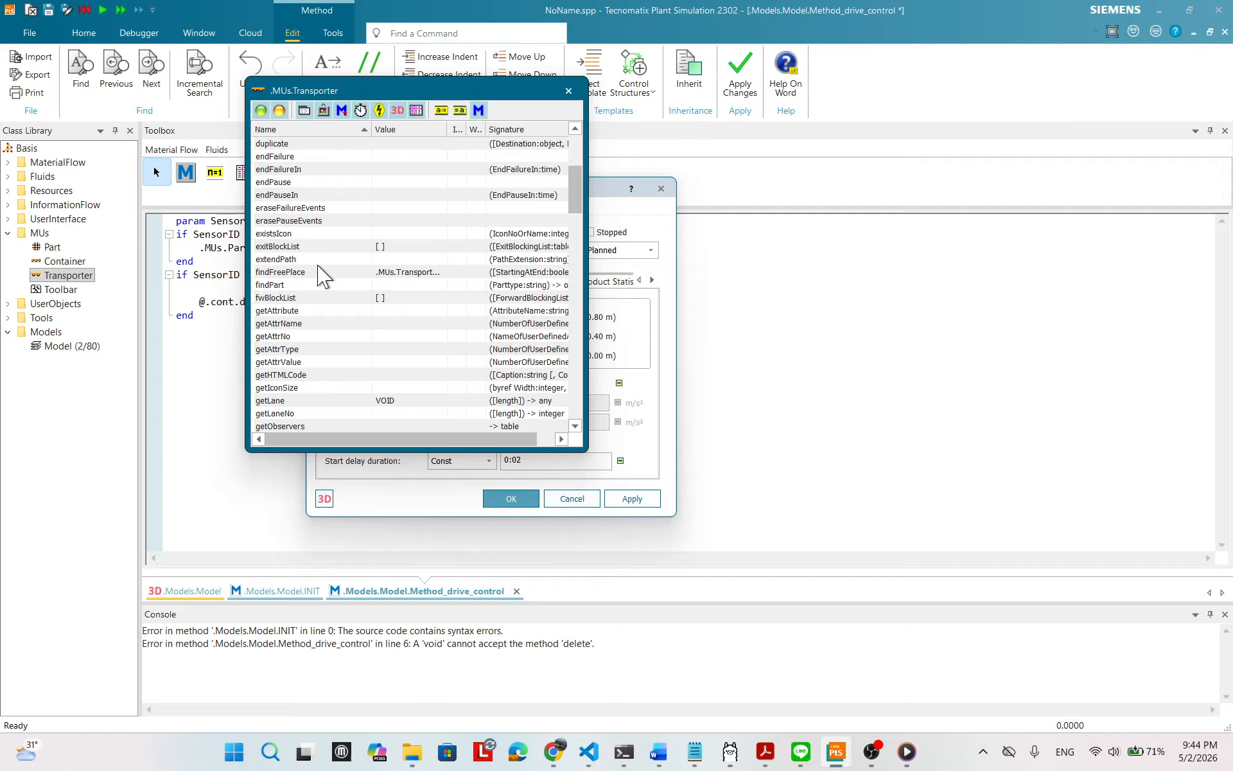
{"action": "scroll", "coordinate": [334, 278], "scroll_direction": "up", "scroll_amount": 3}
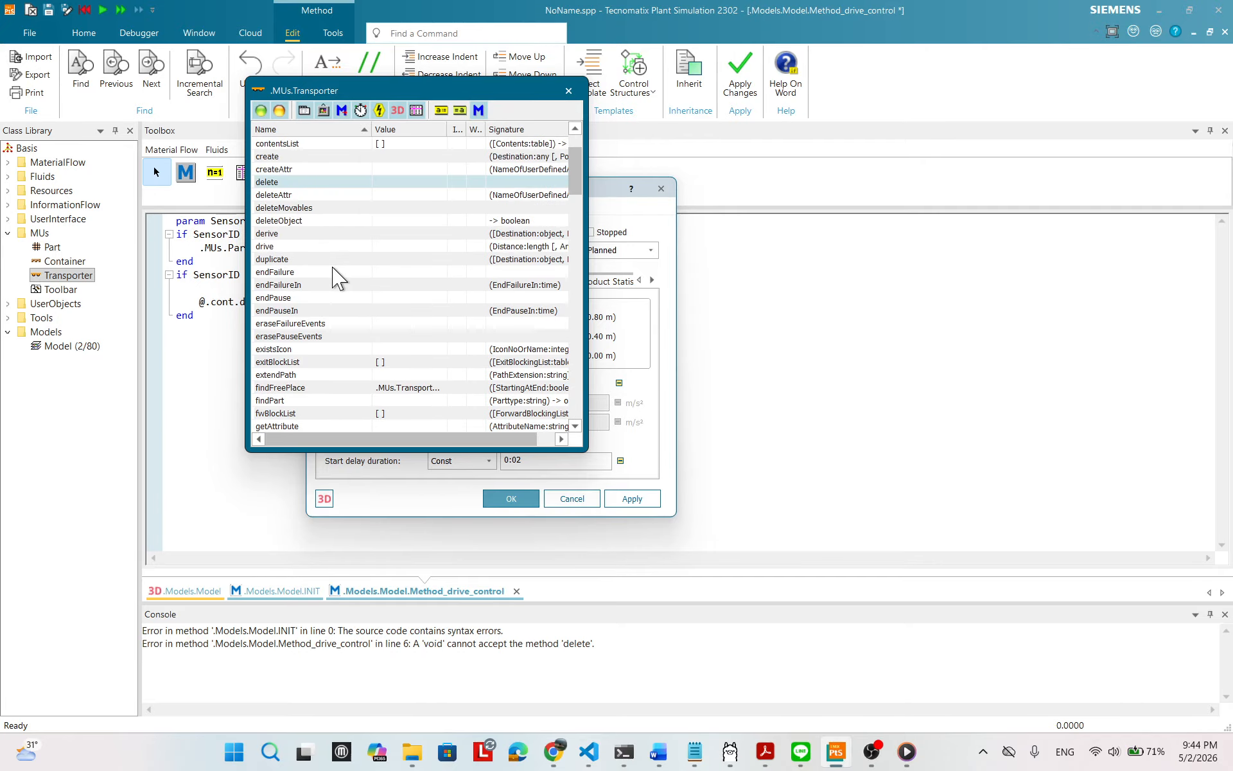
{"action": "scroll", "coordinate": [334, 277], "scroll_direction": "down", "scroll_amount": 2}
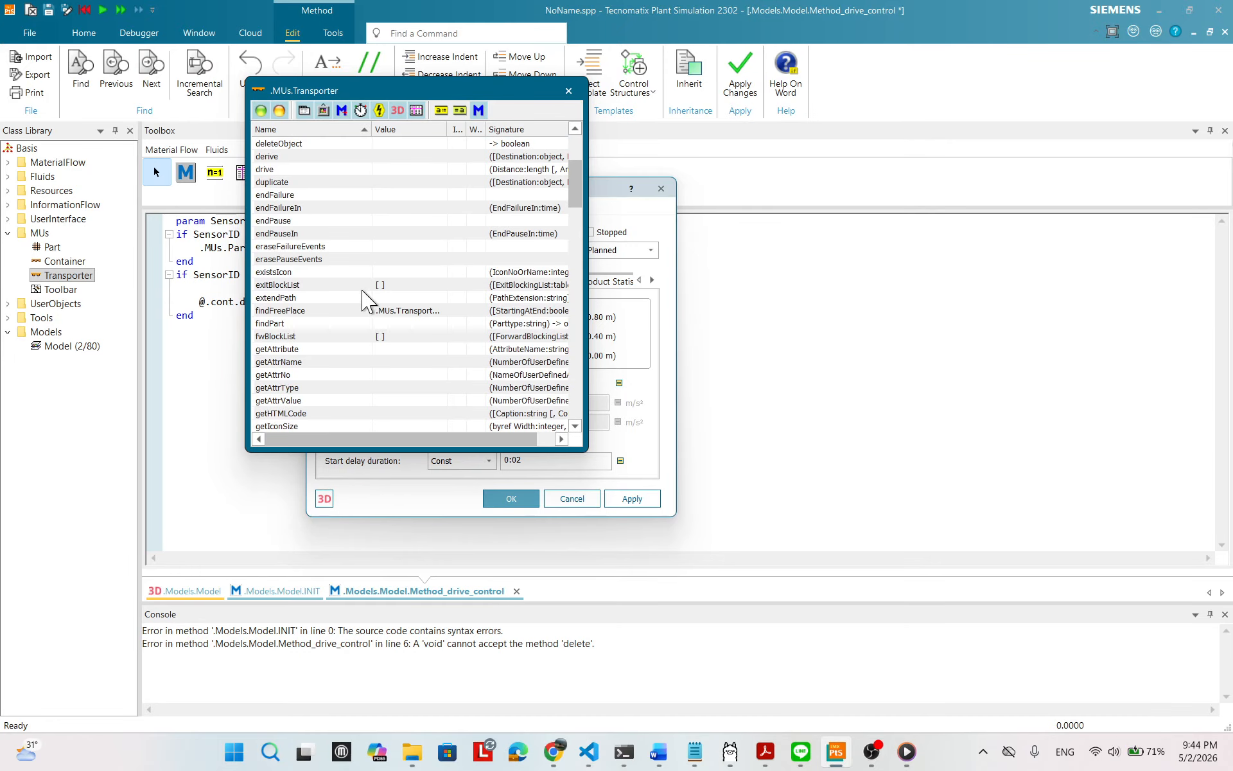
{"action": "scroll", "coordinate": [404, 327], "scroll_direction": "up", "scroll_amount": 2}
{"action": "scroll", "coordinate": [405, 327], "scroll_direction": "up", "scroll_amount": 2}
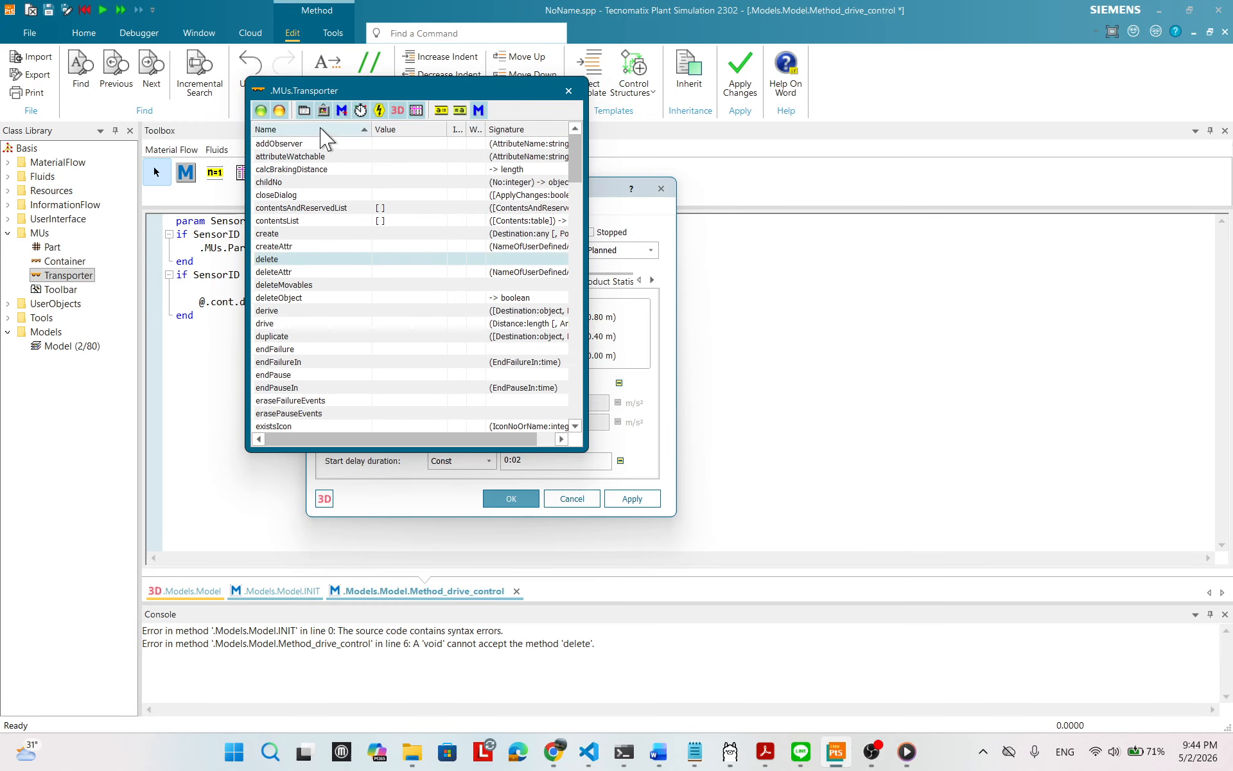
{"action": "left_click", "coordinate": [279, 111]}
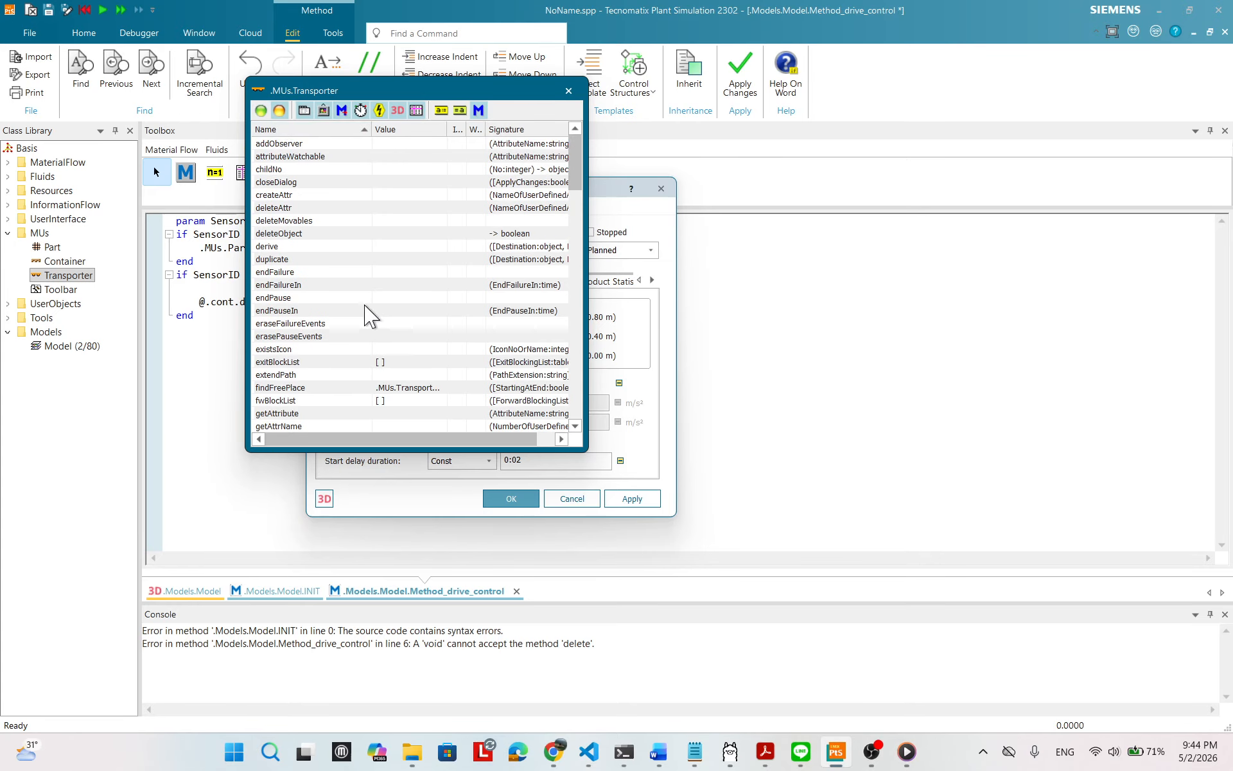
{"action": "scroll", "coordinate": [366, 315], "scroll_direction": "down", "scroll_amount": 4}
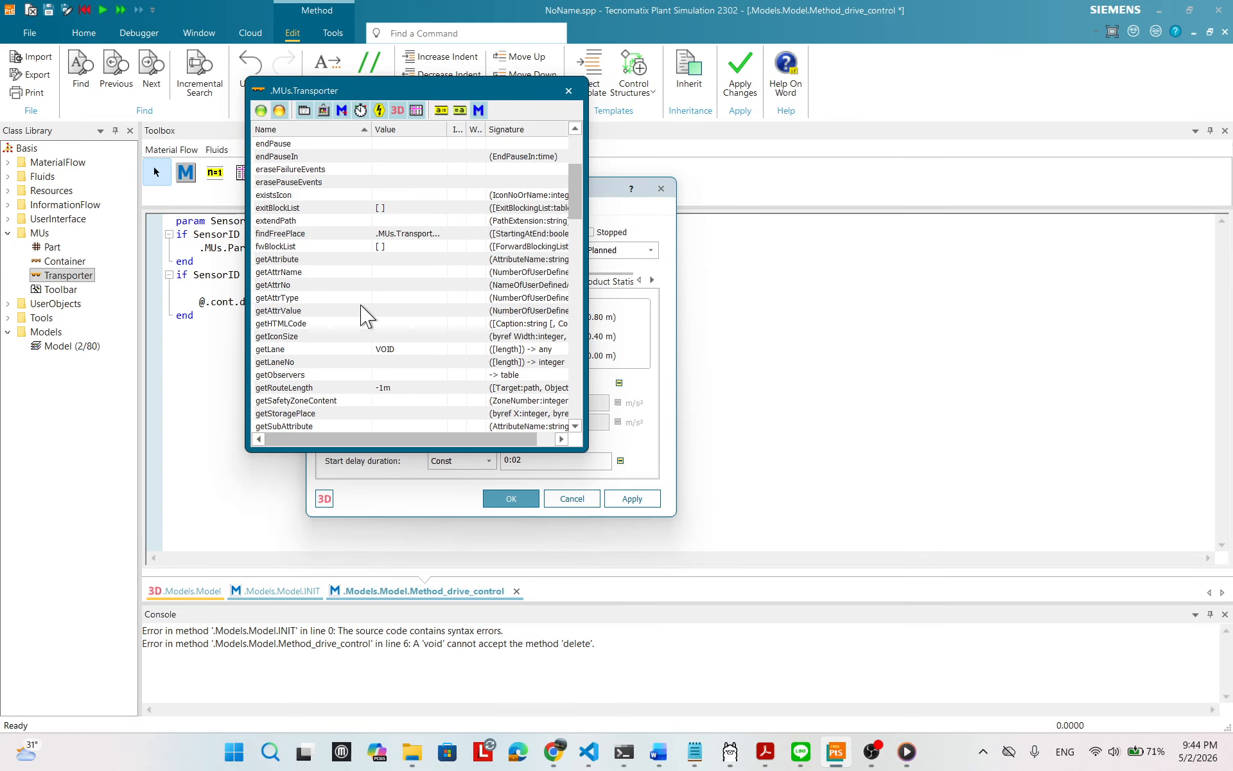
- Look through the method entries in the Transporter's attributes and methods list
{"action": "scroll", "coordinate": [366, 315], "scroll_direction": "down", "scroll_amount": 2}
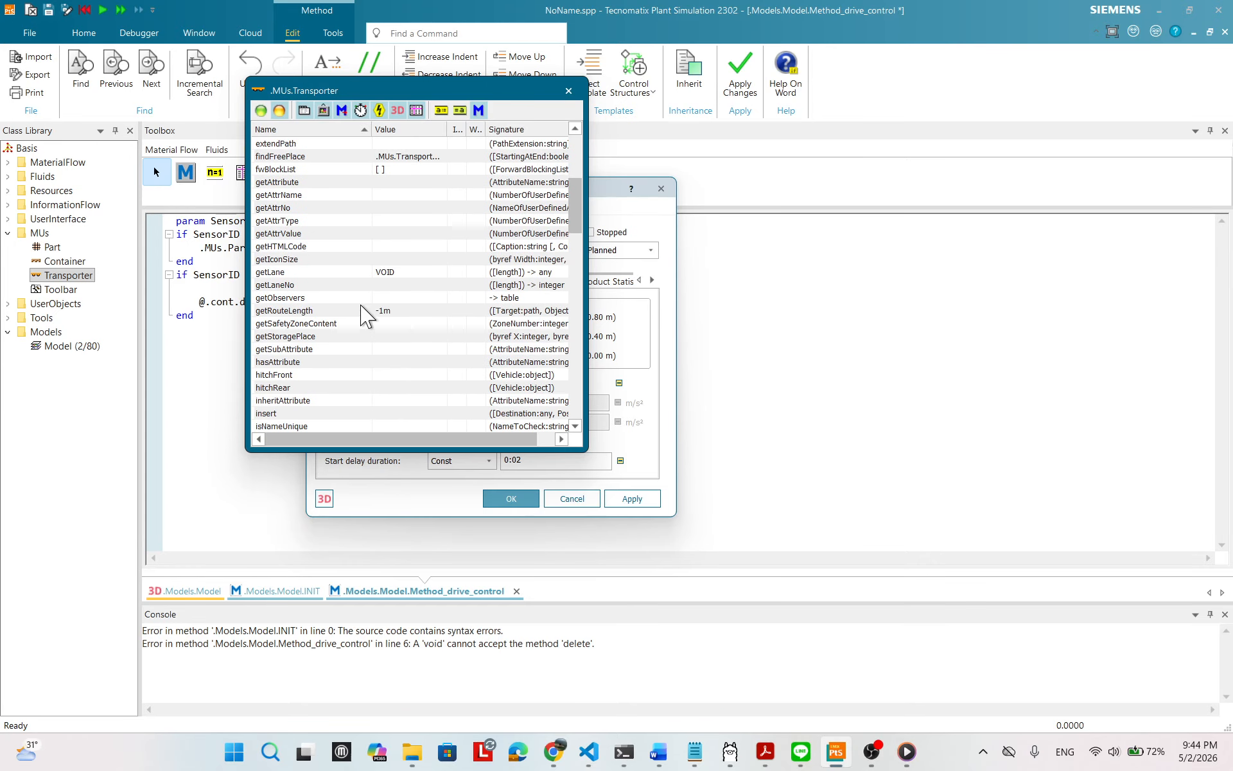
{"action": "scroll", "coordinate": [366, 315], "scroll_direction": "down", "scroll_amount": 5}
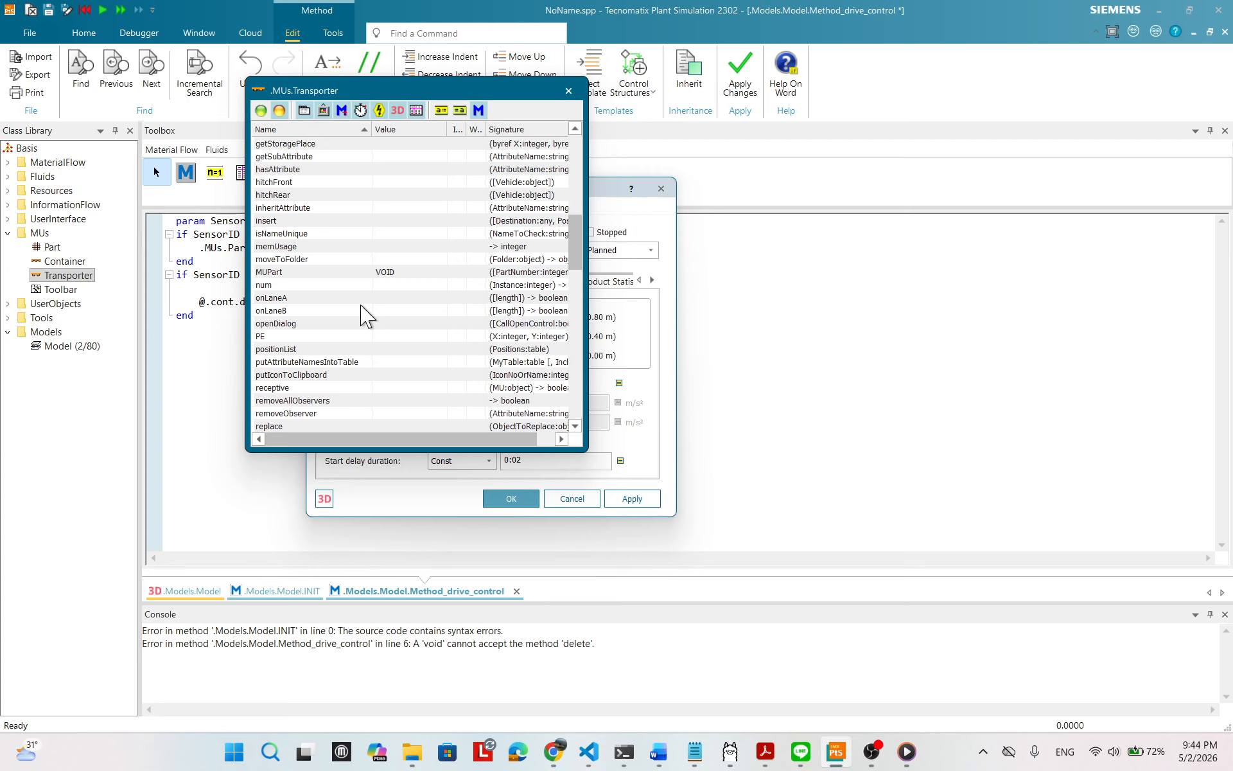
{"action": "scroll", "coordinate": [366, 314], "scroll_direction": "down", "scroll_amount": 3}
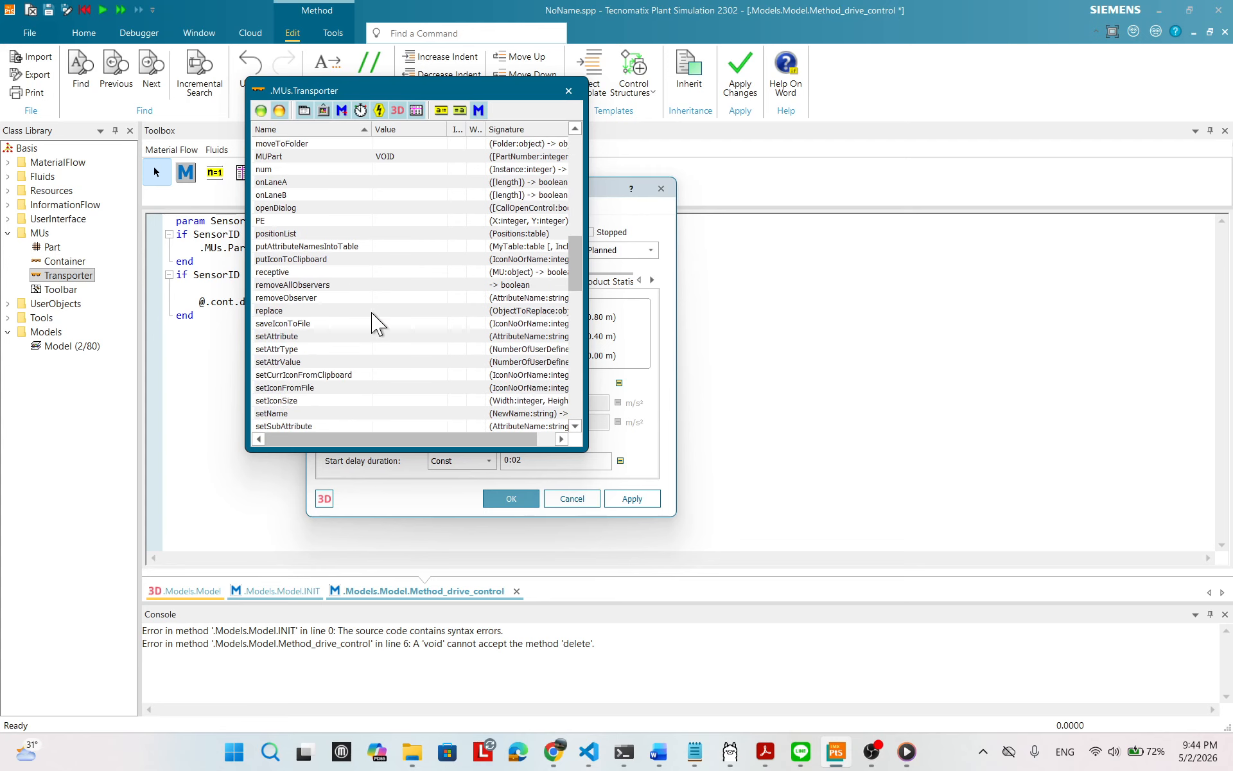
{"action": "scroll", "coordinate": [385, 347], "scroll_direction": "up", "scroll_amount": 6}
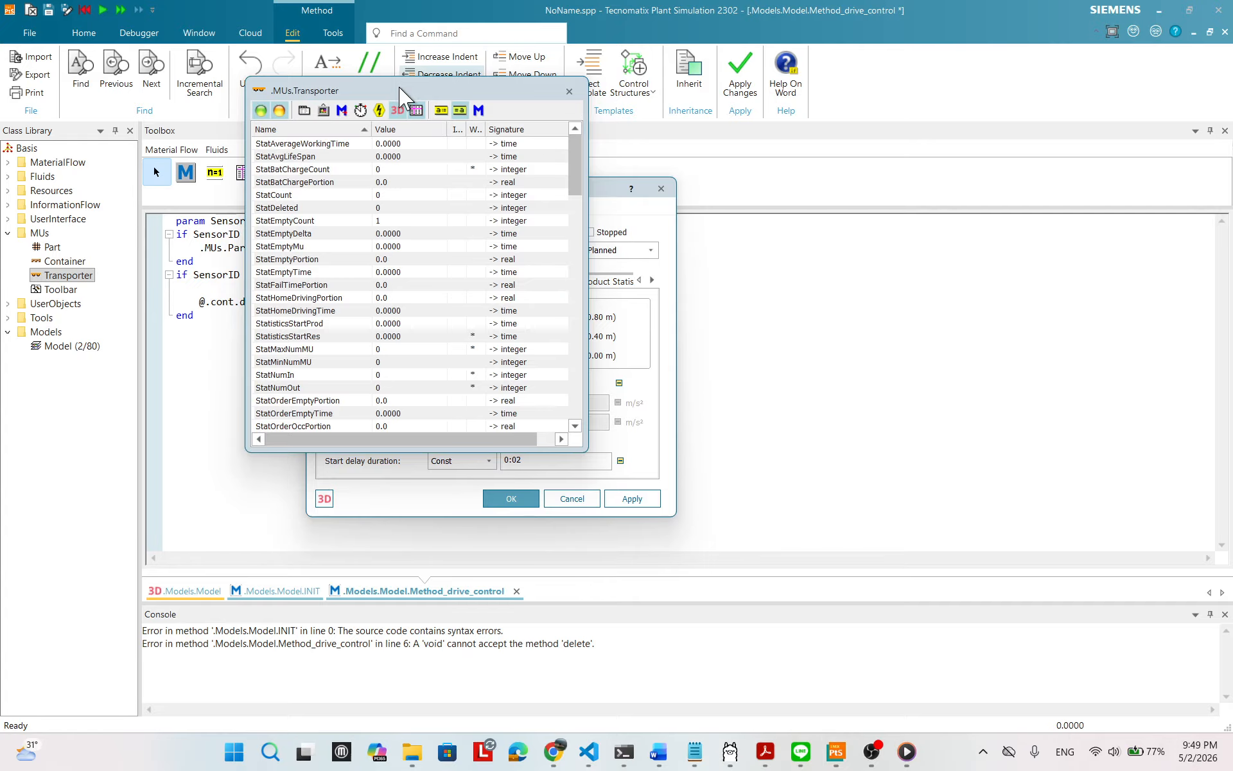
- Show all categories in the Transporter's attributes and methods list and locate the Empty attribute
{"action": "left_click_drag", "start_coordinate": [398, 85], "coordinate": [411, 92]}
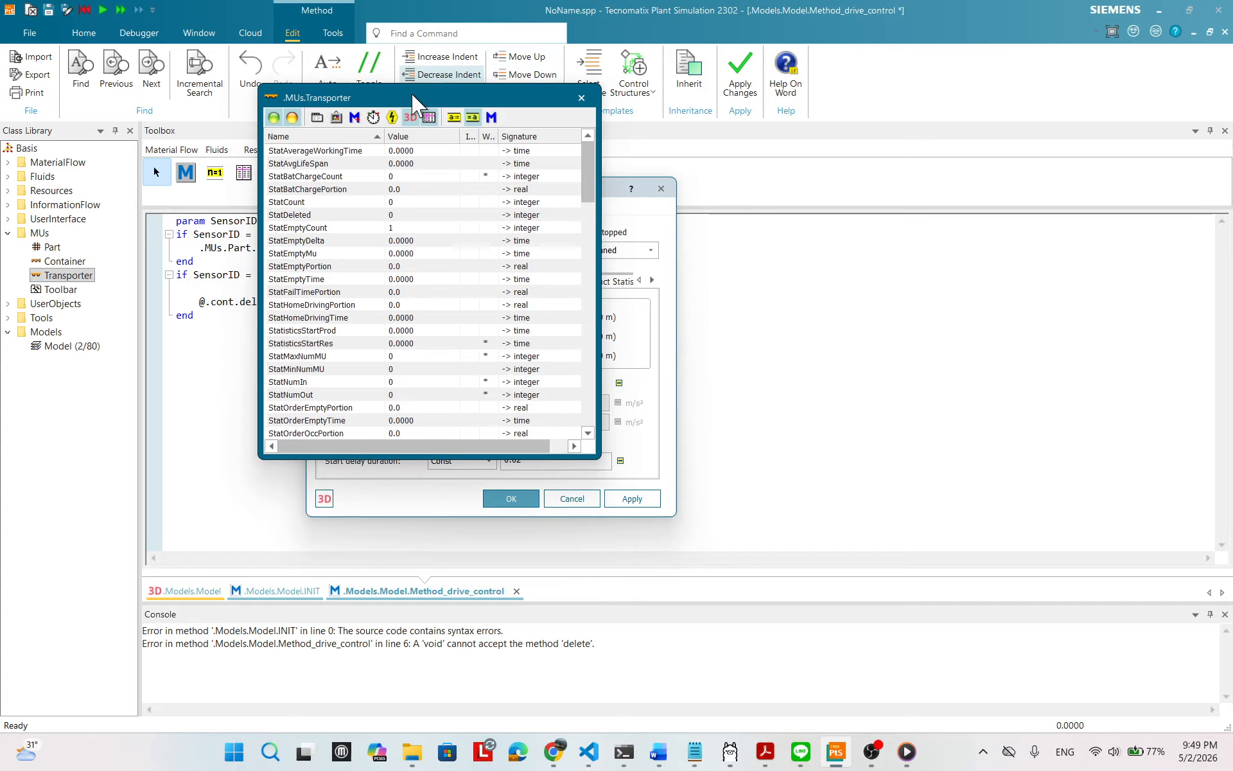
{"action": "left_click", "coordinate": [318, 120]}
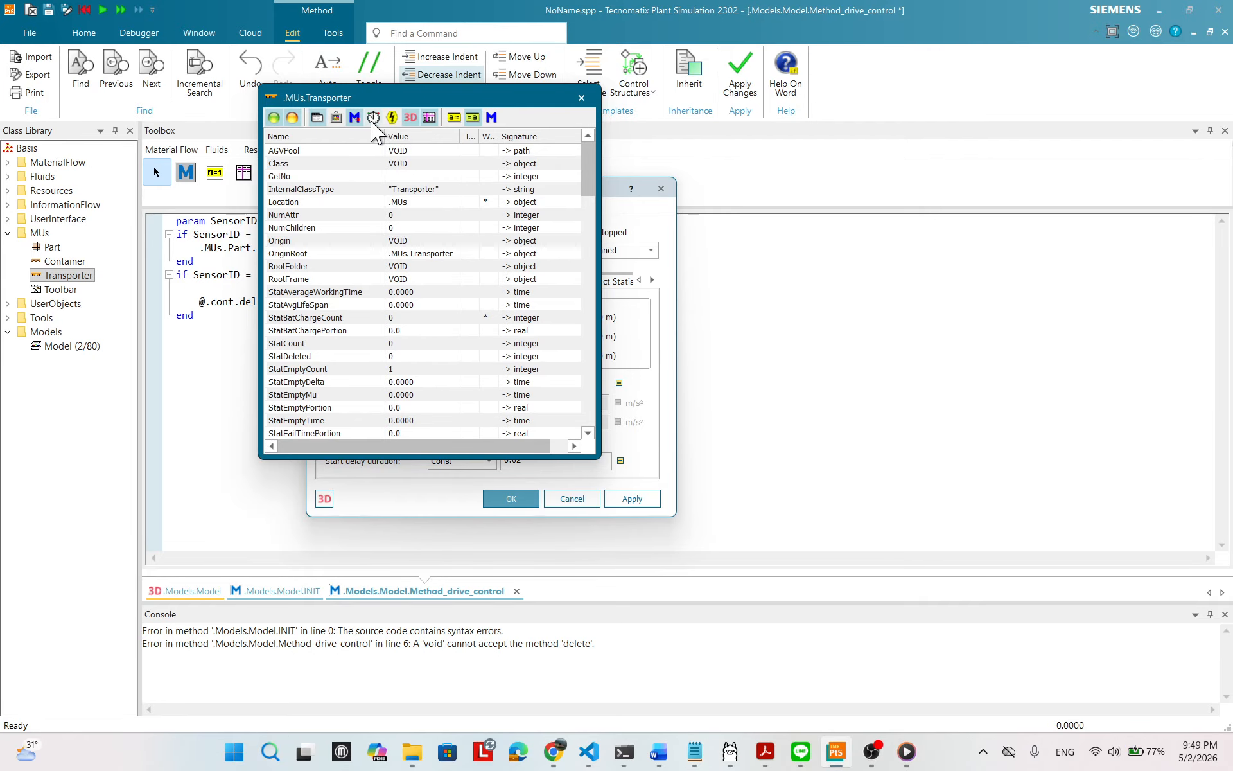
{"action": "left_click", "coordinate": [453, 117]}
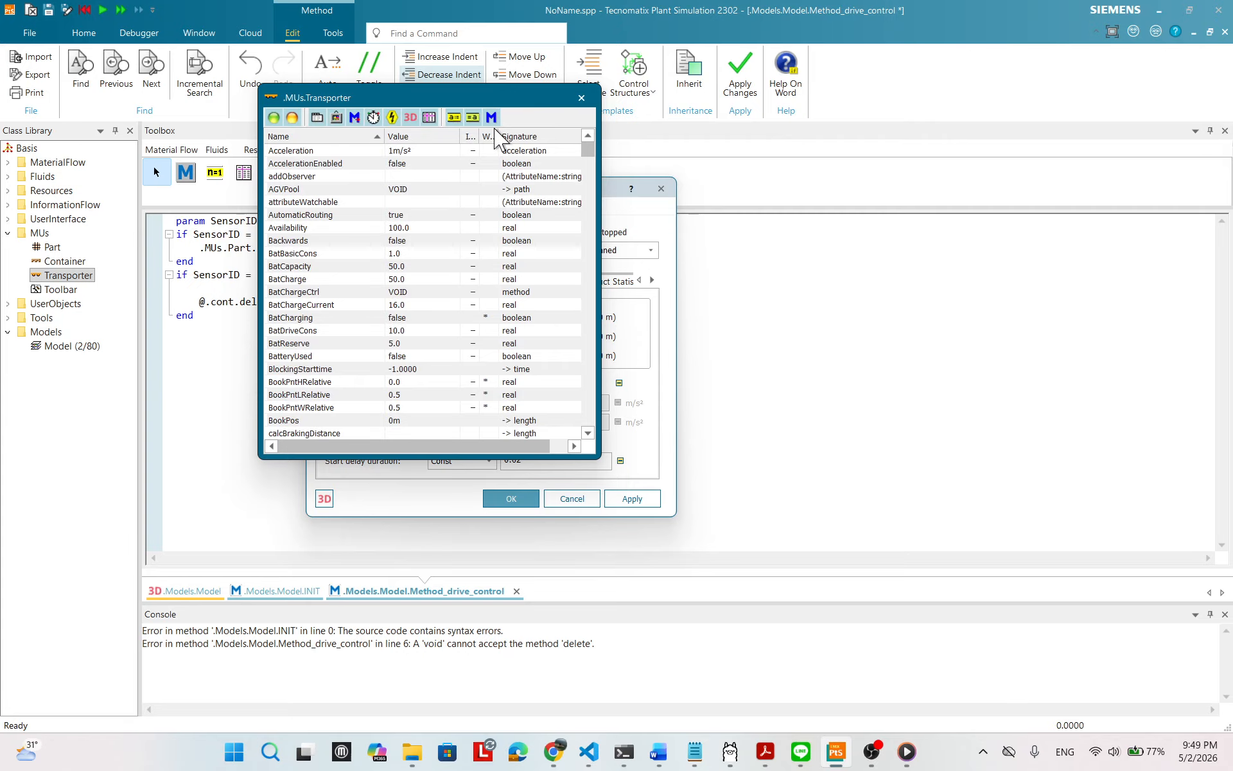
{"action": "scroll", "coordinate": [463, 277], "scroll_direction": "down", "scroll_amount": 6}
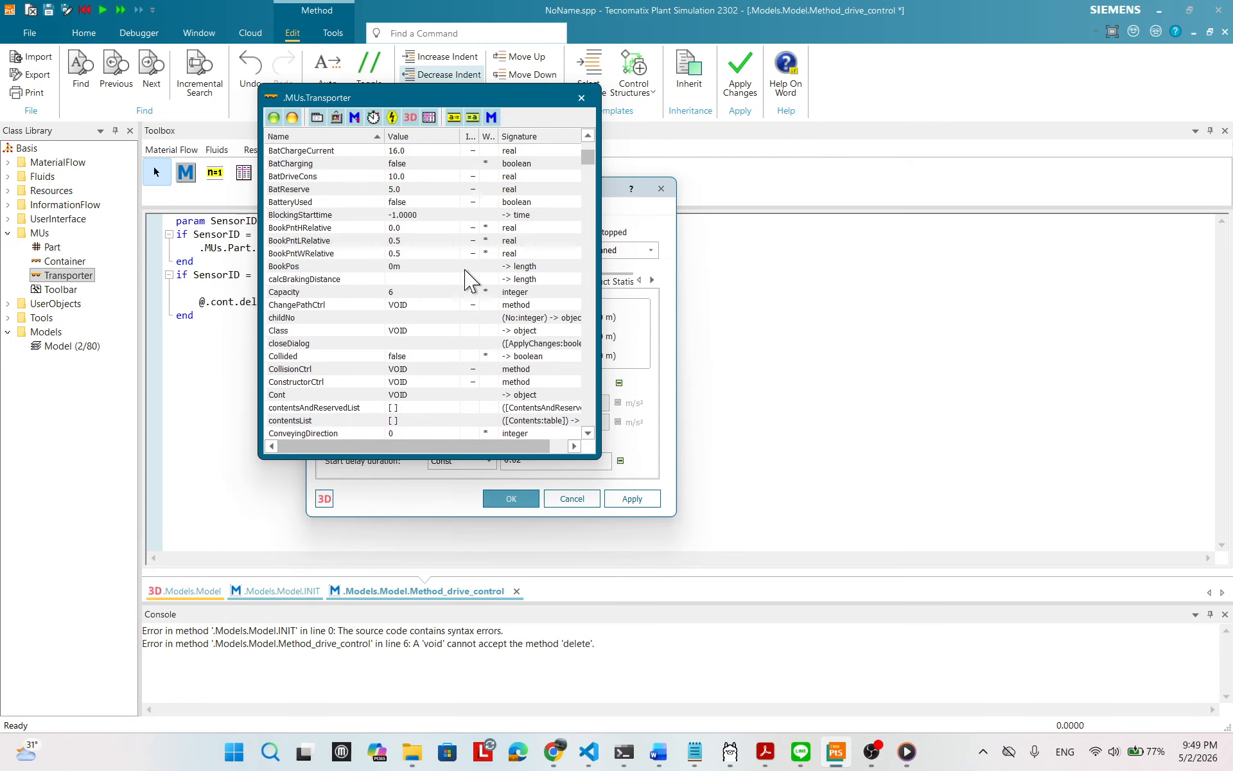
{"action": "scroll", "coordinate": [471, 279], "scroll_direction": "down", "scroll_amount": 12}
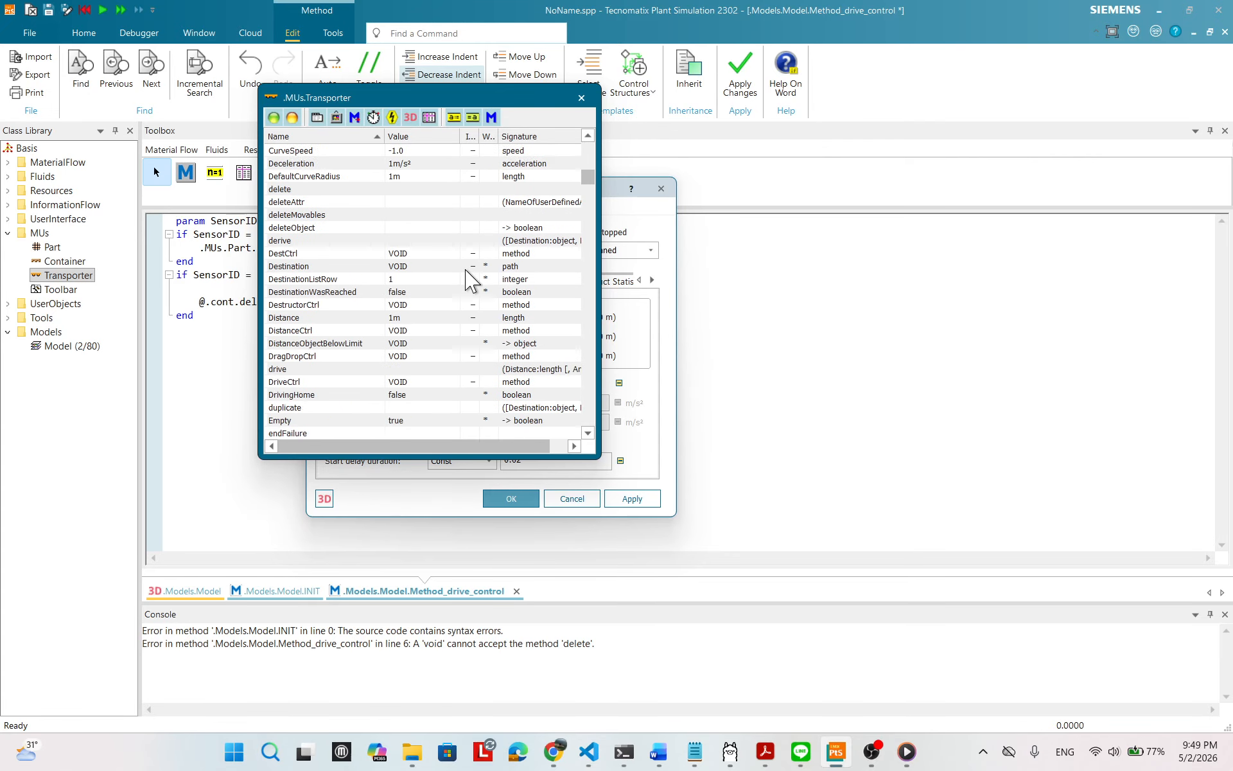
{"action": "scroll", "coordinate": [472, 279], "scroll_direction": "up", "scroll_amount": 1}
{"action": "left_click", "coordinate": [279, 345]}
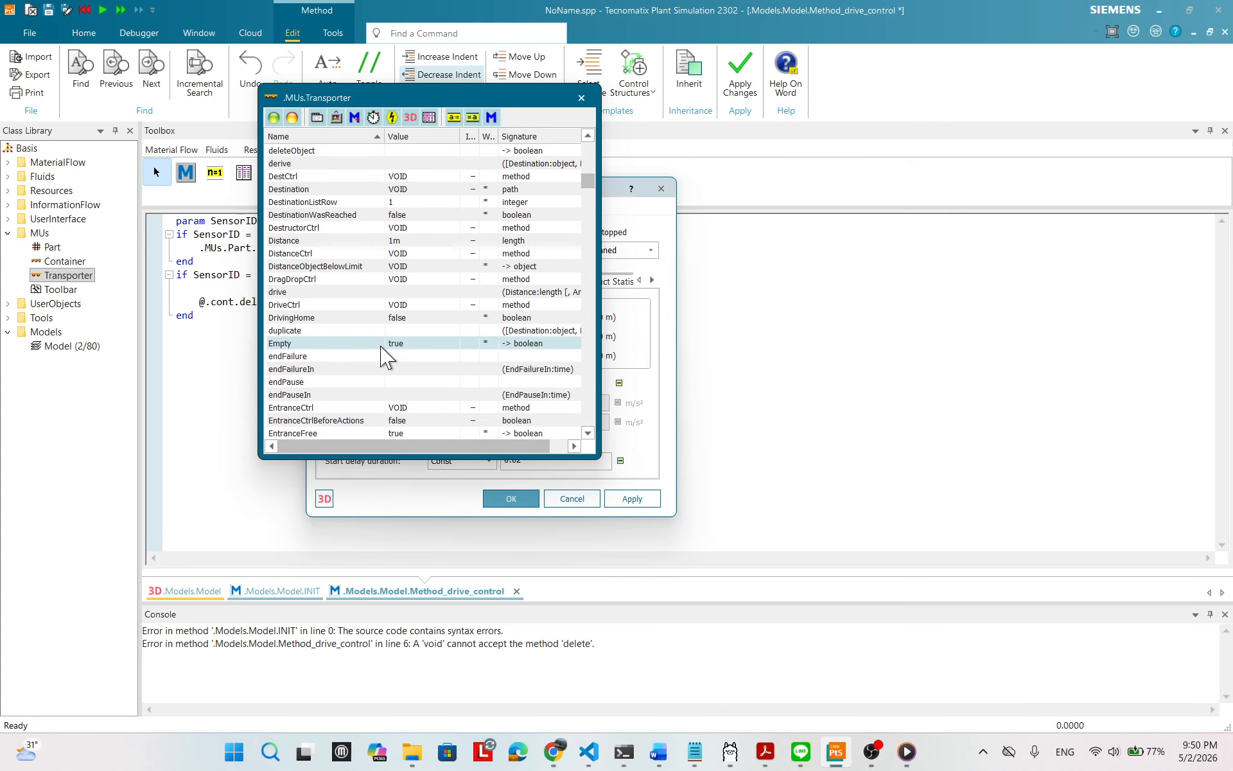
- Examine the Transporter's further attributes as far as Occupied, and close the list and the Transporter's properties without changes
{"action": "scroll", "coordinate": [429, 353], "scroll_direction": "down", "scroll_amount": 2}
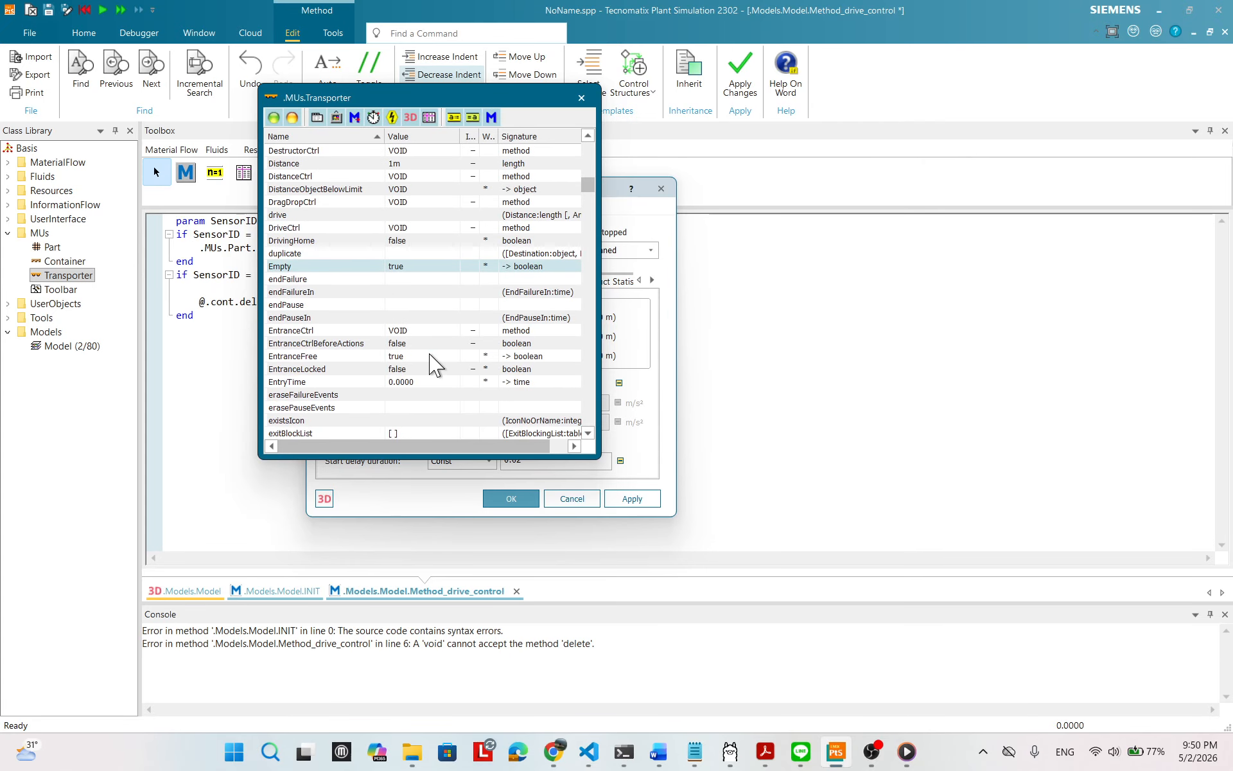
{"action": "scroll", "coordinate": [429, 354], "scroll_direction": "down", "scroll_amount": 2}
{"action": "scroll", "coordinate": [429, 354], "scroll_direction": "down", "scroll_amount": 7}
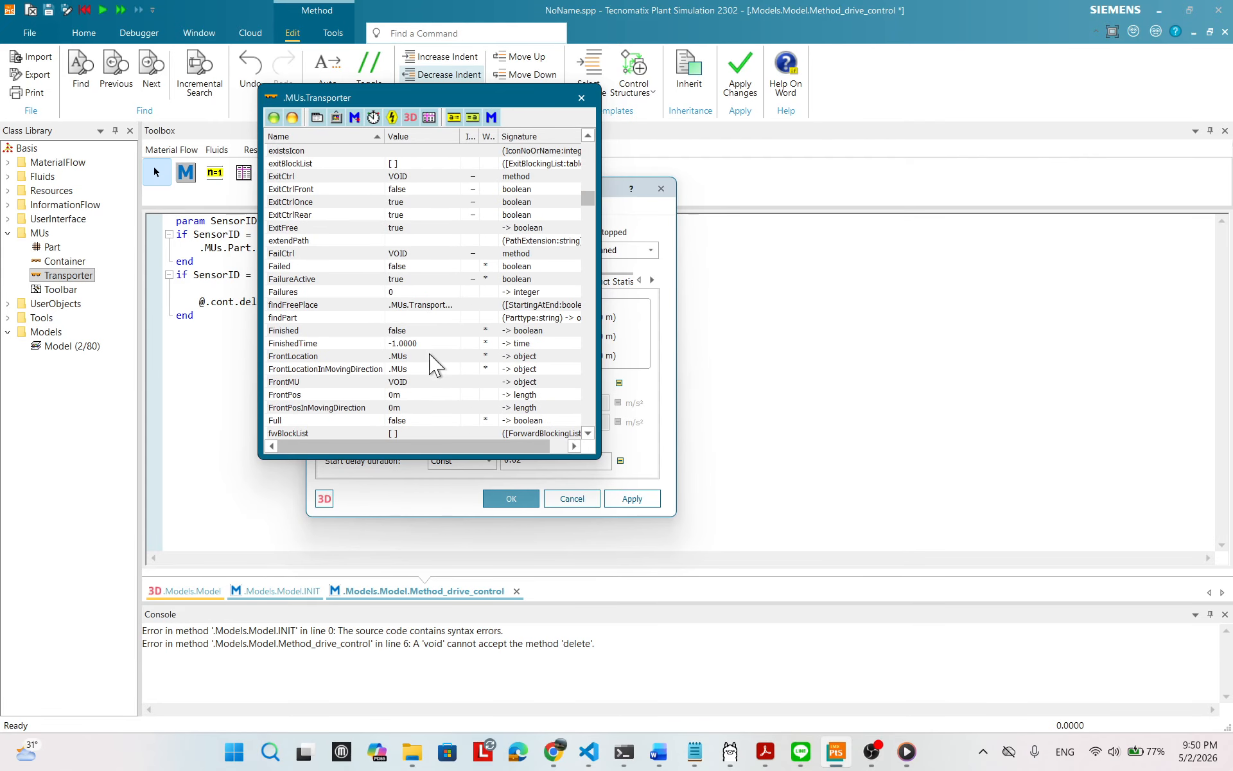
{"action": "scroll", "coordinate": [429, 354], "scroll_direction": "down", "scroll_amount": 5}
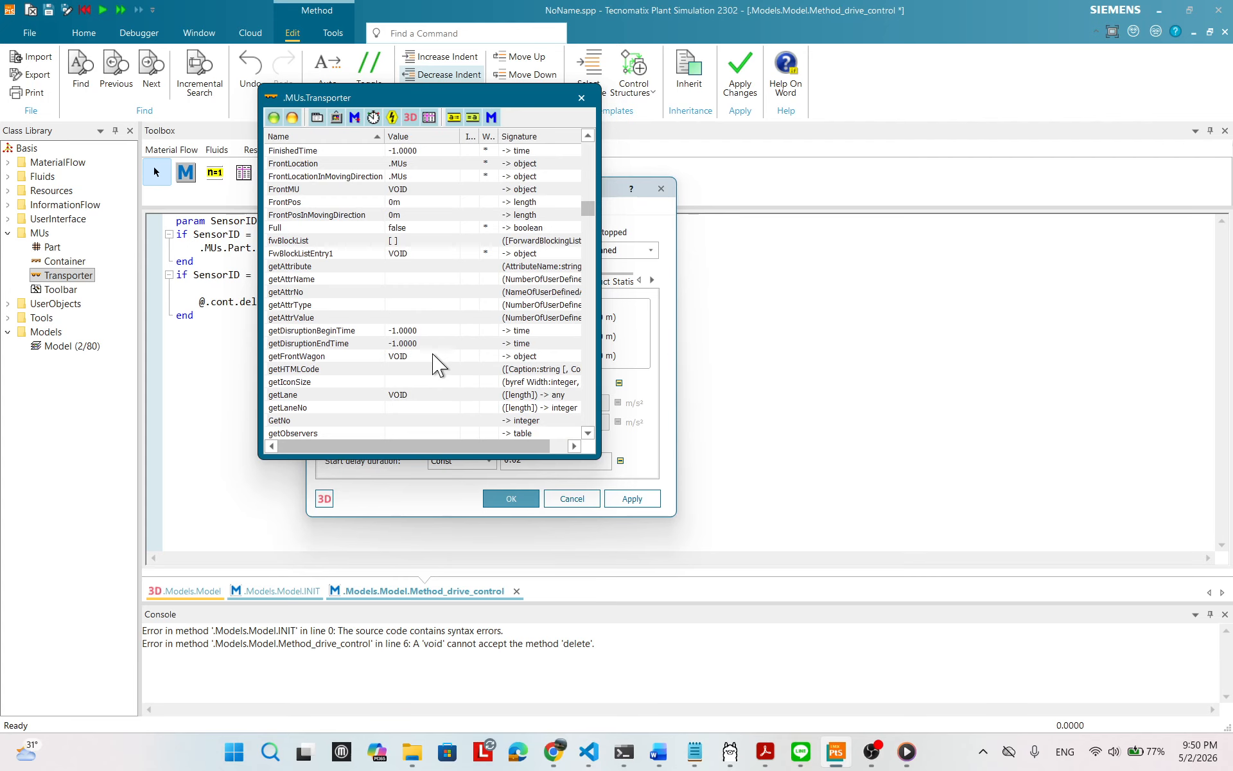
{"action": "scroll", "coordinate": [434, 354], "scroll_direction": "down", "scroll_amount": 1}
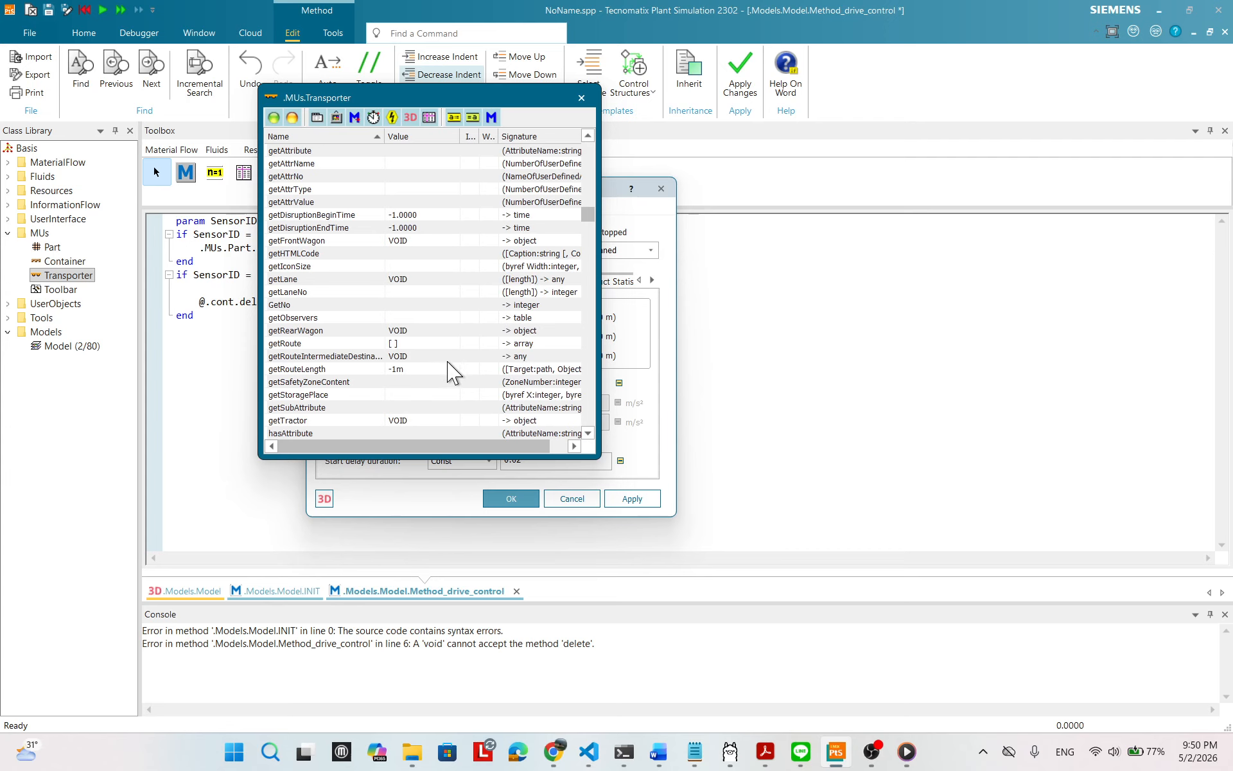
{"action": "scroll", "coordinate": [451, 371], "scroll_direction": "down", "scroll_amount": 1}
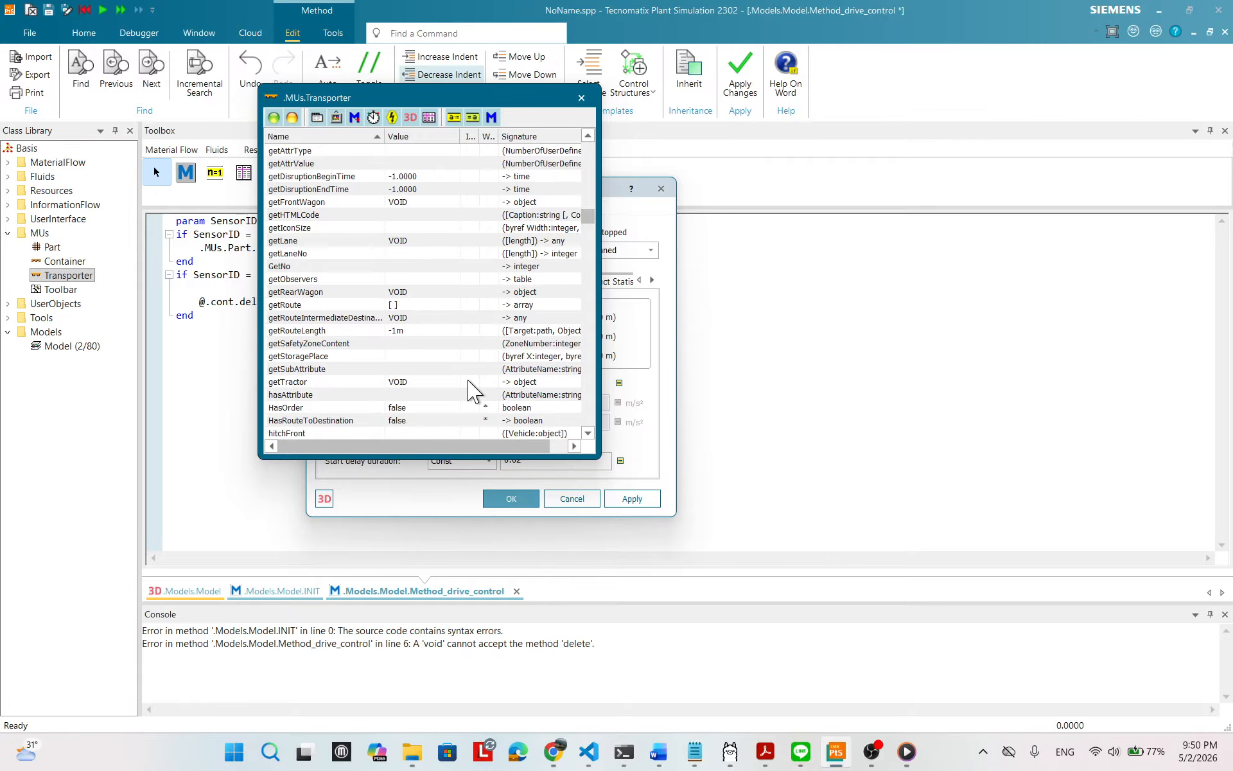
{"action": "scroll", "coordinate": [471, 392], "scroll_direction": "down", "scroll_amount": 1}
{"action": "scroll", "coordinate": [469, 392], "scroll_direction": "up", "scroll_amount": 6}
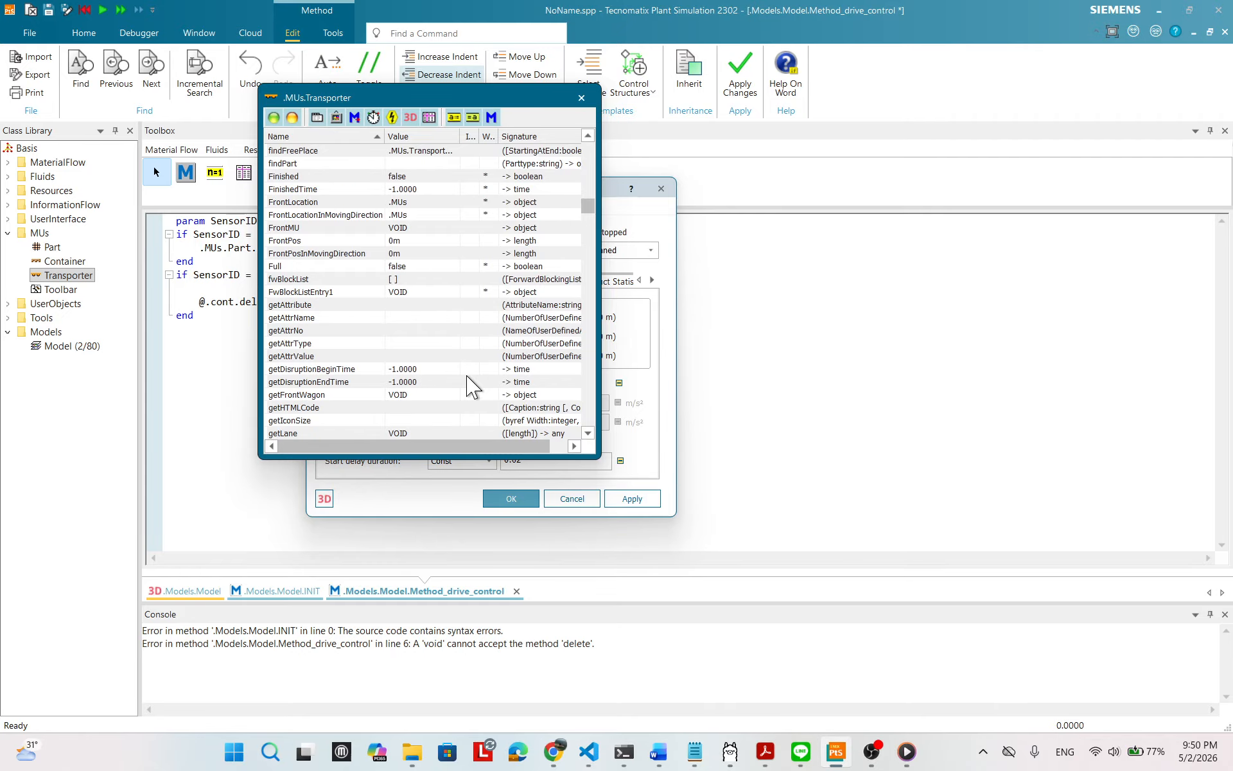
{"action": "scroll", "coordinate": [471, 387], "scroll_direction": "down", "scroll_amount": 10}
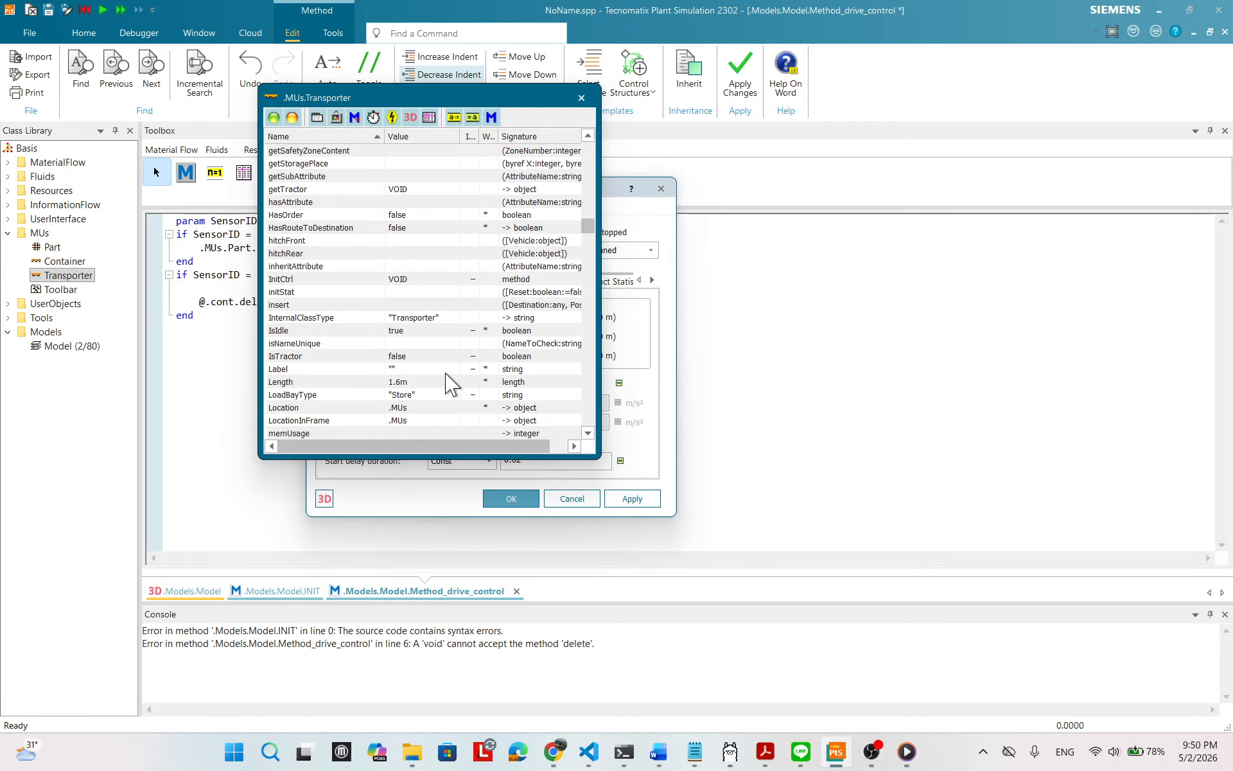
{"action": "scroll", "coordinate": [444, 385], "scroll_direction": "down", "scroll_amount": 1}
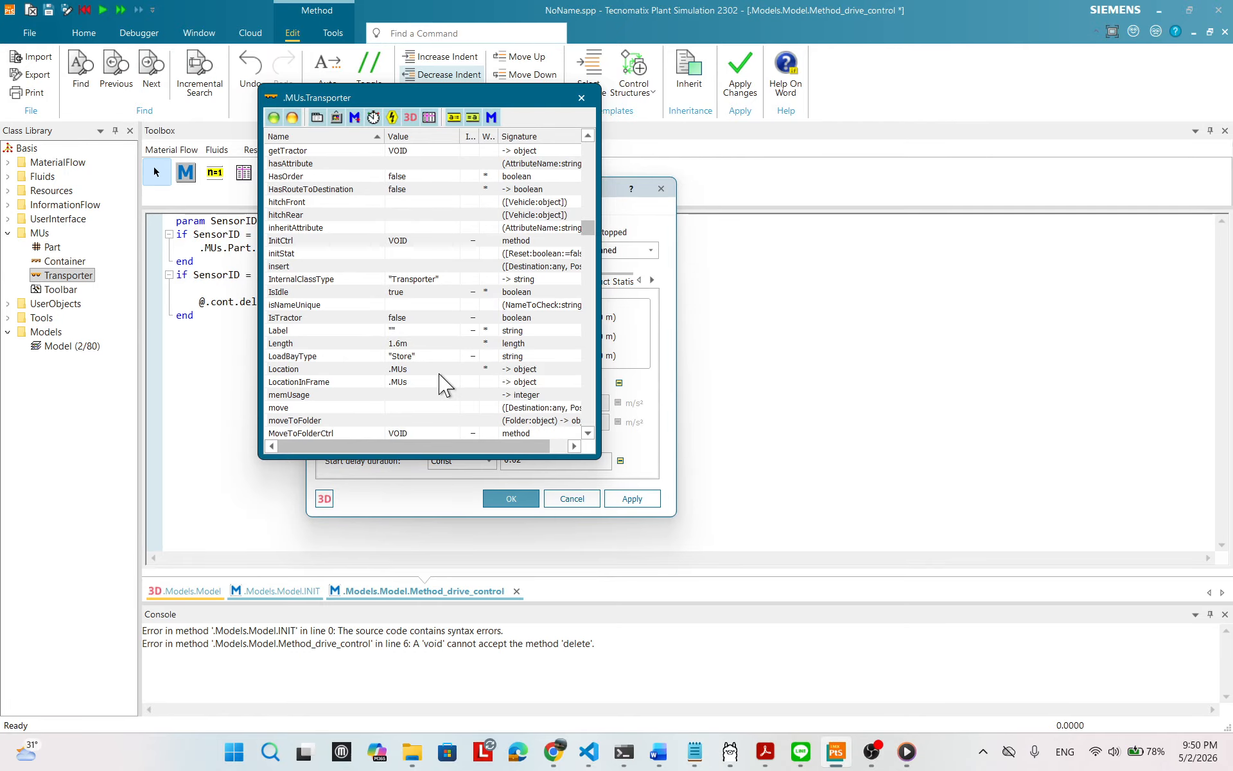
{"action": "scroll", "coordinate": [447, 398], "scroll_direction": "down", "scroll_amount": 4}
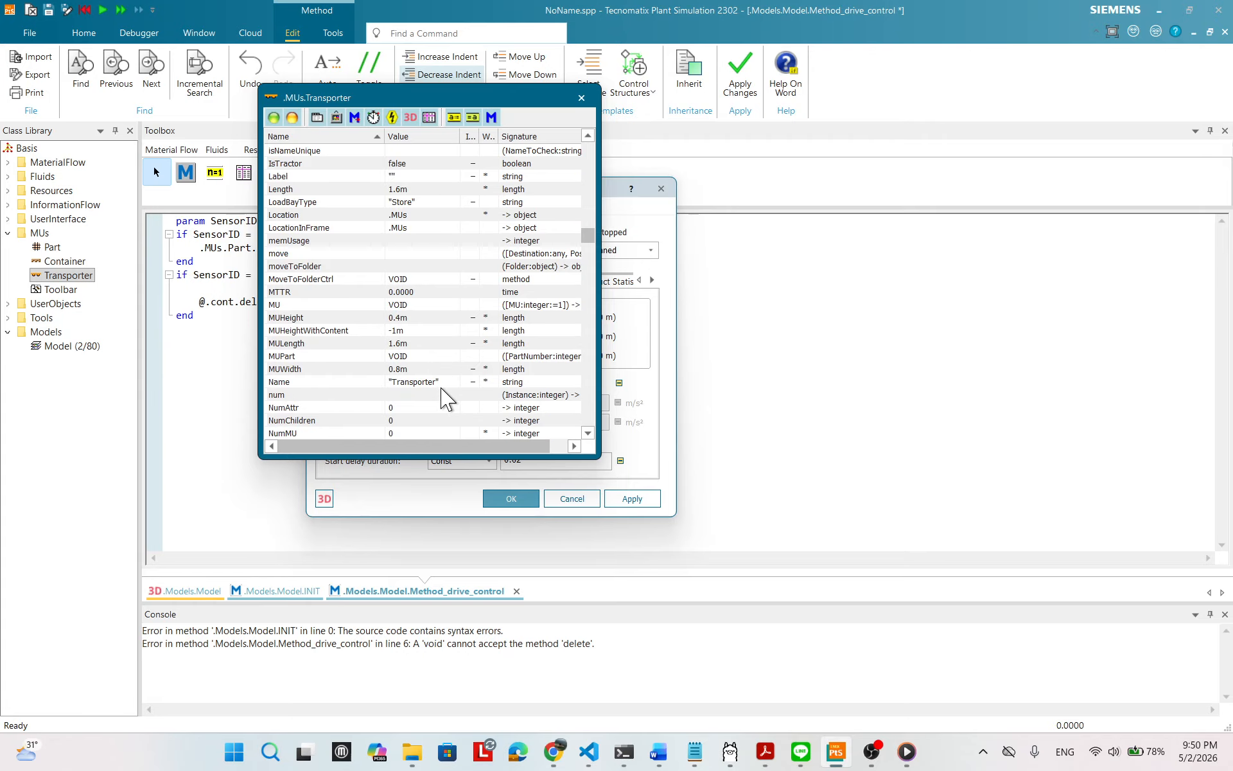
{"action": "scroll", "coordinate": [447, 400], "scroll_direction": "down", "scroll_amount": 3}
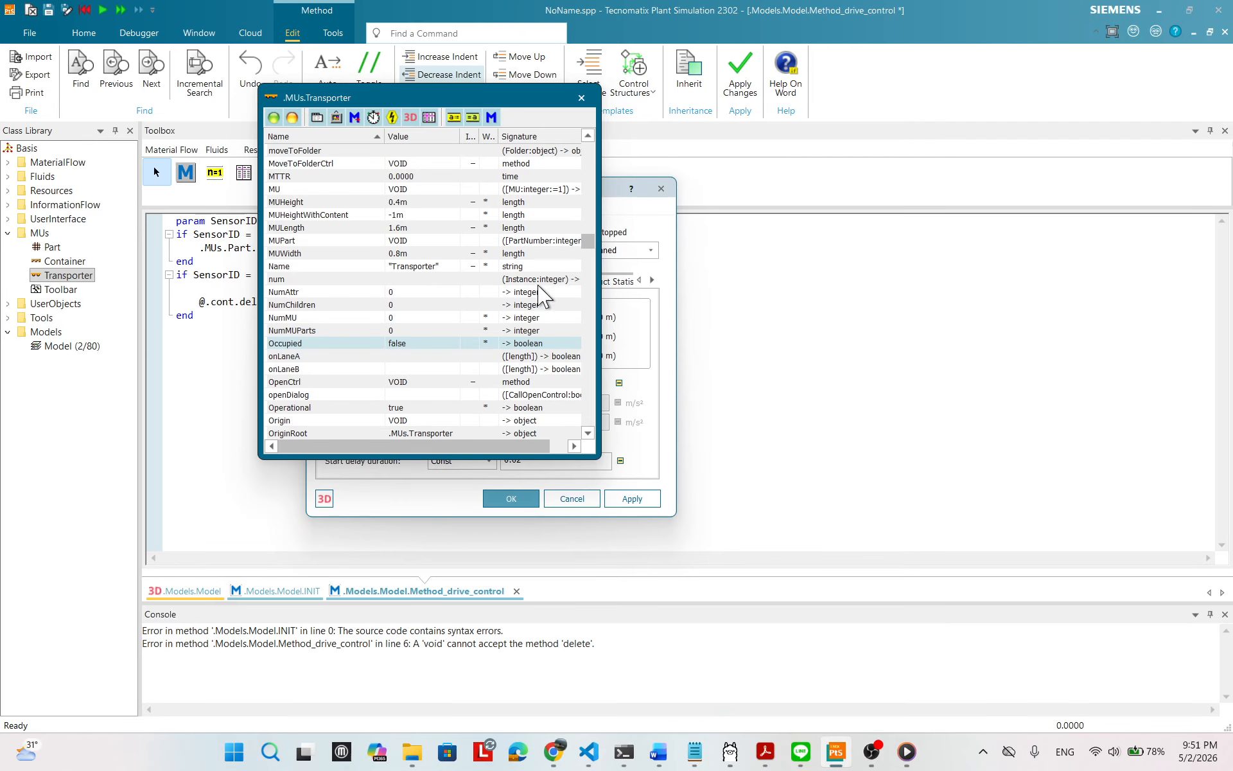
{"action": "left_click", "coordinate": [581, 98]}
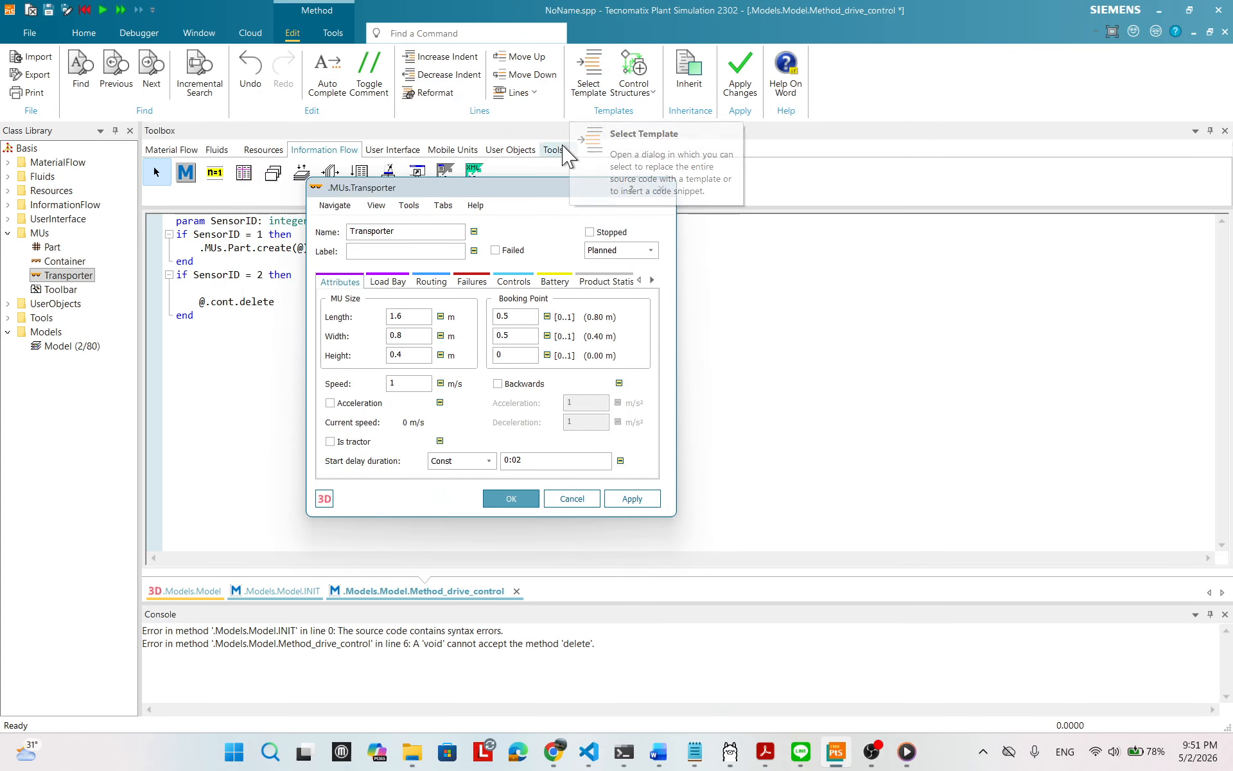
{"action": "left_click_drag", "start_coordinate": [524, 195], "coordinate": [661, 200]}
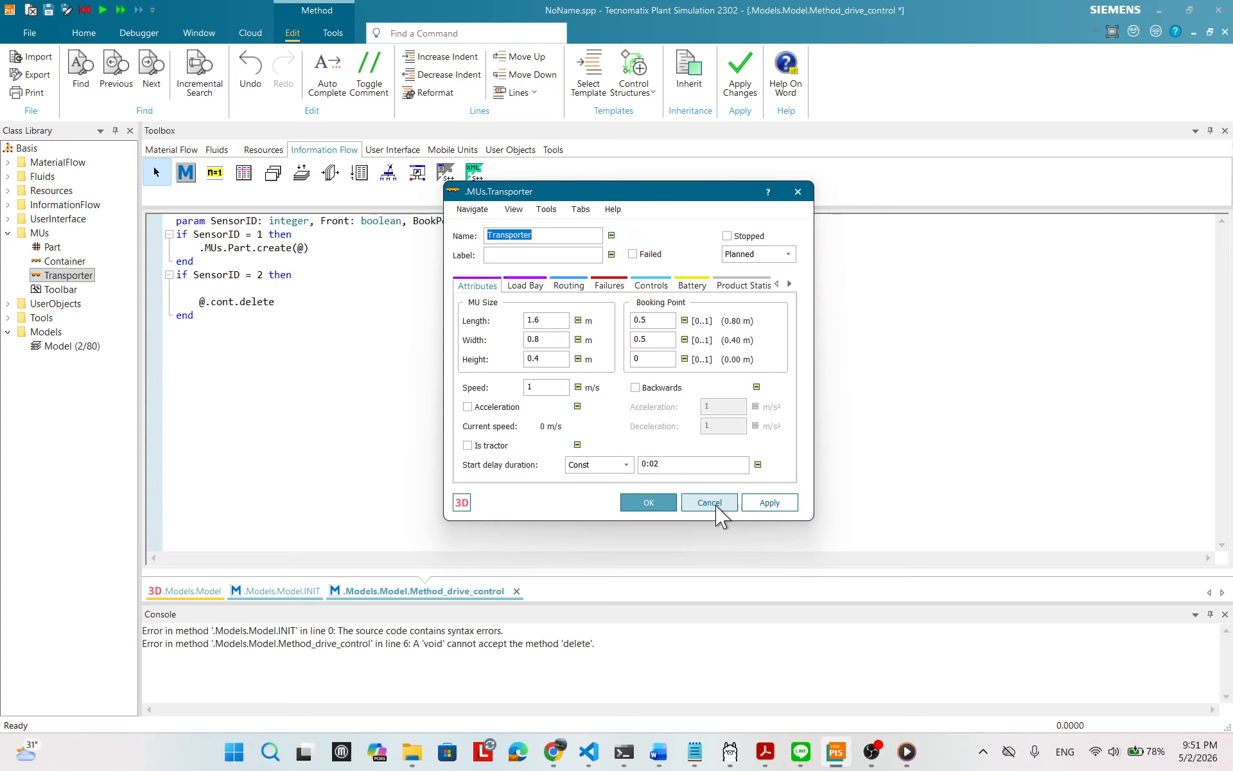
{"action": "left_click", "coordinate": [709, 503]}
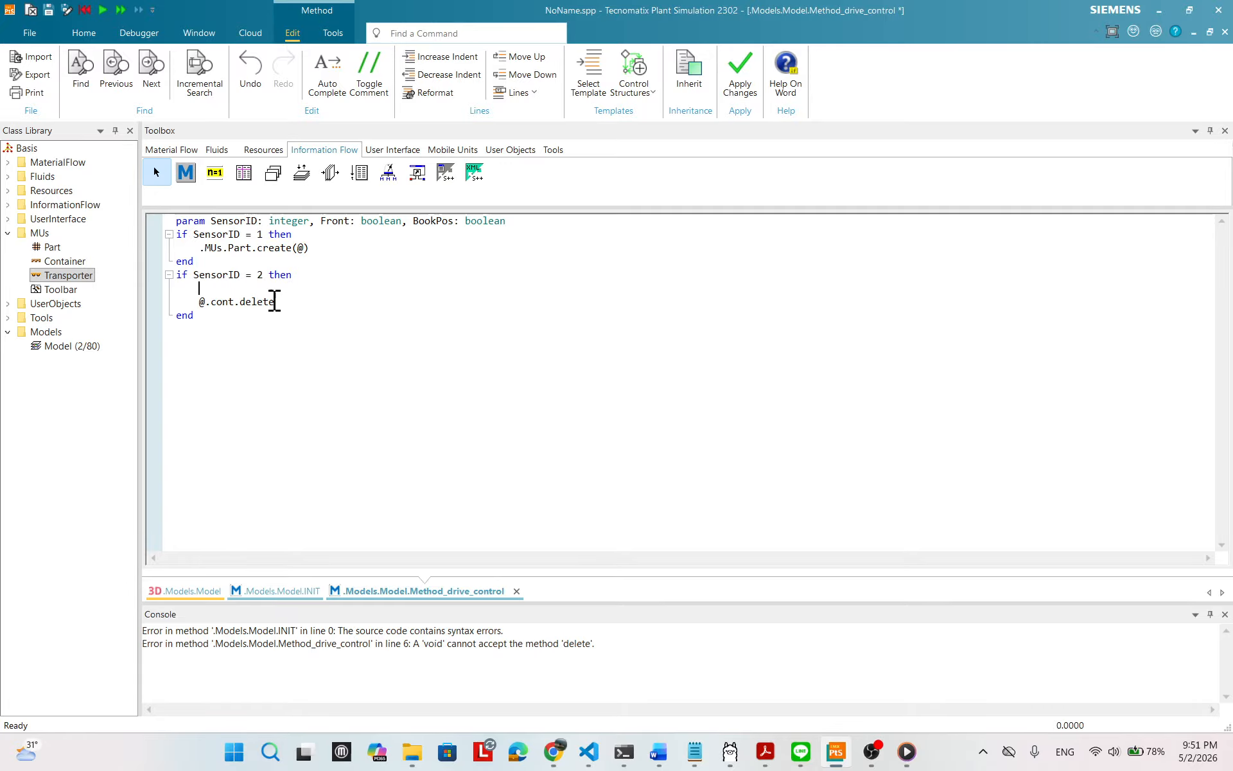
- Add the nested condition "if Empty = False then" above @.cont.delete in the SensorID = 2 block
{"action": "type", "text": "if Em"}
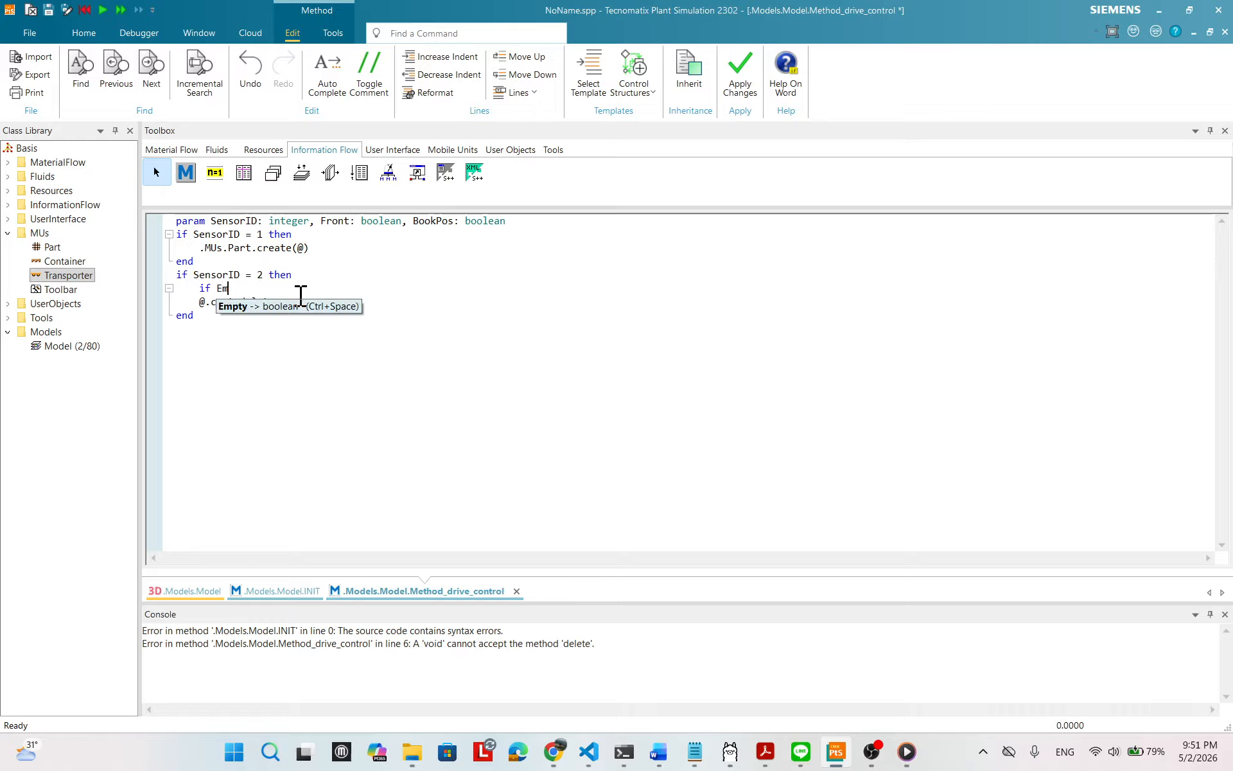
{"action": "key", "text": "ctrl+space"}
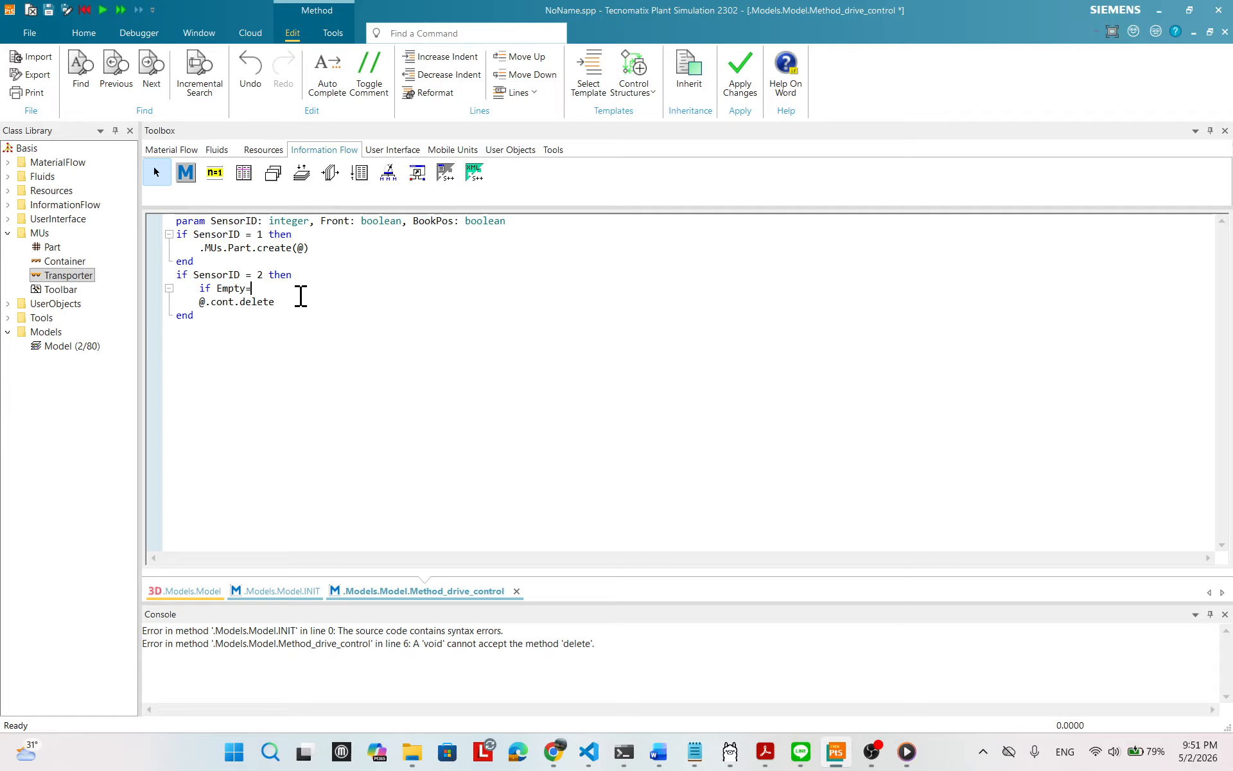
{"action": "type", "text": "T"}
{"action": "type", "text": "Fa"}
{"action": "type", "text": "l"}
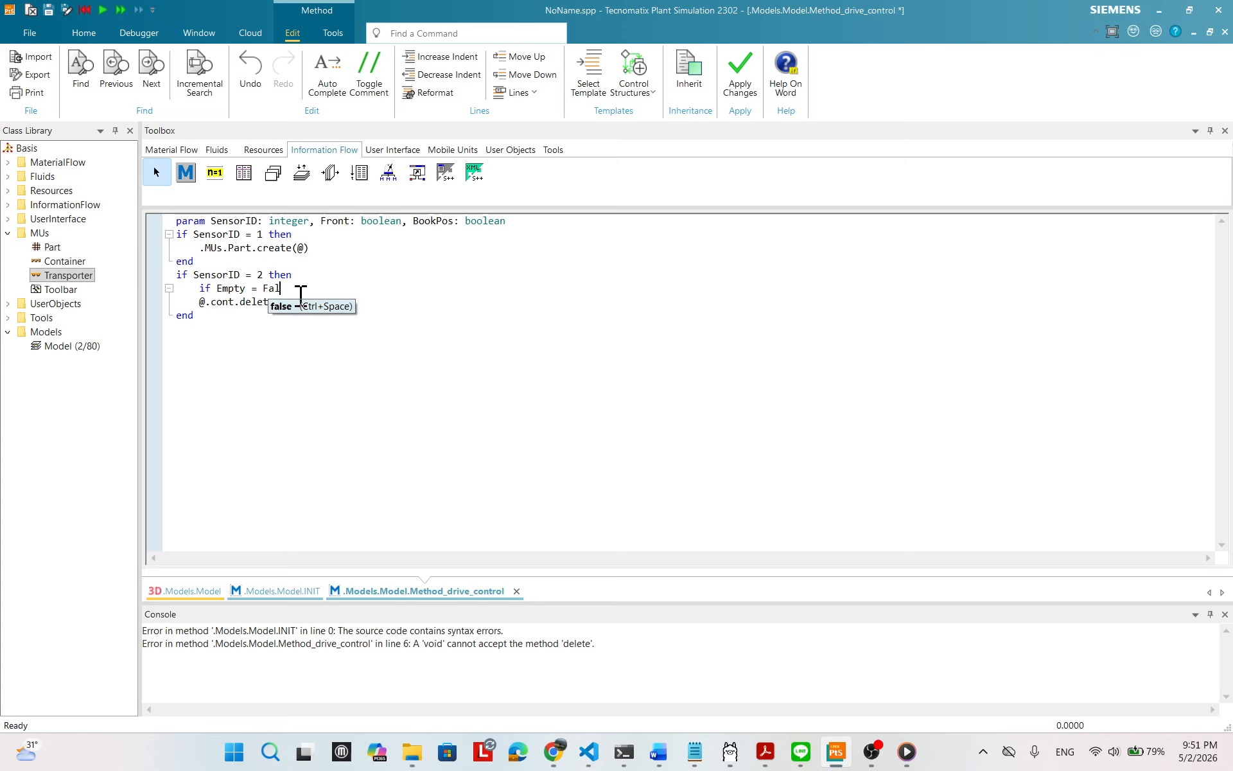
{"action": "type", "text": "se then"}
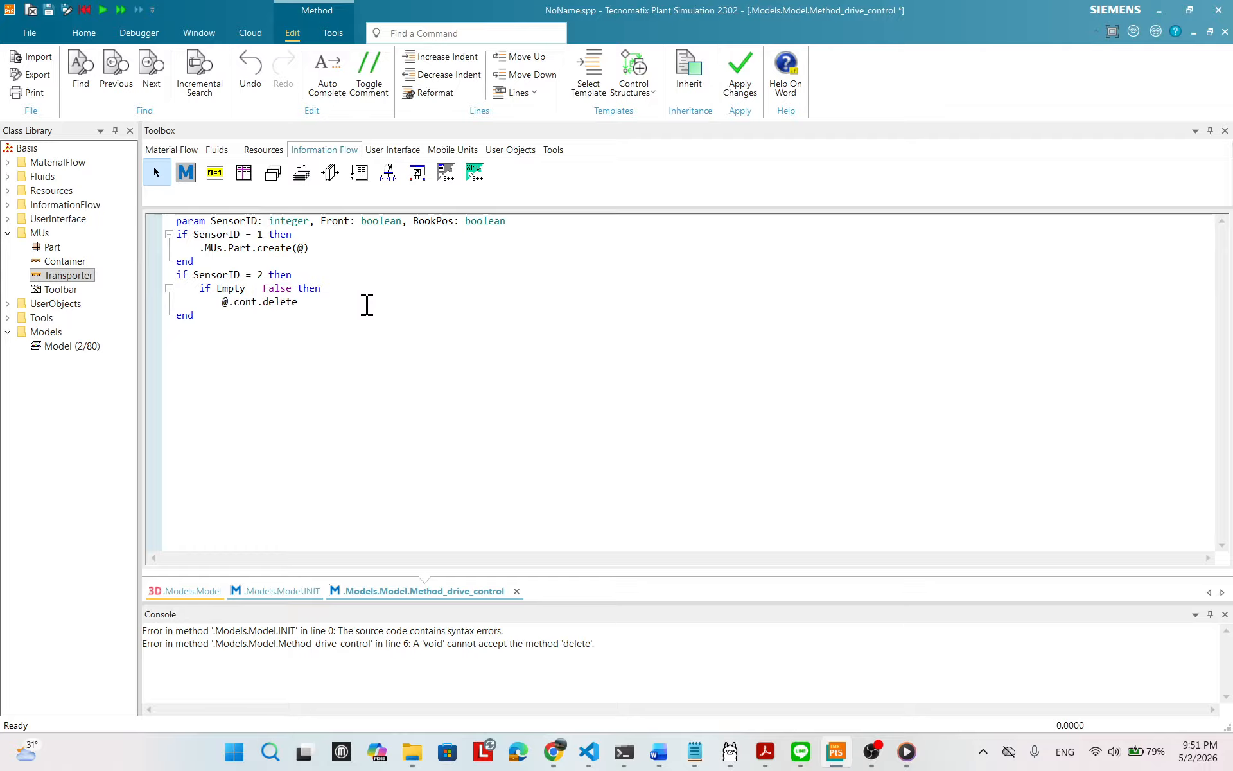
- Prefix Empty with "@." so the nested condition reads "if @.Empty = False then", and apply the method changes
{"action": "left_click", "coordinate": [330, 301]}
{"action": "left_click", "coordinate": [951, 756]}
{"action": "left_click", "coordinate": [219, 288]}
{"action": "type", "text": "@."}
{"action": "right_click", "coordinate": [503, 284]}
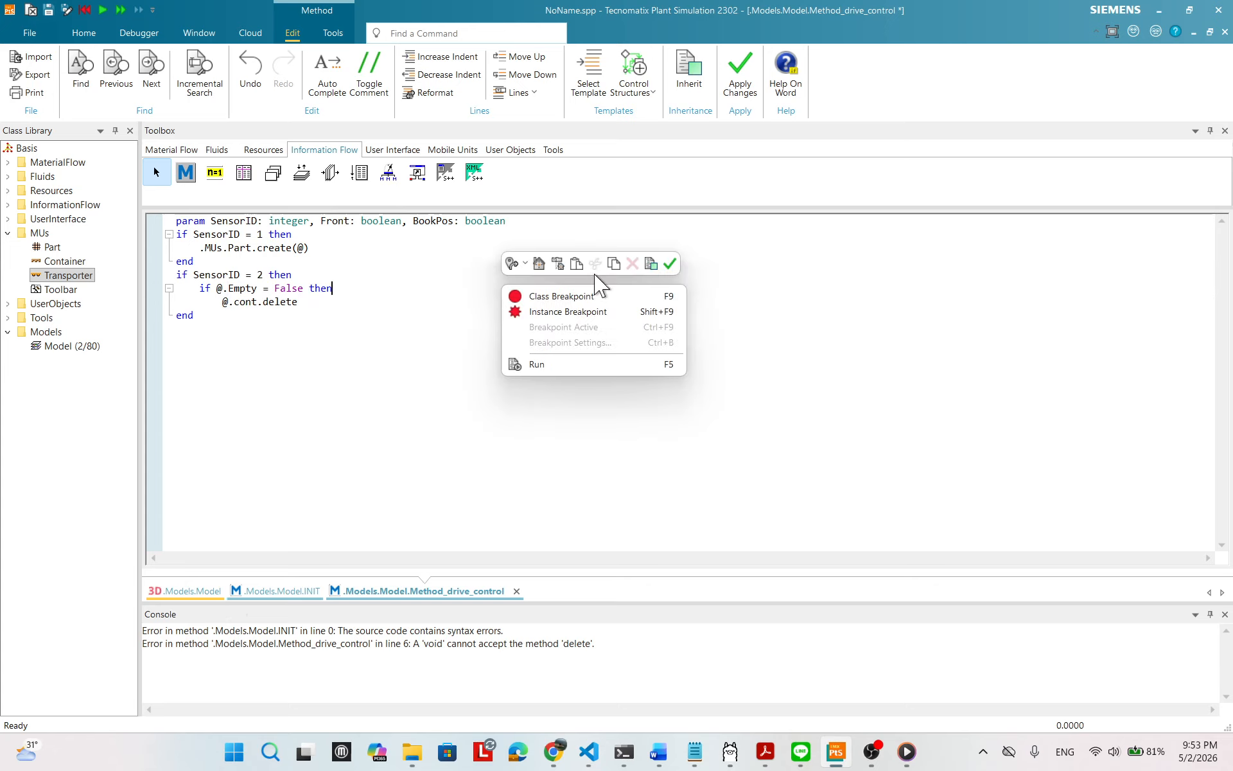
{"action": "left_click", "coordinate": [670, 264]}
- Close the nested if block with "end" below @.cont.delete and apply the changes to Method_drive_control
{"action": "left_click", "coordinate": [342, 307]}
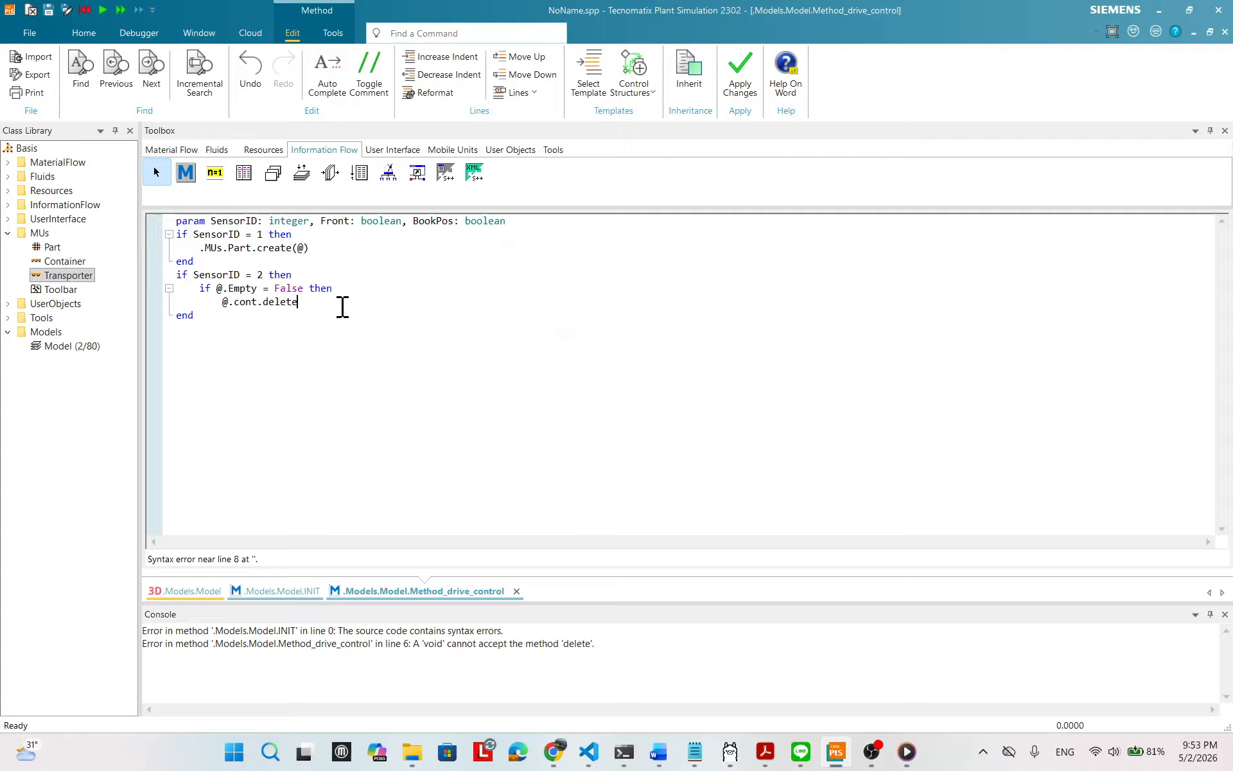
{"action": "key", "text": "Return"}
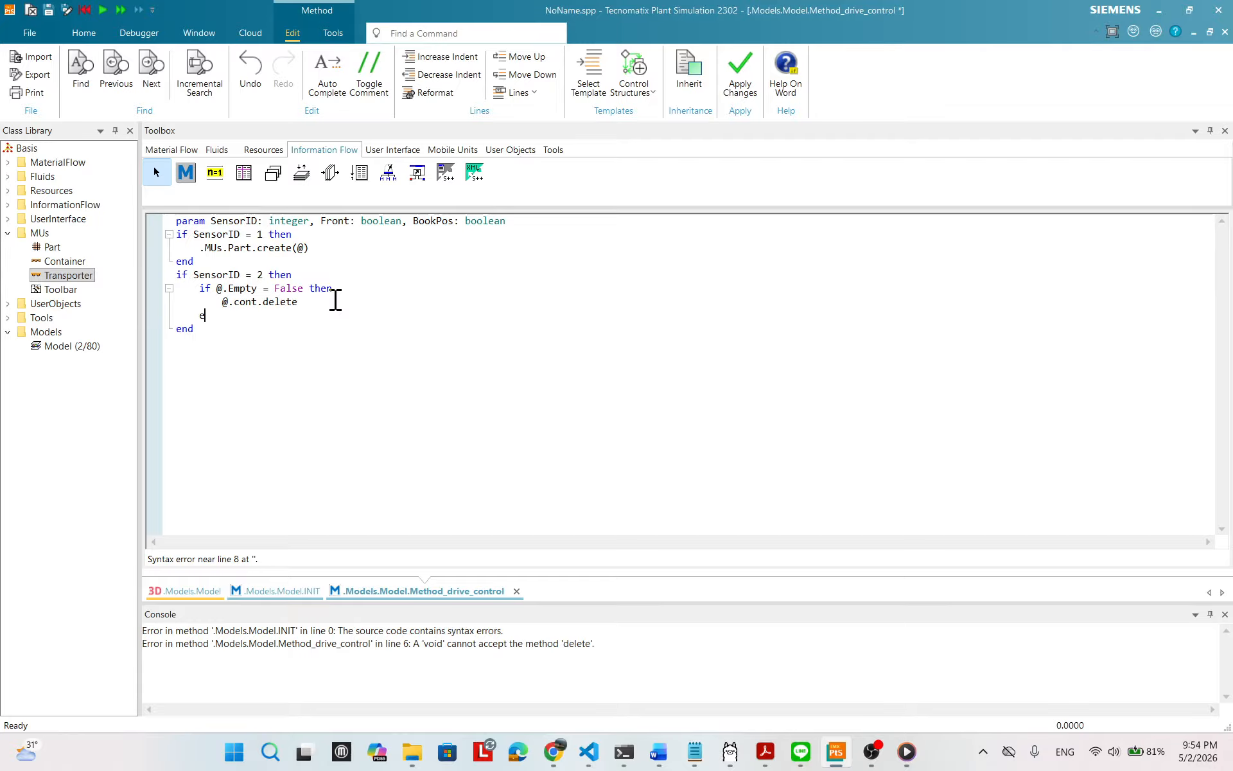
{"action": "right_click", "coordinate": [483, 230]}
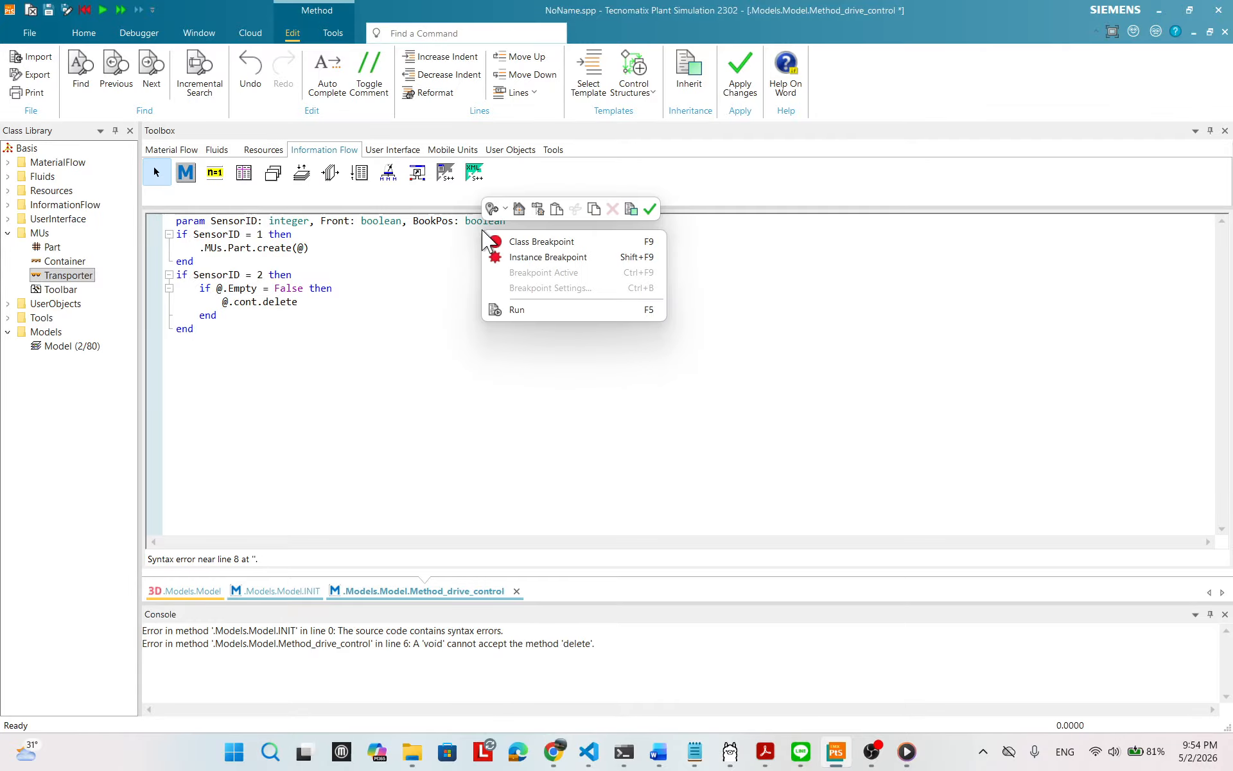
{"action": "left_click", "coordinate": [650, 209]}
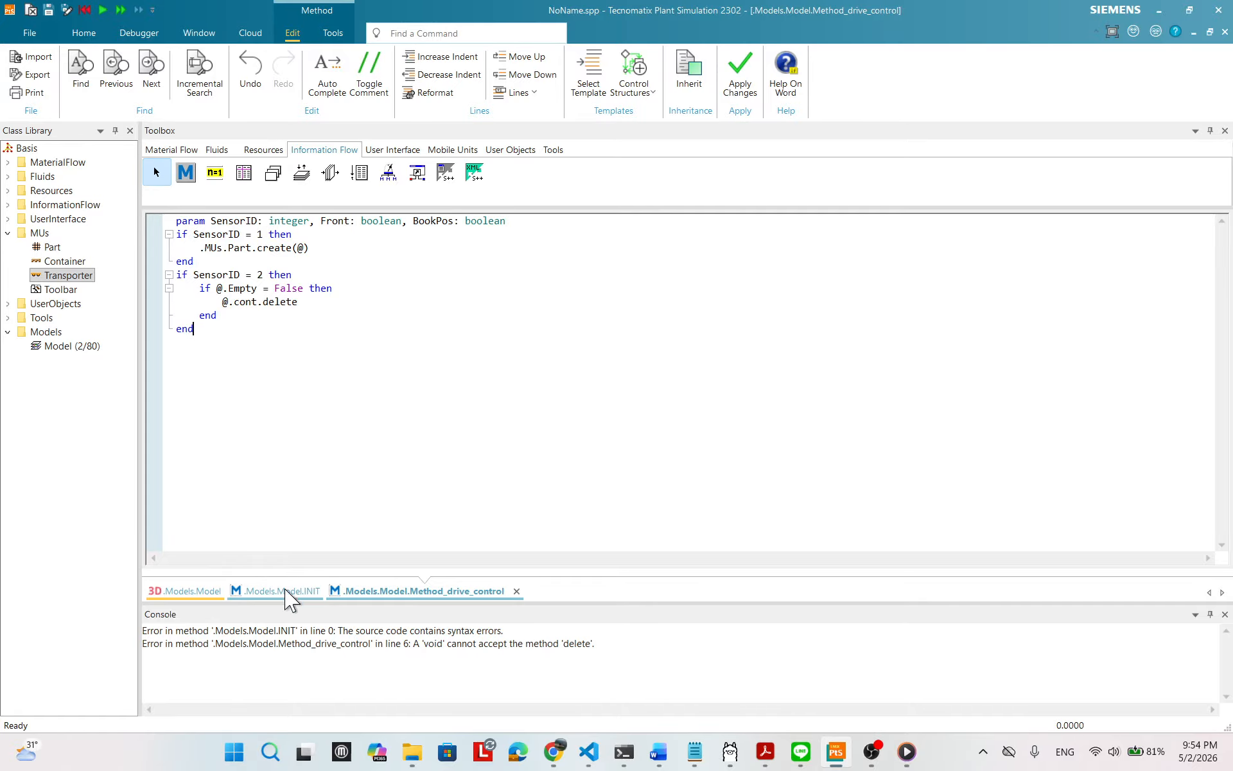
- Uncomment the two .MUs.Transporter.create lines for Track positions 9 and 40 in the INIT method and apply the changes
{"action": "left_click", "coordinate": [196, 590]}
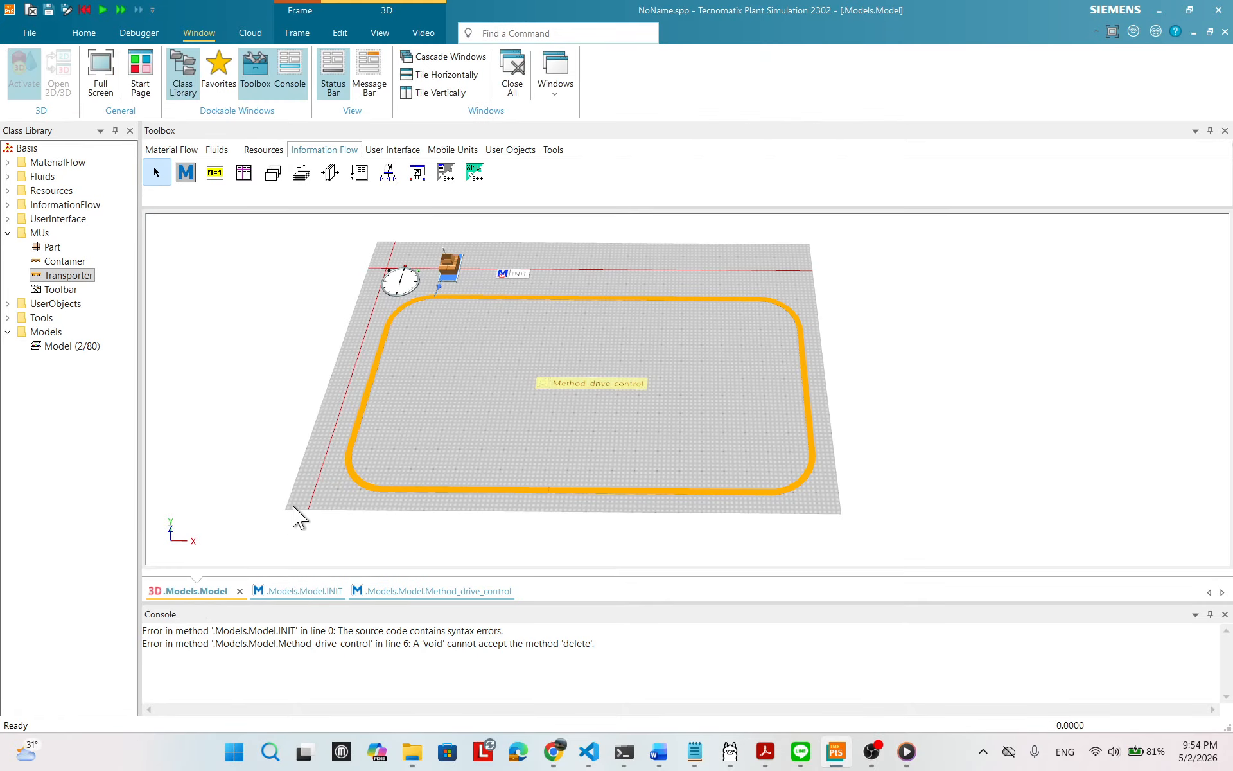
{"action": "left_click", "coordinate": [288, 592]}
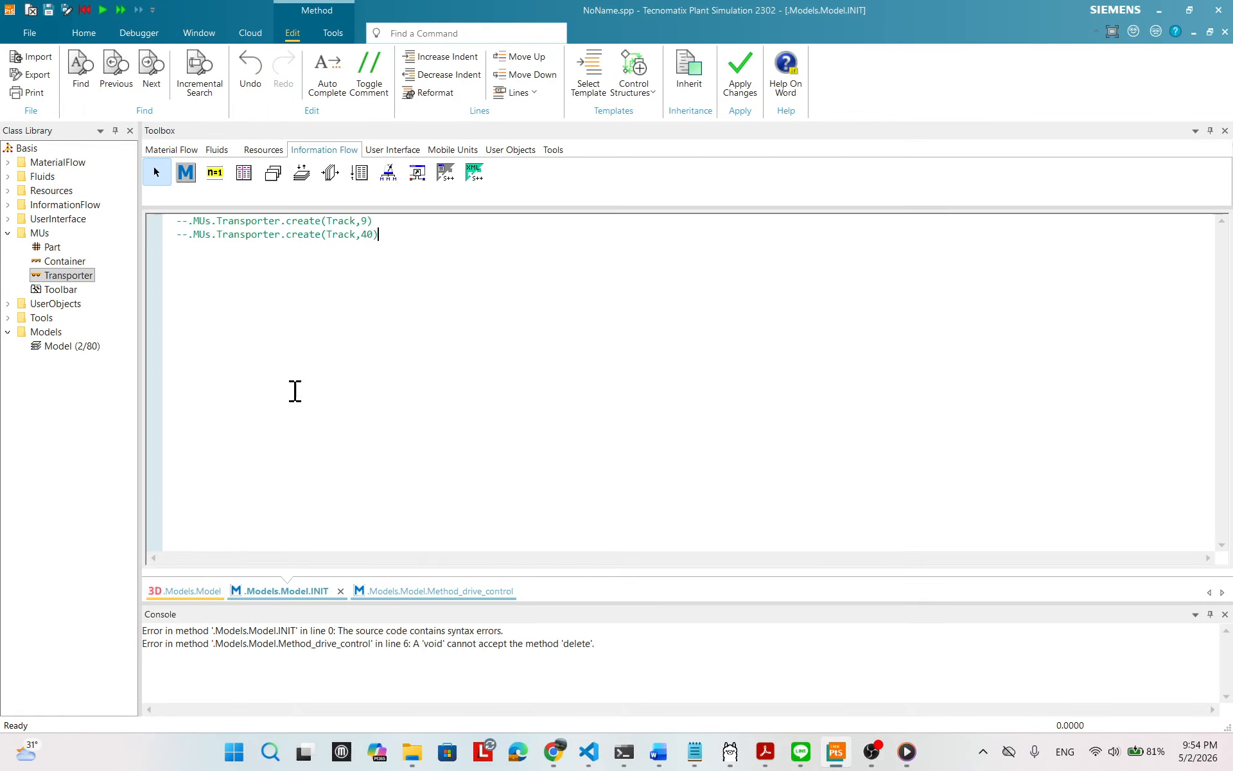
{"action": "left_click", "coordinate": [186, 220]}
{"action": "key", "text": "BackSpace"}
{"action": "key", "text": "BackSpace"}
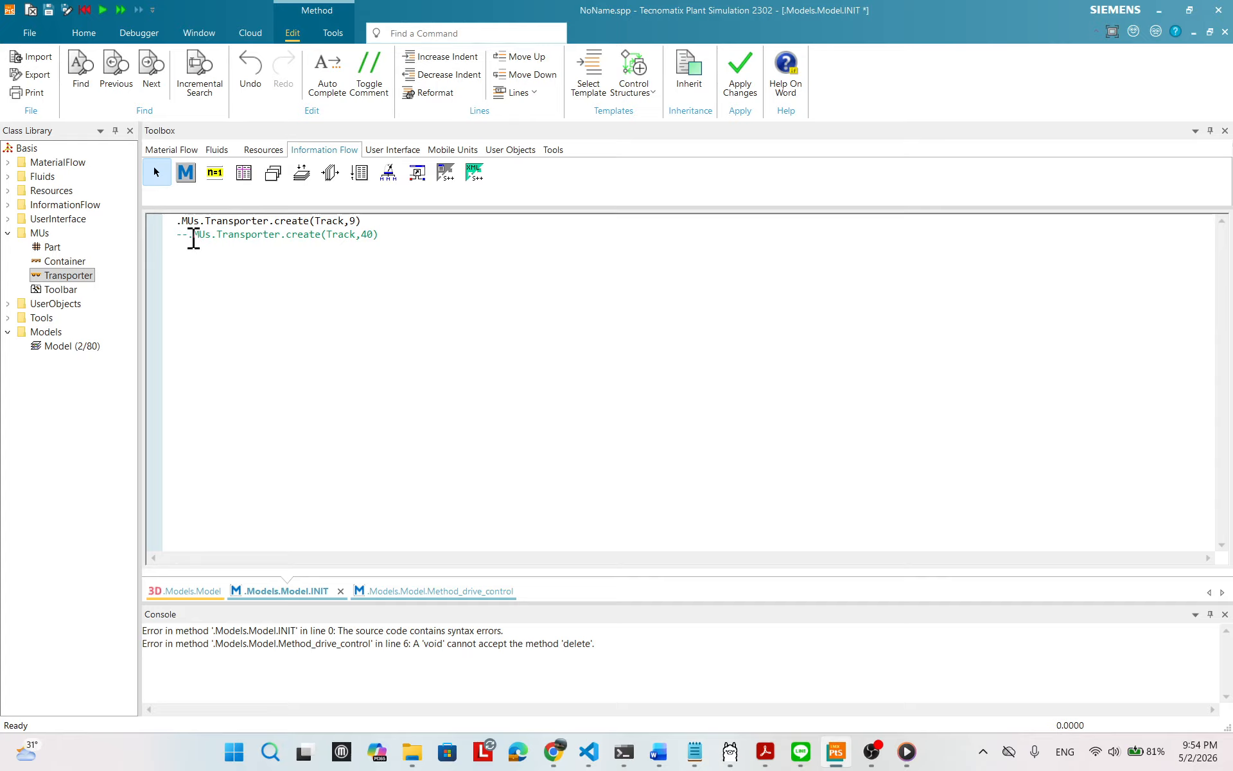
{"action": "key", "text": "Delete"}
{"action": "key", "text": "Delete"}
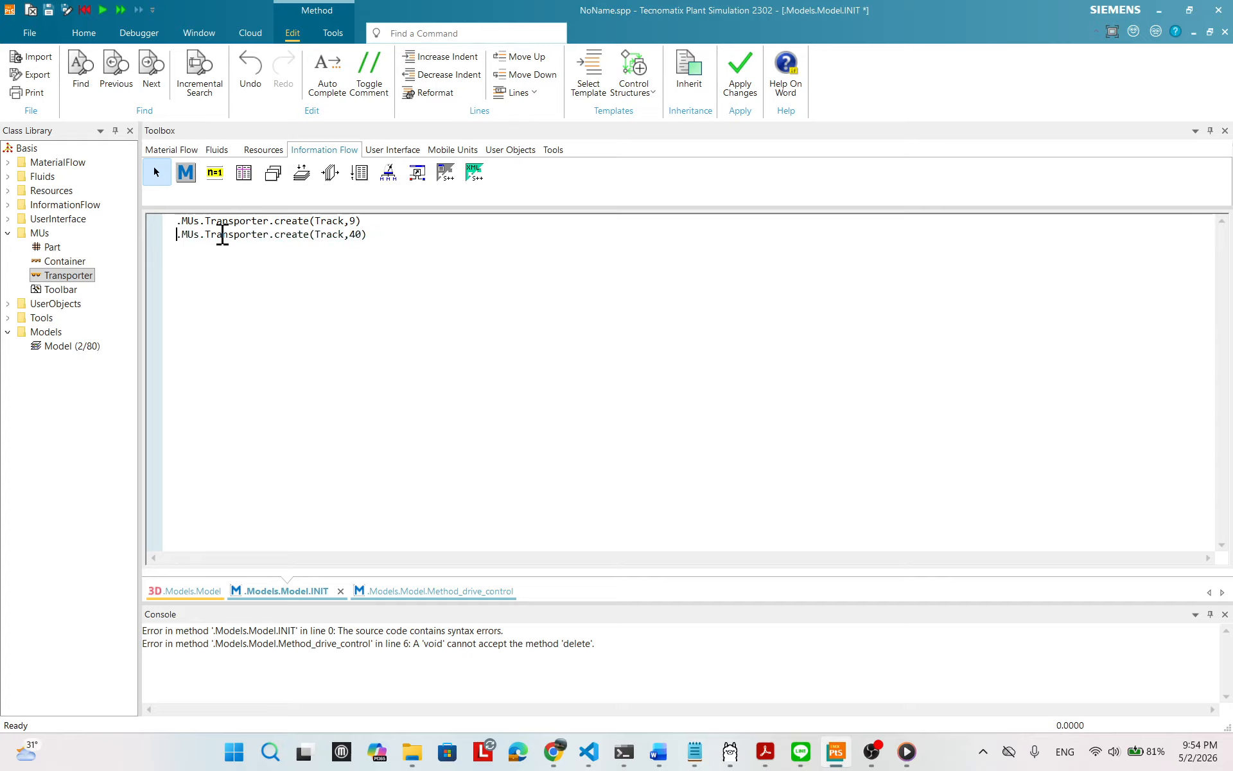
{"action": "right_click", "coordinate": [338, 336]}
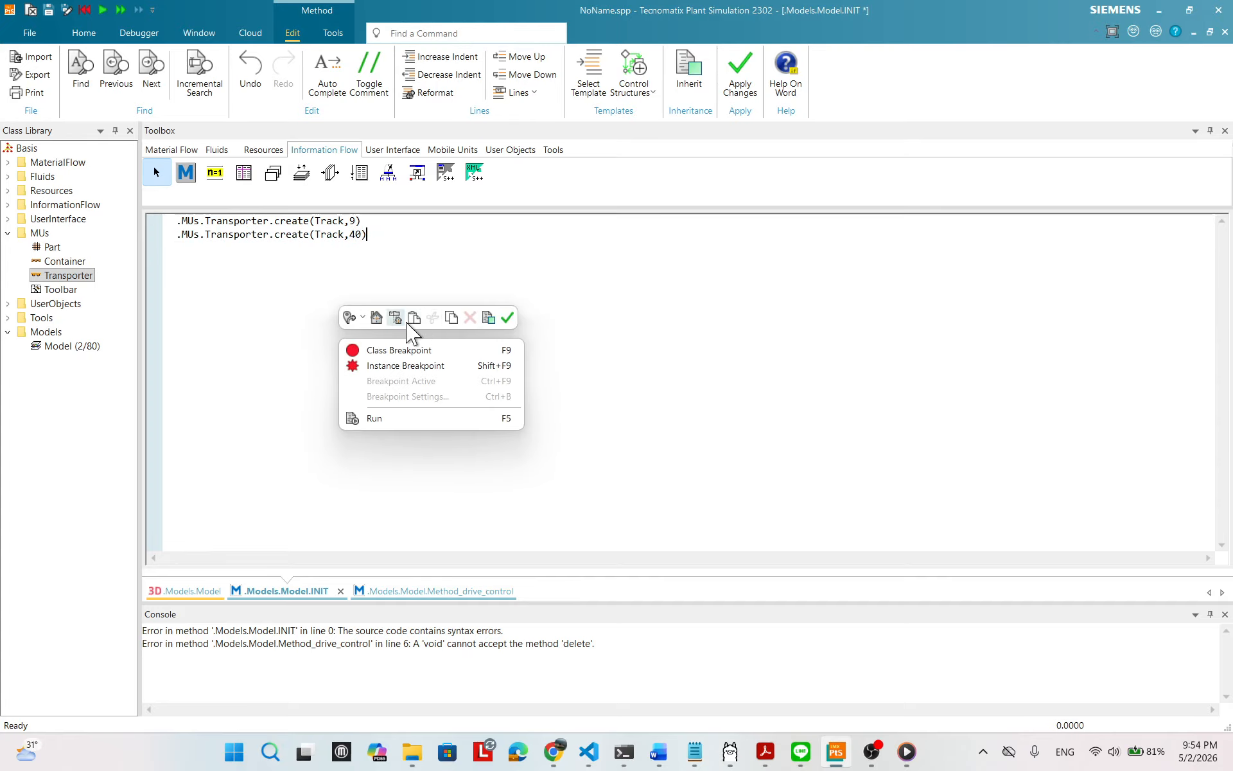
{"action": "left_click", "coordinate": [507, 318]}
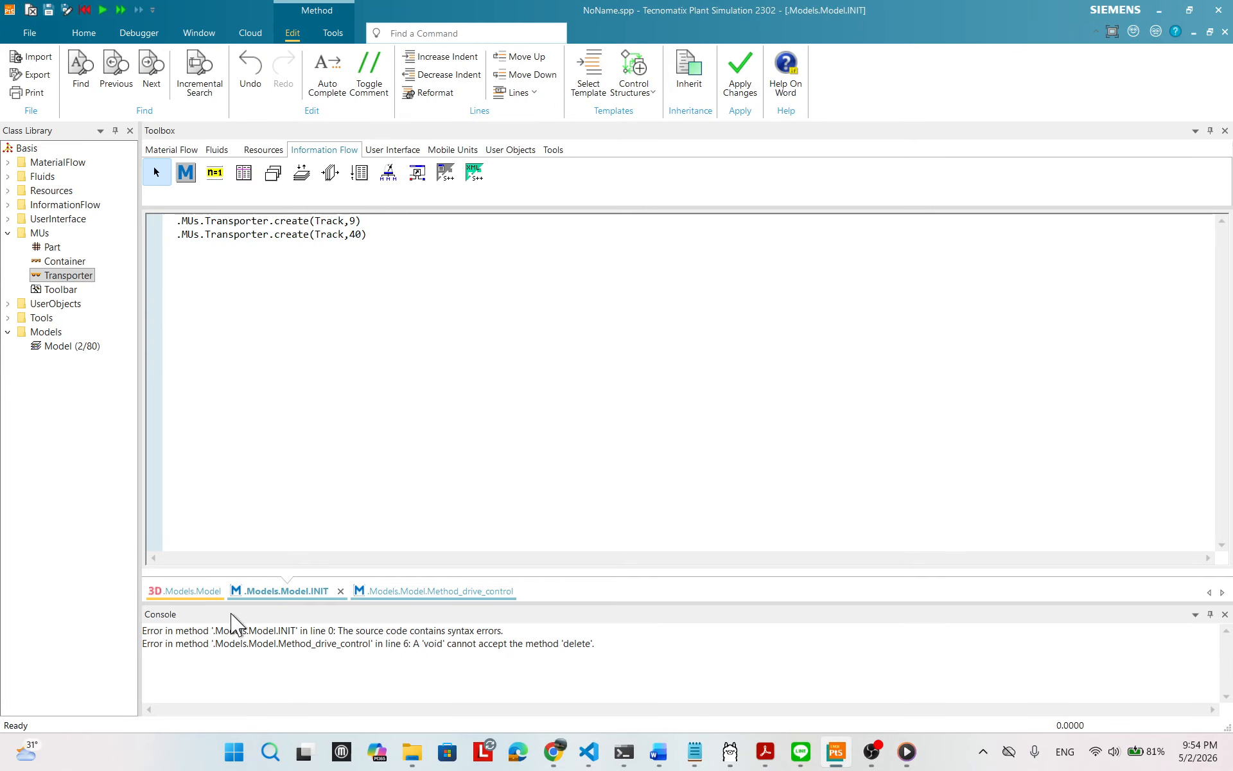
- Run the simulation in the 3D model to watch the transporters circulate, and reset it with the event controller
{"action": "left_click", "coordinate": [187, 591]}
{"action": "right_click", "coordinate": [659, 275]}
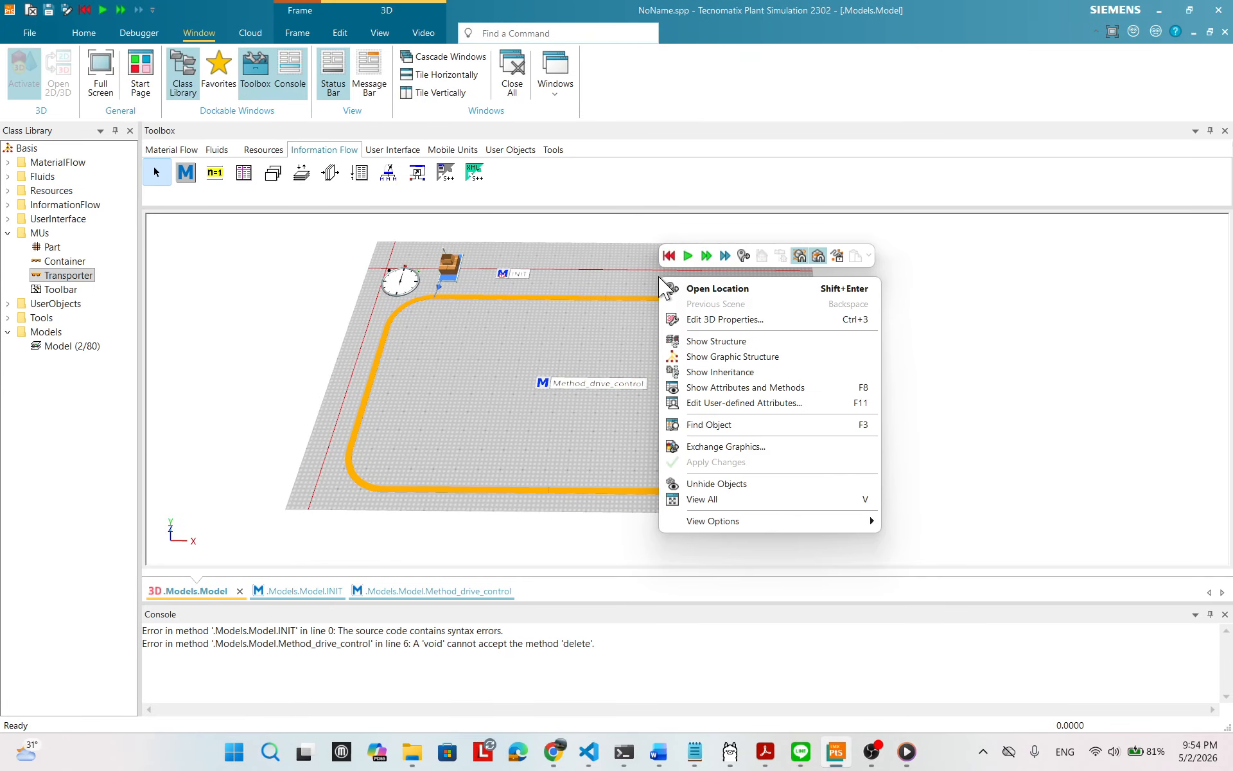
{"action": "left_click", "coordinate": [687, 257]}
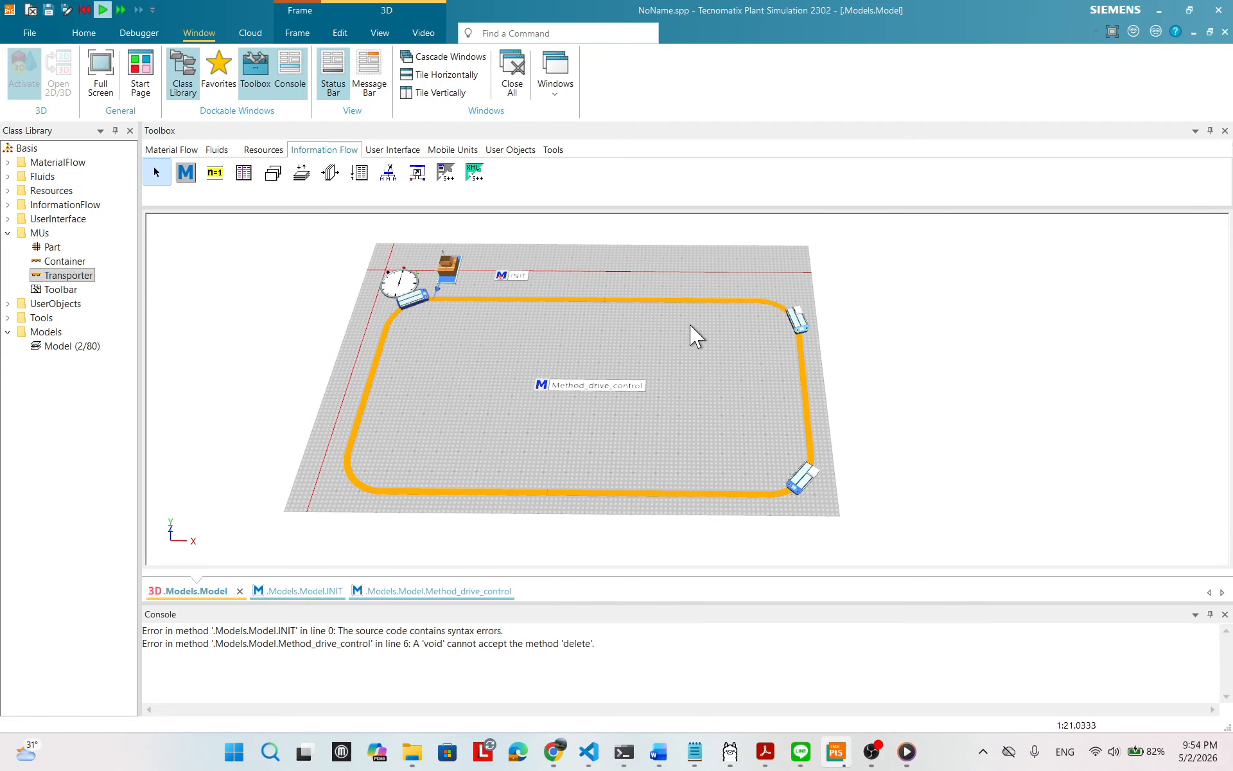
{"action": "double_click", "coordinate": [401, 280]}
{"action": "left_click", "coordinate": [711, 485]}
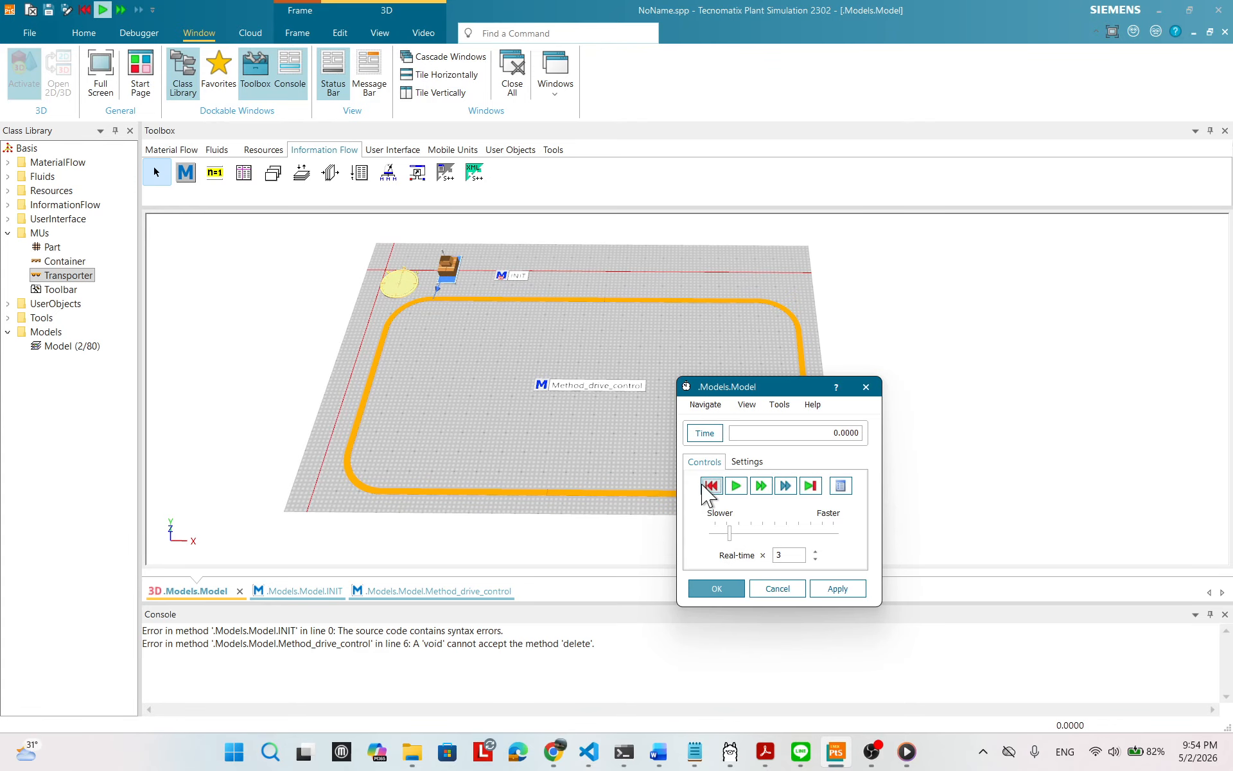
{"action": "left_click", "coordinate": [716, 589]}
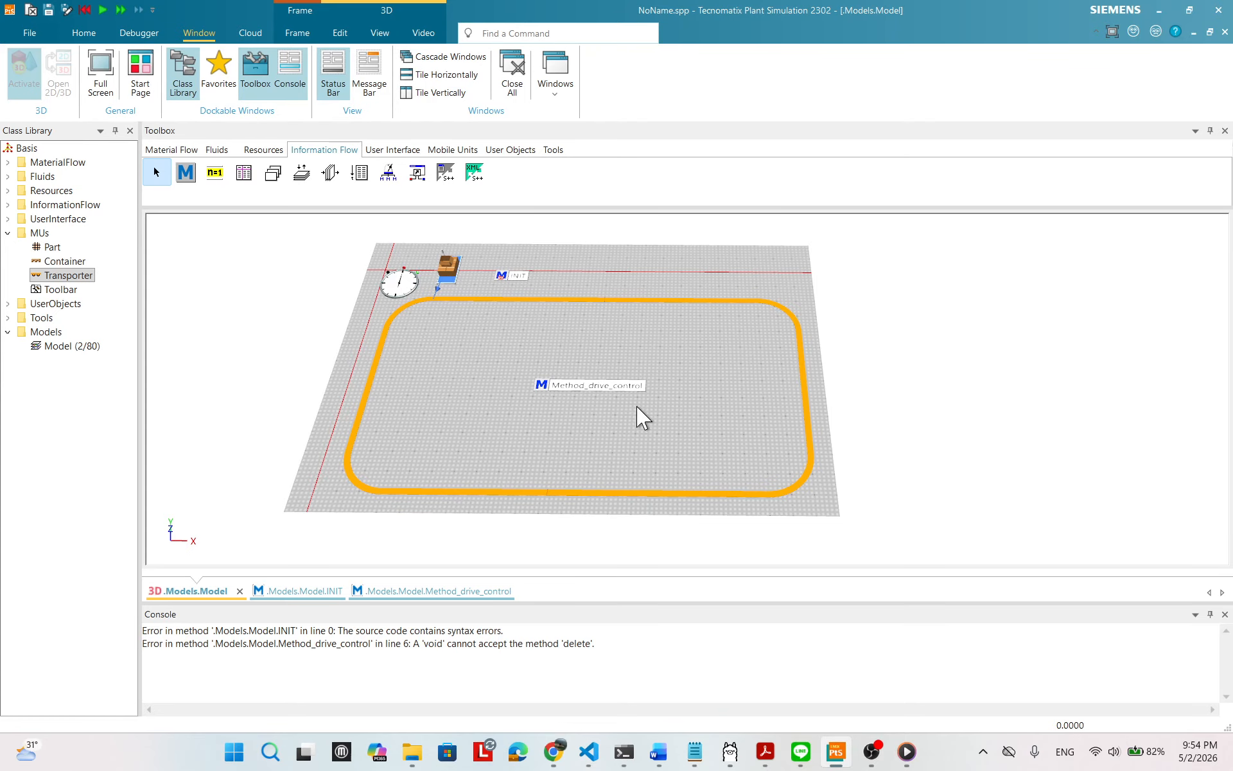
- Review Method_drive_control, and look up the help and SimTalk name of the Stopped option in the Transporter's properties
{"action": "double_click", "coordinate": [636, 386]}
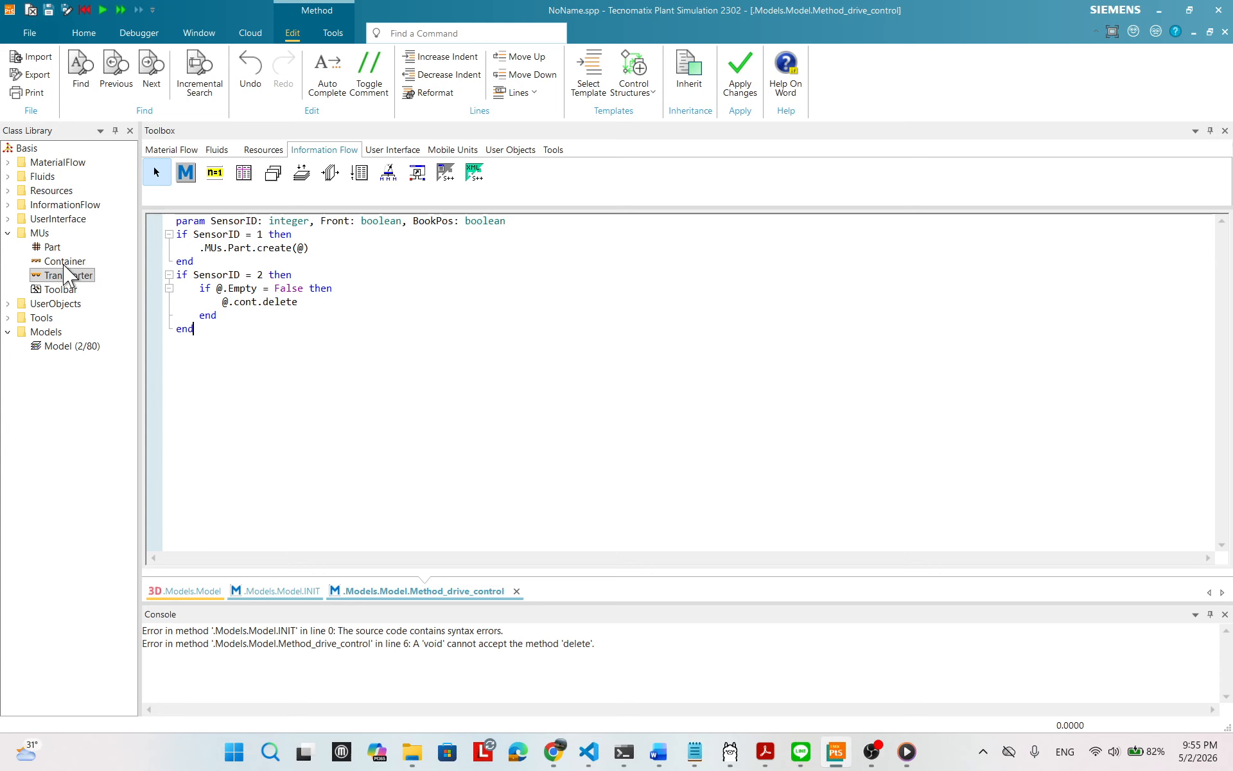
{"action": "left_click", "coordinate": [207, 589]}
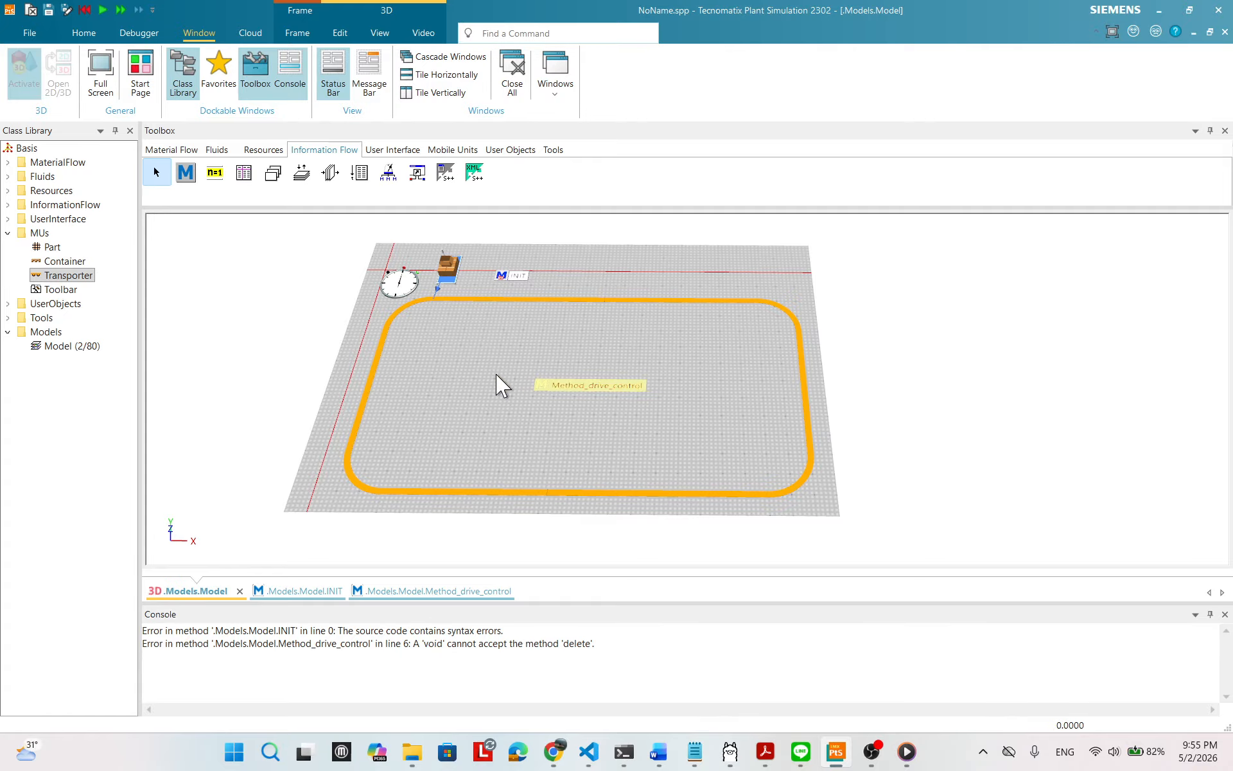
{"action": "double_click", "coordinate": [84, 276]}
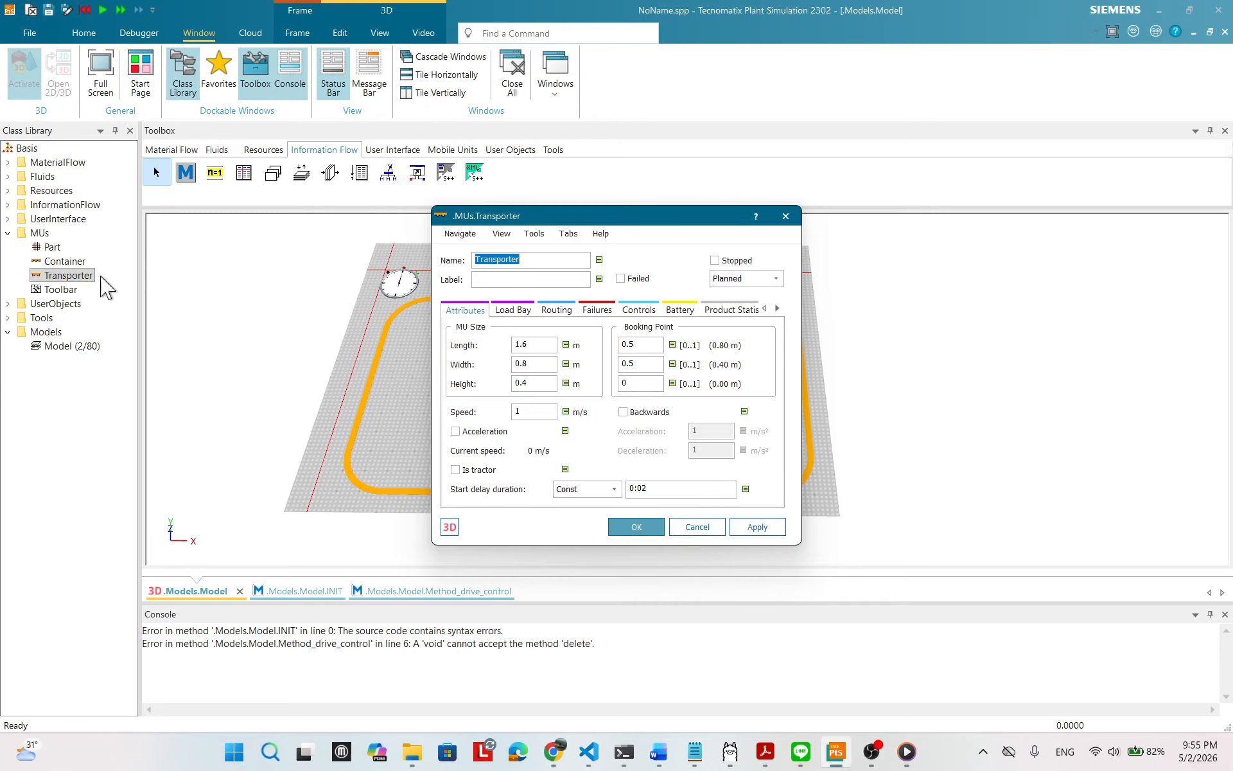
{"action": "left_click_drag", "start_coordinate": [673, 221], "coordinate": [526, 244]}
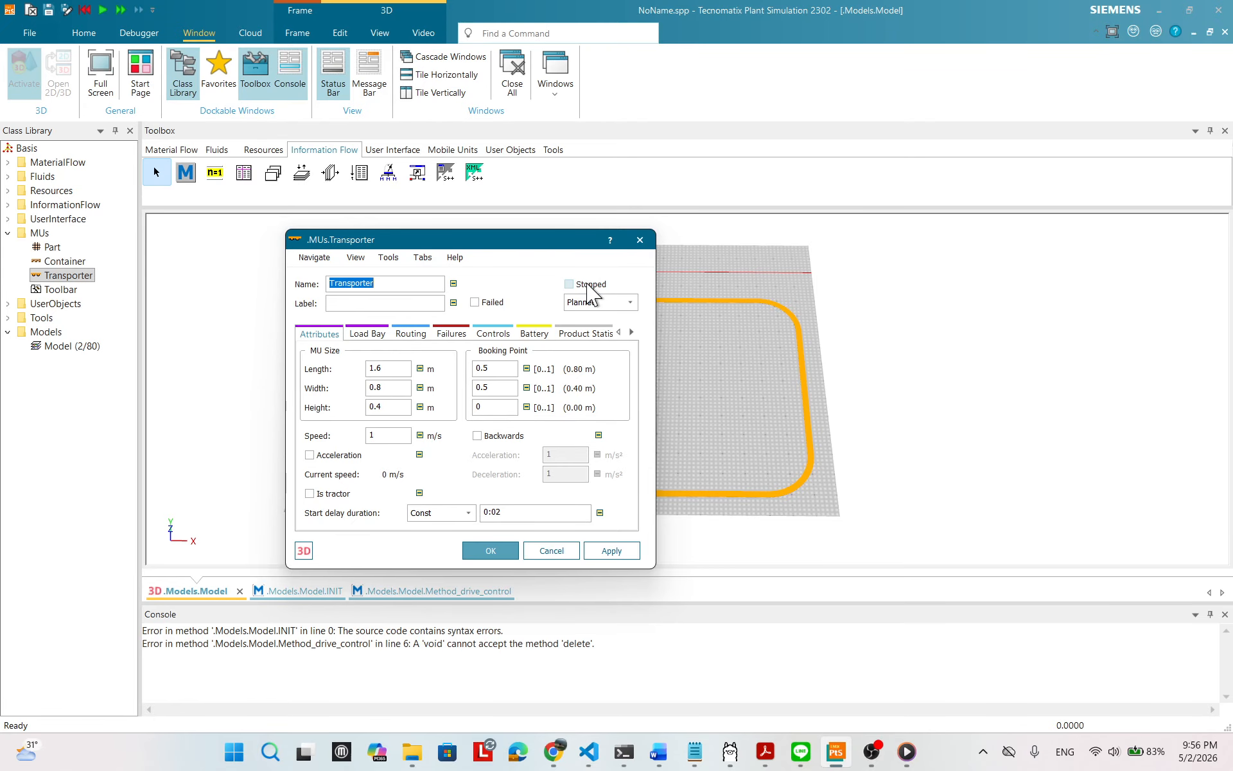
{"action": "left_click_drag", "start_coordinate": [546, 242], "coordinate": [722, 272]}
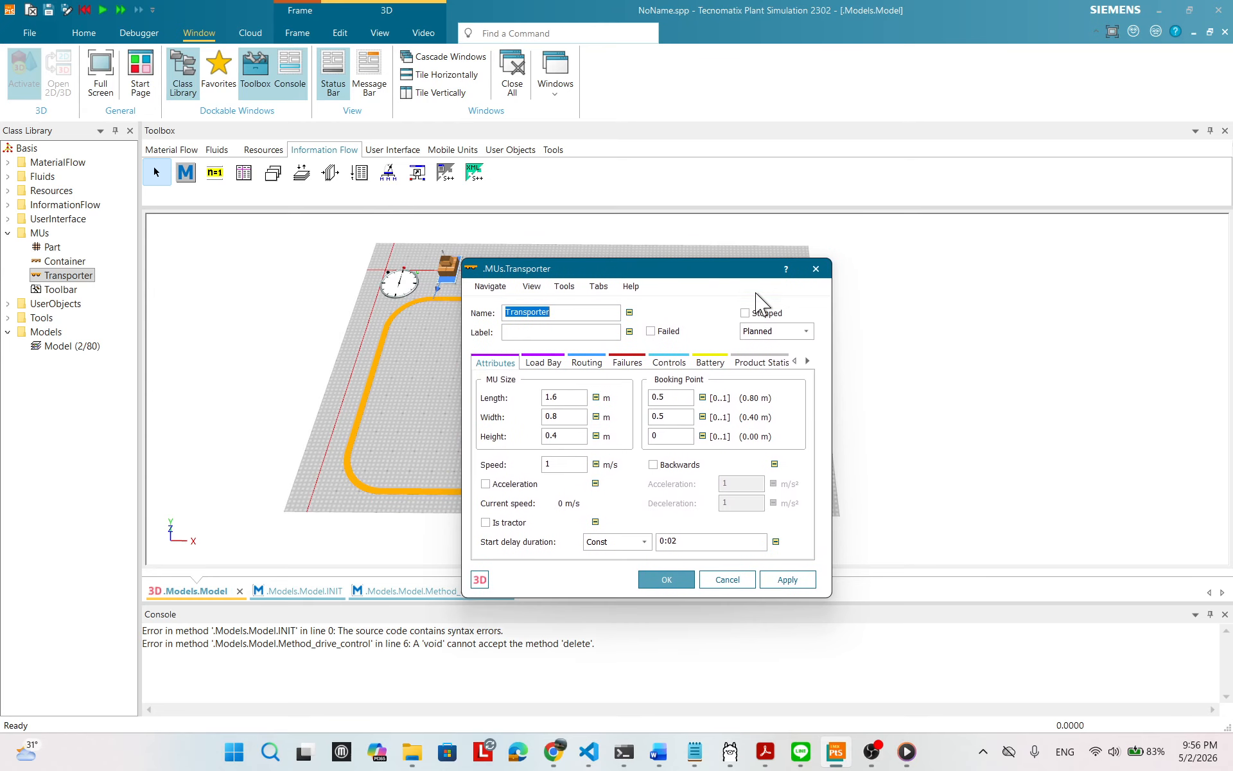
{"action": "left_click", "coordinate": [785, 270]}
{"action": "left_click", "coordinate": [762, 314]}
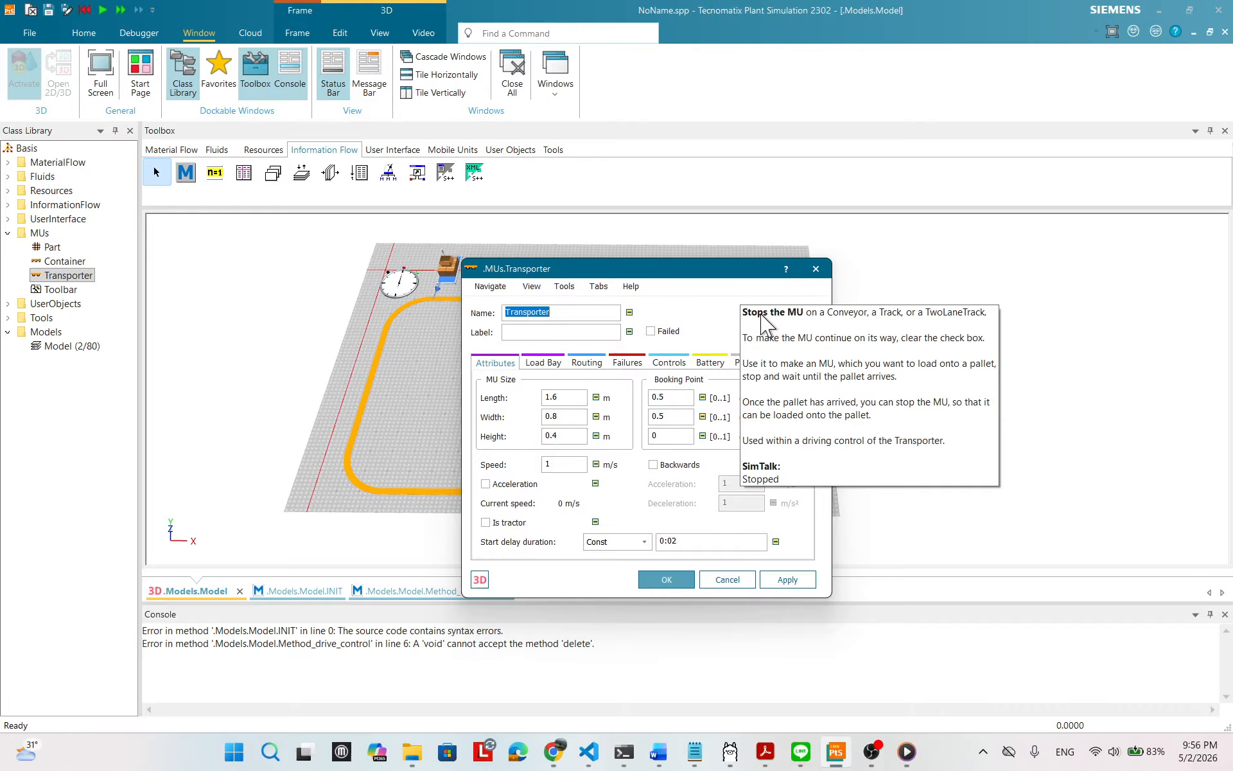
{"action": "left_click", "coordinate": [774, 491]}
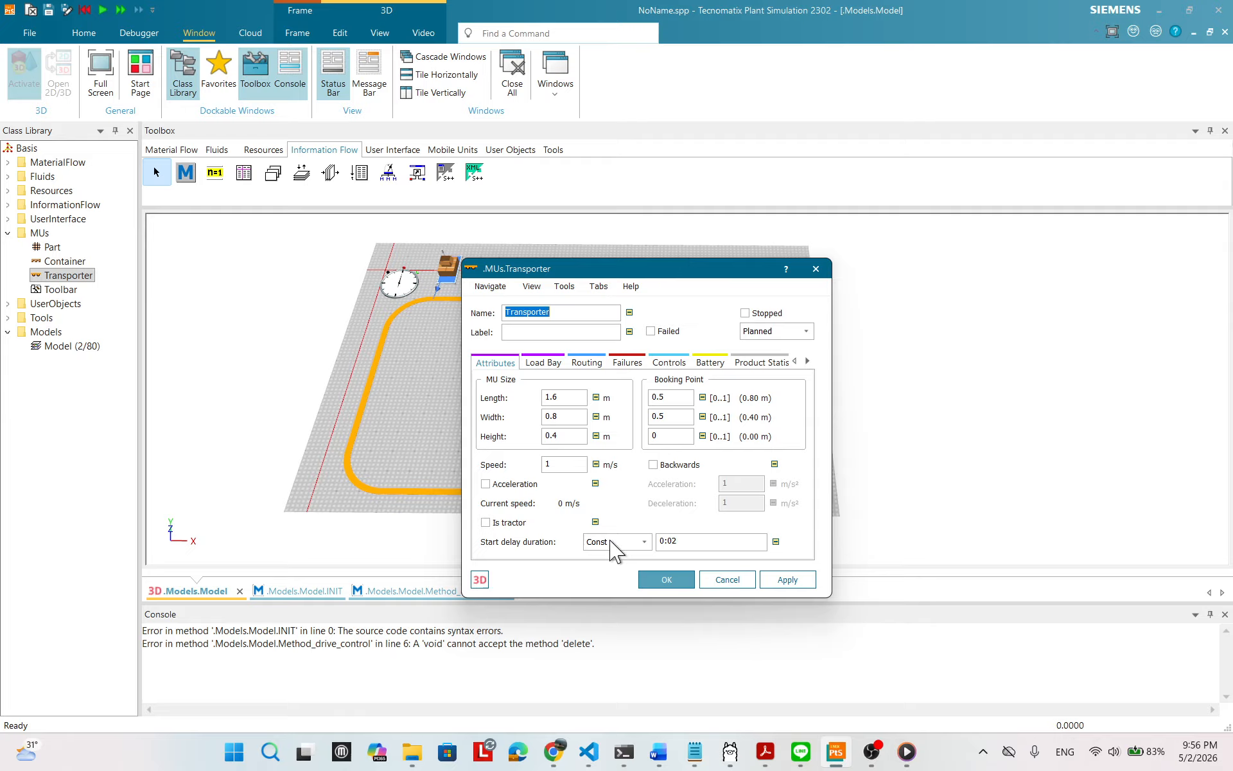
- Look up the help and SimTalk name of the Transporter's speed setting, and close the Transporter's properties
{"action": "left_click", "coordinate": [785, 270]}
{"action": "left_click", "coordinate": [565, 469]}
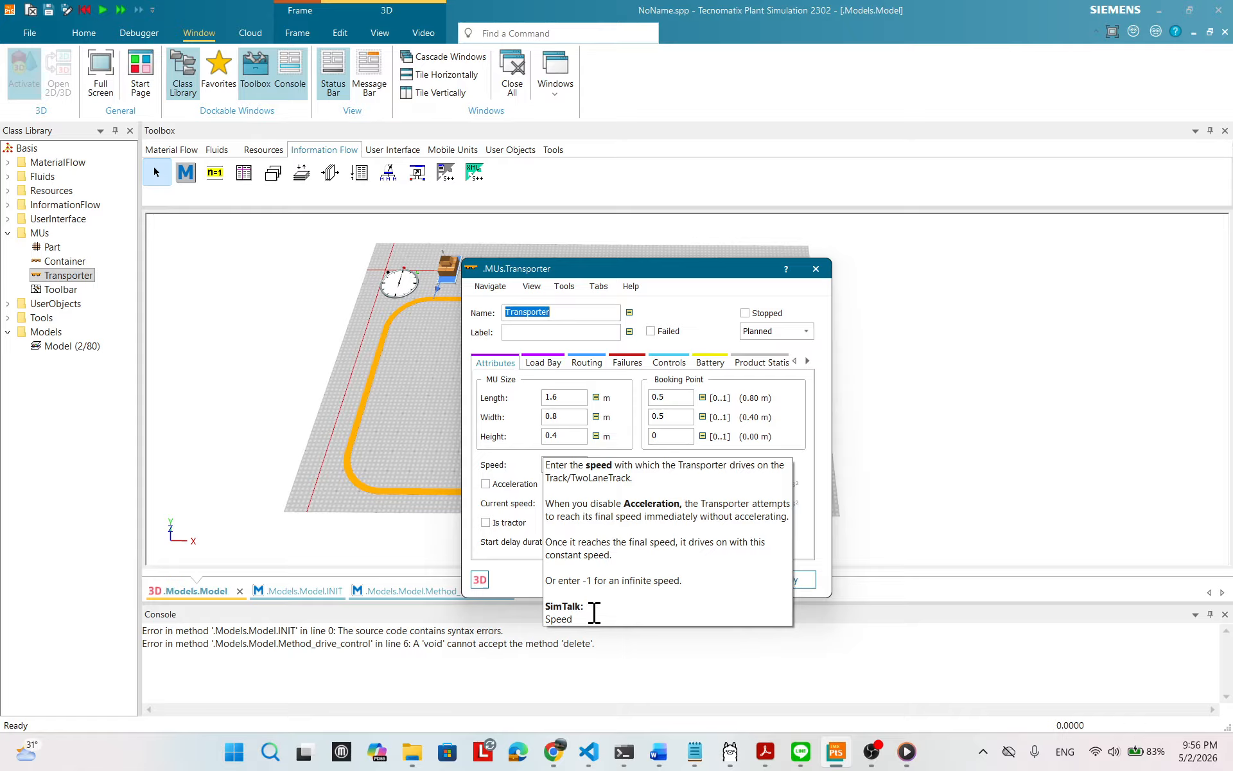
{"action": "left_click", "coordinate": [546, 528]}
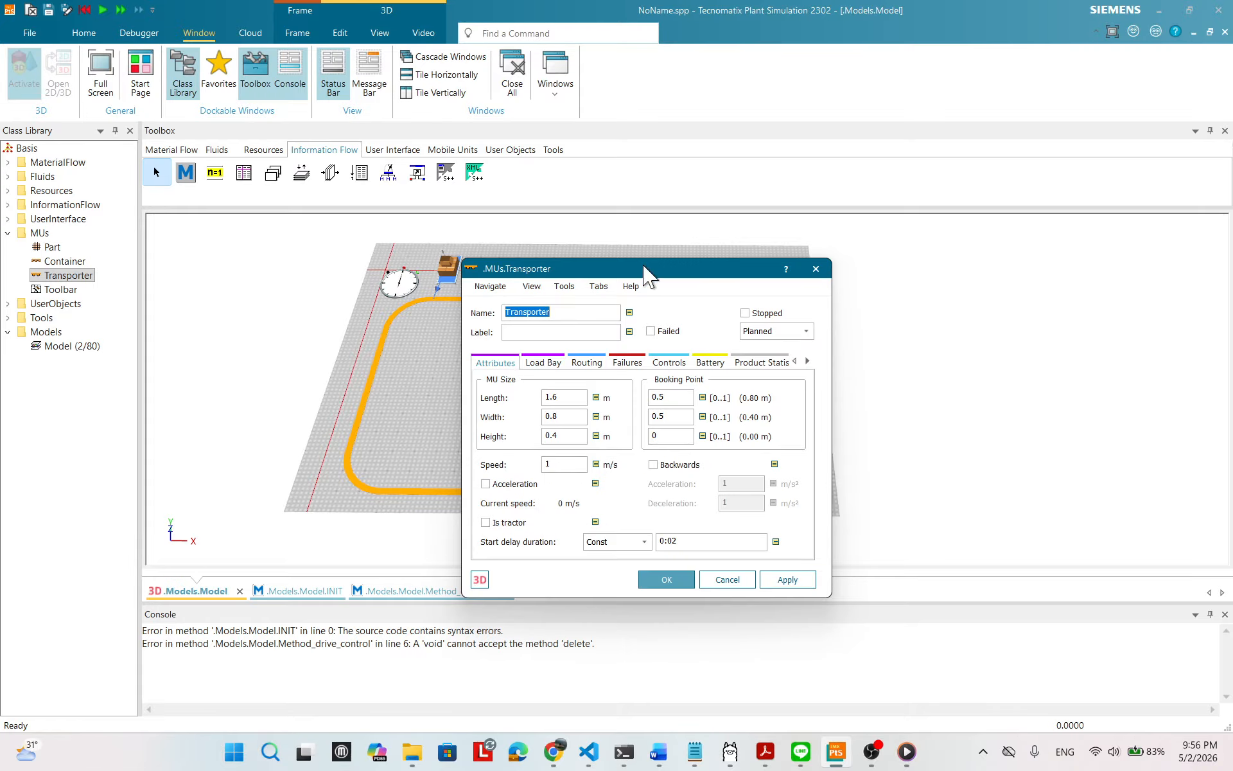
{"action": "left_click_drag", "start_coordinate": [664, 270], "coordinate": [581, 276]}
{"action": "left_click", "coordinate": [660, 587]}
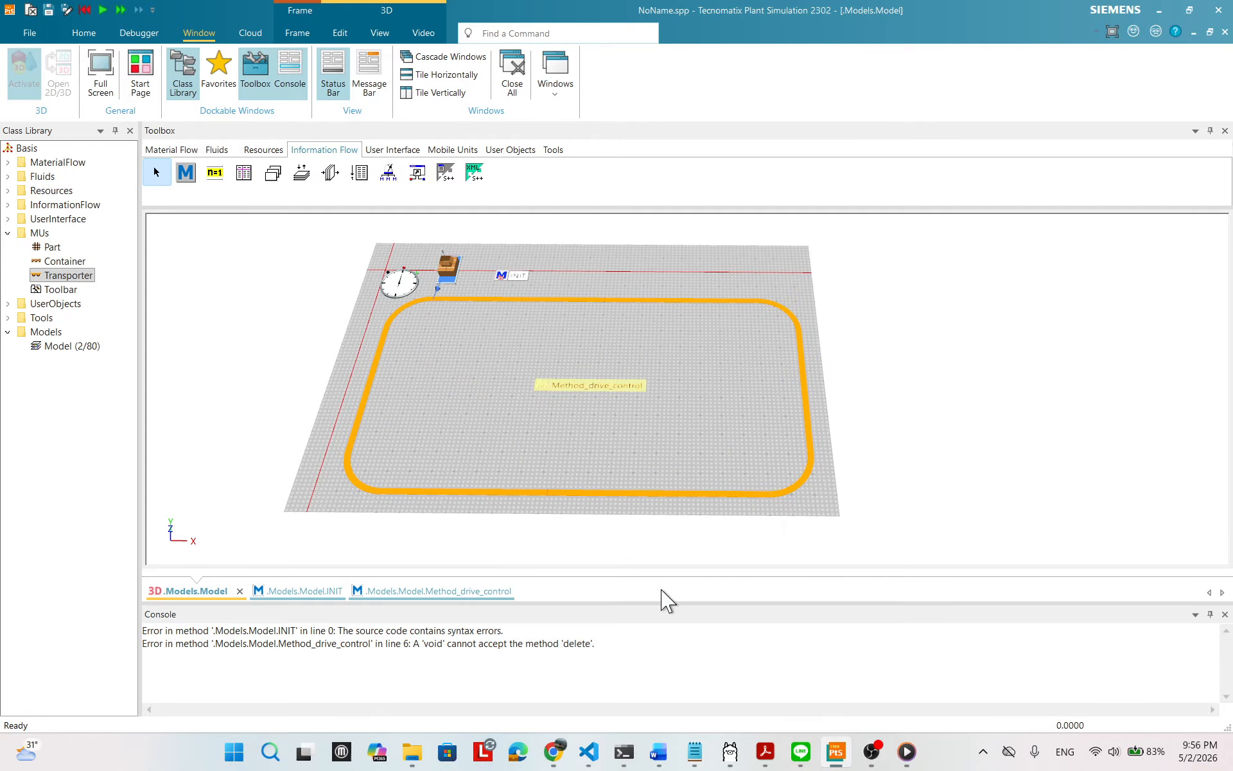
- Add the line "@.Stopped := true" above .MUs.Part.create(@) in the SensorID = 1 block of Method_drive_control
{"action": "double_click", "coordinate": [581, 387]}
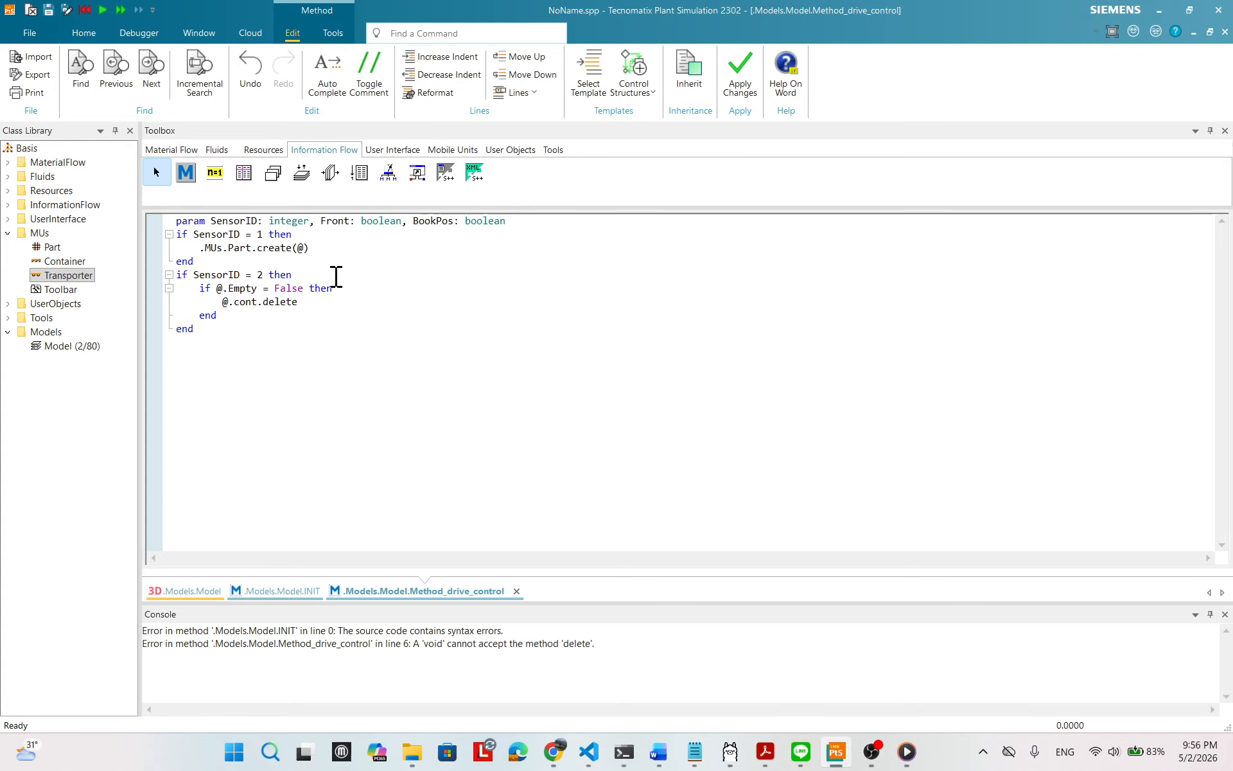
{"action": "left_click", "coordinate": [938, 757]}
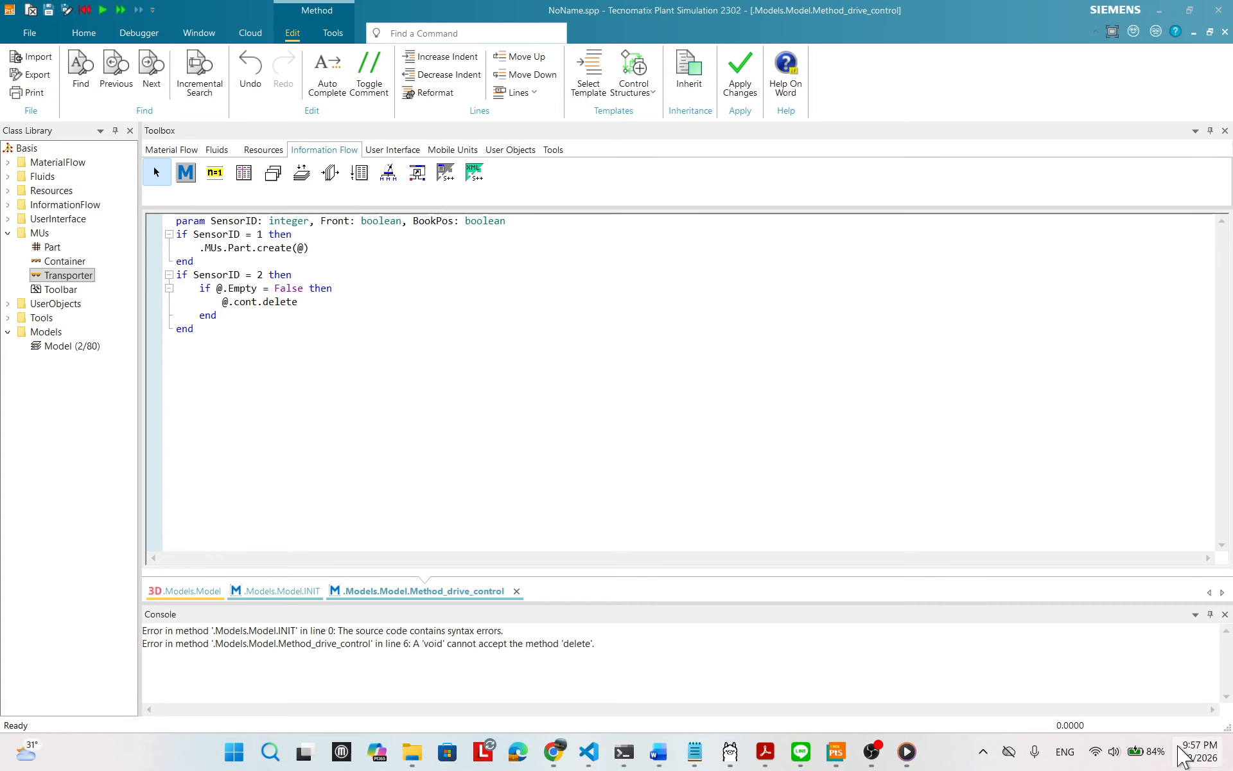
{"action": "left_click", "coordinate": [315, 234]}
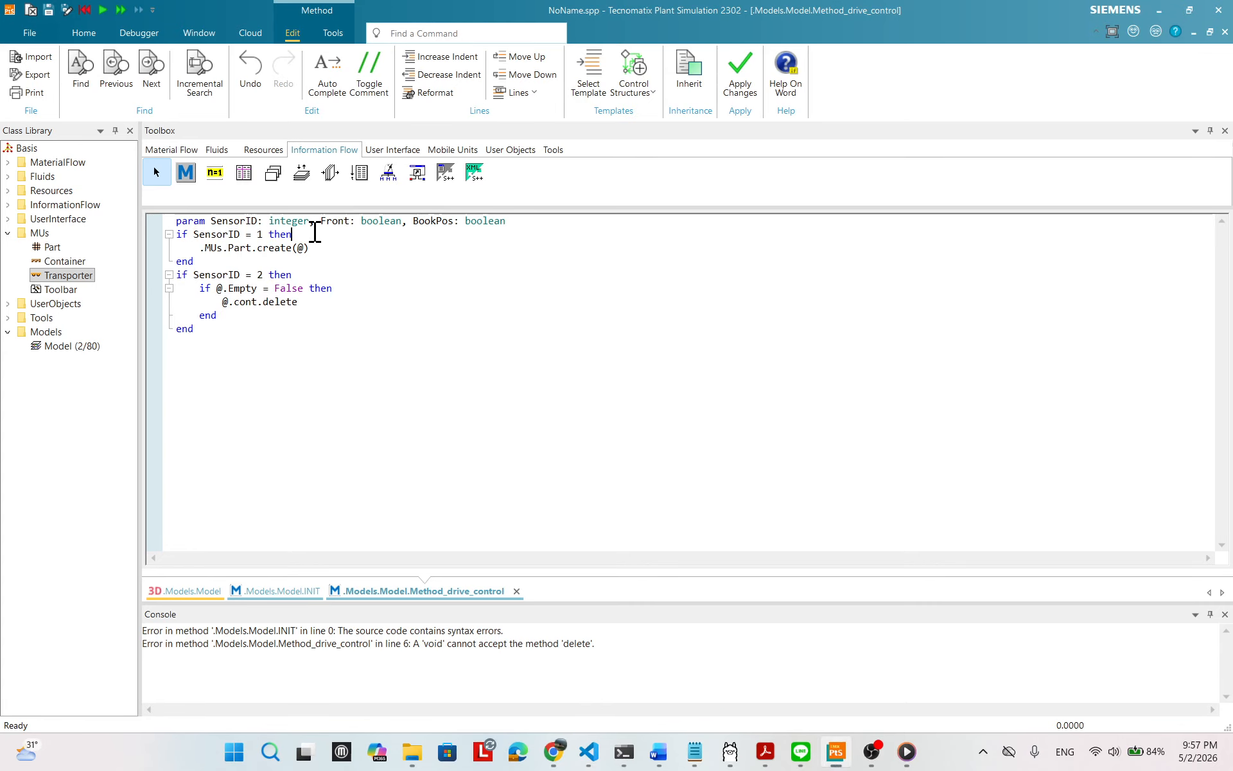
{"action": "key", "text": "Return"}
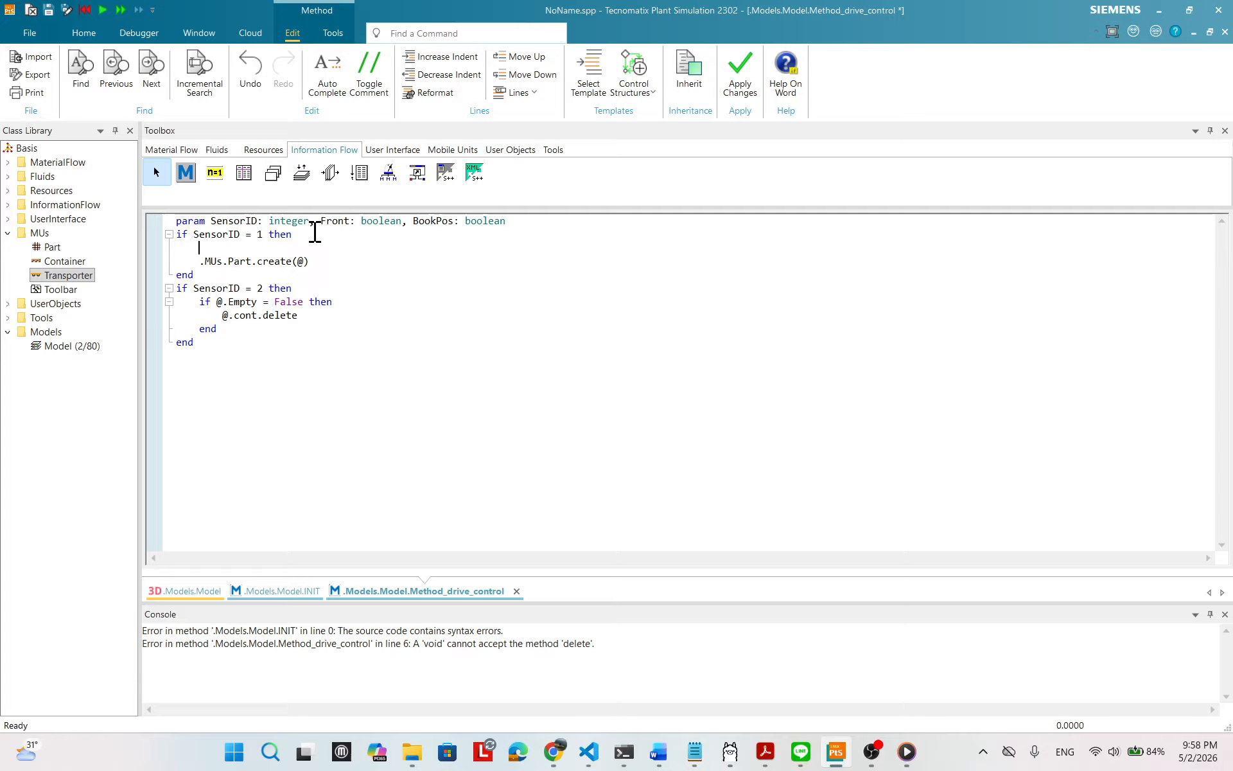
{"action": "type", "text": "@"}
{"action": "type", "text": ".St"}
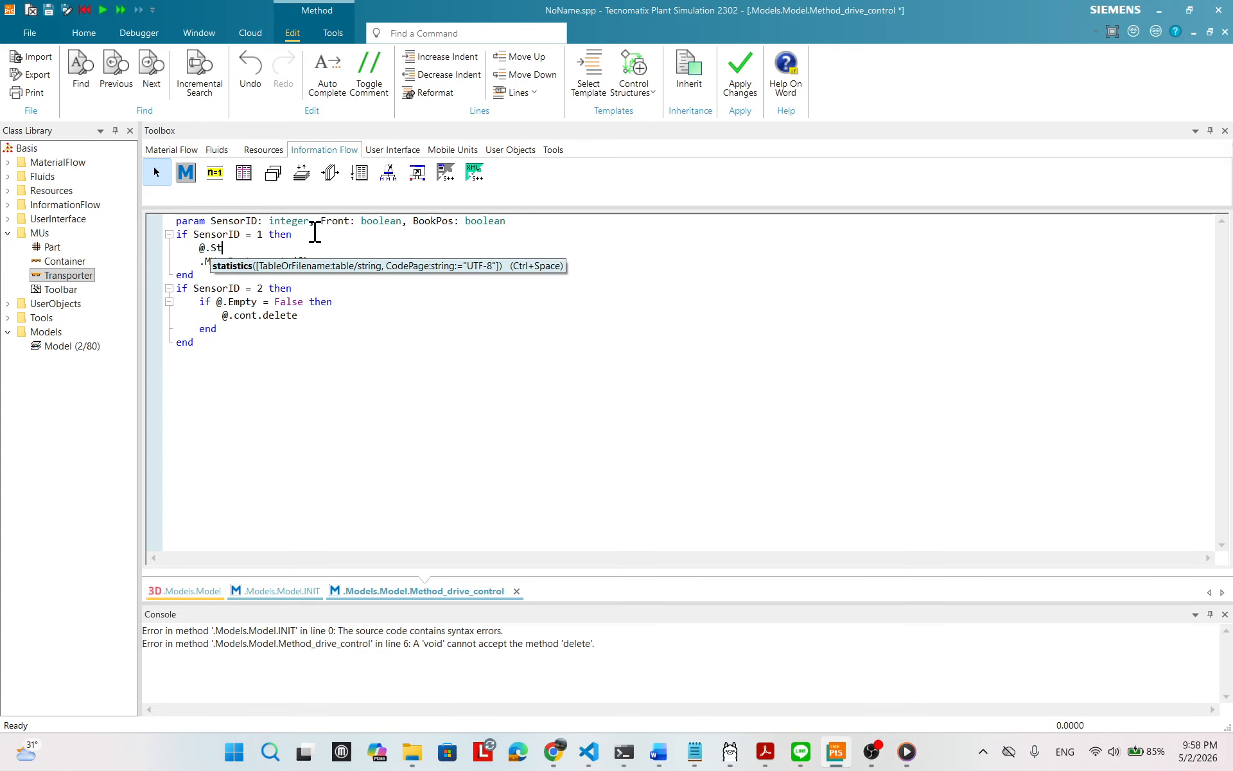
{"action": "type", "text": "op"}
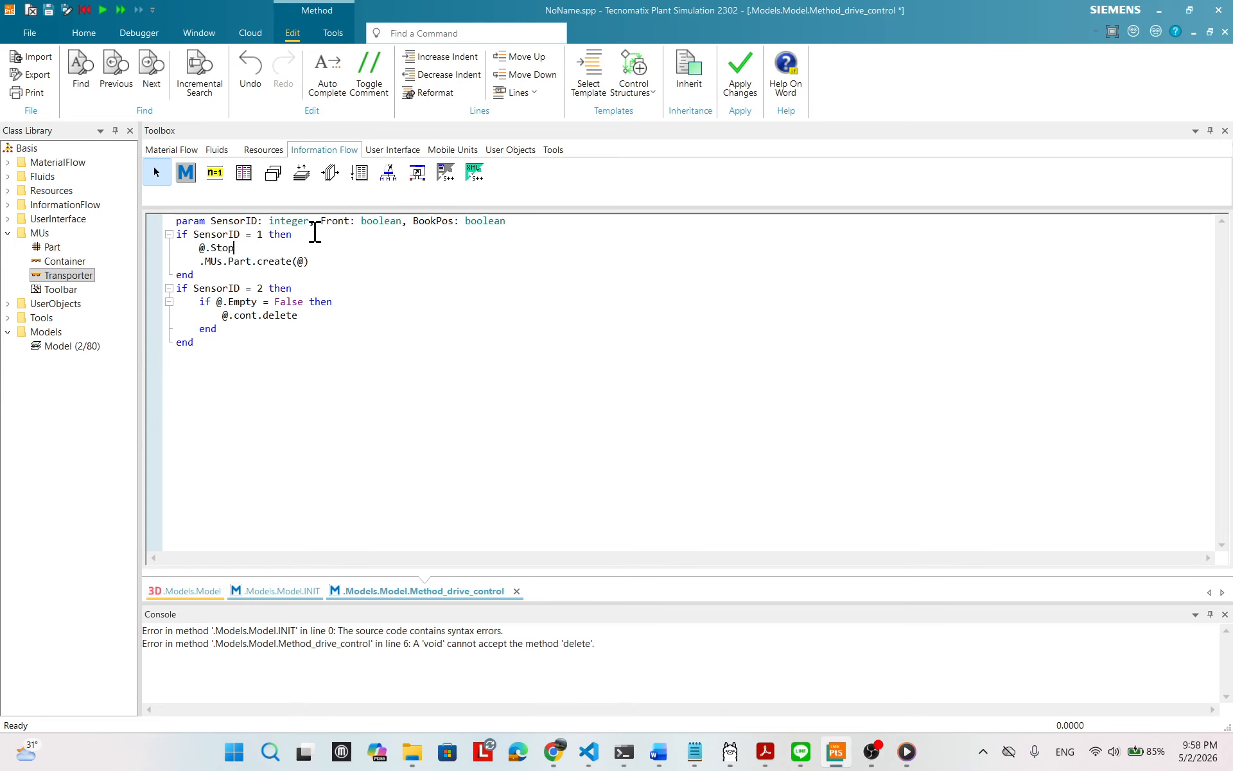
{"action": "type", "text": "ped :="}
{"action": "left_click", "coordinate": [251, 248]}
{"action": "key", "text": "End"}
{"action": "type", "text": "tu"}
{"action": "type", "text": "rue"}
- Add the line "wait 5" below .MUs.Part.create(@) in the SensorID = 1 block
{"action": "key", "text": "Return"}
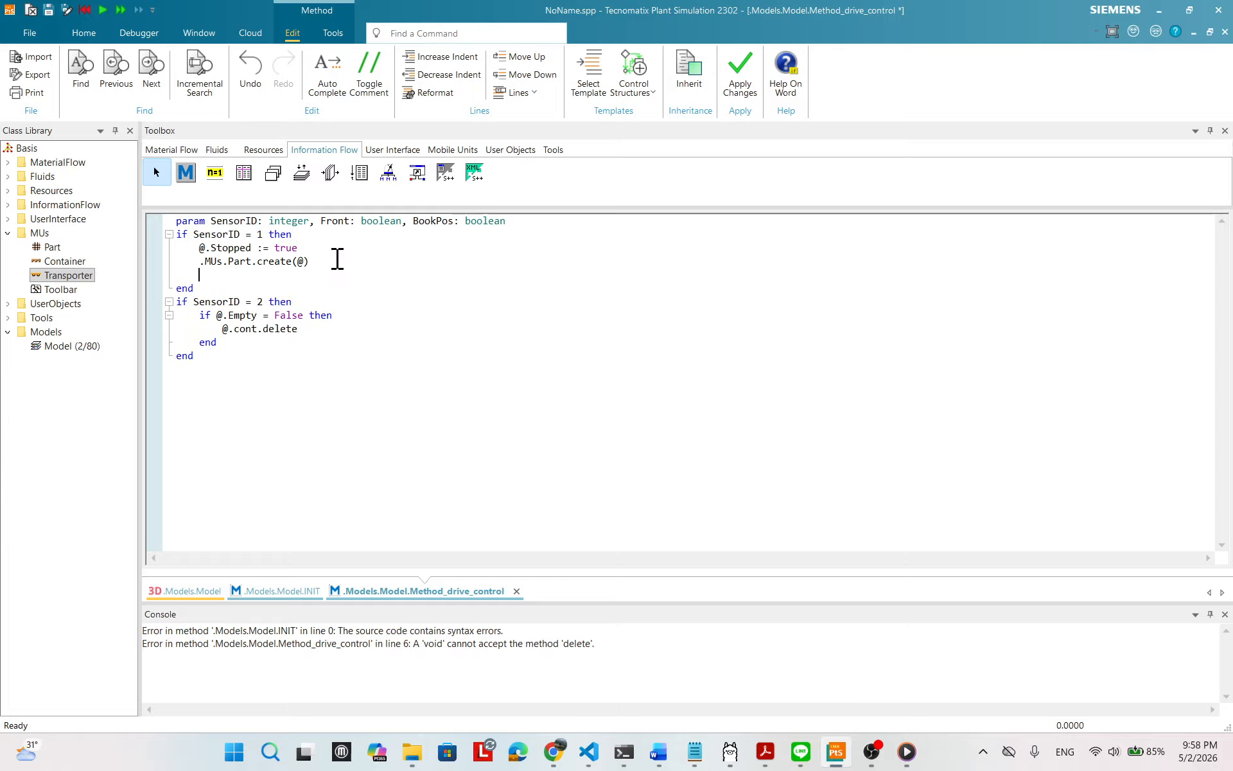
{"action": "type", "text": "wait"}
{"action": "type", "text": "5"}
{"action": "key", "text": "Left"}
{"action": "left_click", "coordinate": [277, 276]}
- Add the line "@.Stopped :=false" below "wait 5" in the SensorID = 1 block
{"action": "key", "text": "Return"}
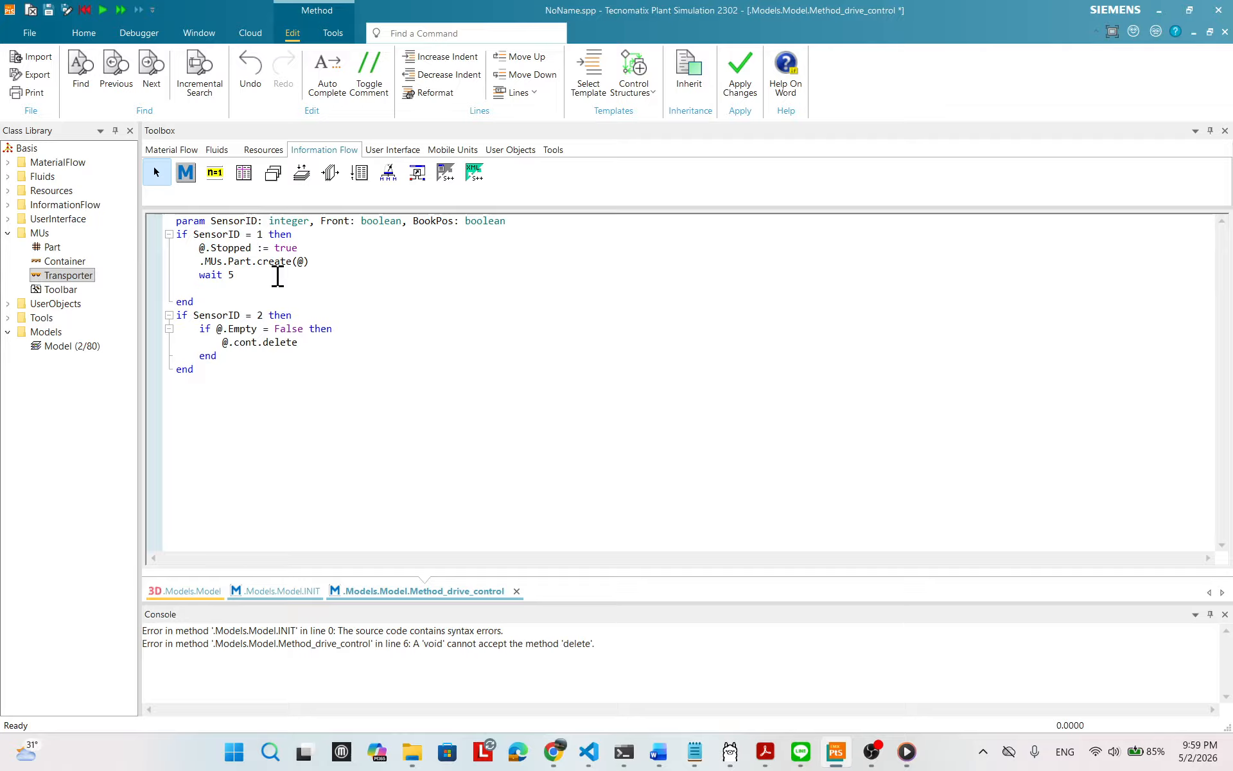
{"action": "type", "text": "@.St"}
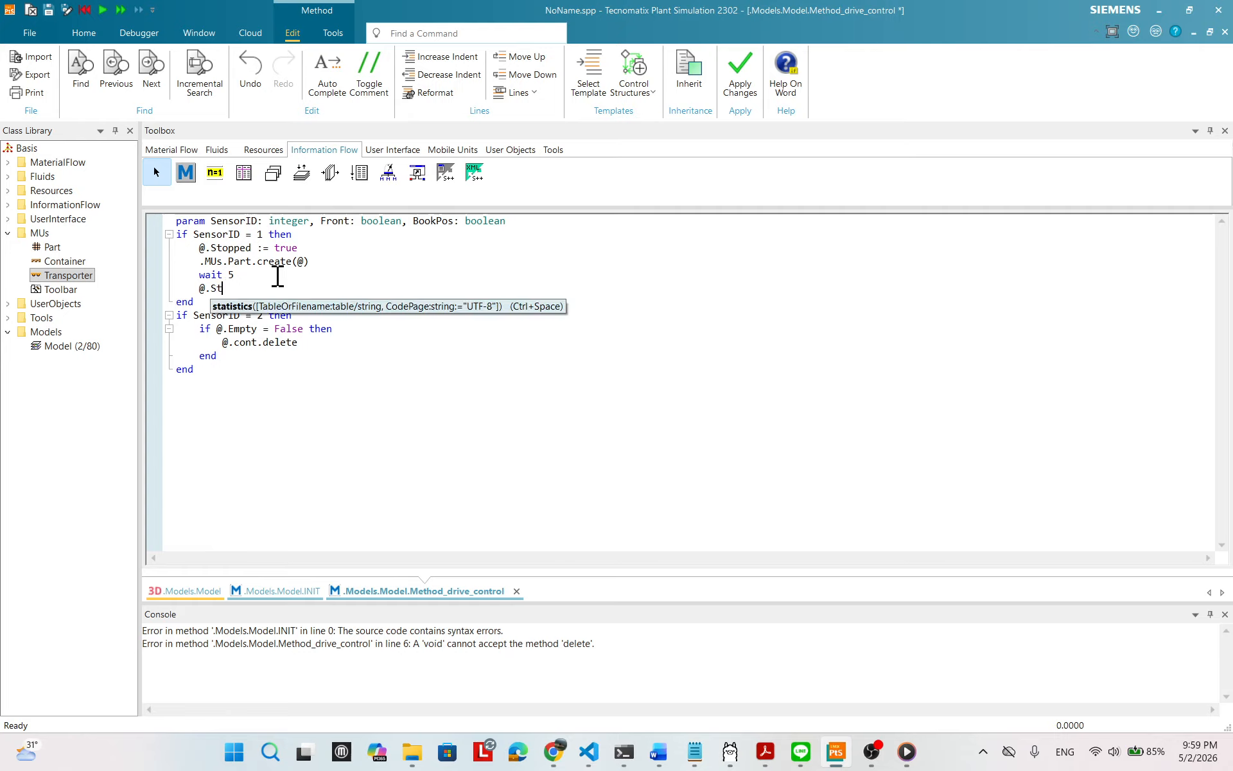
{"action": "type", "text": "oppe"}
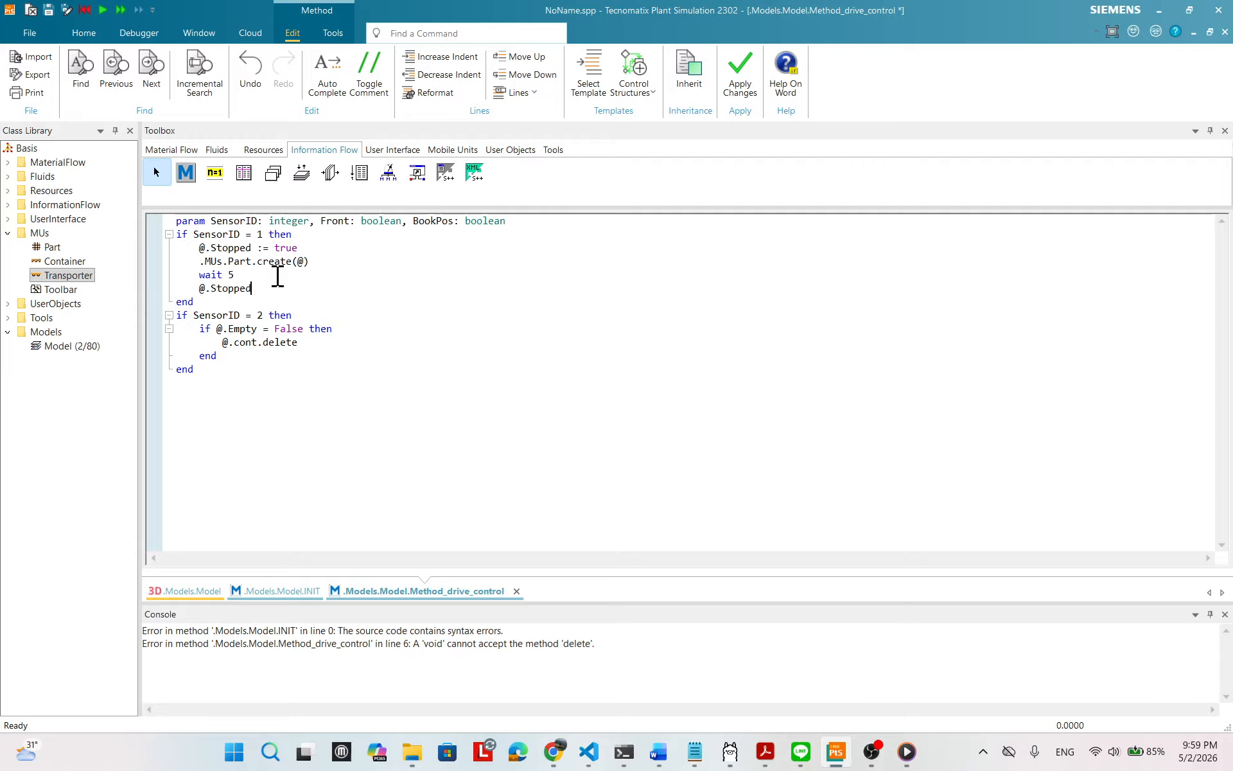
{"action": "type", "text": "d :"}
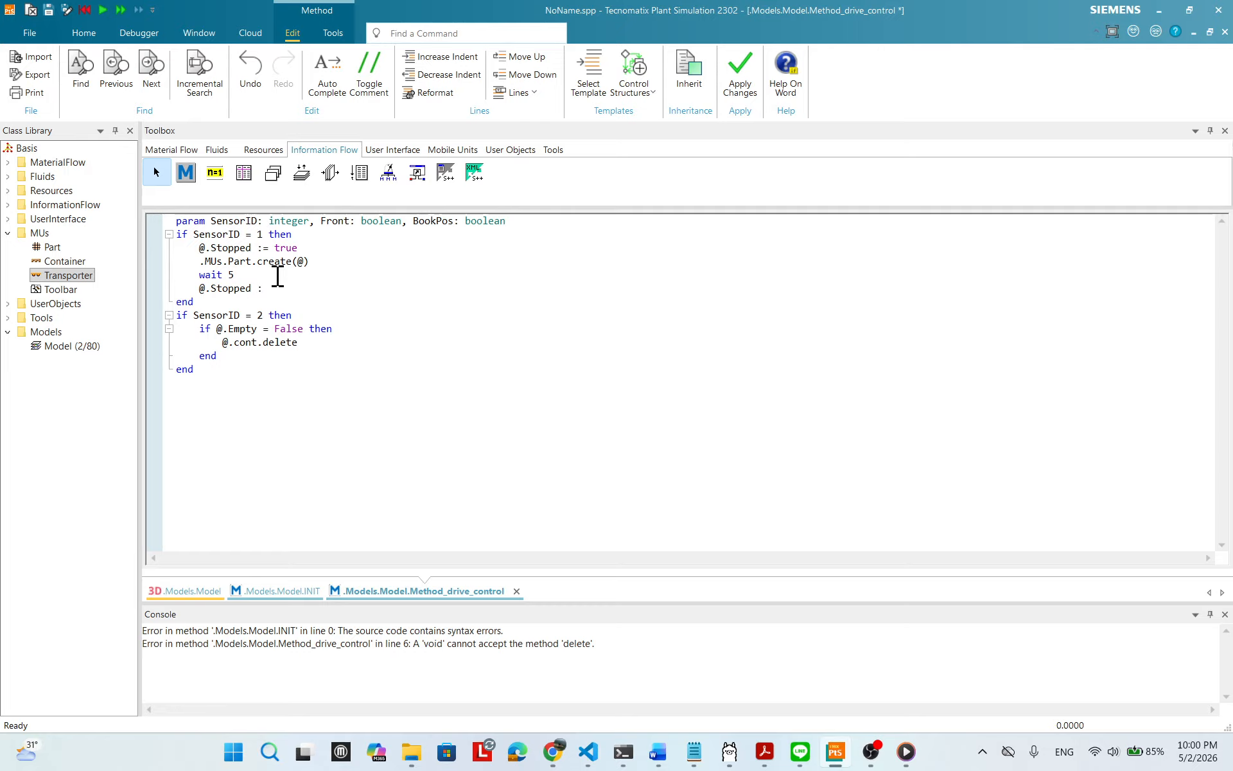
{"action": "type", "text": "=false"}
{"action": "left_click", "coordinate": [372, 275]}
{"action": "left_click", "coordinate": [331, 287]}
- Add the line "@.Speed := 0" above @.cont.delete in the nested condition of the SensorID = 2 block
{"action": "left_click", "coordinate": [369, 329]}
{"action": "key", "text": "Return"}
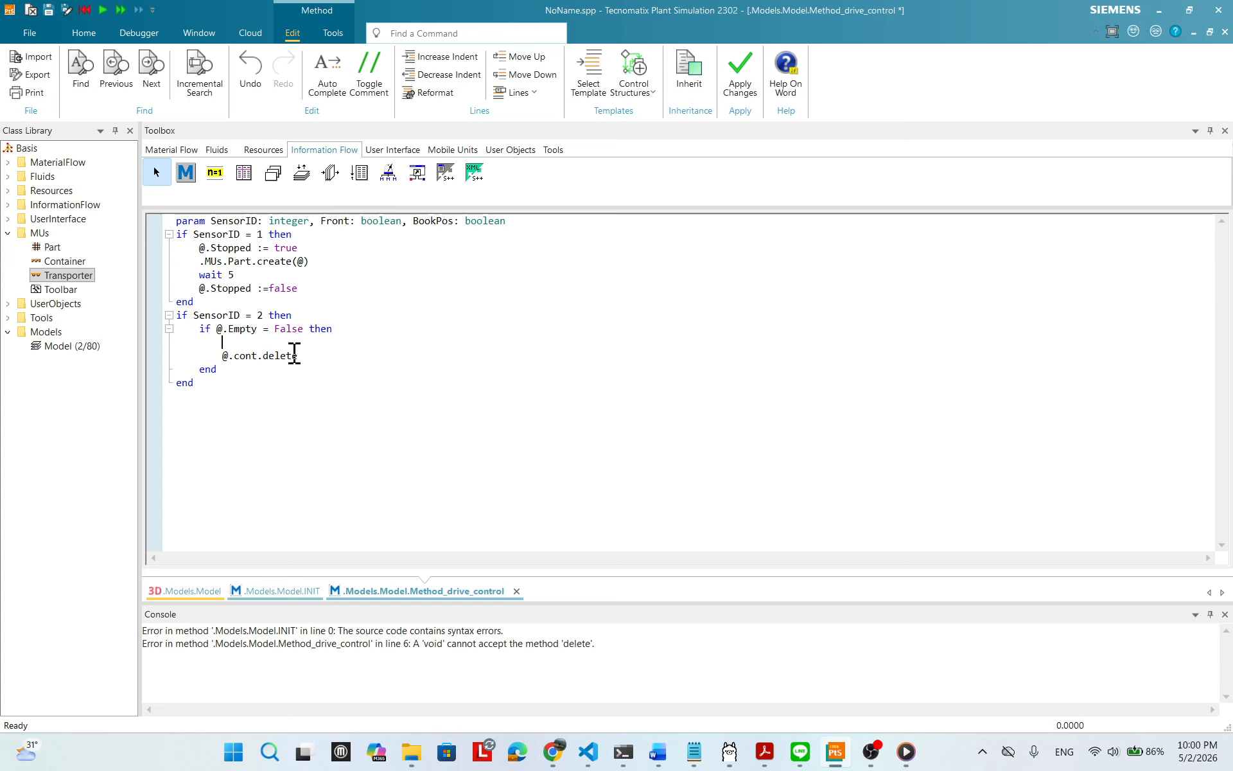
{"action": "type", "text": "@.Sppe"}
{"action": "key", "text": "BackSpace"}
{"action": "key", "text": "BackSpace"}
{"action": "type", "text": "eed :=0"}
- Add the line "wait 5" below @.cont.delete in the nested condition
{"action": "key", "text": "Return"}
{"action": "key", "text": "BackSpace"}
{"action": "type", "text": "it "}
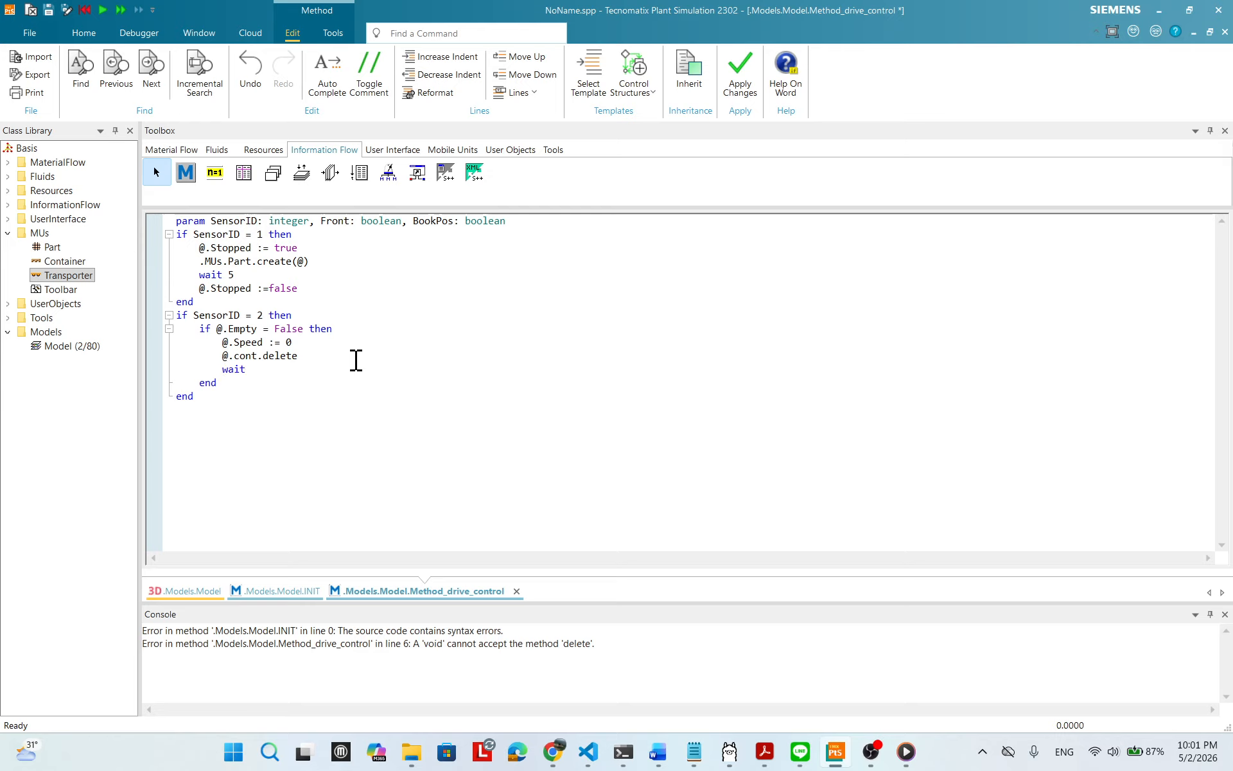
{"action": "type", "text": "5"}
- Add the line "@.Speed :=1" below "wait 5" in the nested condition and apply the changes to Method_drive_control
{"action": "key", "text": "Return"}
{"action": "type", "text": "S"}
{"action": "type", "text": "@"}
{"action": "type", "text": "peed"}
{"action": "type", "text": " :=1"}
{"action": "right_click", "coordinate": [531, 294]}
{"action": "left_click", "coordinate": [699, 277]}
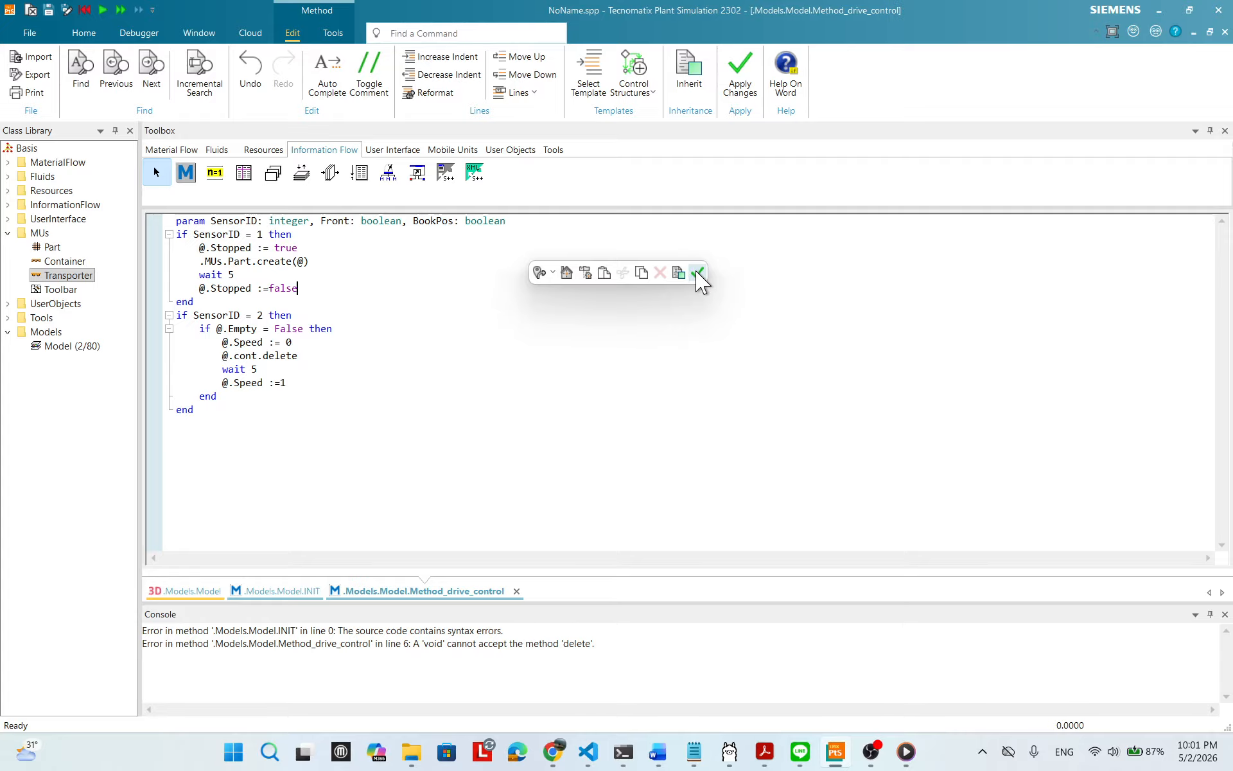
{"action": "left_click", "coordinate": [950, 761]}
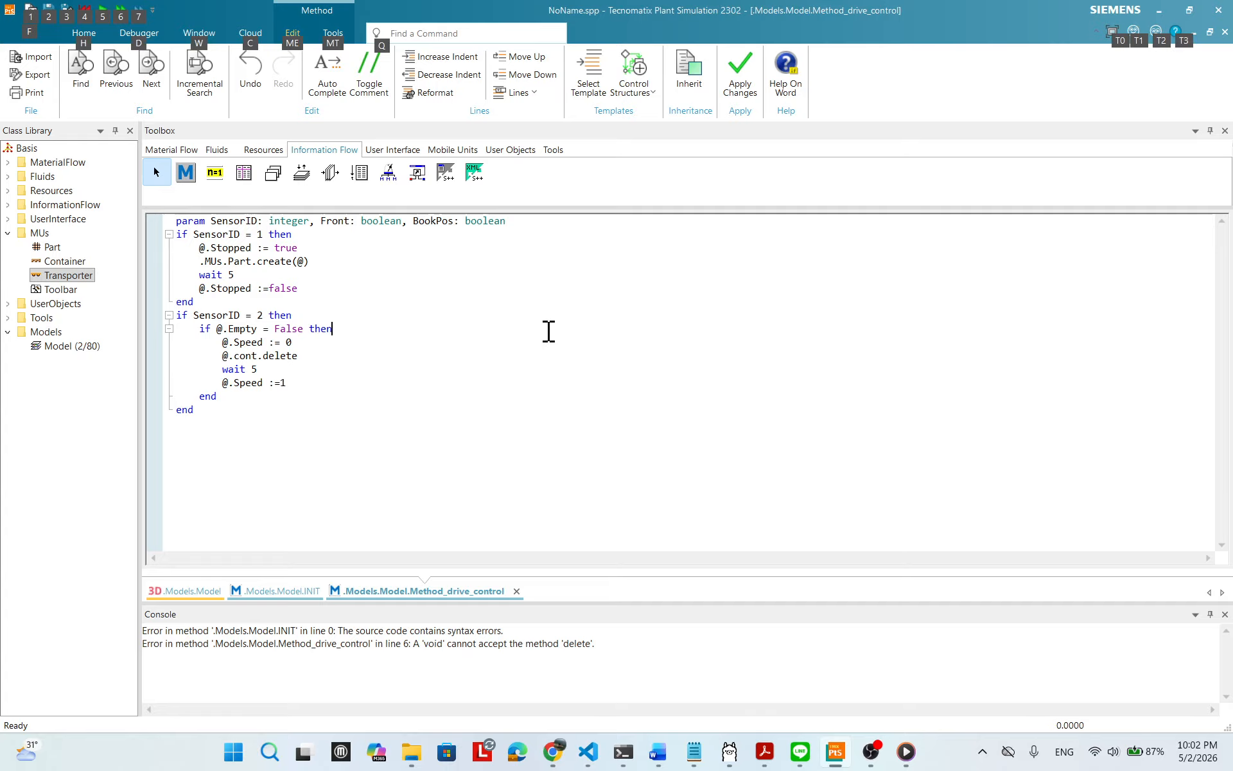
- Apply the changes to Method_drive_control and run the model's simulation from its initial state
{"action": "right_click", "coordinate": [591, 282]}
{"action": "left_click", "coordinate": [763, 264]}
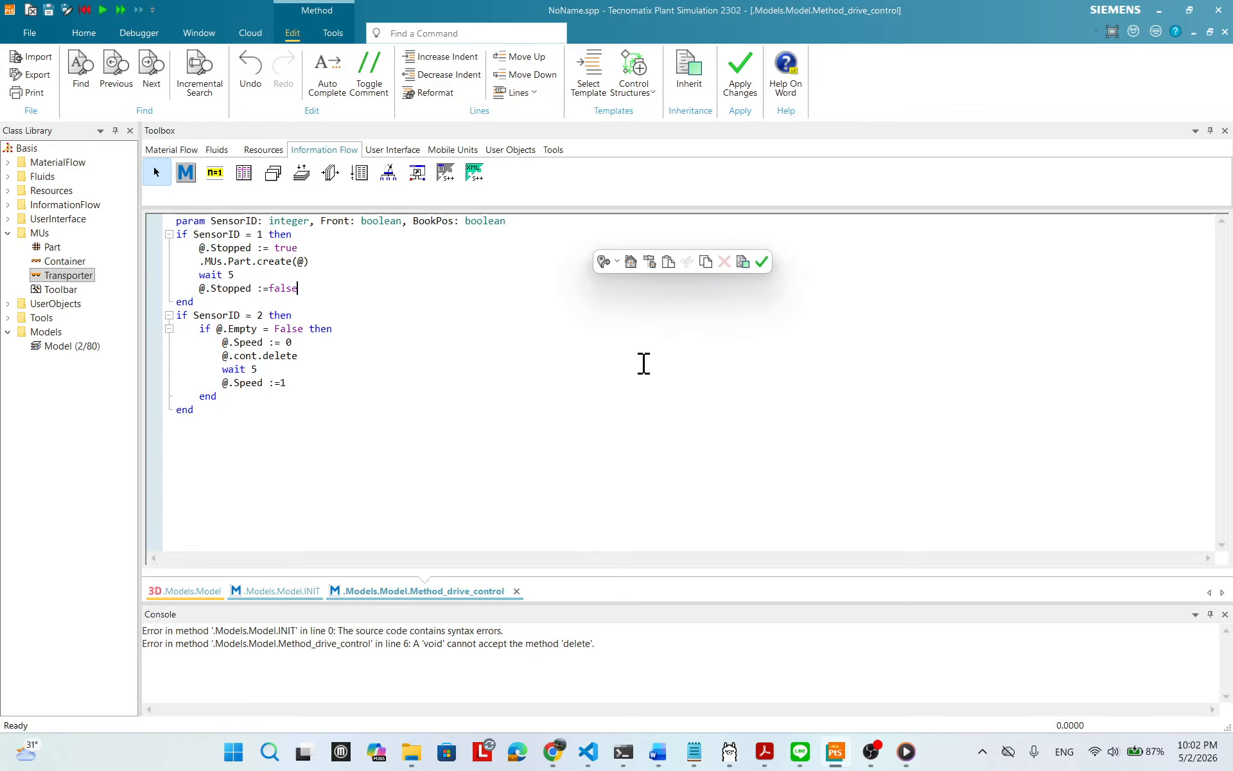
{"action": "left_click", "coordinate": [523, 461]}
{"action": "left_click", "coordinate": [186, 591]}
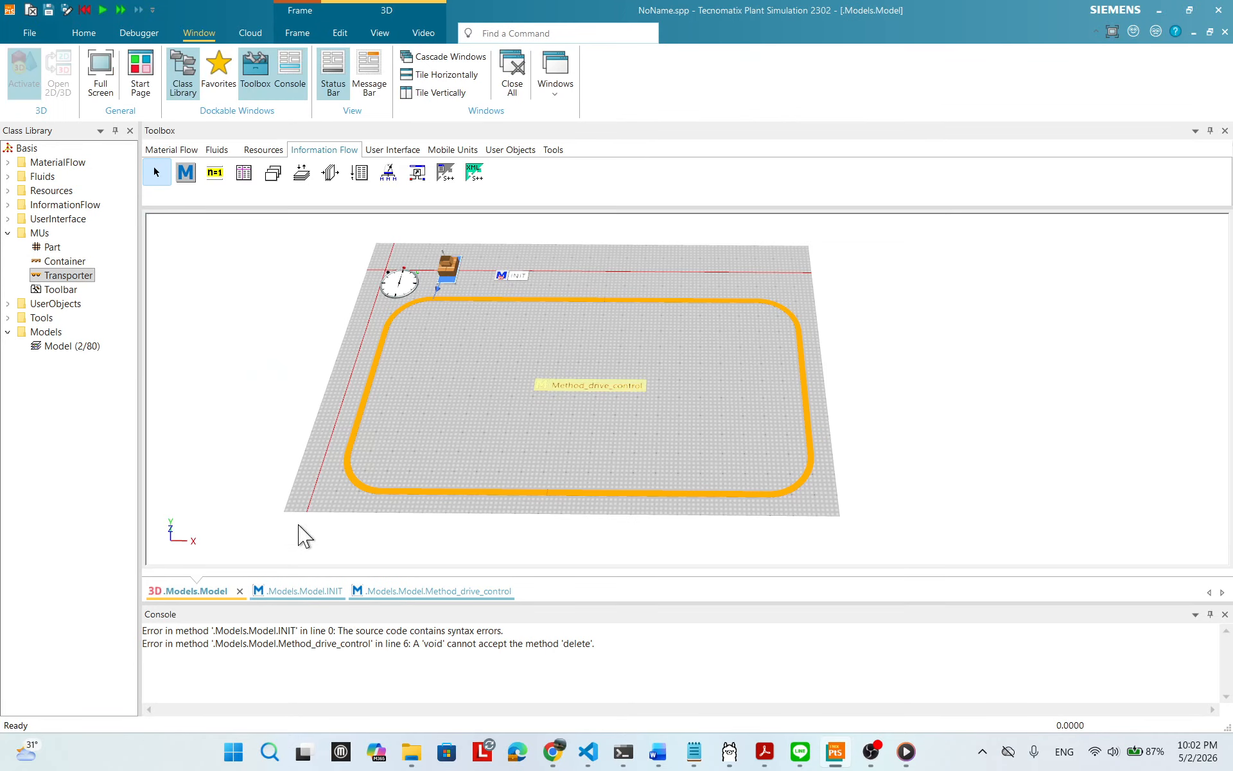
{"action": "right_click", "coordinate": [609, 283]}
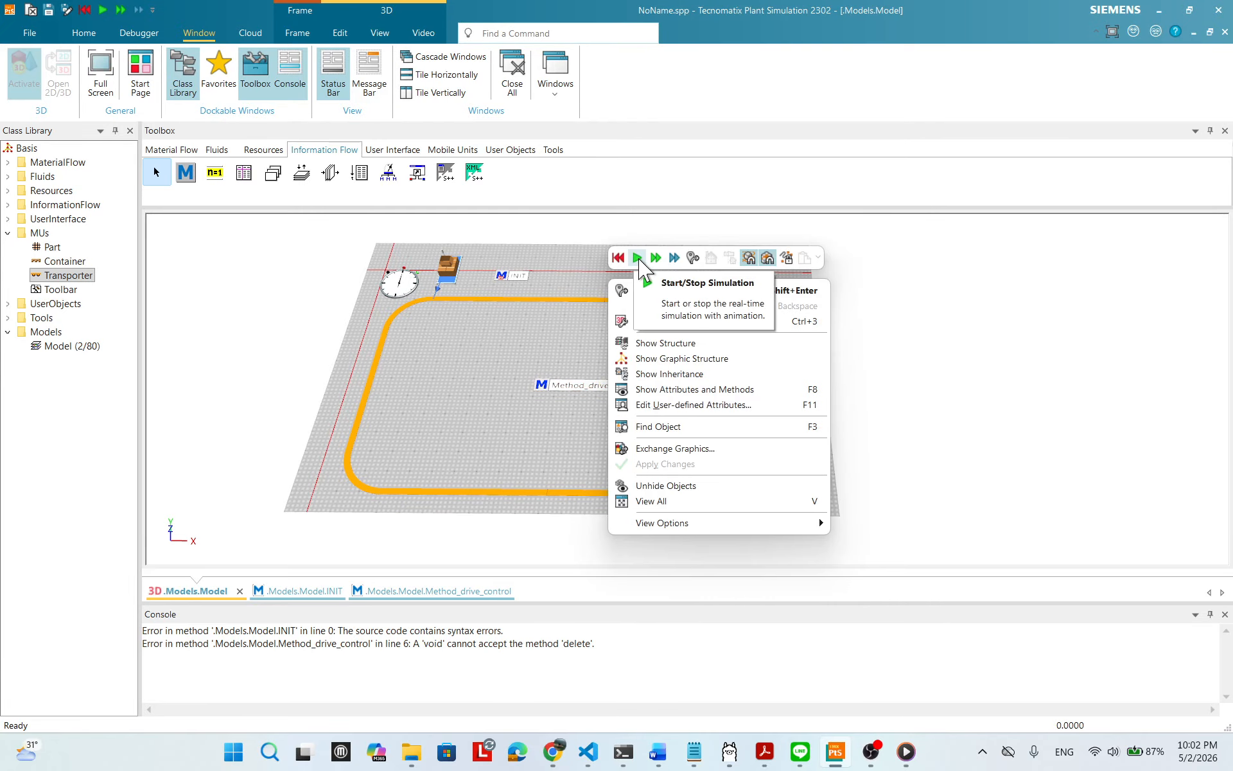
{"action": "left_click", "coordinate": [618, 258]}
{"action": "left_click", "coordinate": [637, 258]}
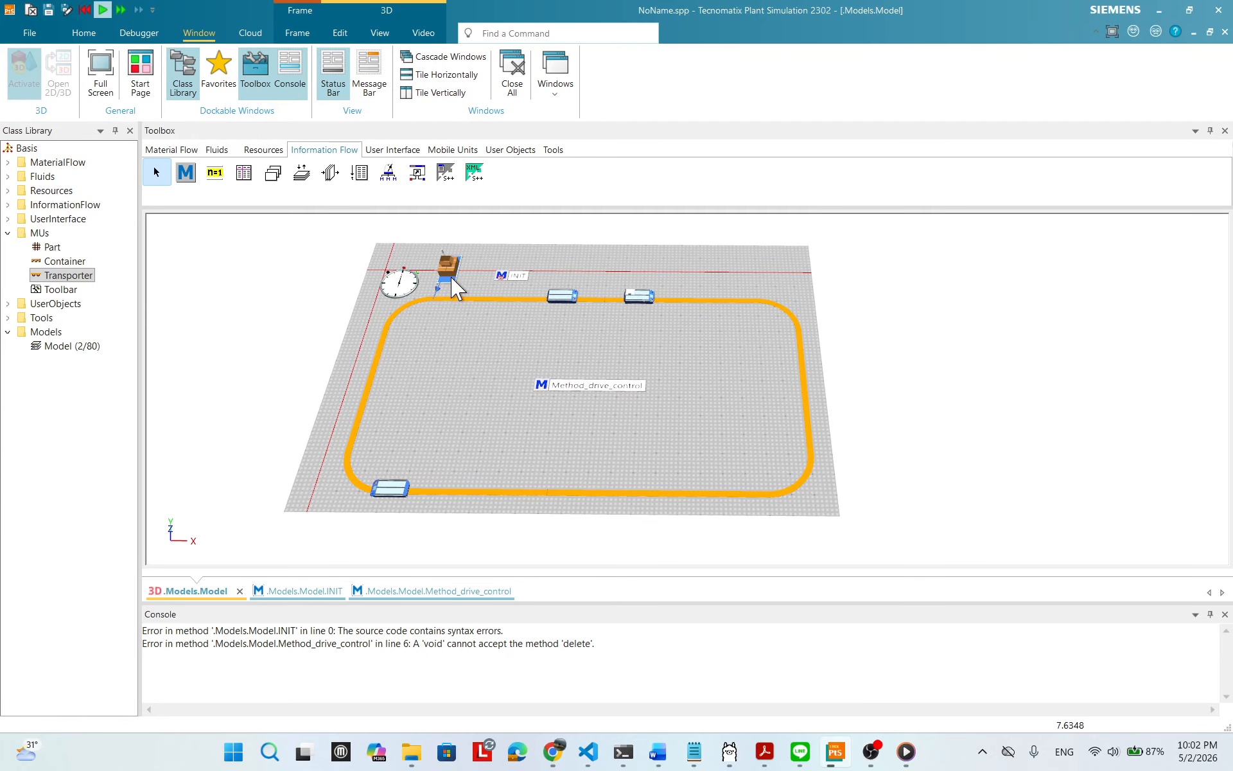
- Speed up the running simulation to a real-time factor of 34 in the event controller
{"action": "double_click", "coordinate": [400, 283]}
{"action": "left_click_drag", "start_coordinate": [771, 387], "coordinate": [1045, 303]}
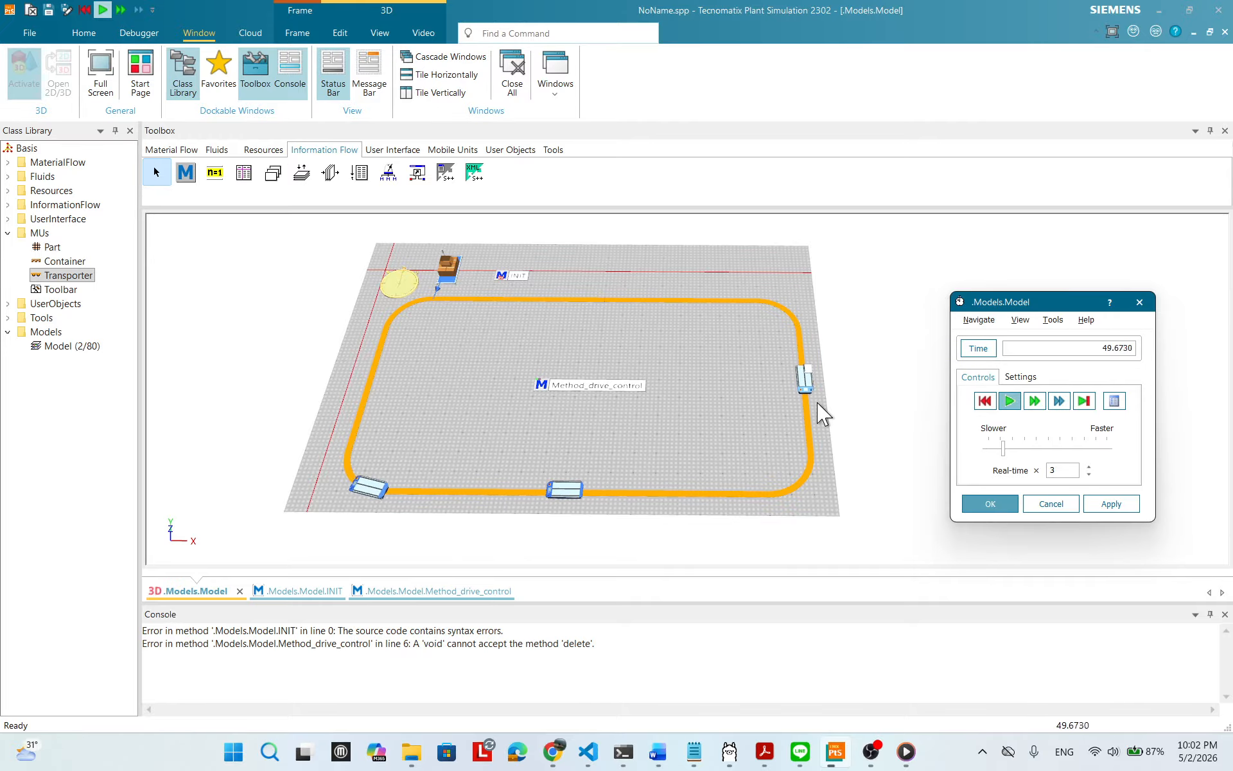
{"action": "left_click_drag", "start_coordinate": [1004, 450], "coordinate": [1067, 450]}
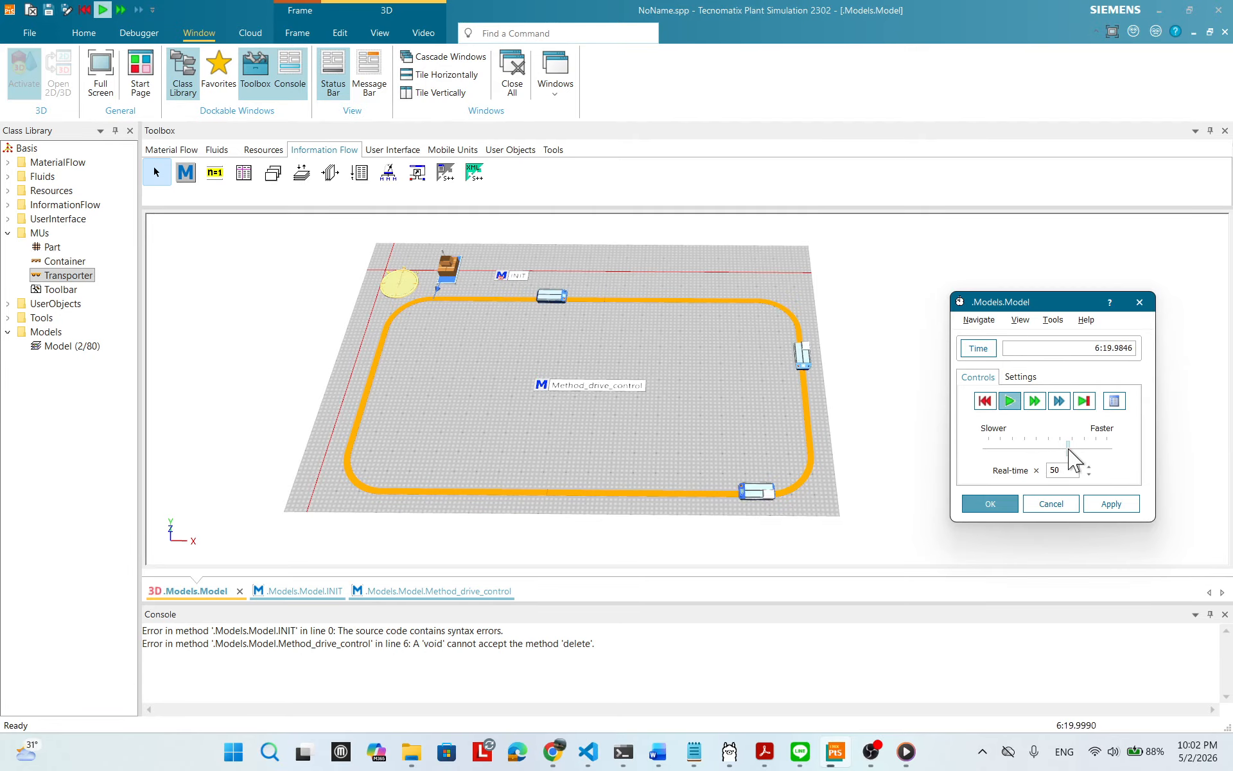
{"action": "left_click_drag", "start_coordinate": [1069, 449], "coordinate": [1049, 452]}
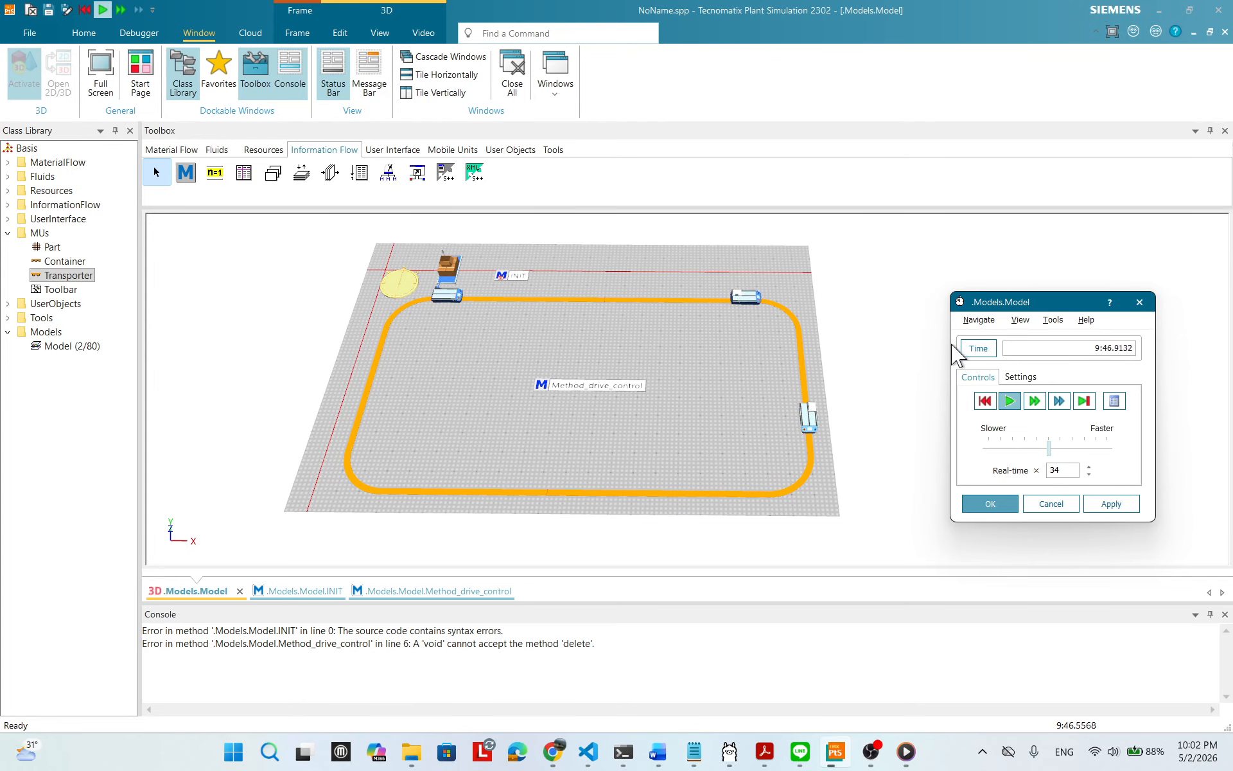
{"action": "left_click_drag", "start_coordinate": [1013, 308], "coordinate": [882, 273]}
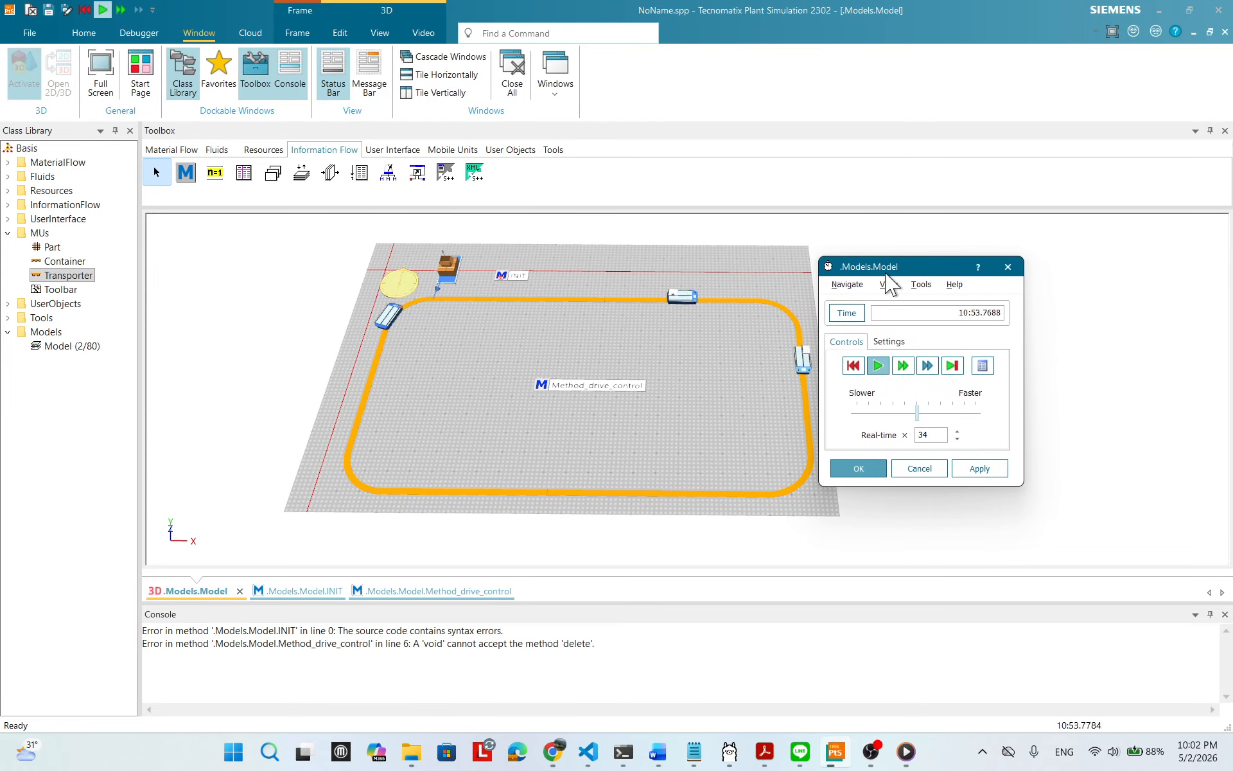
- Reset the simulation and accept the event controller settings
{"action": "left_click", "coordinate": [853, 365]}
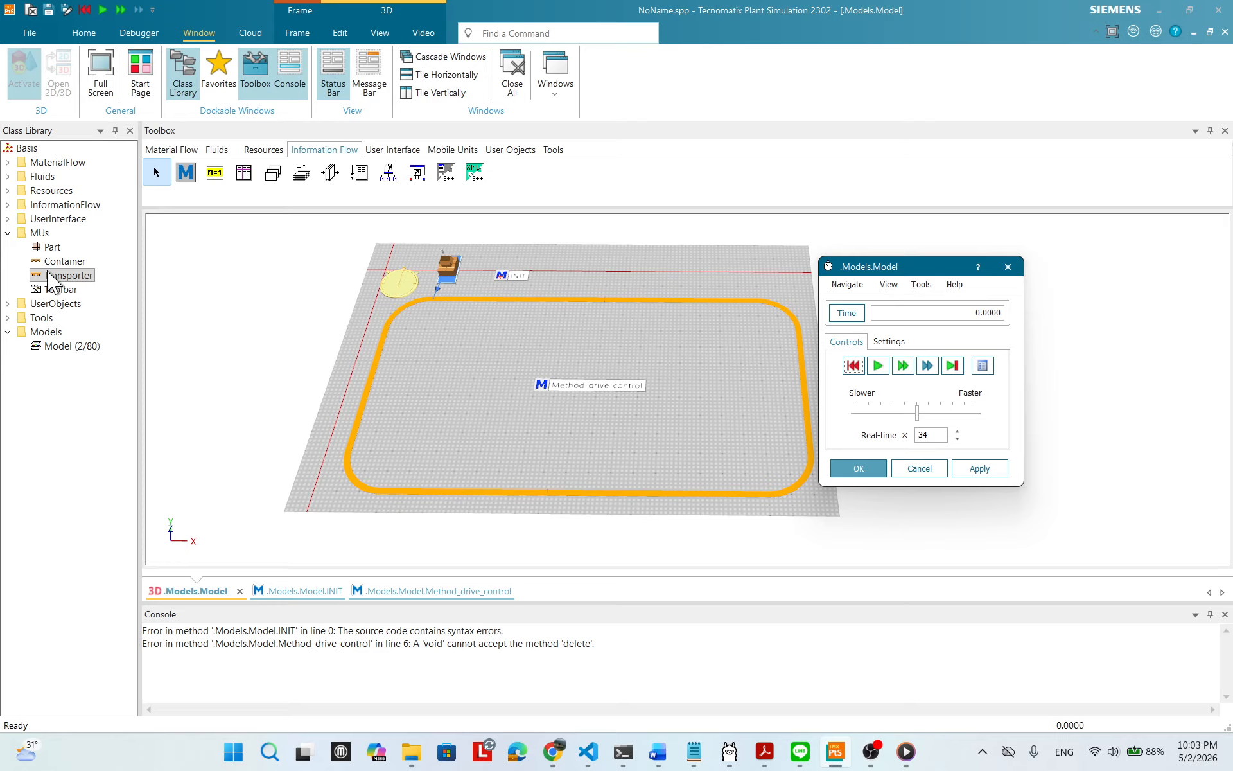
{"action": "left_click_drag", "start_coordinate": [860, 270], "coordinate": [864, 214]}
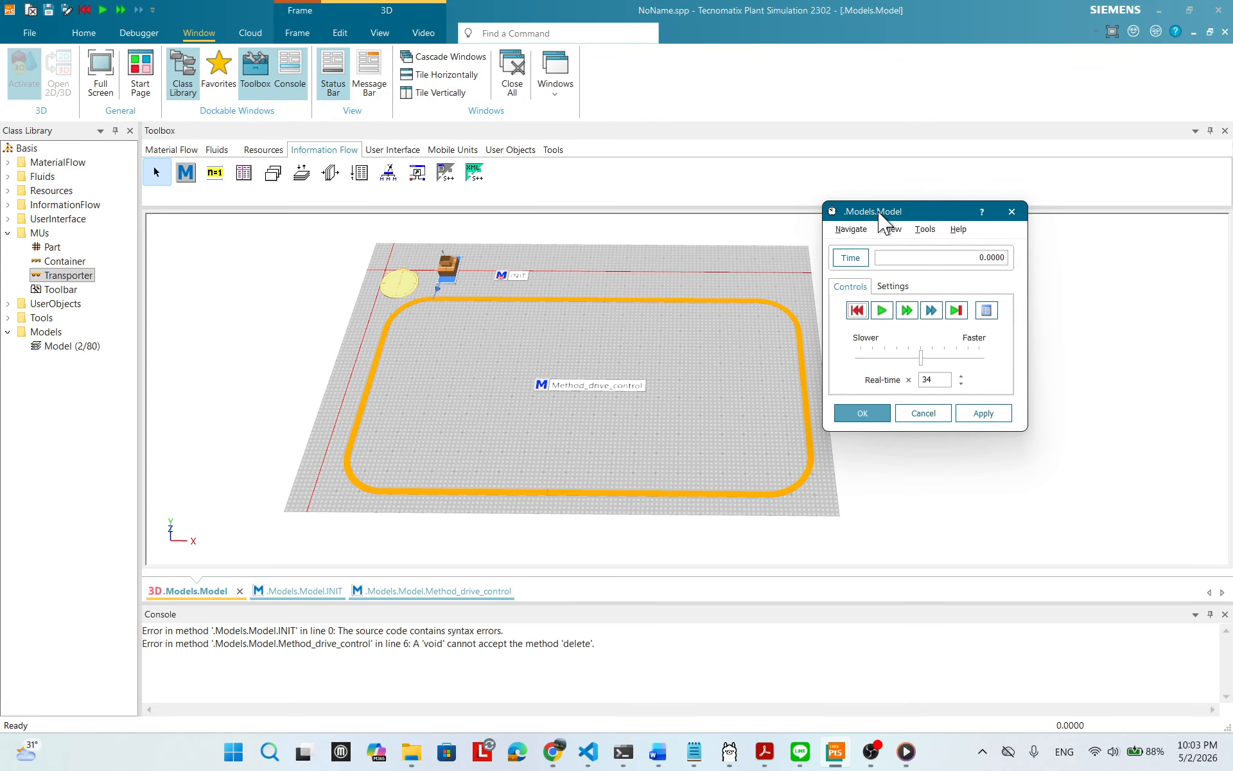
{"action": "left_click", "coordinate": [875, 416]}
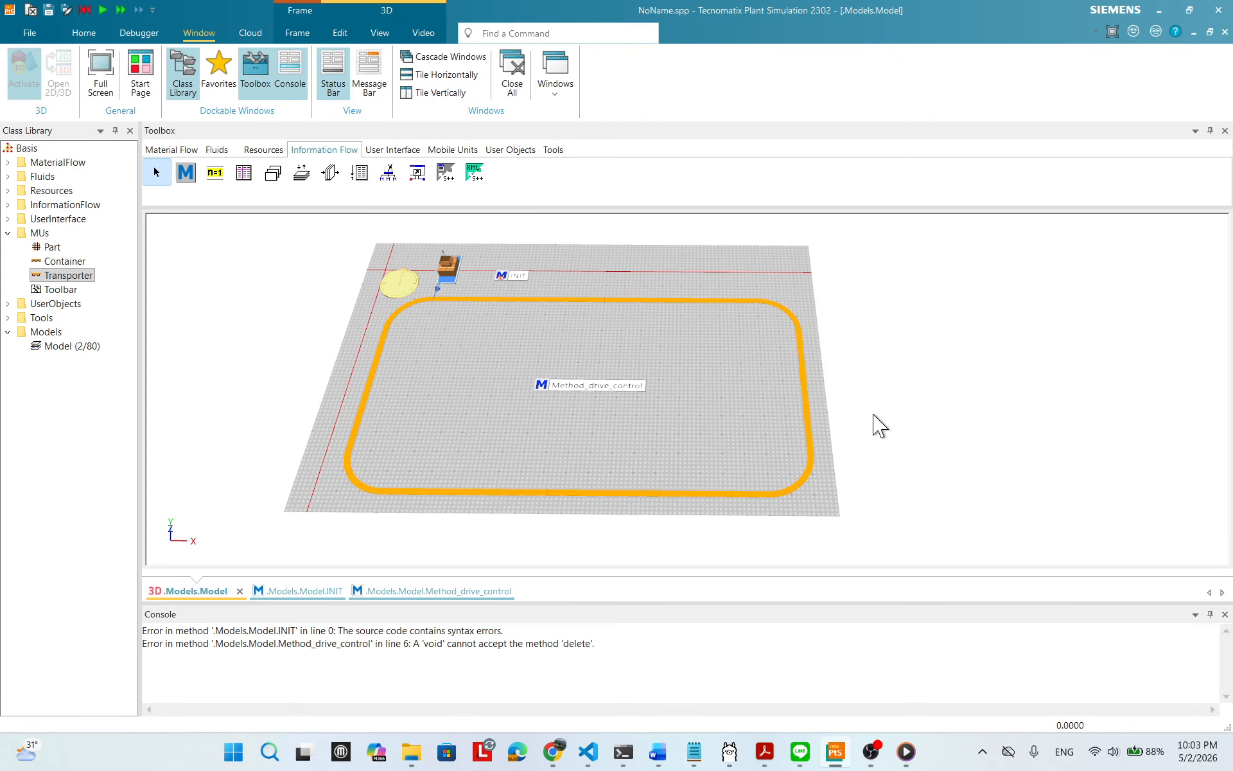
- Open Method_drive_control from the model and review the code of its sensor blocks
{"action": "left_click_drag", "start_coordinate": [557, 366], "coordinate": [630, 388]}
{"action": "double_click", "coordinate": [600, 385]}
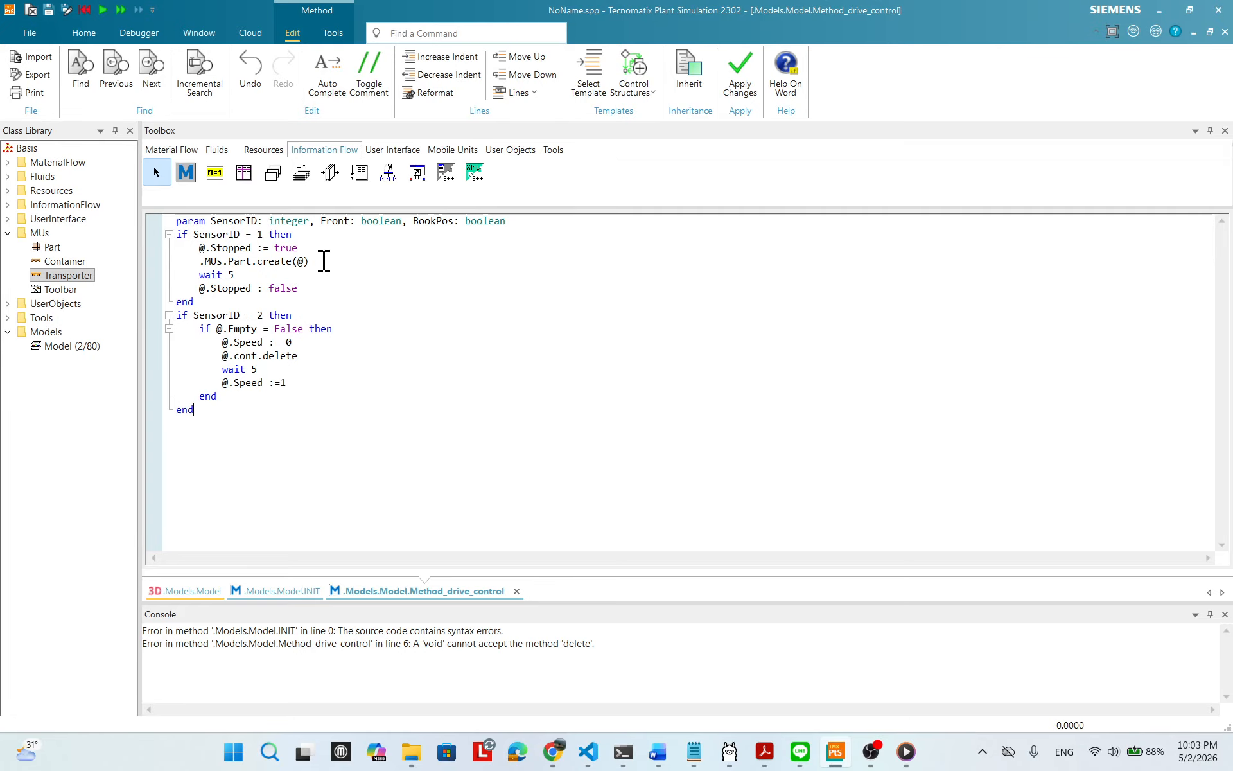
{"action": "left_click", "coordinate": [945, 763]}
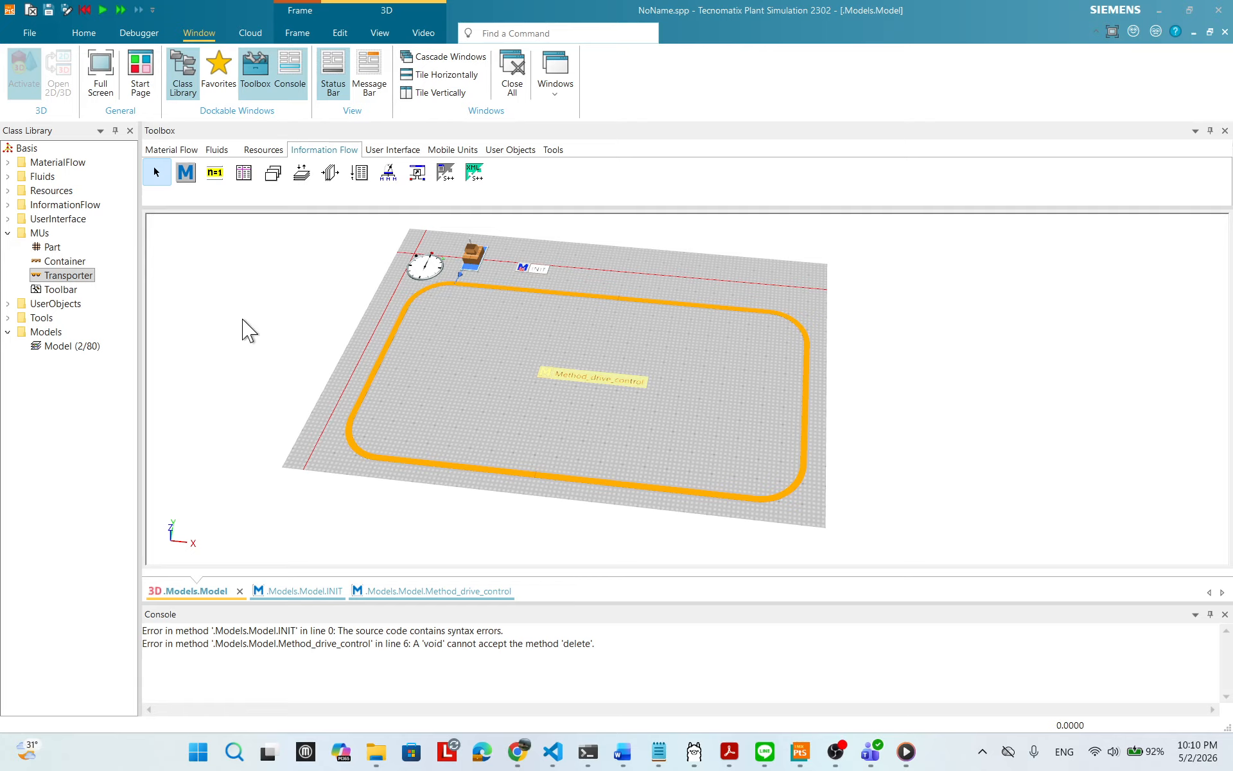
- Enable acceleration in the attributes of the Transporter class under MUs and accept the settings
{"action": "double_click", "coordinate": [82, 276]}
{"action": "left_click_drag", "start_coordinate": [546, 216], "coordinate": [824, 169]}
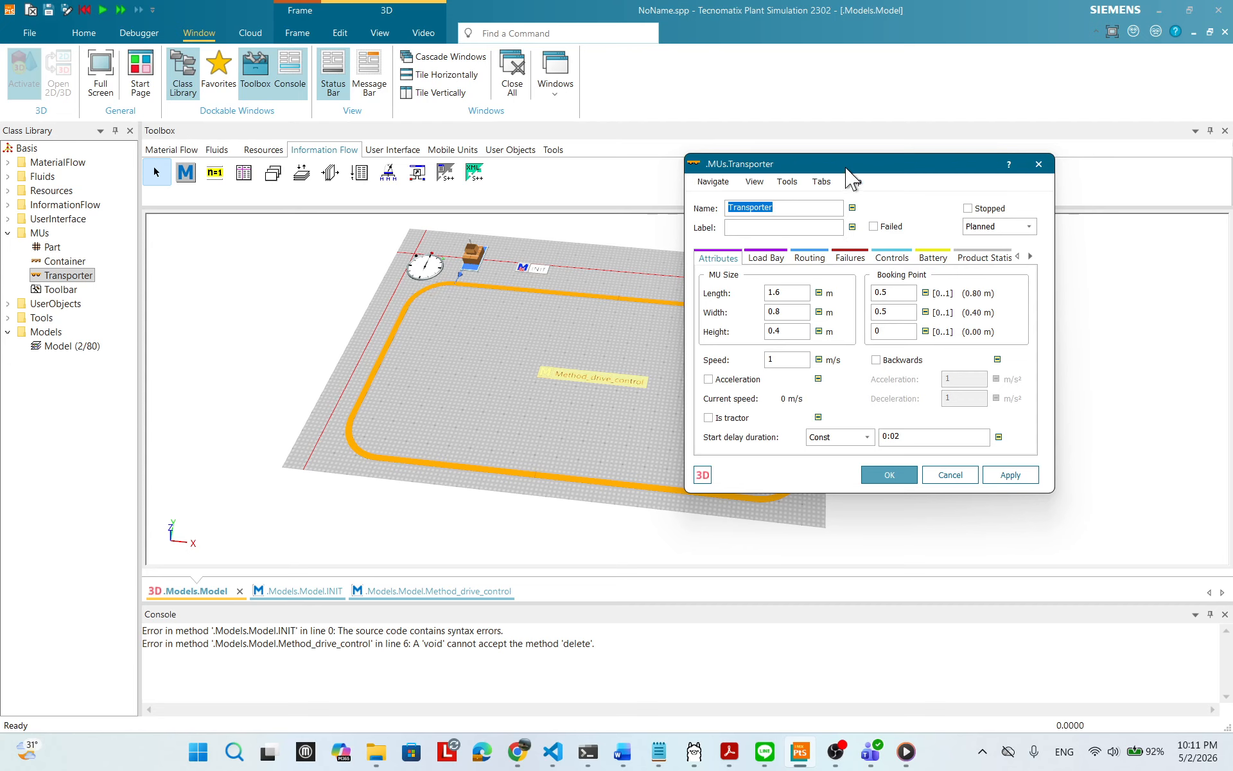
{"action": "left_click_drag", "start_coordinate": [861, 172], "coordinate": [588, 171]}
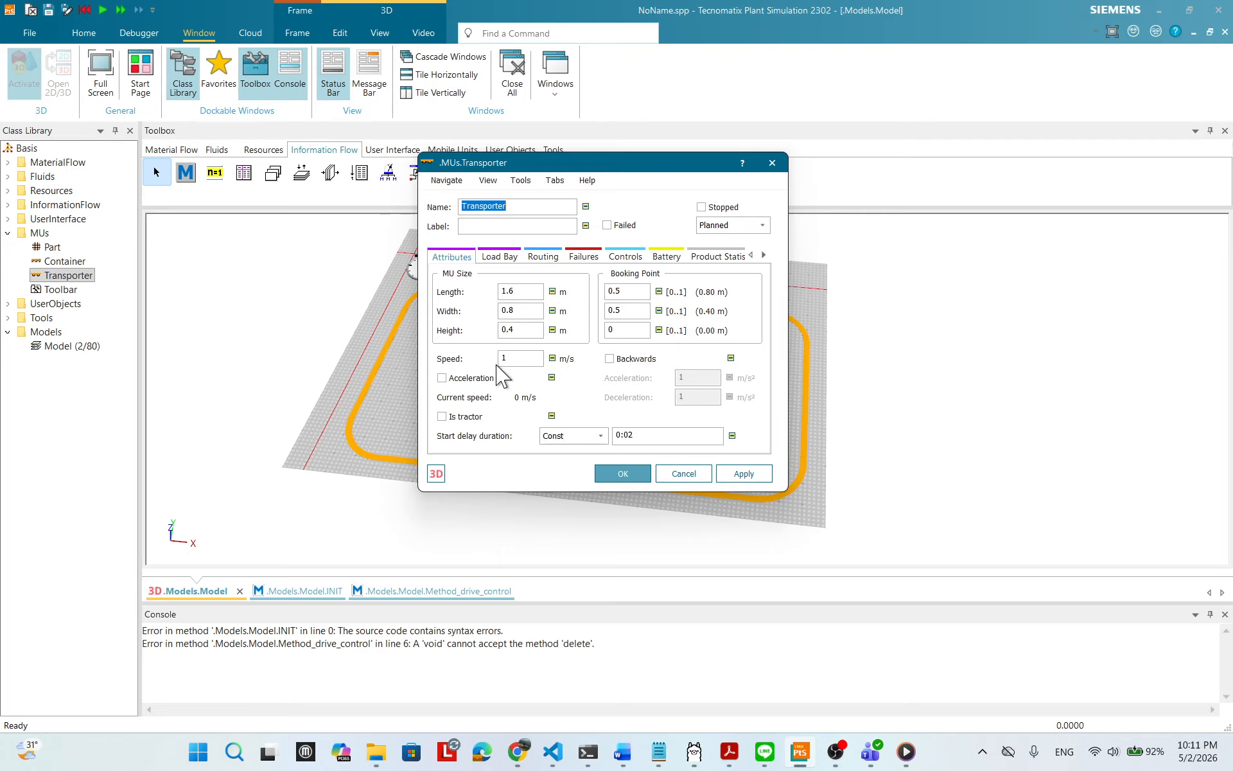
{"action": "left_click", "coordinate": [442, 378]}
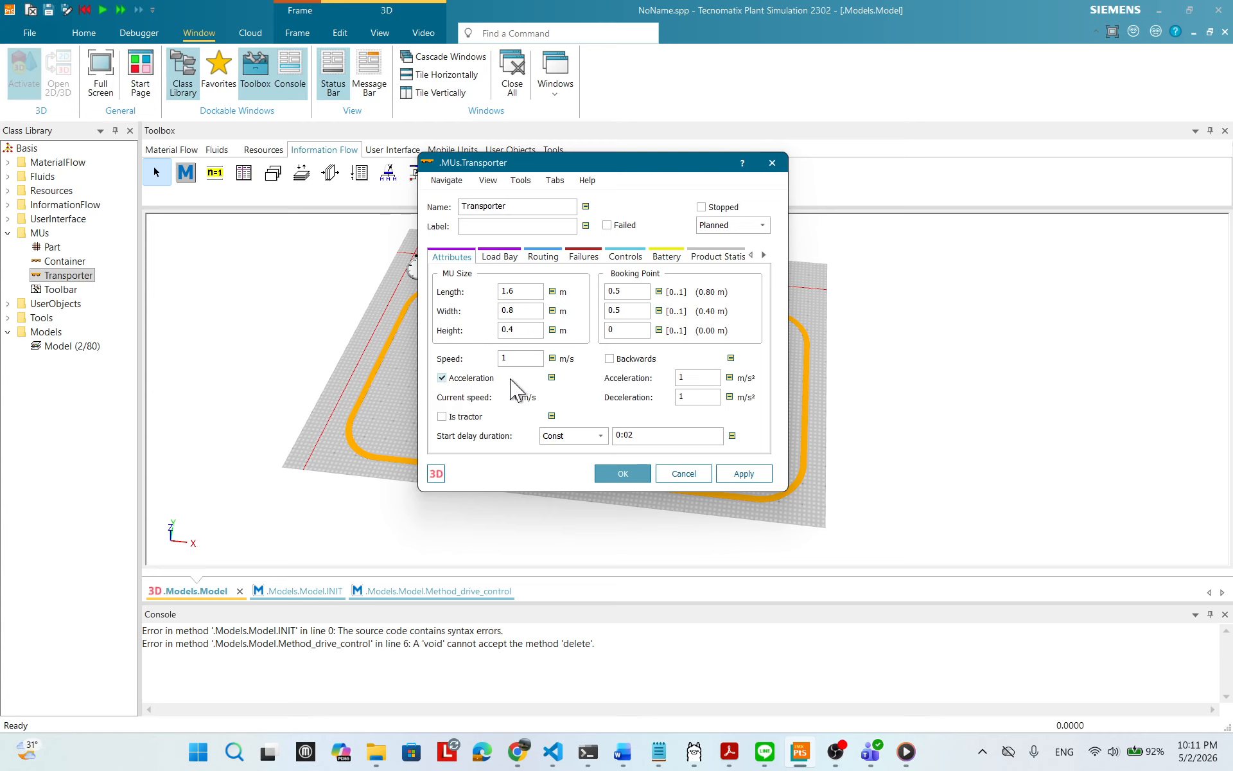
{"action": "double_click", "coordinate": [707, 397]}
{"action": "left_click", "coordinate": [698, 377]}
{"action": "left_click", "coordinate": [630, 476]}
- Run the simulation from the start to check the transporters with acceleration enabled, and reset it
{"action": "right_click", "coordinate": [679, 334]}
{"action": "left_click", "coordinate": [690, 309]}
{"action": "left_click", "coordinate": [708, 312]}
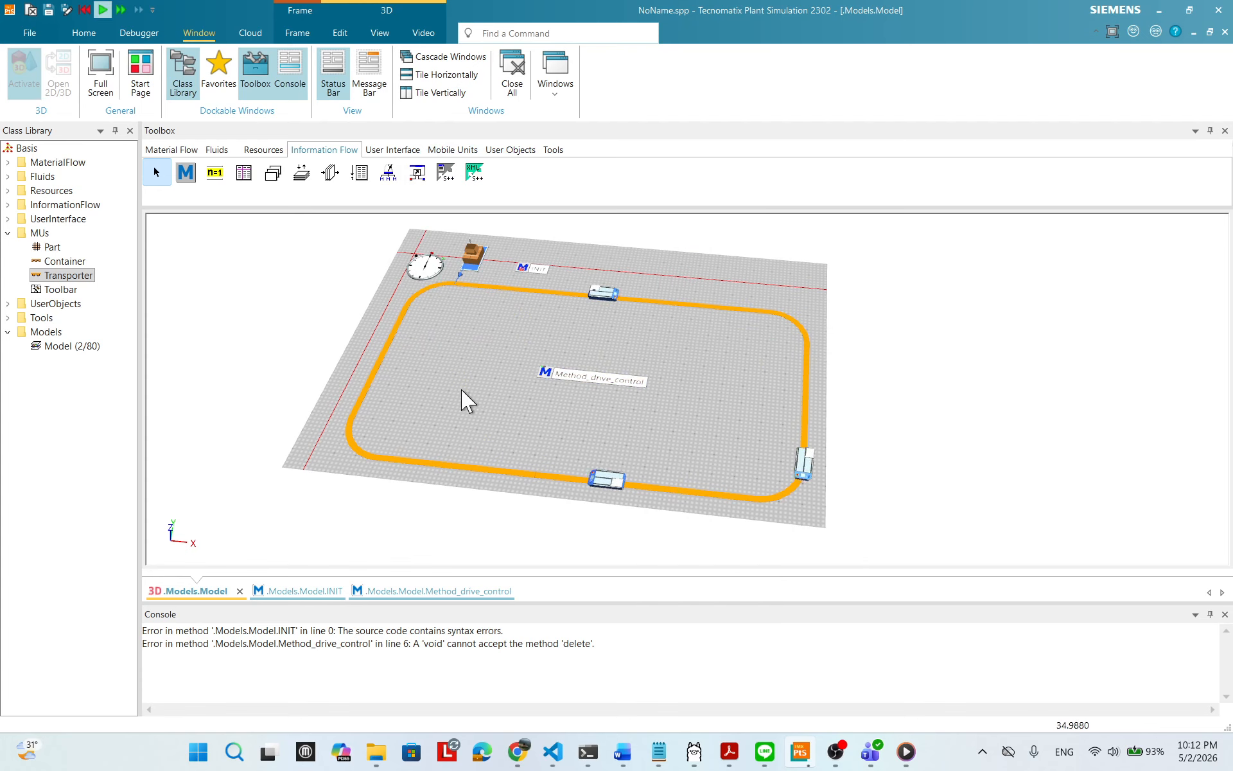
{"action": "right_click", "coordinate": [650, 319]}
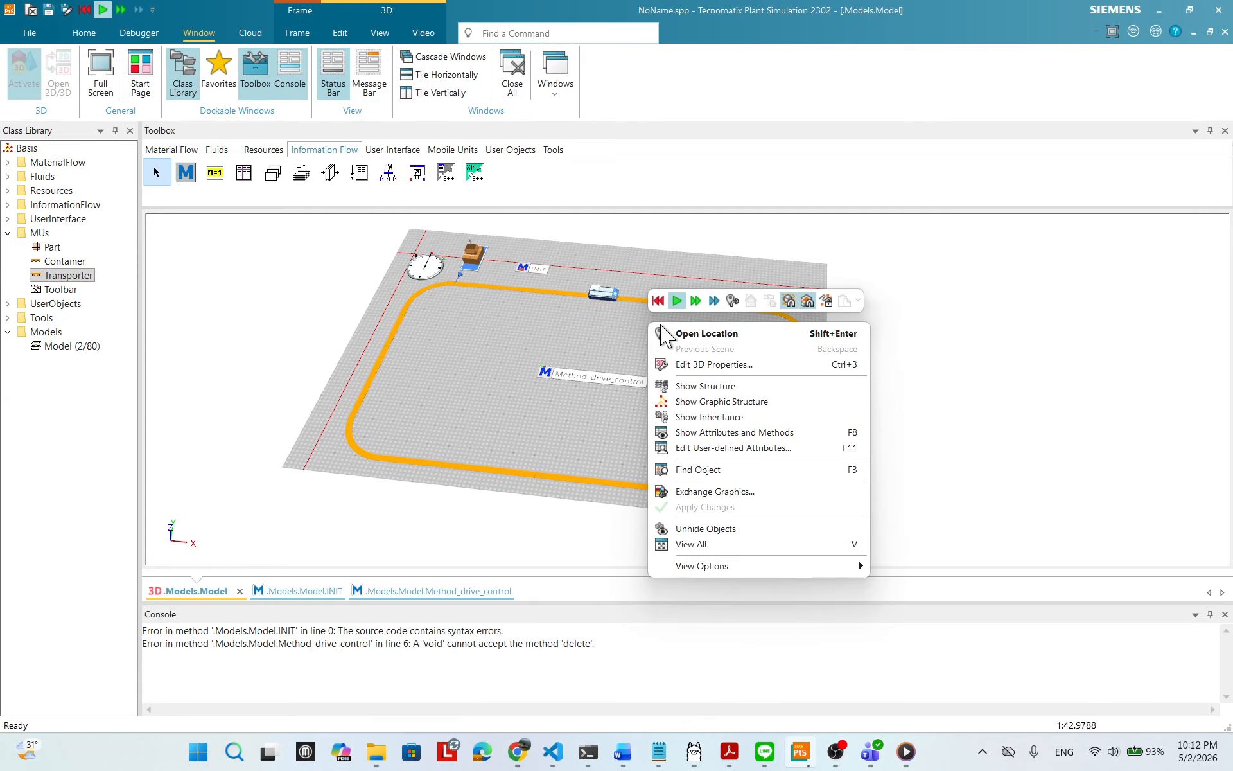
{"action": "left_click", "coordinate": [658, 301]}
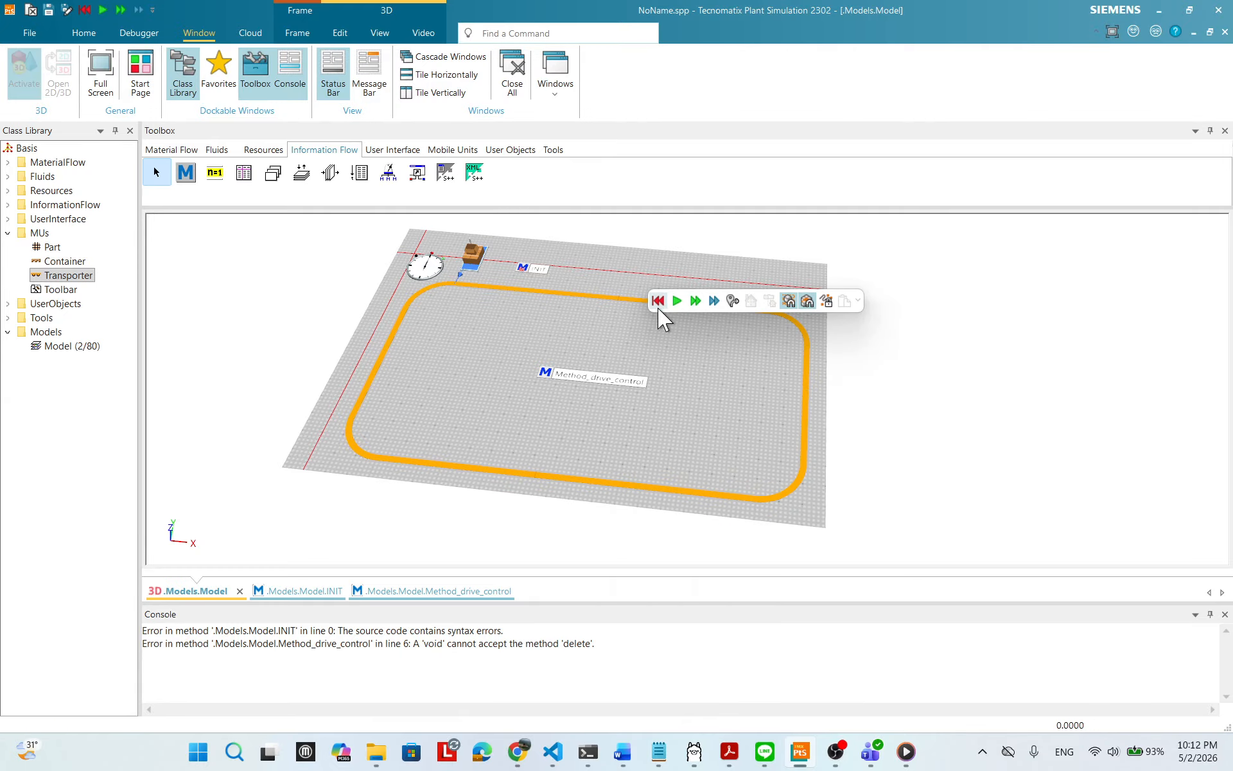
- Run the simulation at a real-time factor of 11 to watch the transporters at the sensors, and reset it
{"action": "double_click", "coordinate": [429, 269]}
{"action": "left_click_drag", "start_coordinate": [922, 358], "coordinate": [873, 360]}
{"action": "left_click", "coordinate": [882, 311]}
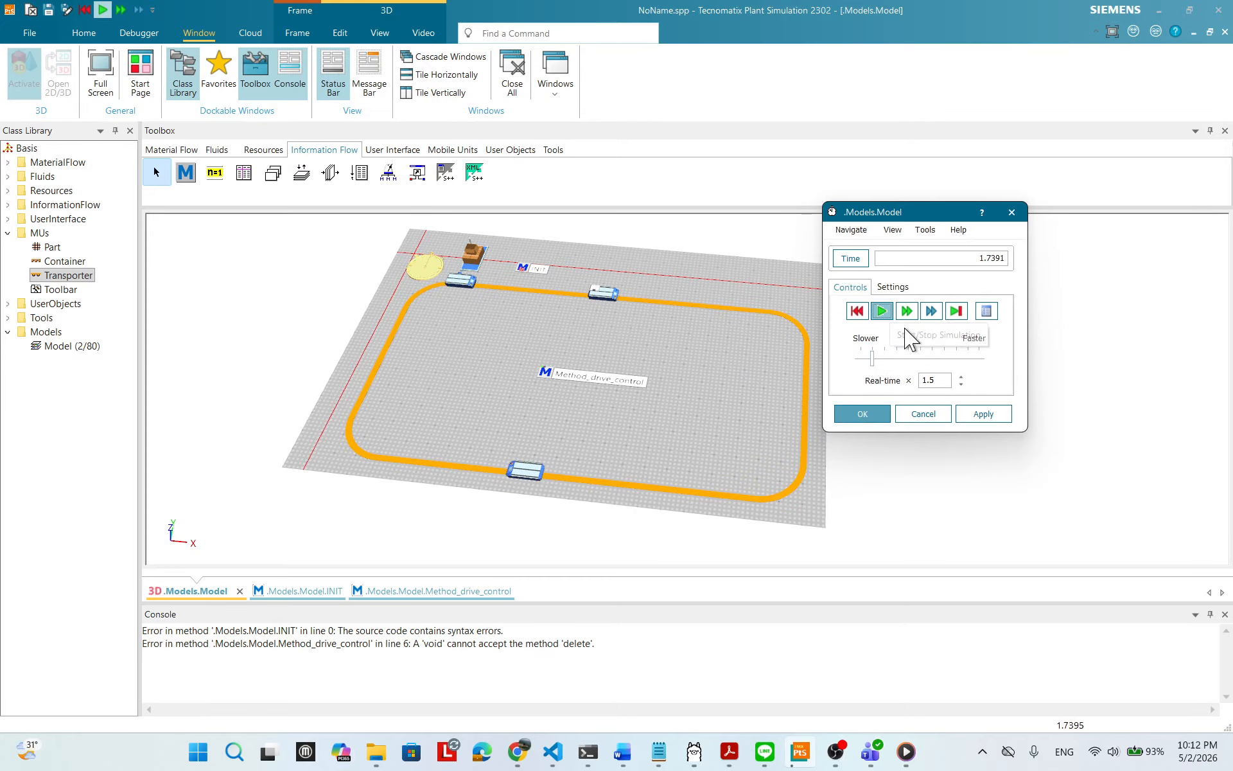
{"action": "left_click_drag", "start_coordinate": [874, 361], "coordinate": [893, 366]}
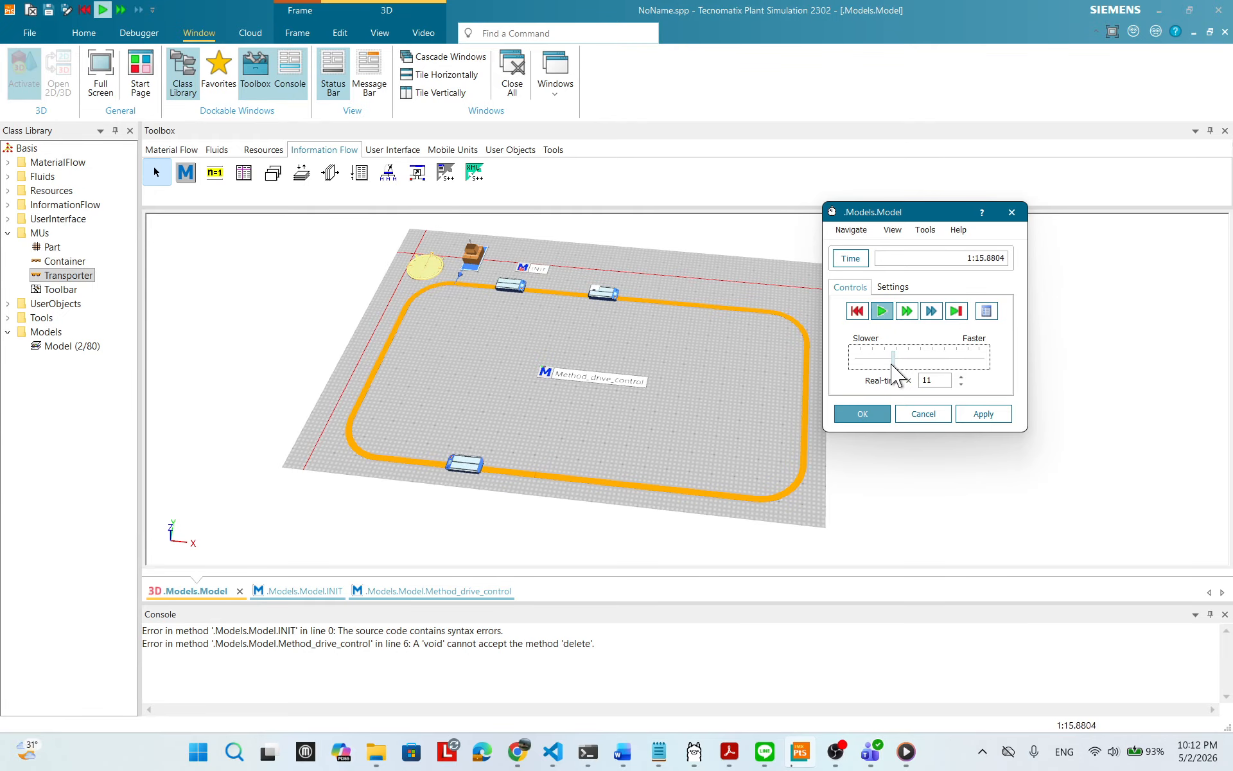
{"action": "scroll", "coordinate": [575, 437], "scroll_direction": "up", "scroll_amount": 4}
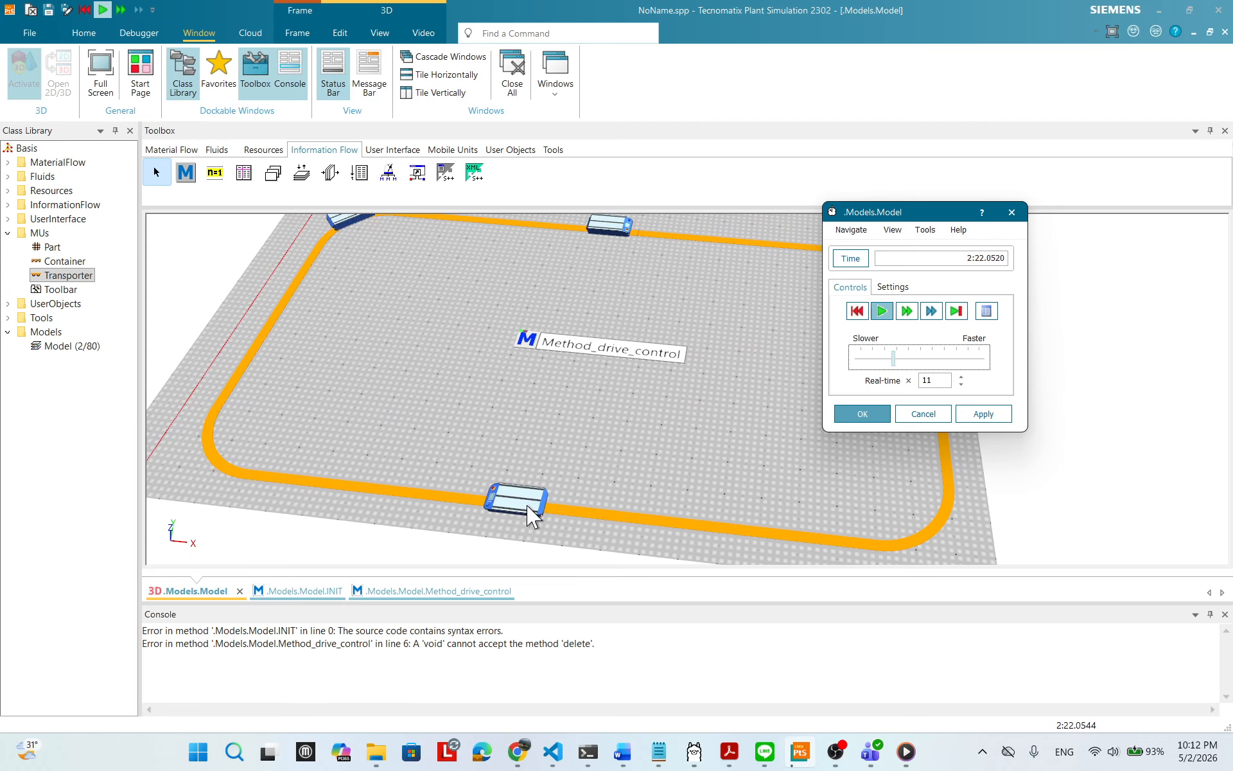
{"action": "mouse_move", "coordinate": [513, 514]}
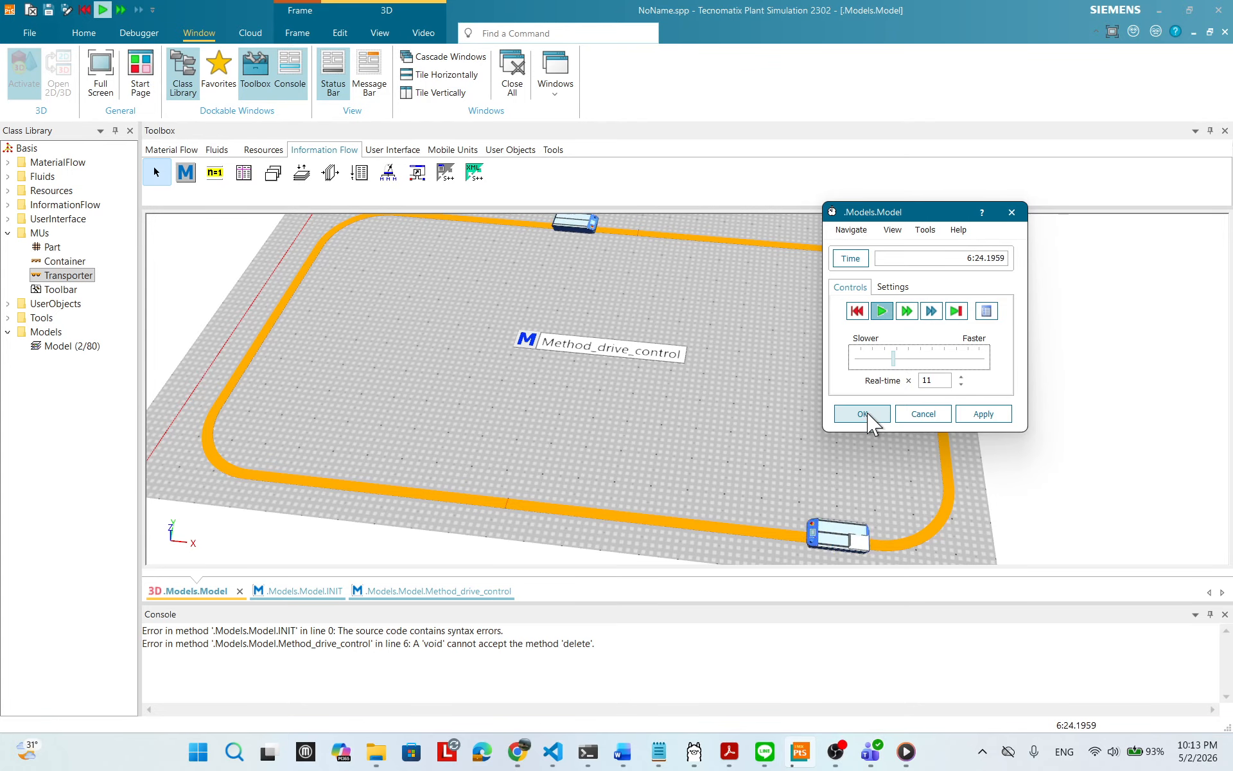
{"action": "left_click", "coordinate": [857, 311]}
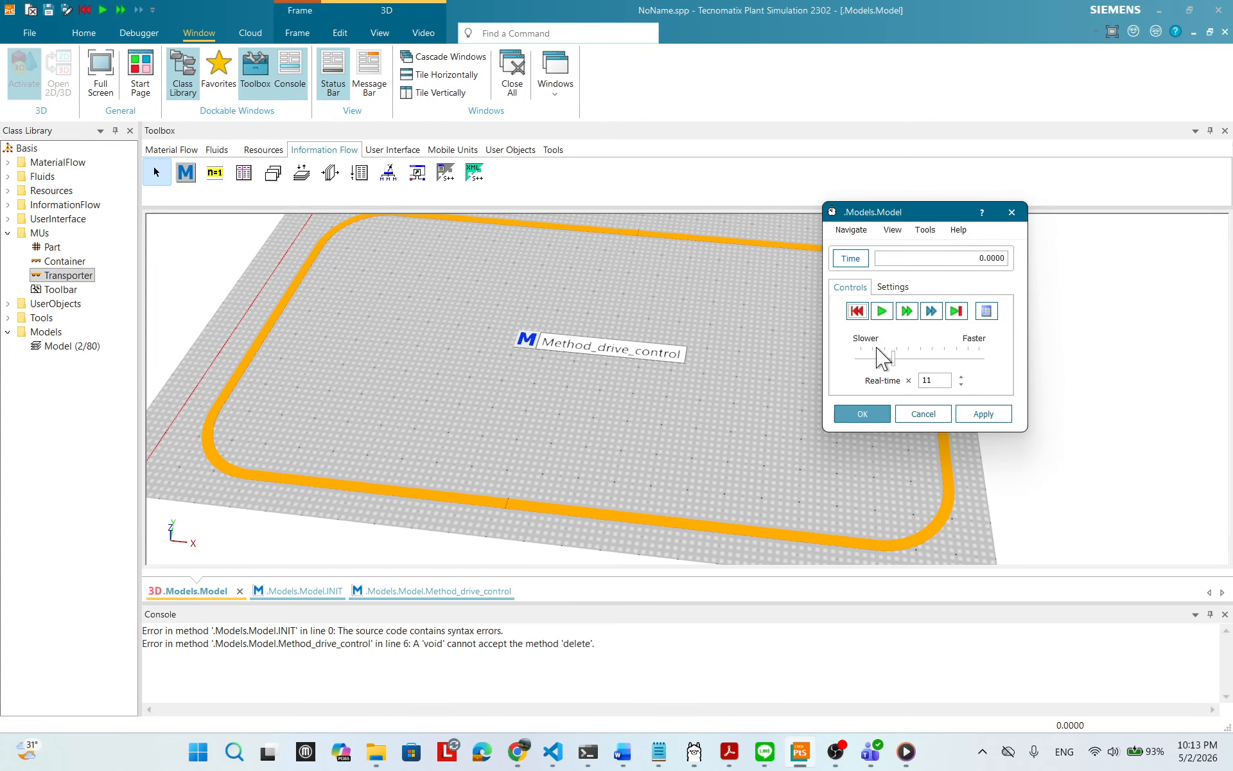
{"action": "left_click", "coordinate": [862, 414]}
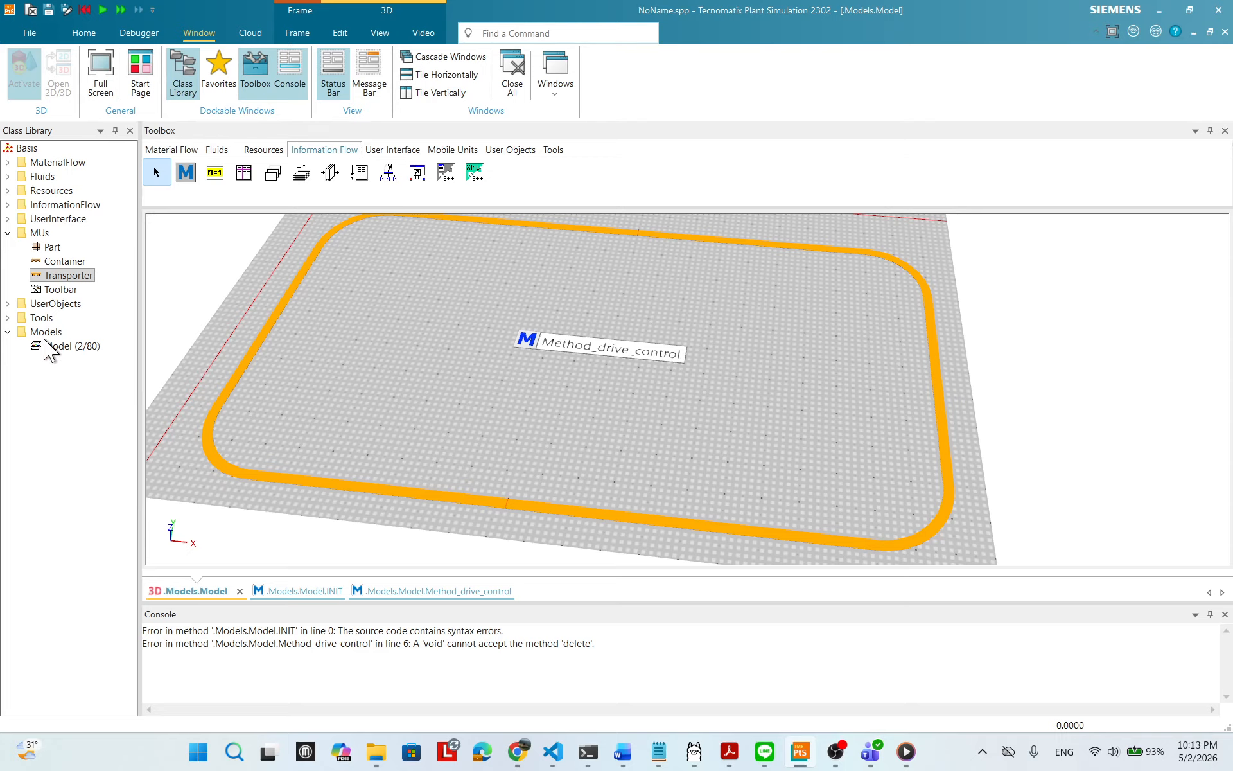
- Rename the frame Model in the Models folder to AGV_onepart
{"action": "left_click", "coordinate": [81, 347]}
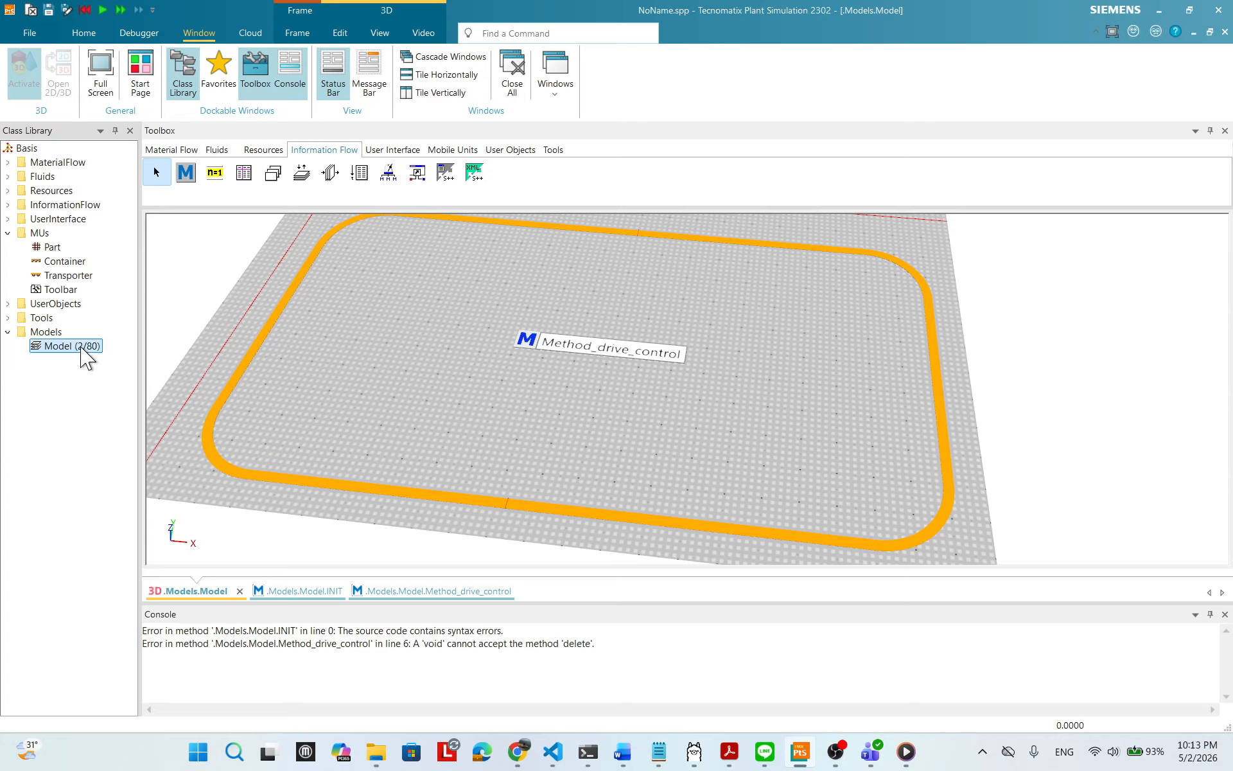
{"action": "right_click", "coordinate": [93, 351]}
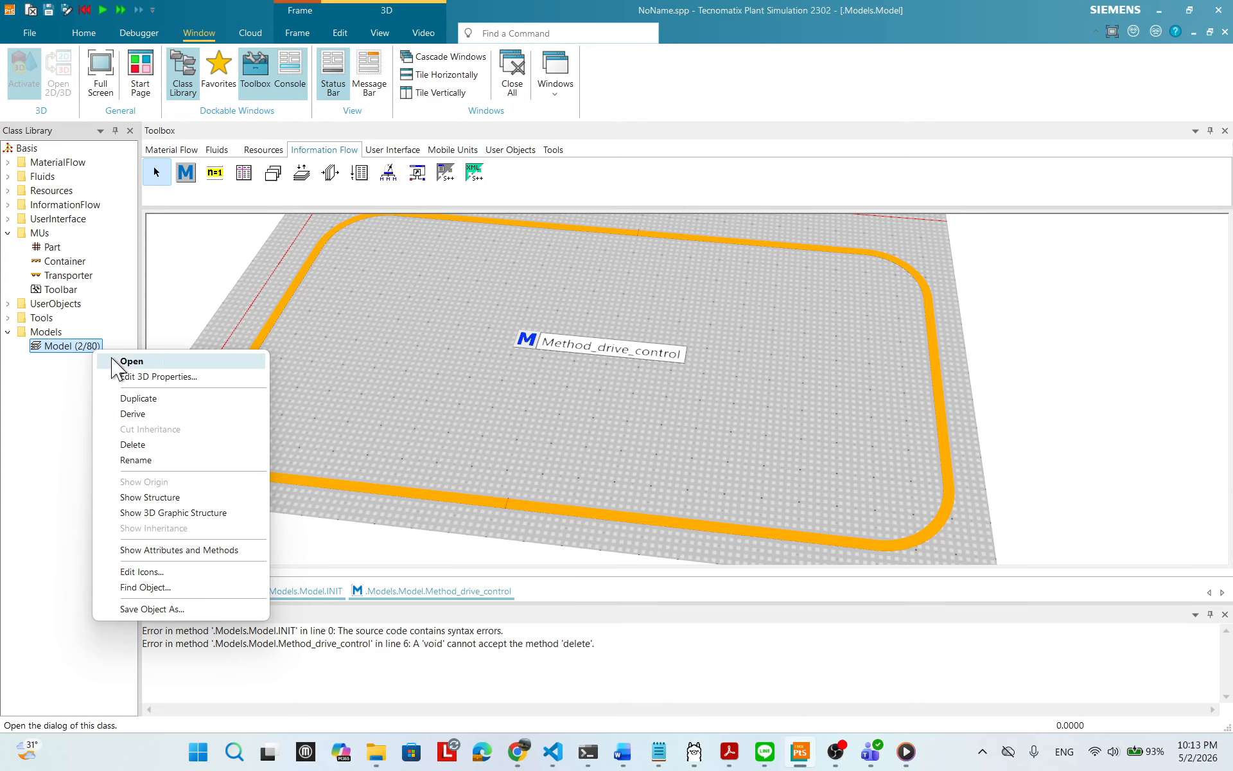
{"action": "left_click", "coordinate": [150, 461]}
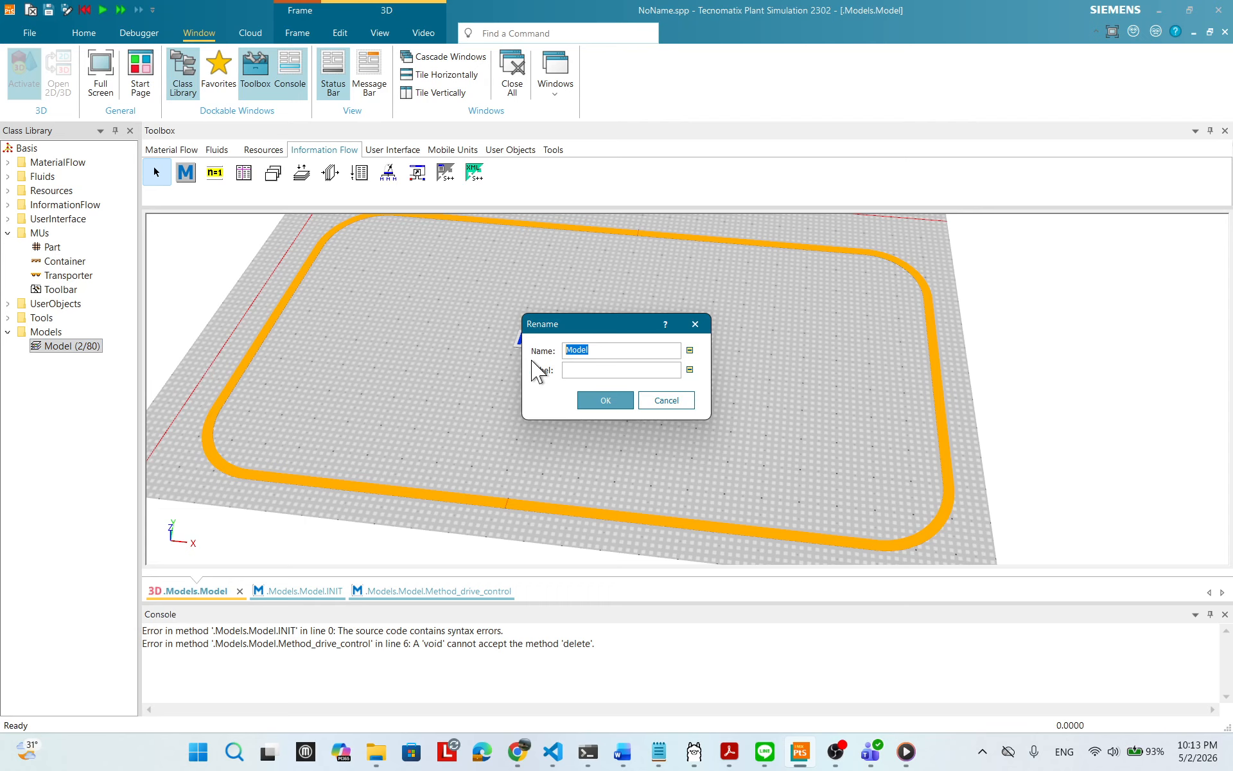
{"action": "type", "text": "AGV_onepart"}
{"action": "left_click", "coordinate": [604, 400]}
- Duplicate the AGV_onepart frame in the Models folder
{"action": "right_click", "coordinate": [73, 347]}
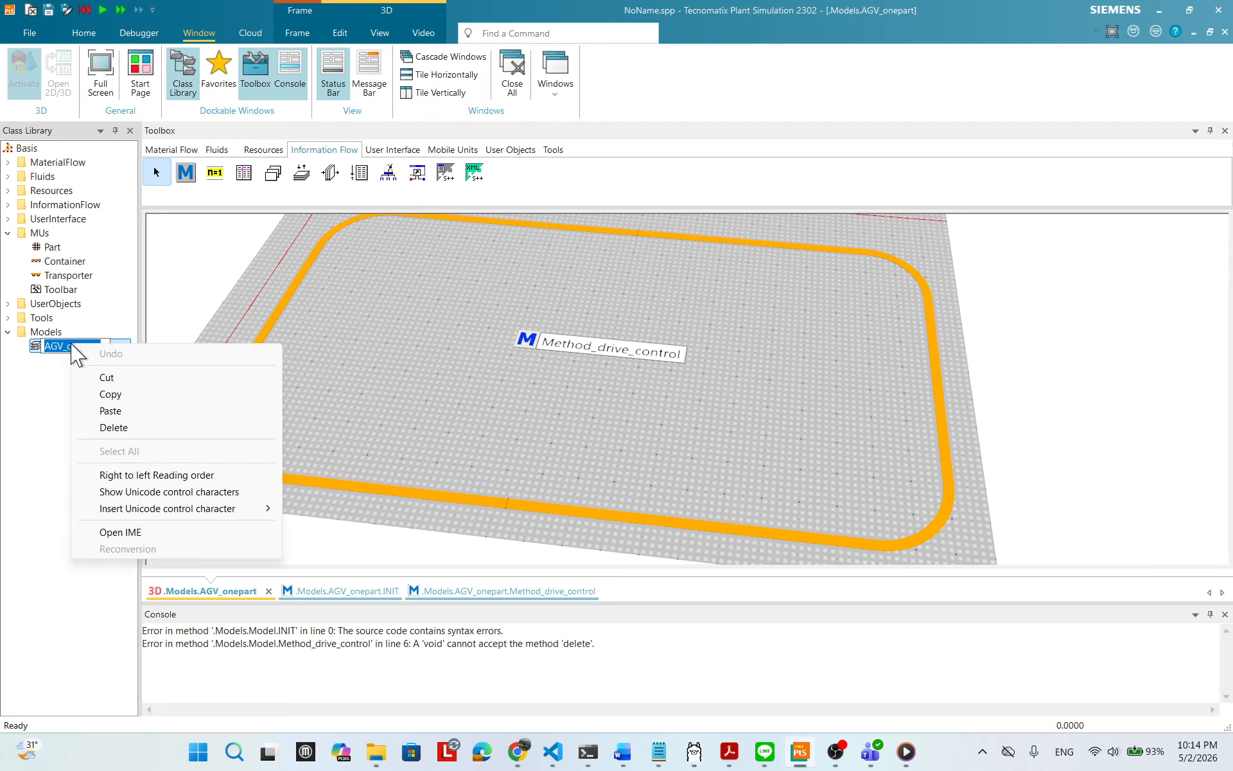
{"action": "left_click", "coordinate": [251, 338]}
{"action": "right_click", "coordinate": [94, 347]}
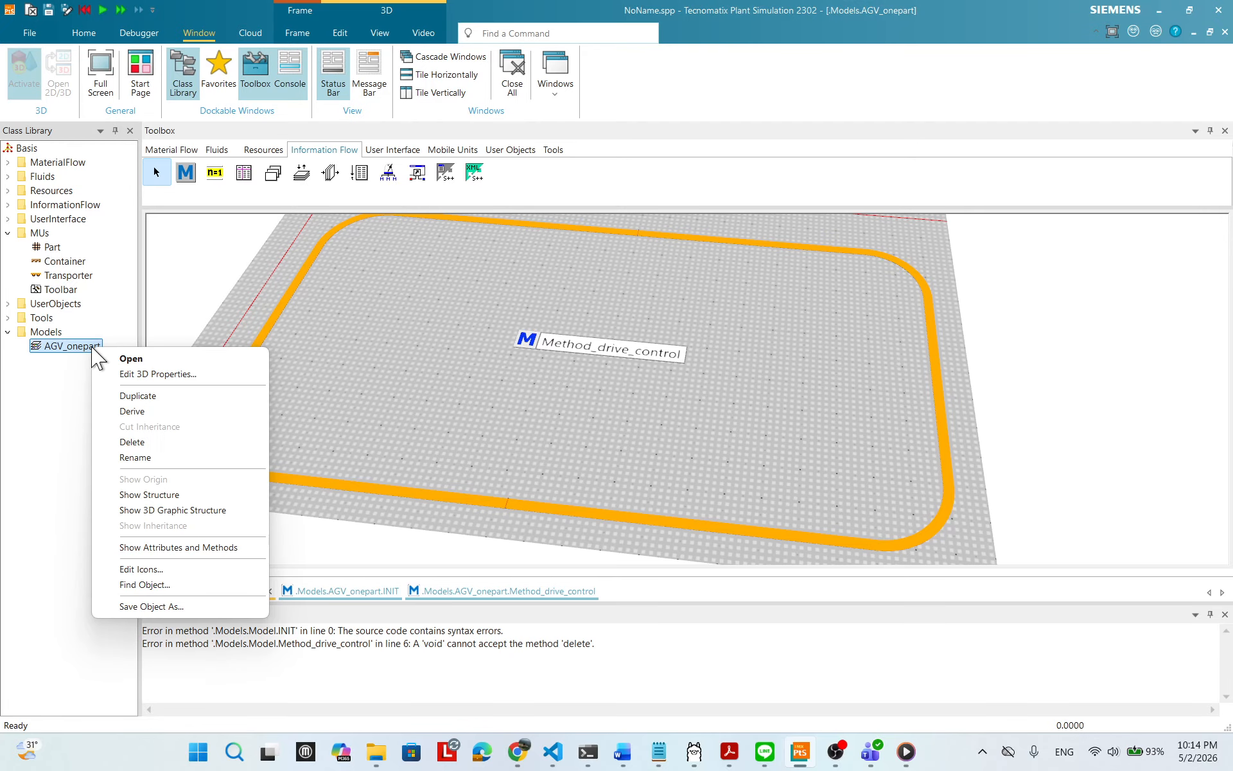
{"action": "left_click", "coordinate": [55, 331]}
{"action": "right_click", "coordinate": [55, 332]}
{"action": "left_click", "coordinate": [363, 347]}
{"action": "right_click", "coordinate": [71, 347]}
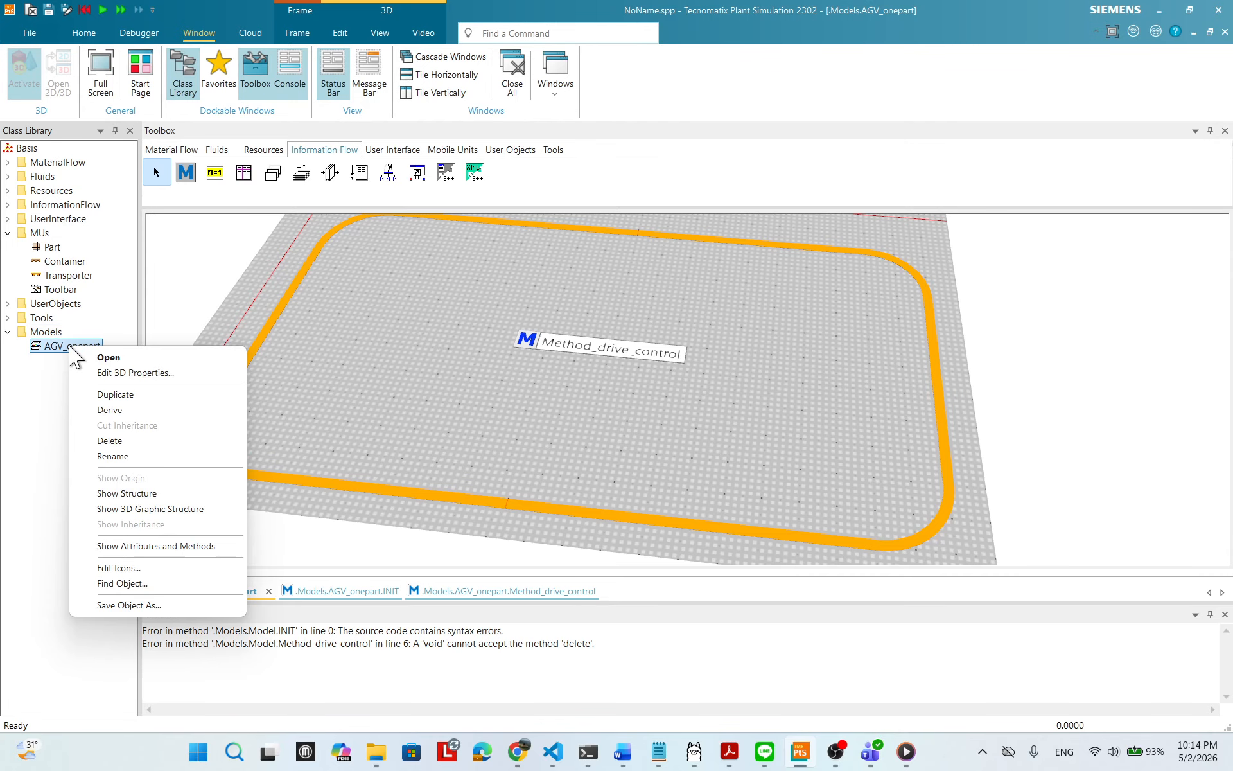
{"action": "left_click", "coordinate": [102, 394]}
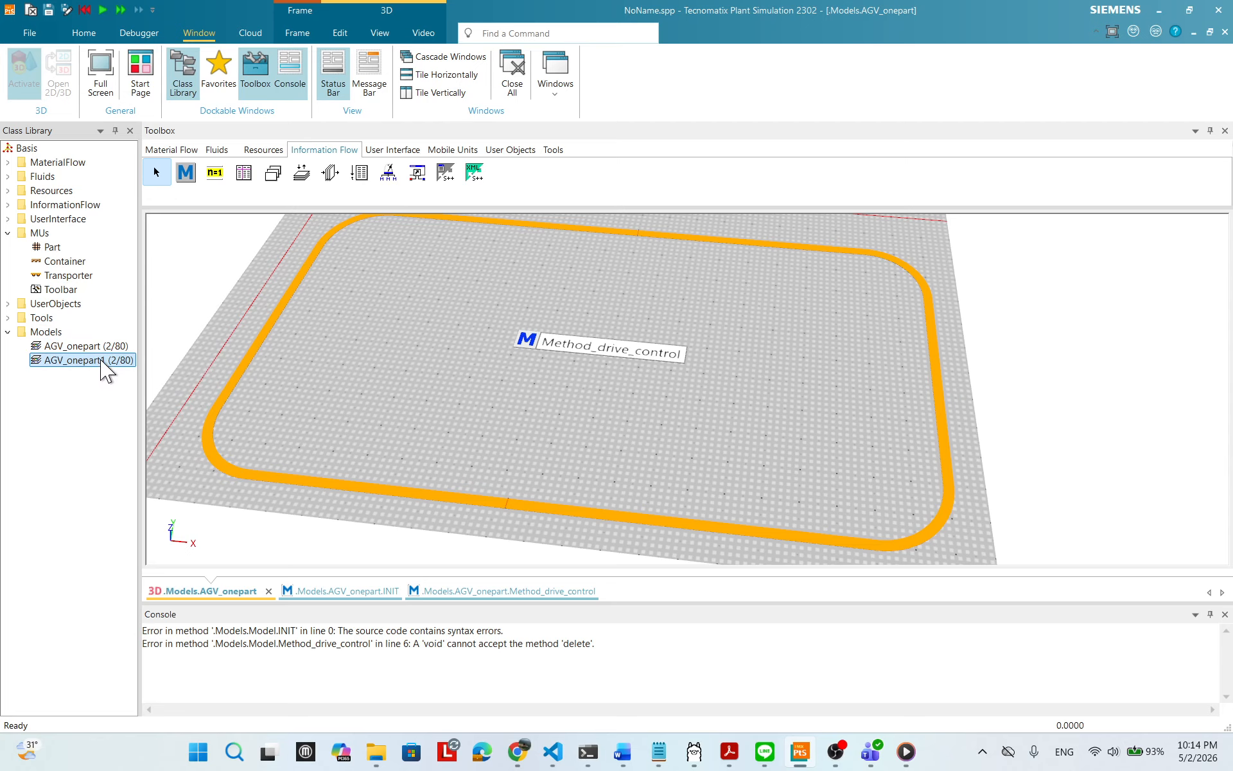
- Rename the duplicated frame to AGV_multi and select the AGV_onepart frame
{"action": "left_click", "coordinate": [110, 361]}
{"action": "left_click", "coordinate": [110, 362]}
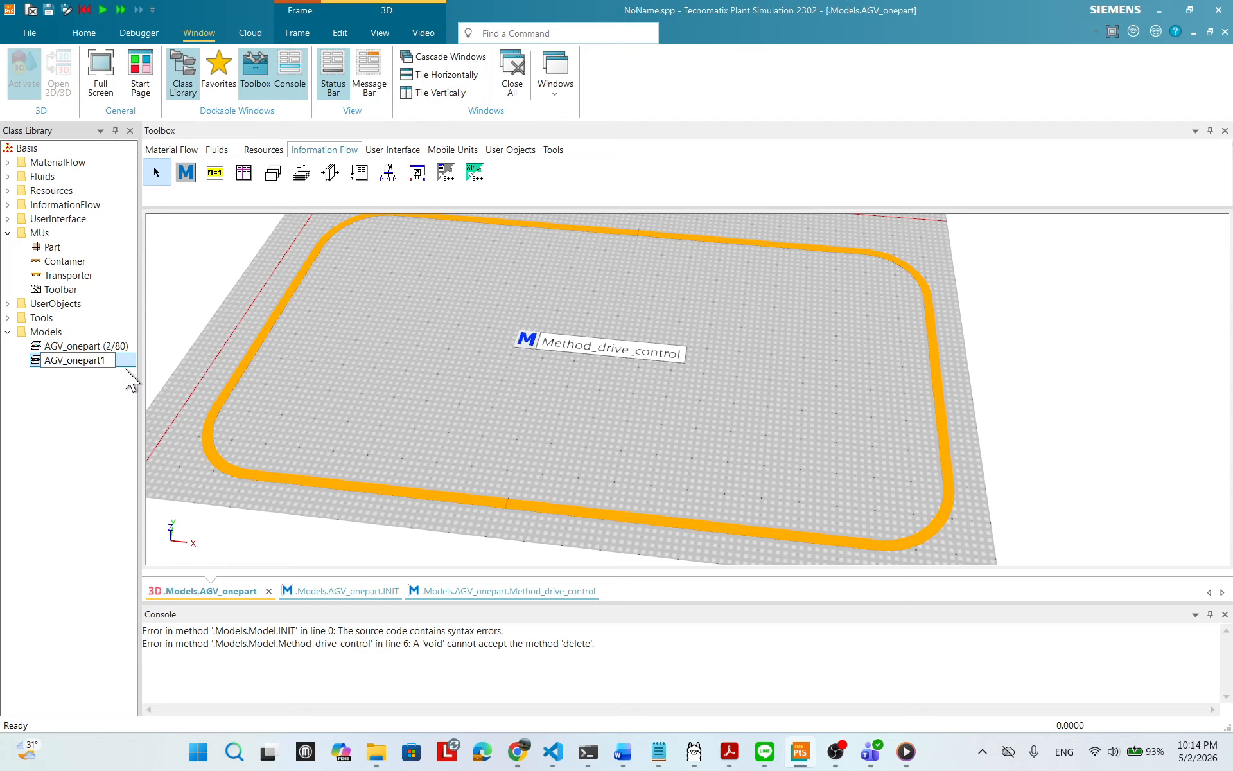
{"action": "key", "text": "BackSpace"}
{"action": "key", "text": "BackSpace"}
{"action": "key", "text": "BackSpace"}
{"action": "key", "text": "BackSpace"}
{"action": "type", "text": "multi"}
{"action": "key", "text": "Return"}
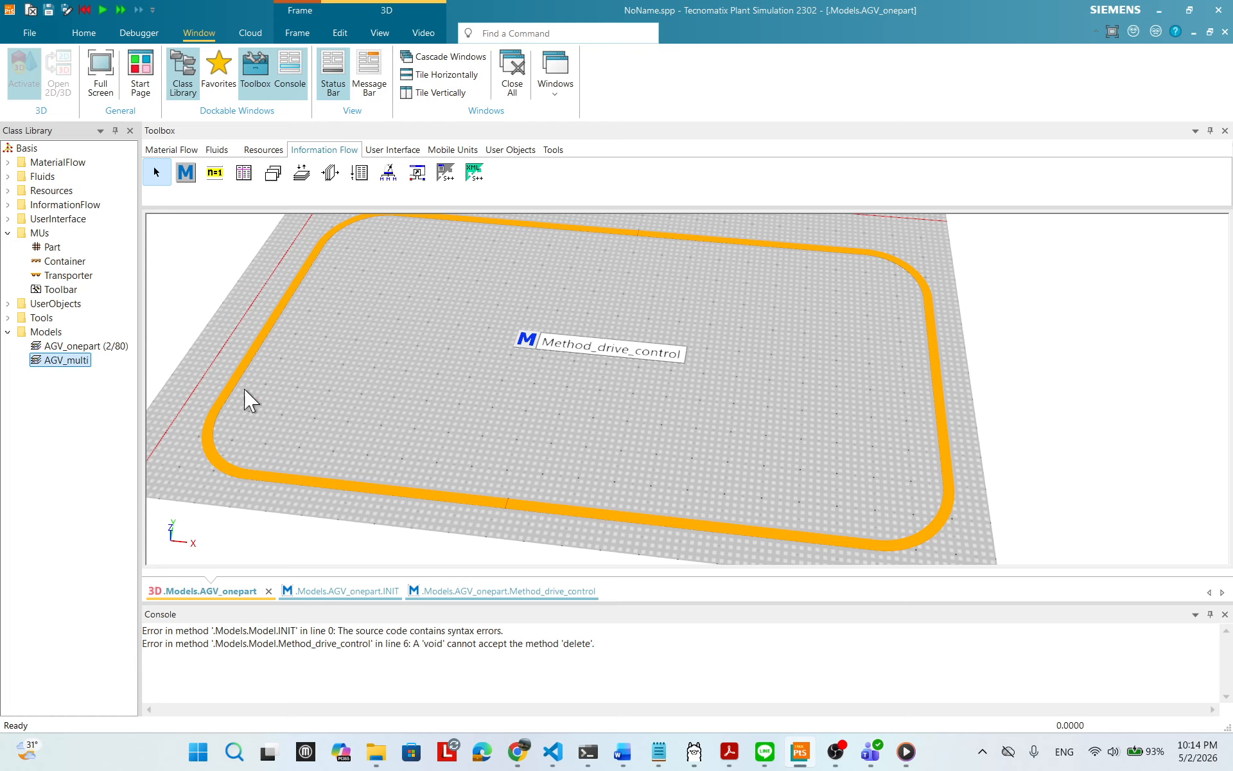
{"action": "left_click", "coordinate": [111, 347]}
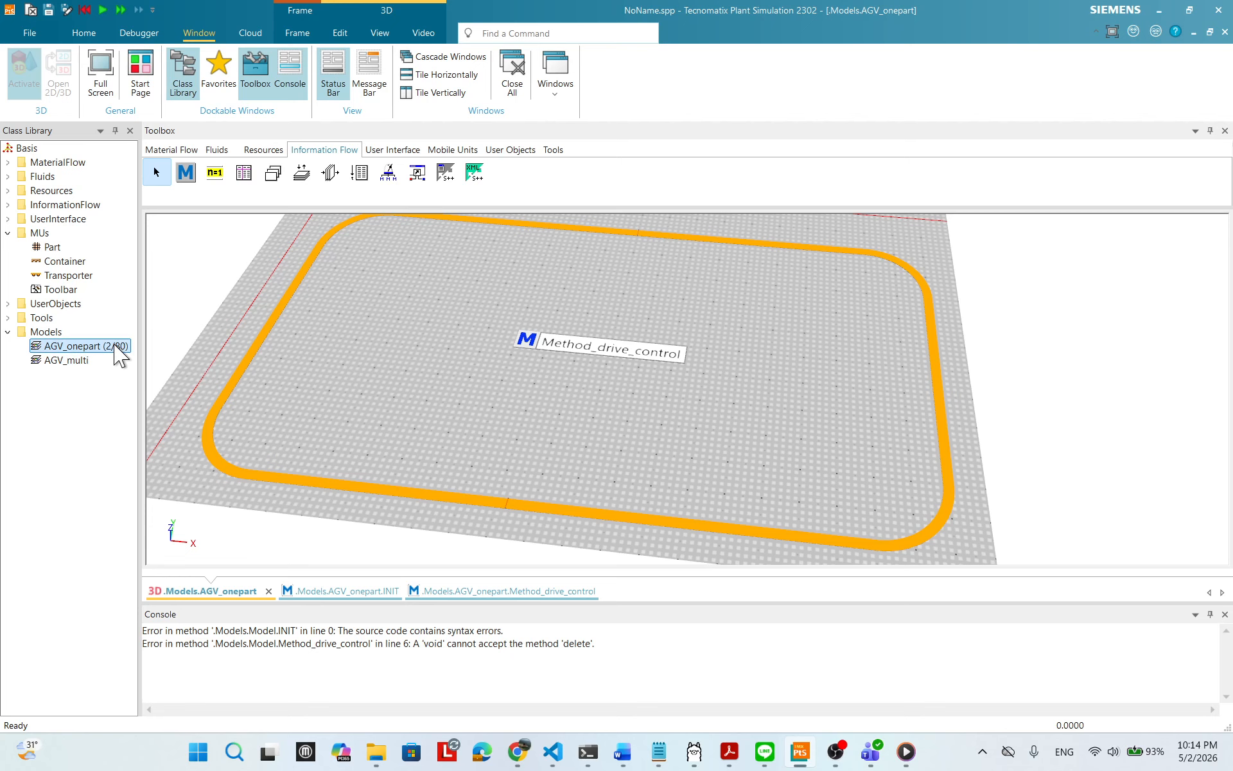
- Close the Method_drive_control, INIT and 3D windows of the AGV_onepart frame
{"action": "left_click", "coordinate": [537, 592]}
{"action": "left_click", "coordinate": [603, 591]}
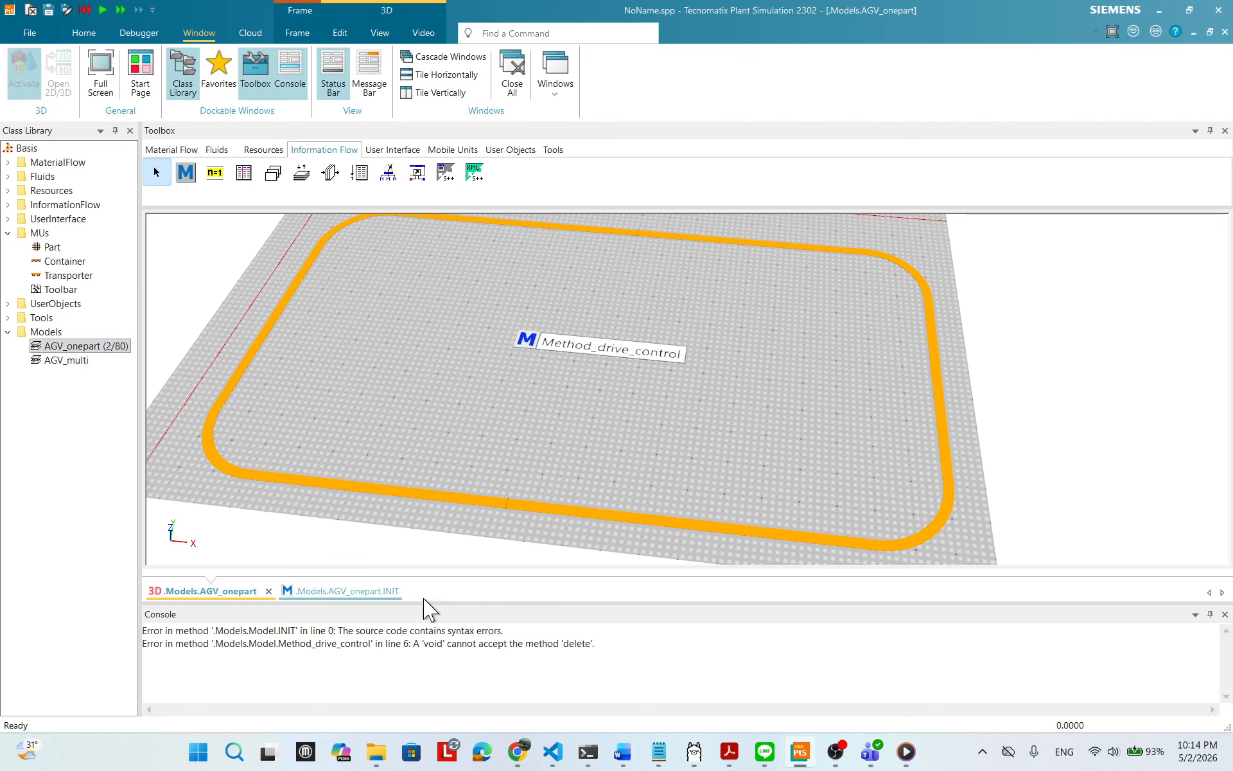
{"action": "left_click", "coordinate": [388, 592]}
{"action": "left_click", "coordinate": [397, 591]}
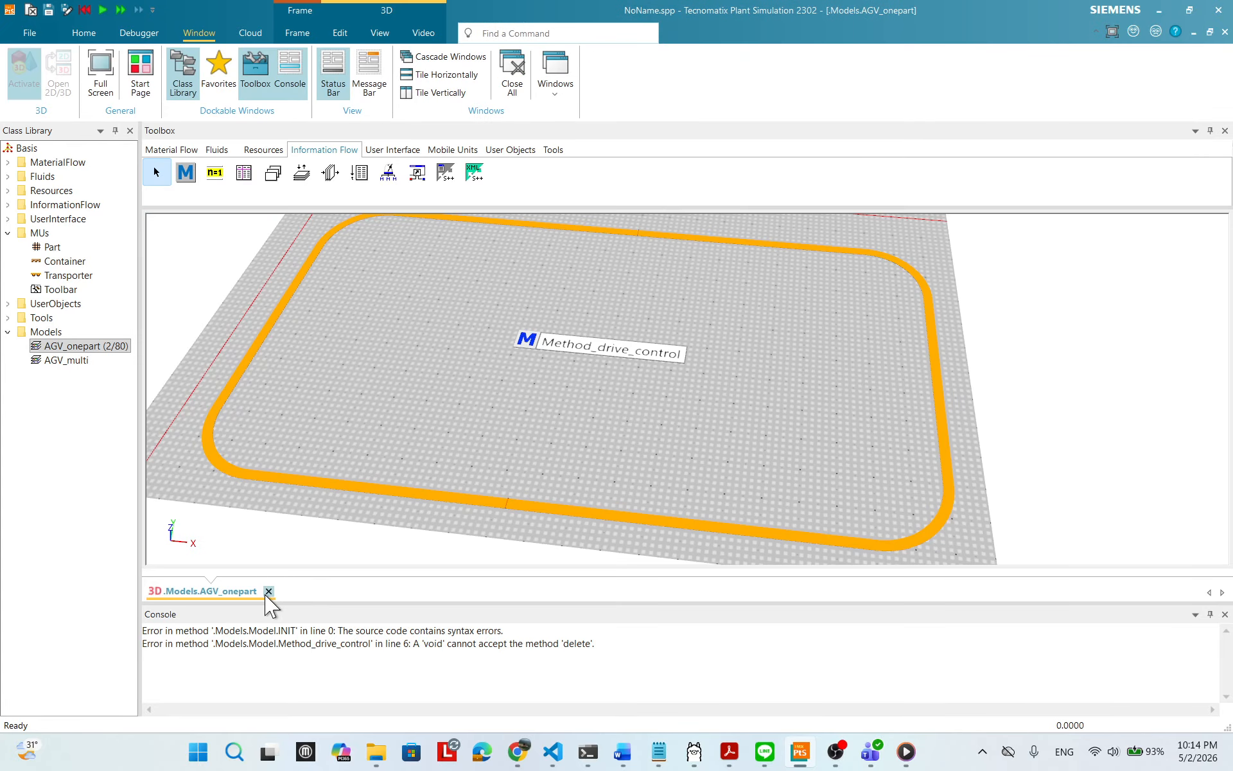
{"action": "left_click", "coordinate": [266, 591]}
- Open the AGV_multi frame from the Models folder and maximize its 3D window
{"action": "left_click", "coordinate": [71, 363]}
{"action": "double_click", "coordinate": [71, 363]}
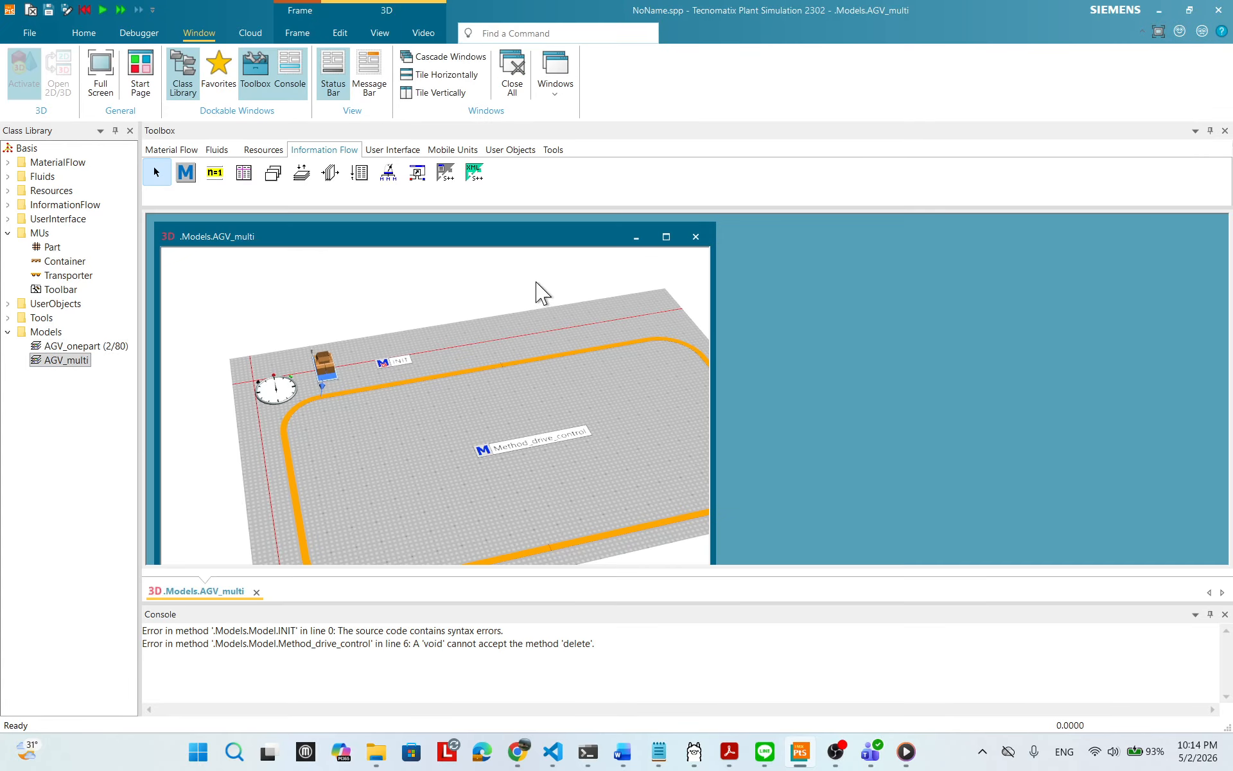
{"action": "left_click", "coordinate": [667, 240]}
{"action": "scroll", "coordinate": [785, 504], "scroll_direction": "up", "scroll_amount": 3}
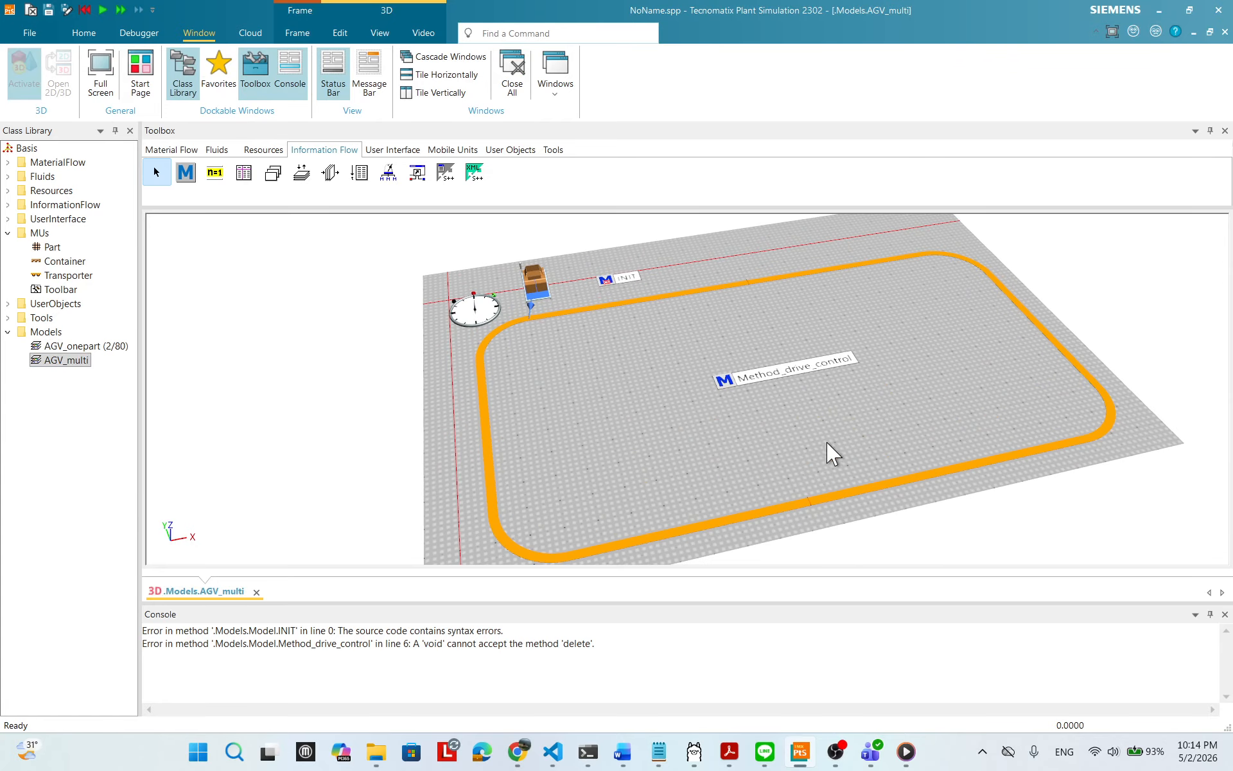
{"action": "left_click_drag", "start_coordinate": [827, 445], "coordinate": [806, 453]}
{"action": "left_click_drag", "start_coordinate": [932, 404], "coordinate": [685, 451]}
- In AGV_multi's Method_drive_control, duplicate the lines .MUs.Part.create(@) and wait 5 within the SensorID = 1 block
{"action": "double_click", "coordinate": [710, 429]}
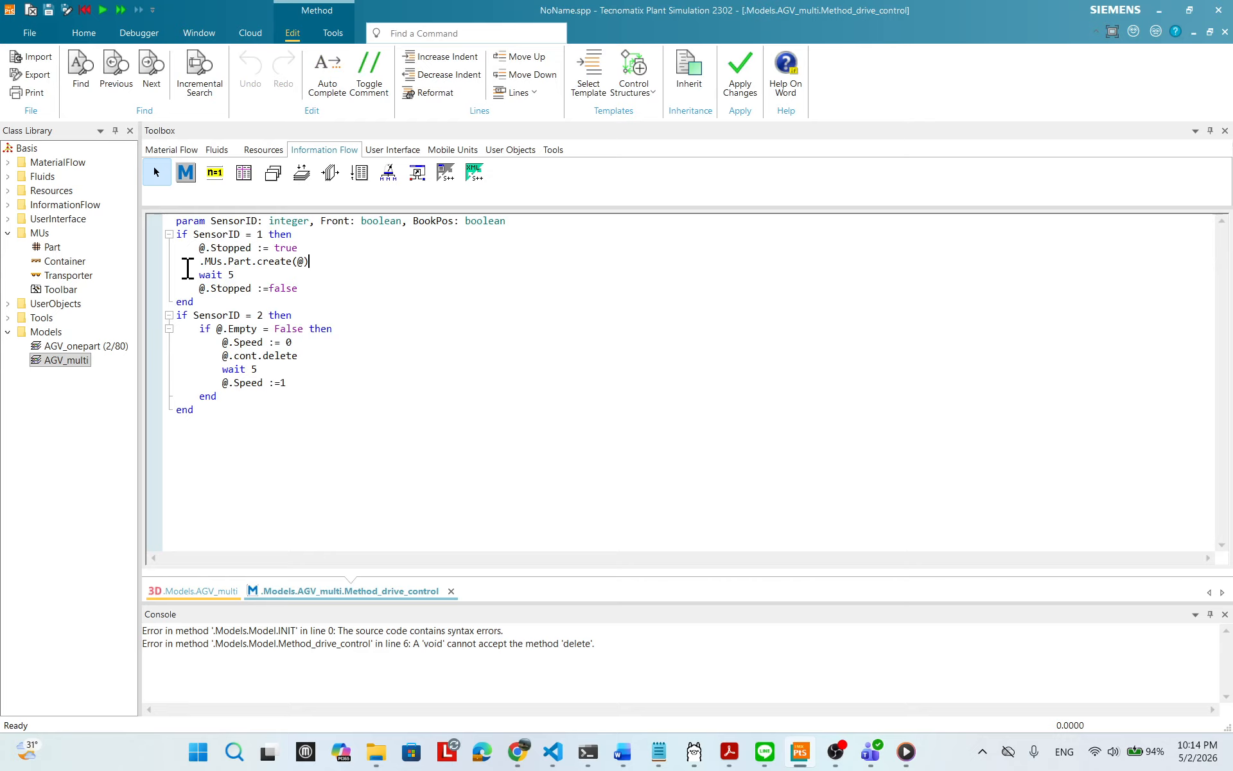
{"action": "left_click_drag", "start_coordinate": [196, 263], "coordinate": [325, 275]}
{"action": "key", "text": "ctrl+c"}
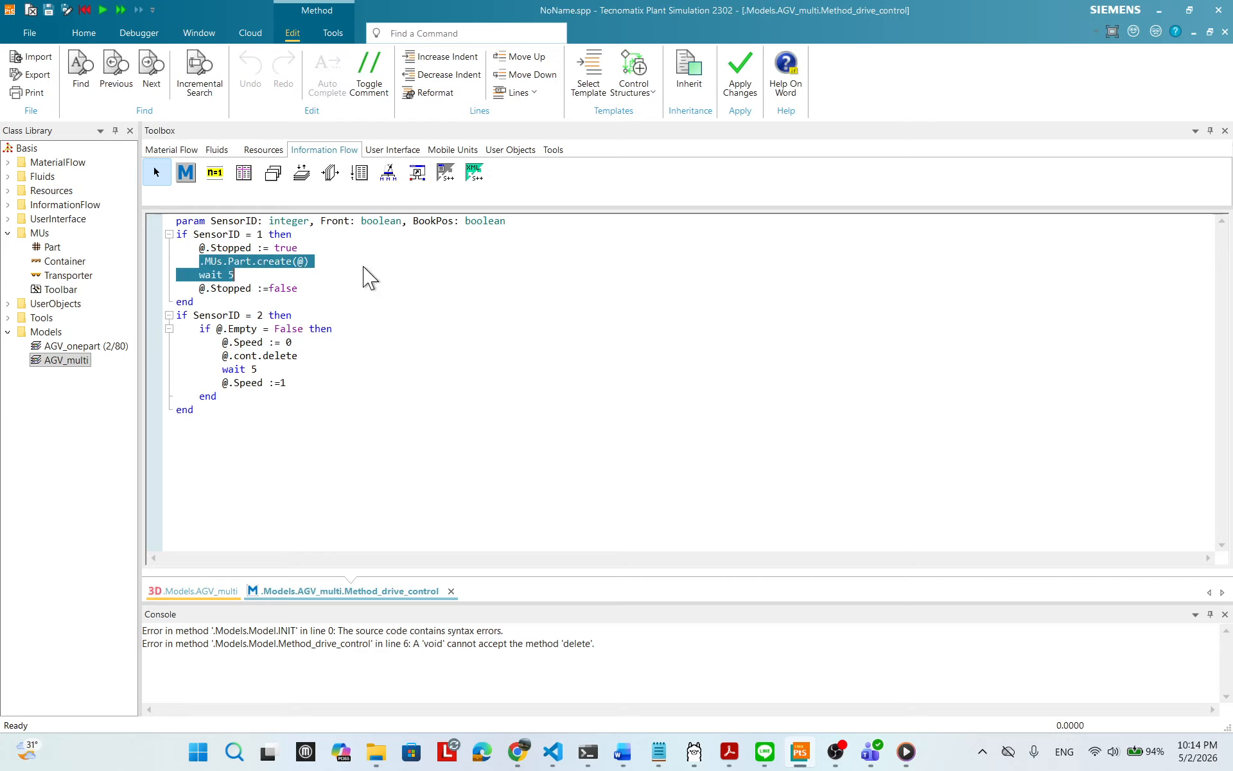
{"action": "left_click", "coordinate": [280, 271]}
{"action": "key", "text": "Return"}
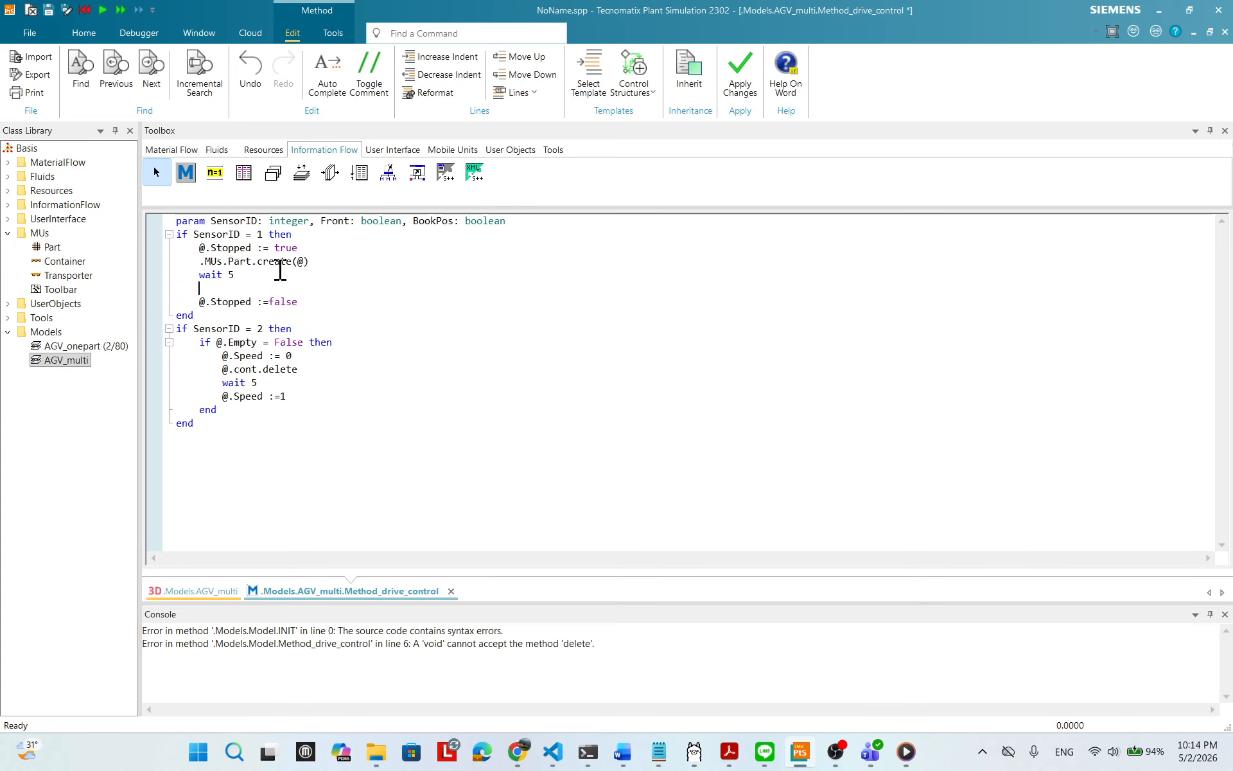
{"action": "key", "text": "ctrl+v"}
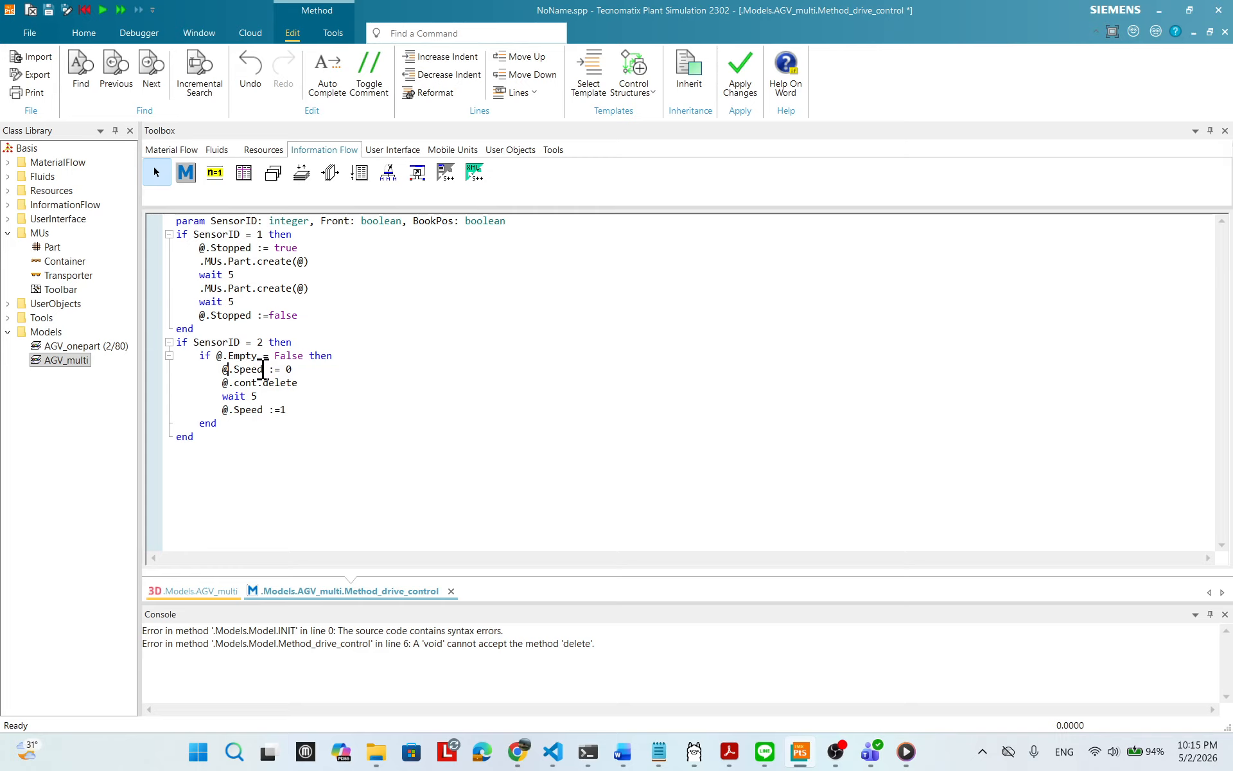
- Duplicate the lines @.cont.delete and wait 5 within the SensorID = 2 block and apply the method changes
{"action": "left_click", "coordinate": [229, 382]}
{"action": "left_click_drag", "start_coordinate": [223, 384], "coordinate": [273, 394]}
{"action": "key", "text": "ctrl+c"}
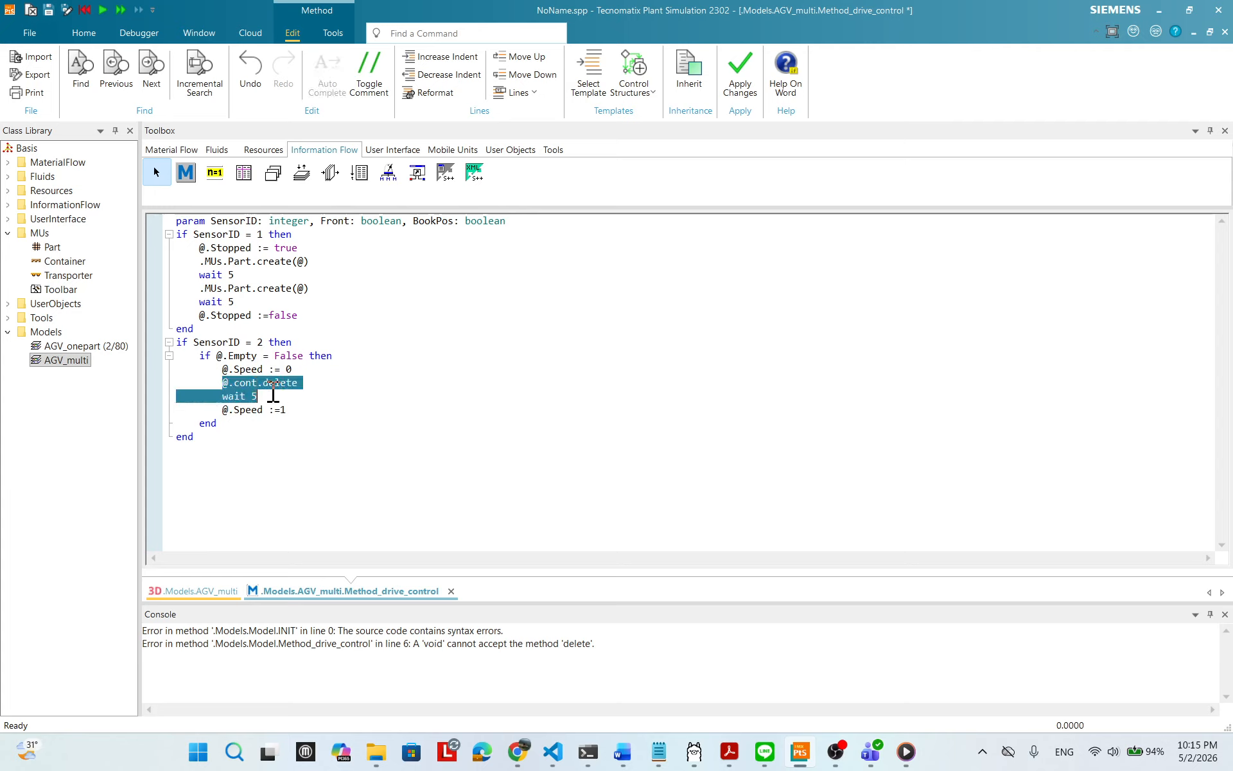
{"action": "left_click", "coordinate": [283, 397]}
{"action": "key", "text": "Return"}
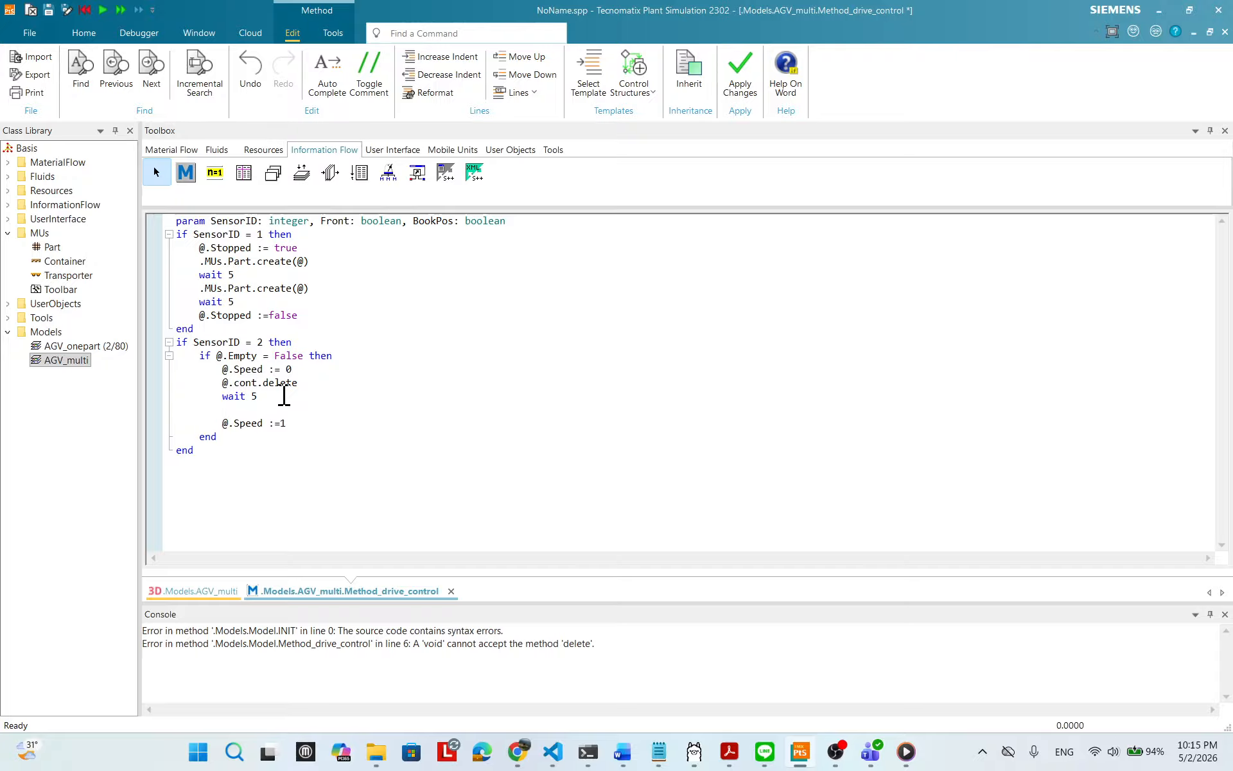
{"action": "key", "text": "ctrl+v"}
{"action": "left_click", "coordinate": [297, 386]}
{"action": "left_click", "coordinate": [334, 302]}
{"action": "right_click", "coordinate": [528, 300]}
{"action": "left_click", "coordinate": [696, 278]}
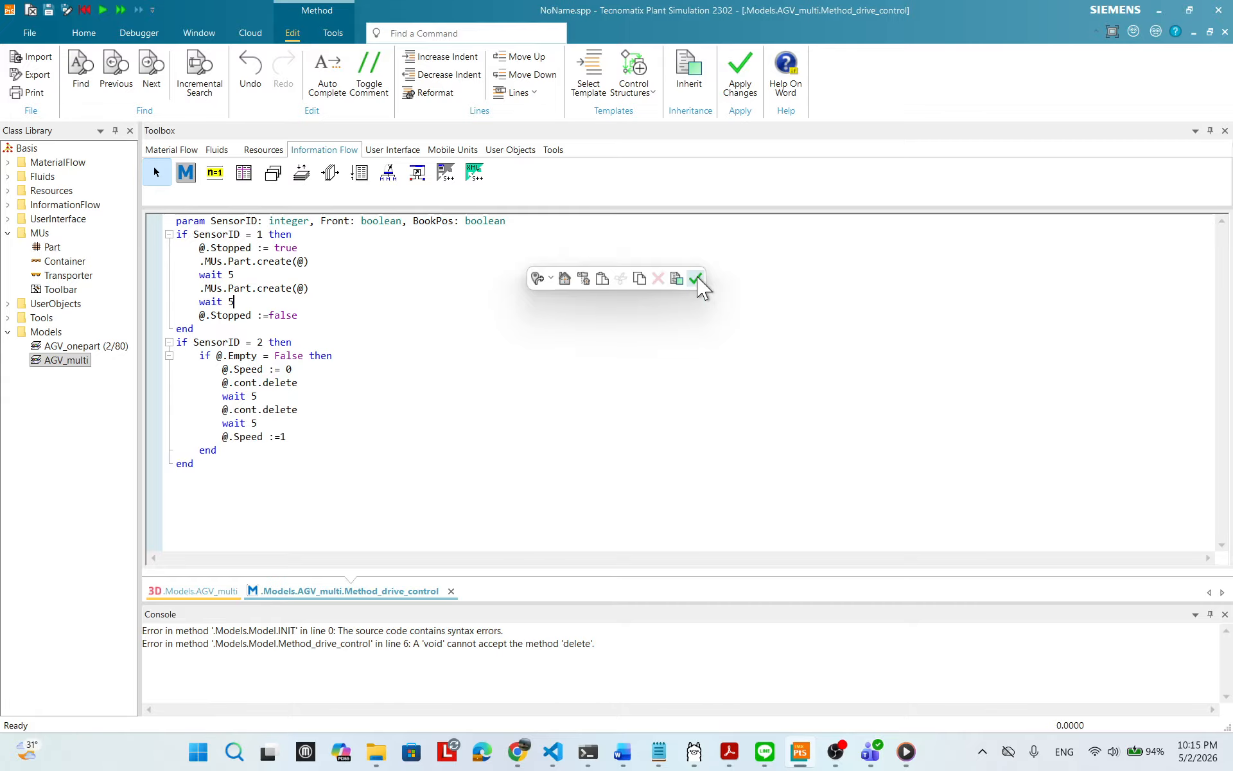
{"action": "left_click", "coordinate": [317, 425]}
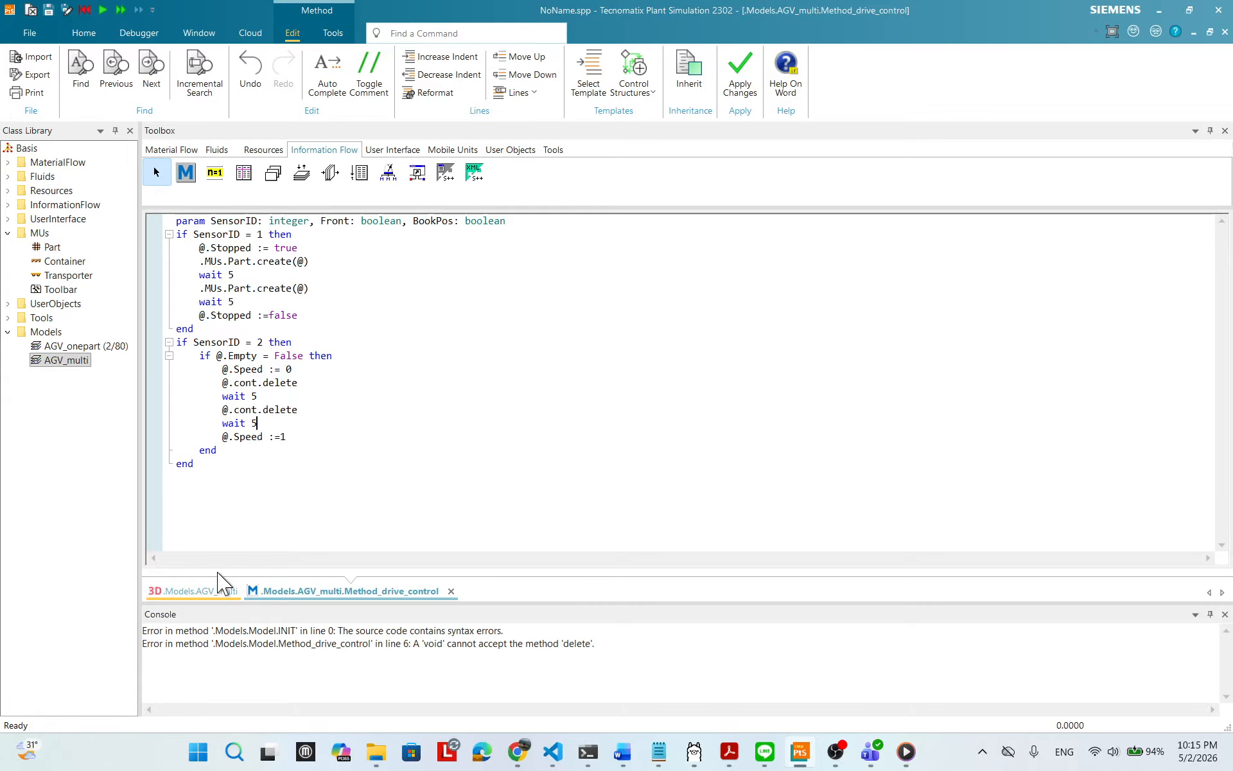
- Run the AGV_multi simulation to watch the transporters load and unload two parts, and reset it
{"action": "left_click", "coordinate": [192, 591]}
{"action": "right_click", "coordinate": [669, 307]}
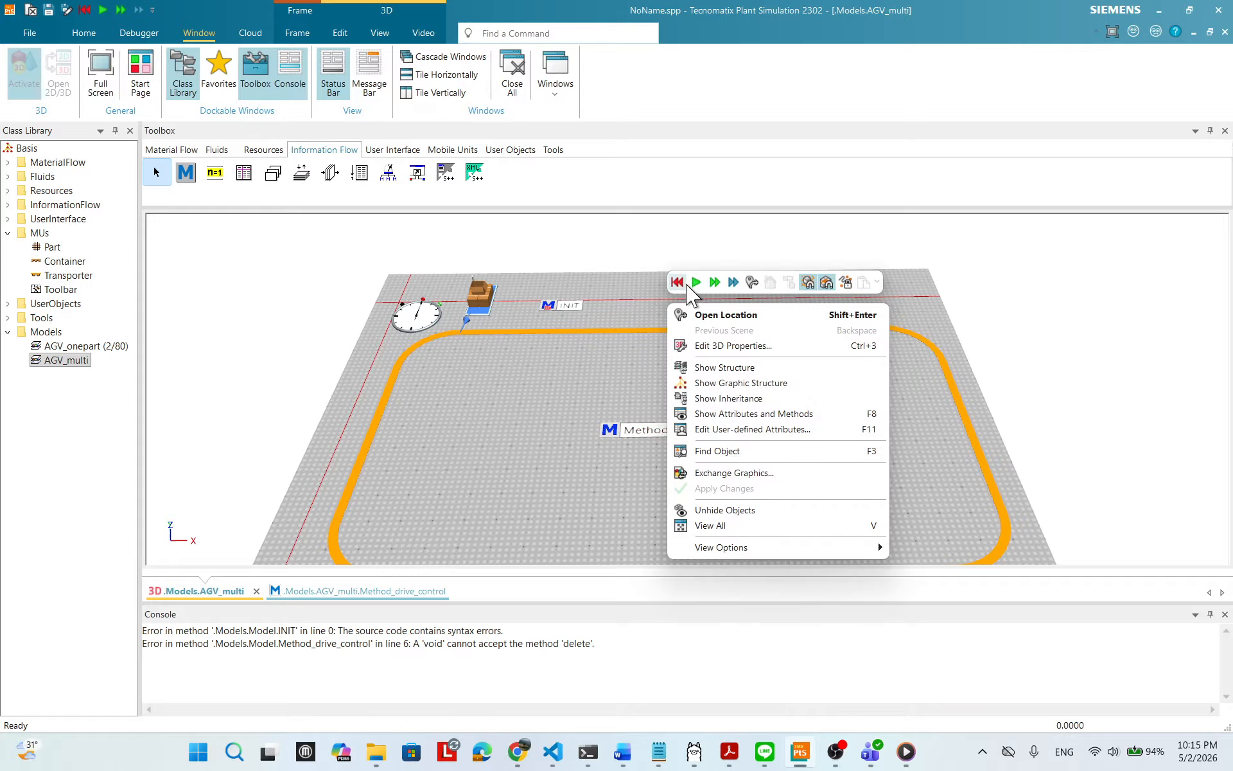
{"action": "left_click", "coordinate": [695, 282]}
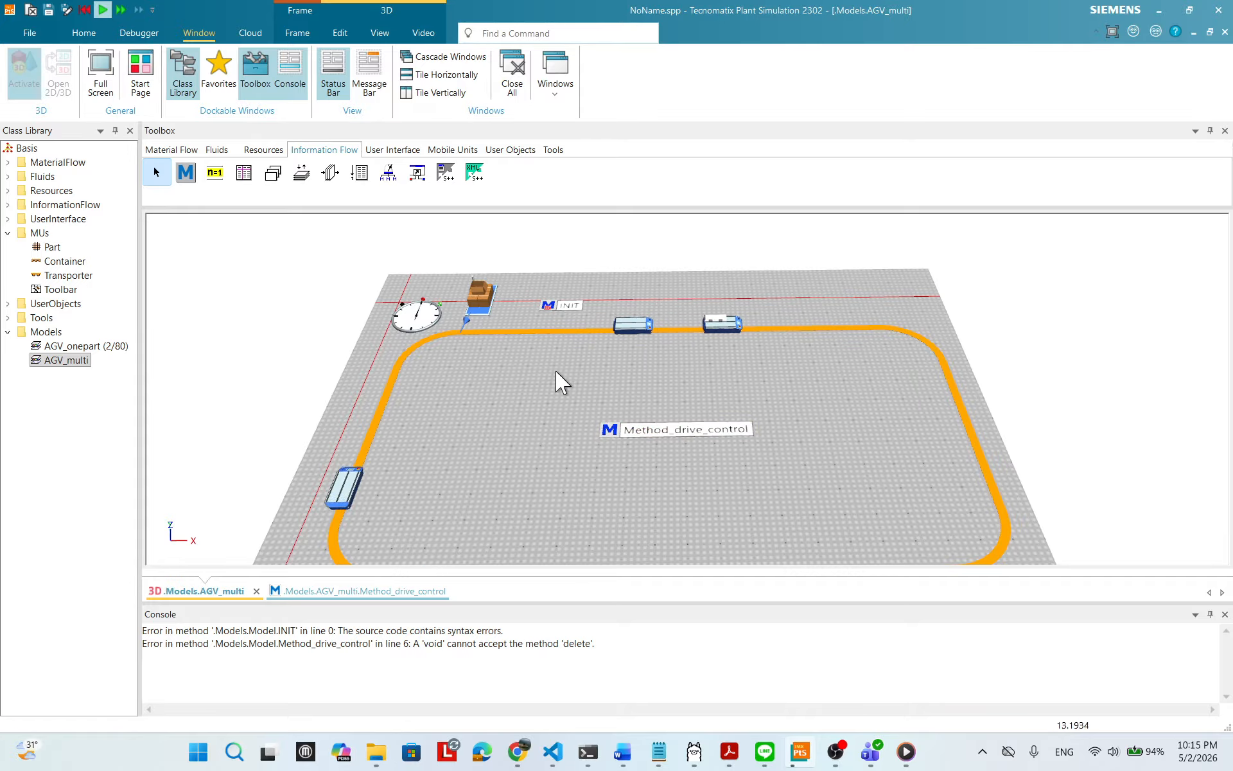
{"action": "scroll", "coordinate": [609, 524], "scroll_direction": "down", "scroll_amount": 3}
{"action": "left_click_drag", "start_coordinate": [637, 516], "coordinate": [625, 403]}
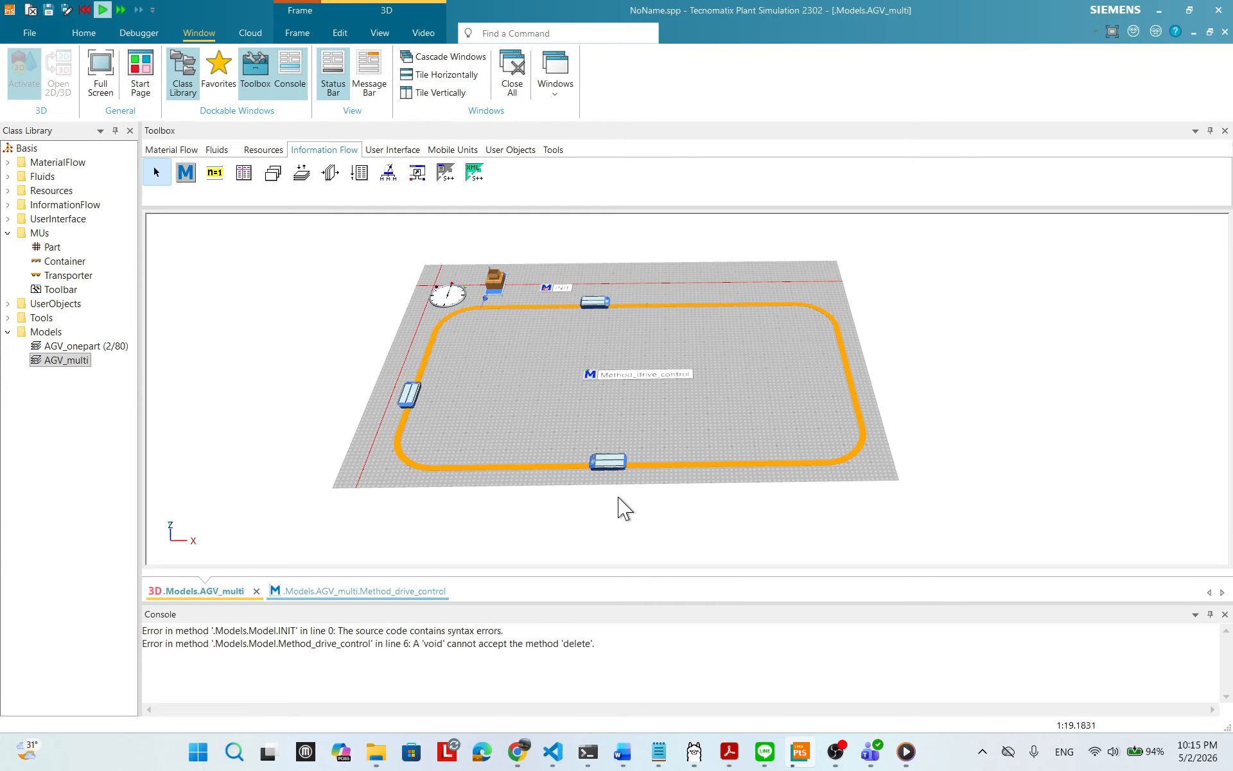
{"action": "scroll", "coordinate": [674, 388], "scroll_direction": "up", "scroll_amount": 2}
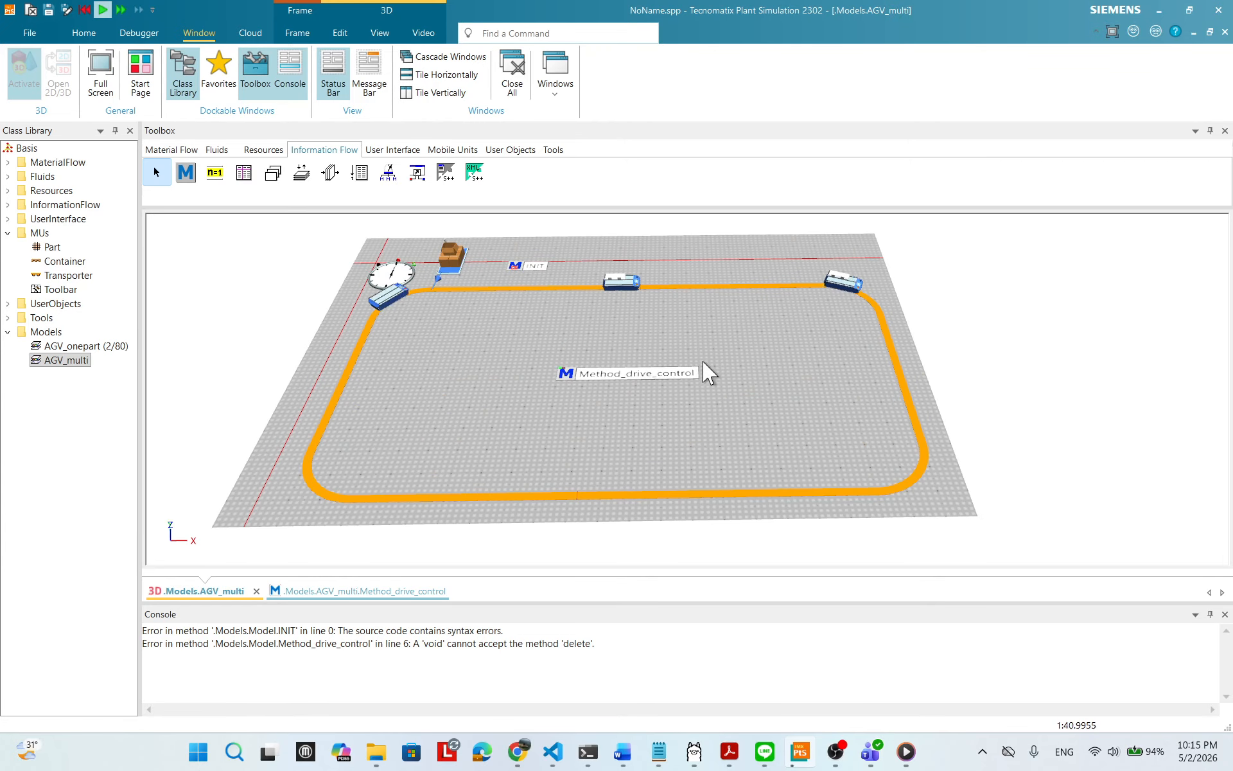
{"action": "left_click_drag", "start_coordinate": [573, 337], "coordinate": [600, 358]}
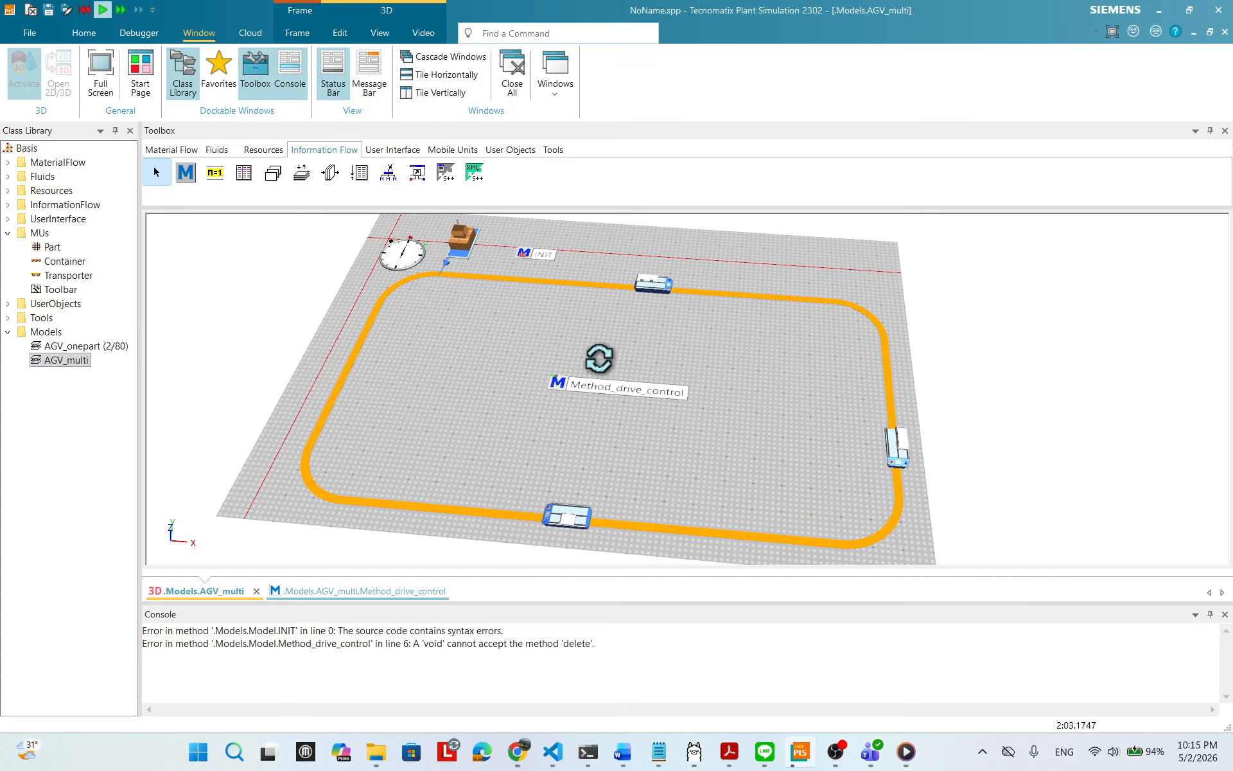
{"action": "right_click", "coordinate": [702, 333]}
{"action": "left_click", "coordinate": [709, 309]}
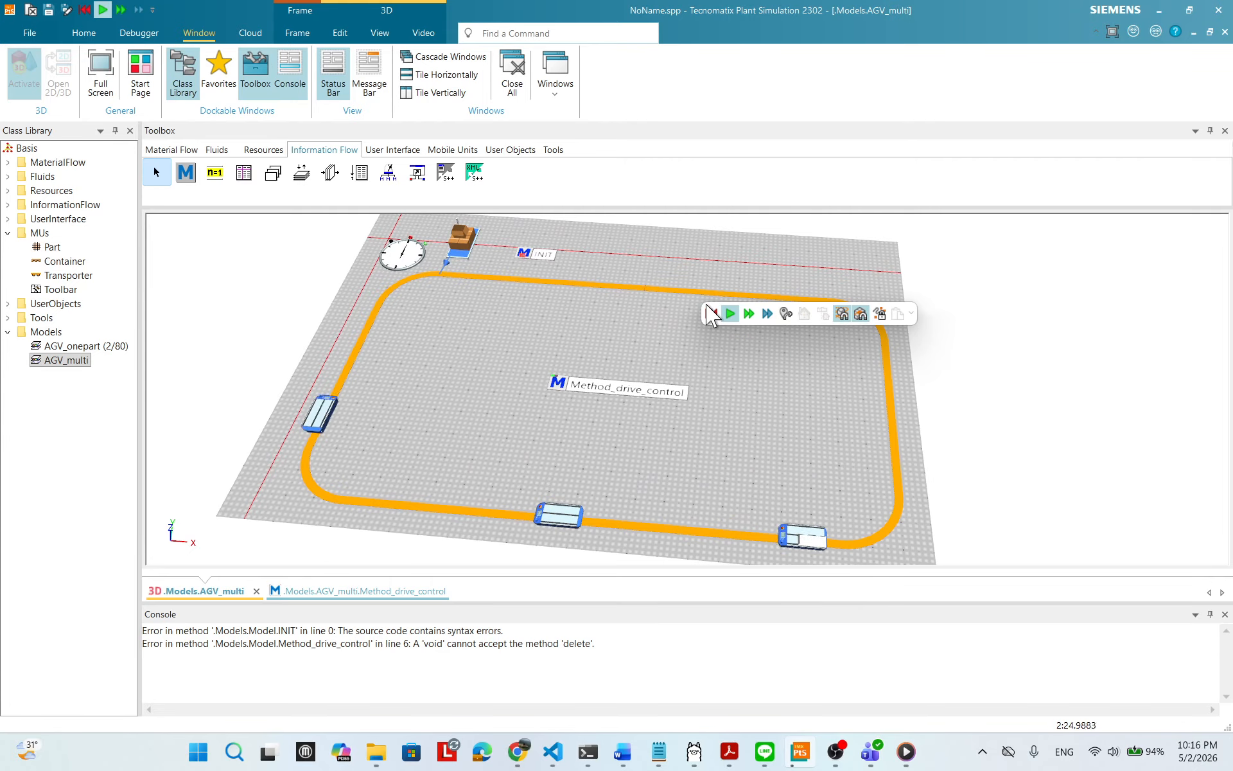
{"action": "left_click", "coordinate": [709, 310]}
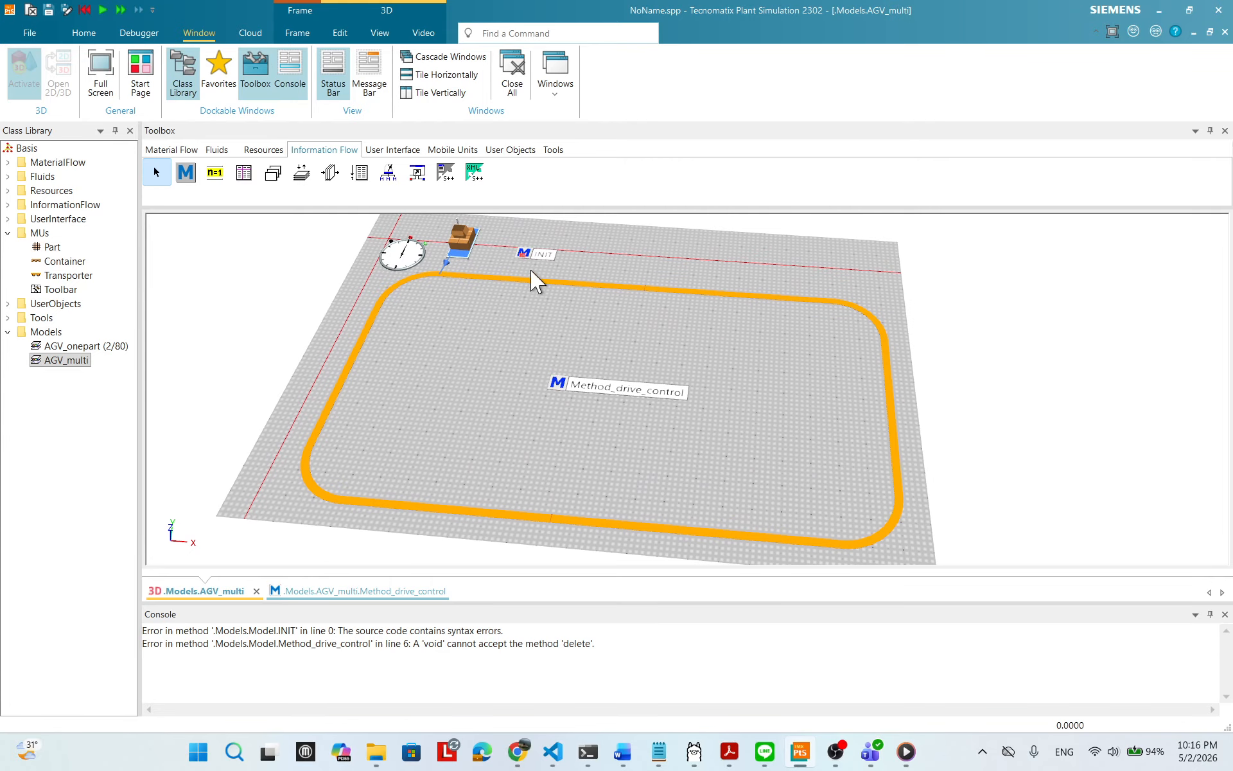
- In Method_drive_control, enclose the part creation lines of the SensorID = 1 block in a "for var x:=1 to 6" ... "next" loop
{"action": "double_click", "coordinate": [601, 389]}
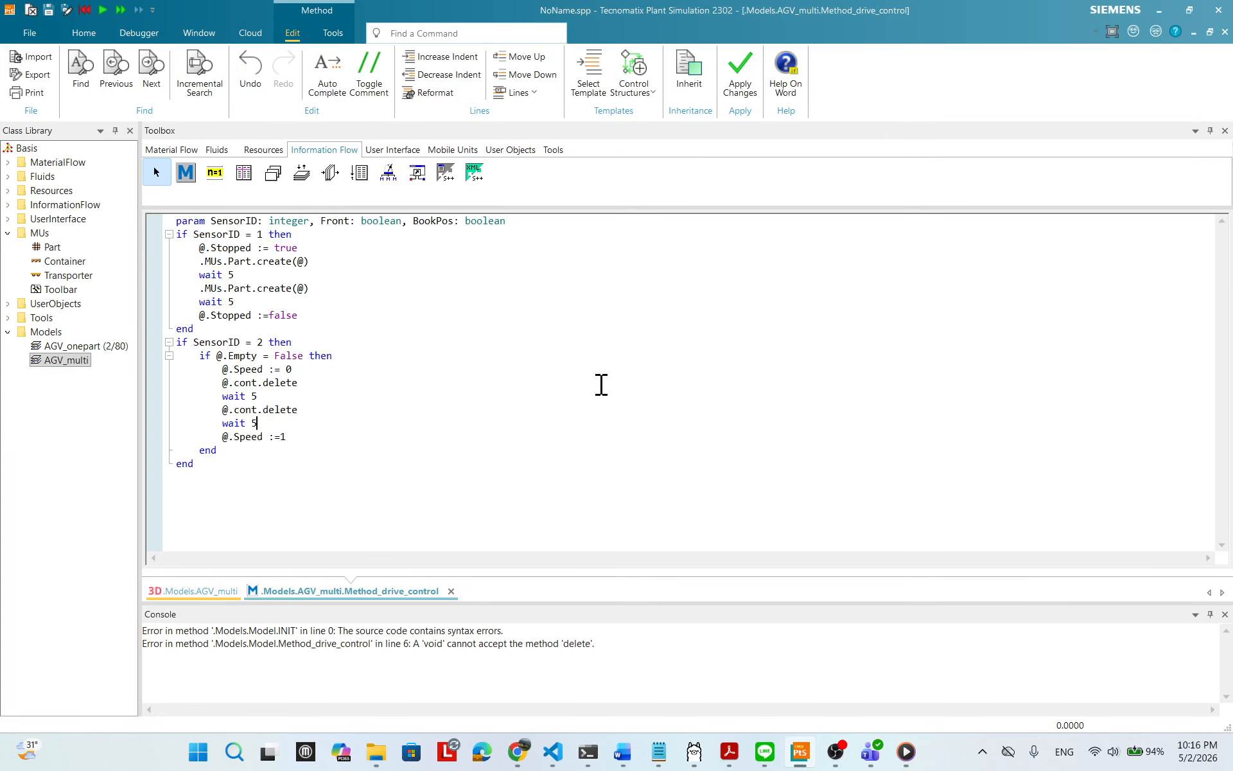
{"action": "left_click", "coordinate": [331, 252]}
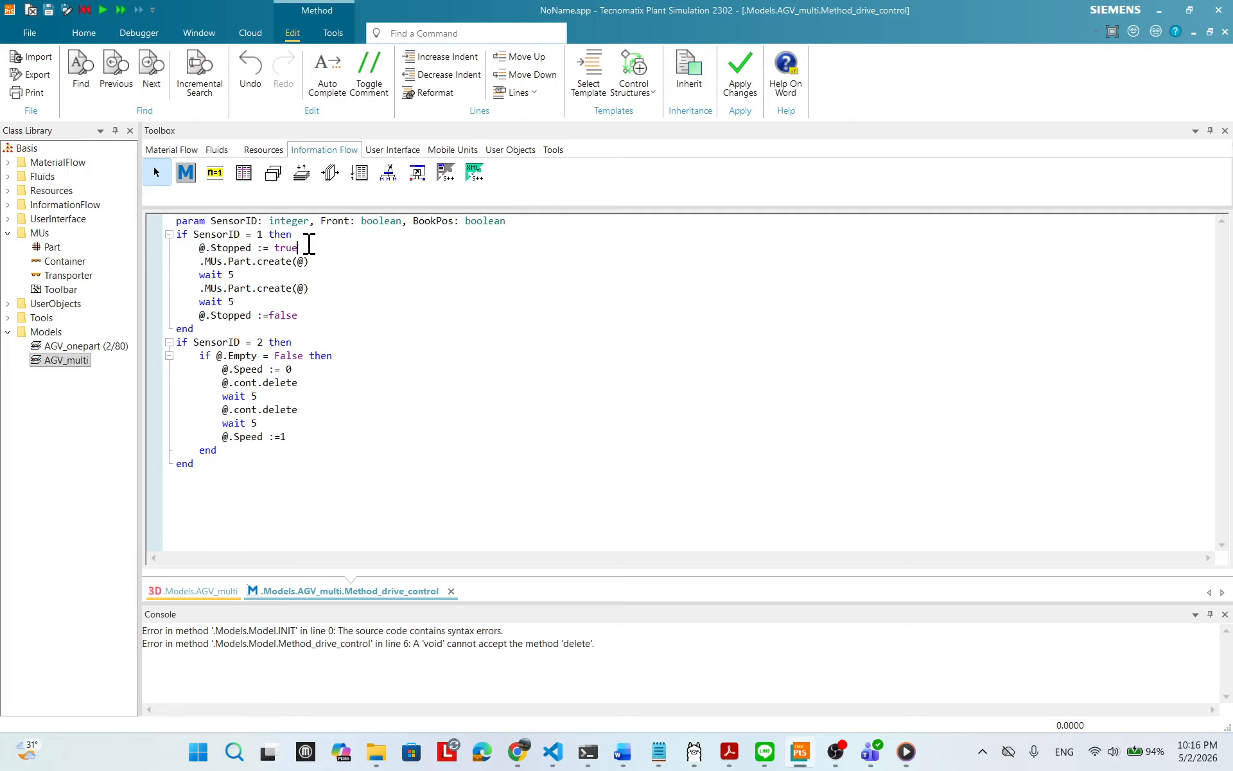
{"action": "key", "text": "Return"}
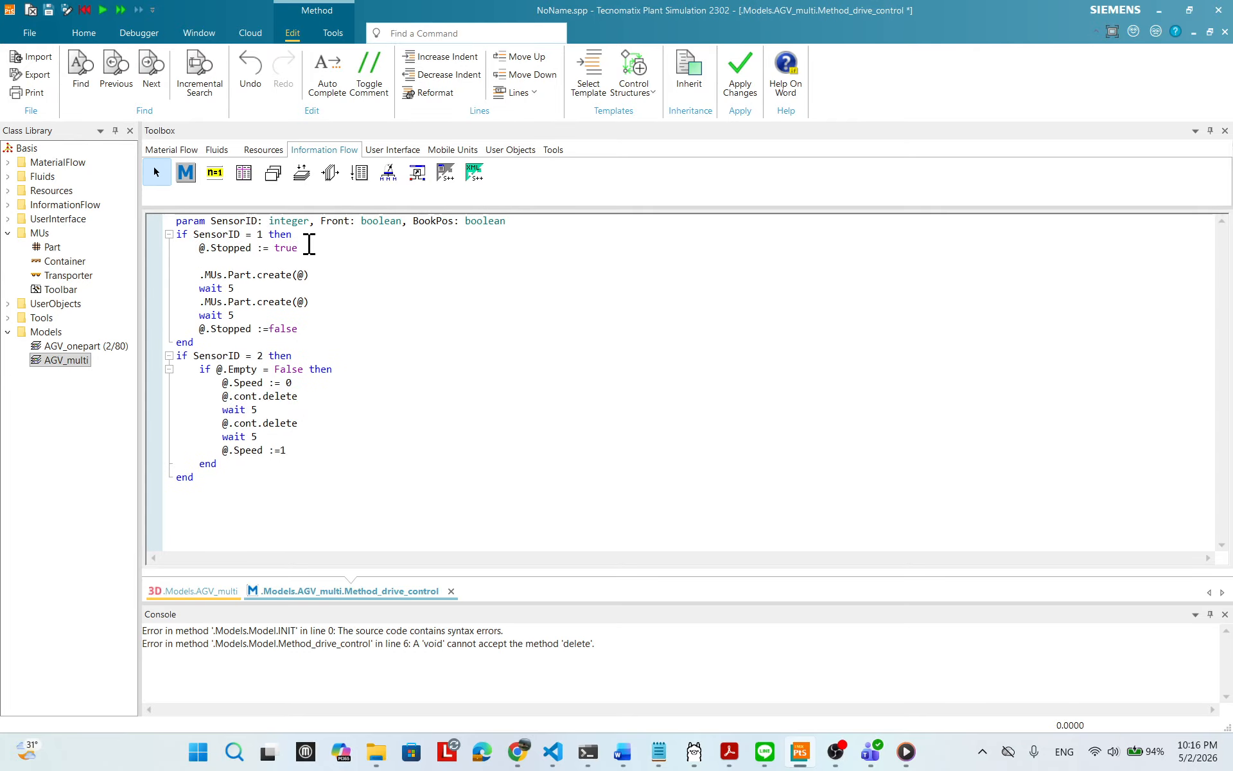
{"action": "type", "text": "for var x:=1 to 6"}
{"action": "left_click", "coordinate": [264, 310]}
{"action": "key", "text": "Return"}
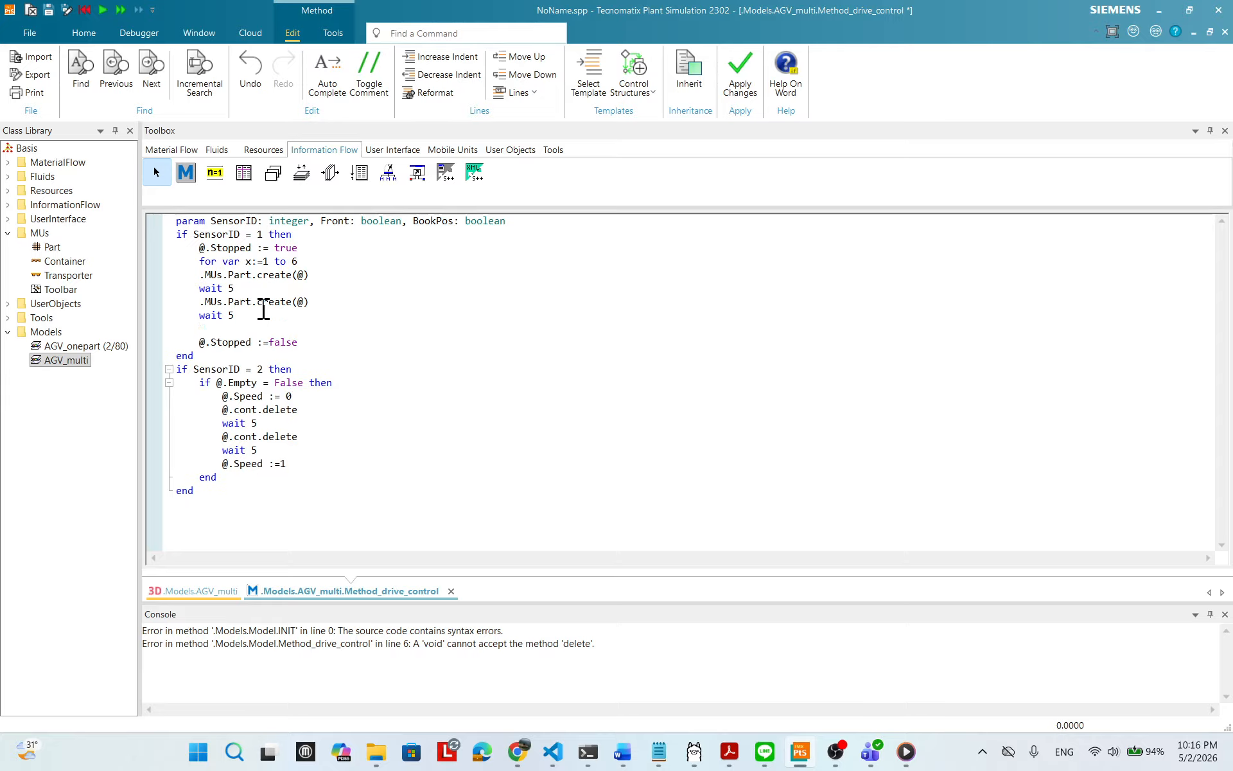
{"action": "type", "text": "ne"}
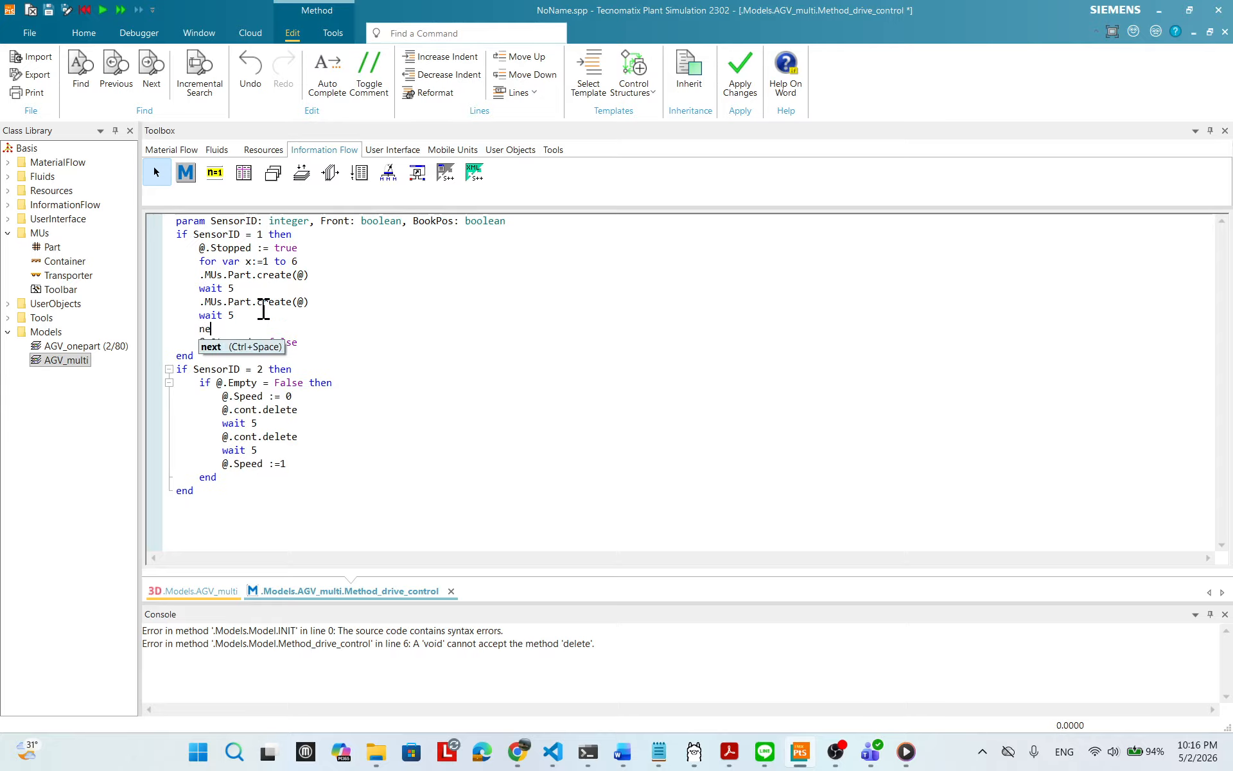
{"action": "type", "text": "xt"}
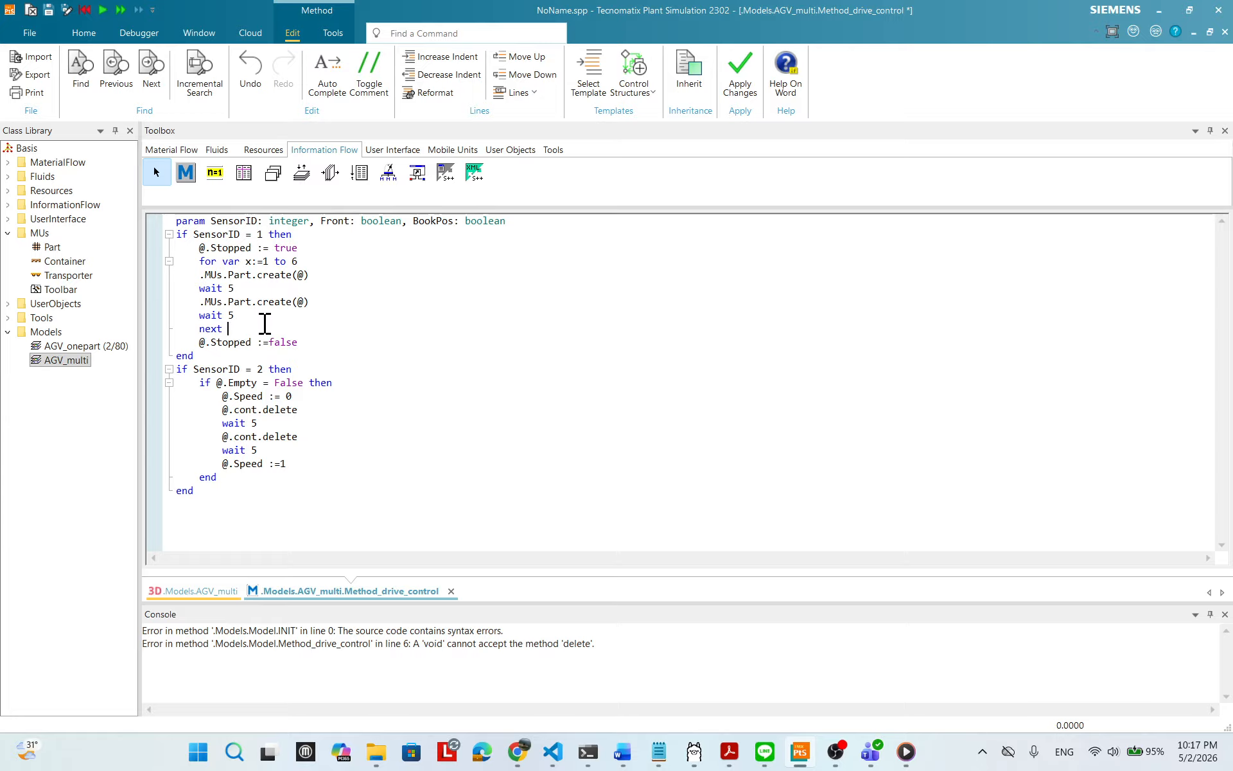
- Delete the second .MUs.Part.create(@) and wait 5 pair from the loop and indent the remaining loop lines
{"action": "left_click_drag", "start_coordinate": [200, 302], "coordinate": [242, 316]}
{"action": "key", "text": "BackSpace"}
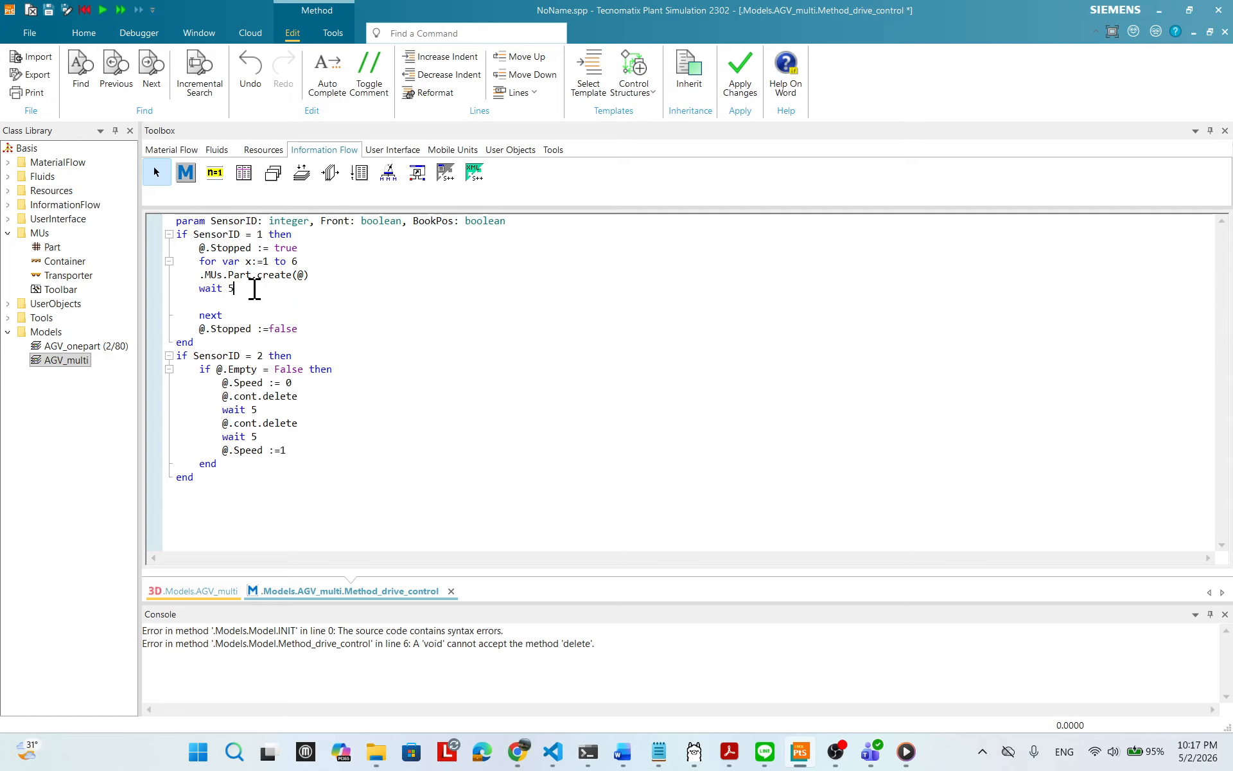
{"action": "key", "text": "BackSpace"}
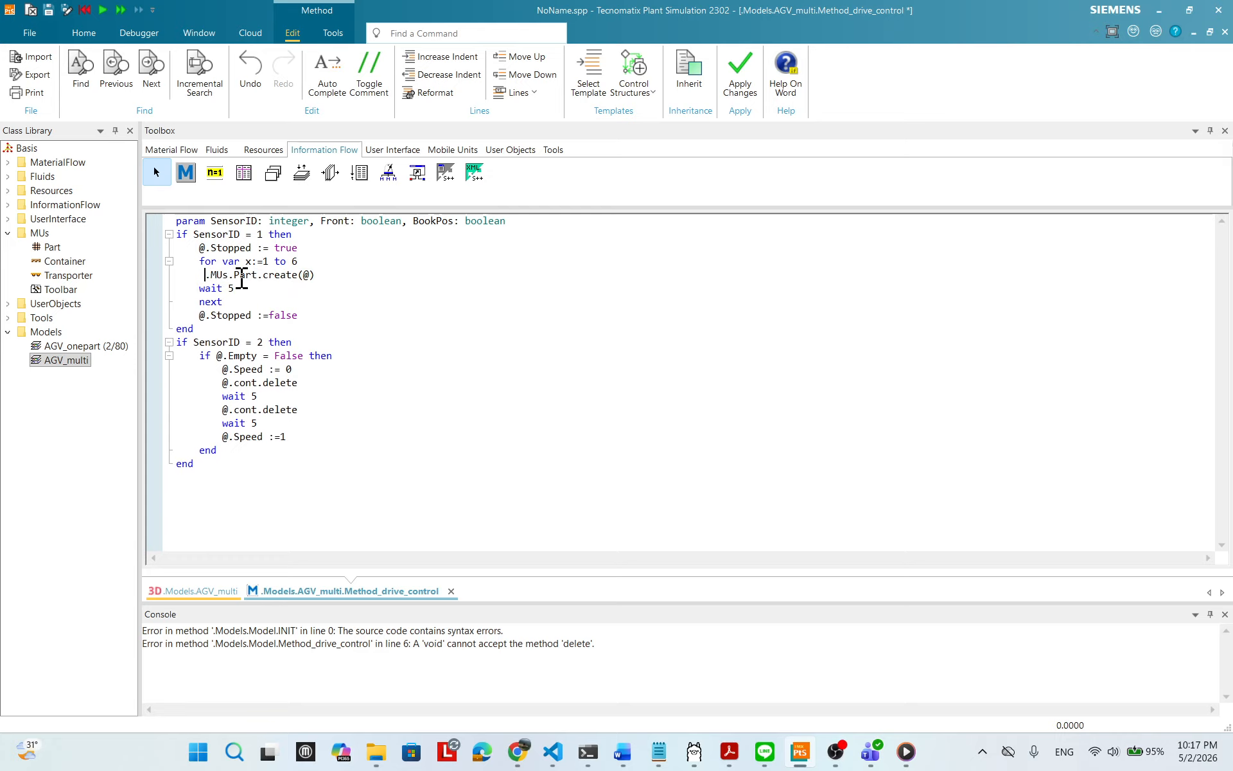
{"action": "left_click", "coordinate": [200, 291]}
{"action": "left_click", "coordinate": [206, 274]}
{"action": "left_click", "coordinate": [251, 301]}
{"action": "left_click", "coordinate": [950, 769]}
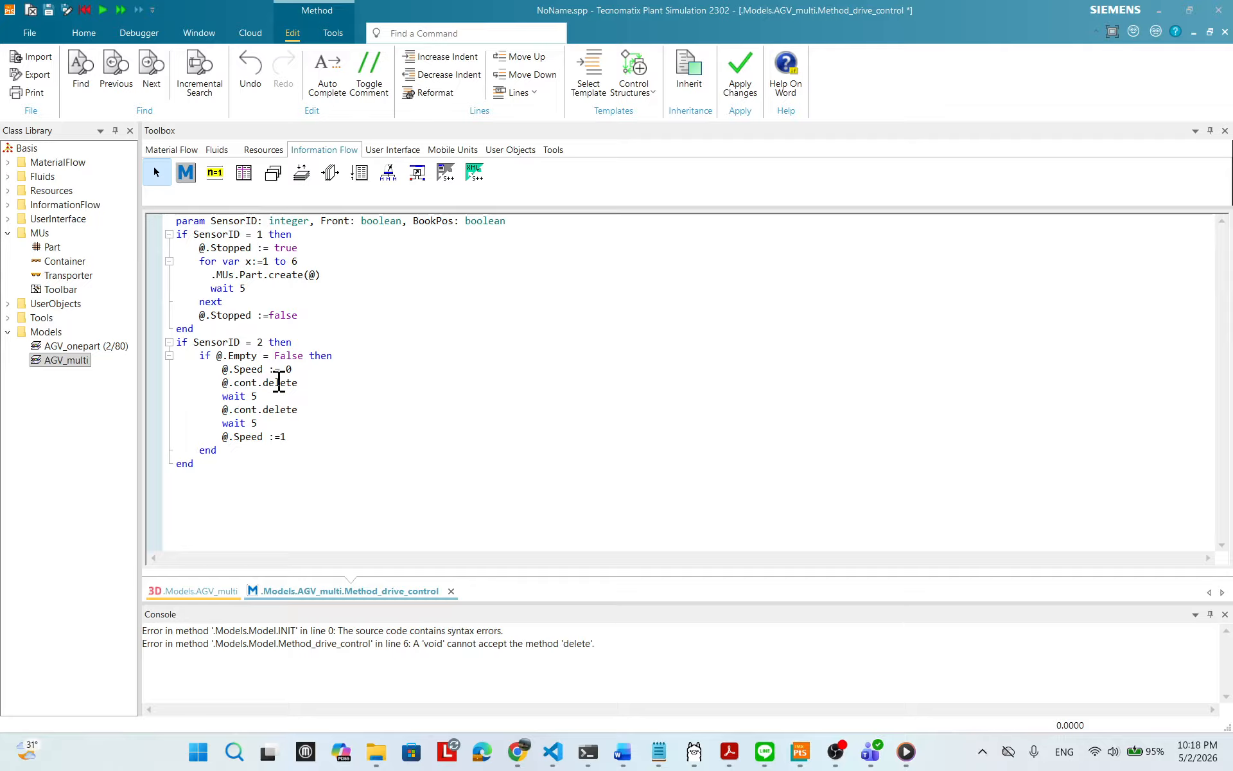
- Set the load bay Y-dimension of the Transporter in the MUs folder to 3
{"action": "double_click", "coordinate": [55, 277]}
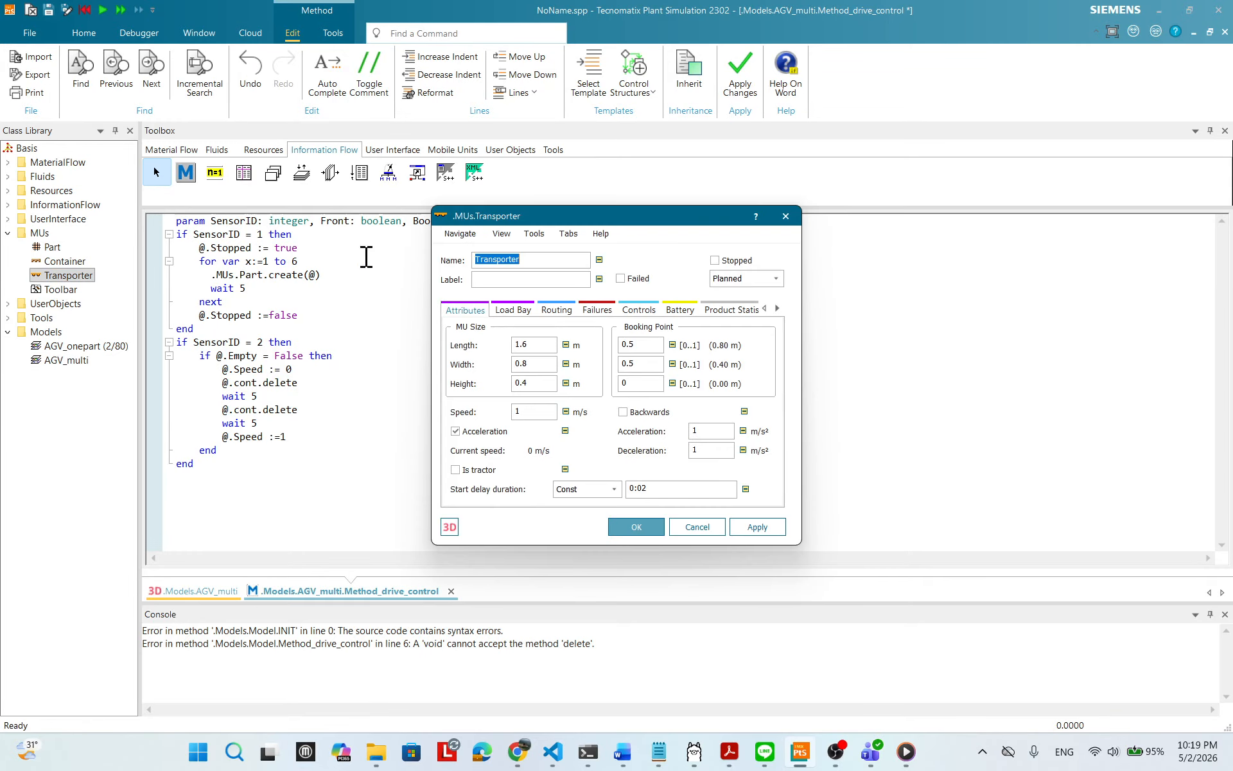
{"action": "left_click_drag", "start_coordinate": [541, 221], "coordinate": [408, 217]}
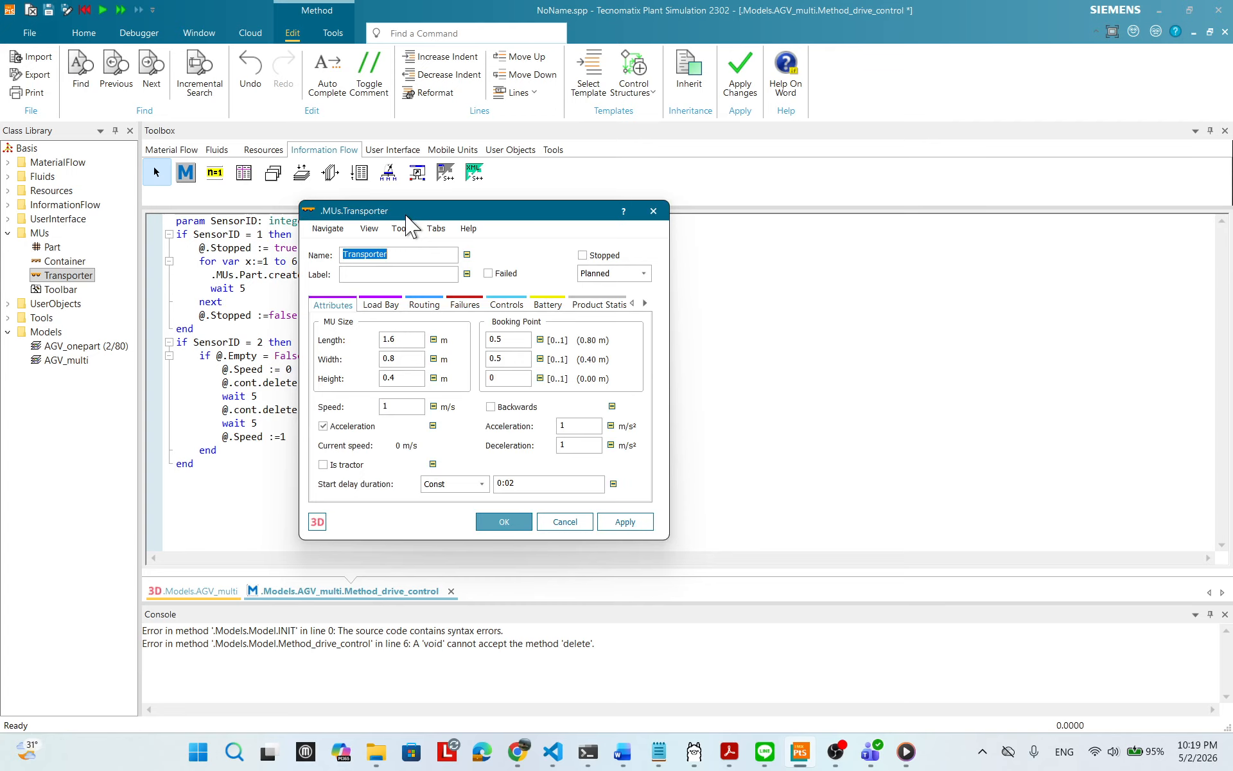
{"action": "left_click", "coordinate": [382, 303]}
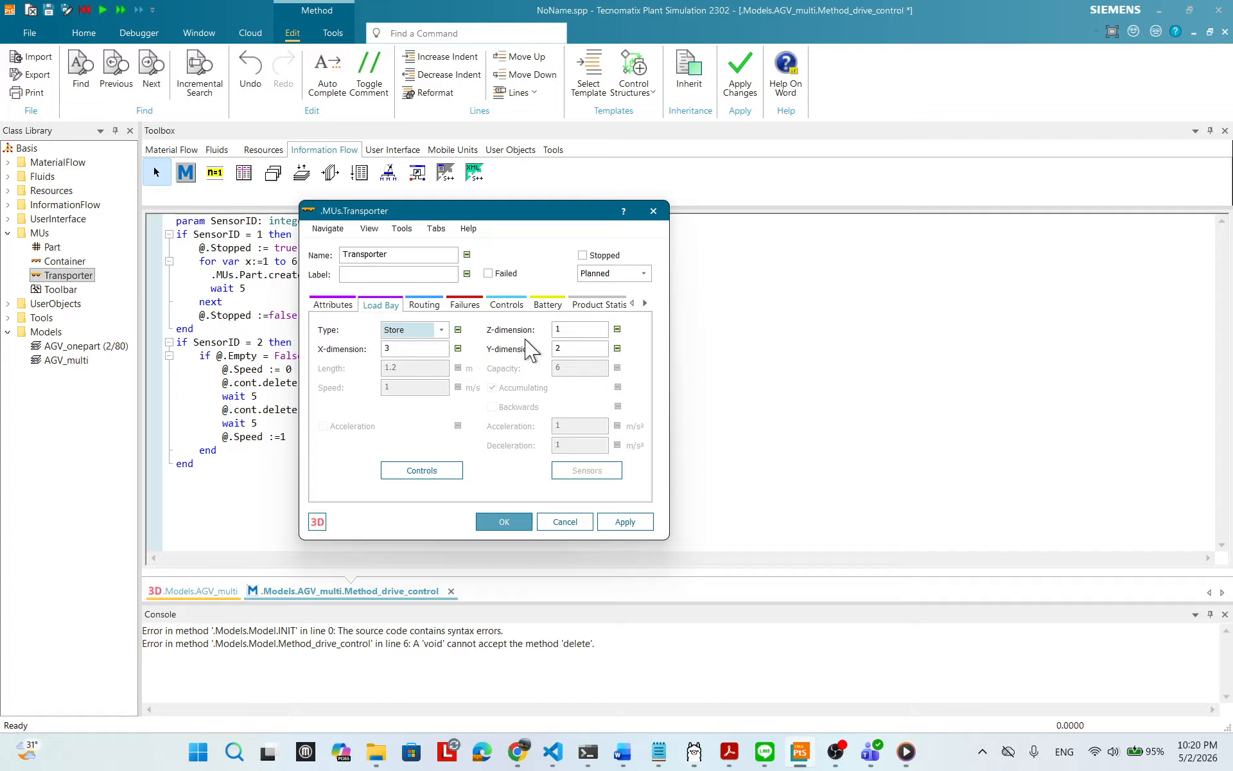
{"action": "left_click_drag", "start_coordinate": [585, 351], "coordinate": [553, 354]}
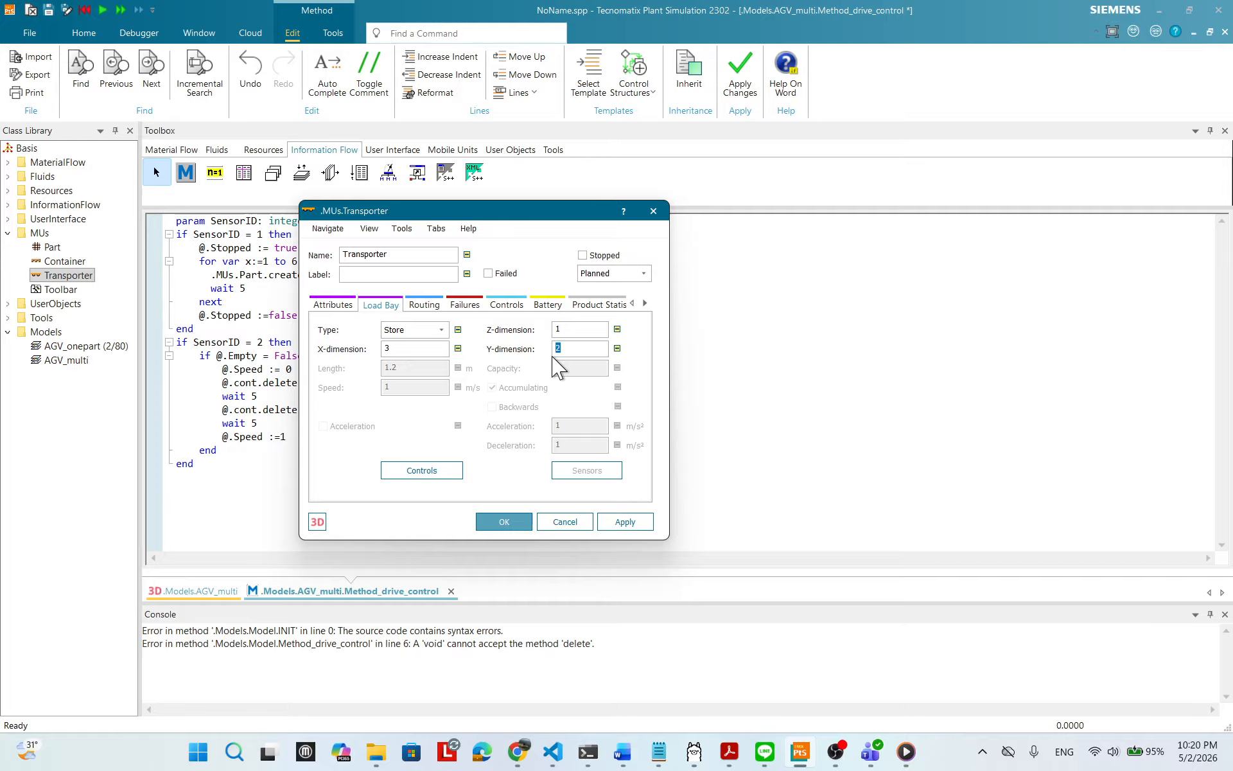
{"action": "type", "text": "3"}
{"action": "left_click", "coordinate": [574, 331]}
{"action": "left_click", "coordinate": [508, 522]}
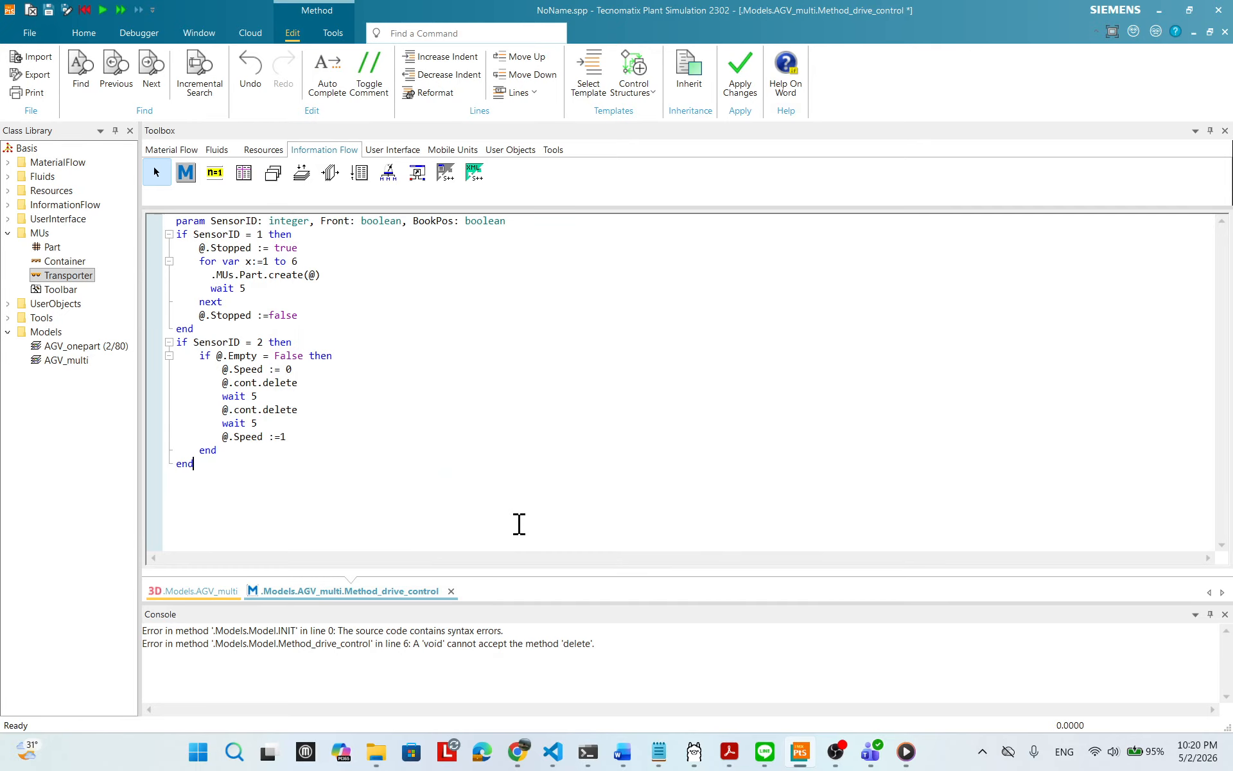
- Insert a repeat...until loop template below @.Speed := 0 in the SensorID = 2 block
{"action": "left_click", "coordinate": [319, 262]}
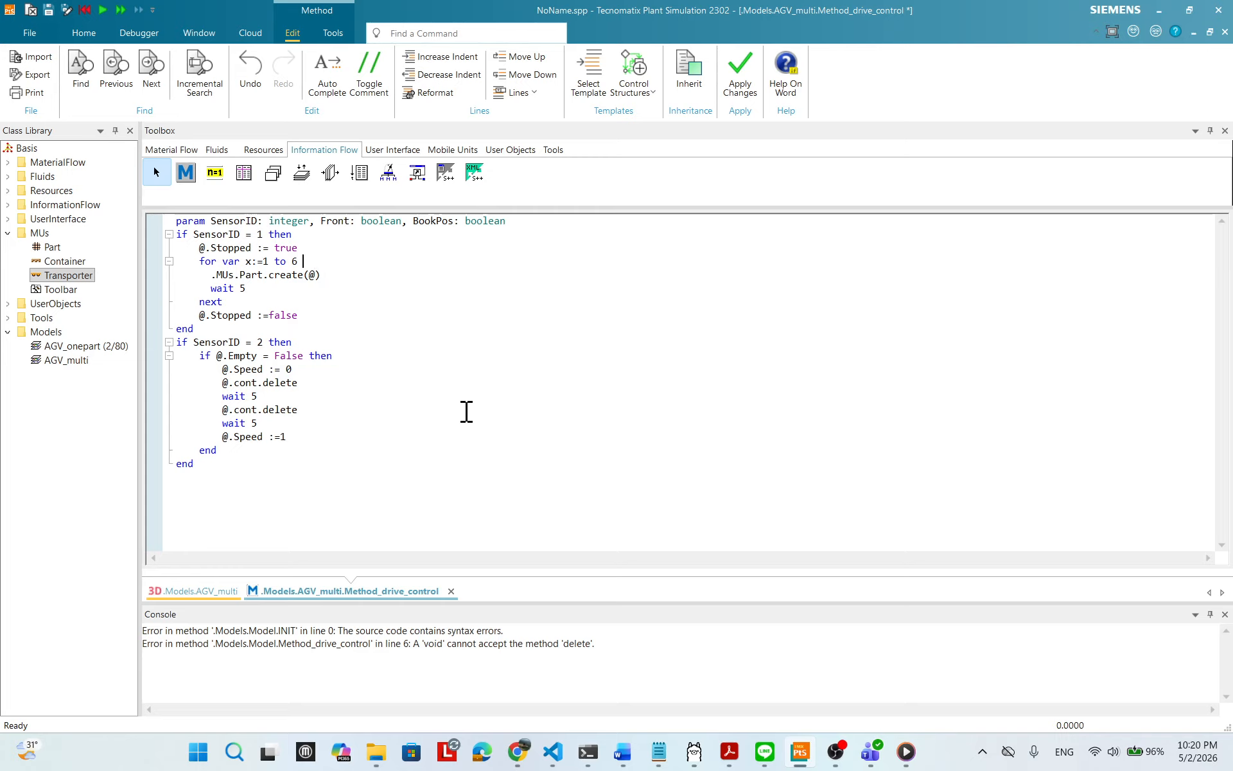
{"action": "left_click", "coordinate": [321, 375]}
{"action": "key", "text": "Return"}
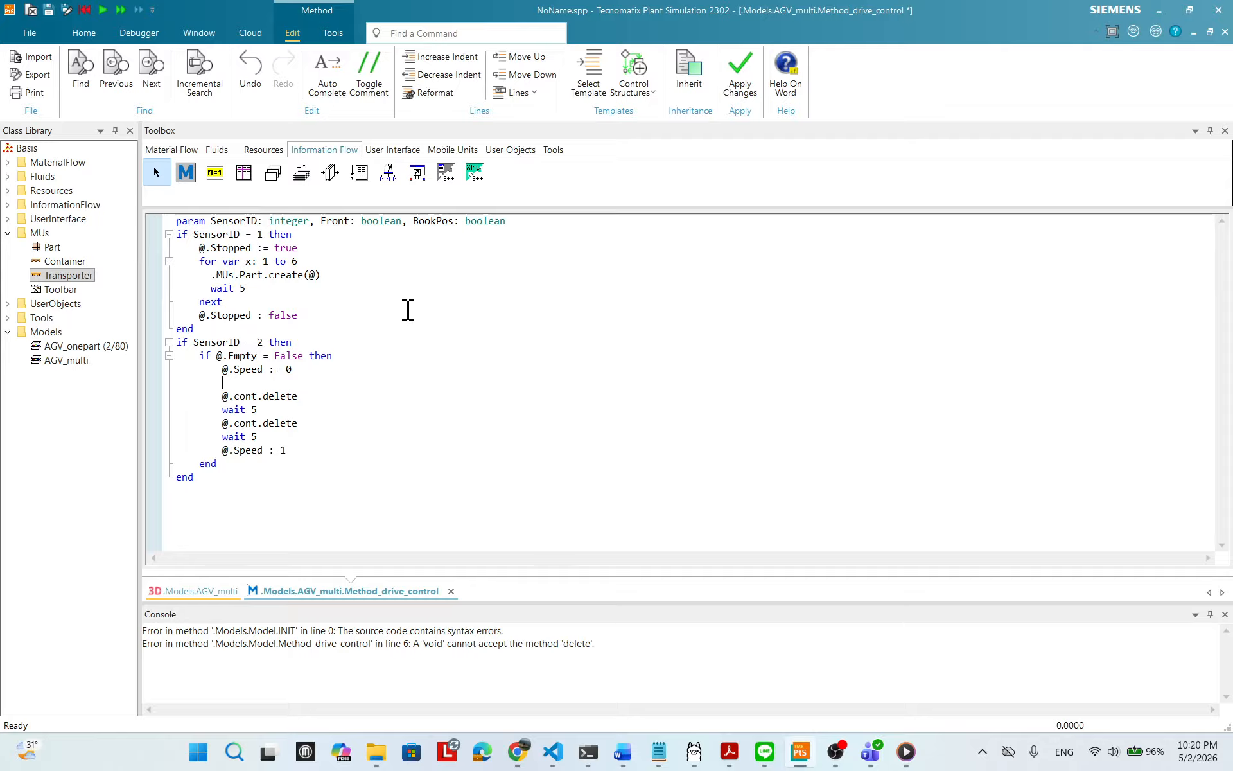
{"action": "left_click", "coordinate": [648, 95]}
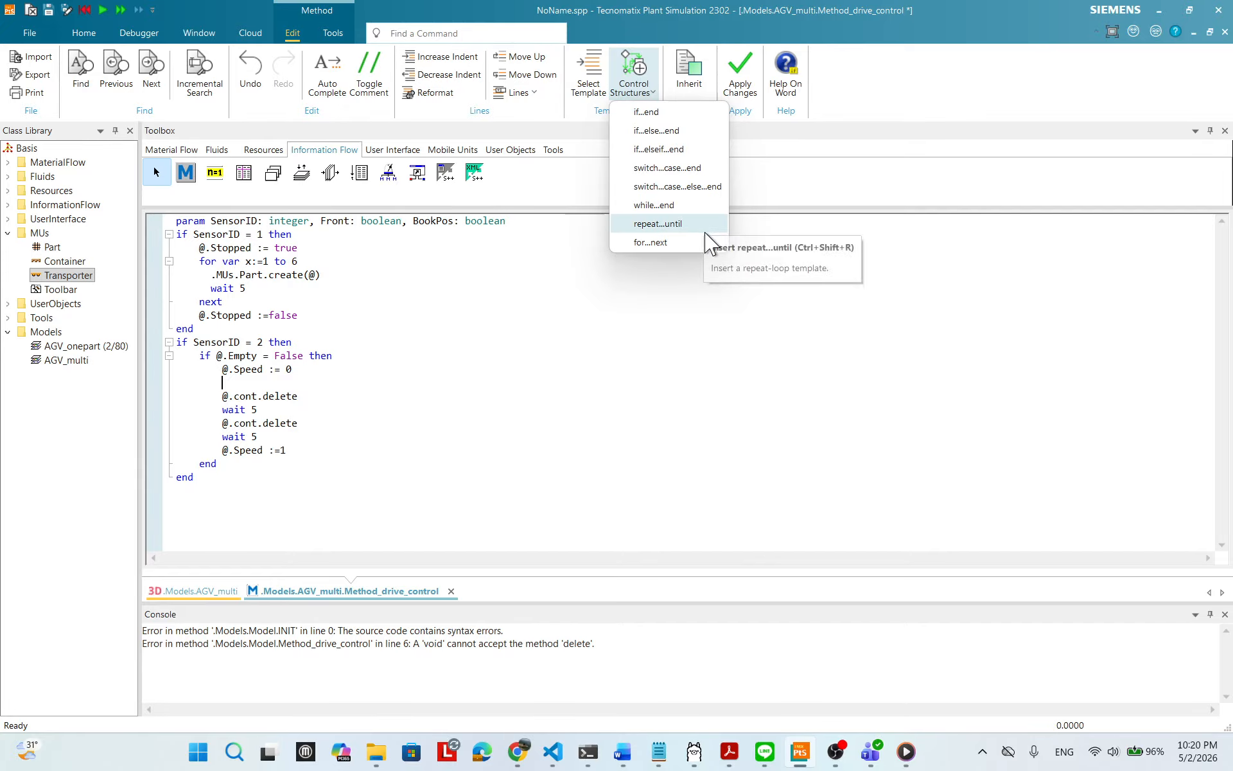
{"action": "left_click", "coordinate": [681, 224]}
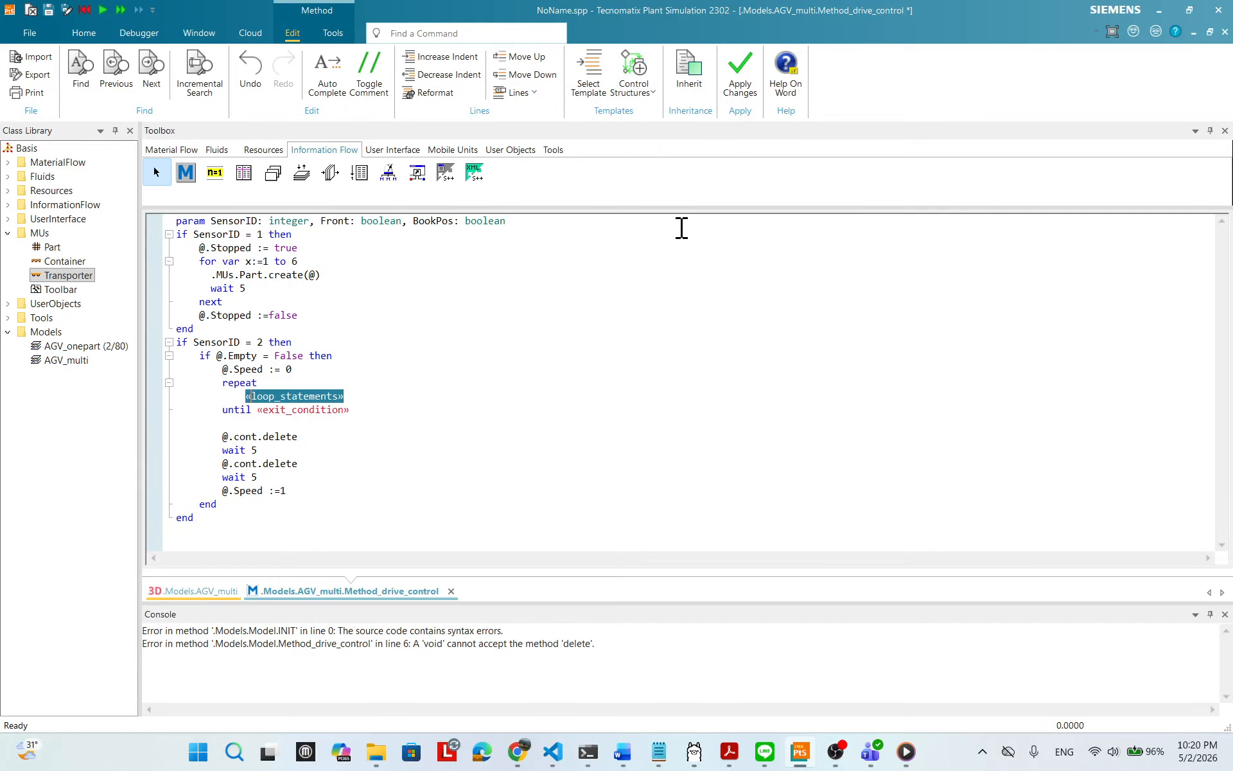
{"action": "left_click", "coordinate": [445, 411]}
- Move the first @.cont.delete and wait 5 pair into the repeat loop as its statements and indent both lines
{"action": "left_click_drag", "start_coordinate": [222, 438], "coordinate": [257, 450]}
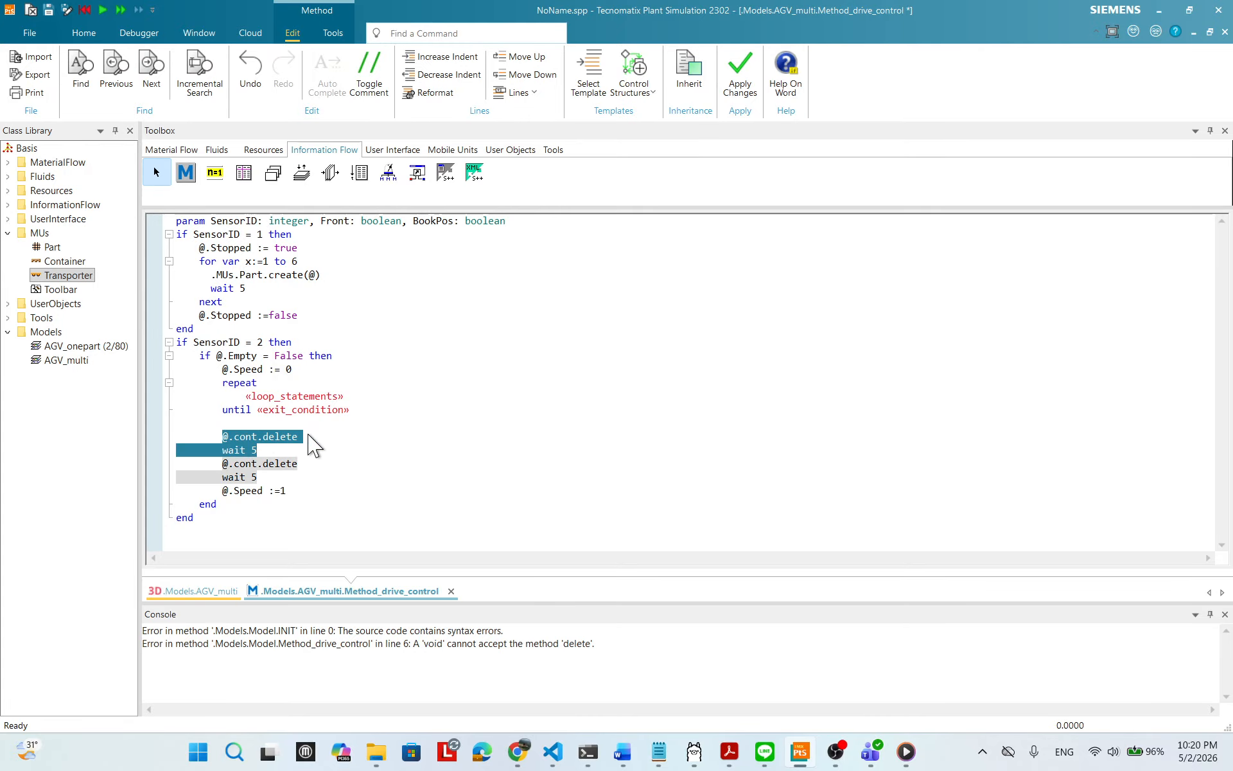
{"action": "key", "text": "Delete"}
{"action": "double_click", "coordinate": [271, 394]}
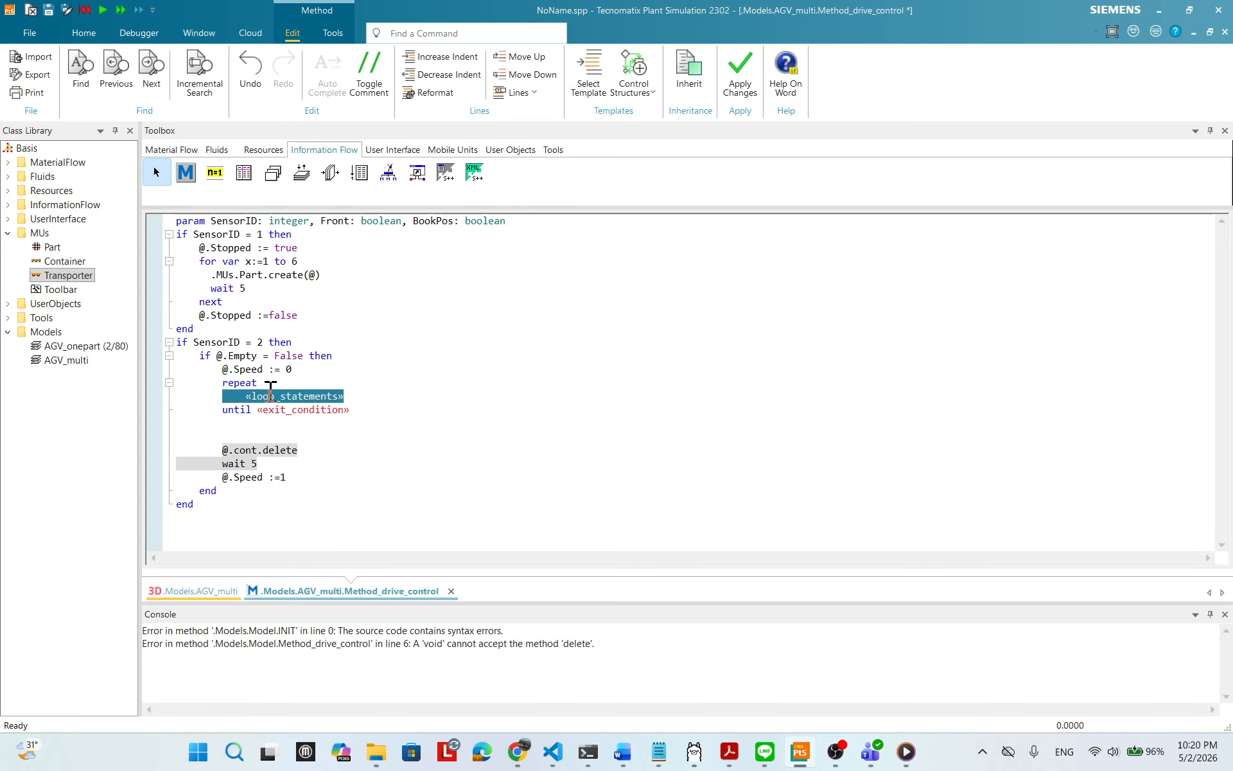
{"action": "type", "text": "@.cont.delete wait 5"}
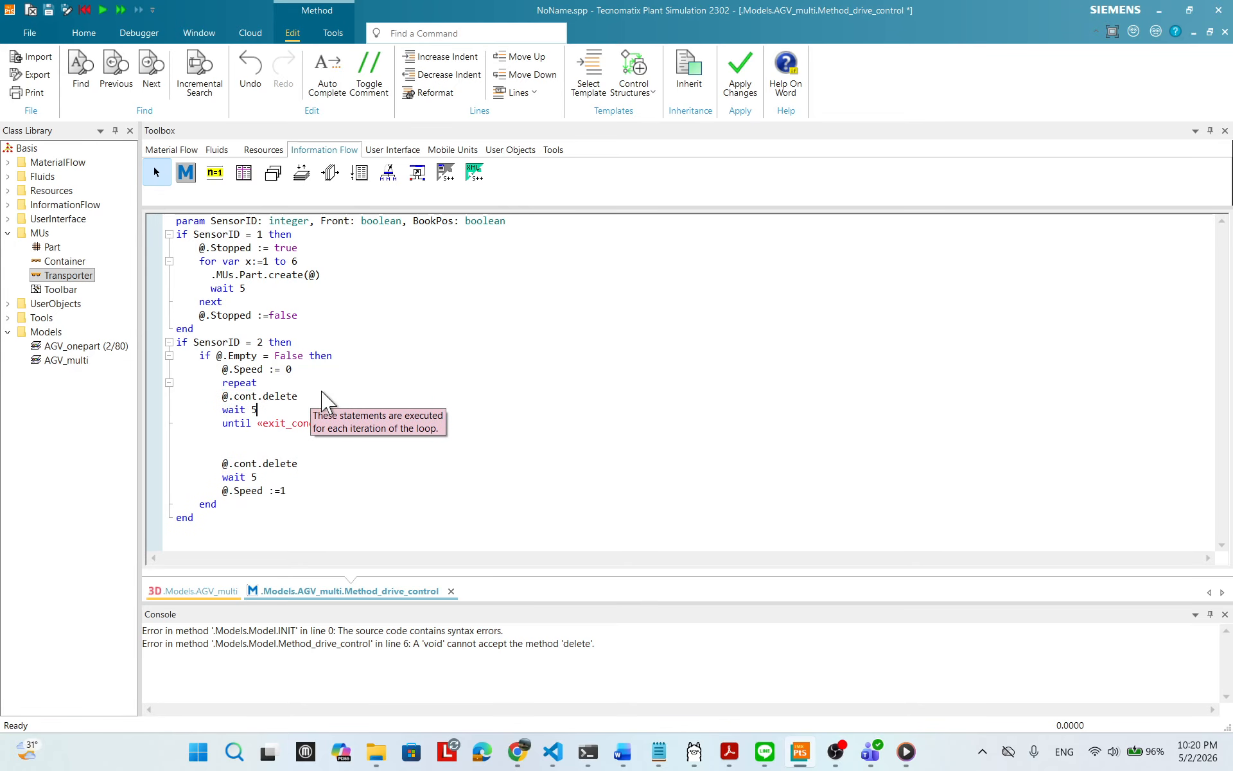
{"action": "left_click", "coordinate": [222, 396]}
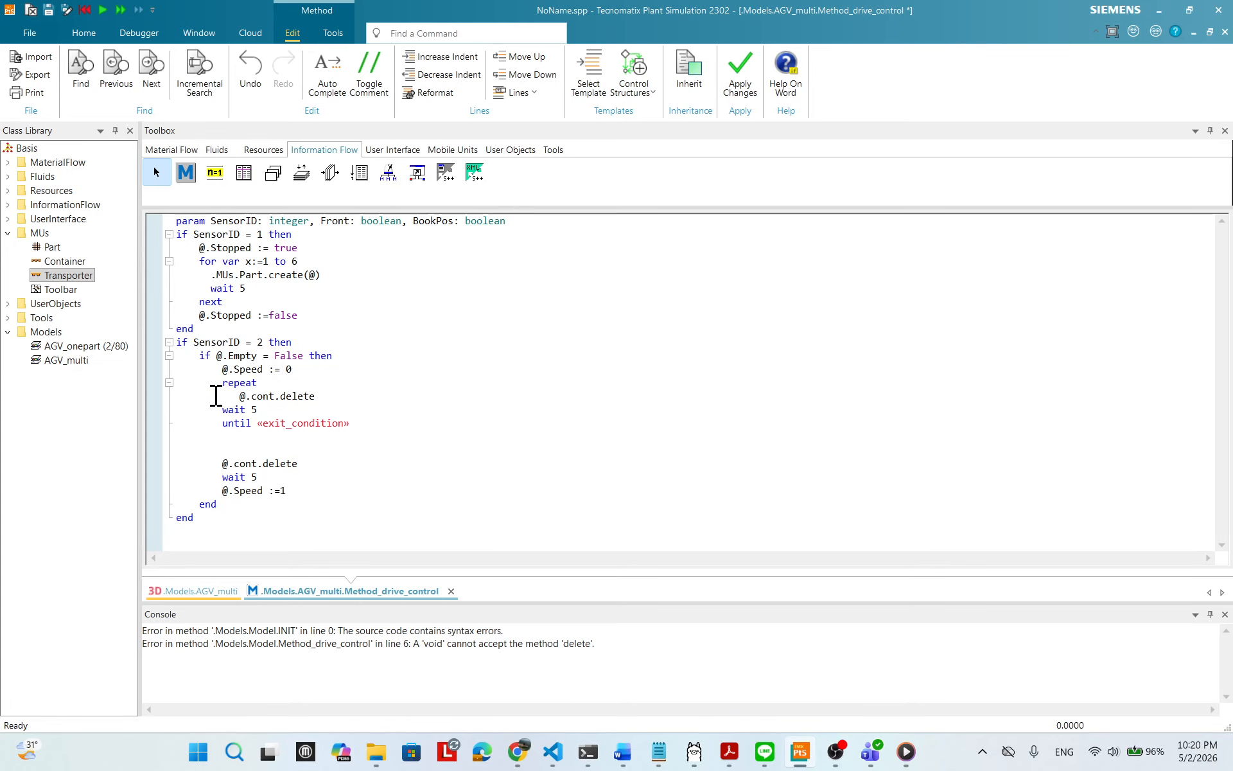
{"action": "left_click", "coordinate": [221, 409]}
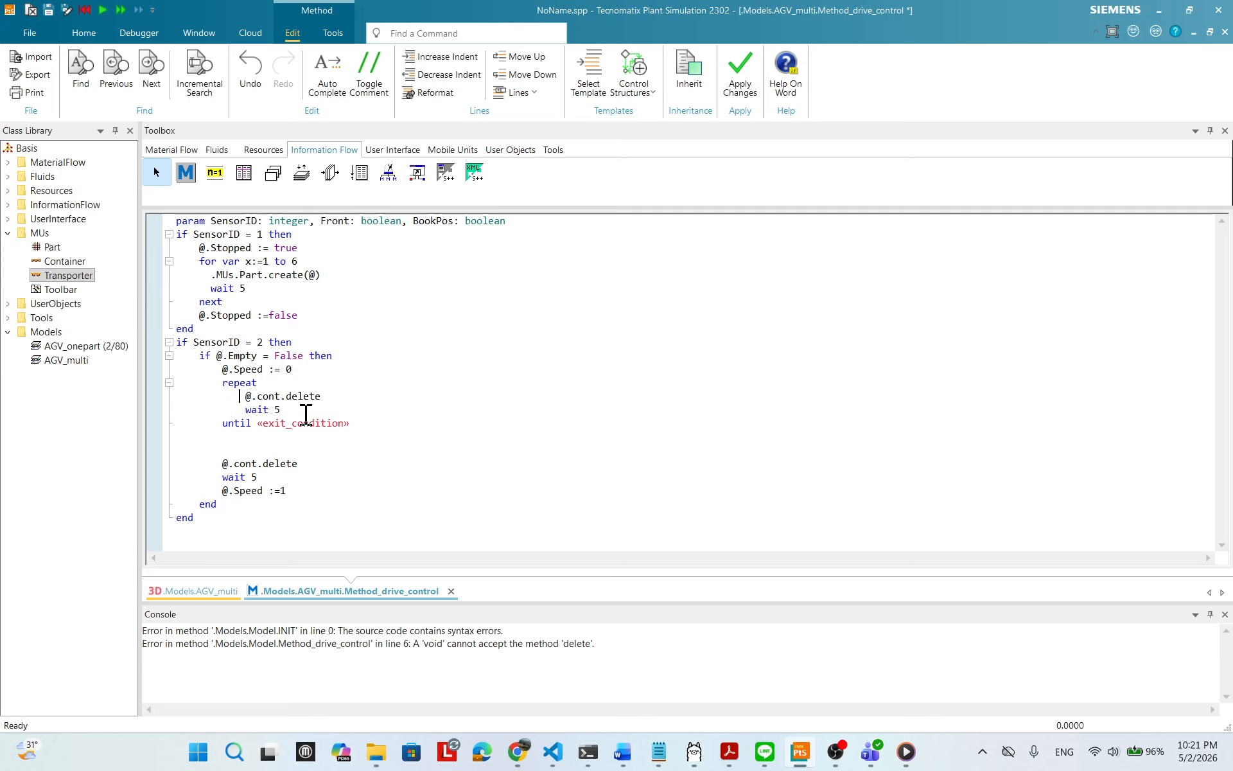
- Set the exit condition of the repeat loop to @.Empty
{"action": "left_click", "coordinate": [276, 423]}
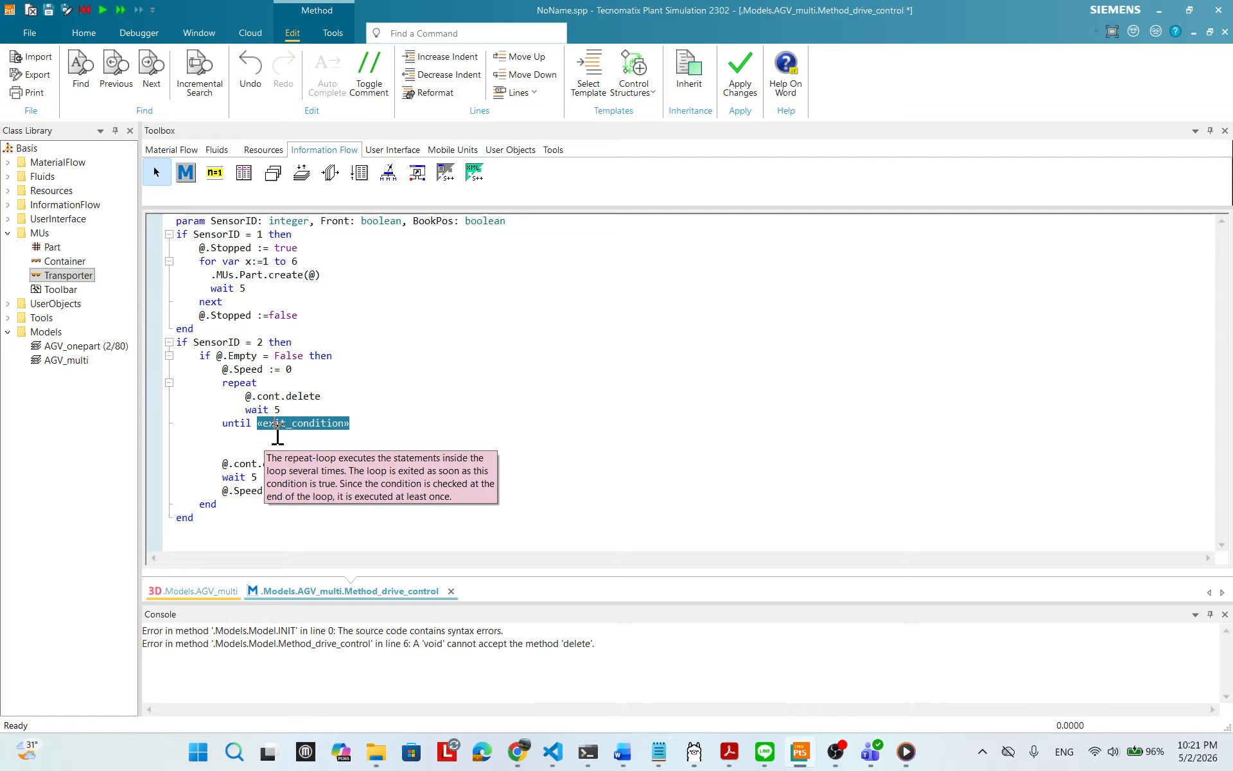
{"action": "type", "text": "@"}
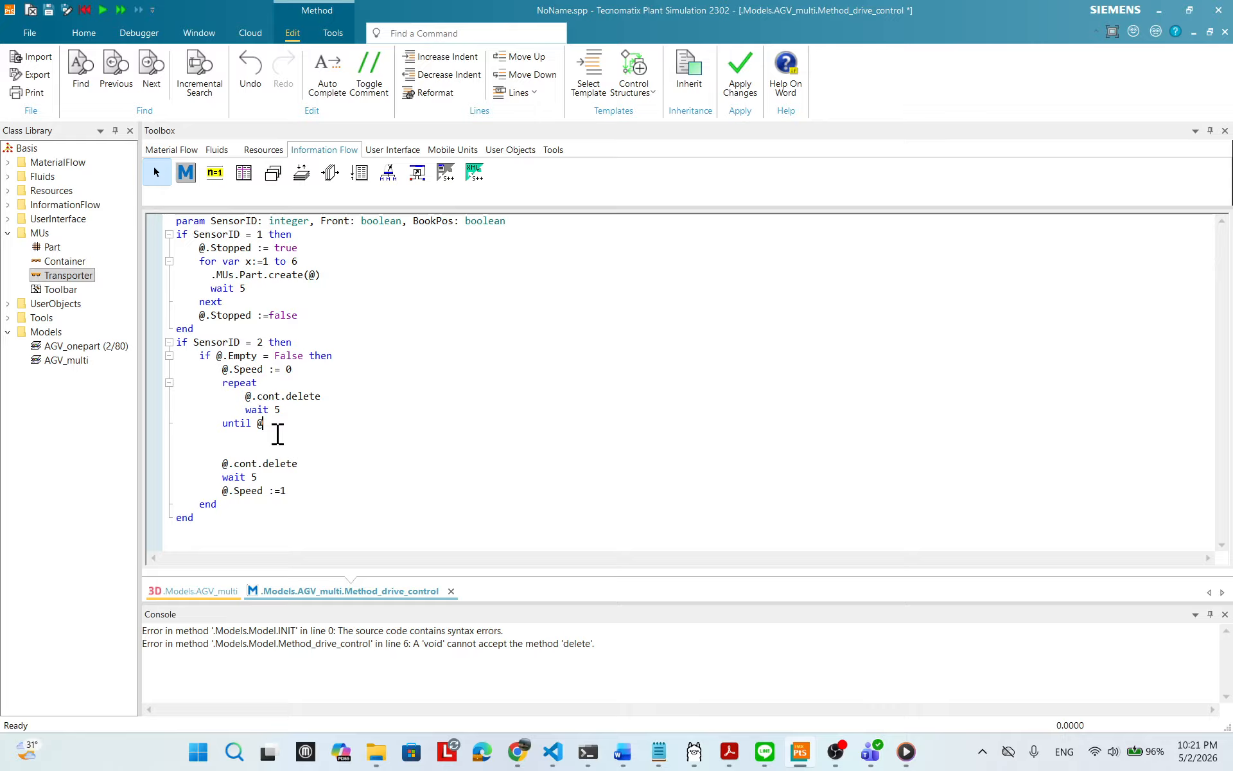
{"action": "type", "text": ".Empty"}
- Delete the leftover @.cont.delete and wait 5 lines and surplus blank lines below the repeat loop, and apply the method changes
{"action": "left_click_drag", "start_coordinate": [224, 463], "coordinate": [280, 476]}
{"action": "key", "text": "Delete"}
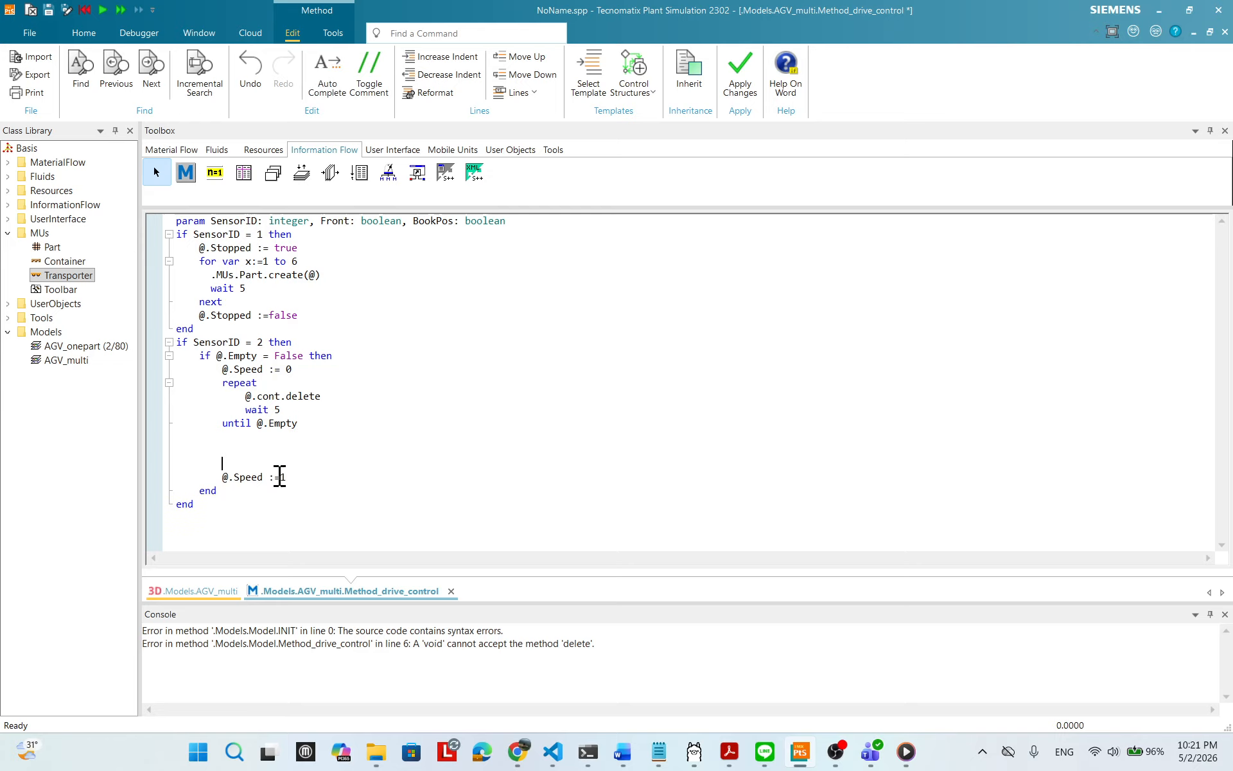
{"action": "left_click", "coordinate": [326, 425]}
{"action": "key", "text": "Delete"}
{"action": "key", "text": "Delete"}
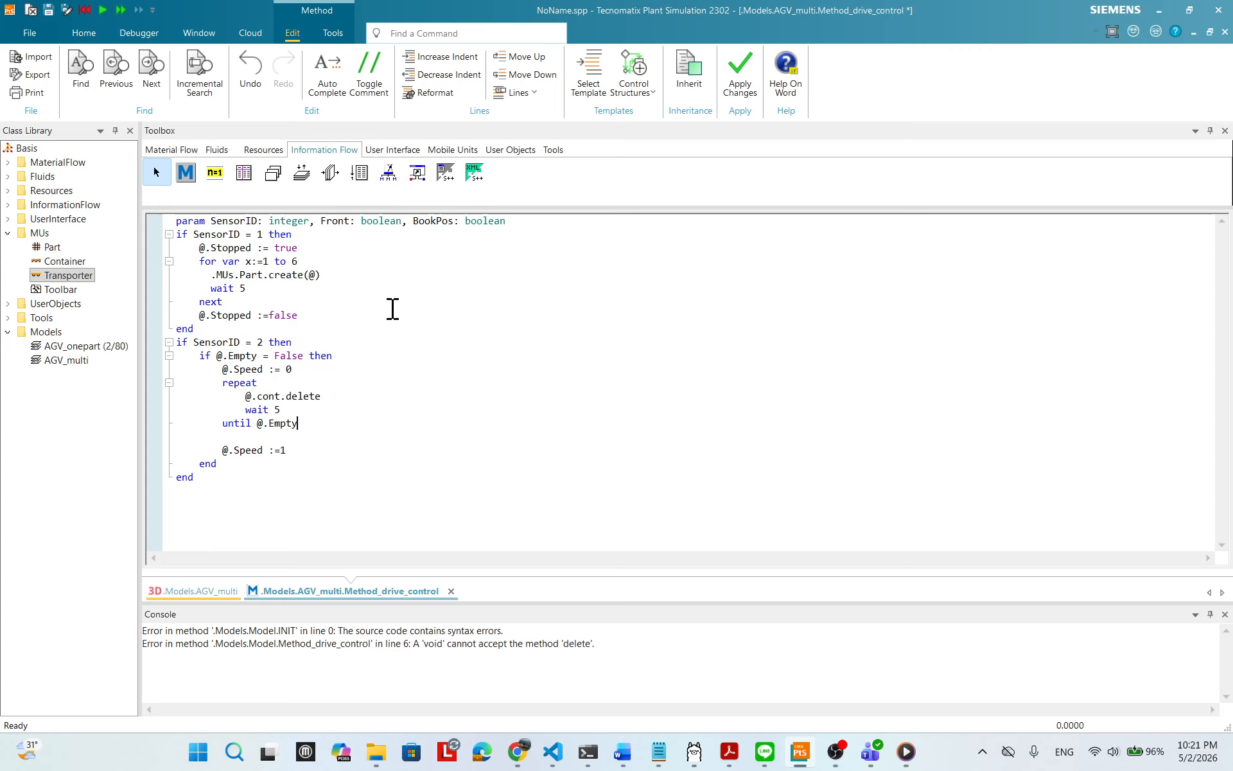
{"action": "right_click", "coordinate": [526, 289]}
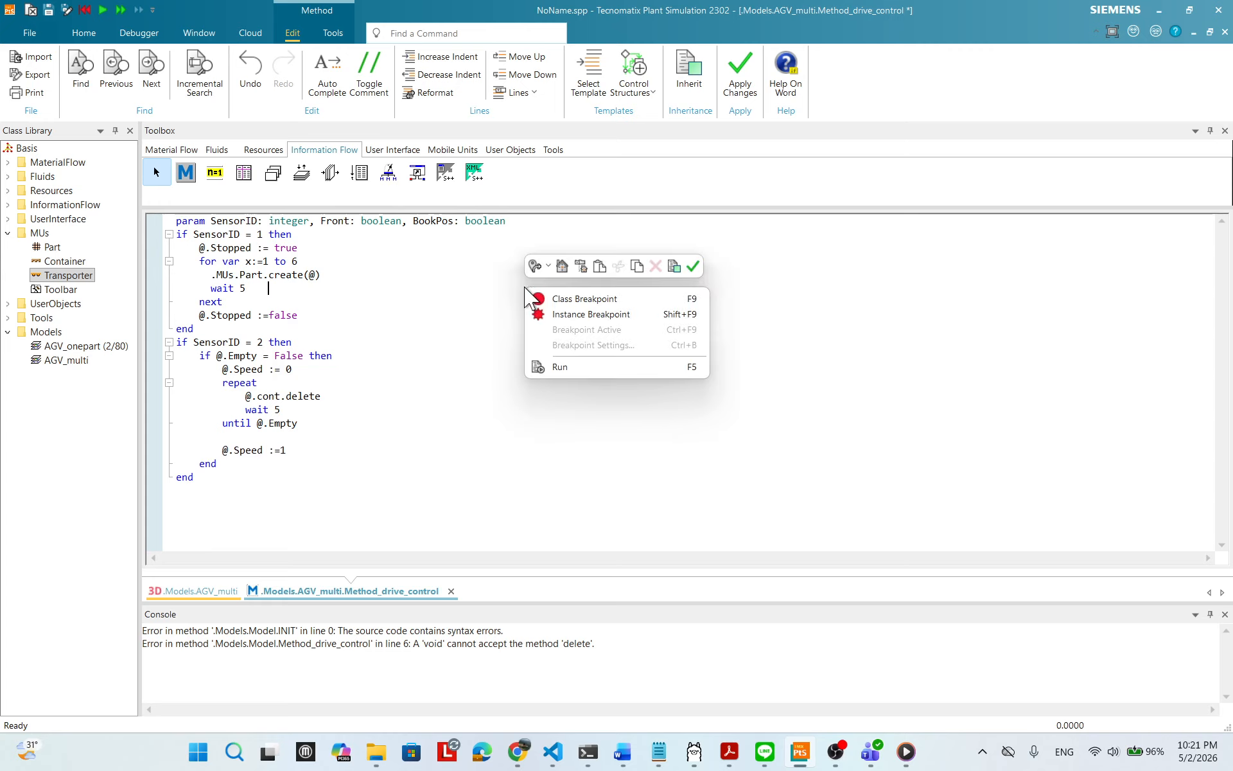
{"action": "left_click", "coordinate": [693, 266]}
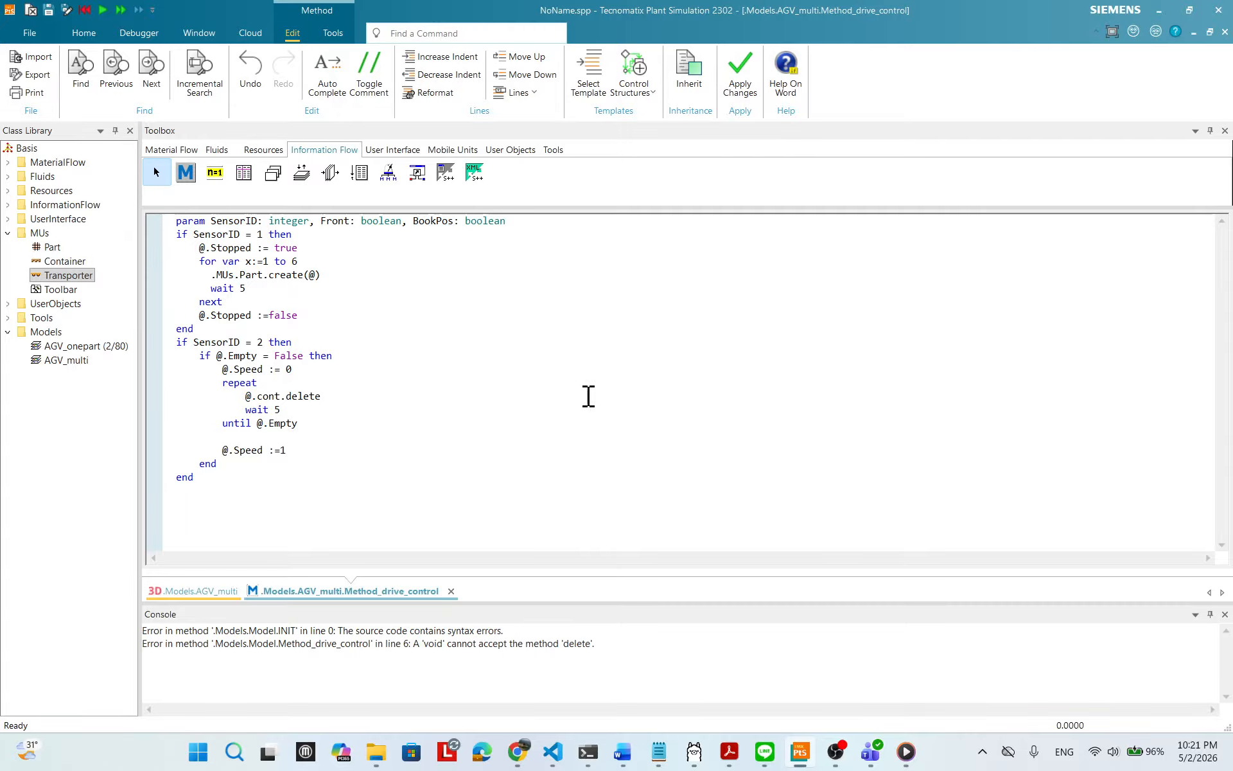
- Run the AGV_multi simulation to watch the transporters load and unload with the new loops, and reset it
{"action": "left_click", "coordinate": [215, 591]}
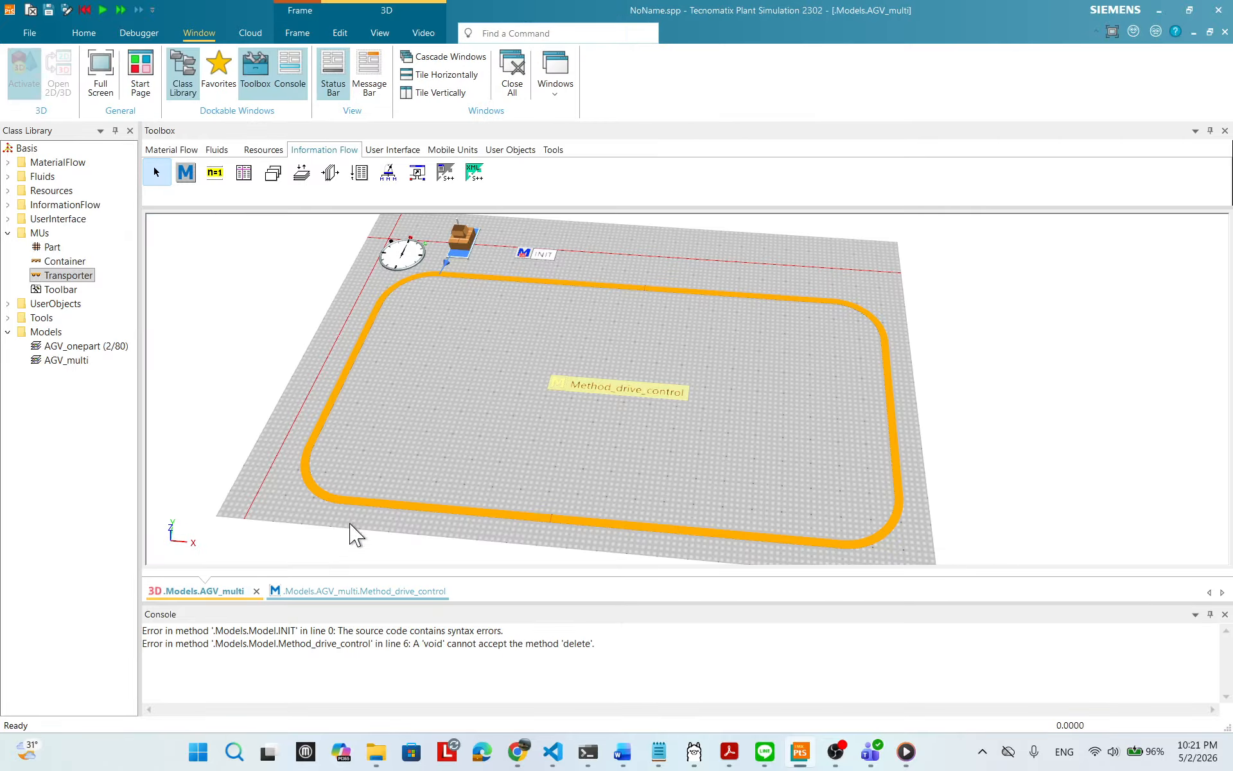
{"action": "right_click", "coordinate": [645, 342]}
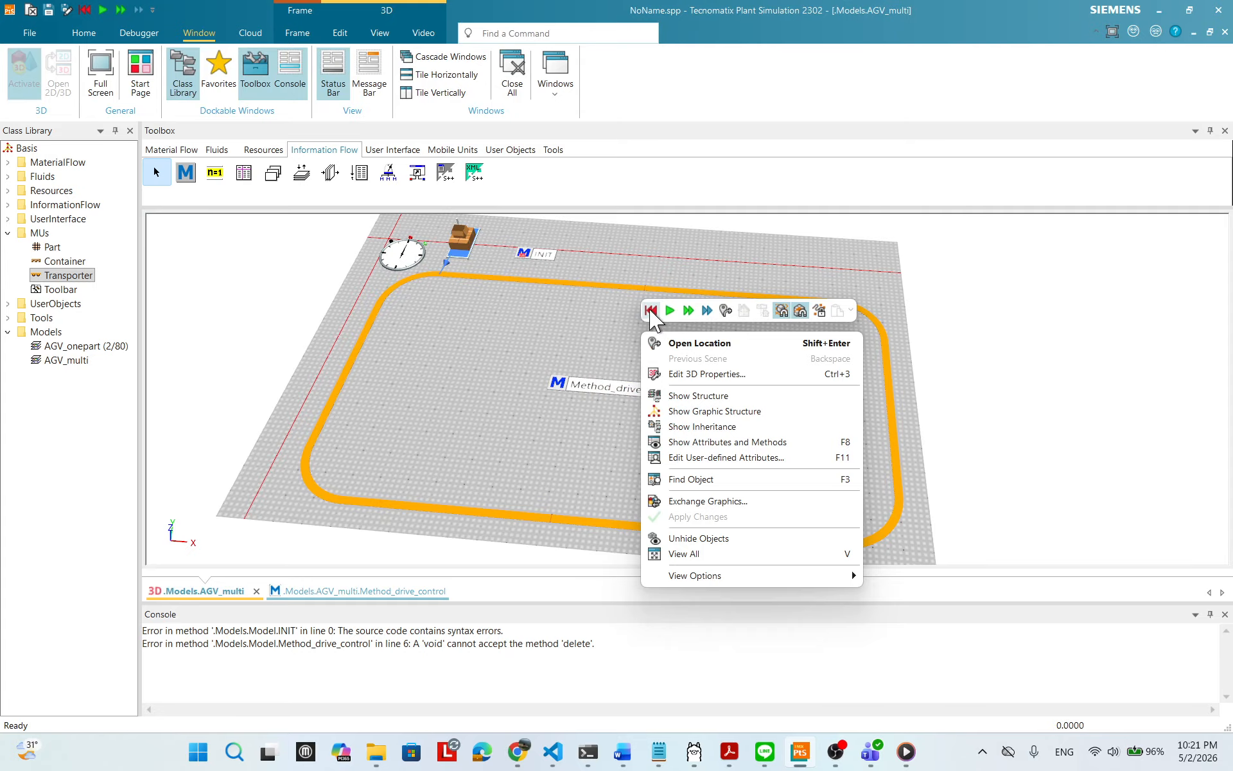
{"action": "left_click", "coordinate": [668, 310]}
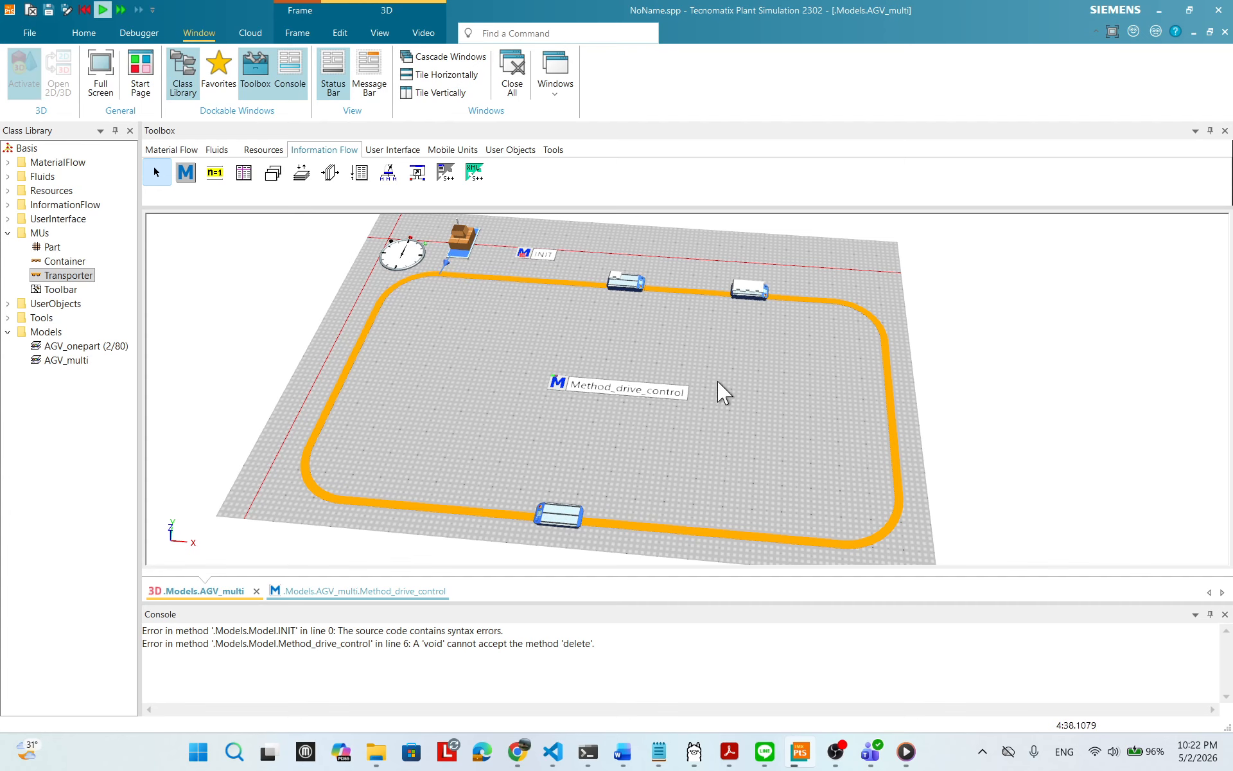
{"action": "left_click", "coordinate": [734, 367]}
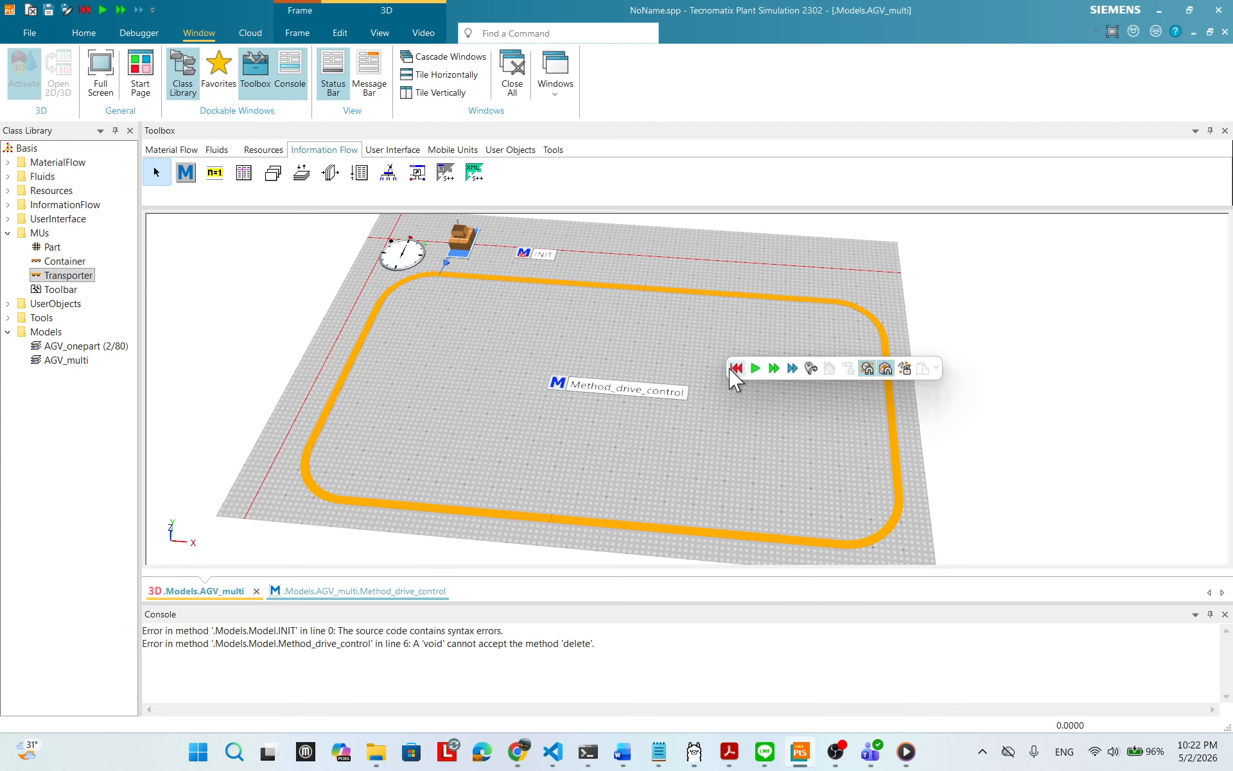
{"action": "left_click", "coordinate": [929, 753]}
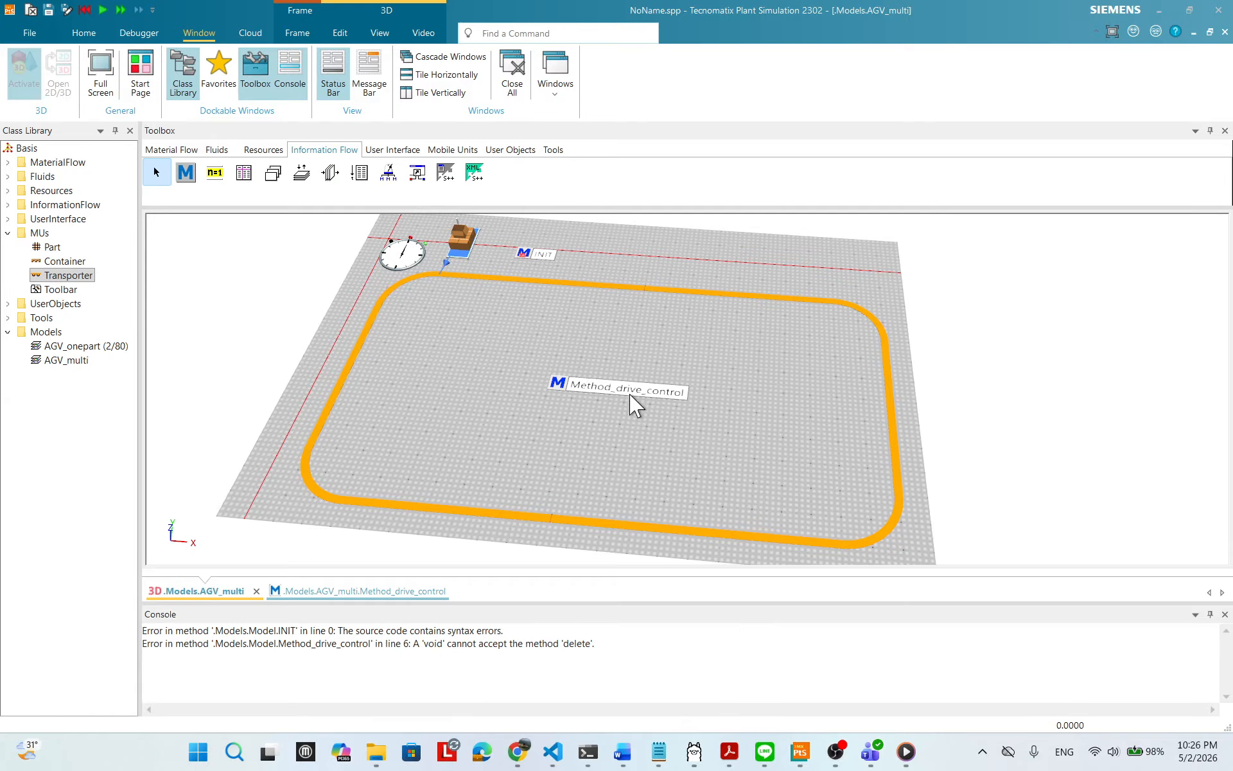
- Reopen Method_drive_control and compare the for loop's upper limit with the load bay dimensions of the Transporter in the MUs folder
{"action": "double_click", "coordinate": [630, 392]}
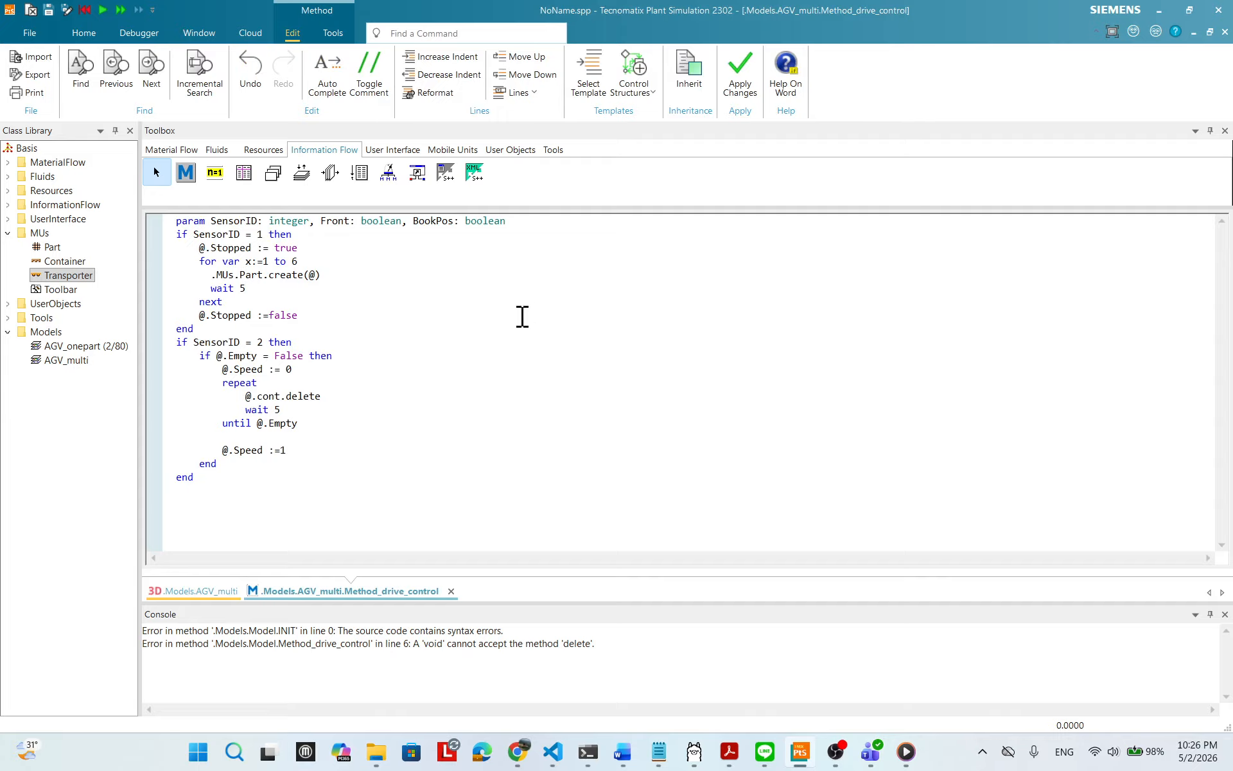
{"action": "left_click", "coordinate": [291, 261]}
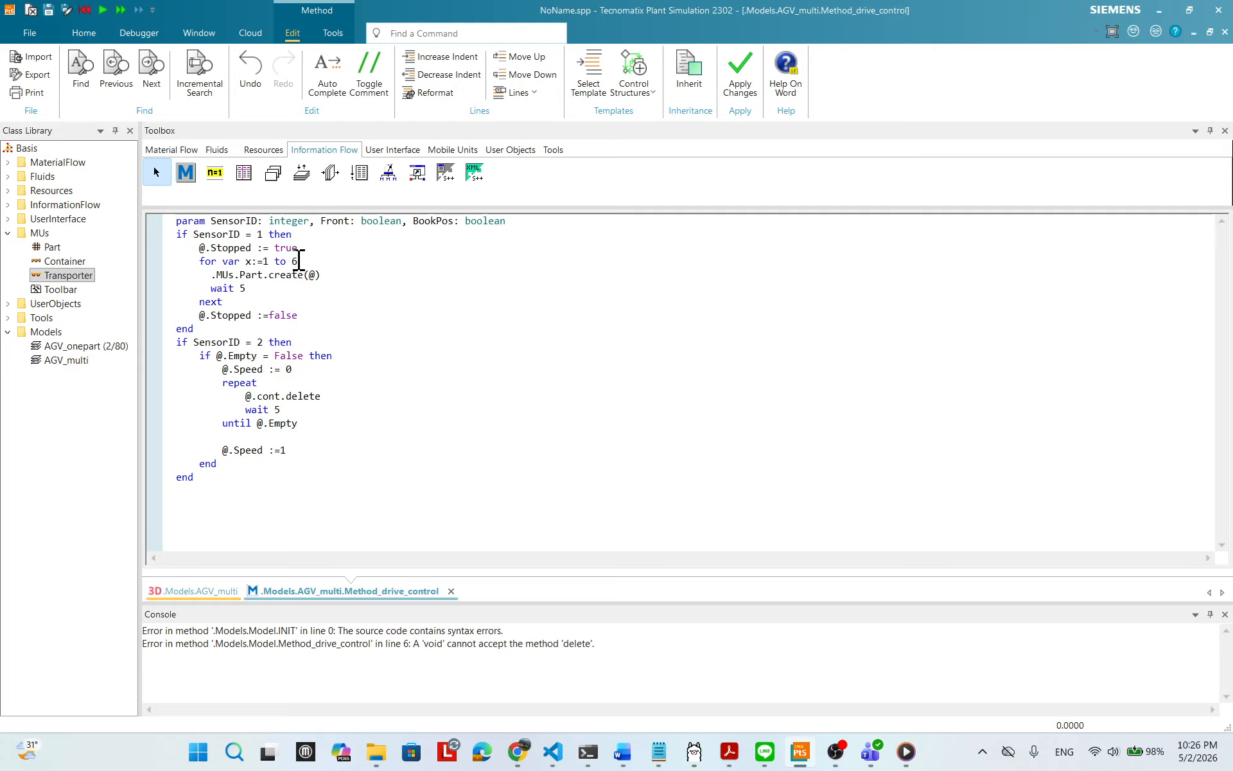
{"action": "double_click", "coordinate": [298, 261]}
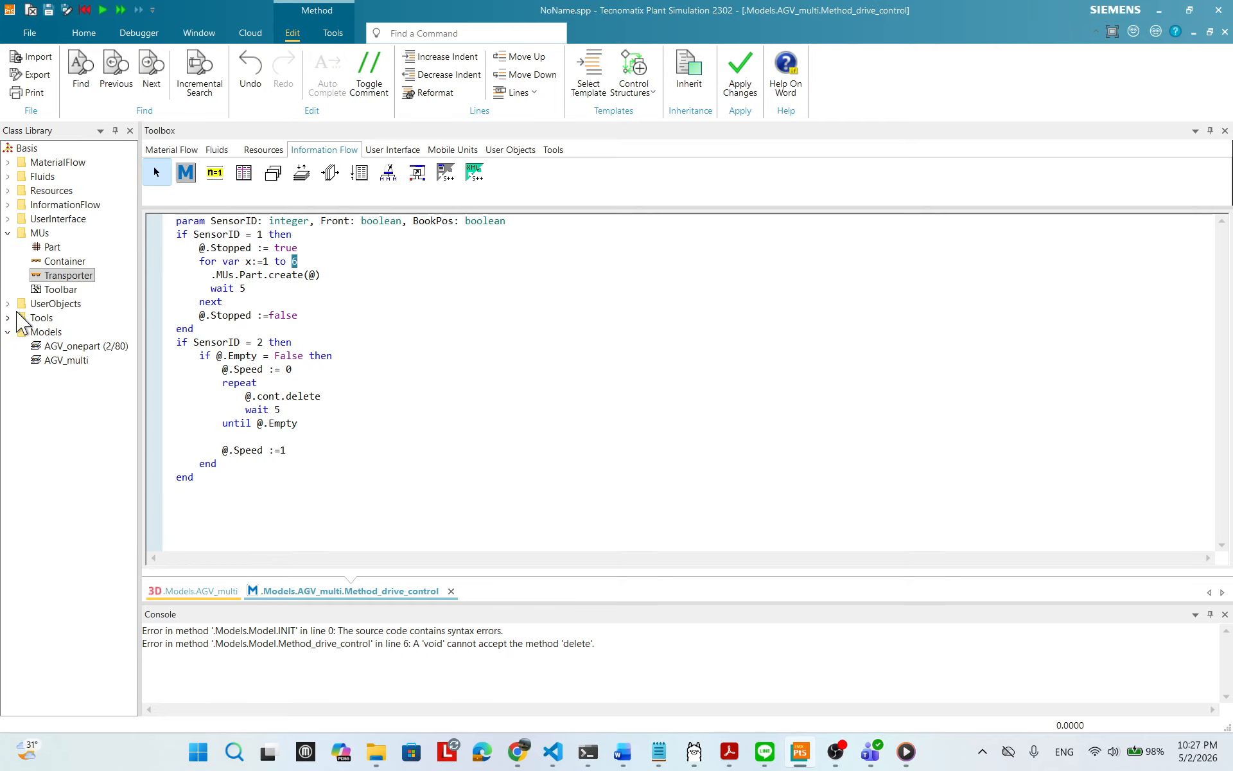
{"action": "double_click", "coordinate": [68, 274]}
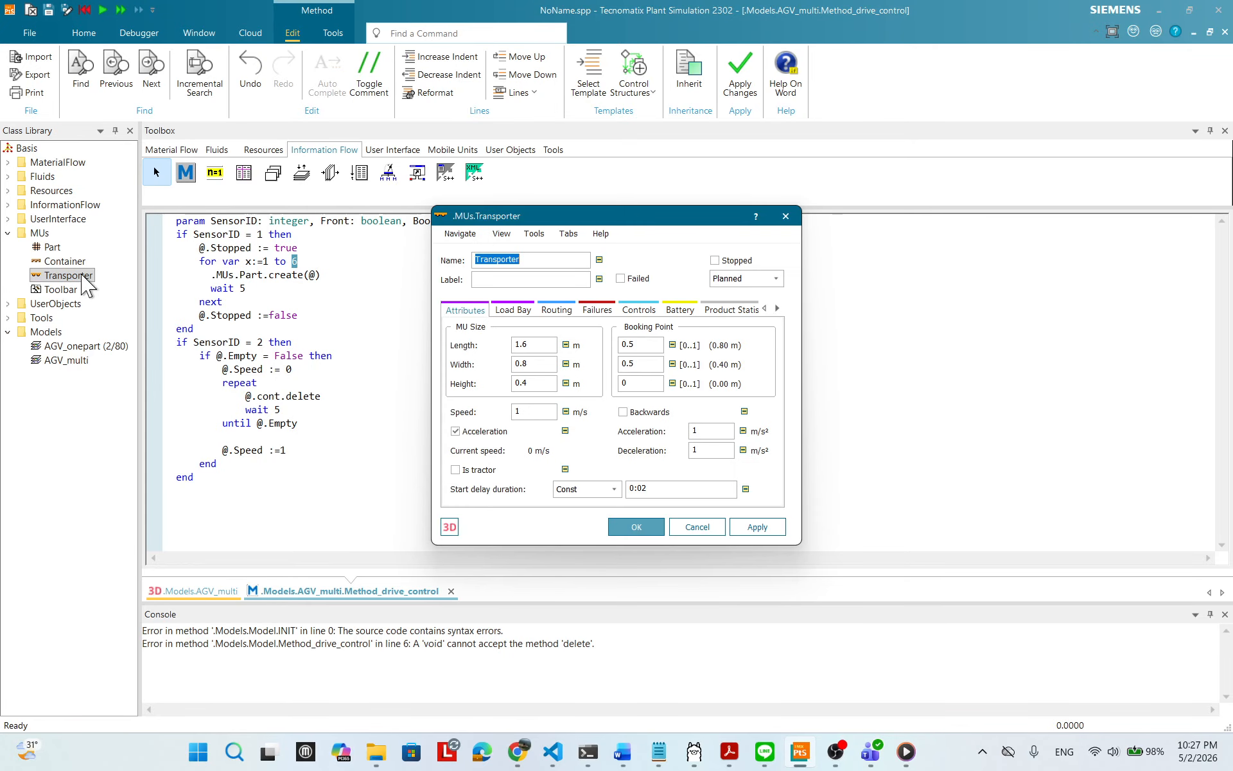
{"action": "left_click_drag", "start_coordinate": [662, 217], "coordinate": [589, 214]}
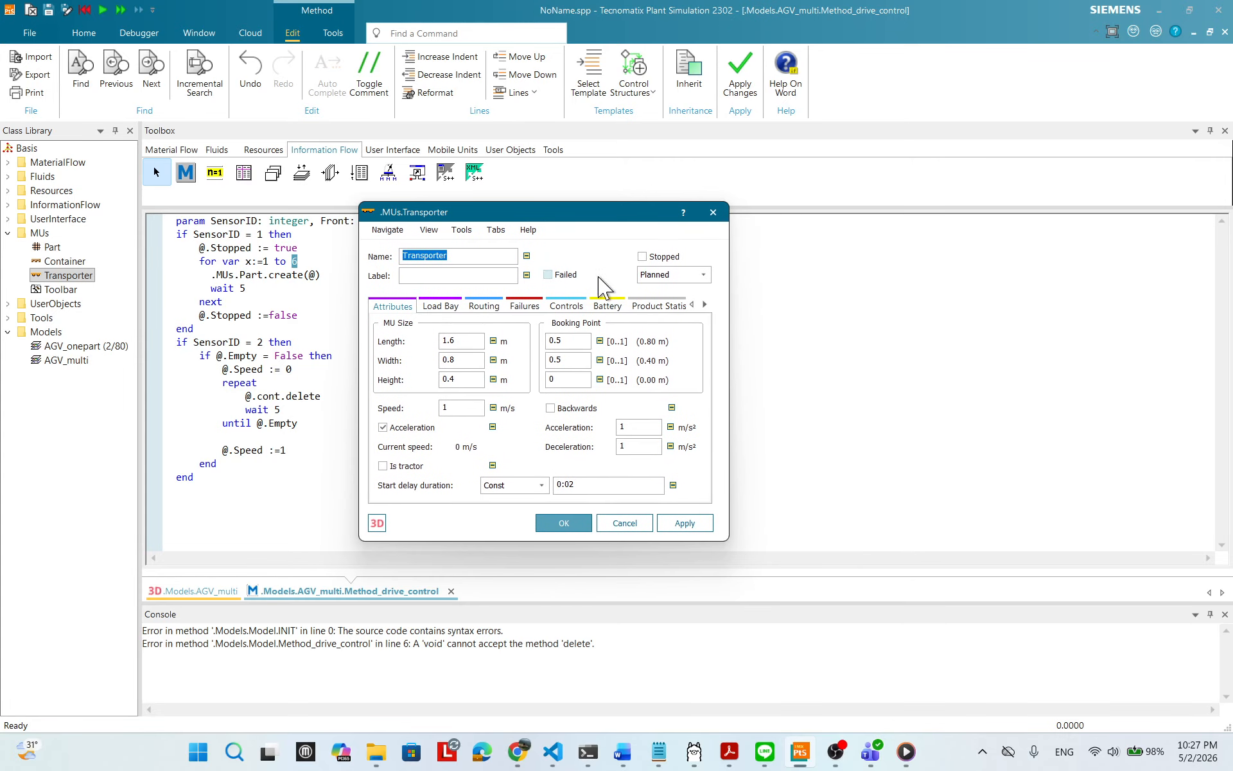
{"action": "left_click", "coordinate": [441, 306]}
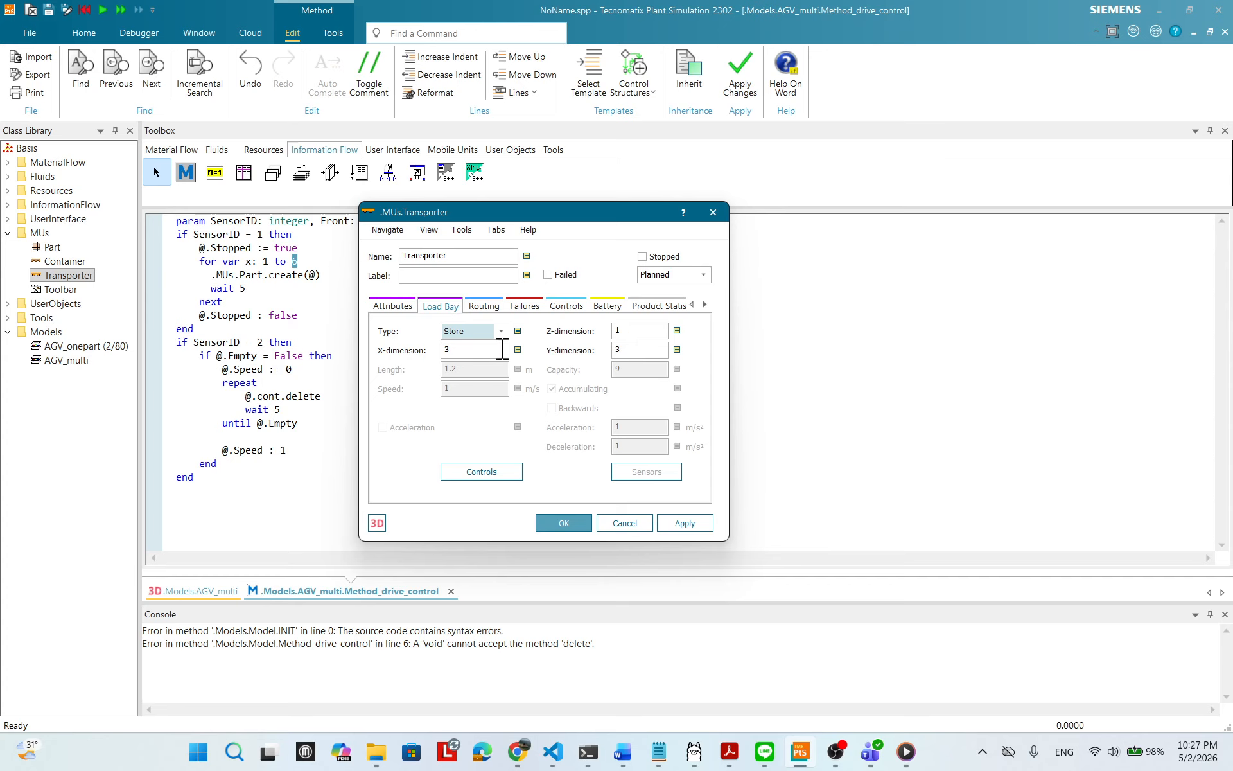
{"action": "left_click_drag", "start_coordinate": [533, 213], "coordinate": [473, 277]}
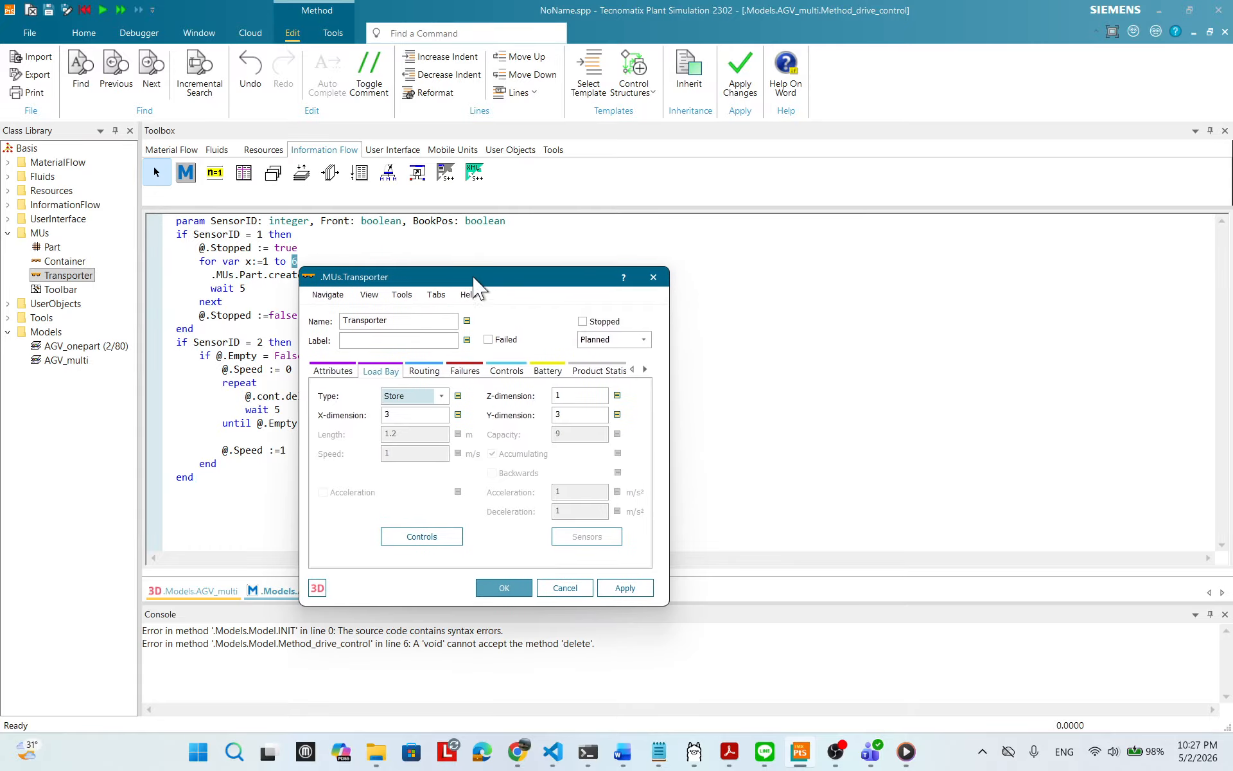
{"action": "left_click", "coordinate": [514, 587]}
- Replace the for loop's upper limit in the SensorID = 1 block with @.Capacity
{"action": "left_click", "coordinate": [299, 261]}
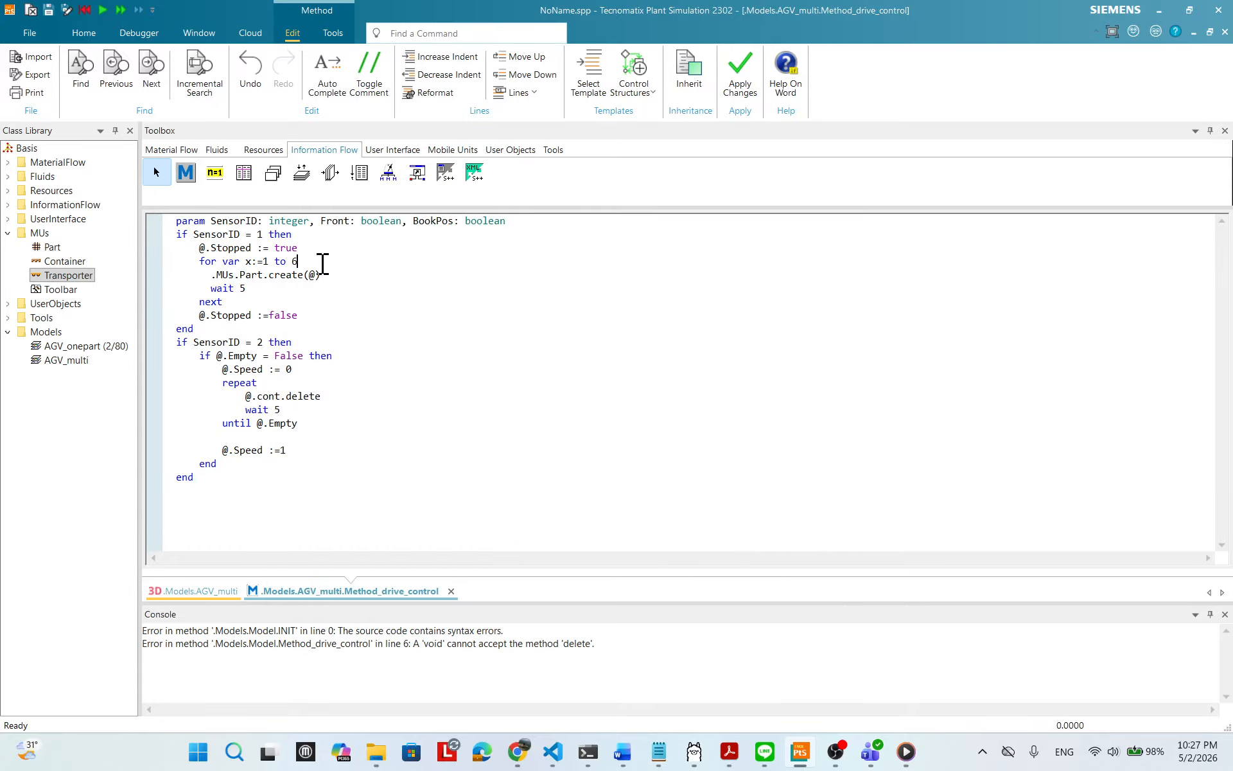
{"action": "key", "text": "BackSpace"}
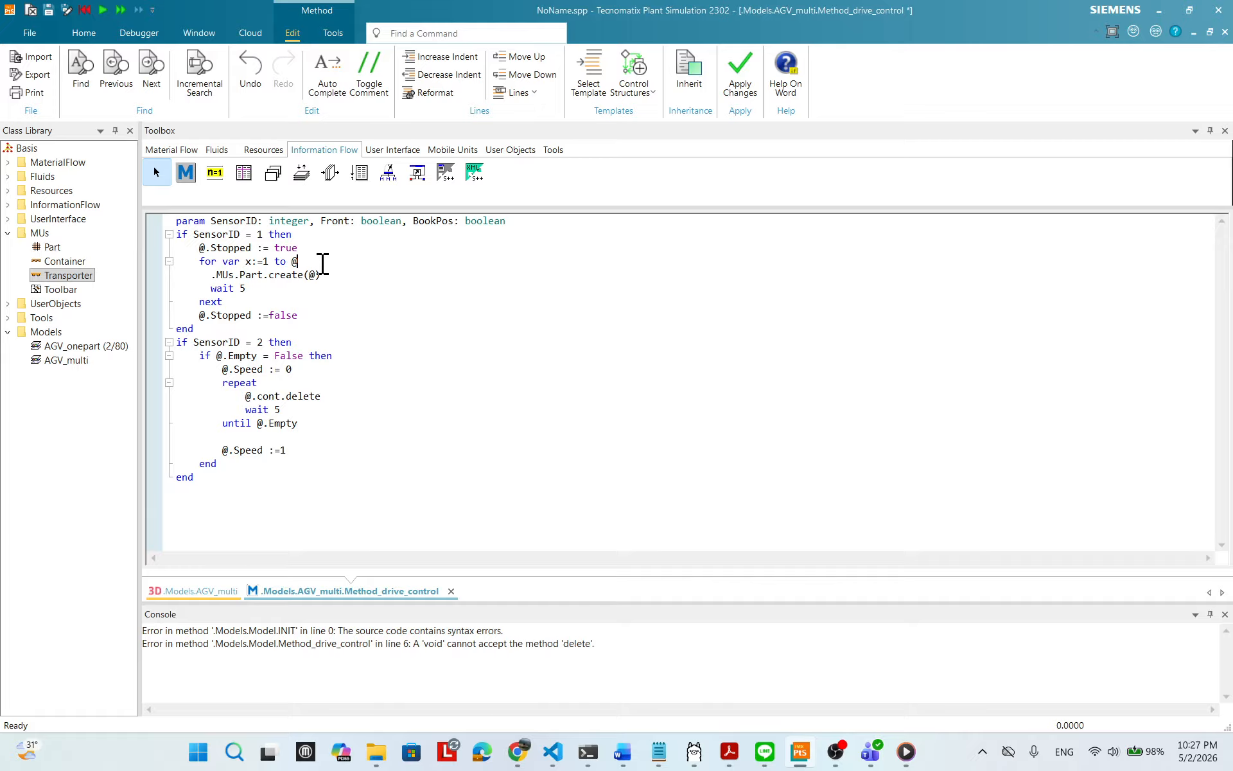
{"action": "type", "text": "@.Capacity"}
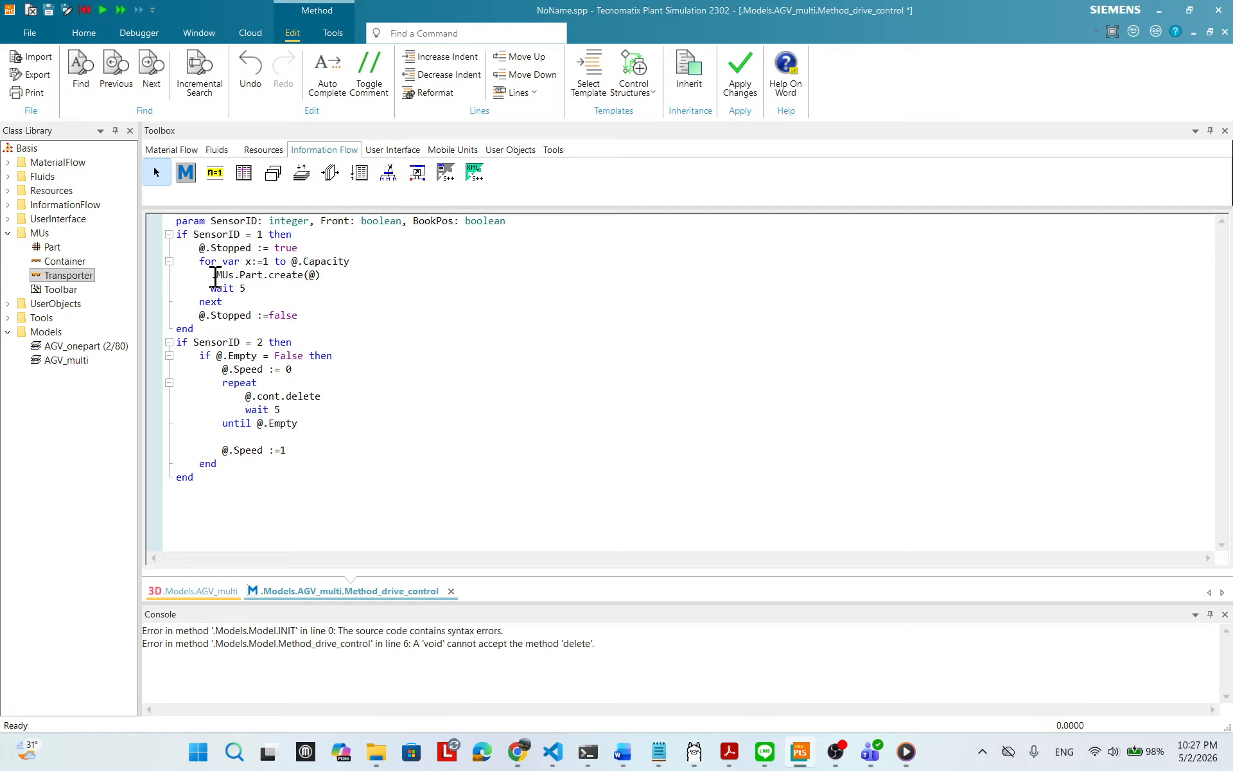
- Show the attributes and methods of the Transporter in the MUs folder and look up its Capacity attribute
{"action": "double_click", "coordinate": [67, 275]}
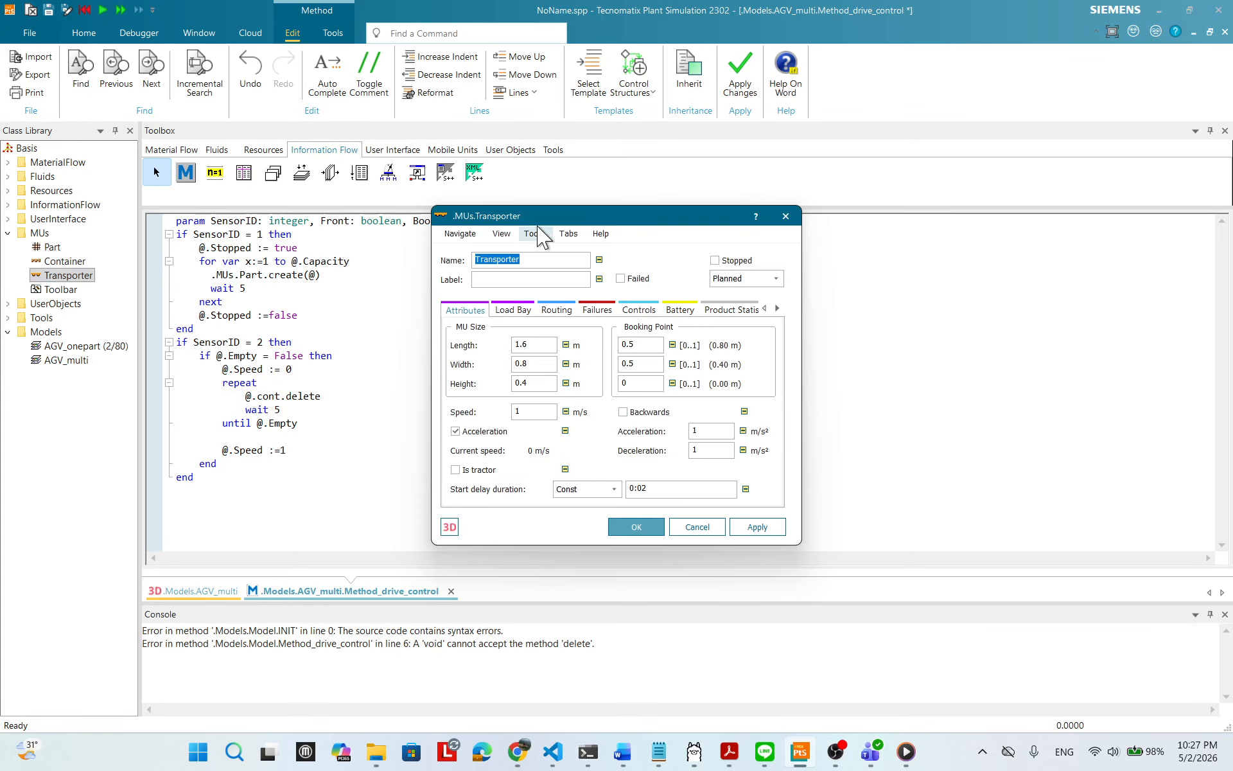
{"action": "left_click_drag", "start_coordinate": [574, 216], "coordinate": [583, 205]}
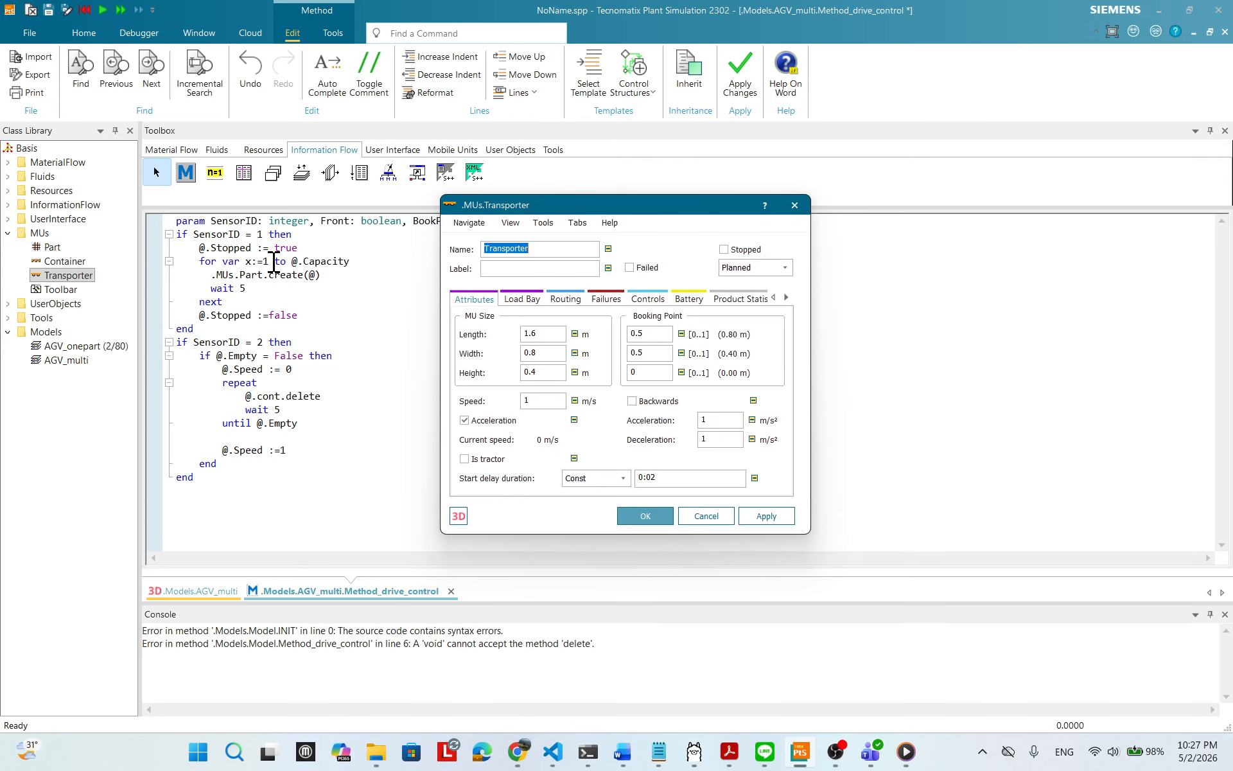
{"action": "left_click", "coordinate": [511, 222]}
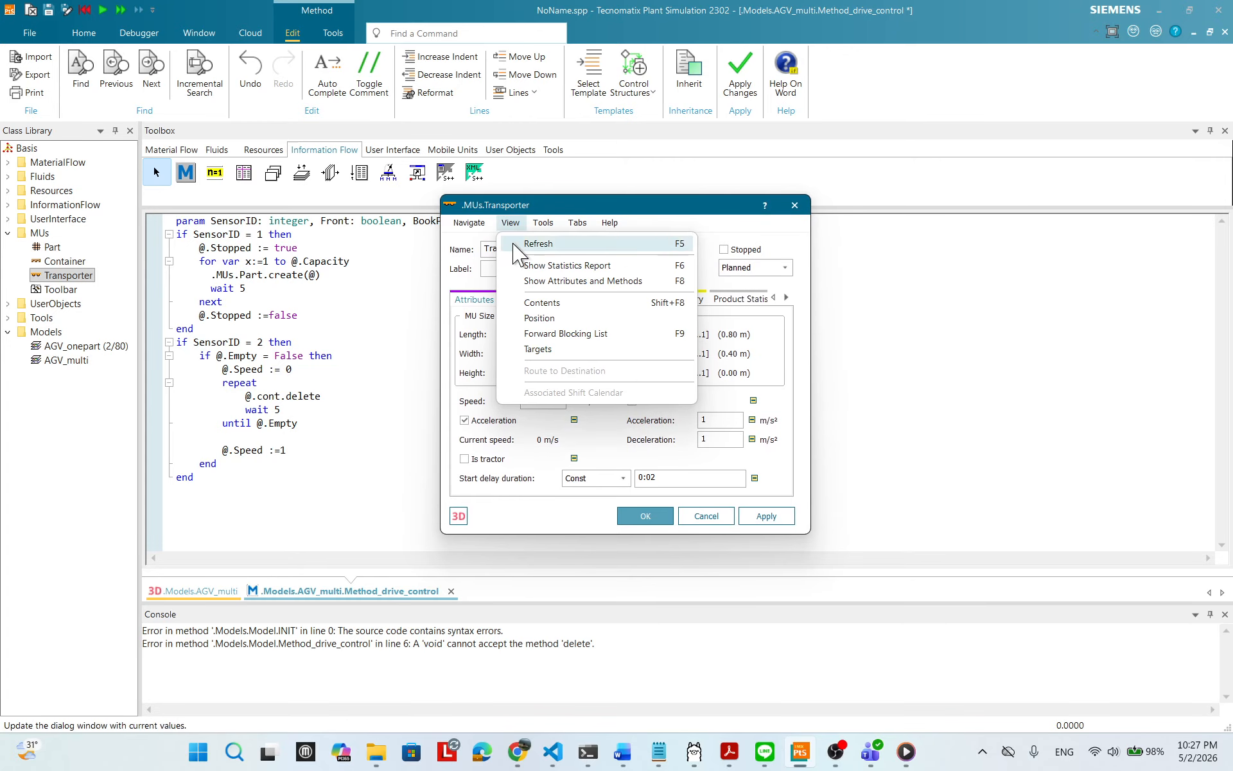
{"action": "left_click", "coordinate": [538, 283]}
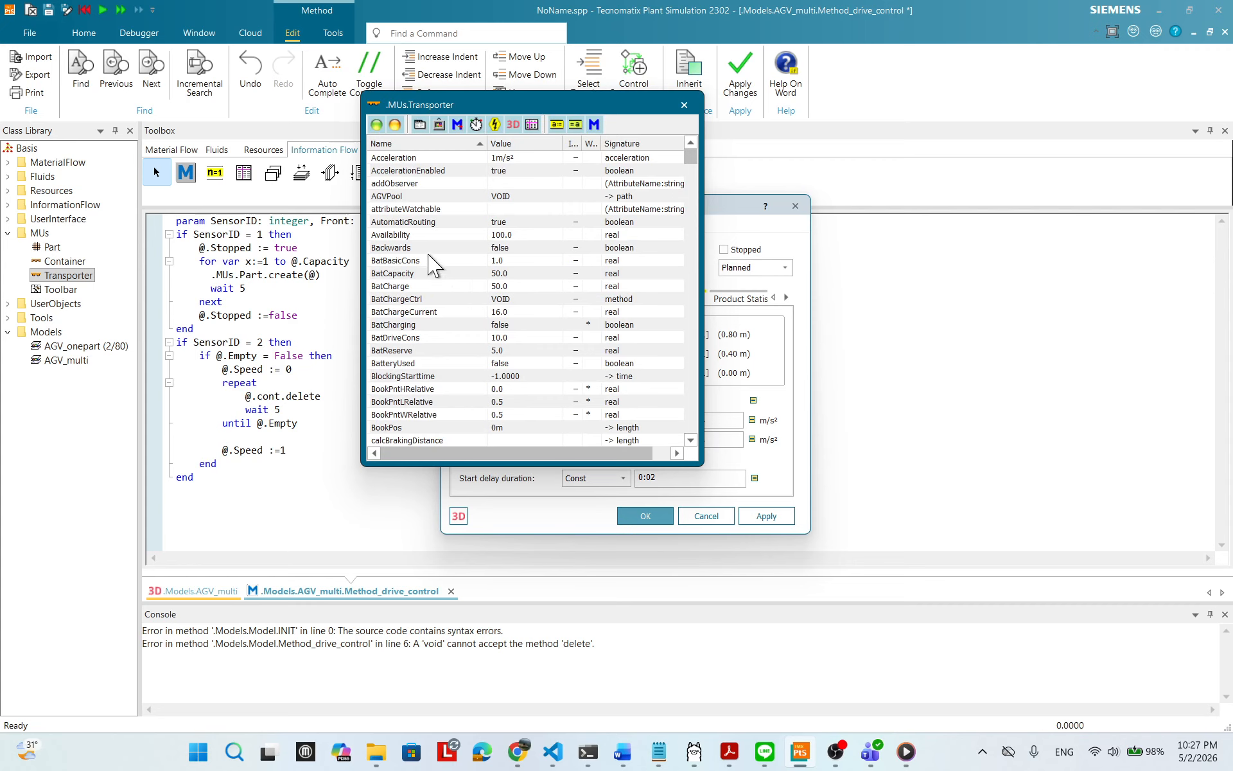
{"action": "scroll", "coordinate": [424, 238], "scroll_direction": "down", "scroll_amount": 1}
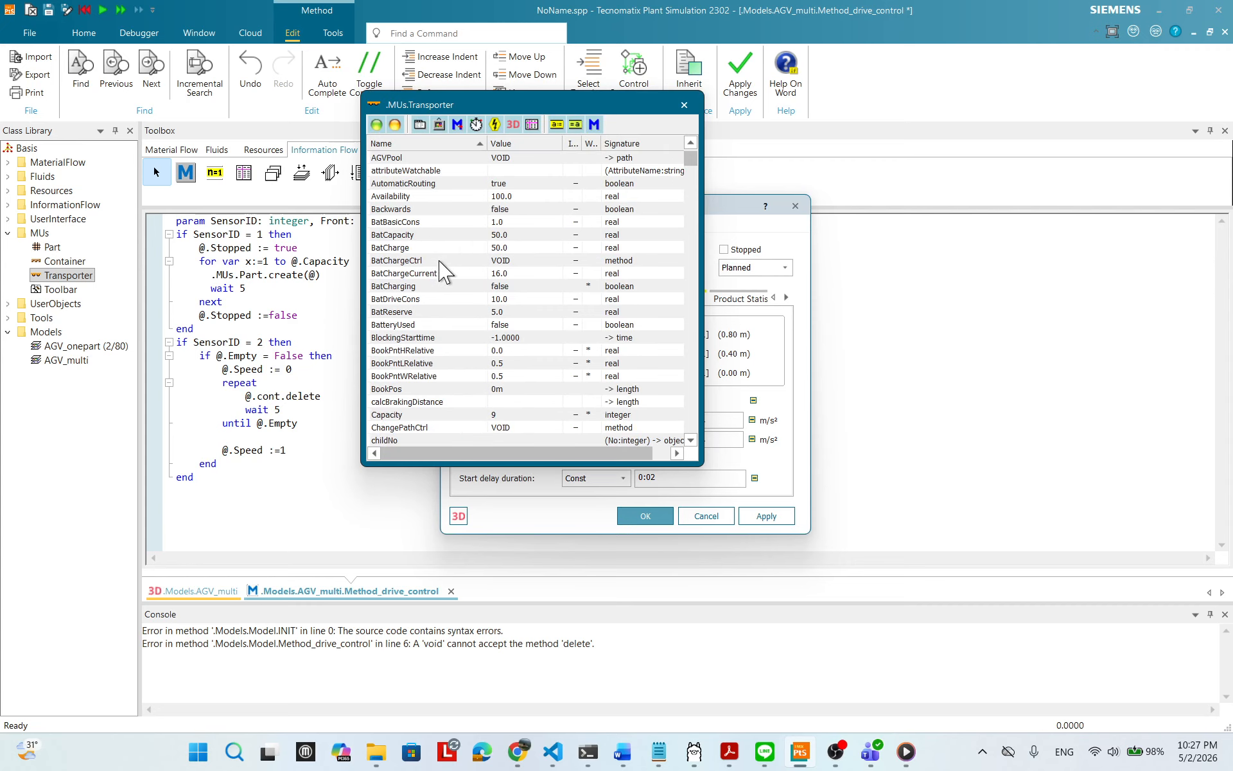
- Find the Capacity row in the Transporter's attribute list and close the list
{"action": "scroll", "coordinate": [443, 270], "scroll_direction": "up", "scroll_amount": 1}
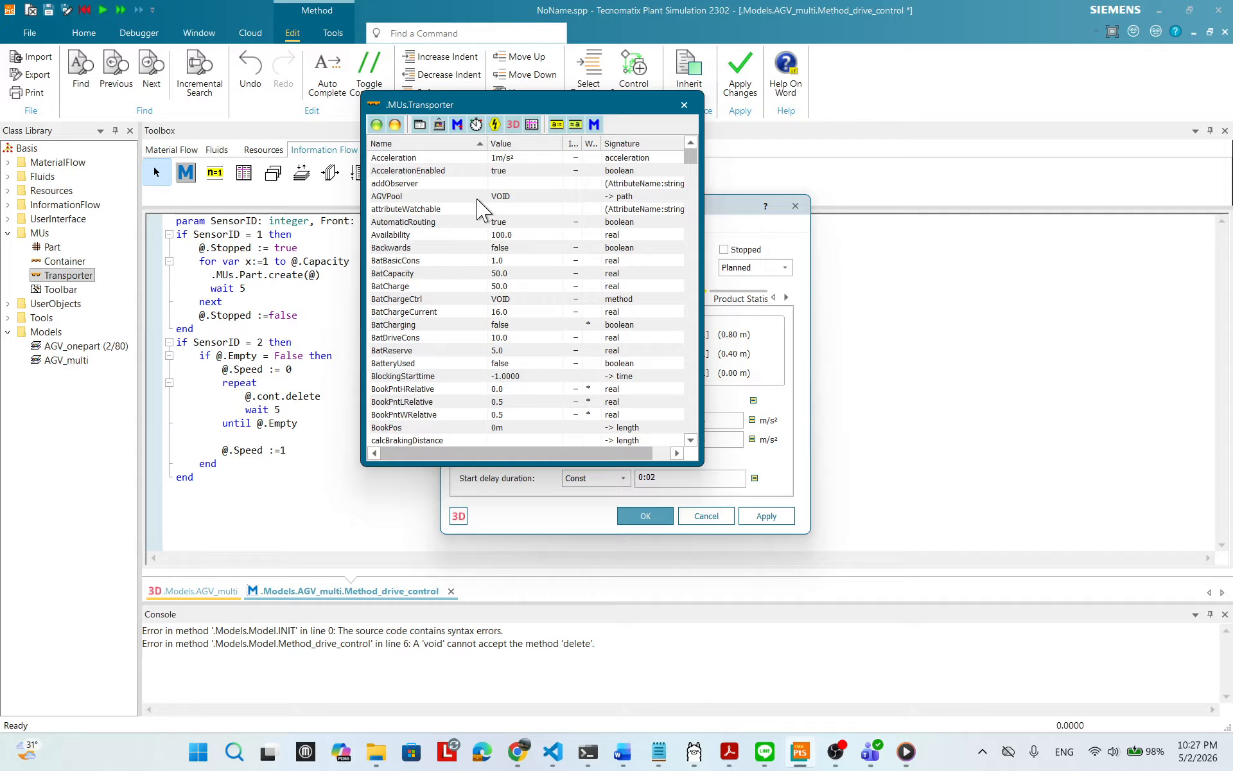
{"action": "left_click", "coordinate": [690, 444]}
{"action": "left_click", "coordinate": [690, 444]}
{"action": "left_click", "coordinate": [690, 444]}
{"action": "left_click", "coordinate": [690, 443]}
{"action": "left_click", "coordinate": [409, 407]}
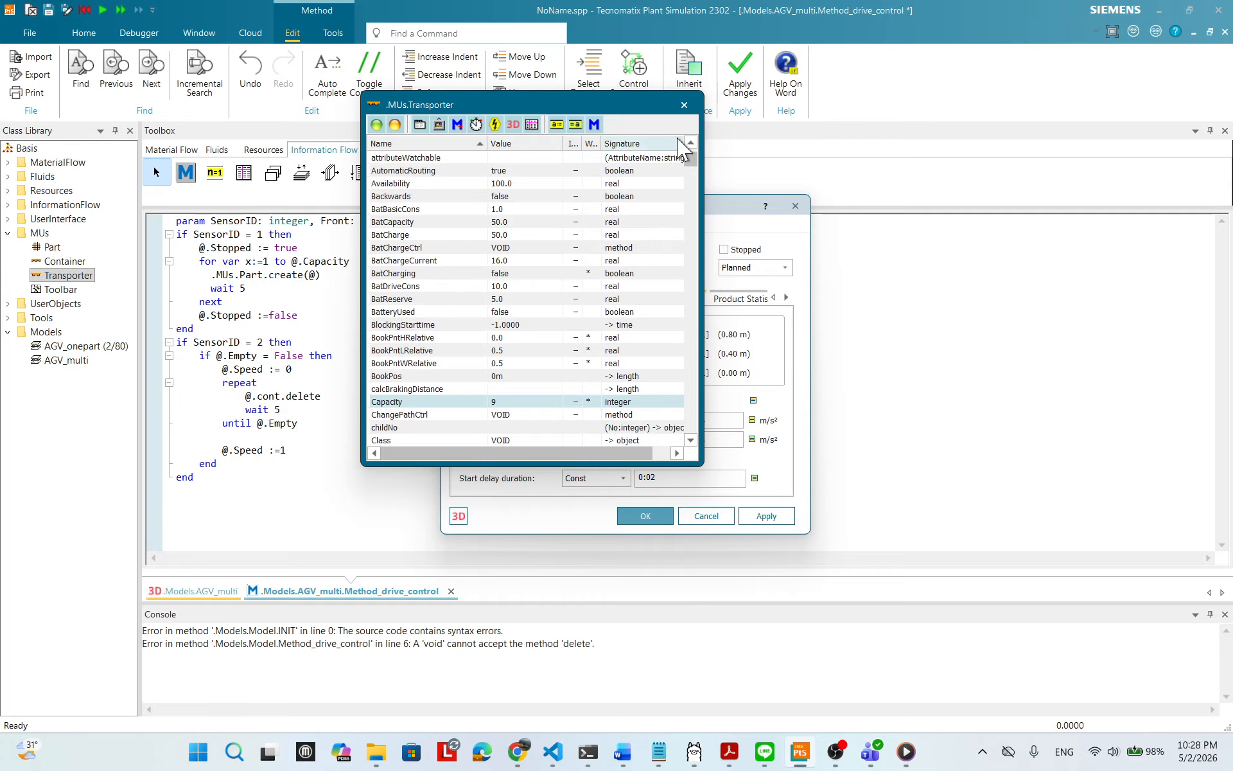
{"action": "left_click", "coordinate": [684, 105]}
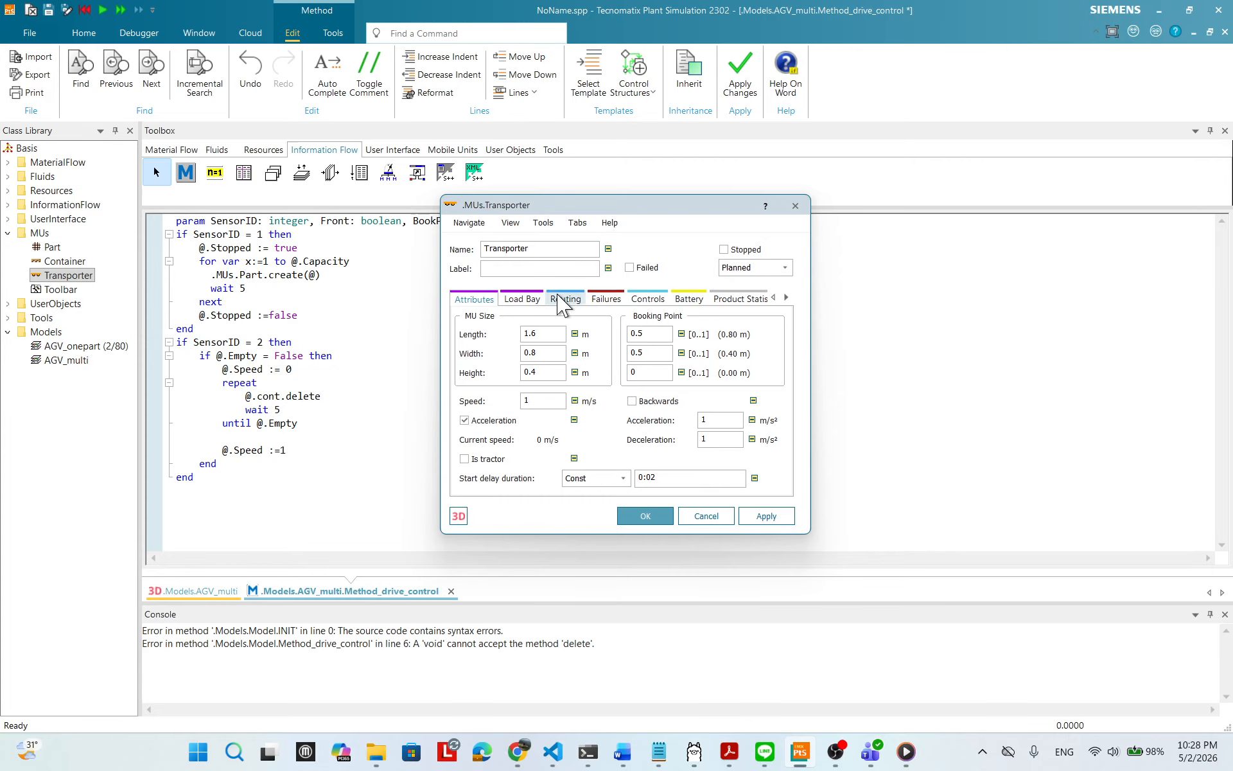
- Set the X-dimension of the Transporter's load bay to 2 and accept the settings
{"action": "left_click", "coordinate": [524, 299]}
{"action": "left_click_drag", "start_coordinate": [573, 342], "coordinate": [501, 342]}
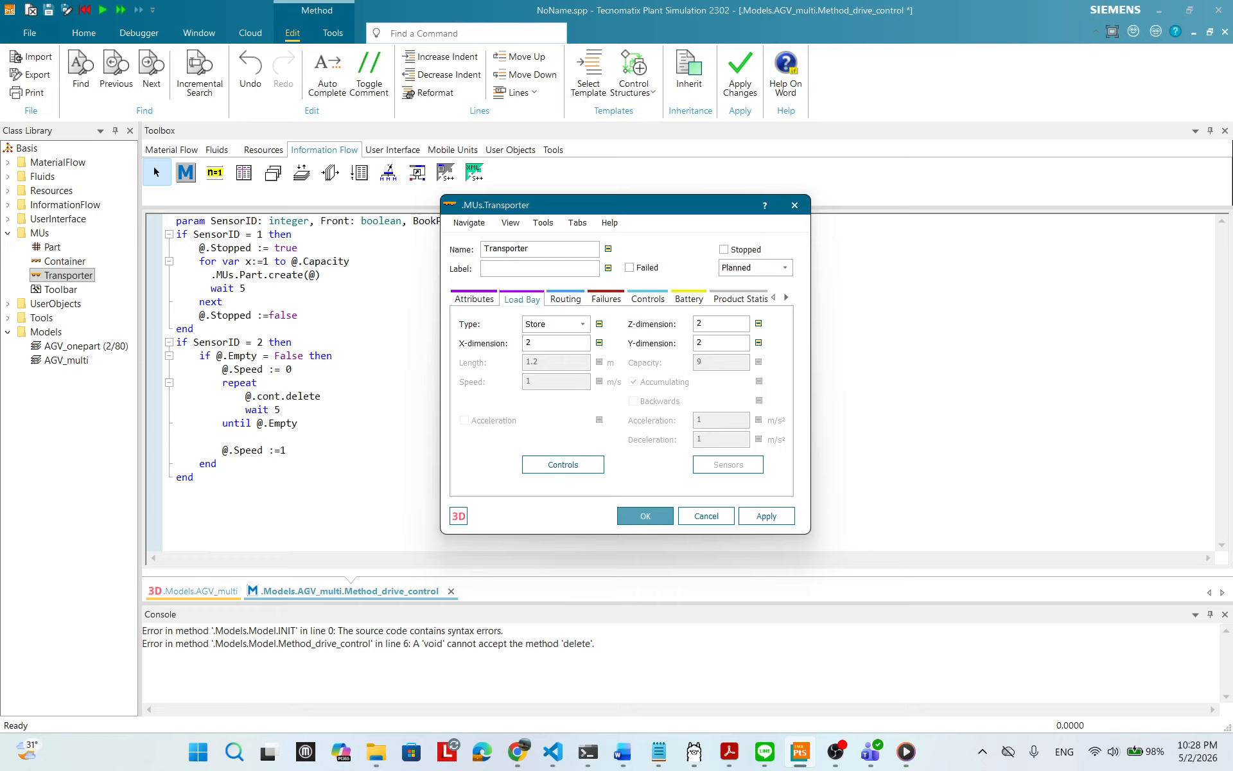
{"action": "left_click", "coordinate": [646, 517]}
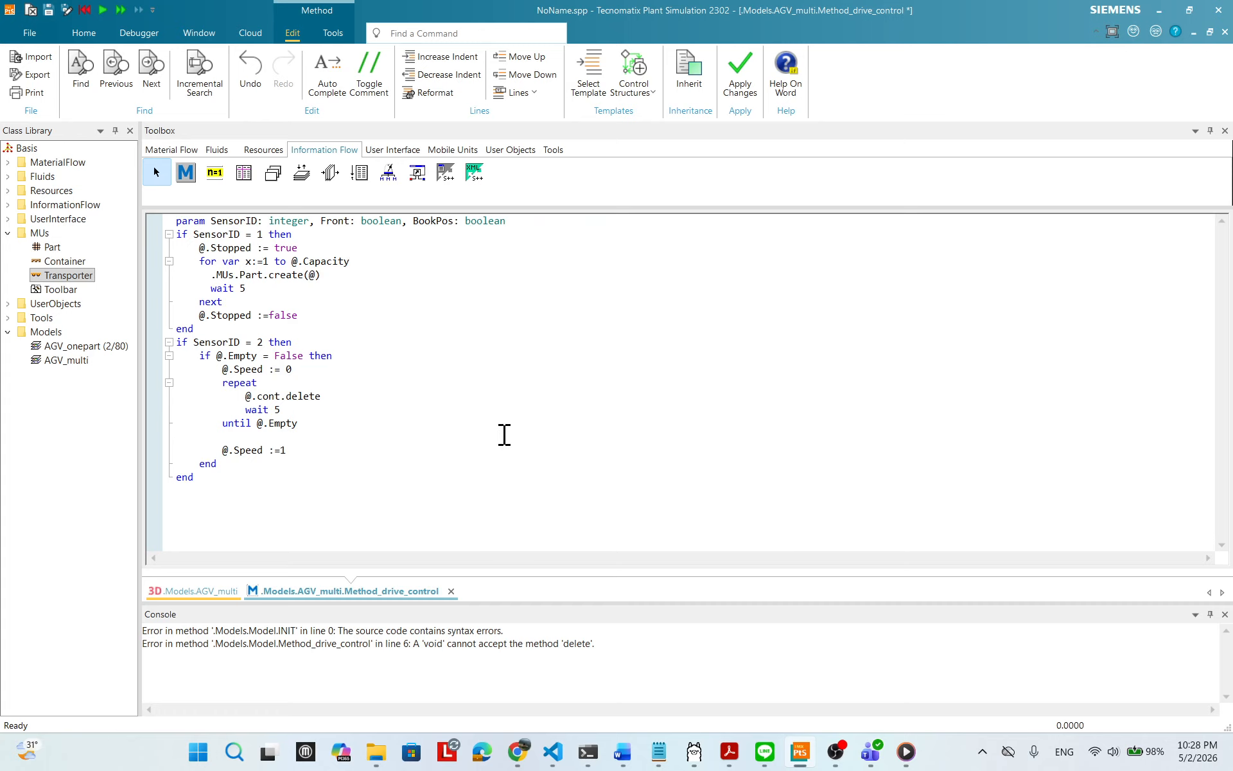
- Apply the changes to Method_drive_control and return to the AGV_multi model
{"action": "right_click", "coordinate": [519, 317]}
{"action": "left_click", "coordinate": [685, 296]}
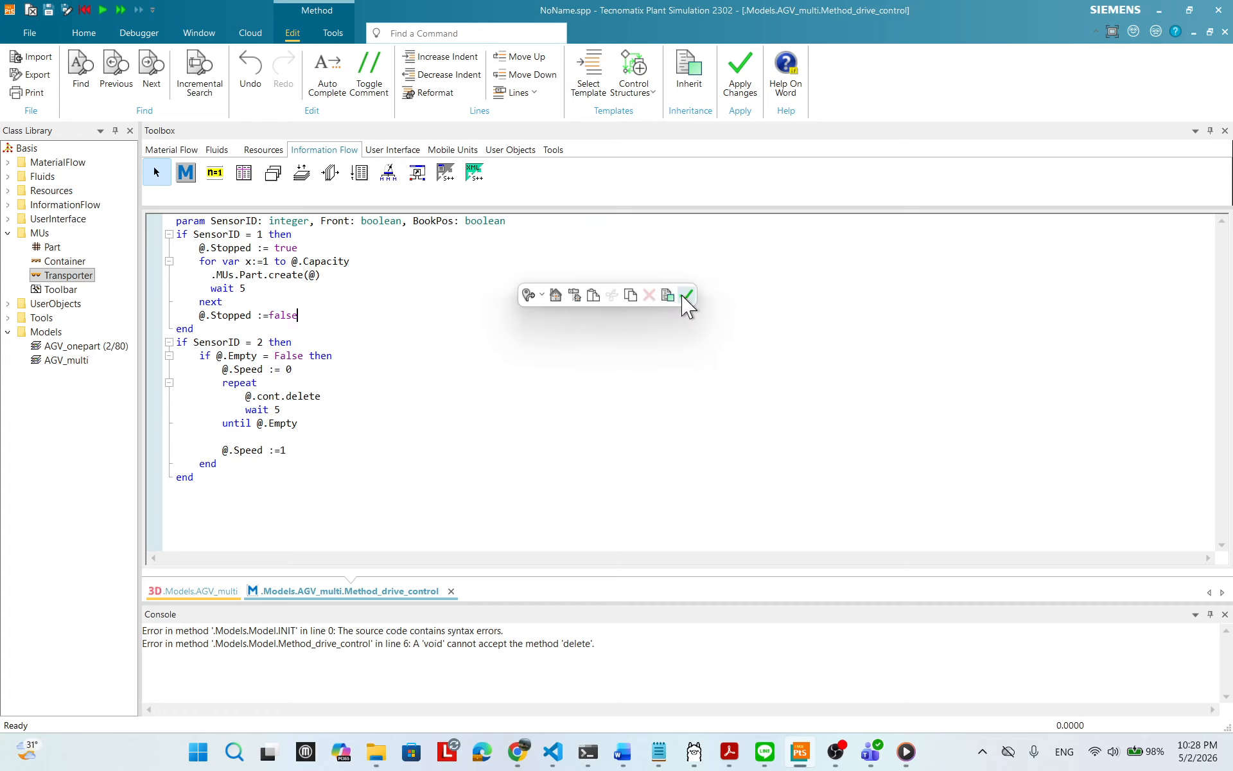
{"action": "left_click", "coordinate": [195, 591]}
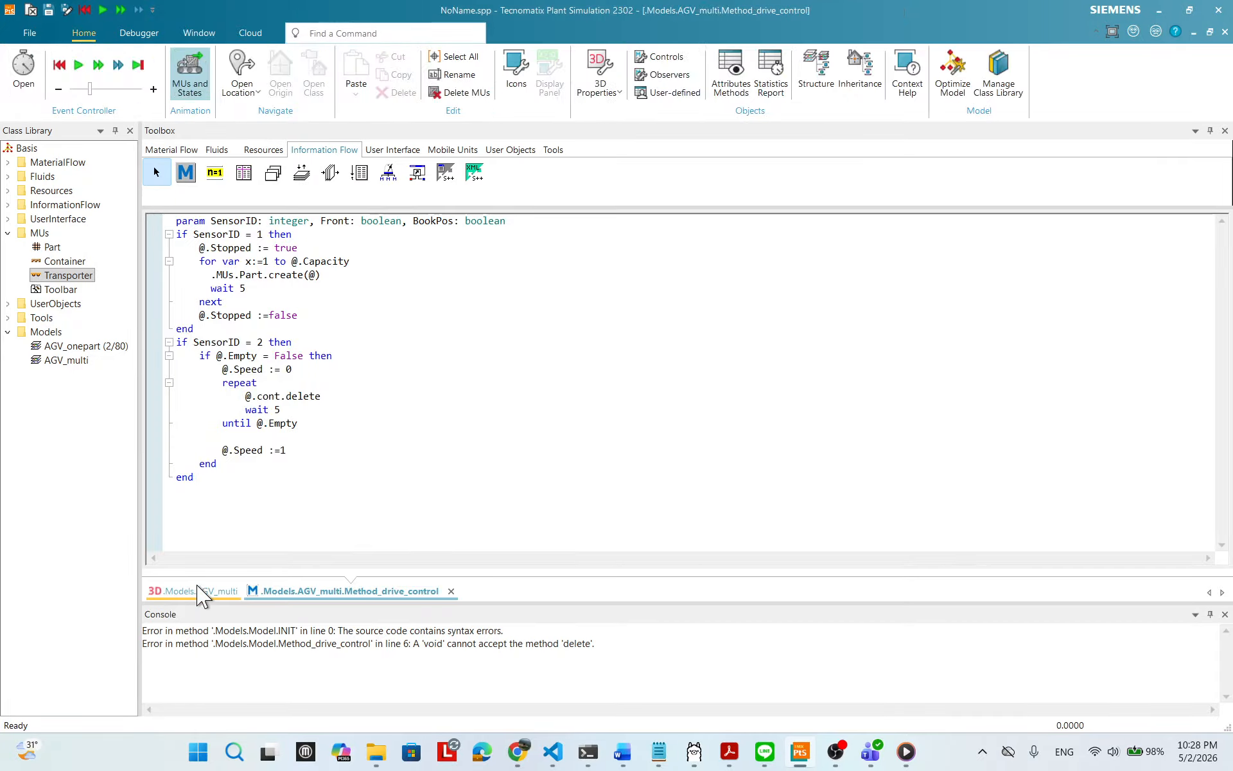
- Run the AGV_multi simulation, watch a transporter unload its parts up close, and reset the simulation
{"action": "right_click", "coordinate": [706, 329]}
{"action": "left_click", "coordinate": [730, 296]}
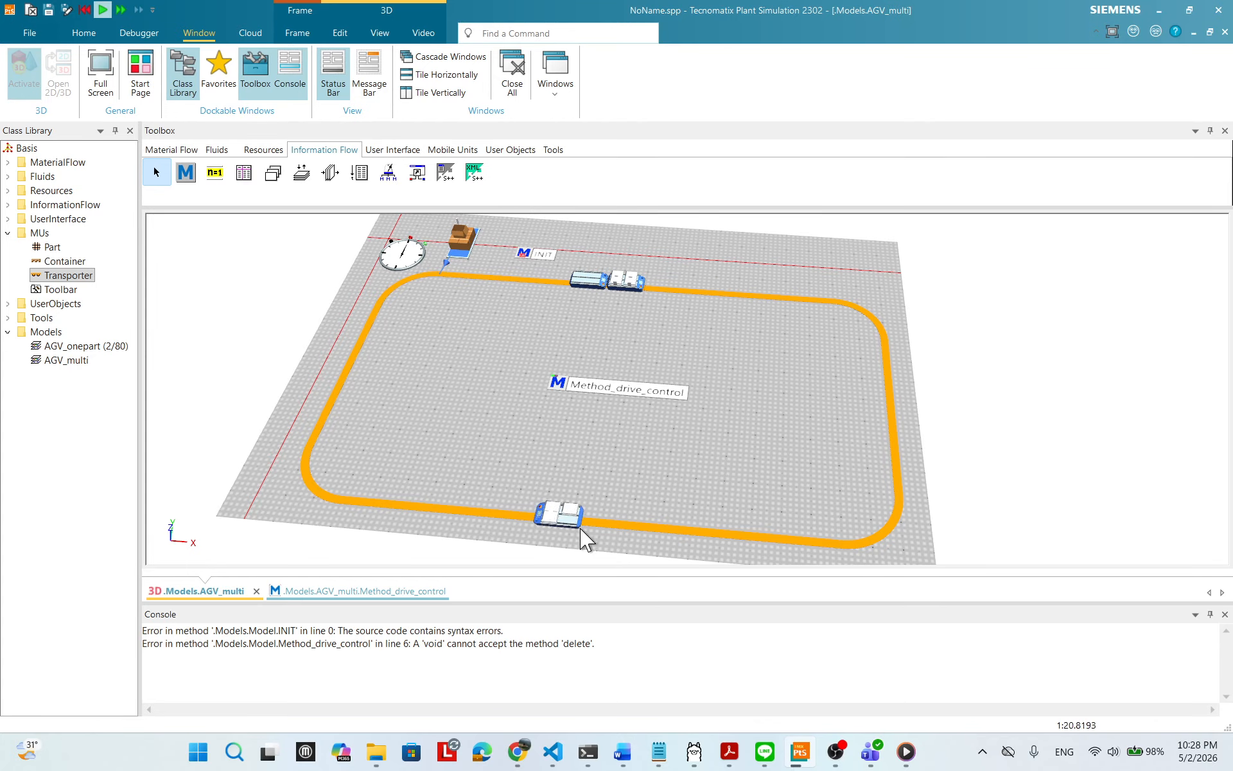
{"action": "scroll", "coordinate": [557, 498], "scroll_direction": "up", "scroll_amount": 5}
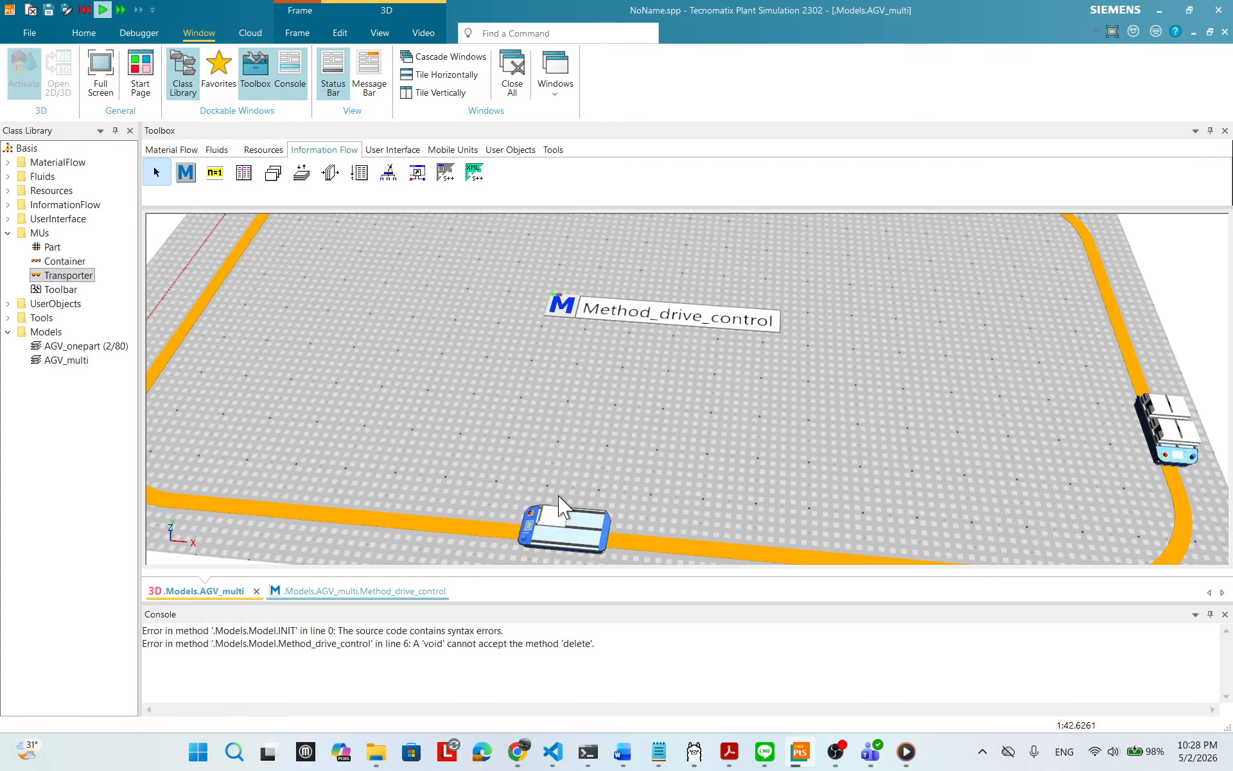
{"action": "left_click_drag", "start_coordinate": [598, 531], "coordinate": [593, 370]}
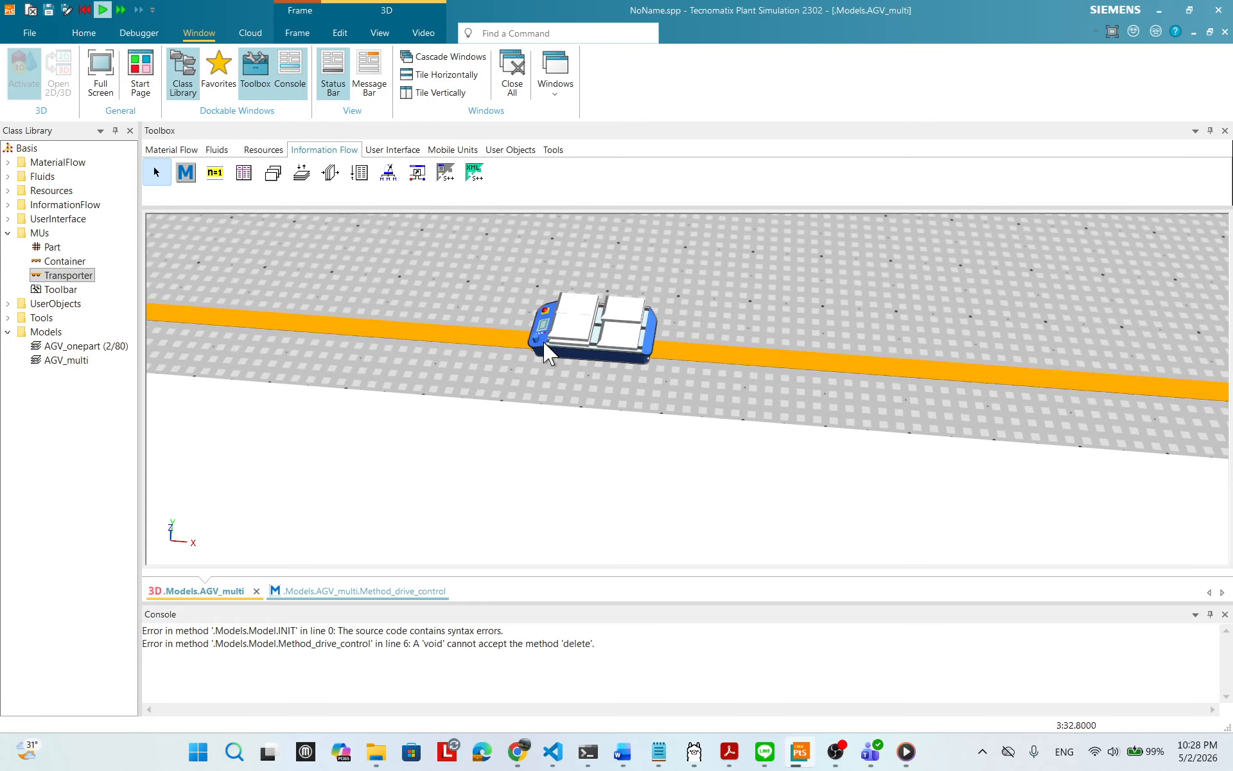
{"action": "left_click", "coordinate": [74, 276]}
{"action": "right_click", "coordinate": [662, 270]}
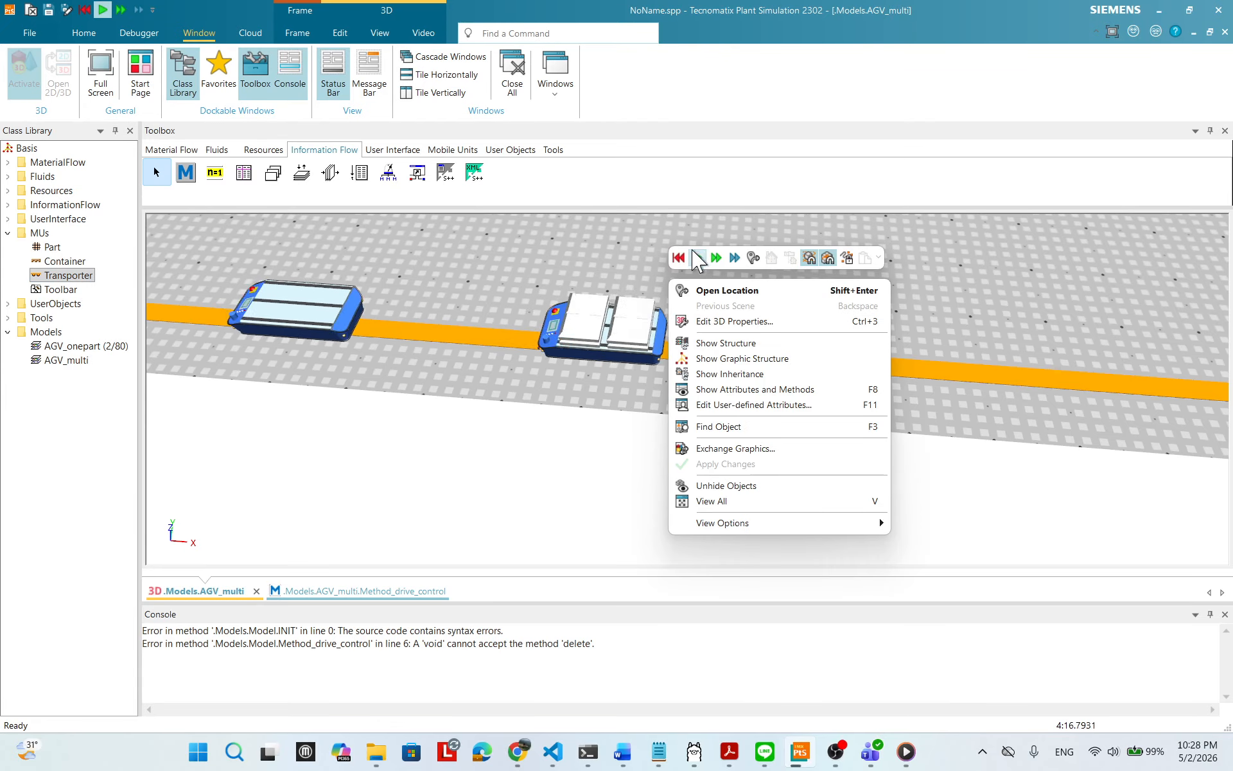
{"action": "left_click", "coordinate": [677, 256]}
- Turn off acceleration for the Transporter in the MUs folder
{"action": "double_click", "coordinate": [70, 278]}
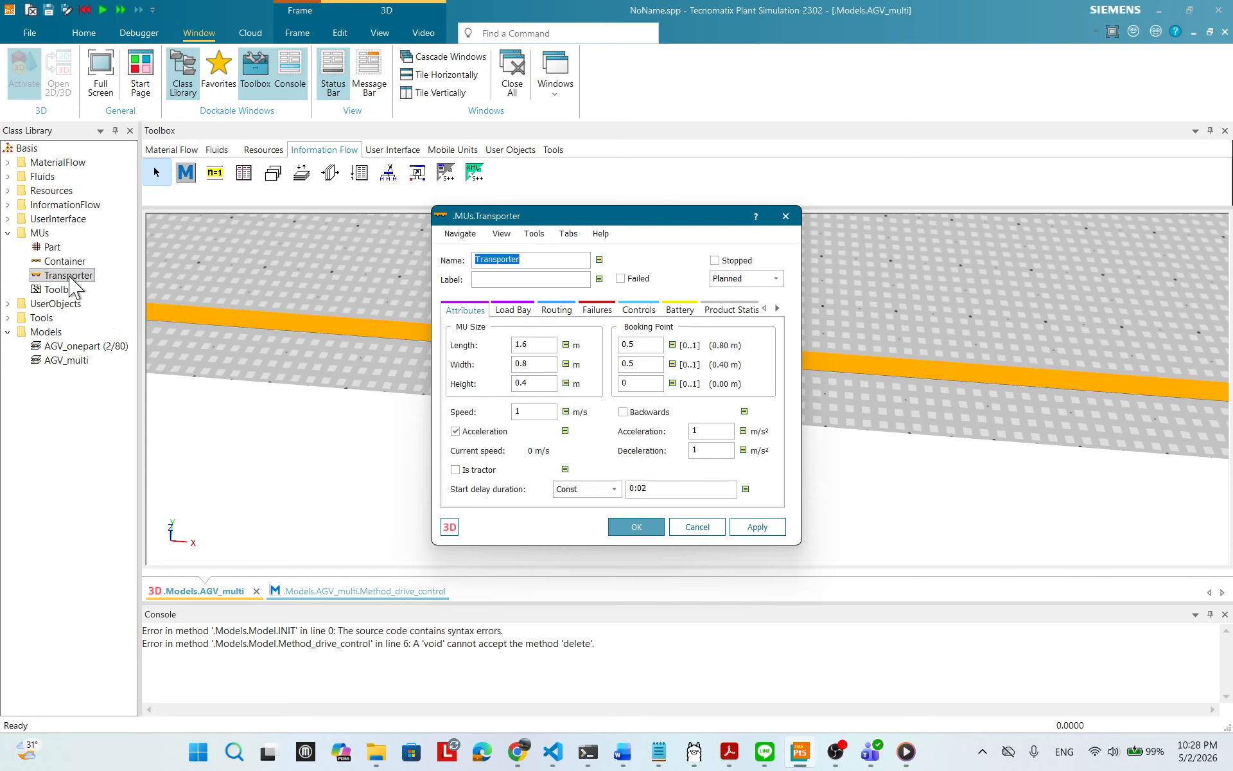
{"action": "left_click", "coordinate": [500, 434]}
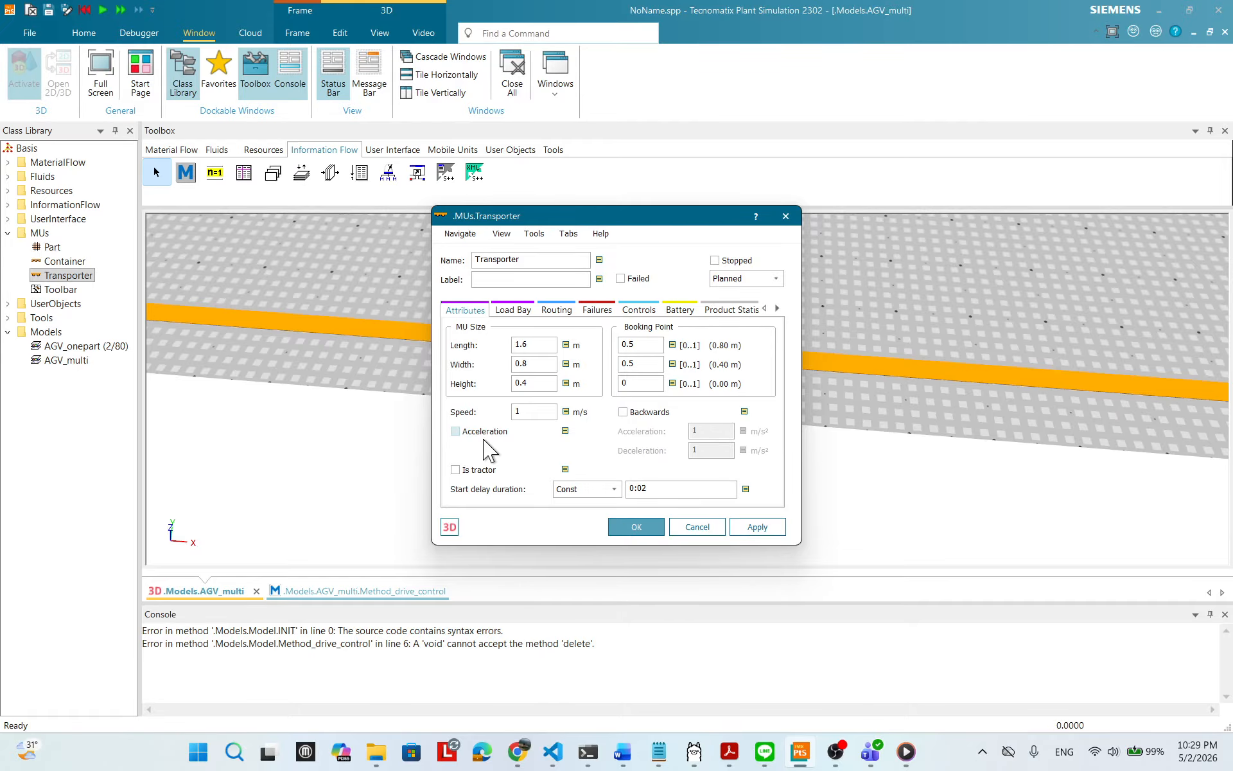
{"action": "left_click", "coordinate": [645, 528]}
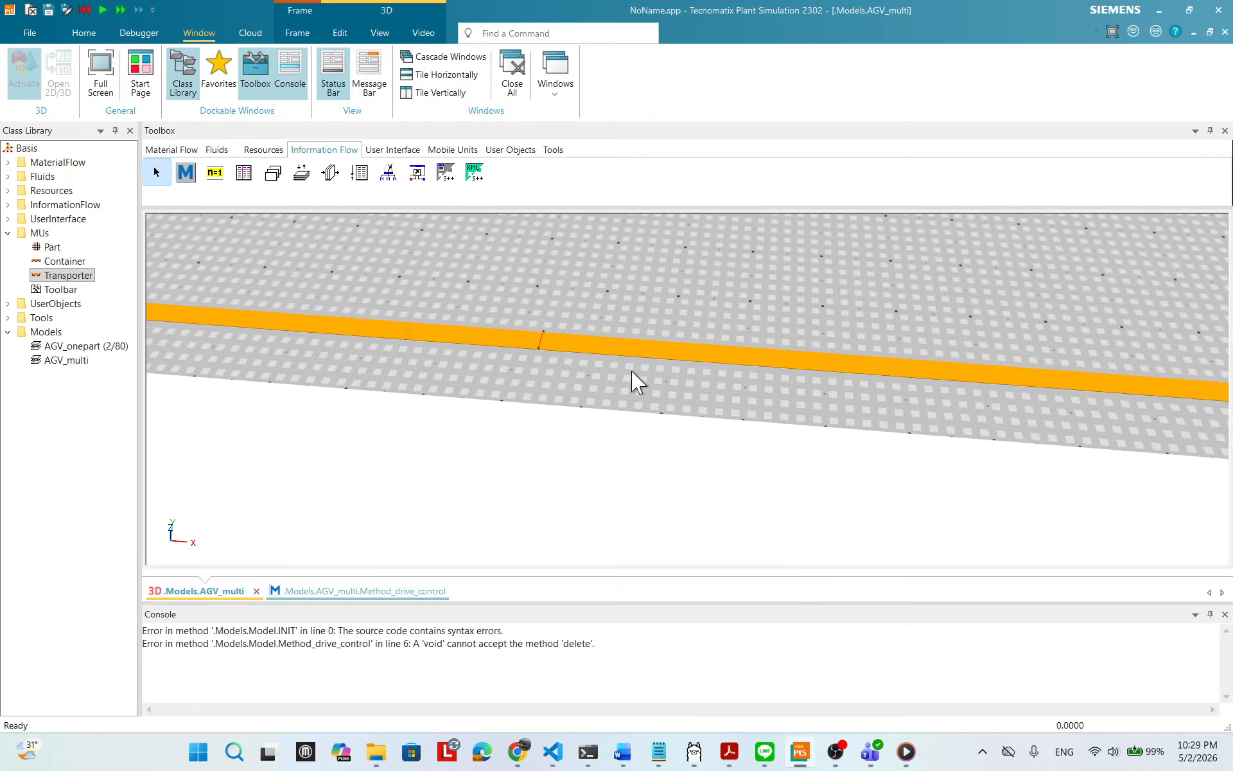
- Run the simulation with the non-accelerating transporters, watch them load and unload, and reset it
{"action": "right_click", "coordinate": [690, 309]}
{"action": "left_click", "coordinate": [720, 288]}
{"action": "scroll", "coordinate": [655, 331], "scroll_direction": "down", "scroll_amount": 5}
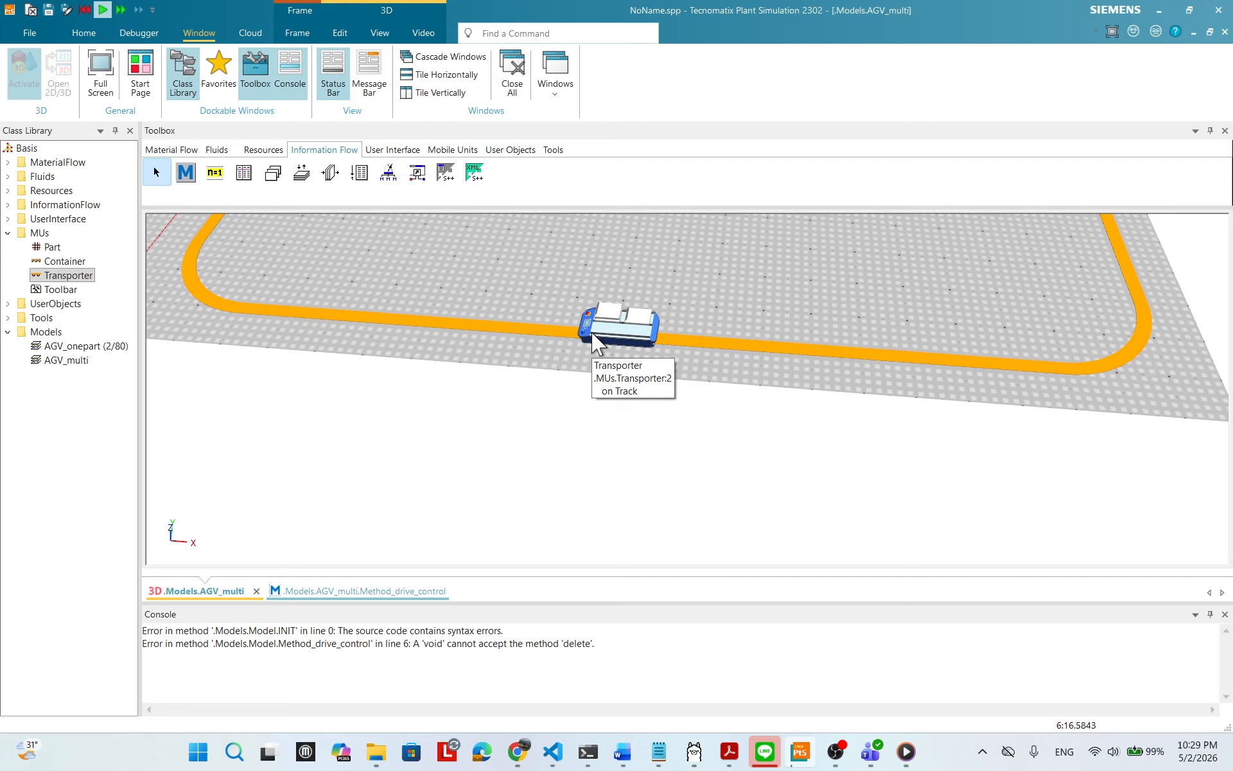
{"action": "right_click", "coordinate": [788, 279]}
{"action": "left_click", "coordinate": [797, 252]}
{"action": "scroll", "coordinate": [825, 351], "scroll_direction": "up", "scroll_amount": 2}
{"action": "scroll", "coordinate": [824, 350], "scroll_direction": "up", "scroll_amount": 2}
{"action": "scroll", "coordinate": [749, 333], "scroll_direction": "down", "scroll_amount": 4}
{"action": "left_click_drag", "start_coordinate": [551, 282], "coordinate": [607, 435]}
{"action": "left_click_drag", "start_coordinate": [539, 385], "coordinate": [553, 399]}
{"action": "scroll", "coordinate": [603, 386], "scroll_direction": "down", "scroll_amount": 3}
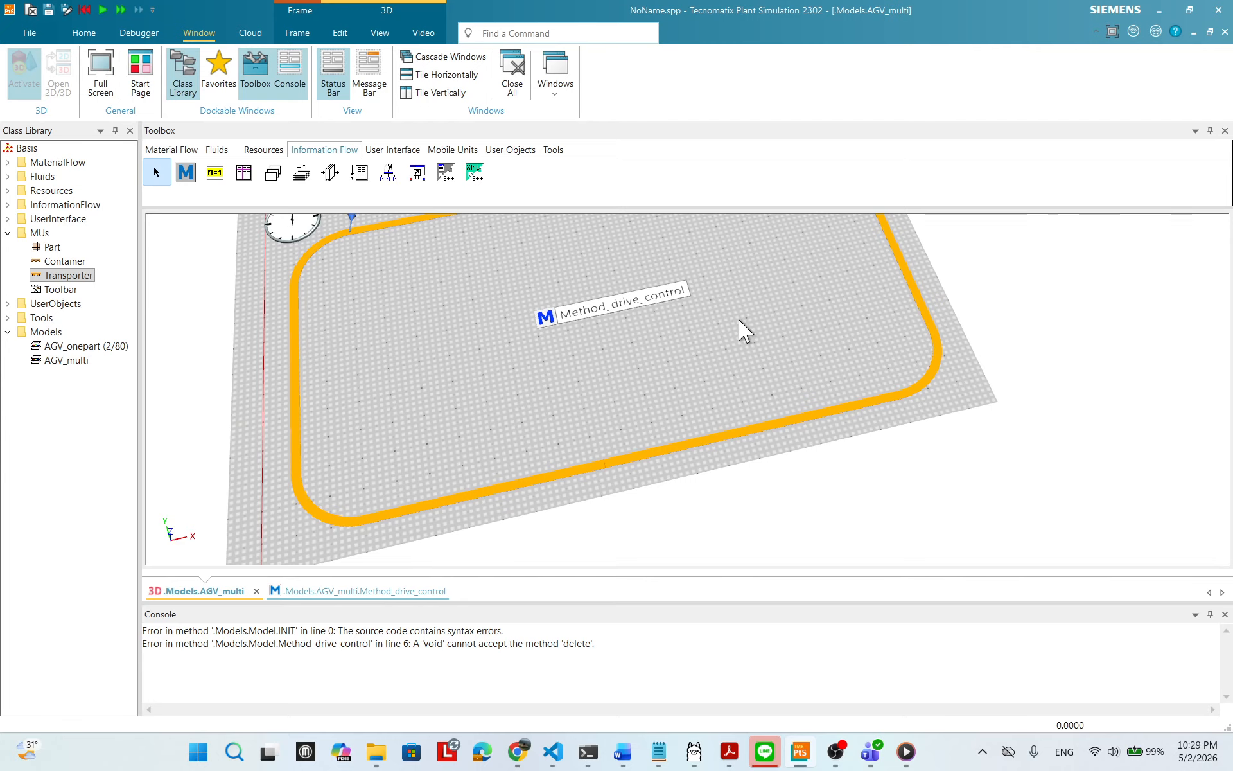
{"action": "scroll", "coordinate": [797, 341], "scroll_direction": "down", "scroll_amount": 2}
{"action": "left_click_drag", "start_coordinate": [813, 281], "coordinate": [831, 345]}
{"action": "left_click_drag", "start_coordinate": [536, 424], "coordinate": [535, 397]}
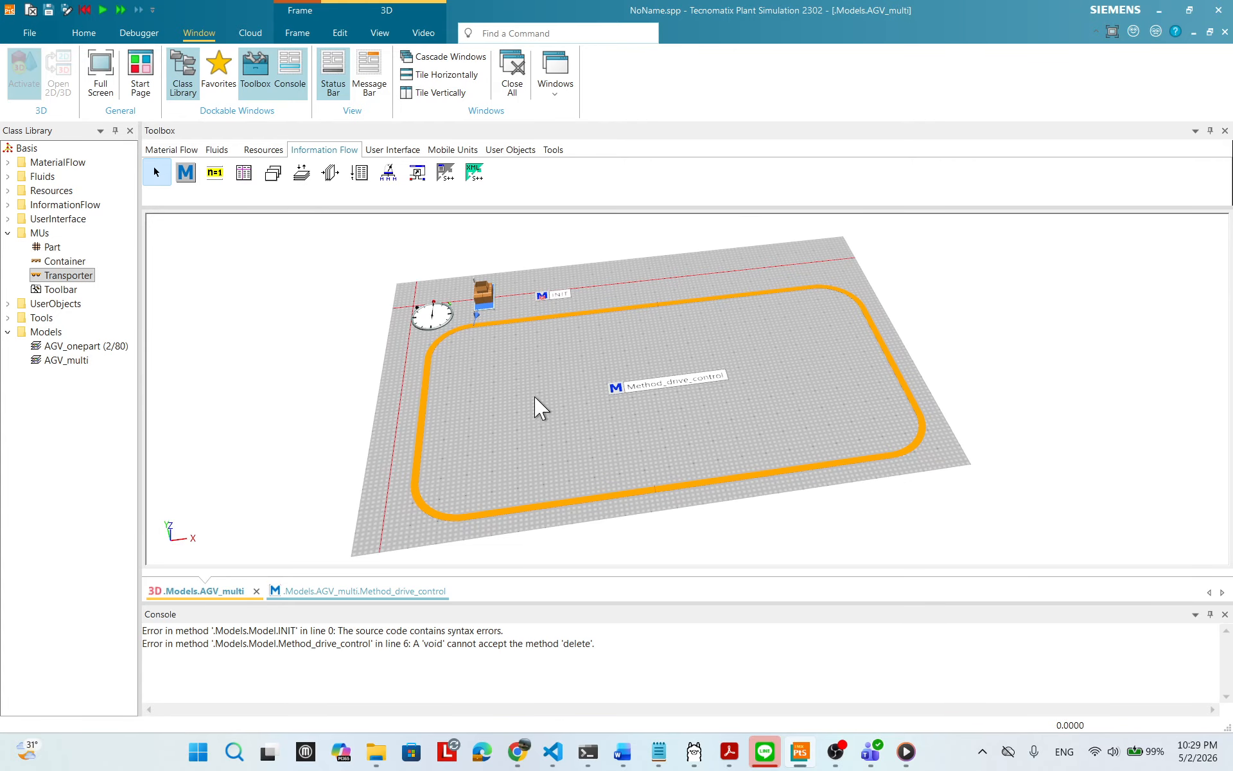
{"action": "left_click_drag", "start_coordinate": [713, 328], "coordinate": [742, 363]}
{"action": "left_click_drag", "start_coordinate": [357, 419], "coordinate": [341, 398]}
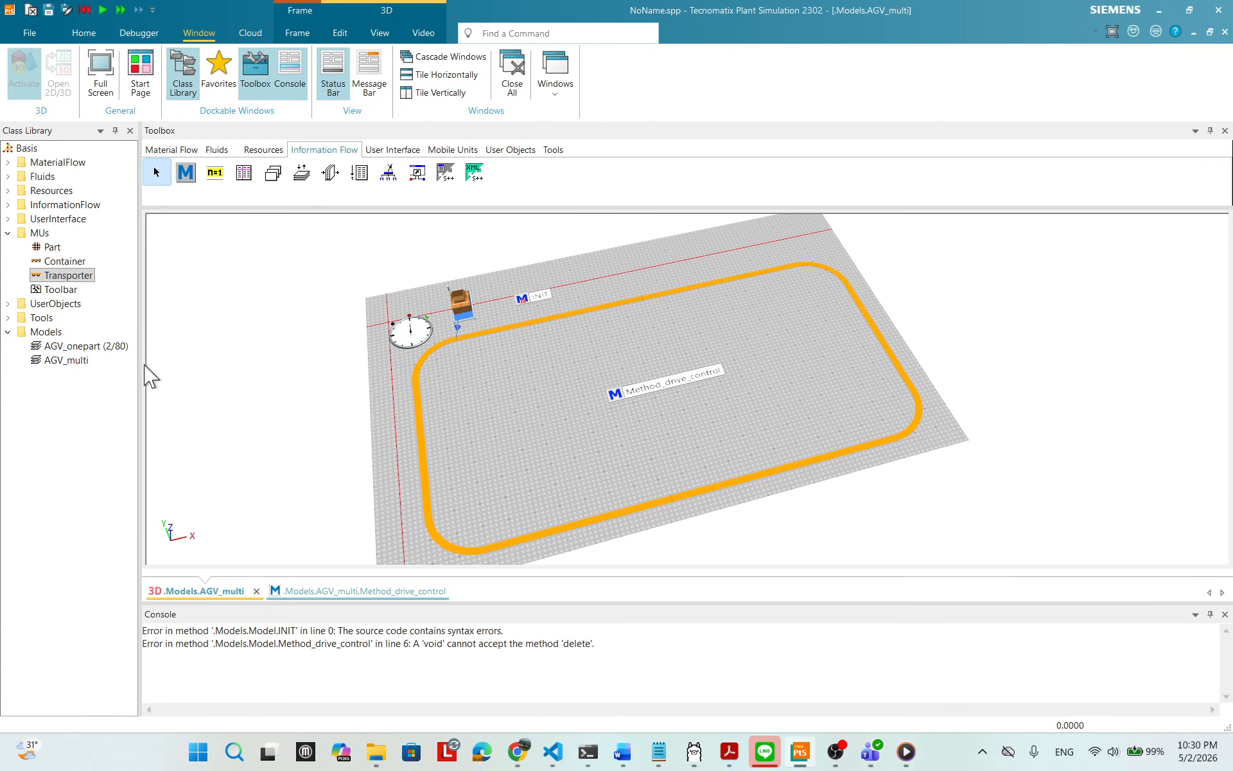
- Duplicate the AGV_multi model in the Models folder and rename the copy AGV_UIcontrol
{"action": "left_click", "coordinate": [72, 359]}
{"action": "right_click", "coordinate": [73, 361]}
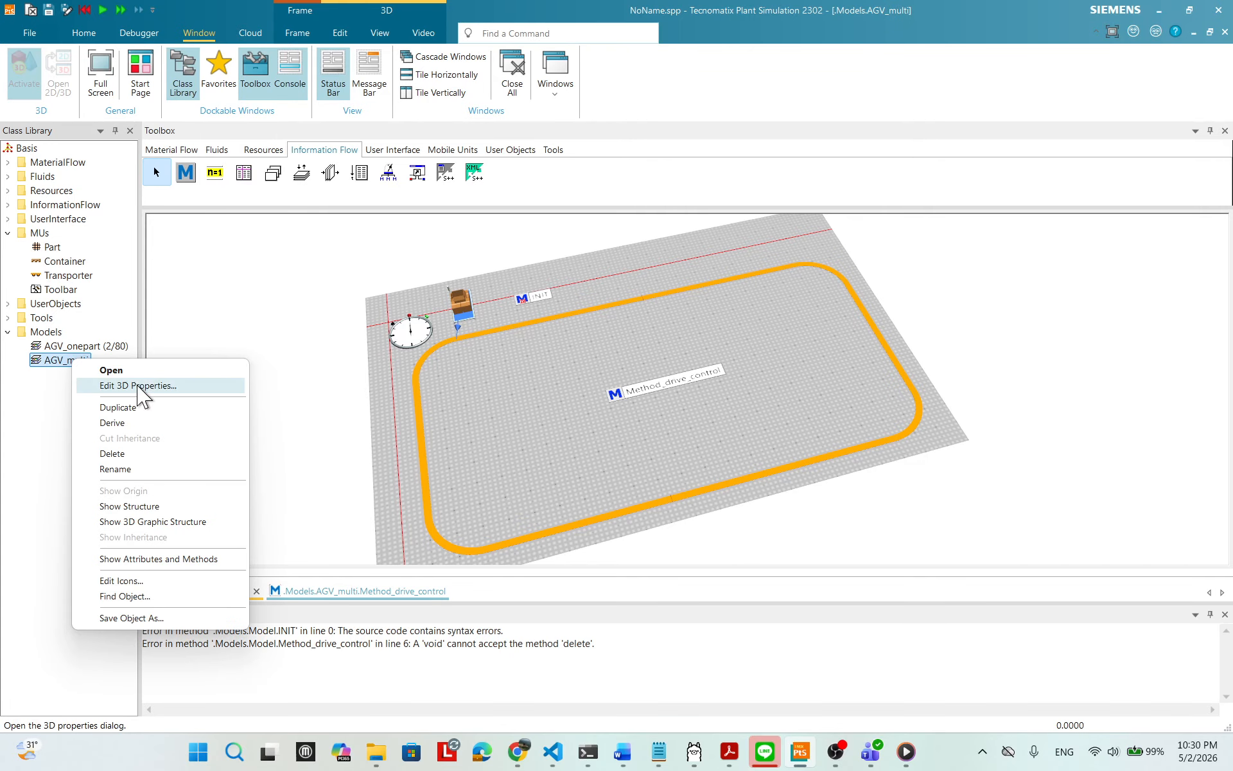
{"action": "left_click", "coordinate": [132, 408]}
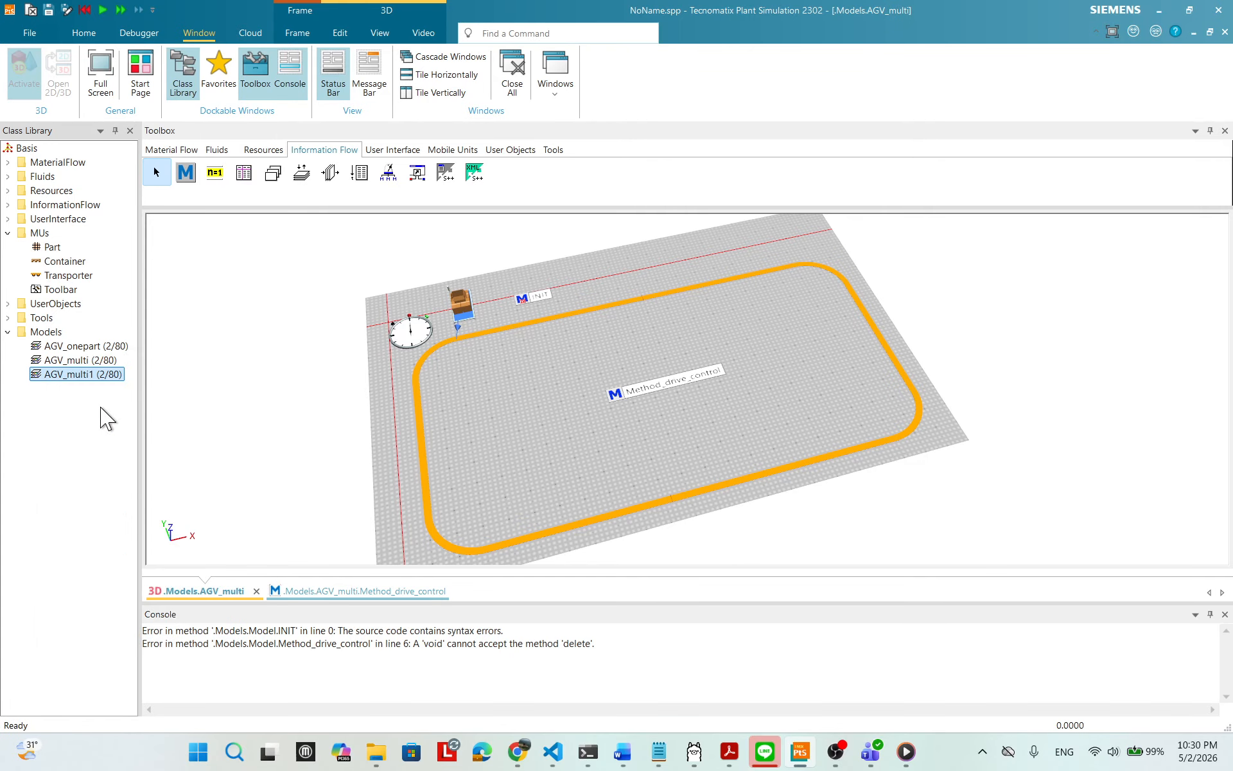
{"action": "left_click", "coordinate": [92, 375]}
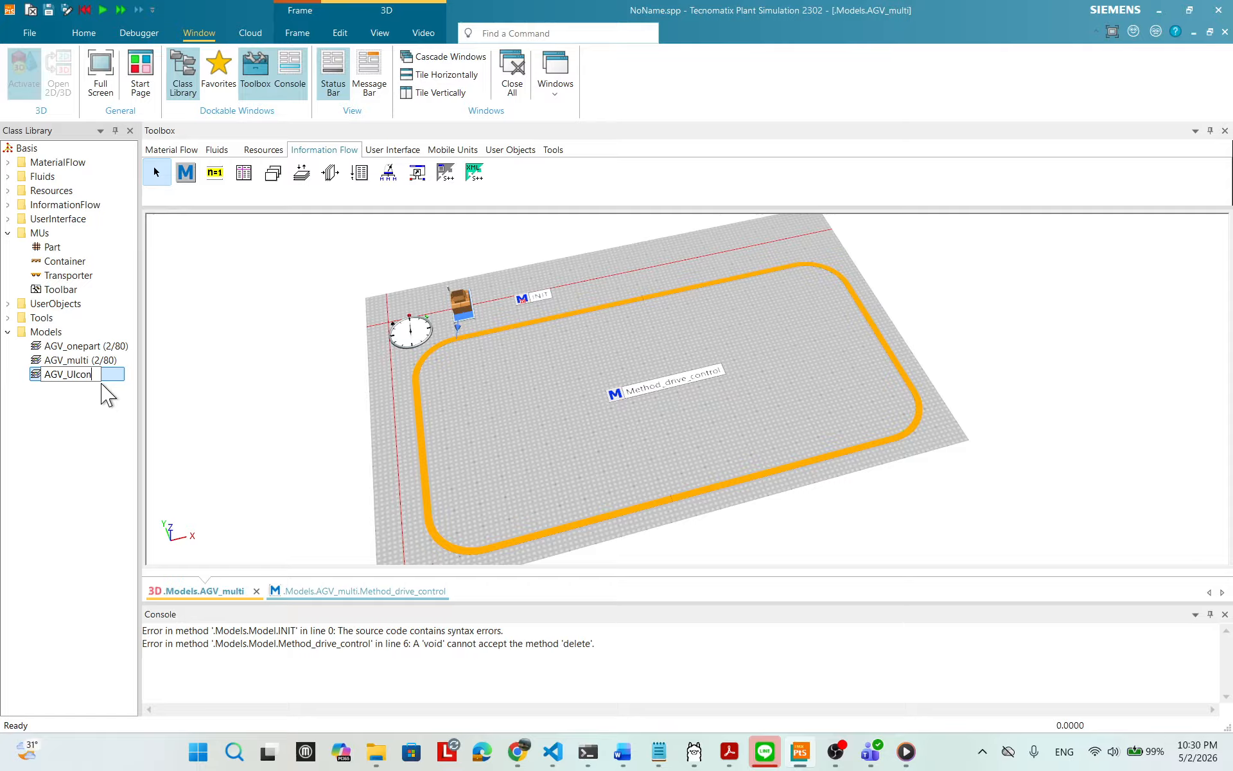
{"action": "left_click", "coordinate": [97, 439]}
{"action": "left_click", "coordinate": [595, 379]}
{"action": "left_click", "coordinate": [103, 361]}
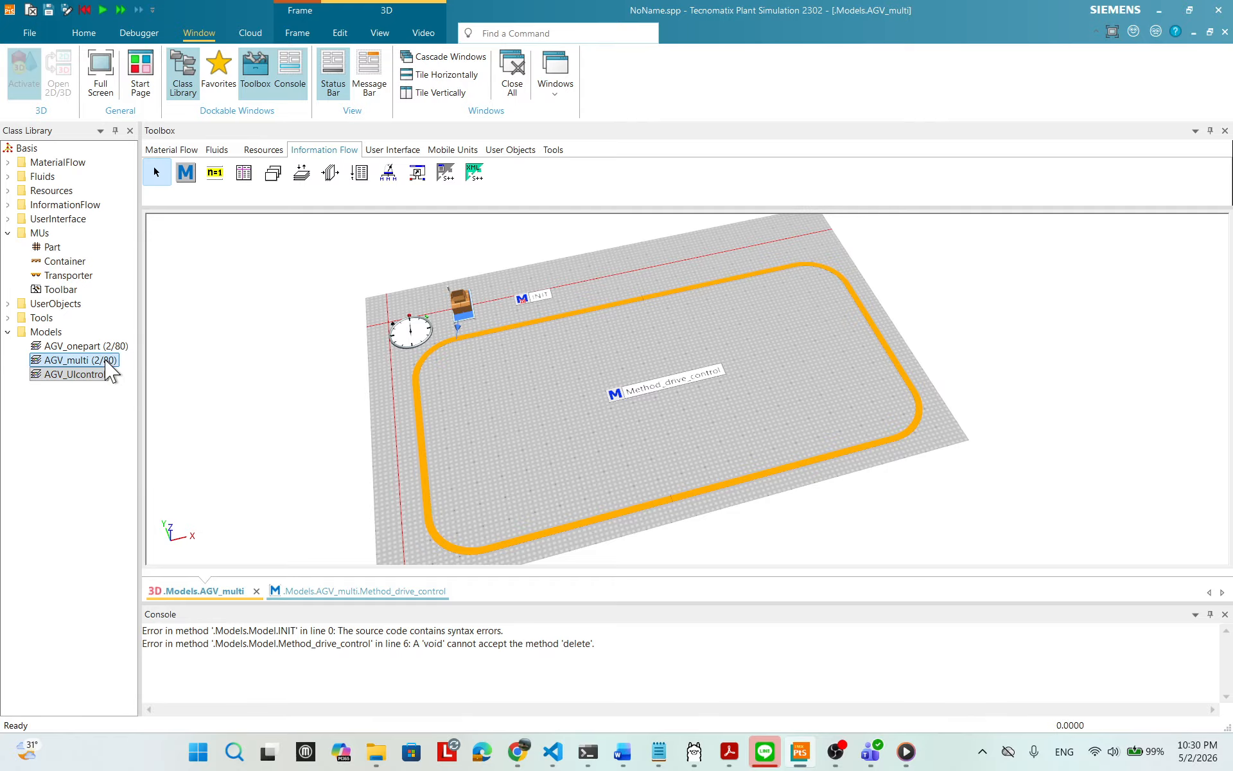
- Close the Method_drive_control and AGV_multi windows, and open the AGV_UIcontrol model maximized
{"action": "left_click", "coordinate": [393, 595]}
{"action": "left_click", "coordinate": [451, 591]}
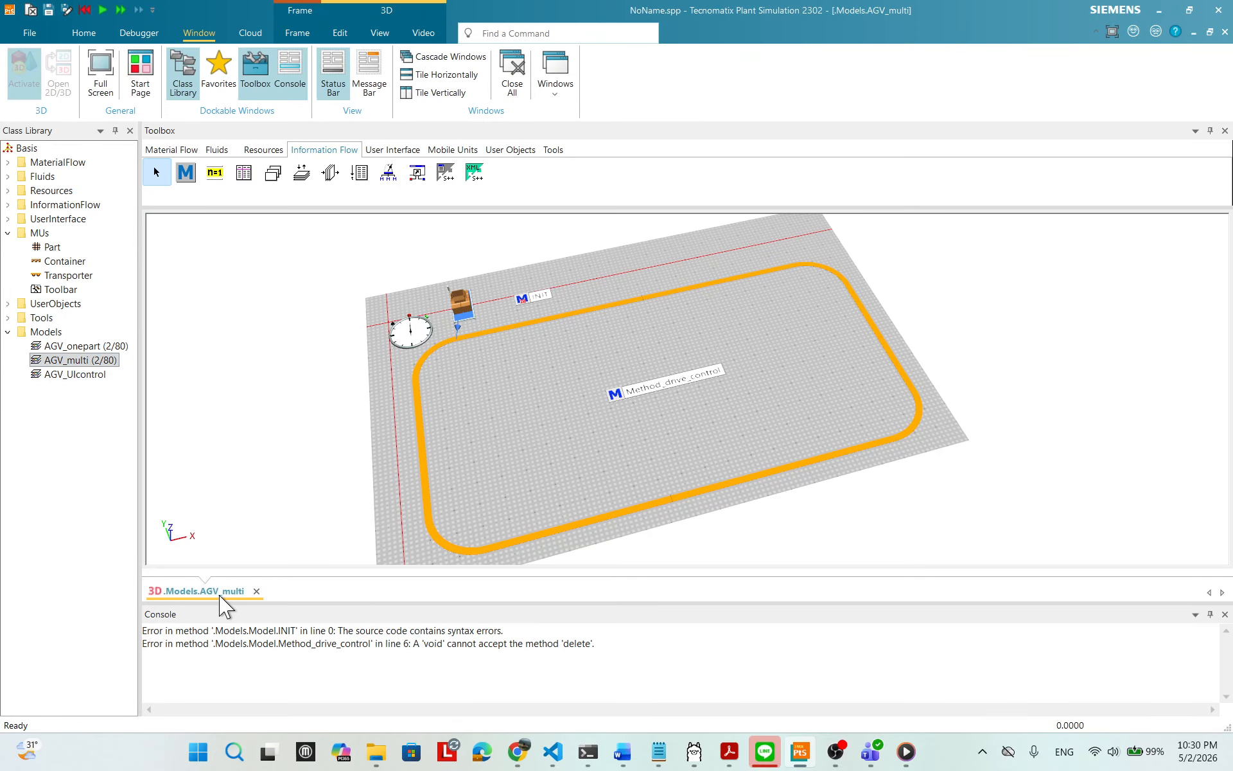
{"action": "left_click", "coordinate": [247, 591]}
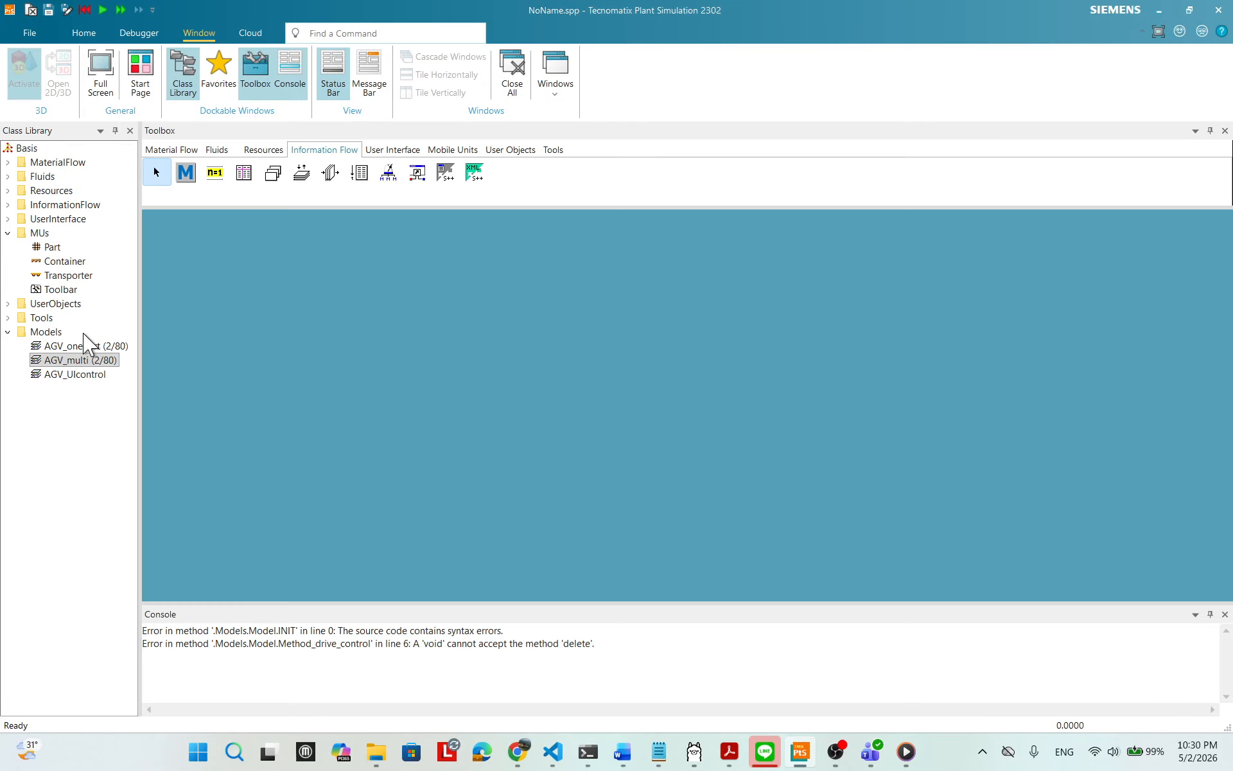
{"action": "double_click", "coordinate": [77, 374]}
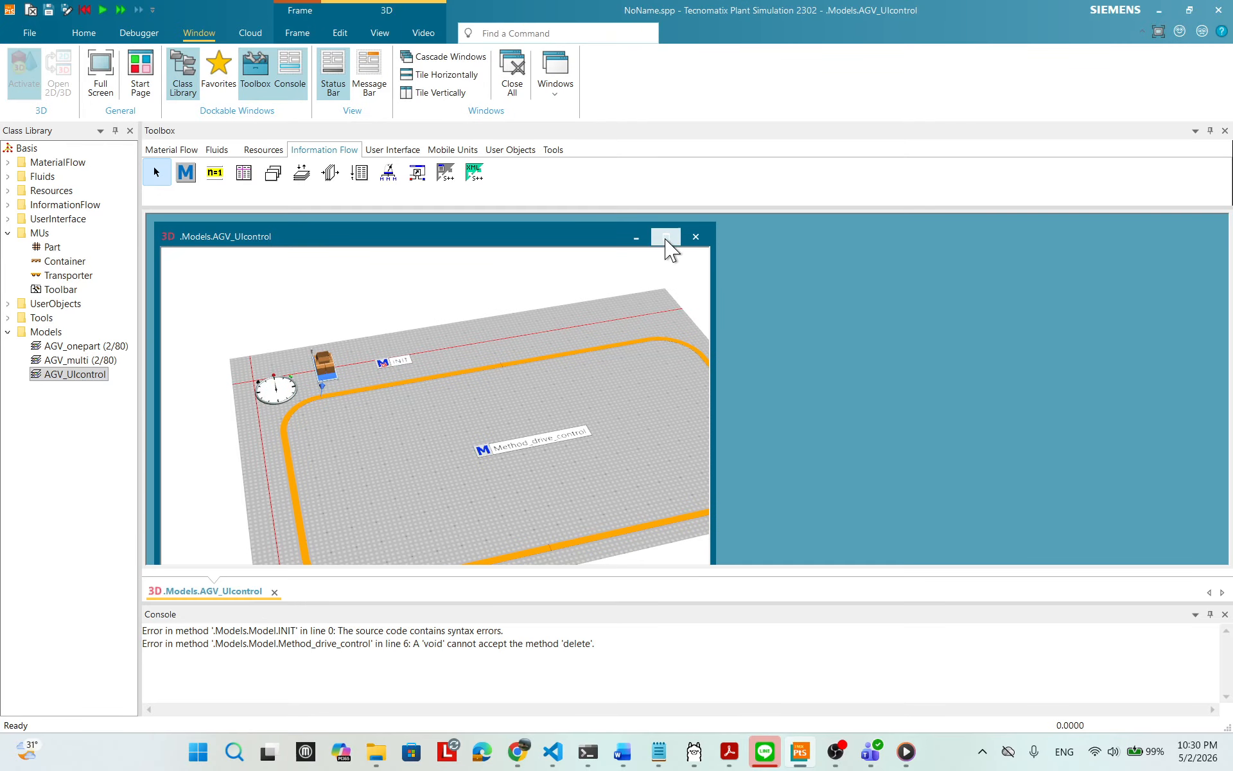
{"action": "left_click", "coordinate": [666, 236]}
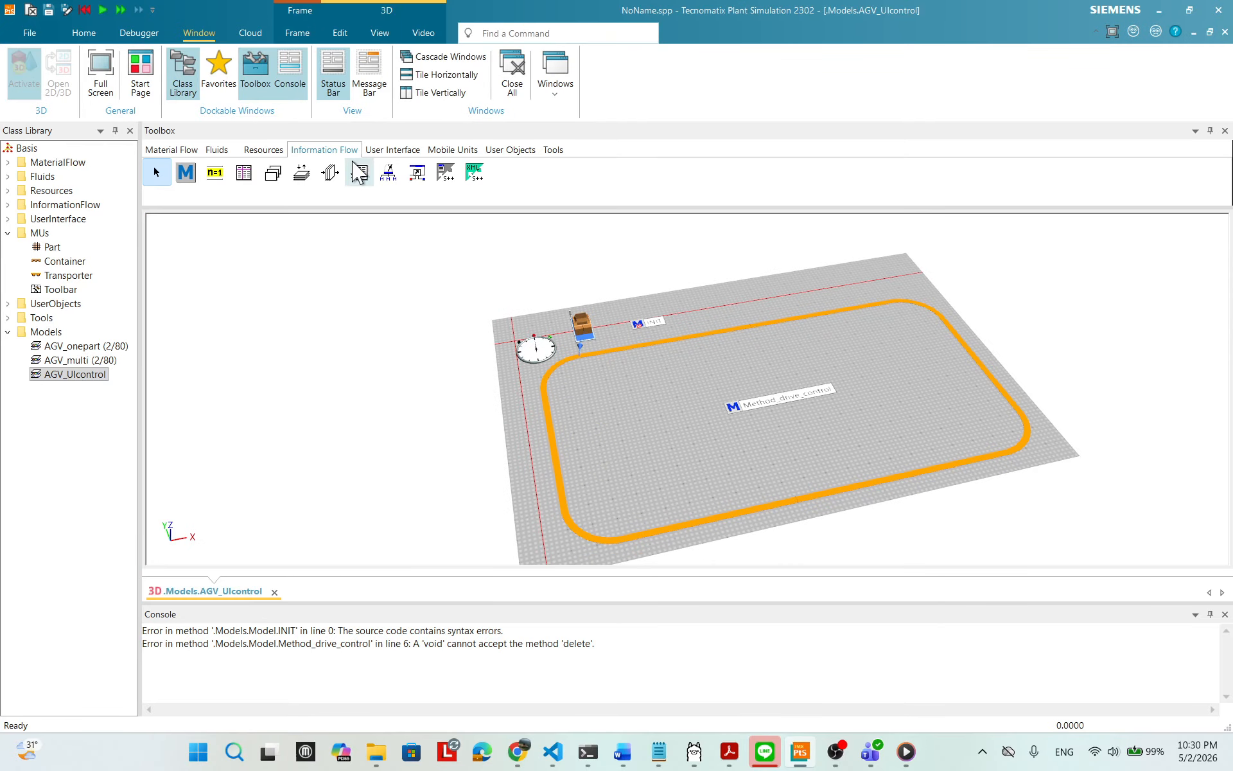
- Save the model file as AGV_control in the Advanced_PlantSim folder
{"action": "left_click", "coordinate": [48, 12]}
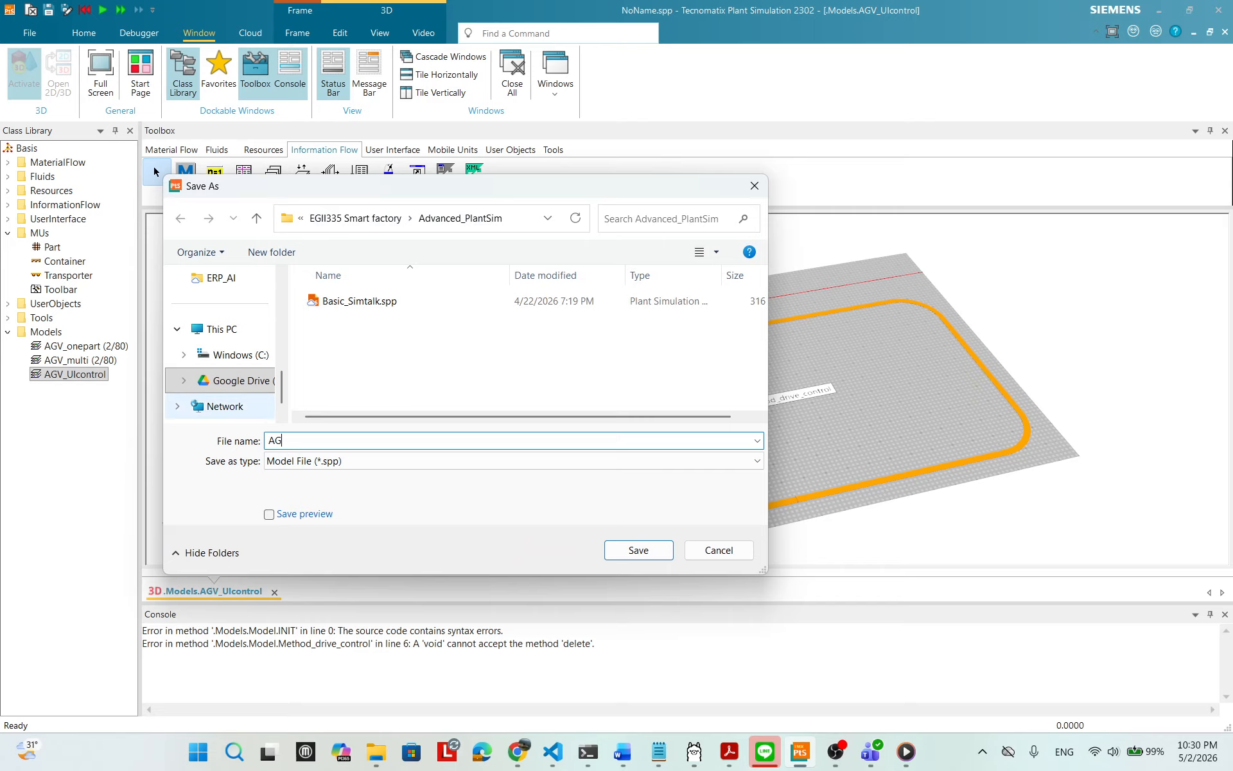
{"action": "type", "text": "_control"}
{"action": "left_click", "coordinate": [625, 553]}
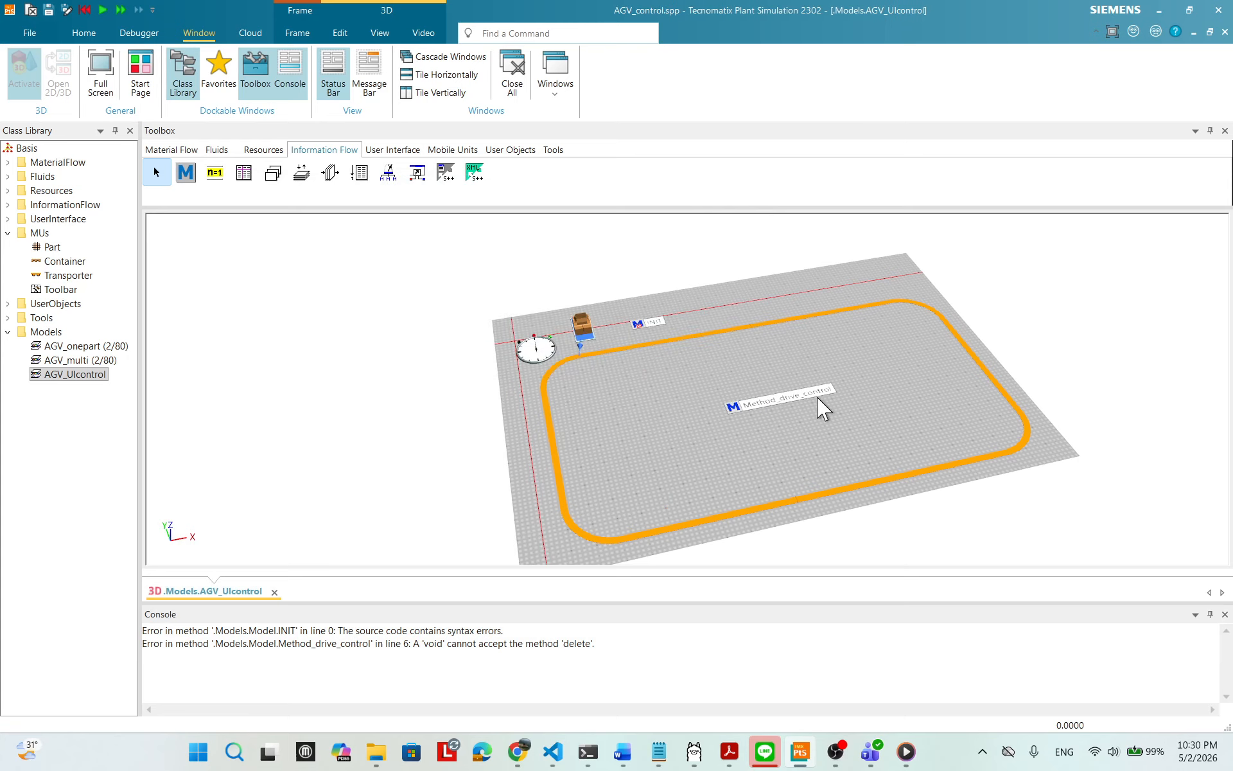
- Insert a Button user interface object into AGV_UIcontrol, beside the event controller on the side away from the track
{"action": "left_click_drag", "start_coordinate": [797, 459], "coordinate": [488, 325]}
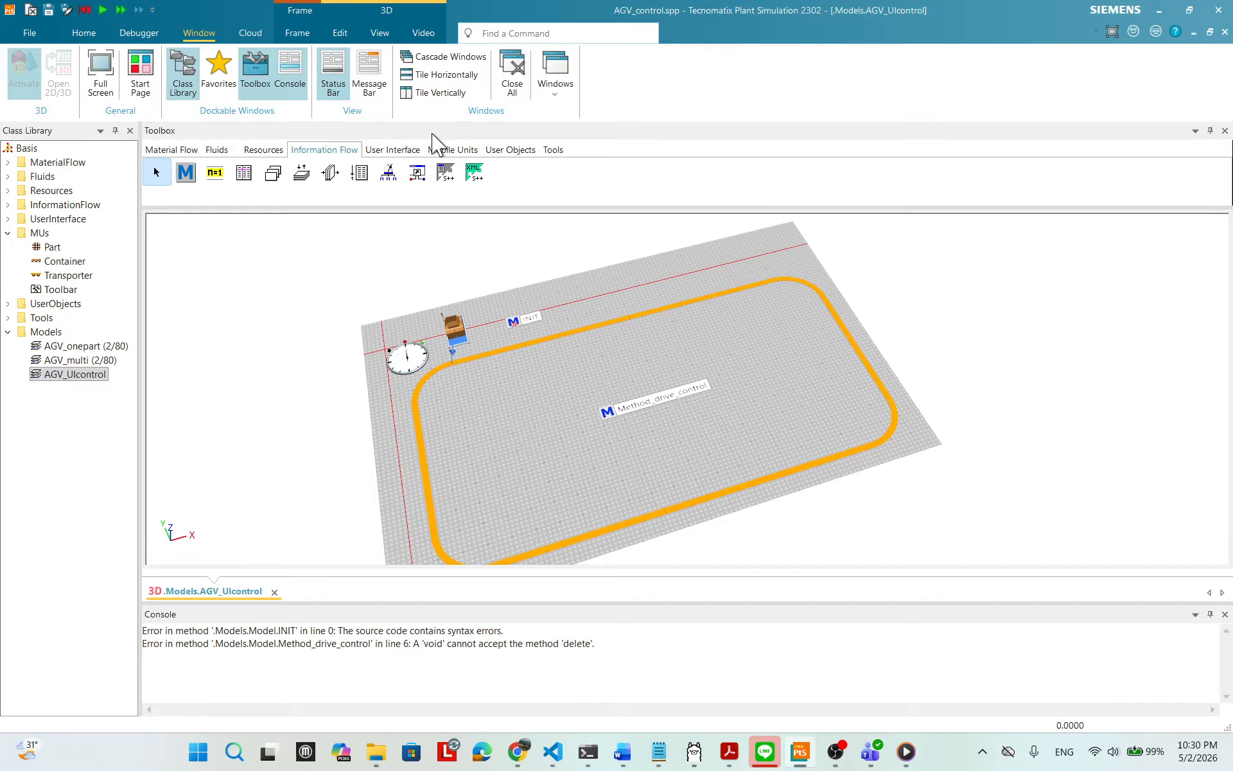
{"action": "left_click", "coordinate": [408, 151]}
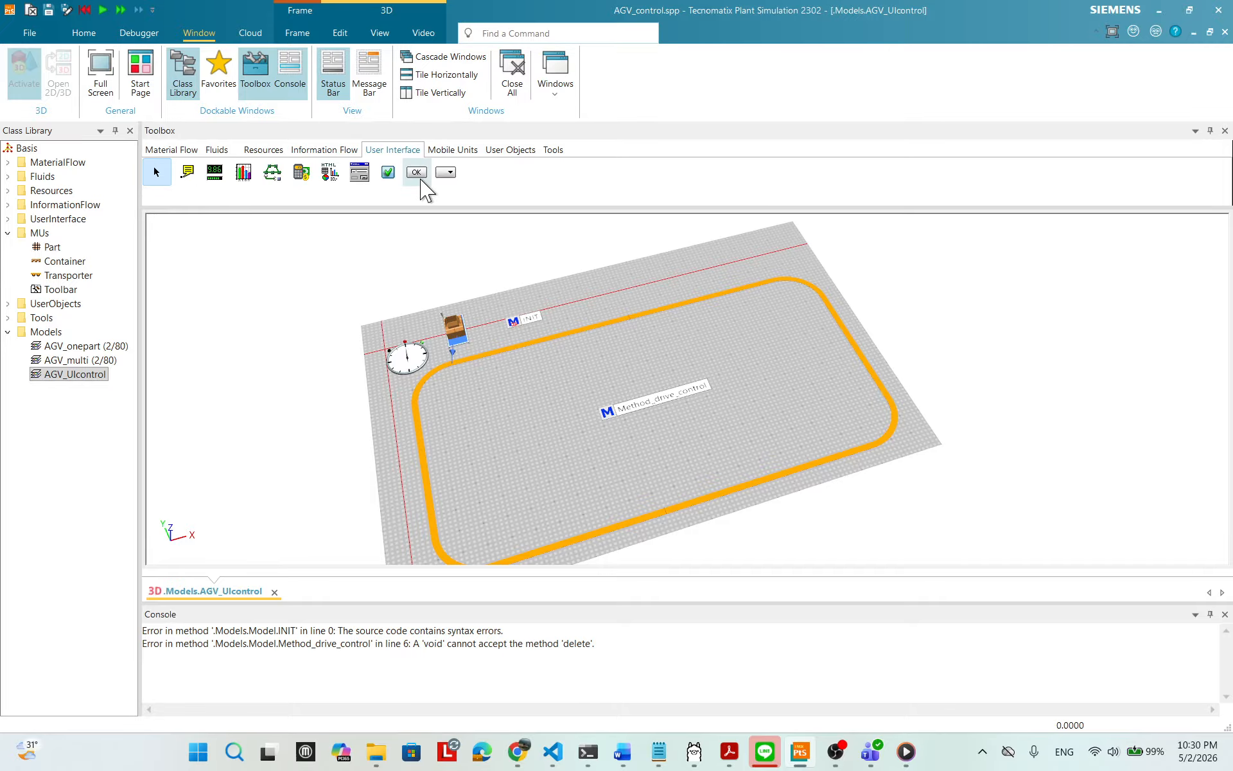
{"action": "mouse_move", "coordinate": [988, 407]}
{"action": "left_mouse_down"}
{"action": "mouse_move", "coordinate": [1010, 454]}
{"action": "mouse_move", "coordinate": [983, 434]}
{"action": "mouse_move", "coordinate": [1016, 391]}
{"action": "mouse_move", "coordinate": [1010, 402]}
{"action": "left_mouse_up"}
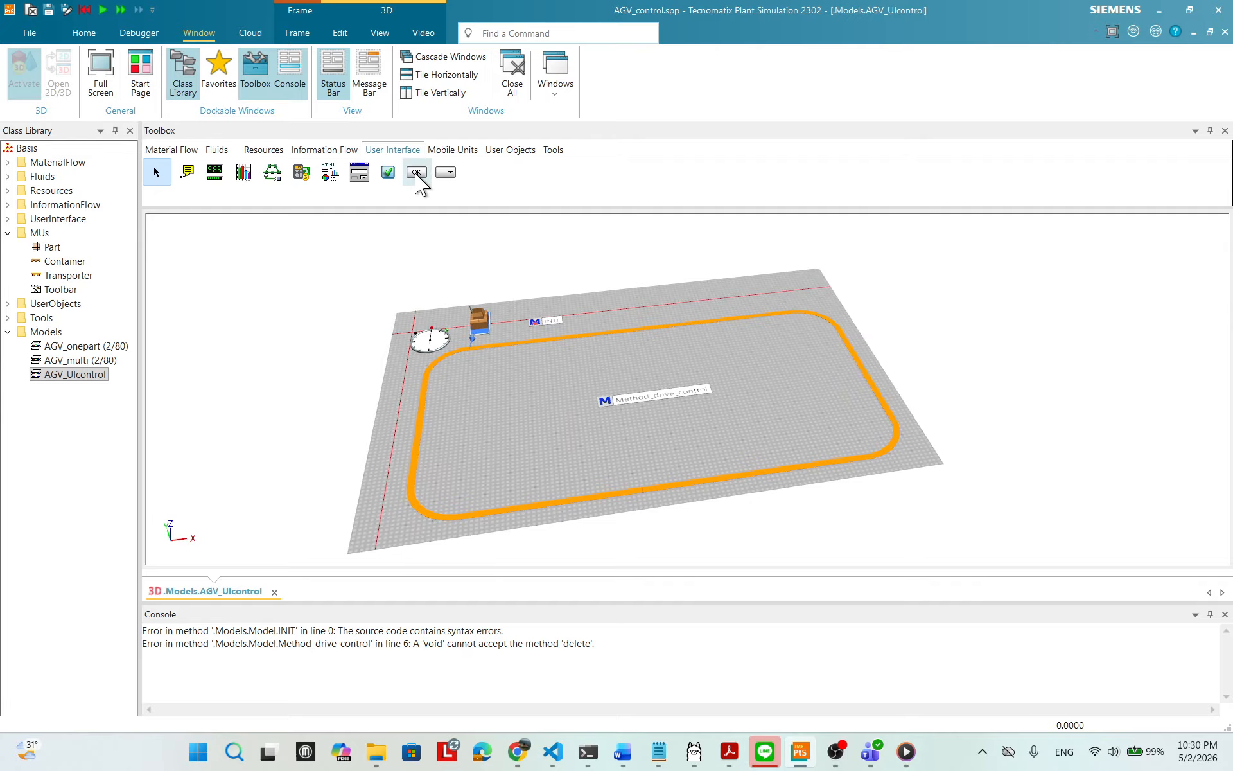
{"action": "left_click_drag", "start_coordinate": [417, 175], "coordinate": [360, 337]}
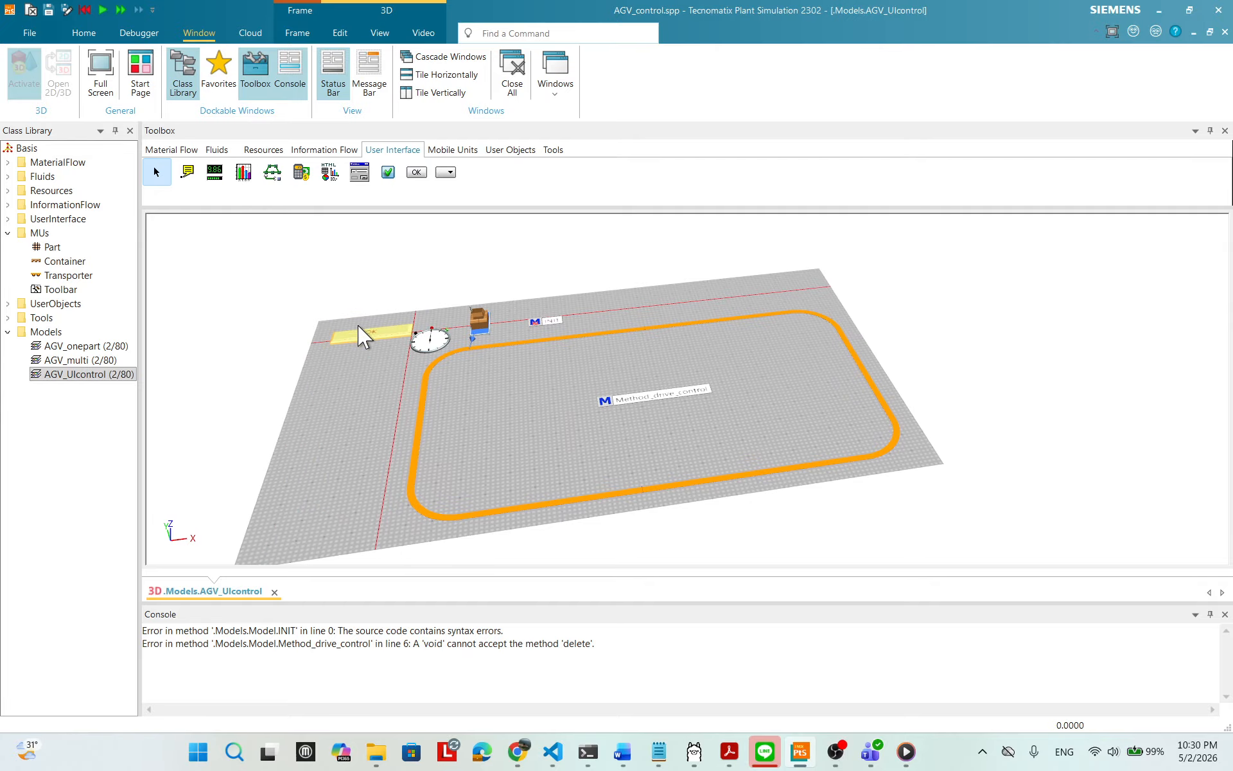
{"action": "scroll", "coordinate": [856, 402], "scroll_direction": "up", "scroll_amount": 2}
{"action": "left_click_drag", "start_coordinate": [963, 373], "coordinate": [804, 413]}
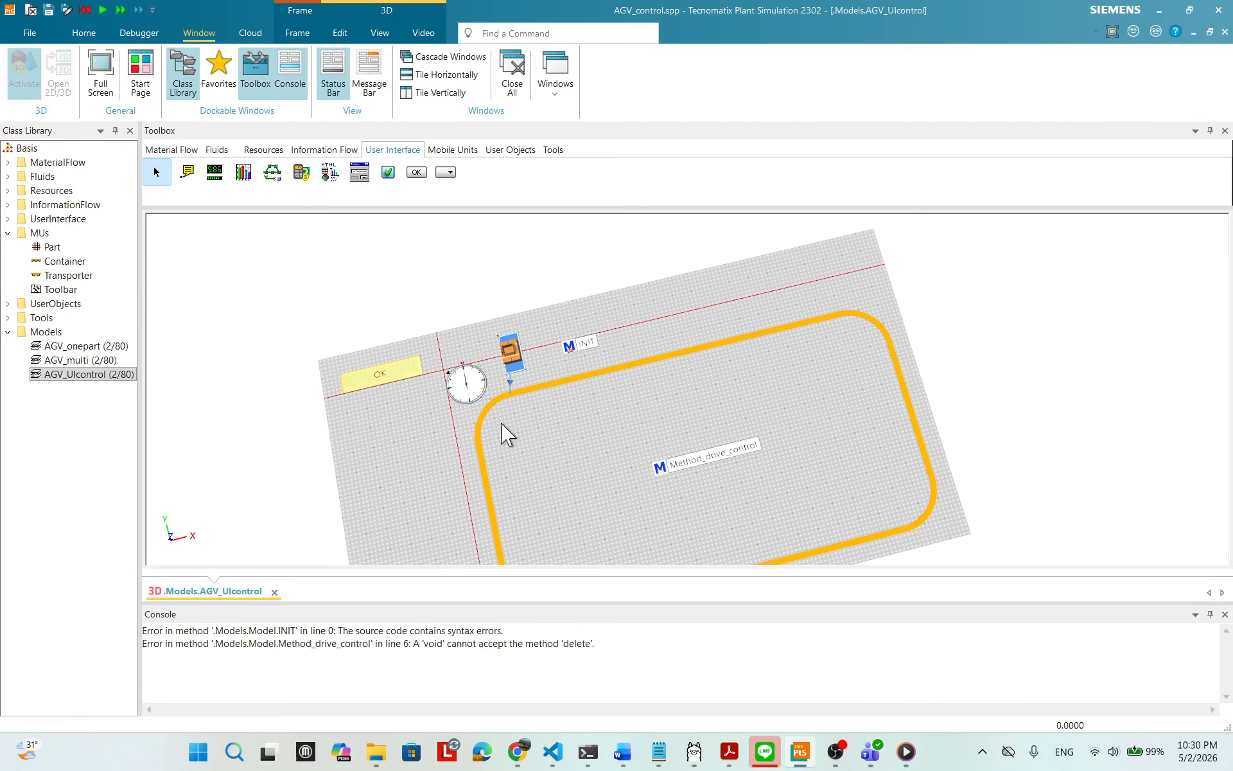
{"action": "left_click_drag", "start_coordinate": [496, 432], "coordinate": [478, 406]}
{"action": "scroll", "coordinate": [739, 368], "scroll_direction": "up", "scroll_amount": 2}
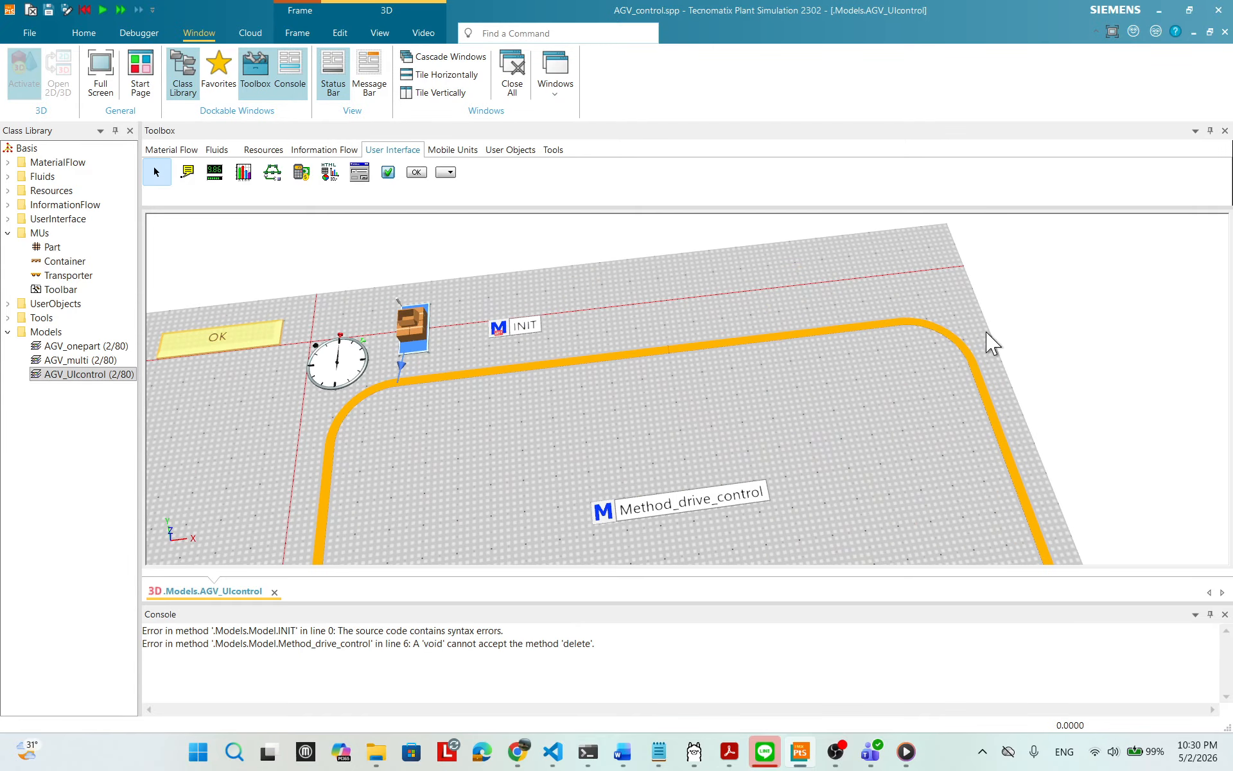
{"action": "left_click_drag", "start_coordinate": [986, 333], "coordinate": [1226, 337]}
{"action": "mouse_move", "coordinate": [1020, 425]}
{"action": "left_mouse_down"}
{"action": "mouse_move", "coordinate": [1010, 441]}
{"action": "mouse_move", "coordinate": [1024, 452]}
{"action": "mouse_move", "coordinate": [1035, 441]}
{"action": "mouse_move", "coordinate": [1015, 432]}
{"action": "left_mouse_up"}
{"action": "left_click_drag", "start_coordinate": [792, 383], "coordinate": [717, 398]}
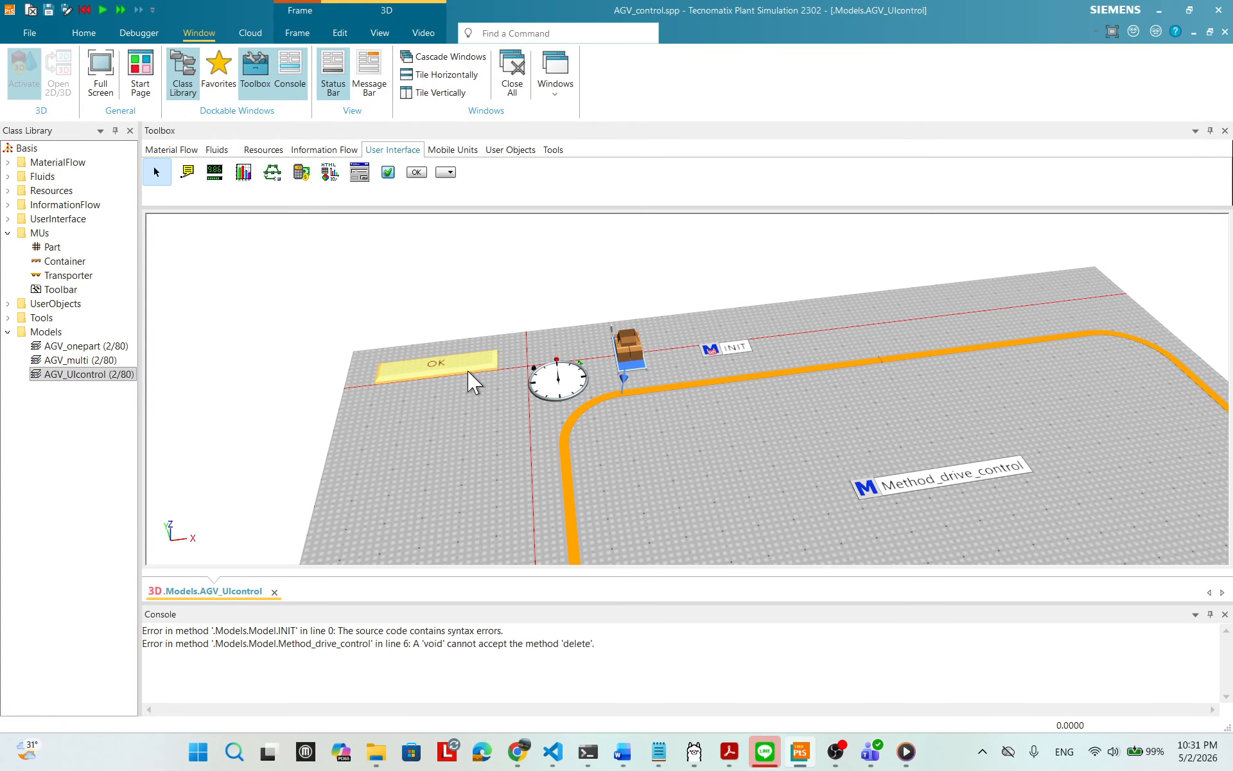
- Set the label of the new button beside the event controller to RESET
{"action": "right_click", "coordinate": [451, 363]}
{"action": "left_click", "coordinate": [422, 365]}
{"action": "right_click", "coordinate": [441, 364]}
{"action": "left_click", "coordinate": [478, 376]}
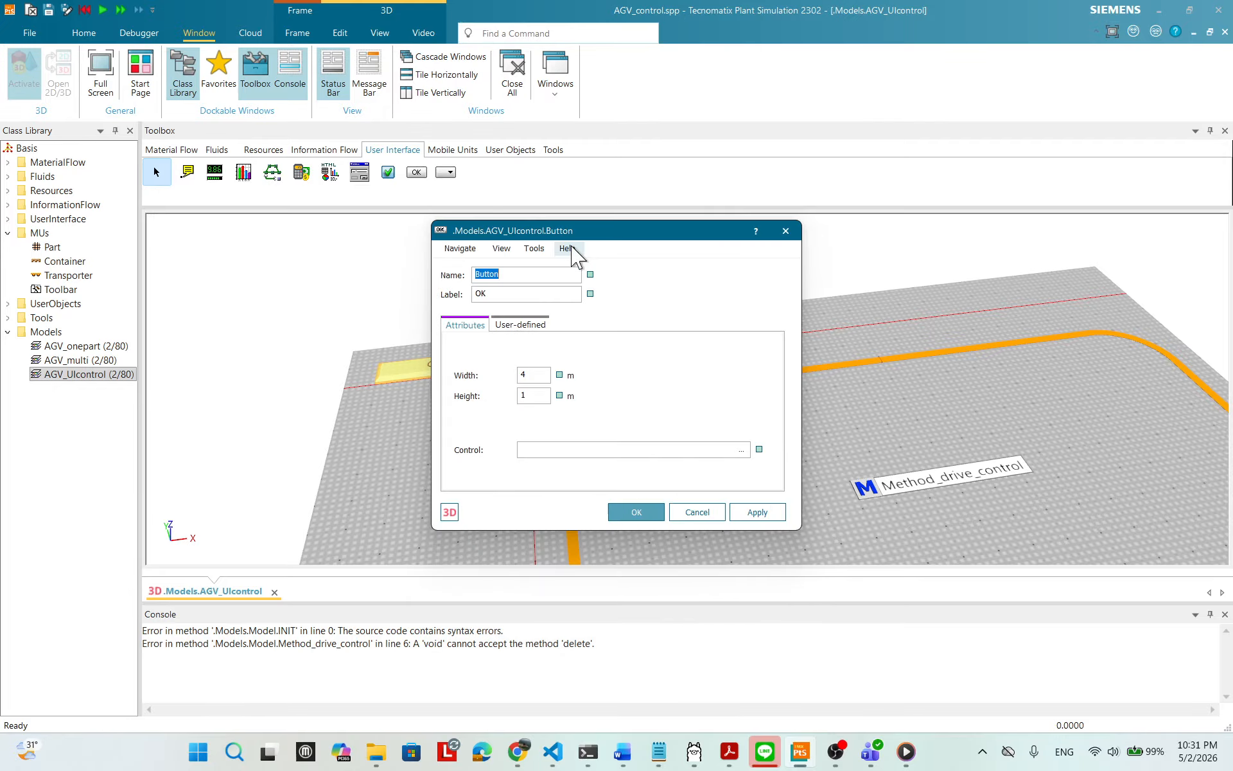
{"action": "left_click_drag", "start_coordinate": [567, 237], "coordinate": [687, 261]}
{"action": "key", "text": "Tab"}
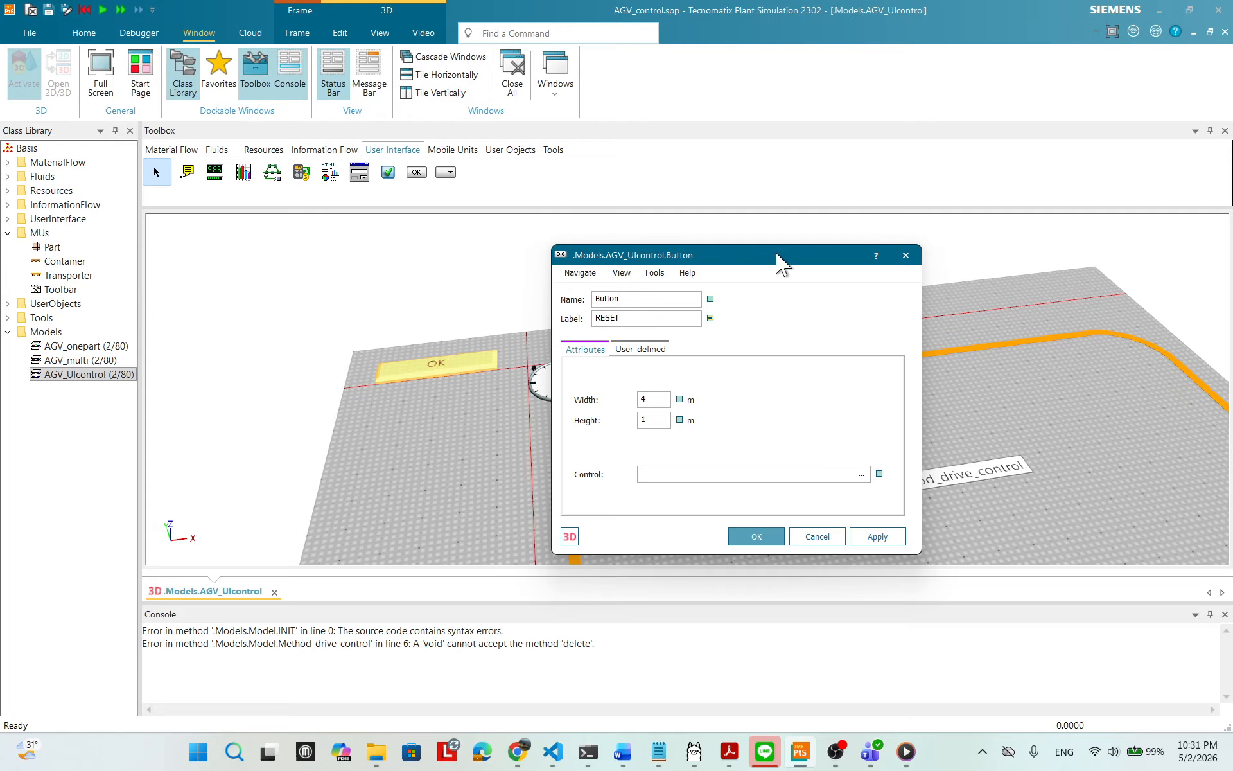
{"action": "left_click_drag", "start_coordinate": [779, 260], "coordinate": [397, 334]}
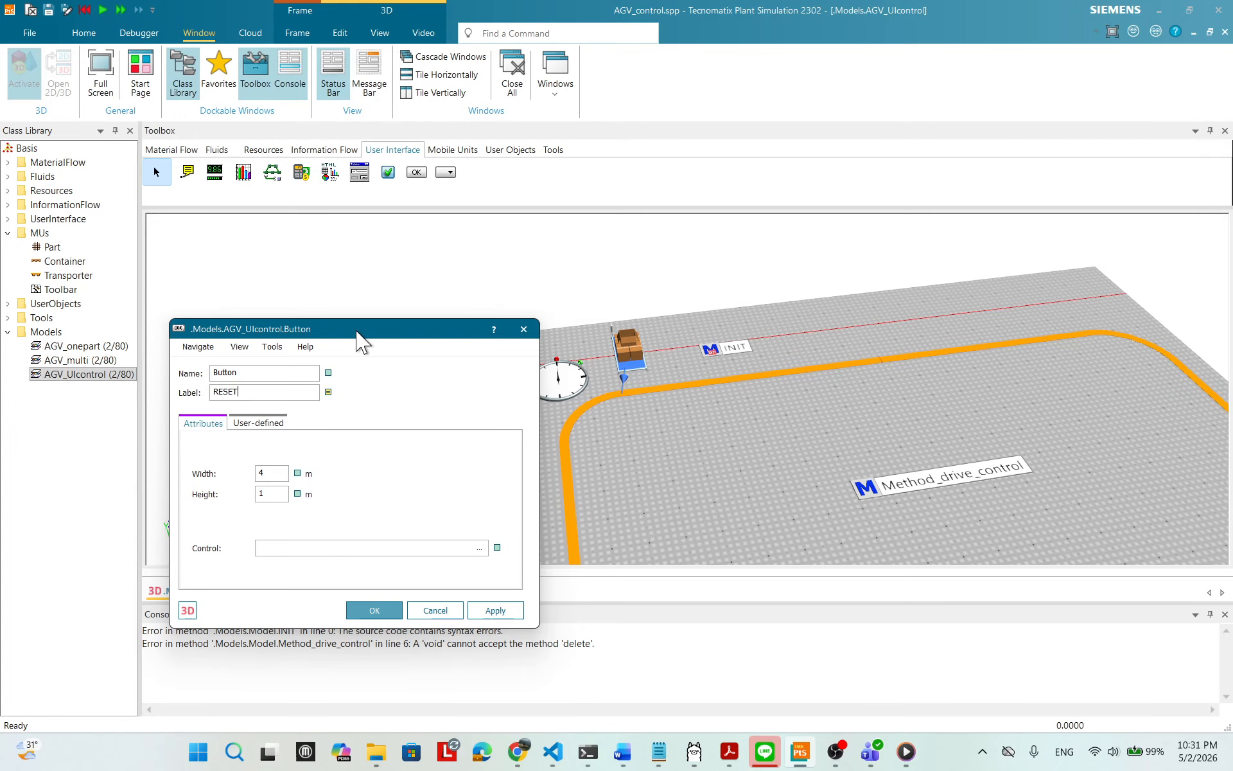
{"action": "left_click_drag", "start_coordinate": [352, 335], "coordinate": [781, 288]}
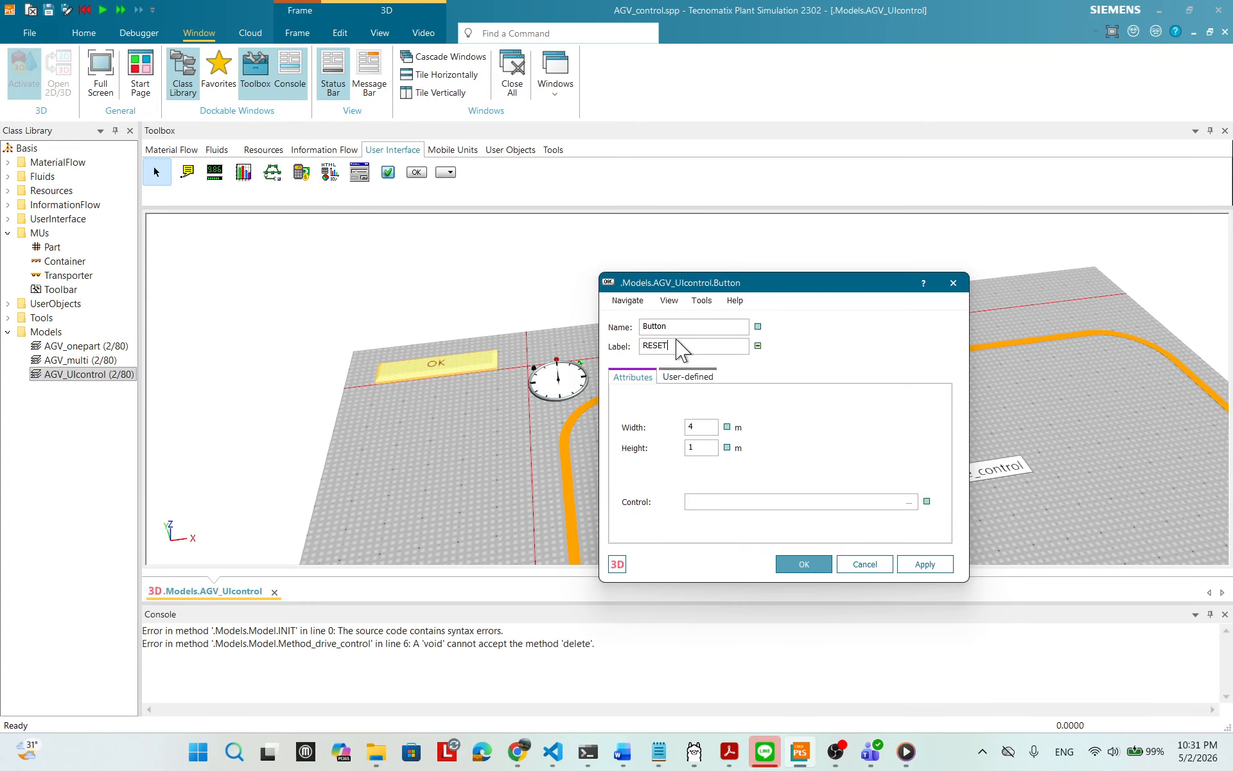
{"action": "left_click", "coordinate": [695, 377]}
{"action": "left_click", "coordinate": [634, 377]}
{"action": "left_click", "coordinate": [803, 563]}
- Create a new control method for the RESET button from its Control setting
{"action": "mouse_move", "coordinate": [677, 295]}
{"action": "left_mouse_down"}
{"action": "mouse_move", "coordinate": [707, 290]}
{"action": "mouse_move", "coordinate": [674, 301]}
{"action": "left_mouse_up"}
{"action": "right_click", "coordinate": [446, 355]}
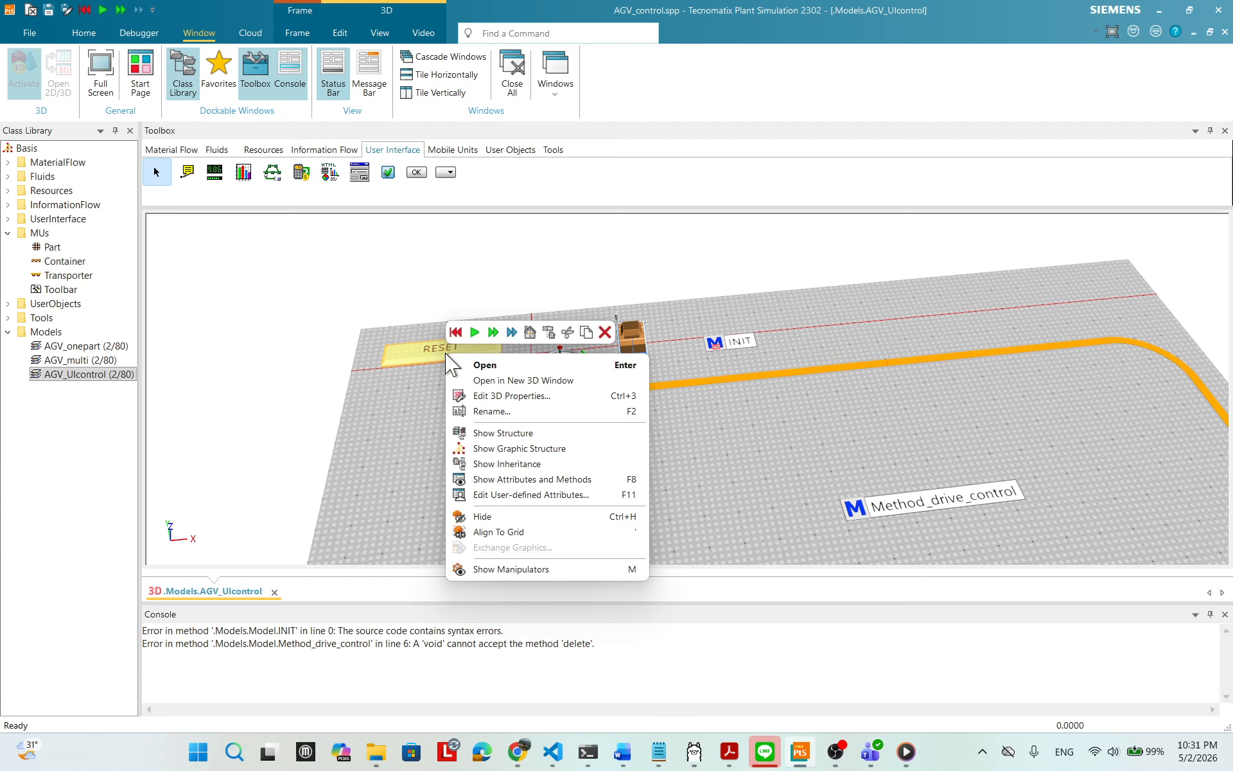
{"action": "left_click", "coordinate": [465, 368]}
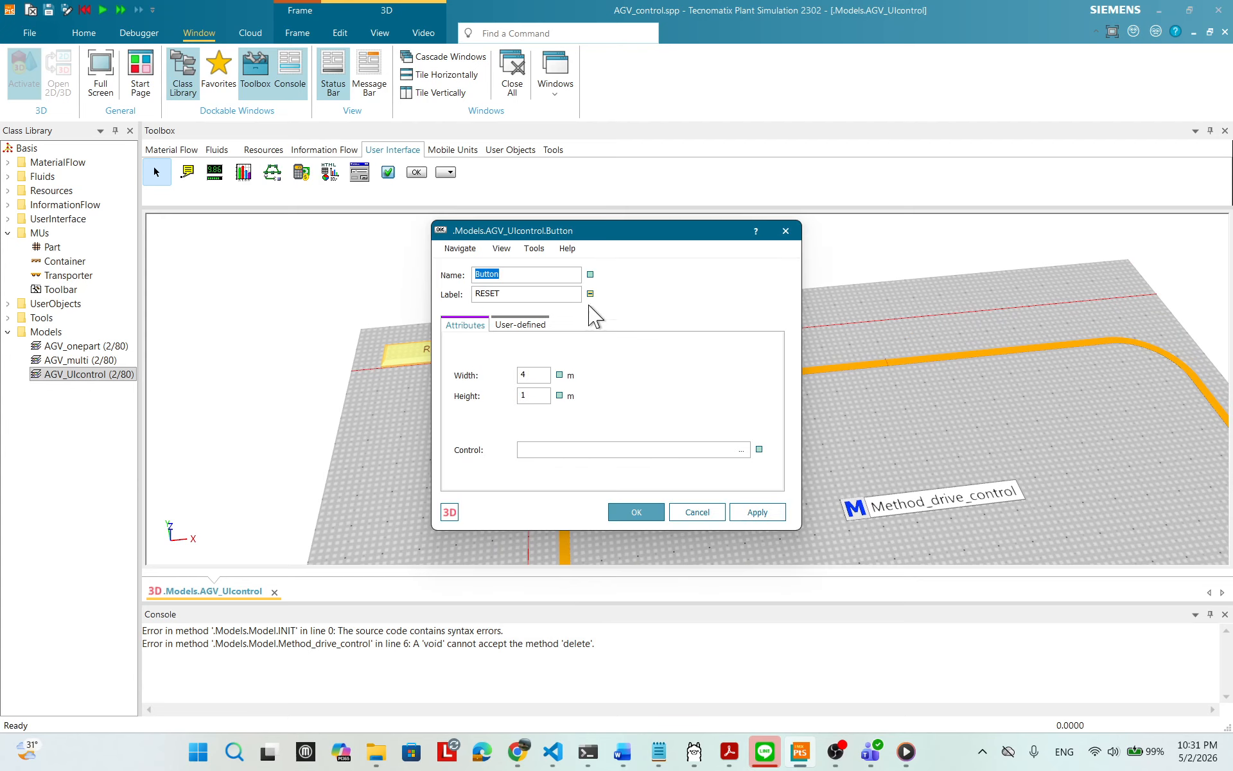
{"action": "left_click_drag", "start_coordinate": [603, 231], "coordinate": [645, 221]}
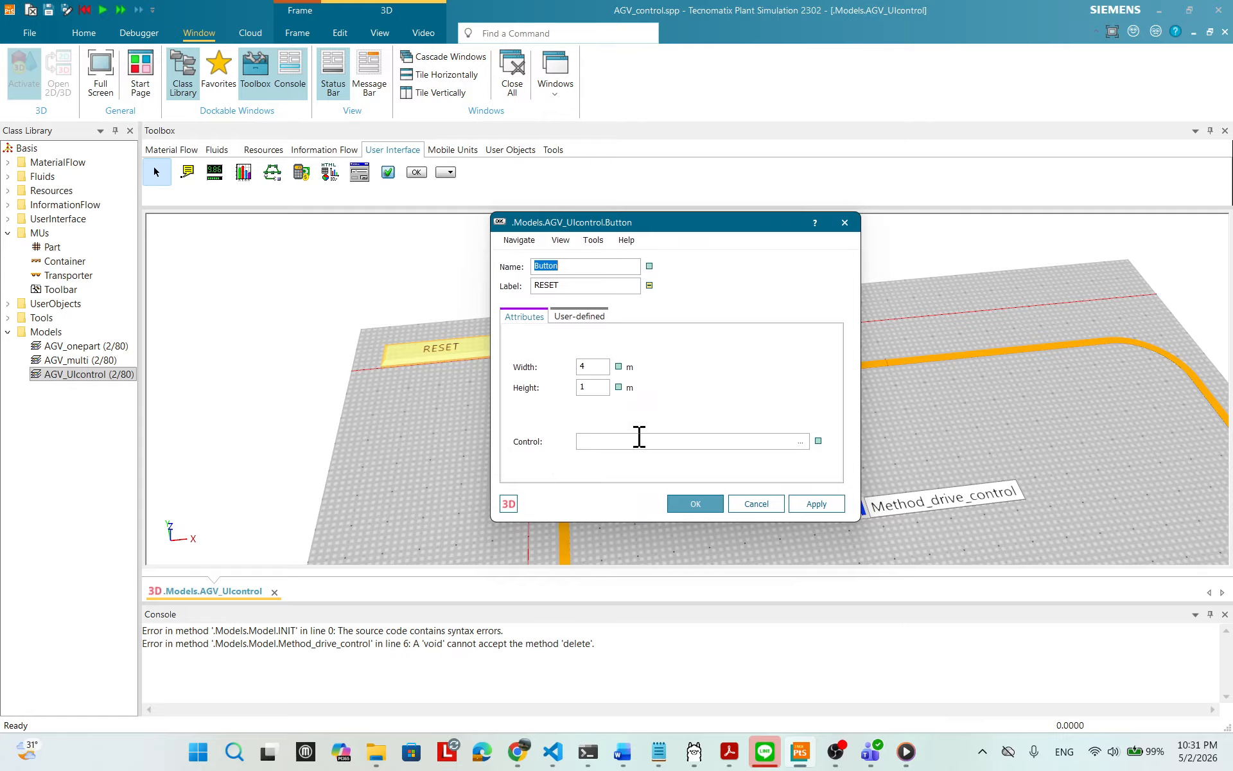
{"action": "left_click_drag", "start_coordinate": [677, 226], "coordinate": [765, 232]}
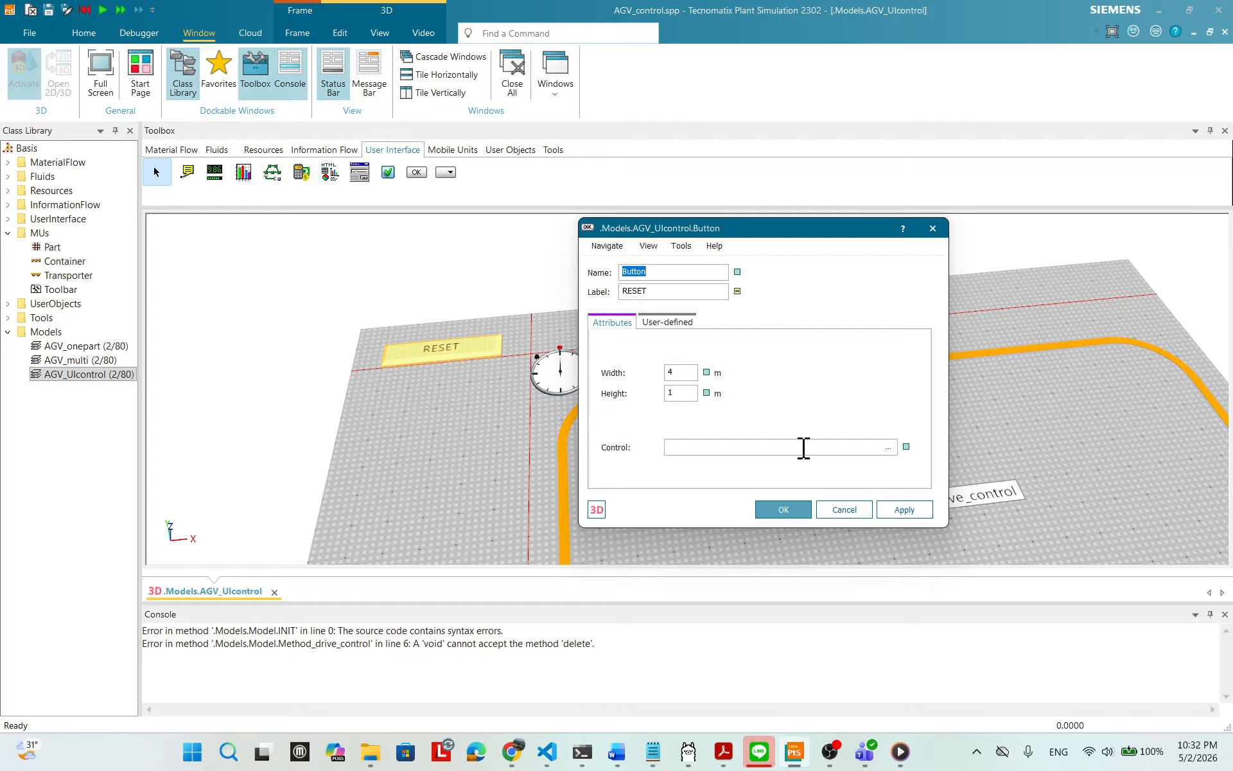
{"action": "left_click", "coordinate": [888, 448]}
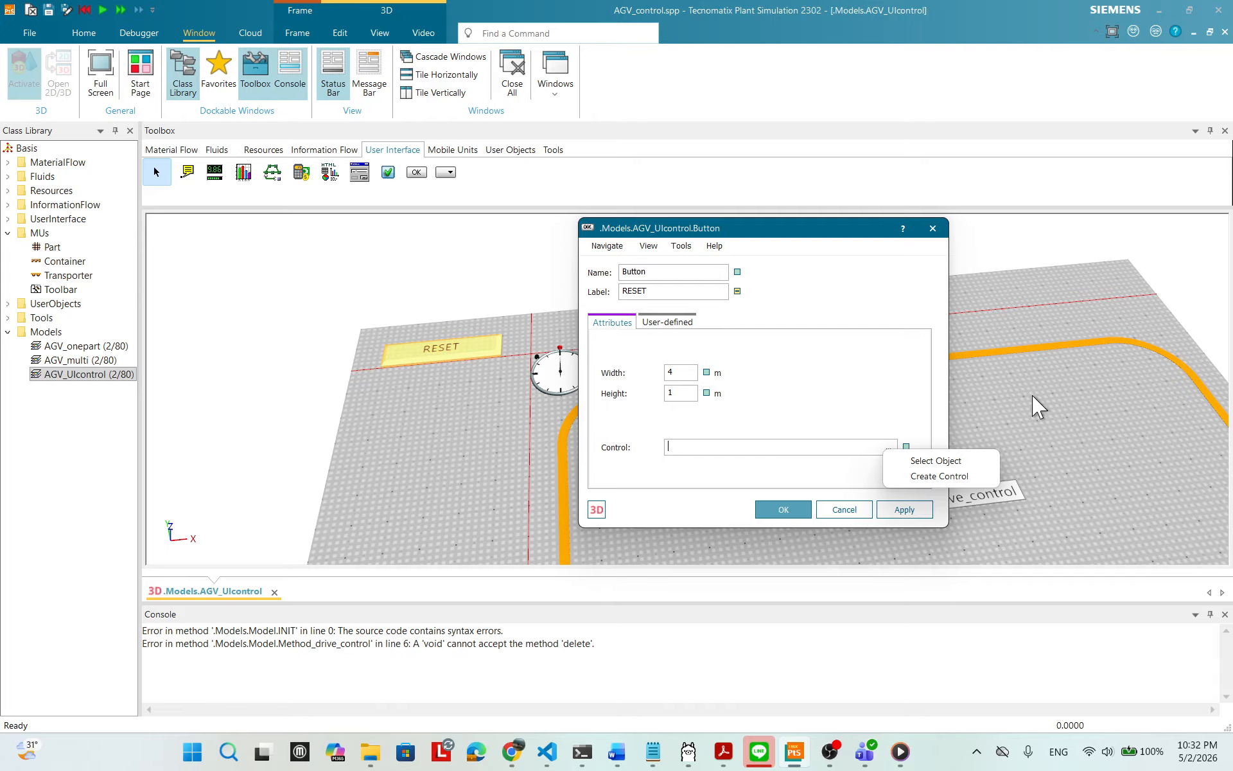
{"action": "left_click", "coordinate": [828, 230]}
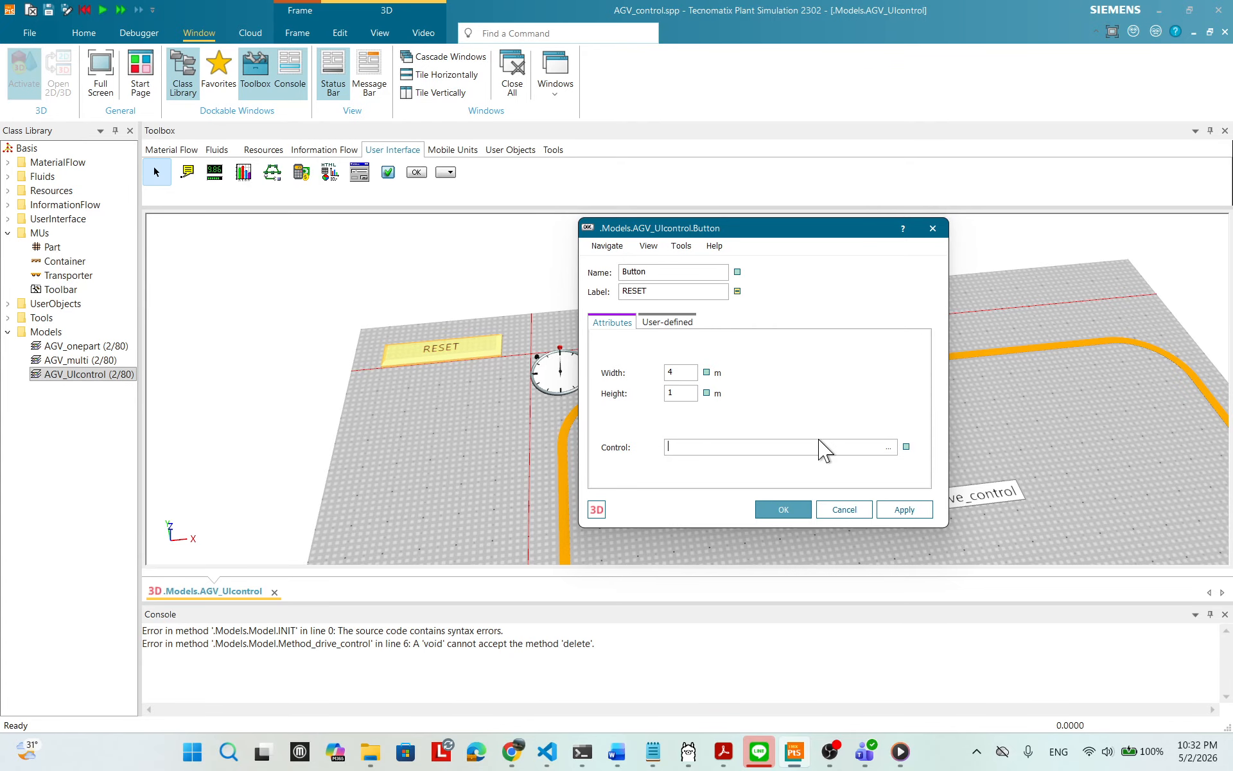
{"action": "left_click", "coordinate": [889, 447]}
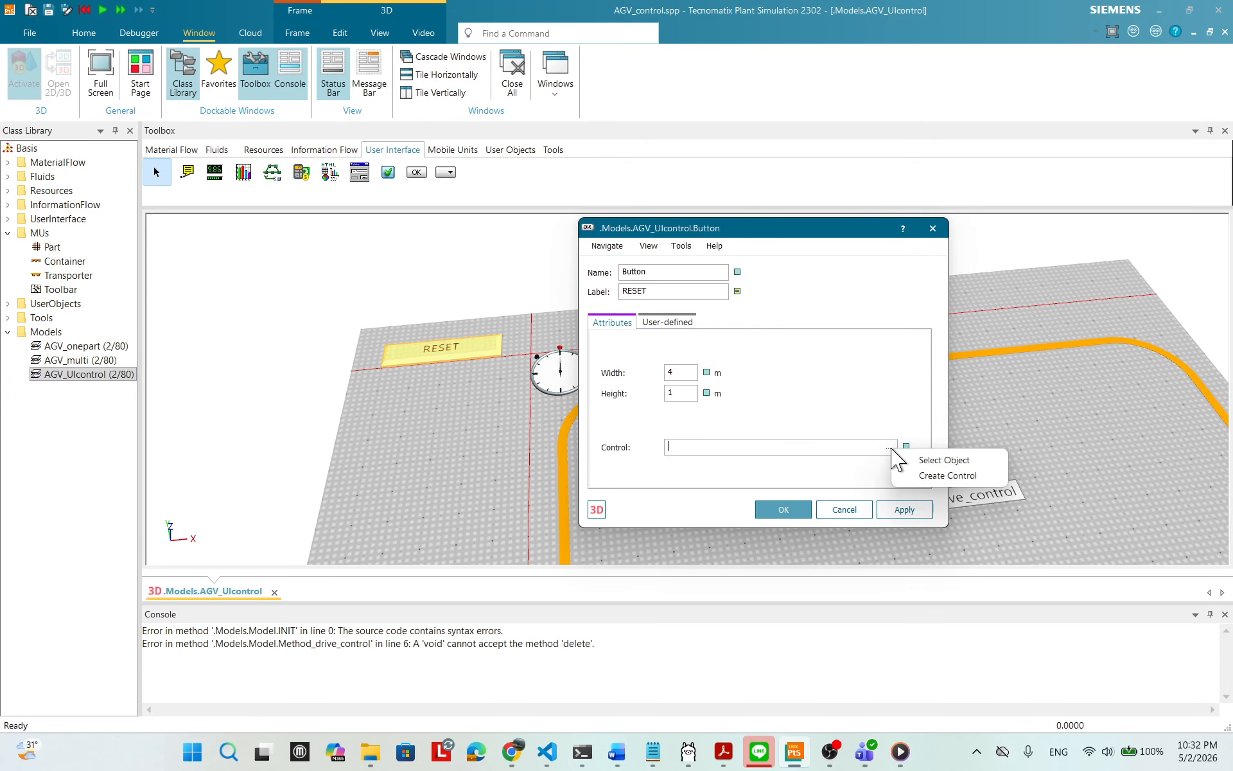
{"action": "left_click", "coordinate": [943, 477]}
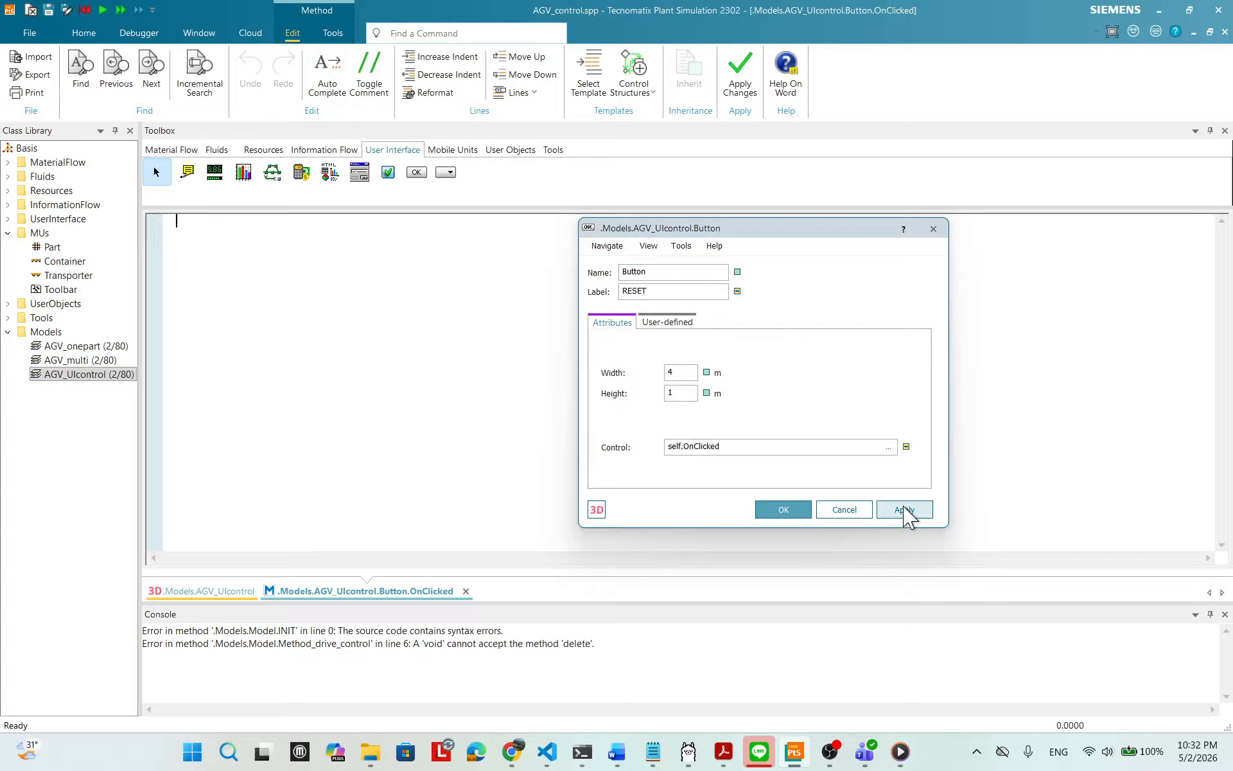
- Check the RESET button's user-defined attributes, and apply and close its settings
{"action": "left_click", "coordinate": [684, 326]}
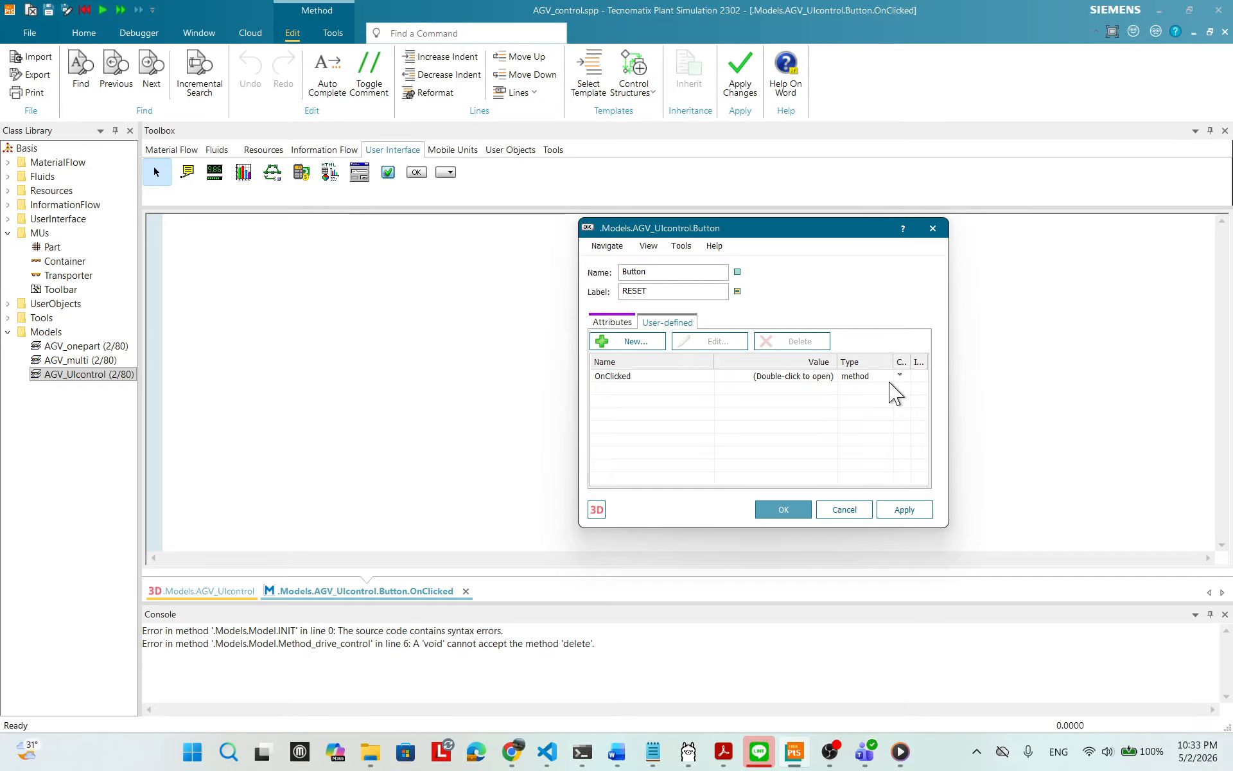
{"action": "left_click", "coordinate": [614, 325]}
{"action": "left_click", "coordinate": [889, 507]}
{"action": "left_click", "coordinate": [785, 510]}
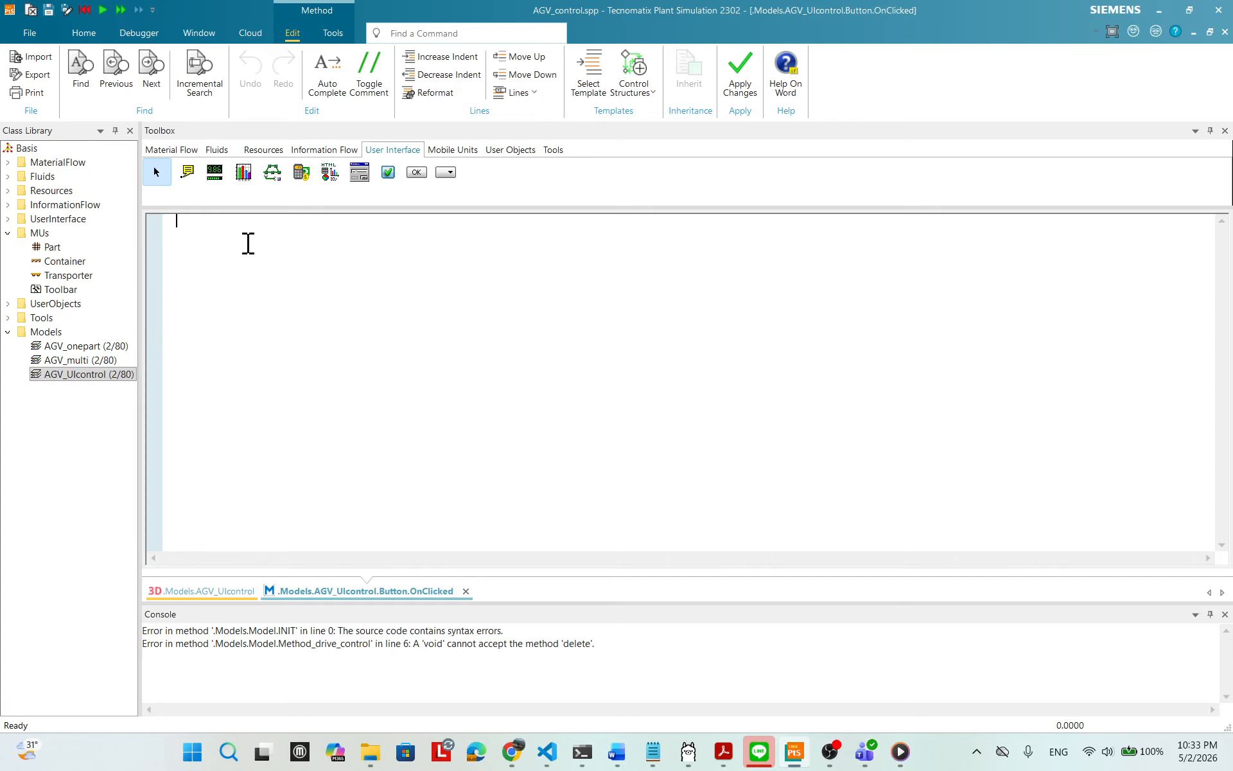
- Tile the AGV_UIcontrol model and the button's OnClicked method vertically, and insert a reference to EventController into the method
{"action": "left_click", "coordinate": [214, 592]}
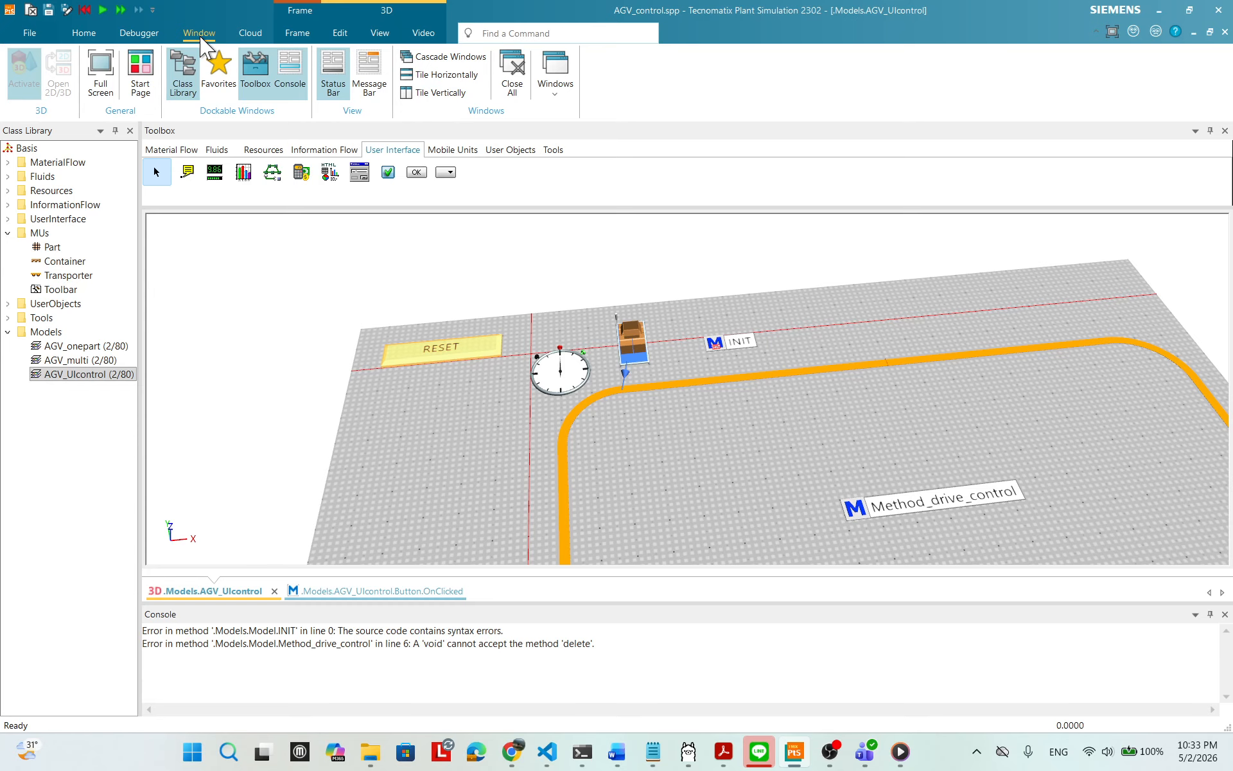
{"action": "left_click", "coordinate": [452, 95]}
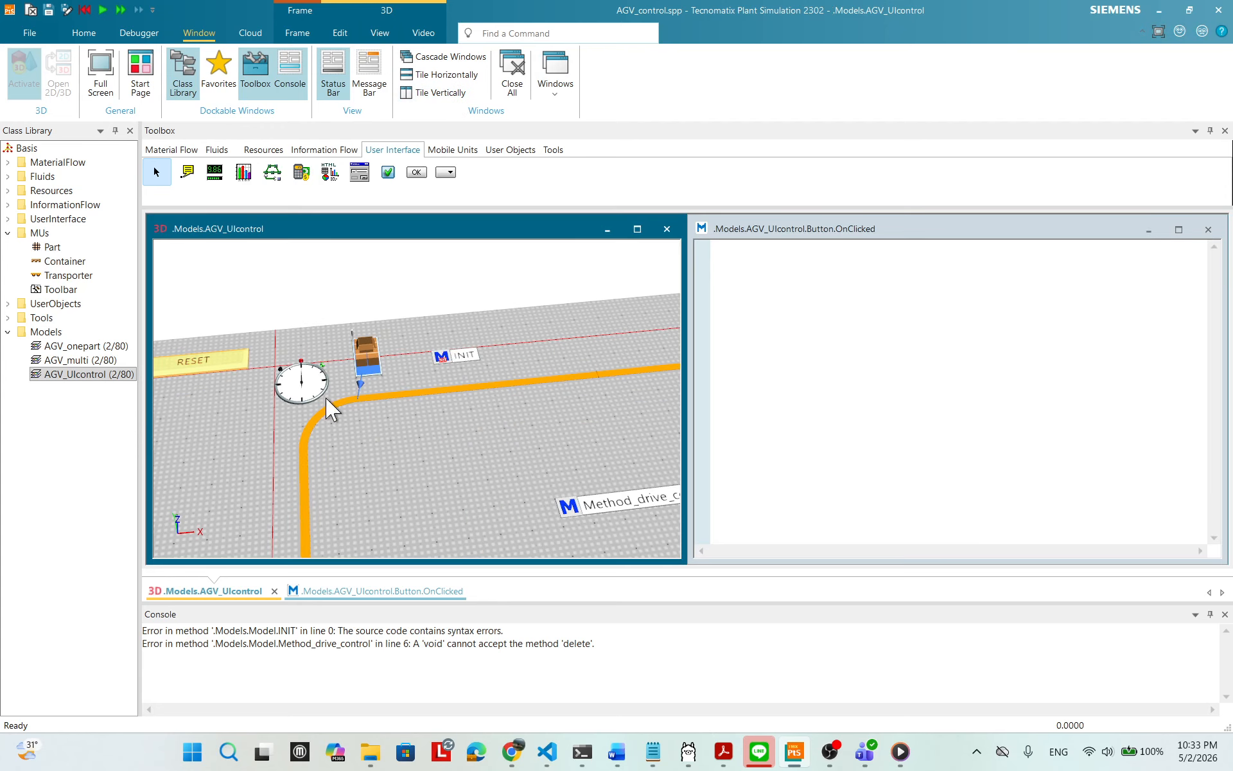
{"action": "left_click_drag", "start_coordinate": [330, 408], "coordinate": [802, 267]}
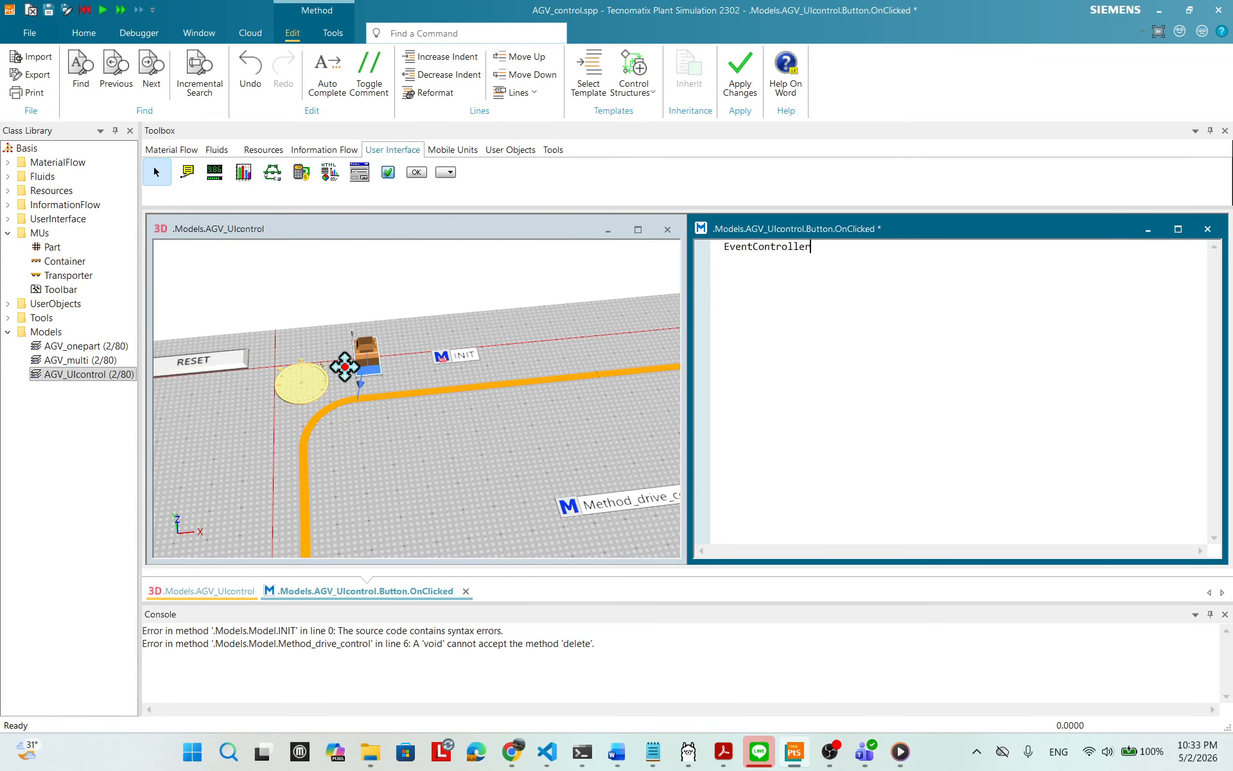
- Look through the EventController's attributes and methods for the one that resets the simulation
{"action": "left_click", "coordinate": [286, 381]}
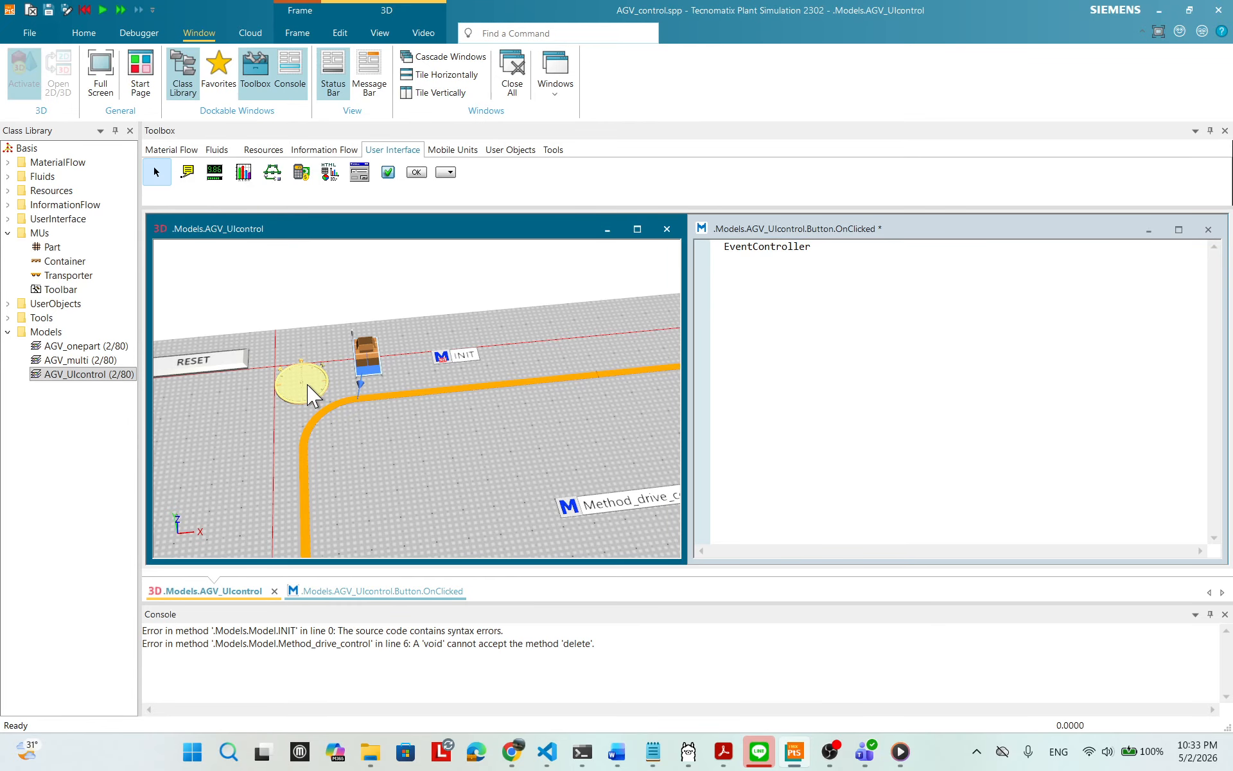
{"action": "double_click", "coordinate": [313, 397]}
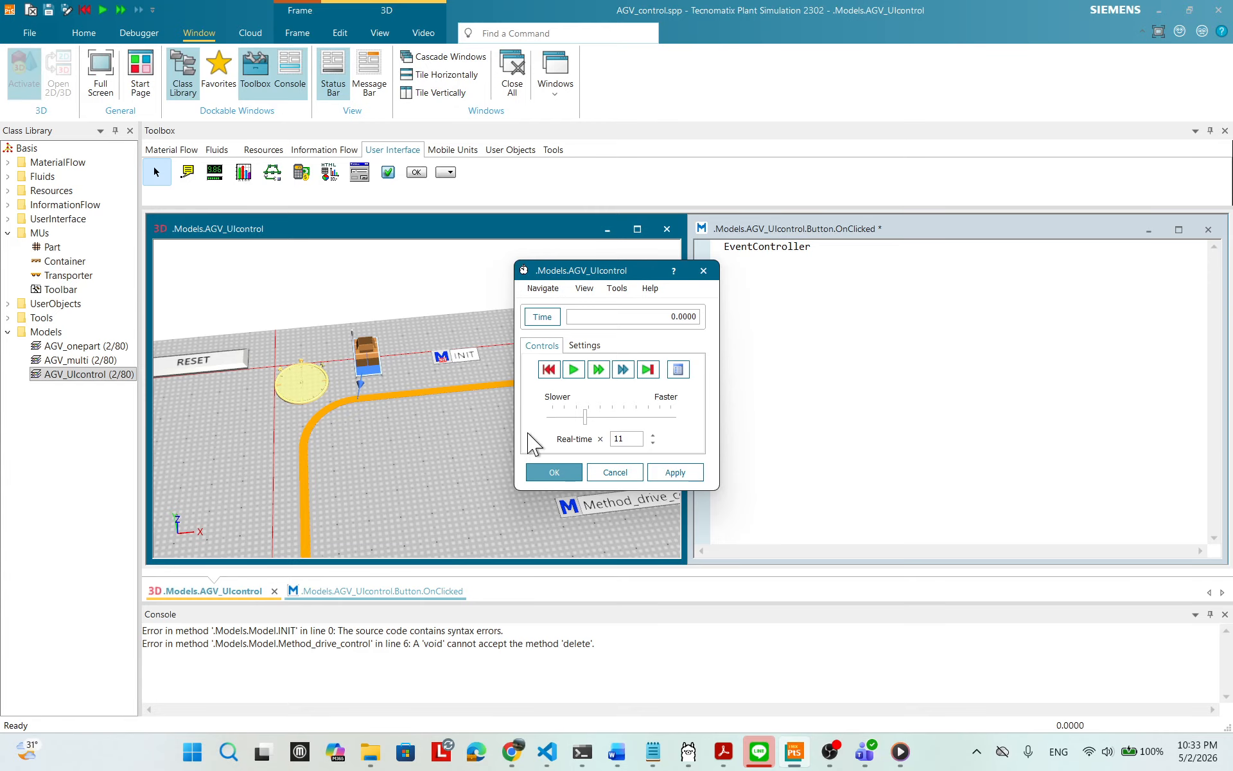
{"action": "left_click_drag", "start_coordinate": [621, 270], "coordinate": [588, 271]}
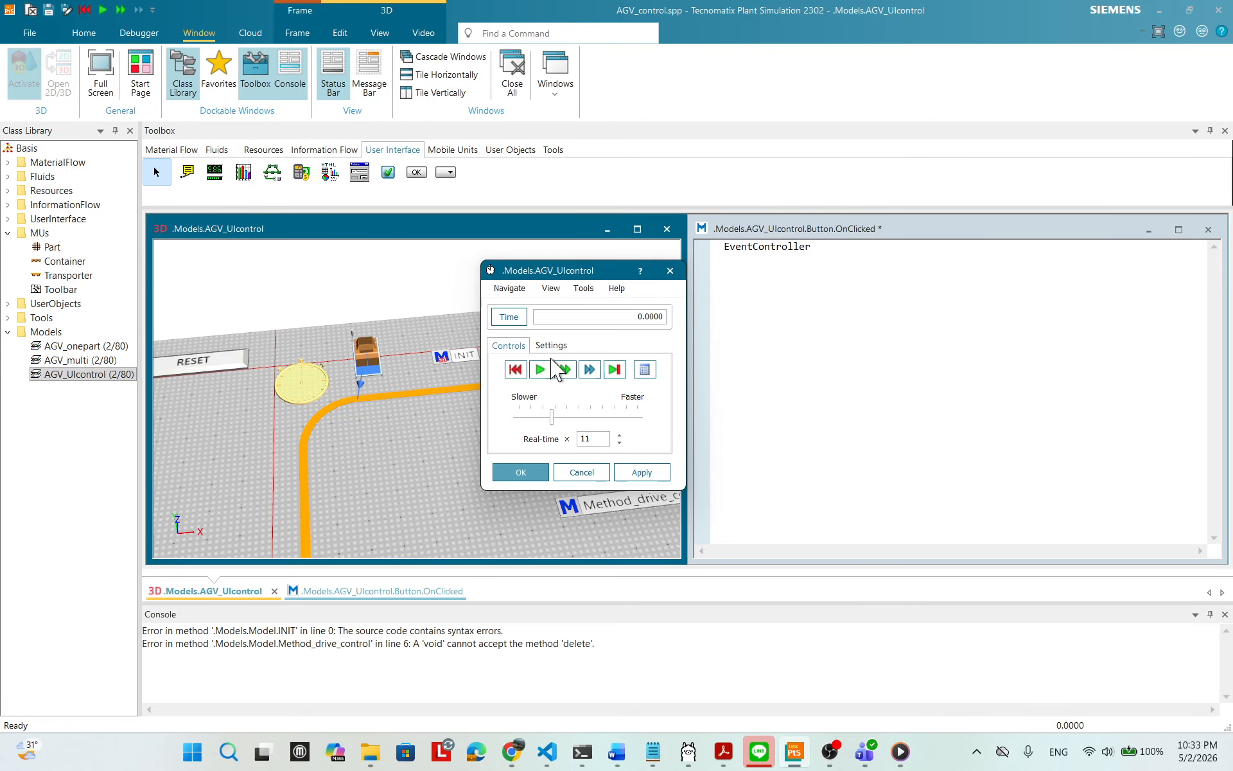
{"action": "left_click", "coordinate": [551, 289]}
{"action": "left_click", "coordinate": [604, 346]}
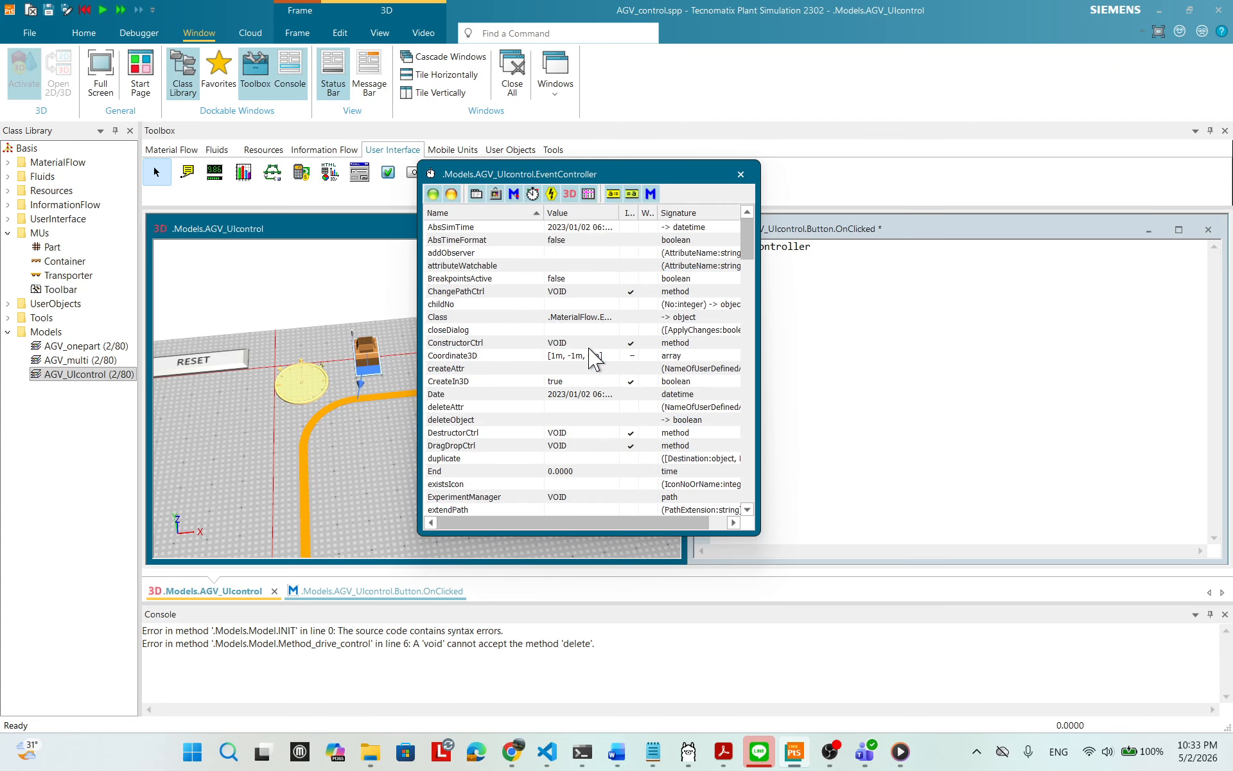
{"action": "scroll", "coordinate": [607, 312], "scroll_direction": "down", "scroll_amount": 2}
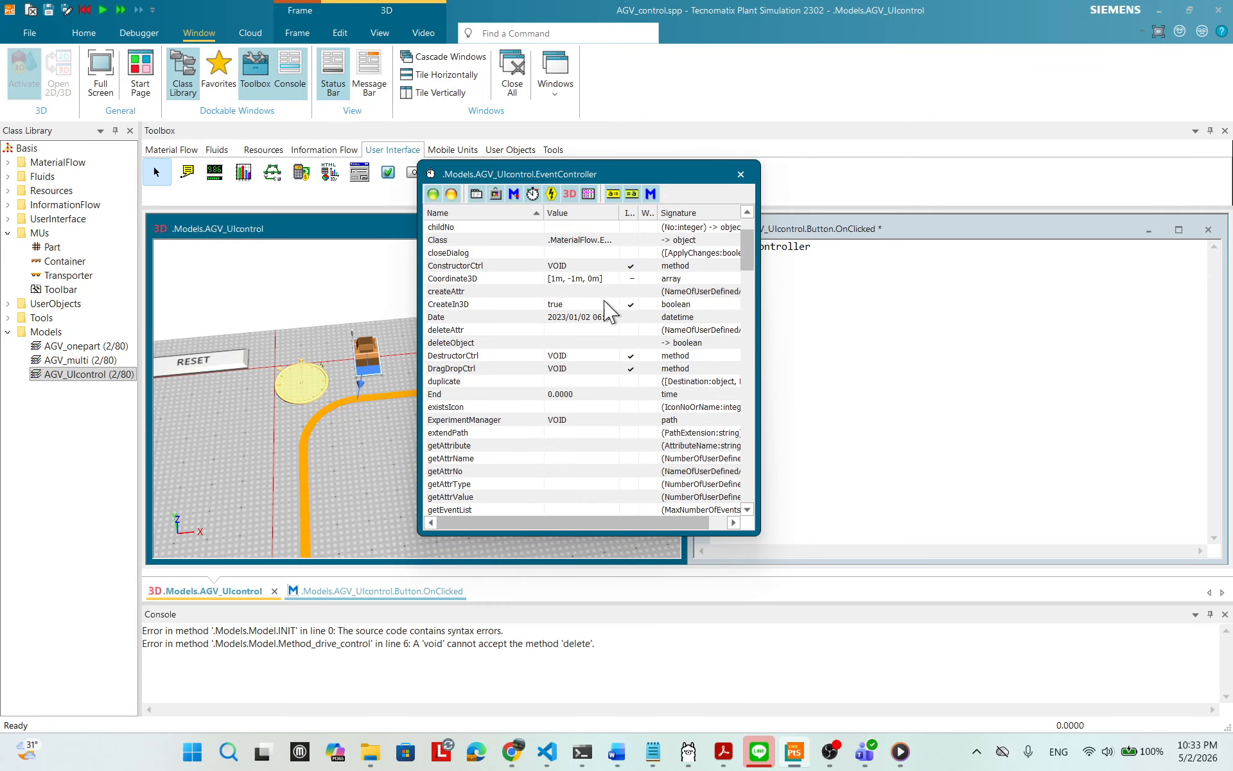
{"action": "scroll", "coordinate": [609, 313], "scroll_direction": "down", "scroll_amount": 12}
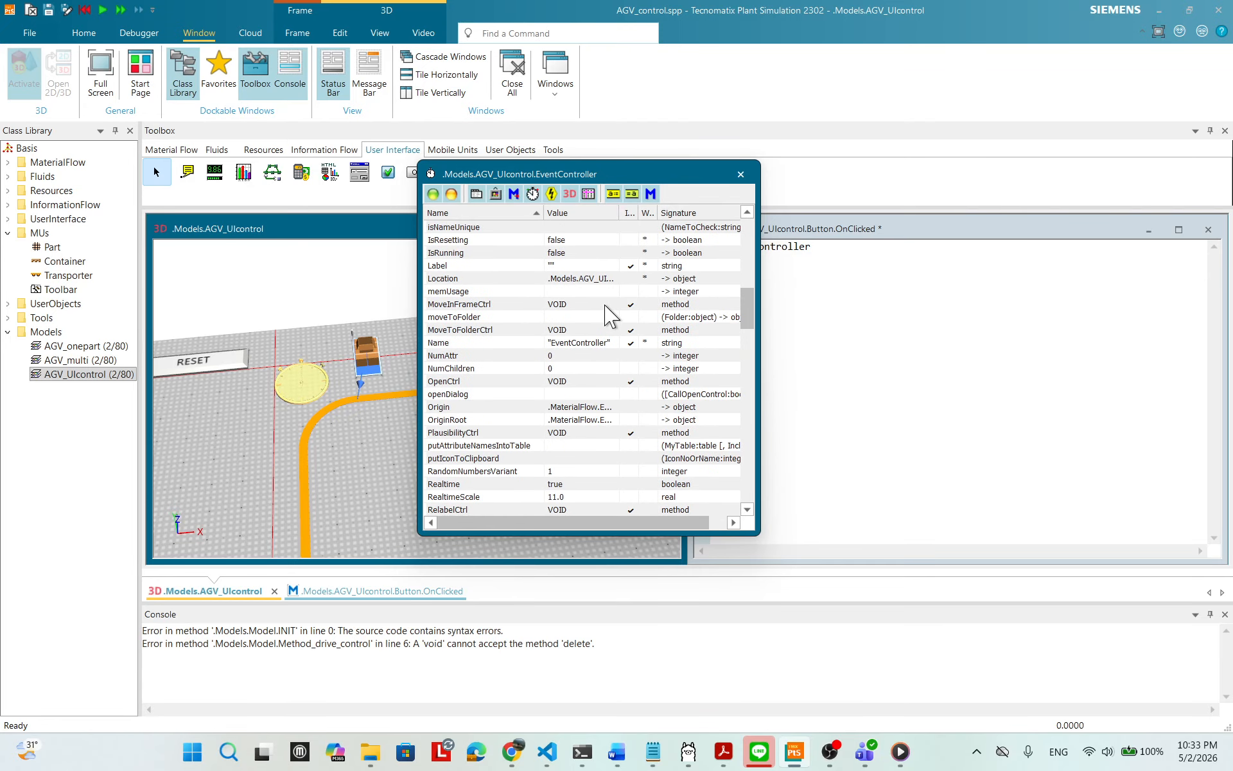
{"action": "scroll", "coordinate": [608, 314], "scroll_direction": "down", "scroll_amount": 2}
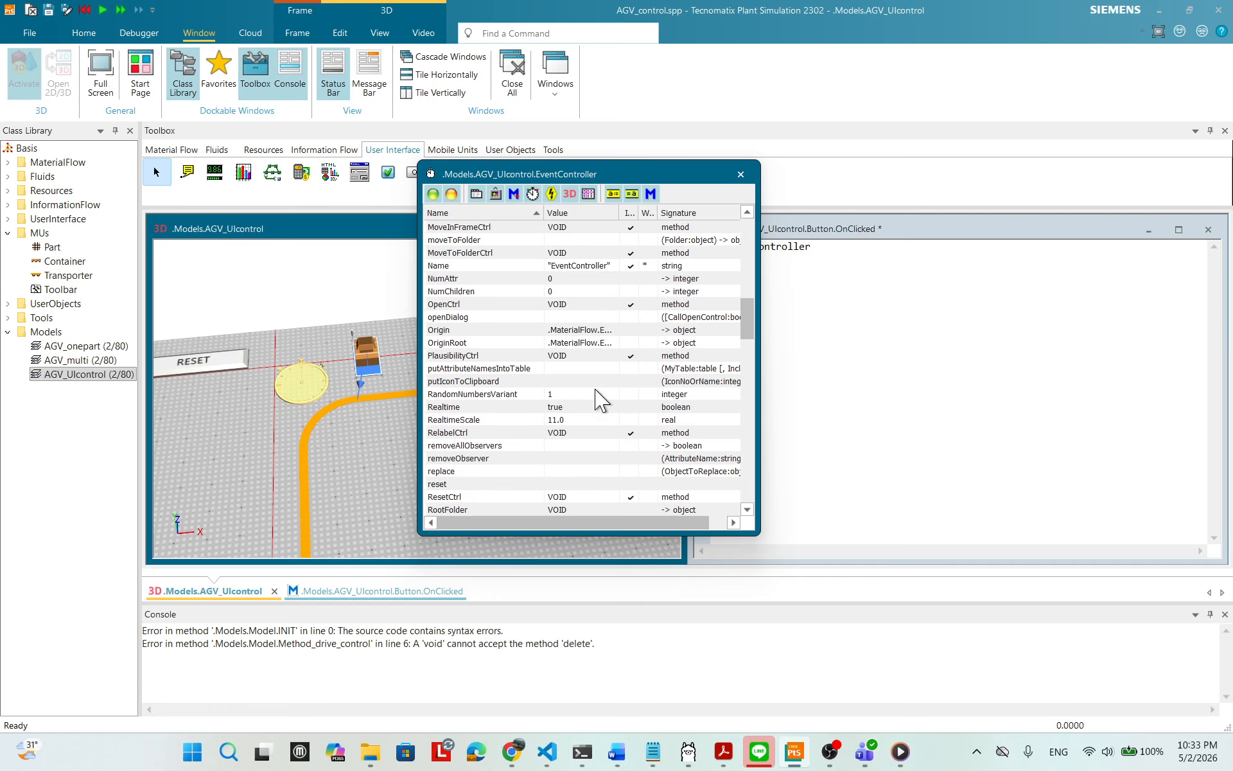
{"action": "left_click", "coordinate": [454, 483]}
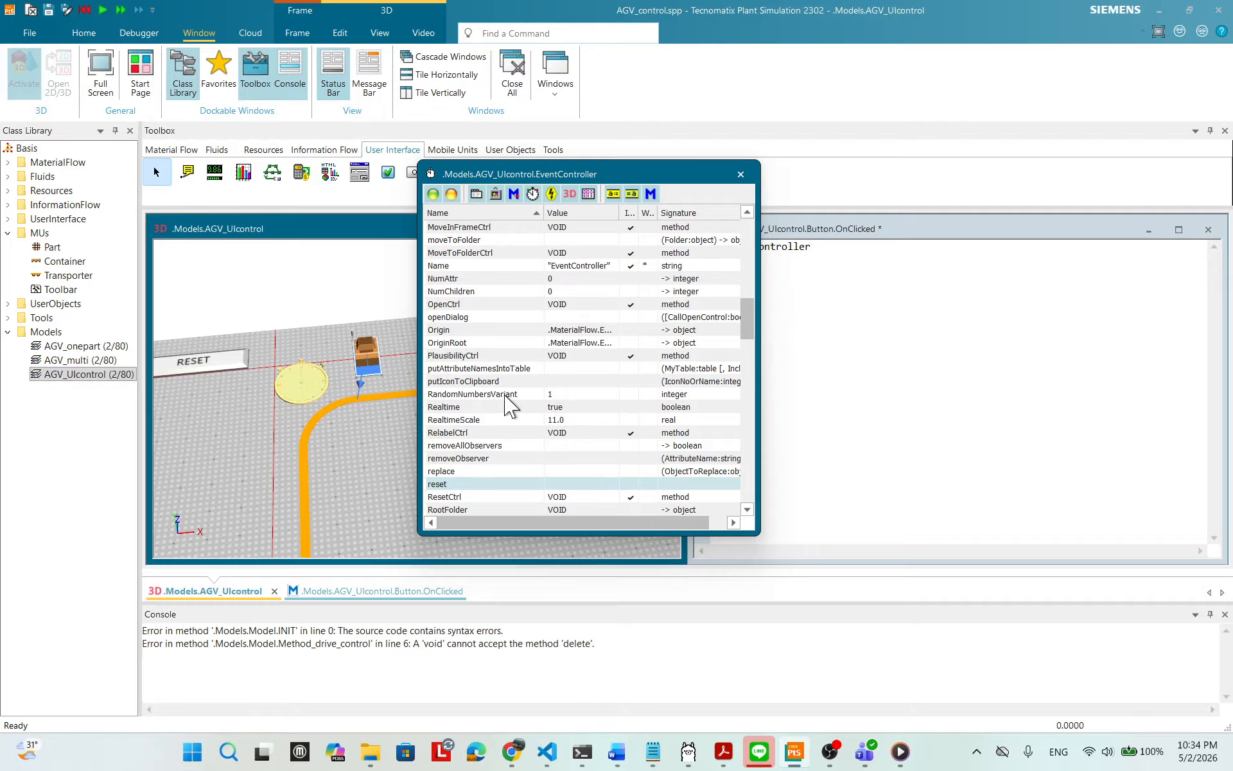
{"action": "scroll", "coordinate": [503, 391], "scroll_direction": "up", "scroll_amount": 5}
{"action": "scroll", "coordinate": [508, 398], "scroll_direction": "up", "scroll_amount": 1}
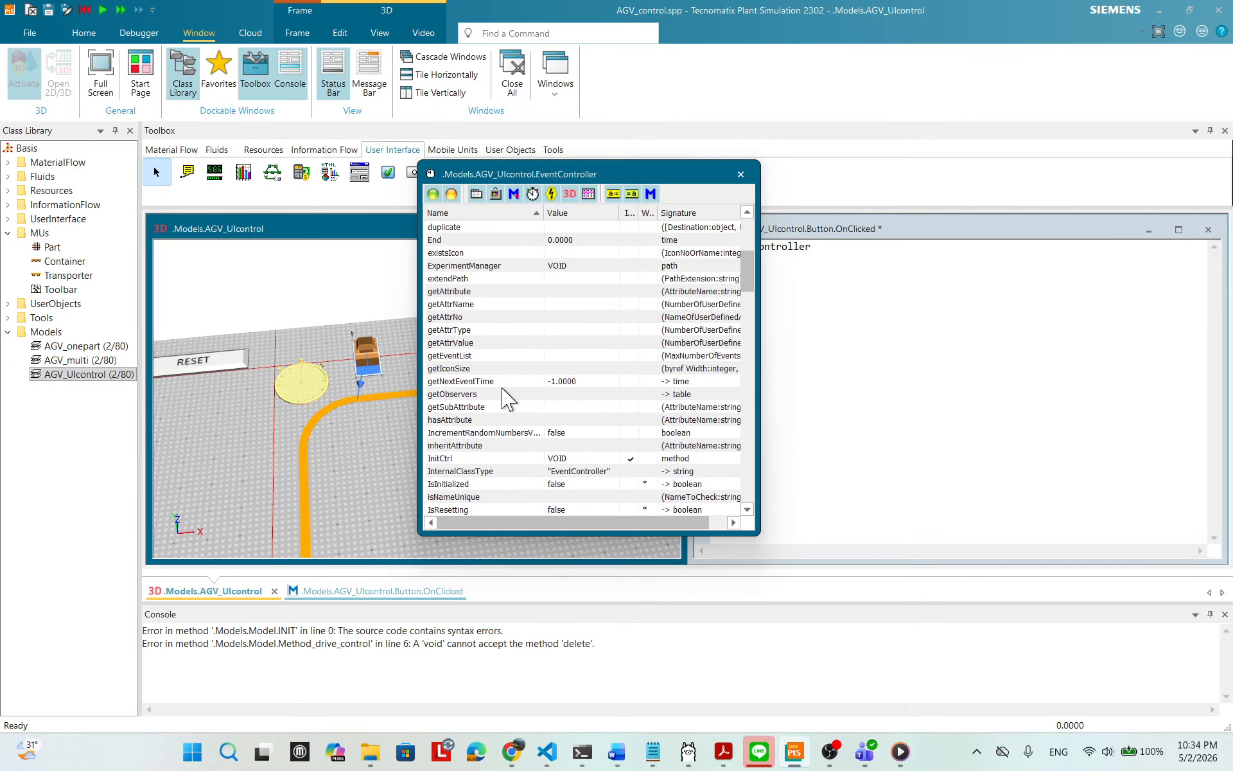
{"action": "scroll", "coordinate": [508, 399], "scroll_direction": "down", "scroll_amount": 2}
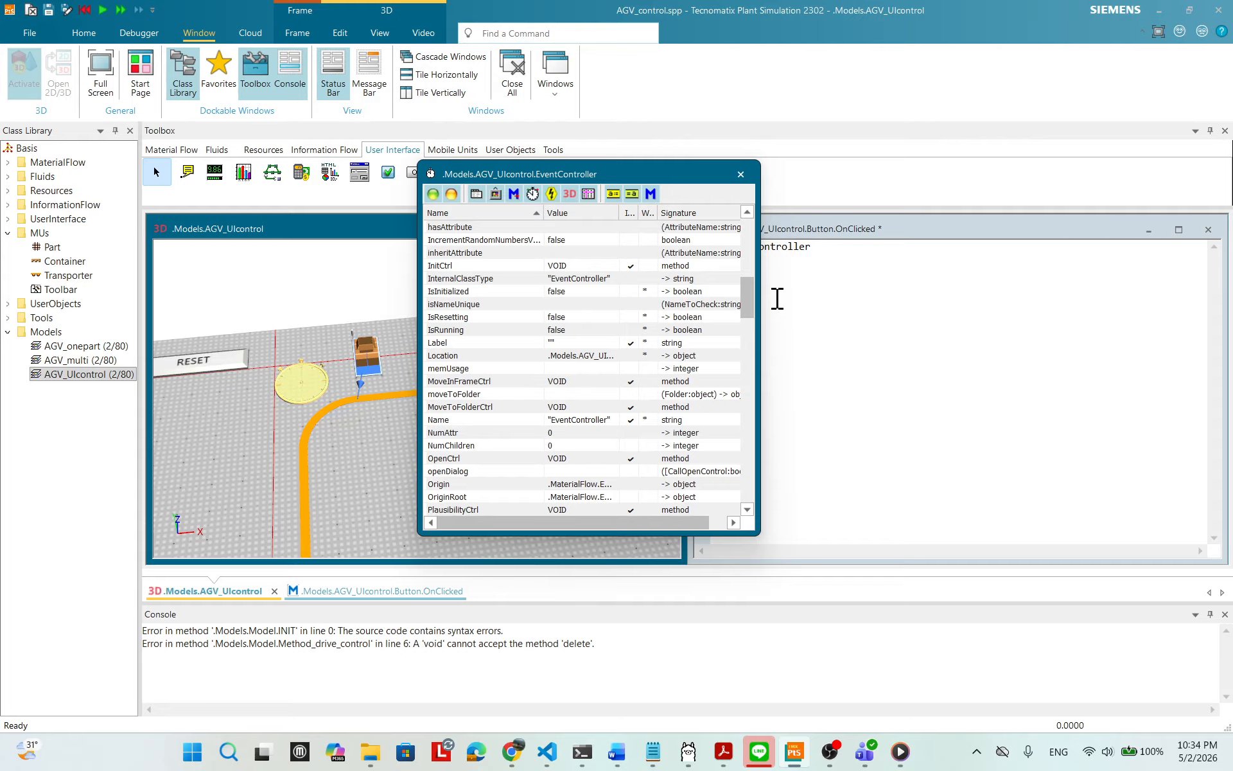
{"action": "left_click_drag", "start_coordinate": [746, 302], "coordinate": [740, 233]}
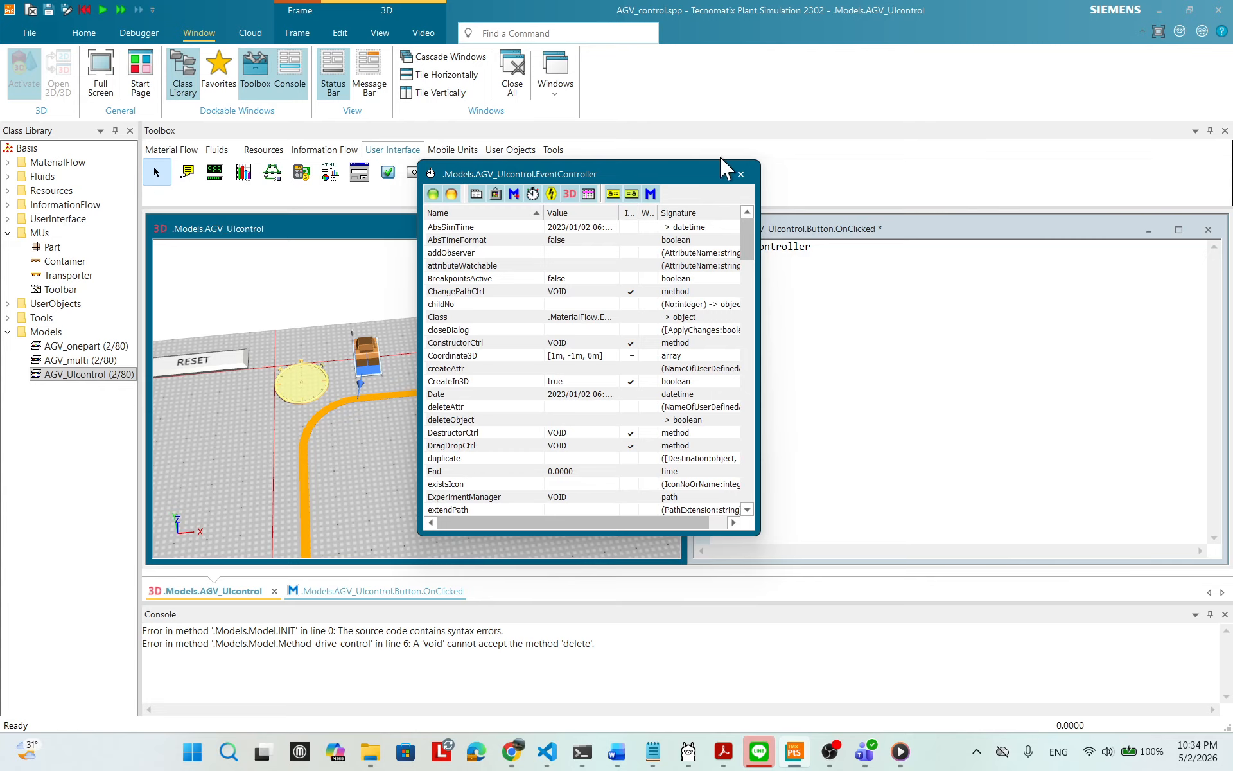
{"action": "left_click", "coordinate": [741, 174]}
- Complete the OnClicked method code as EventController.reset and apply the changes
{"action": "left_click", "coordinate": [823, 324]}
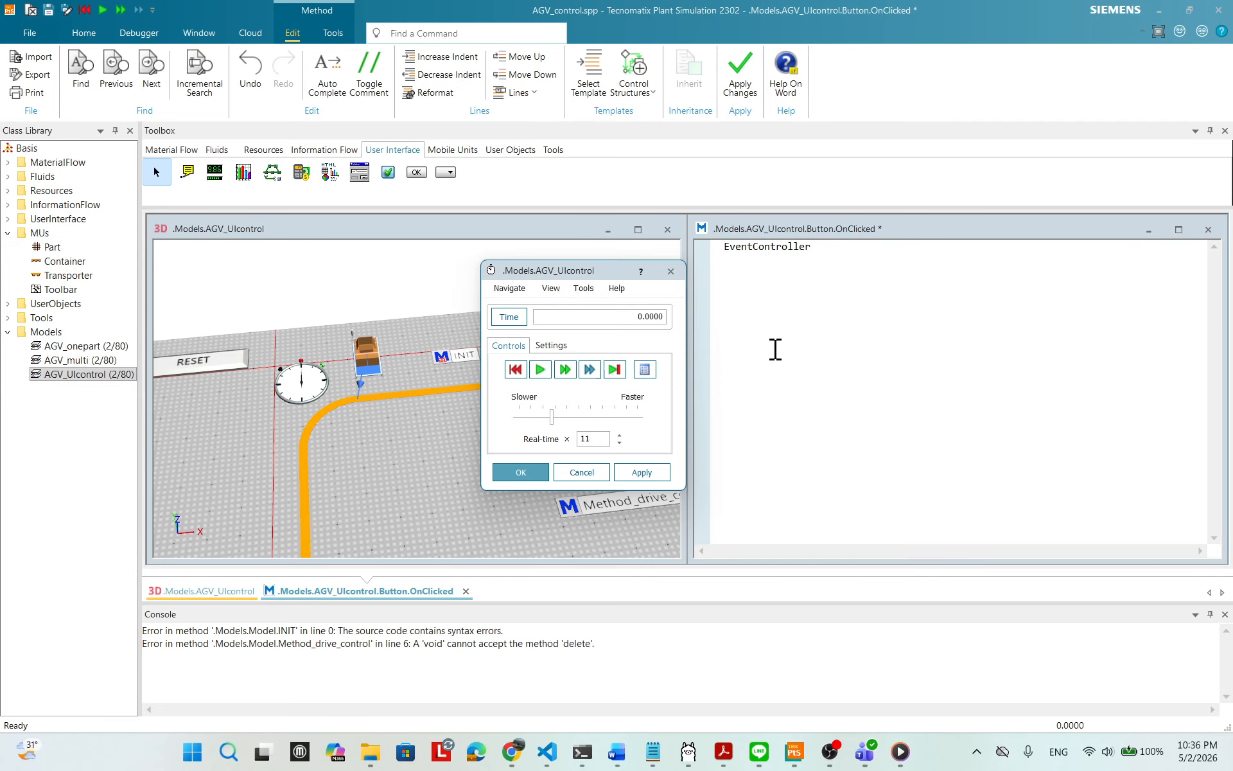
{"action": "left_click", "coordinate": [851, 248]}
{"action": "right_click", "coordinate": [896, 280]}
{"action": "left_click", "coordinate": [1063, 258]}
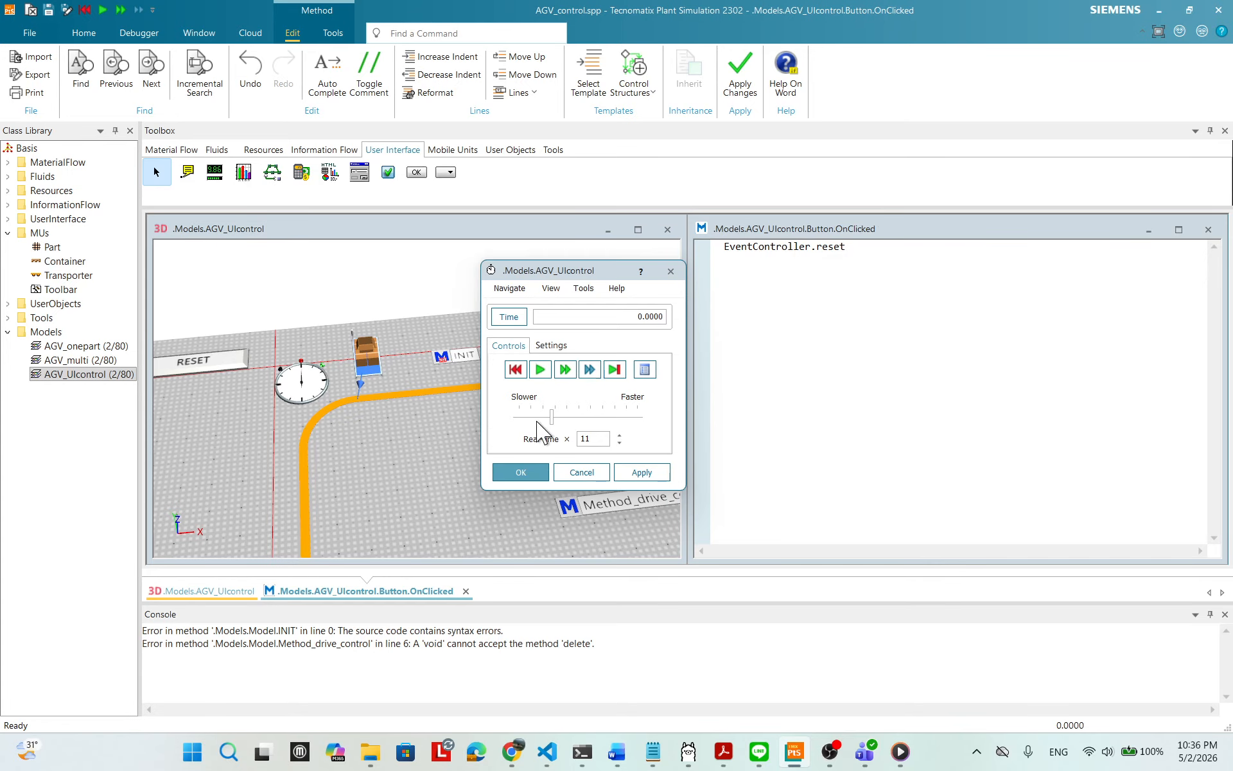
- Reset and start the simulation, and test the RESET button in the 3D model while the AGVs are running
{"action": "left_click", "coordinate": [515, 369]}
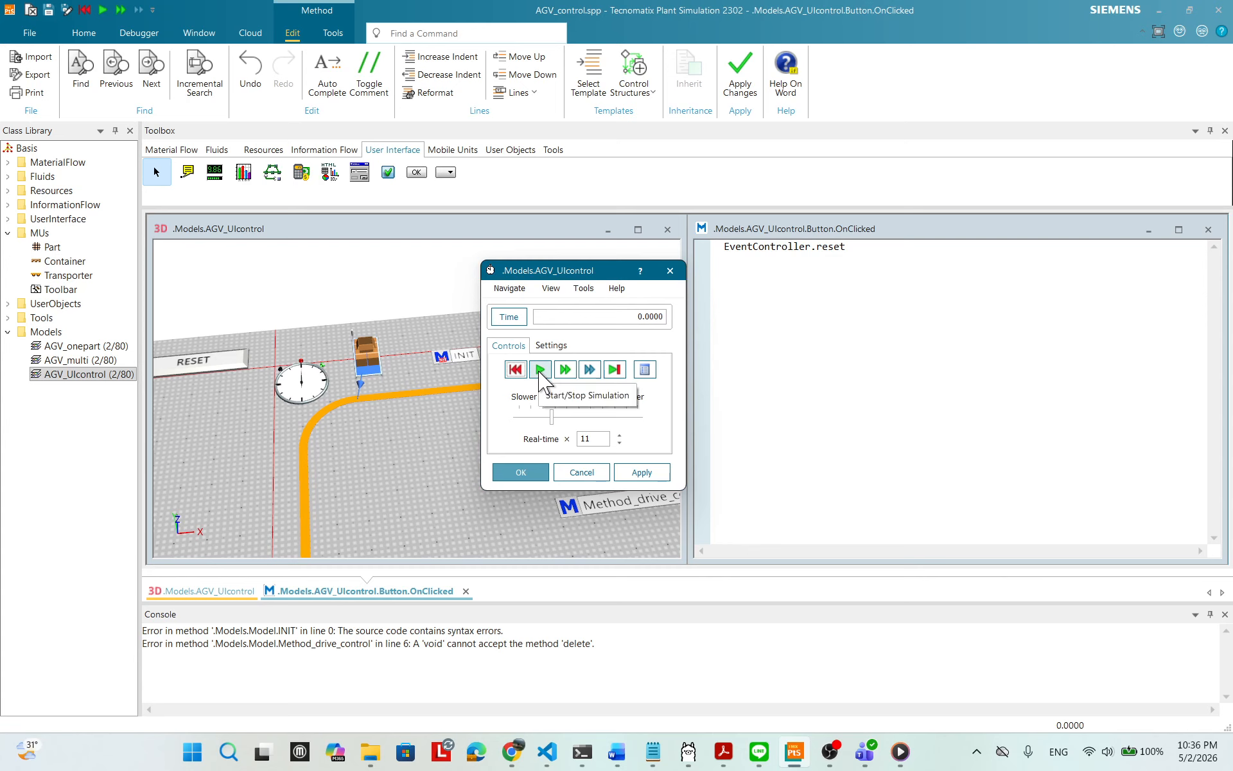
{"action": "left_click_drag", "start_coordinate": [554, 270], "coordinate": [840, 251]}
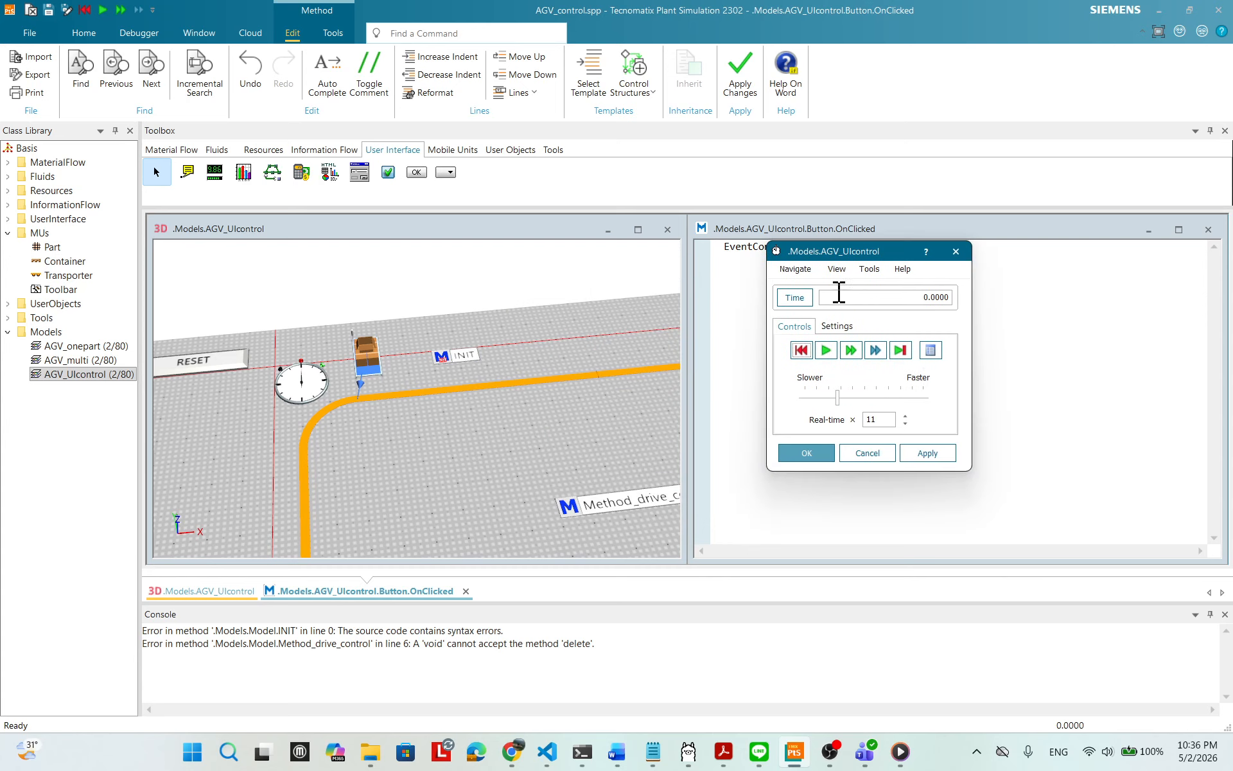
{"action": "left_click", "coordinate": [826, 351]}
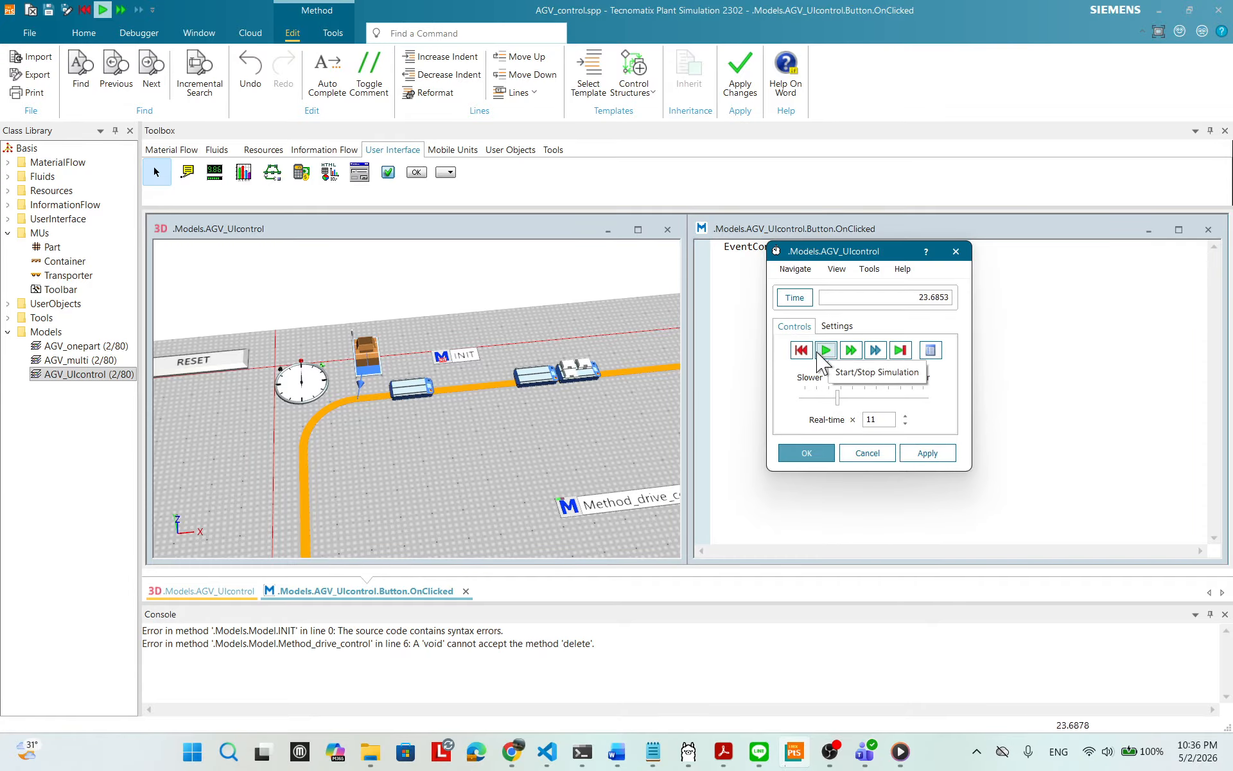
{"action": "left_click", "coordinate": [207, 367]}
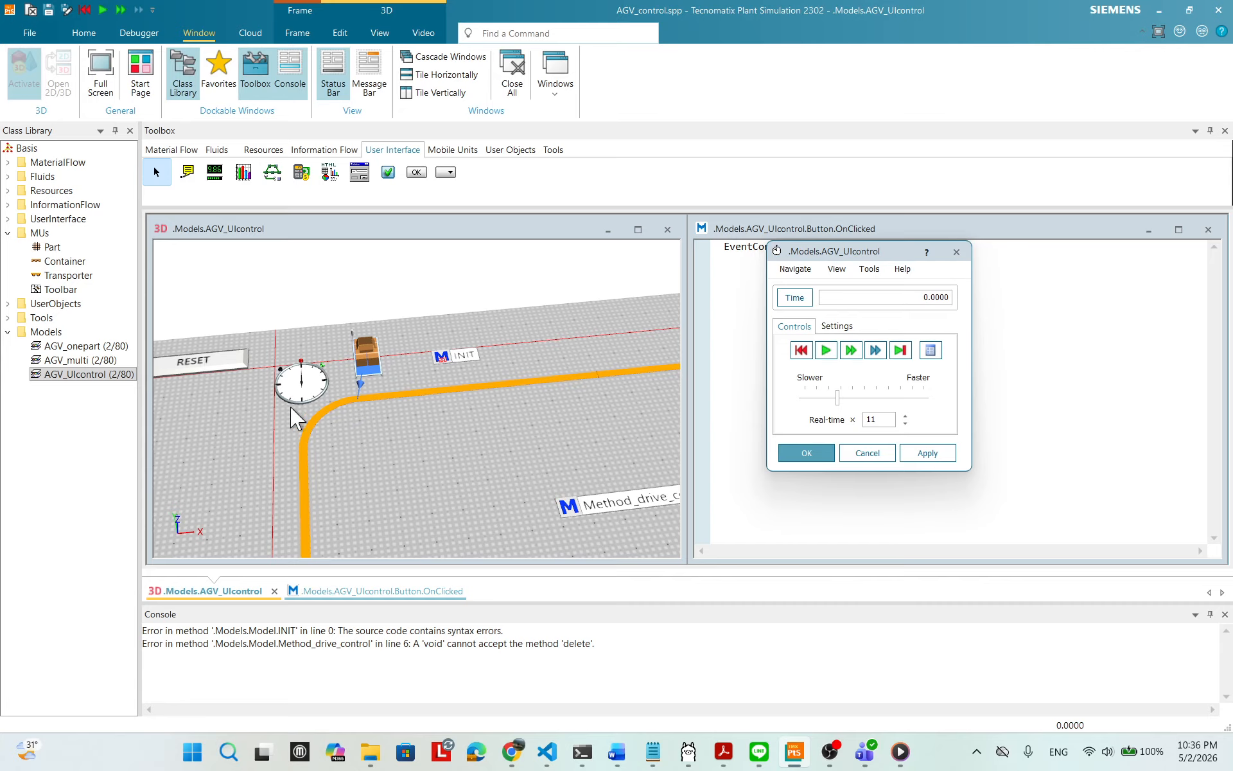
{"action": "left_click_drag", "start_coordinate": [298, 462], "coordinate": [411, 449]}
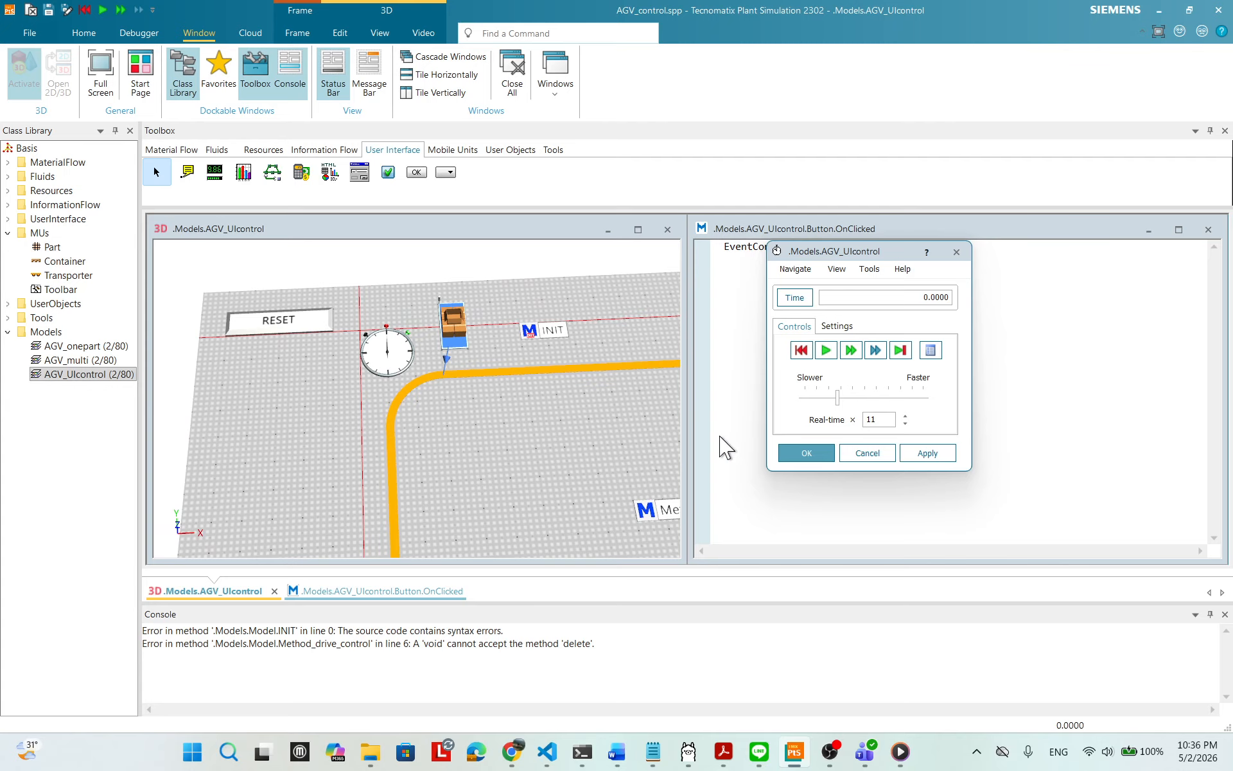
- Add a button below the RESET button, label it START, and create an OnClicked control method for it
{"action": "left_click", "coordinate": [816, 454]}
{"action": "left_click_drag", "start_coordinate": [542, 426], "coordinate": [523, 407]}
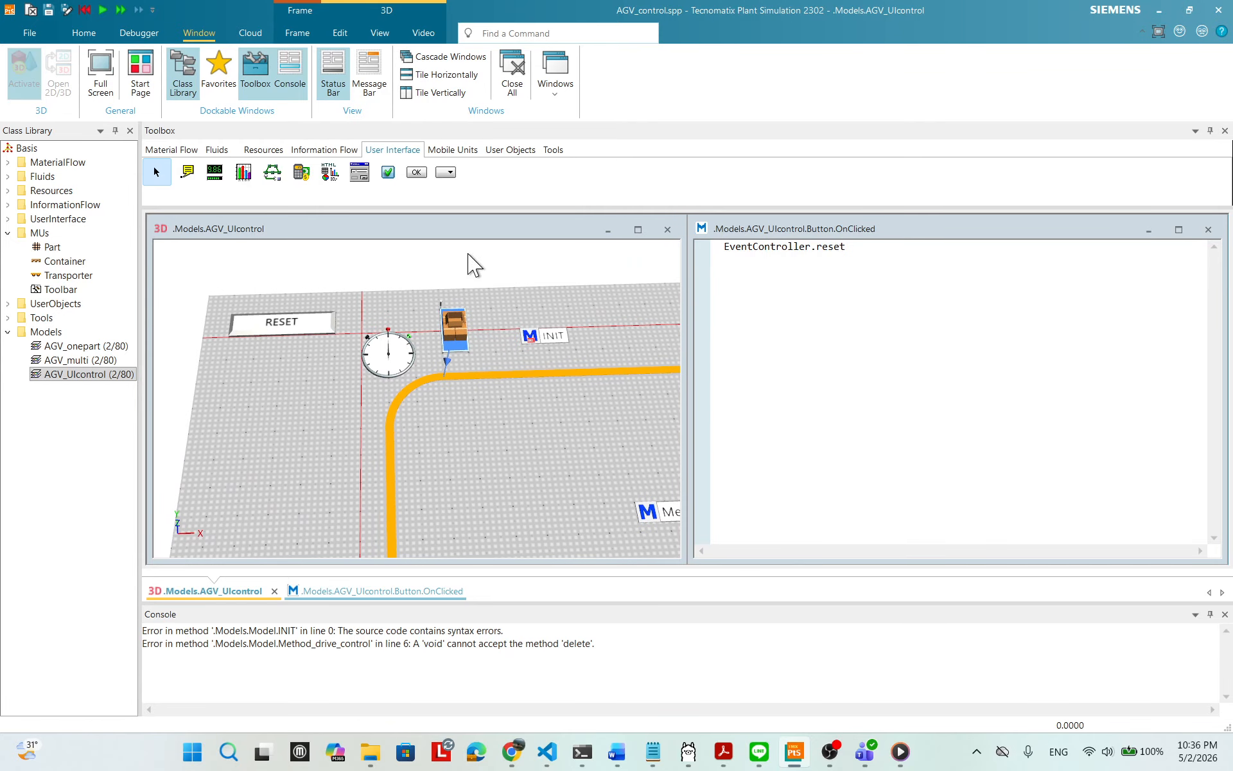
{"action": "left_click_drag", "start_coordinate": [416, 172], "coordinate": [242, 377]}
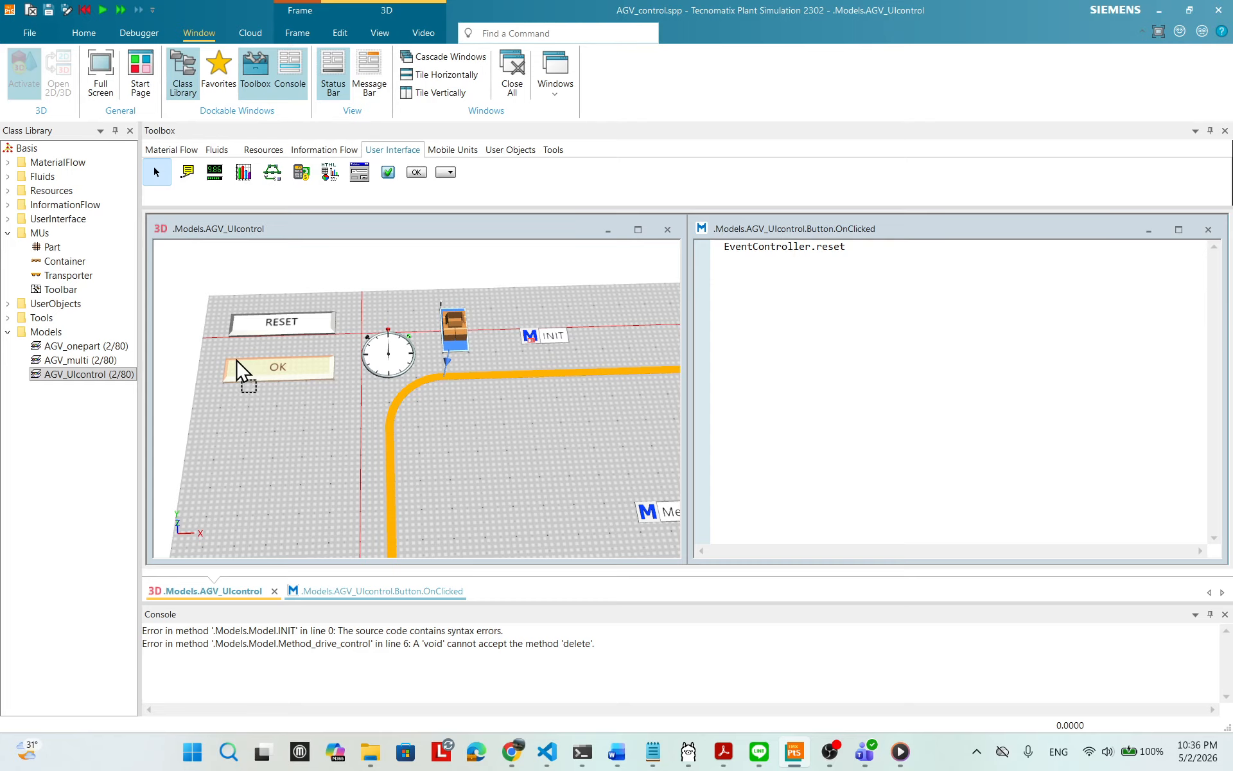
{"action": "right_click", "coordinate": [301, 382]}
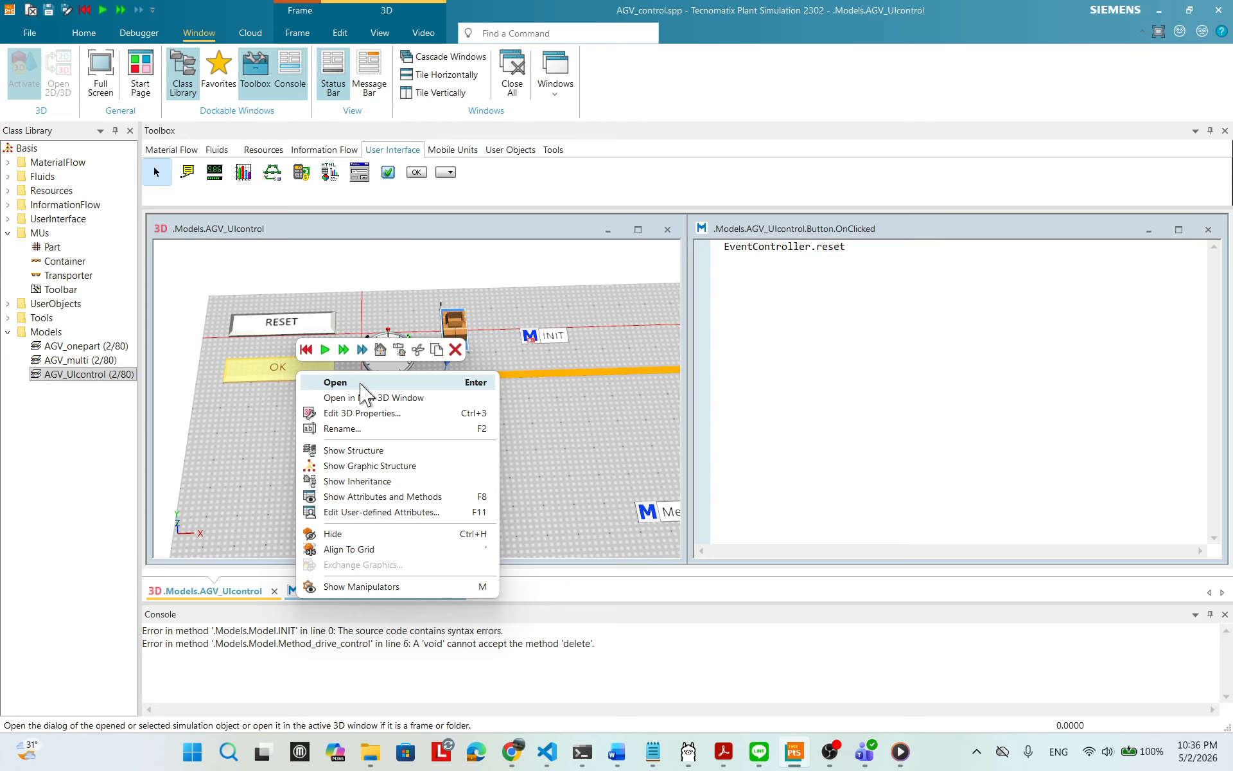
{"action": "left_click", "coordinate": [339, 384]}
{"action": "key", "text": "Tab"}
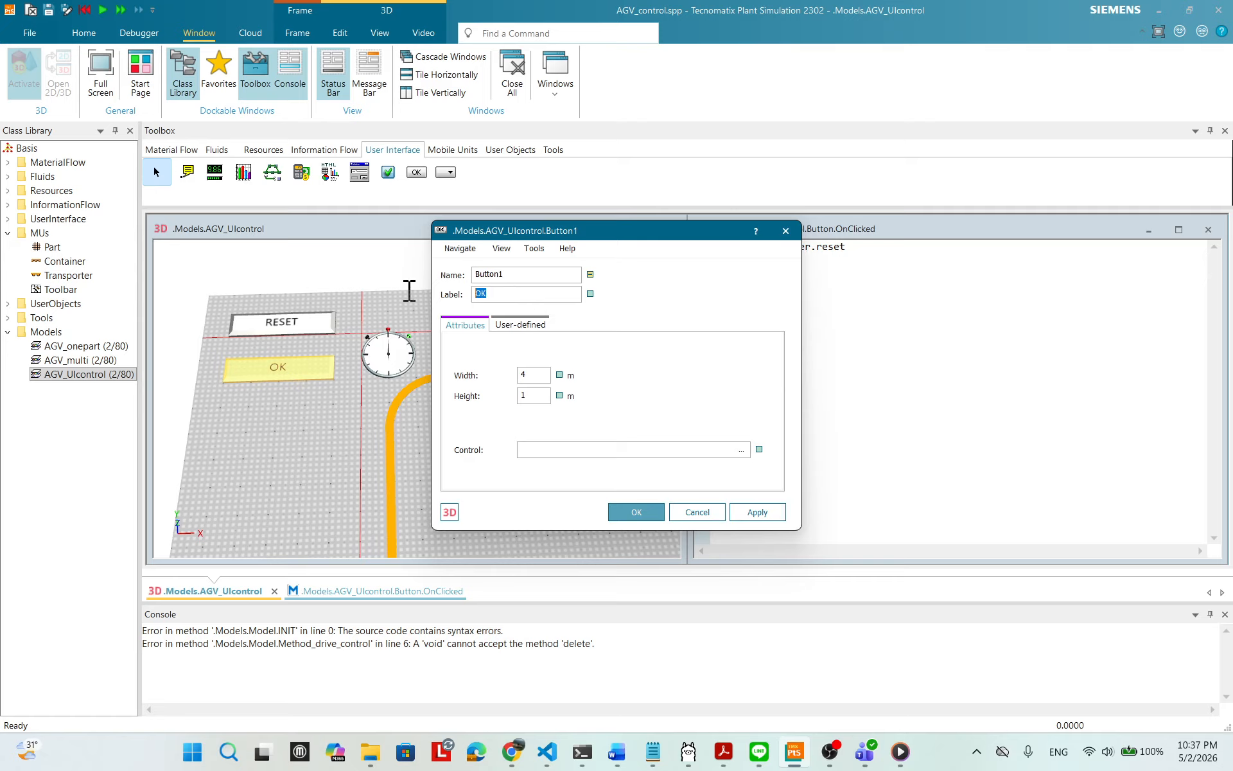
{"action": "type", "text": "T"}
{"action": "left_click", "coordinate": [742, 449]}
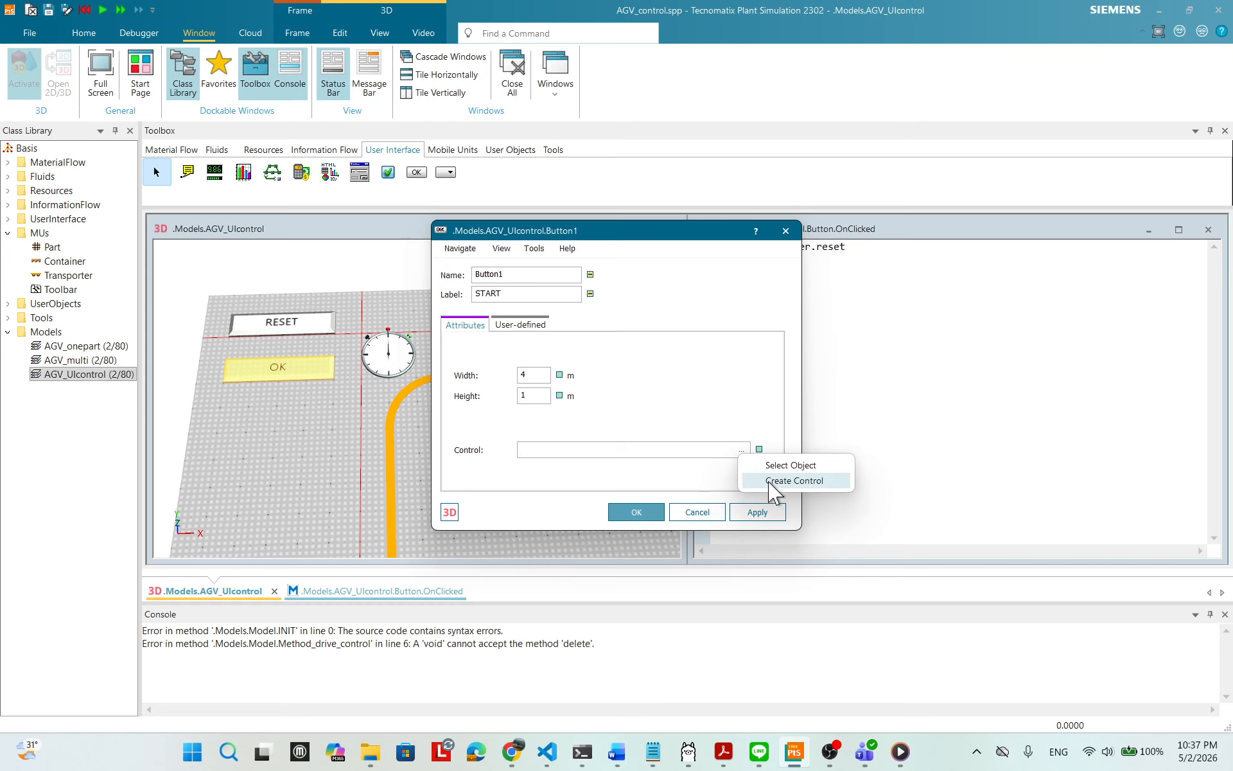
{"action": "left_click", "coordinate": [794, 481]}
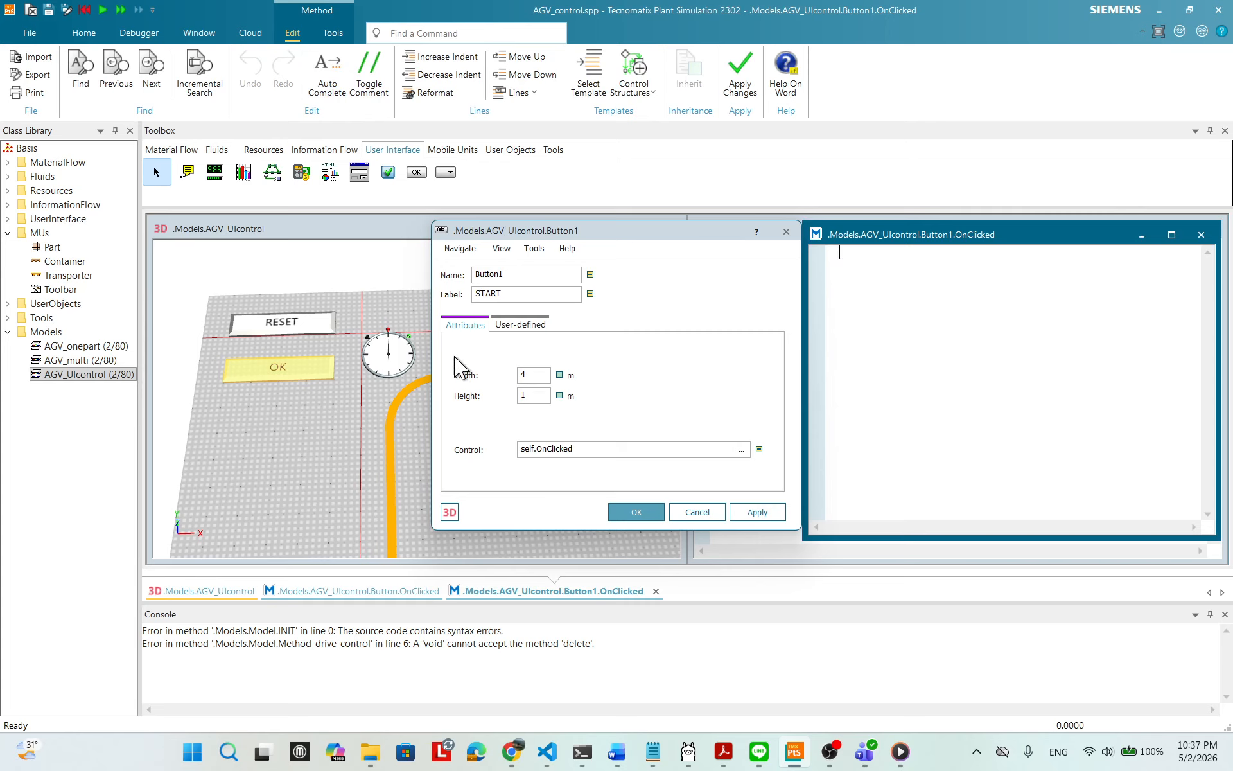
- Write EventController.start in the START button's OnClicked method, apply the changes, and close both button dialog and method windows
{"action": "left_click_drag", "start_coordinate": [411, 354], "coordinate": [848, 263]}
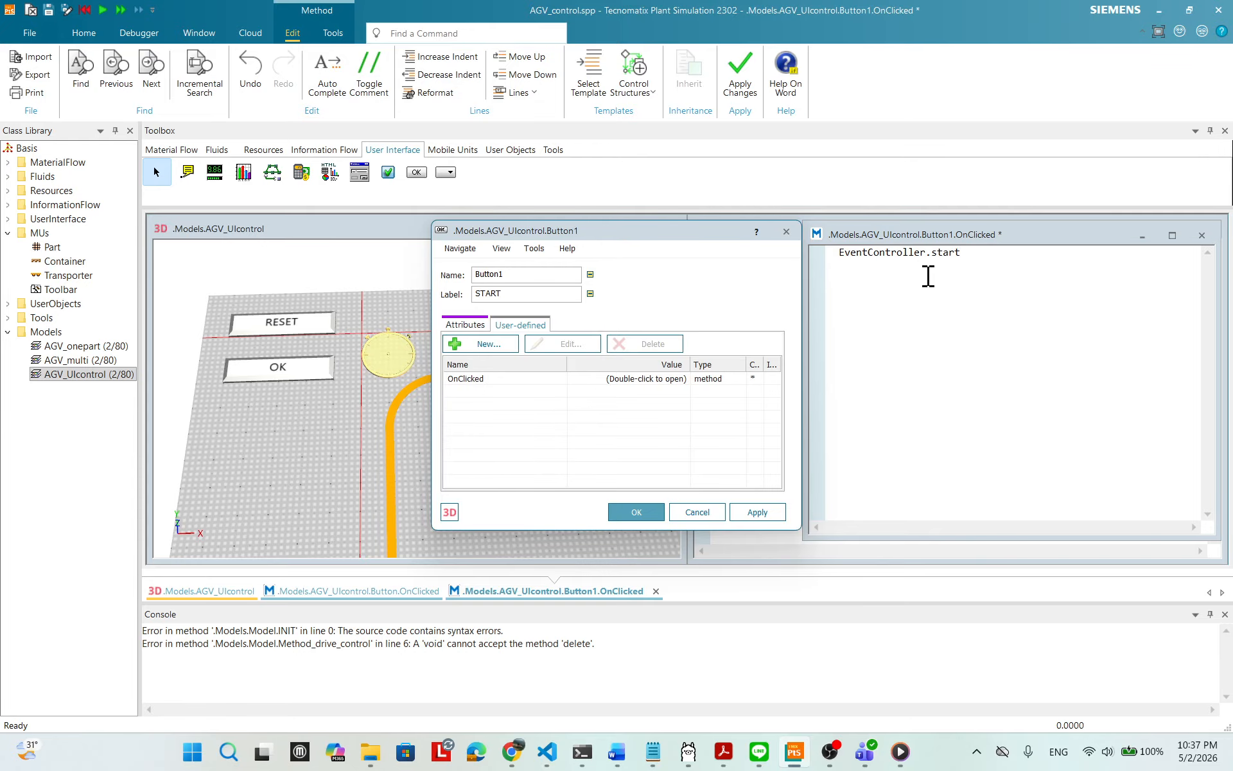
{"action": "right_click", "coordinate": [946, 297]}
{"action": "left_click", "coordinate": [1109, 276]}
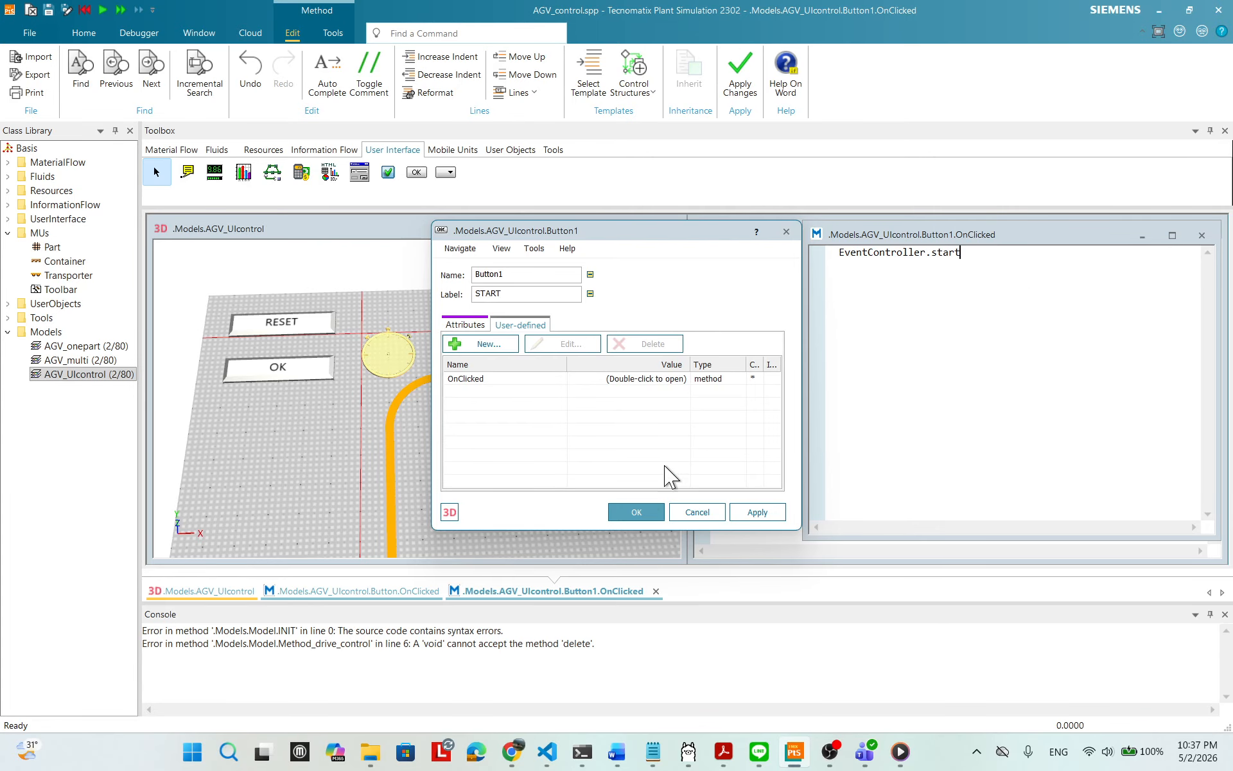
{"action": "left_click", "coordinate": [636, 512]}
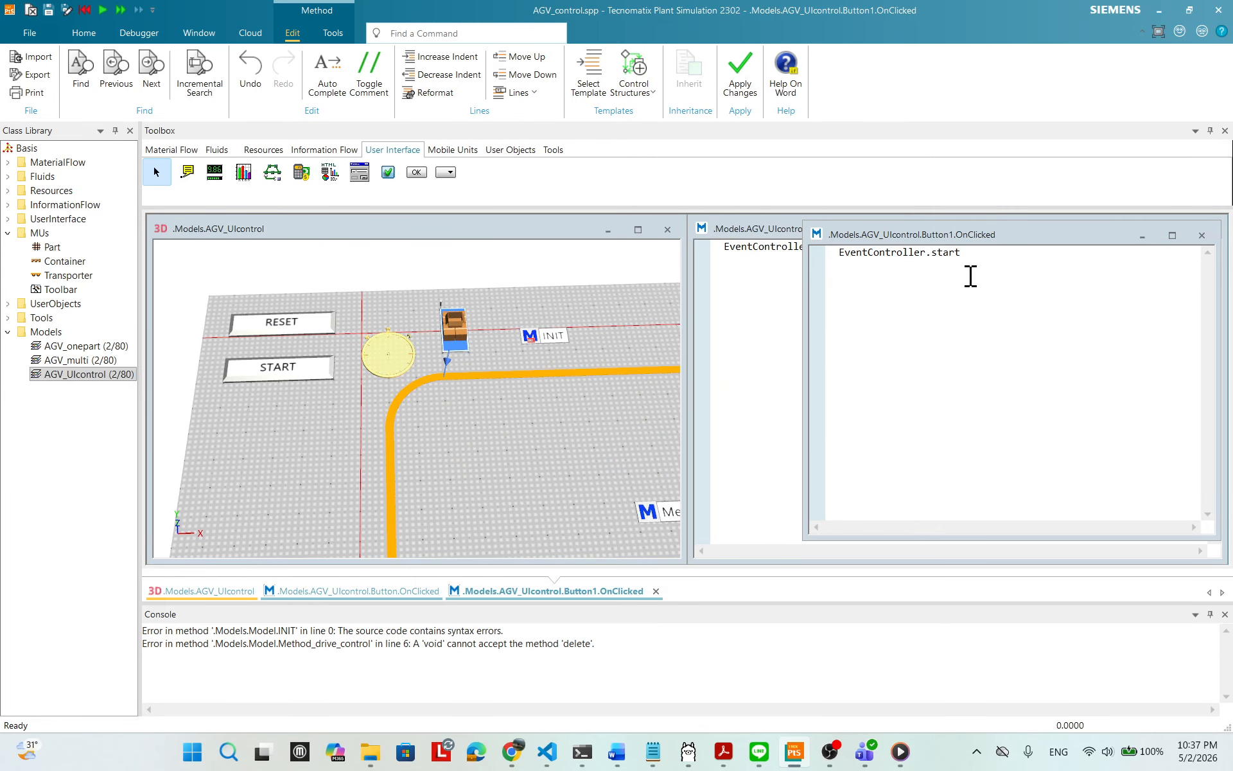
{"action": "left_click", "coordinate": [1202, 235]}
{"action": "left_click", "coordinate": [1207, 230]}
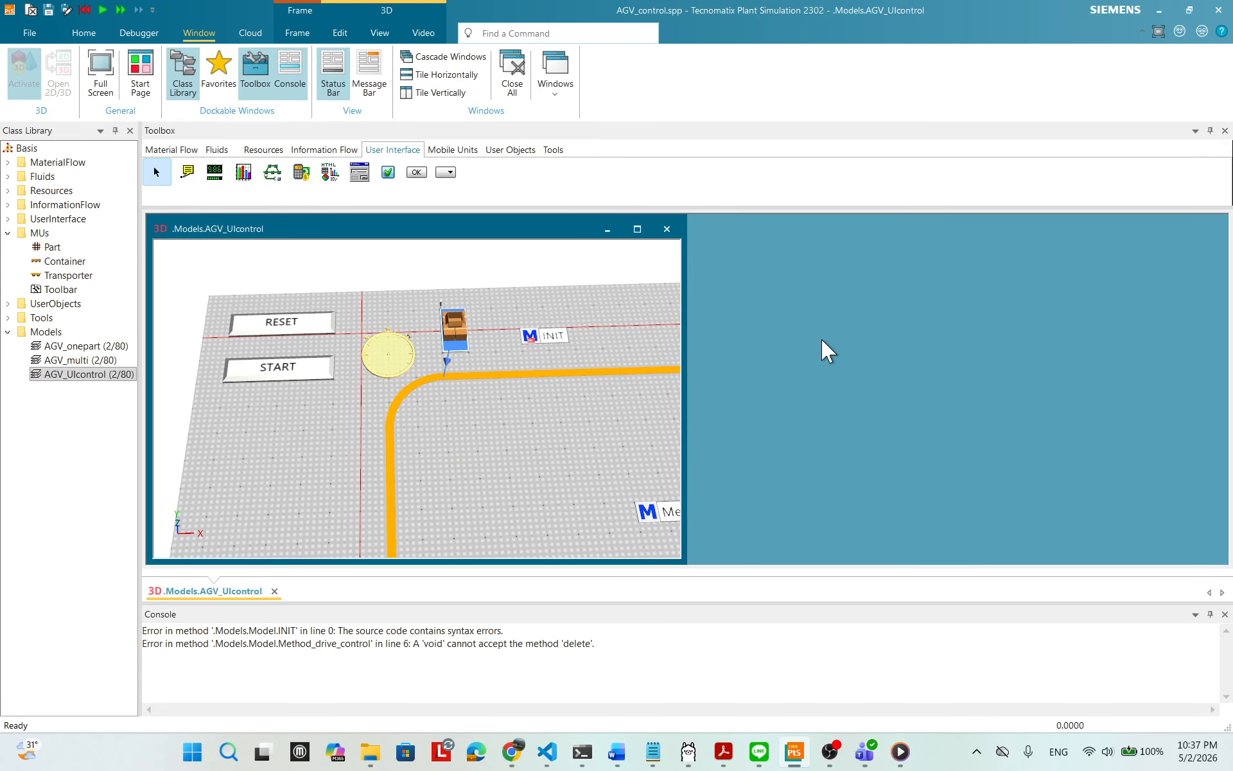
- Maximize the AGV_UIcontrol model and test the START and RESET buttons on the simulation
{"action": "left_click", "coordinate": [637, 229]}
{"action": "left_click", "coordinate": [558, 358]}
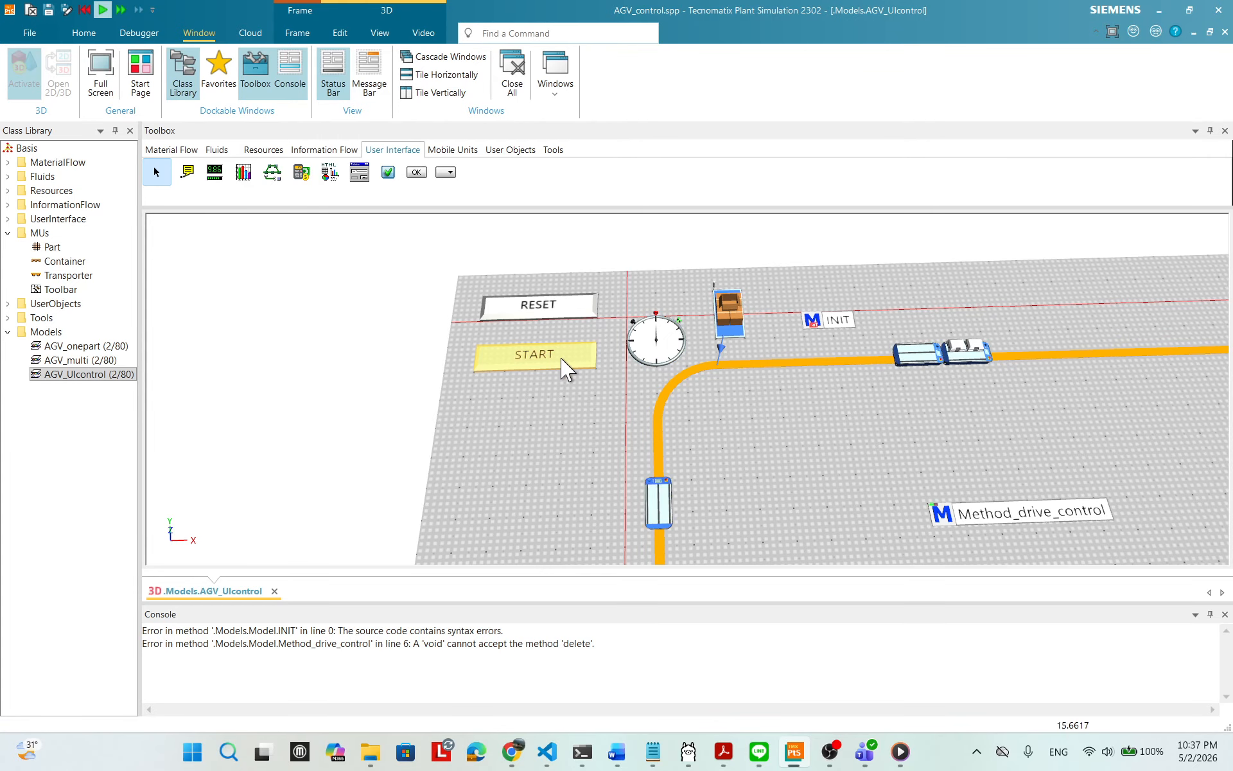
{"action": "left_click_drag", "start_coordinate": [889, 418], "coordinate": [685, 377]}
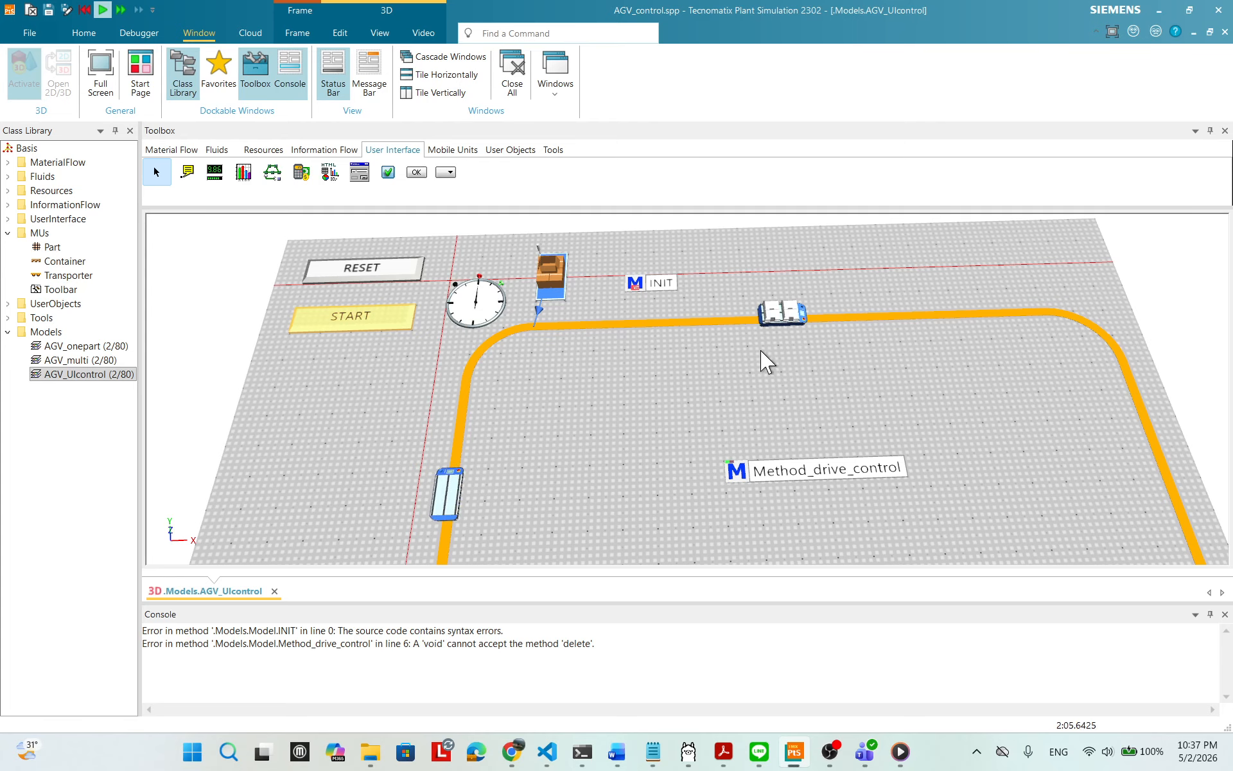
{"action": "left_click", "coordinate": [376, 272]}
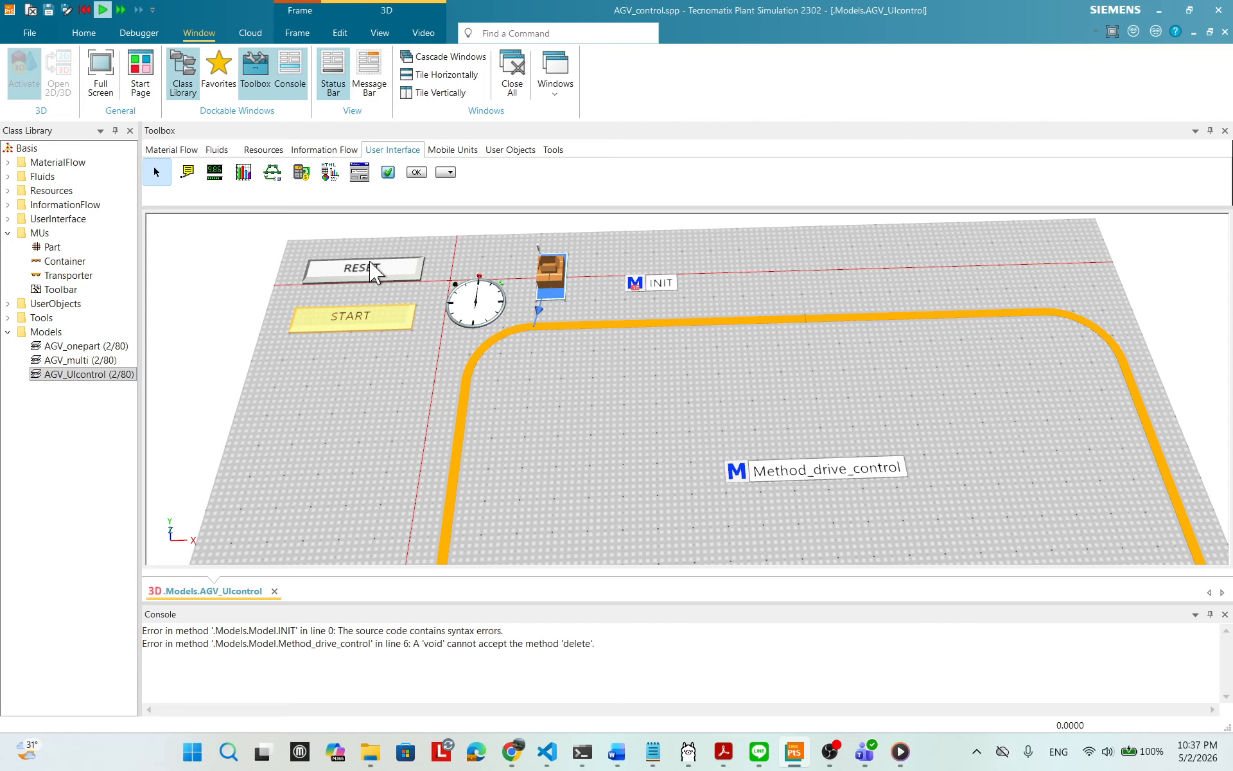
- Move the START button up so it sits directly beneath the RESET button
{"action": "left_click_drag", "start_coordinate": [371, 330], "coordinate": [366, 303]}
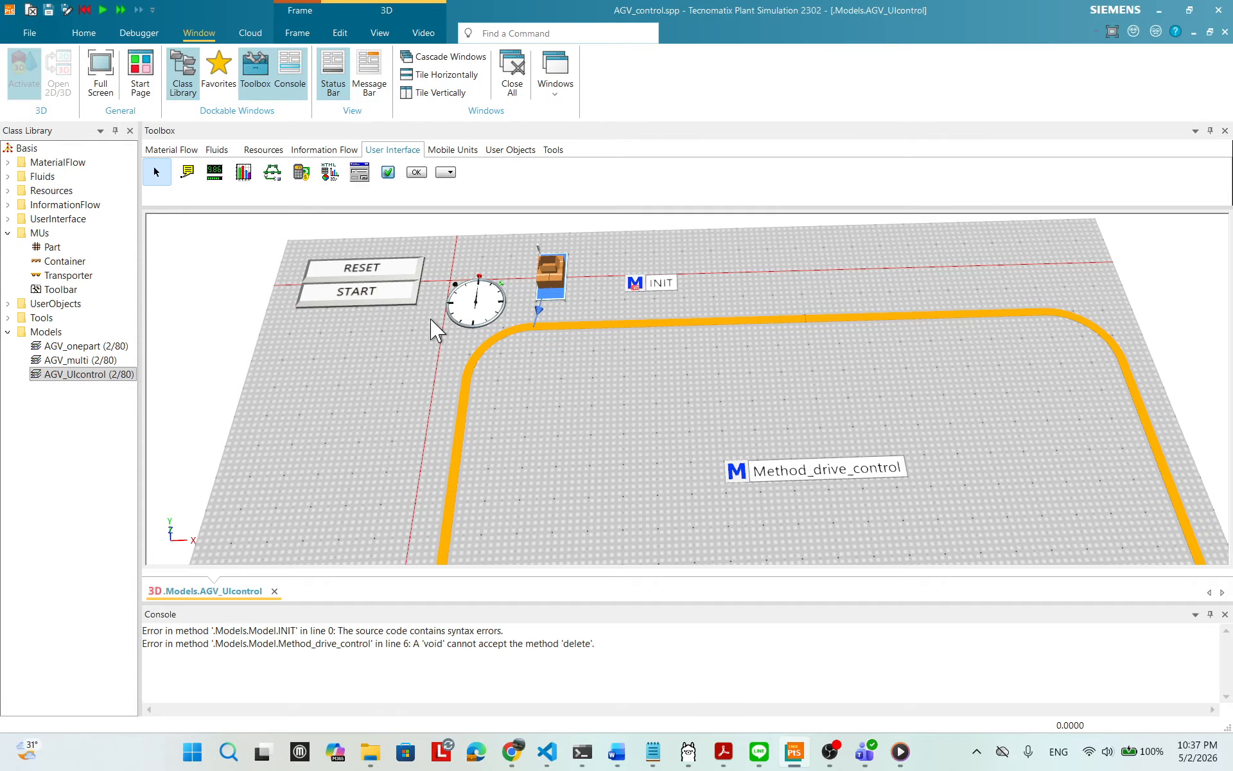
{"action": "left_click_drag", "start_coordinate": [432, 325], "coordinate": [518, 390]}
{"action": "left_click_drag", "start_coordinate": [617, 409], "coordinate": [623, 424]}
{"action": "left_click_drag", "start_coordinate": [649, 380], "coordinate": [748, 388]}
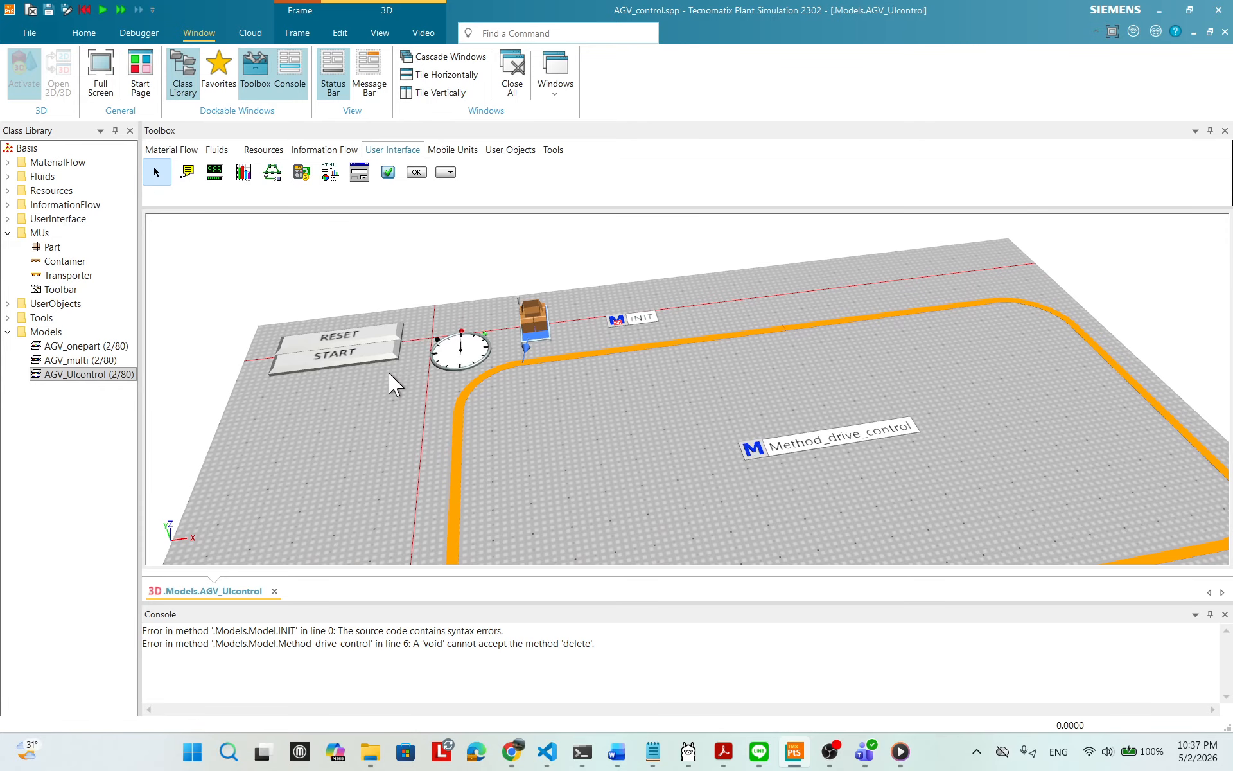
{"action": "left_click_drag", "start_coordinate": [699, 379], "coordinate": [628, 311]}
- Add a third button below the START button, label it +, and create an OnClicked control method for it
{"action": "left_click_drag", "start_coordinate": [417, 173], "coordinate": [264, 394]}
{"action": "left_click_drag", "start_coordinate": [594, 364], "coordinate": [707, 437]}
{"action": "right_click", "coordinate": [377, 403]}
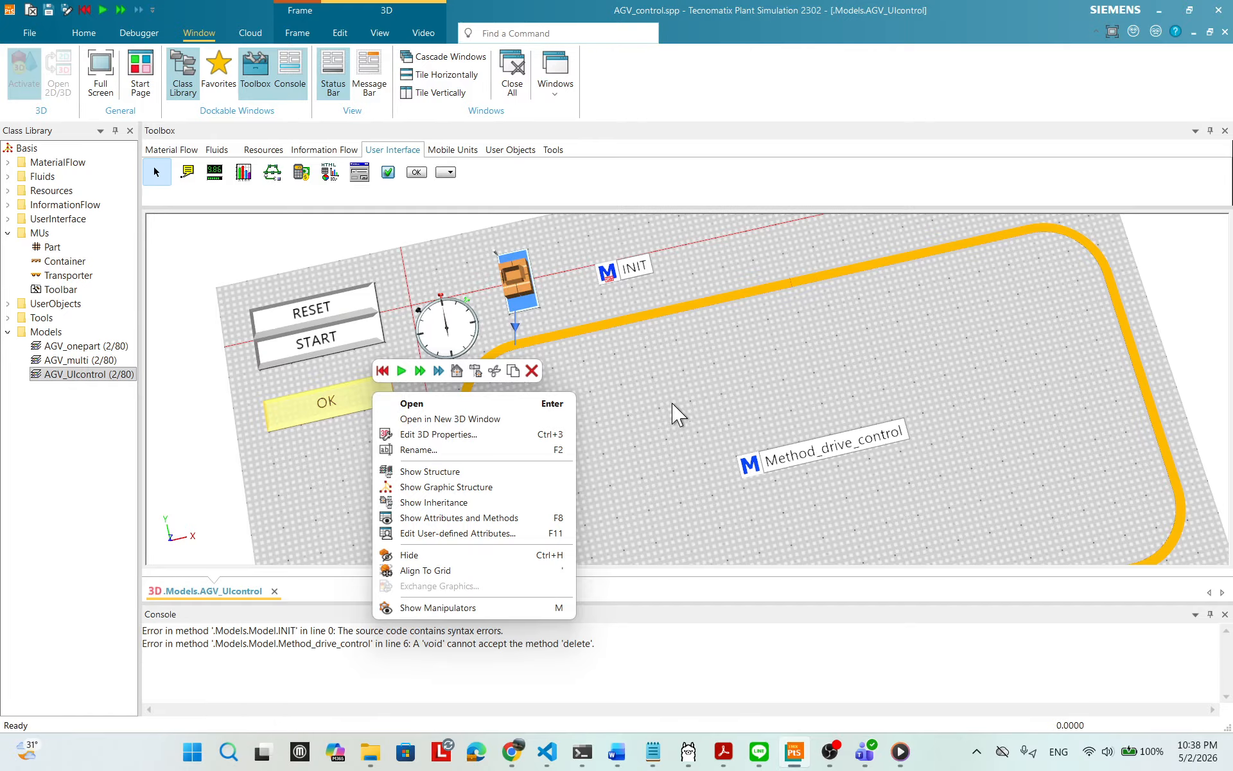
{"action": "left_click", "coordinate": [675, 414]}
{"action": "right_click", "coordinate": [359, 408]}
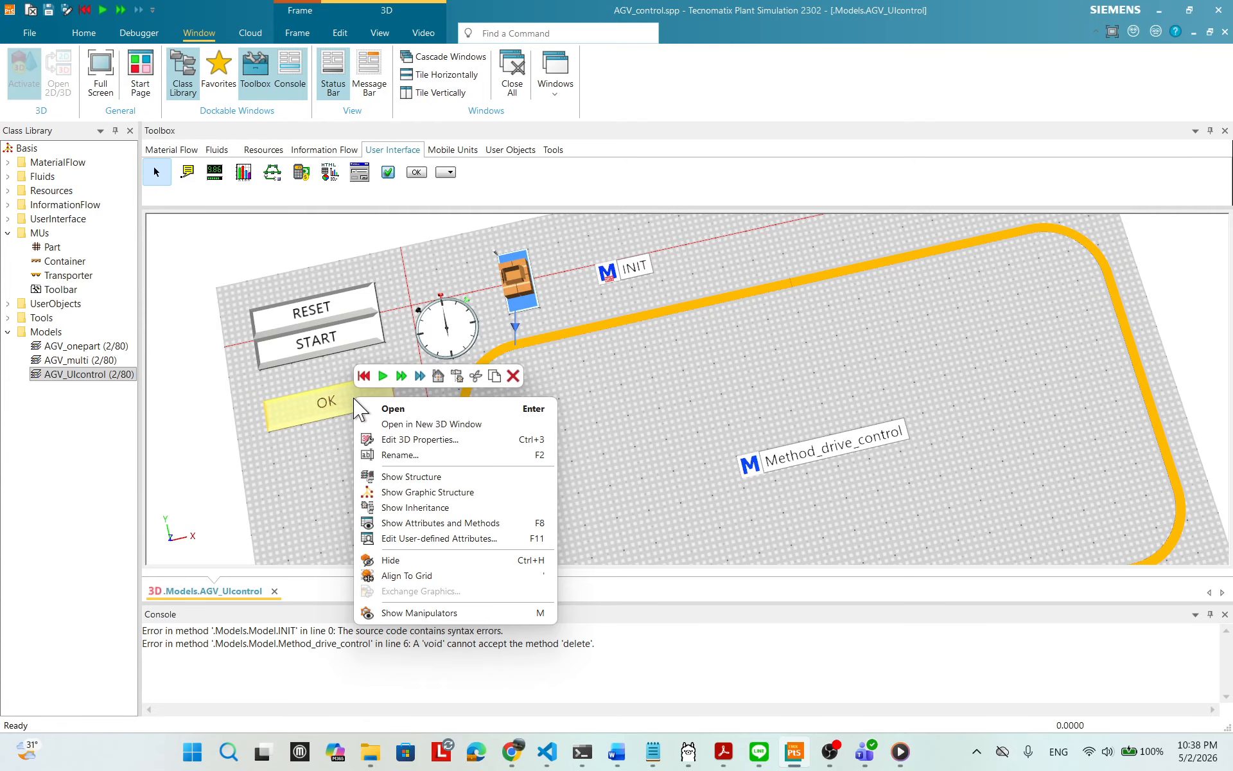
{"action": "left_click", "coordinate": [404, 410]}
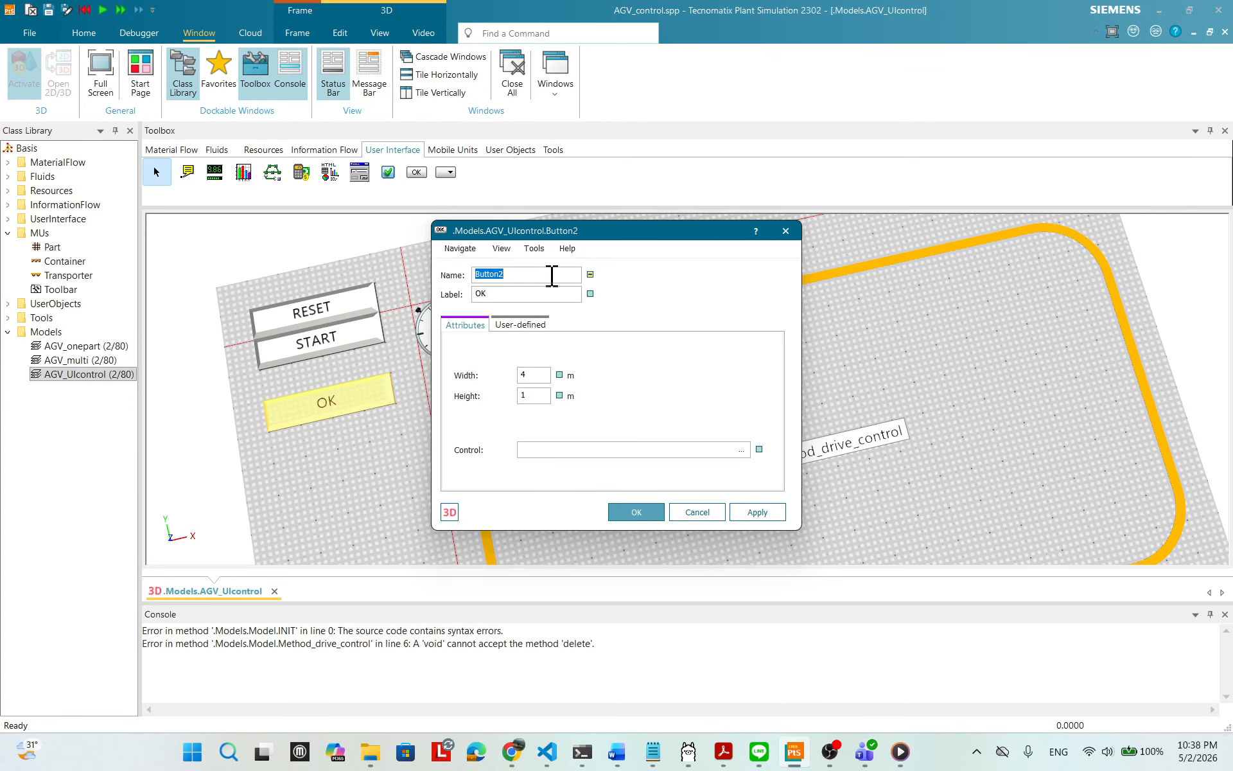
{"action": "key", "text": "Tab"}
{"action": "left_click", "coordinate": [742, 450]}
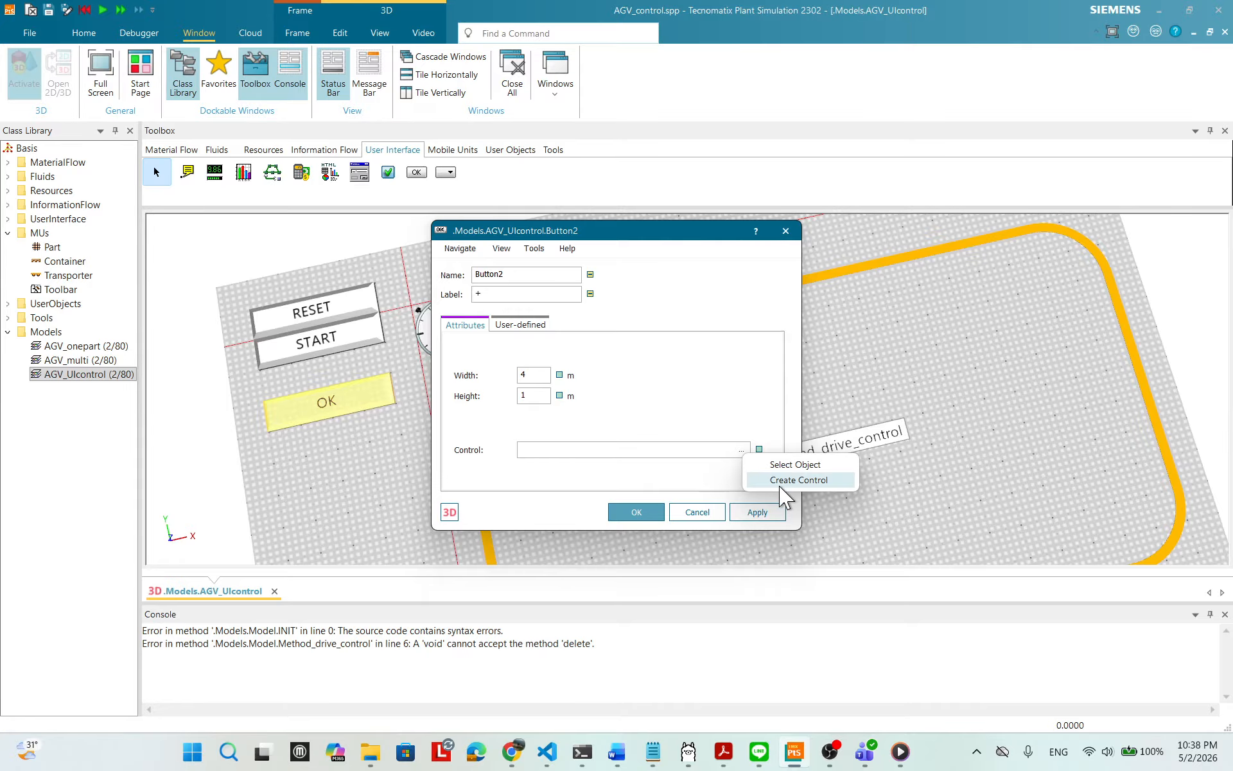
{"action": "left_click", "coordinate": [798, 480]}
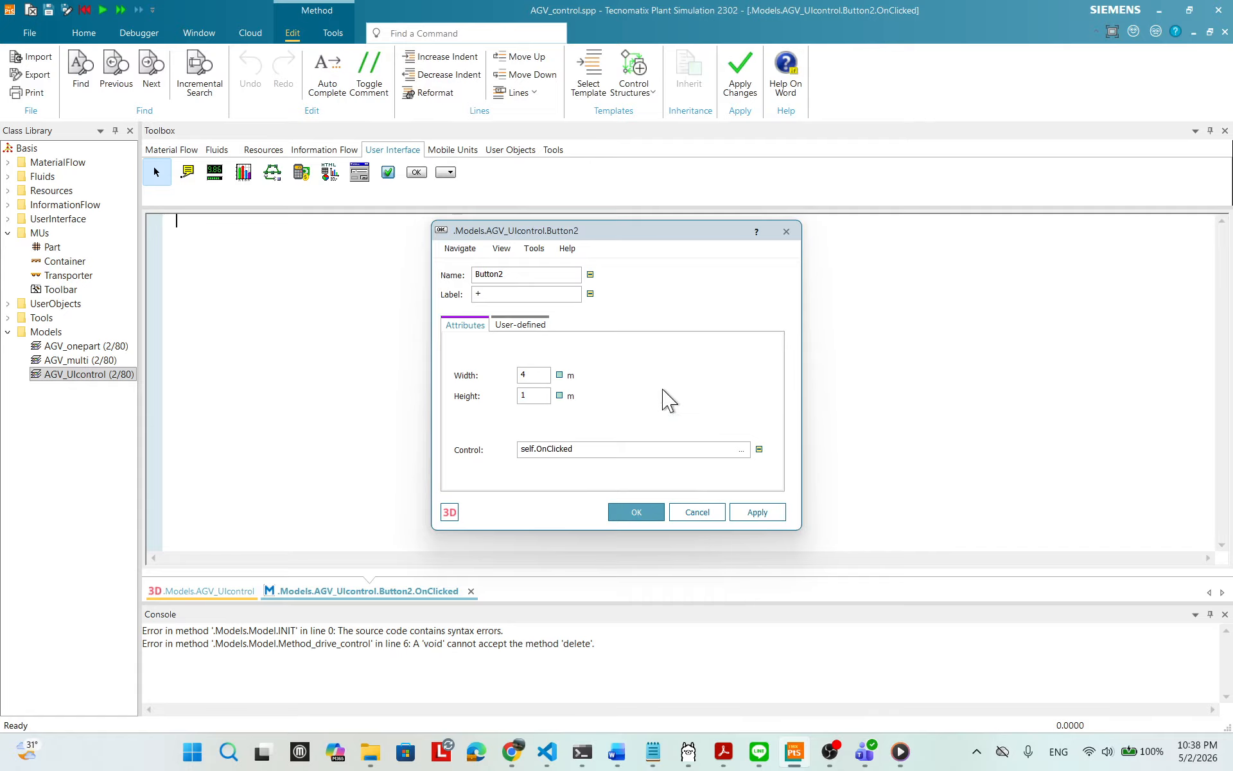
- Tile the + button's OnClicked method and the AGV_UIcontrol model vertically, moving the button's dialog clear of the model
{"action": "left_click_drag", "start_coordinate": [591, 232], "coordinate": [770, 335]}
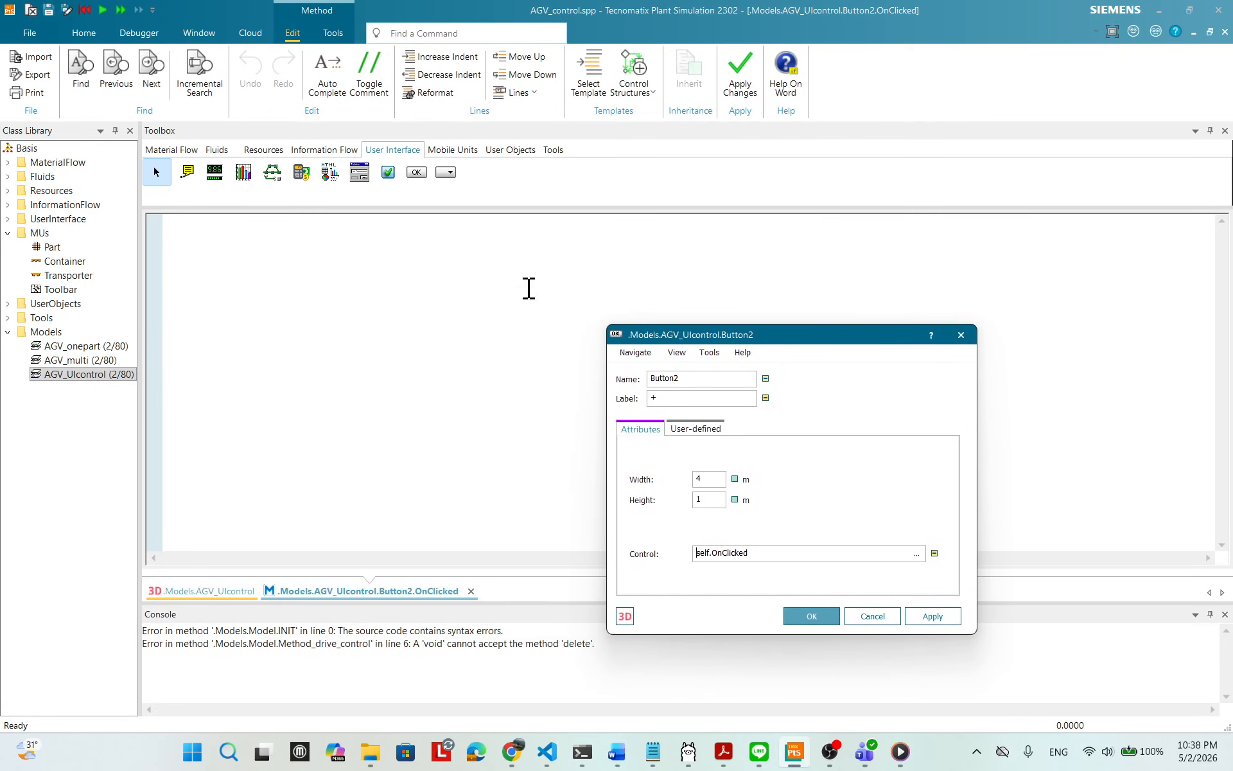
{"action": "left_click_drag", "start_coordinate": [692, 335], "coordinate": [626, 298]}
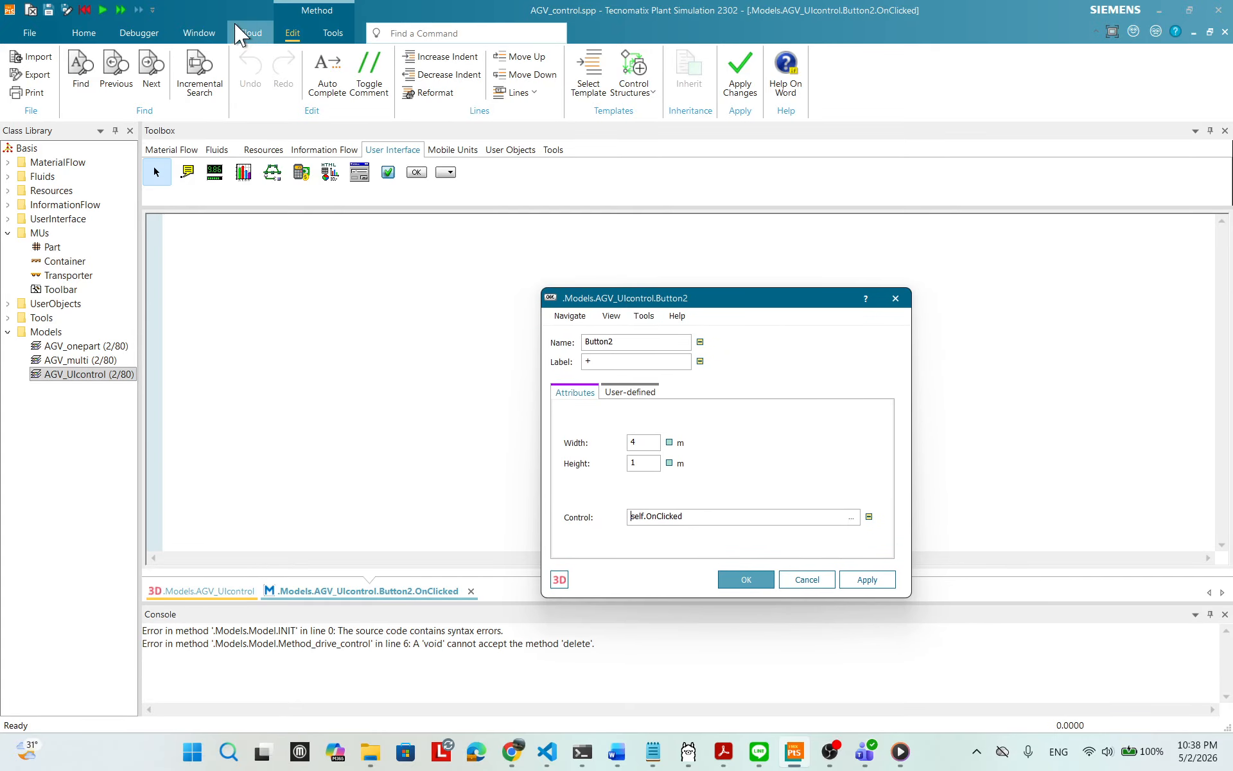
{"action": "left_click", "coordinate": [199, 33]}
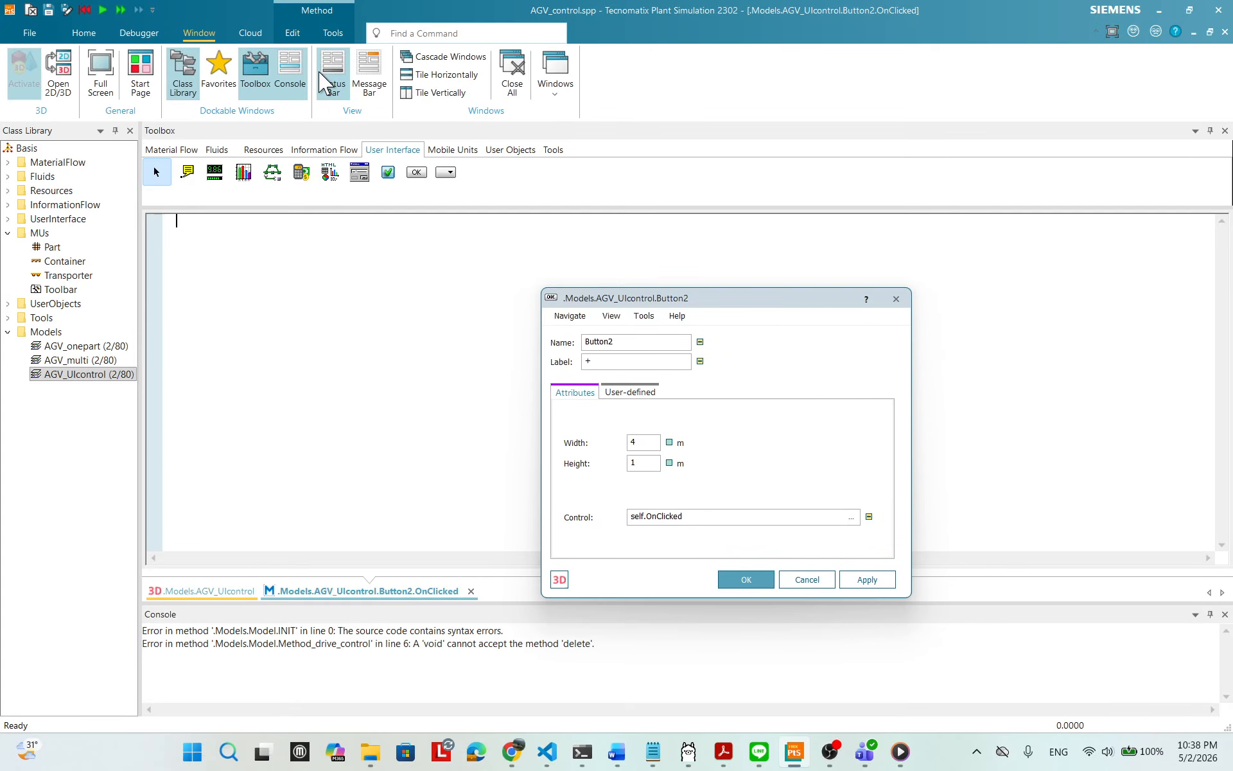
{"action": "left_click", "coordinate": [439, 93]}
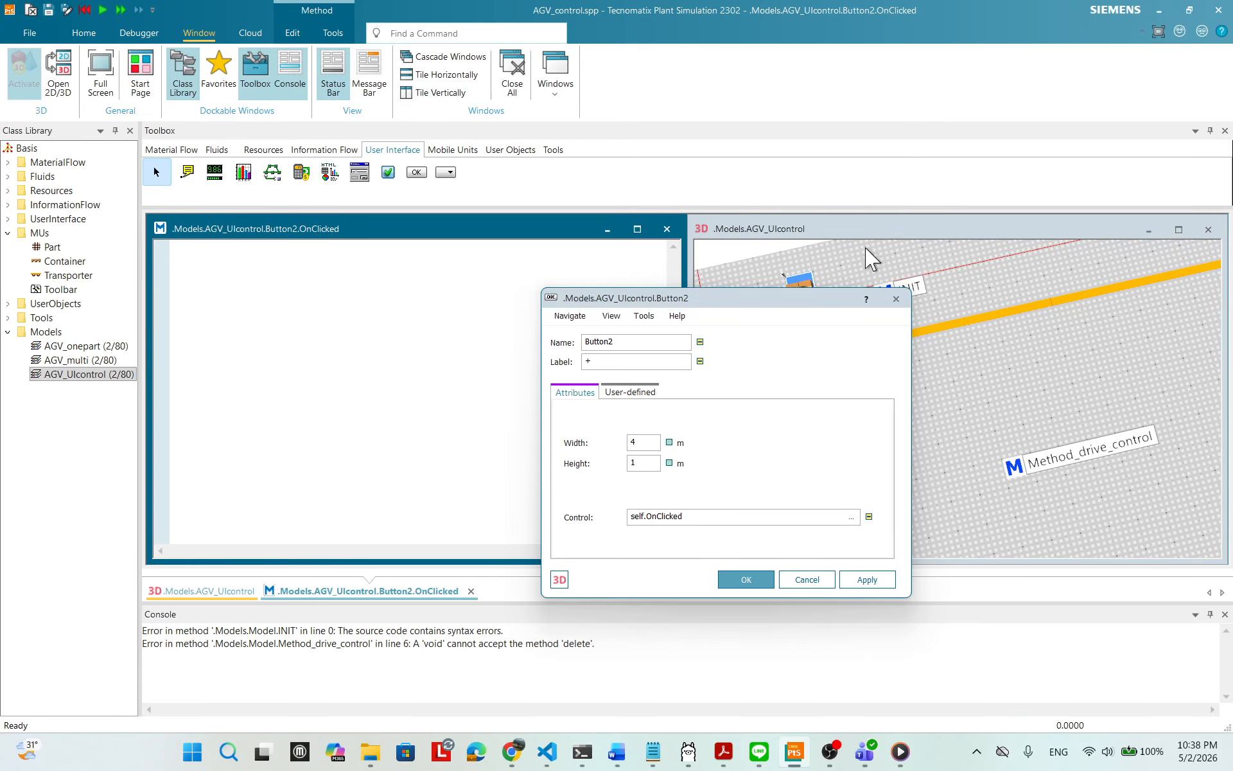
{"action": "left_click_drag", "start_coordinate": [739, 302], "coordinate": [447, 406]}
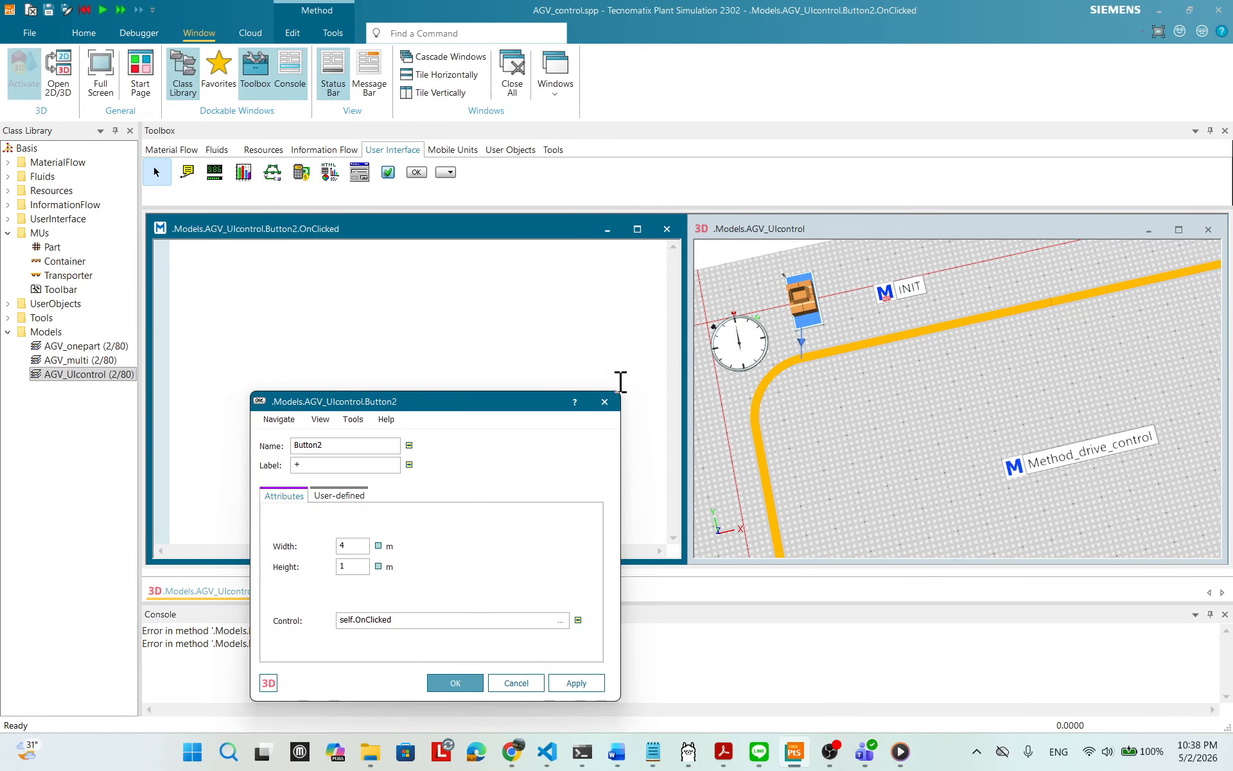
- Open the EventController and use its context help to look up the SimTalk attribute for the real-time scaling factor
{"action": "double_click", "coordinate": [736, 354]}
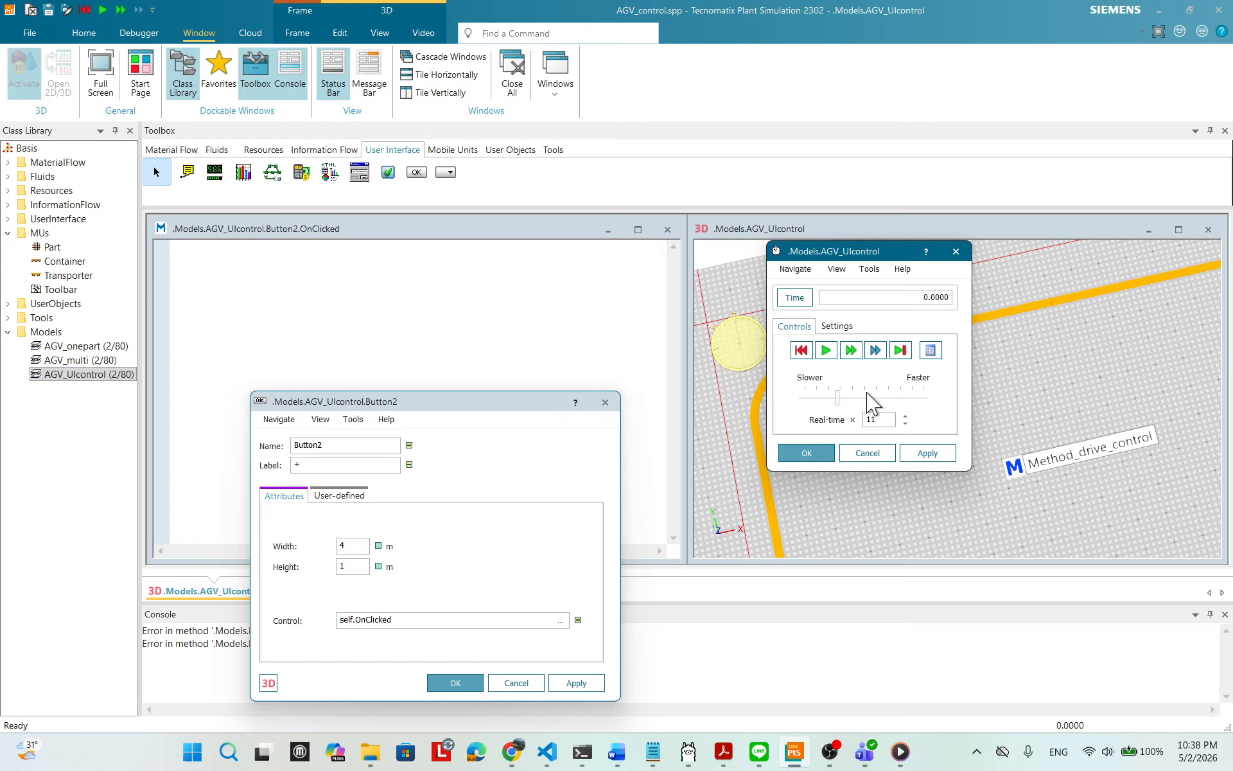
{"action": "left_click", "coordinate": [926, 251]}
{"action": "left_click", "coordinate": [838, 403]}
{"action": "left_click", "coordinate": [822, 407]}
{"action": "left_click", "coordinate": [926, 252]}
{"action": "left_click", "coordinate": [873, 421]}
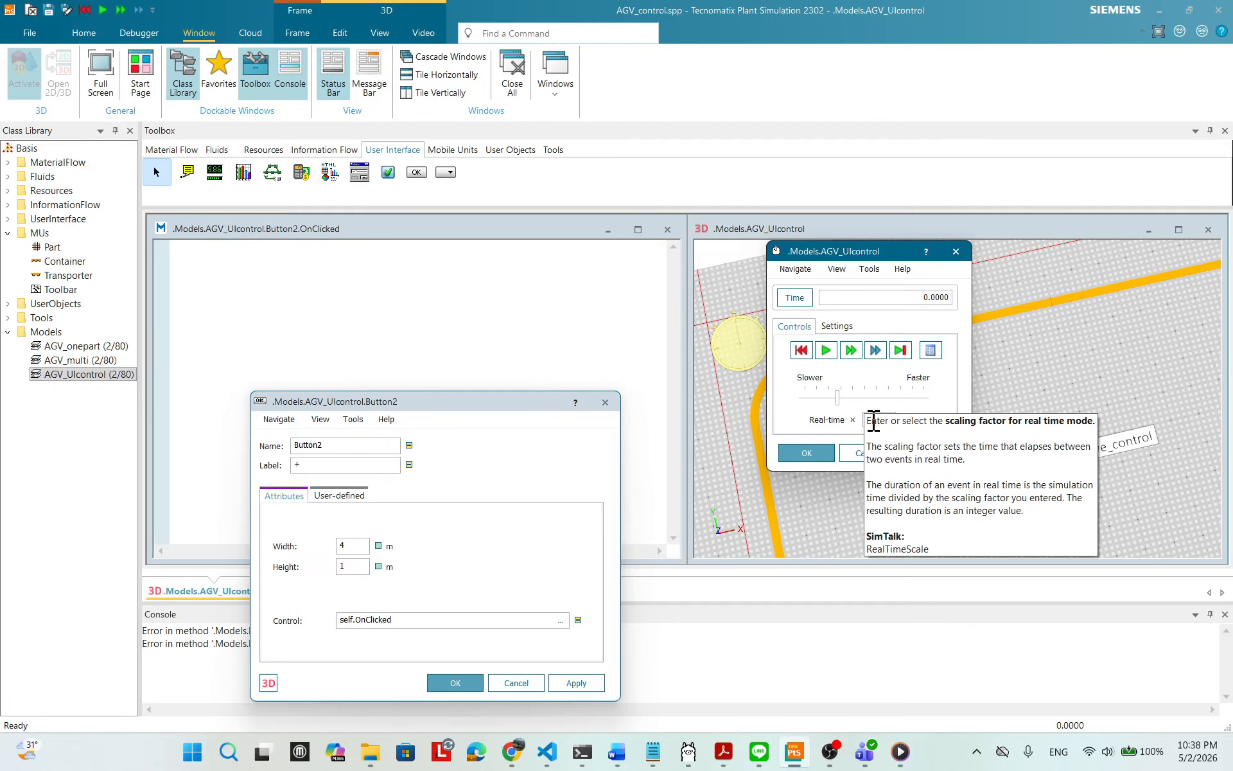
{"action": "left_click", "coordinate": [932, 553]}
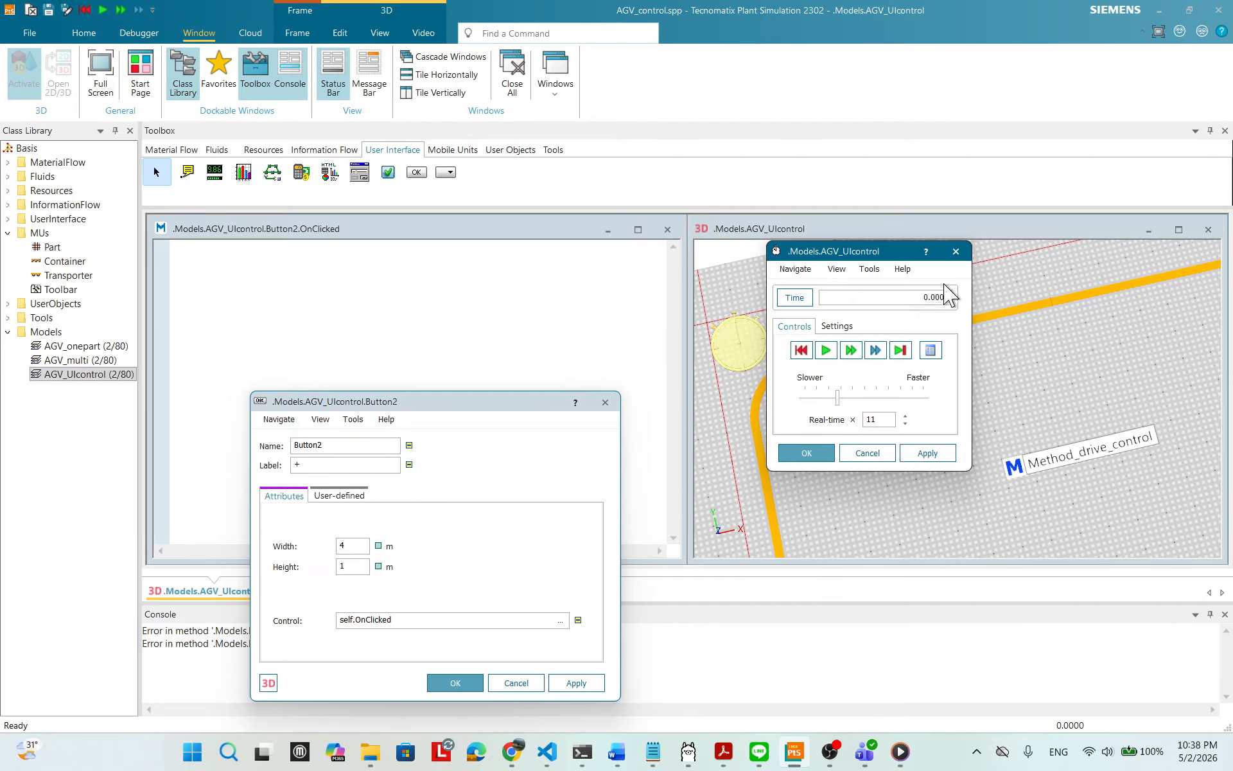
{"action": "left_click", "coordinate": [926, 252]}
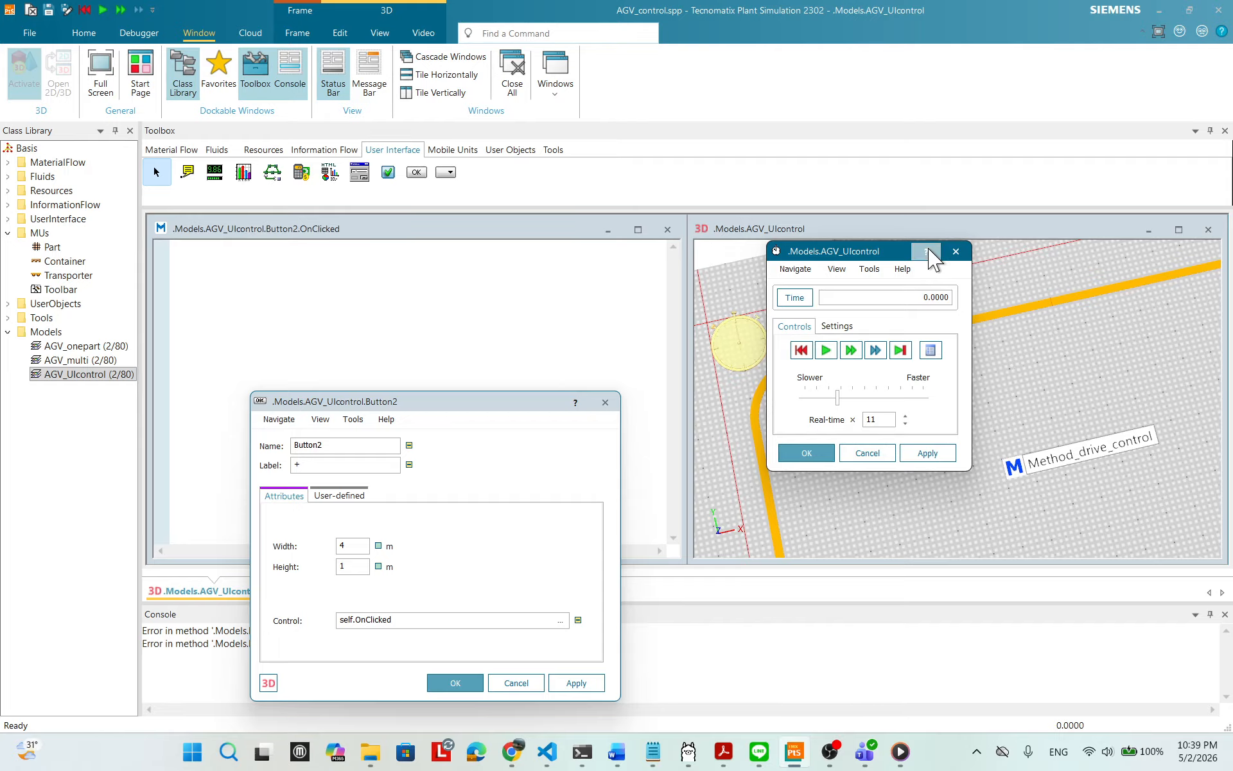
{"action": "left_click", "coordinate": [886, 421]}
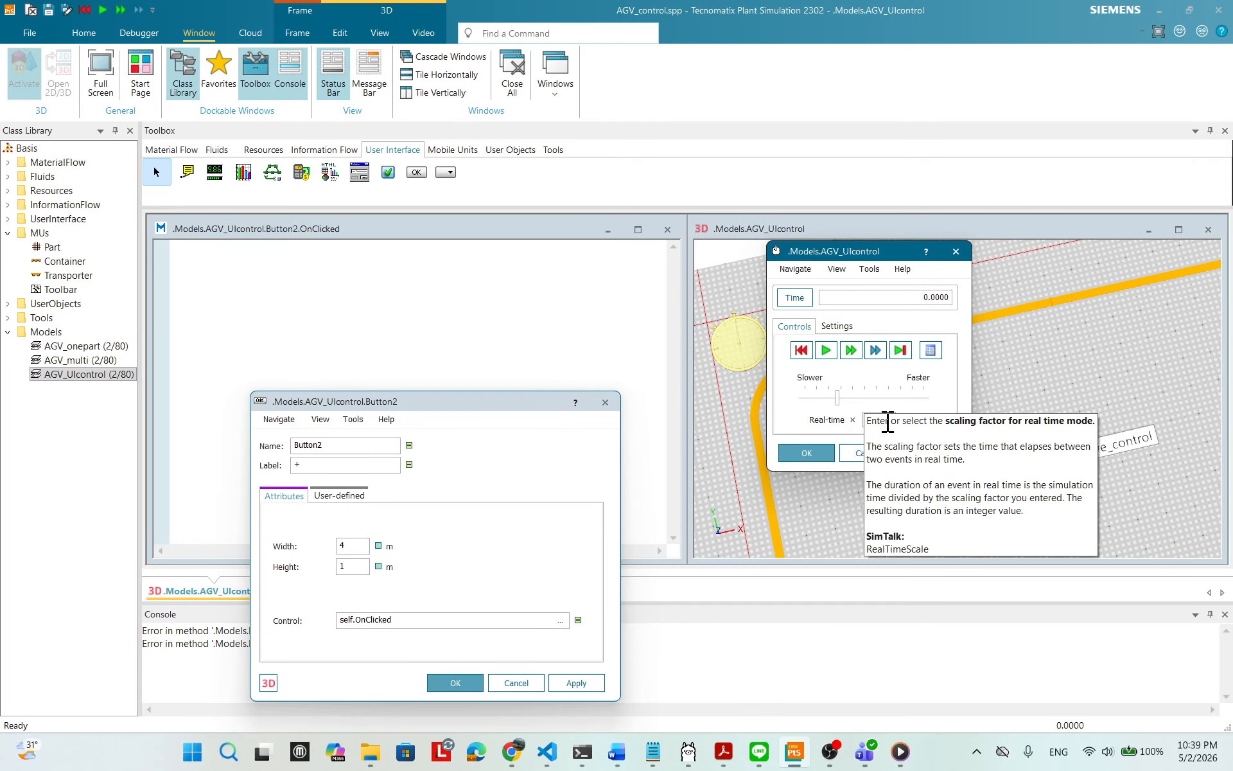
{"action": "left_click", "coordinate": [902, 445]}
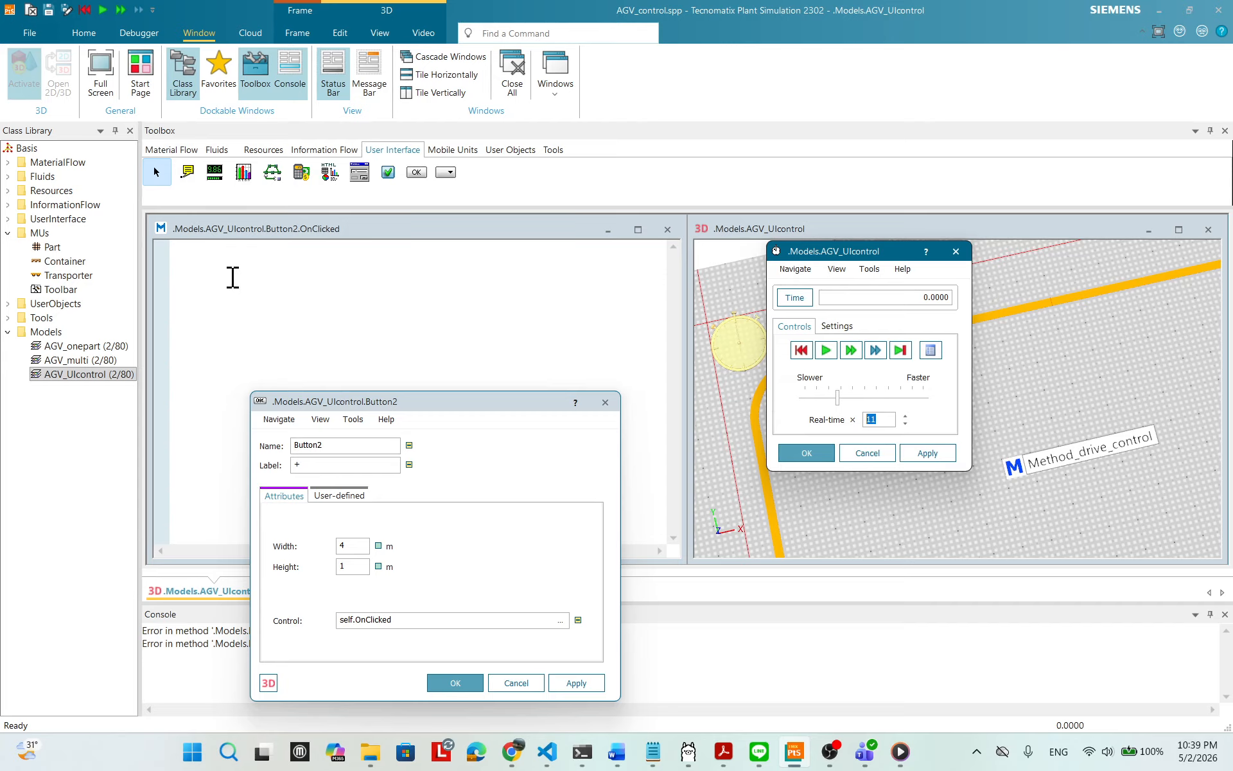
- Enter EventController.RealTimeScale in the + button's OnClicked method, apply the code, and confirm the button's settings
{"action": "left_click_drag", "start_coordinate": [749, 347], "coordinate": [261, 257]}
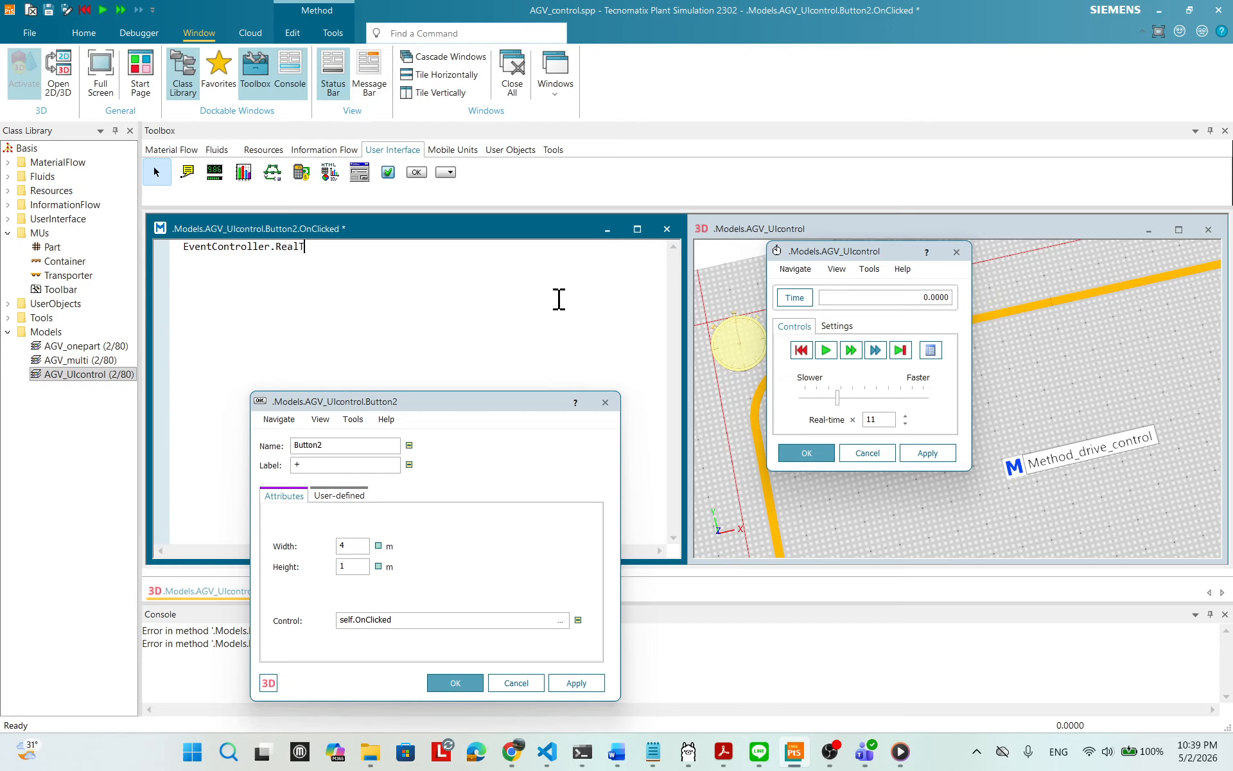
{"action": "type", "text": ".RealTimeS"}
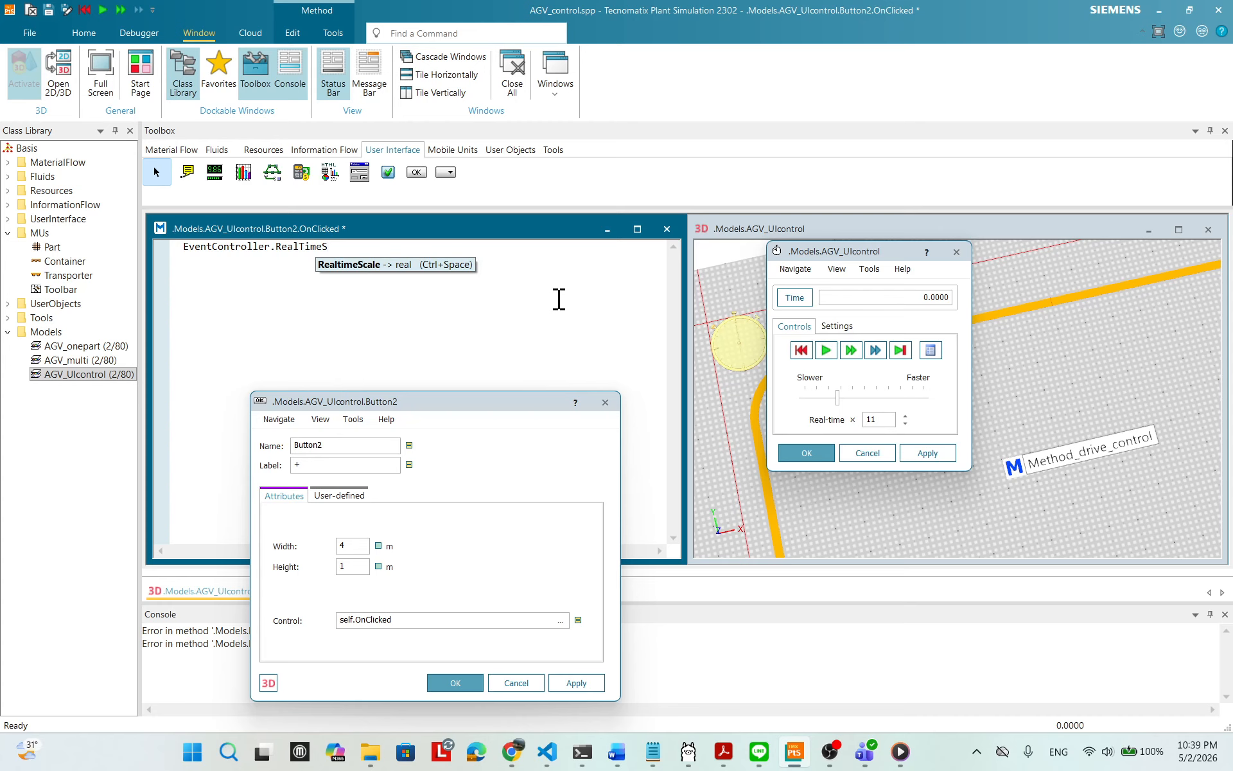
{"action": "type", "text": "cale"}
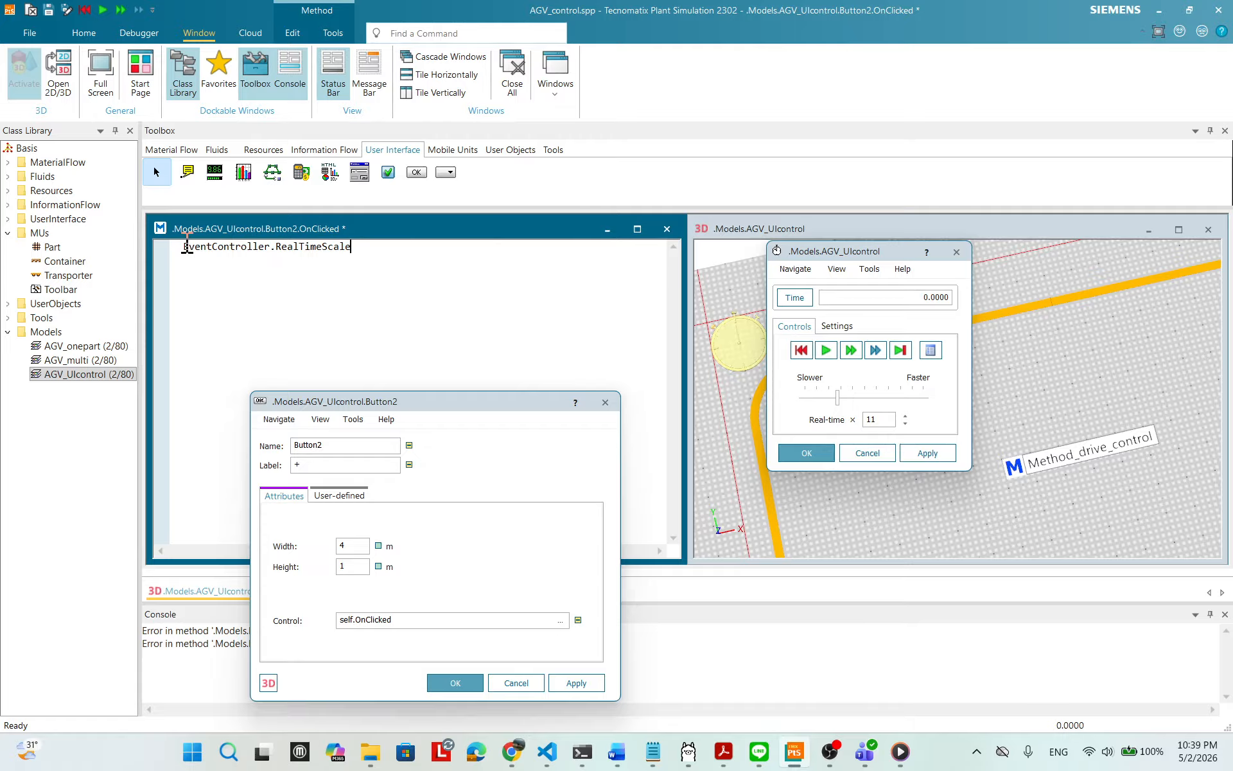
{"action": "left_click_drag", "start_coordinate": [385, 230], "coordinate": [456, 239]}
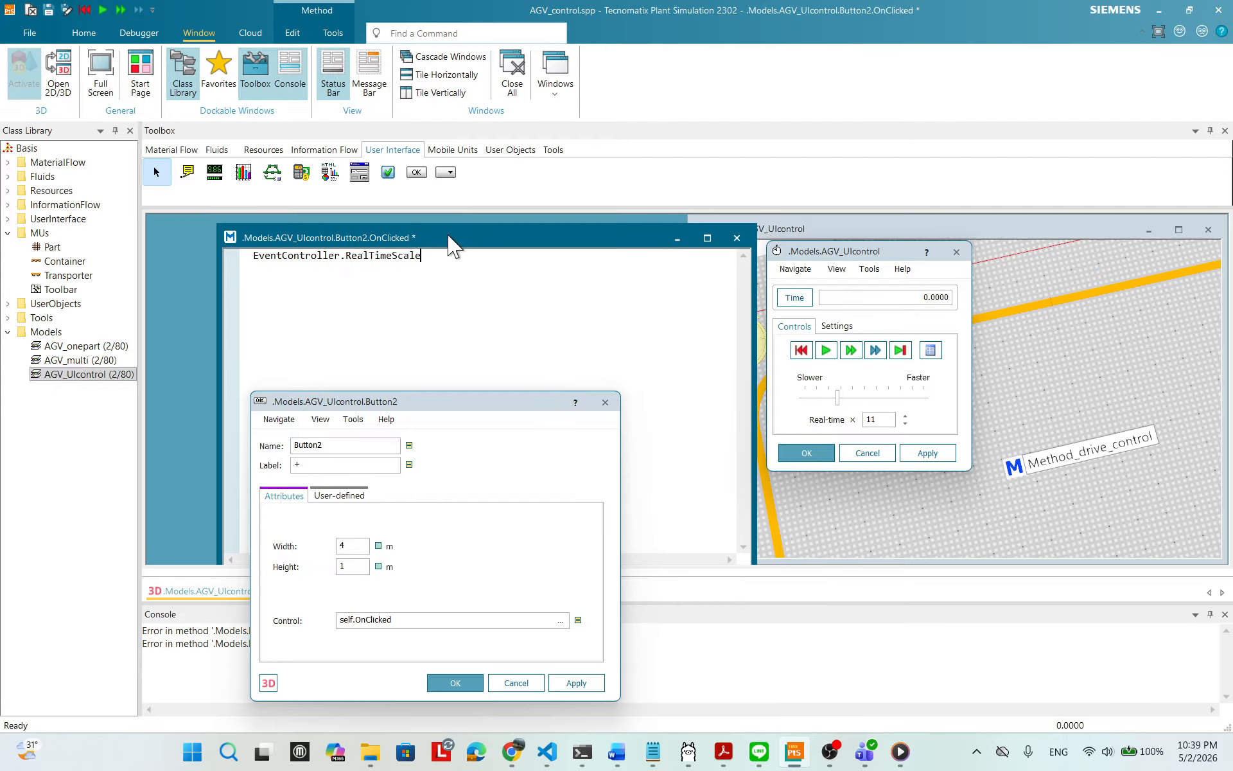
{"action": "right_click", "coordinate": [498, 297]}
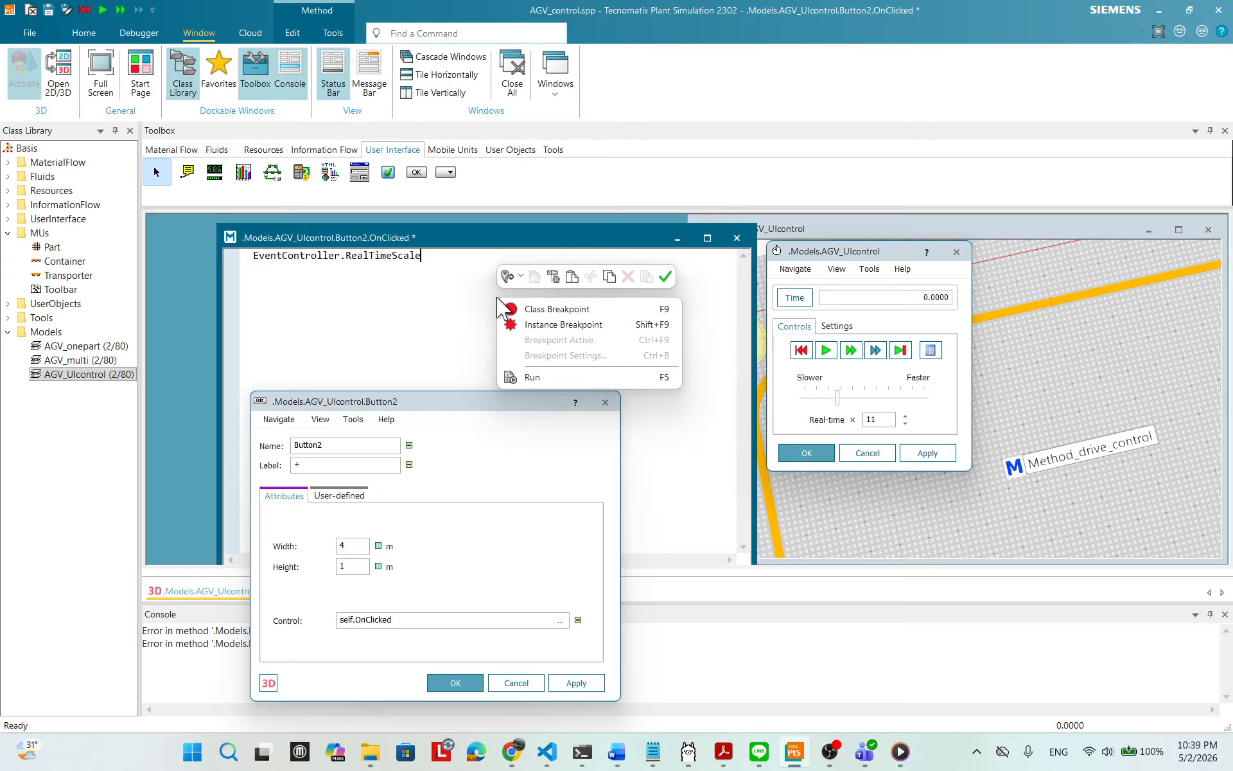
{"action": "left_click", "coordinate": [665, 278]}
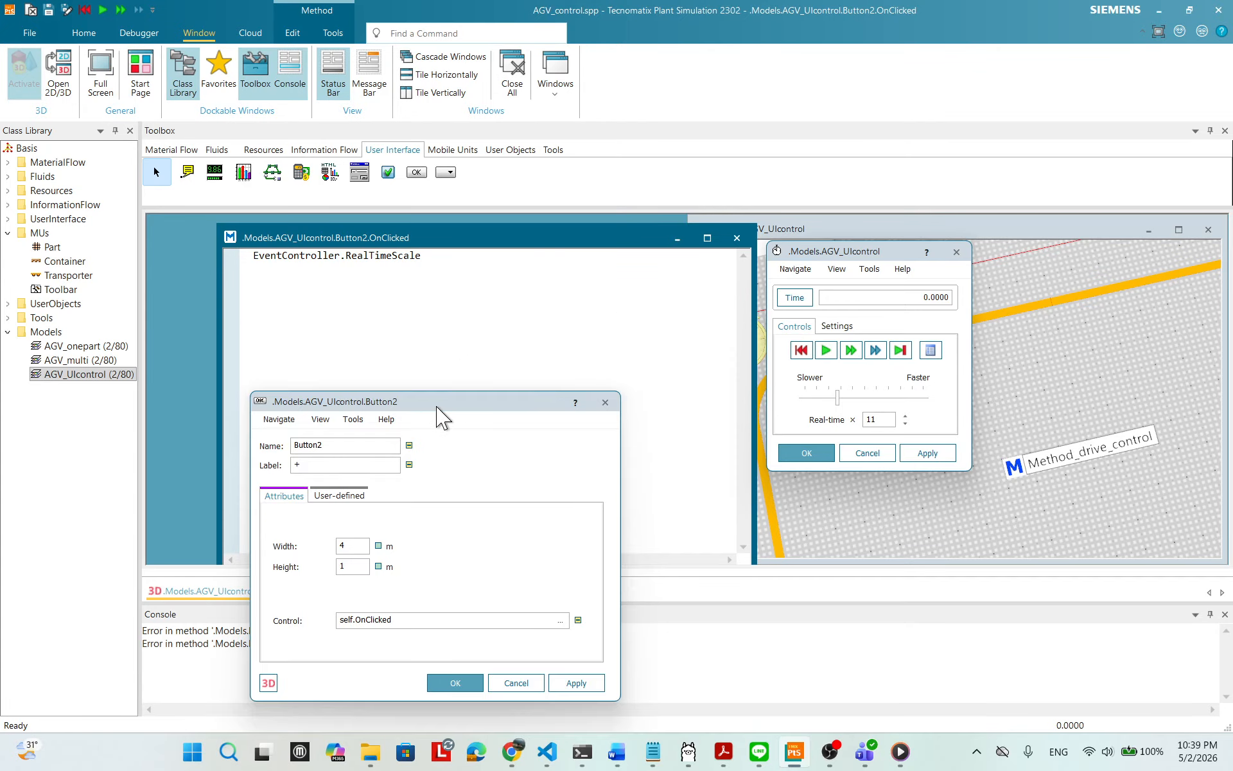
{"action": "left_click_drag", "start_coordinate": [437, 406], "coordinate": [439, 338]}
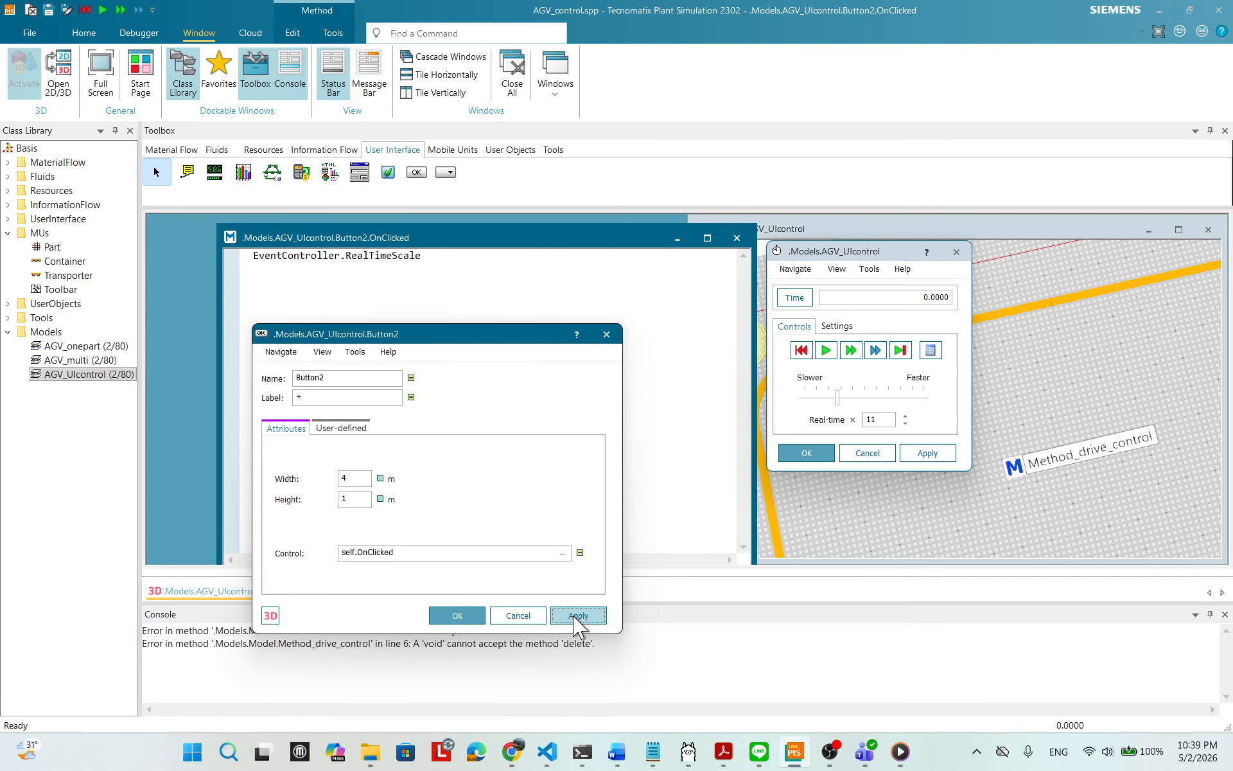
{"action": "left_click", "coordinate": [458, 616]}
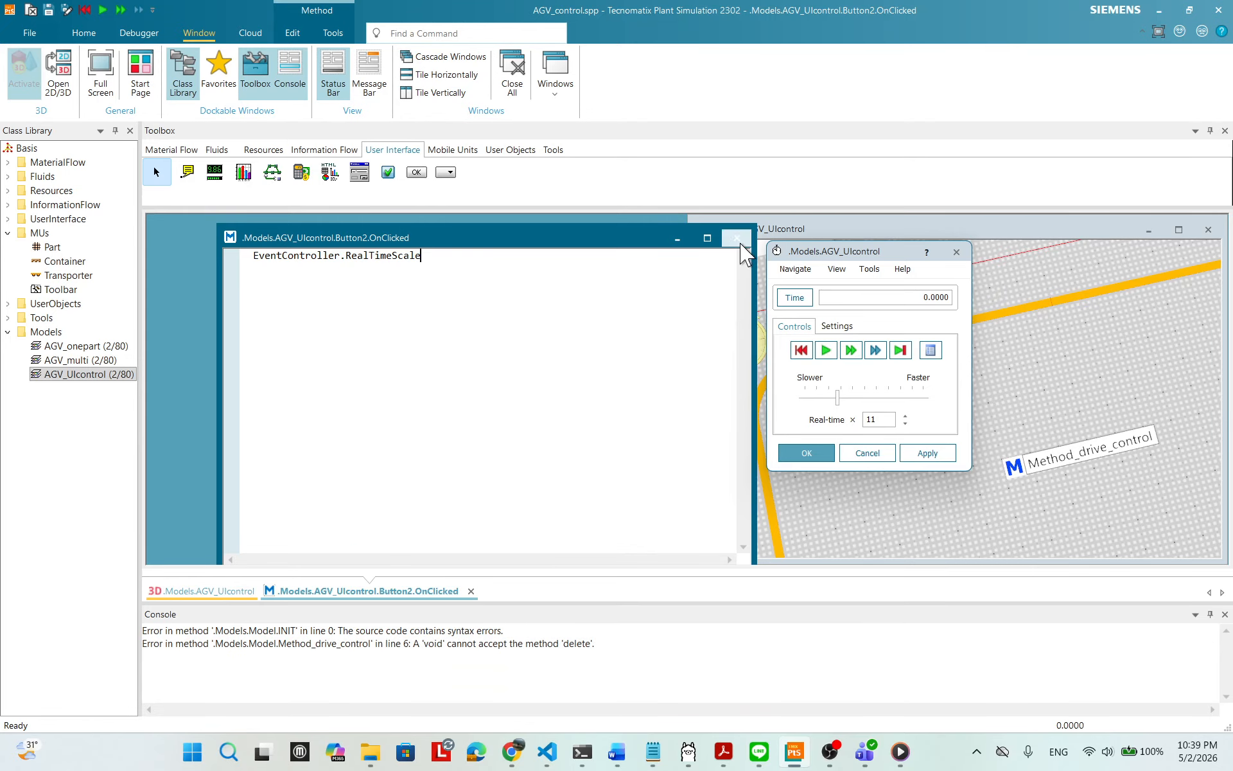
- Close the EventController dialog and maximize the AGV_UIcontrol model window so the RESET, START and + buttons are in view
{"action": "left_click_drag", "start_coordinate": [587, 248], "coordinate": [523, 239]}
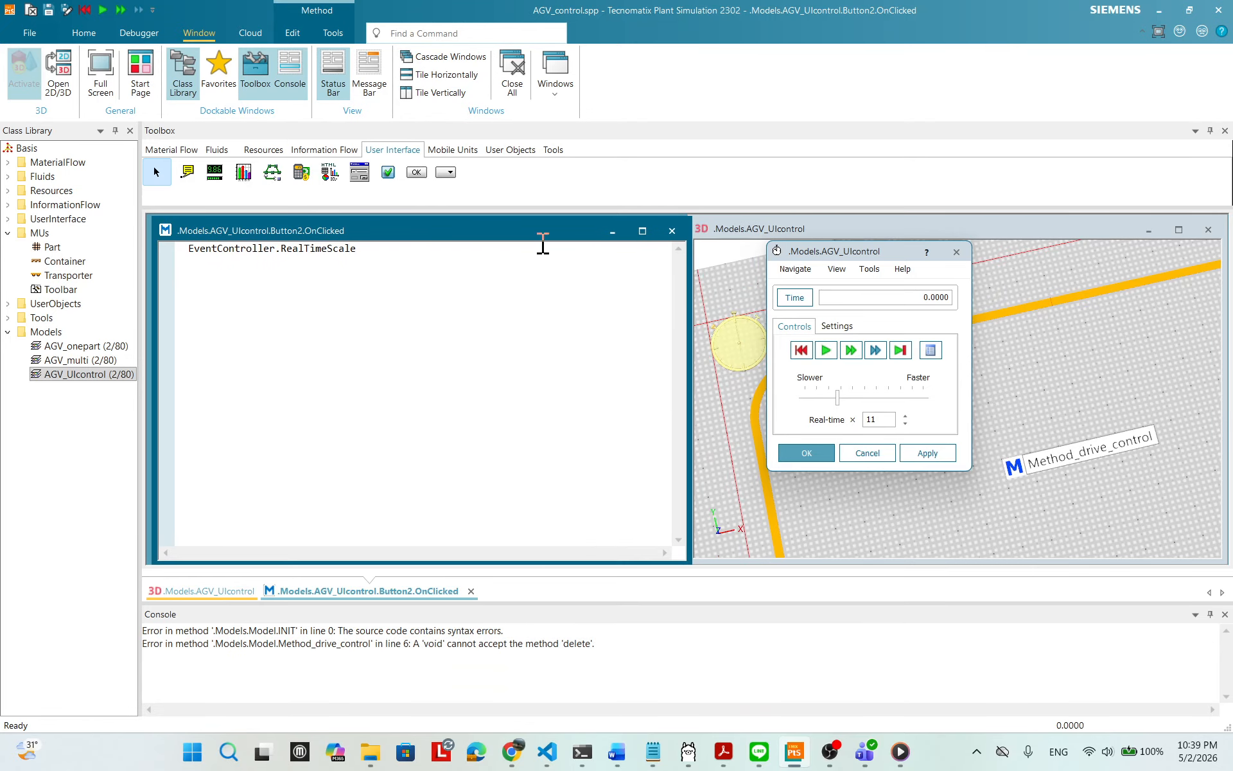
{"action": "left_click", "coordinate": [957, 252]}
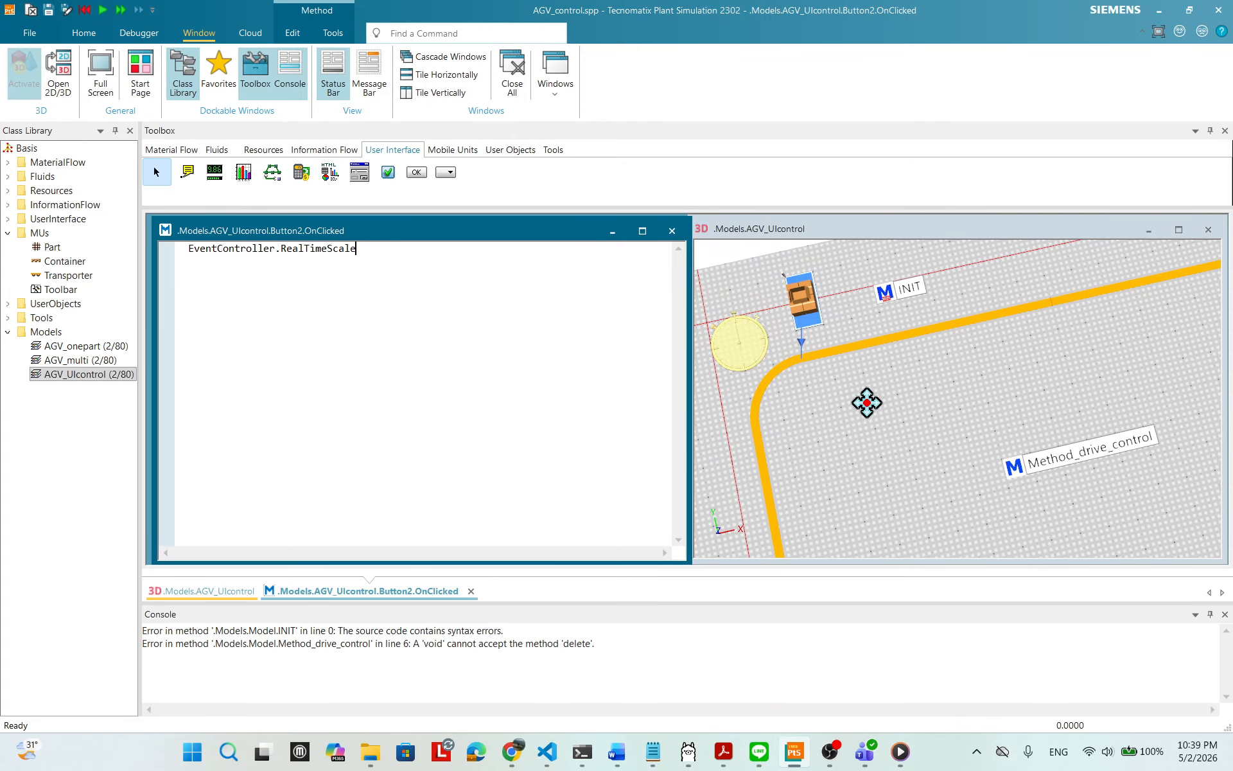
{"action": "left_click_drag", "start_coordinate": [528, 238], "coordinate": [1001, 405]}
{"action": "left_click_drag", "start_coordinate": [891, 228], "coordinate": [480, 234]}
{"action": "scroll", "coordinate": [349, 411], "scroll_direction": "down", "scroll_amount": 1}
{"action": "left_click", "coordinate": [430, 233]}
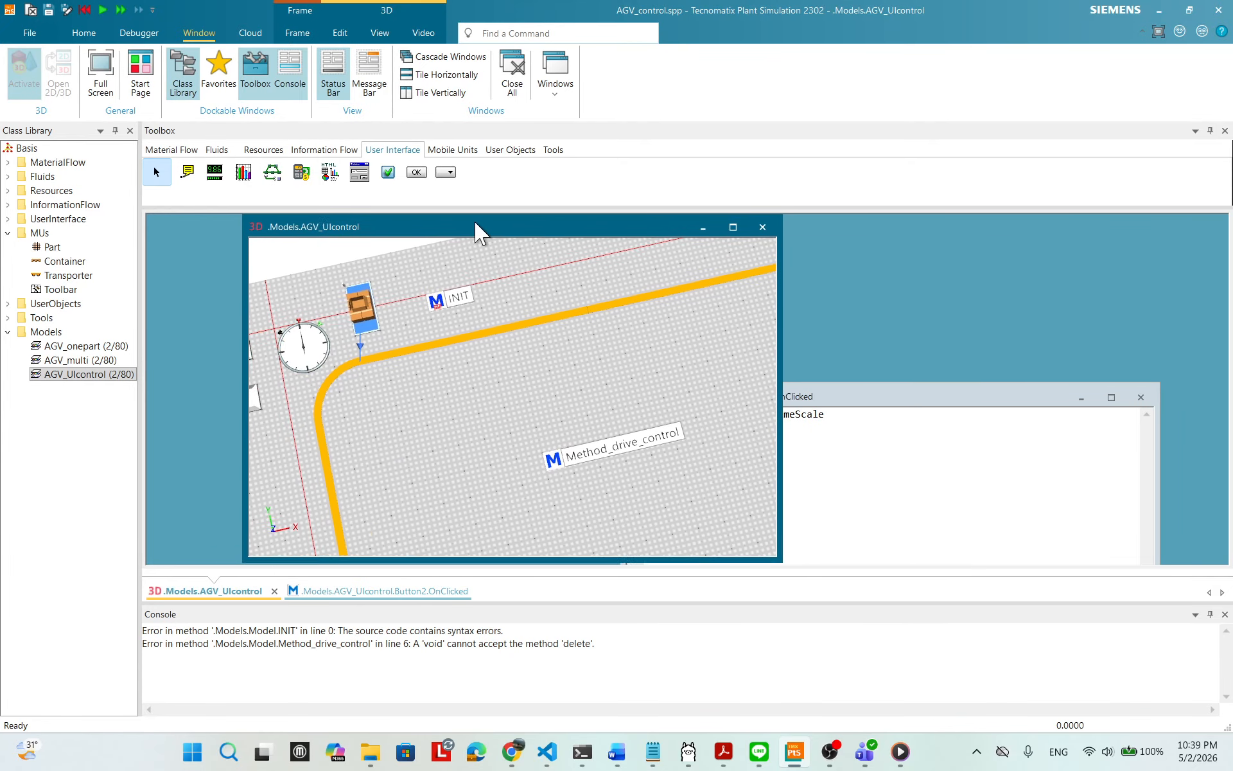
{"action": "scroll", "coordinate": [476, 352], "scroll_direction": "down", "scroll_amount": 3}
{"action": "left_click_drag", "start_coordinate": [549, 352], "coordinate": [576, 295]}
{"action": "left_click", "coordinate": [733, 227]}
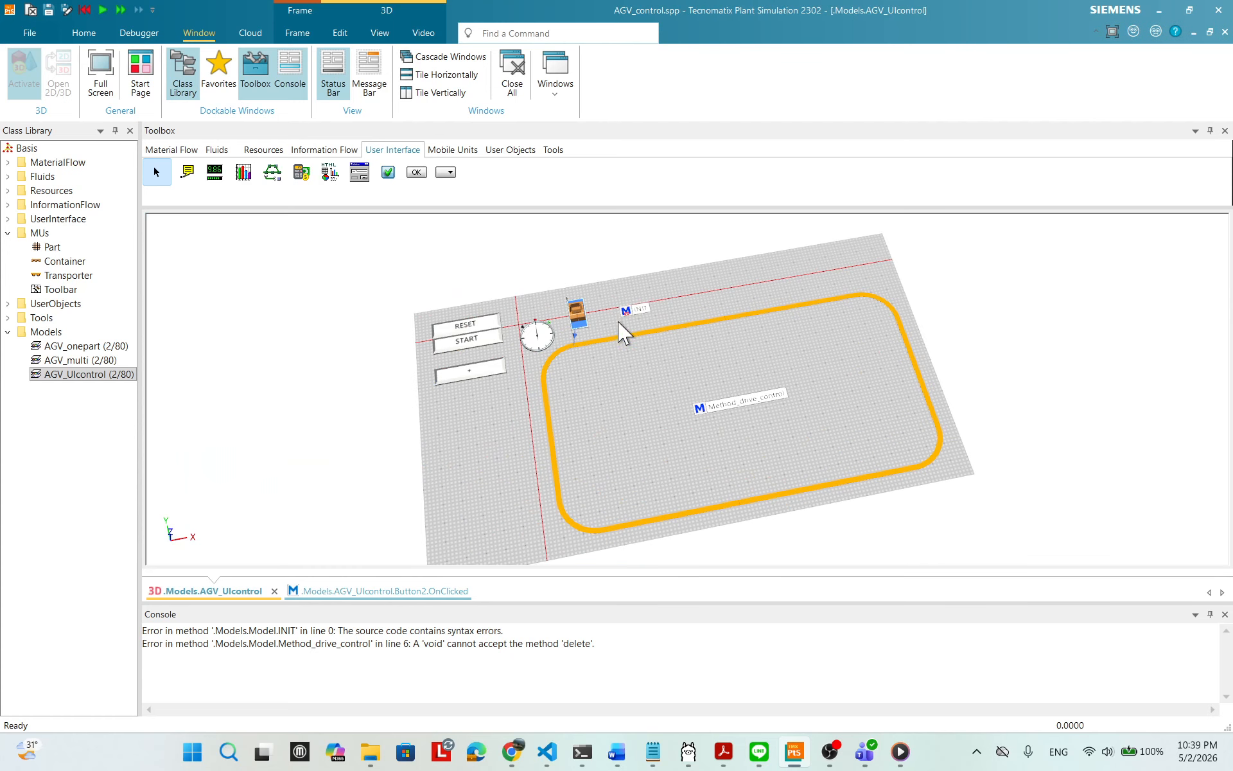
{"action": "scroll", "coordinate": [565, 385], "scroll_direction": "up", "scroll_amount": 3}
{"action": "scroll", "coordinate": [552, 362], "scroll_direction": "up", "scroll_amount": 3}
{"action": "left_click_drag", "start_coordinate": [534, 348], "coordinate": [607, 377]}
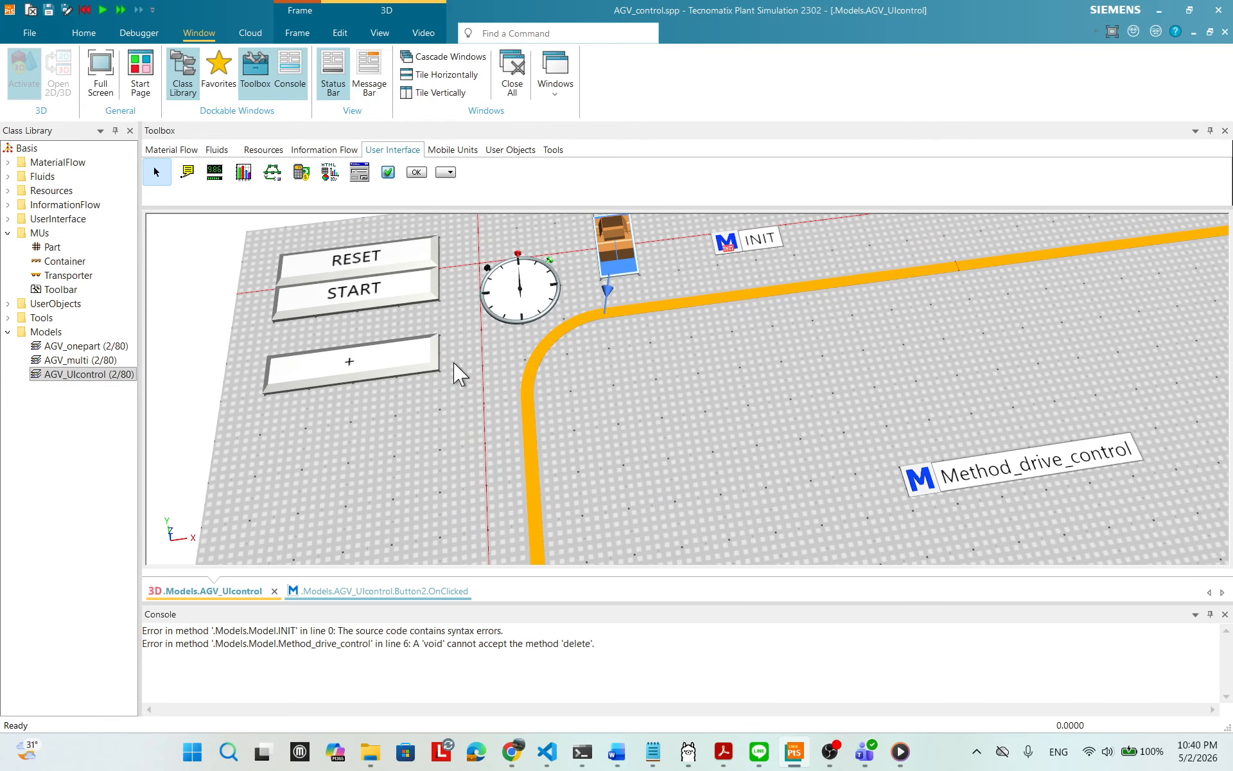
{"action": "right_click", "coordinate": [393, 363]}
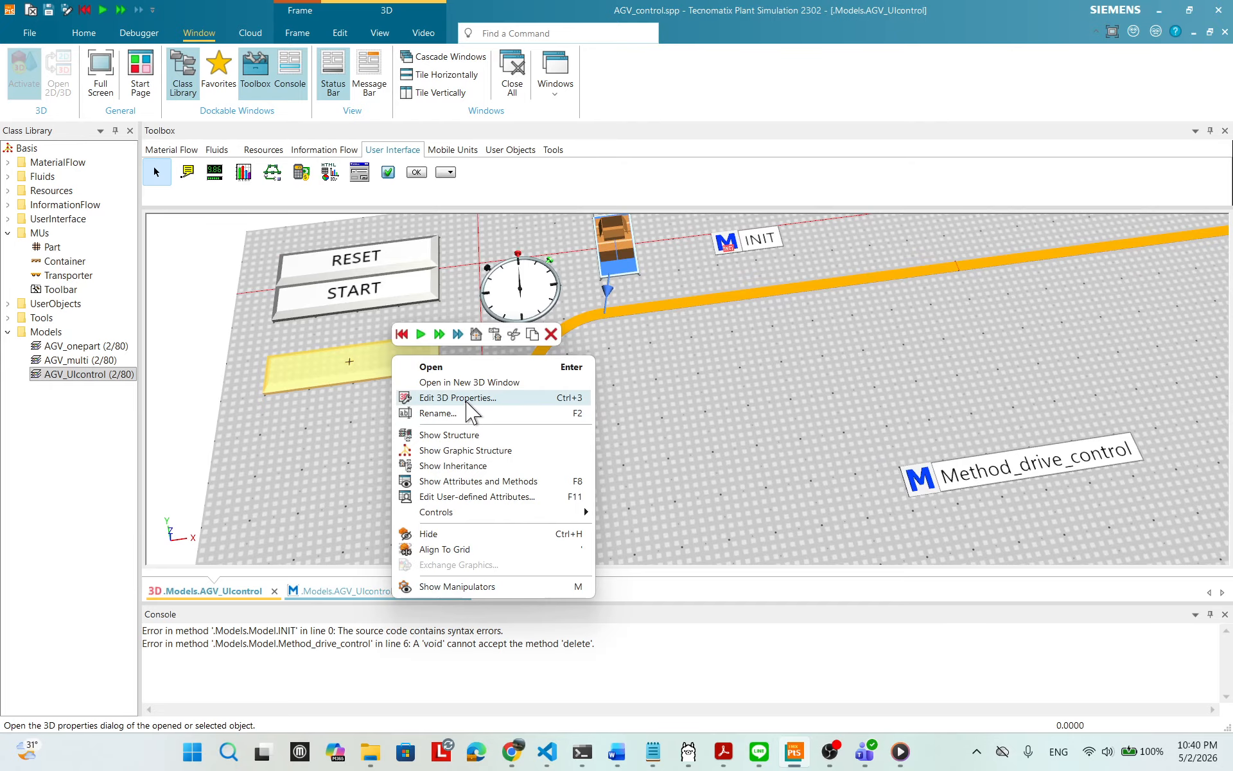
{"action": "left_click", "coordinate": [466, 399]}
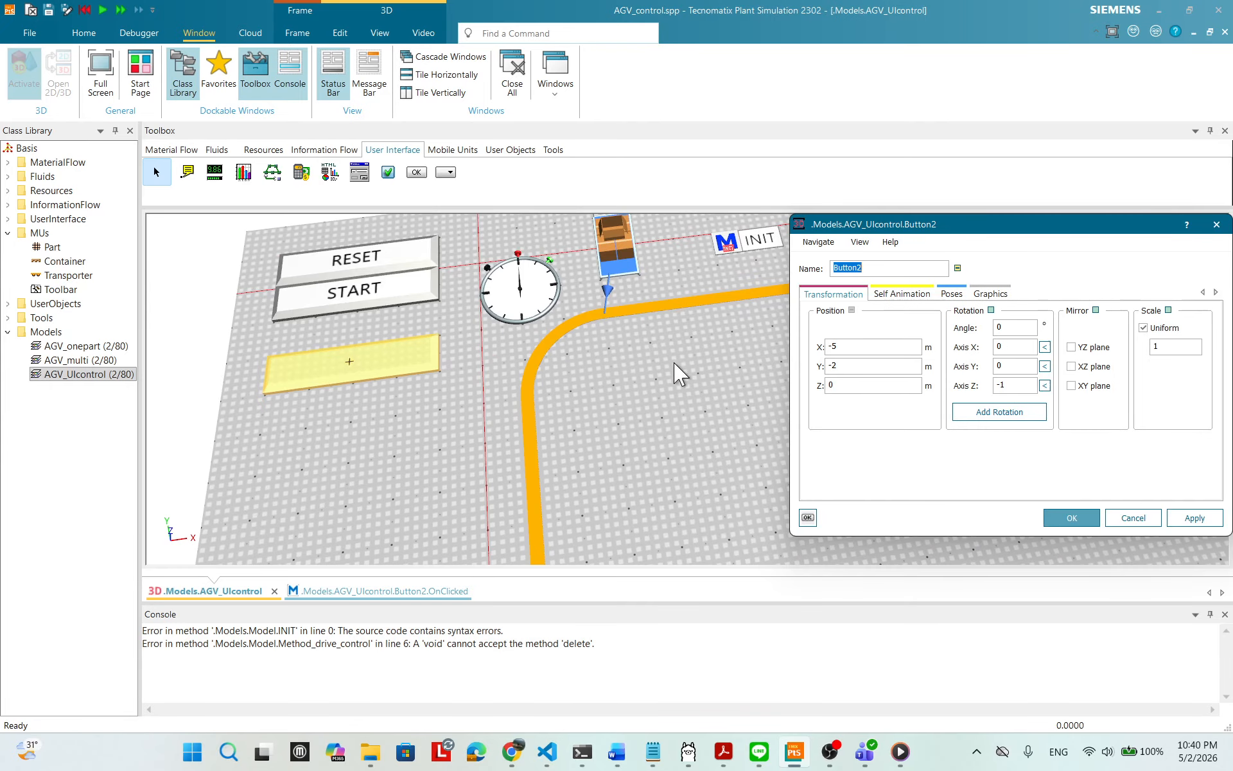
{"action": "left_click_drag", "start_coordinate": [952, 226], "coordinate": [855, 244]}
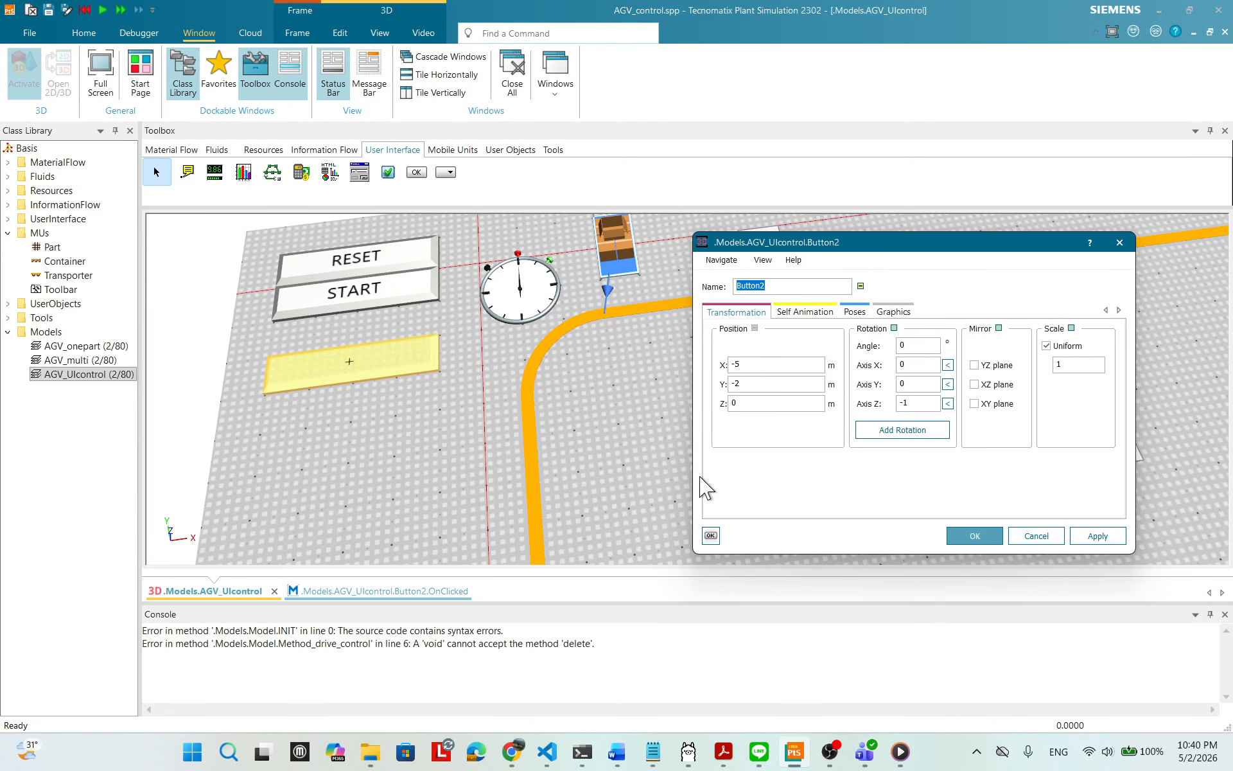
{"action": "left_click", "coordinate": [804, 312]}
{"action": "left_click", "coordinate": [737, 313]}
{"action": "left_click", "coordinate": [1036, 536]}
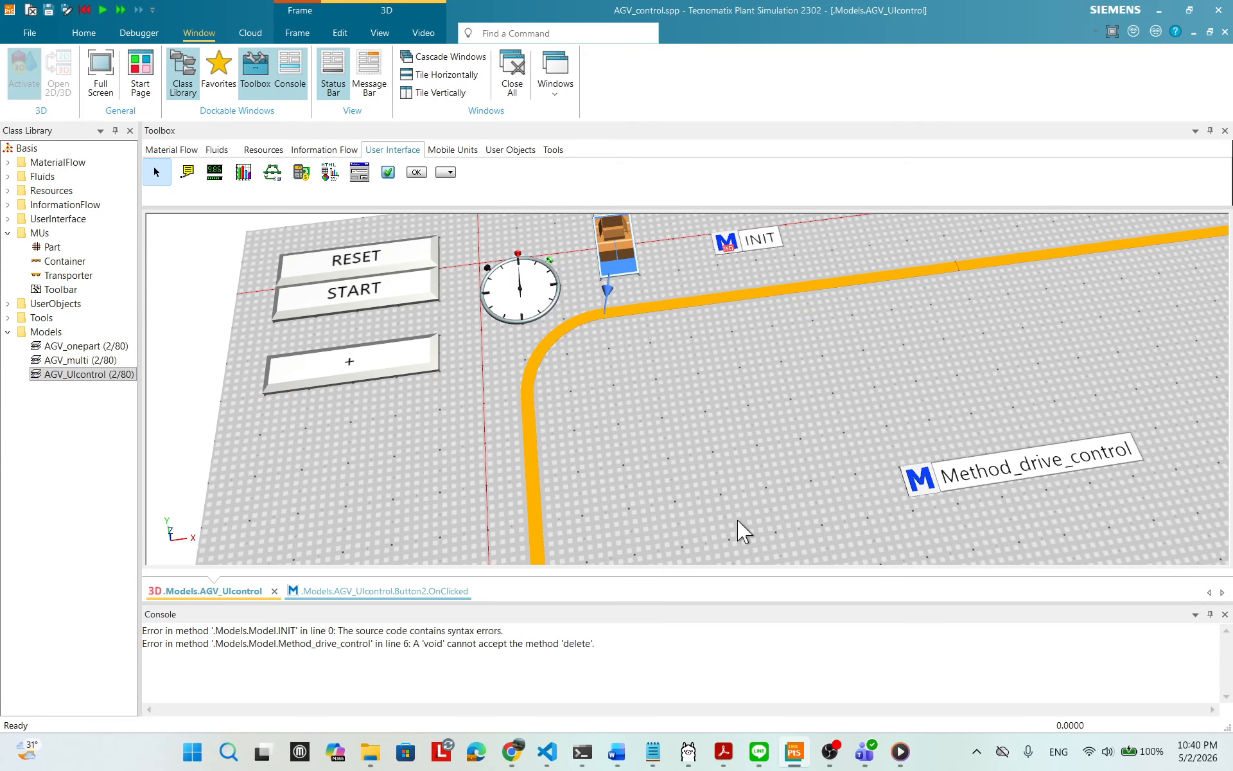
- Set the + button's width to 2 m and confirm its settings
{"action": "right_click", "coordinate": [406, 366]}
{"action": "left_click", "coordinate": [442, 363]}
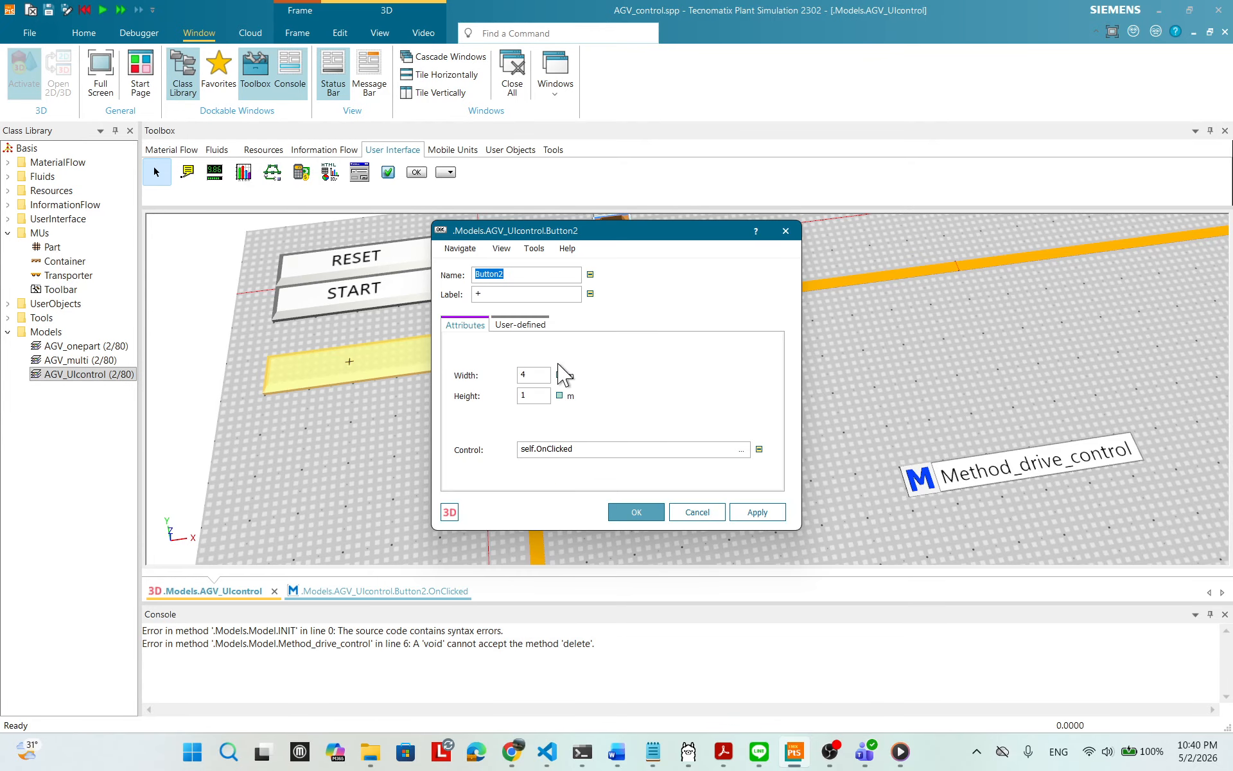
{"action": "double_click", "coordinate": [535, 375]}
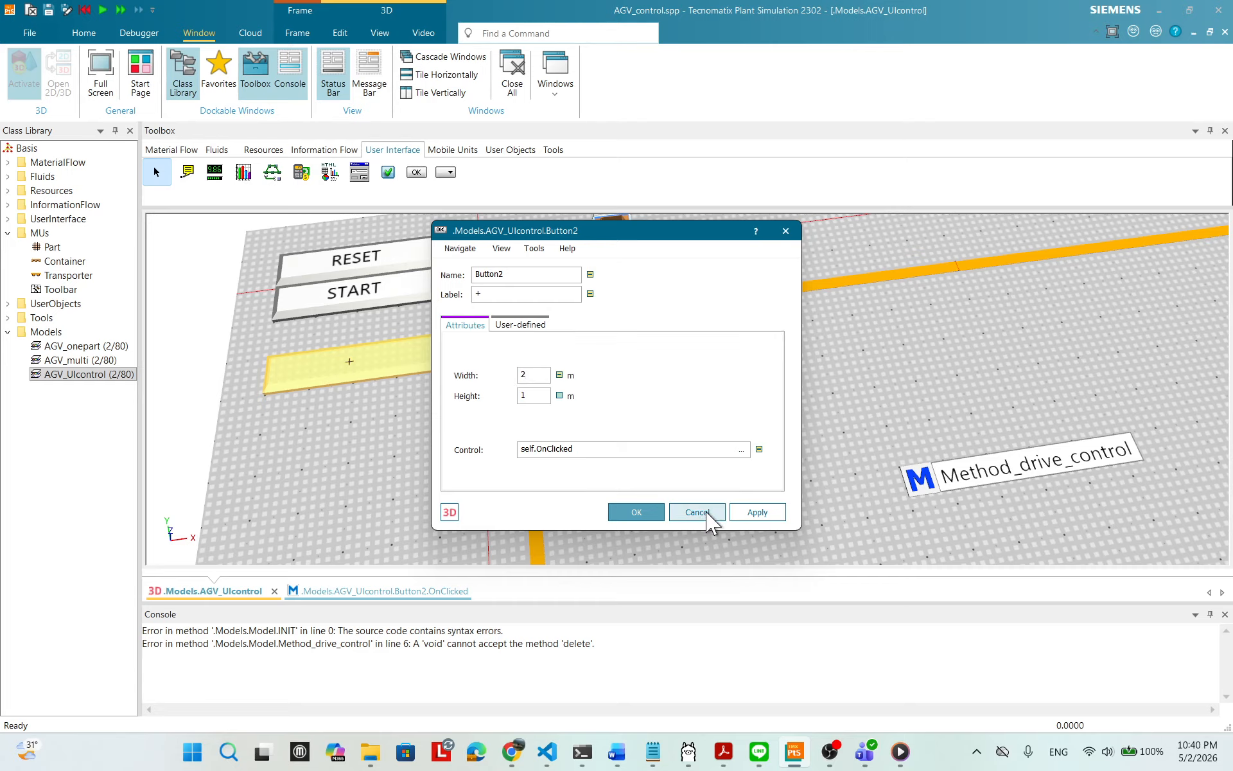
{"action": "left_click", "coordinate": [755, 513]}
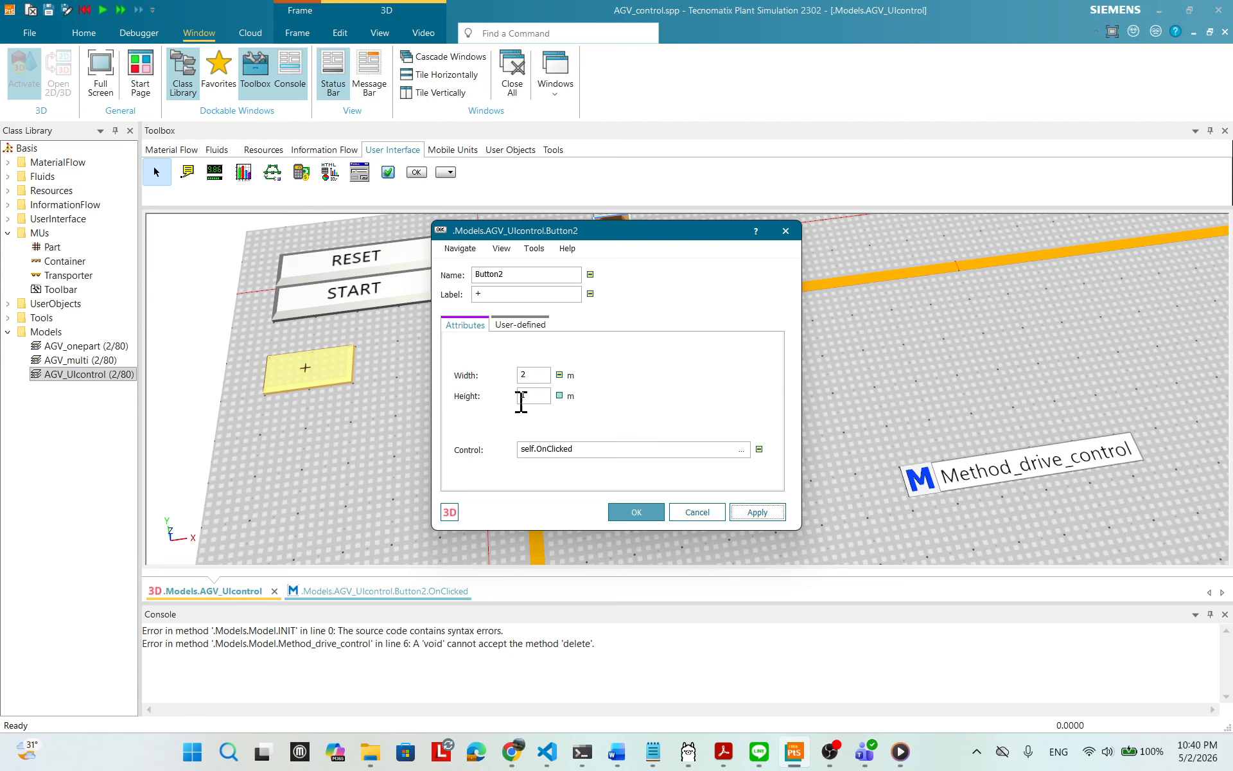
{"action": "mouse_move", "coordinate": [344, 352]}
{"action": "left_mouse_down"}
{"action": "mouse_move", "coordinate": [340, 377]}
{"action": "mouse_move", "coordinate": [355, 373]}
{"action": "left_mouse_up"}
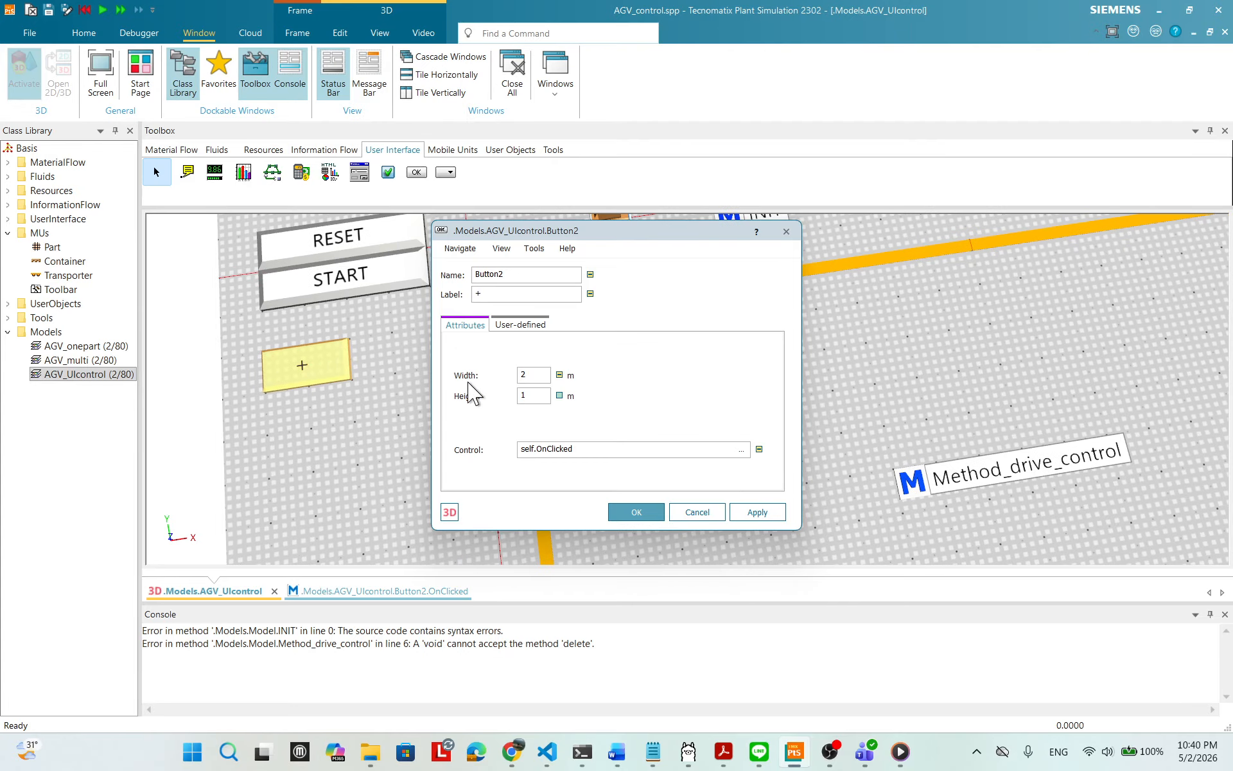
{"action": "left_click", "coordinate": [639, 509]}
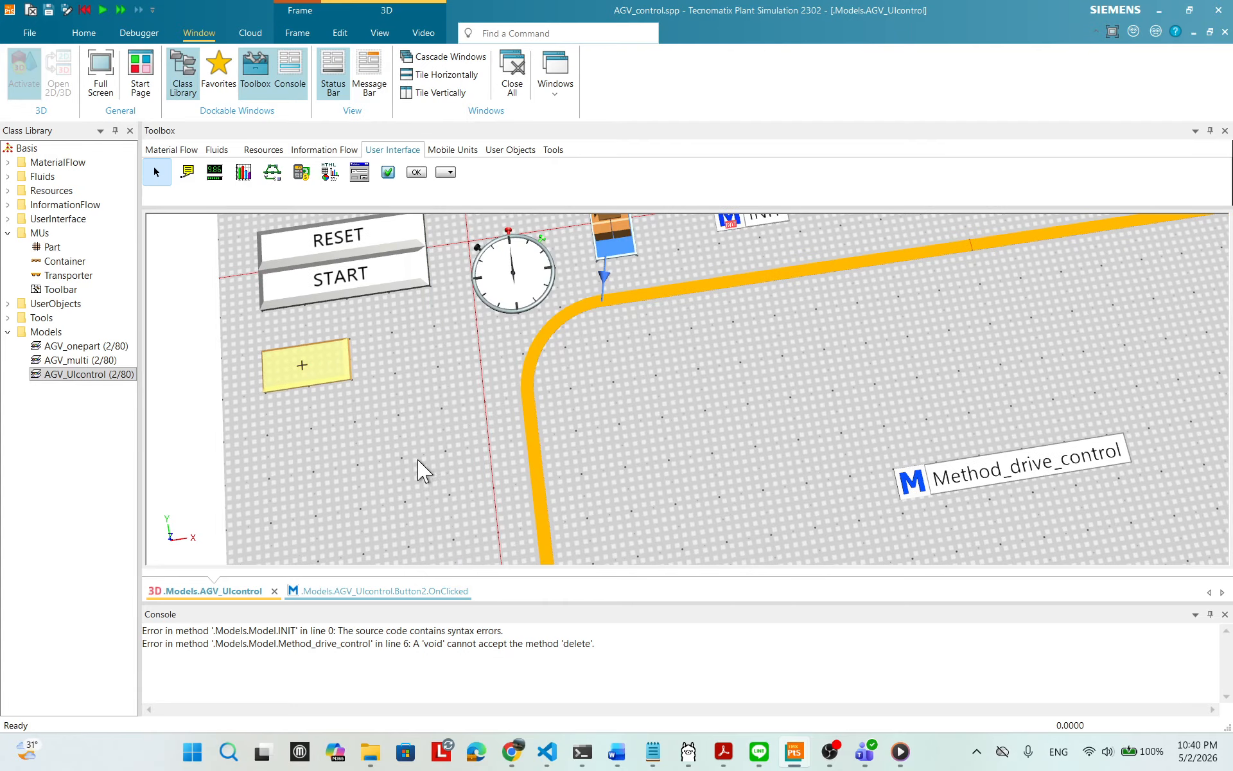
- Add a fourth button right beside the + button, on its EventController side, and open its settings
{"action": "left_click_drag", "start_coordinate": [688, 399], "coordinate": [658, 395]}
{"action": "left_click_drag", "start_coordinate": [416, 172], "coordinate": [380, 349]}
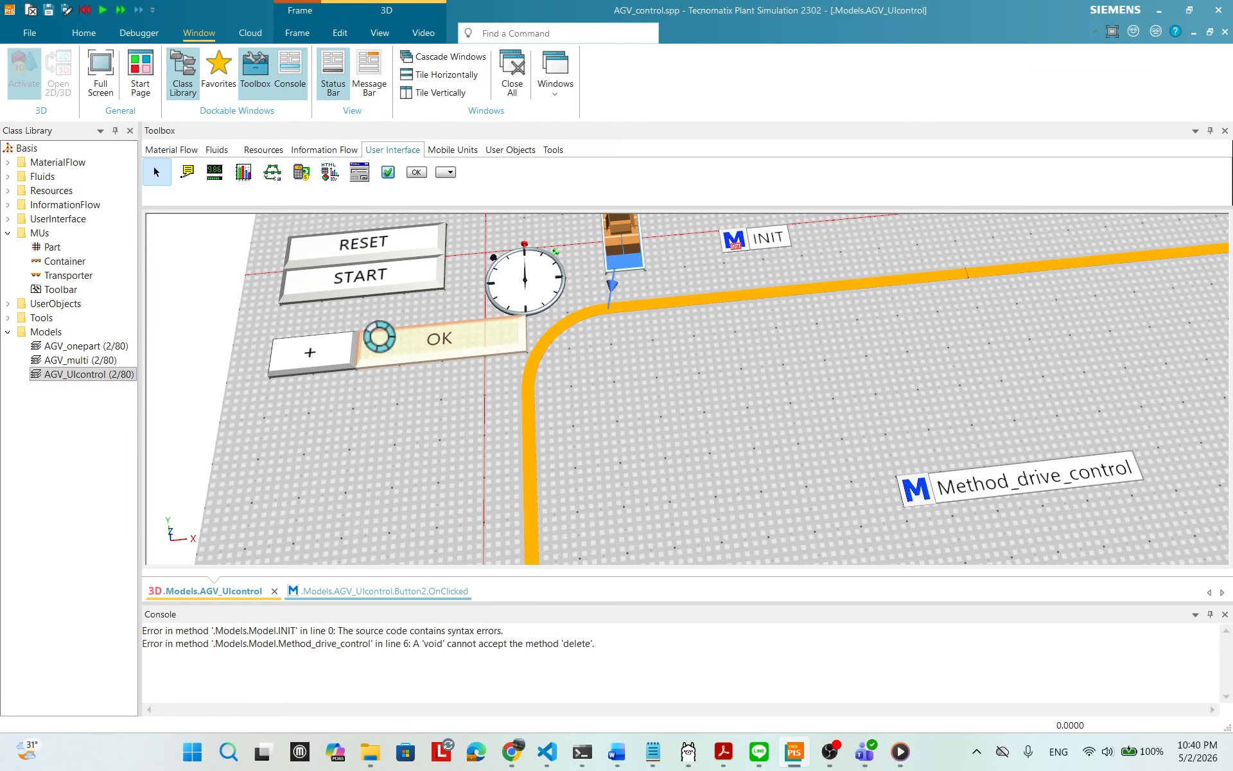
{"action": "right_click", "coordinate": [449, 341]}
{"action": "left_click", "coordinate": [492, 353]}
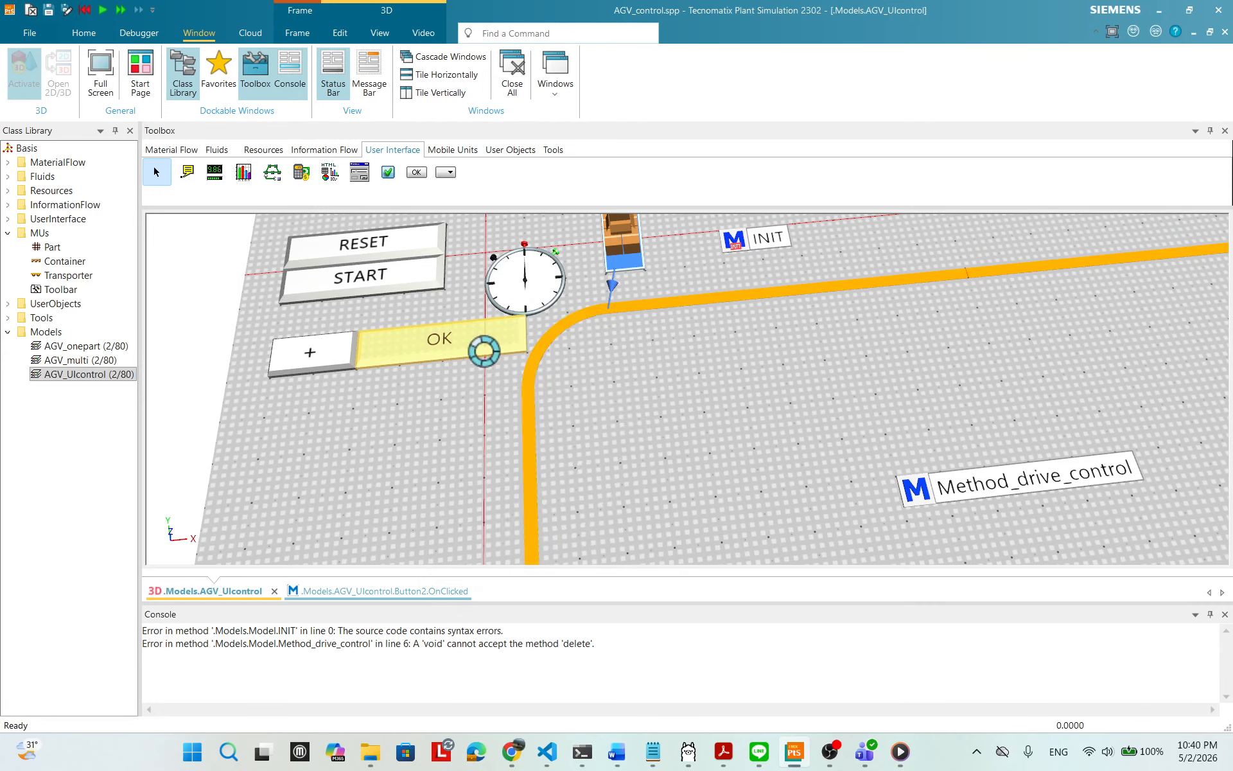
- Label the new button -, set its width to 2 m, and create an OnClicked control method for it
{"action": "key", "text": "Tab"}
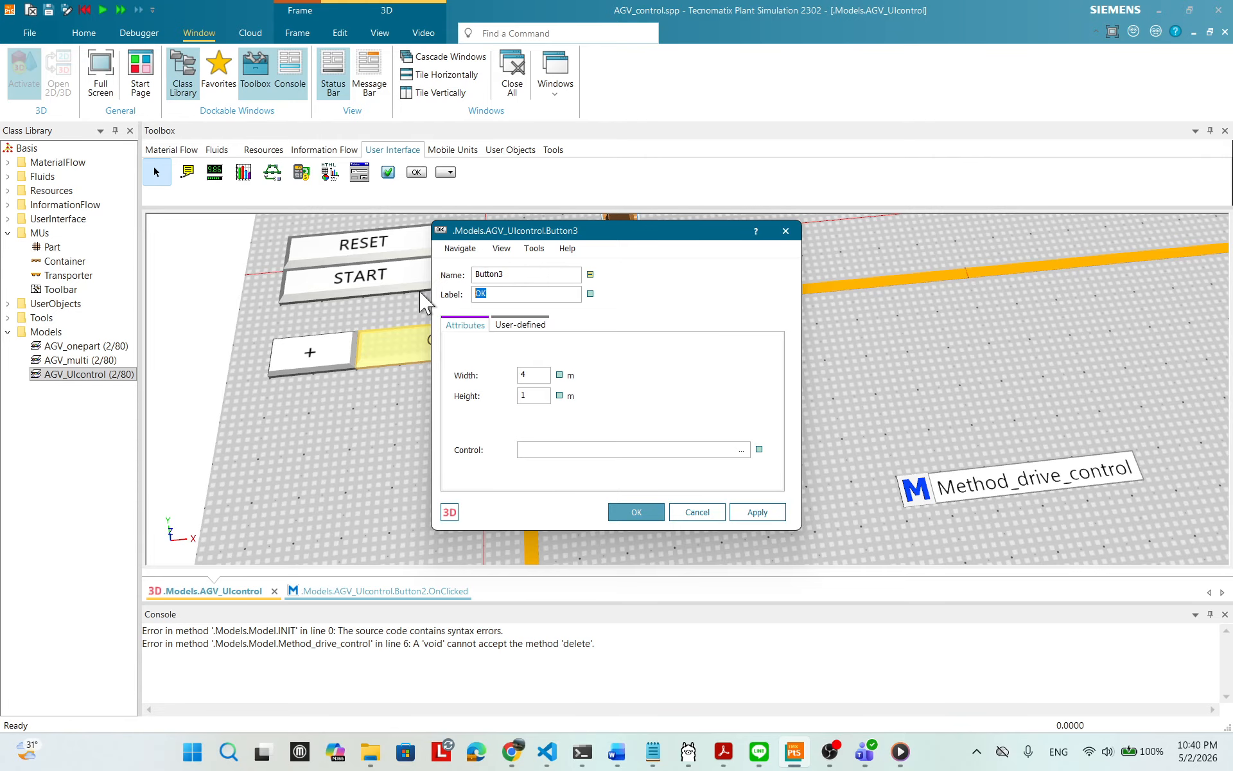
{"action": "double_click", "coordinate": [533, 375]}
{"action": "type", "text": "2"}
{"action": "left_click", "coordinate": [742, 450]}
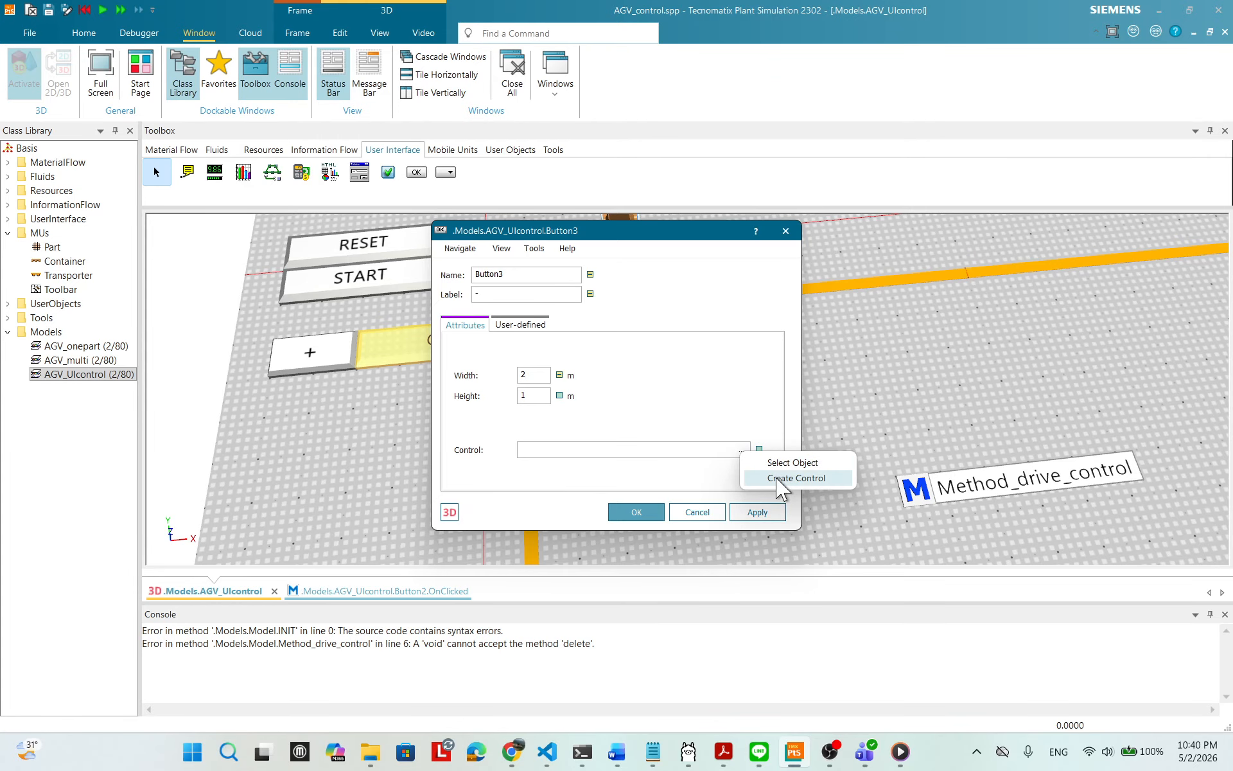
{"action": "left_click", "coordinate": [778, 479]}
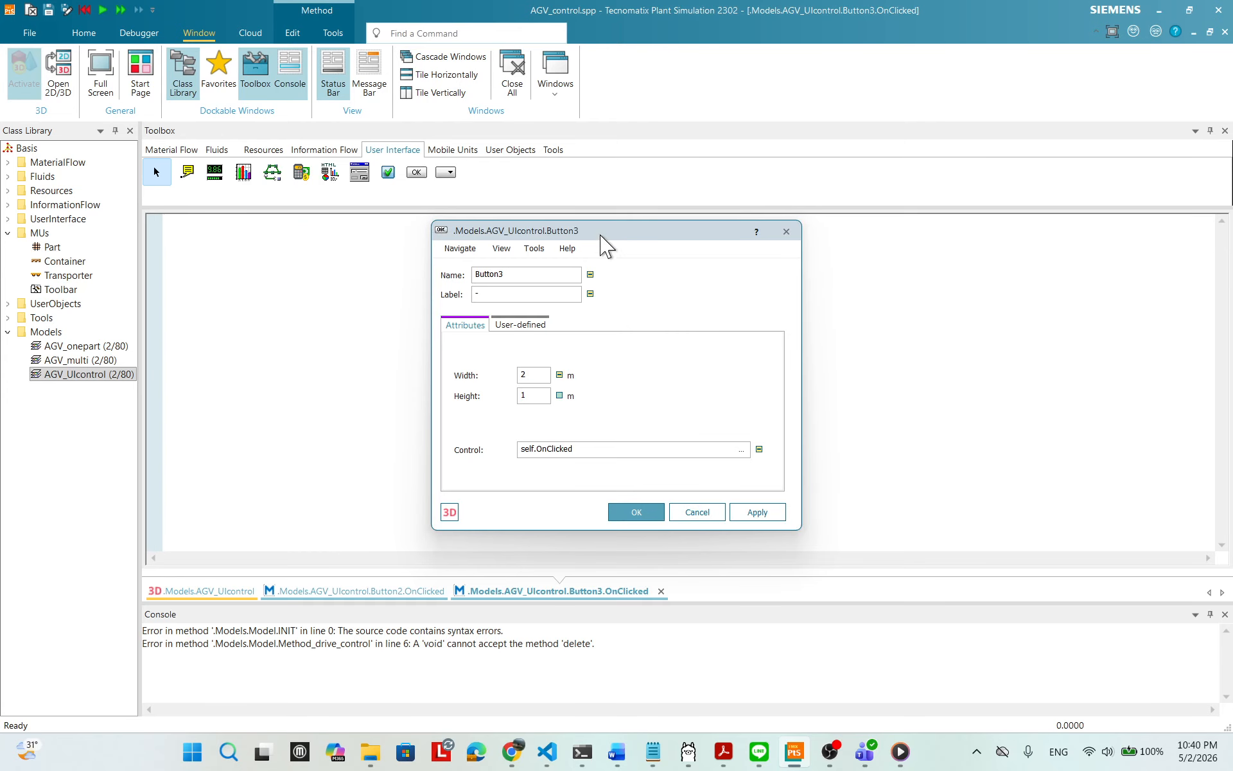
- Tile the model and both OnClicked method windows vertically, moving the - button's dialog clear of the code
{"action": "left_click_drag", "start_coordinate": [601, 237], "coordinate": [652, 277]}
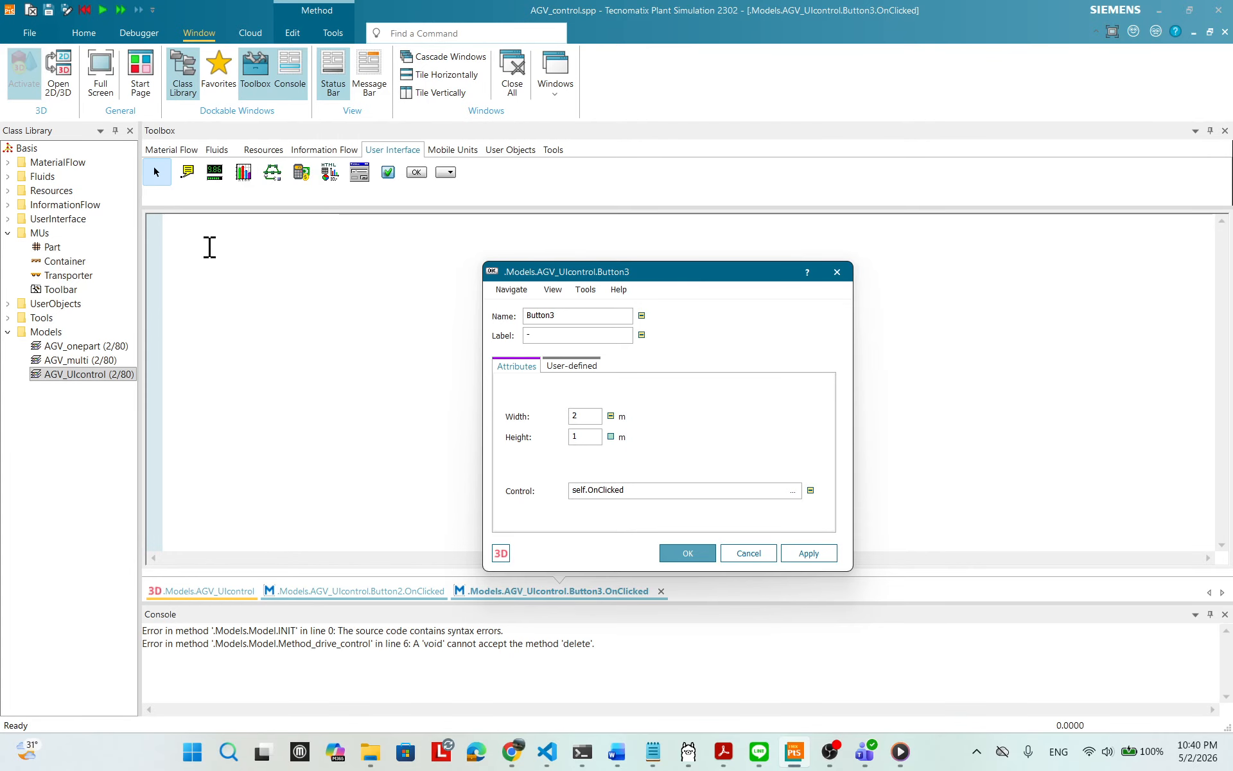
{"action": "left_click", "coordinate": [201, 591]}
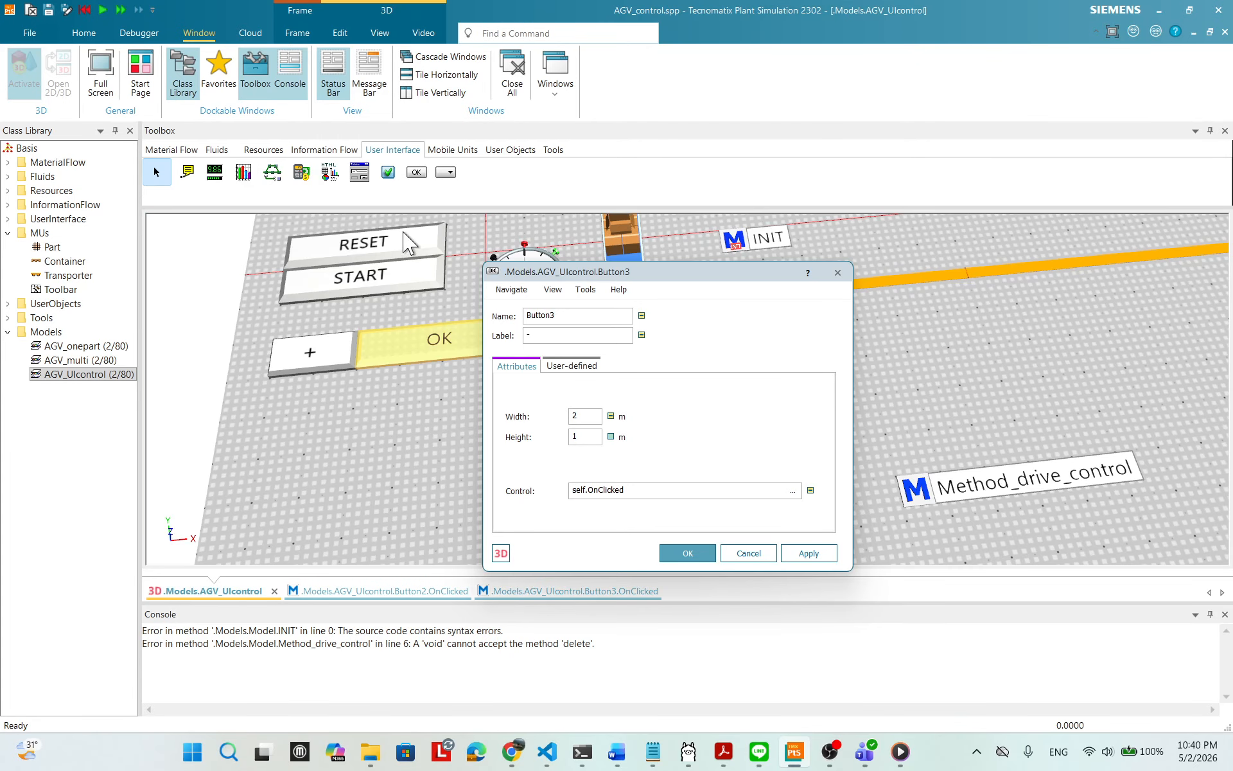
{"action": "left_click_drag", "start_coordinate": [597, 273], "coordinate": [689, 281]}
{"action": "left_click", "coordinate": [439, 93]}
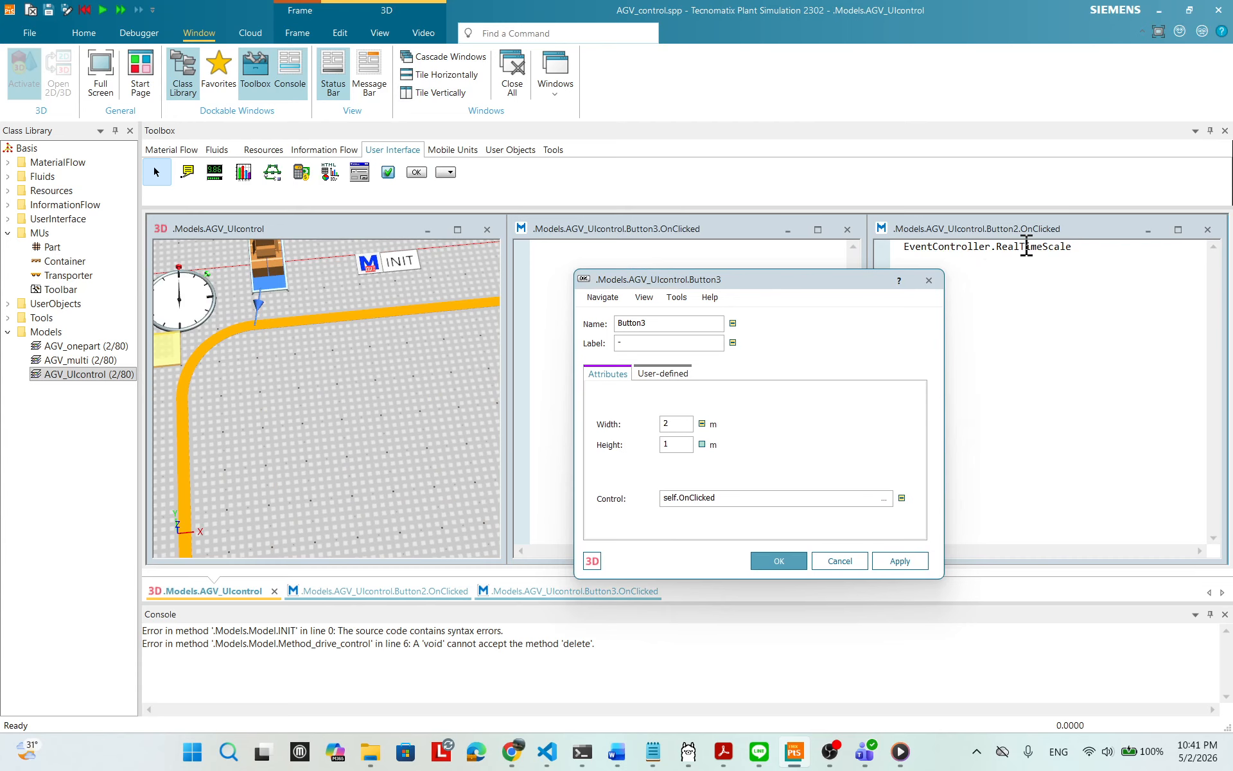
{"action": "left_click", "coordinate": [747, 229]}
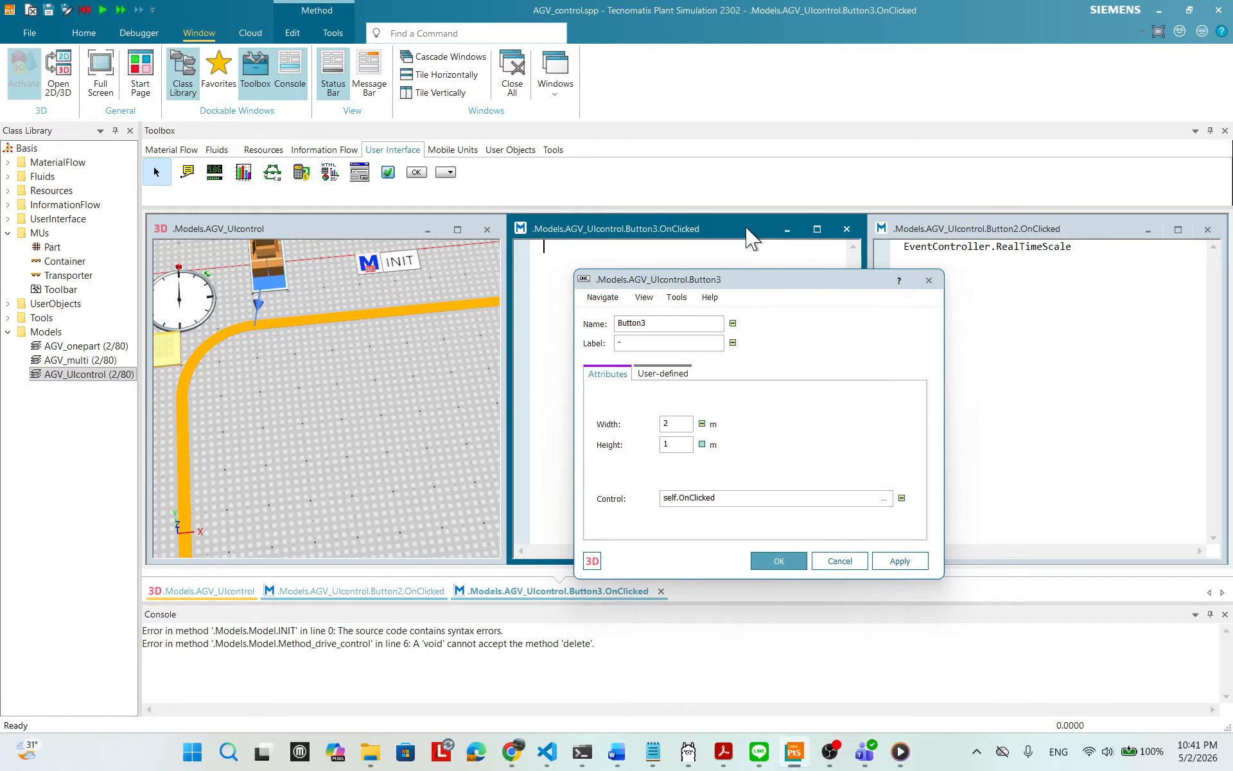
{"action": "left_click_drag", "start_coordinate": [773, 286], "coordinate": [938, 414]}
- Insert the model's EventController into the - button's OnClicked method, complete it as EventController.RealTimeScale, and apply the code
{"action": "left_click", "coordinate": [186, 295]}
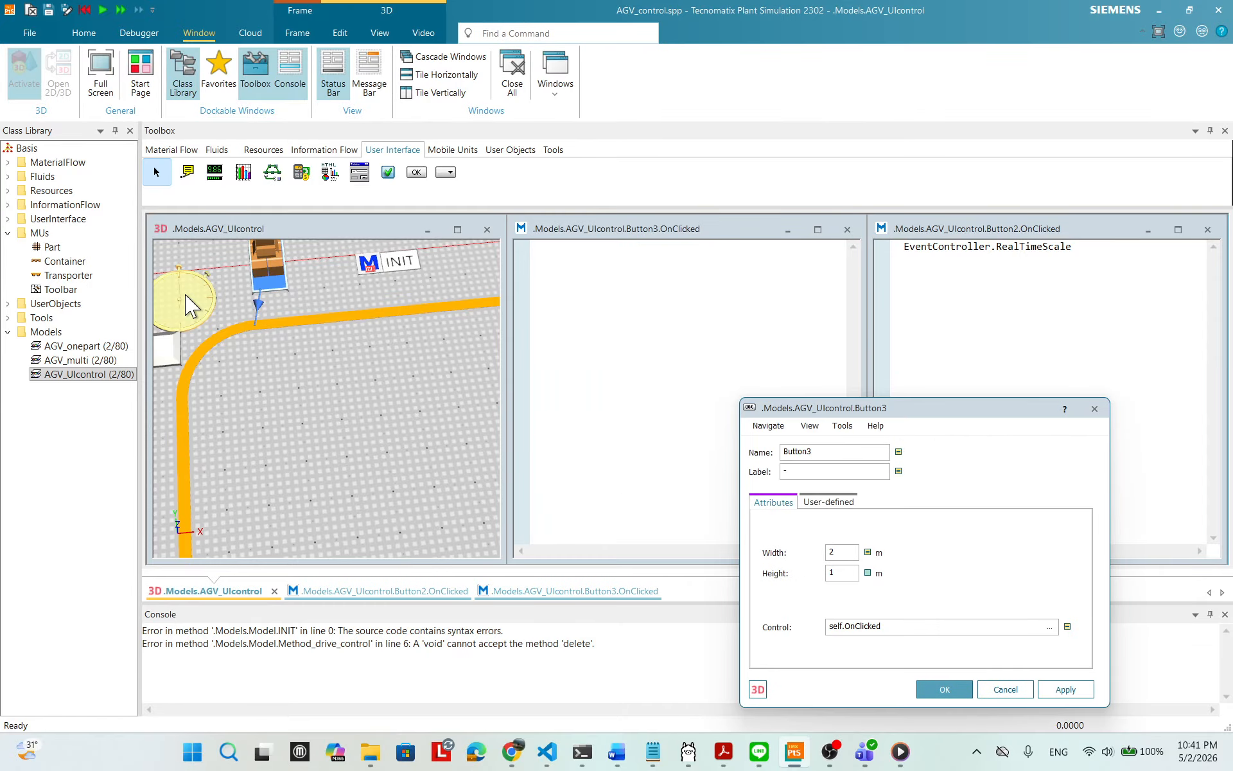
{"action": "left_click_drag", "start_coordinate": [186, 295], "coordinate": [575, 261]}
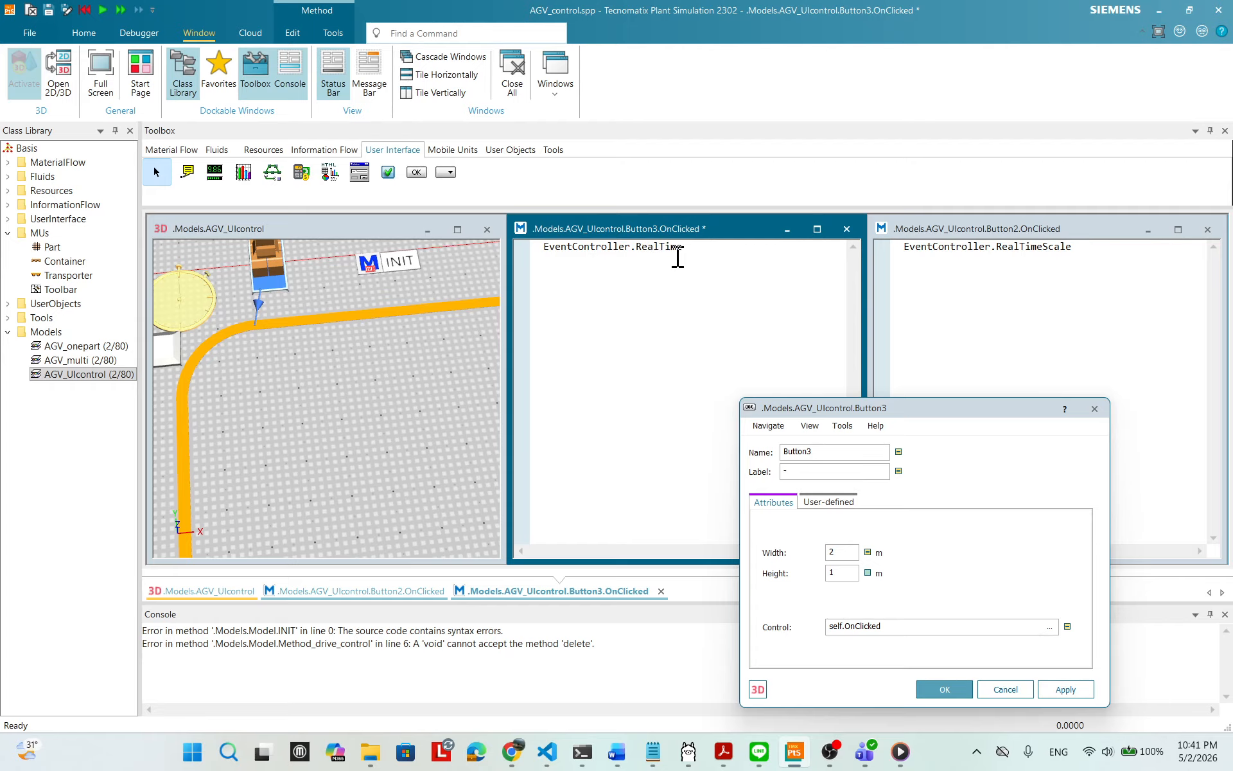
{"action": "type", "text": "Scale"}
{"action": "right_click", "coordinate": [704, 311]}
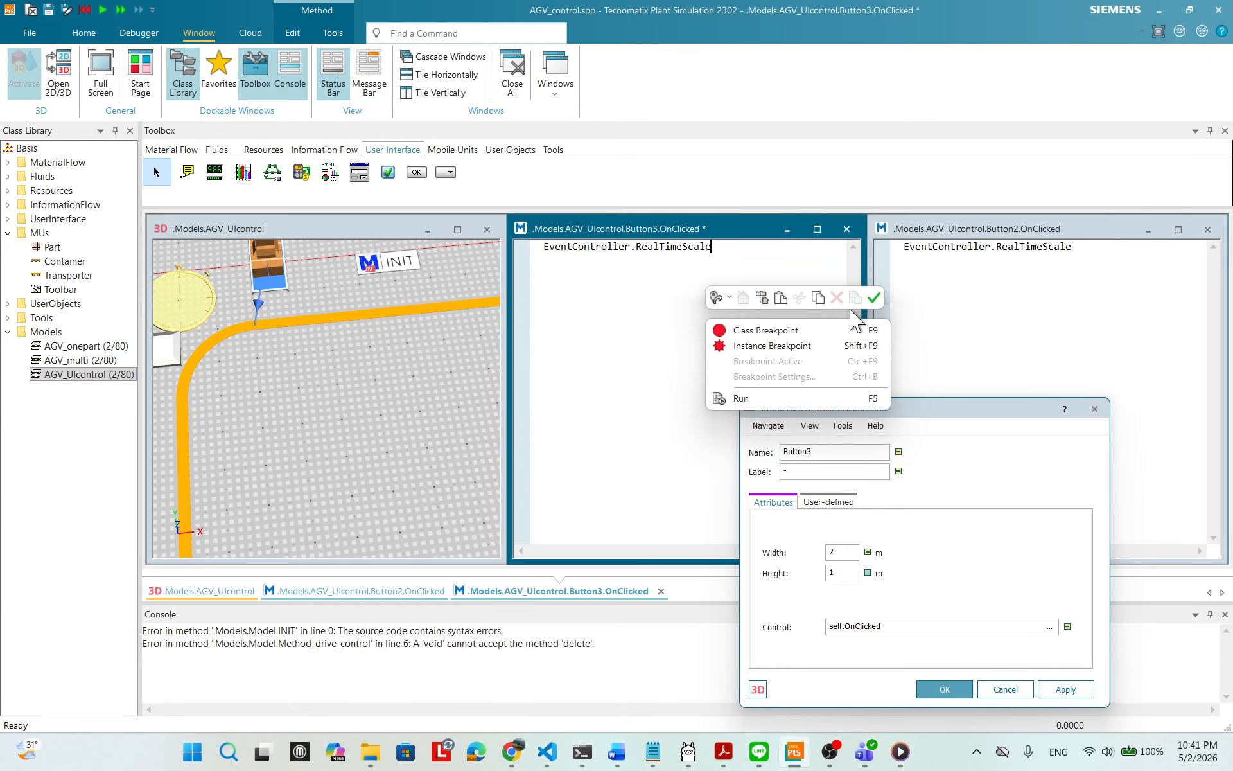
{"action": "left_click", "coordinate": [875, 299]}
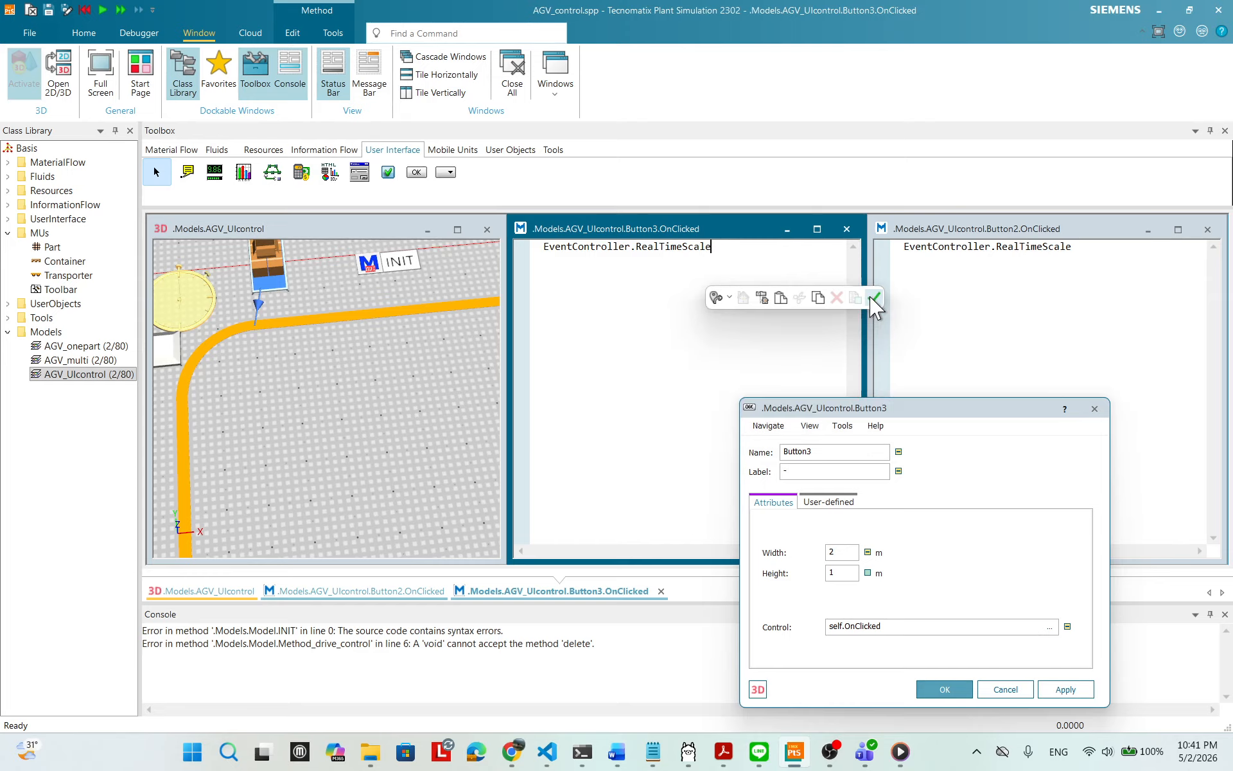
- Confirm the - button's settings and close the OnClicked method windows of both the + and - buttons
{"action": "left_click", "coordinate": [945, 689]}
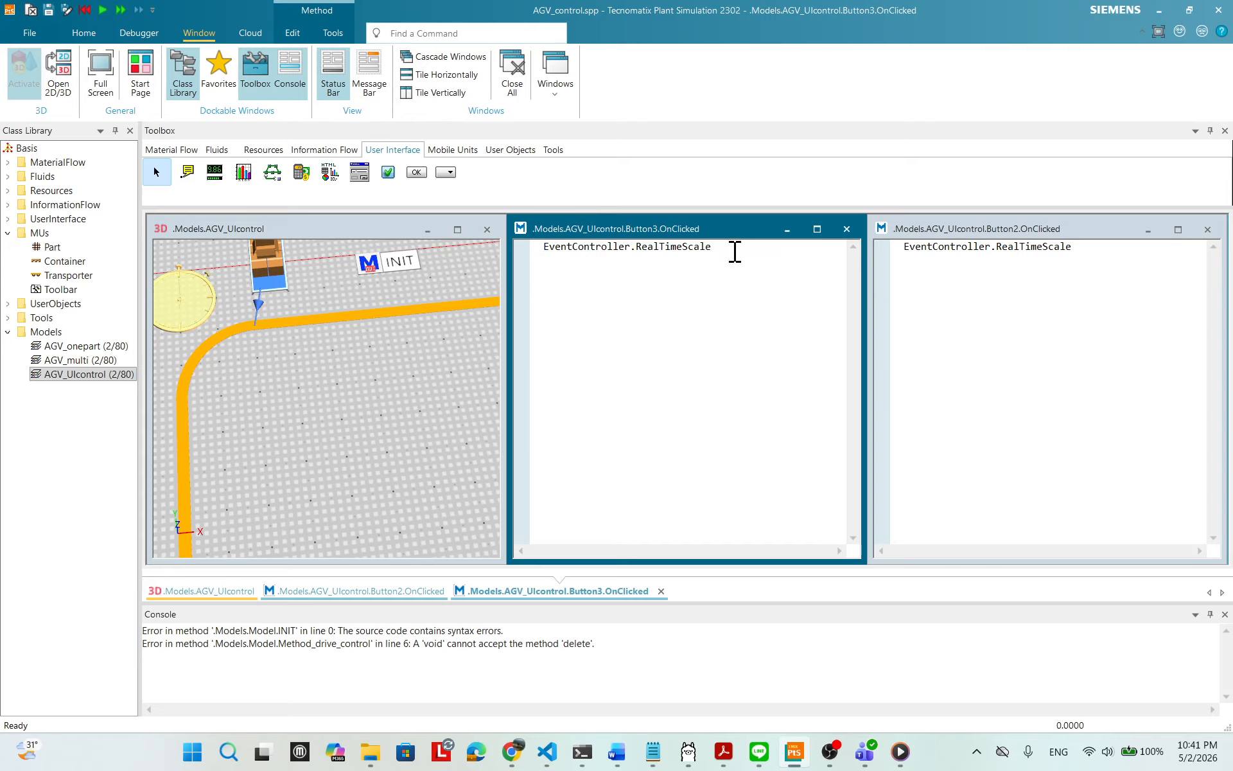
{"action": "left_click", "coordinate": [1092, 248]}
{"action": "left_click", "coordinate": [741, 433]}
{"action": "left_click", "coordinate": [1005, 245]}
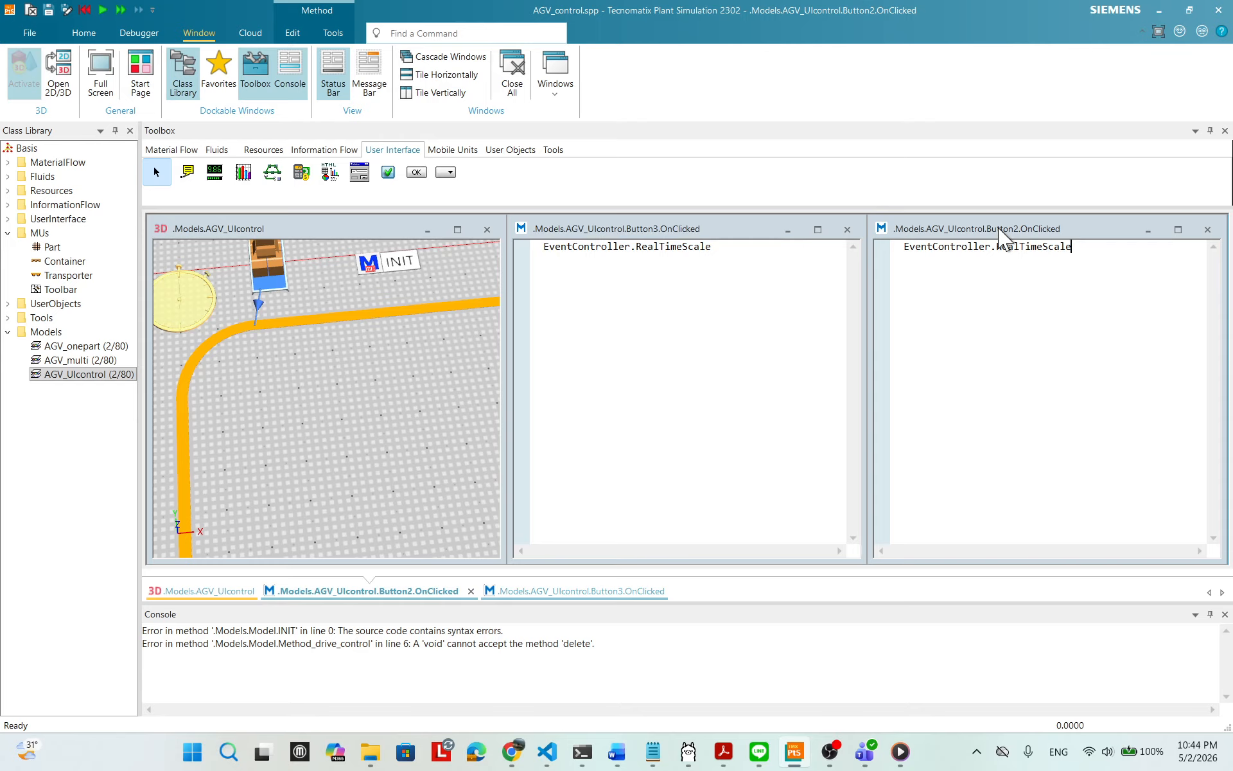
{"action": "left_click", "coordinate": [652, 246]}
{"action": "left_click_drag", "start_coordinate": [1046, 229], "coordinate": [997, 243]}
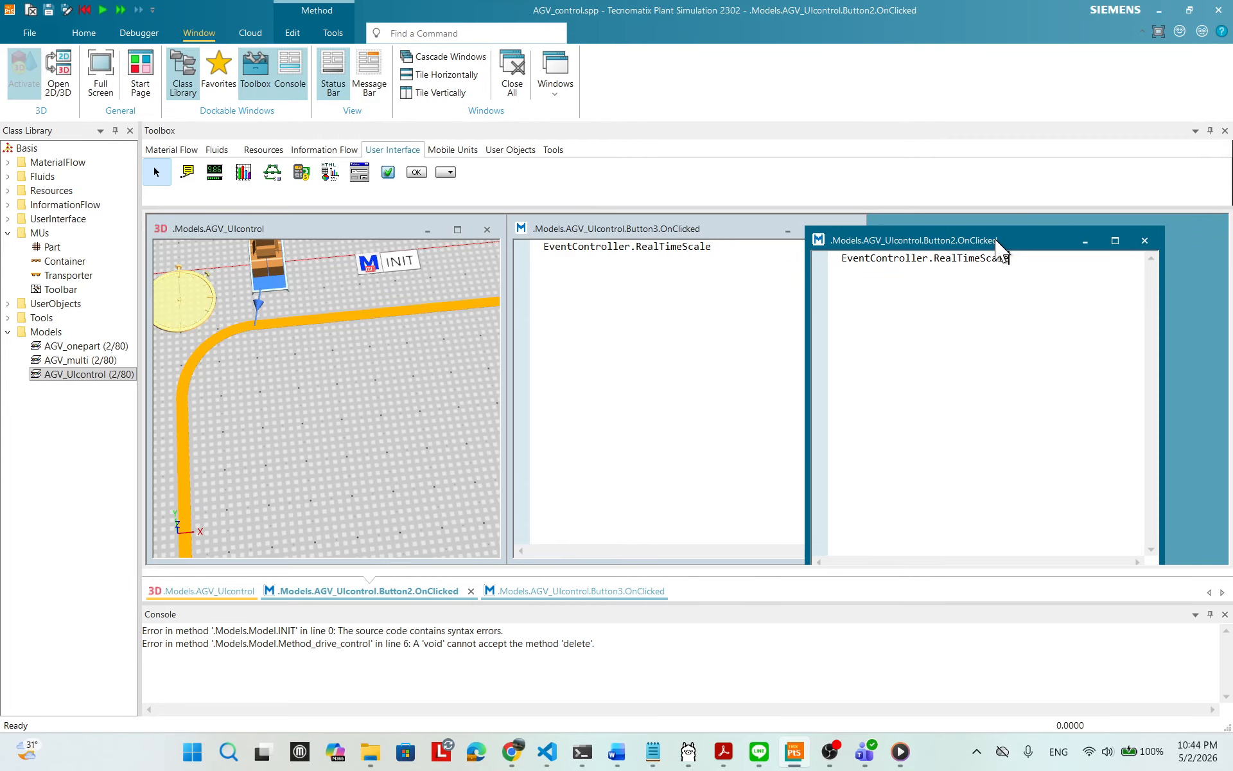
{"action": "left_click", "coordinate": [1145, 240]}
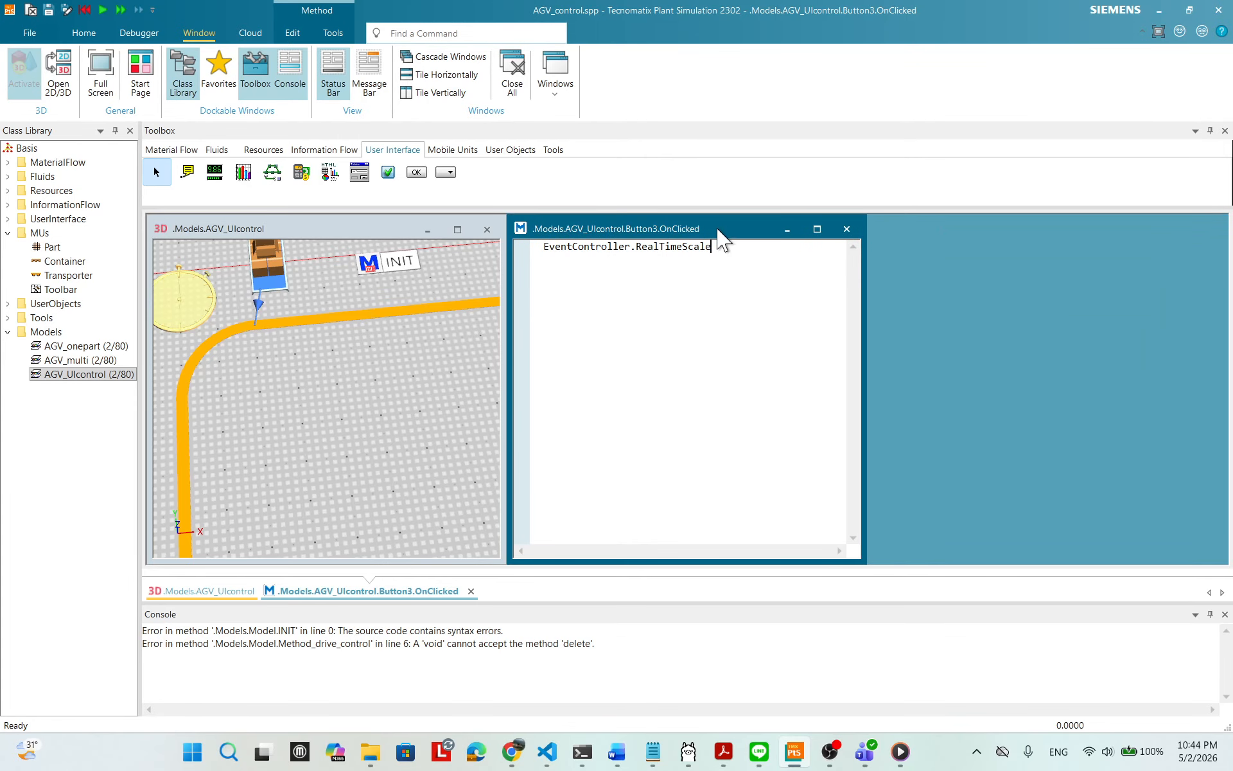
{"action": "left_click_drag", "start_coordinate": [712, 231], "coordinate": [774, 263]}
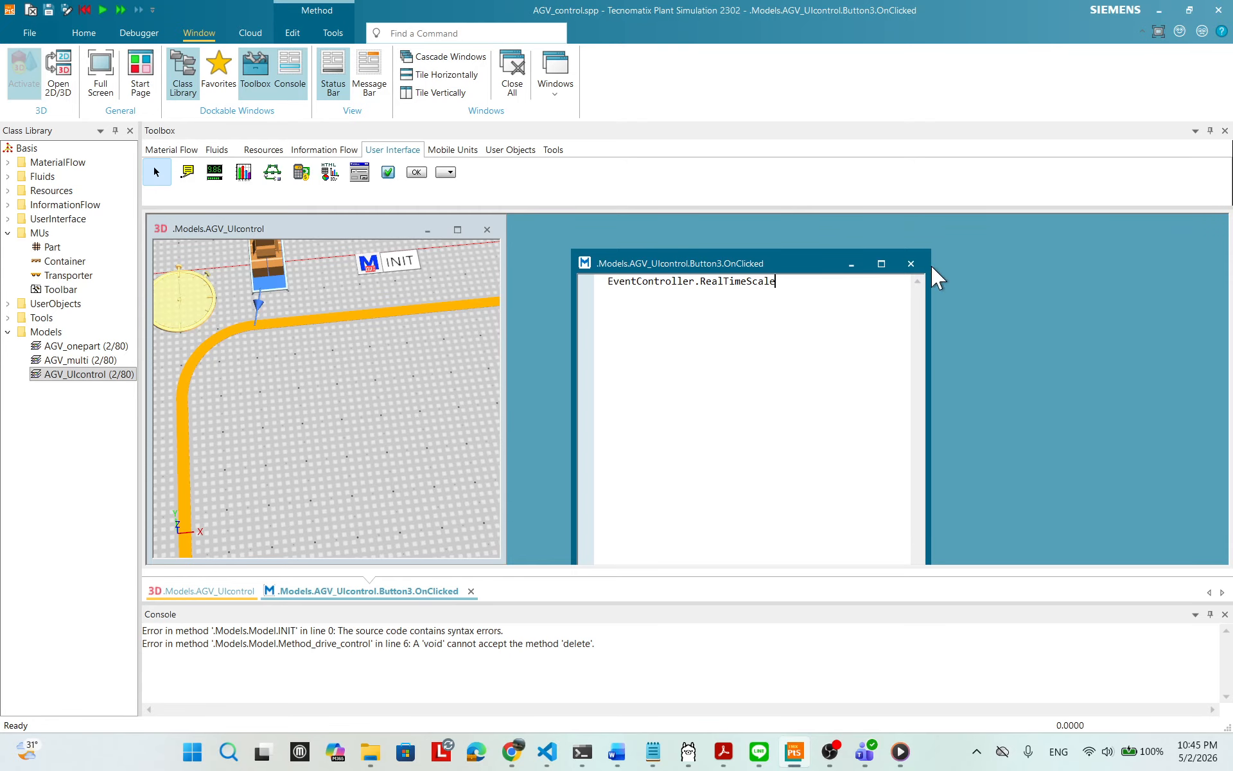
{"action": "left_click", "coordinate": [912, 264]}
- Reposition and widen the AGV_UIcontrol model window so it shows the RESET, START, + and - buttons beside the track
{"action": "left_click_drag", "start_coordinate": [372, 217], "coordinate": [414, 227]}
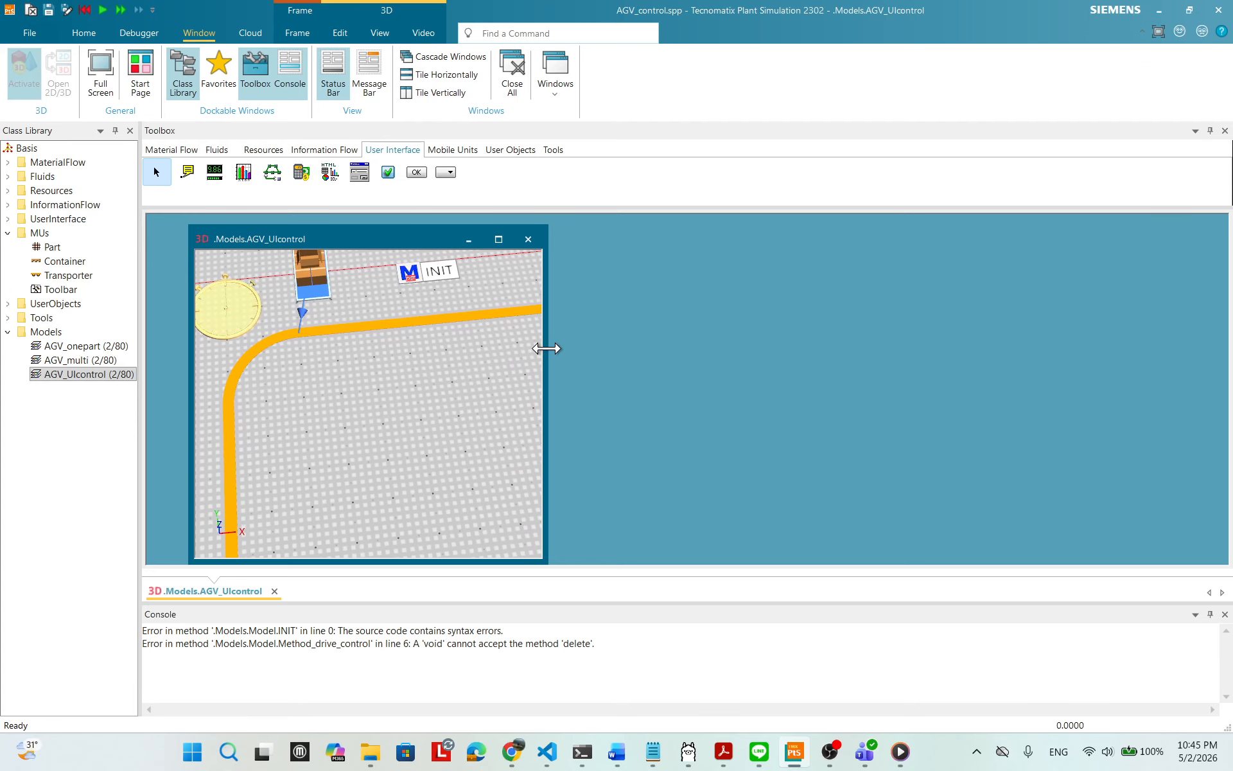
{"action": "left_click_drag", "start_coordinate": [546, 348], "coordinate": [756, 353]}
{"action": "scroll", "coordinate": [563, 384], "scroll_direction": "down", "scroll_amount": 5}
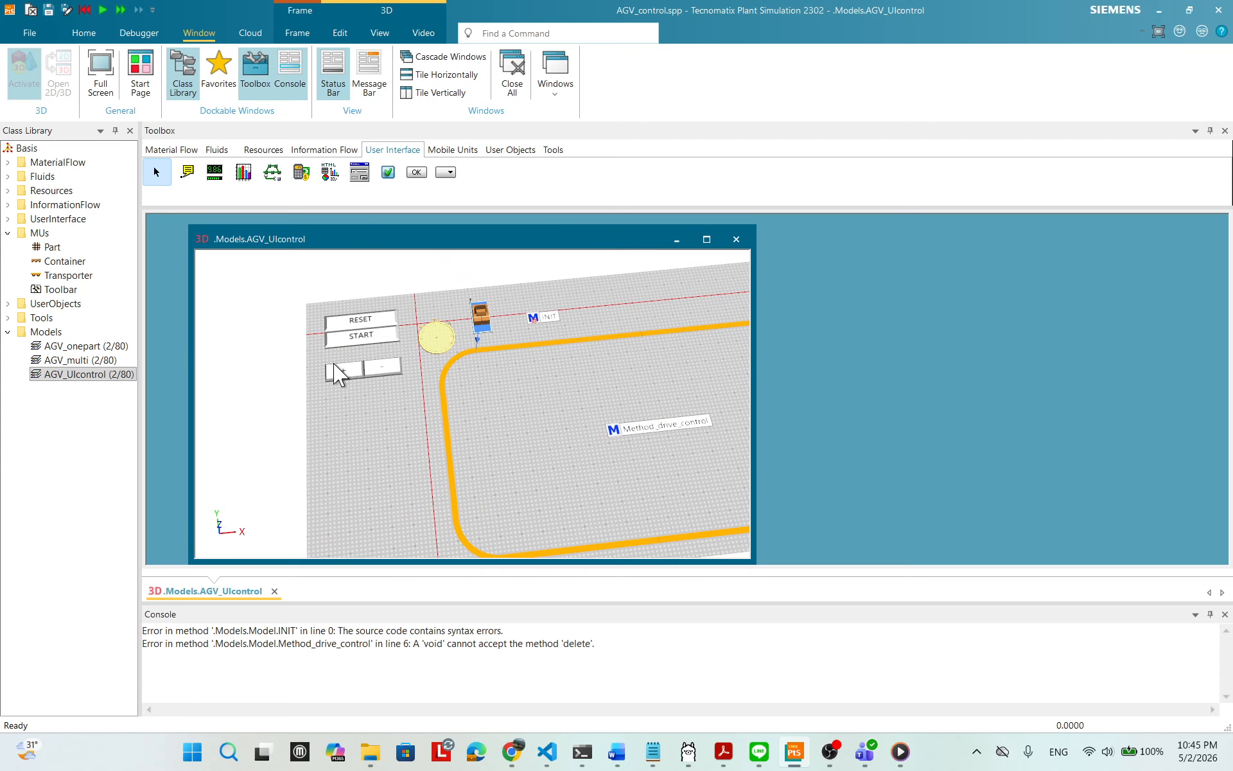
{"action": "scroll", "coordinate": [539, 424], "scroll_direction": "up", "scroll_amount": 3}
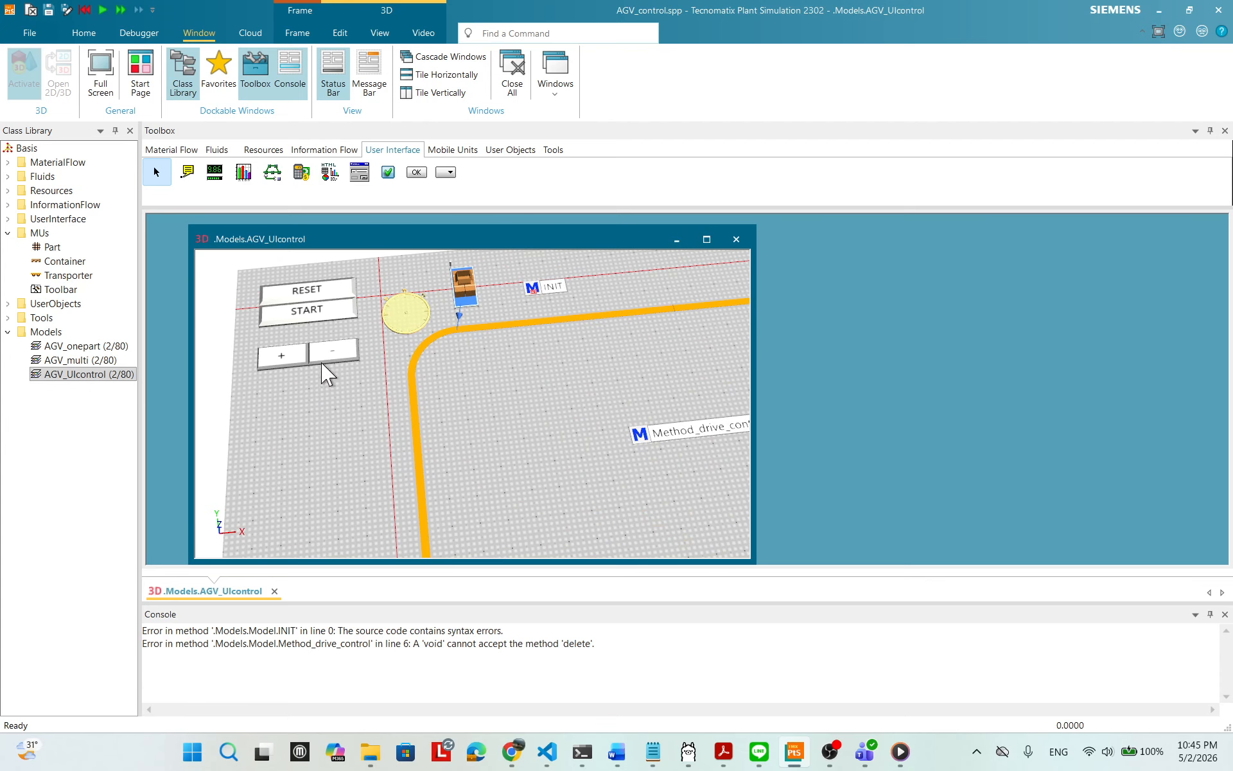
- Open the OnClicked method from the + button's settings and move the settings dialog clear of the code and buttons
{"action": "right_click", "coordinate": [294, 355]}
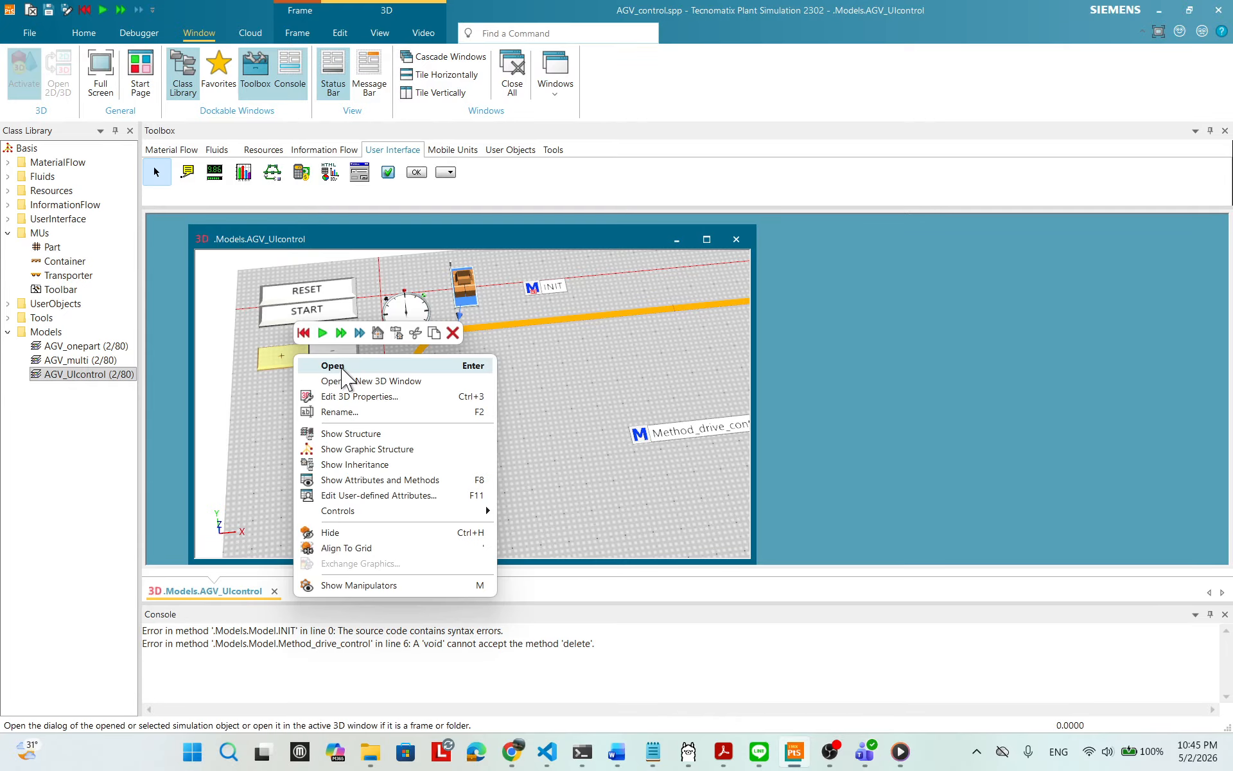
{"action": "left_click", "coordinate": [341, 368]}
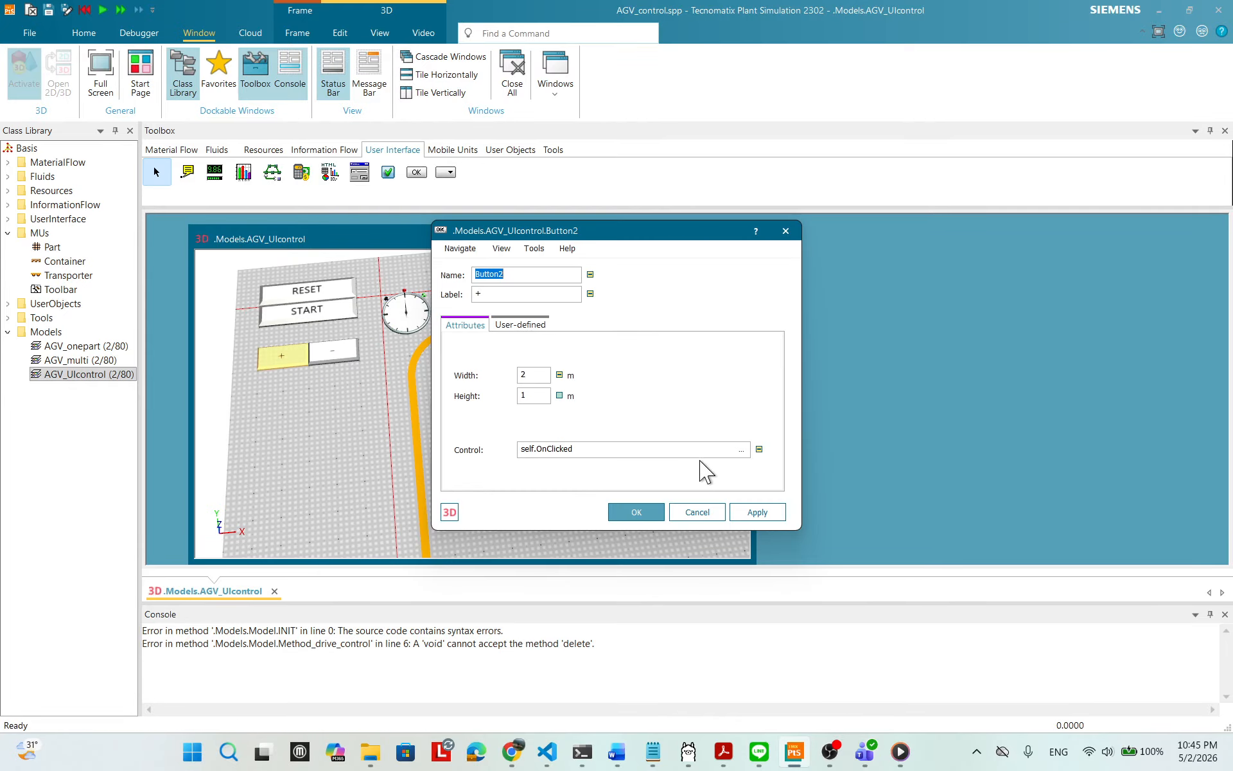
{"action": "left_click", "coordinate": [591, 450]}
{"action": "left_click", "coordinate": [741, 450]}
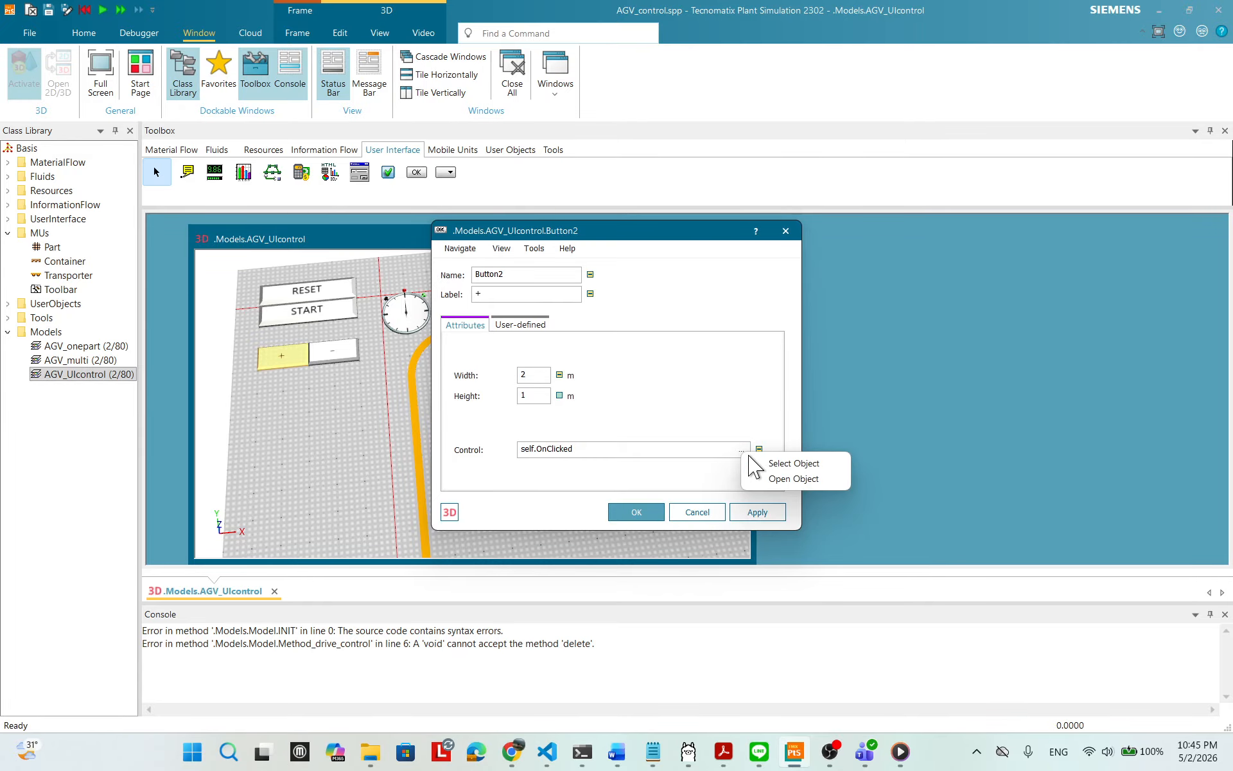
{"action": "left_click", "coordinate": [780, 480]}
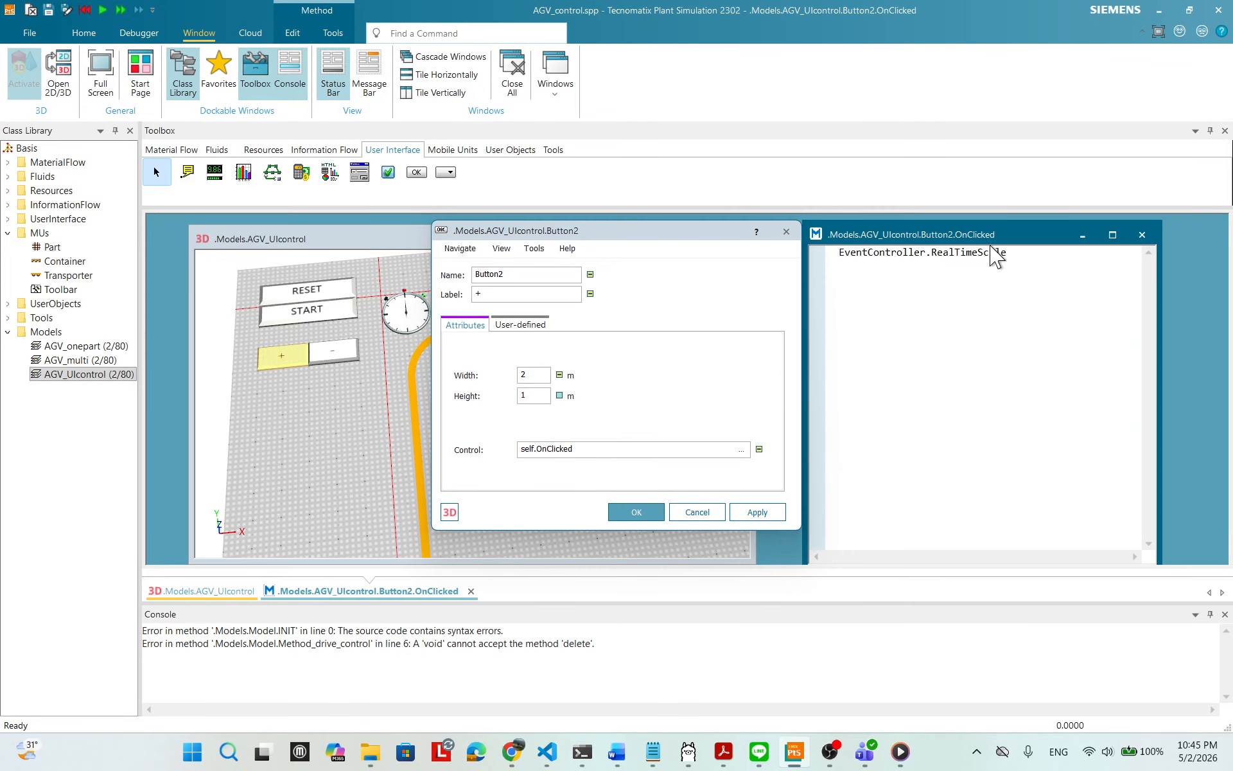
{"action": "left_click_drag", "start_coordinate": [669, 233], "coordinate": [486, 431]}
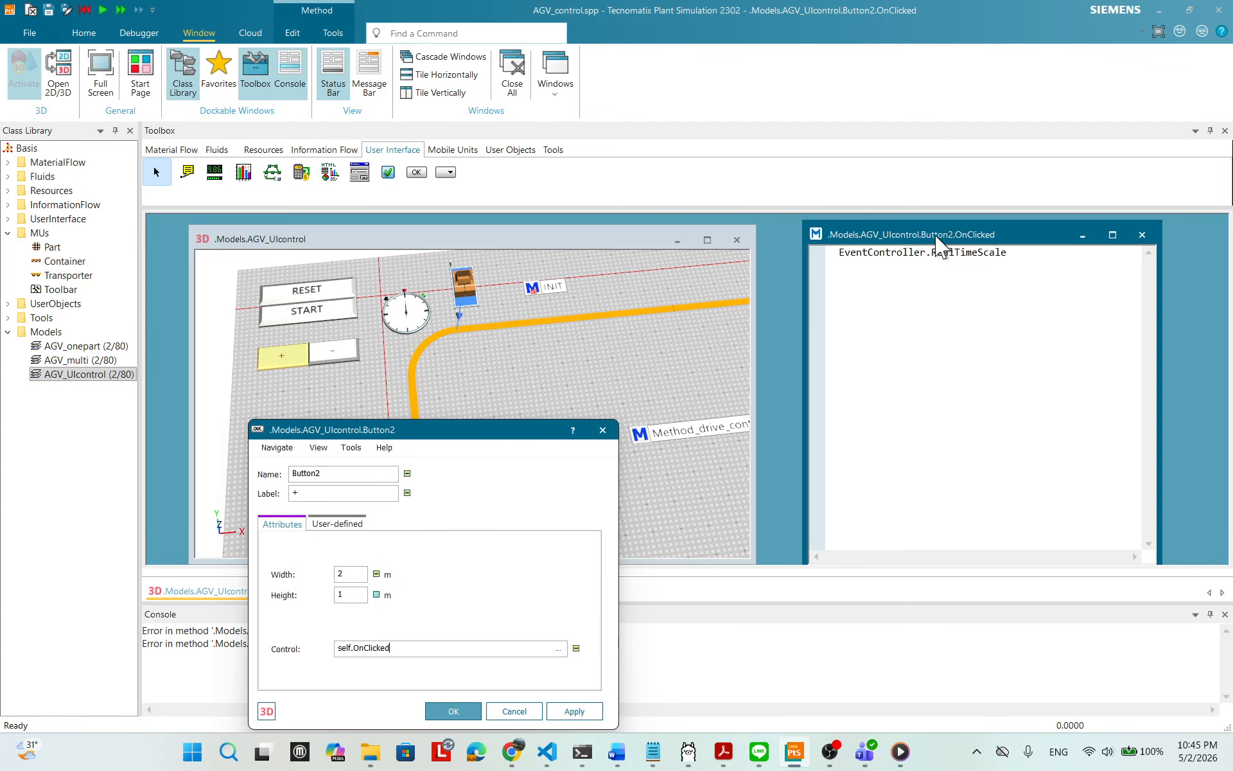
- Turn the existing code line into the condition "if EventController.RealTimeScale < 100 then" and start a new line below it
{"action": "left_click", "coordinate": [841, 252]}
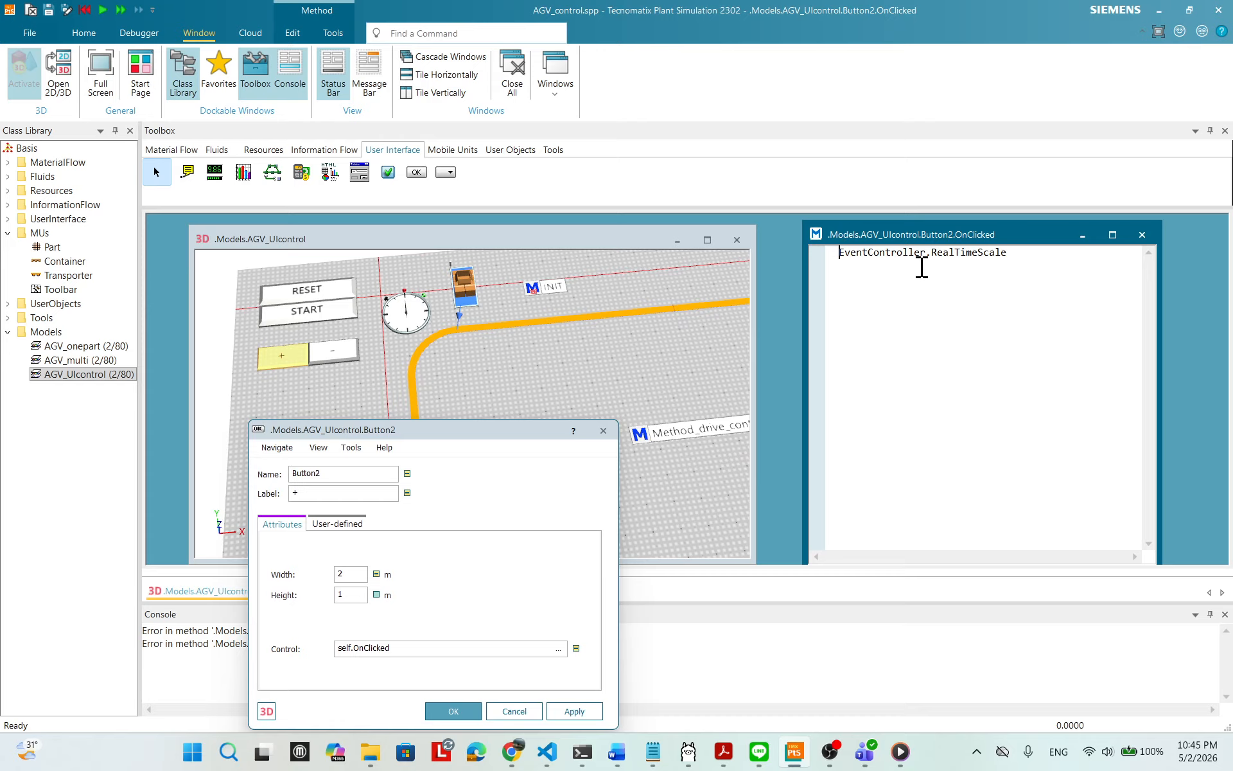
{"action": "type", "text": "if"}
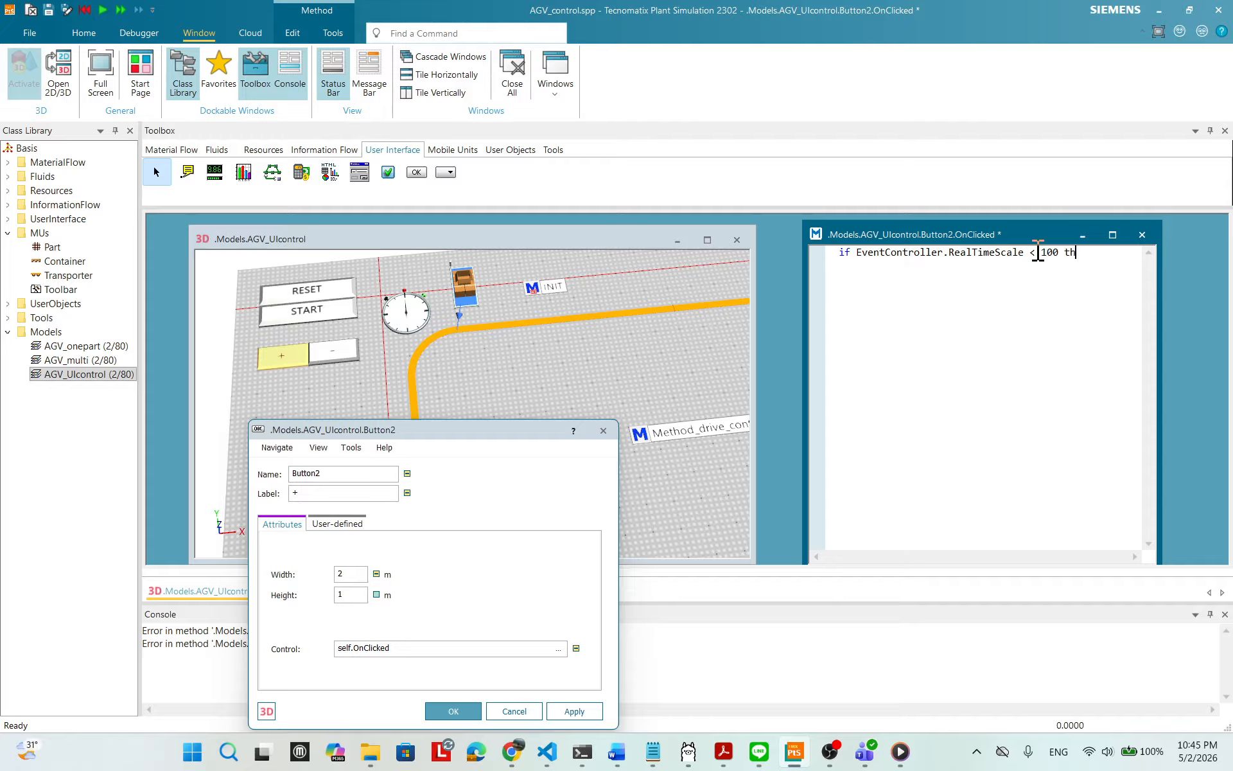
{"action": "type", "text": "en"}
{"action": "key", "text": "Return"}
- Reuse EventController.RealTimeScale from the condition to add the line "EventController.RealTimeScale +=10", close the block with end, and apply the code
{"action": "left_click_drag", "start_coordinate": [857, 254], "coordinate": [1024, 256]}
{"action": "key", "text": "ctrl+c"}
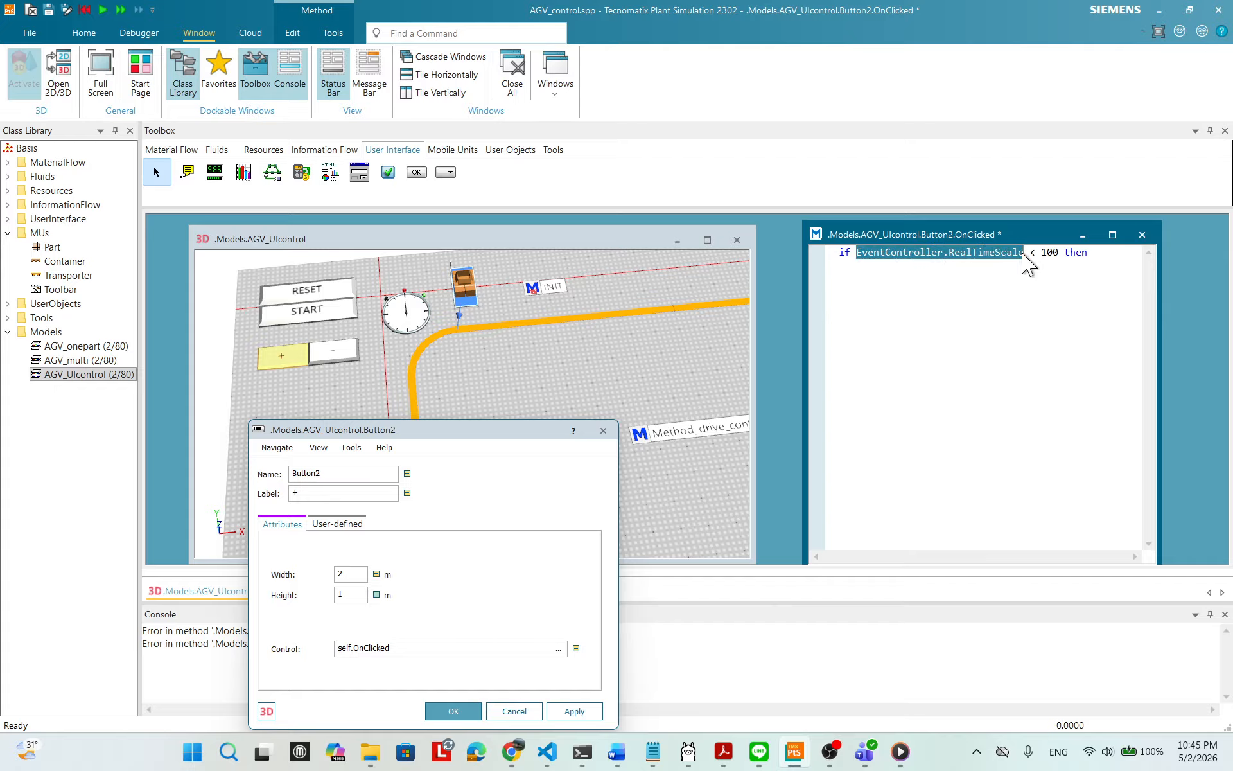
{"action": "left_click", "coordinate": [904, 281]}
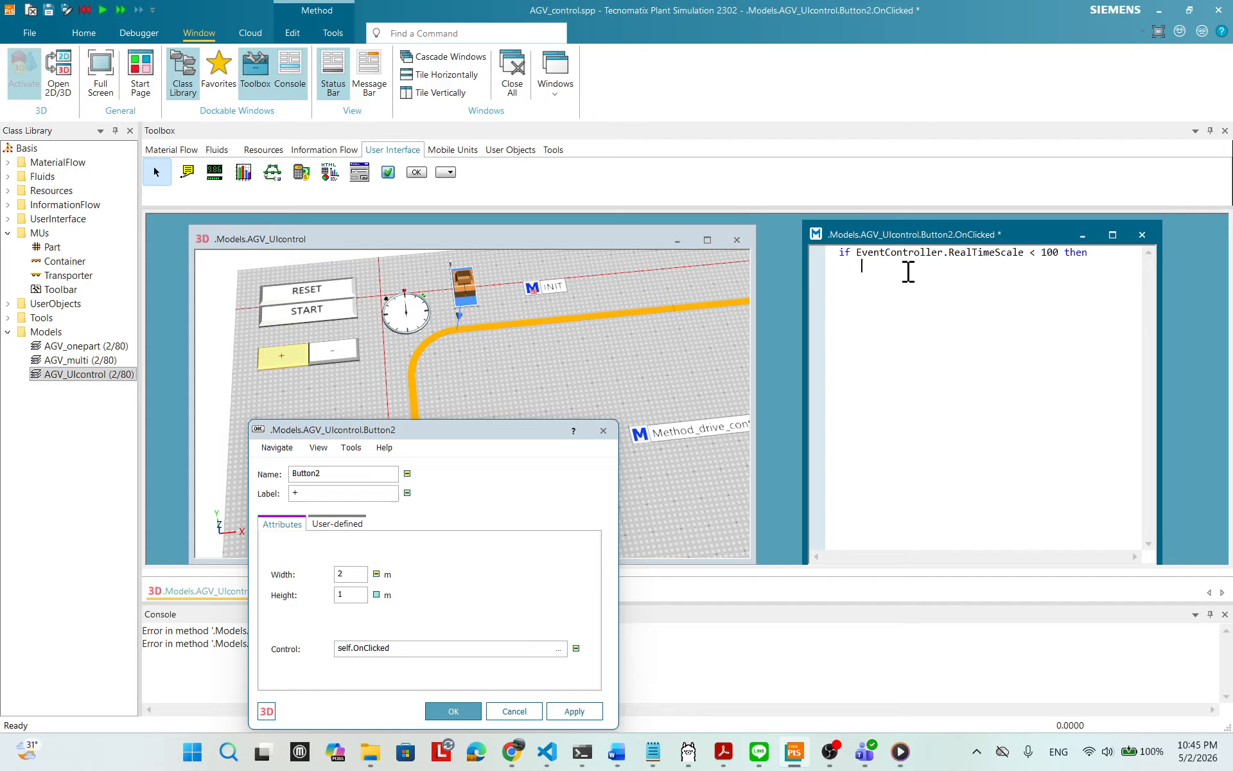
{"action": "key", "text": "ctrl+v"}
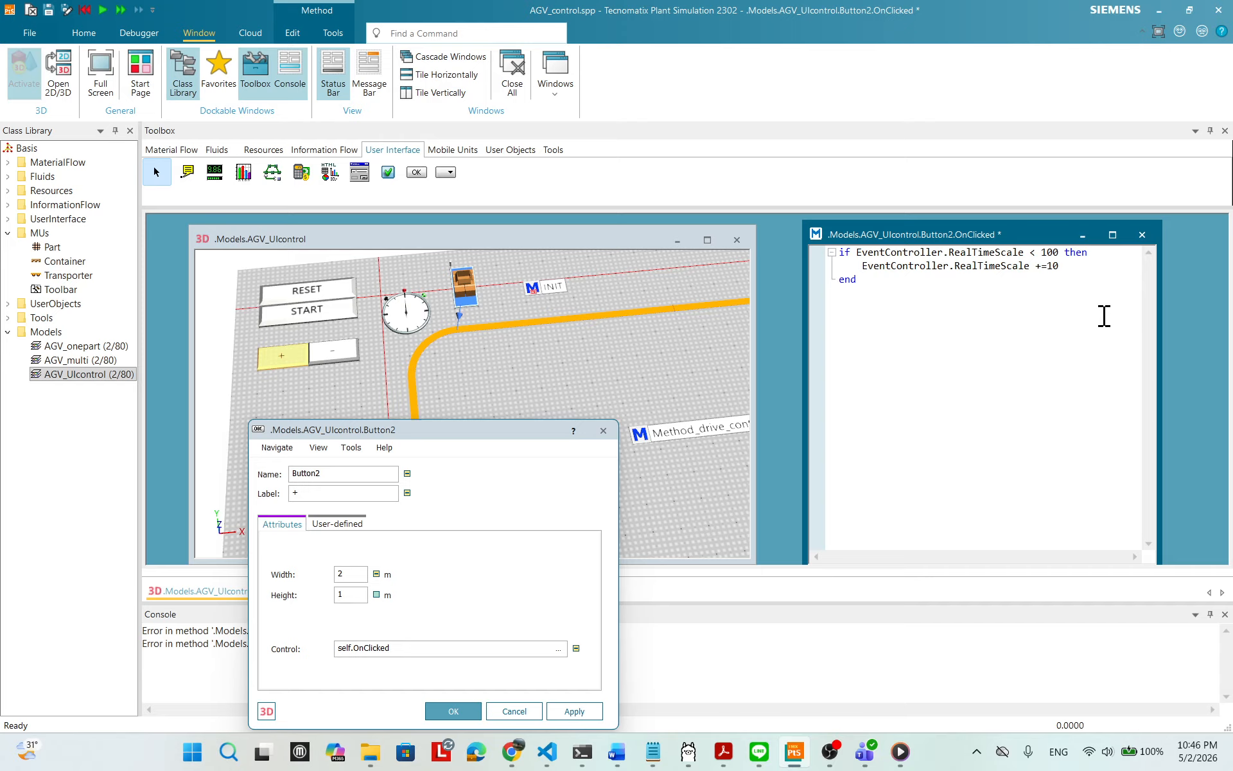
{"action": "right_click", "coordinate": [1001, 295]}
{"action": "left_click", "coordinate": [1167, 274]}
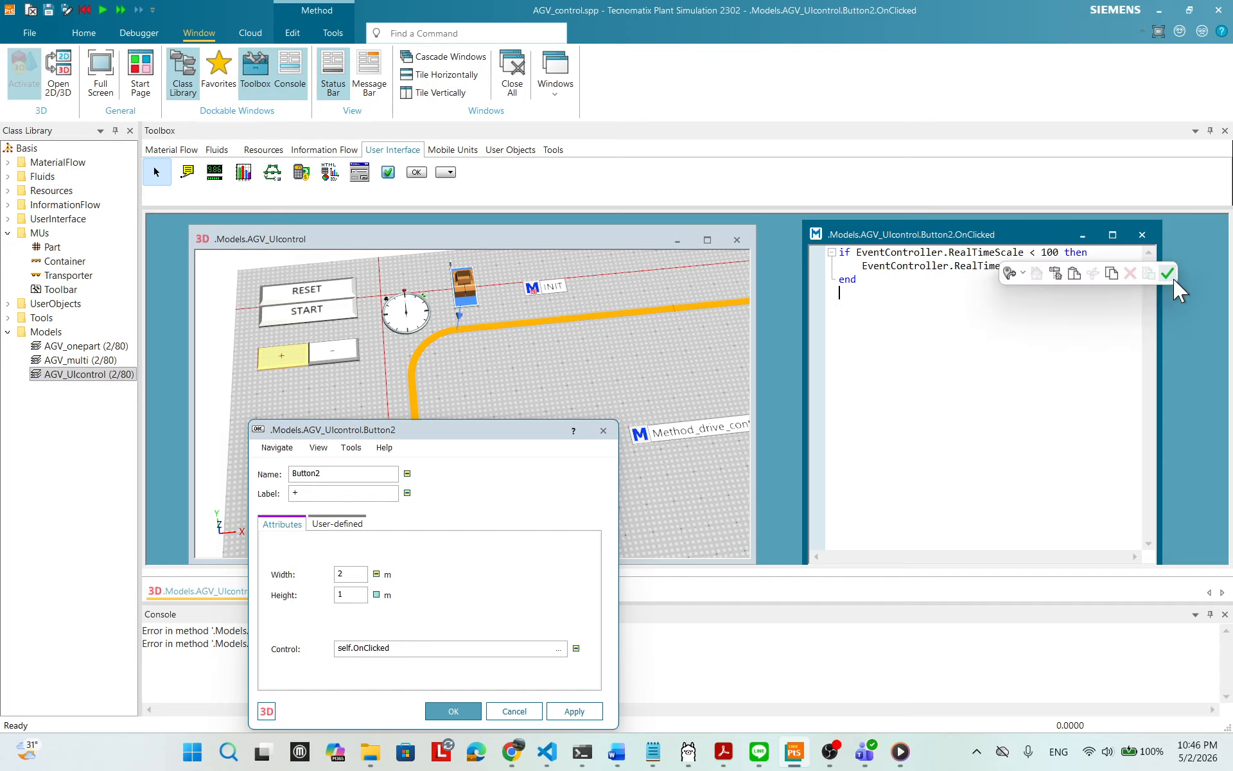
- Open the click control method of the minus button, Button3, for editing
{"action": "left_click_drag", "start_coordinate": [981, 233], "coordinate": [880, 241]}
{"action": "left_click", "coordinate": [346, 350]}
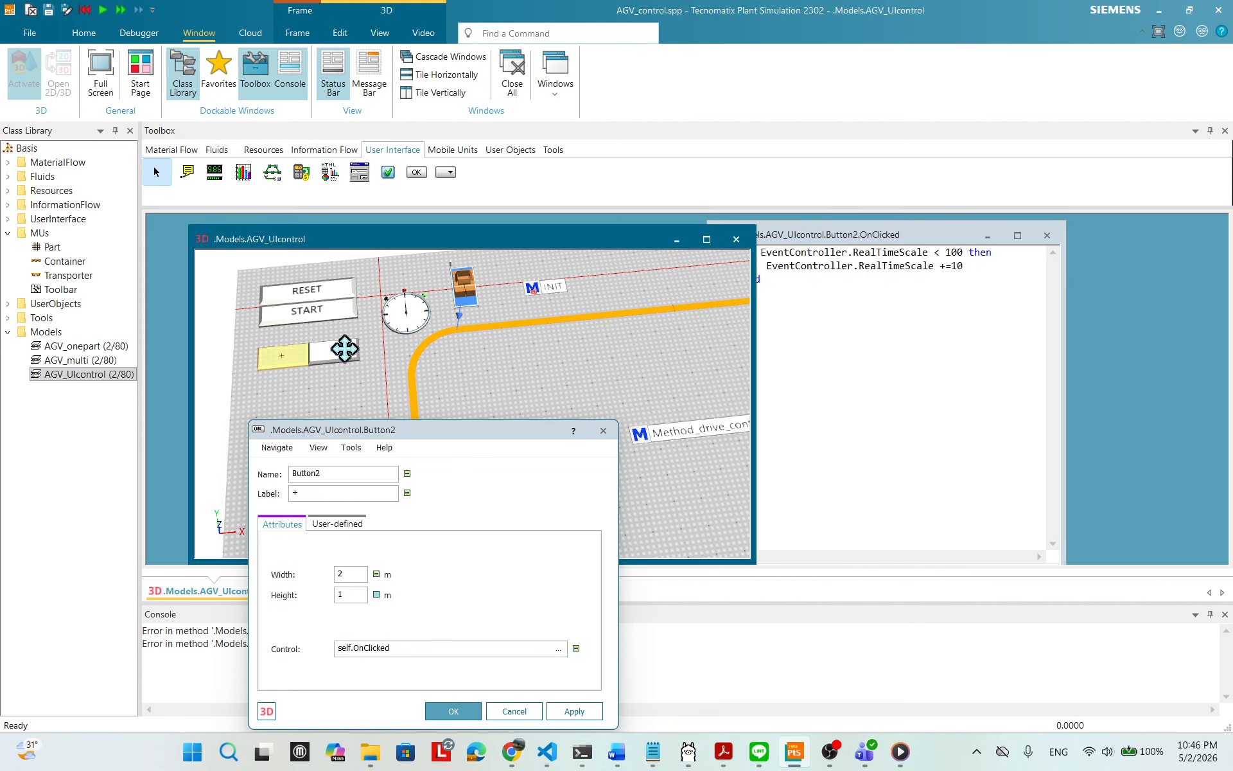
{"action": "right_click", "coordinate": [344, 349]}
{"action": "left_click", "coordinate": [386, 358]}
{"action": "left_click", "coordinate": [741, 450]}
{"action": "left_click", "coordinate": [790, 479]}
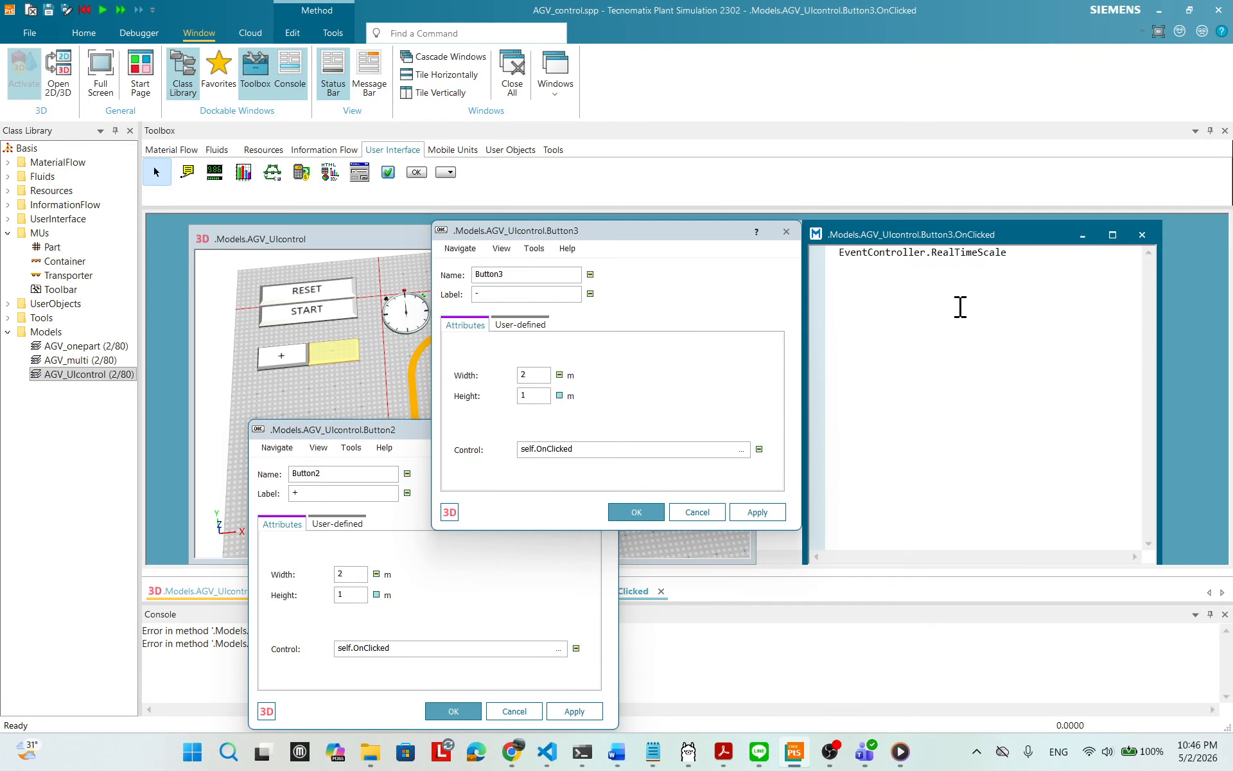
- Write and apply code in Button3's method that subtracts 10 from EventController.RealTimeScale if it is greater than 10
{"action": "type", "text": "if"}
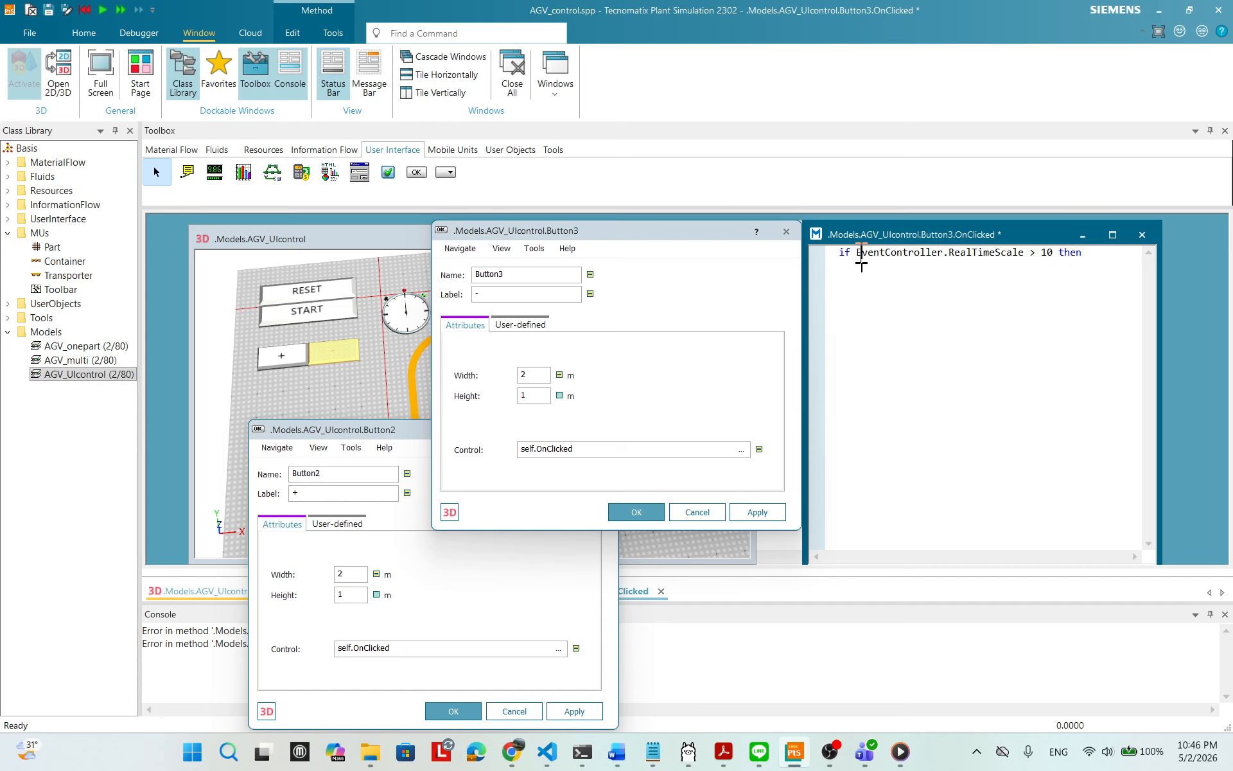
{"action": "left_click_drag", "start_coordinate": [858, 254], "coordinate": [1003, 247]}
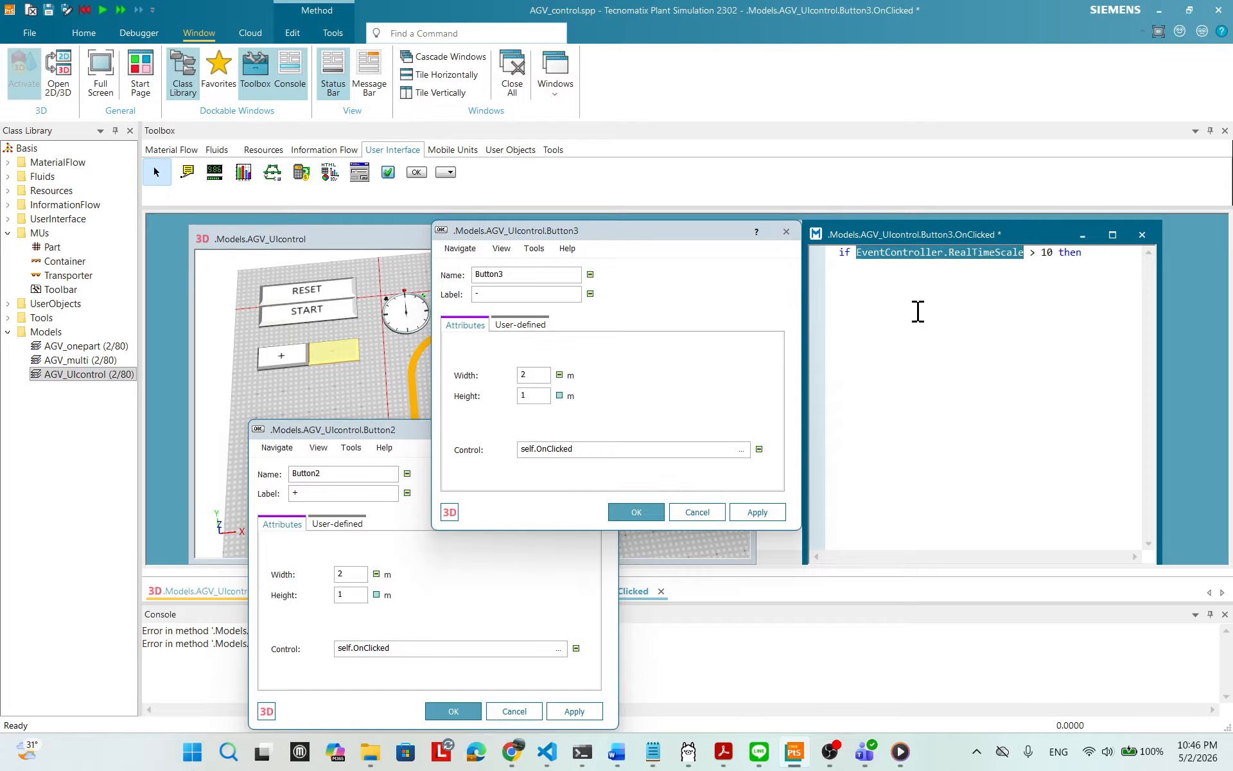
{"action": "left_click", "coordinate": [877, 270]}
{"action": "type", "text": "EventController.RealTimeScale"}
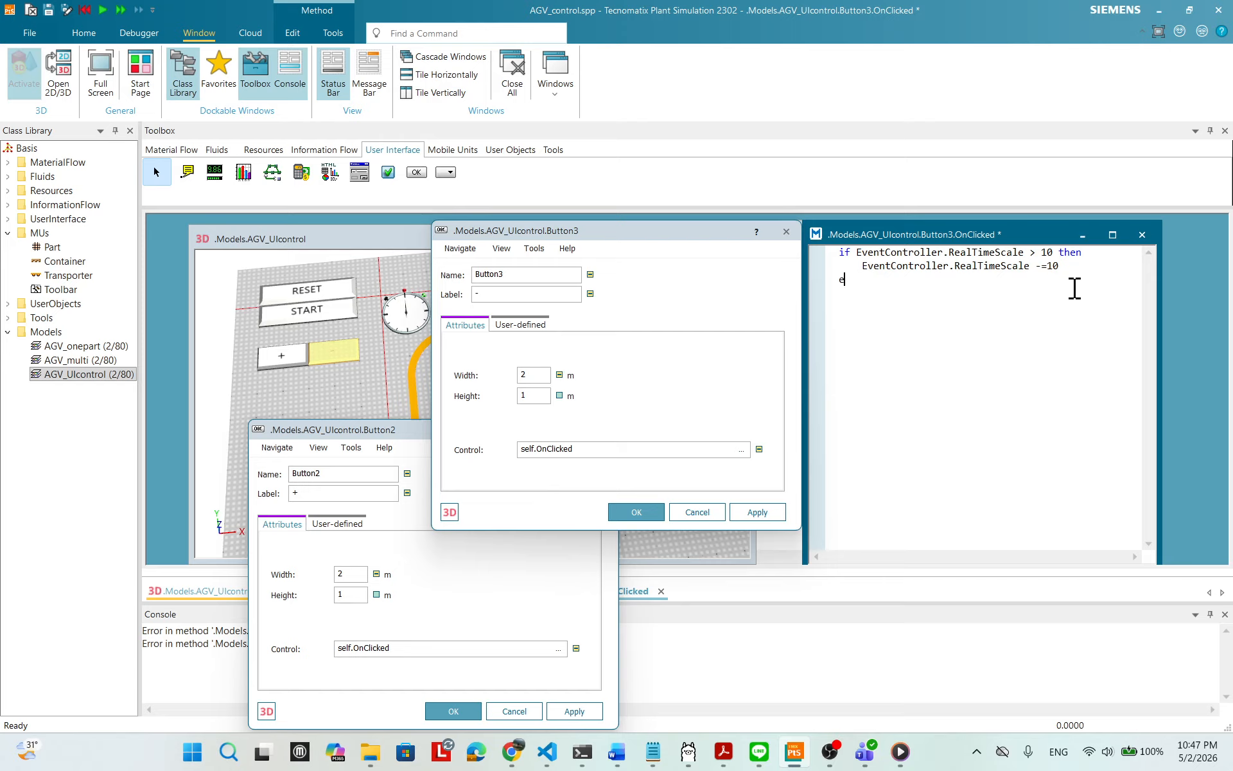
{"action": "right_click", "coordinate": [1047, 309]}
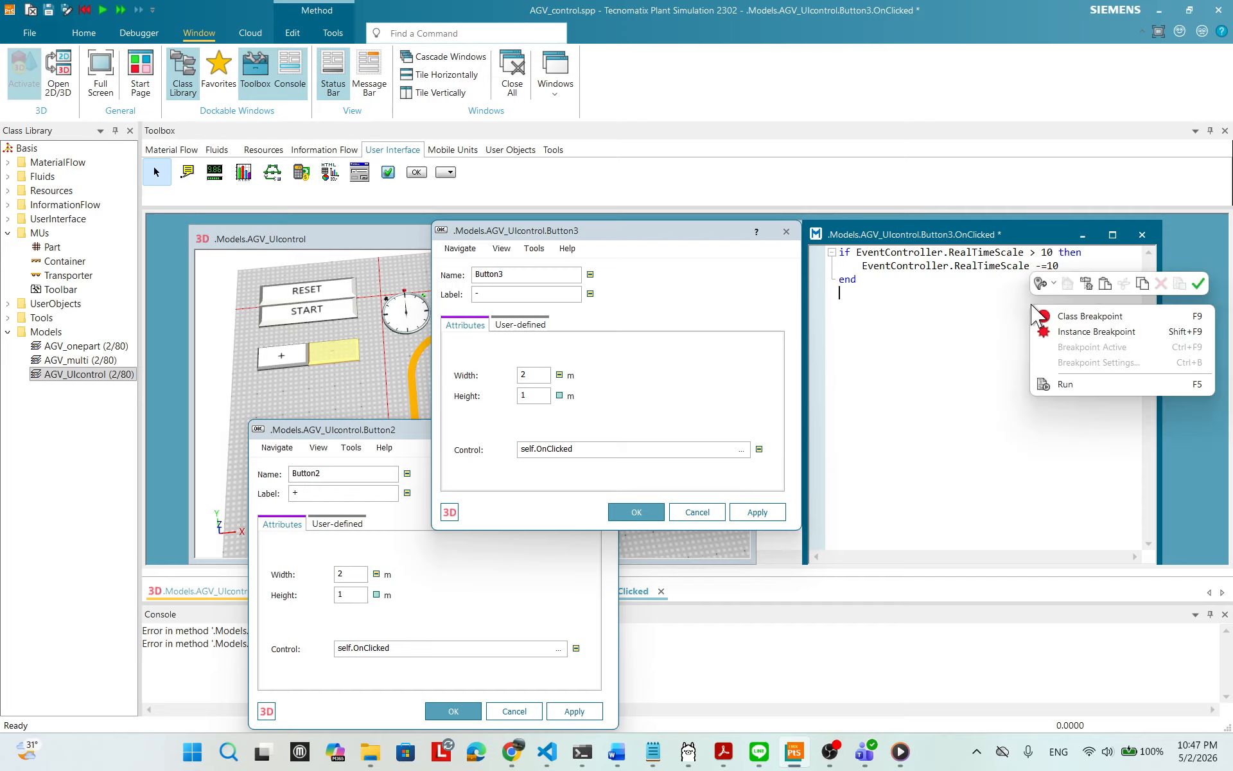
{"action": "left_click", "coordinate": [1198, 283]}
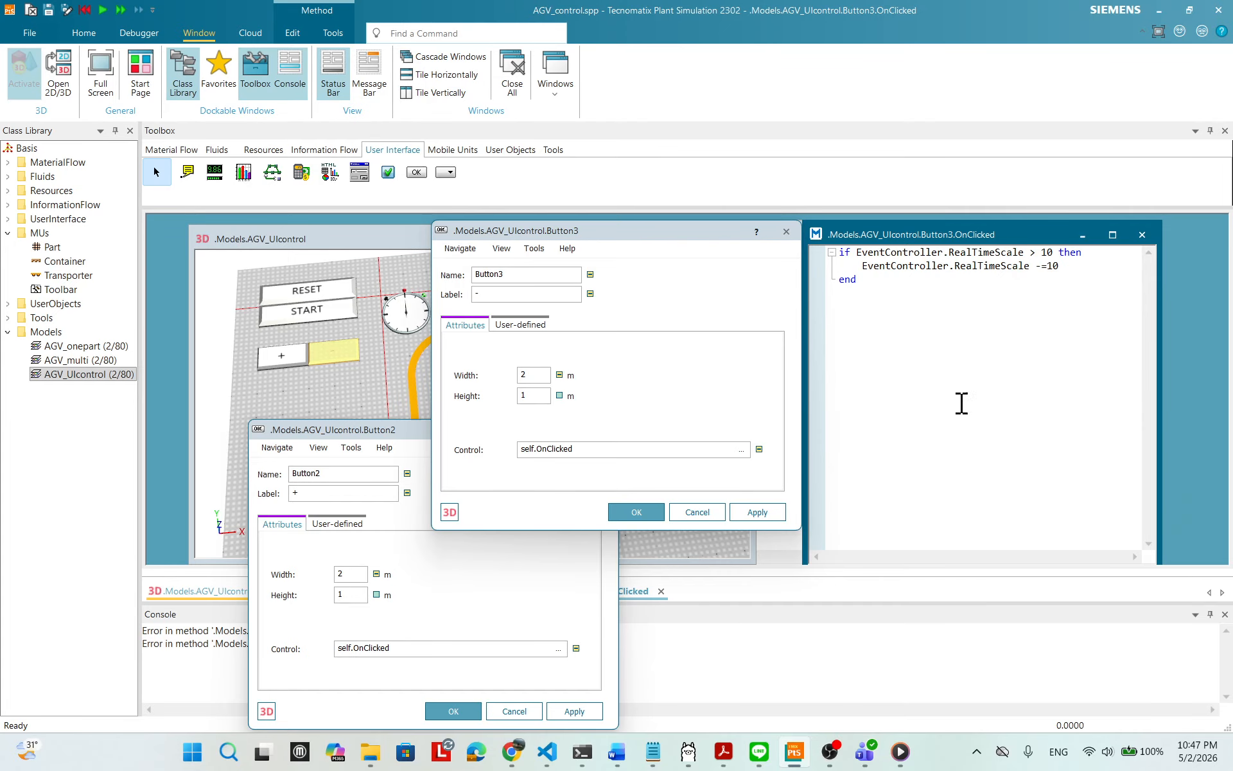
- Close Button3's method and accept the settings of both speed buttons, Button2 and Button3
{"action": "left_click", "coordinate": [1142, 235]}
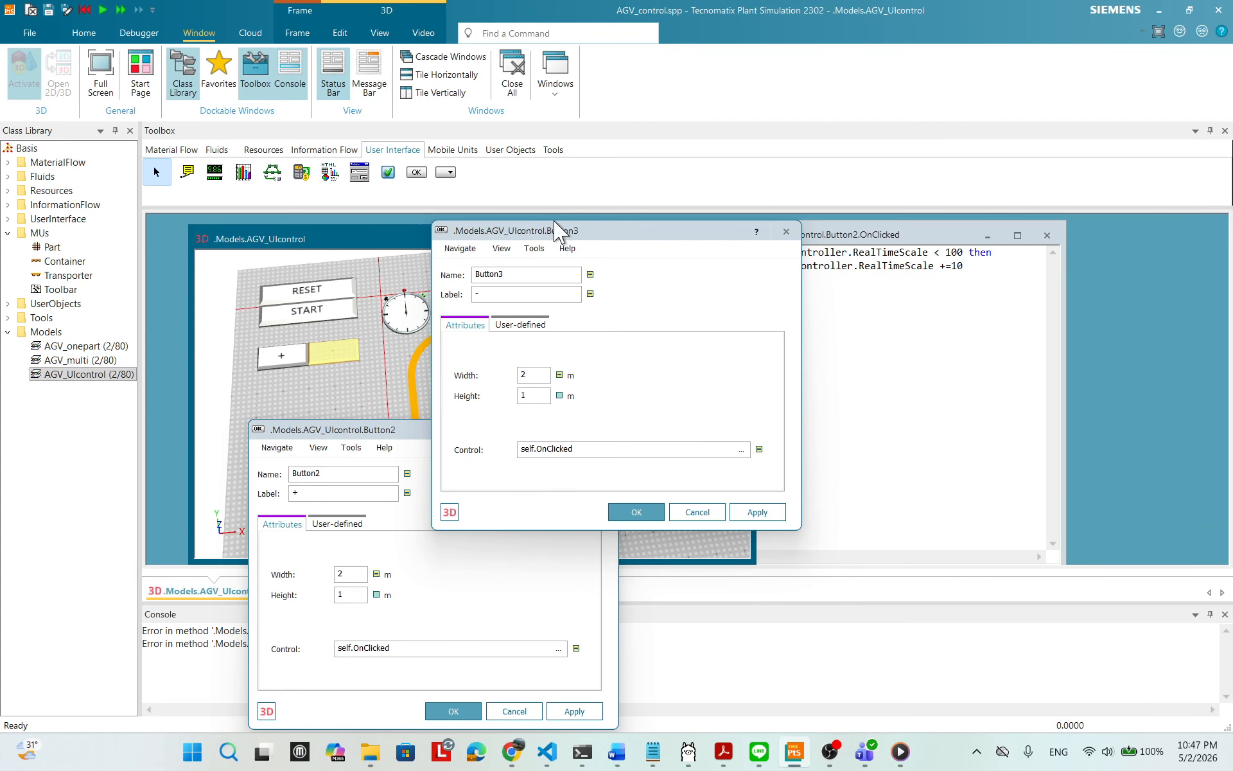
{"action": "left_click_drag", "start_coordinate": [598, 234], "coordinate": [865, 412]}
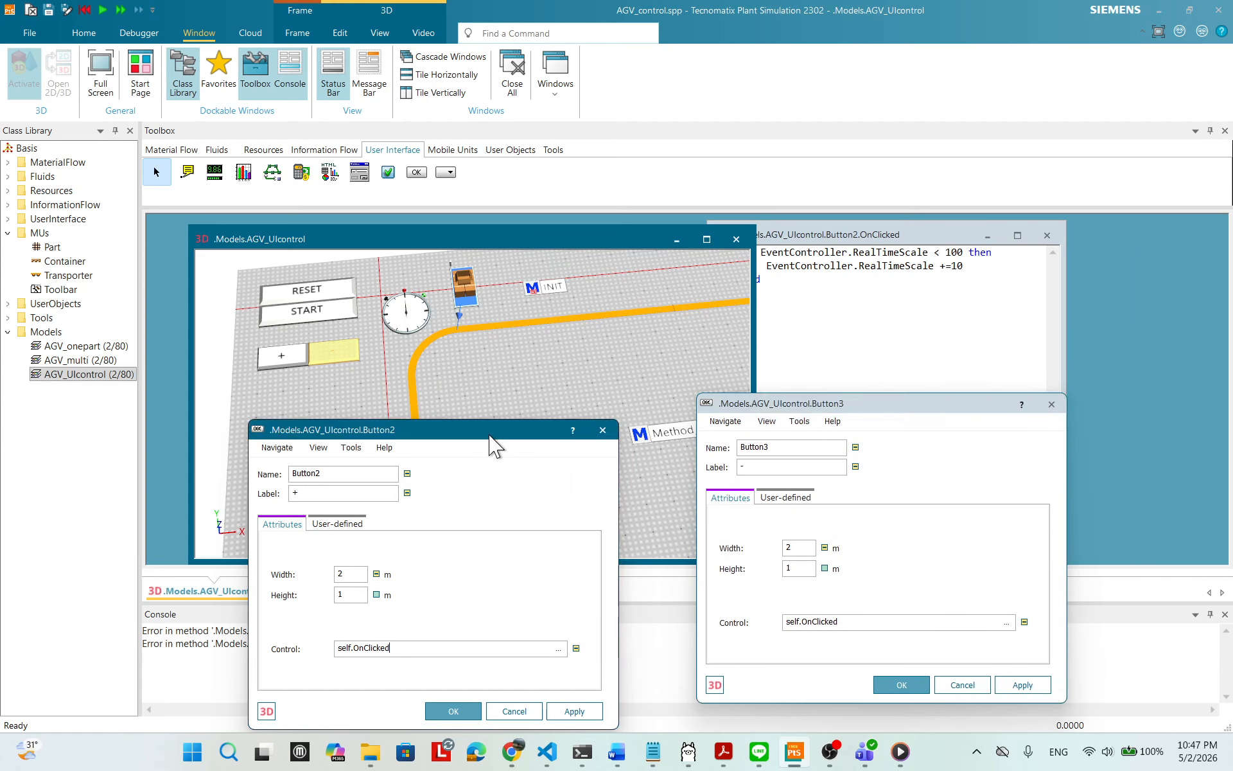
{"action": "left_click_drag", "start_coordinate": [489, 433], "coordinate": [1032, 301]}
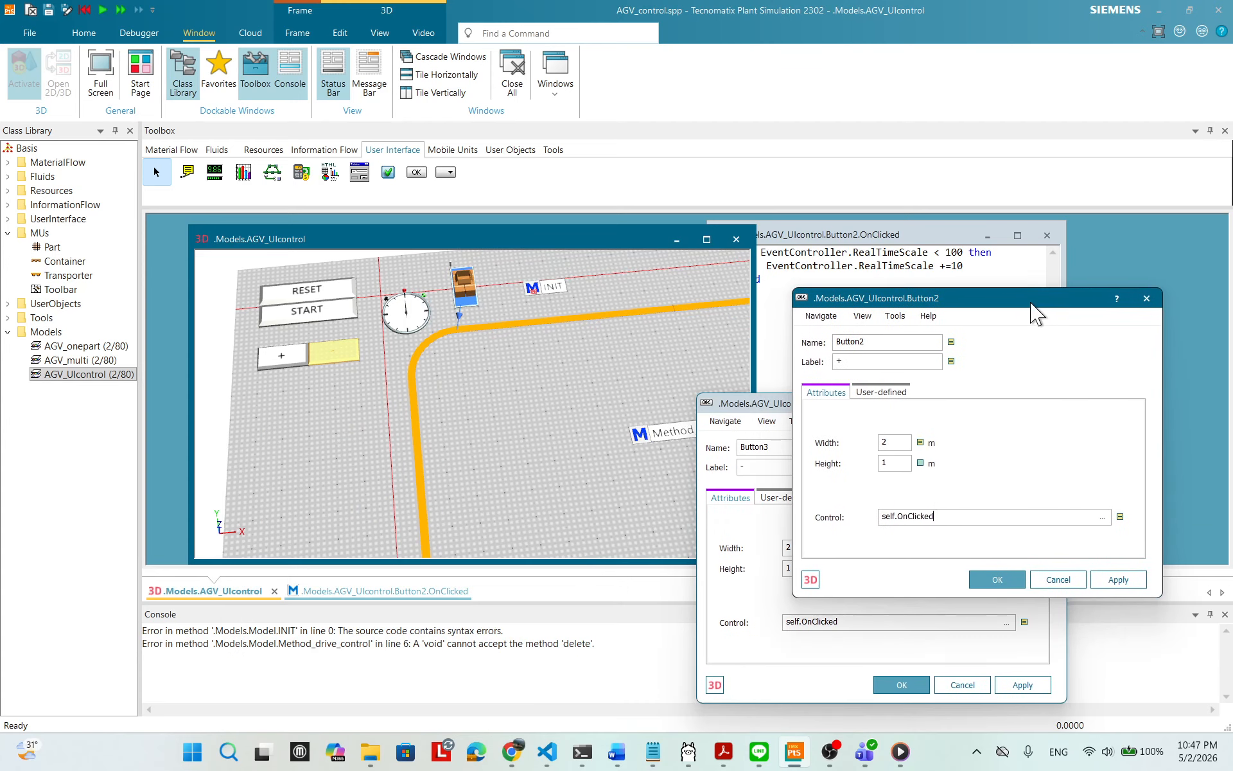
{"action": "left_click", "coordinate": [1016, 579]}
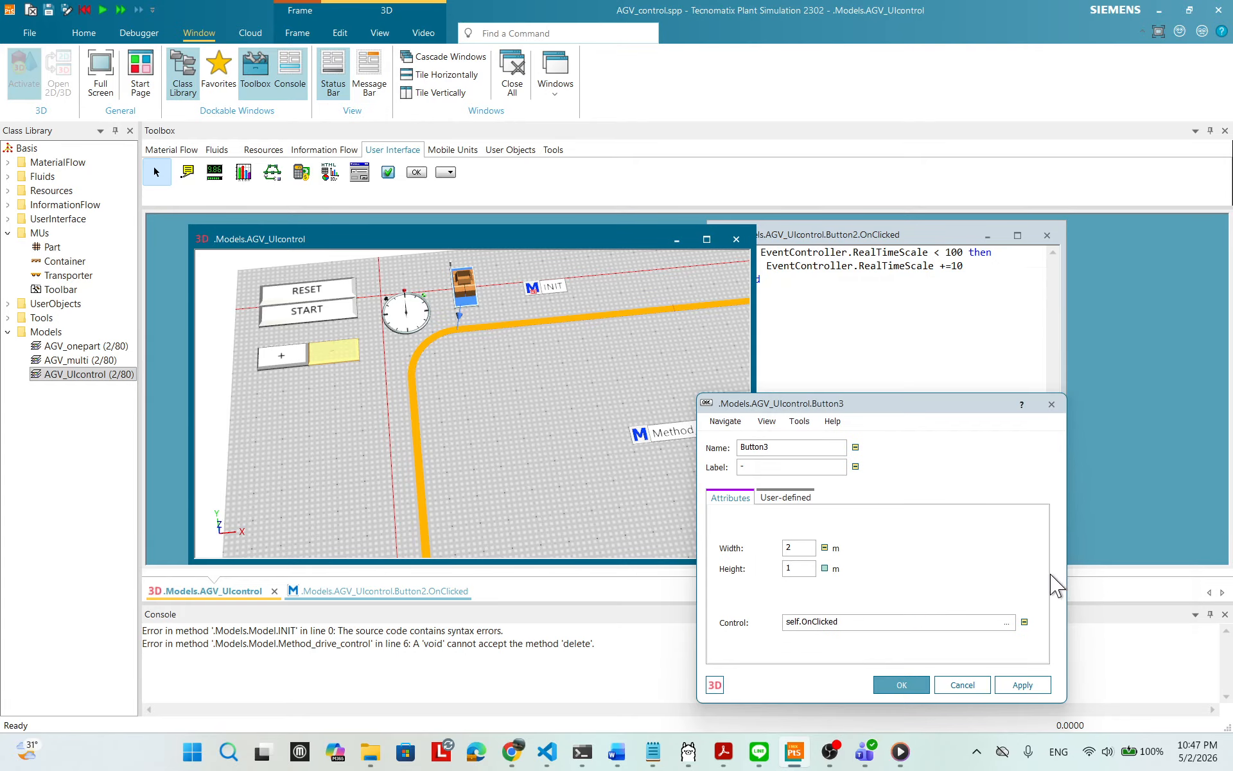
{"action": "left_click", "coordinate": [915, 684]}
{"action": "left_click_drag", "start_coordinate": [914, 243], "coordinate": [1002, 248]}
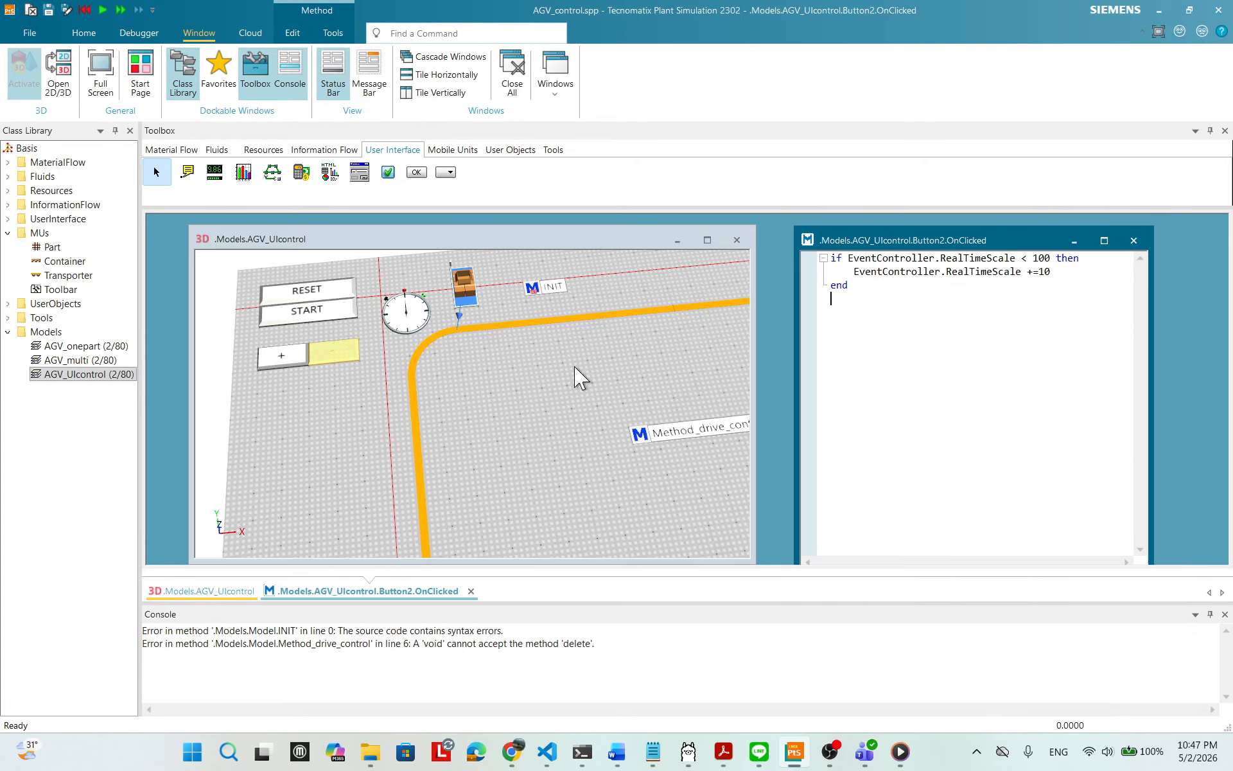
- Reset the AGV_UIcontrol simulation and start it
{"action": "left_click", "coordinate": [394, 391]}
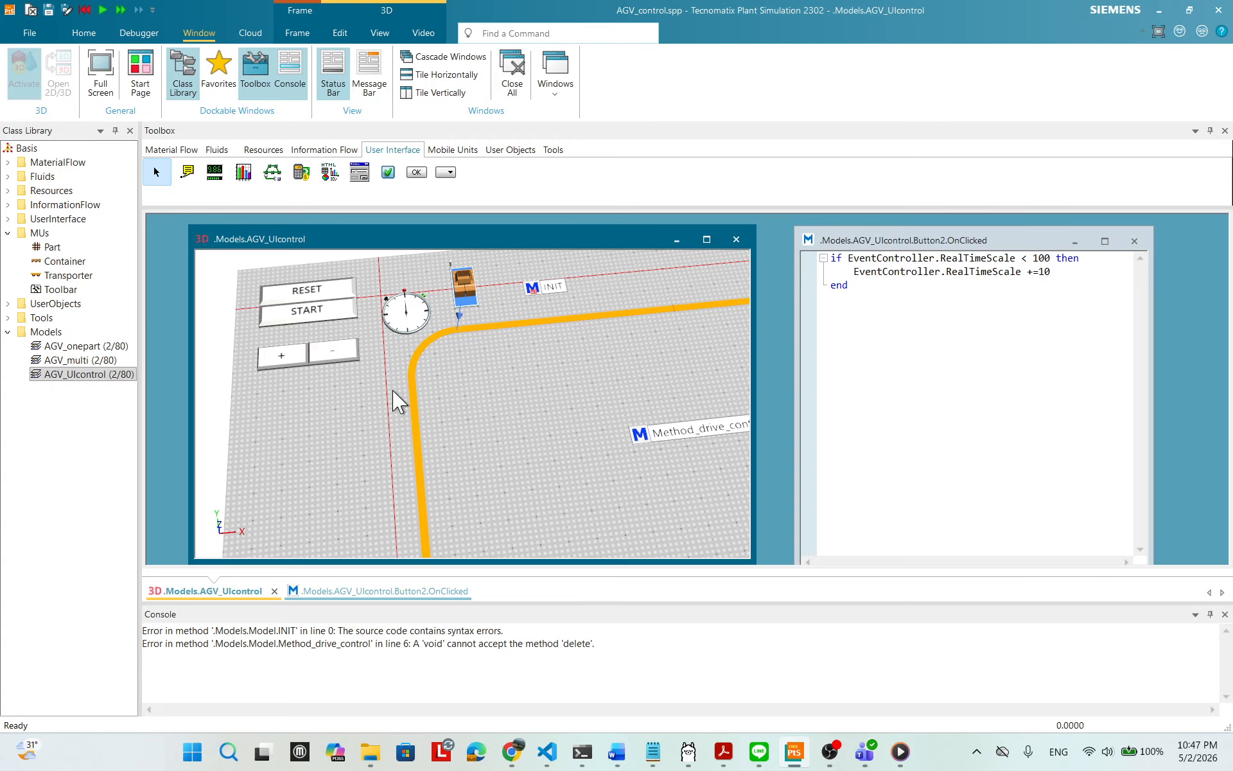
{"action": "right_click", "coordinate": [532, 378]}
{"action": "left_click", "coordinate": [543, 357]}
{"action": "left_click", "coordinate": [560, 357]}
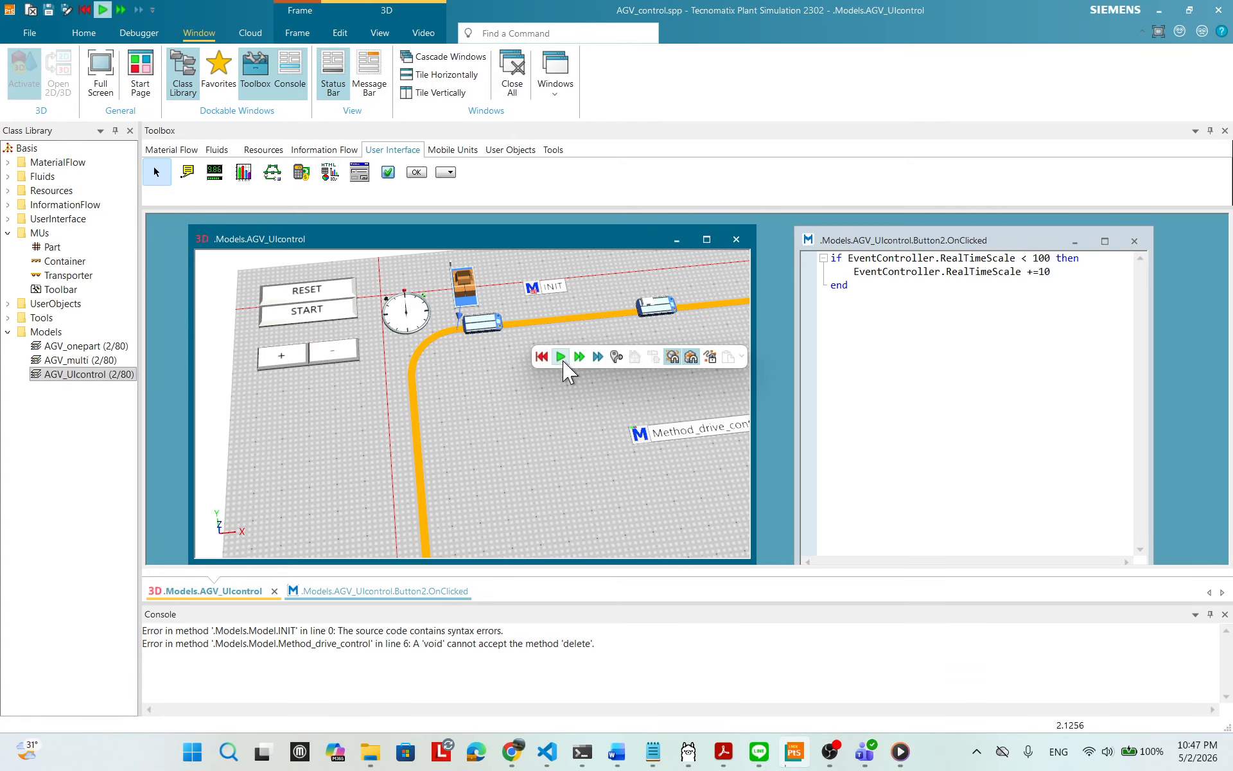
- Test the + and - speed buttons on the running simulation, with the model window maximized
{"action": "left_click", "coordinate": [288, 353]}
{"action": "left_click", "coordinate": [289, 353]}
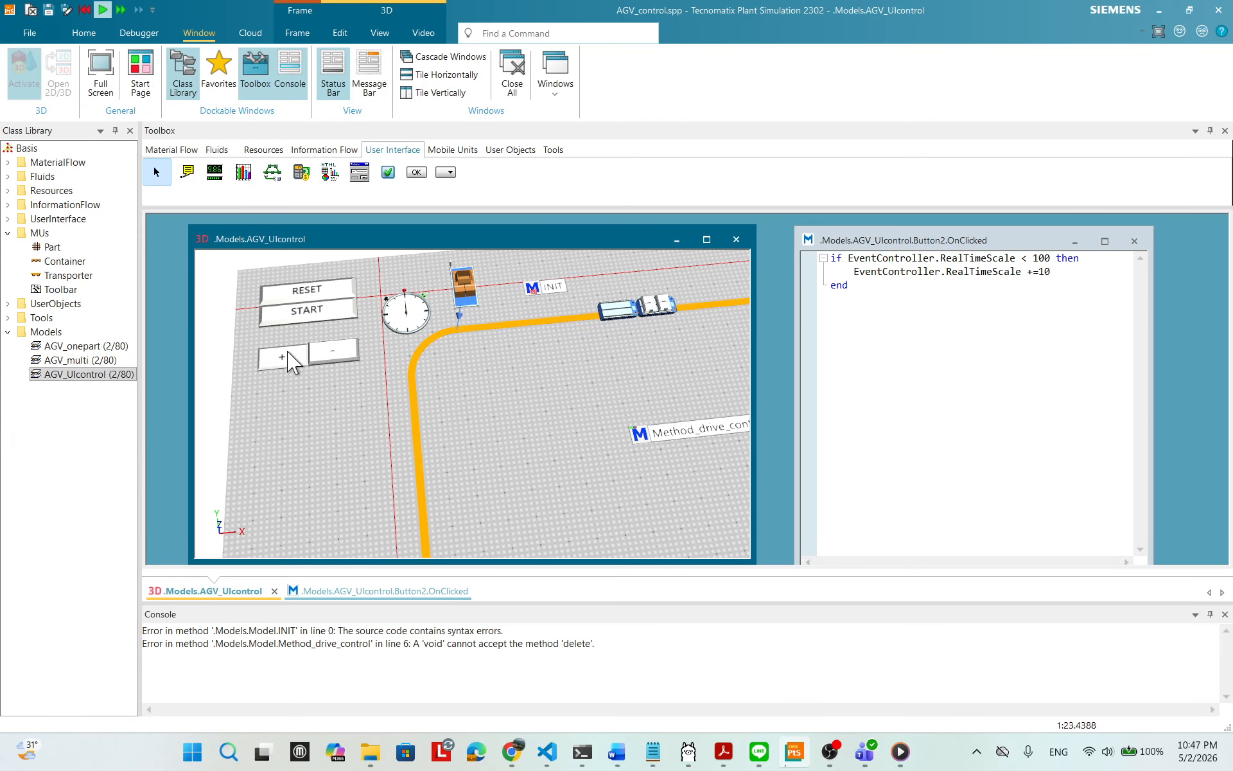
{"action": "left_click", "coordinate": [706, 239]}
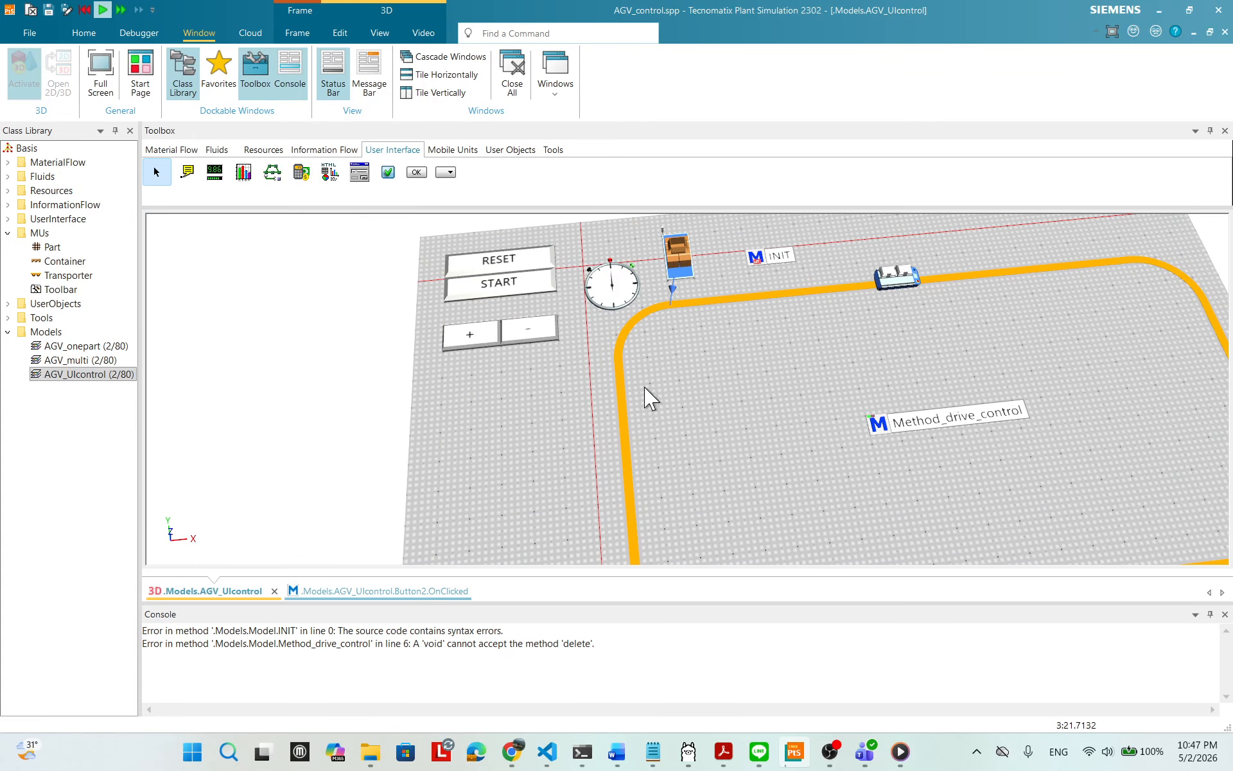
{"action": "left_click", "coordinate": [538, 334]}
{"action": "left_click", "coordinate": [483, 335]}
{"action": "left_click", "coordinate": [527, 344]}
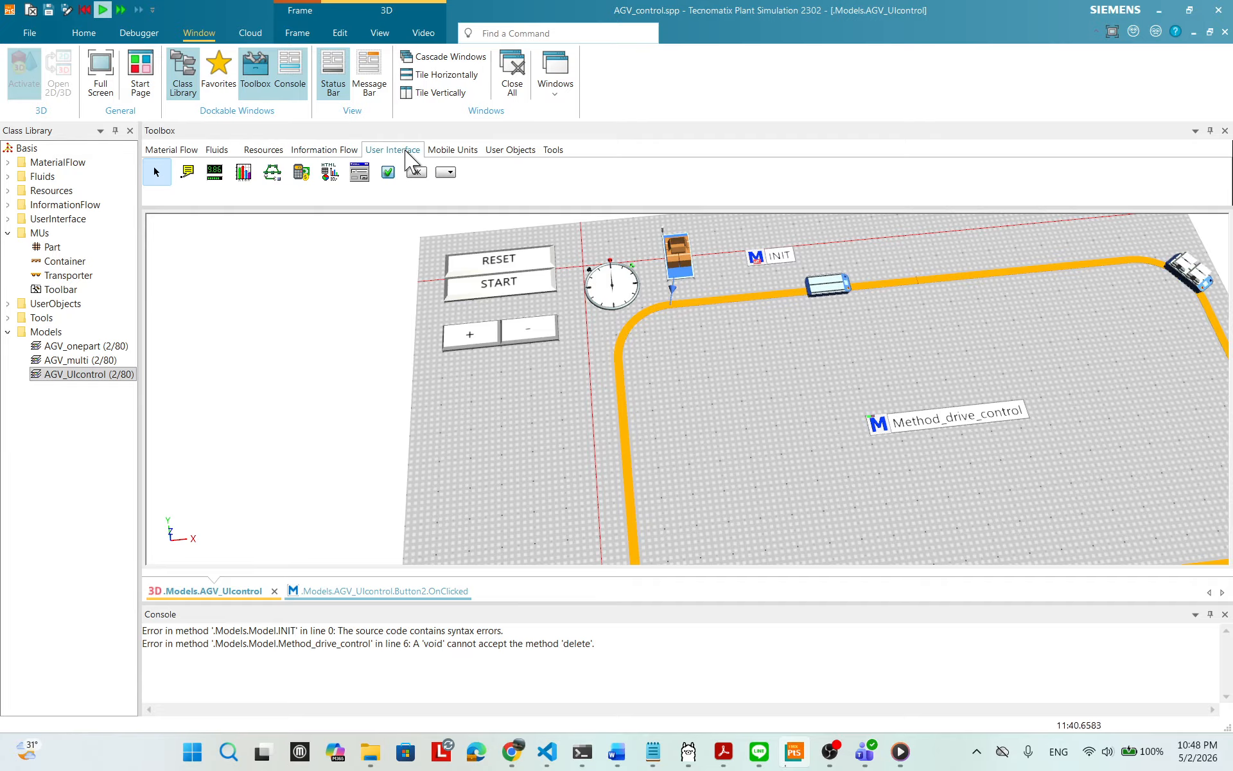
- Add a Display object to the model and position it directly beneath the + and - buttons
{"action": "left_click_drag", "start_coordinate": [215, 172], "coordinate": [467, 388]}
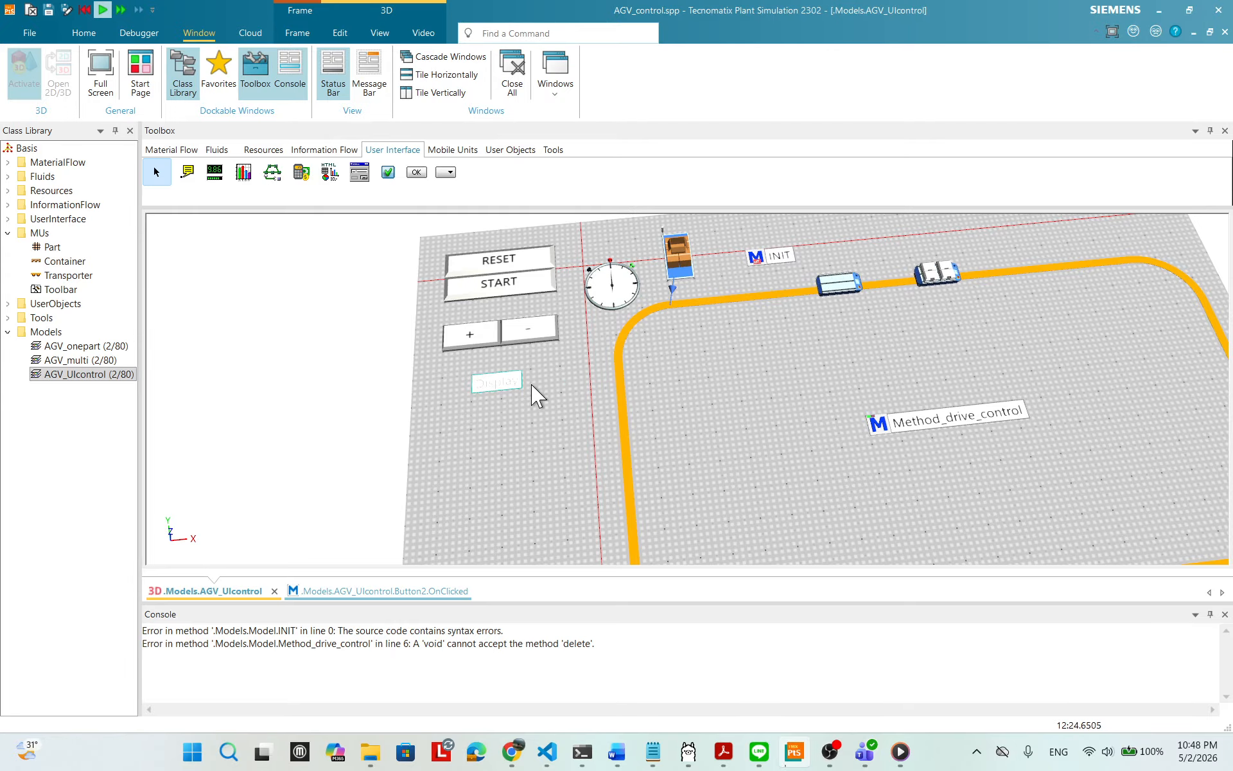
{"action": "left_click_drag", "start_coordinate": [955, 316], "coordinate": [955, 342]}
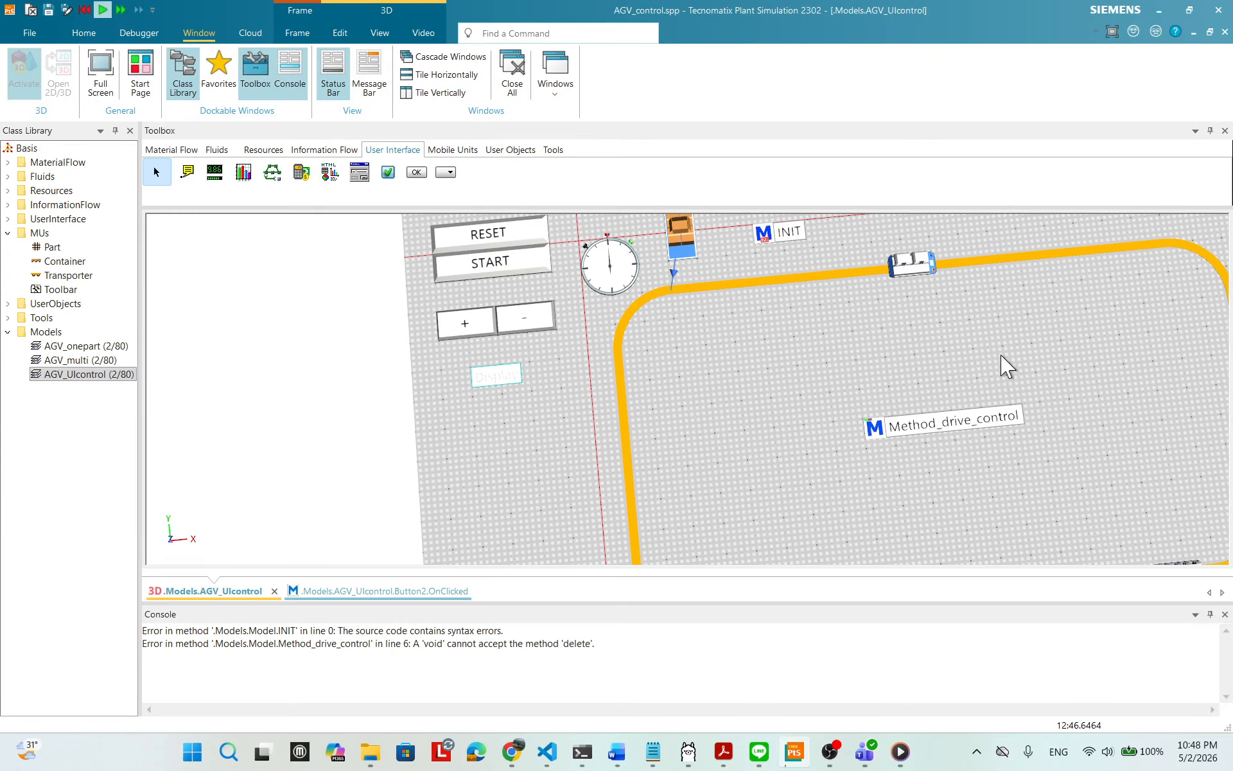
{"action": "scroll", "coordinate": [1007, 352], "scroll_direction": "down", "scroll_amount": 2}
{"action": "scroll", "coordinate": [993, 344], "scroll_direction": "up", "scroll_amount": 2}
{"action": "left_click_drag", "start_coordinate": [915, 377], "coordinate": [914, 354]}
{"action": "left_click_drag", "start_coordinate": [968, 387], "coordinate": [959, 342]}
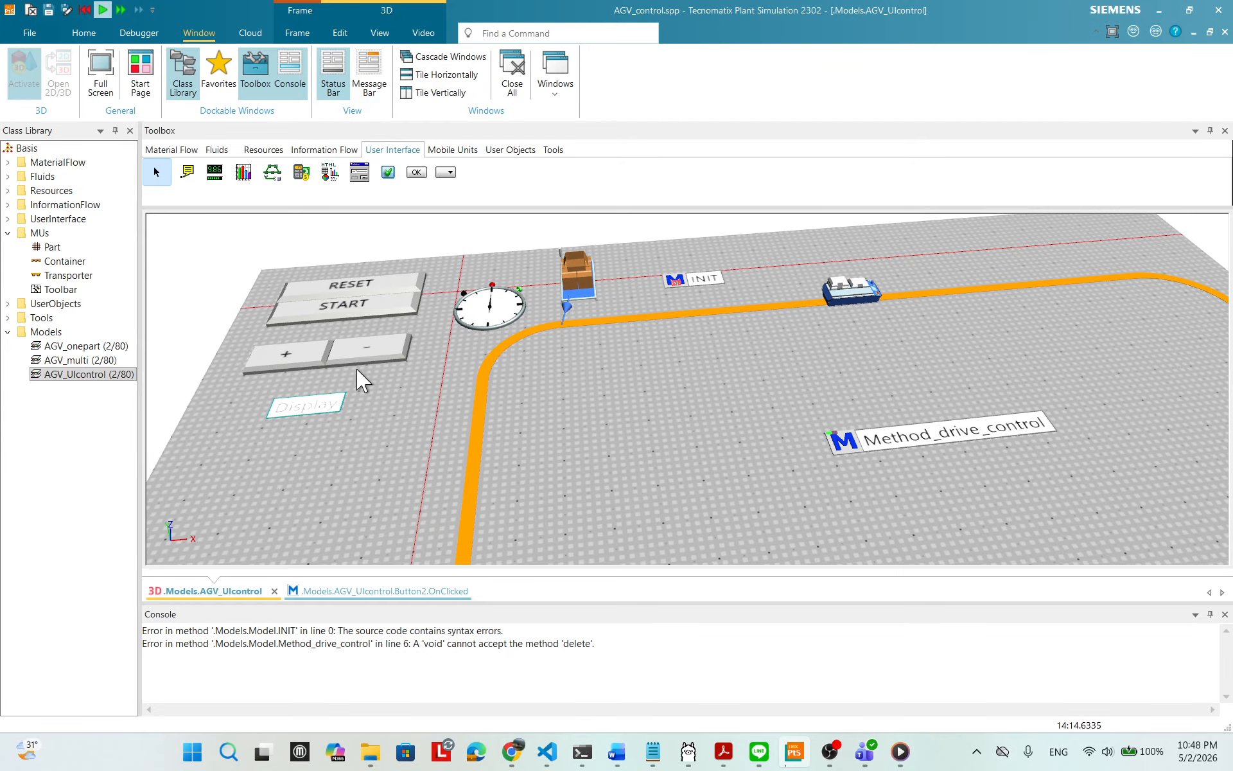
{"action": "mouse_move", "coordinate": [886, 342]}
{"action": "left_mouse_down"}
{"action": "mouse_move", "coordinate": [867, 353]}
{"action": "mouse_move", "coordinate": [923, 308]}
{"action": "mouse_move", "coordinate": [884, 350]}
{"action": "left_mouse_up"}
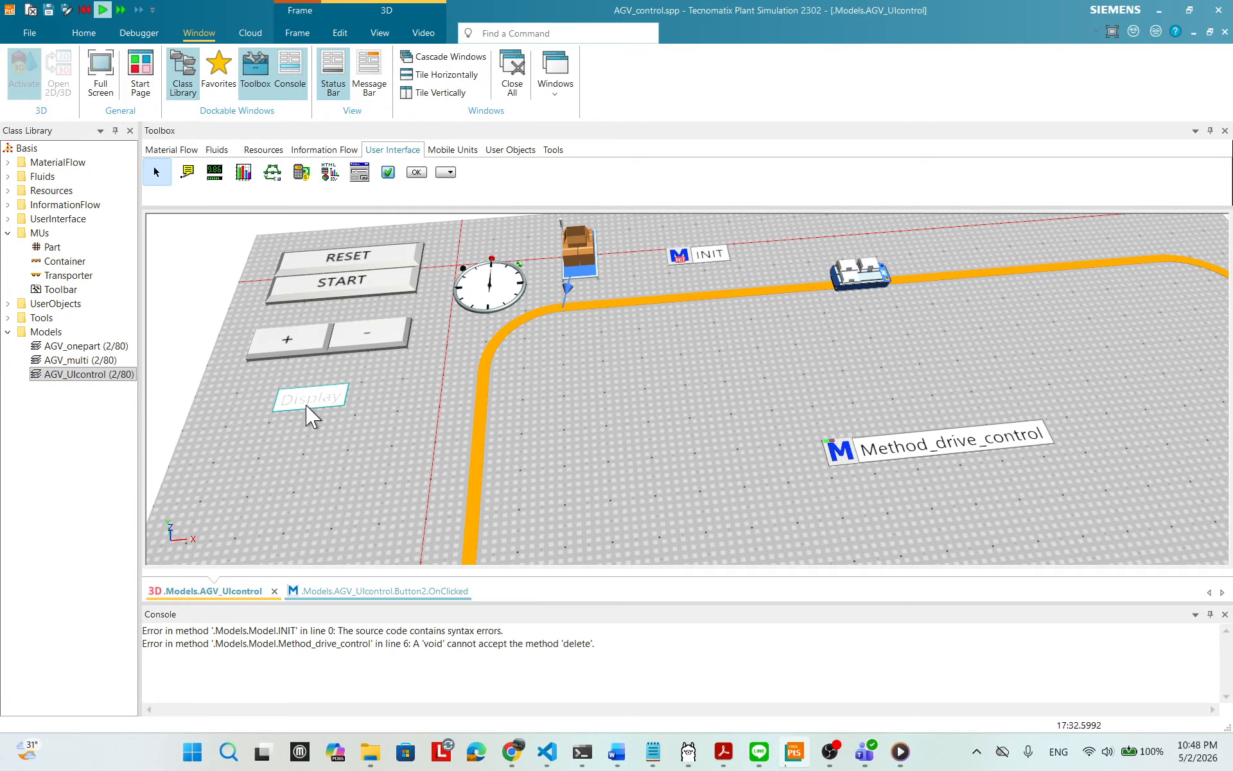
{"action": "left_click_drag", "start_coordinate": [333, 438], "coordinate": [317, 376]}
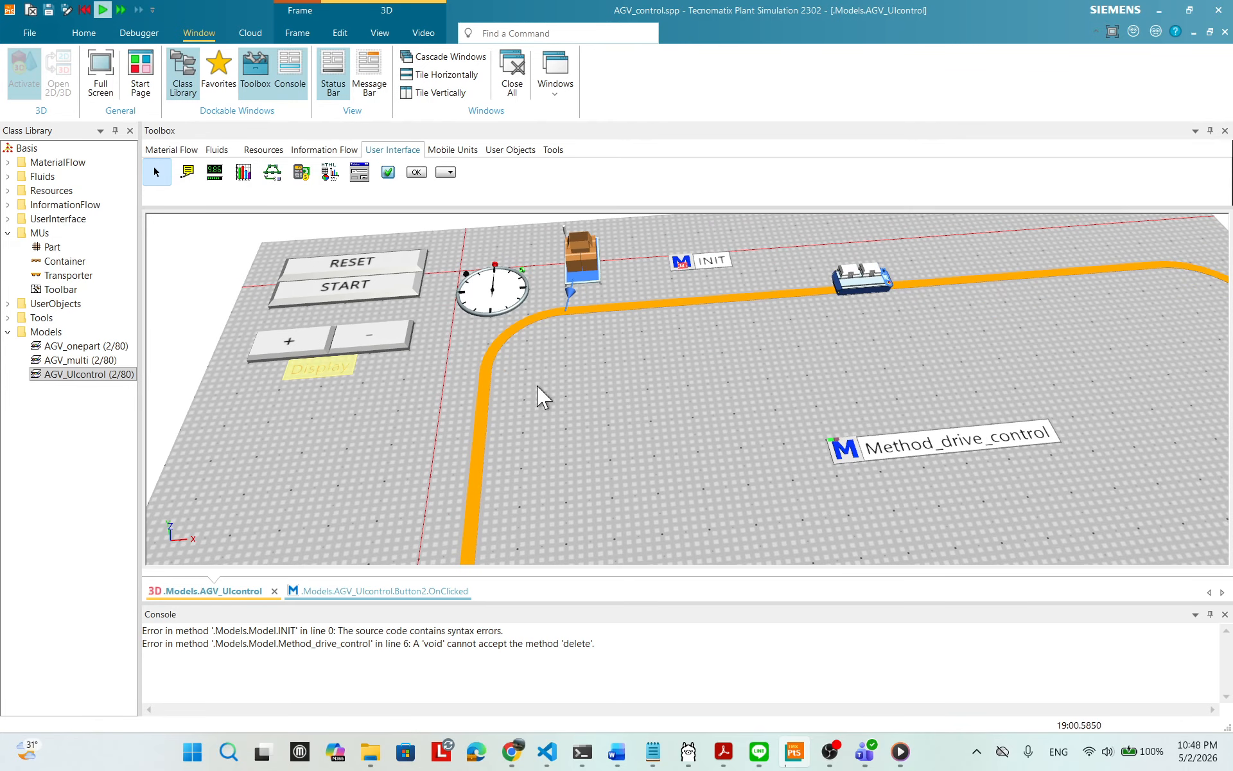
- Reset the simulation and inspect the new Display's data settings without changing them
{"action": "right_click", "coordinate": [660, 367]}
{"action": "left_click", "coordinate": [674, 353]}
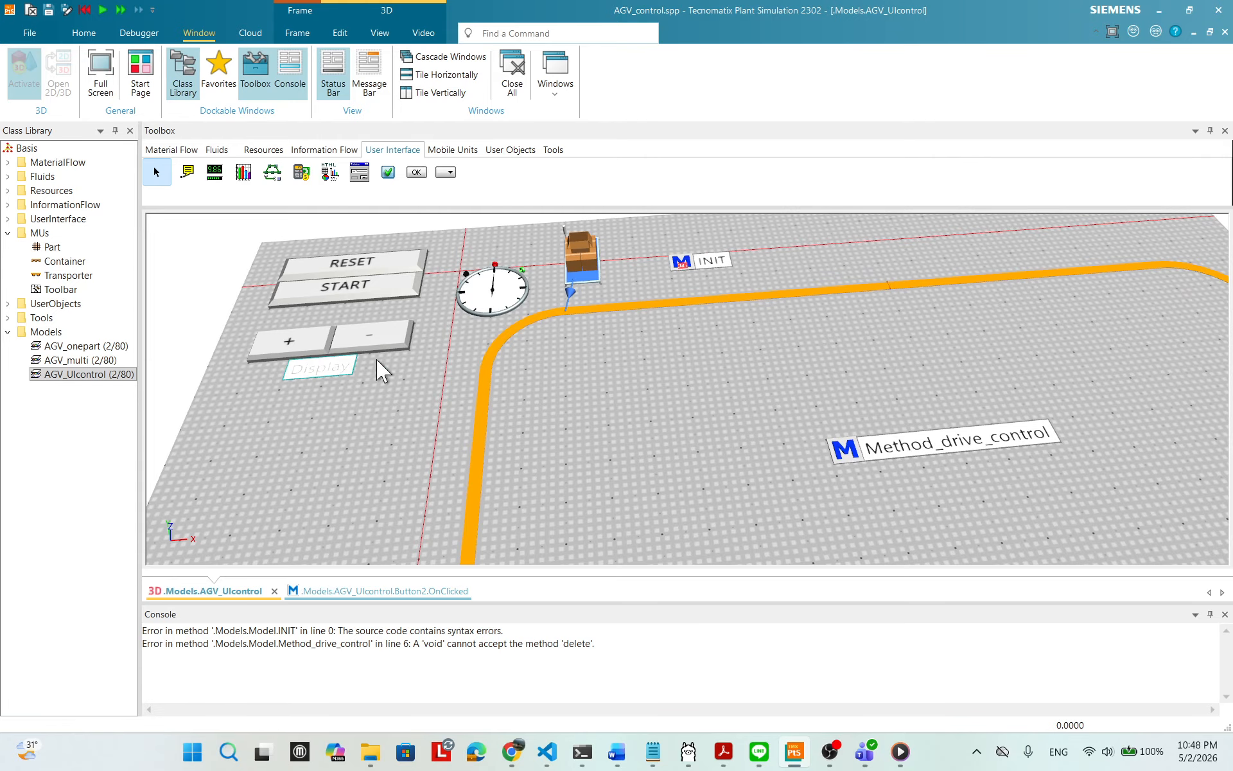
{"action": "double_click", "coordinate": [326, 376]}
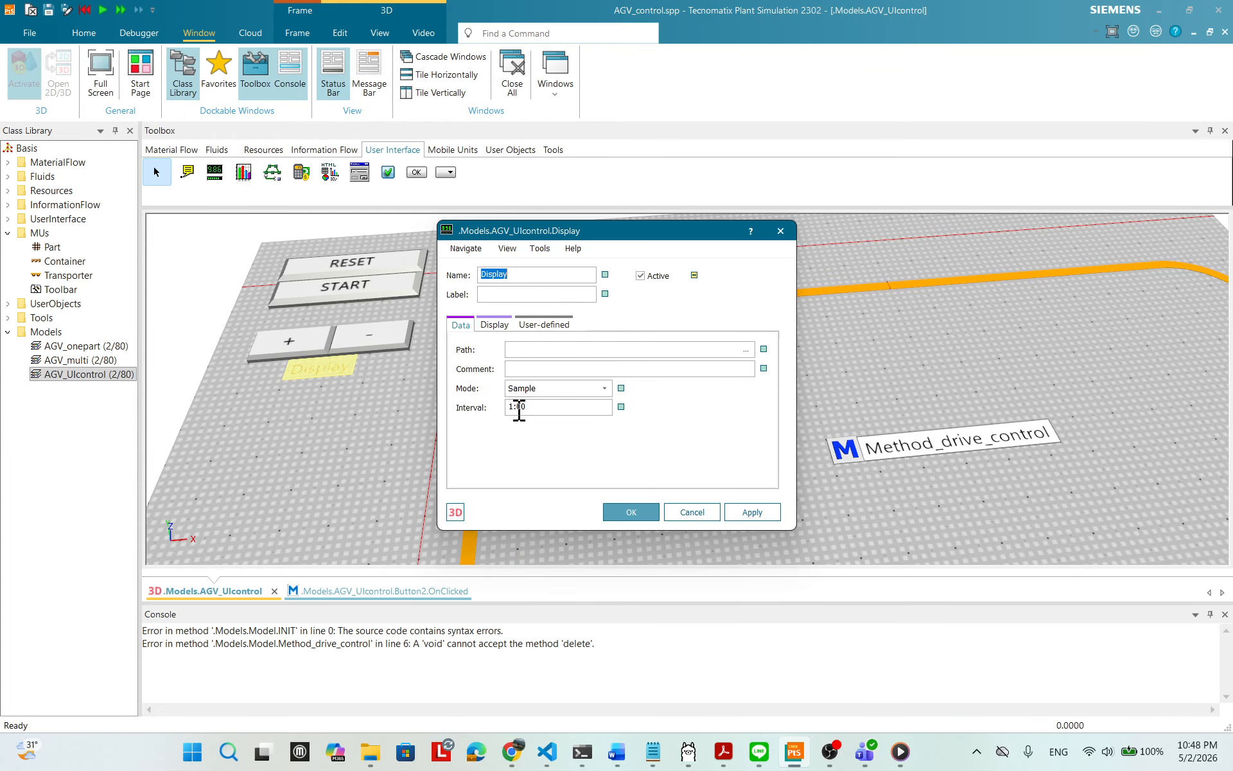
{"action": "left_click", "coordinate": [692, 514]}
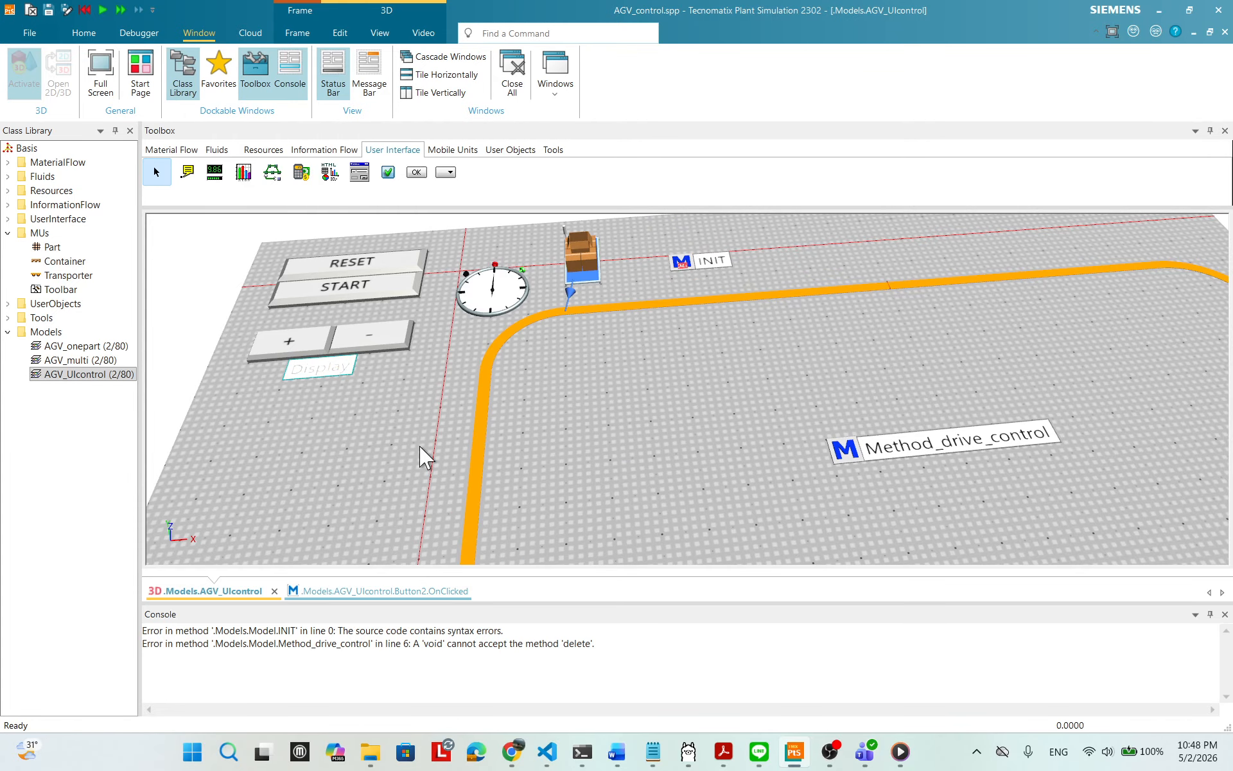
- Link the Display to the EventController's SimTime and place it back beneath the + and - buttons
{"action": "left_click_drag", "start_coordinate": [496, 295], "coordinate": [311, 386]}
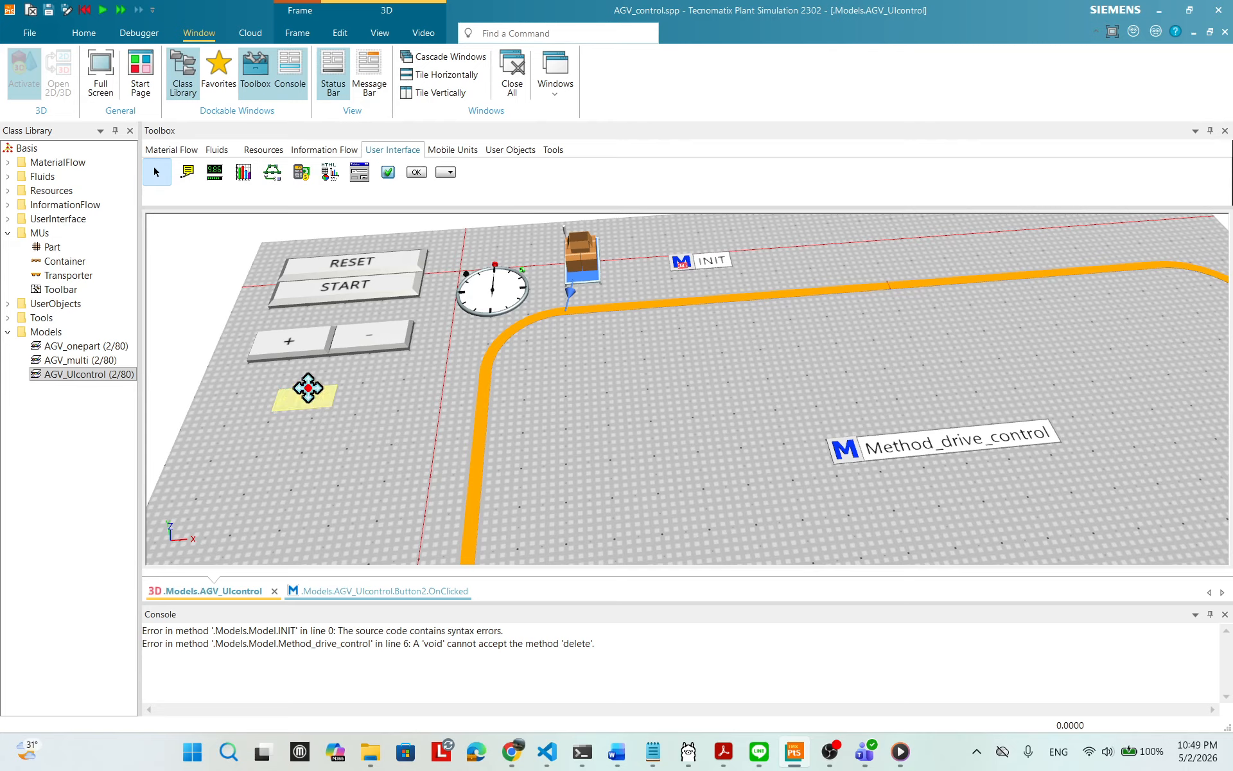
{"action": "left_click_drag", "start_coordinate": [308, 387], "coordinate": [308, 379]}
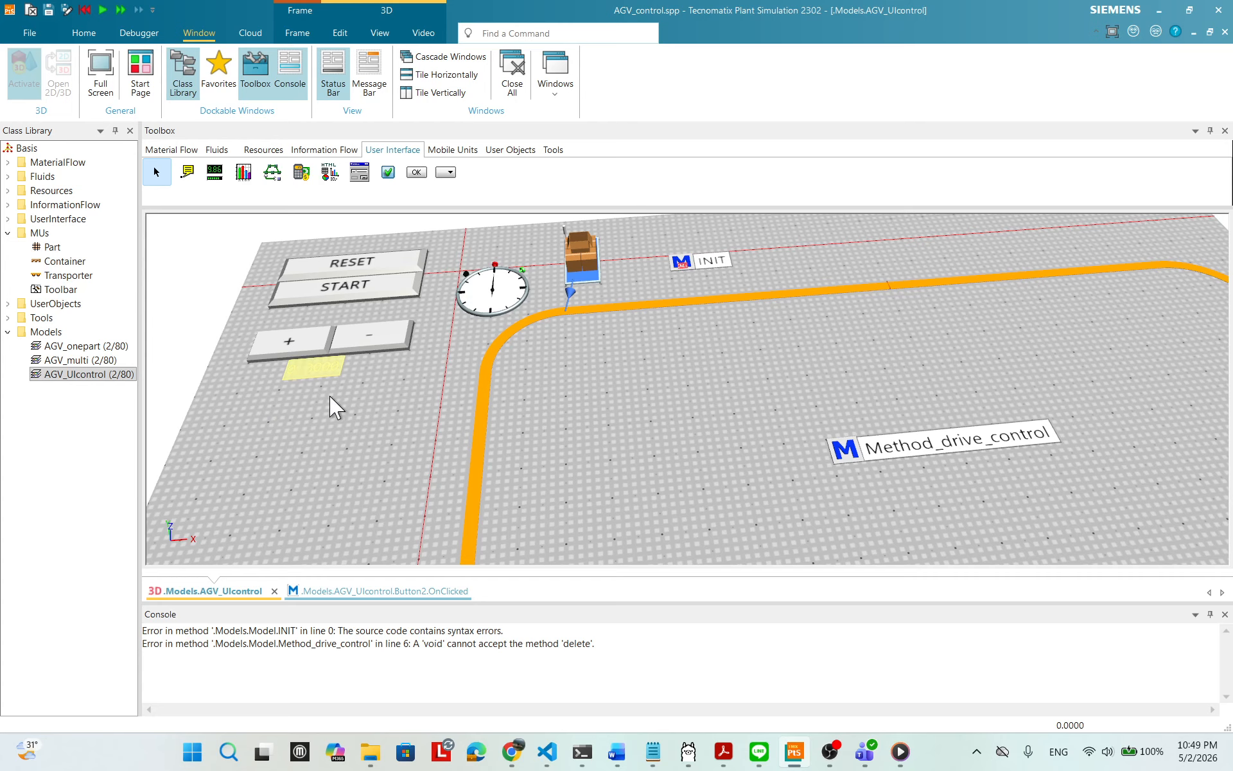
{"action": "double_click", "coordinate": [330, 377]}
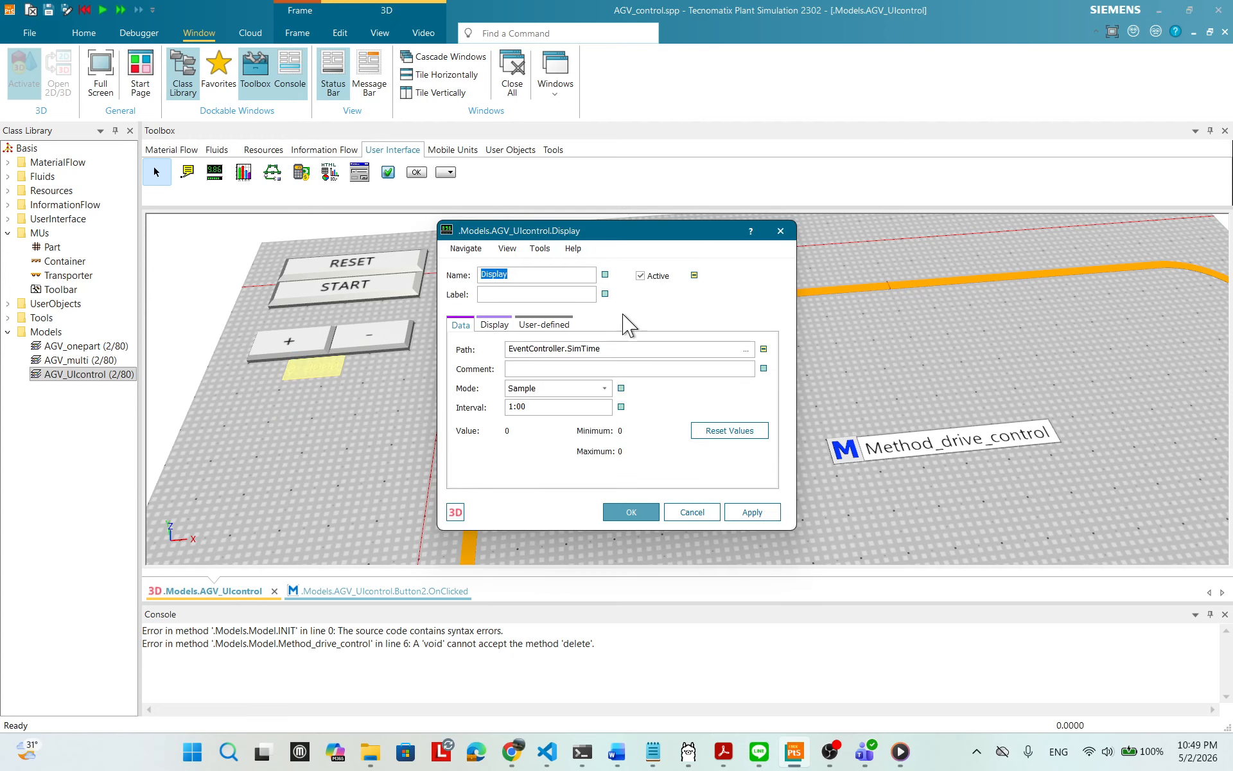
{"action": "left_click_drag", "start_coordinate": [609, 228], "coordinate": [594, 230]}
{"action": "left_click", "coordinate": [677, 513]}
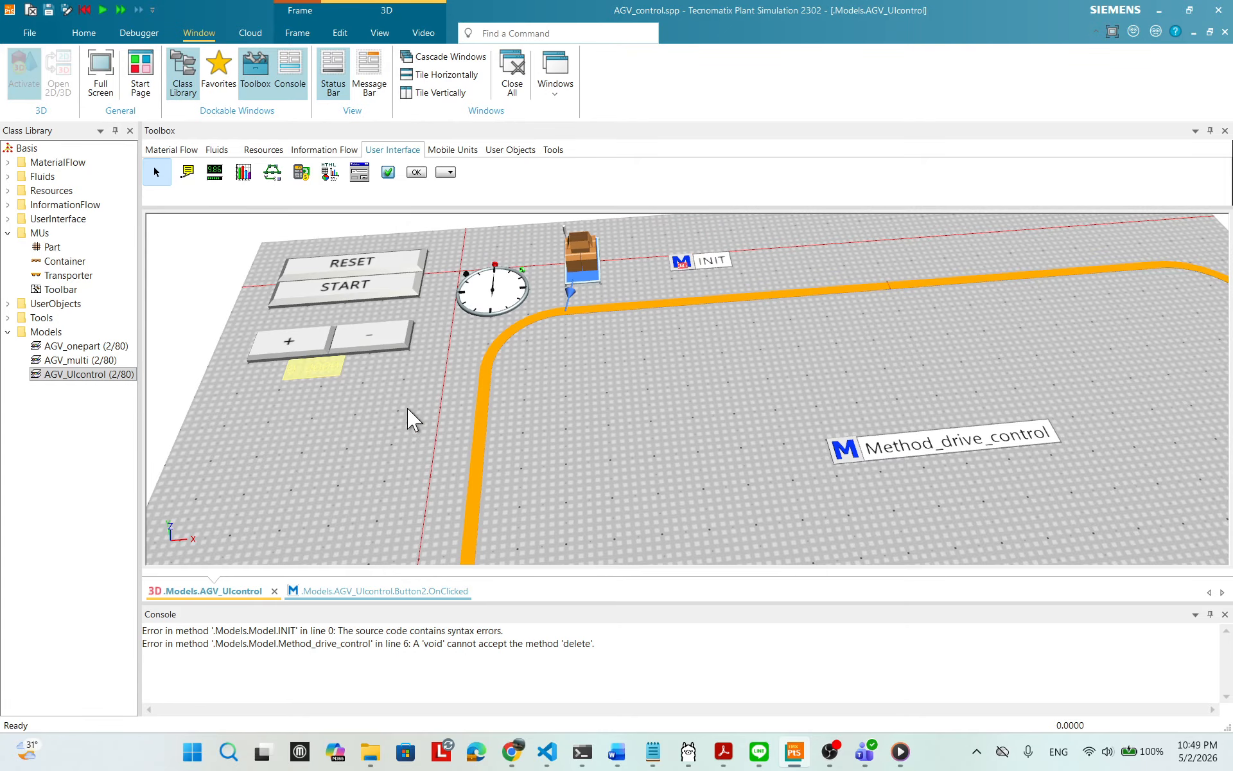
{"action": "left_click", "coordinate": [367, 396]}
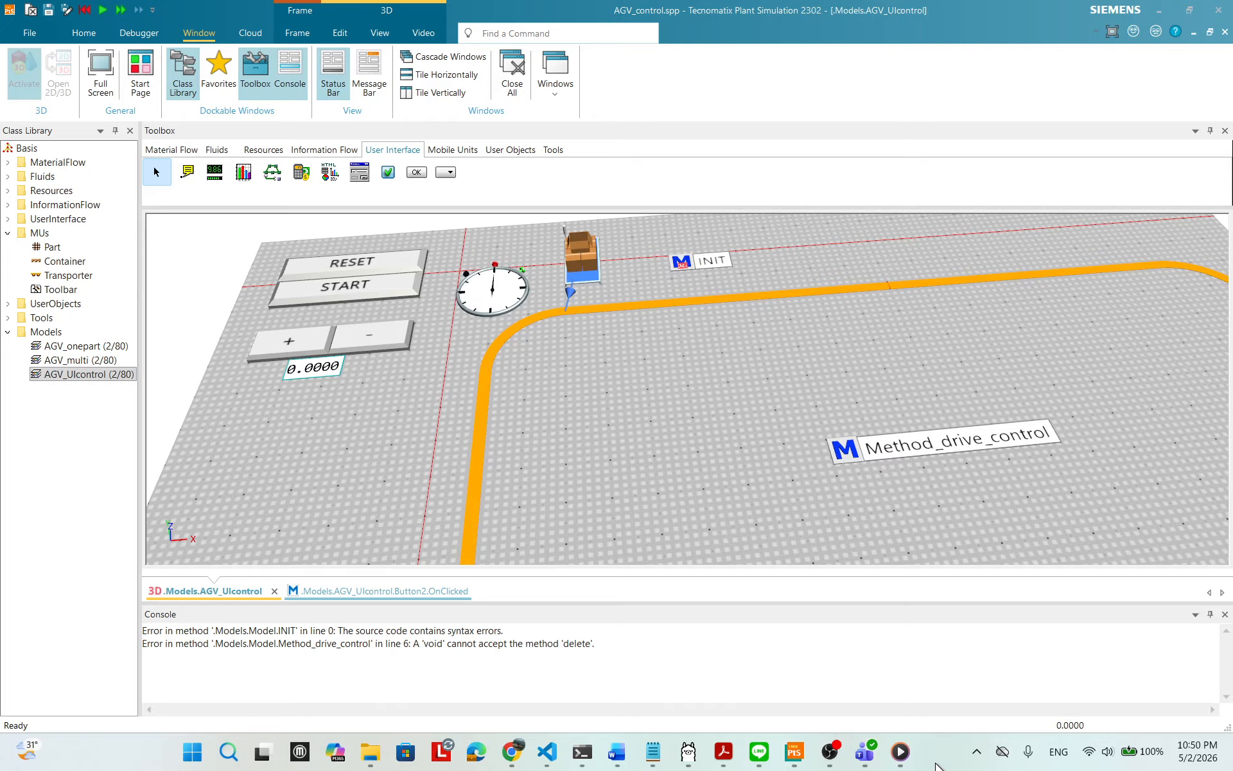
- Set the Display's path to EventController.RealtimeScale
{"action": "double_click", "coordinate": [302, 370]}
{"action": "left_click_drag", "start_coordinate": [686, 233], "coordinate": [577, 271]}
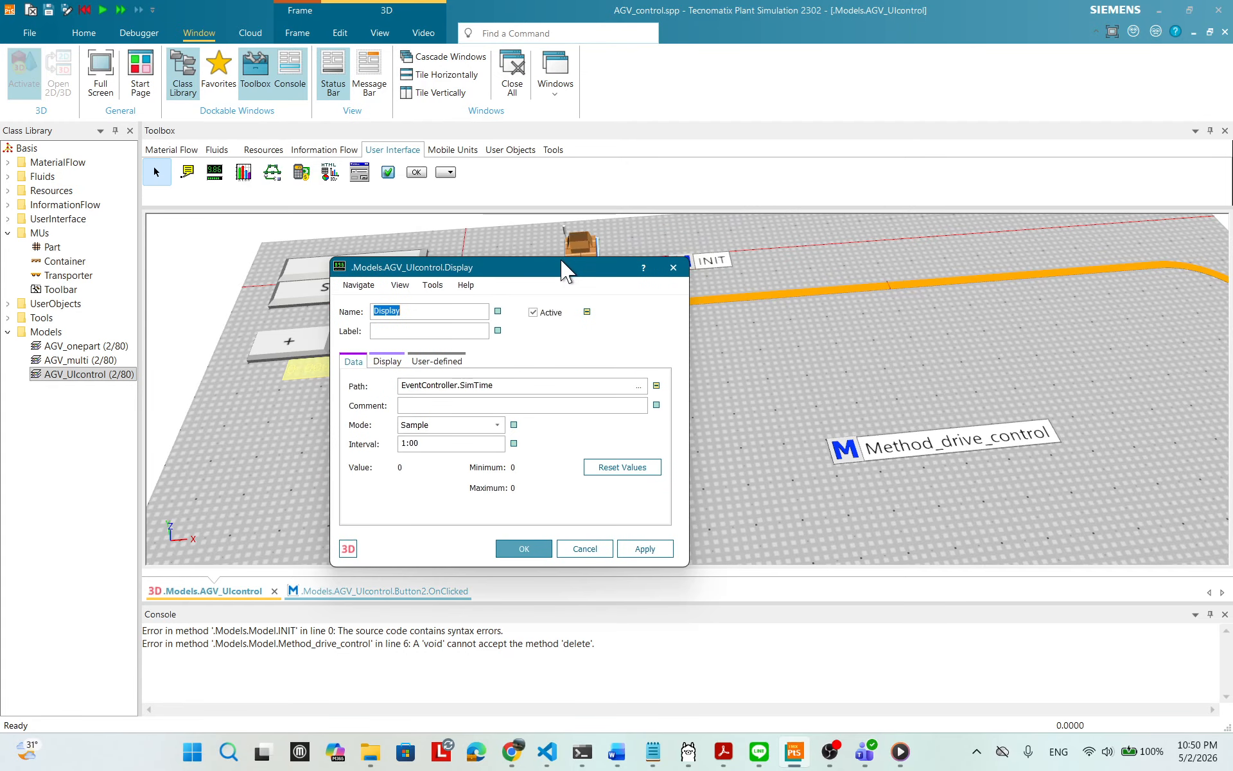
{"action": "left_click", "coordinate": [637, 388]}
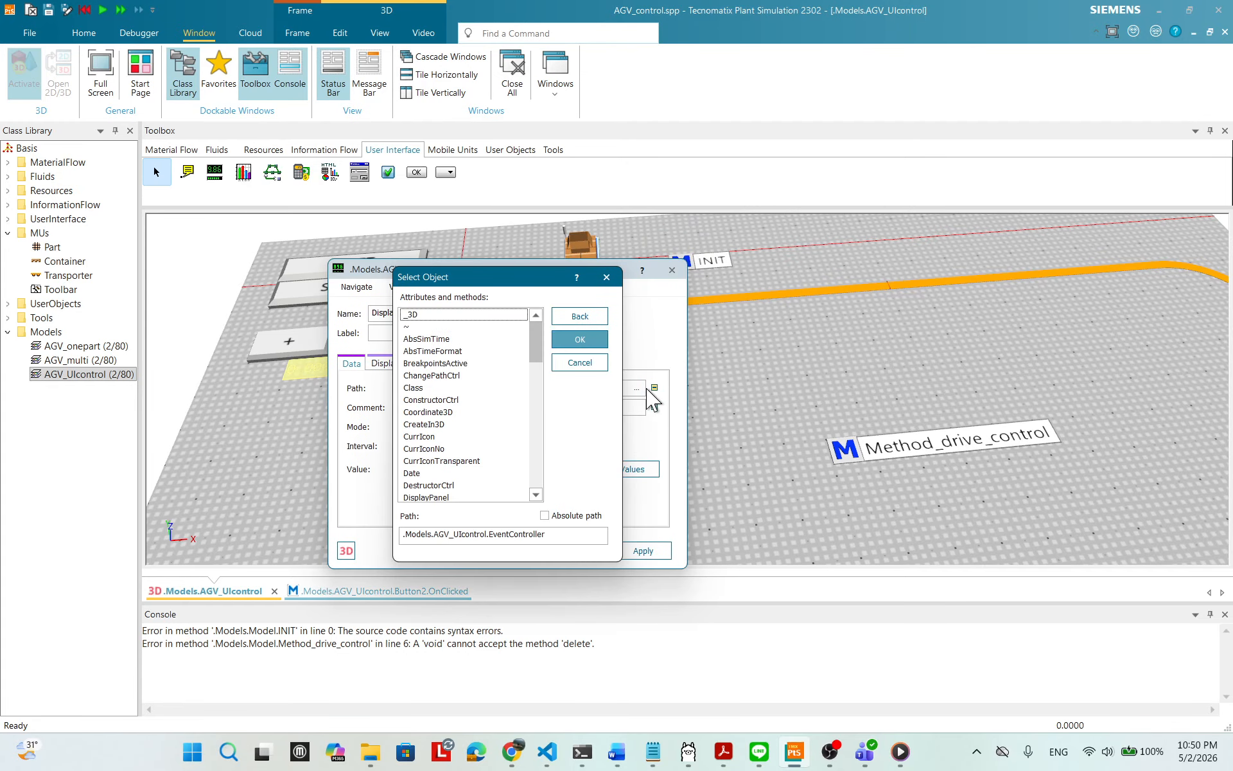
{"action": "left_click_drag", "start_coordinate": [534, 331], "coordinate": [545, 453]}
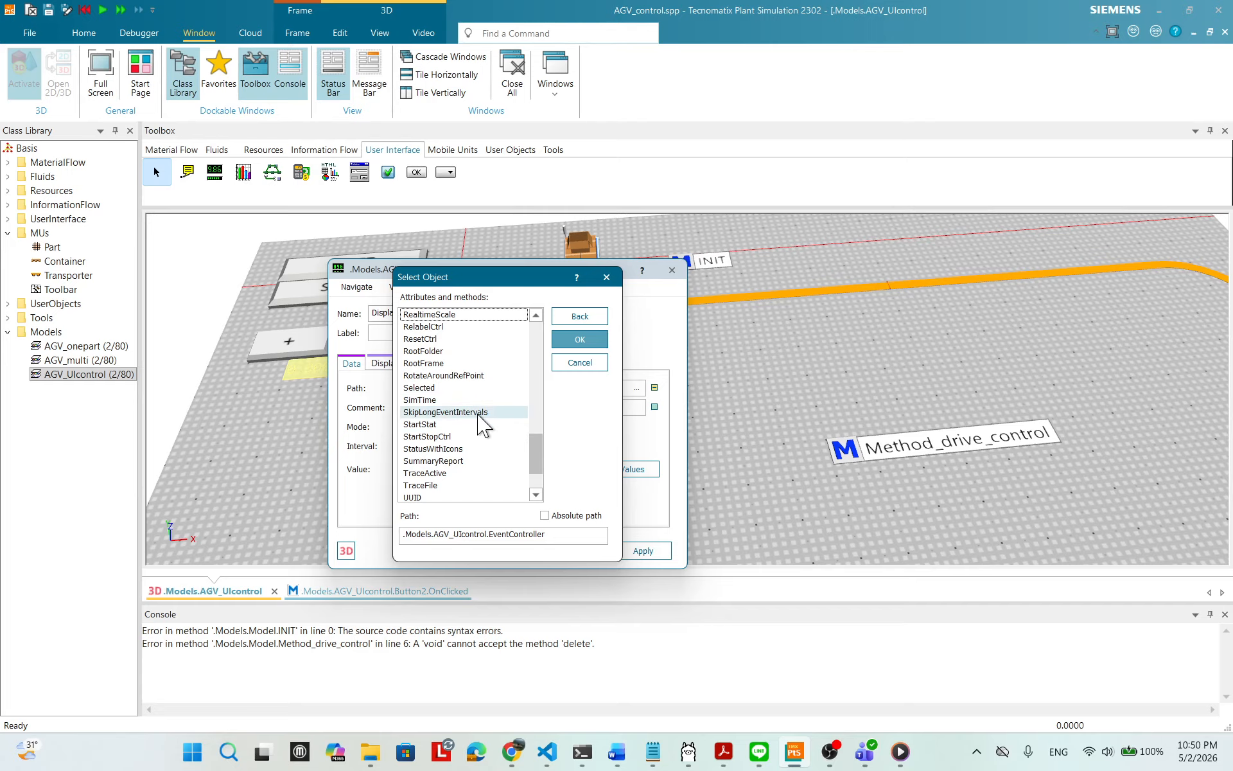
{"action": "scroll", "coordinate": [482, 424], "scroll_direction": "up", "scroll_amount": 3}
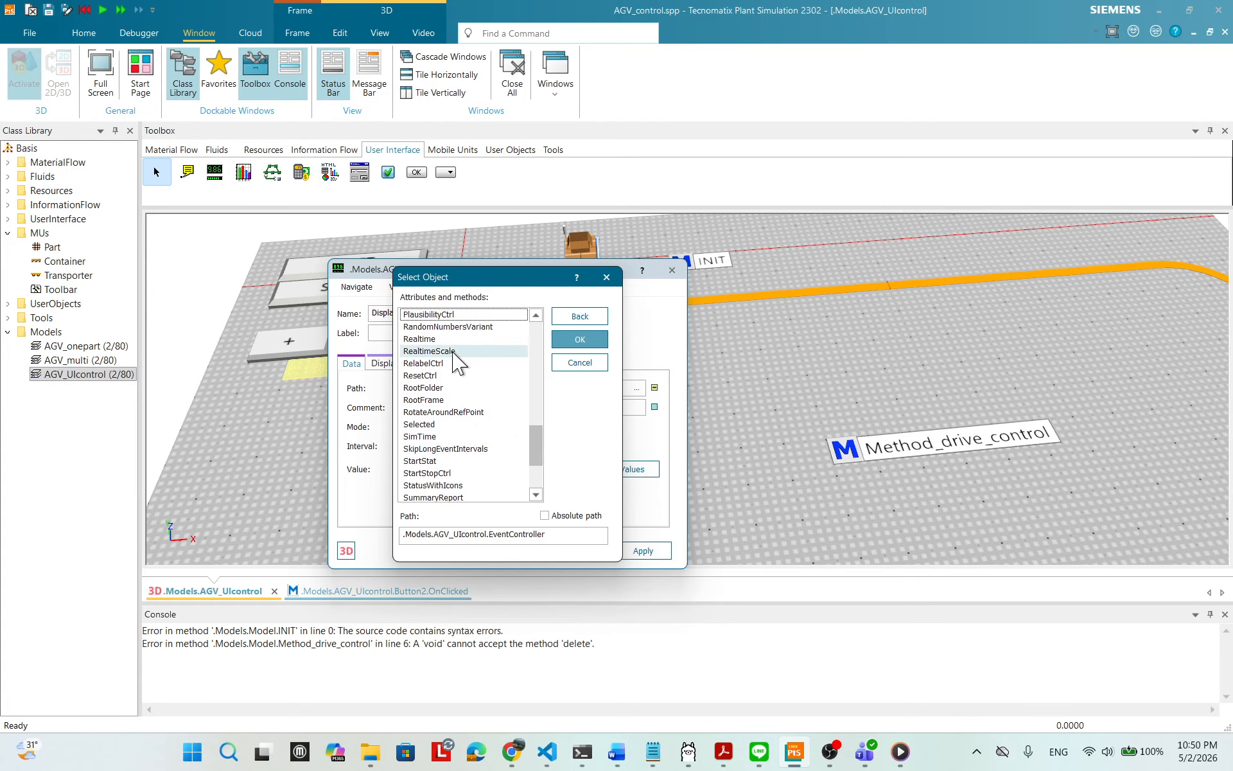
{"action": "left_click", "coordinate": [456, 351]}
{"action": "left_click", "coordinate": [567, 341]}
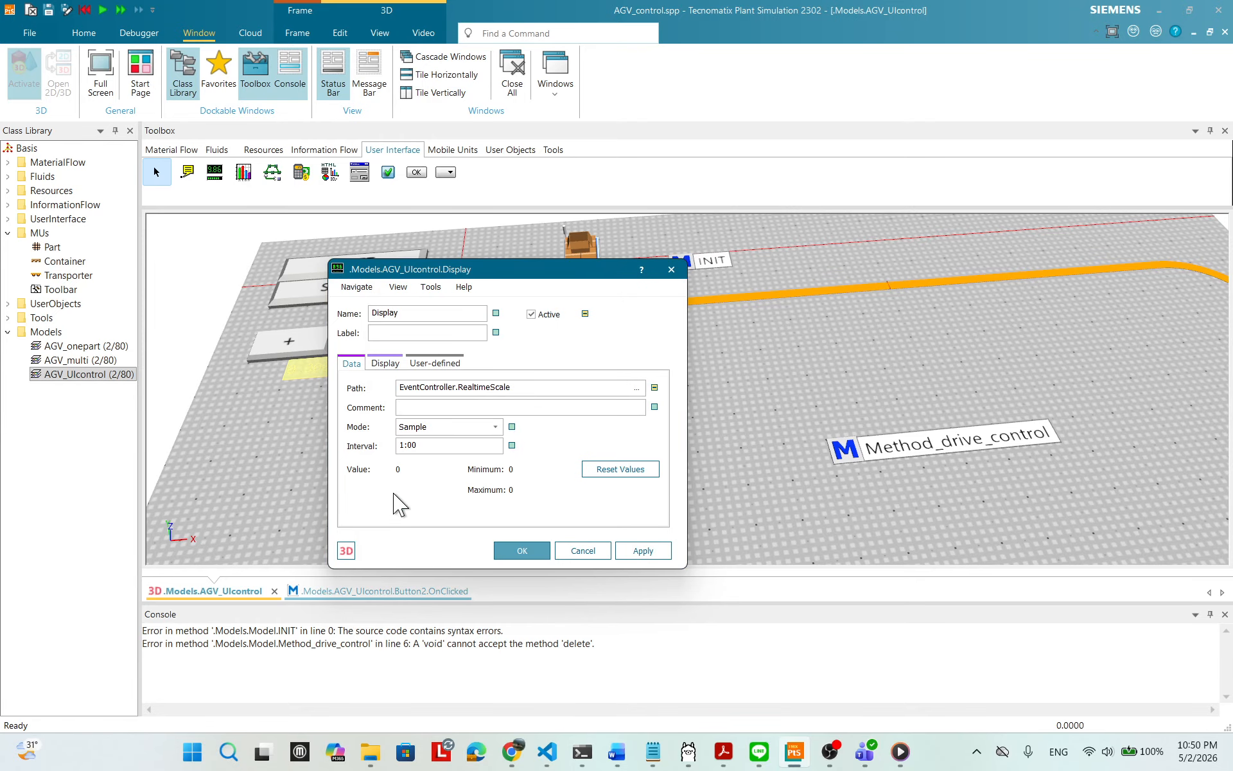
- Change the Display's type to Bar and set its color to magenta
{"action": "left_click", "coordinate": [385, 363]}
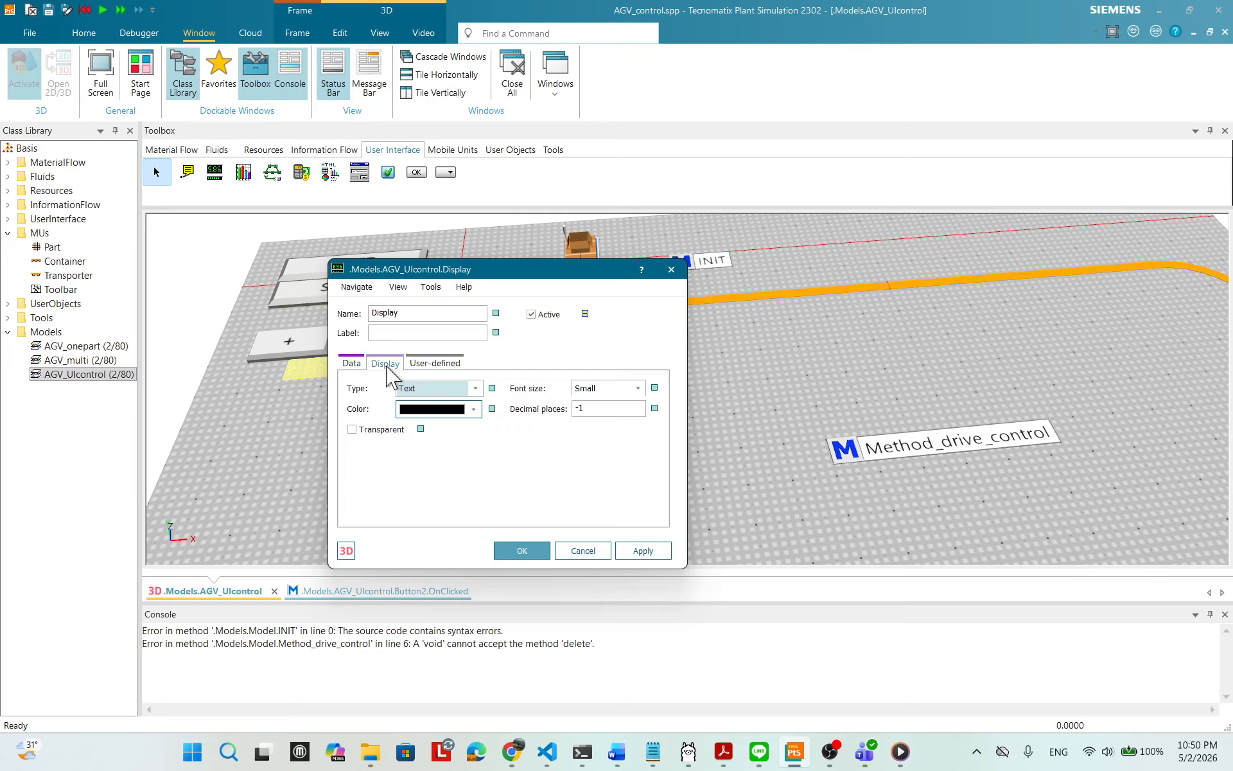
{"action": "left_click", "coordinate": [449, 388]}
{"action": "left_click", "coordinate": [497, 275]}
{"action": "left_click_drag", "start_coordinate": [499, 276], "coordinate": [669, 292]}
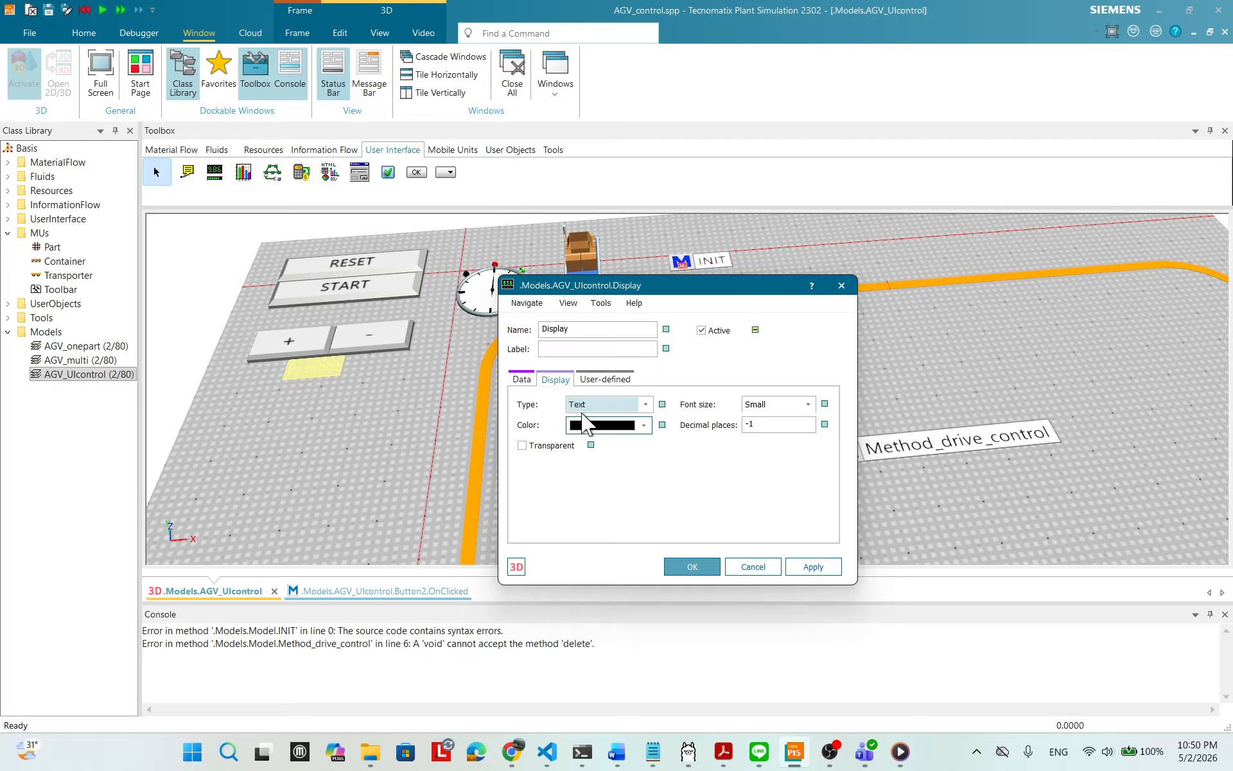
{"action": "left_click", "coordinate": [645, 404]}
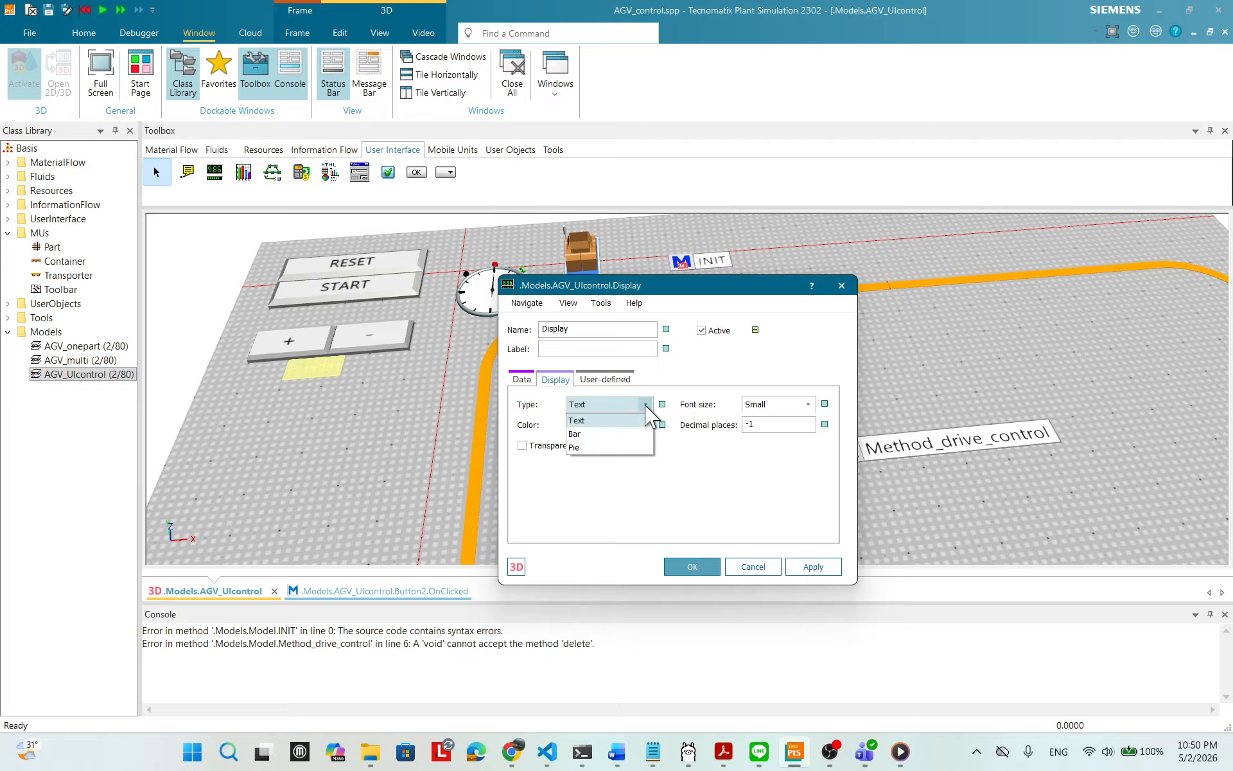
{"action": "left_click", "coordinate": [588, 434]}
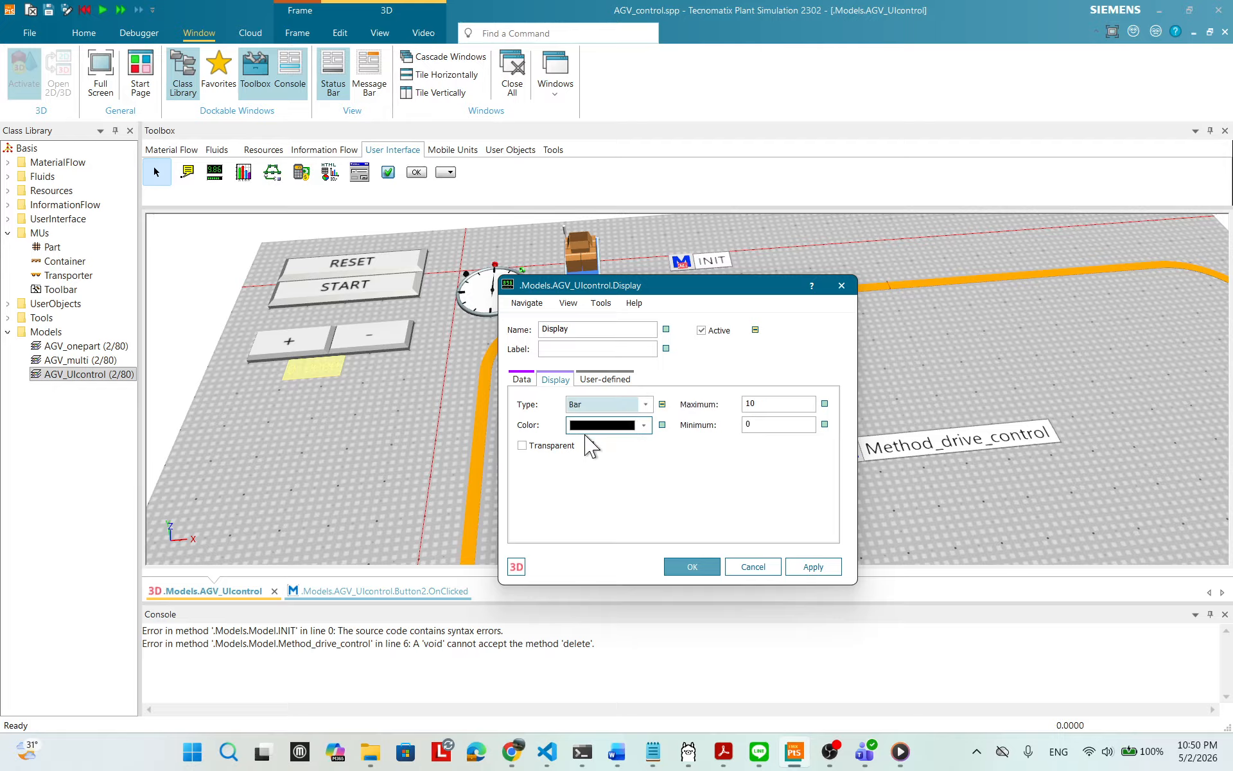
{"action": "left_click", "coordinate": [643, 426]}
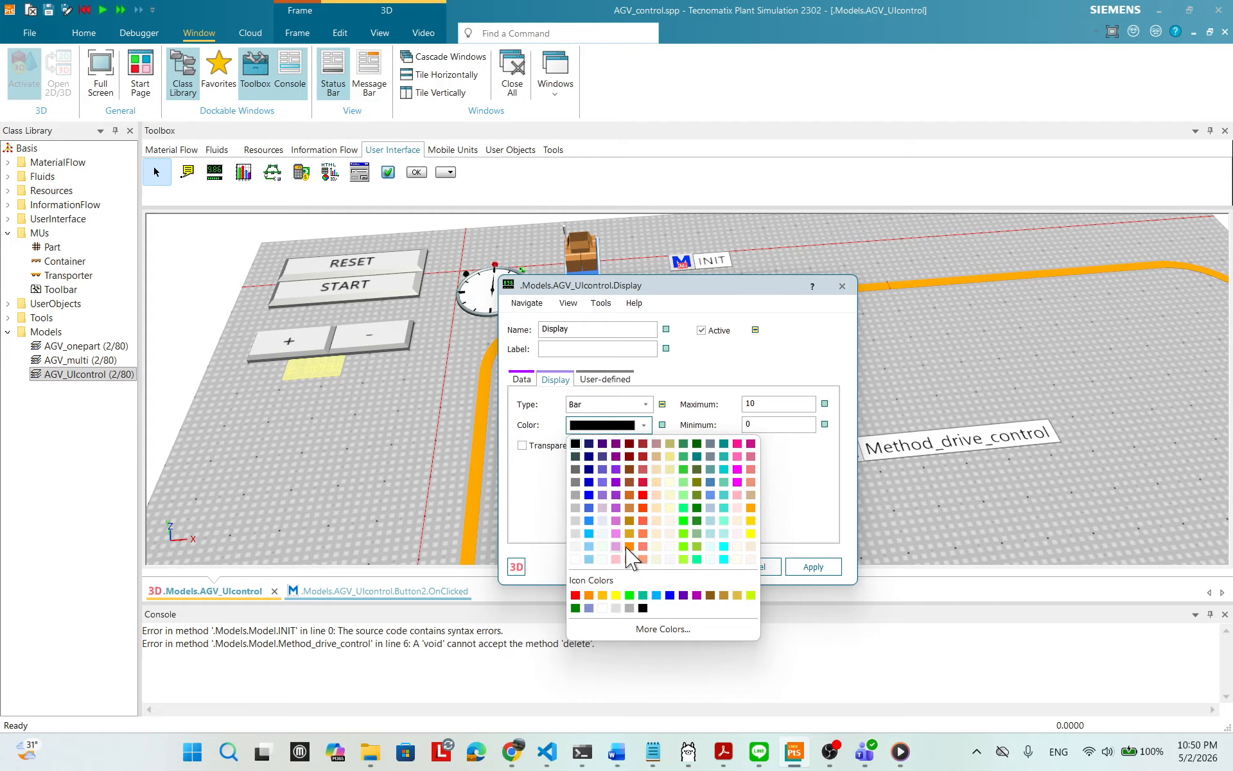
{"action": "left_click", "coordinate": [740, 483]}
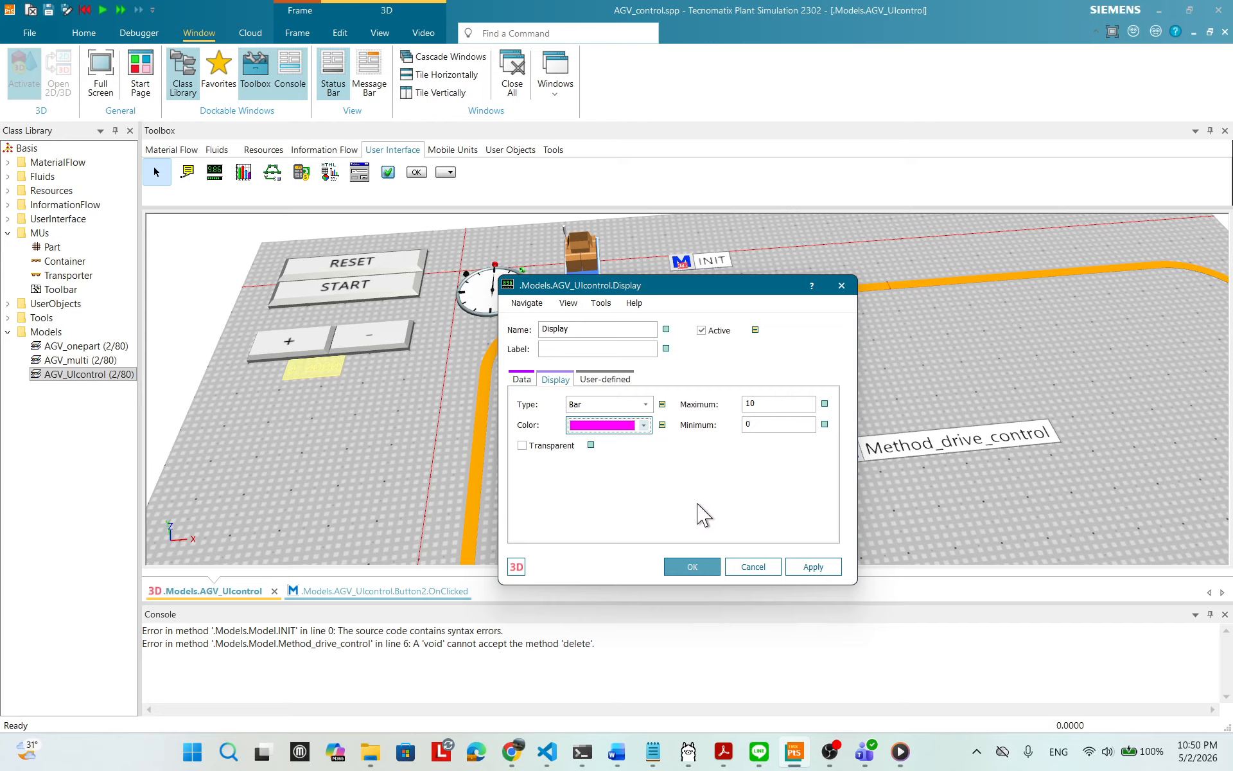
- Make the Display bar transparent with a maximum of 100, and apply its settings
{"action": "left_click", "coordinate": [536, 446]}
{"action": "left_click_drag", "start_coordinate": [728, 297], "coordinate": [599, 391]}
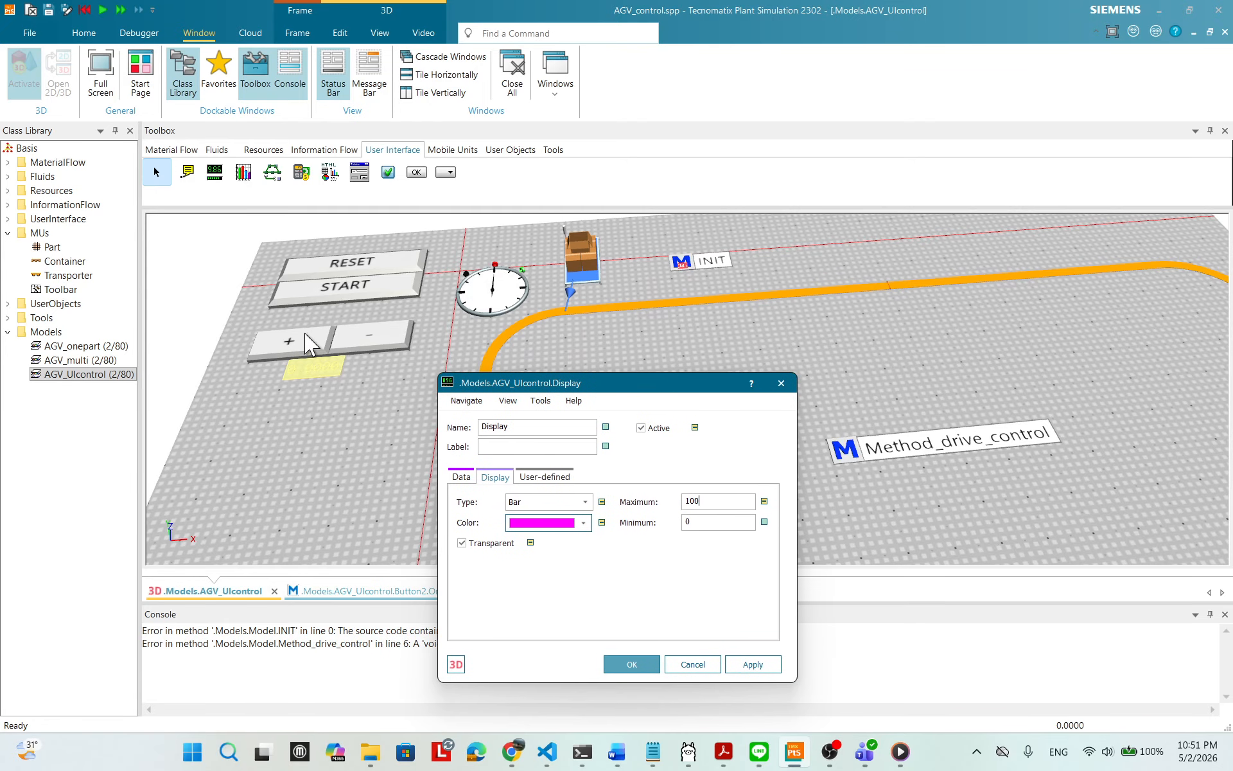
{"action": "left_click_drag", "start_coordinate": [627, 388], "coordinate": [700, 282]}
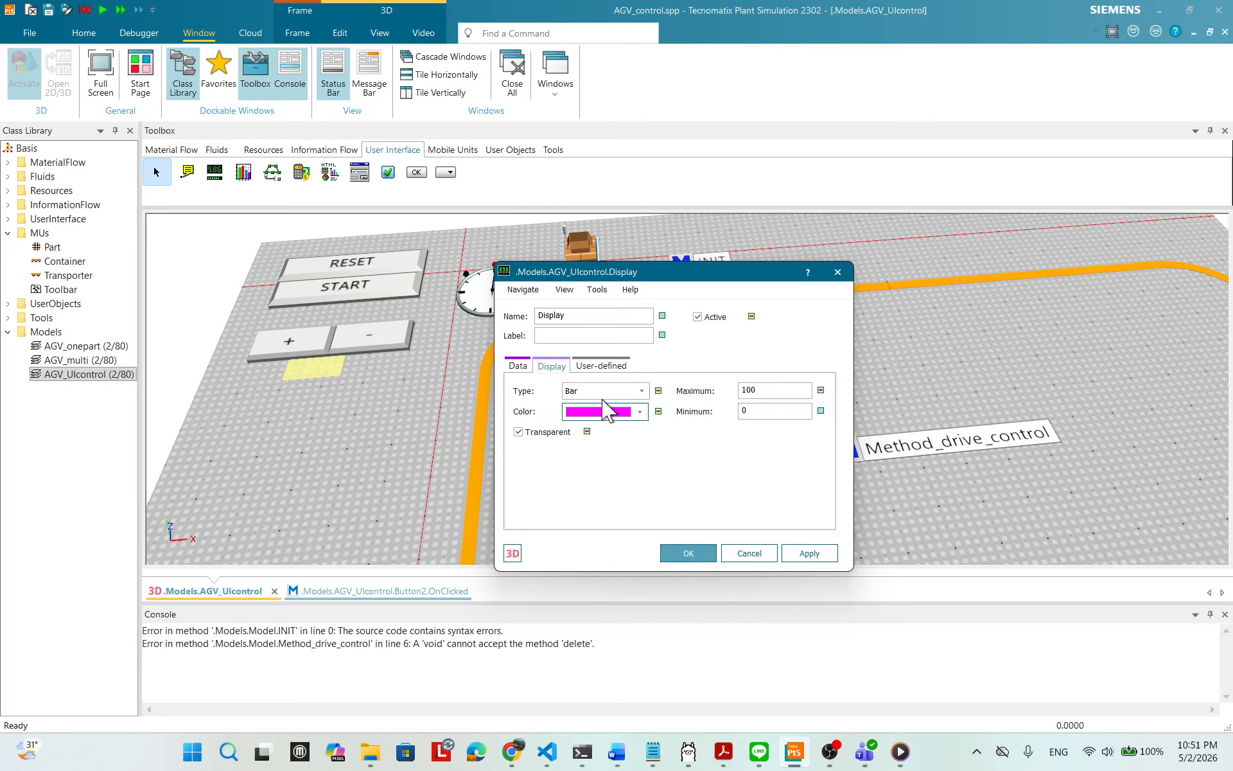
{"action": "left_click", "coordinate": [519, 366]}
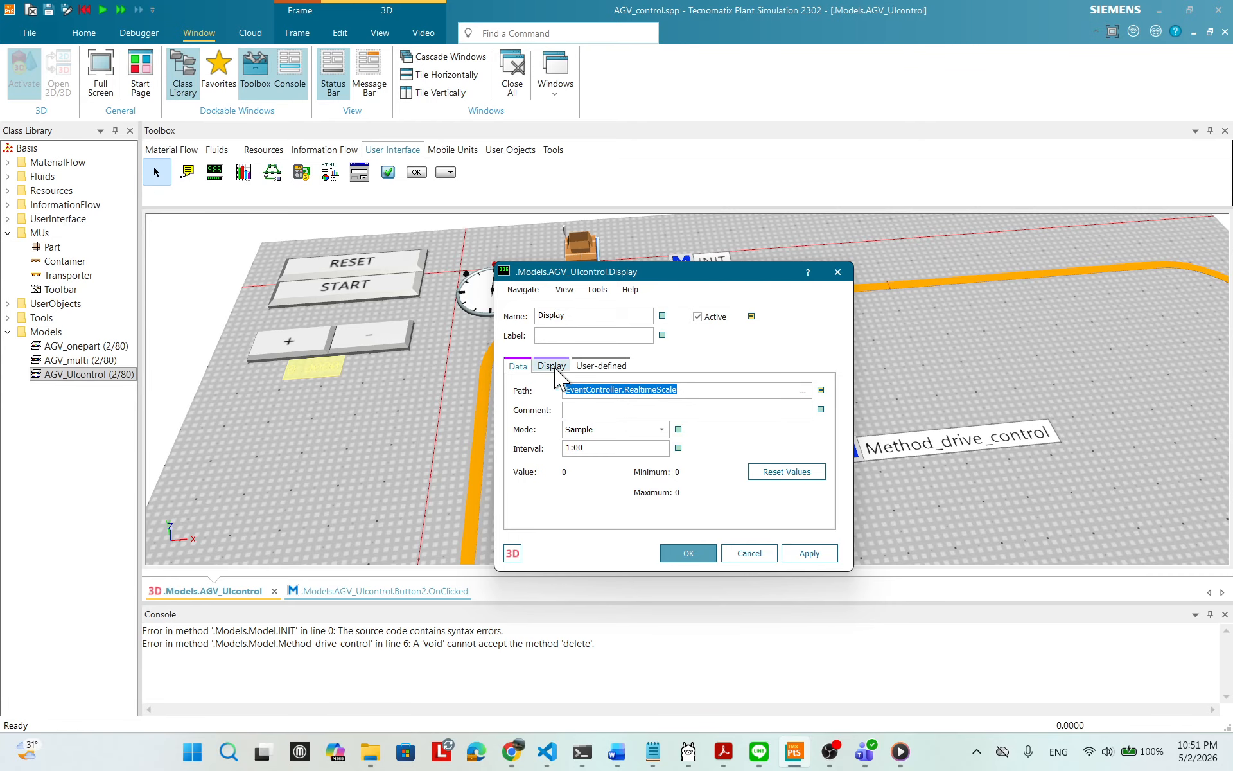
{"action": "left_click", "coordinate": [551, 366]}
{"action": "left_click", "coordinate": [602, 366]}
{"action": "left_click", "coordinate": [518, 366]}
{"action": "left_click", "coordinate": [797, 554]}
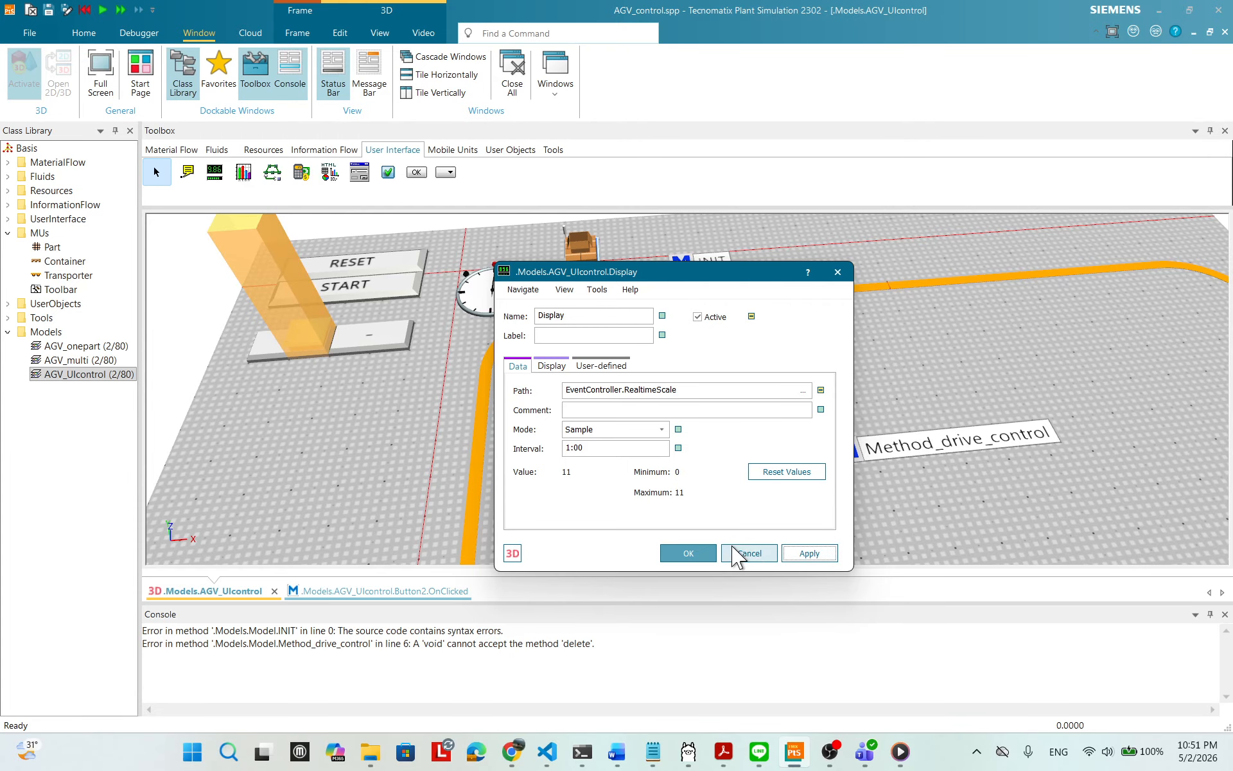
{"action": "left_click", "coordinate": [695, 553]}
- Move the Display bar off the buttons to the free floor area beside the + button
{"action": "left_click_drag", "start_coordinate": [378, 342], "coordinate": [384, 379]}
{"action": "left_click_drag", "start_coordinate": [276, 329], "coordinate": [223, 402]}
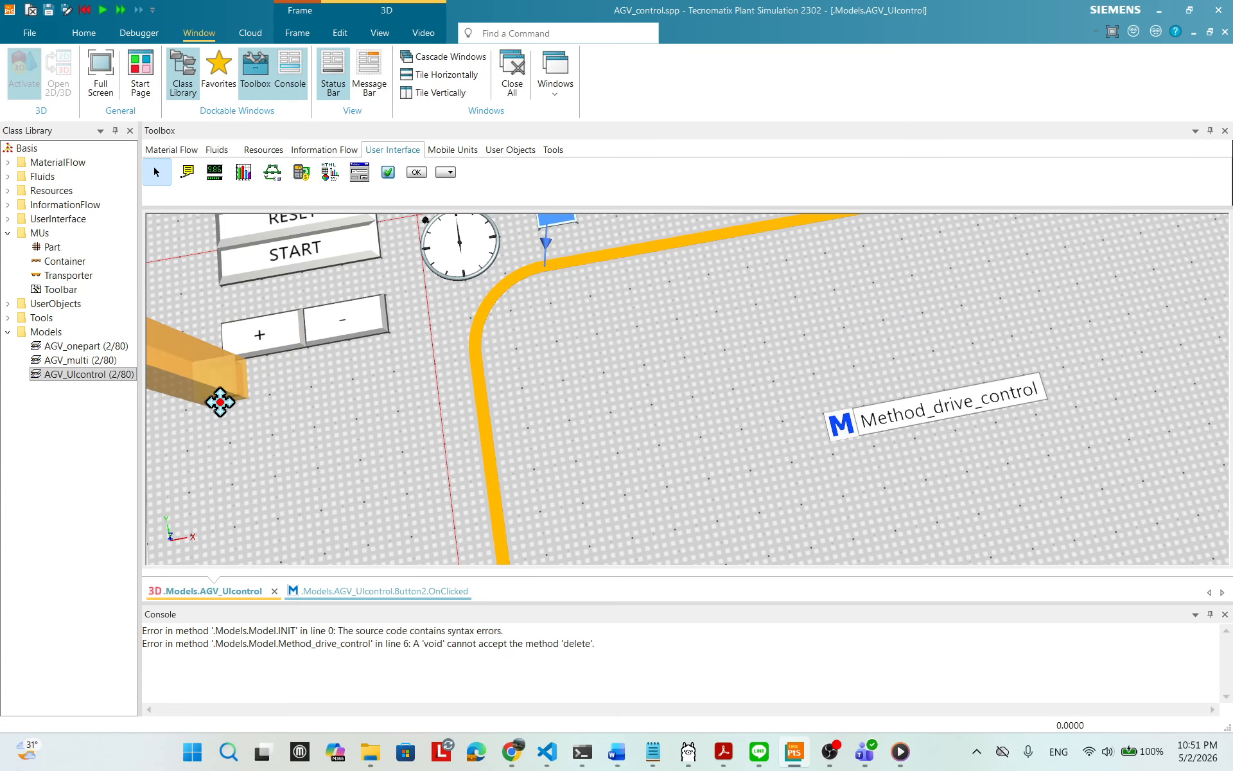
{"action": "left_click_drag", "start_coordinate": [548, 319], "coordinate": [311, 240]}
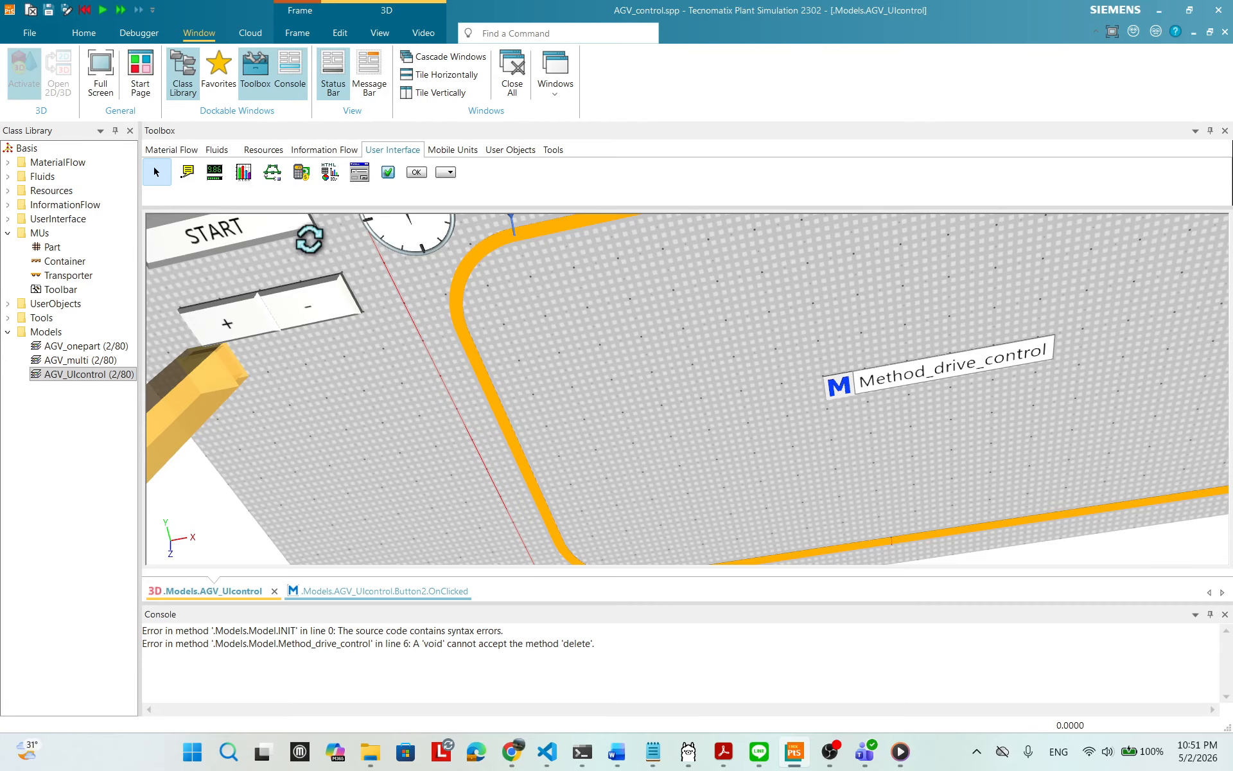
{"action": "left_click", "coordinate": [308, 405]}
{"action": "left_click_drag", "start_coordinate": [300, 470], "coordinate": [299, 282]}
{"action": "left_click_drag", "start_coordinate": [314, 371], "coordinate": [324, 275]}
{"action": "left_click_drag", "start_coordinate": [599, 456], "coordinate": [563, 418]}
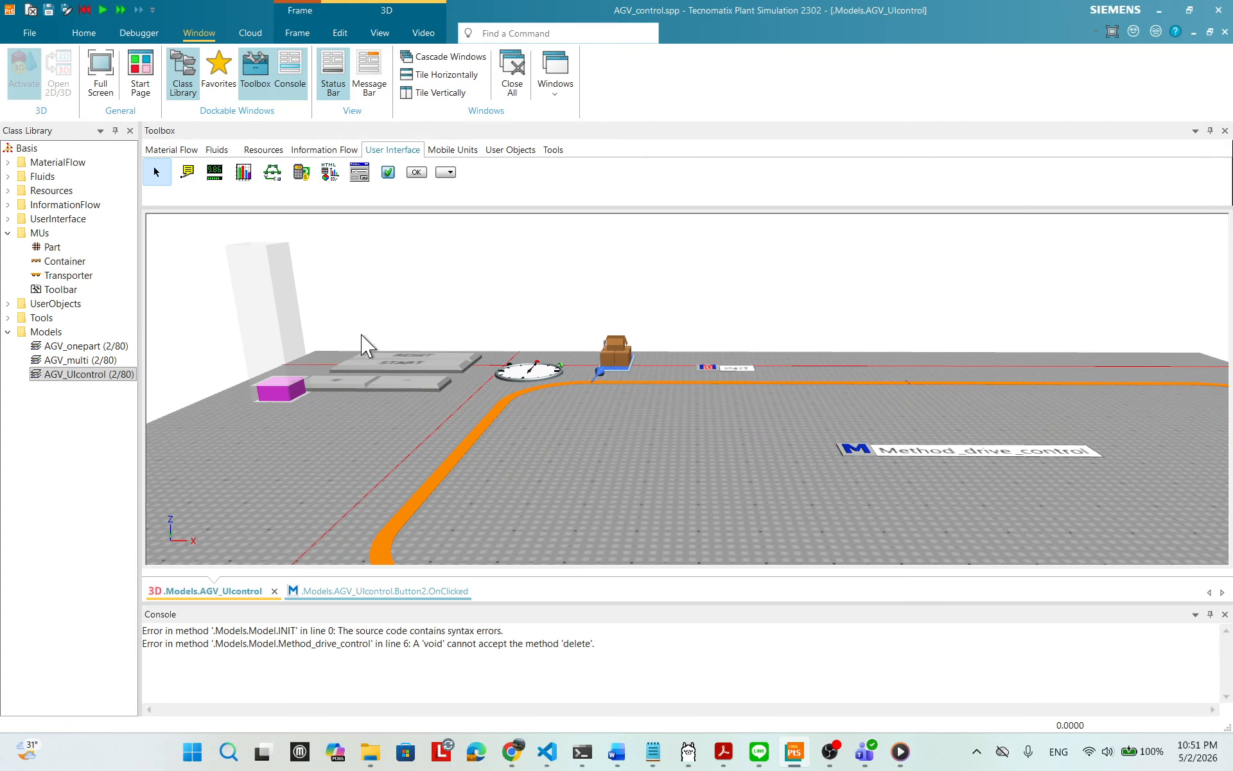
- Lay the Display bar flat by setting its 3D rotation to 90° with axis X 0, Y 1, Z 0
{"action": "double_click", "coordinate": [268, 307]}
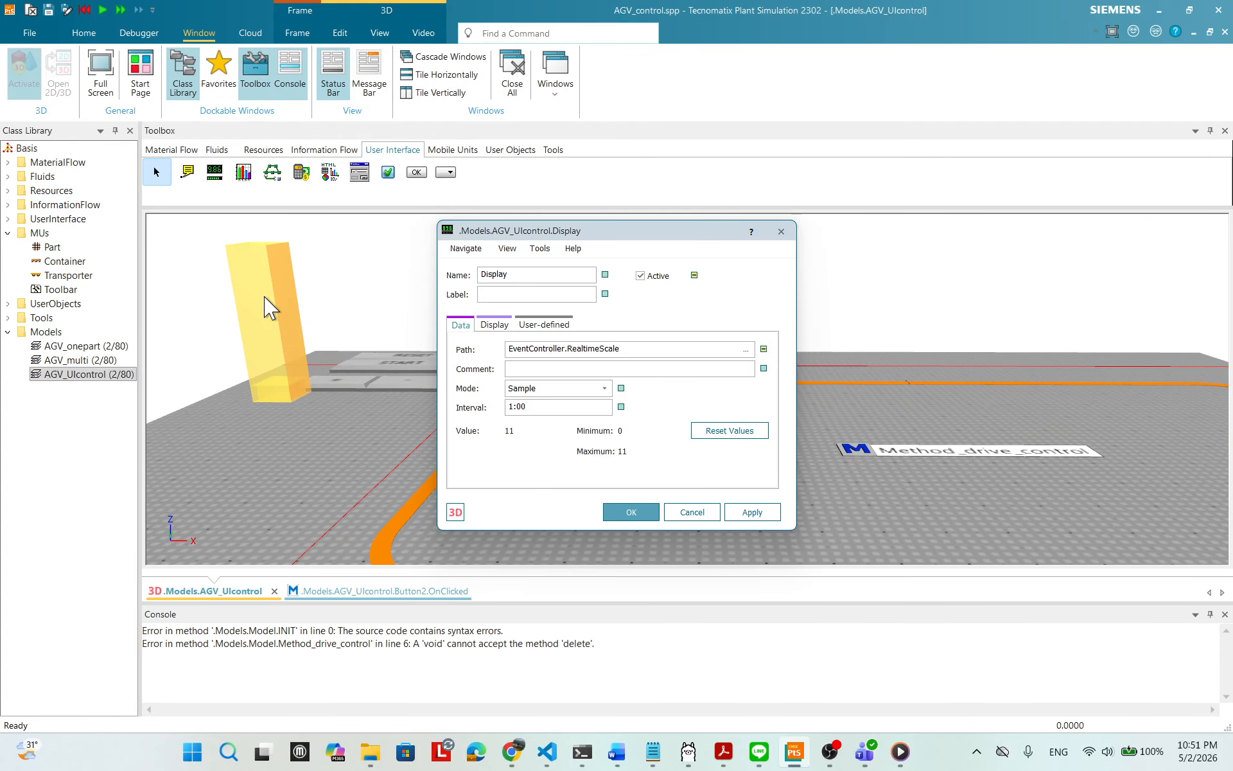
{"action": "left_click", "coordinate": [495, 329]}
{"action": "left_click", "coordinate": [546, 325]}
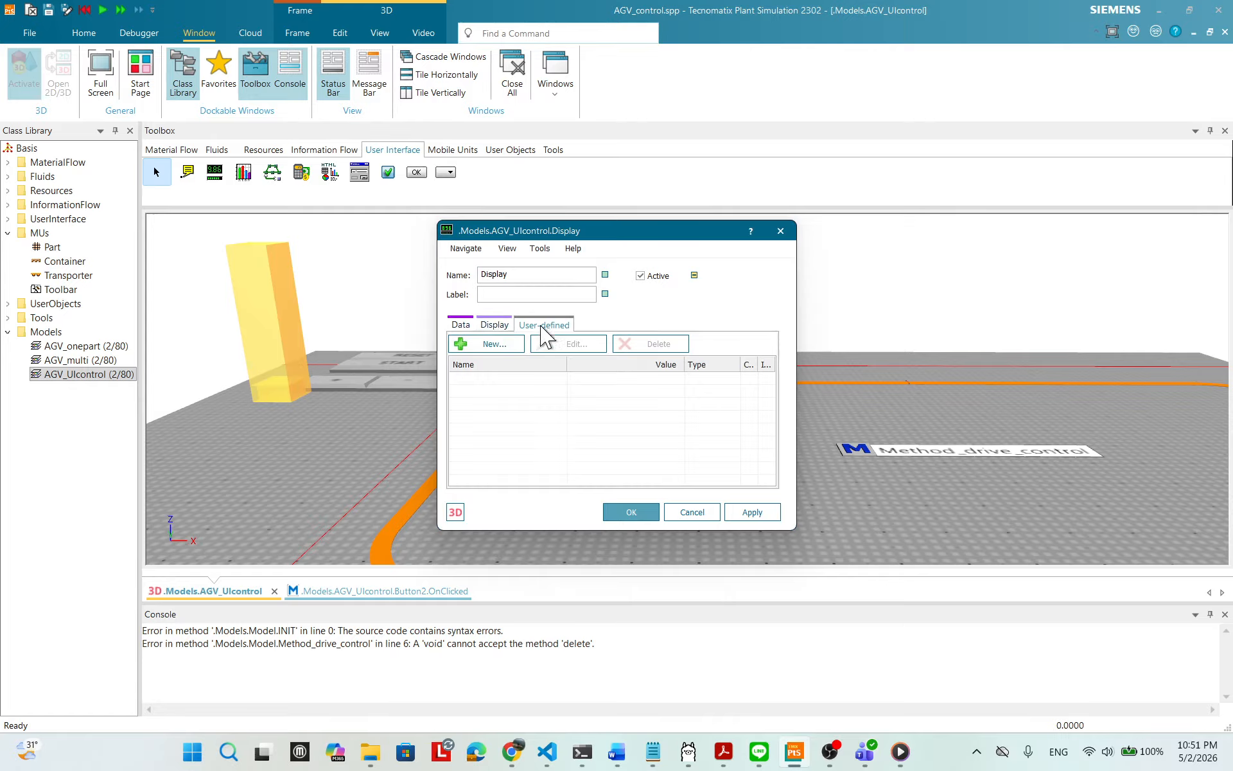
{"action": "left_click", "coordinate": [494, 325]}
{"action": "left_click", "coordinate": [462, 325]}
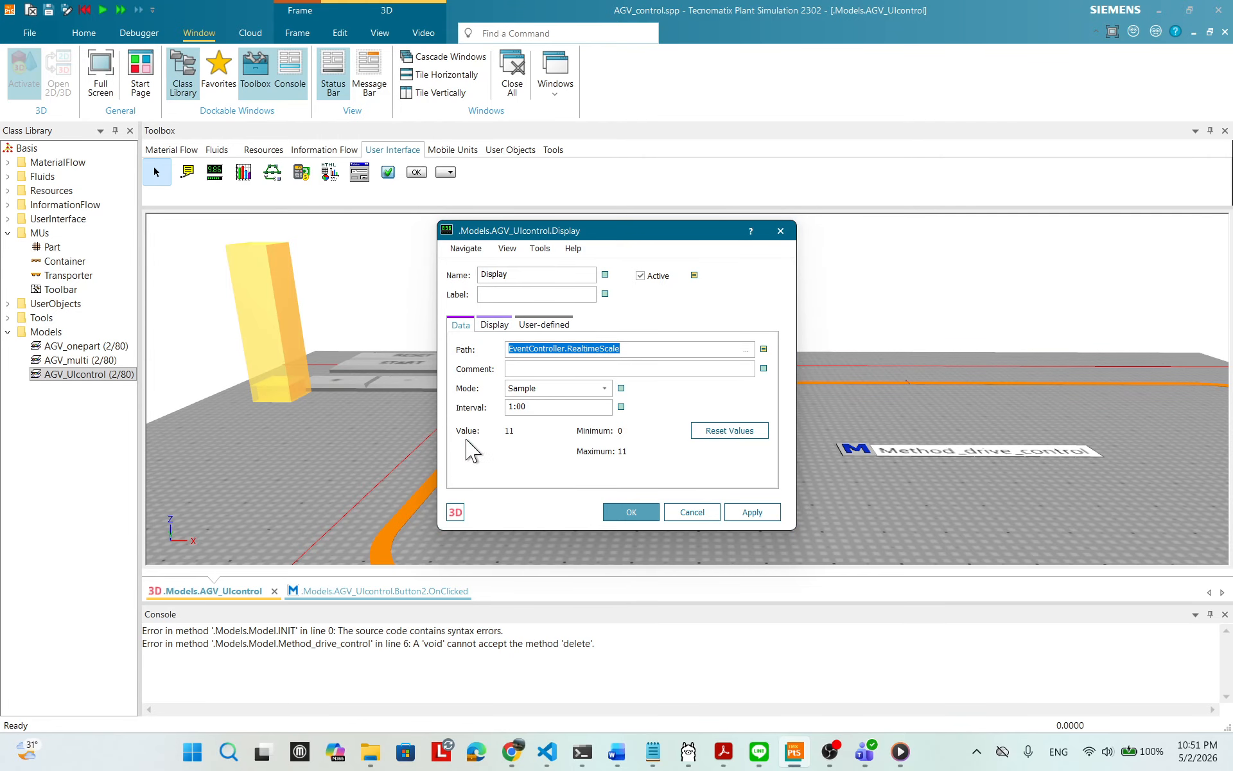
{"action": "left_click", "coordinate": [456, 512]}
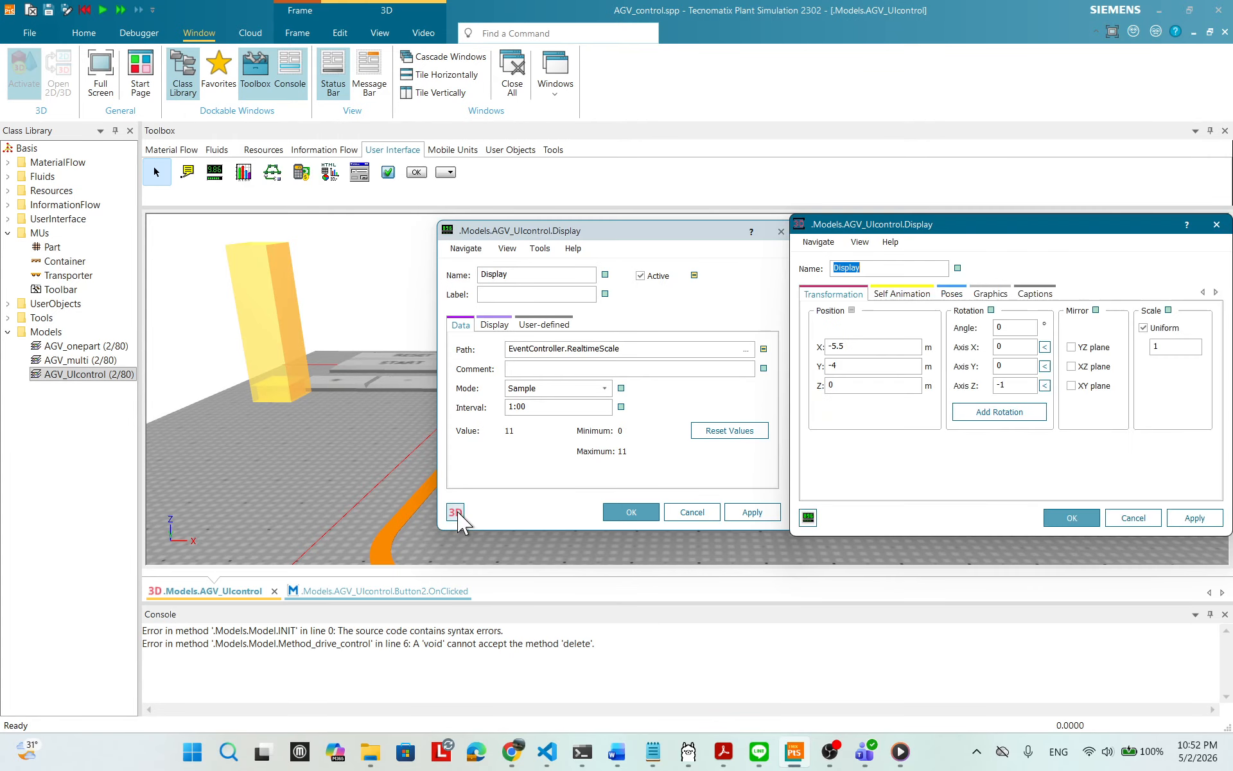
{"action": "left_click_drag", "start_coordinate": [963, 225], "coordinate": [700, 221]}
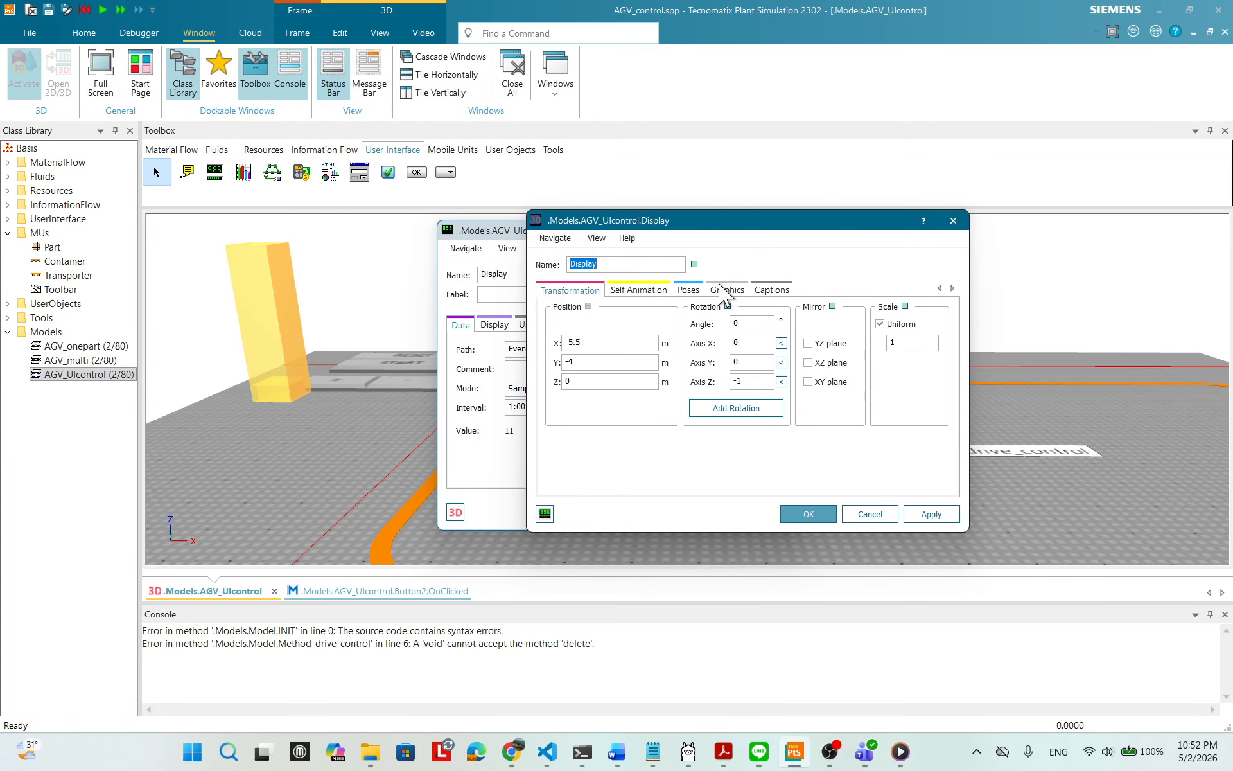
{"action": "left_click", "coordinate": [760, 325]}
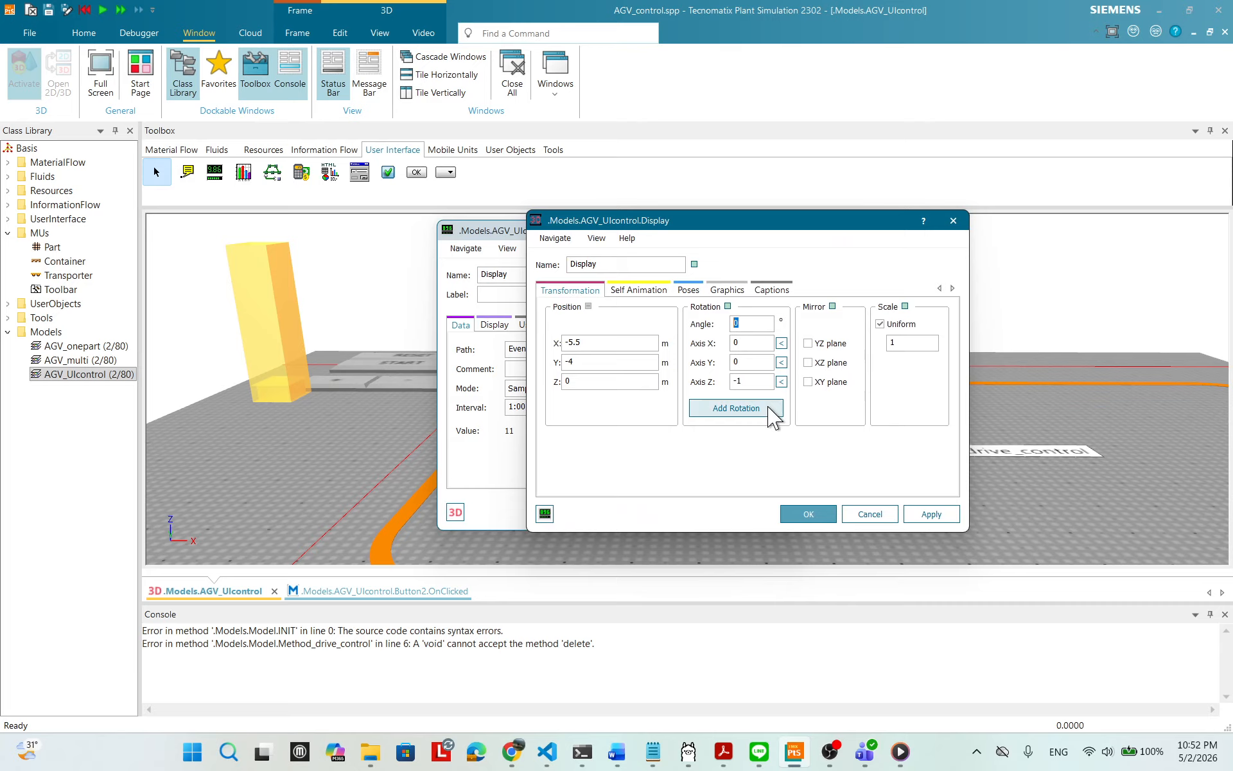
{"action": "type", "text": "90"}
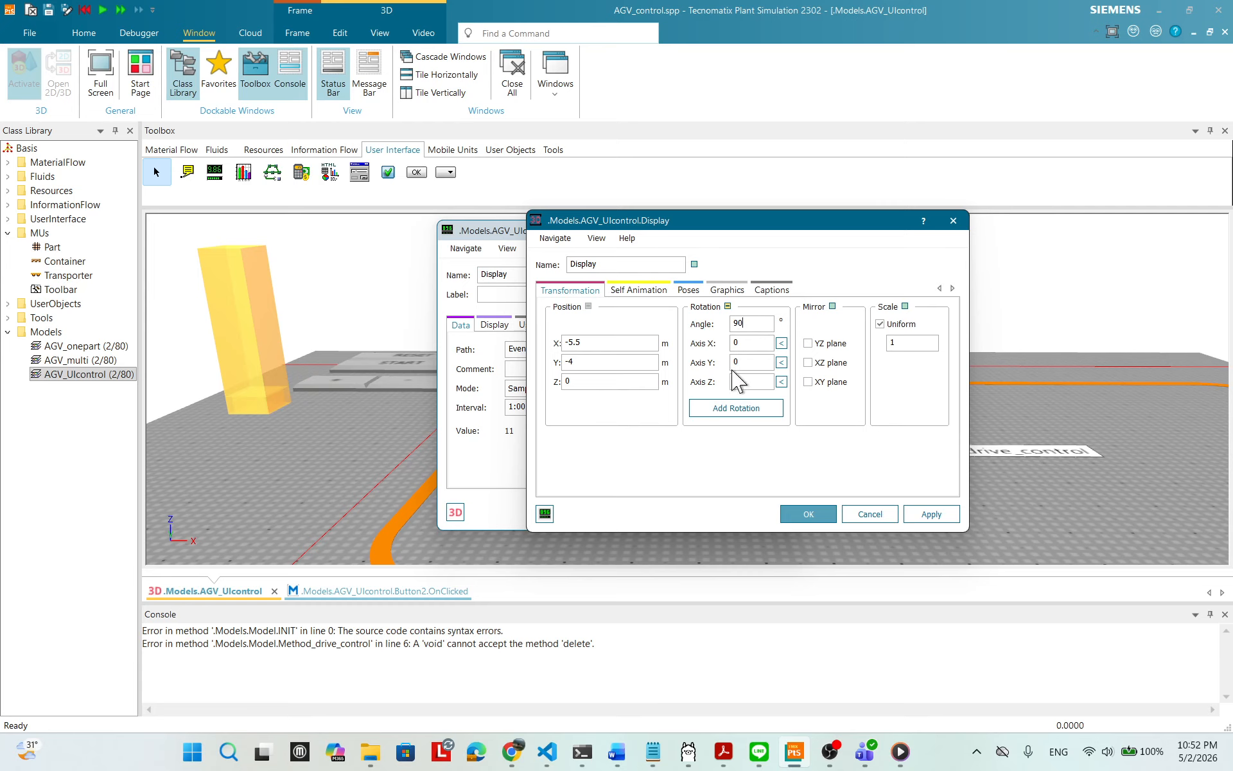
{"action": "key", "text": "Tab"}
{"action": "type", "text": "0"}
{"action": "type", "text": "1"}
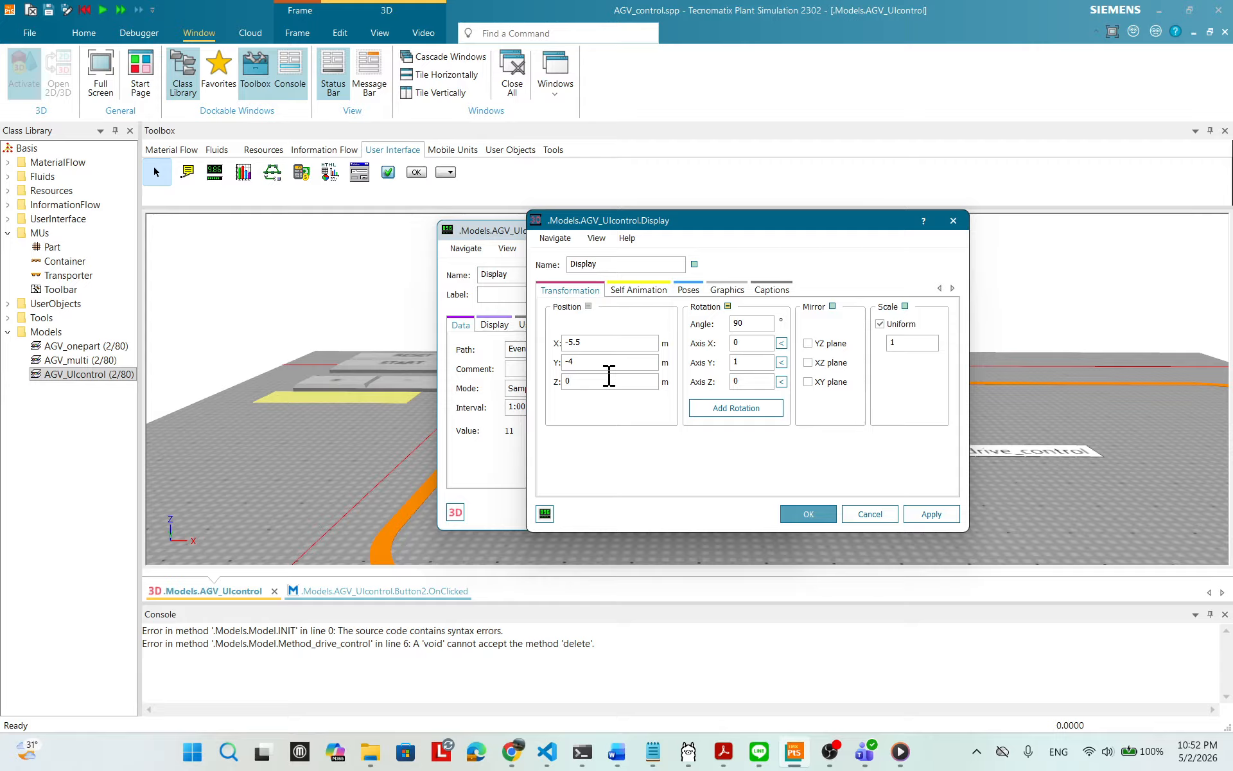
- Set the Display's Z position to 0.2 m and apply the 3D changes
{"action": "type", "text": "2"}
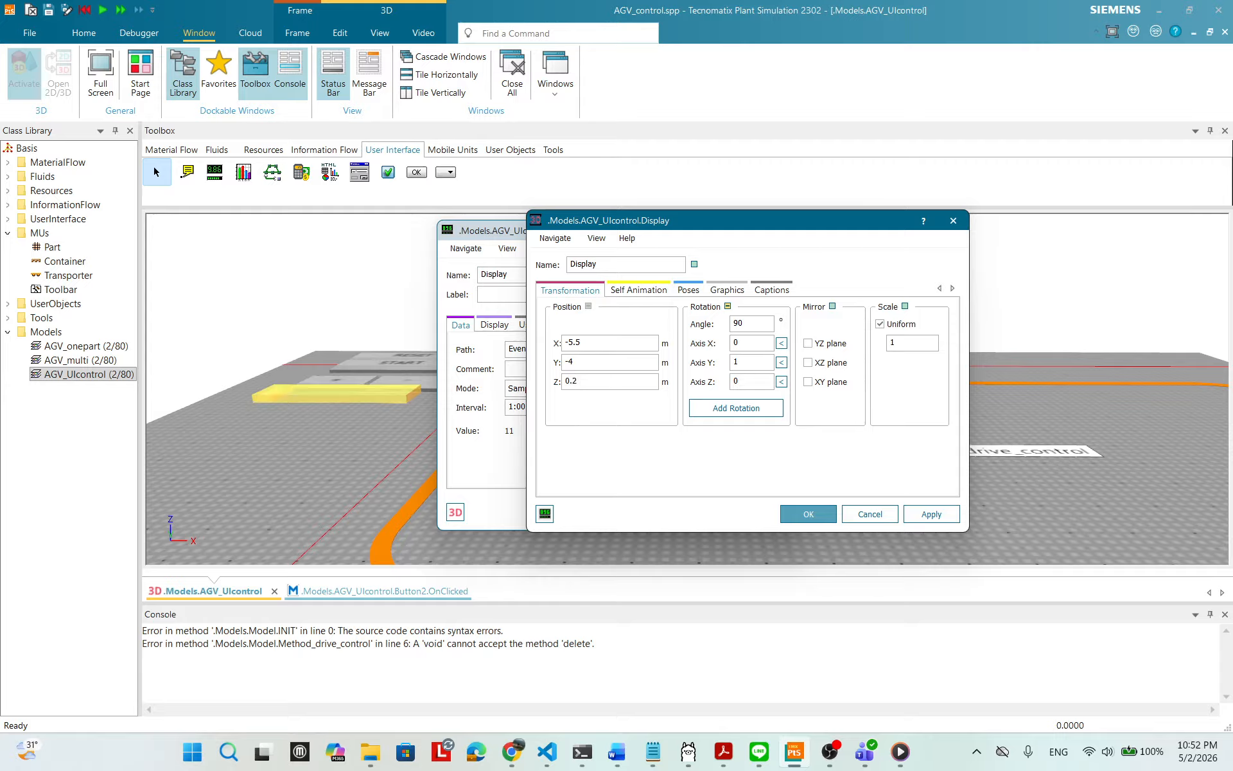
{"action": "left_click_drag", "start_coordinate": [429, 368], "coordinate": [424, 435]}
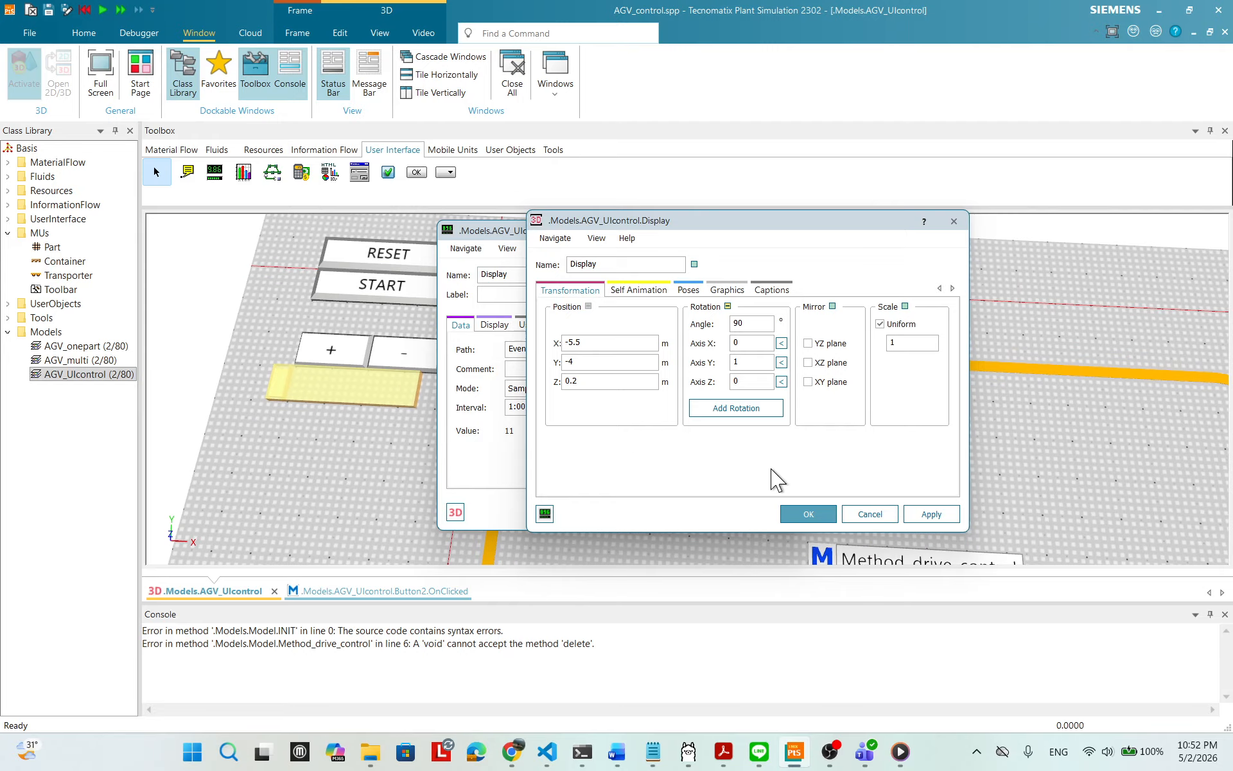
{"action": "left_click", "coordinate": [931, 514]}
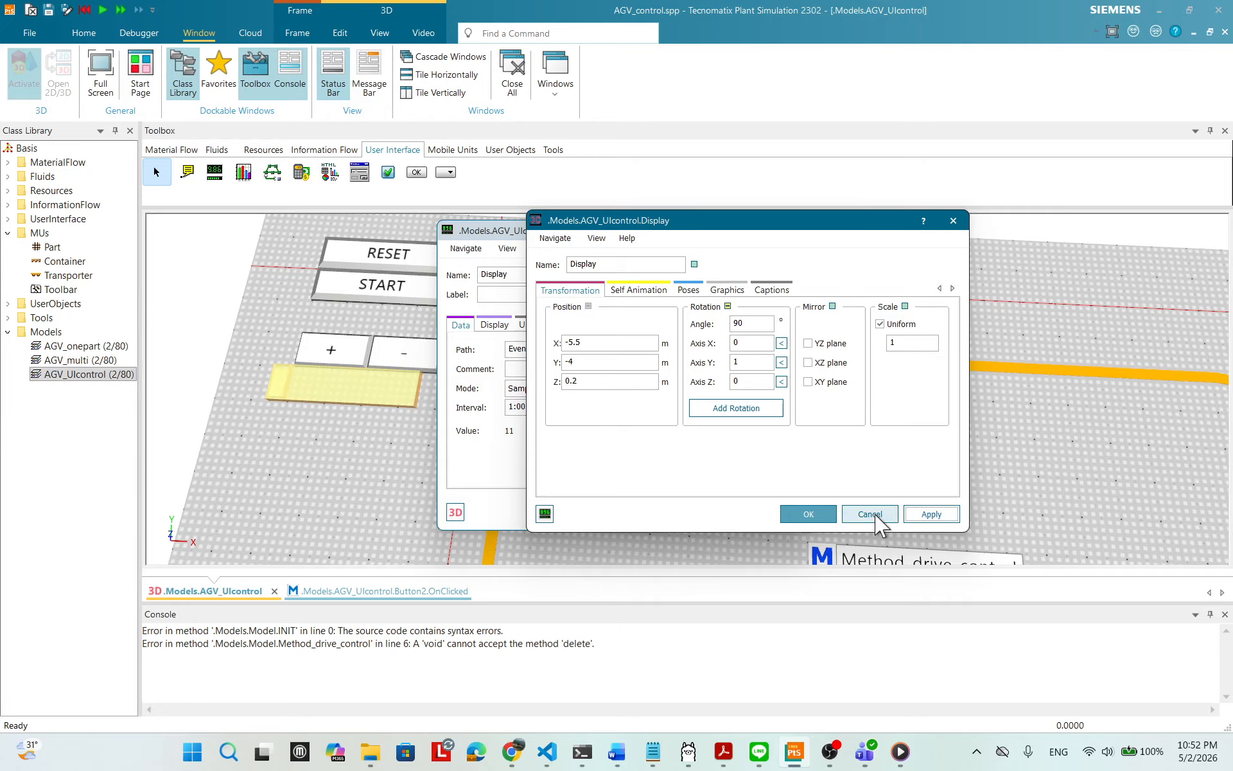
{"action": "left_click_drag", "start_coordinate": [375, 389], "coordinate": [388, 383]}
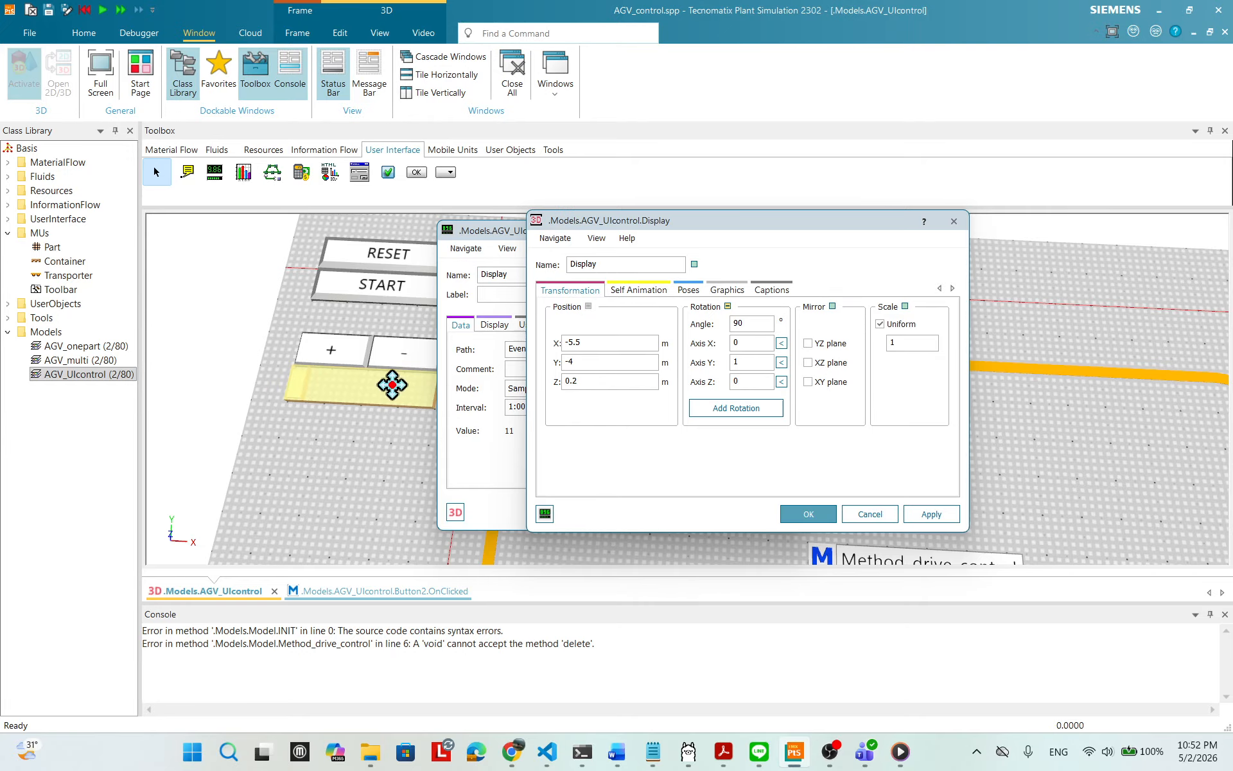
{"action": "left_click", "coordinate": [392, 435]}
{"action": "left_click_drag", "start_coordinate": [419, 333], "coordinate": [270, 394]}
{"action": "left_click_drag", "start_coordinate": [339, 337], "coordinate": [321, 239]}
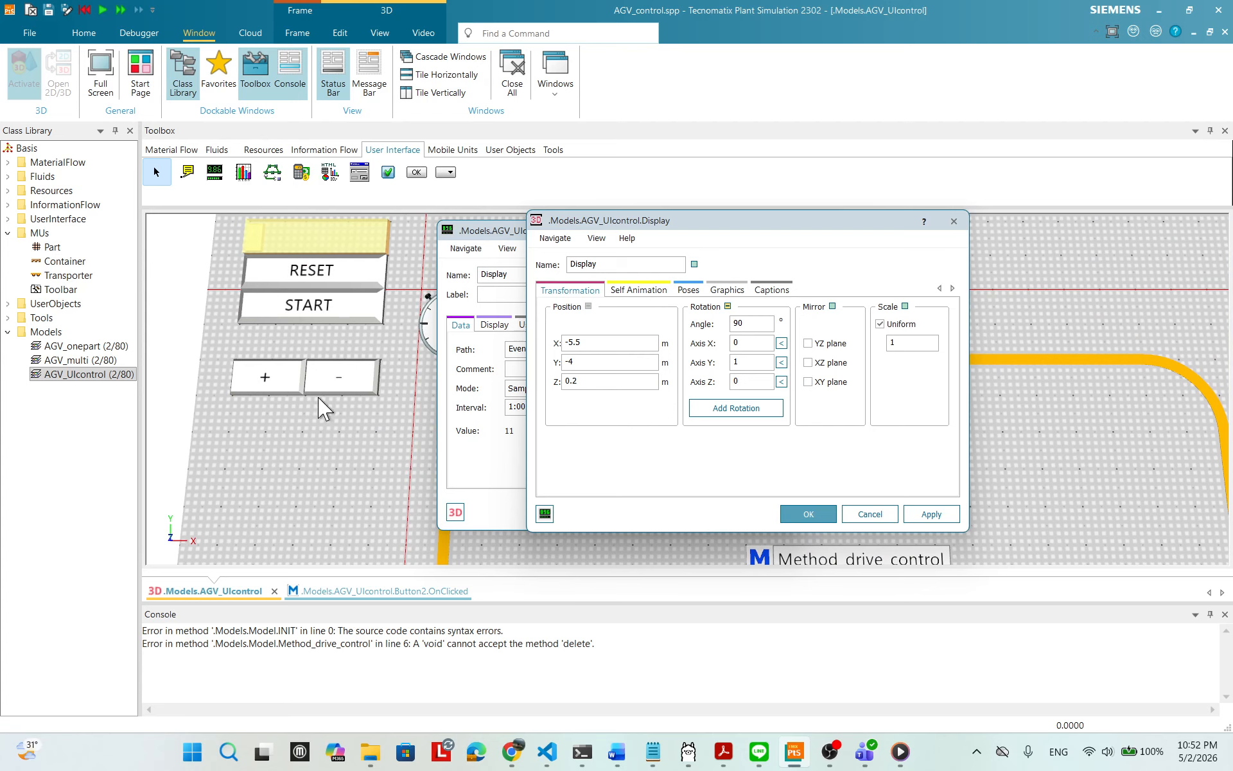
{"action": "left_click", "coordinate": [328, 474]}
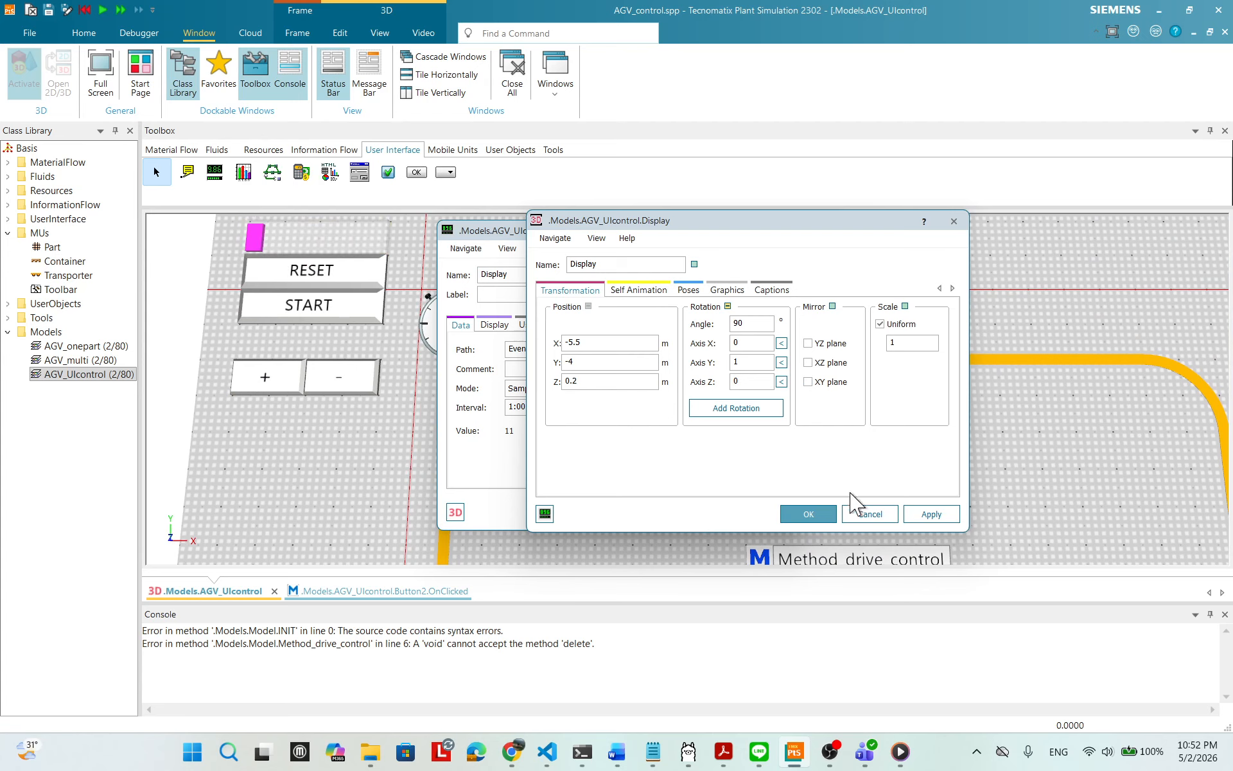
{"action": "left_click", "coordinate": [912, 515]}
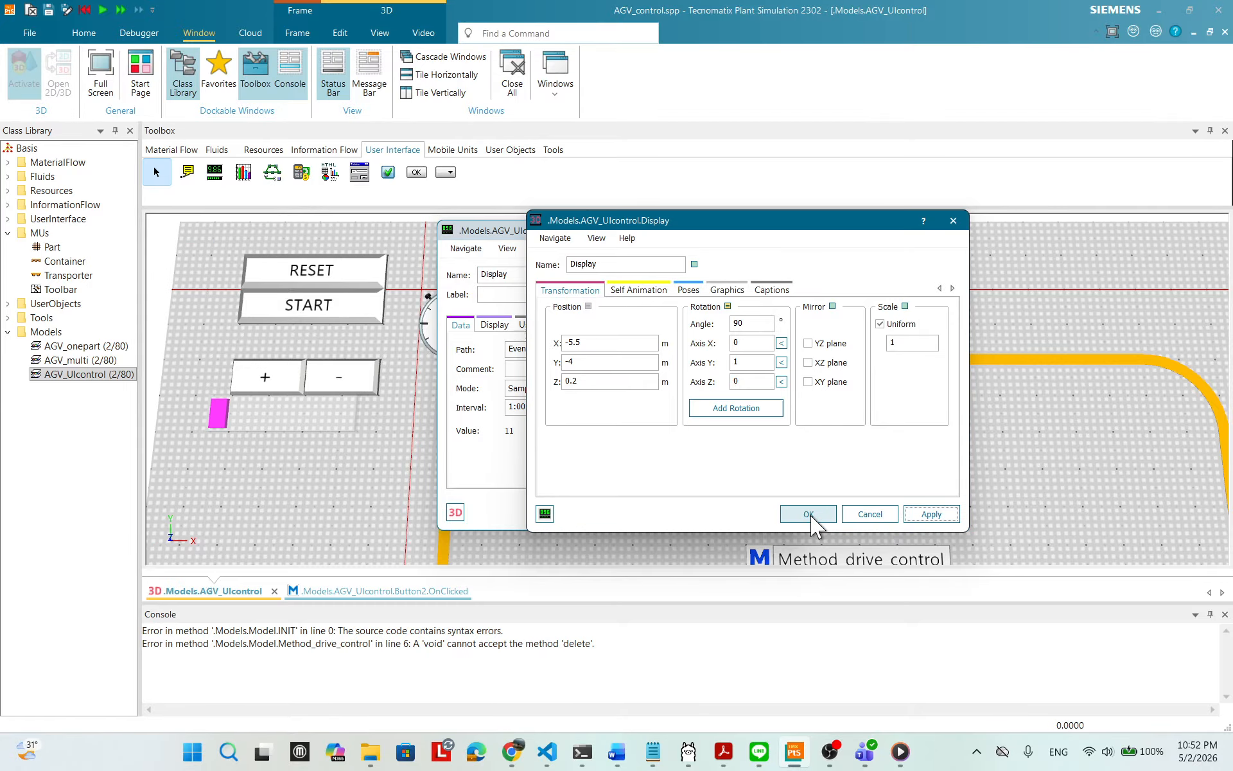
- Confirm and close the Display's settings, and move the bar directly above the RESET button
{"action": "left_click", "coordinate": [809, 514]}
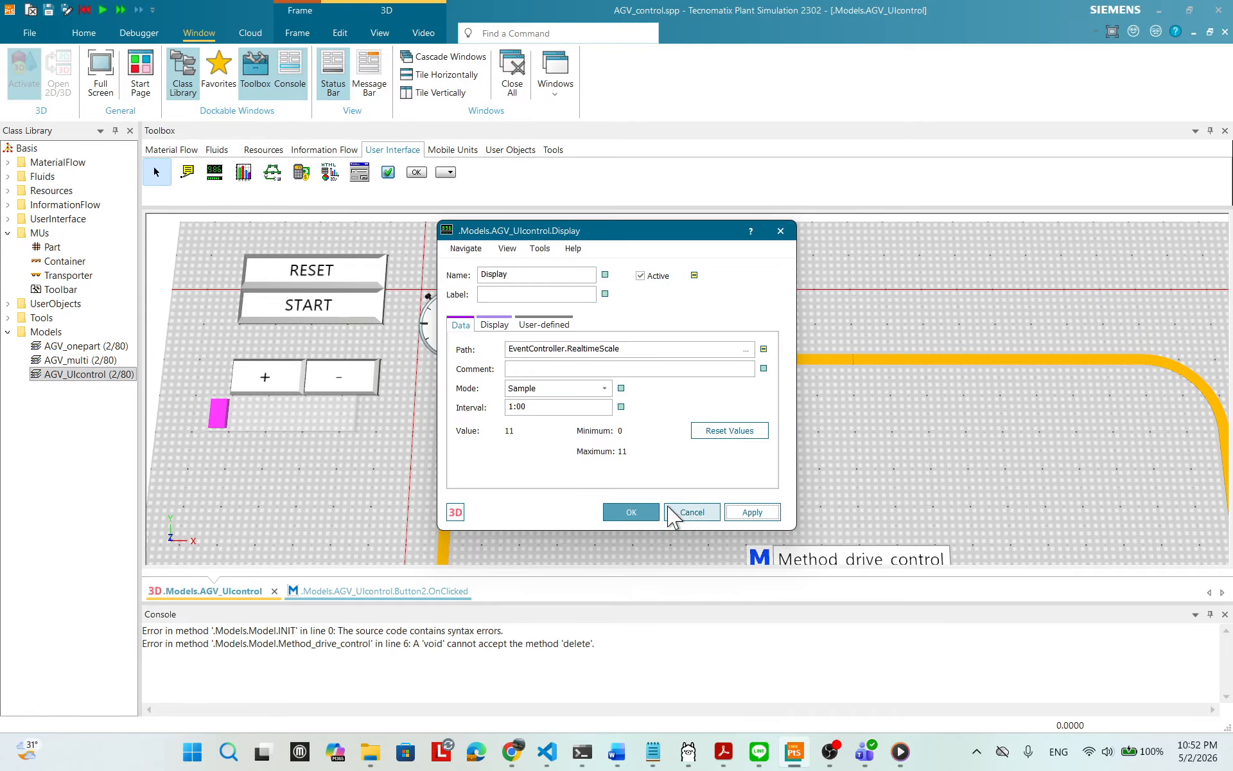
{"action": "left_click", "coordinate": [631, 512]}
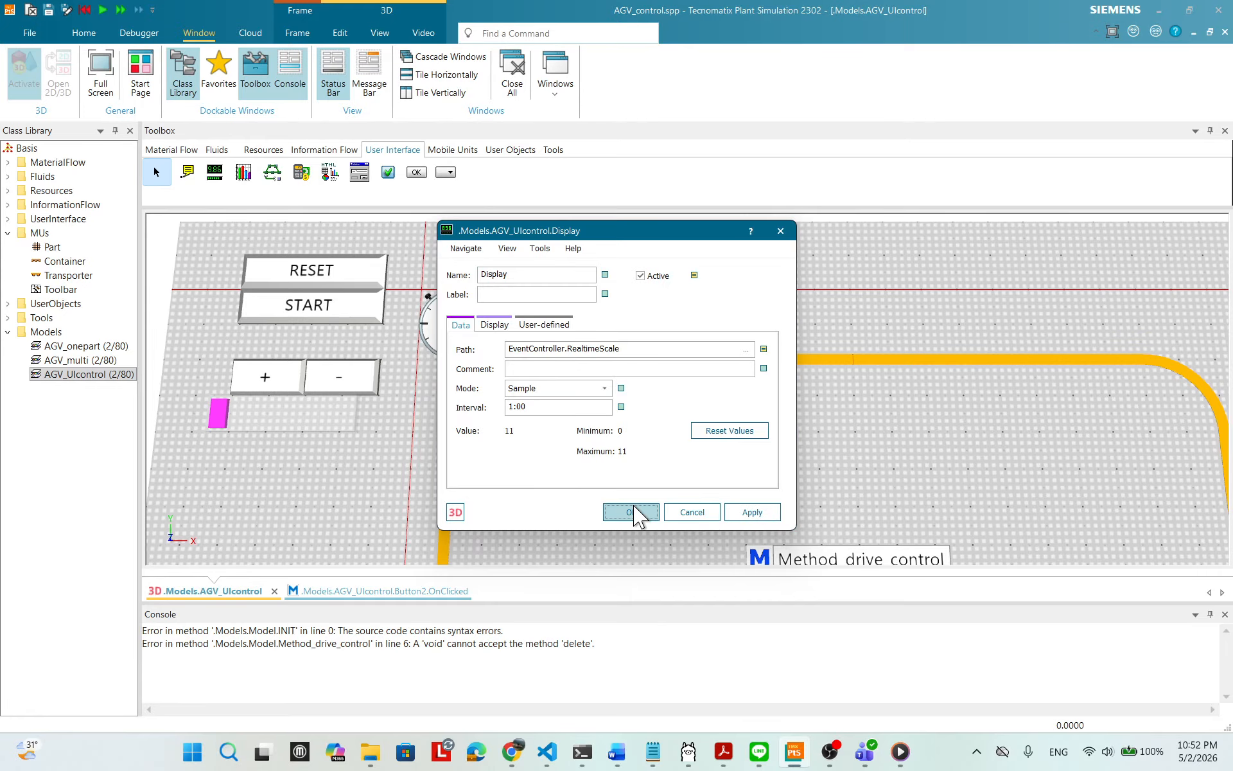
{"action": "left_click_drag", "start_coordinate": [300, 259], "coordinate": [311, 234]}
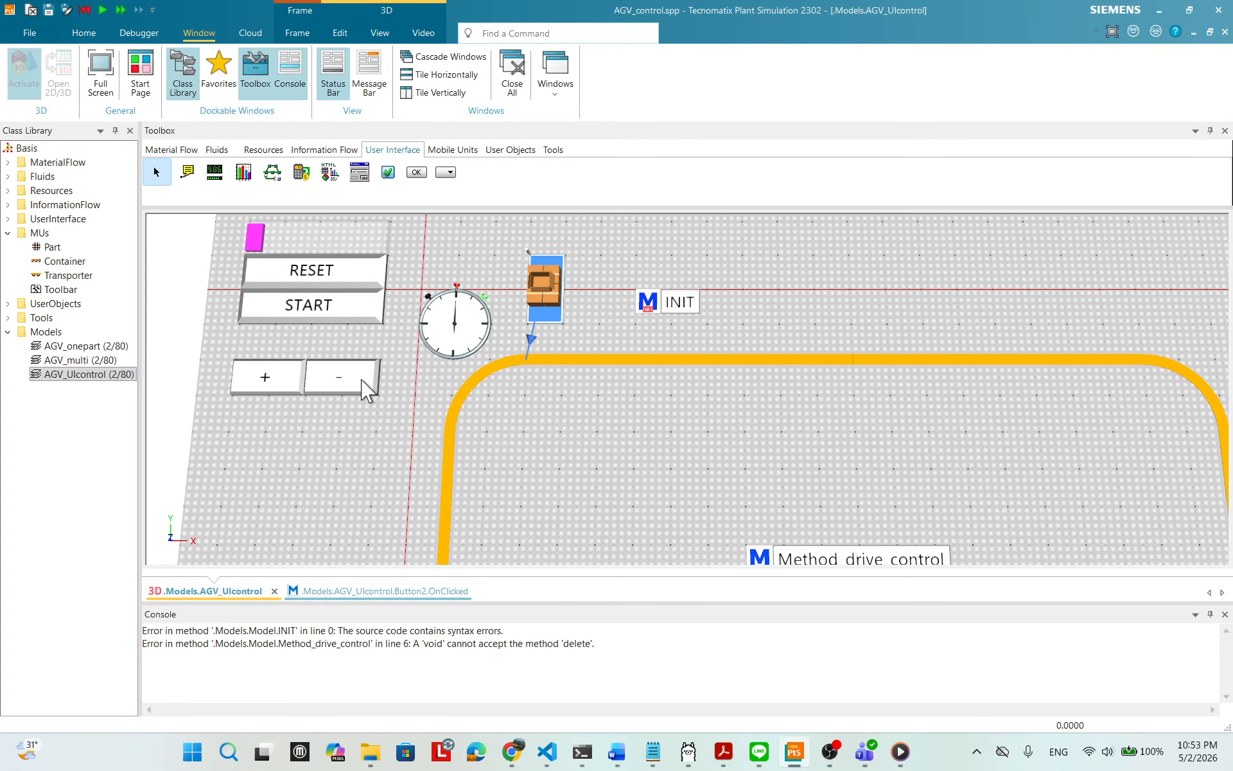
- Start the simulation and test the Display bar by raising the real-time scale with + and lowering it with -
{"action": "left_click", "coordinate": [330, 317]}
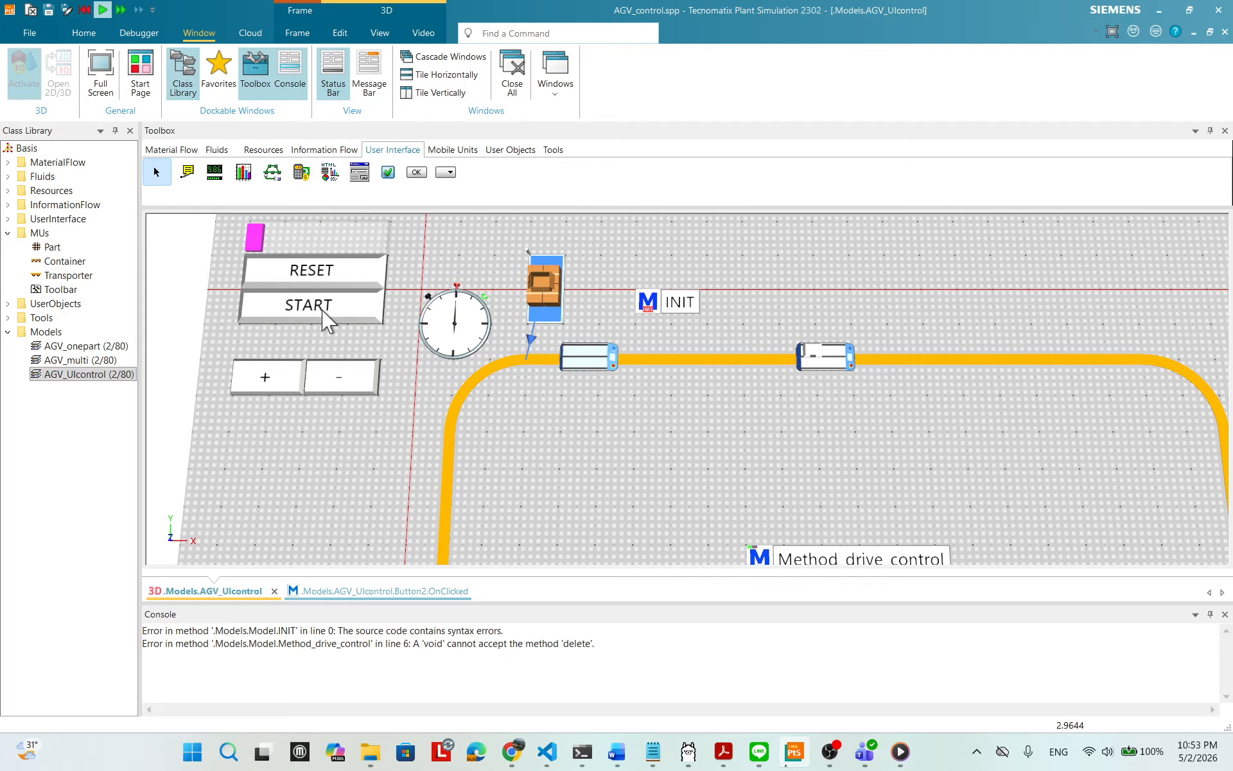
{"action": "left_click", "coordinate": [266, 379]}
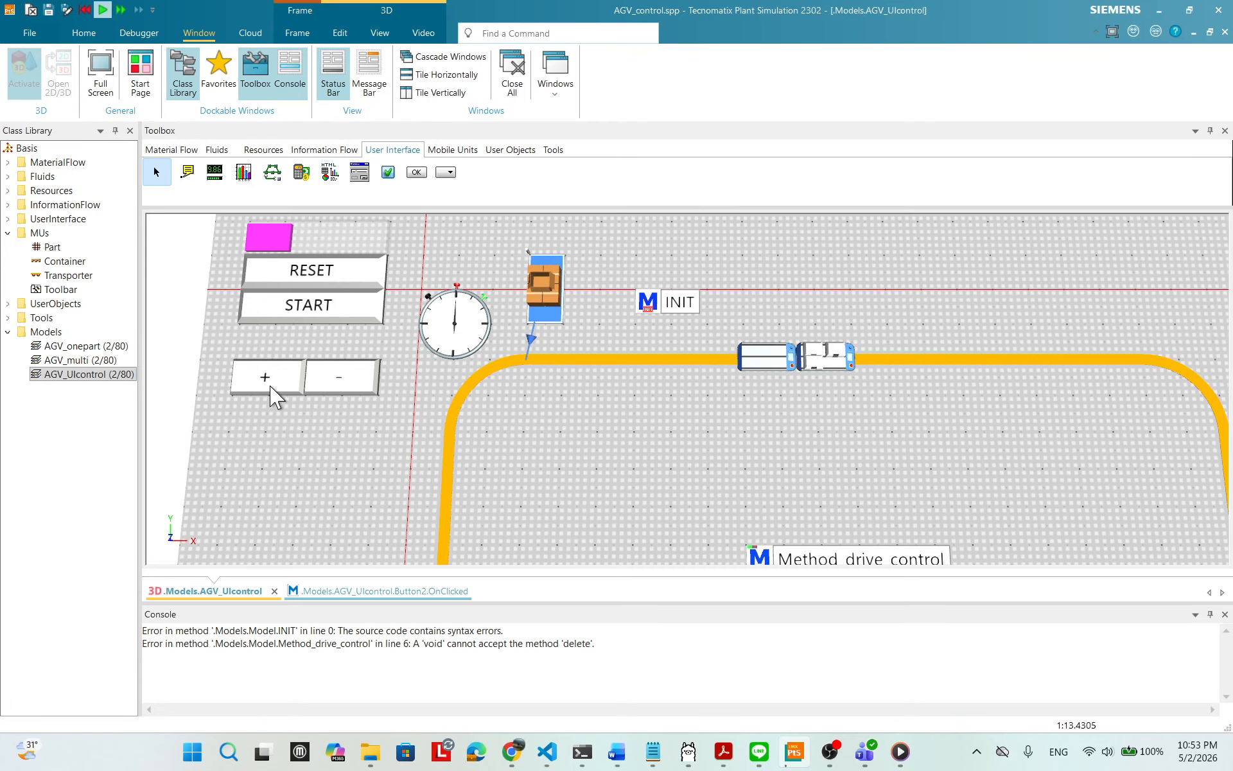
{"action": "left_click", "coordinate": [270, 387]}
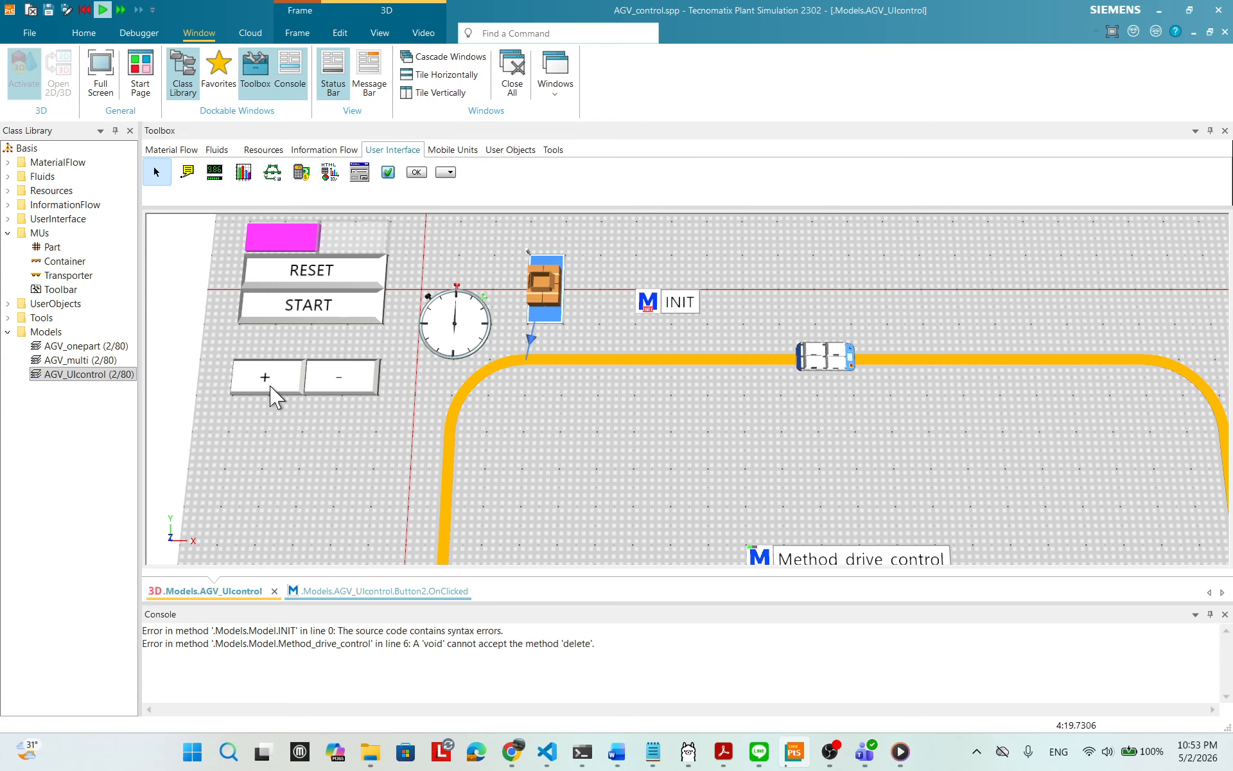
{"action": "left_click", "coordinate": [340, 381]}
{"action": "left_click", "coordinate": [341, 380]}
{"action": "left_click", "coordinate": [341, 380]}
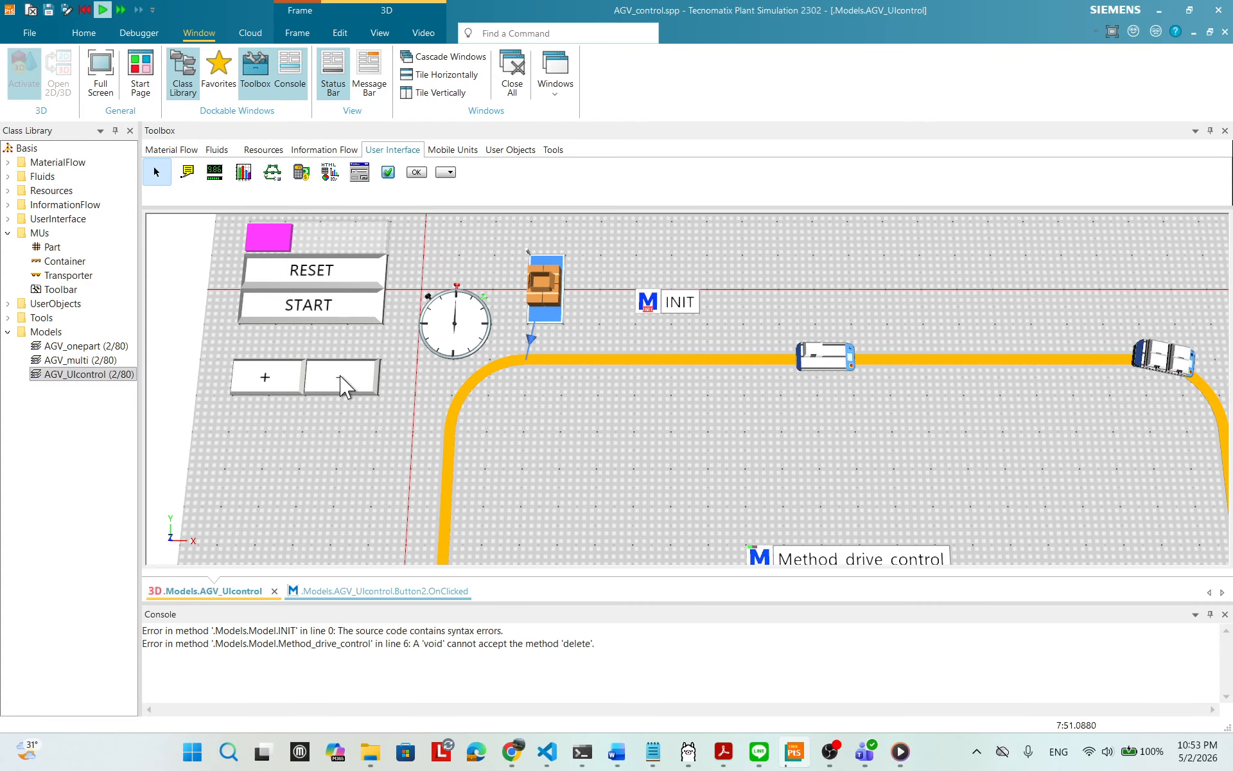
- Test the running simulation by lowering the real-time scale with -, raising it with +, and resetting the model with RESET
{"action": "left_click", "coordinate": [341, 380]}
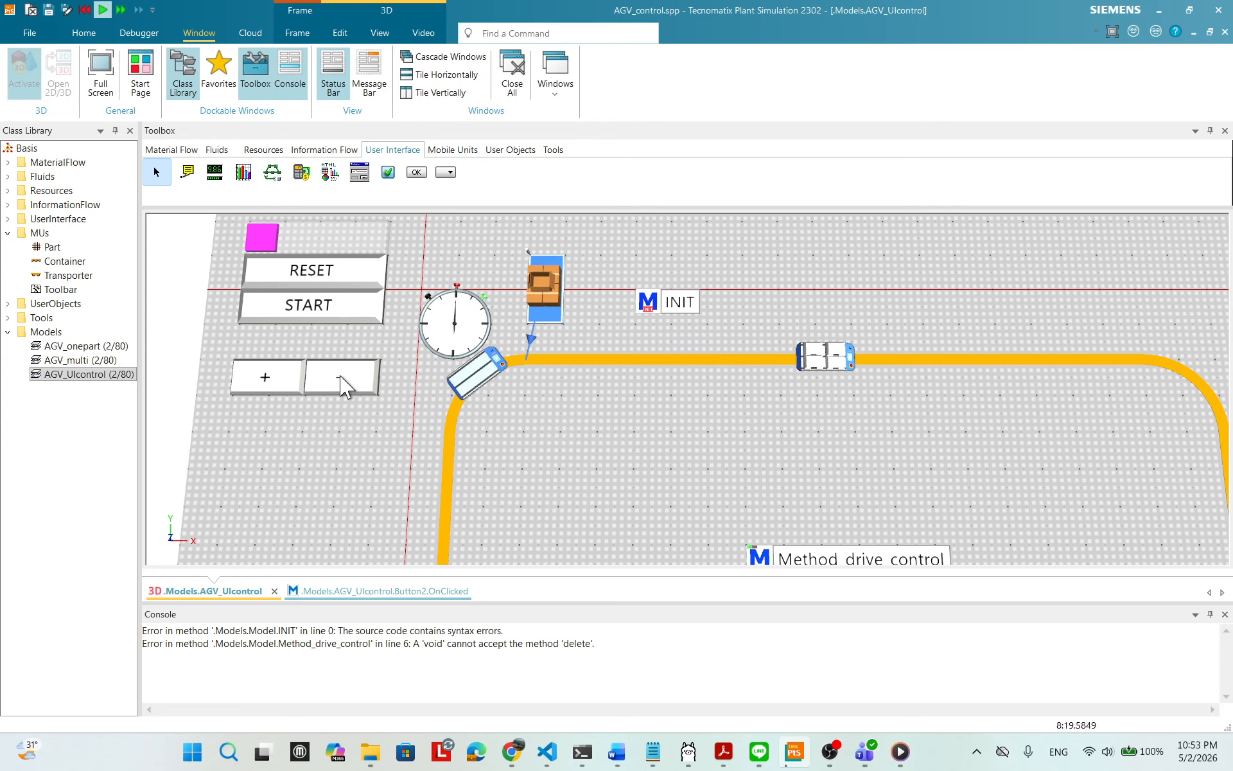
{"action": "left_click", "coordinate": [289, 385]}
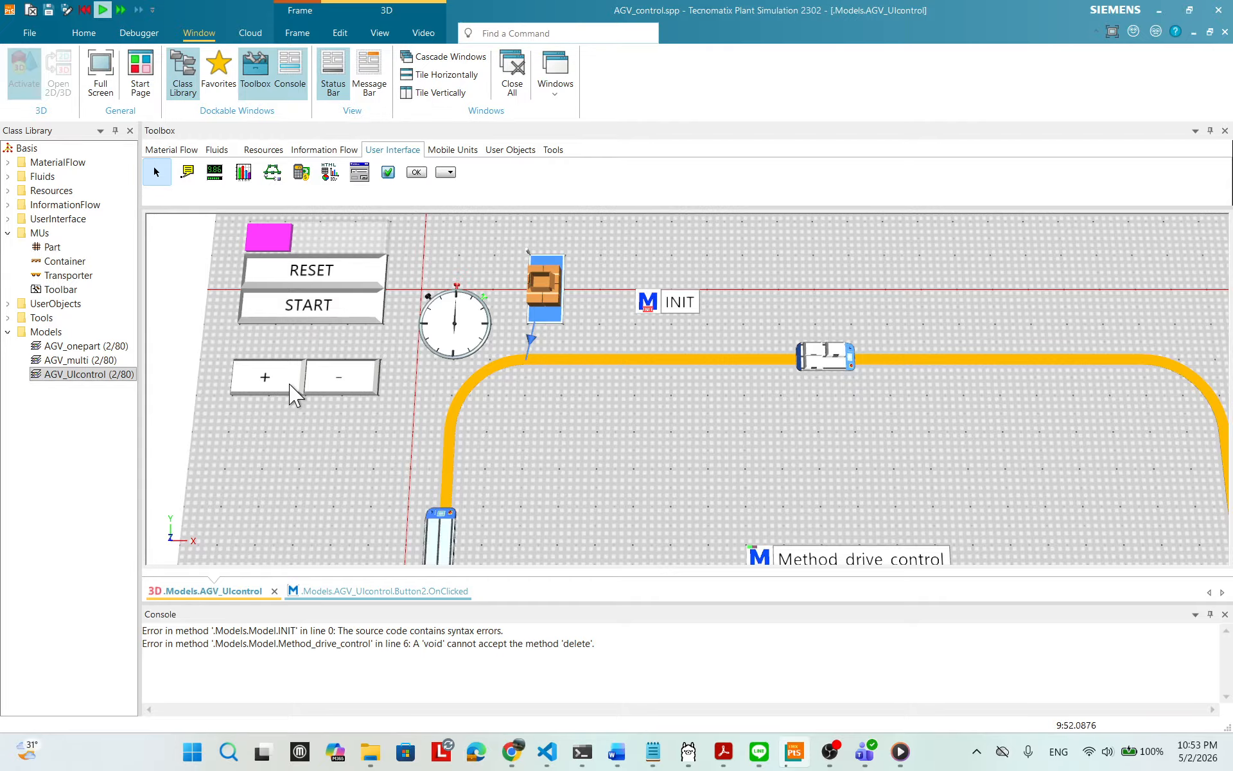
{"action": "left_click", "coordinate": [289, 388]}
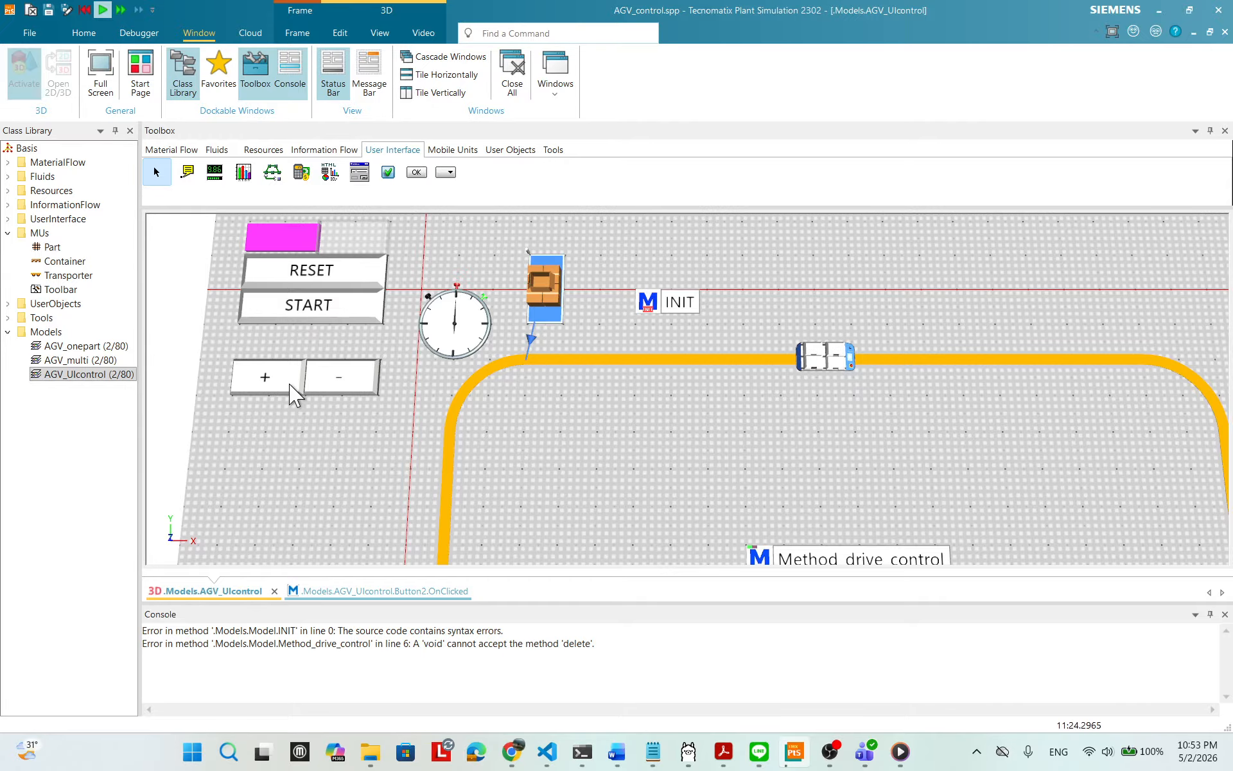
{"action": "left_click_drag", "start_coordinate": [324, 429], "coordinate": [339, 371]}
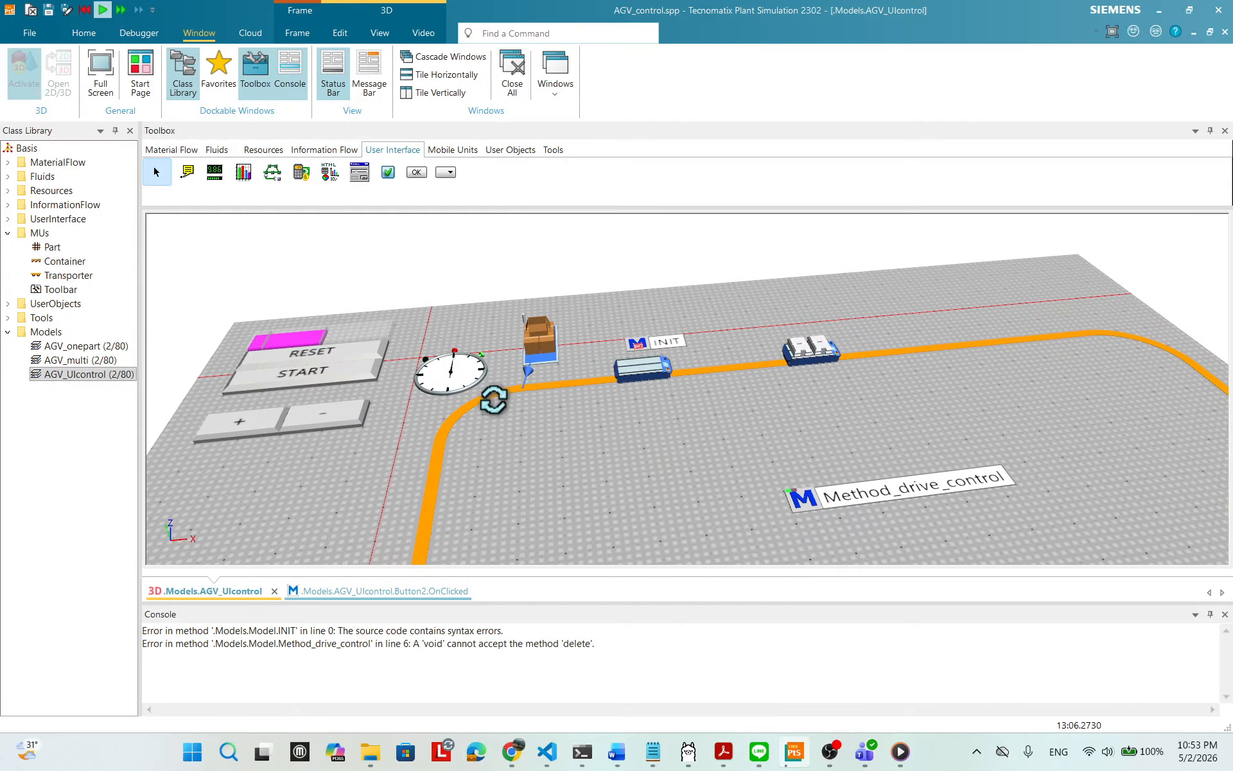
{"action": "left_click_drag", "start_coordinate": [494, 399], "coordinate": [515, 405]}
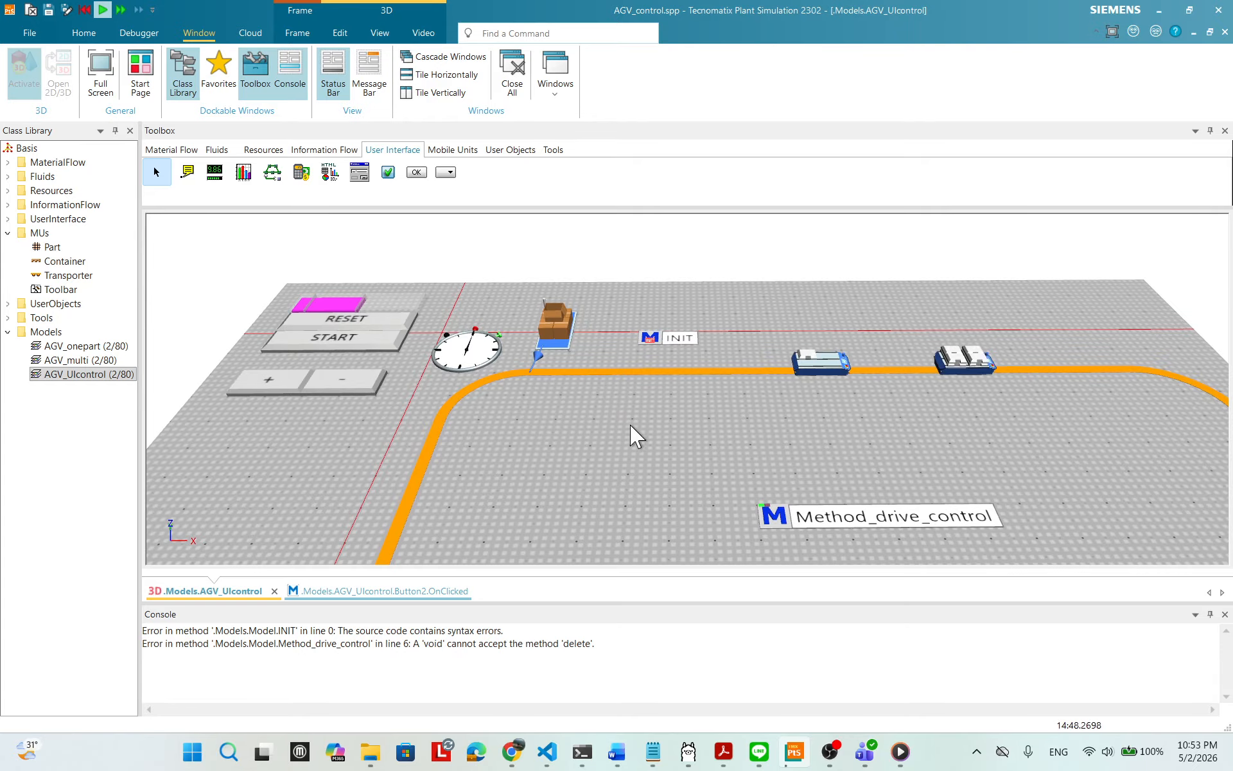
{"action": "left_click", "coordinate": [393, 323]}
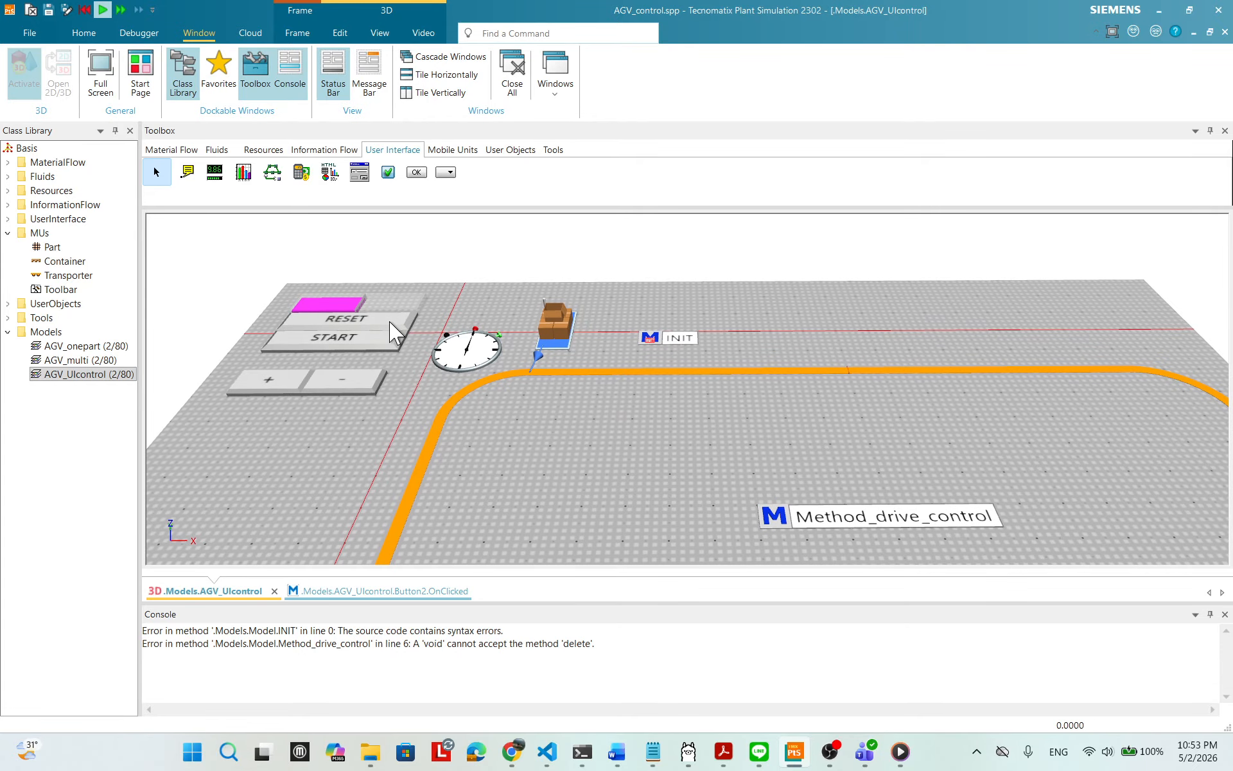
{"action": "left_click_drag", "start_coordinate": [743, 361], "coordinate": [790, 350]}
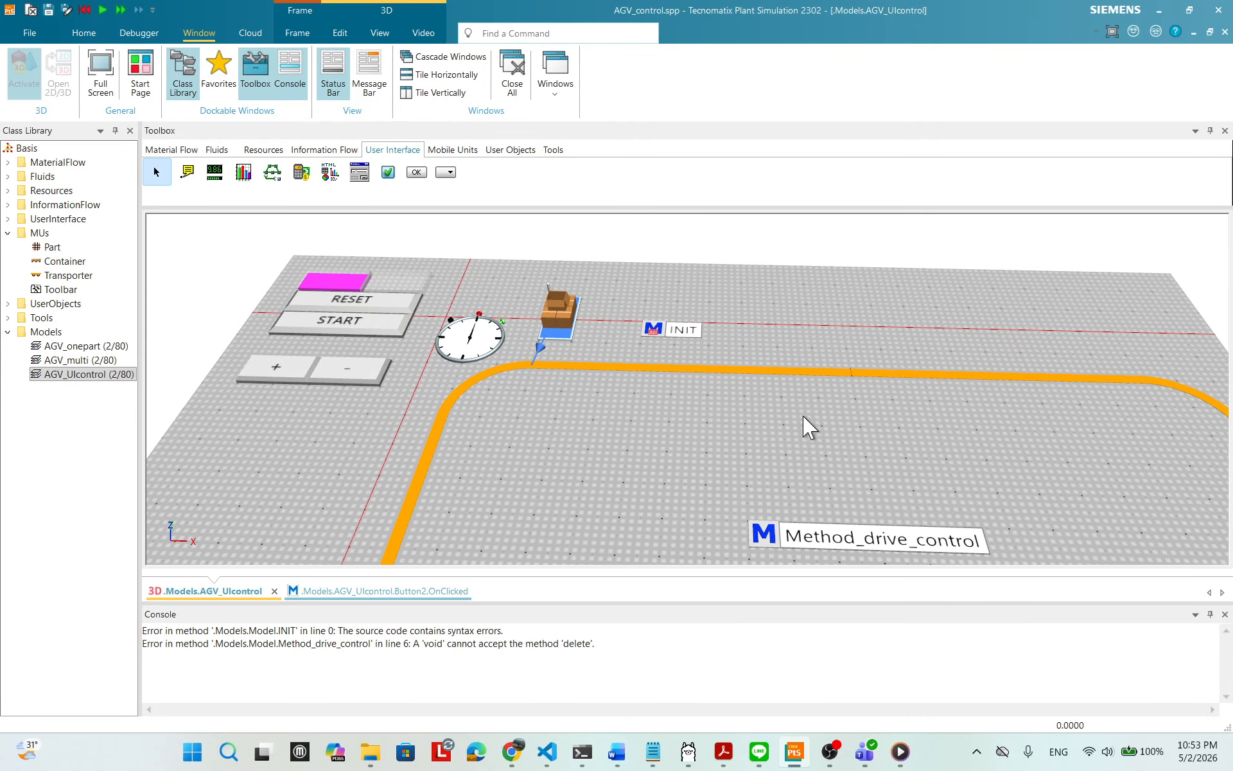
{"action": "left_click_drag", "start_coordinate": [728, 436], "coordinate": [778, 443]}
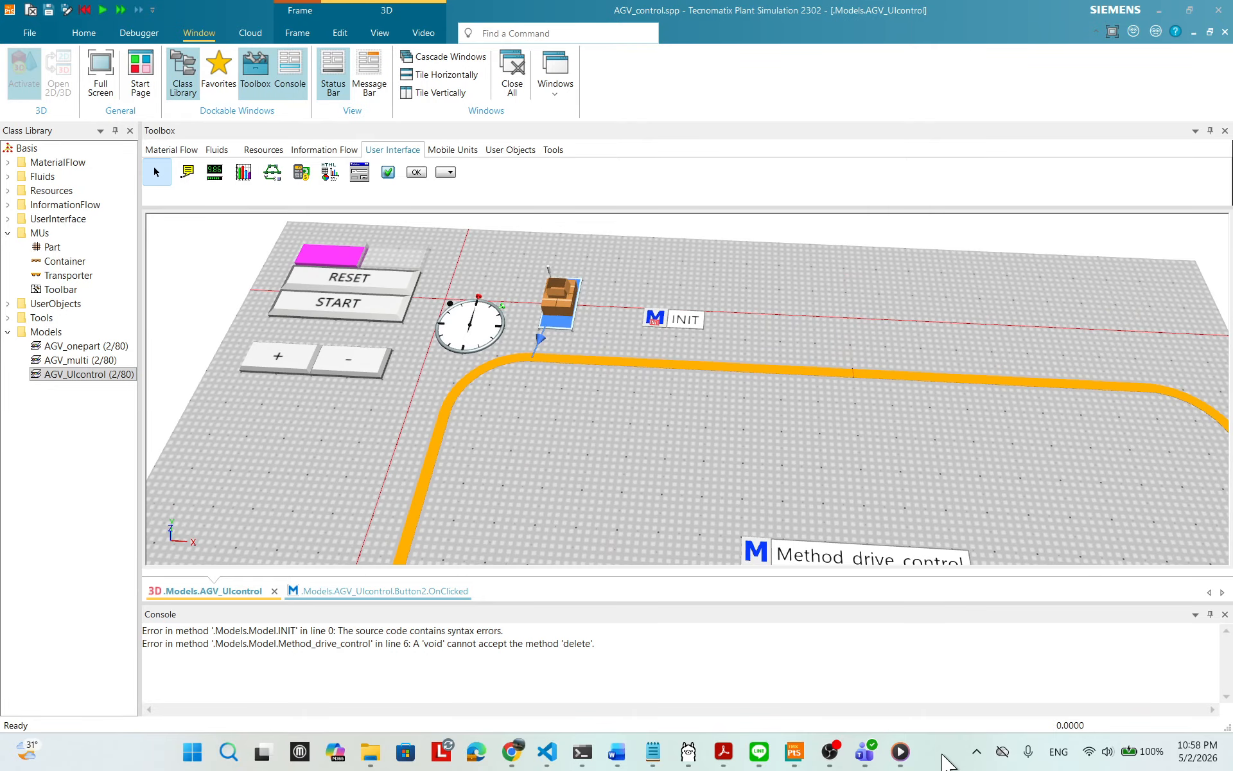
{"action": "left_click_drag", "start_coordinate": [601, 491], "coordinate": [655, 490]}
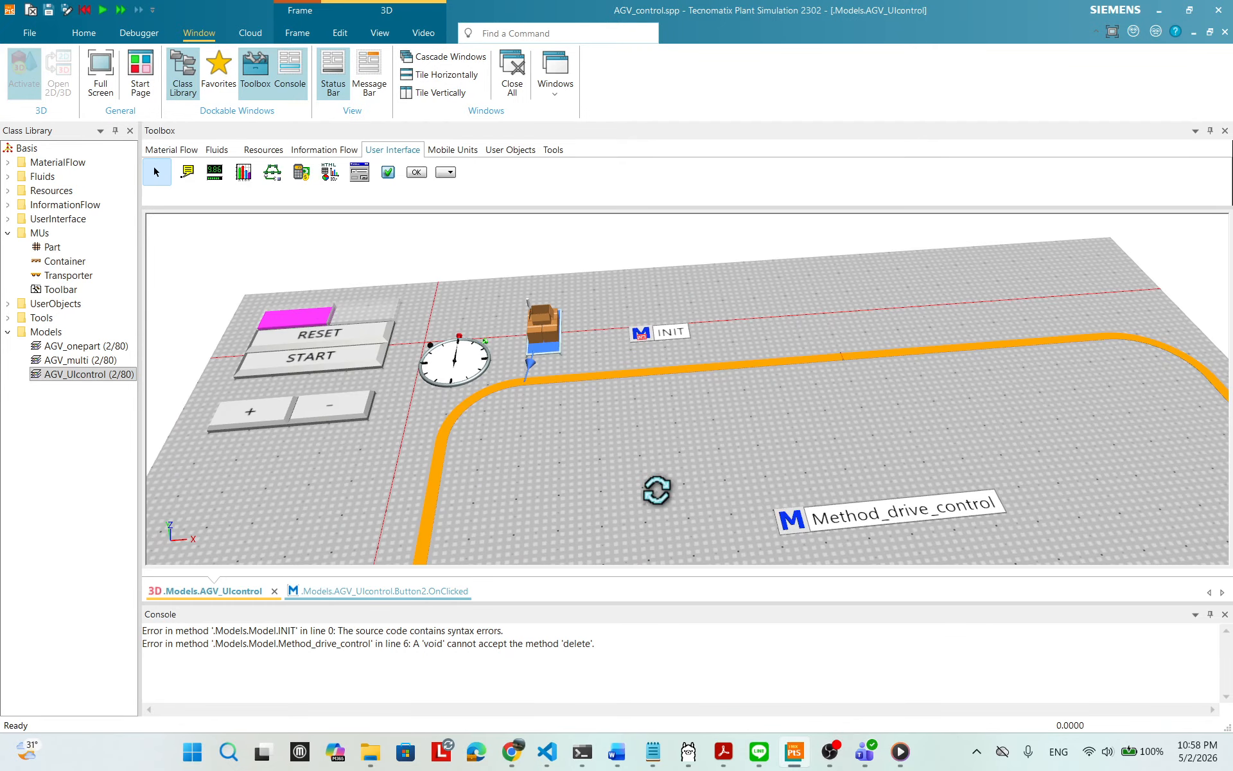
{"action": "left_click_drag", "start_coordinate": [756, 413], "coordinate": [809, 462]}
{"action": "left_click_drag", "start_coordinate": [698, 433], "coordinate": [694, 423]}
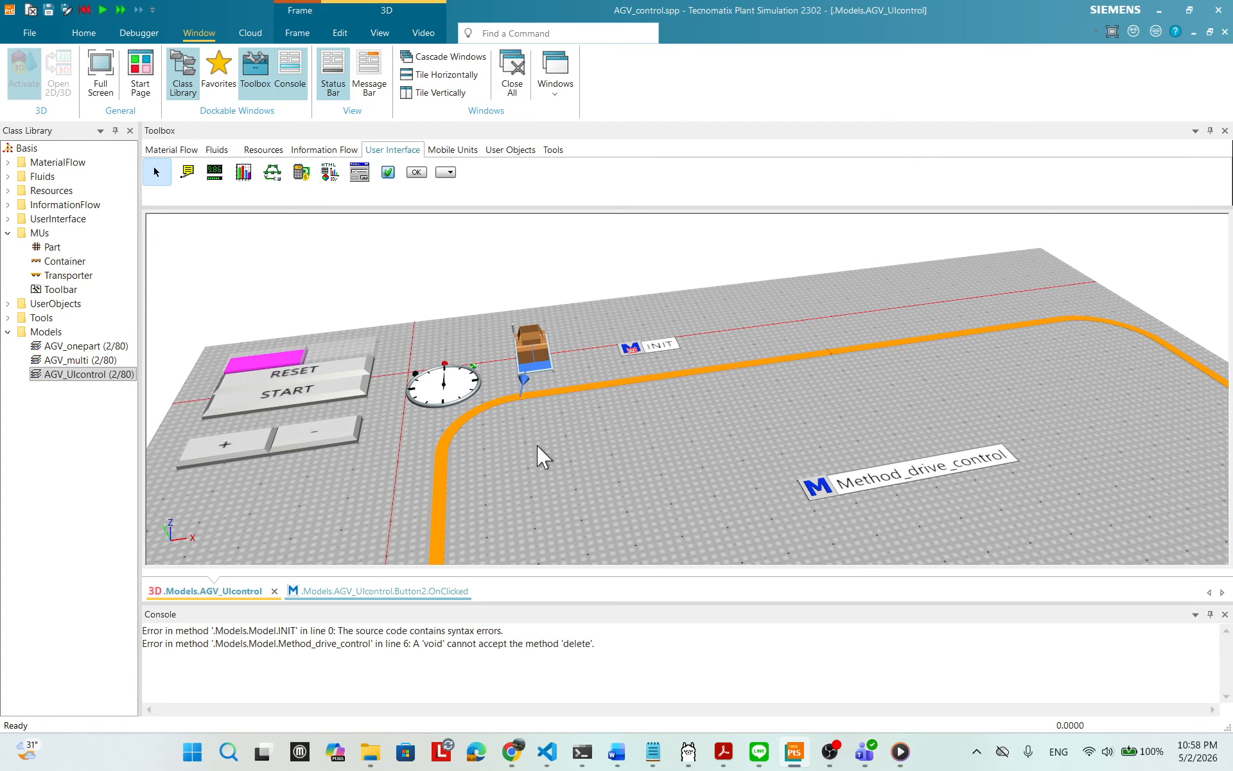
{"action": "left_click_drag", "start_coordinate": [513, 459], "coordinate": [494, 433]}
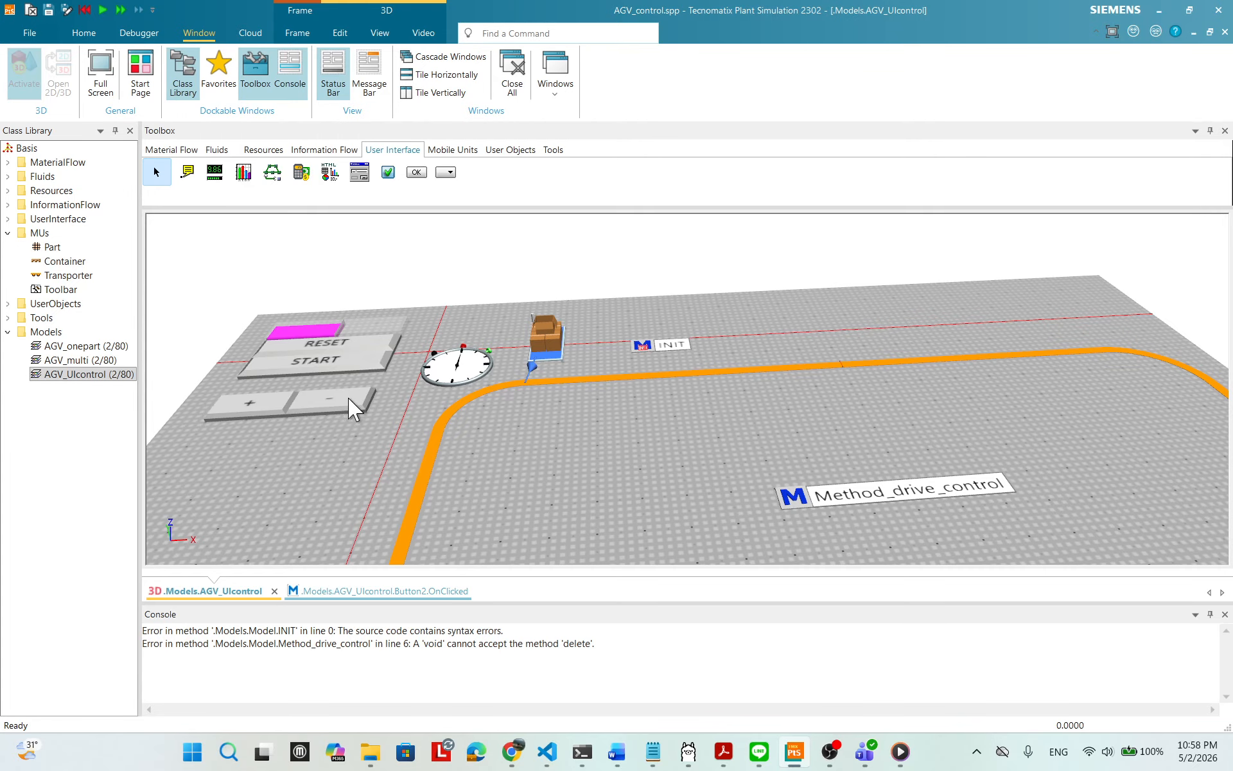
{"action": "mouse_move", "coordinate": [532, 411]}
{"action": "left_mouse_down"}
{"action": "mouse_move", "coordinate": [523, 425]}
{"action": "mouse_move", "coordinate": [525, 413]}
{"action": "left_mouse_up"}
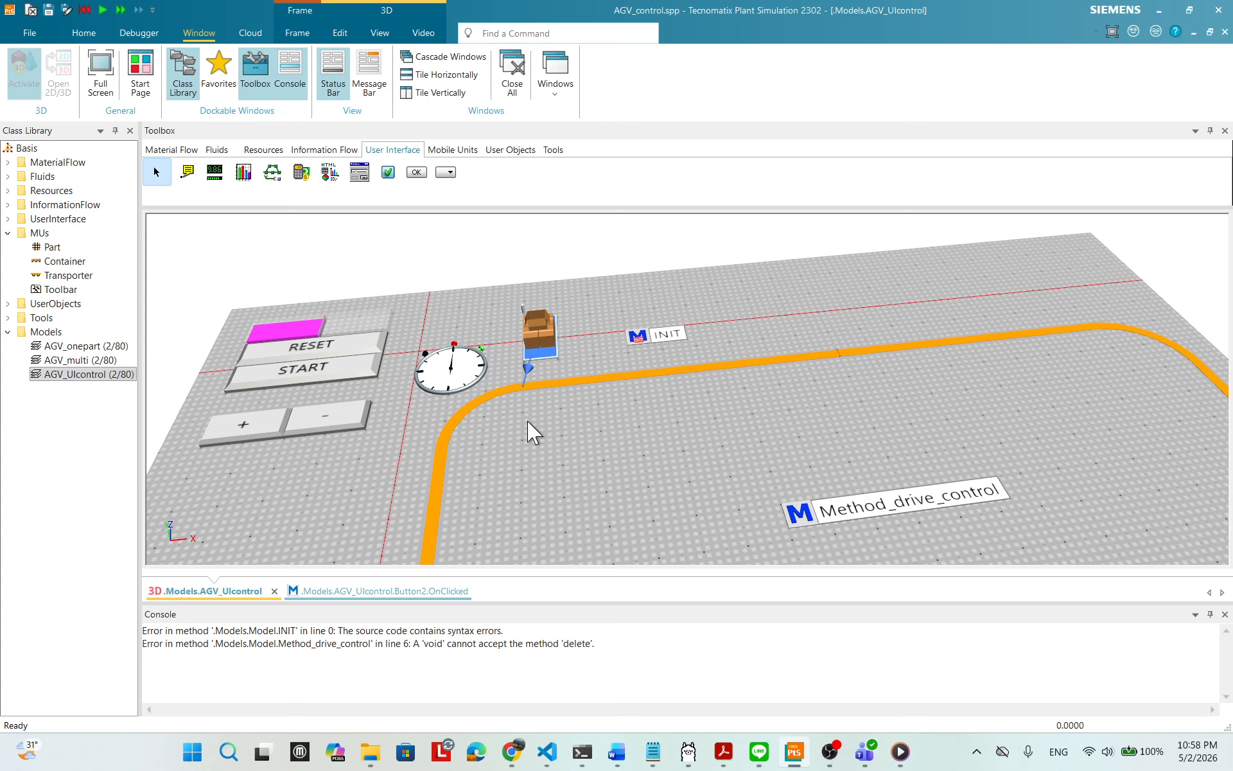
- Open the - button's OnClicked control method and move its settings dialog clear of the code
{"action": "right_click", "coordinate": [342, 421]}
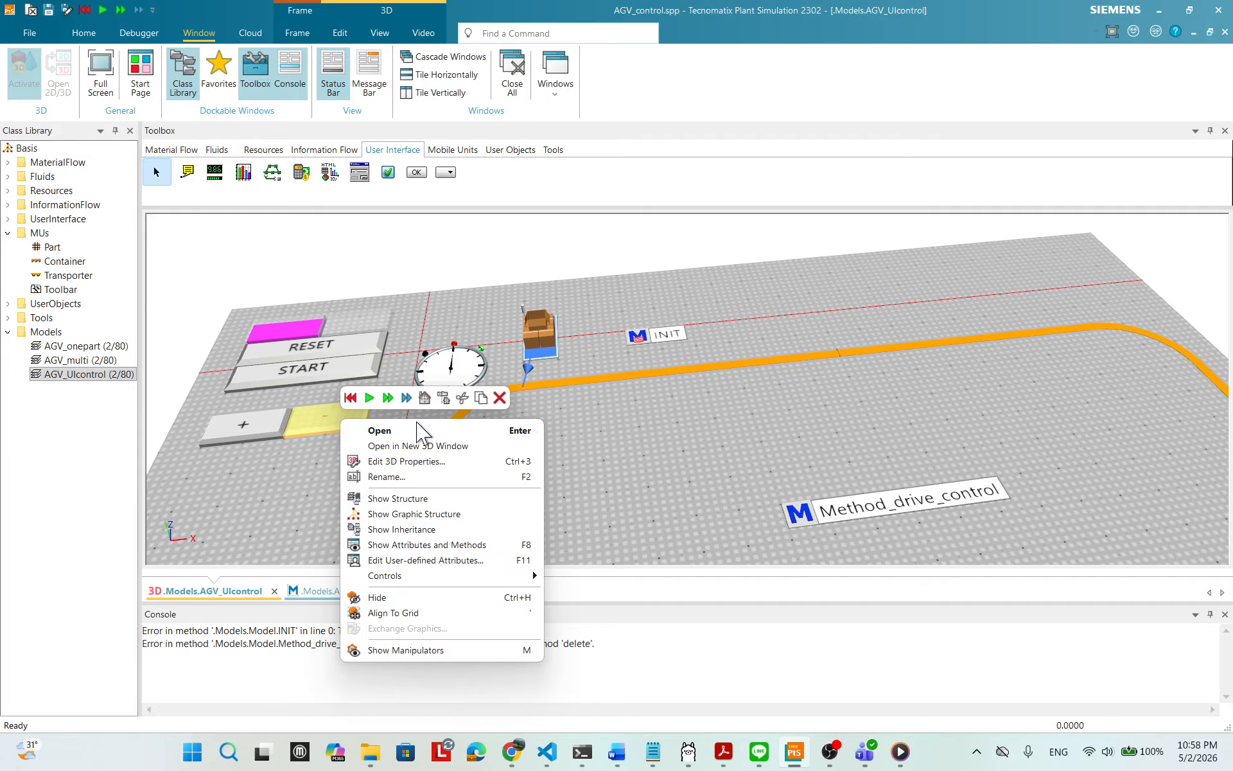
{"action": "left_click", "coordinate": [411, 431]}
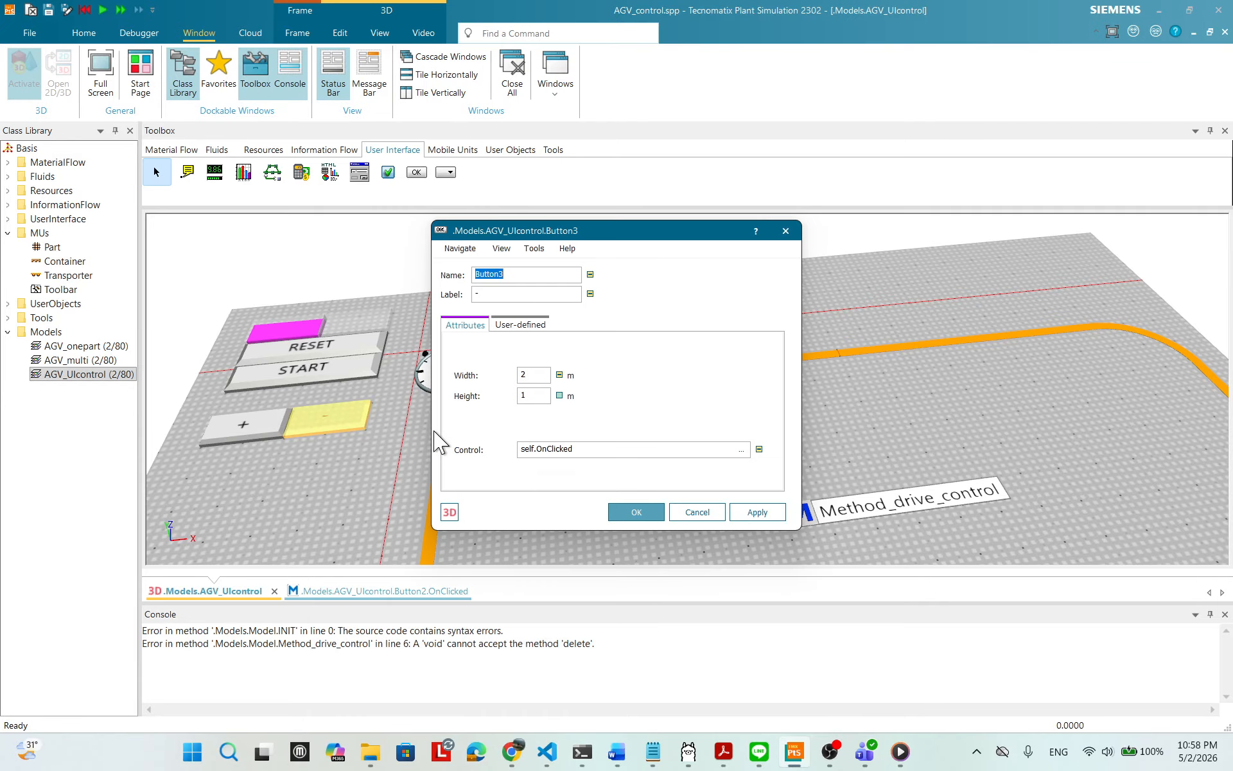
{"action": "left_click", "coordinate": [742, 449]}
{"action": "left_click", "coordinate": [781, 480]}
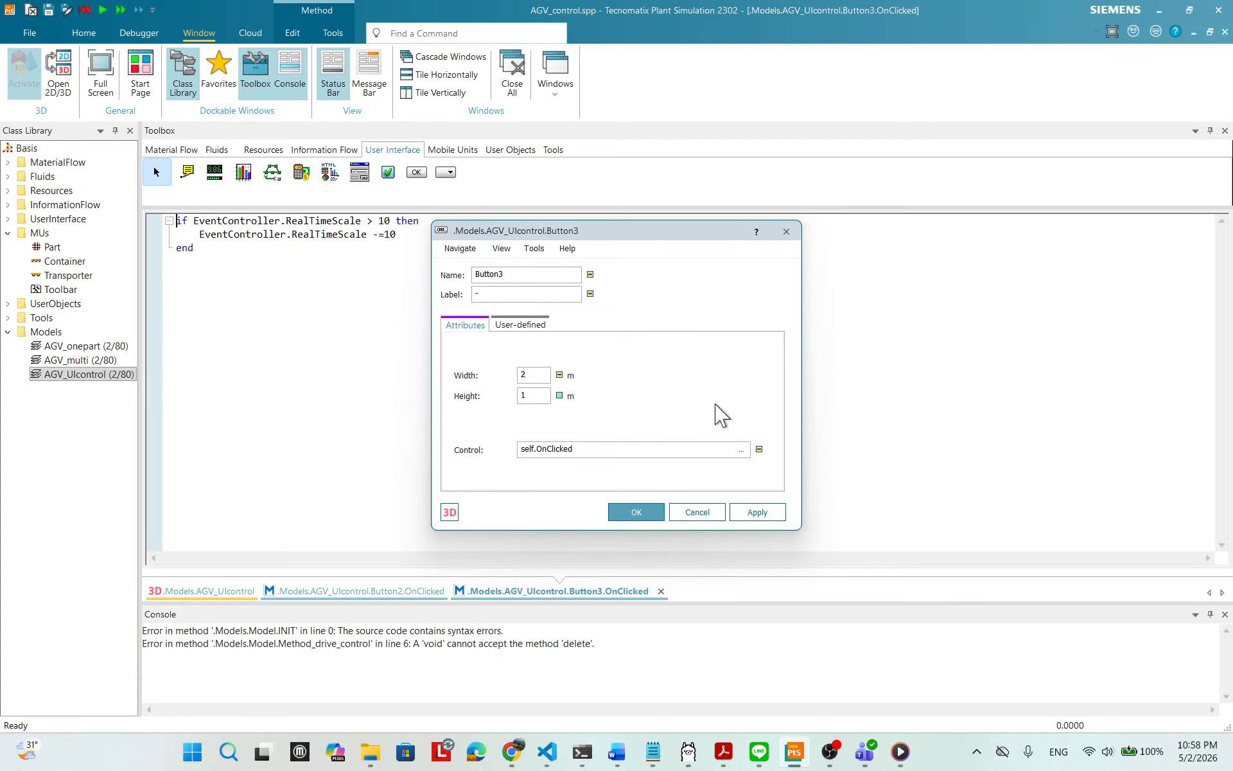
{"action": "left_click_drag", "start_coordinate": [604, 237], "coordinate": [798, 385]}
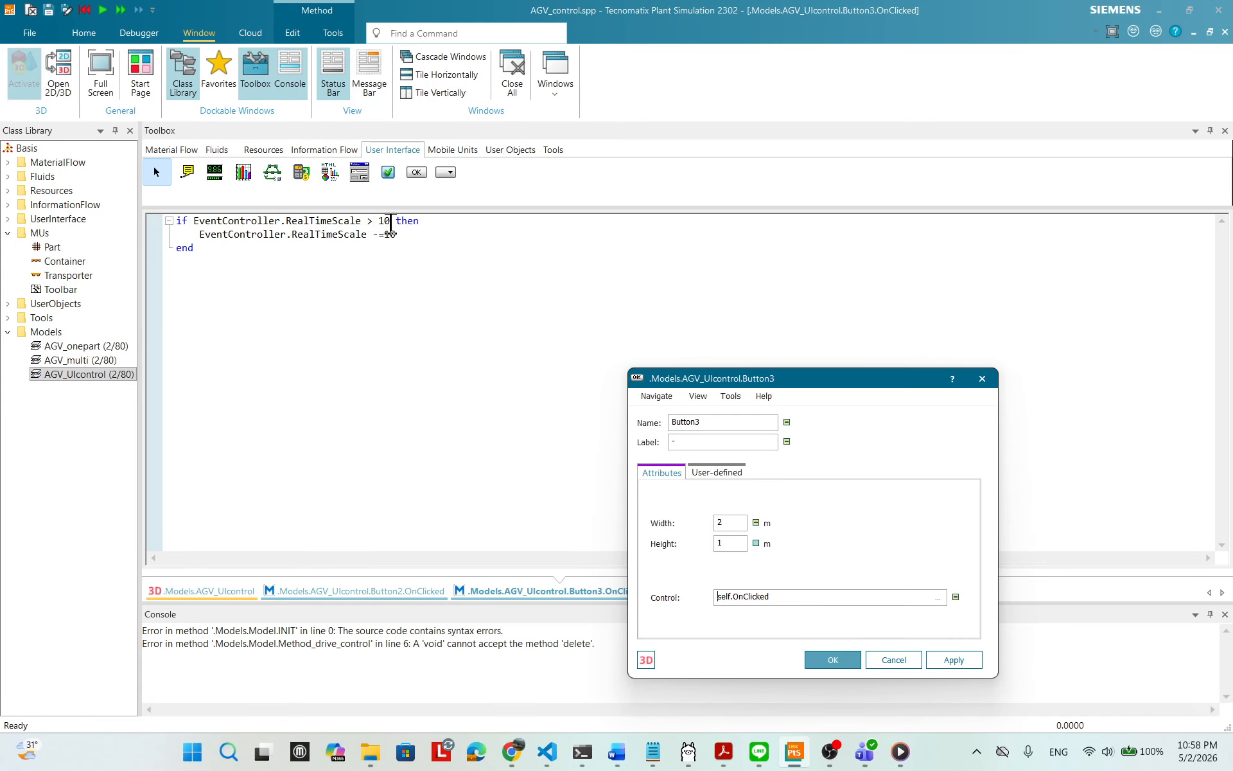
- Add an else branch with an empty line before end, trying >= in the condition and restoring it to > 10
{"action": "left_click", "coordinate": [373, 219]}
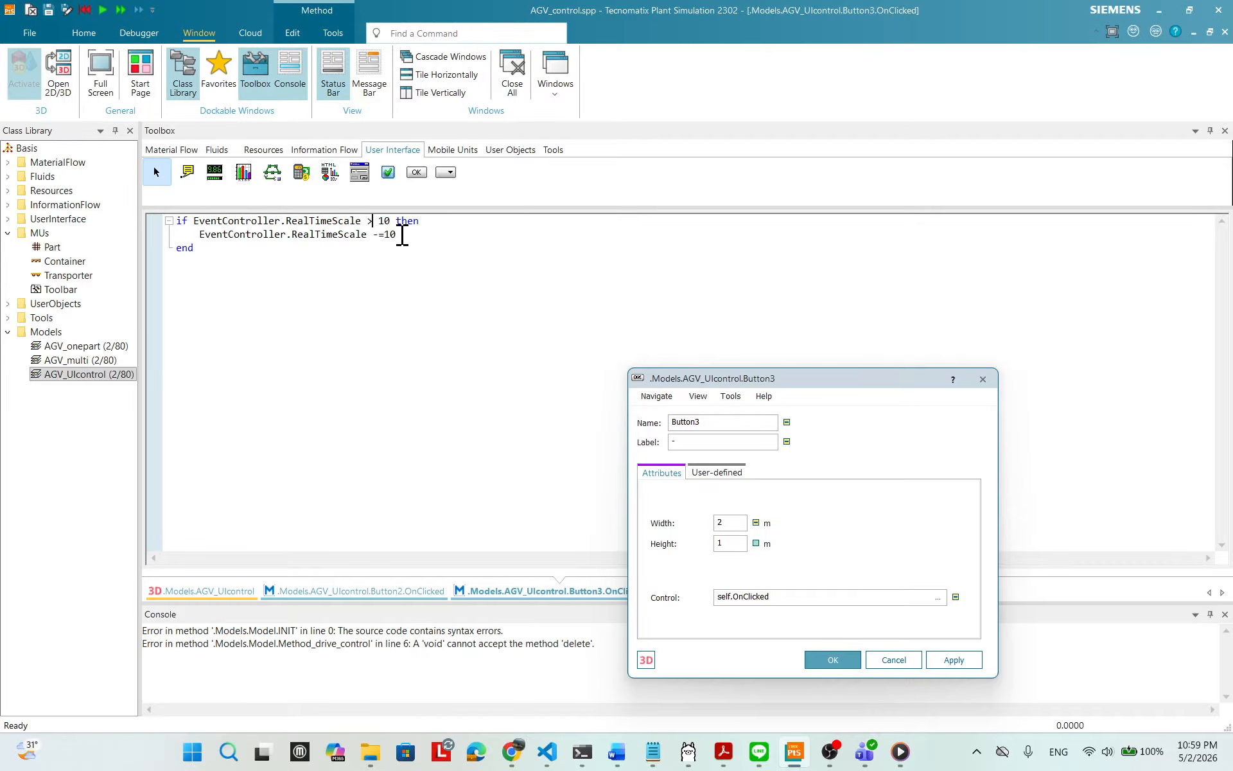
{"action": "type", "text": "="}
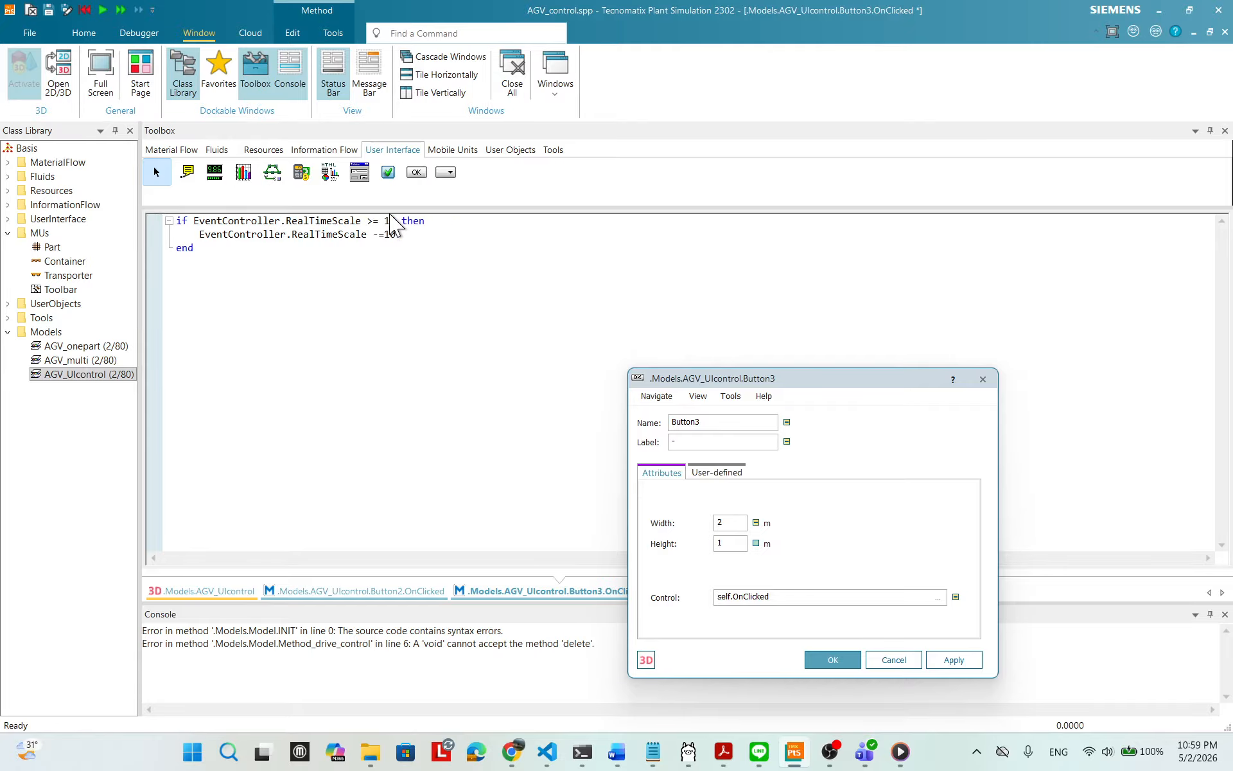
{"action": "left_click", "coordinate": [421, 234]}
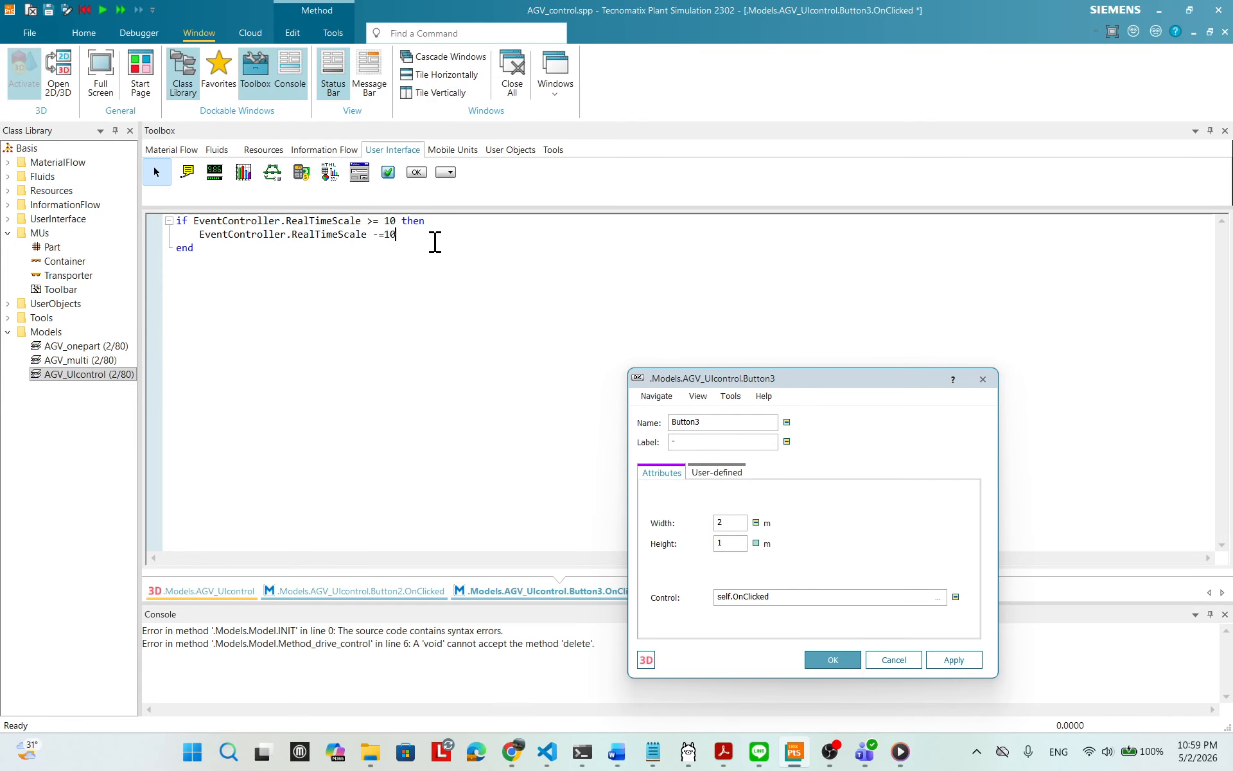
{"action": "key", "text": "Return"}
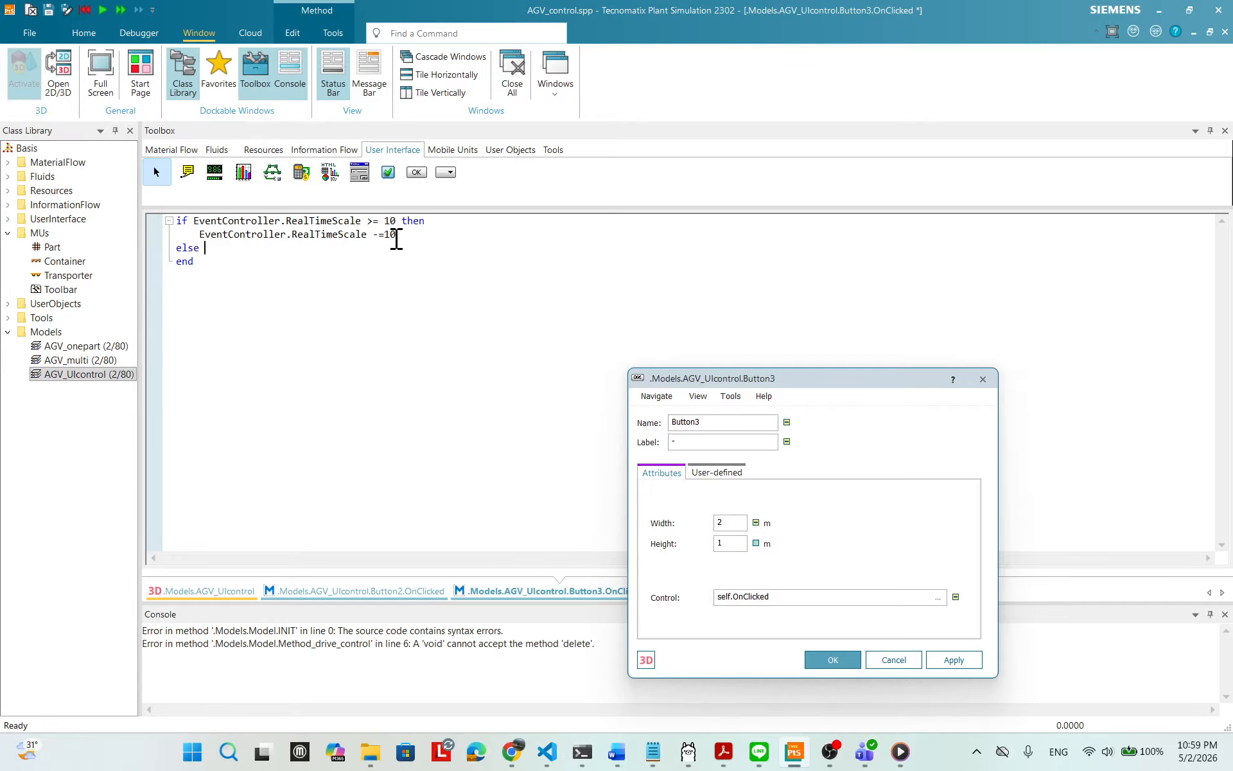
{"action": "left_click", "coordinate": [378, 221]}
{"action": "key", "text": "BackSpace"}
{"action": "left_click", "coordinate": [213, 250]}
{"action": "key", "text": "Return"}
- In the else branch enter EventController.RealTimeScale:= 1, apply the method's changes, and confirm the - button's settings
{"action": "left_click_drag", "start_coordinate": [201, 237], "coordinate": [371, 238]}
{"action": "key", "text": "ctrl+c"}
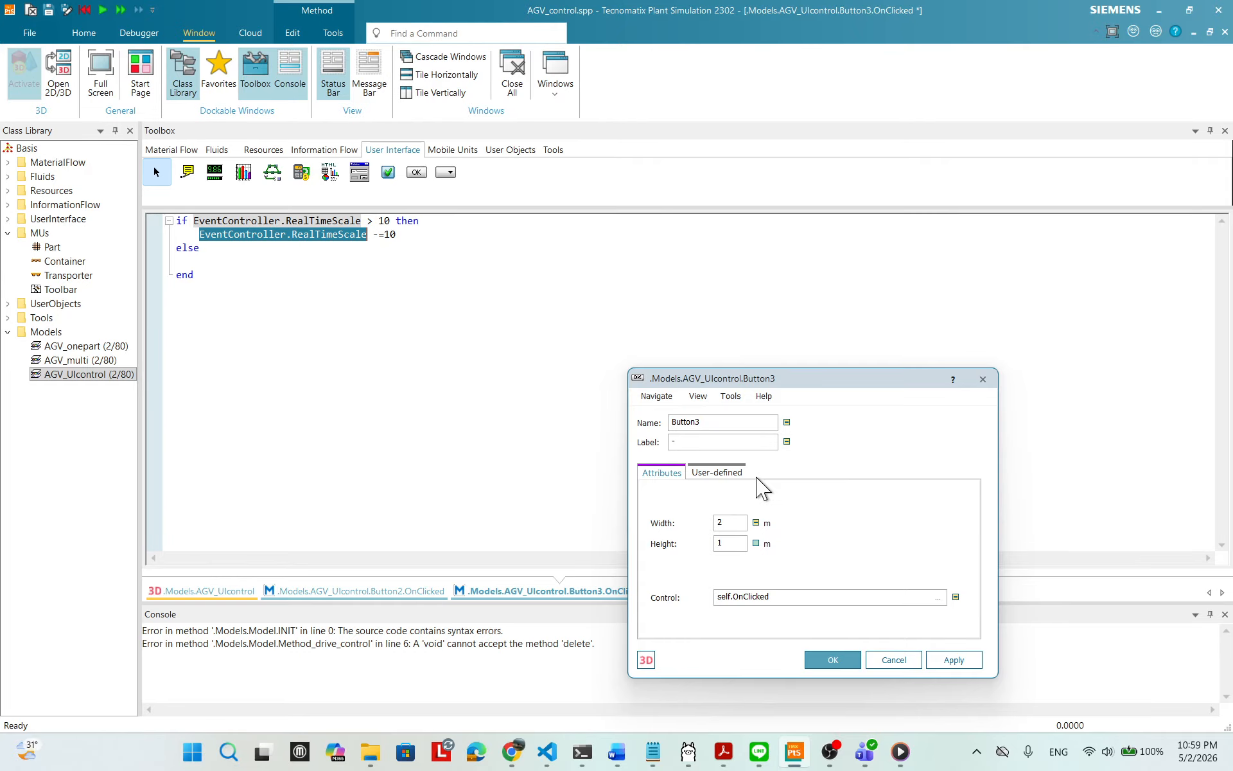
{"action": "key", "text": "Right"}
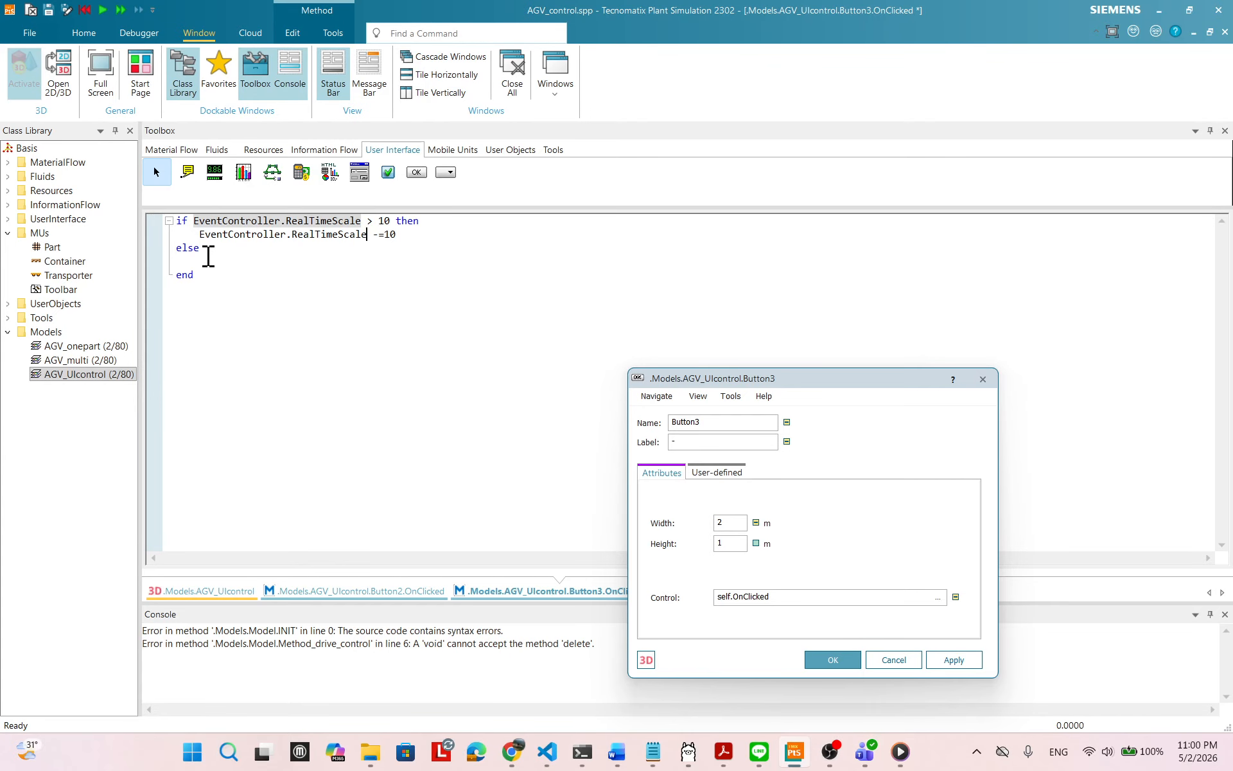
{"action": "left_click", "coordinate": [234, 262]}
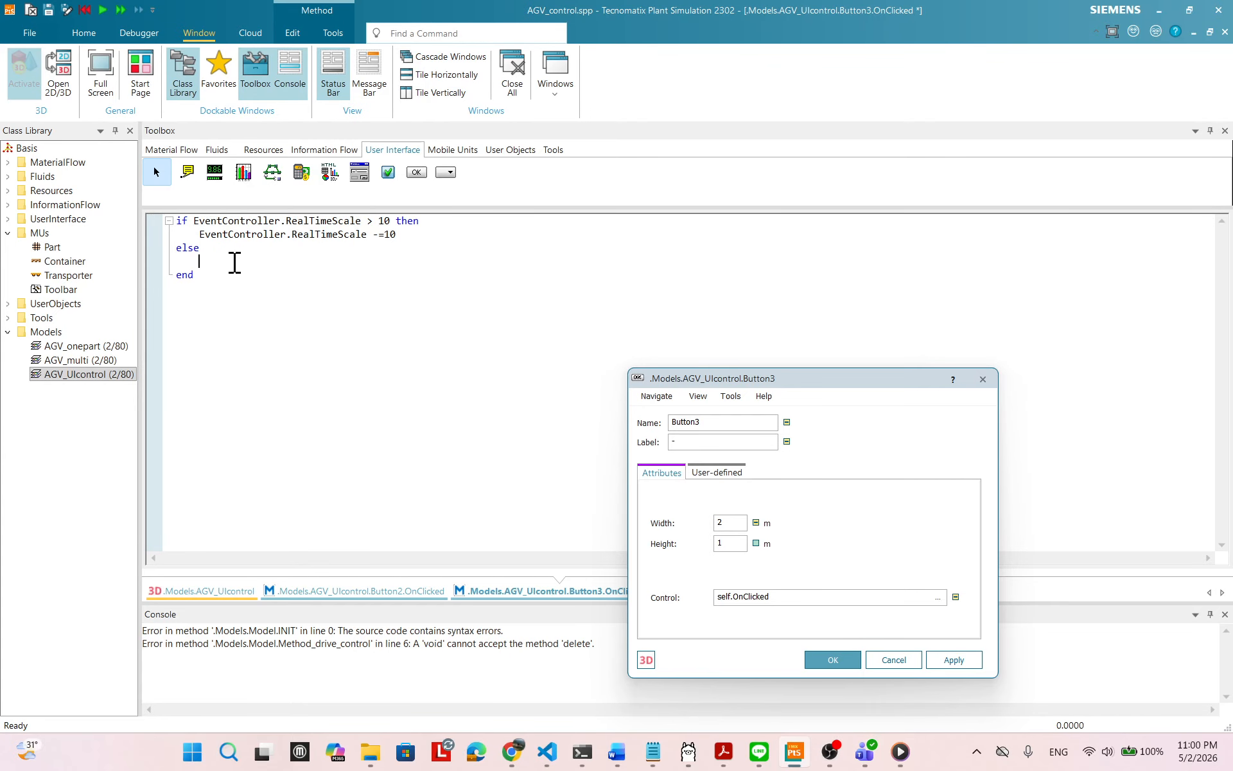
{"action": "key", "text": "ctrl+v"}
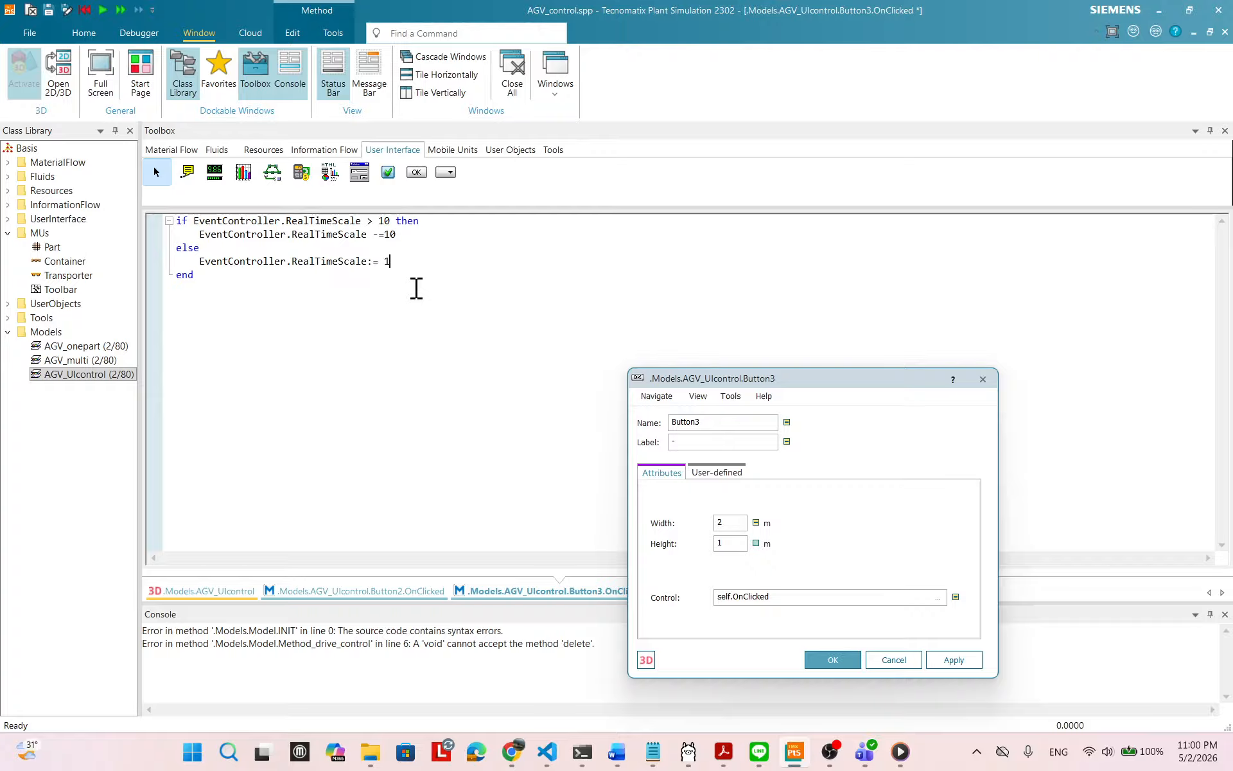
{"action": "right_click", "coordinate": [509, 280]}
{"action": "left_click", "coordinate": [678, 261]}
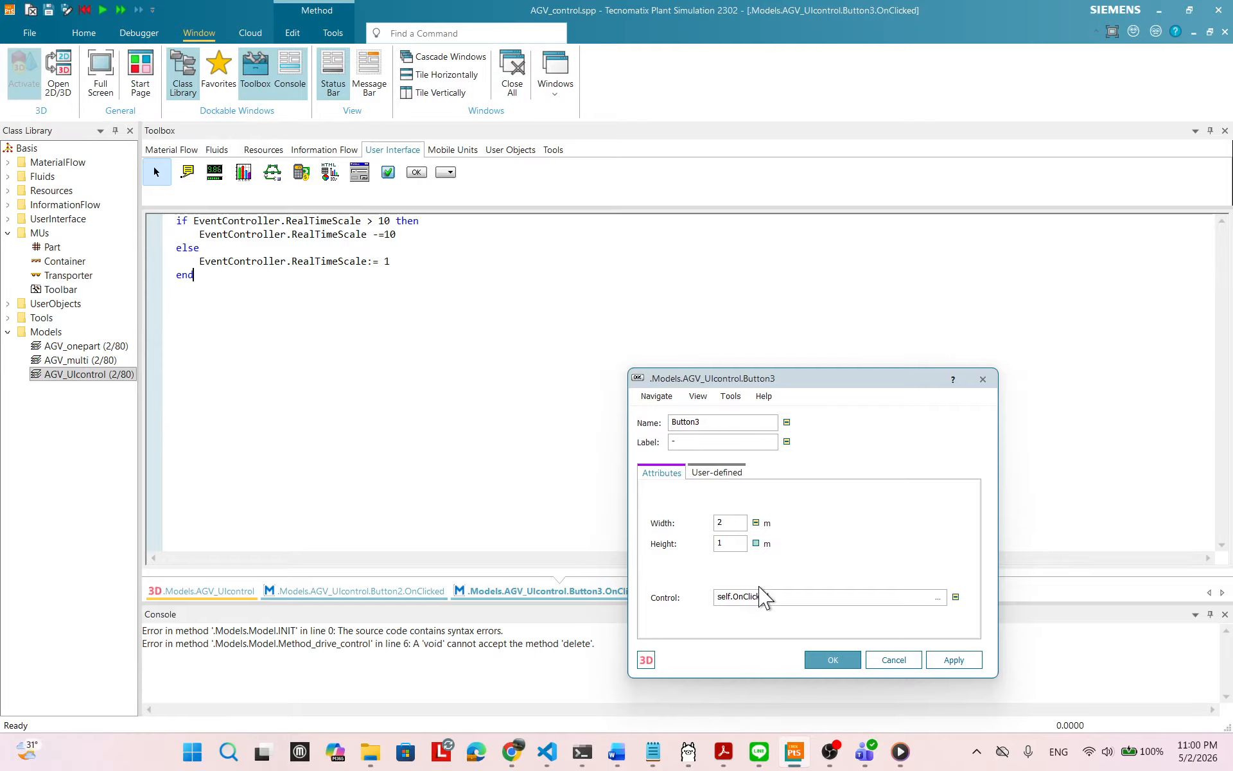
{"action": "left_click", "coordinate": [839, 662]}
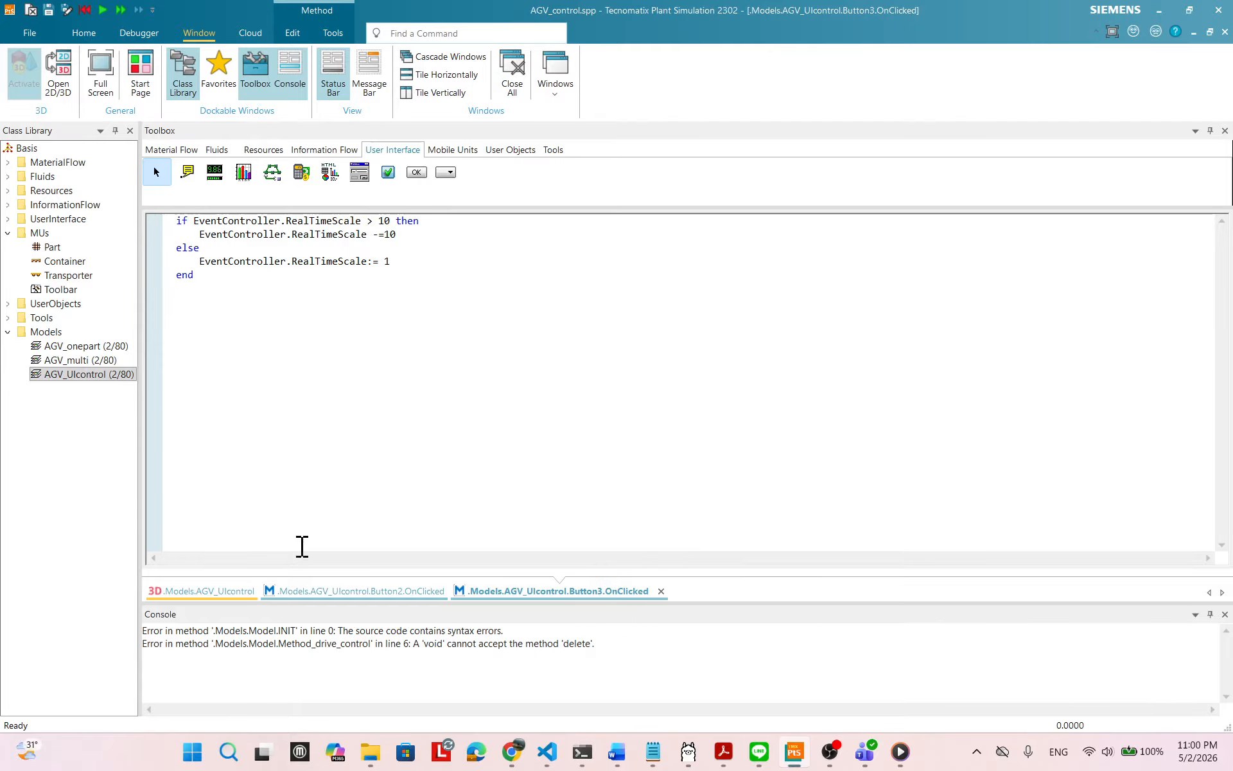
- Return to the AGV_UIcontrol 3D model, reset the simulation and start it
{"action": "left_click", "coordinate": [218, 600]}
{"action": "right_click", "coordinate": [773, 398]}
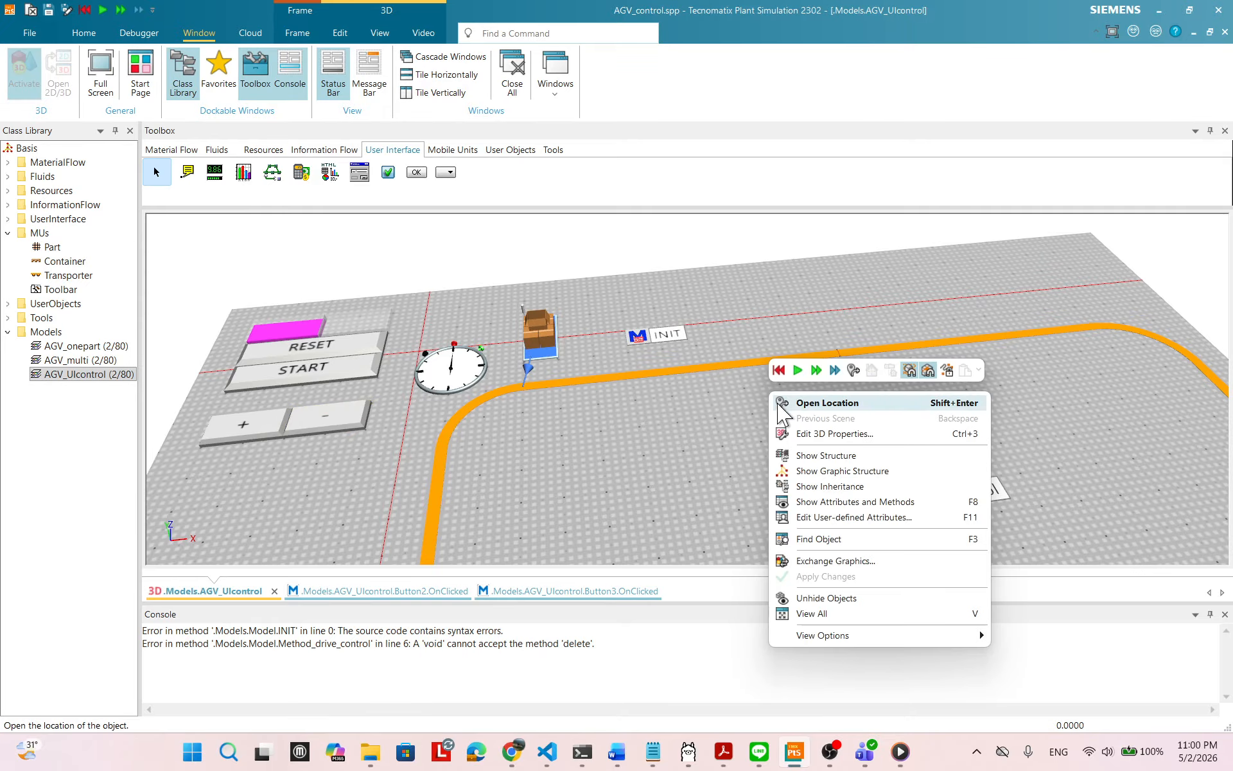
{"action": "left_click", "coordinate": [780, 370]}
{"action": "left_click", "coordinate": [798, 371]}
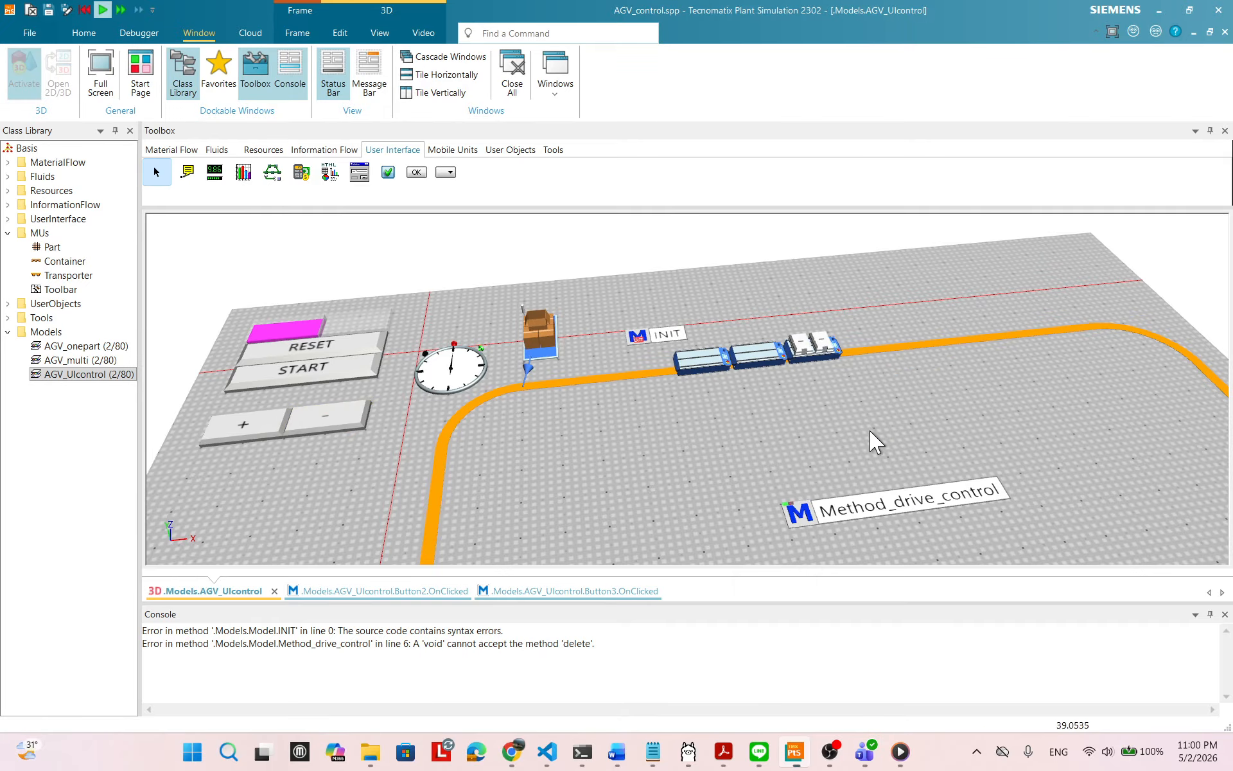
- Test the revised - button by lowering the real-time scale, raising it again with +, and lowering it once more
{"action": "left_click", "coordinate": [331, 422]}
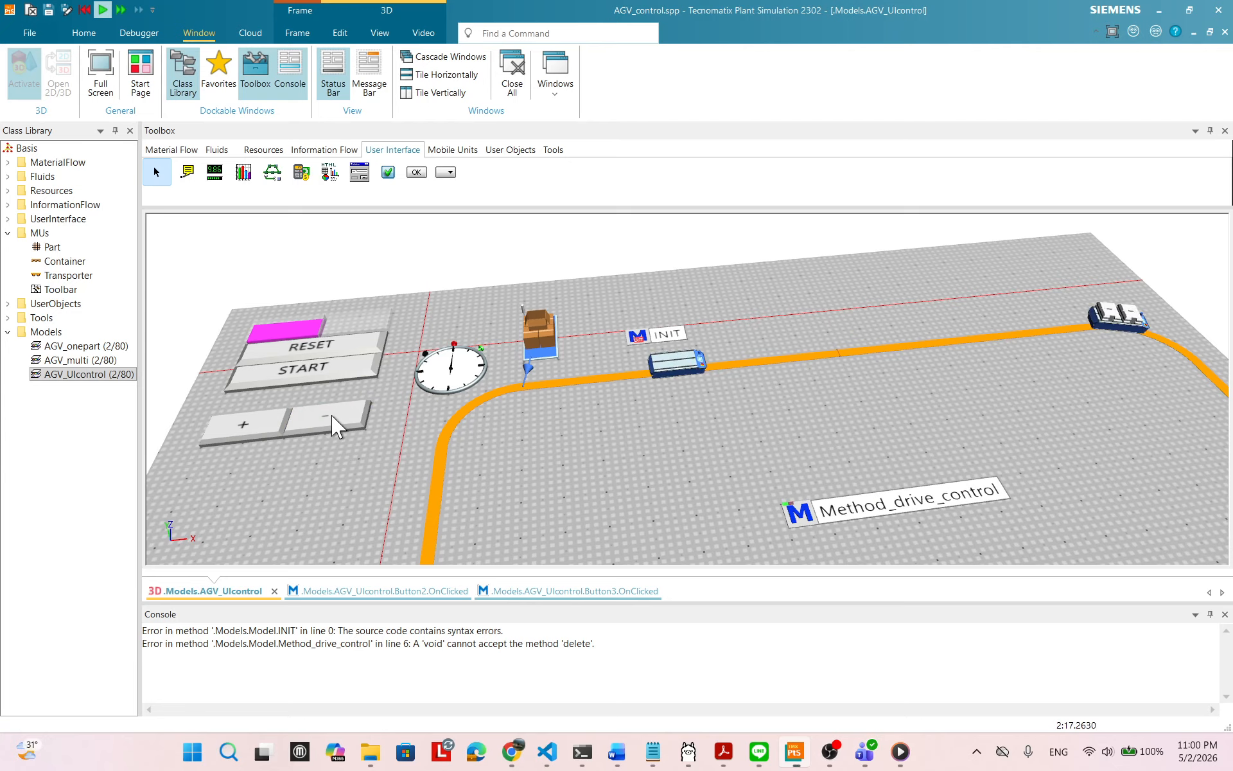
{"action": "left_click", "coordinate": [344, 424]}
{"action": "left_click_drag", "start_coordinate": [537, 434], "coordinate": [509, 453]}
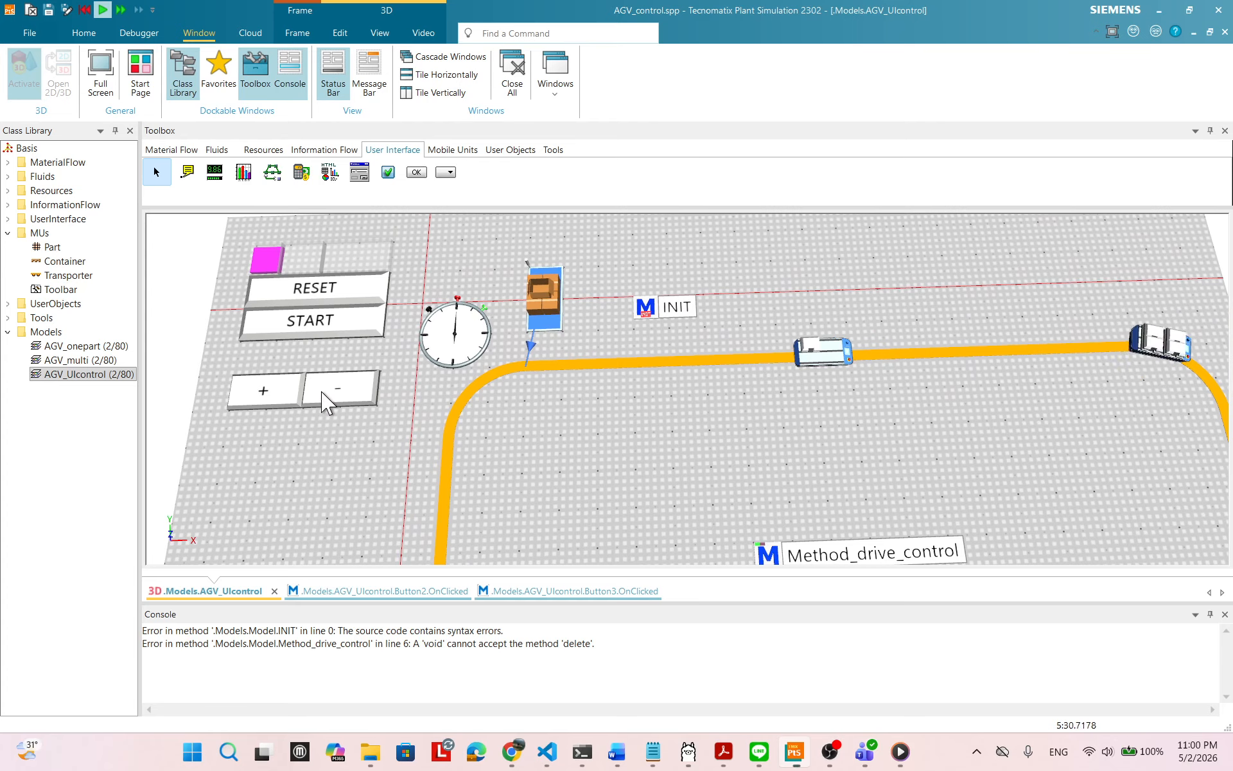
{"action": "left_click", "coordinate": [264, 398]}
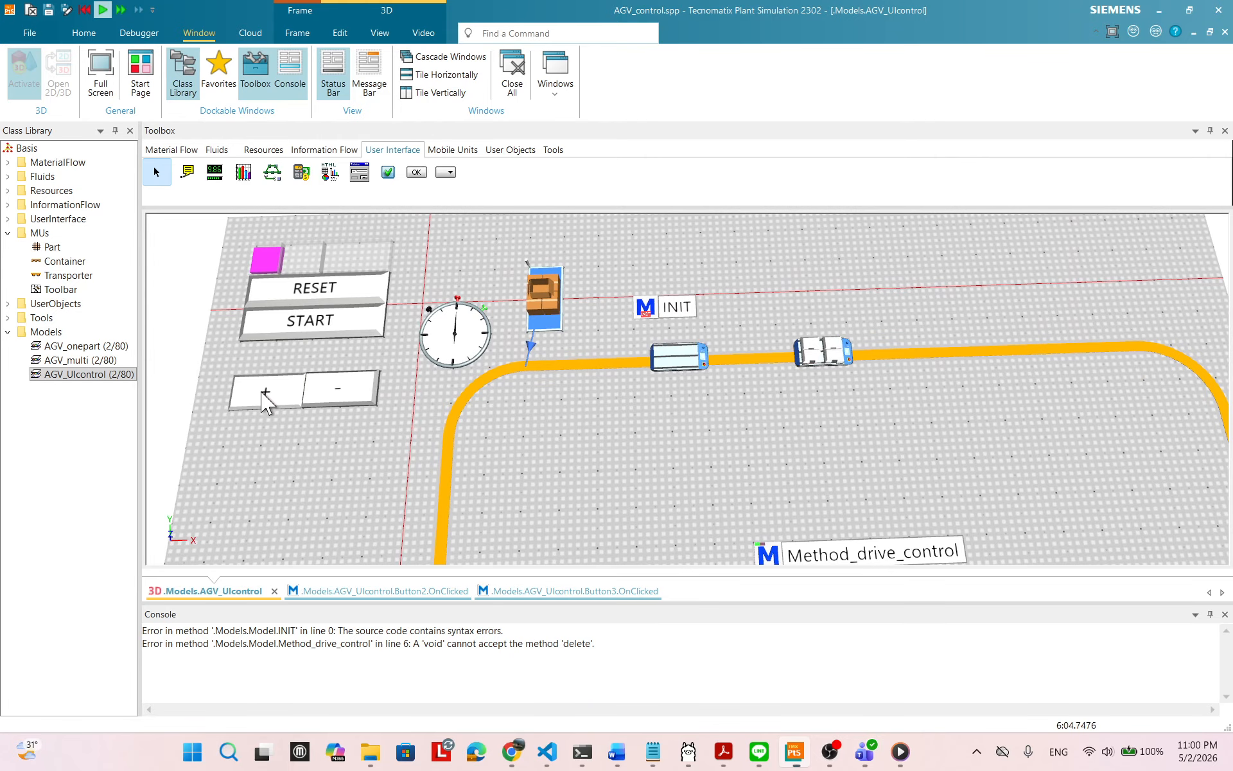
{"action": "left_click_drag", "start_coordinate": [264, 398], "coordinate": [253, 446]}
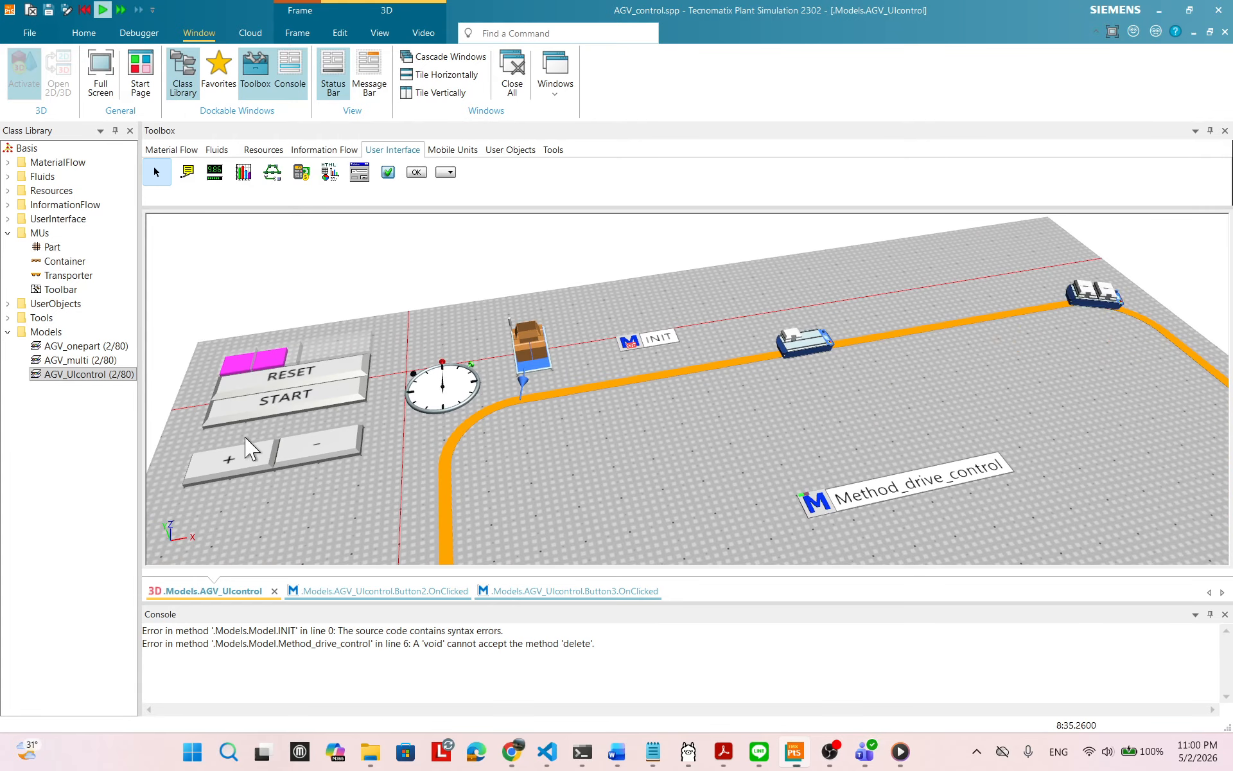
{"action": "left_click", "coordinate": [236, 459]}
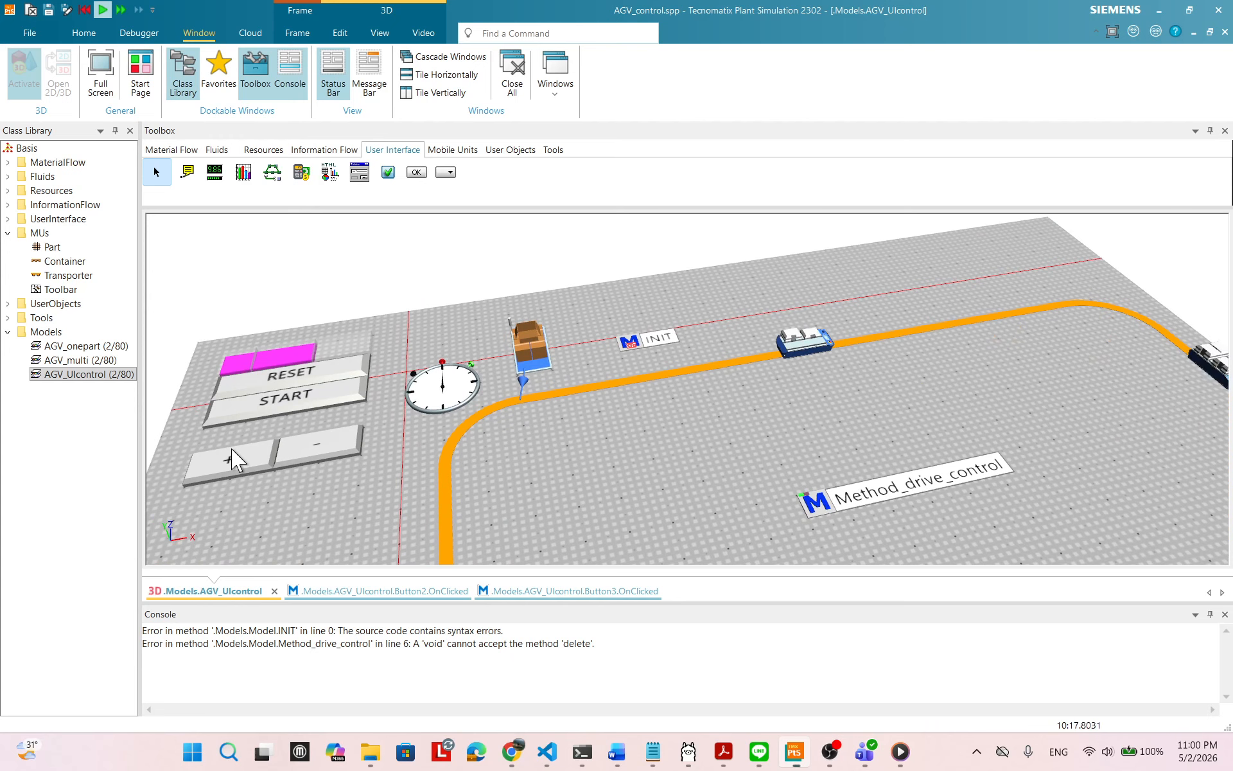
{"action": "left_click", "coordinate": [314, 454]}
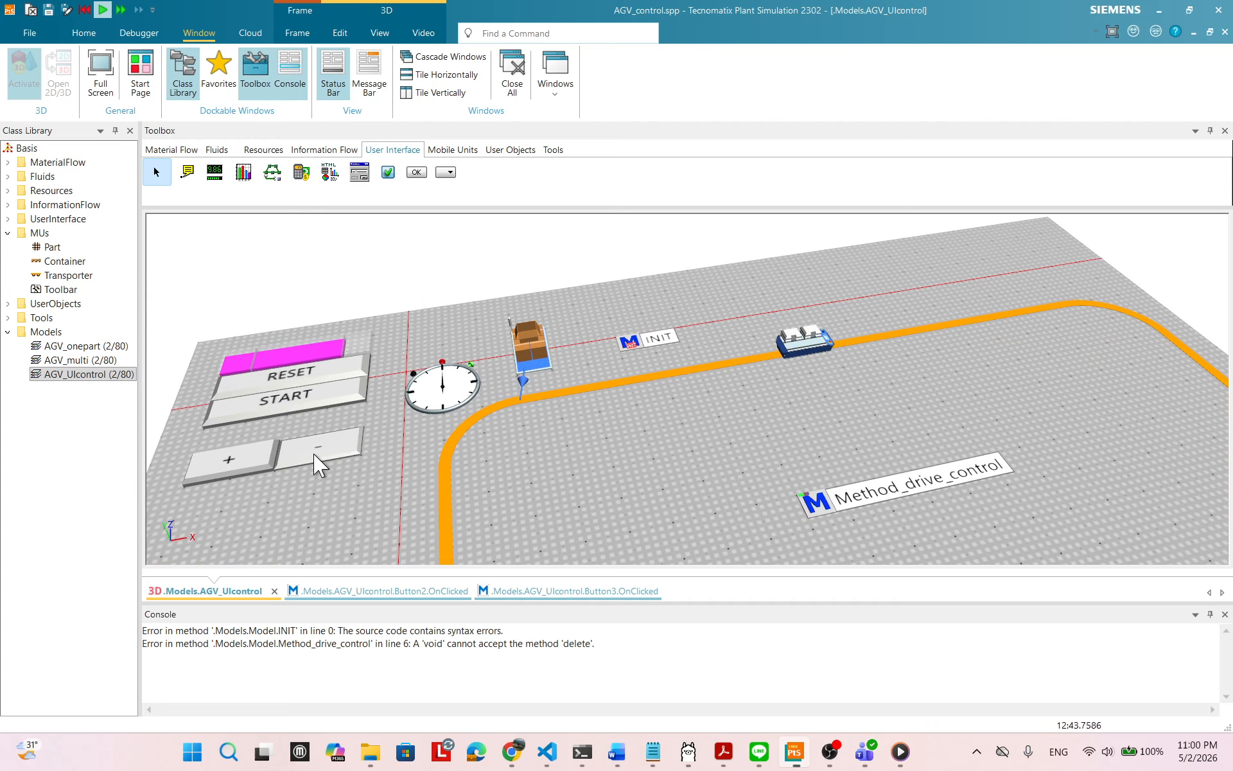
{"action": "left_click", "coordinate": [314, 454]}
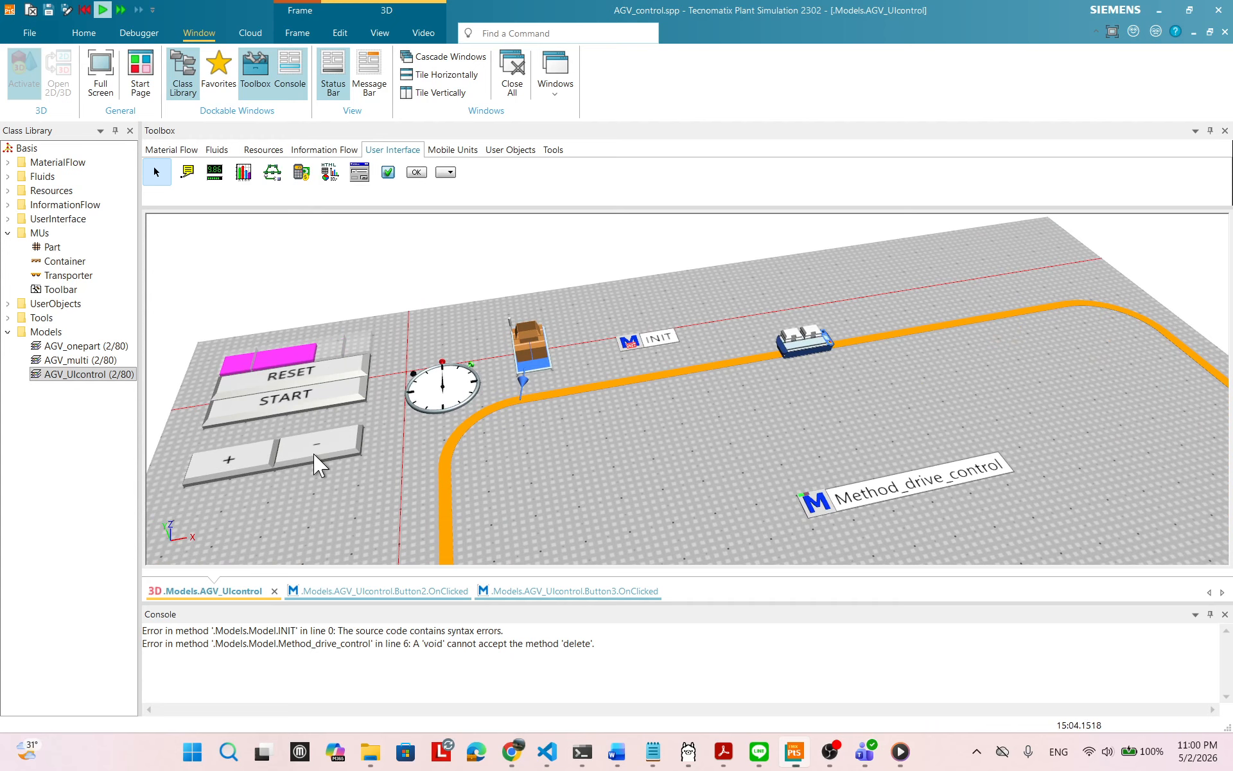
- Lower the real-time scale further with the - button, and reset the simulation
{"action": "left_click", "coordinate": [314, 454]}
{"action": "left_click", "coordinate": [314, 454]}
{"action": "left_click", "coordinate": [314, 454]}
{"action": "left_click", "coordinate": [314, 454]}
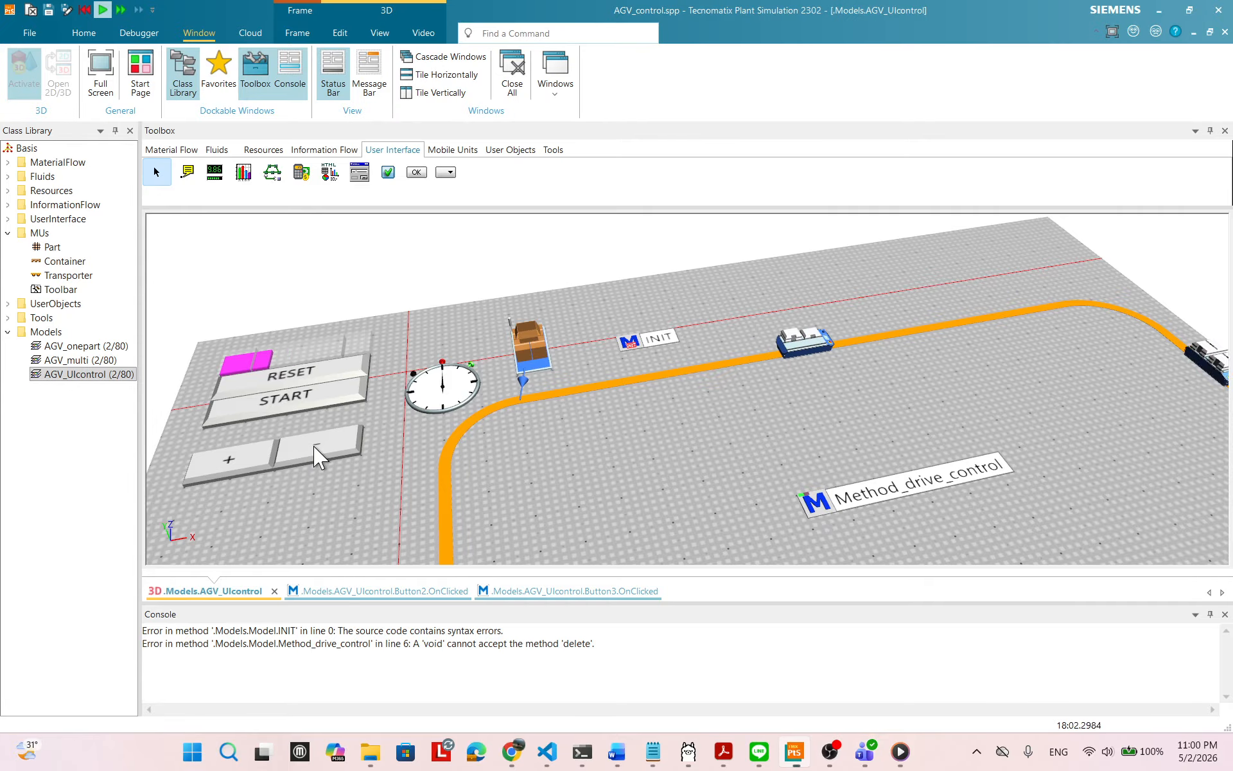
{"action": "left_click", "coordinate": [315, 455]}
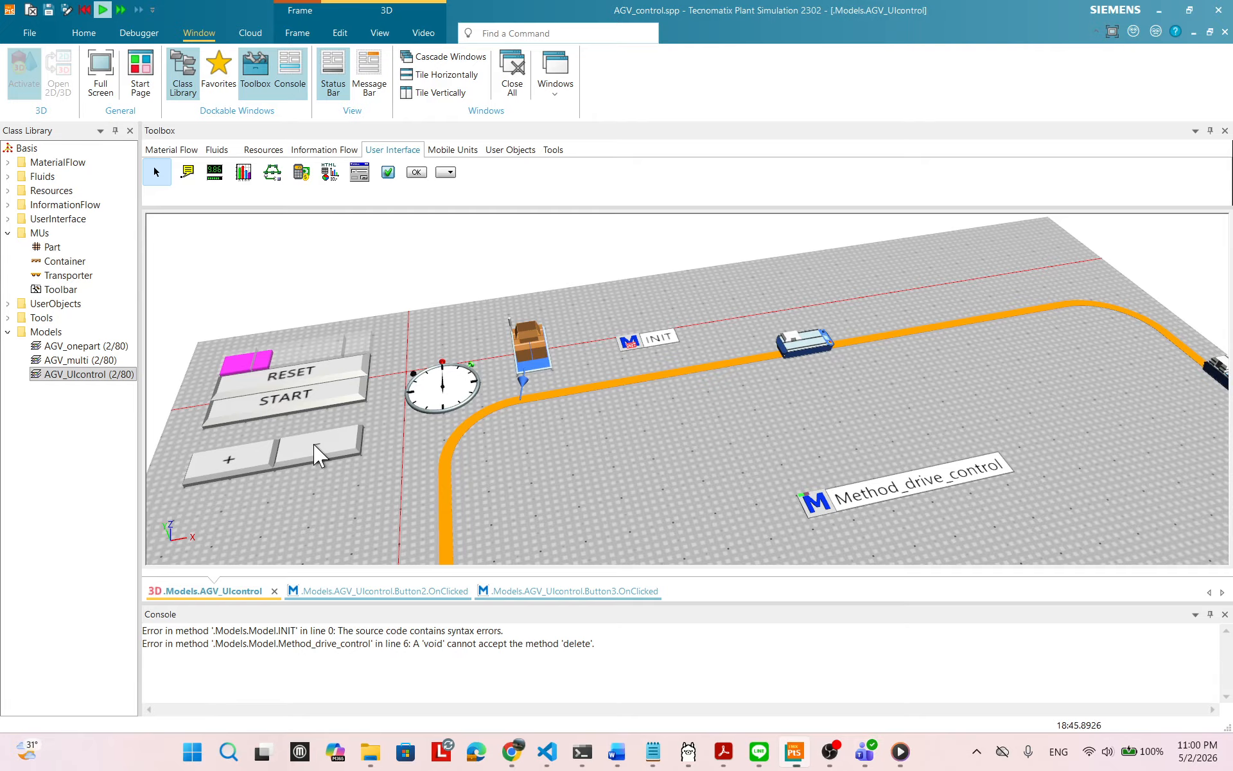
{"action": "left_click_drag", "start_coordinate": [769, 438], "coordinate": [758, 462]}
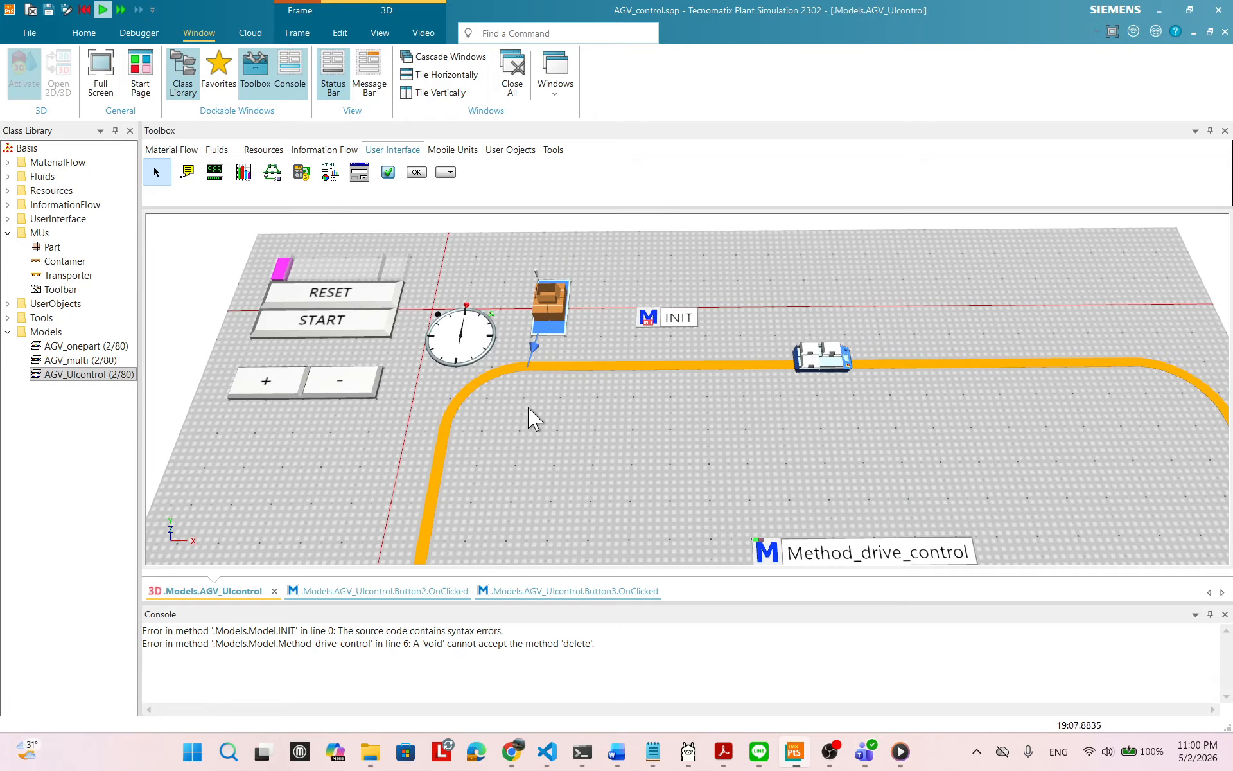
{"action": "left_click_drag", "start_coordinate": [587, 412], "coordinate": [594, 411]}
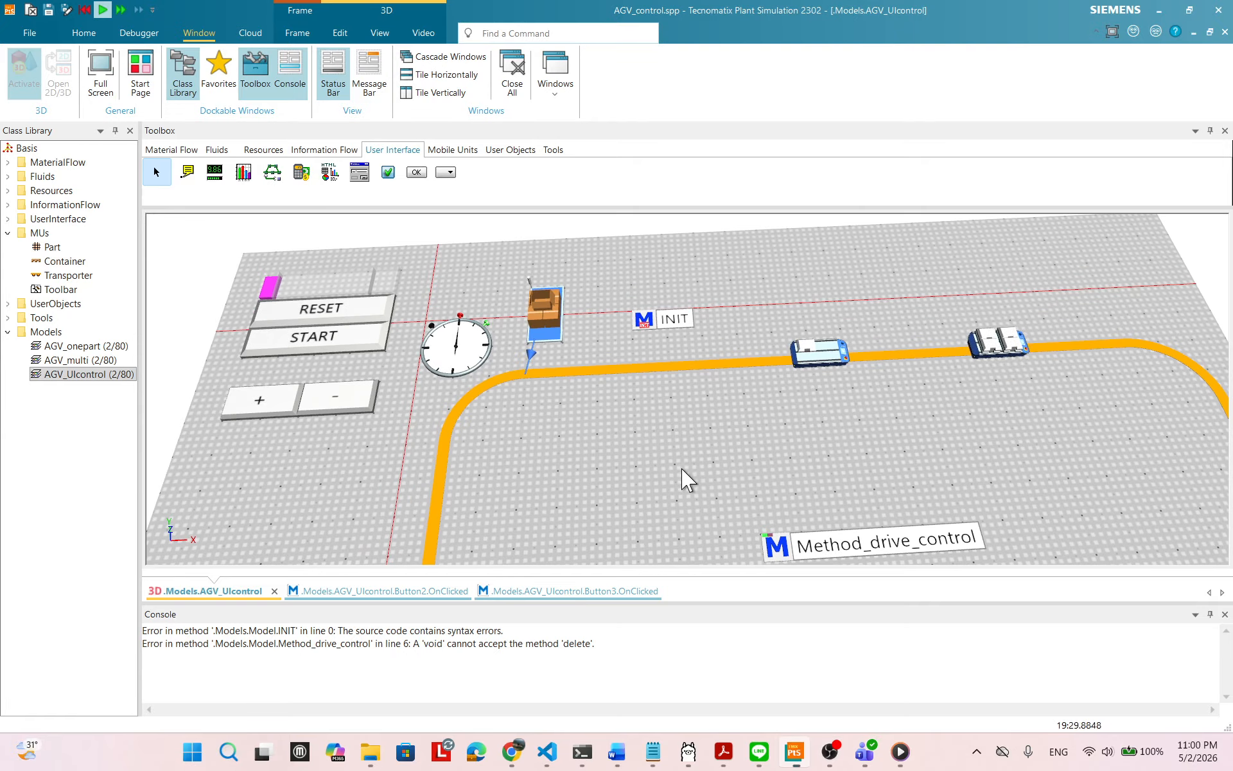
{"action": "left_click_drag", "start_coordinate": [775, 452], "coordinate": [651, 425]}
{"action": "right_click", "coordinate": [676, 425]}
{"action": "left_click", "coordinate": [686, 407]}
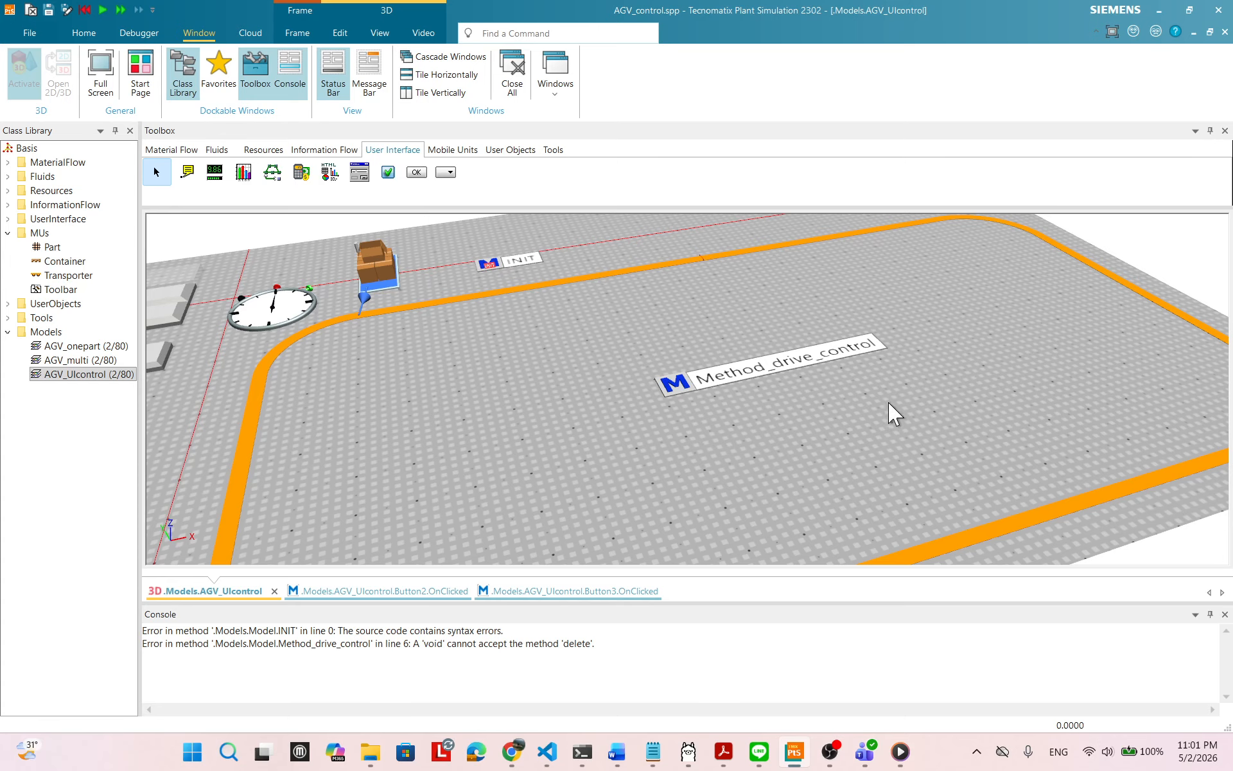
{"action": "mouse_move", "coordinate": [878, 402]}
{"action": "left_mouse_down"}
{"action": "mouse_move", "coordinate": [875, 421]}
{"action": "mouse_move", "coordinate": [873, 410]}
{"action": "left_mouse_up"}
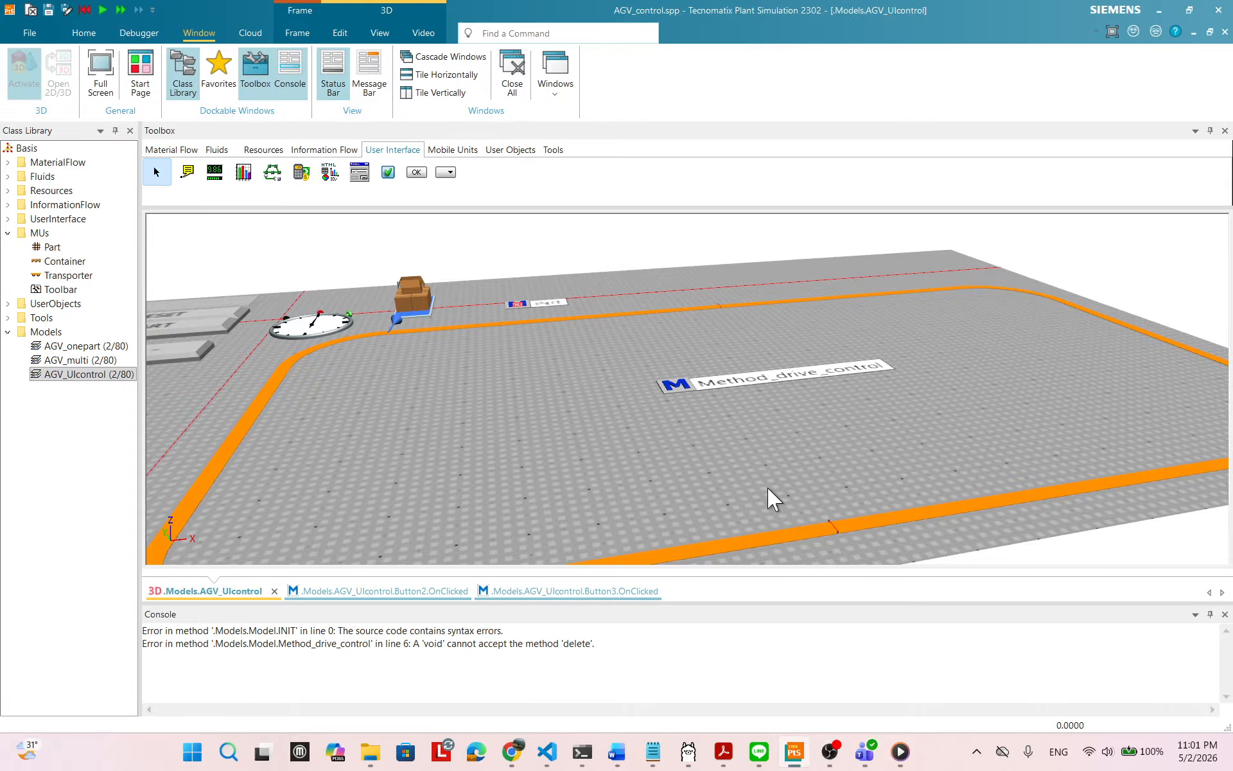
{"action": "left_click_drag", "start_coordinate": [806, 382], "coordinate": [804, 395]}
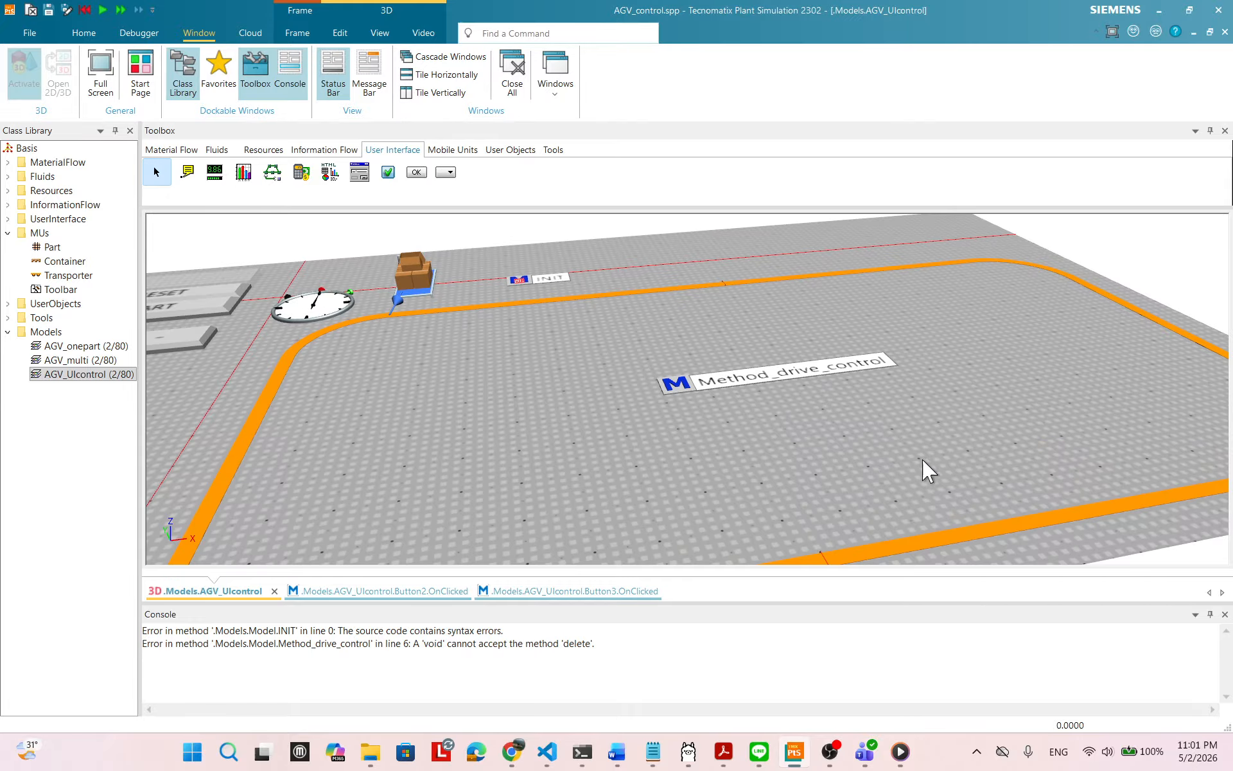
{"action": "left_click_drag", "start_coordinate": [923, 458], "coordinate": [755, 356]}
{"action": "left_click_drag", "start_coordinate": [744, 298], "coordinate": [782, 325]}
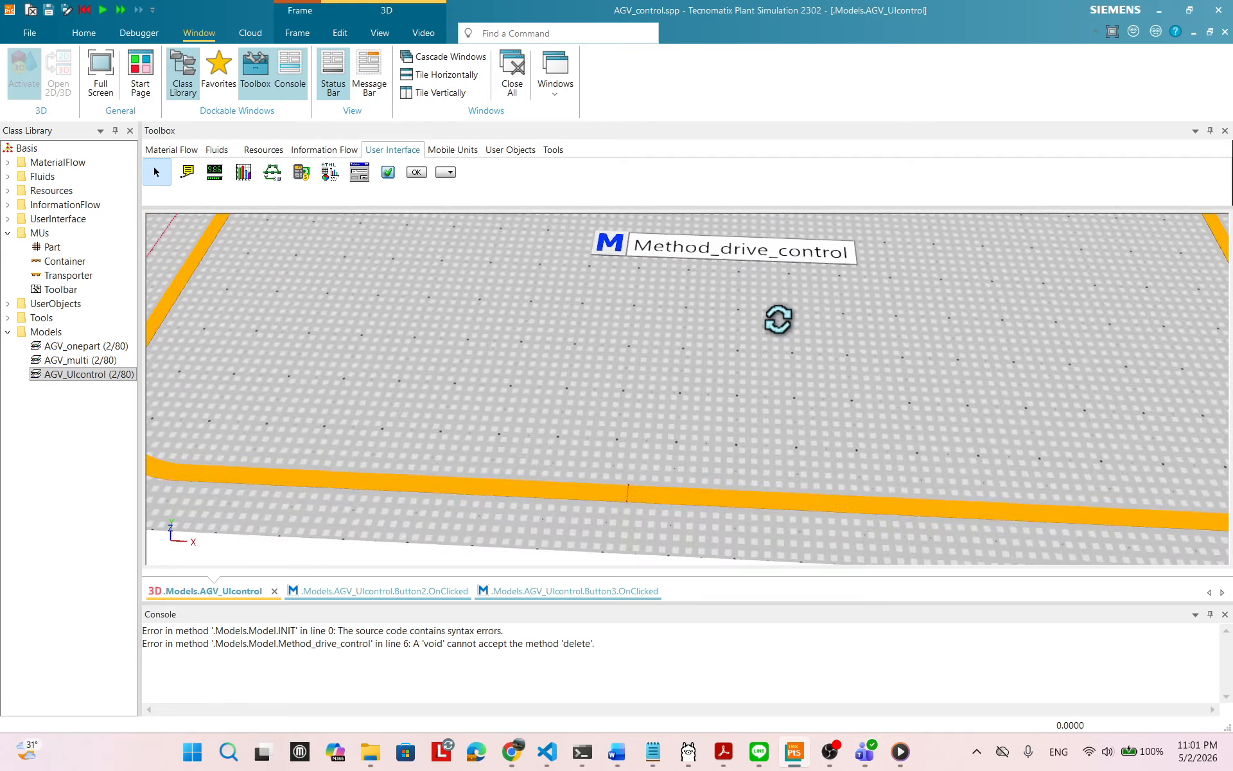
{"action": "scroll", "coordinate": [694, 399], "scroll_direction": "down", "scroll_amount": 5}
{"action": "scroll", "coordinate": [745, 459], "scroll_direction": "up", "scroll_amount": 3}
{"action": "left_click_drag", "start_coordinate": [740, 449], "coordinate": [765, 447]}
{"action": "left_click_drag", "start_coordinate": [447, 266], "coordinate": [474, 314]}
{"action": "left_click_drag", "start_coordinate": [714, 351], "coordinate": [788, 456]}
{"action": "left_click_drag", "start_coordinate": [538, 373], "coordinate": [540, 370]}
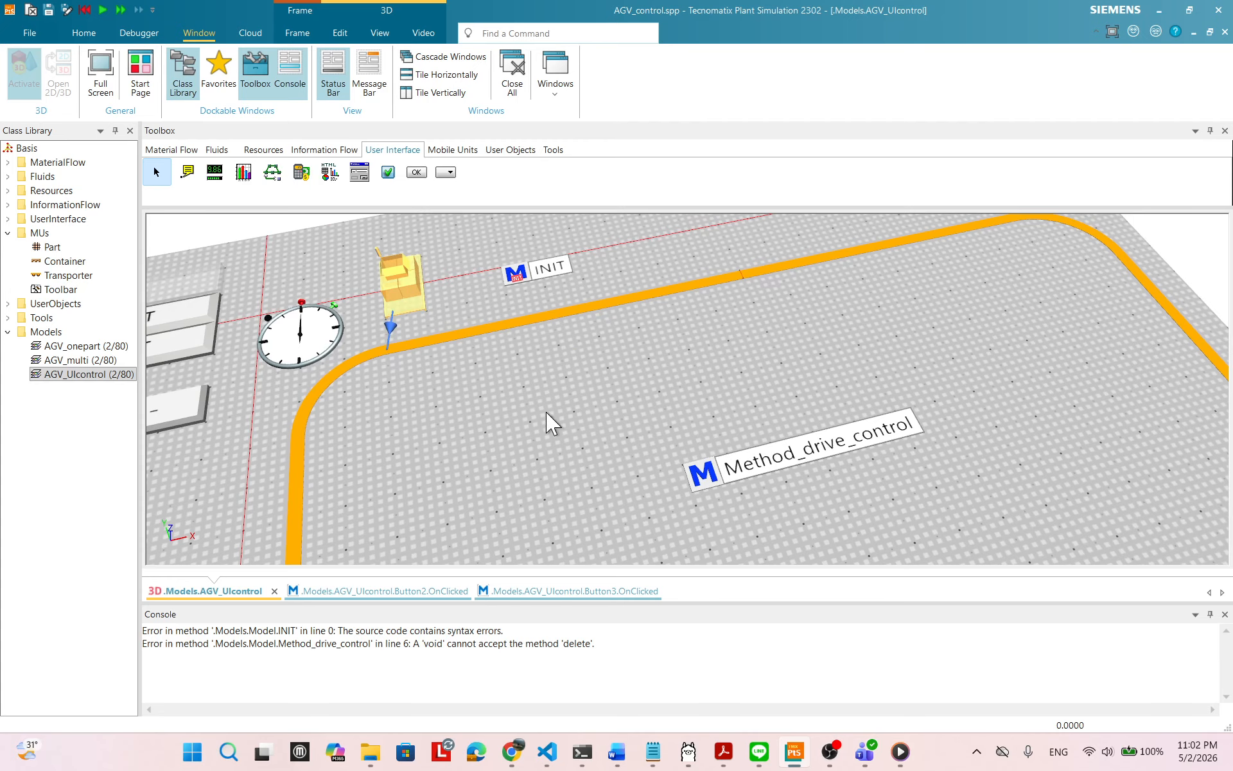
{"action": "left_click_drag", "start_coordinate": [696, 407], "coordinate": [716, 468]}
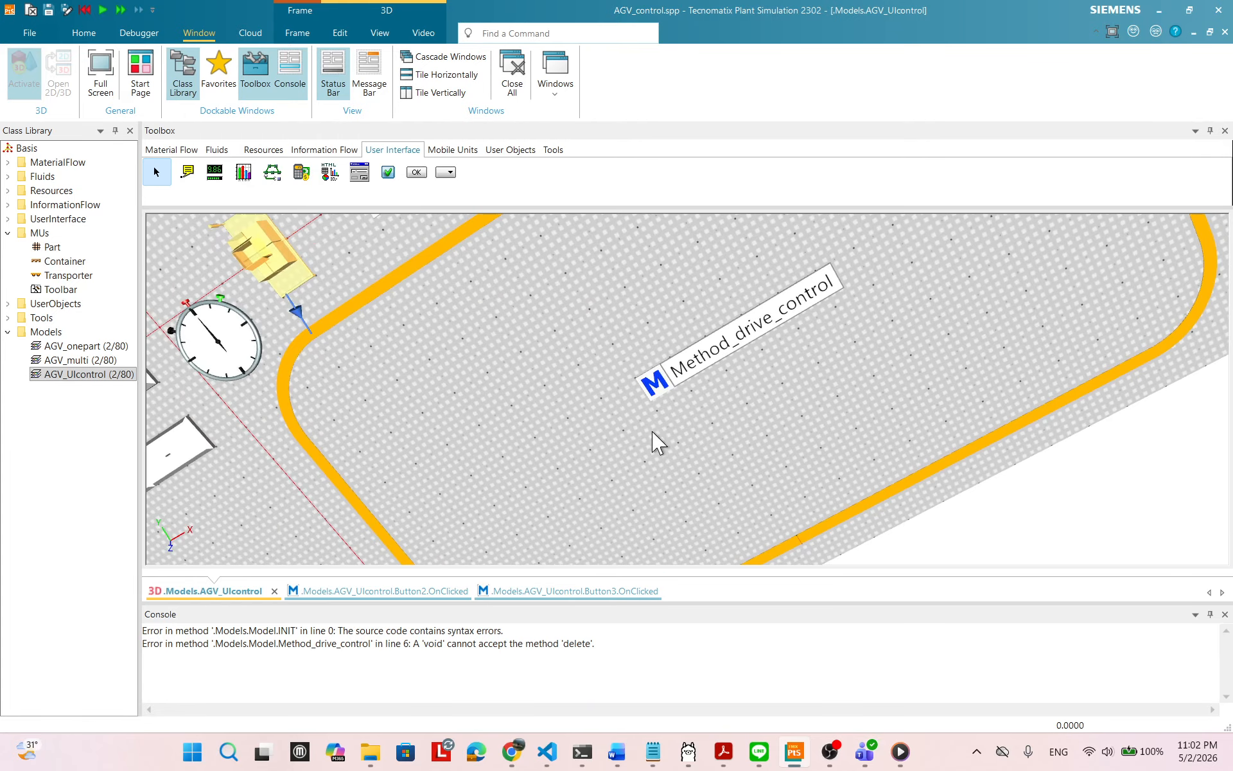
{"action": "left_click_drag", "start_coordinate": [499, 349], "coordinate": [559, 294]}
{"action": "left_click_drag", "start_coordinate": [985, 405], "coordinate": [889, 372]}
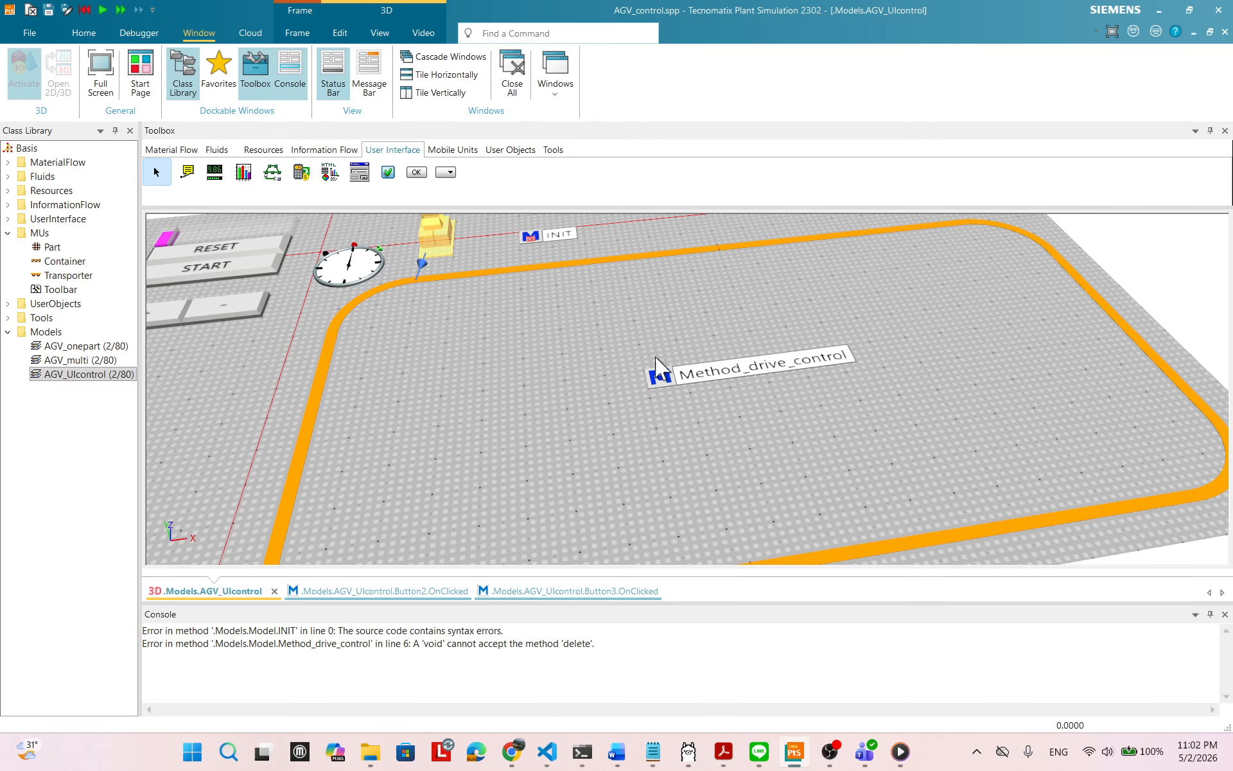
- Delete the Source object beside the start of the track
{"action": "right_click", "coordinate": [440, 249]}
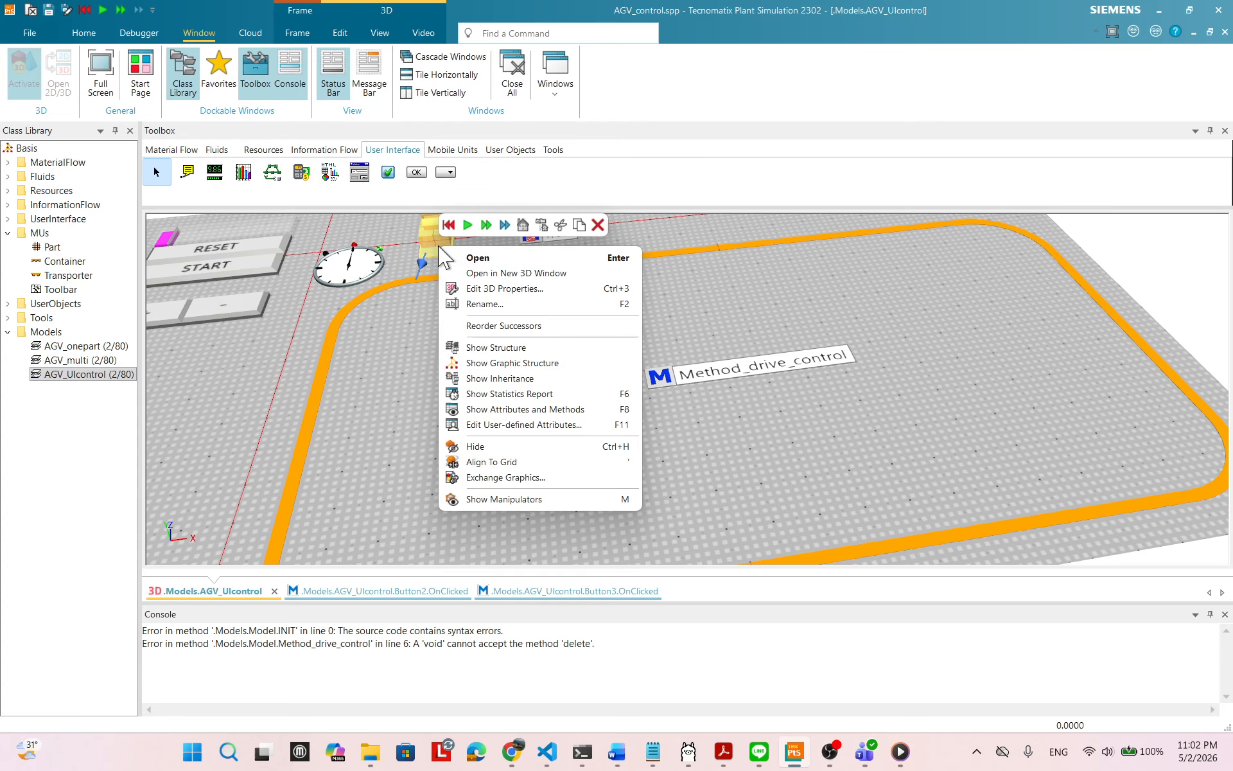
{"action": "left_click", "coordinate": [598, 224]}
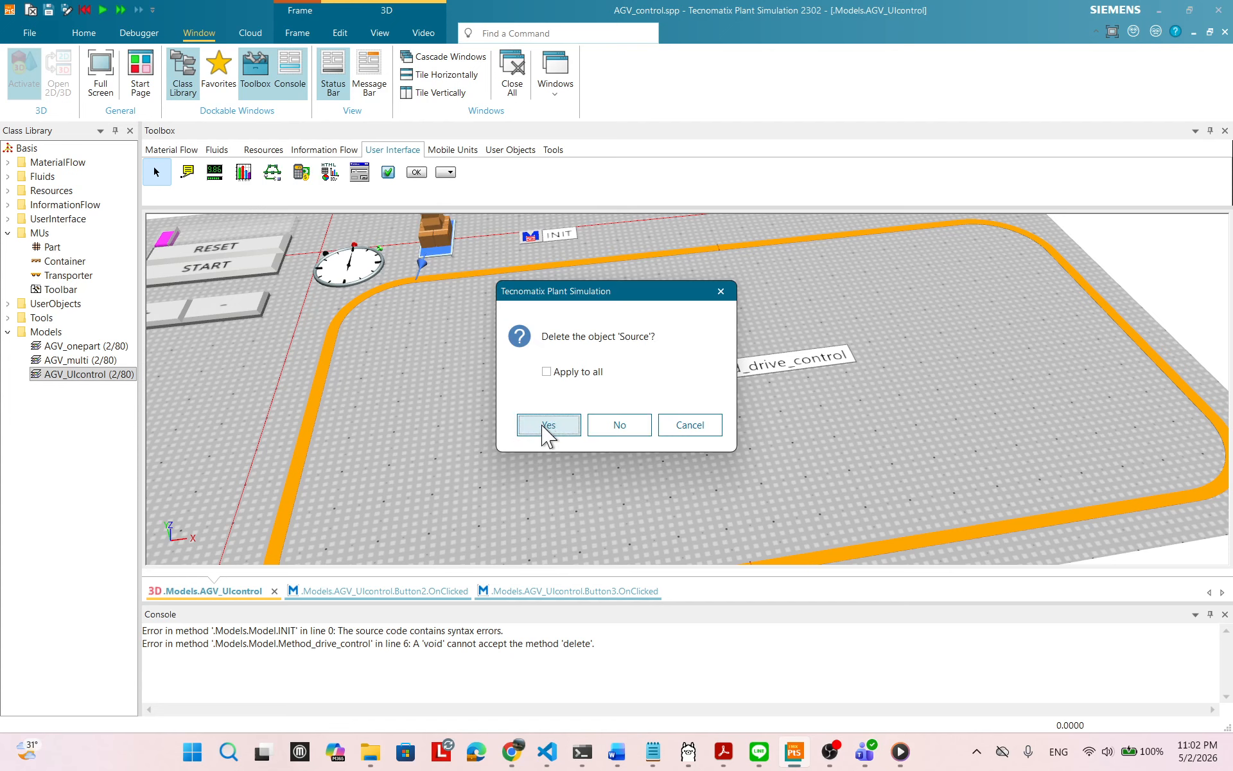
{"action": "left_click", "coordinate": [546, 425]}
{"action": "left_click_drag", "start_coordinate": [697, 396], "coordinate": [726, 421]}
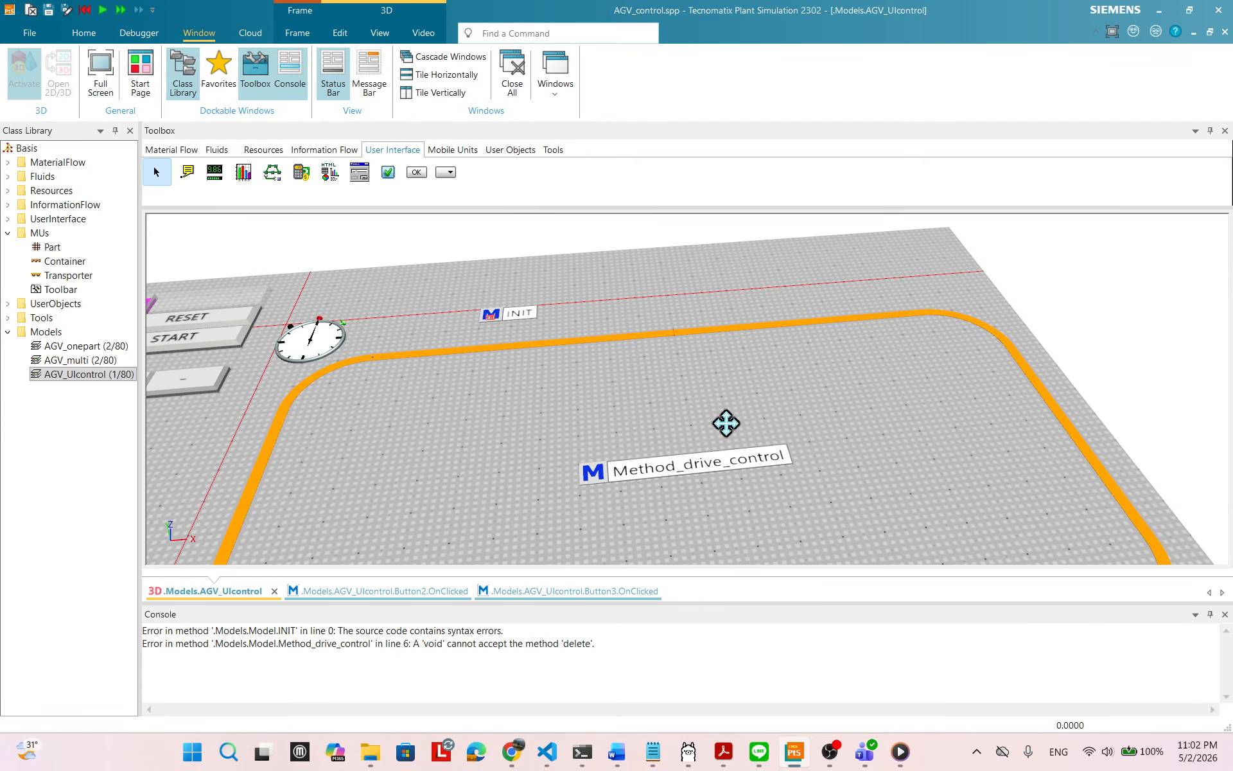
- Comment out .MUs.Transporter.create(Track,40) in the INIT method and return to the AGV_UIcontrol 3D model
{"action": "double_click", "coordinate": [518, 320]}
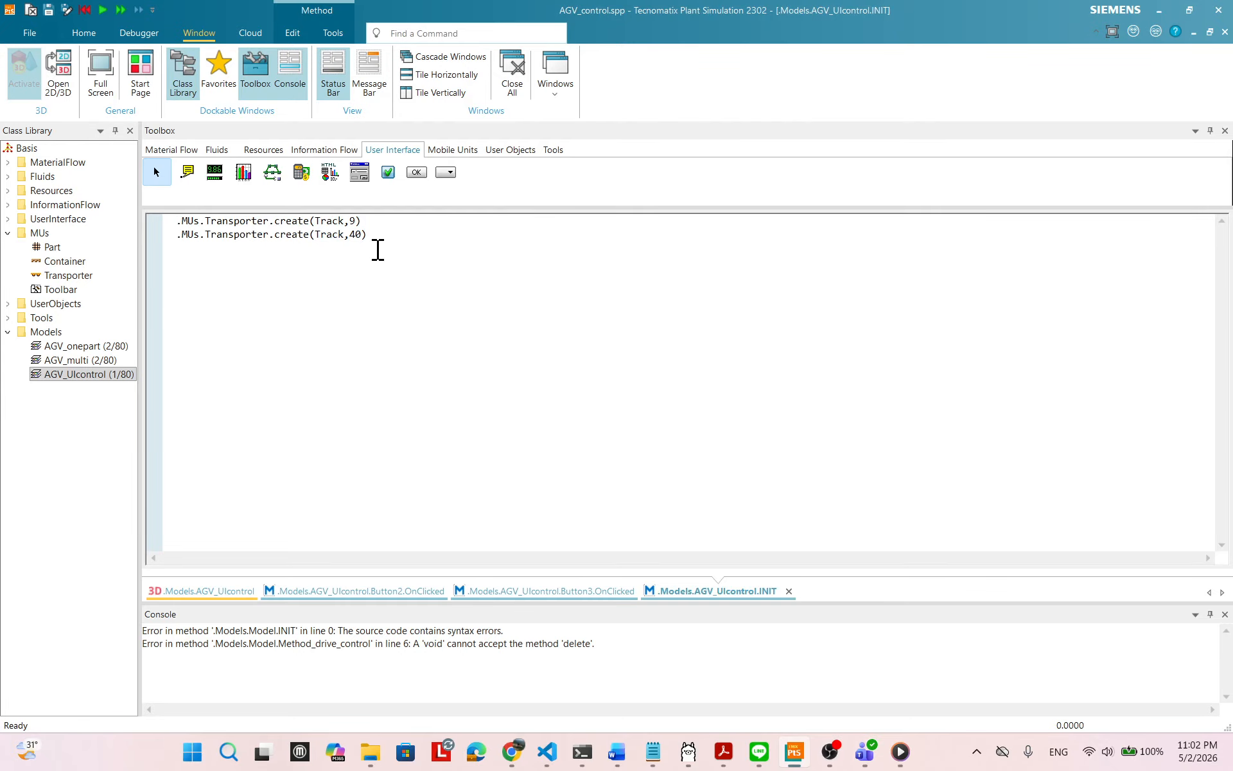
{"action": "type", "text": "--"}
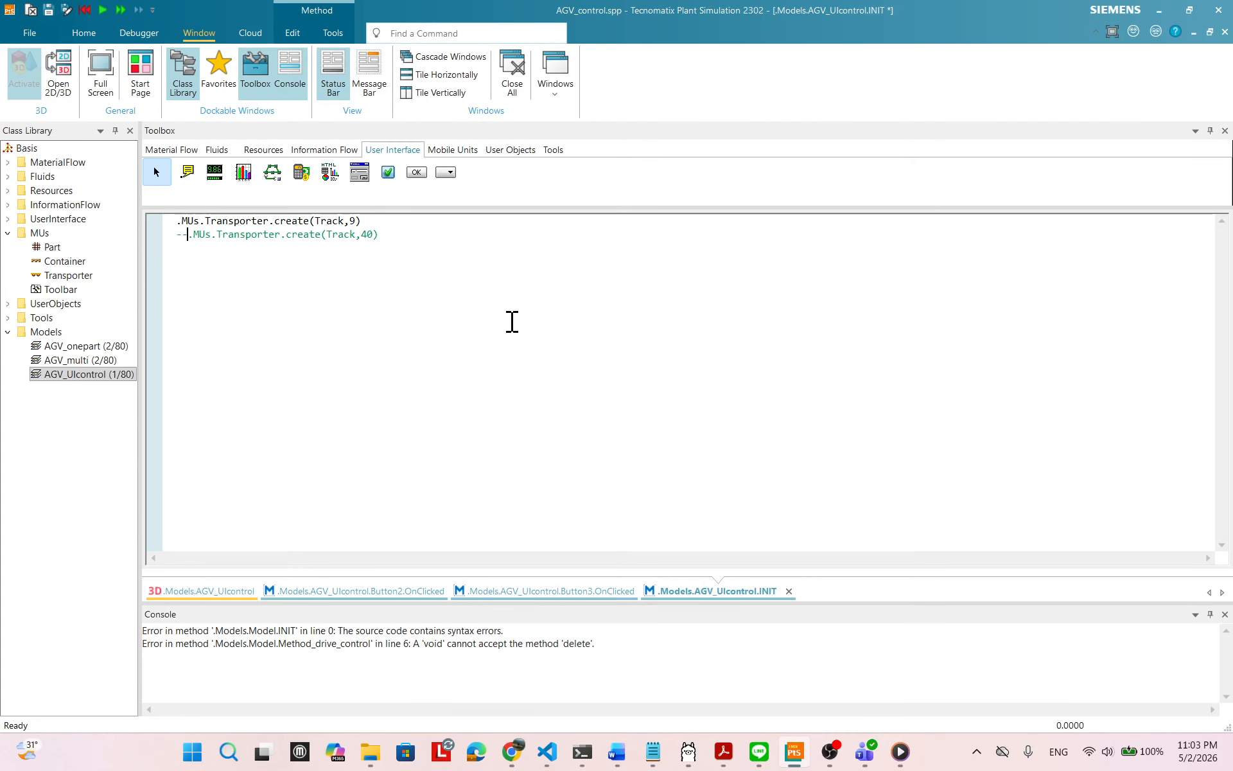
{"action": "left_click", "coordinate": [226, 589]}
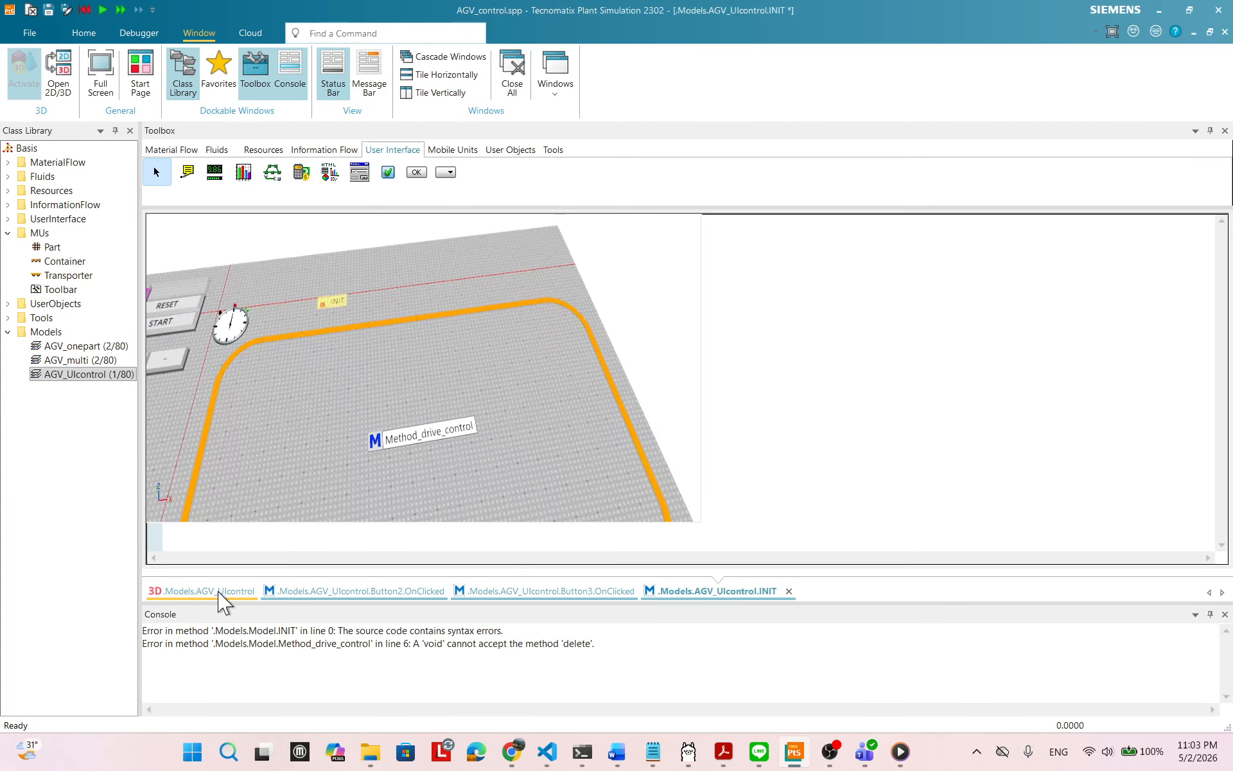
- Run the simulation to check which transporters are created on the track, and reset it
{"action": "left_click_drag", "start_coordinate": [790, 339], "coordinate": [790, 349]}
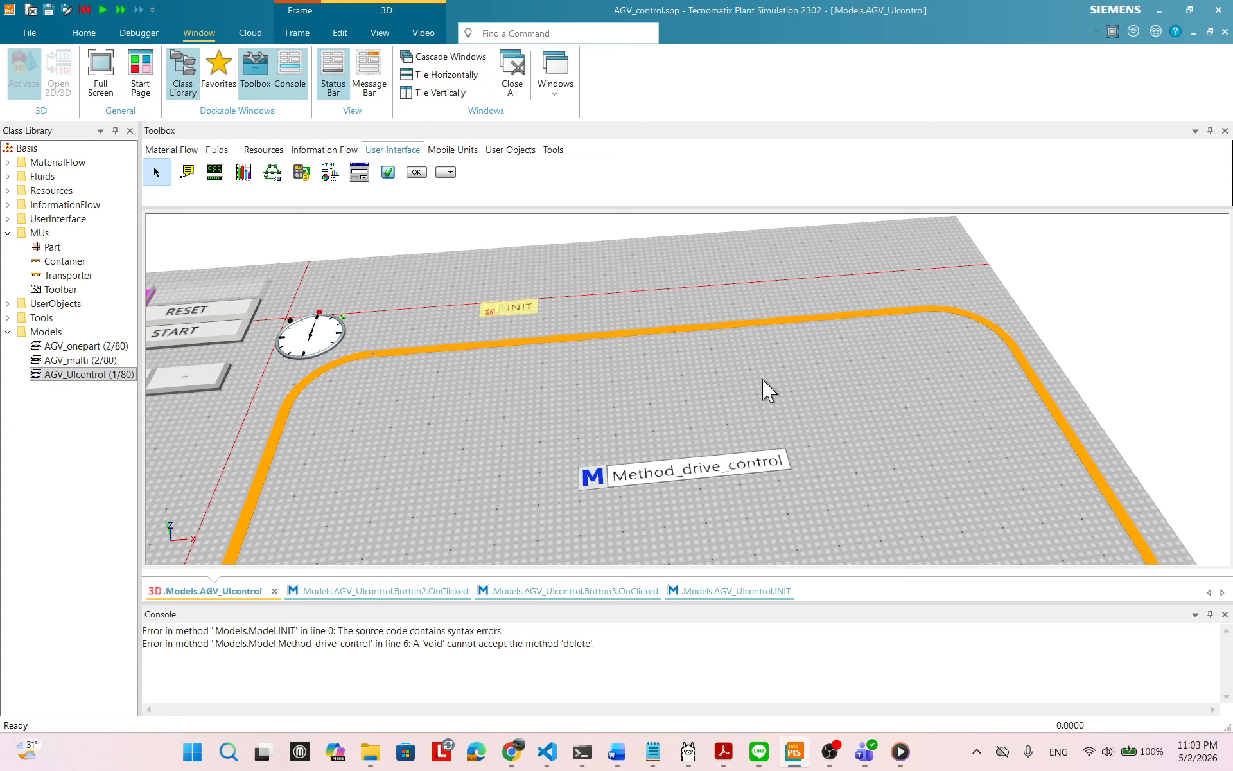
{"action": "left_click", "coordinate": [699, 380]}
{"action": "right_click", "coordinate": [743, 353]}
{"action": "key", "text": "Escape"}
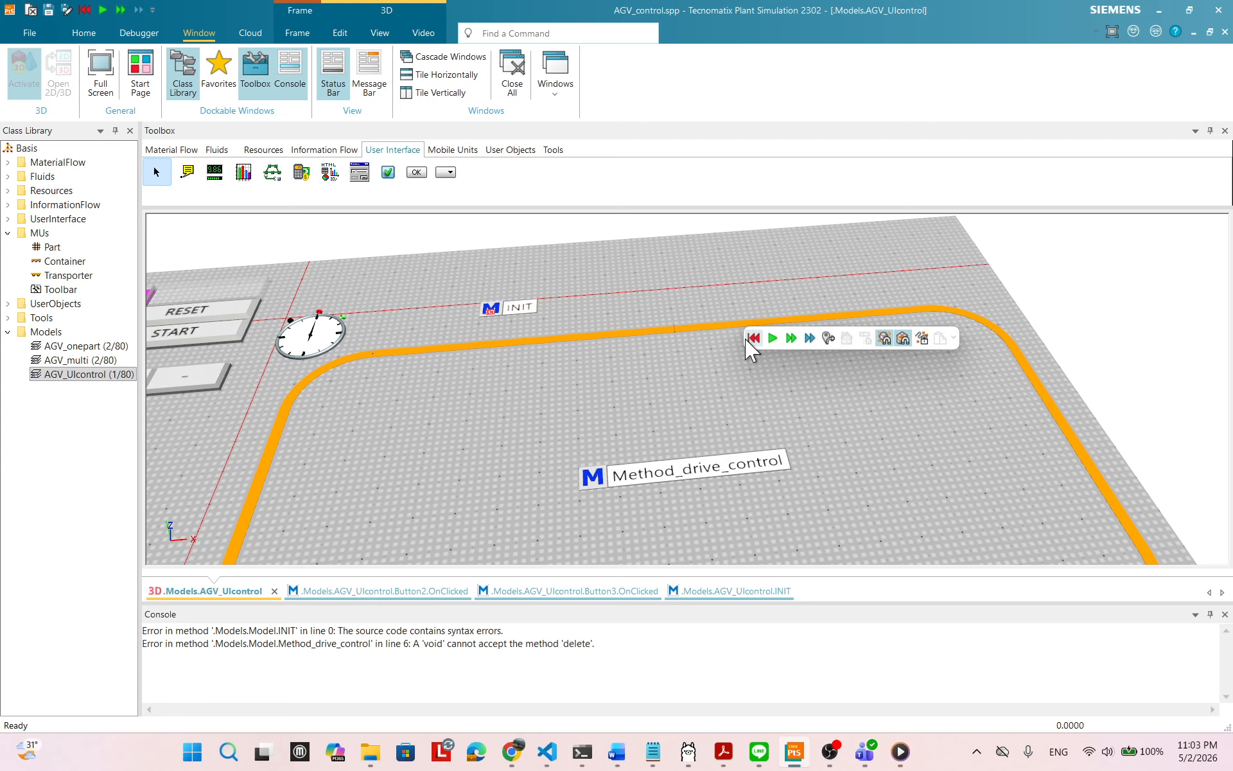
{"action": "right_click", "coordinate": [705, 366]}
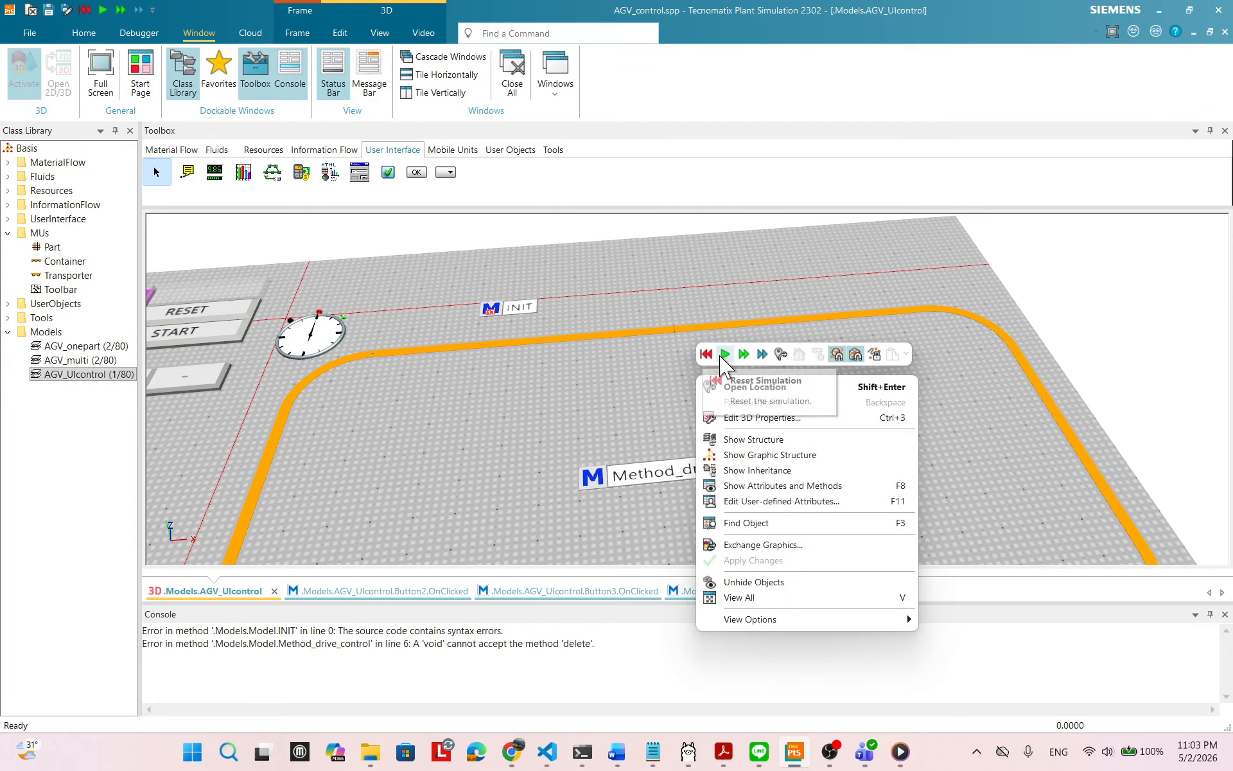
{"action": "left_click", "coordinate": [725, 354]}
{"action": "scroll", "coordinate": [797, 418], "scroll_direction": "down", "scroll_amount": 1}
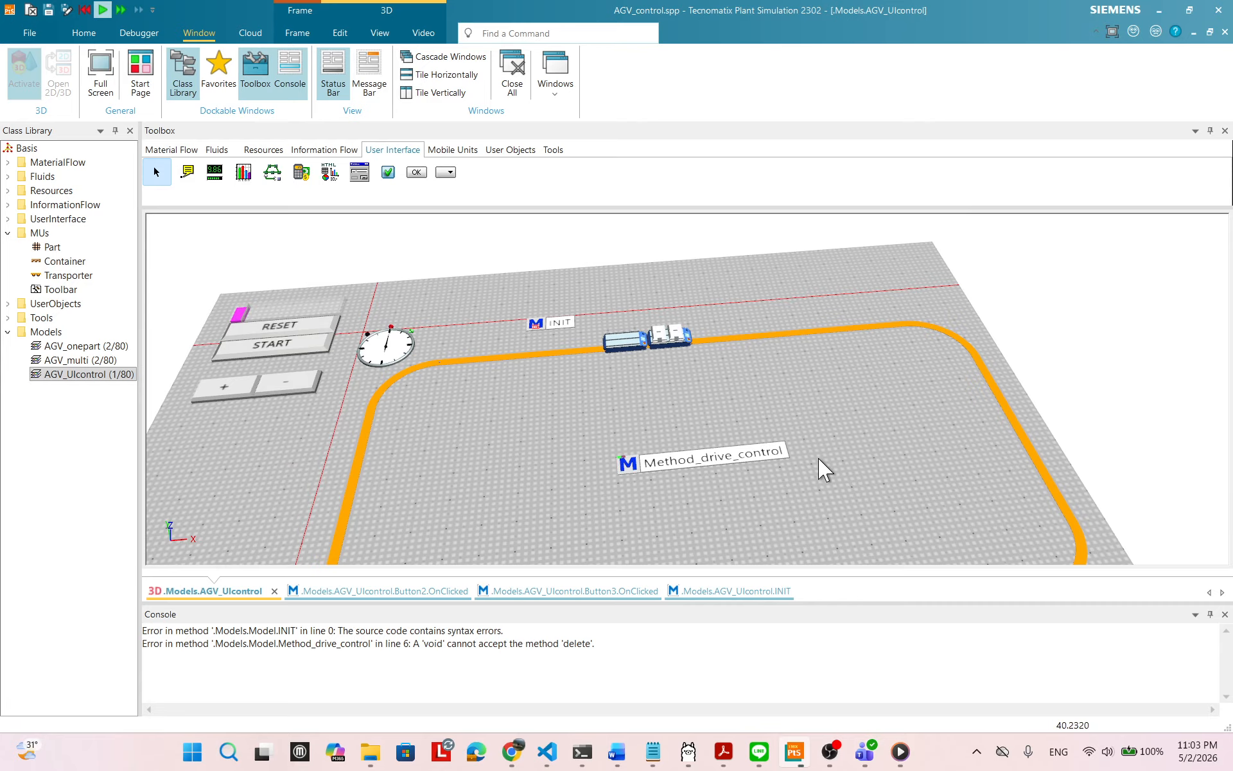
{"action": "scroll", "coordinate": [838, 472], "scroll_direction": "down", "scroll_amount": 1}
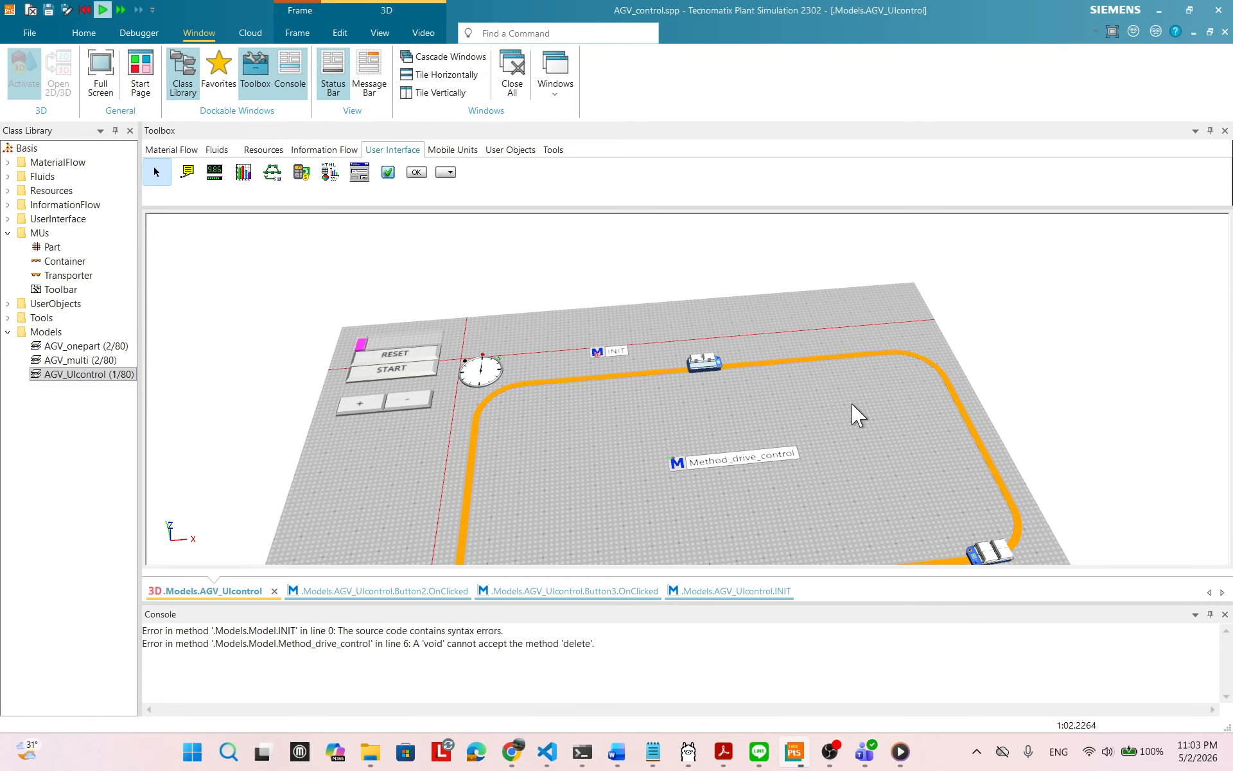
{"action": "right_click", "coordinate": [813, 319]}
{"action": "left_click", "coordinate": [822, 300]}
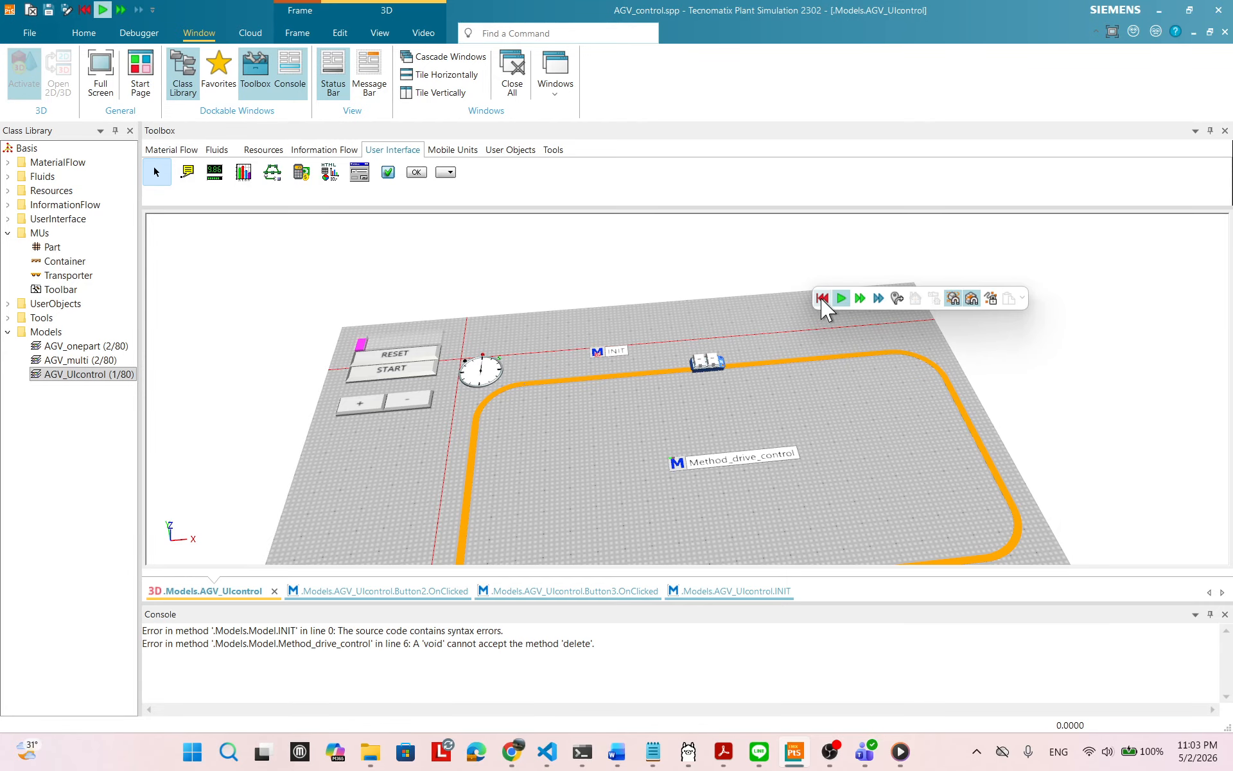
- Reopen the INIT method and apply its pending changes
{"action": "double_click", "coordinate": [612, 353]}
{"action": "right_click", "coordinate": [479, 273]}
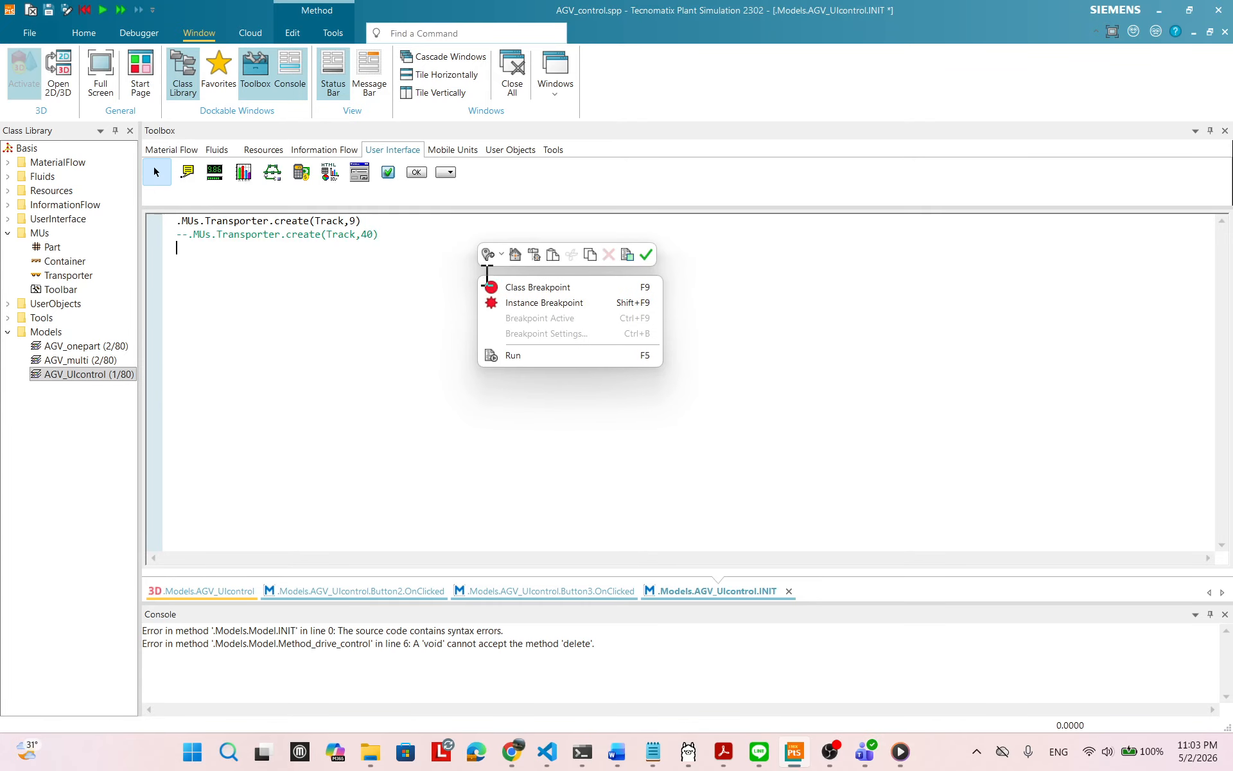
{"action": "left_click", "coordinate": [647, 255]}
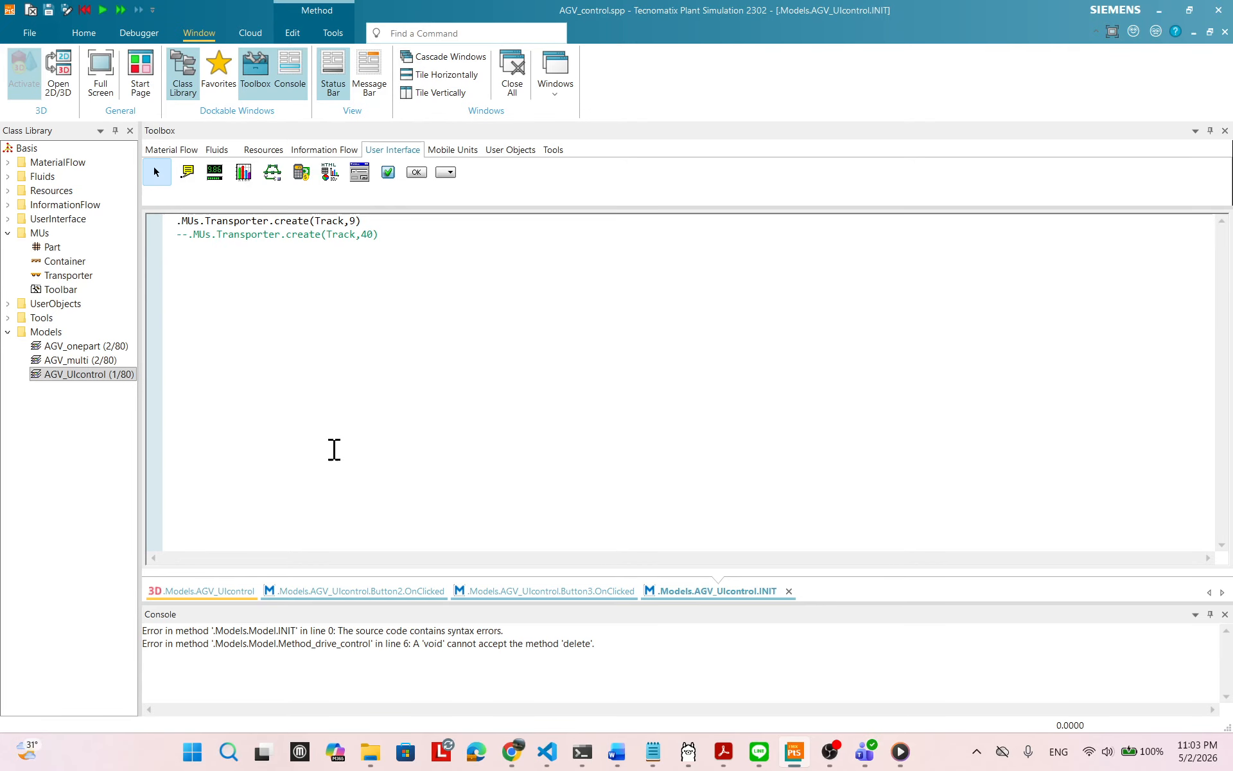
- Start the simulation from the AGV_UIcontrol 3D model and raise the real-time scale with the + button
{"action": "left_click", "coordinate": [203, 591]}
{"action": "right_click", "coordinate": [665, 421]}
{"action": "left_click", "coordinate": [690, 397]}
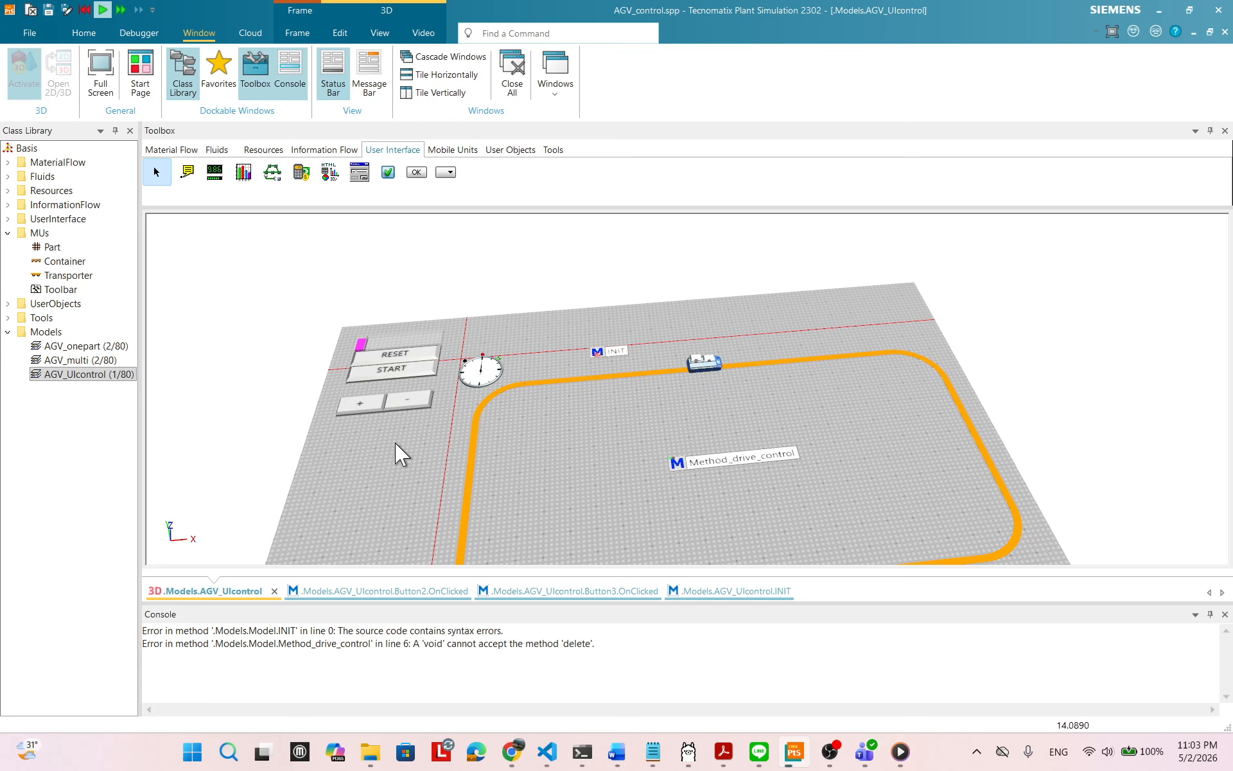
{"action": "left_click", "coordinate": [379, 409]}
{"action": "left_click_drag", "start_coordinate": [575, 456], "coordinate": [528, 398]}
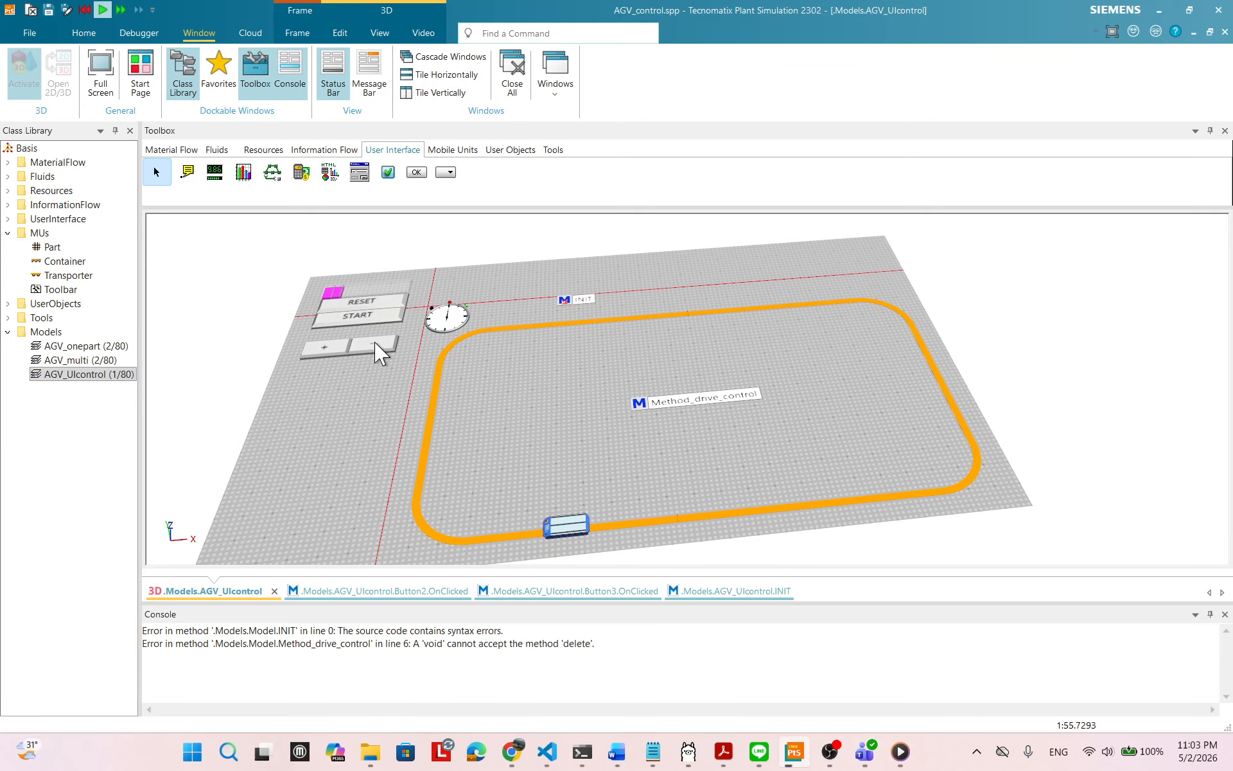
{"action": "left_click", "coordinate": [339, 349]}
{"action": "left_click", "coordinate": [346, 349]}
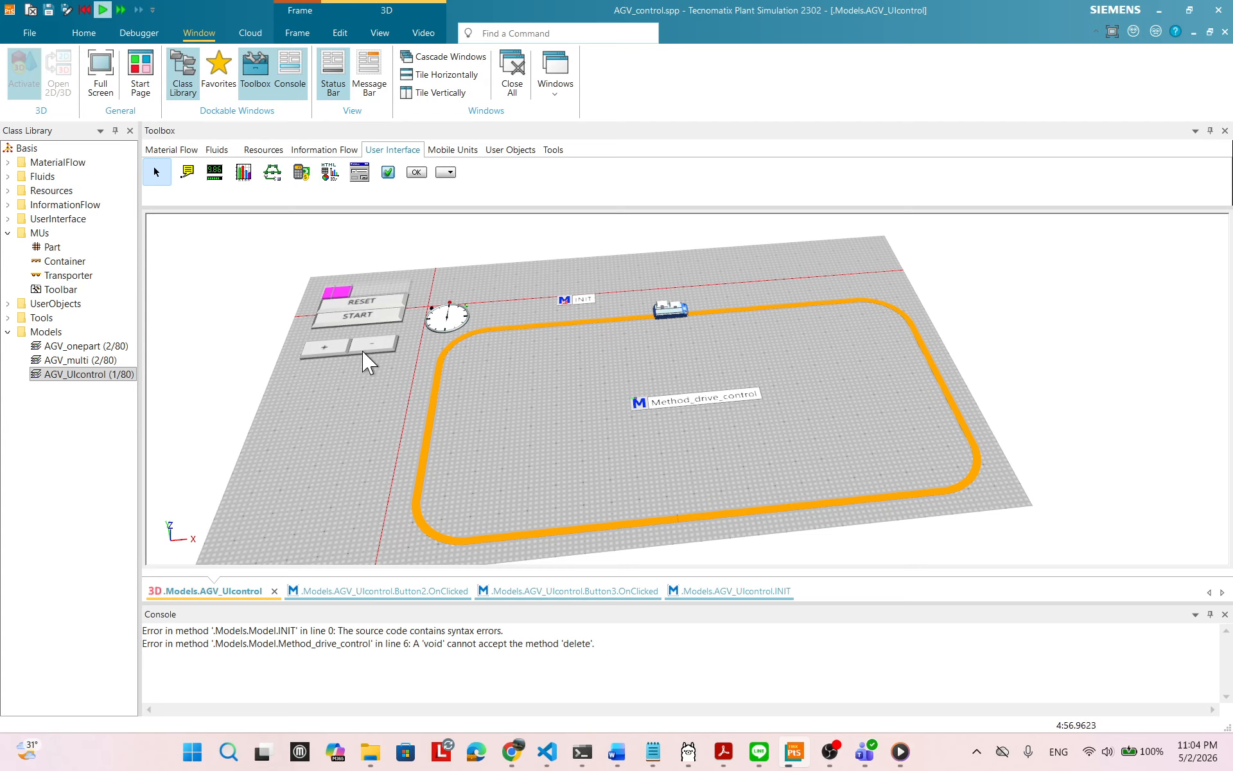
{"action": "left_click_drag", "start_coordinate": [714, 358], "coordinate": [682, 338]}
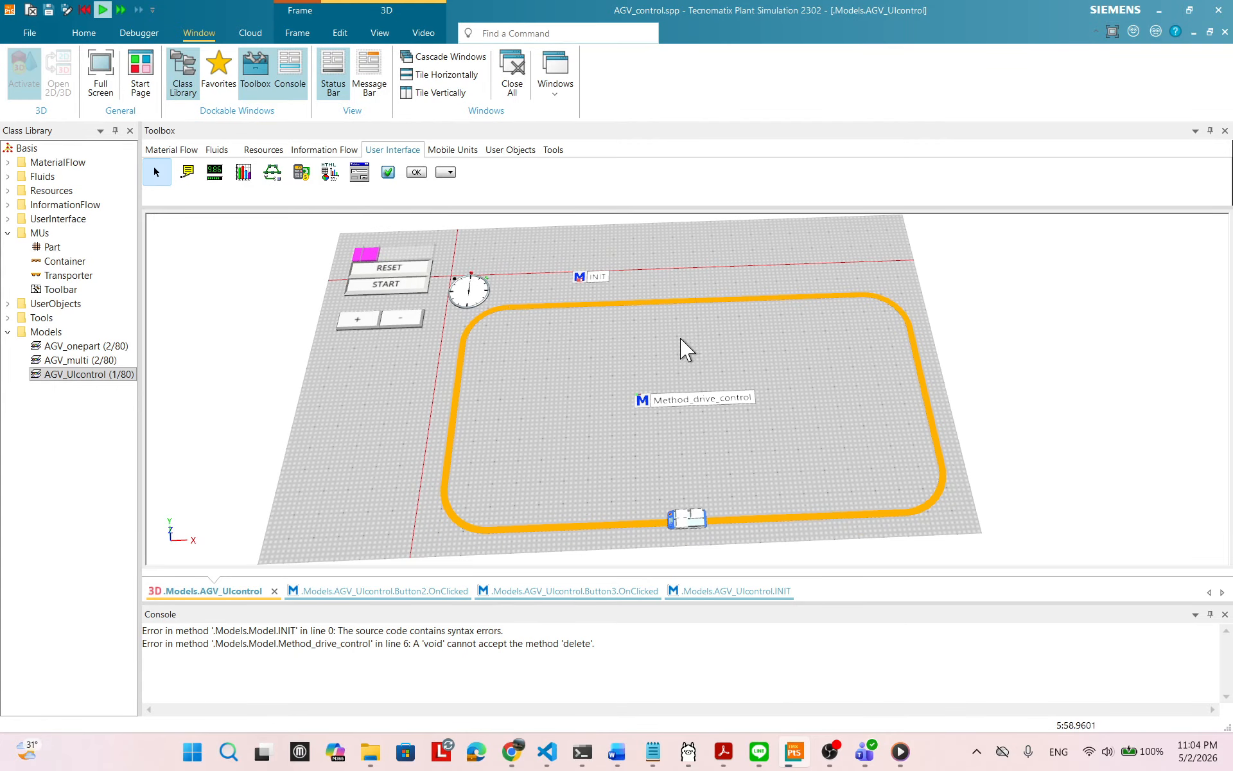
- Reset the simulation before adding further interface controls to the model
{"action": "right_click", "coordinate": [699, 352]}
{"action": "left_click", "coordinate": [708, 331]}
{"action": "left_click_drag", "start_coordinate": [709, 427], "coordinate": [706, 451]}
{"action": "left_click", "coordinate": [938, 766]}
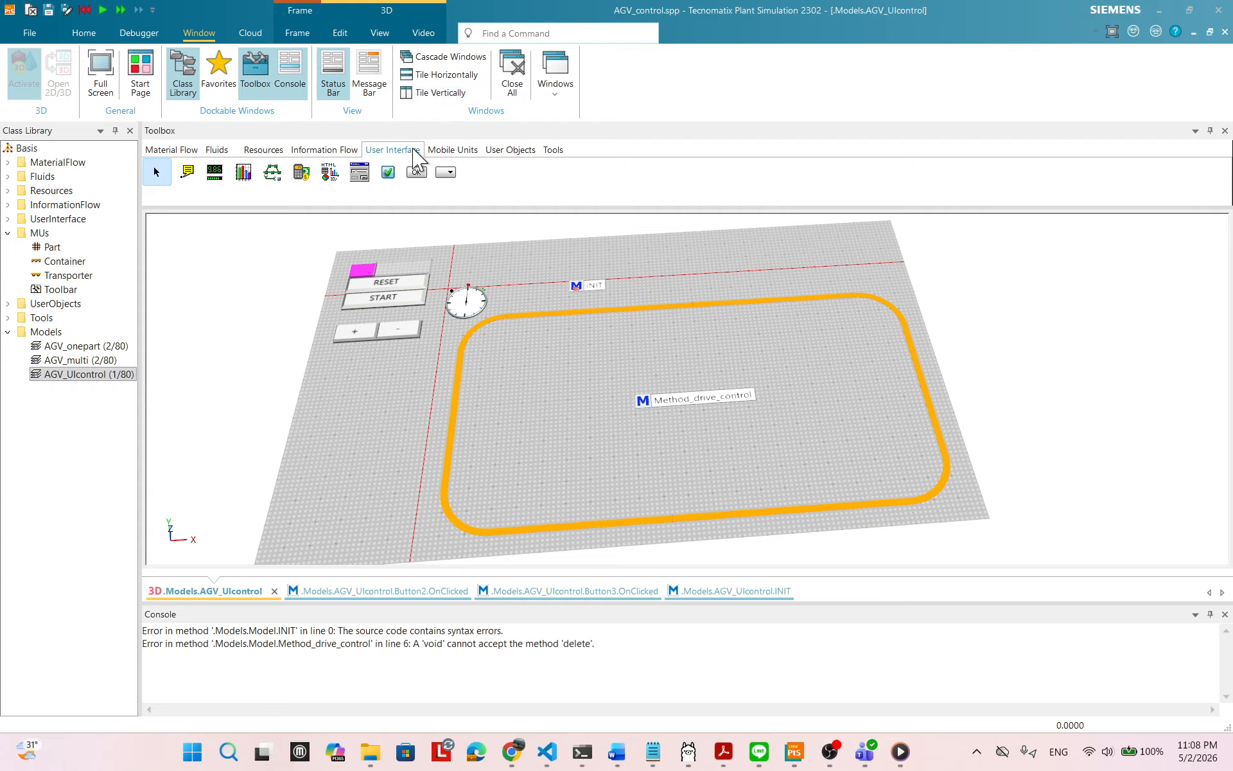
- Place a Checkbox and a drop-down list one below the other, directly beneath Method_drive_control inside the track
{"action": "left_click_drag", "start_coordinate": [388, 172], "coordinate": [643, 425]}
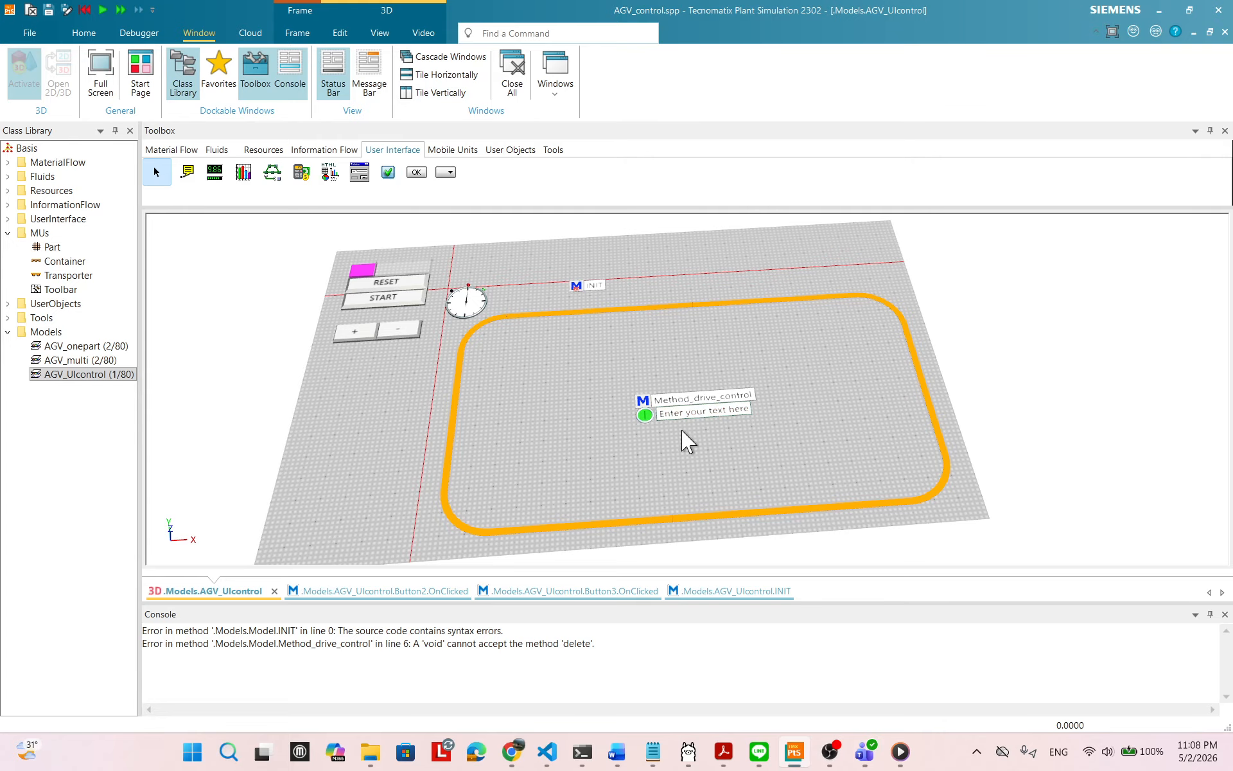
{"action": "left_click_drag", "start_coordinate": [452, 182], "coordinate": [649, 450]}
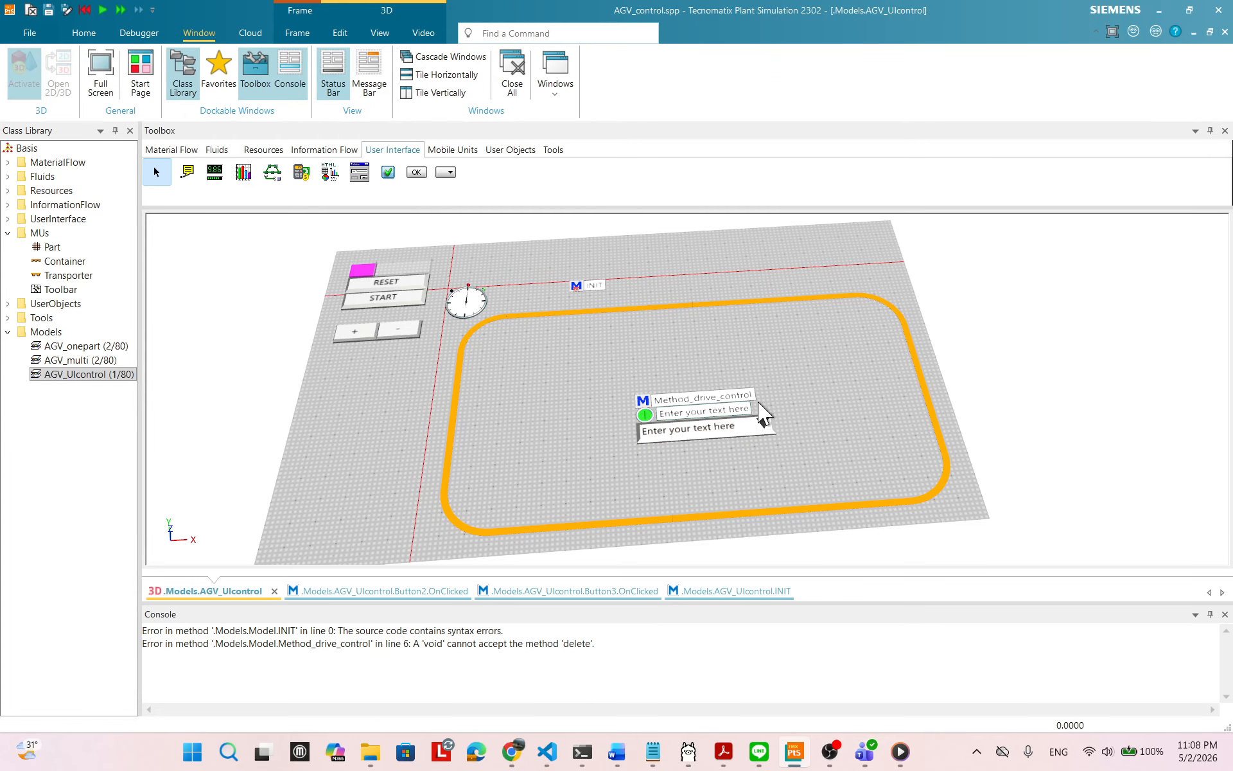
- Label the checkbox beneath Method_drive_control AGV_Back
{"action": "scroll", "coordinate": [763, 419], "scroll_direction": "up", "scroll_amount": 2}
{"action": "left_click", "coordinate": [644, 421]}
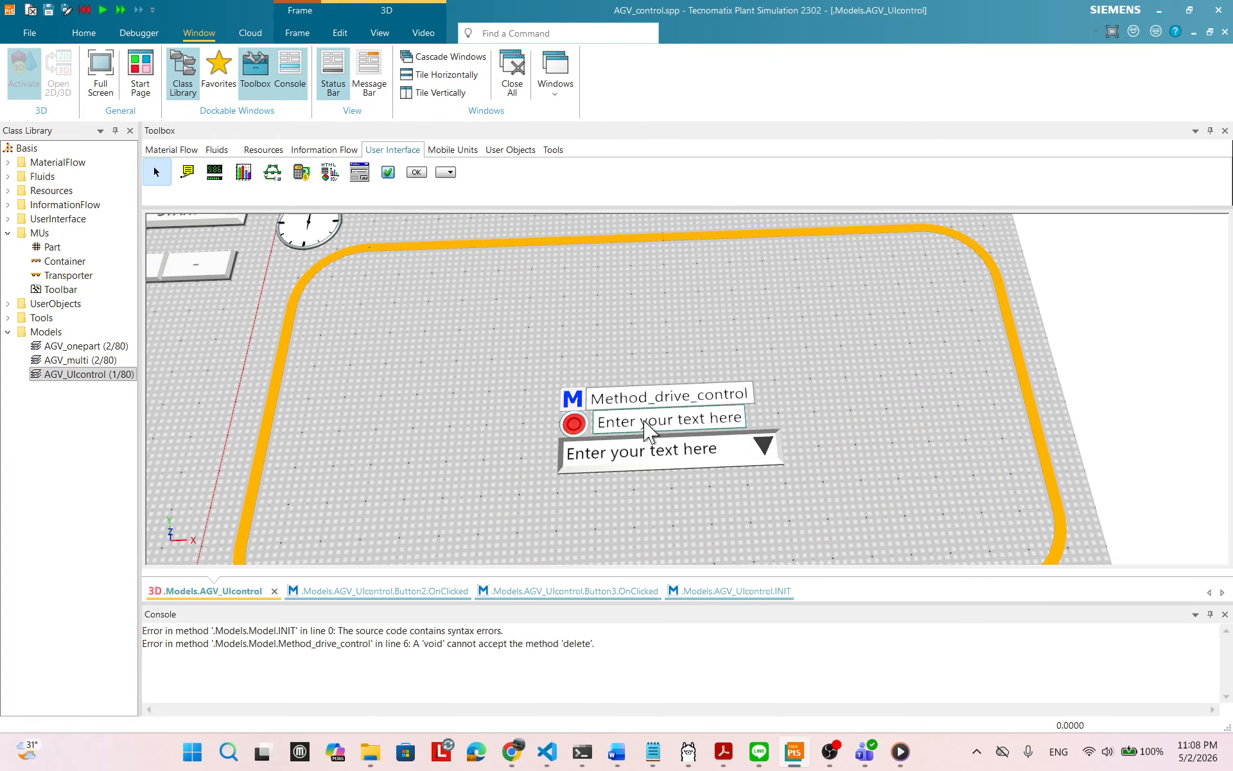
{"action": "right_click", "coordinate": [612, 419]}
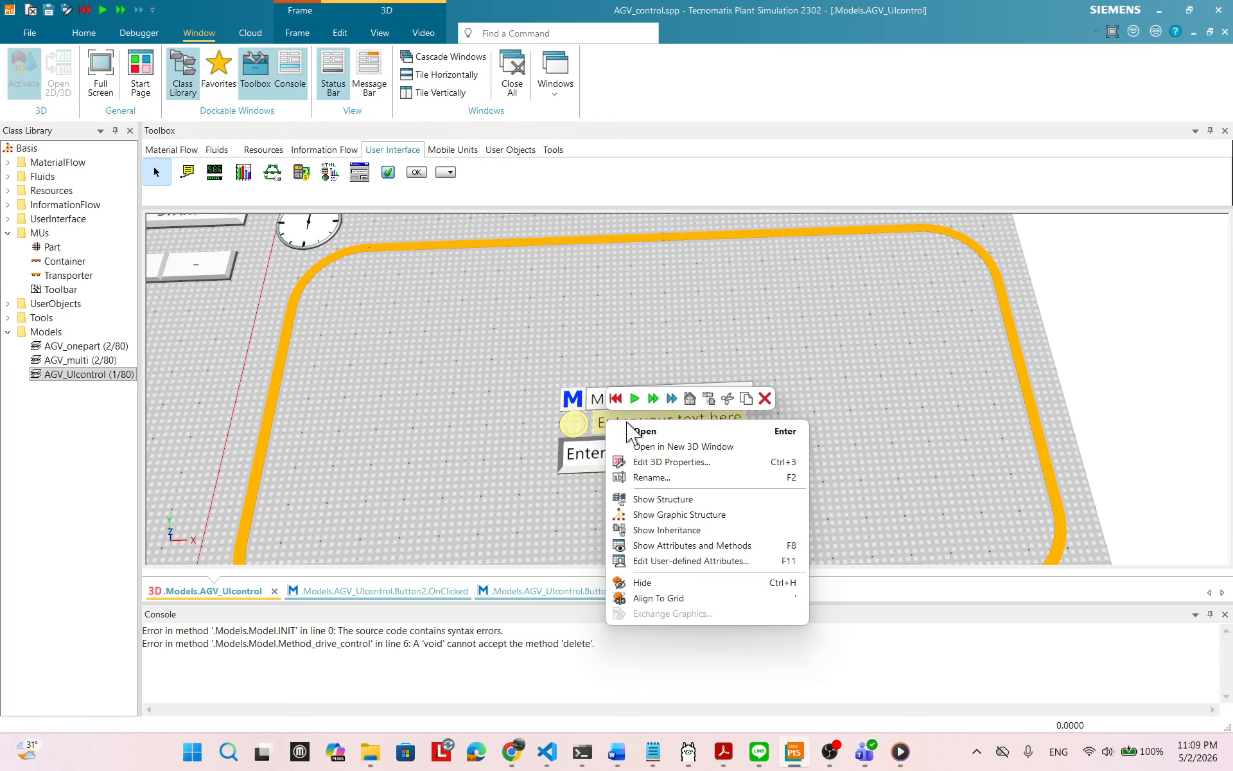
{"action": "left_click", "coordinate": [645, 428]}
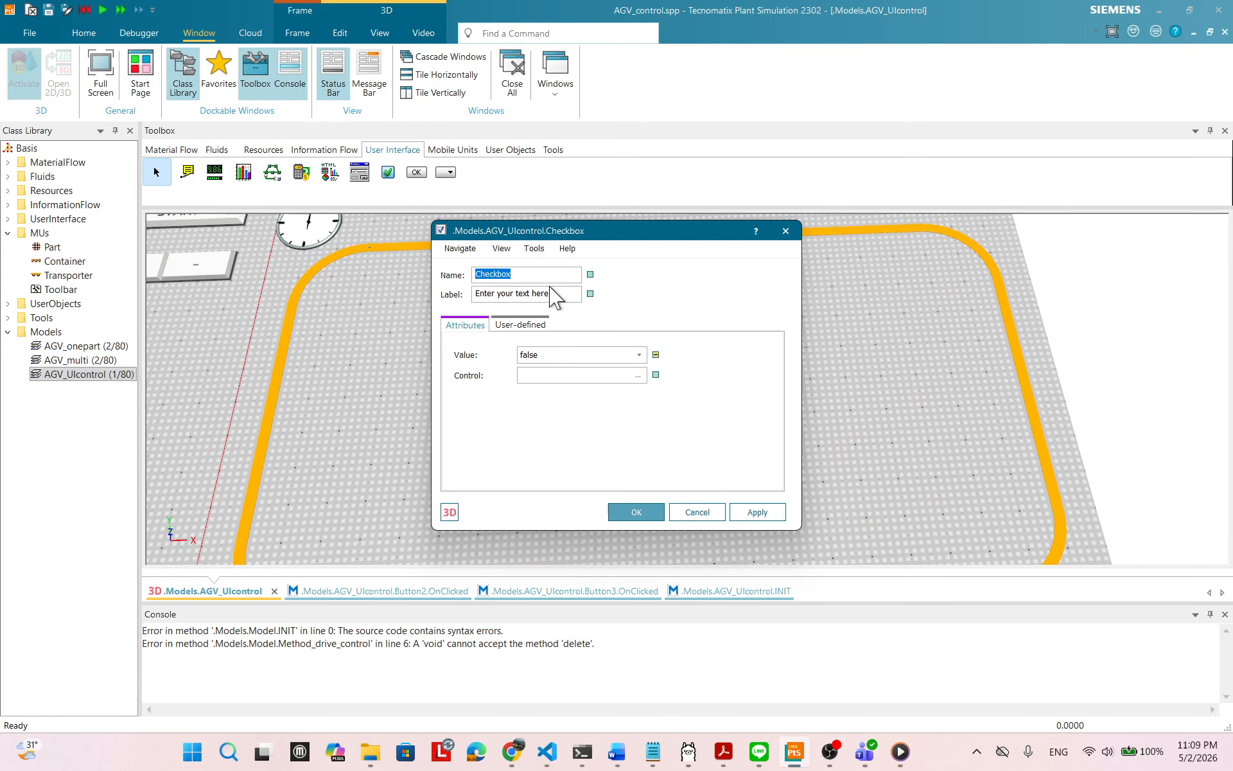
{"action": "left_click_drag", "start_coordinate": [574, 290], "coordinate": [449, 302]}
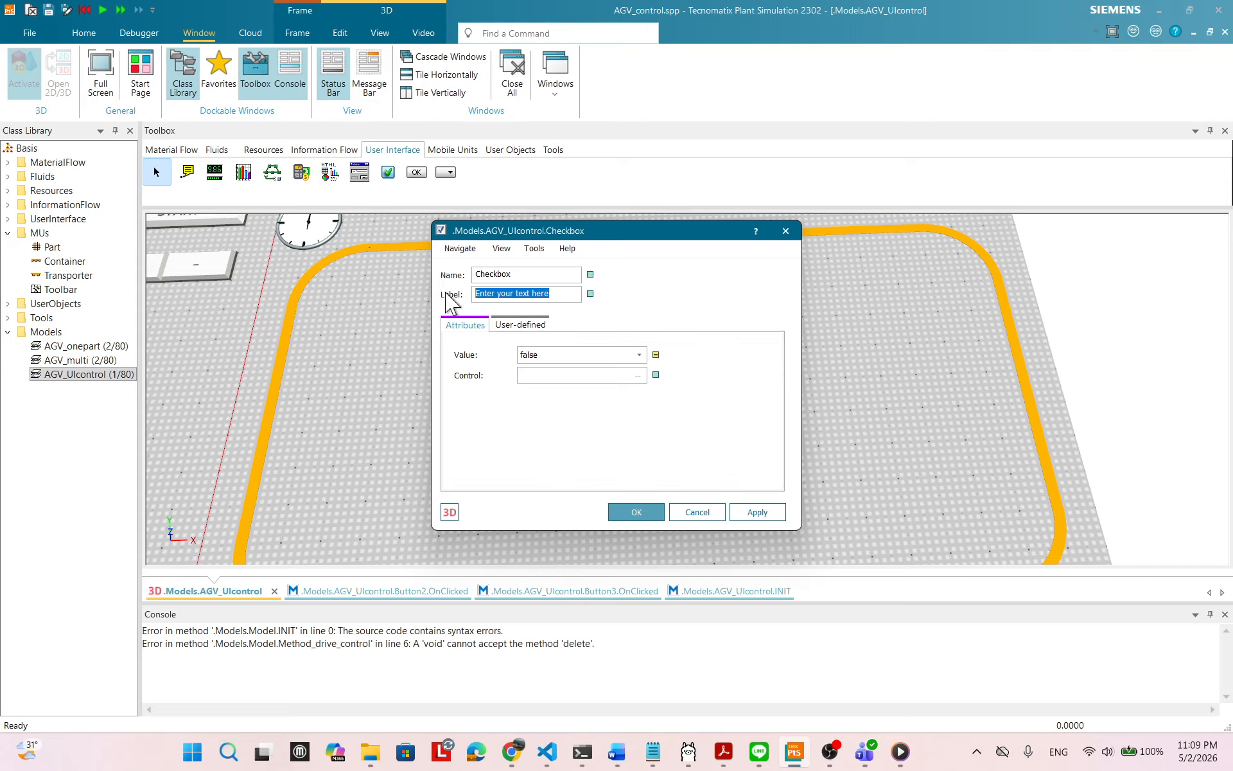
{"action": "type", "text": "AGV_Back"}
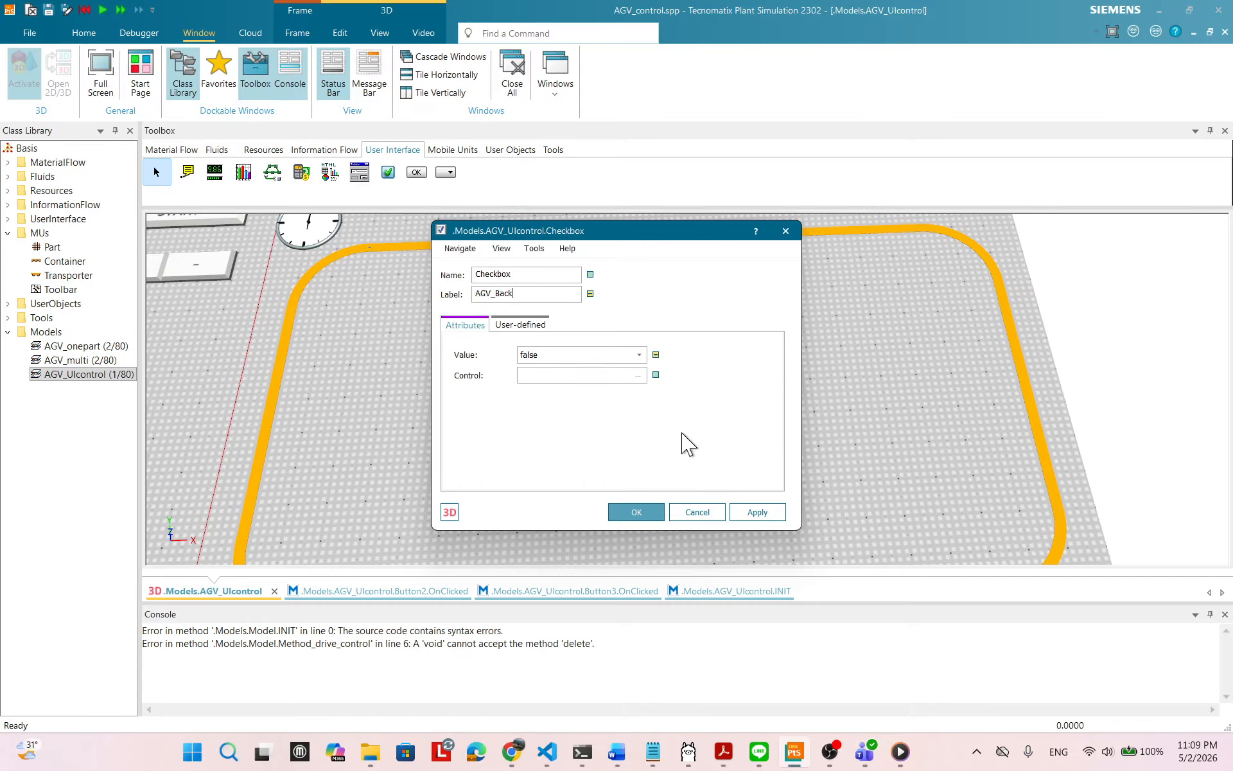
{"action": "left_click", "coordinate": [646, 519]}
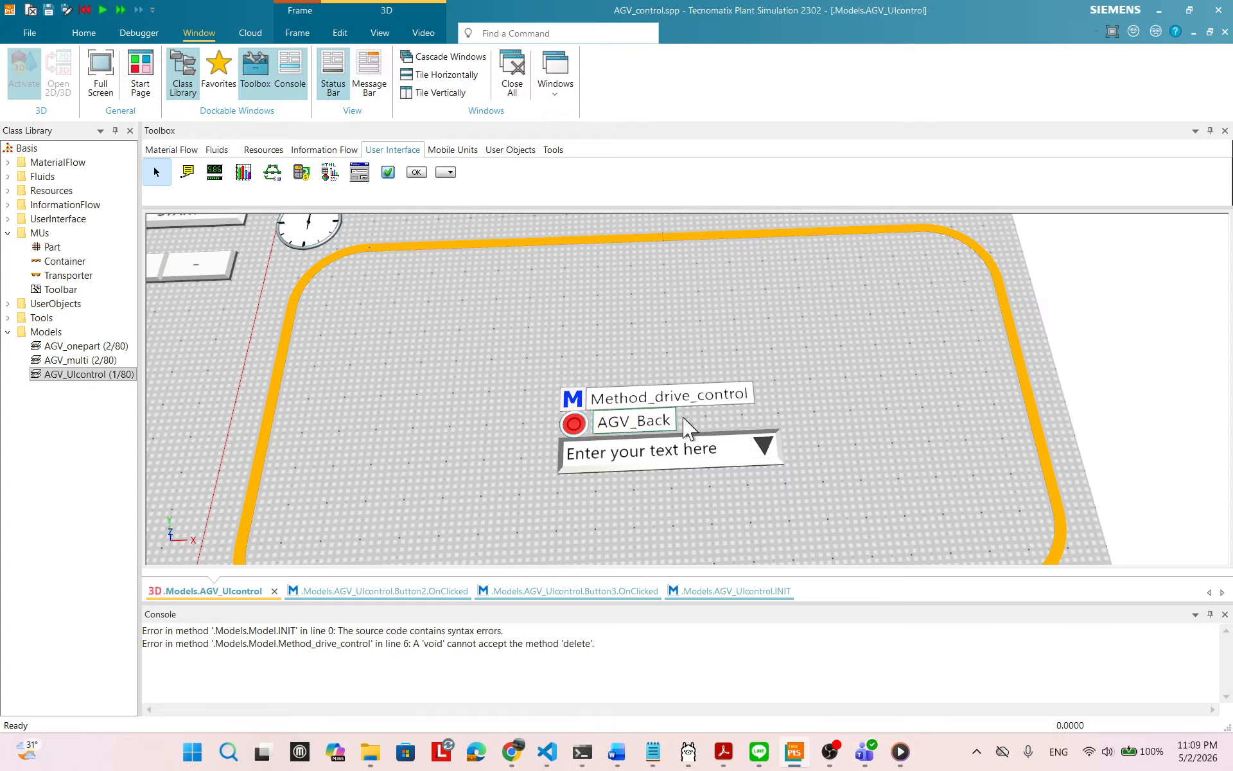
- Toggle the AGV_Back checkbox on and off again to test it
{"action": "left_click", "coordinate": [581, 429]}
{"action": "left_click", "coordinate": [568, 432]}
{"action": "scroll", "coordinate": [889, 369], "scroll_direction": "up", "scroll_amount": 3}
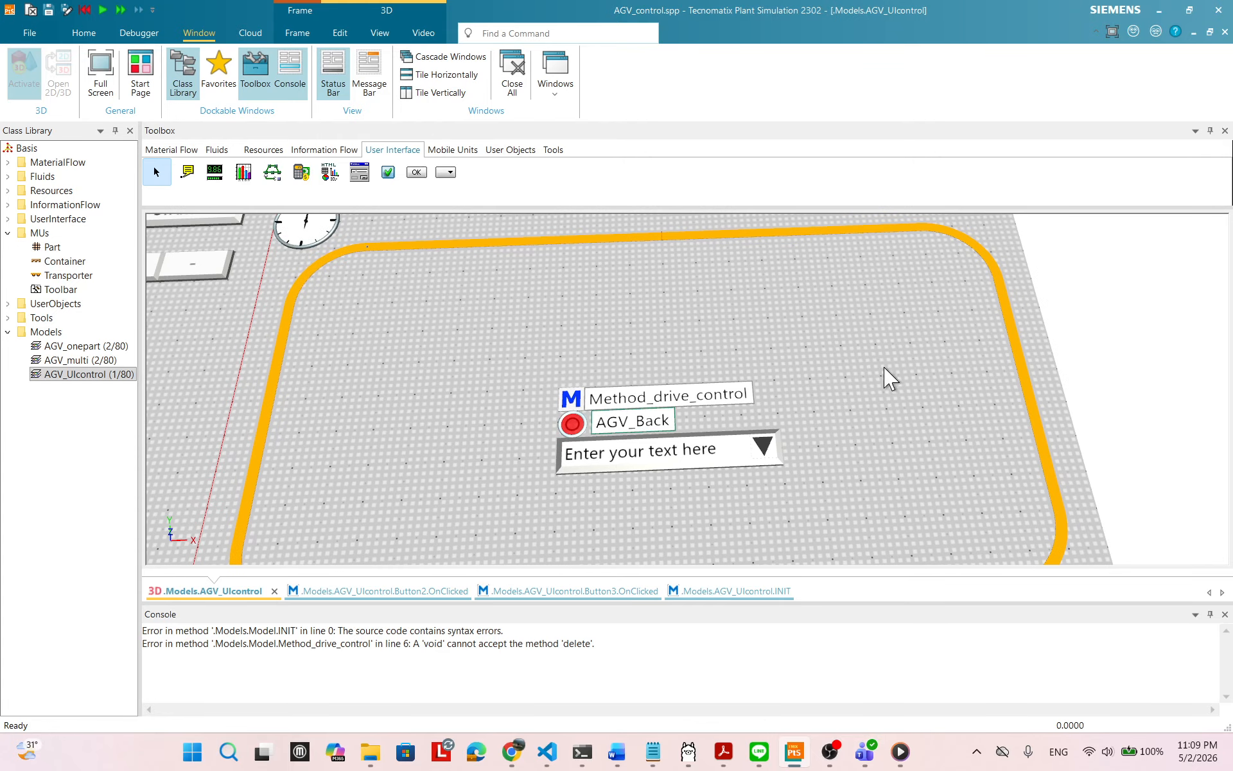
{"action": "scroll", "coordinate": [893, 370], "scroll_direction": "down", "scroll_amount": 3}
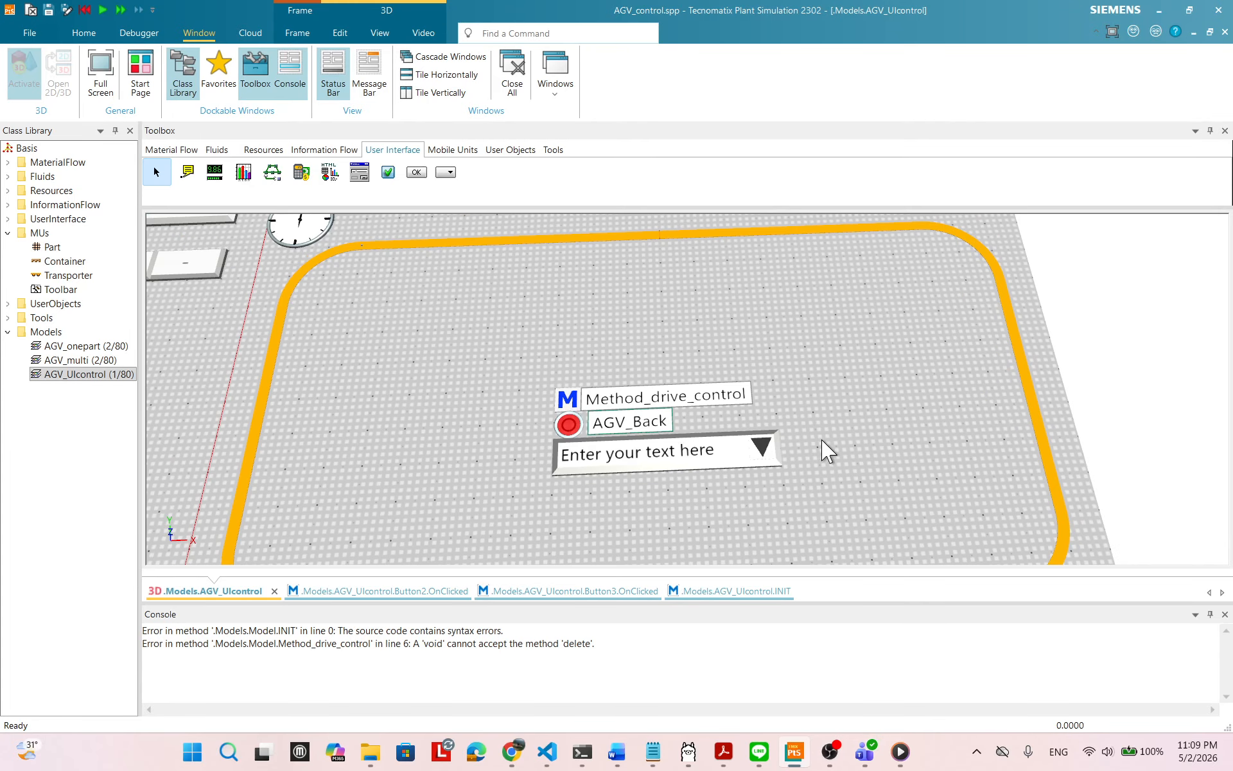
{"action": "scroll", "coordinate": [829, 450], "scroll_direction": "down", "scroll_amount": 2}
- Check the Transporter's Backwards attribute, add @.Backwards :=True below @.Speed :=1 in Method_drive_control's SensorID 2 block, and apply the code
{"action": "double_click", "coordinate": [737, 397]}
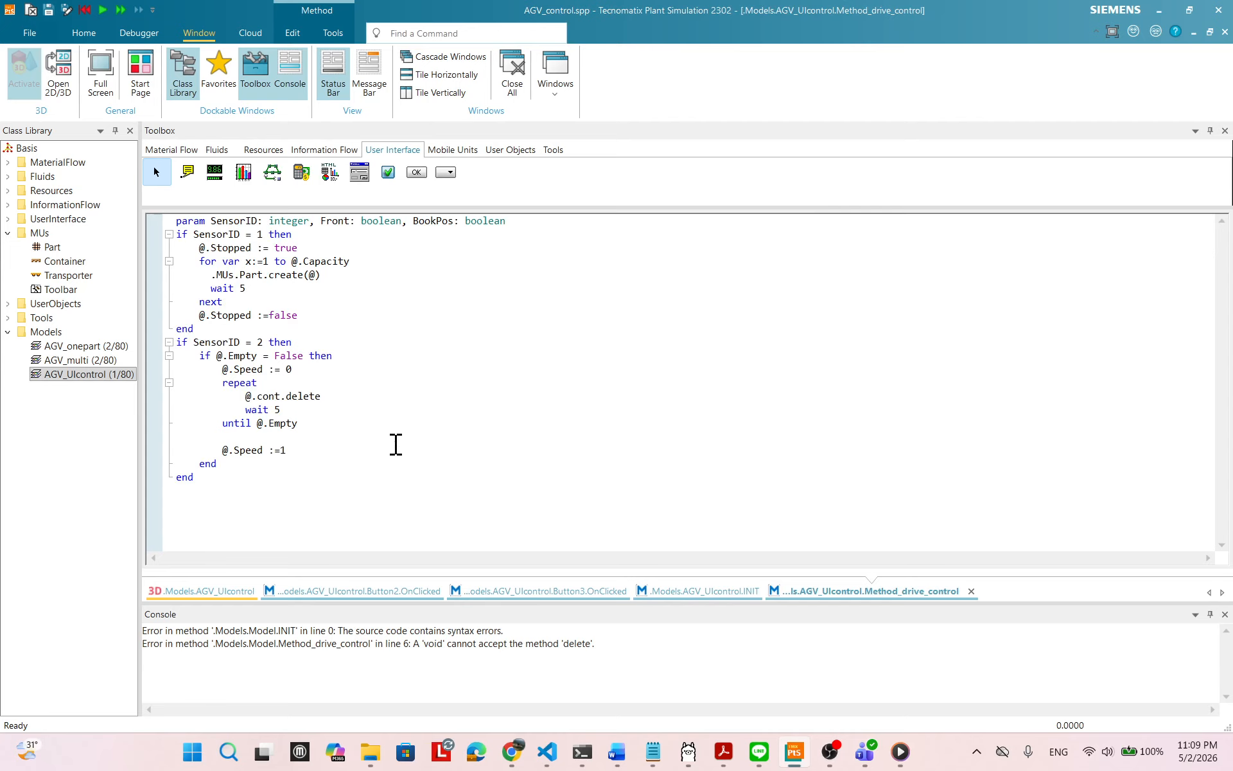
{"action": "left_click", "coordinate": [297, 451]}
{"action": "key", "text": "Return"}
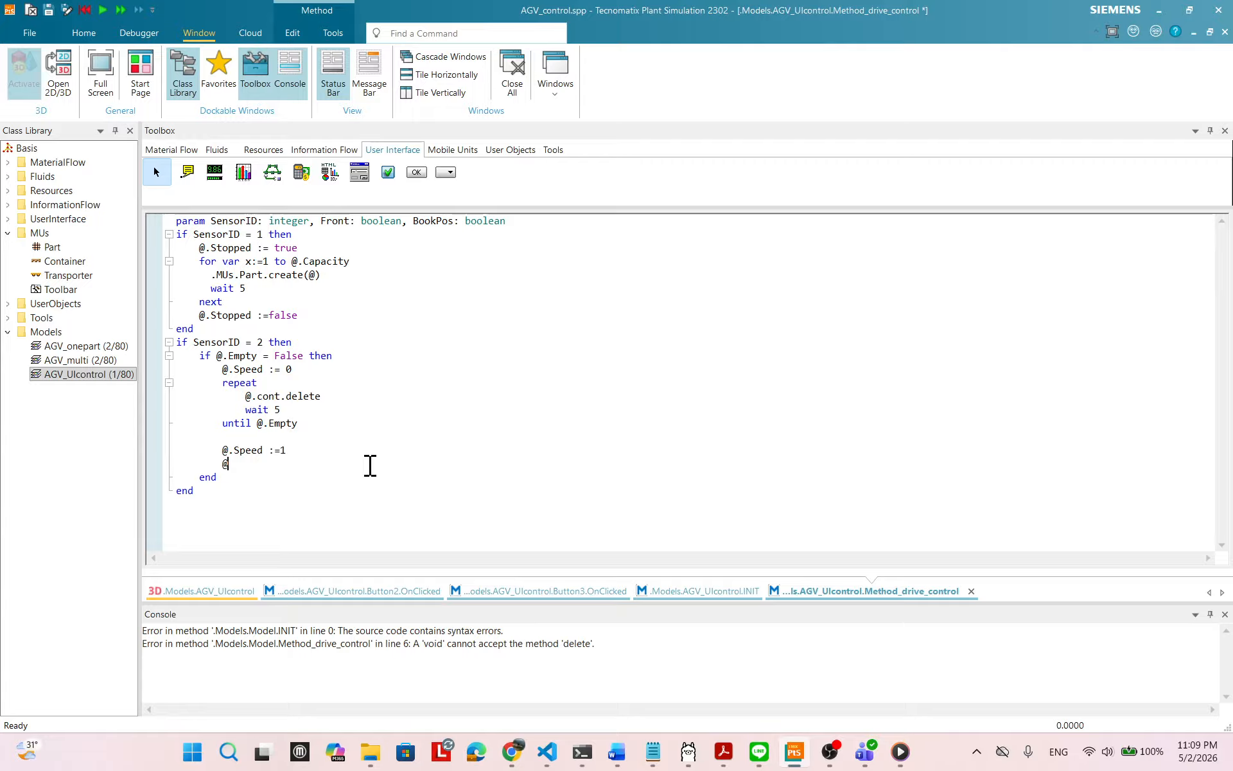
{"action": "left_click", "coordinate": [95, 277]}
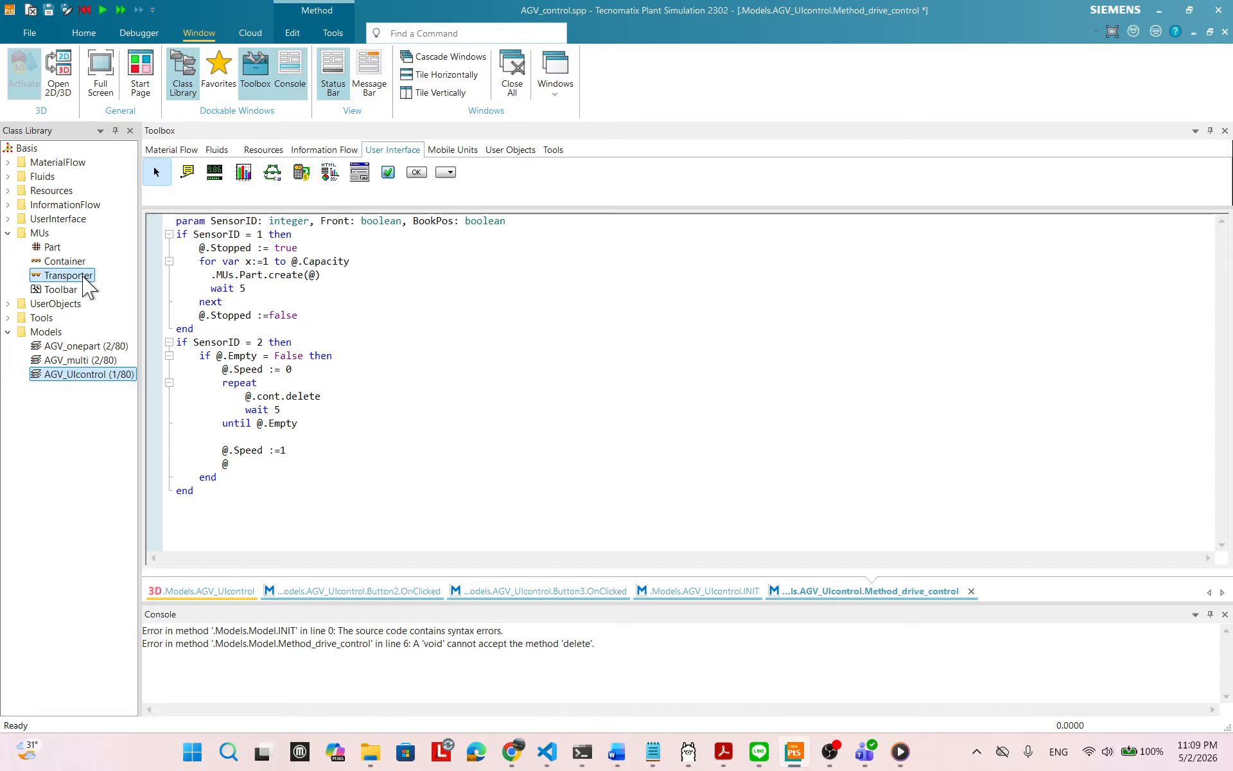
{"action": "double_click", "coordinate": [84, 278]}
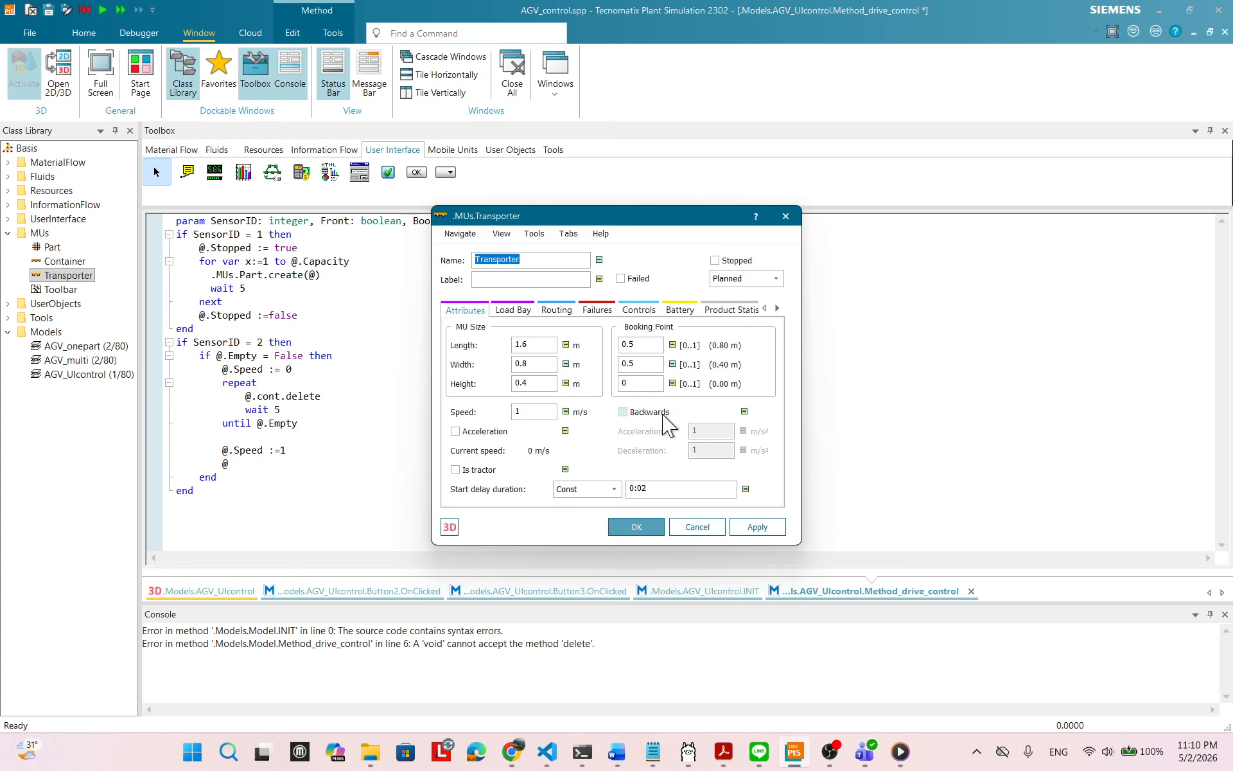
{"action": "left_click", "coordinate": [698, 529]}
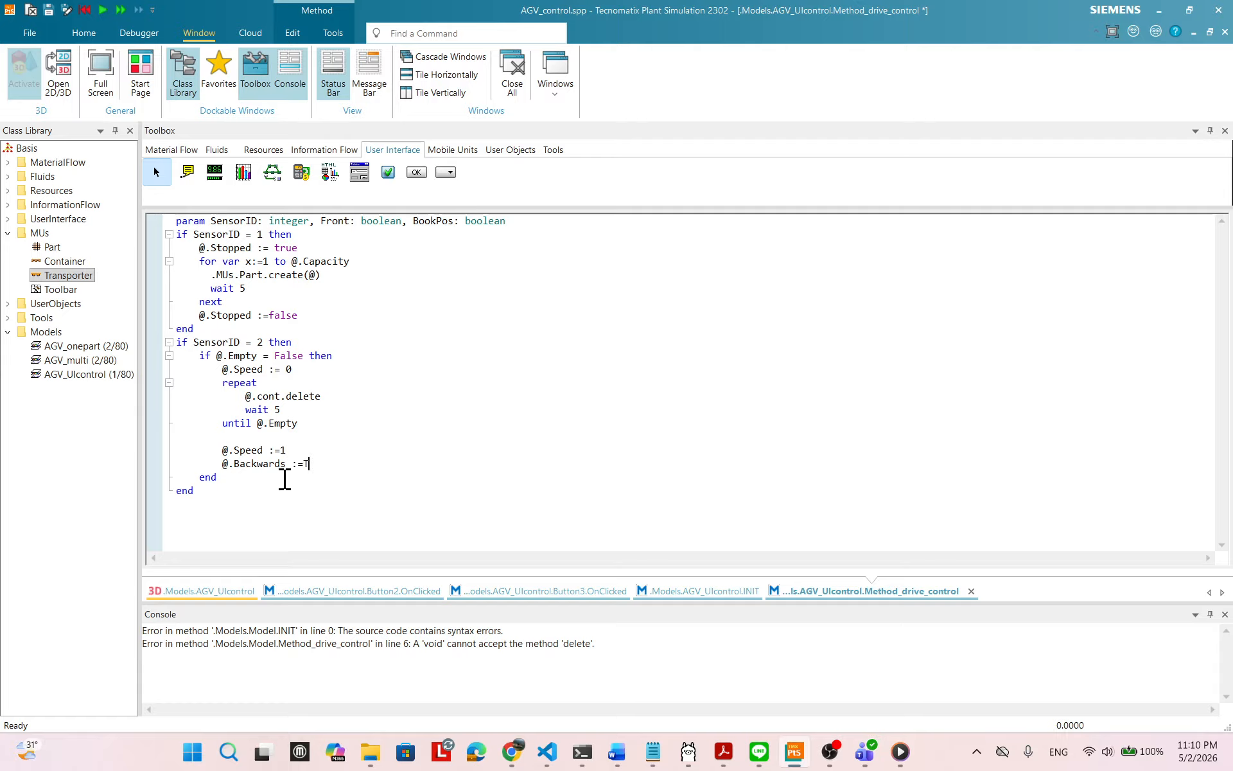
{"action": "type", "text": "rue"}
{"action": "right_click", "coordinate": [583, 325]}
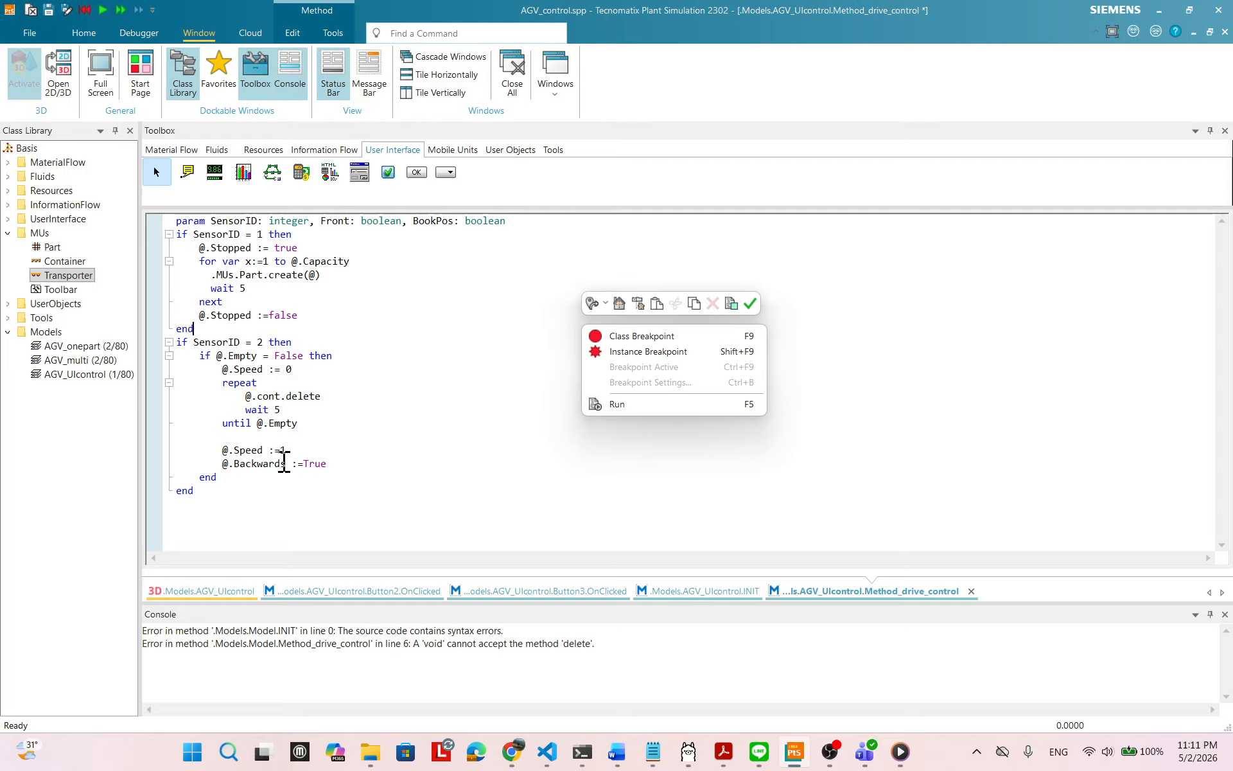
{"action": "left_click", "coordinate": [750, 303]}
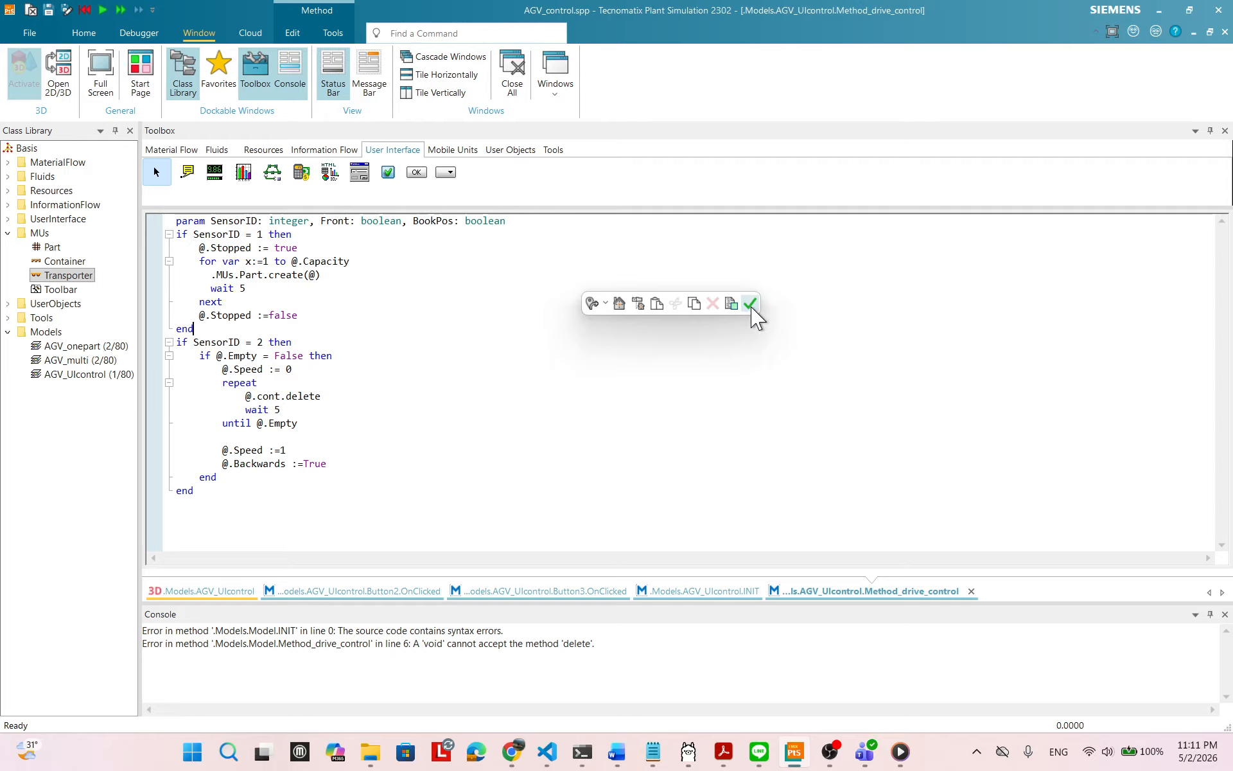
- Run the simulation from the 3D model to observe the transporter's backward travel, and reset it
{"action": "left_click", "coordinate": [206, 592]}
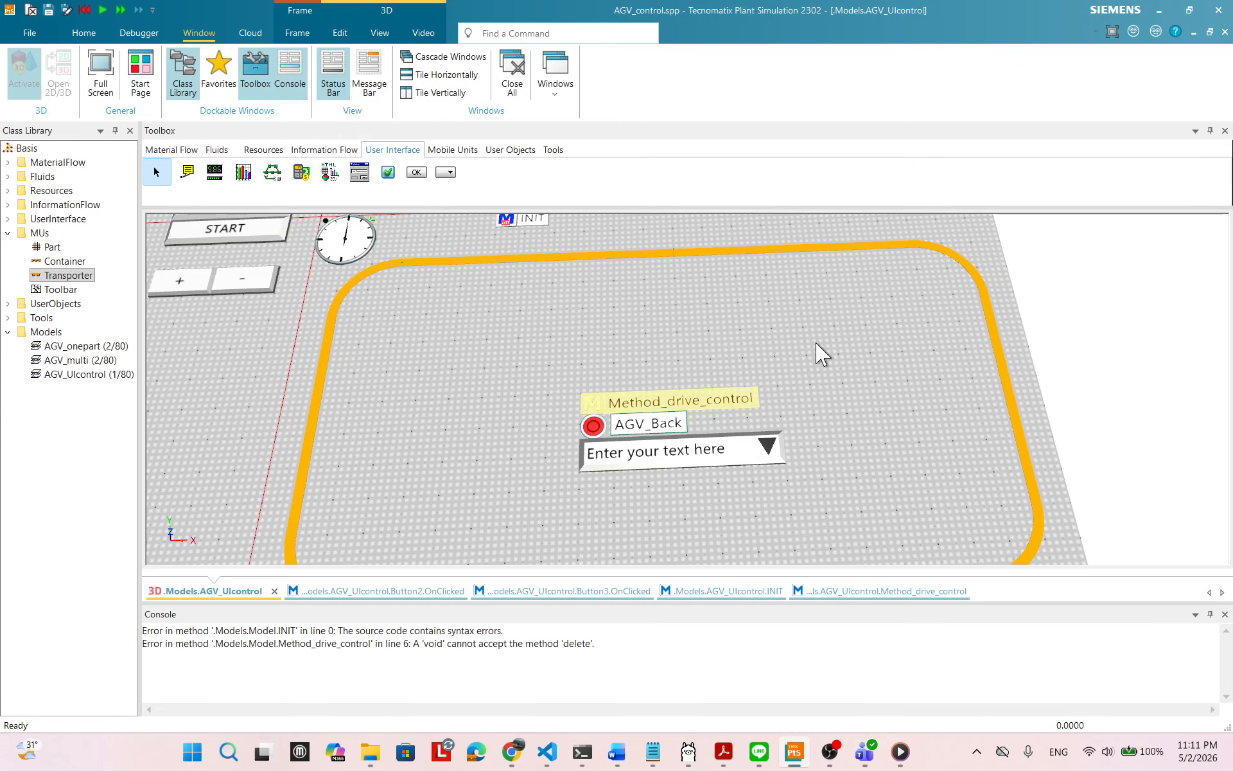
{"action": "scroll", "coordinate": [823, 352], "scroll_direction": "down", "scroll_amount": 3}
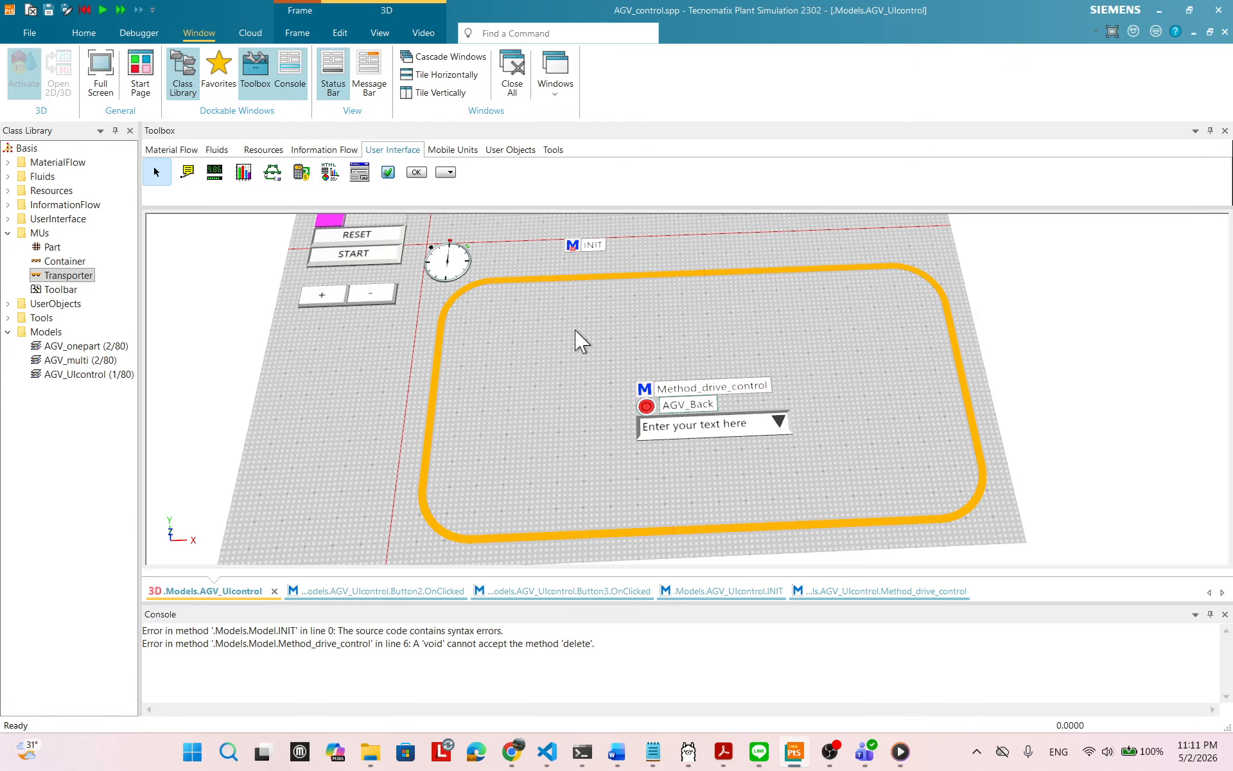
{"action": "left_click", "coordinate": [345, 252]}
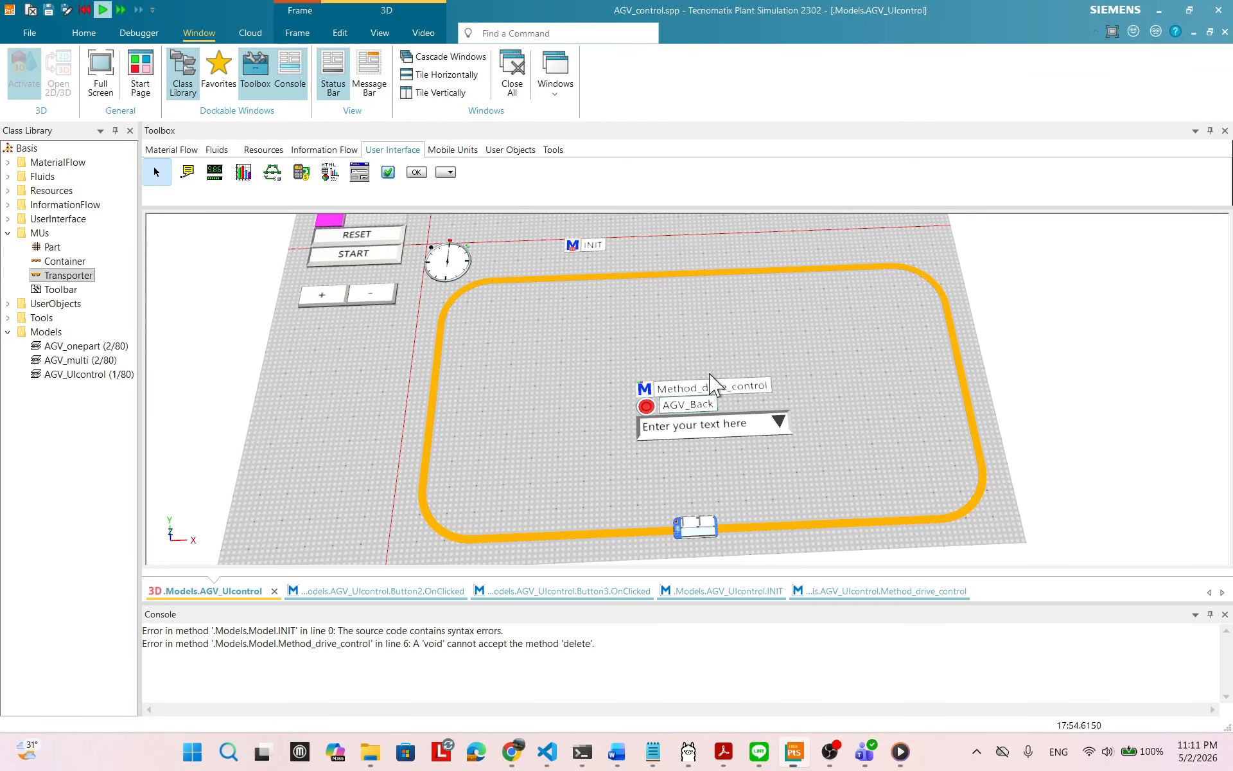
{"action": "right_click", "coordinate": [713, 317]}
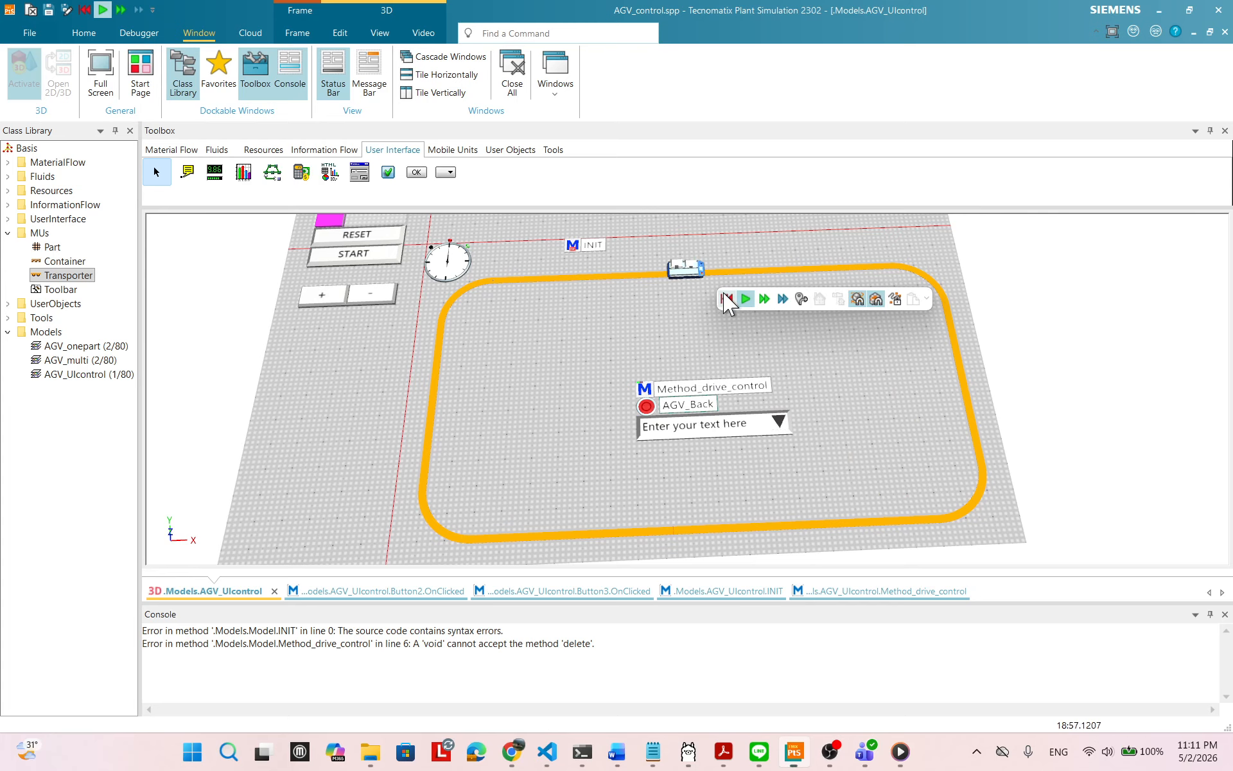
{"action": "left_click", "coordinate": [726, 299]}
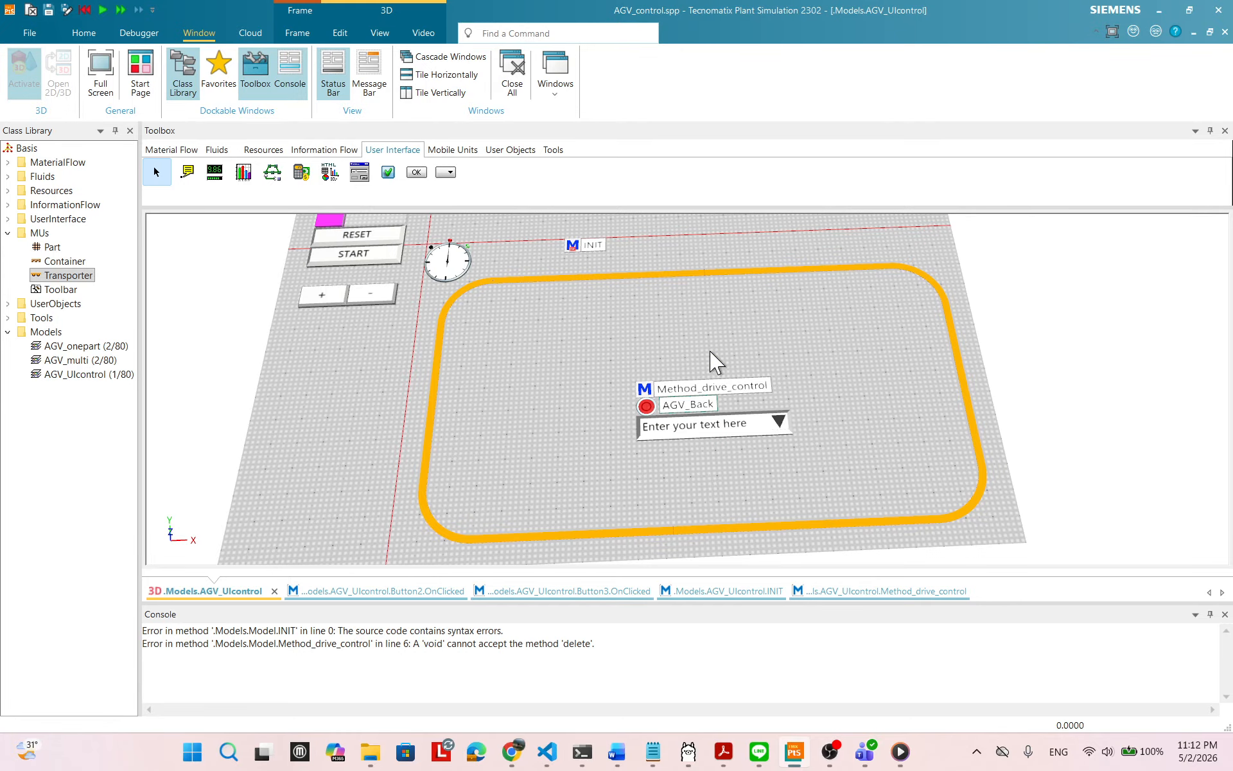
- Insert @.Backwards :=false above @.Stopped :=false in Method_drive_control's SensorID 1 block and apply the code
{"action": "double_click", "coordinate": [702, 384]}
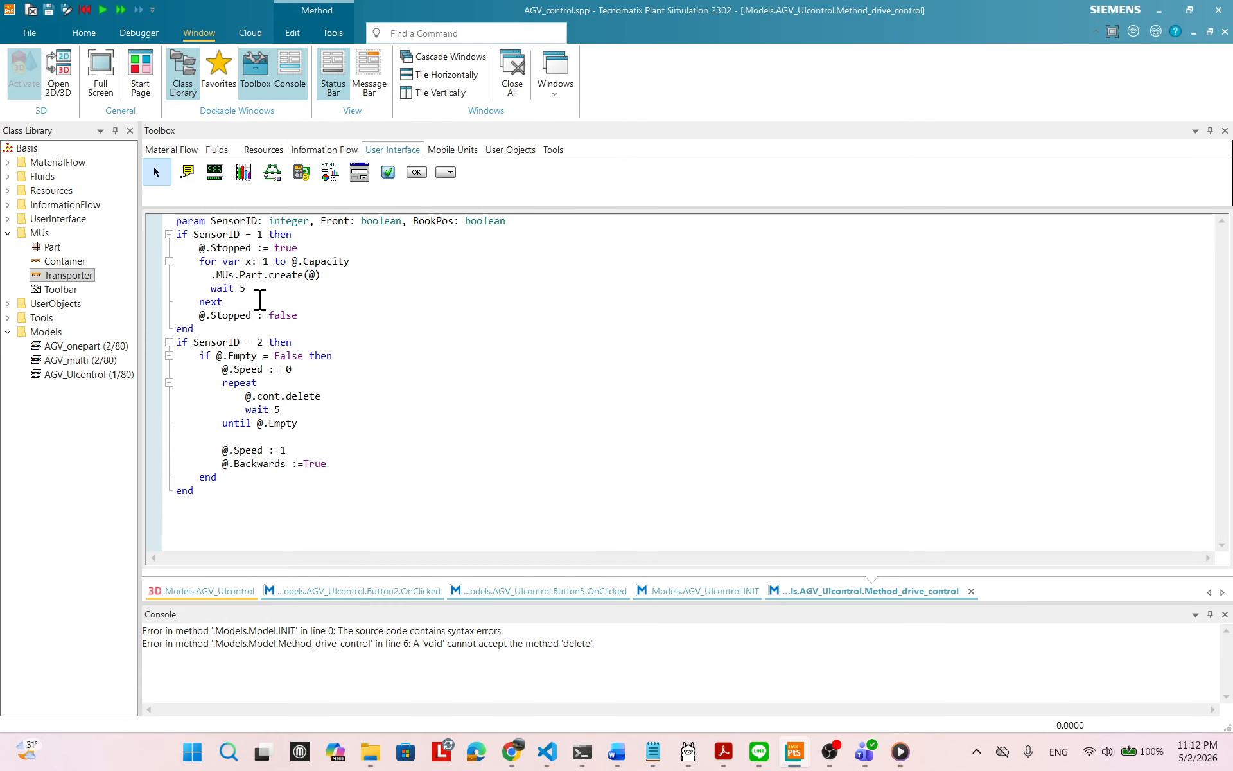
{"action": "key", "text": "Return"}
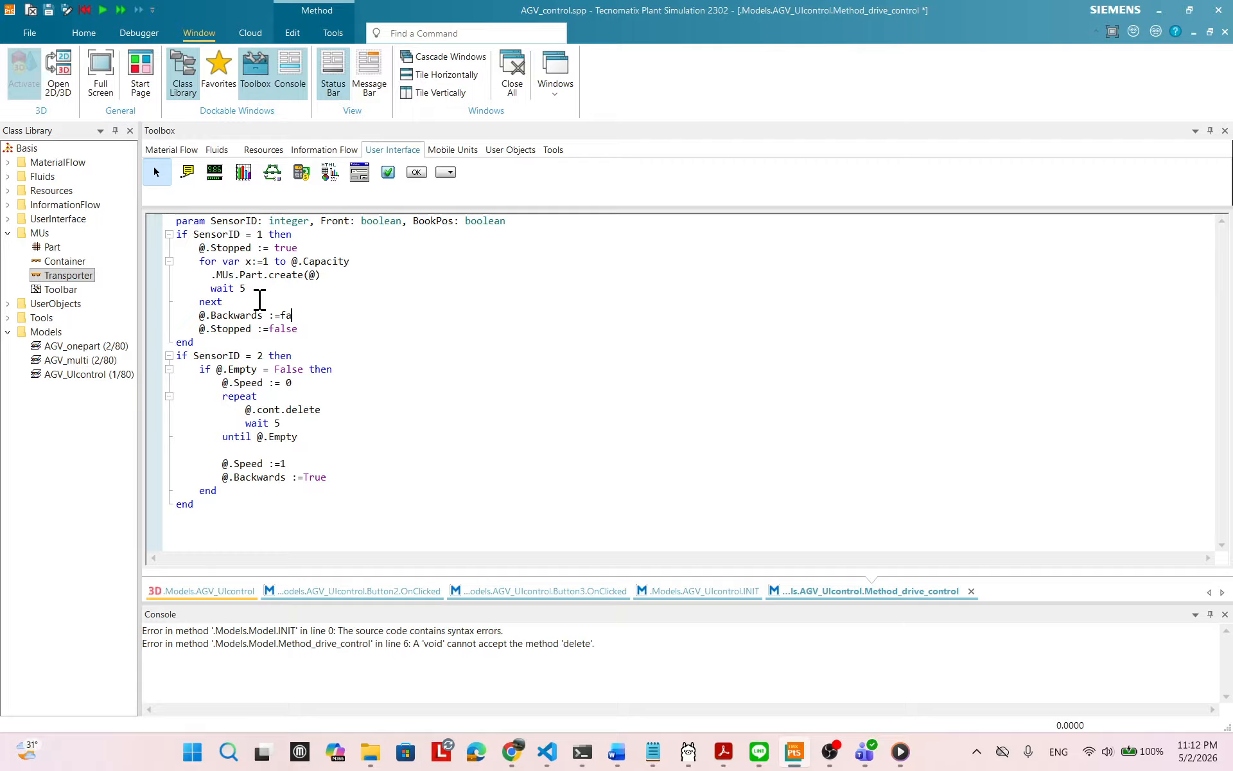
{"action": "type", "text": "lse"}
{"action": "right_click", "coordinate": [51, 219]}
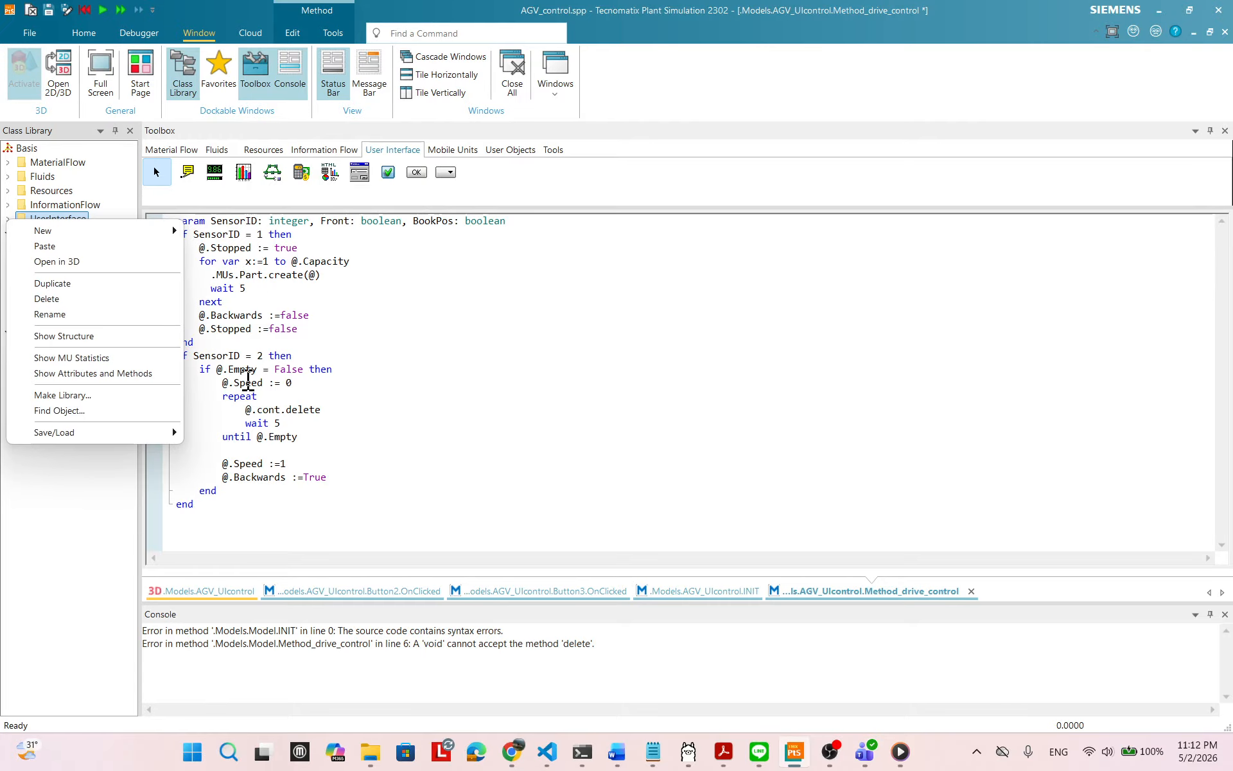
{"action": "left_click", "coordinate": [561, 349]}
{"action": "right_click", "coordinate": [580, 333]}
{"action": "left_click", "coordinate": [746, 310]}
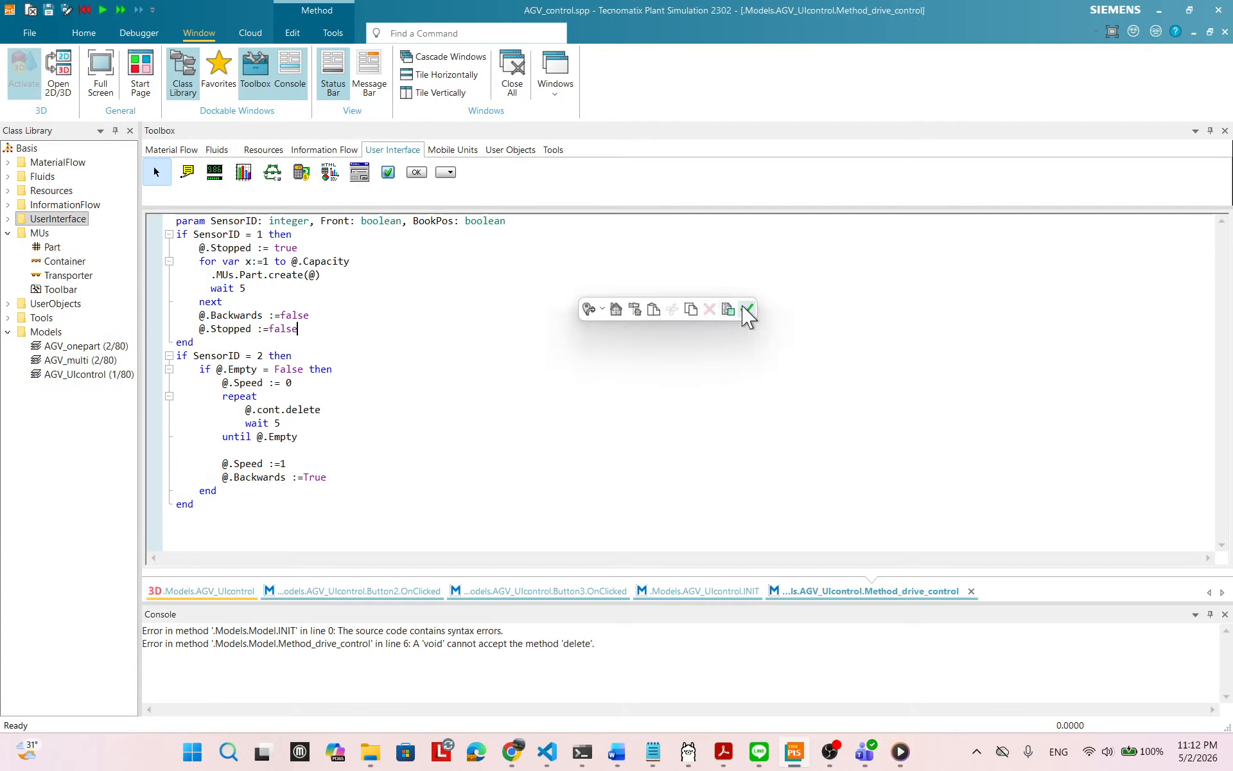
- Run the simulation again to check the transporter's direction changes at both sensors, and reset it
{"action": "left_click", "coordinate": [215, 589]}
{"action": "right_click", "coordinate": [694, 319]}
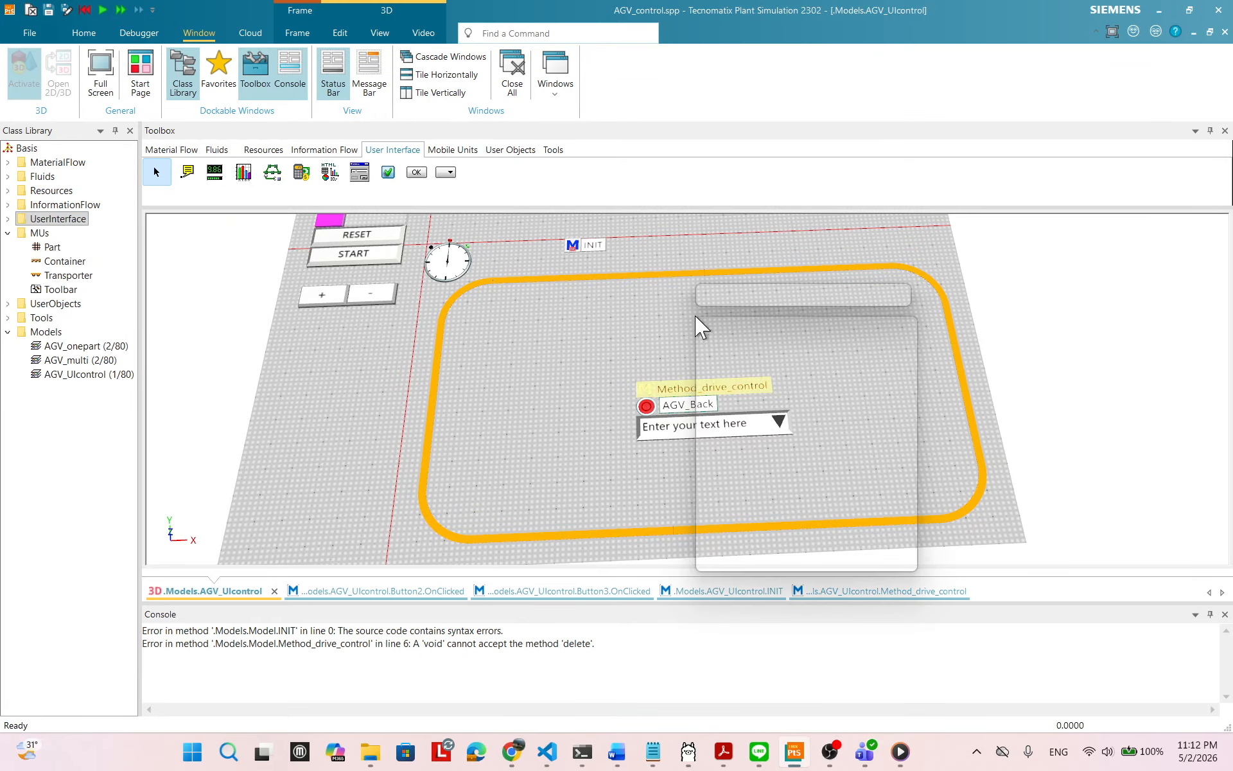
{"action": "left_click", "coordinate": [514, 332]}
{"action": "left_click", "coordinate": [376, 239]}
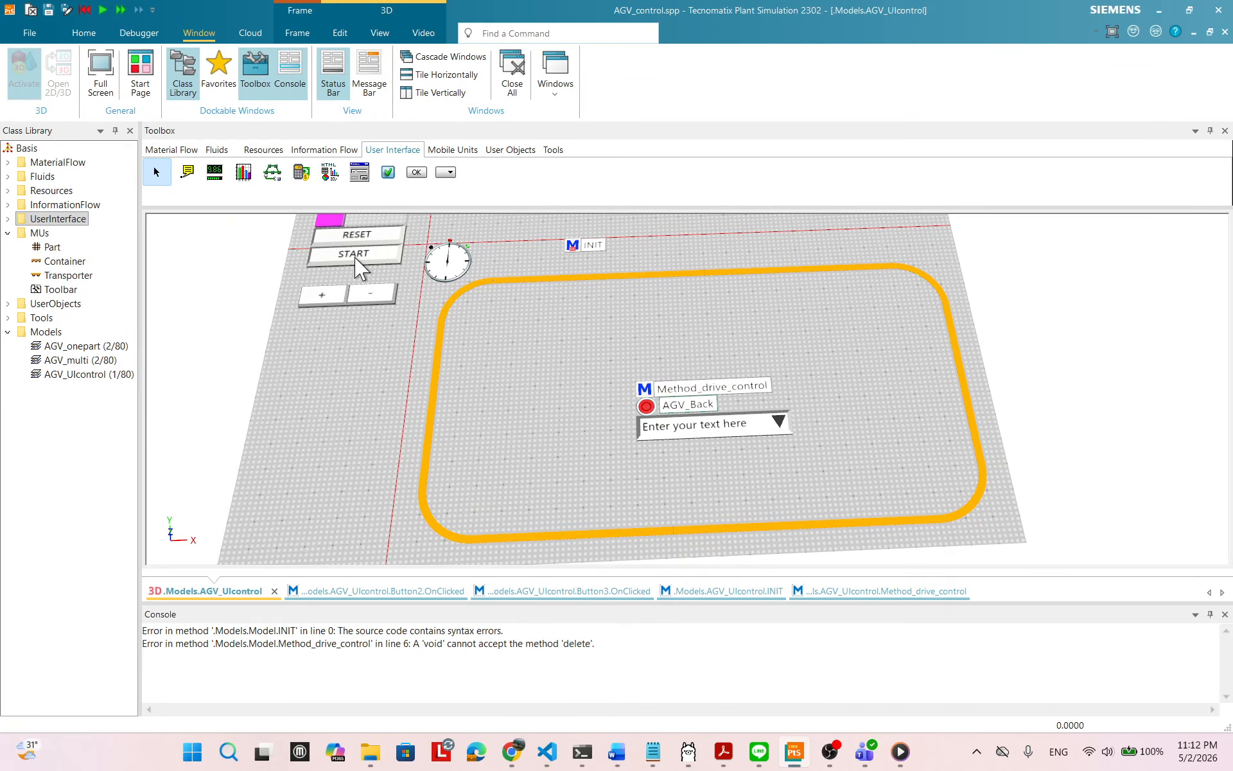
{"action": "left_click", "coordinate": [356, 257]}
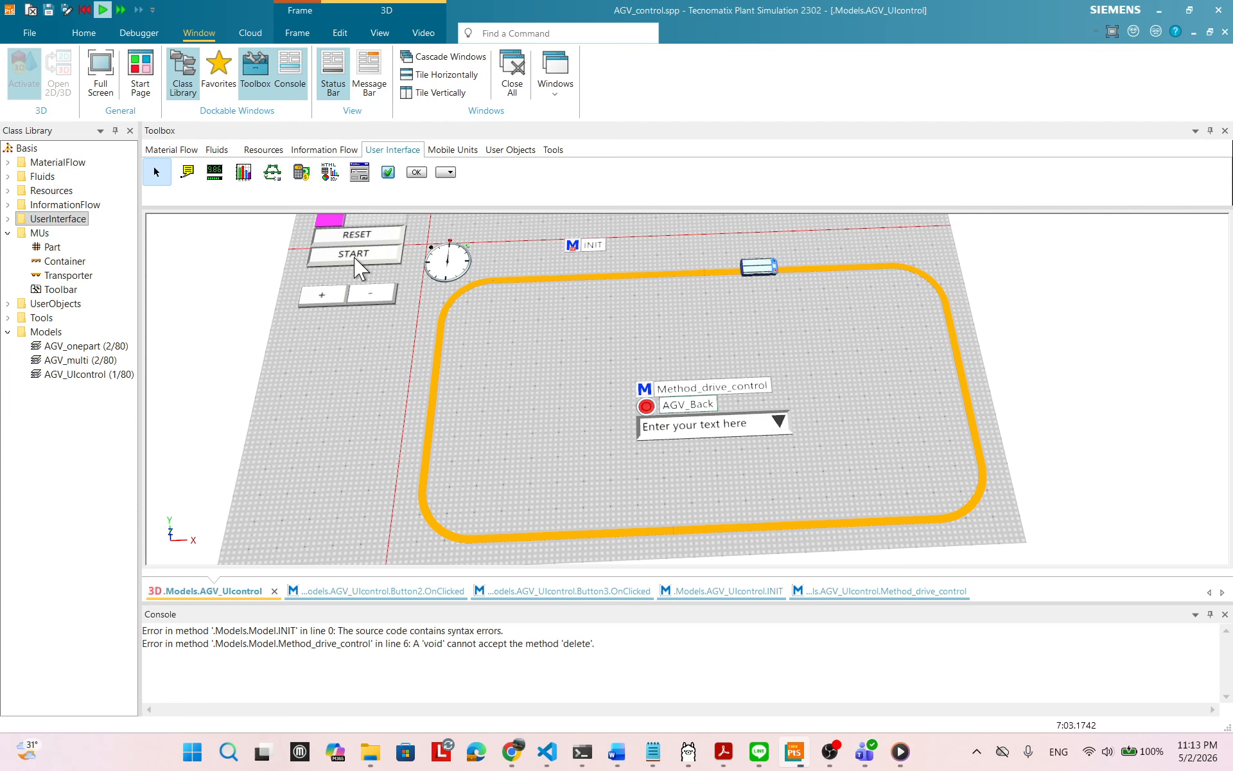
{"action": "right_click", "coordinate": [707, 329]}
{"action": "left_click", "coordinate": [718, 301]}
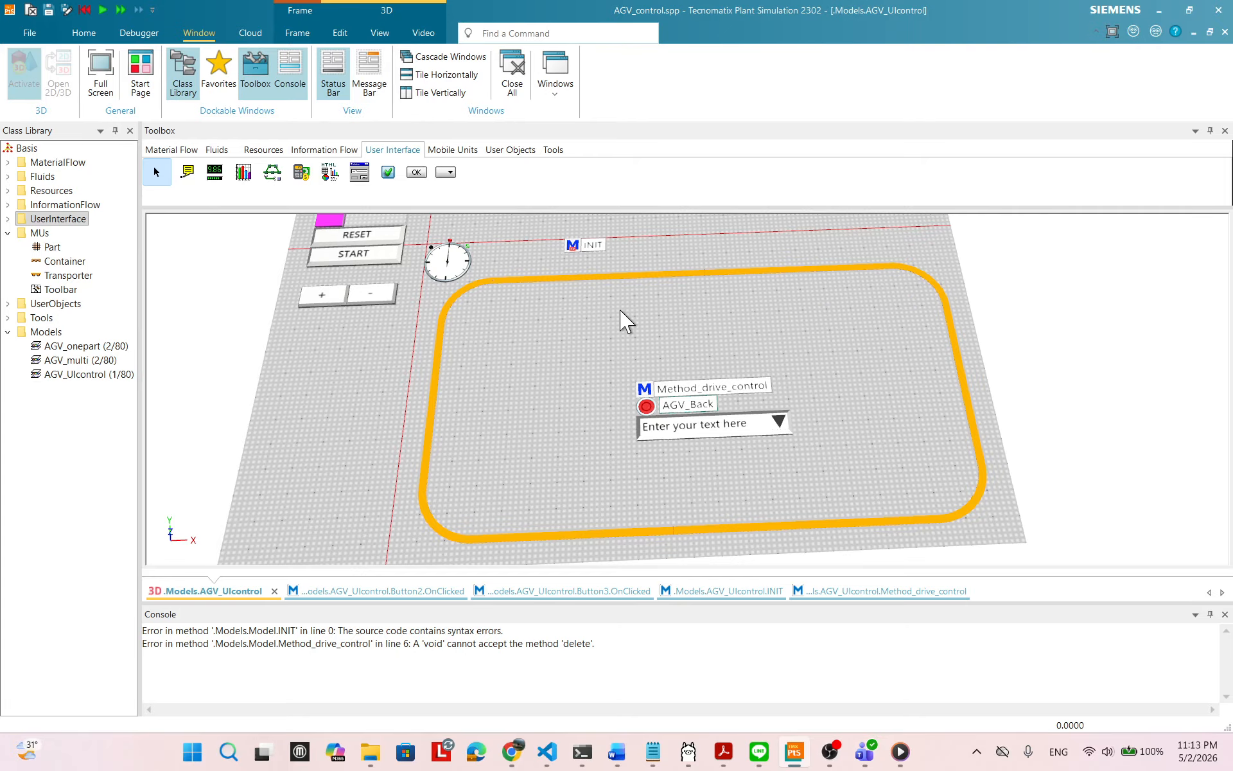
- Replace True with AGV.Back.value in the SensorID 2 @.Backwards line of Method_drive_control, apply the code, and return to the 3D model
{"action": "double_click", "coordinate": [733, 385]}
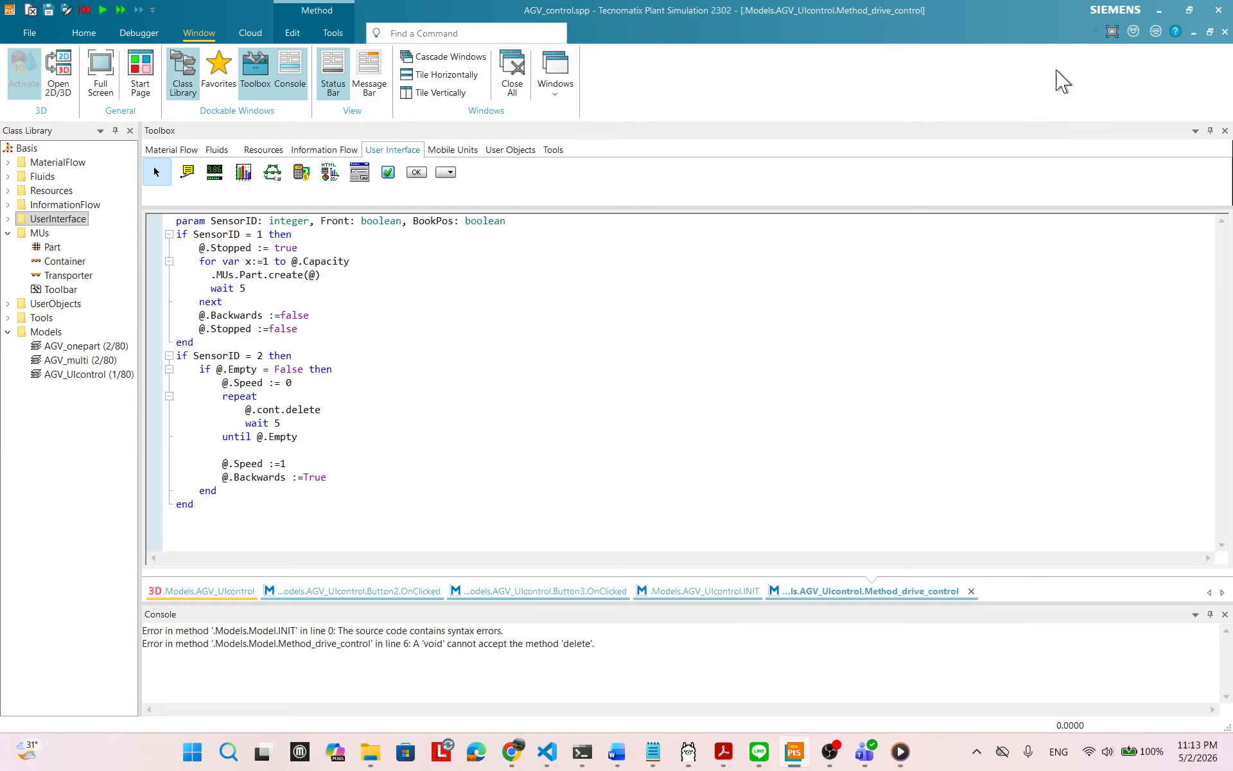
{"action": "left_click", "coordinate": [192, 589]}
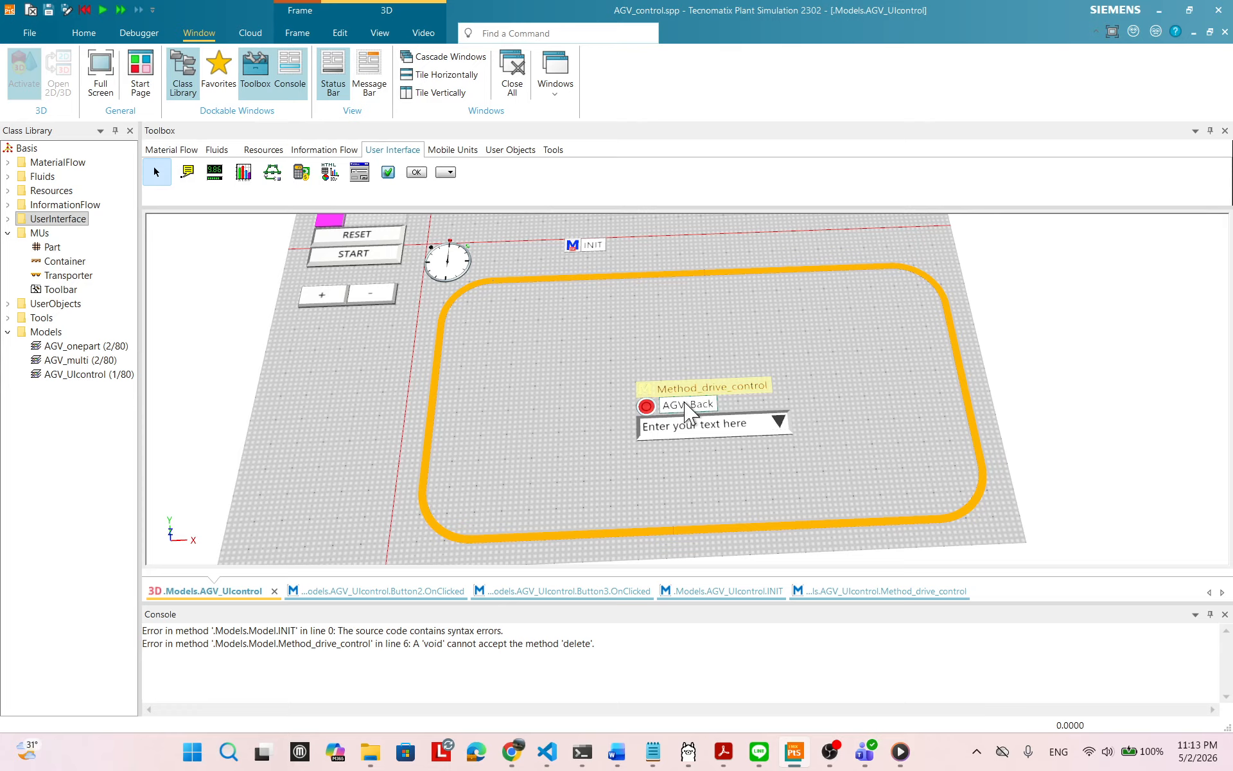
{"action": "double_click", "coordinate": [740, 387]}
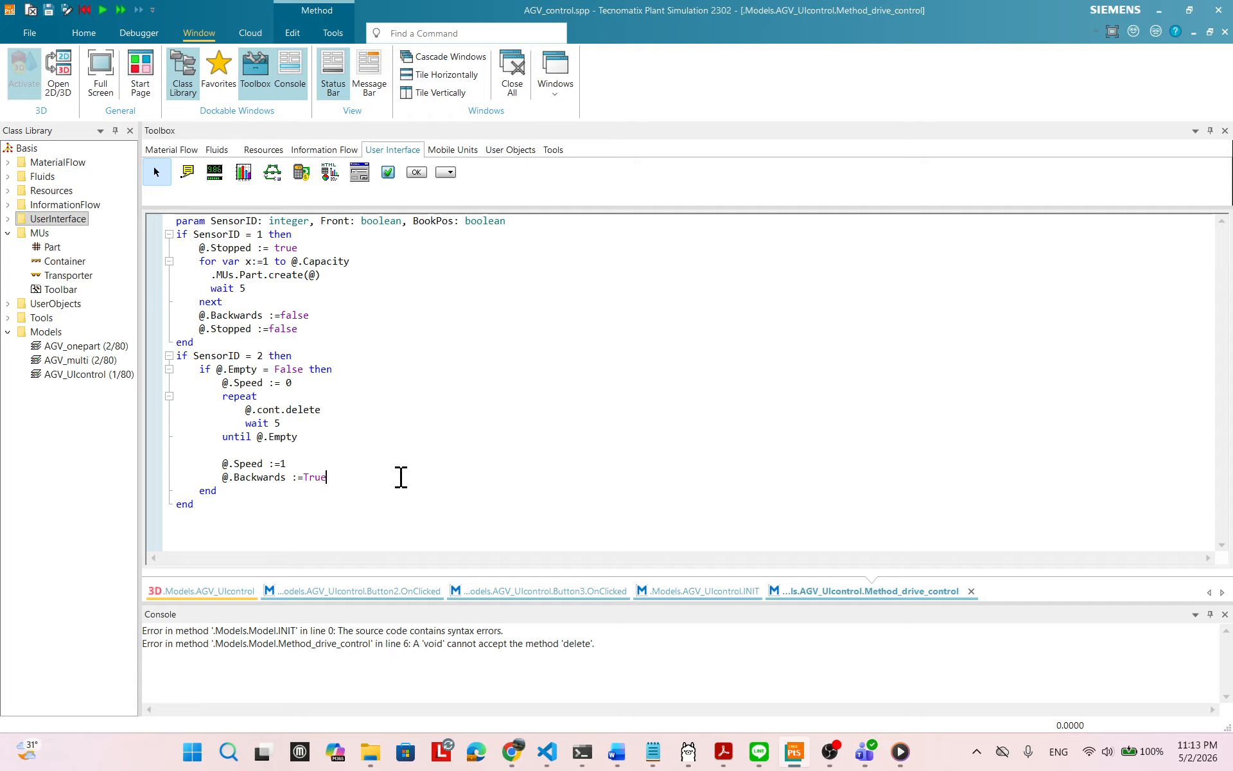
{"action": "key", "text": "BackSpace"}
{"action": "key", "text": "BackSpace"}
{"action": "key", "text": "BackSpace"}
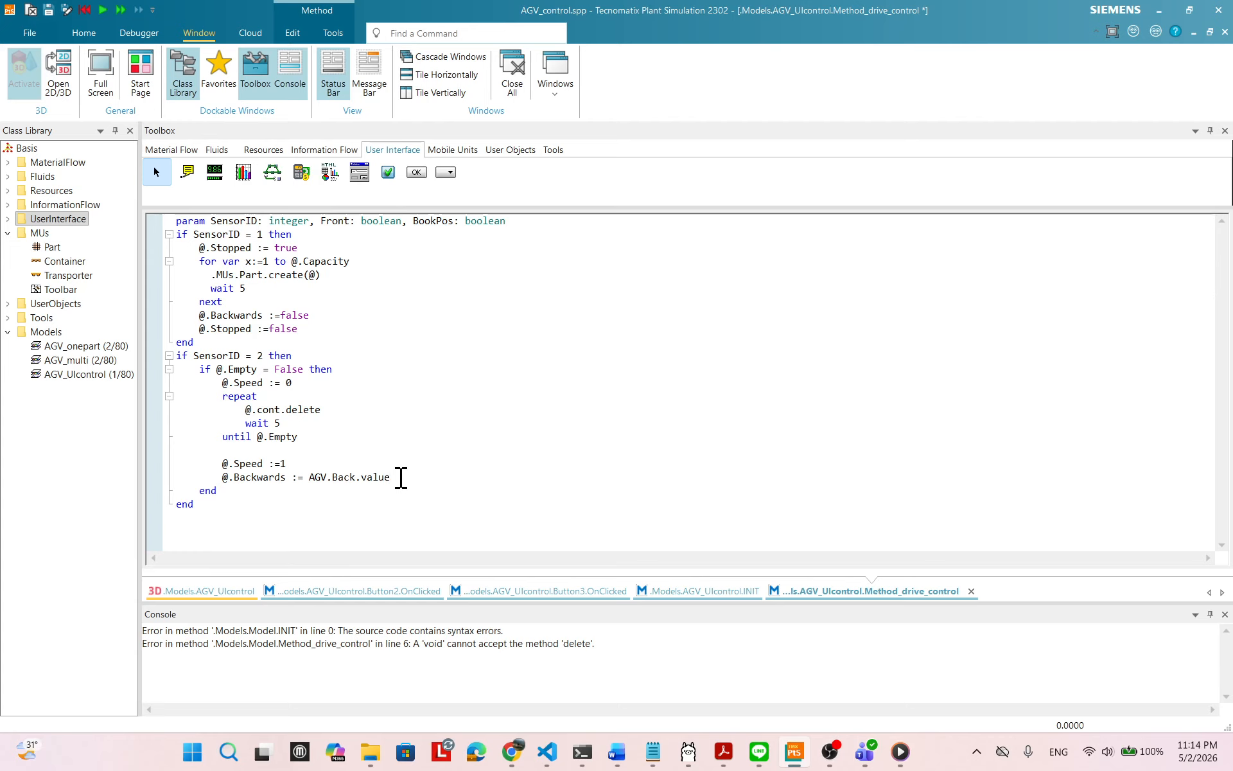
{"action": "right_click", "coordinate": [574, 361]}
{"action": "left_click", "coordinate": [740, 340]}
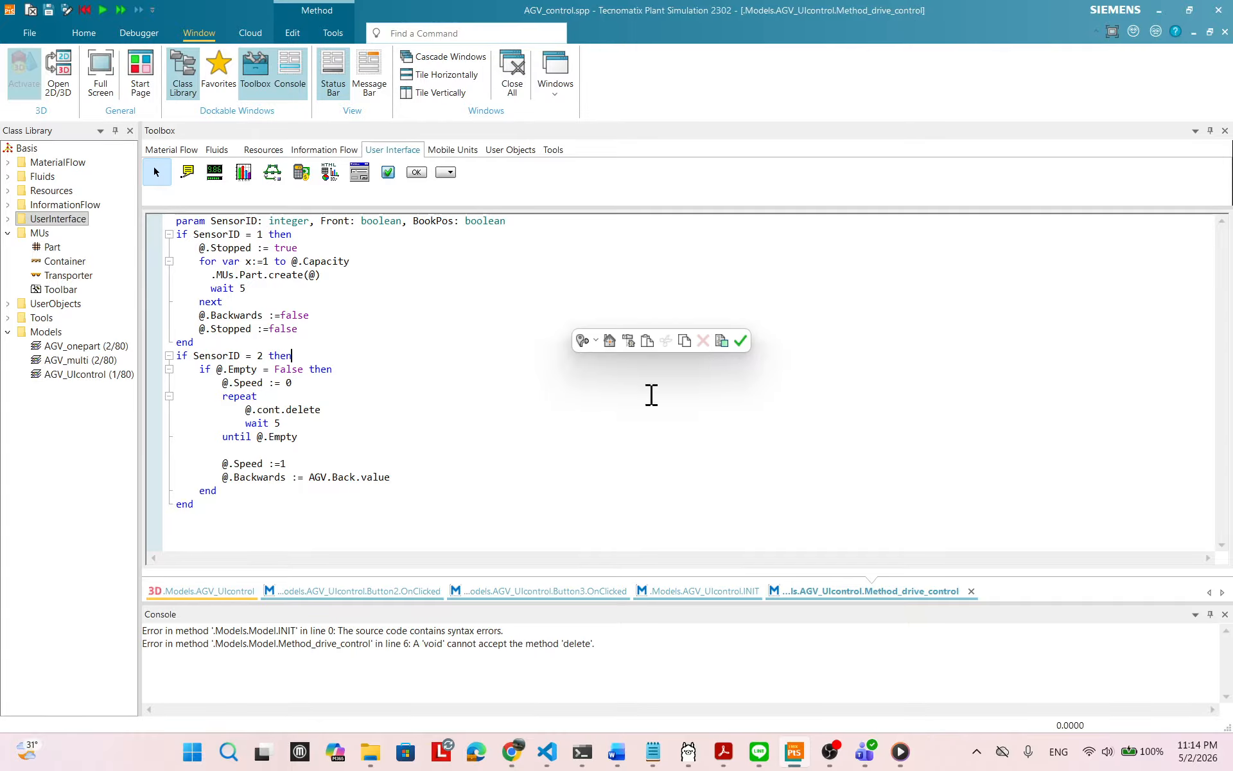
{"action": "right_click", "coordinate": [537, 344]}
{"action": "left_click", "coordinate": [710, 328]}
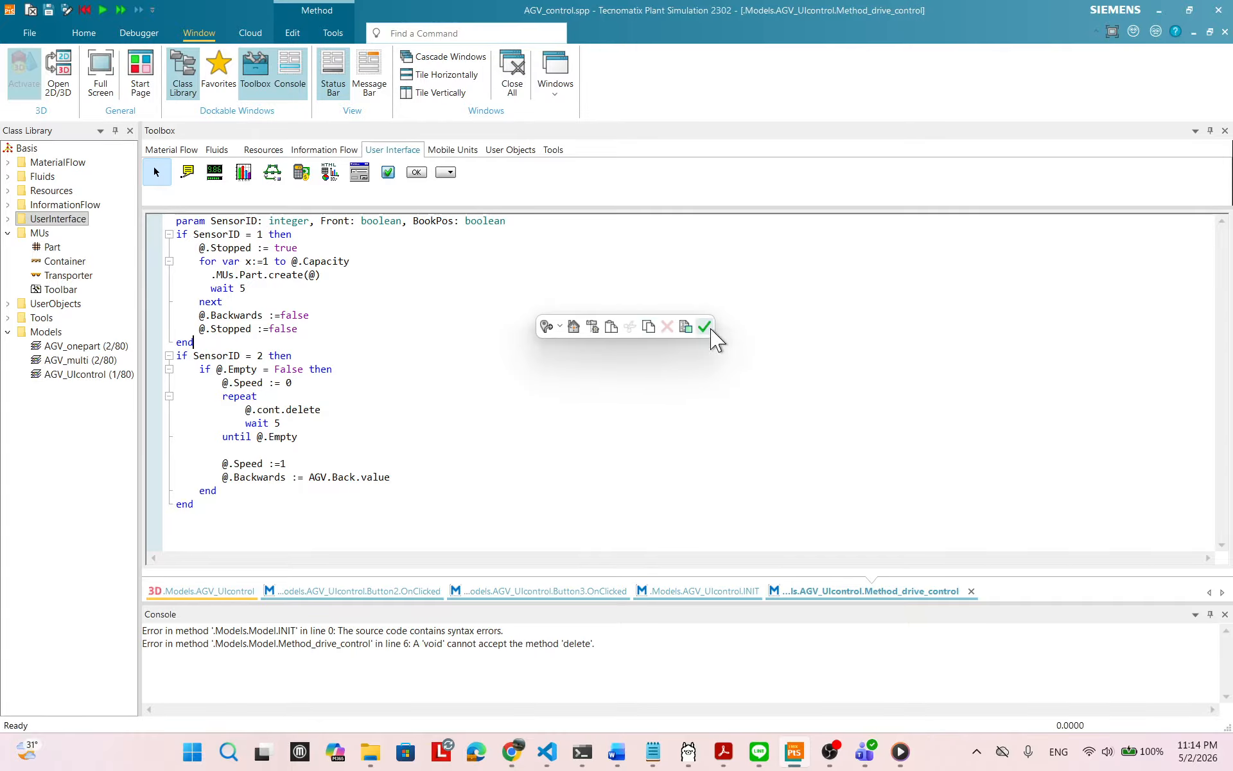
{"action": "left_click", "coordinate": [221, 592]}
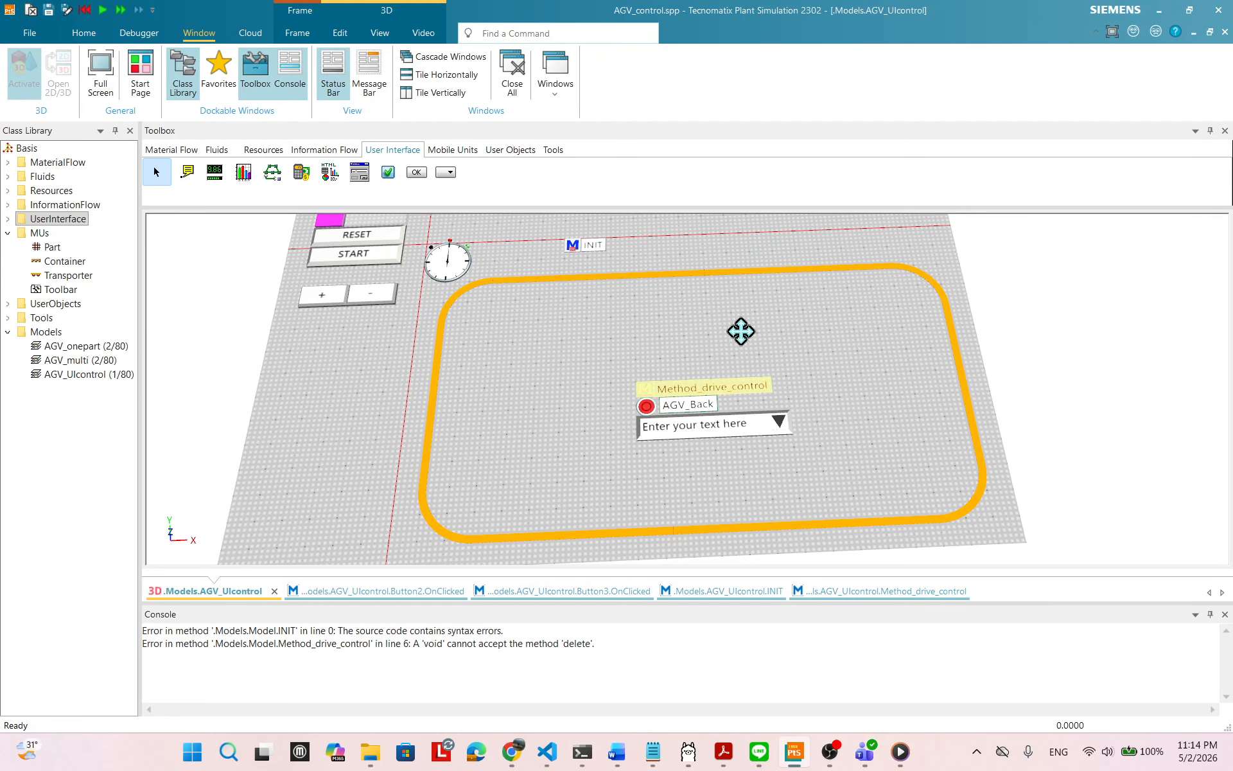
- Reset and run the simulation to test the AGV_Back checkbox, close the debugger at the failing line, and return to the 3D model
{"action": "right_click", "coordinate": [741, 332]}
{"action": "left_click", "coordinate": [754, 311]}
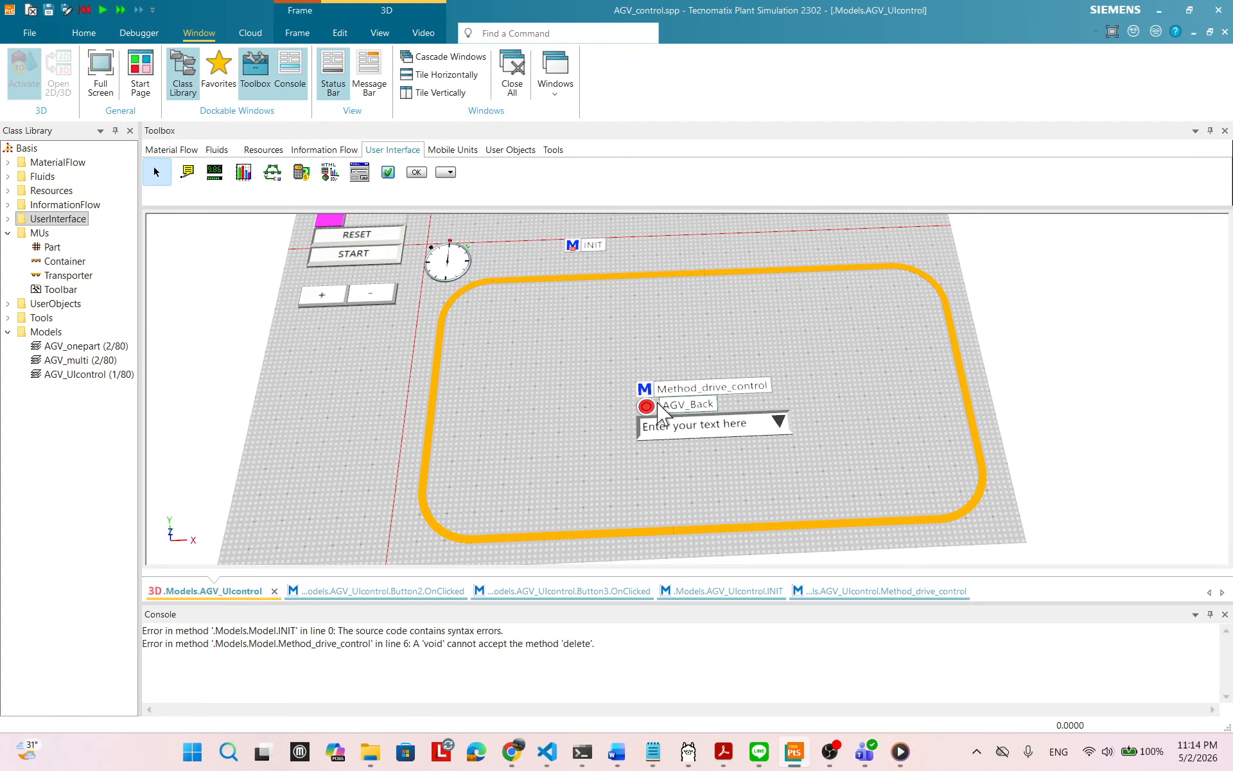
{"action": "right_click", "coordinate": [749, 307]}
{"action": "left_click", "coordinate": [779, 289]}
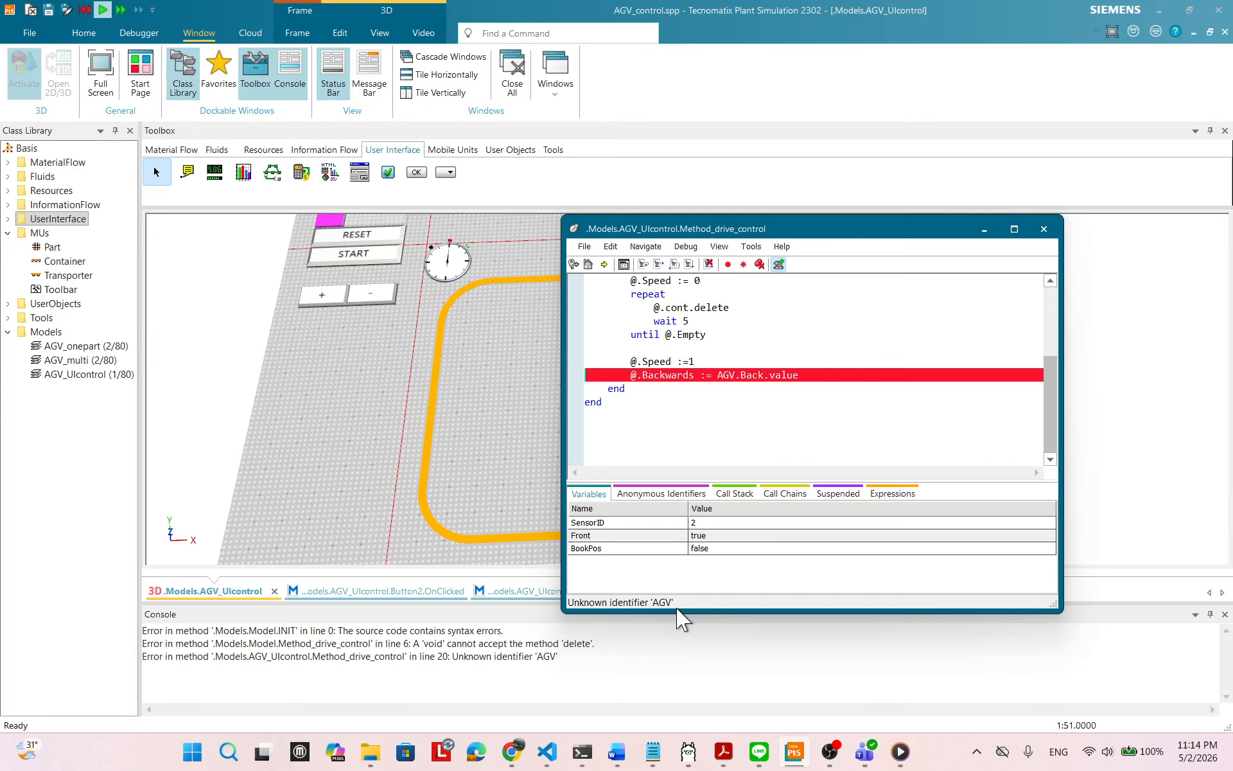
{"action": "left_click_drag", "start_coordinate": [841, 229], "coordinate": [685, 256]}
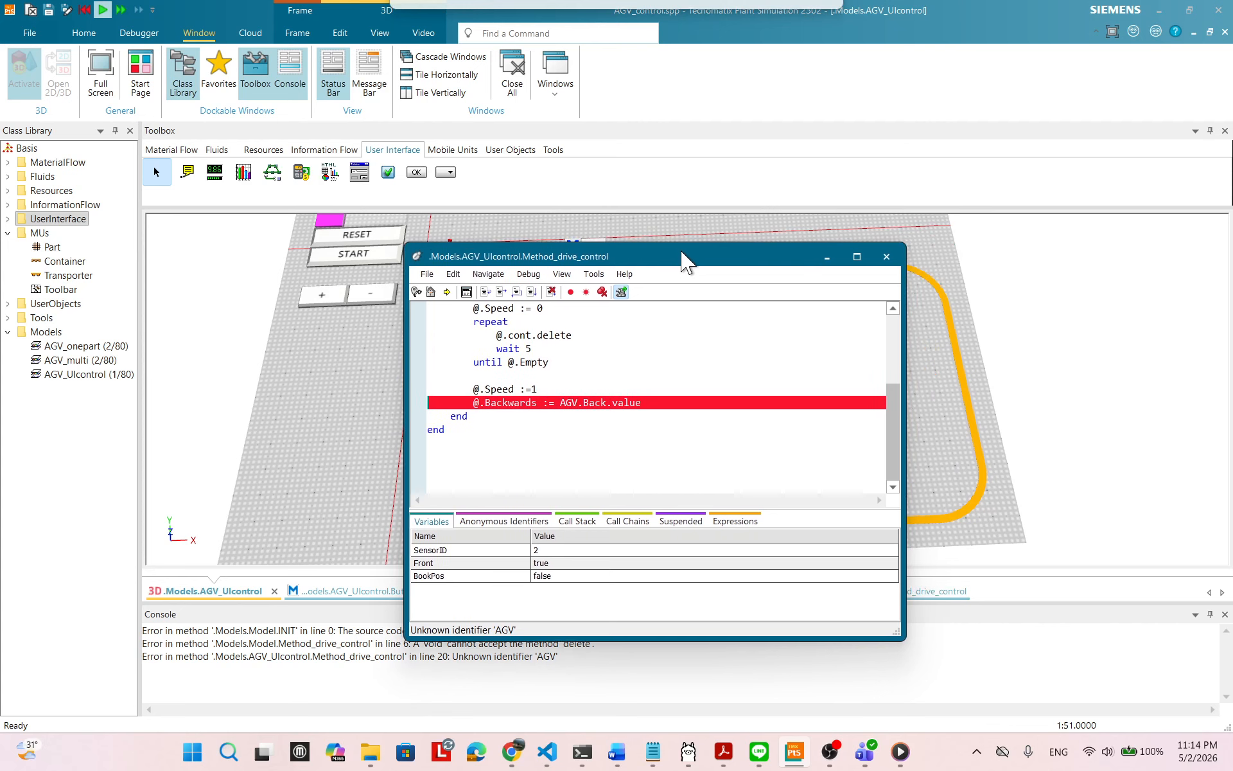
{"action": "left_click", "coordinate": [885, 259]}
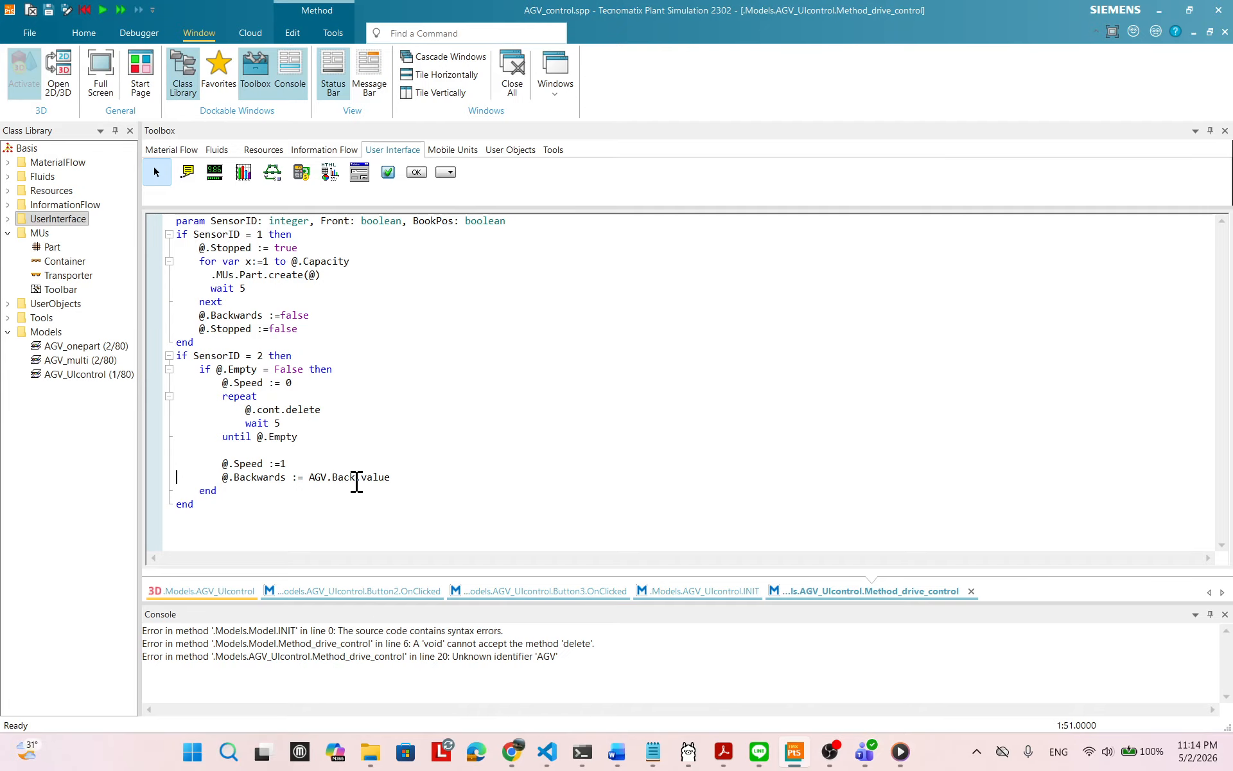
{"action": "left_click", "coordinate": [238, 591]}
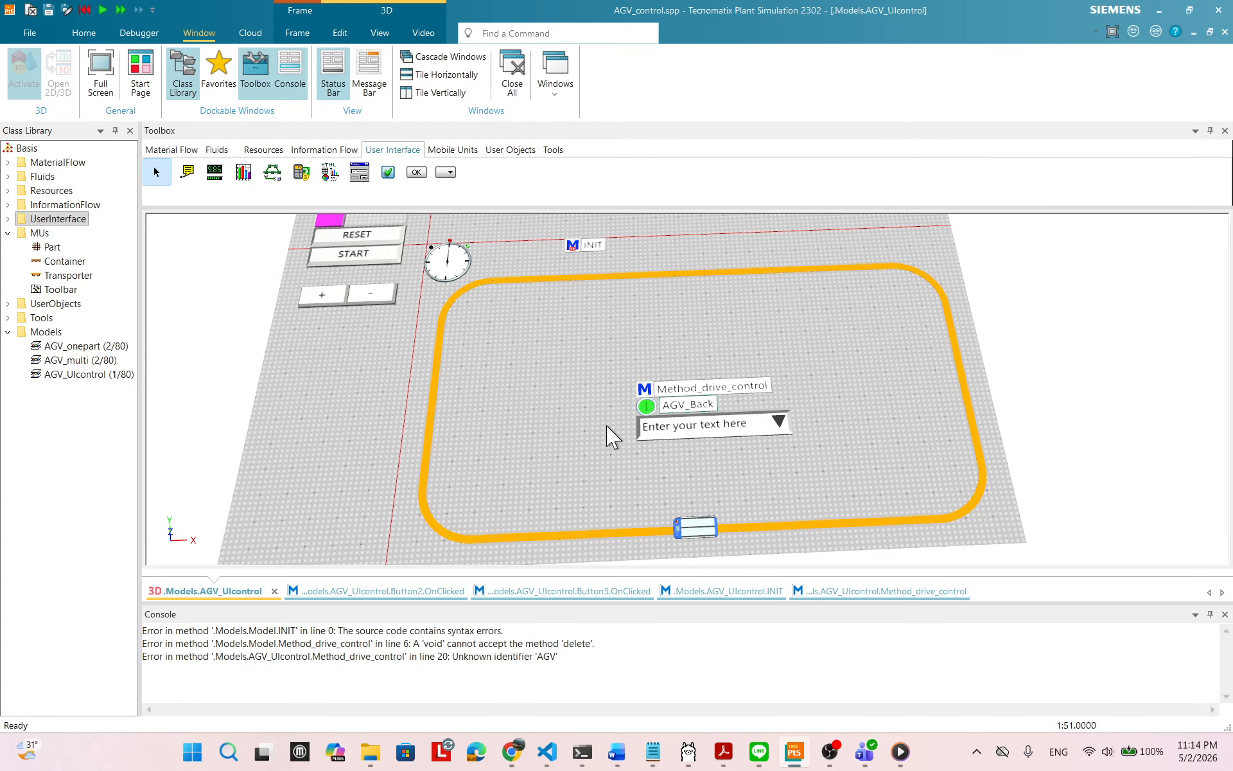
- Correct AGV.Back.value to AGV_Back.value in Method_drive_control's @.Backwards line, apply the code, and return to the 3D model
{"action": "double_click", "coordinate": [729, 393]}
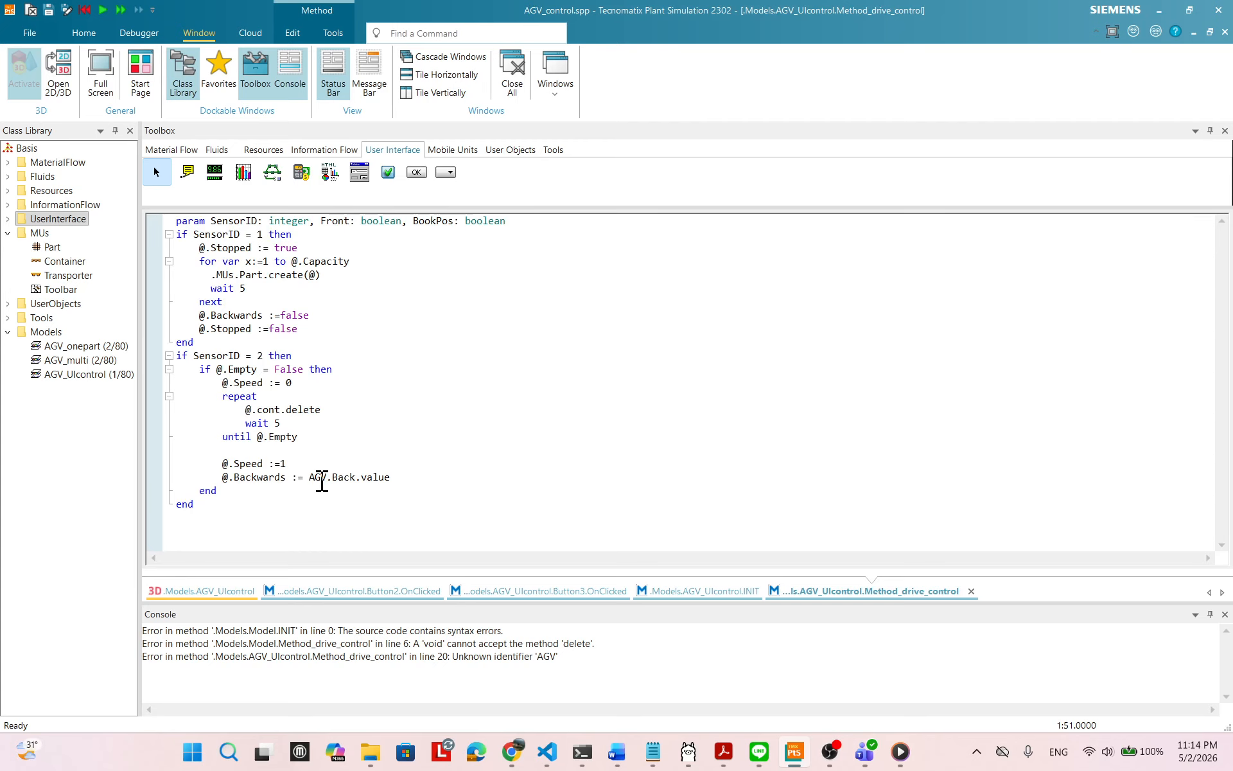
{"action": "key", "text": "BackSpace"}
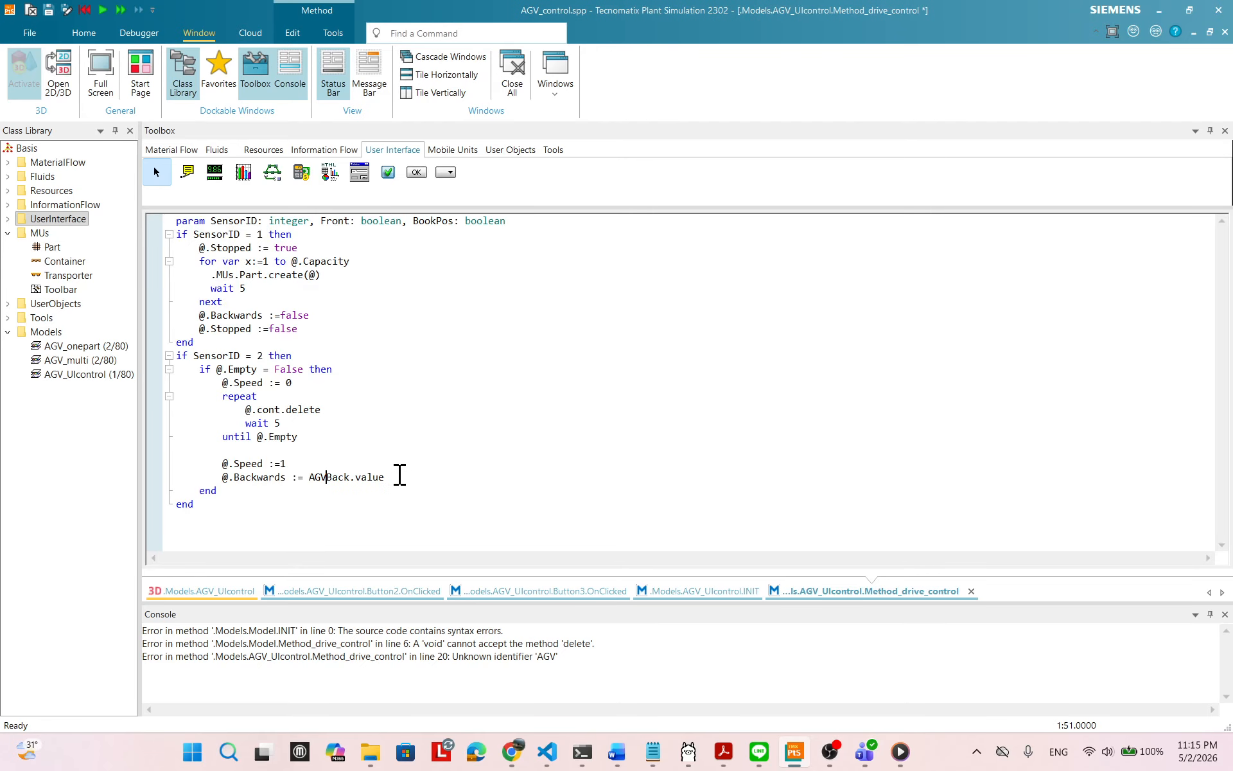
{"action": "type", "text": "_"}
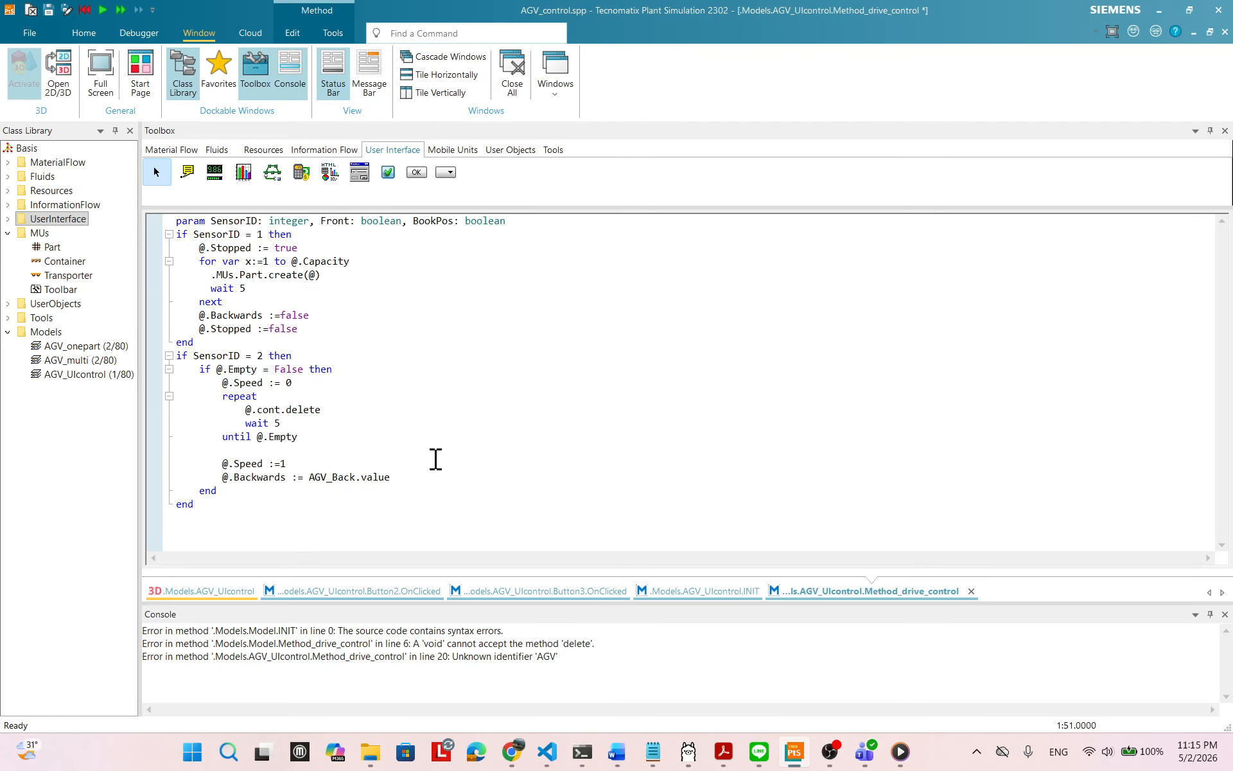
{"action": "right_click", "coordinate": [574, 380]}
{"action": "left_click", "coordinate": [743, 362]}
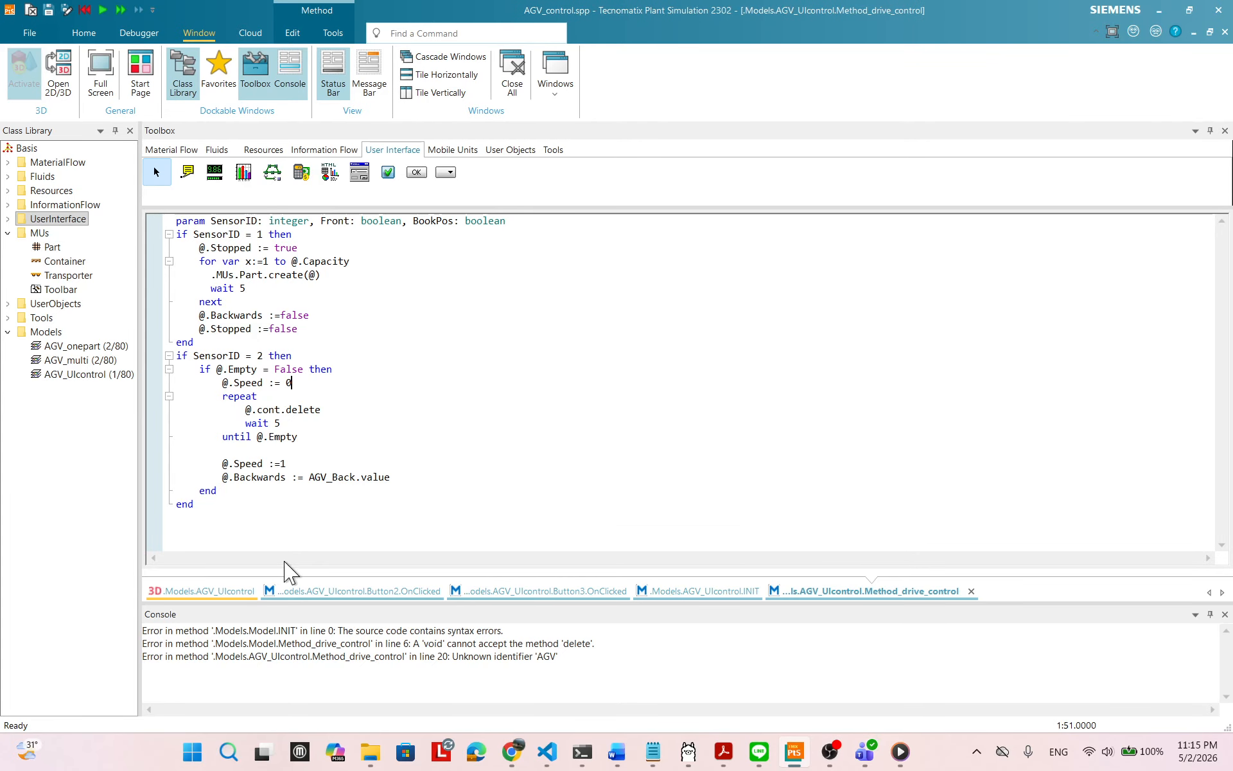
{"action": "left_click", "coordinate": [236, 591]}
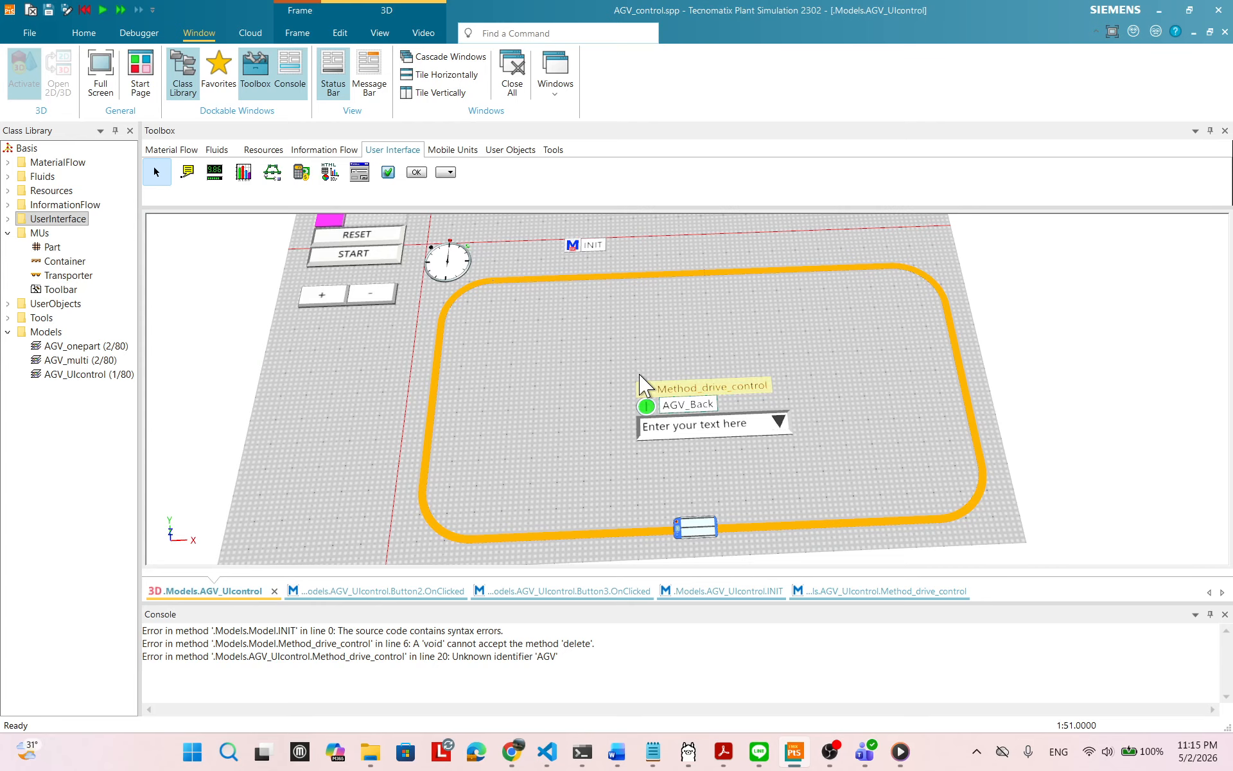
- Rerun the simulation to test the AGV_Back.value reference, close the debugger, and reset the simulation in the 3D model
{"action": "right_click", "coordinate": [605, 316]}
{"action": "left_click", "coordinate": [370, 240]}
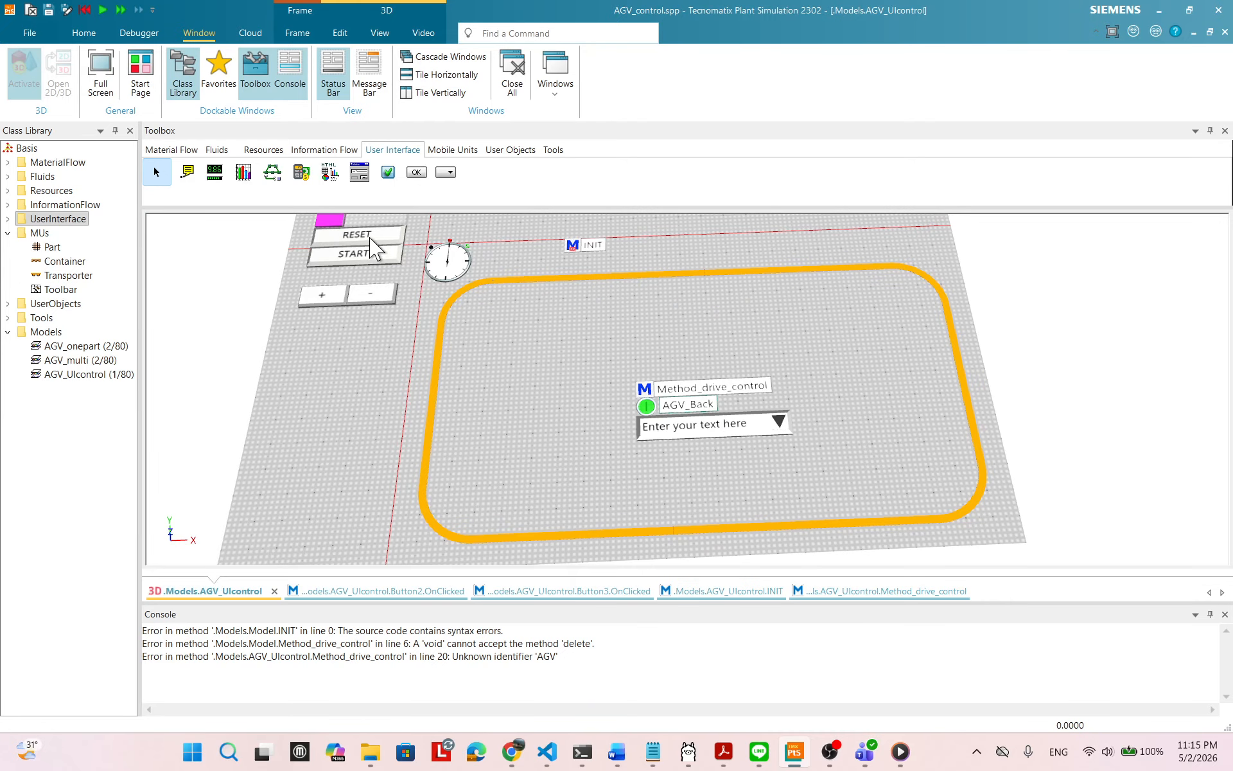
{"action": "left_click", "coordinate": [363, 254]}
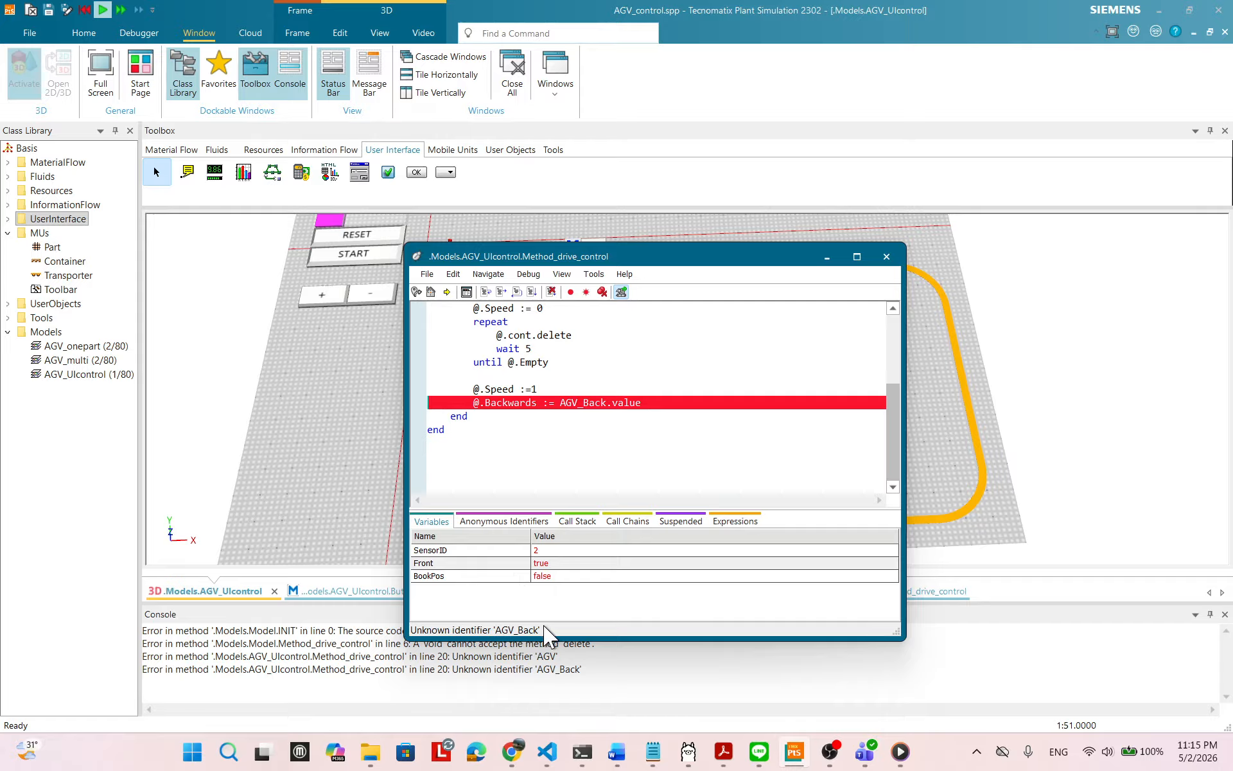
{"action": "left_click", "coordinate": [887, 258]}
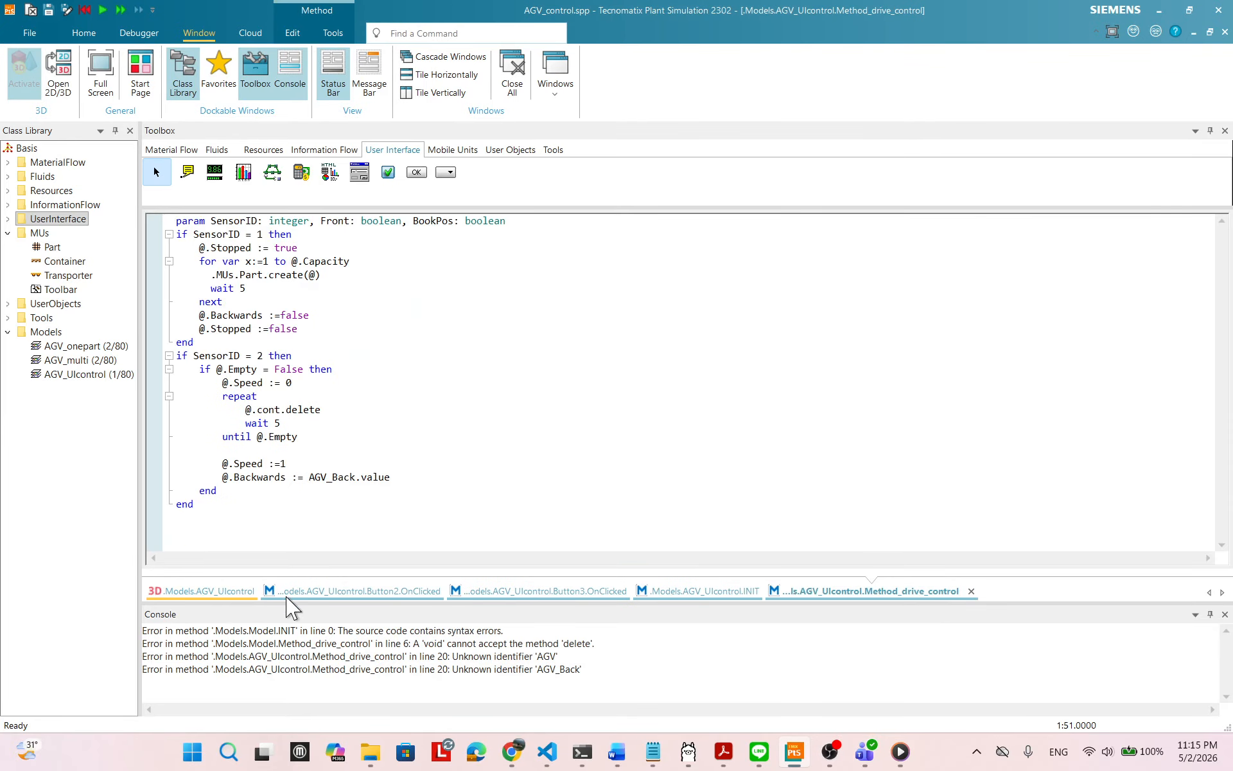
{"action": "left_click", "coordinate": [229, 591]}
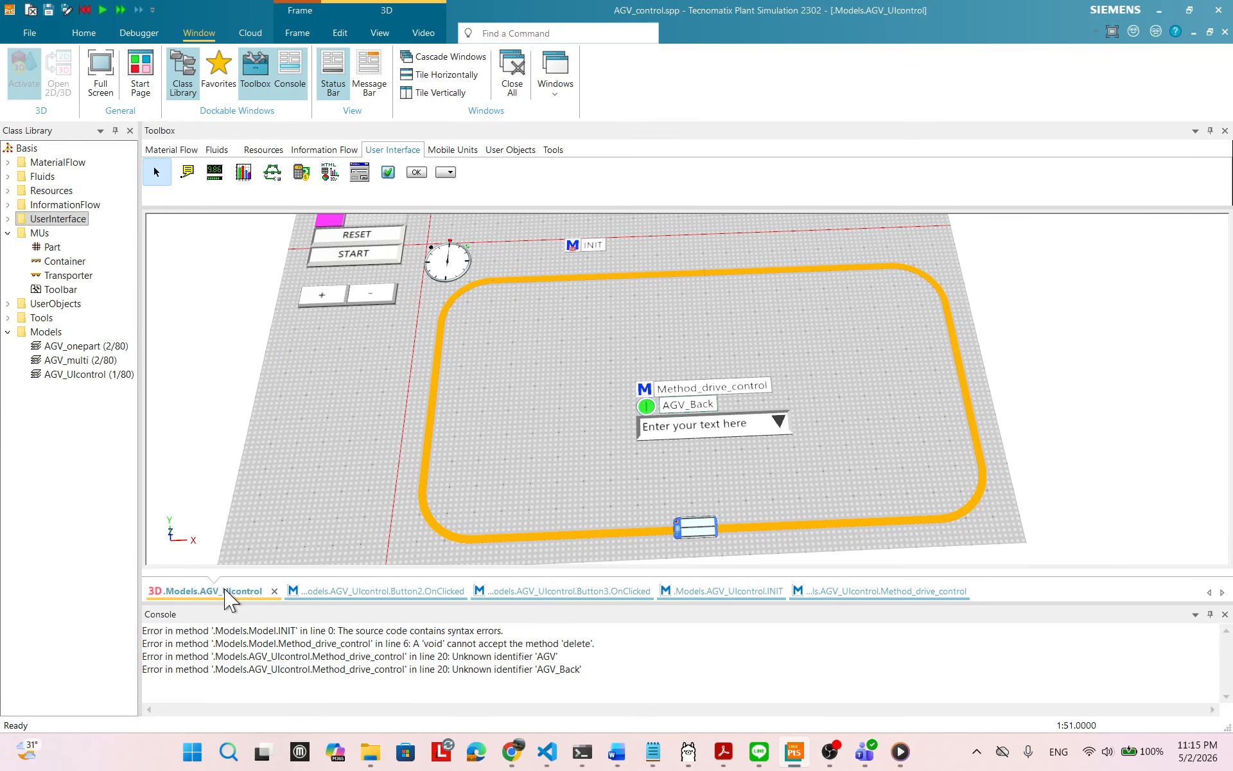
{"action": "left_click", "coordinate": [702, 406]}
{"action": "left_click", "coordinate": [937, 748]}
{"action": "right_click", "coordinate": [657, 330]}
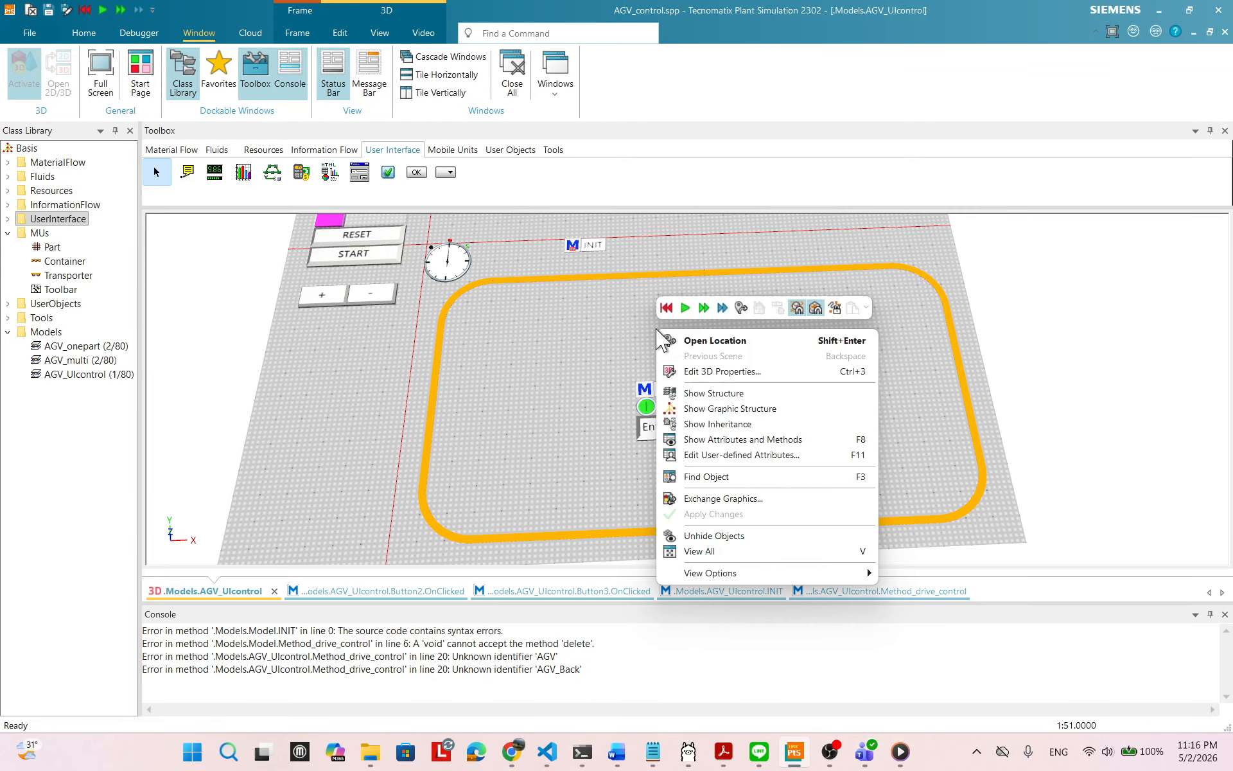
{"action": "left_click", "coordinate": [572, 339]}
{"action": "left_click", "coordinate": [368, 238]}
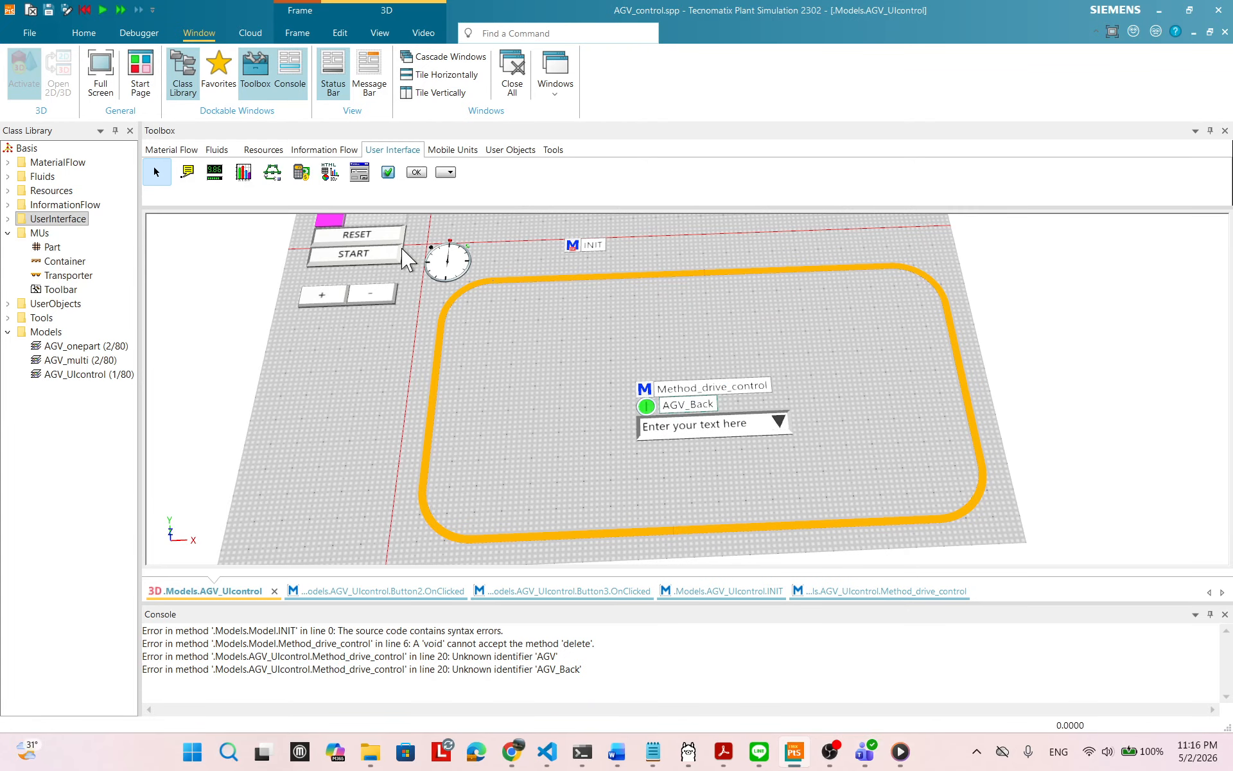
- Rename the checkbox object to AGV_Back so that its name matches its label, and accept its properties
{"action": "right_click", "coordinate": [689, 406]}
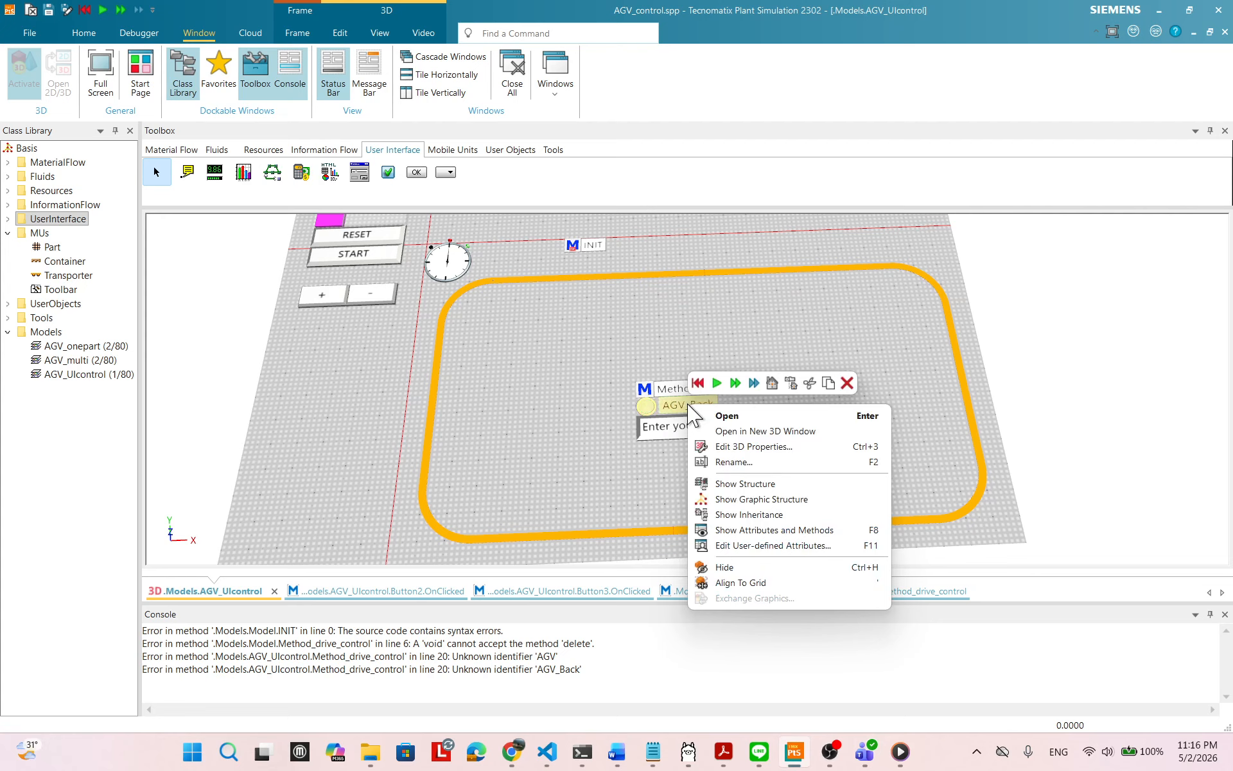
{"action": "left_click", "coordinate": [727, 417]}
{"action": "left_click", "coordinate": [537, 275]}
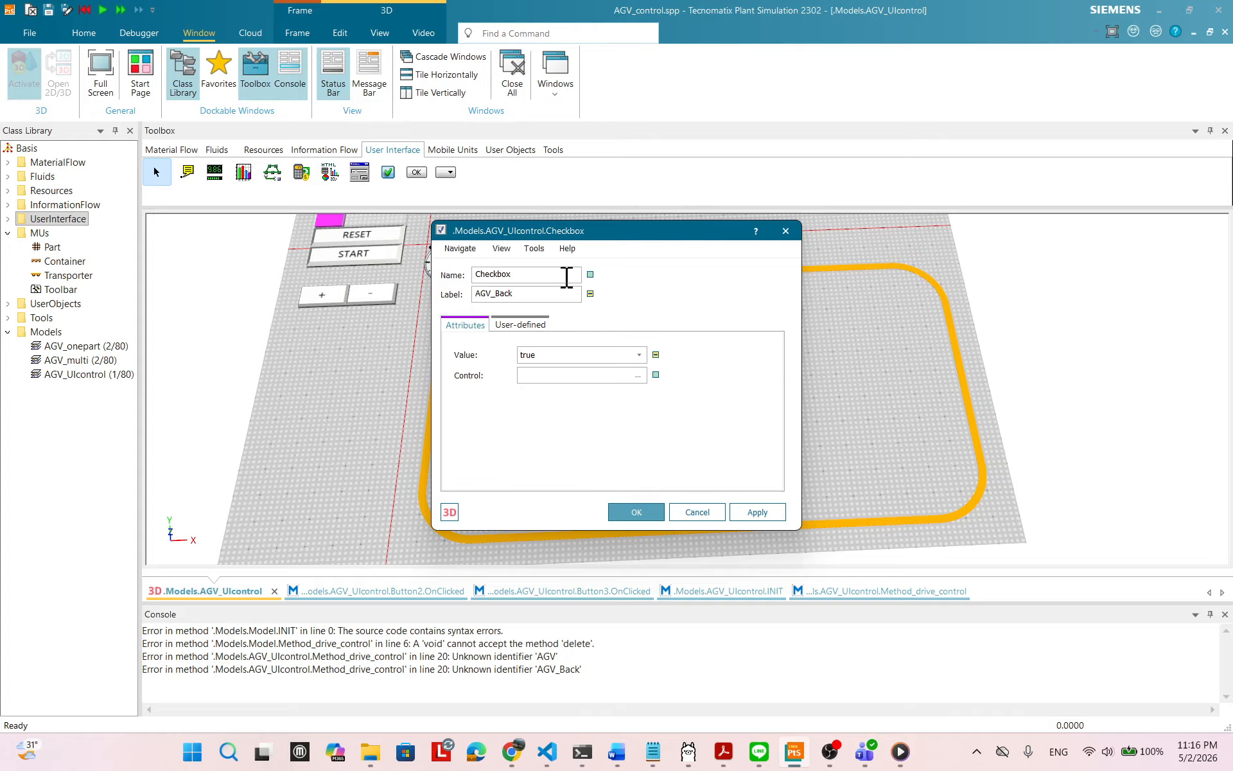
{"action": "left_click_drag", "start_coordinate": [517, 300], "coordinate": [407, 301]}
{"action": "left_click", "coordinate": [534, 276]}
{"action": "left_click", "coordinate": [537, 294]}
{"action": "key", "text": "ctrl+c"}
{"action": "double_click", "coordinate": [534, 275]}
{"action": "key", "text": "ctrl+v"}
{"action": "left_click", "coordinate": [636, 512]}
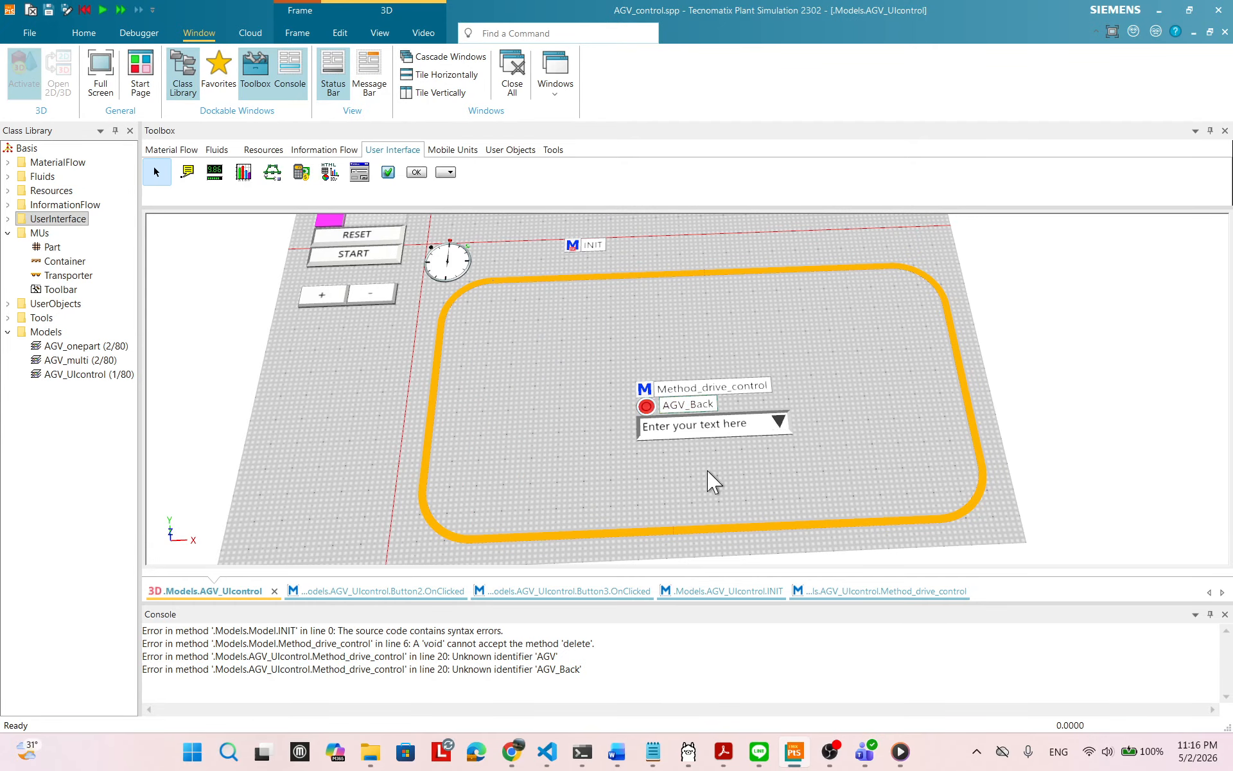
- Switch the AGV_Back checkbox on, reapply the code of Method_drive_control, and return to the 3D model
{"action": "left_click", "coordinate": [648, 407]}
{"action": "double_click", "coordinate": [707, 386]}
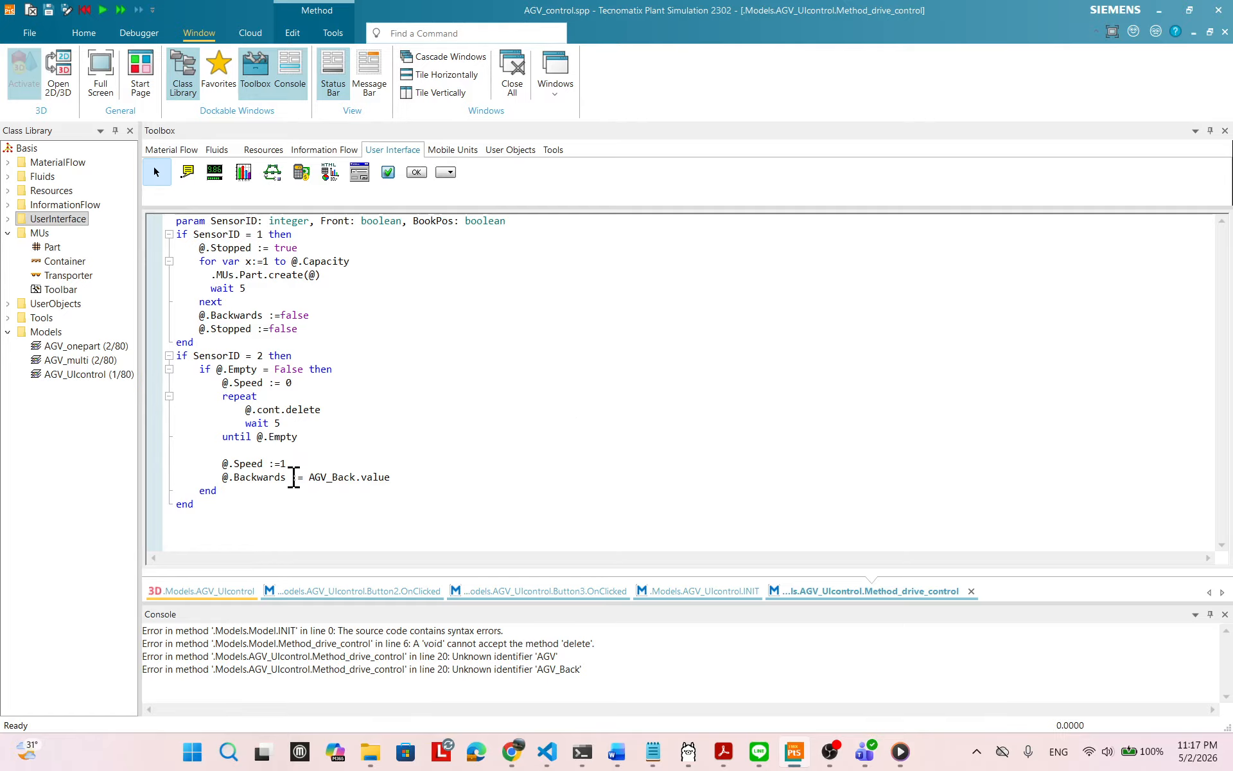
{"action": "right_click", "coordinate": [605, 356]}
{"action": "left_click", "coordinate": [776, 334]}
{"action": "left_click", "coordinate": [218, 593]}
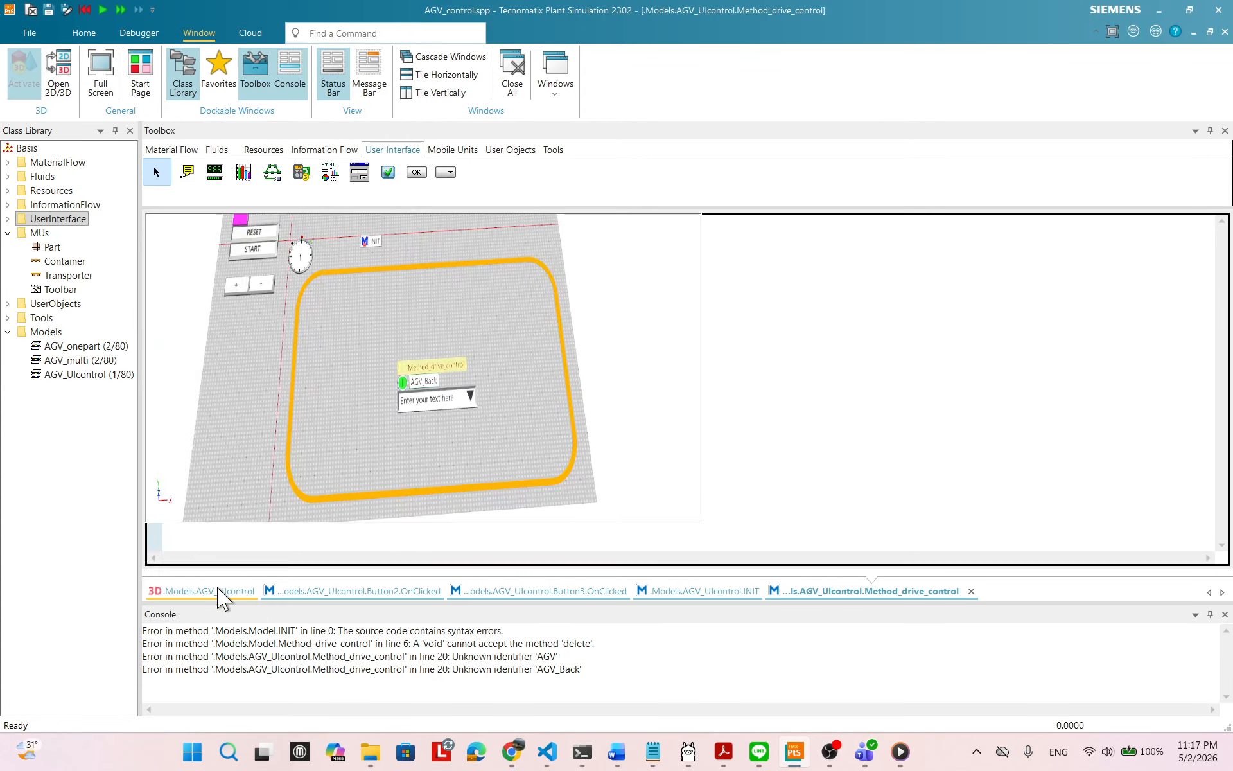
- Run the simulation, switch AGV_Back off during the run to compare the transporter's travel, and reset it
{"action": "right_click", "coordinate": [613, 334]}
{"action": "left_click", "coordinate": [504, 368]}
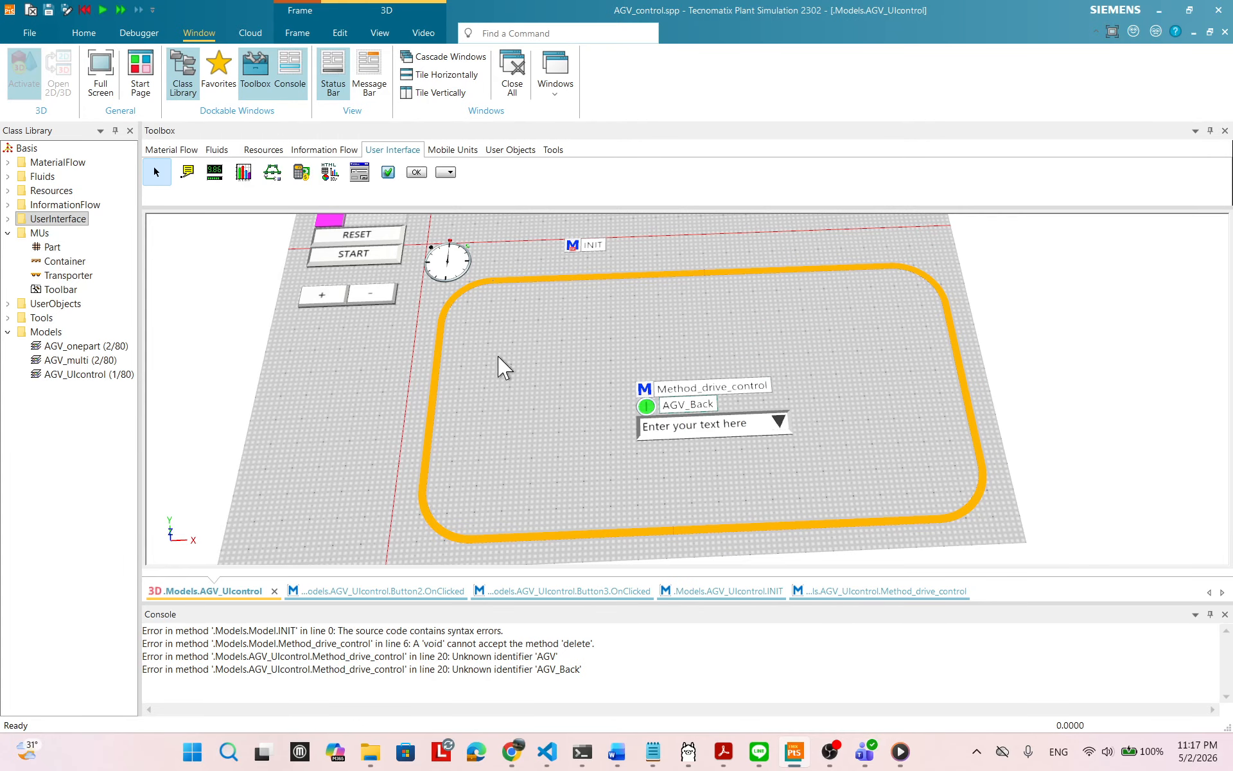
{"action": "left_click", "coordinate": [355, 256]}
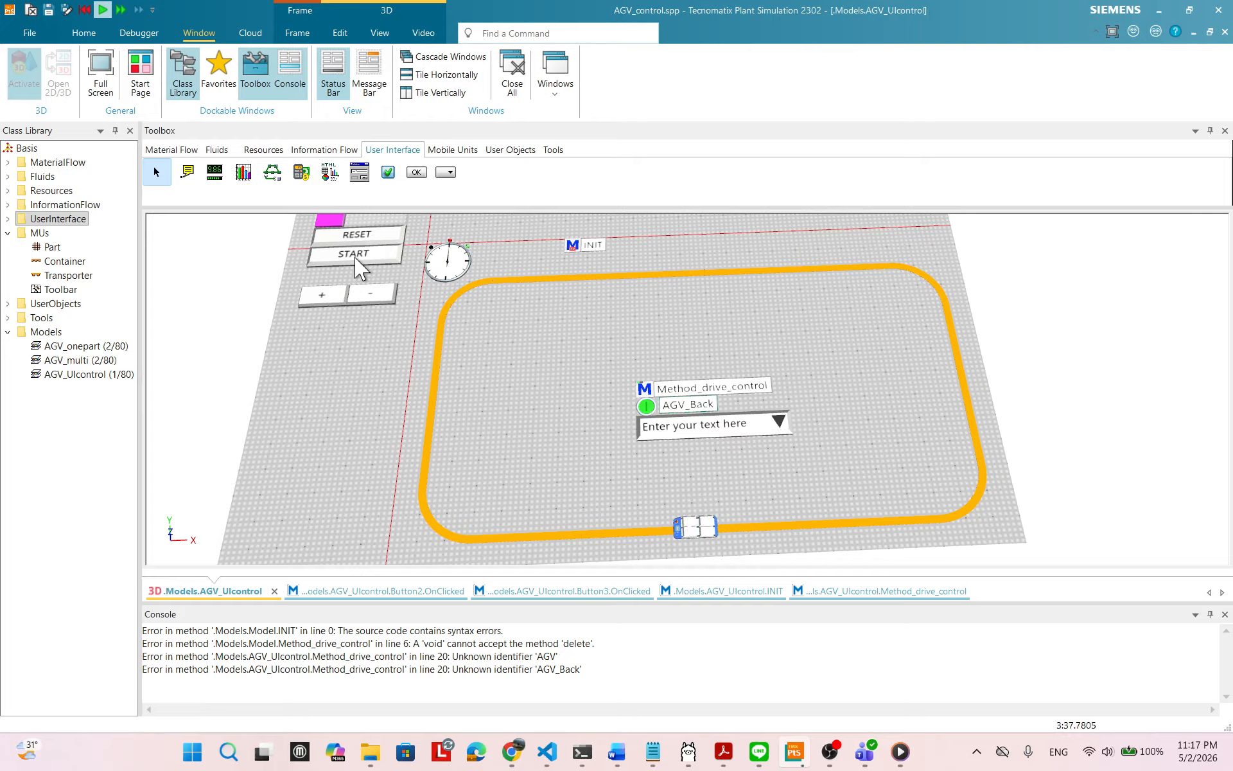
{"action": "left_click", "coordinate": [647, 406]}
{"action": "left_click", "coordinate": [357, 237]}
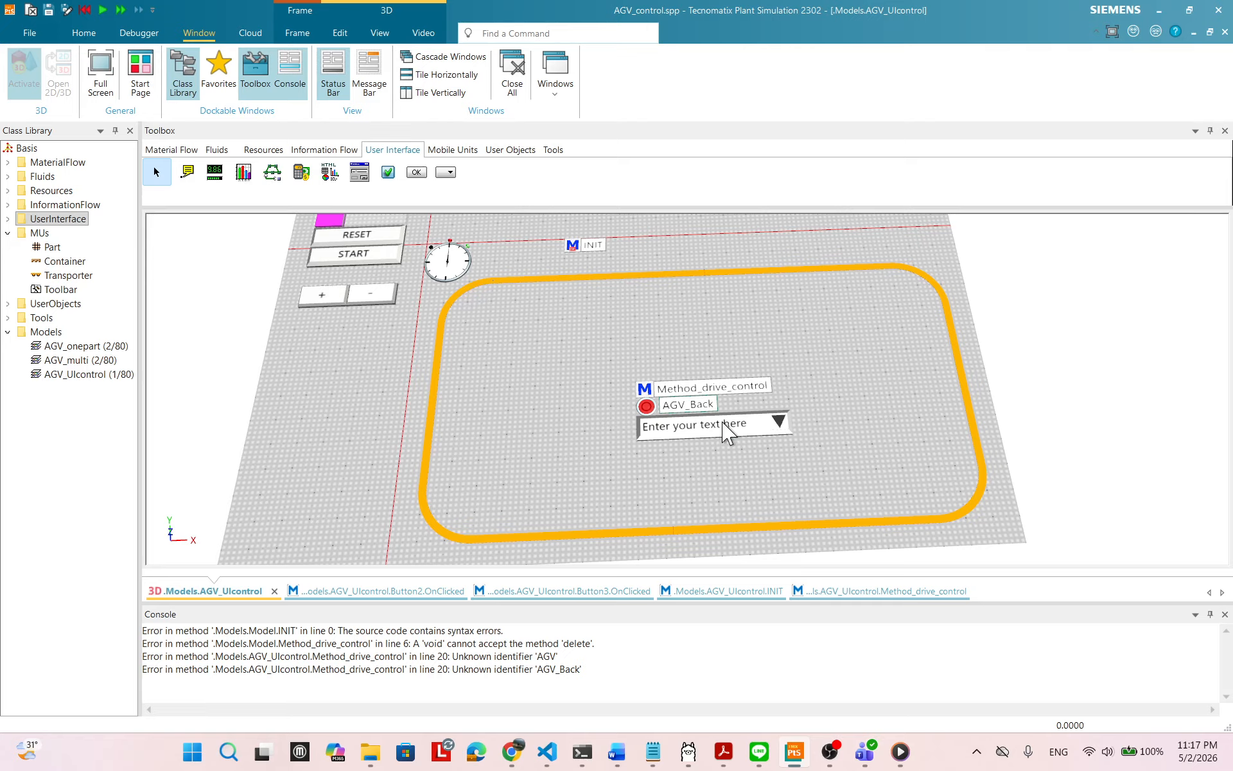
{"action": "right_click", "coordinate": [833, 374]}
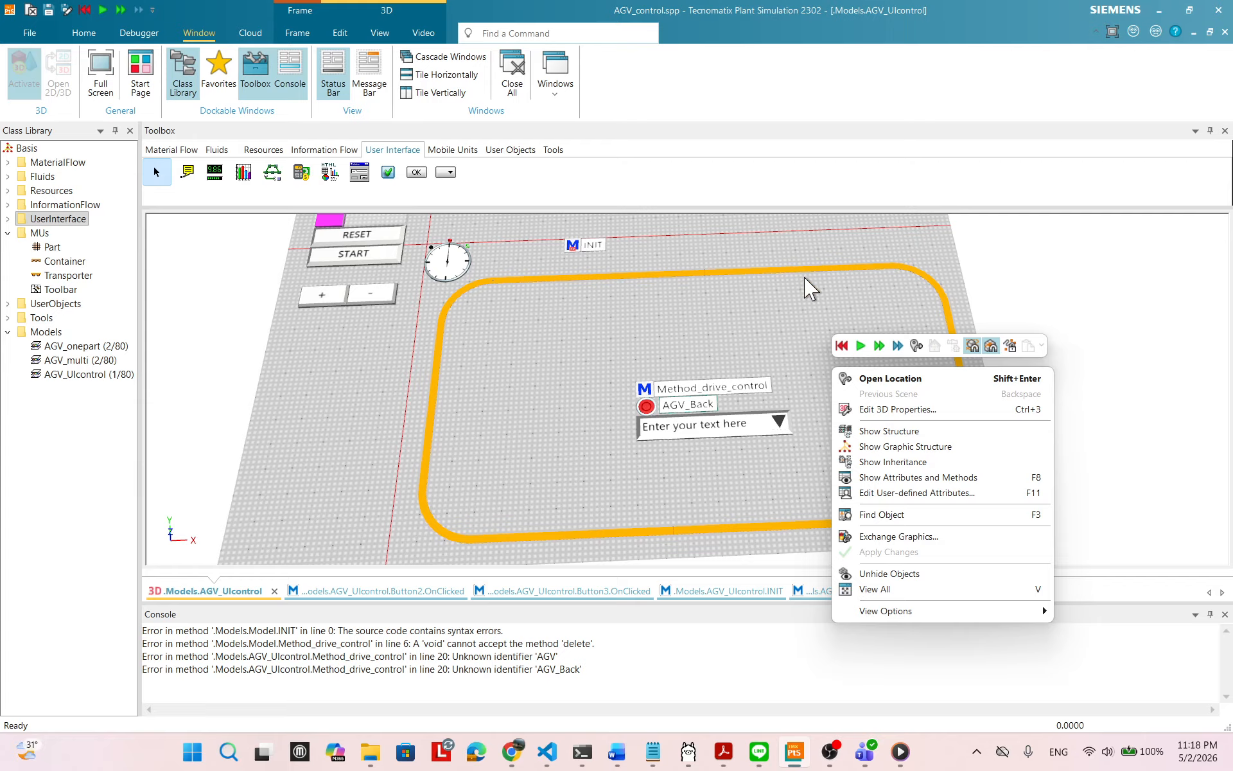
{"action": "left_click", "coordinate": [705, 334]}
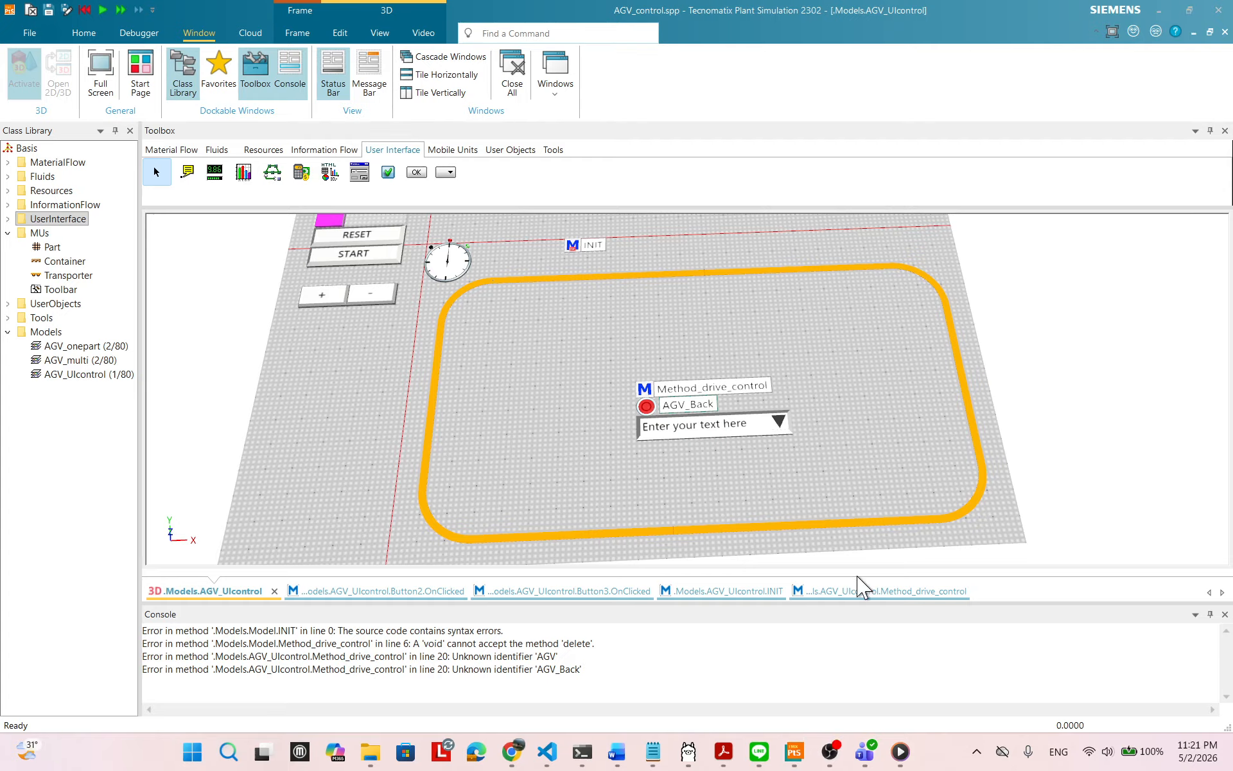
- Open the drop-down list's properties and move the dialog aside so the list in the model is uncovered
{"action": "left_click", "coordinate": [760, 424]}
{"action": "right_click", "coordinate": [760, 423]}
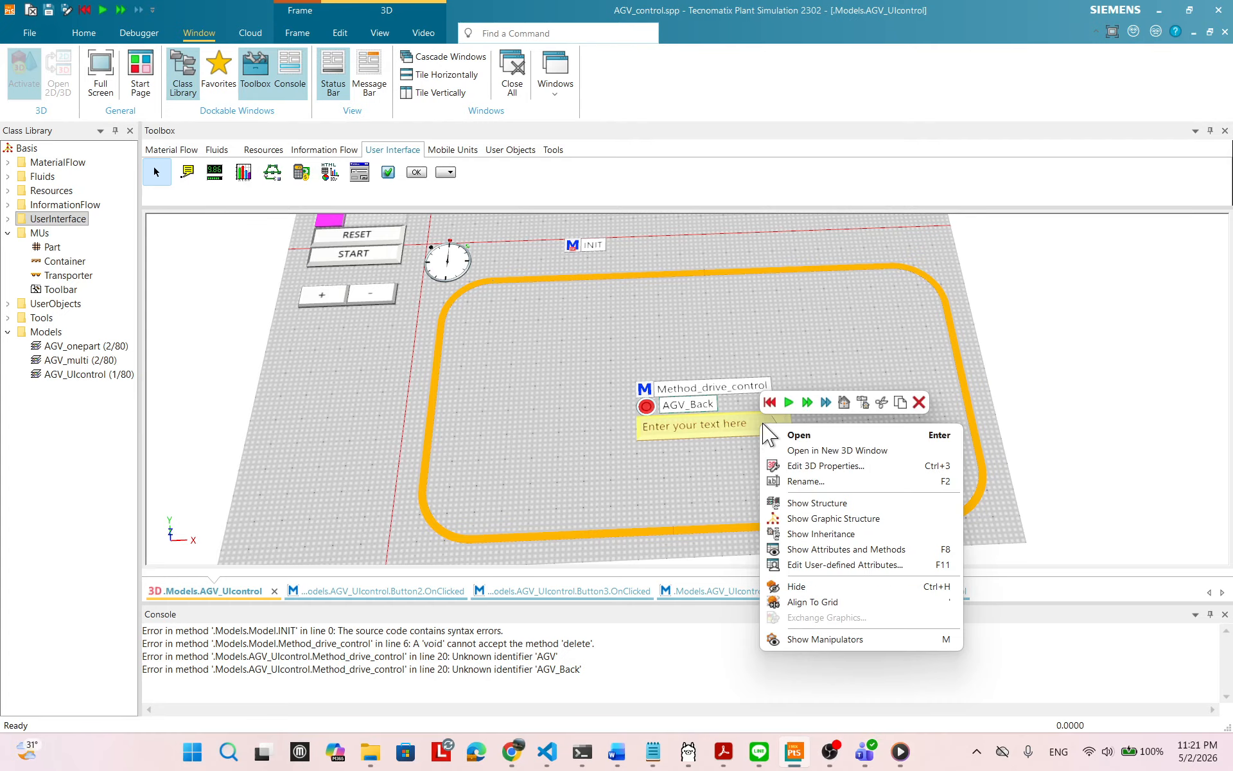
{"action": "left_click", "coordinate": [810, 434]}
{"action": "left_click", "coordinate": [547, 274]}
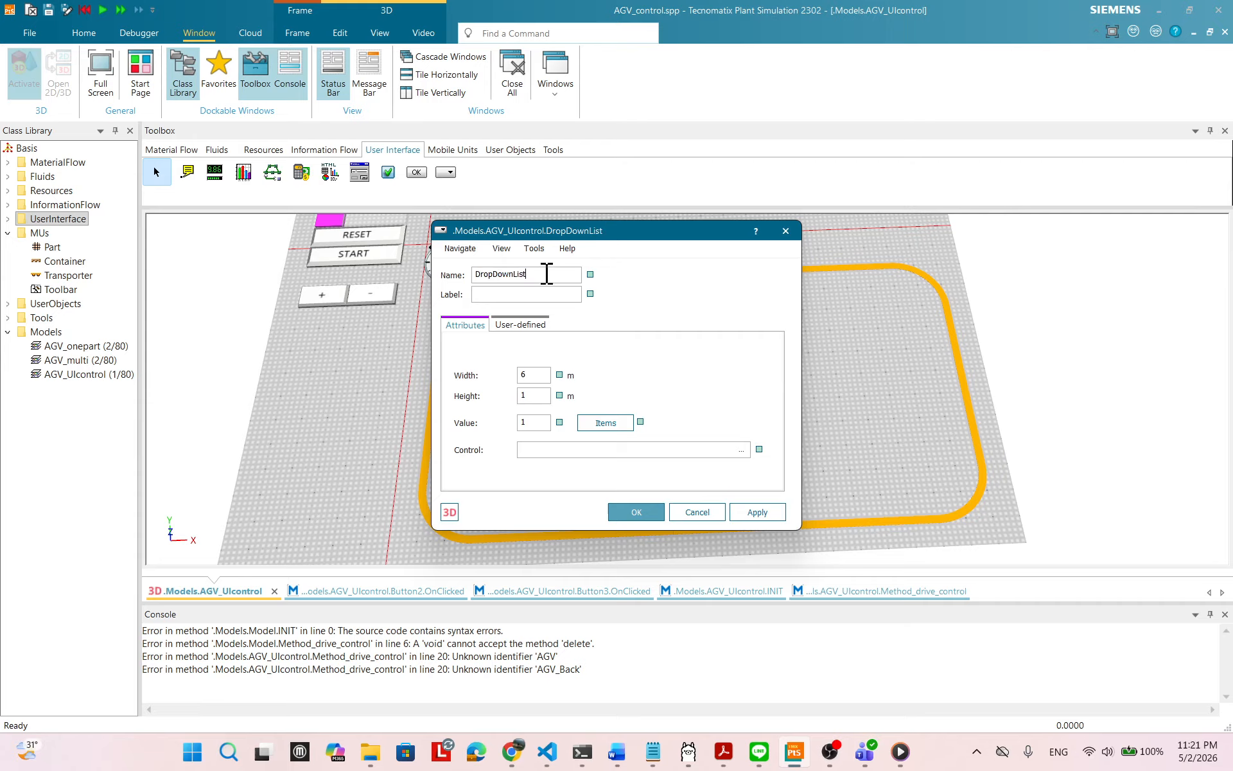
{"action": "left_click_drag", "start_coordinate": [539, 230], "coordinate": [586, 233]}
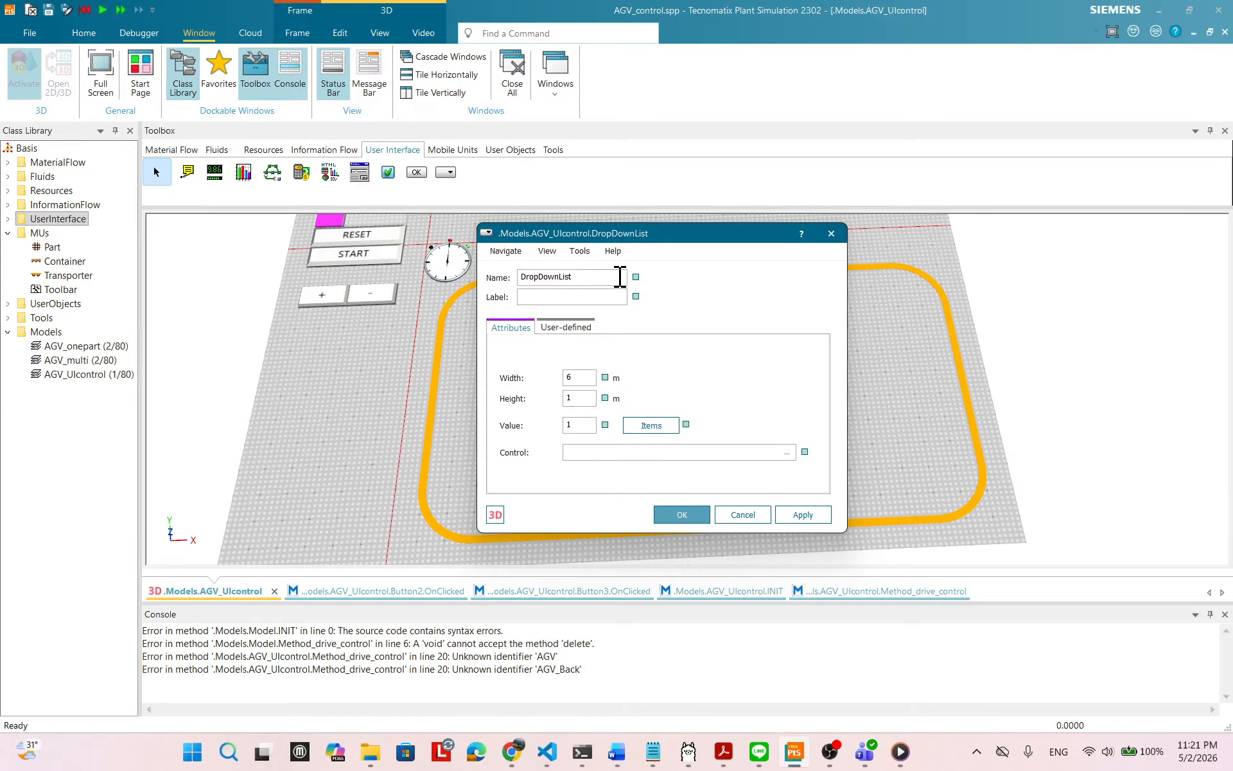
{"action": "left_click_drag", "start_coordinate": [712, 237], "coordinate": [498, 243]}
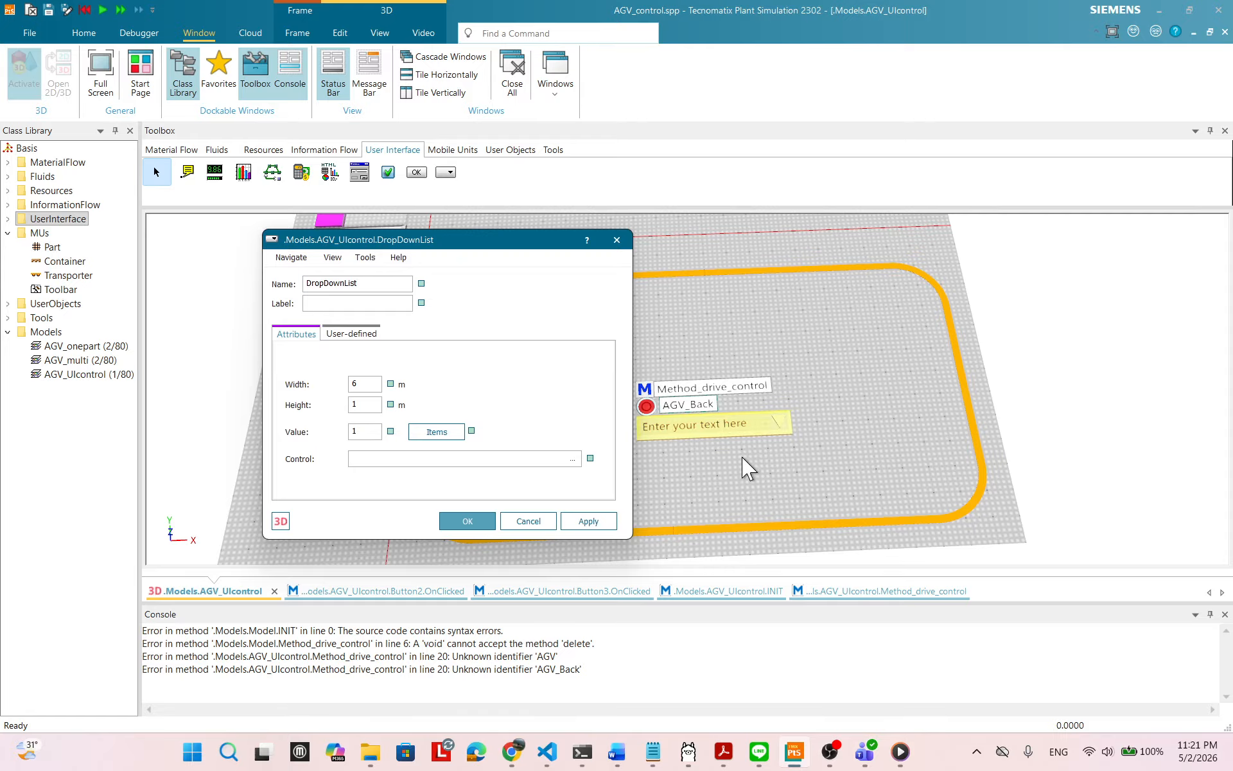
{"action": "left_click_drag", "start_coordinate": [506, 249], "coordinate": [668, 287]}
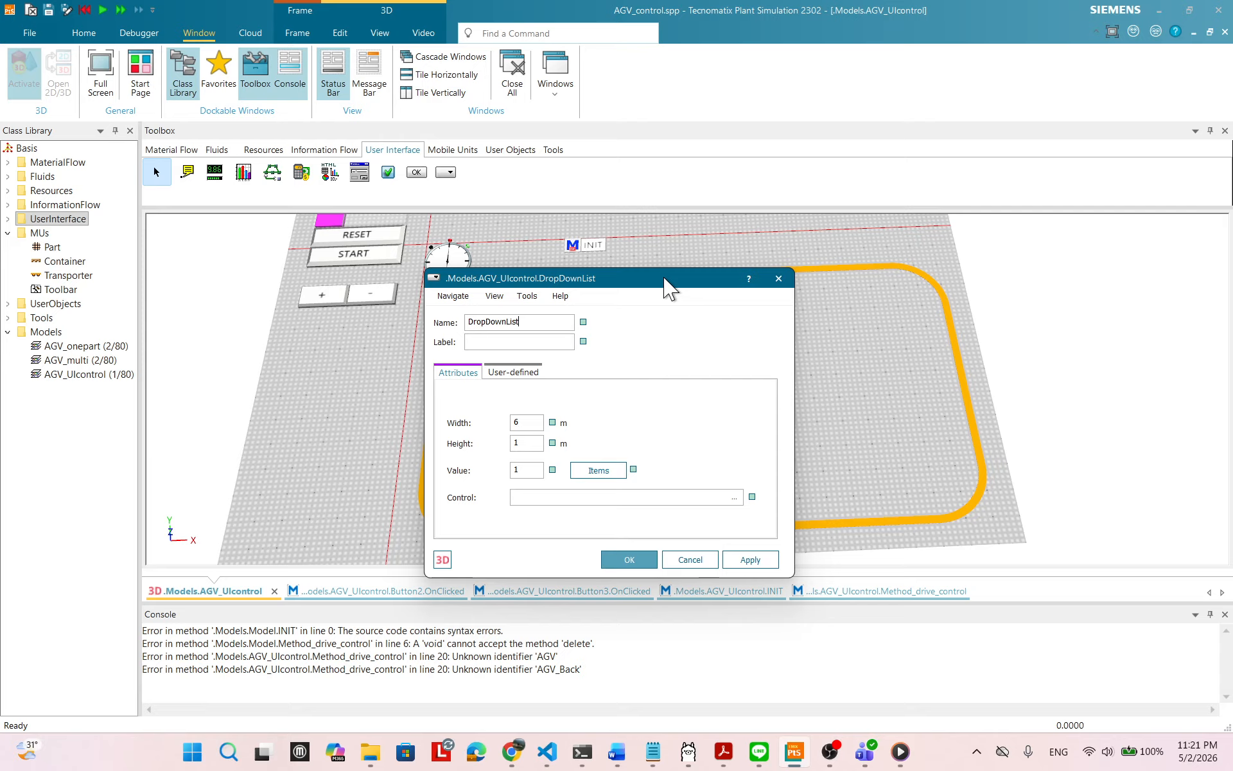
{"action": "left_click_drag", "start_coordinate": [666, 280], "coordinate": [441, 263]}
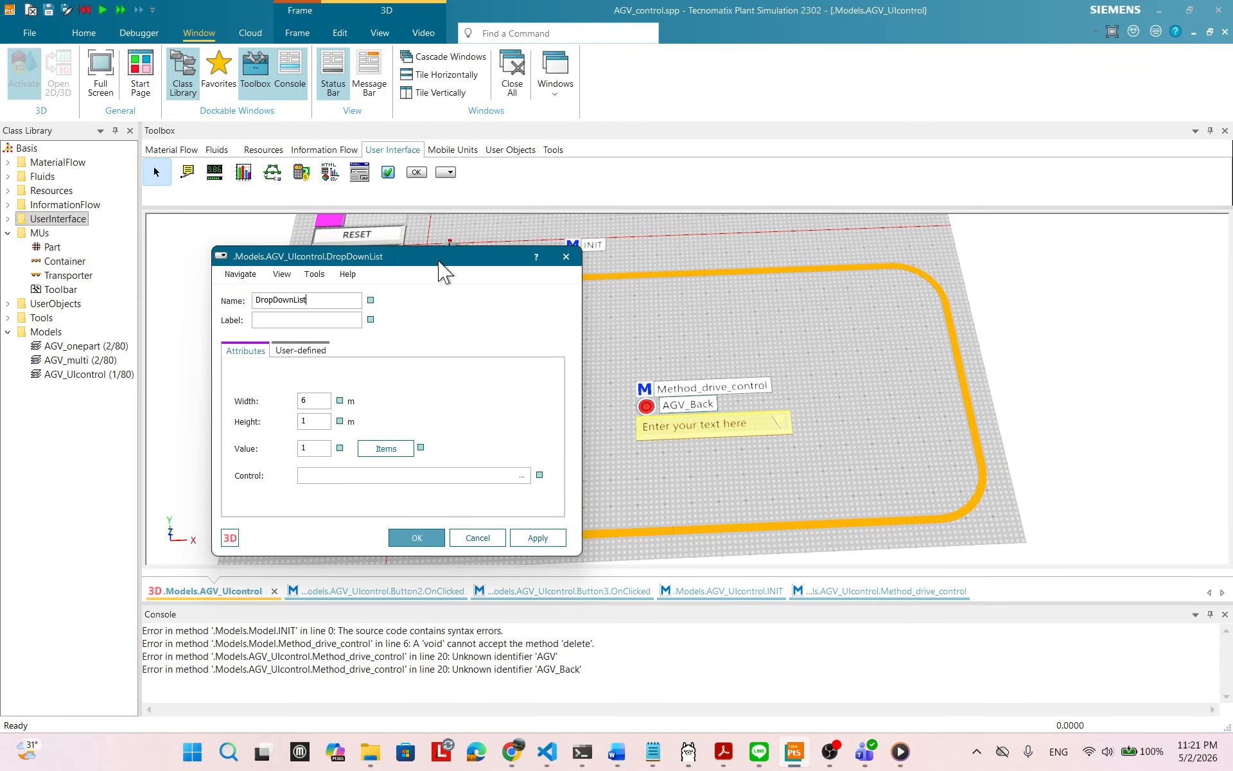
- Open the drop-down list's items table, turn off inheritance for the items, and place the table beside the properties dialog
{"action": "left_click", "coordinate": [403, 449]}
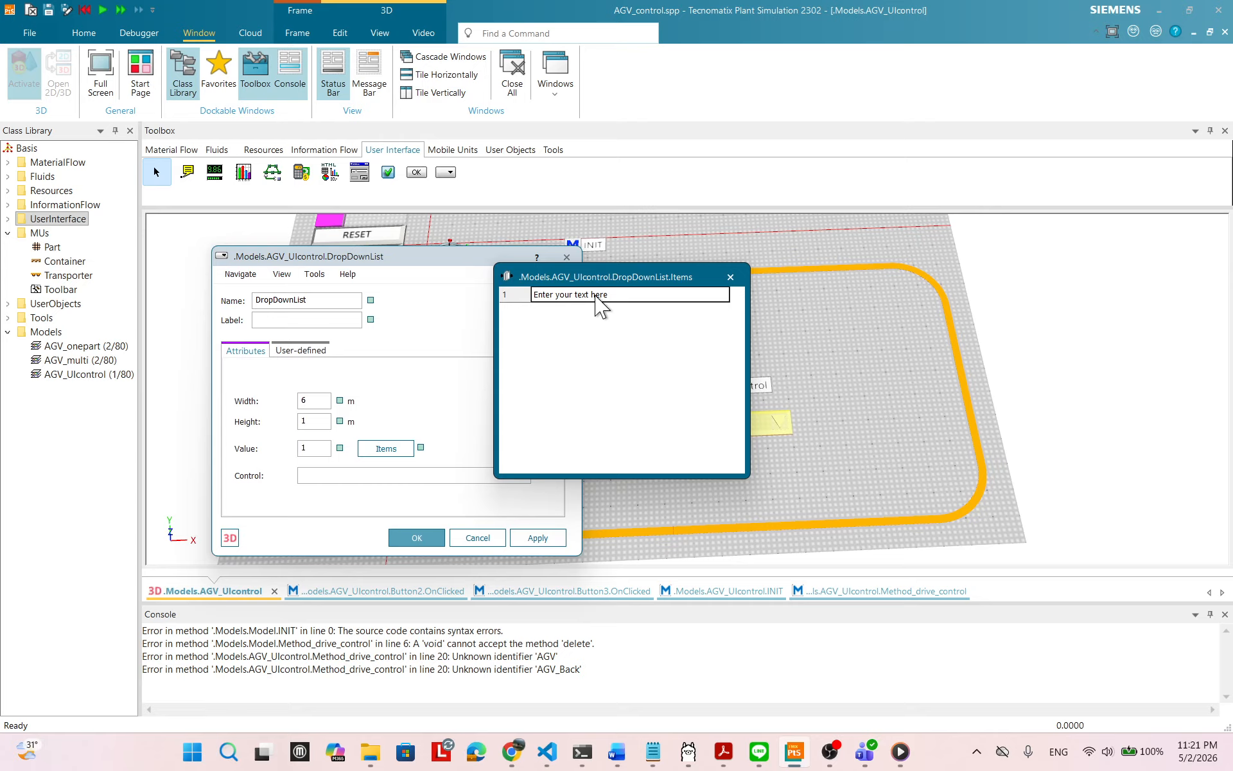
{"action": "left_click", "coordinate": [610, 296]}
{"action": "left_click", "coordinate": [422, 446]}
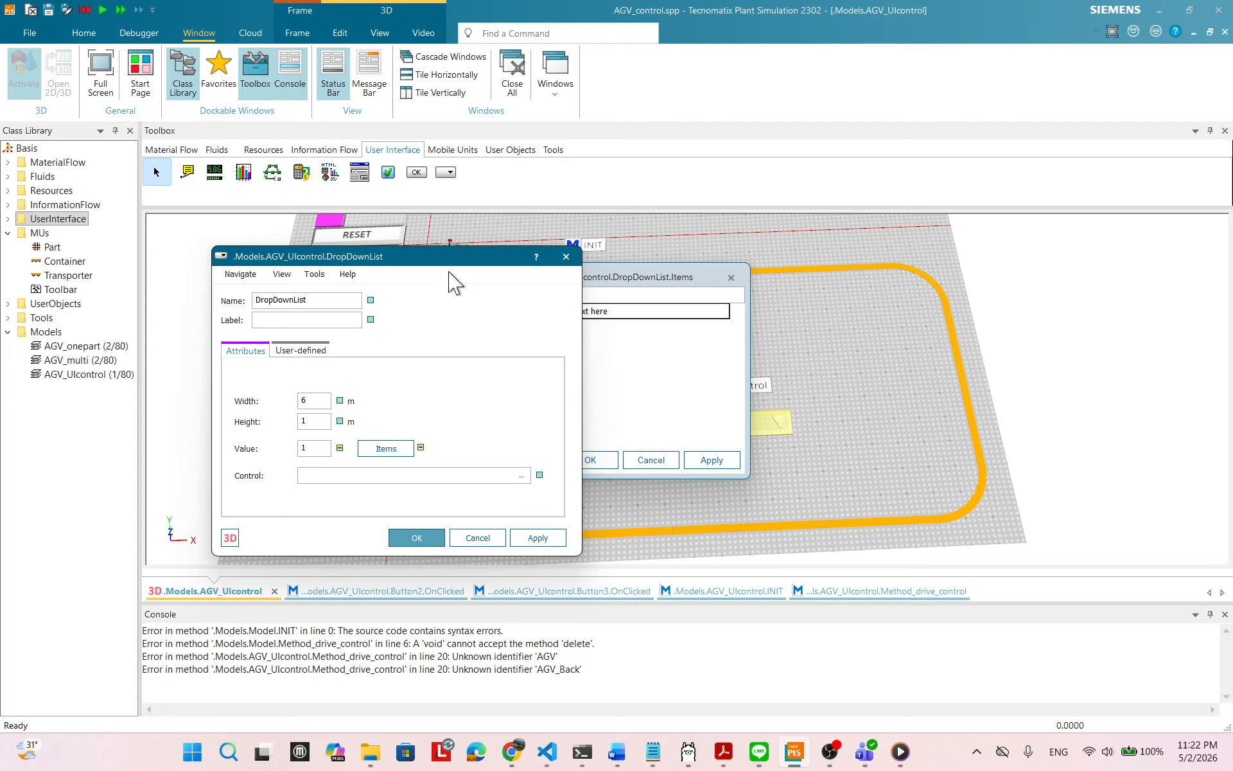
{"action": "left_click_drag", "start_coordinate": [457, 260], "coordinate": [373, 264]}
{"action": "left_click_drag", "start_coordinate": [584, 286], "coordinate": [647, 297]}
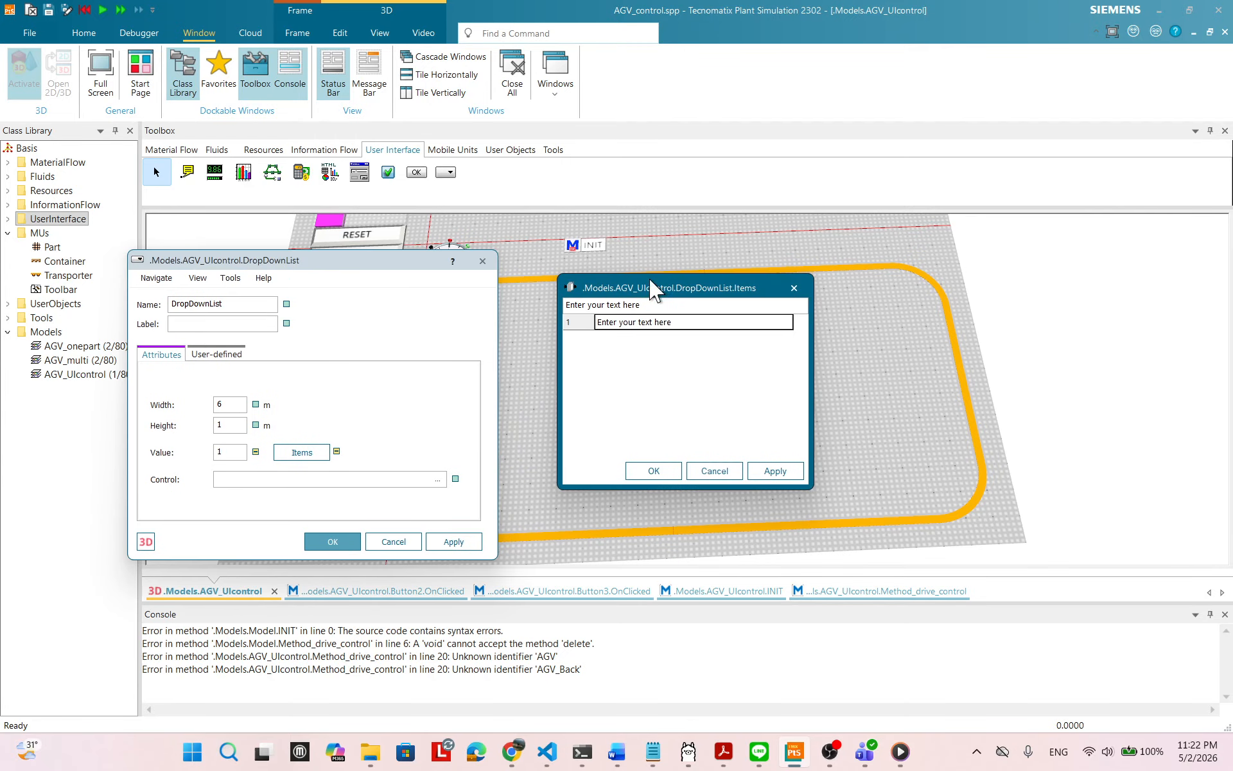
- Enter AGV_Carry=1 as the first item of the drop-down list, copy its text, and add empty rows down to row 6
{"action": "left_click", "coordinate": [668, 322]}
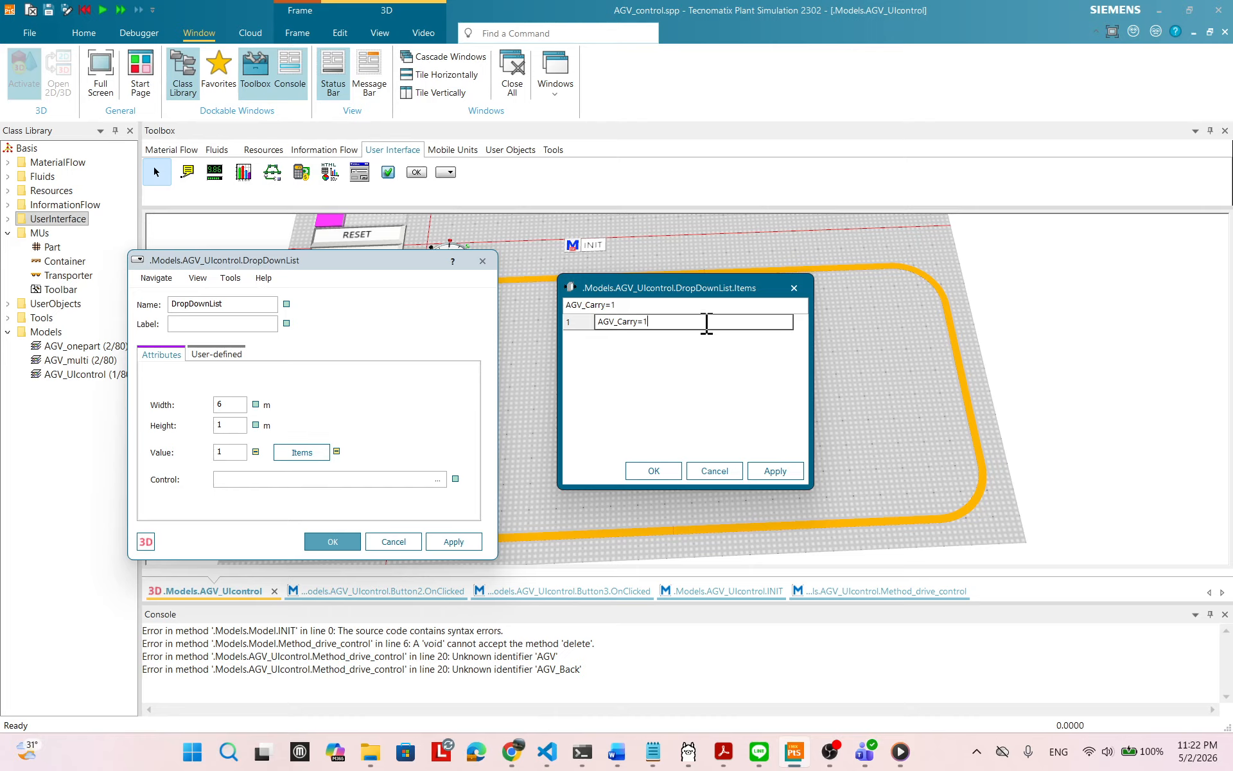
{"action": "left_click_drag", "start_coordinate": [707, 323], "coordinate": [598, 327]}
{"action": "key", "text": "ctrl+c"}
{"action": "left_click", "coordinate": [606, 343]}
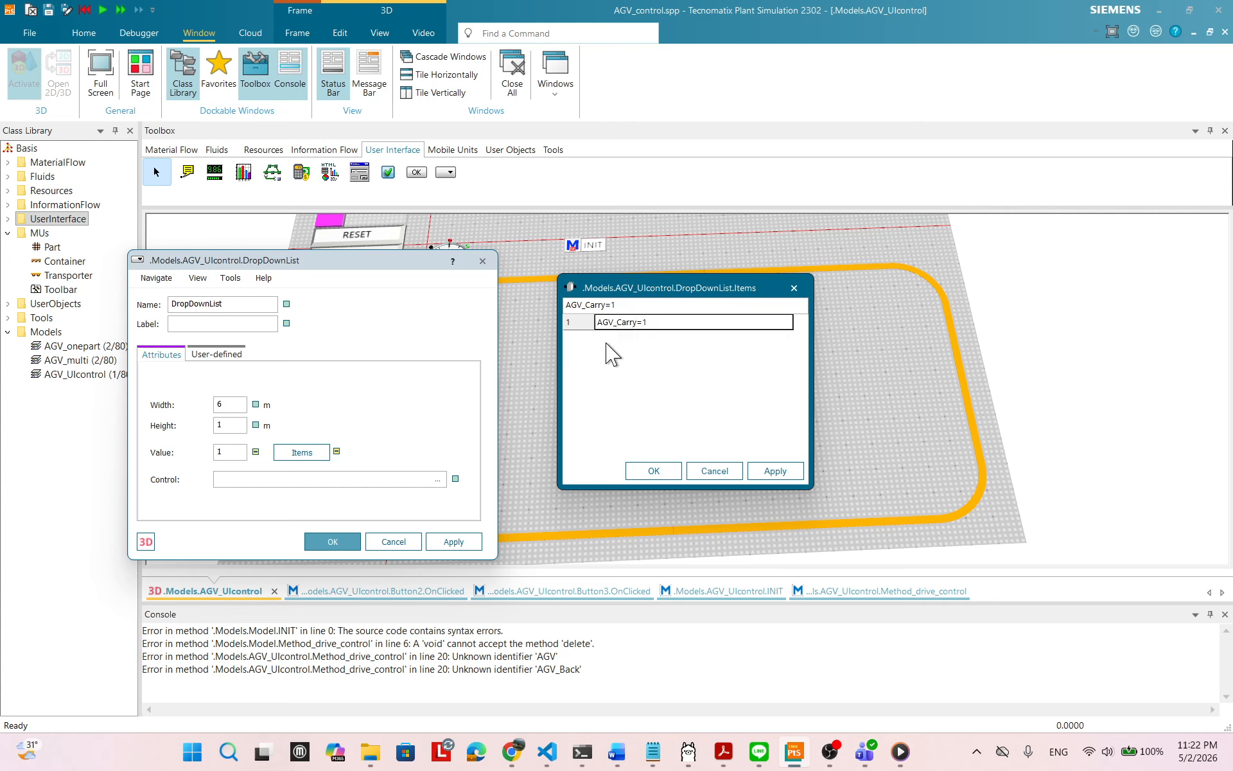
{"action": "left_click", "coordinate": [664, 321]}
{"action": "key", "text": "Down"}
{"action": "key", "text": "Down"}
{"action": "key", "text": "Down"}
{"action": "key", "text": "Down"}
{"action": "key", "text": "Down"}
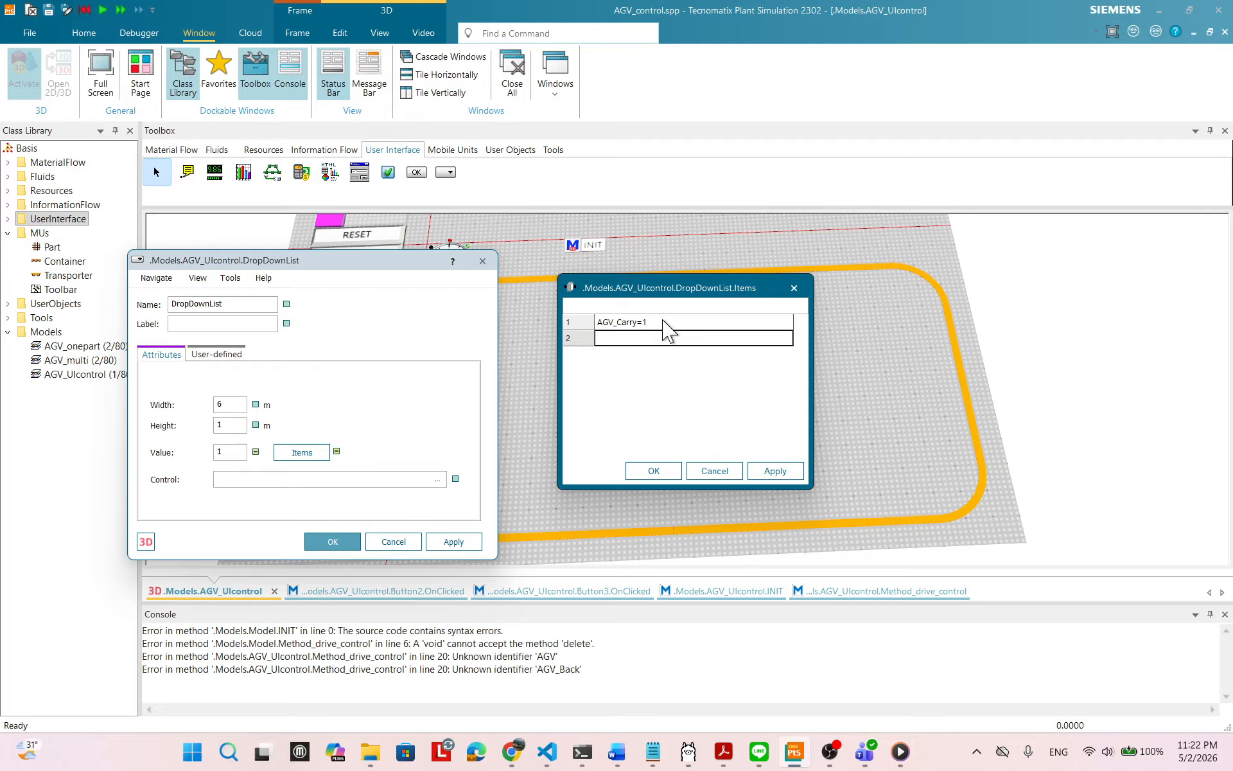
- Fill rows 2 to 6 of the items table with the copied text AGV_Carry=1
{"action": "left_click", "coordinate": [615, 338]}
{"action": "key", "text": "ctrl+v"}
{"action": "left_click", "coordinate": [629, 356]}
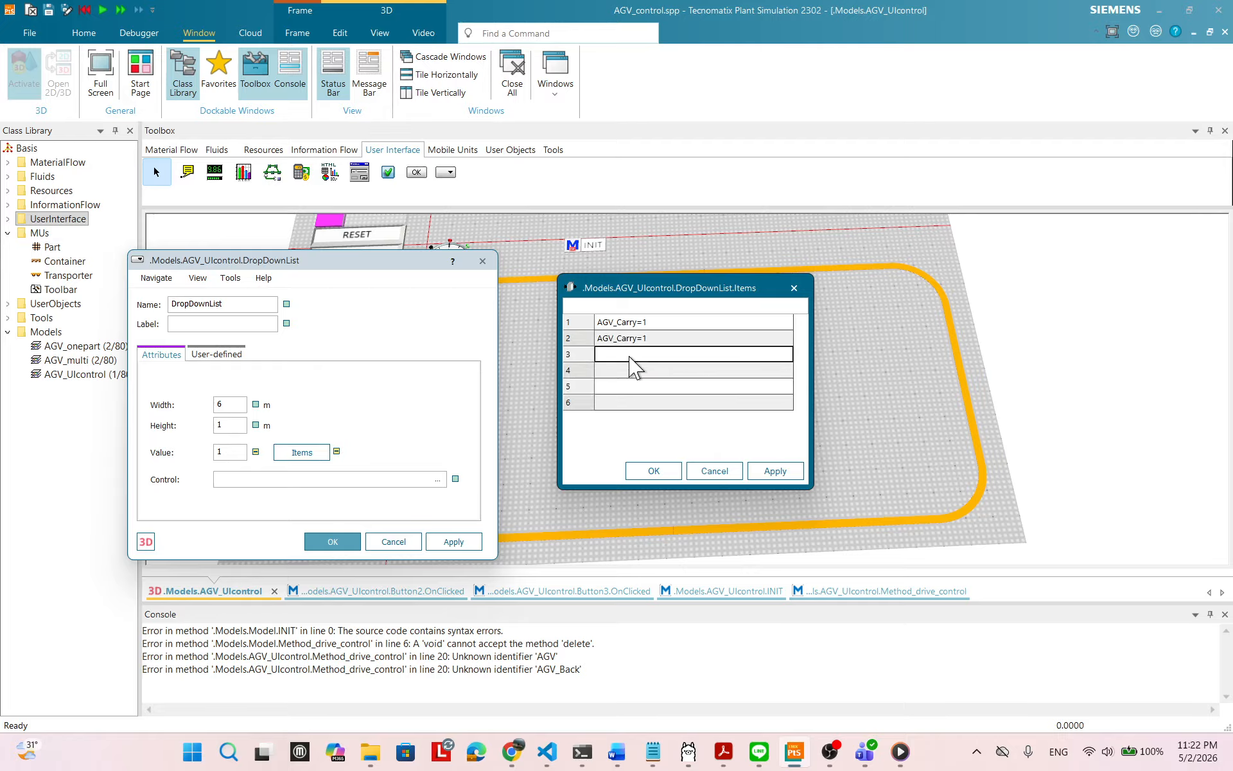
{"action": "left_click", "coordinate": [630, 355]}
{"action": "key", "text": "ctrl+v"}
{"action": "left_click", "coordinate": [633, 371]}
{"action": "left_click", "coordinate": [633, 371]}
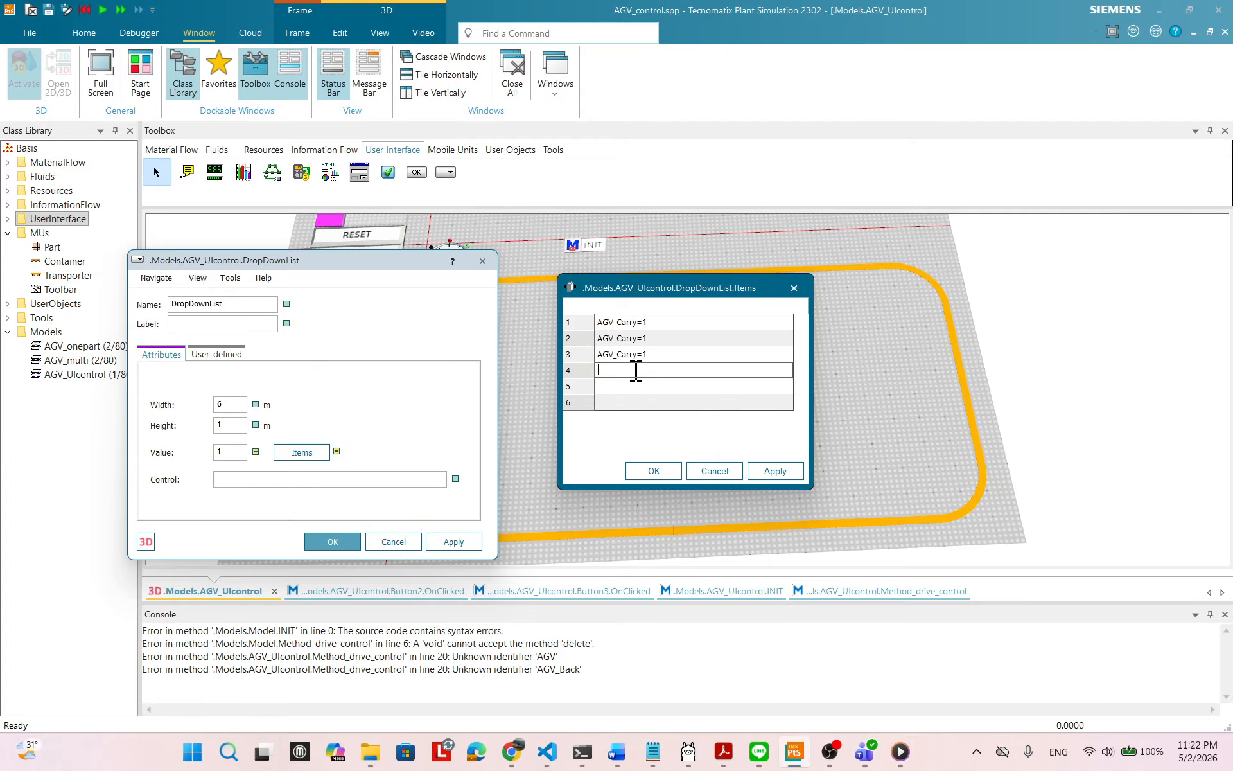
{"action": "key", "text": "ctrl+v"}
{"action": "left_click", "coordinate": [636, 387]}
{"action": "key", "text": "ctrl+v"}
{"action": "left_click", "coordinate": [637, 403]}
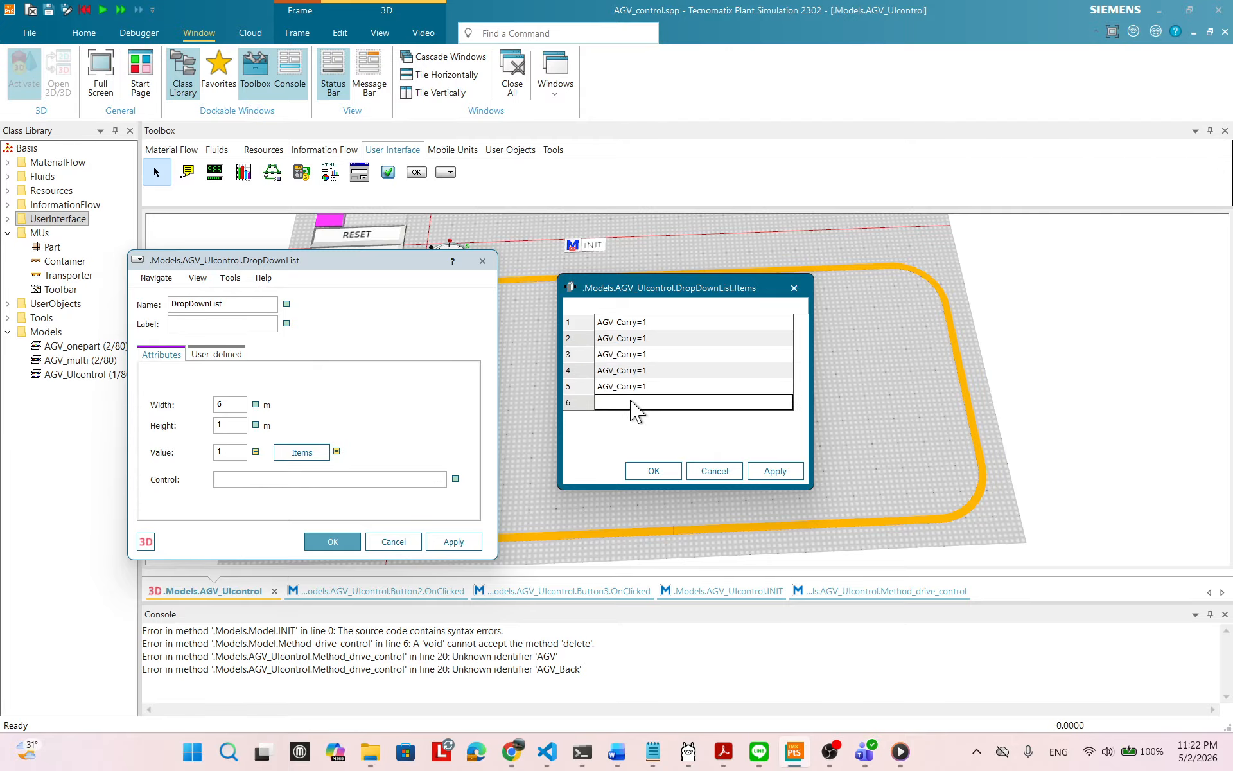
{"action": "key", "text": "ctrl+v"}
- Add rows 7 and 8 to the items table and fill both with AGV_Carry=1
{"action": "left_click", "coordinate": [673, 418]}
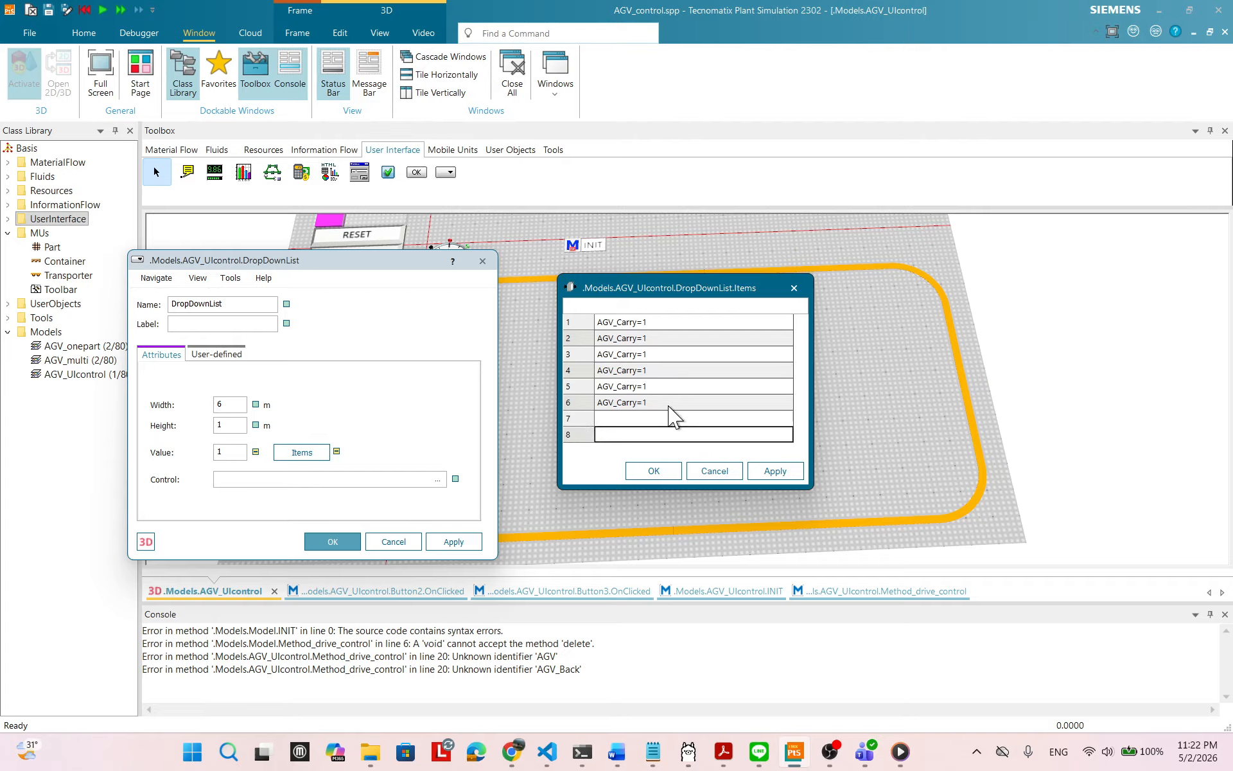
{"action": "left_click", "coordinate": [615, 419]}
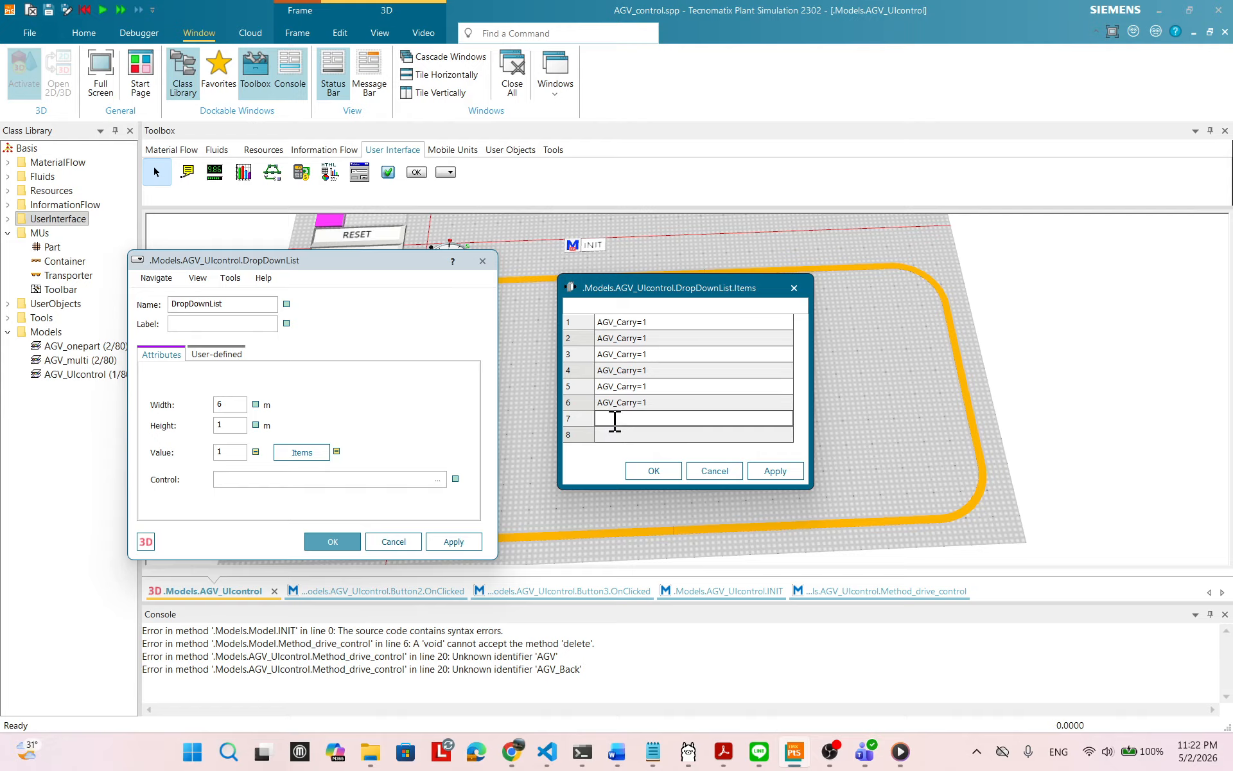
{"action": "key", "text": "ctrl+v"}
{"action": "left_click", "coordinate": [615, 434]}
{"action": "key", "text": "ctrl+v"}
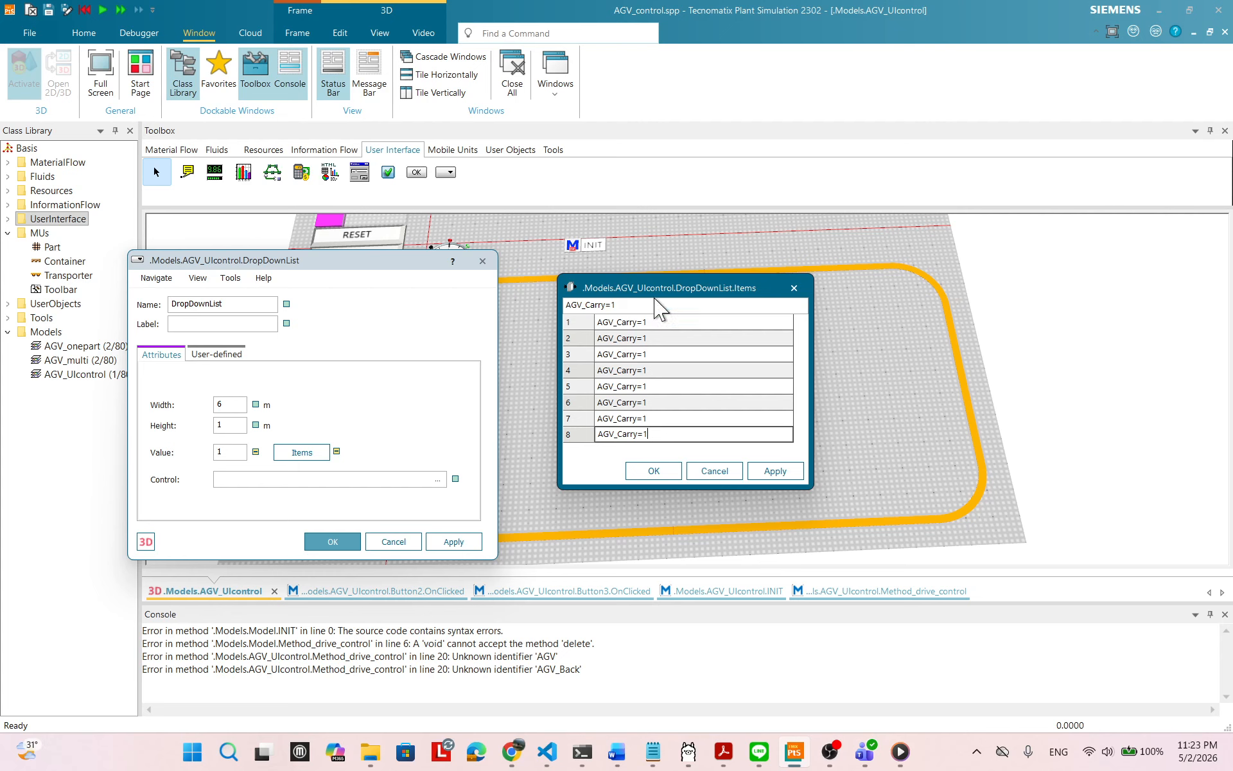
{"action": "left_click_drag", "start_coordinate": [679, 287], "coordinate": [698, 264]}
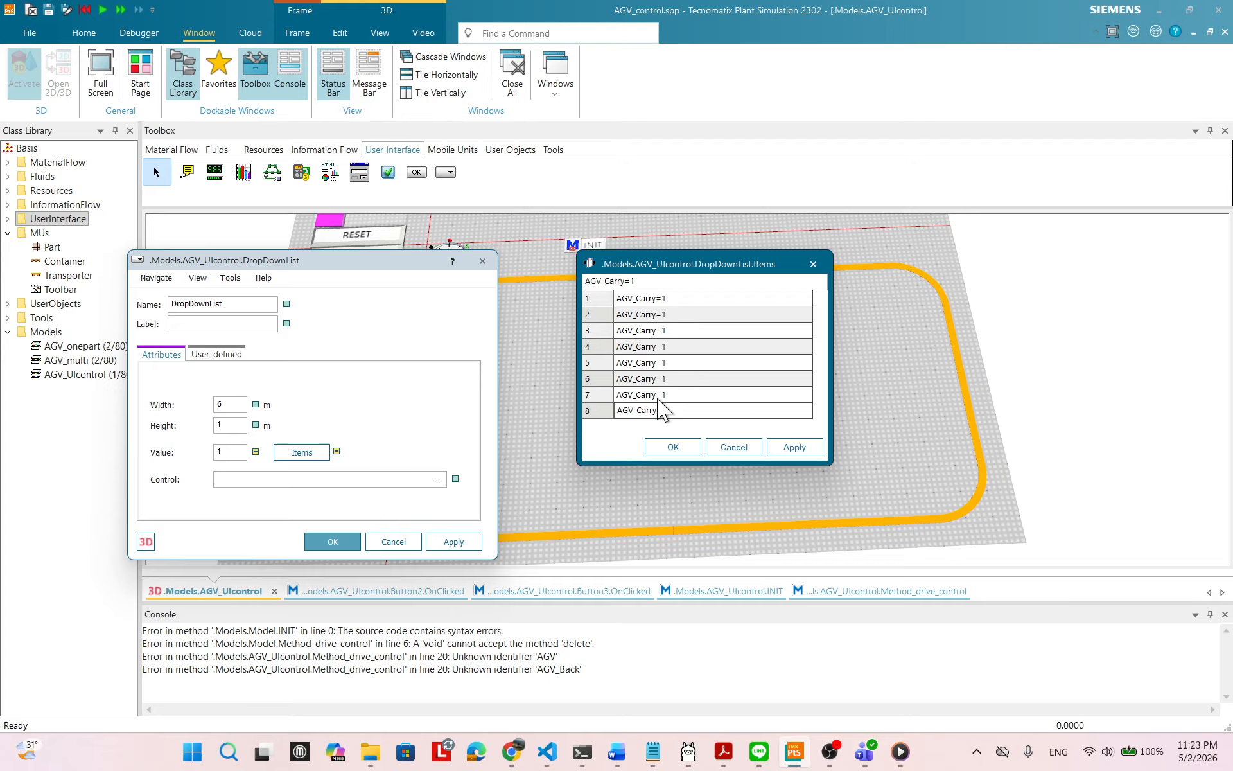
- Renumber items 2 to 5 of the drop-down list as AGV_Carry=2, AGV_Carry=3, AGV_Carry=4 and AGV_Carry=5
{"action": "left_click", "coordinate": [676, 313]}
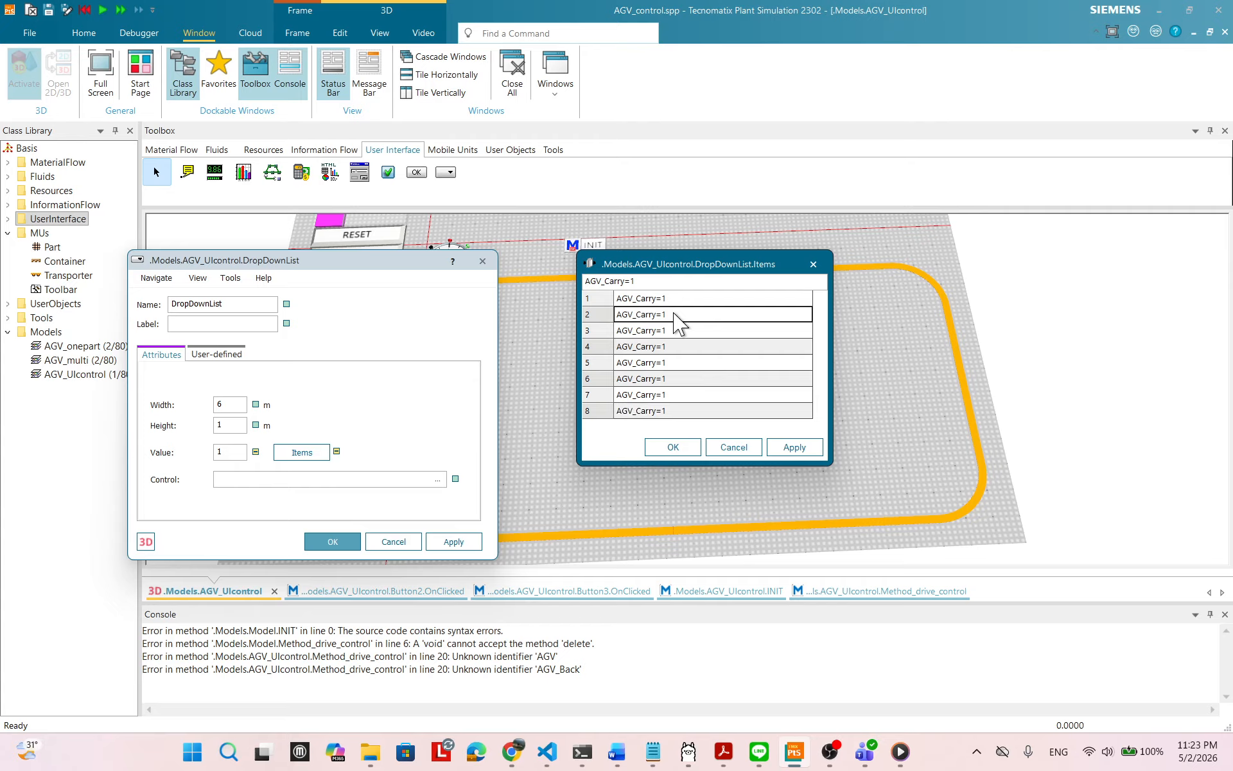
{"action": "left_click", "coordinate": [683, 330]}
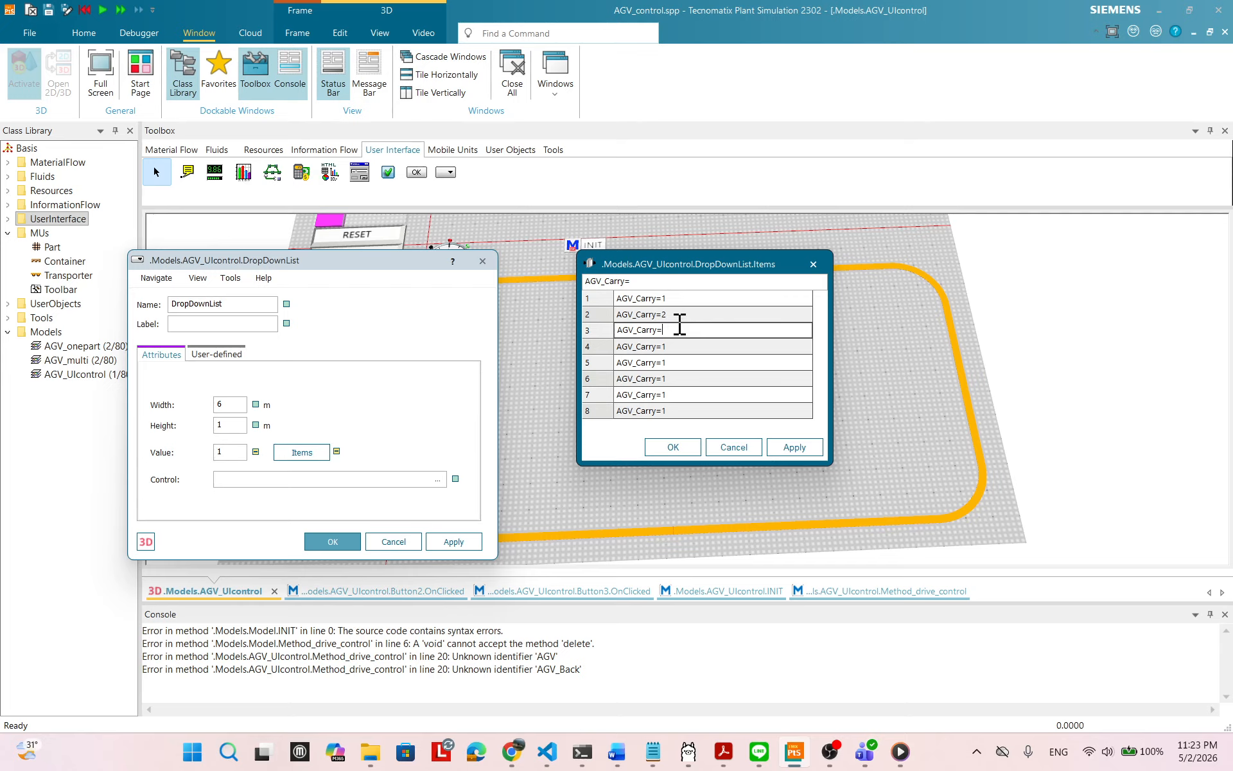
{"action": "left_click", "coordinate": [681, 347]}
{"action": "key", "text": "BackSpace"}
{"action": "type", "text": "4"}
{"action": "left_click", "coordinate": [684, 362]}
{"action": "type", "text": "5"}
- Renumber items 6 to 8 as AGV_Carry=6, AGV_Carry=7 and AGV_Carry=8, then apply and close the items table
{"action": "left_click", "coordinate": [685, 380]}
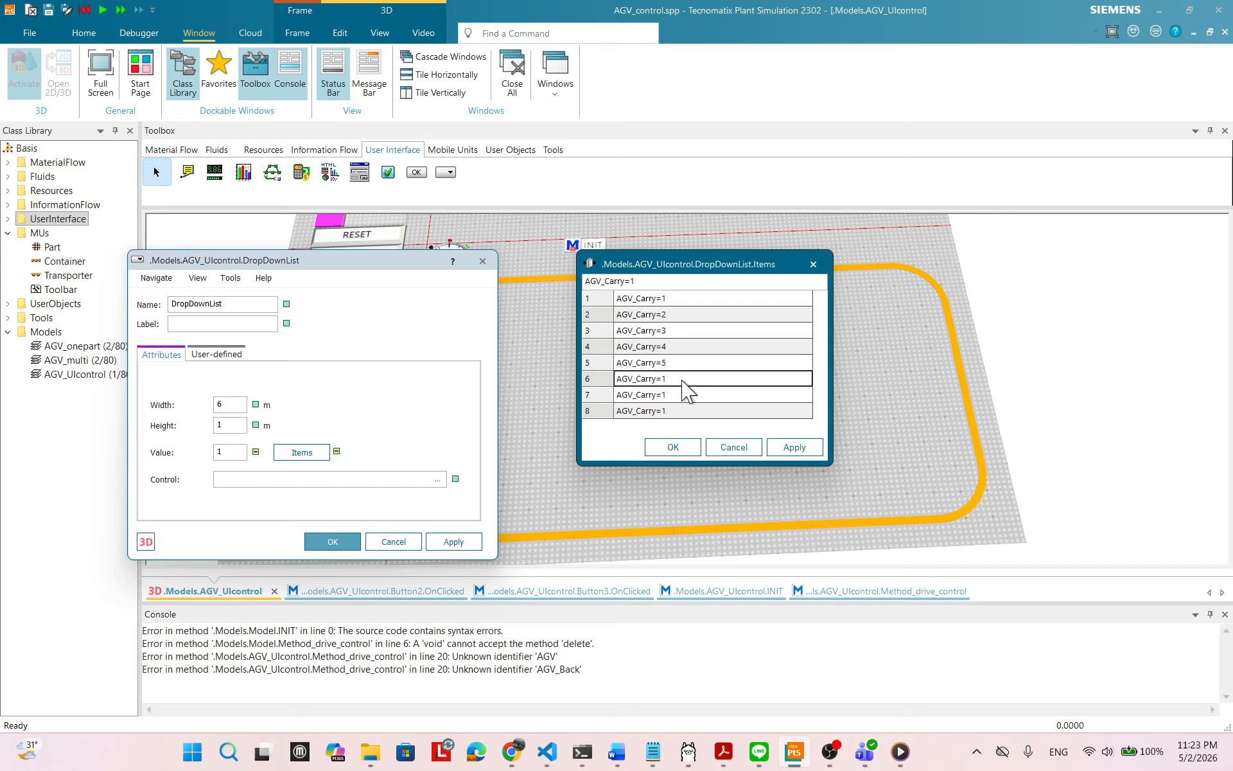
{"action": "type", "text": "6"}
{"action": "left_click", "coordinate": [684, 394]}
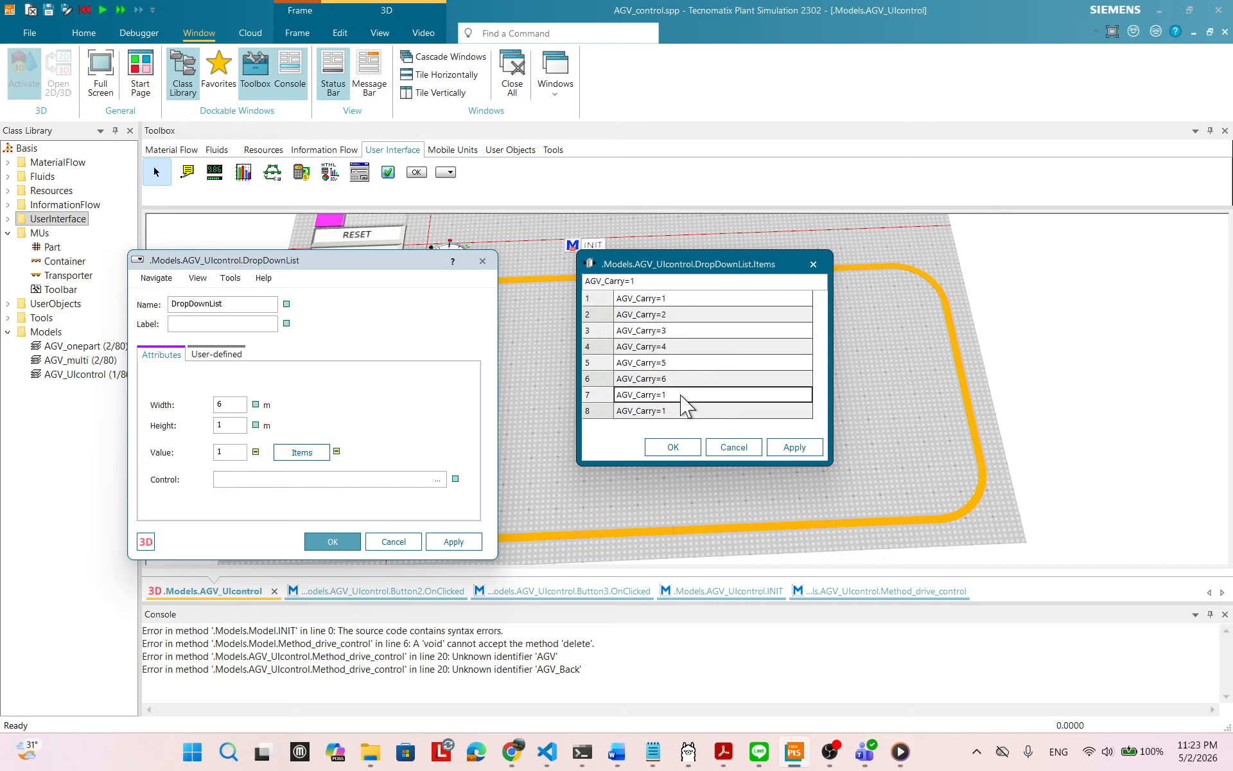
{"action": "type", "text": "7"}
{"action": "left_click", "coordinate": [685, 412]}
{"action": "type", "text": "8"}
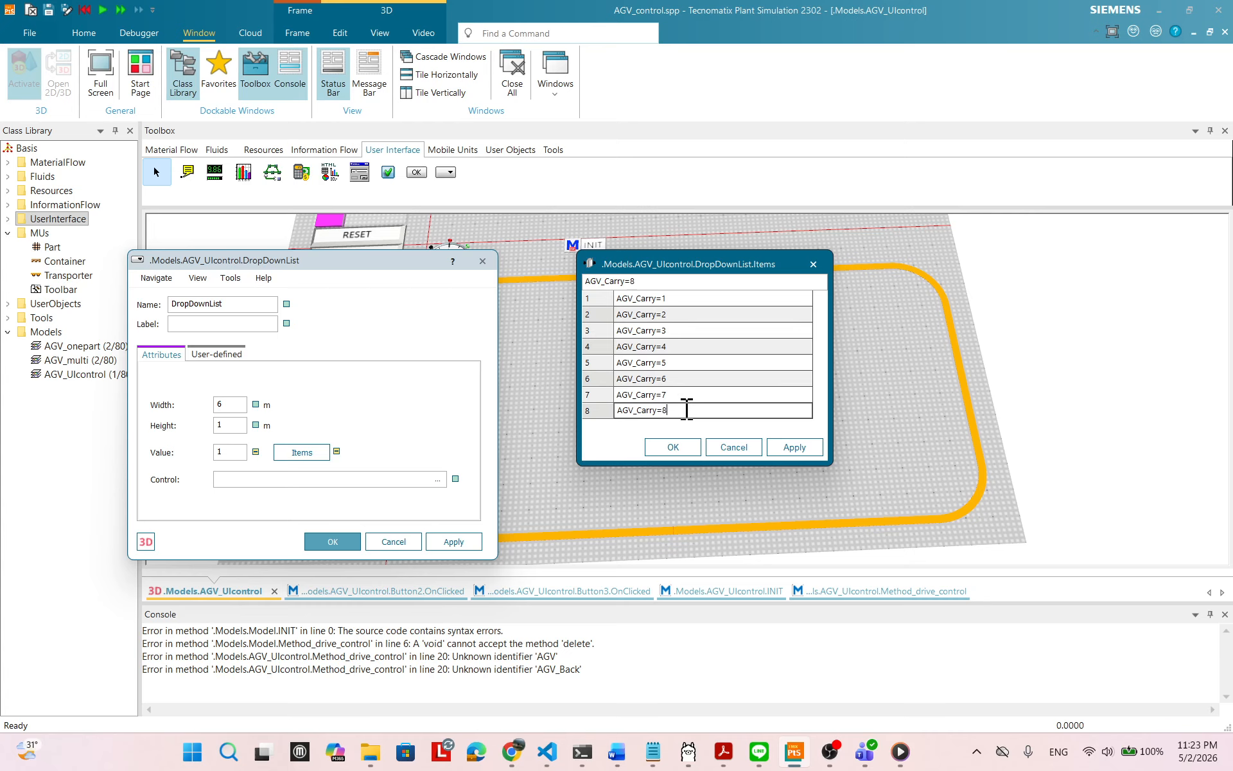
{"action": "left_click", "coordinate": [796, 449]}
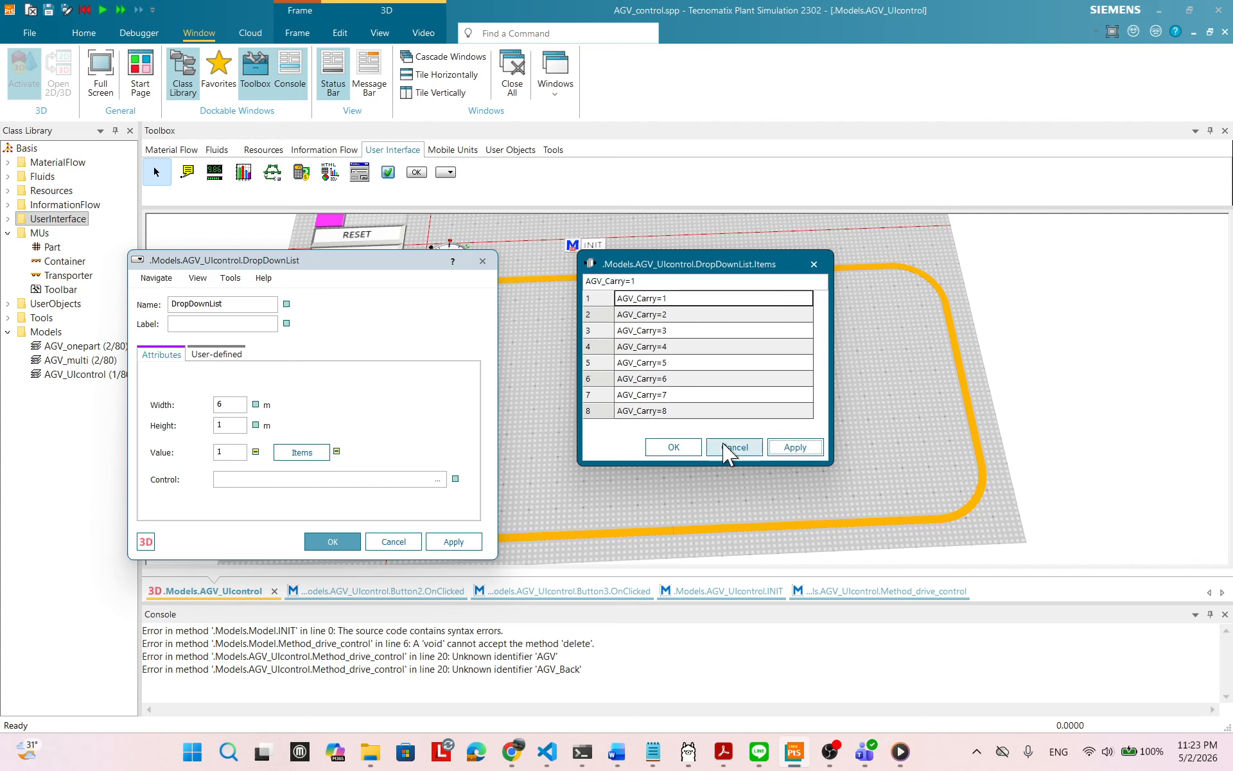
{"action": "left_click", "coordinate": [675, 448]}
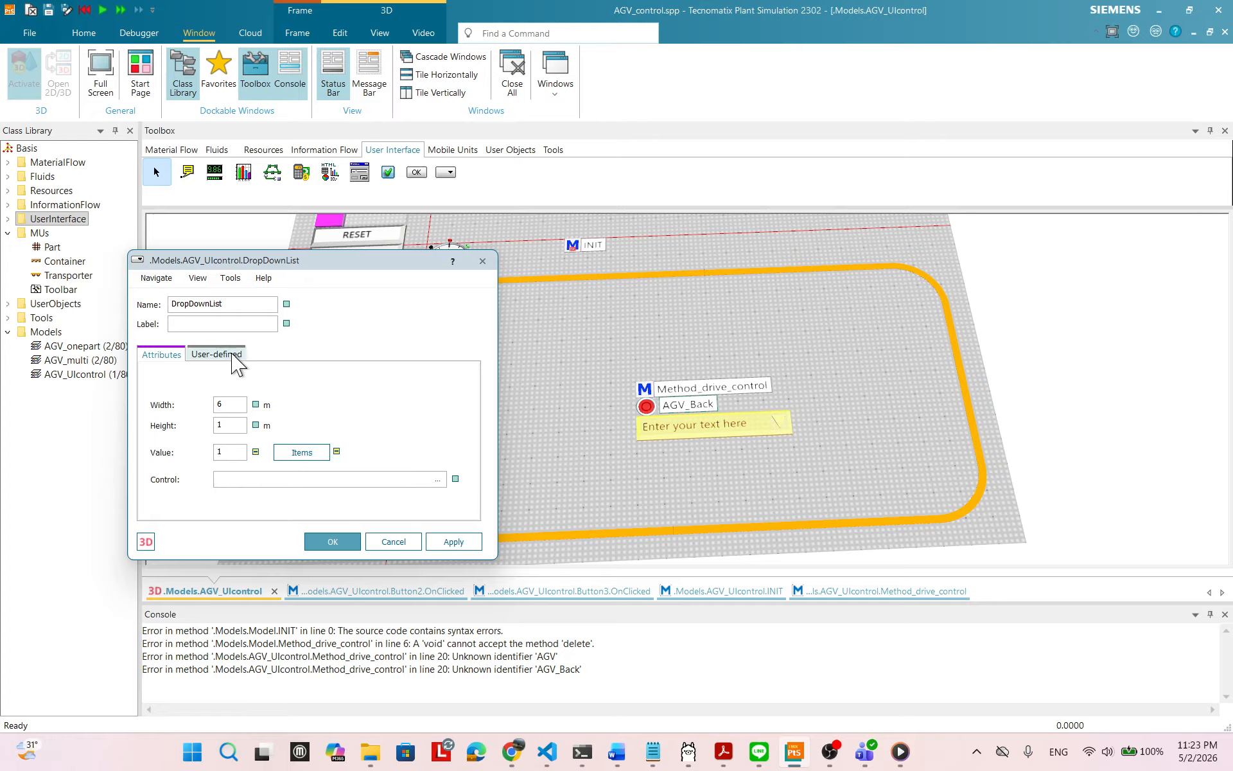
- Apply the new items to the drop-down list and close its properties dialog
{"action": "left_click", "coordinate": [228, 353]}
{"action": "left_click", "coordinate": [159, 355]}
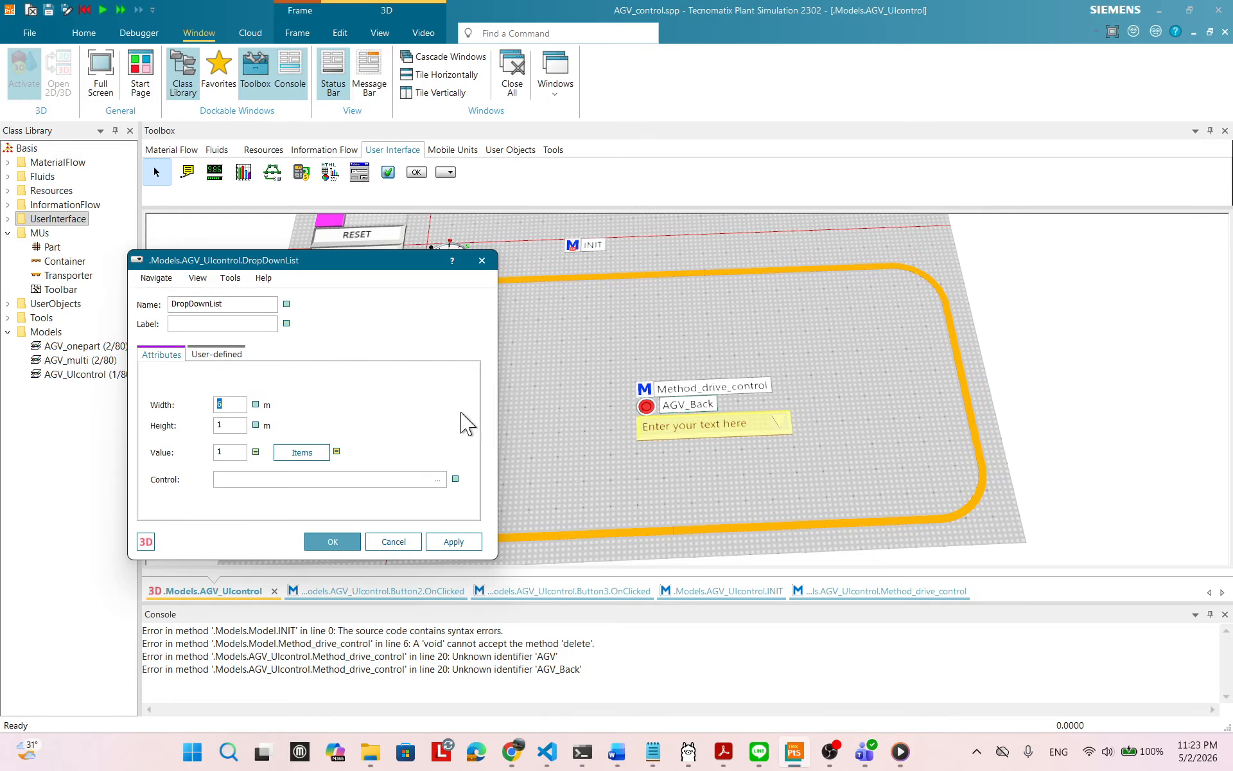
{"action": "left_click", "coordinate": [460, 541]}
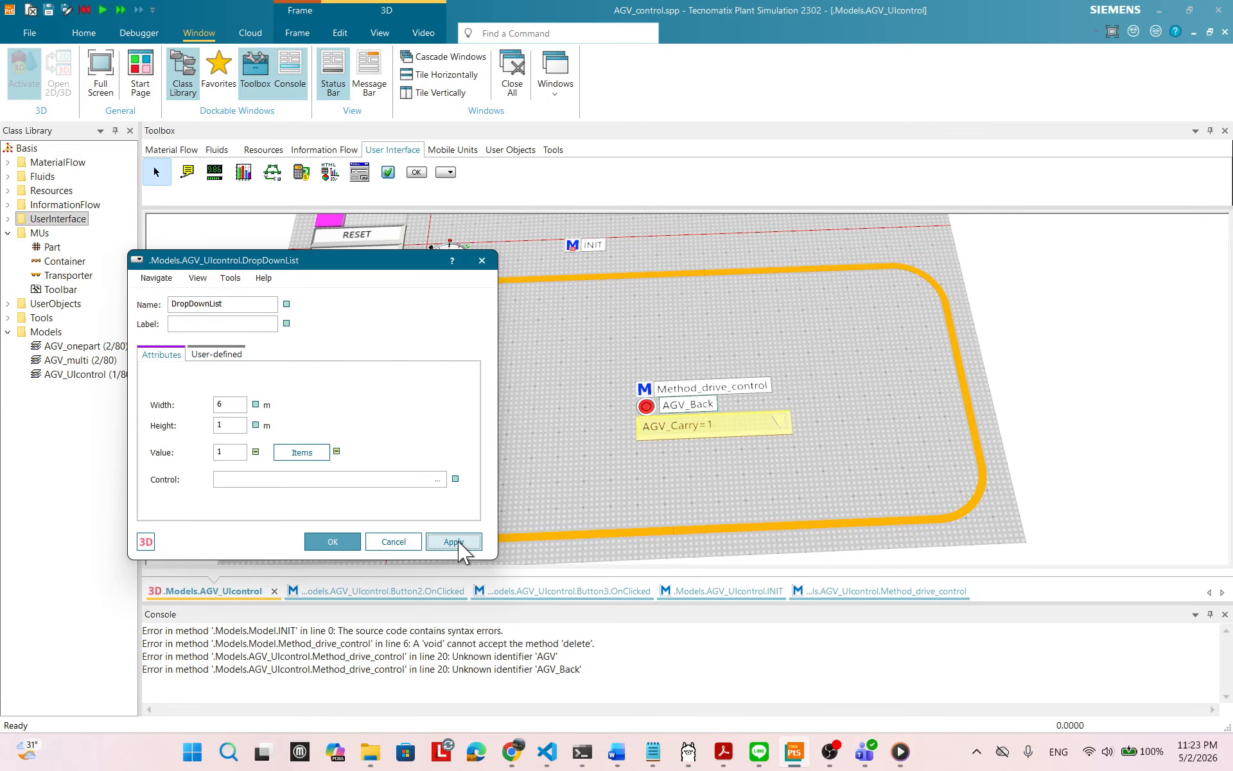
{"action": "left_click", "coordinate": [332, 542]}
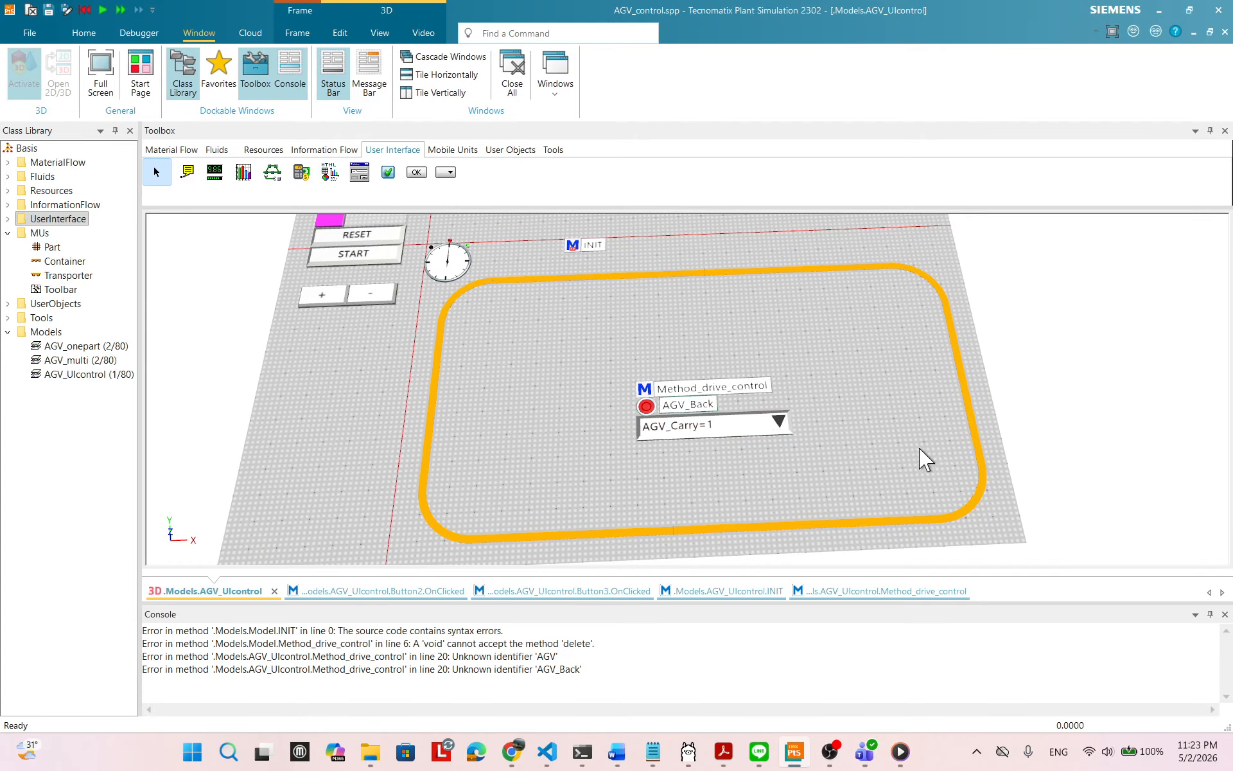
- Examine the items offered by the drop-down list in the 3D model, leaving AGV_Carry=1 selected
{"action": "left_click", "coordinate": [777, 422]}
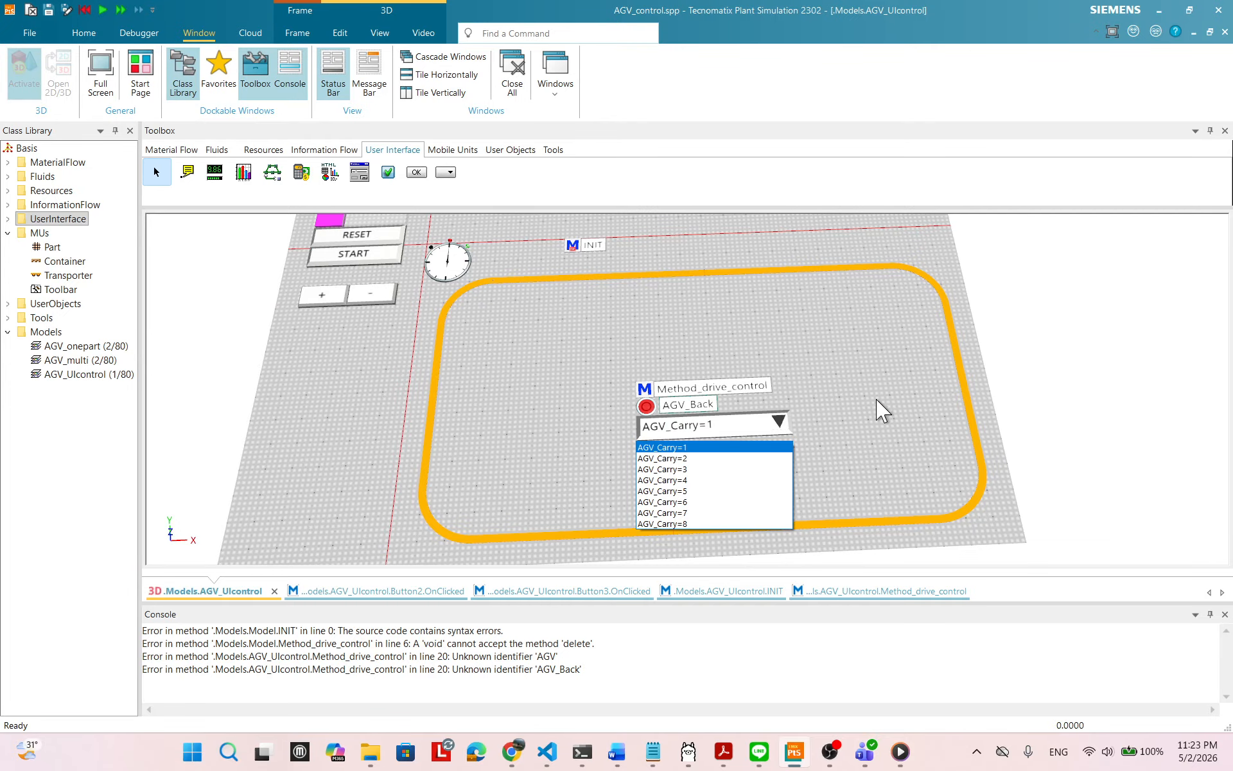
{"action": "left_click", "coordinate": [826, 347]}
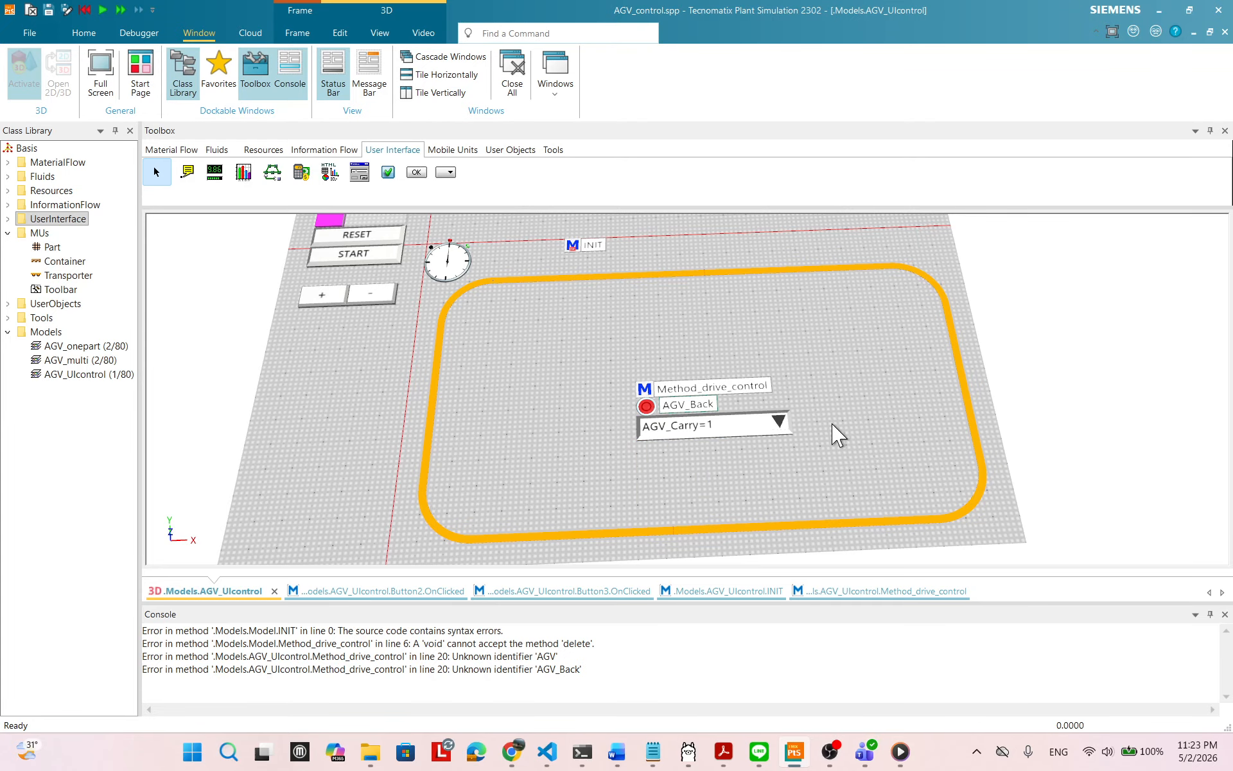
{"action": "mouse_move", "coordinate": [865, 402]}
{"action": "left_mouse_down"}
{"action": "mouse_move", "coordinate": [842, 405]}
{"action": "mouse_move", "coordinate": [847, 393]}
{"action": "left_mouse_up"}
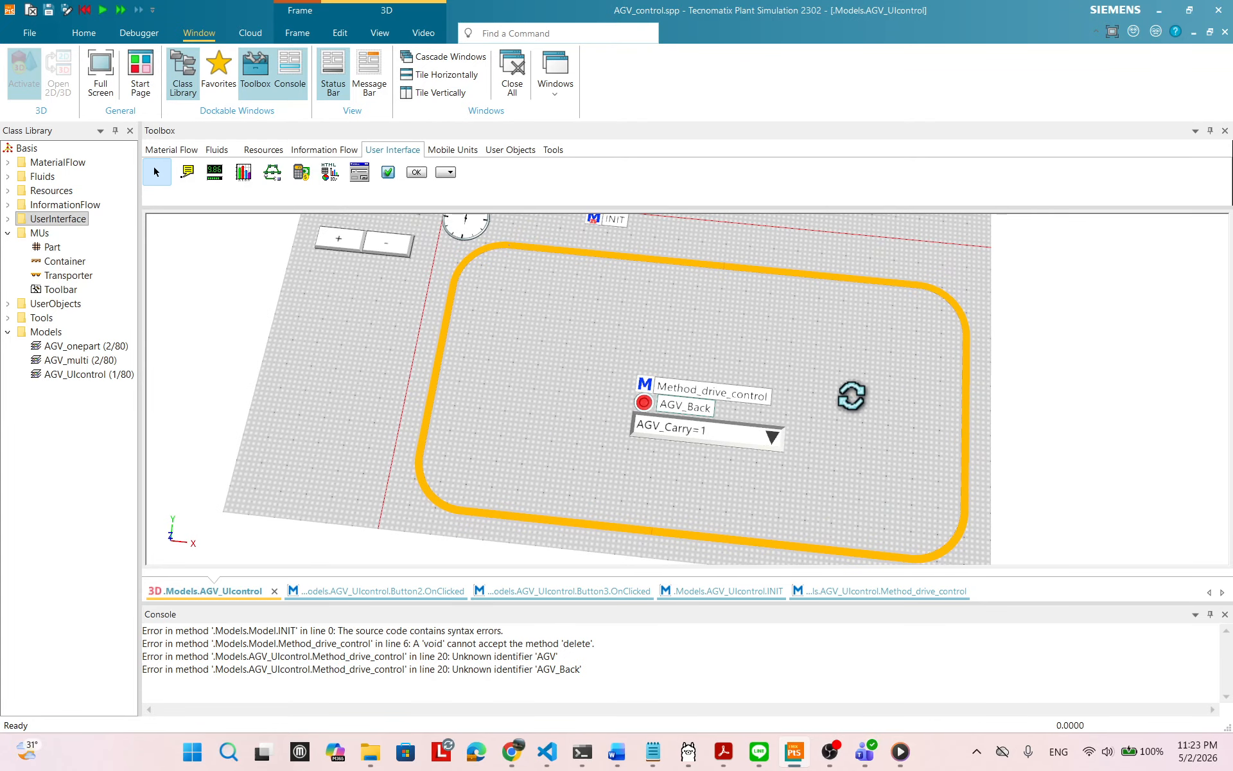
{"action": "left_click", "coordinate": [773, 438]}
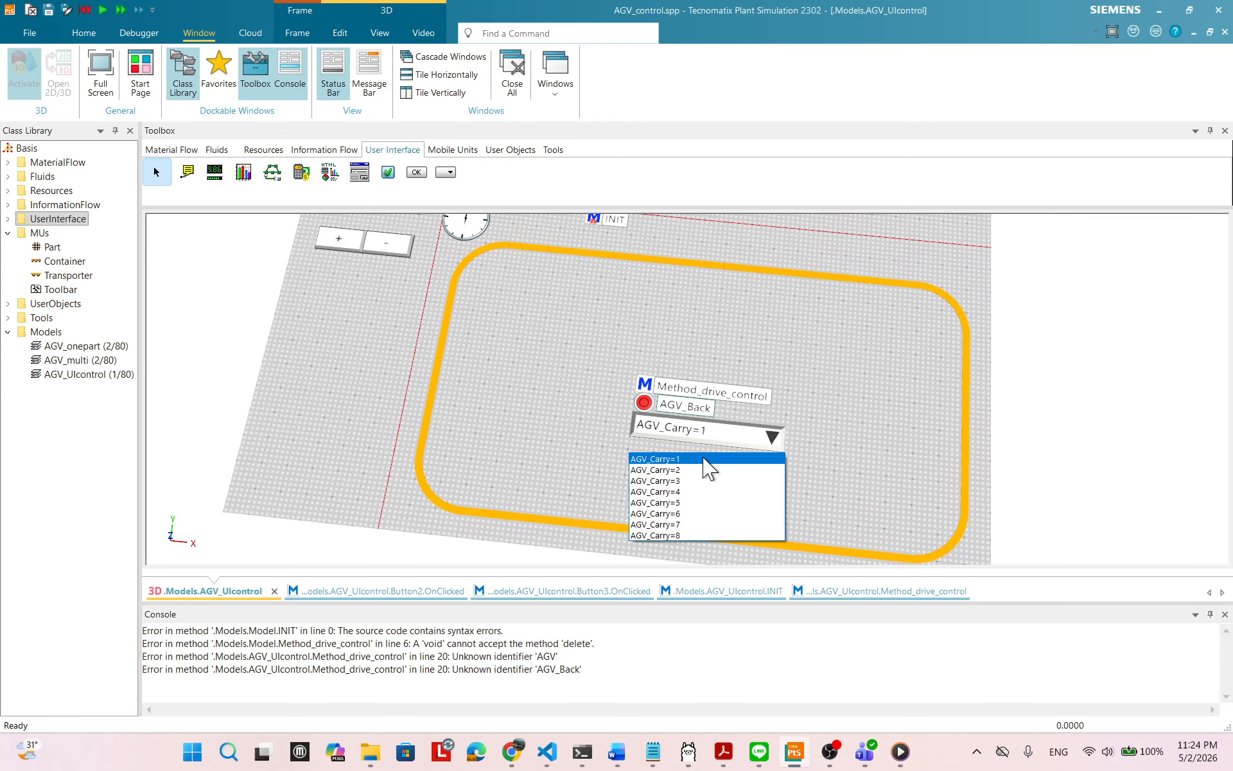
{"action": "left_click", "coordinate": [705, 460]}
{"action": "left_click_drag", "start_coordinate": [839, 474], "coordinate": [814, 444]}
{"action": "left_click", "coordinate": [790, 435]}
{"action": "left_click", "coordinate": [789, 436]}
{"action": "left_click", "coordinate": [789, 435]}
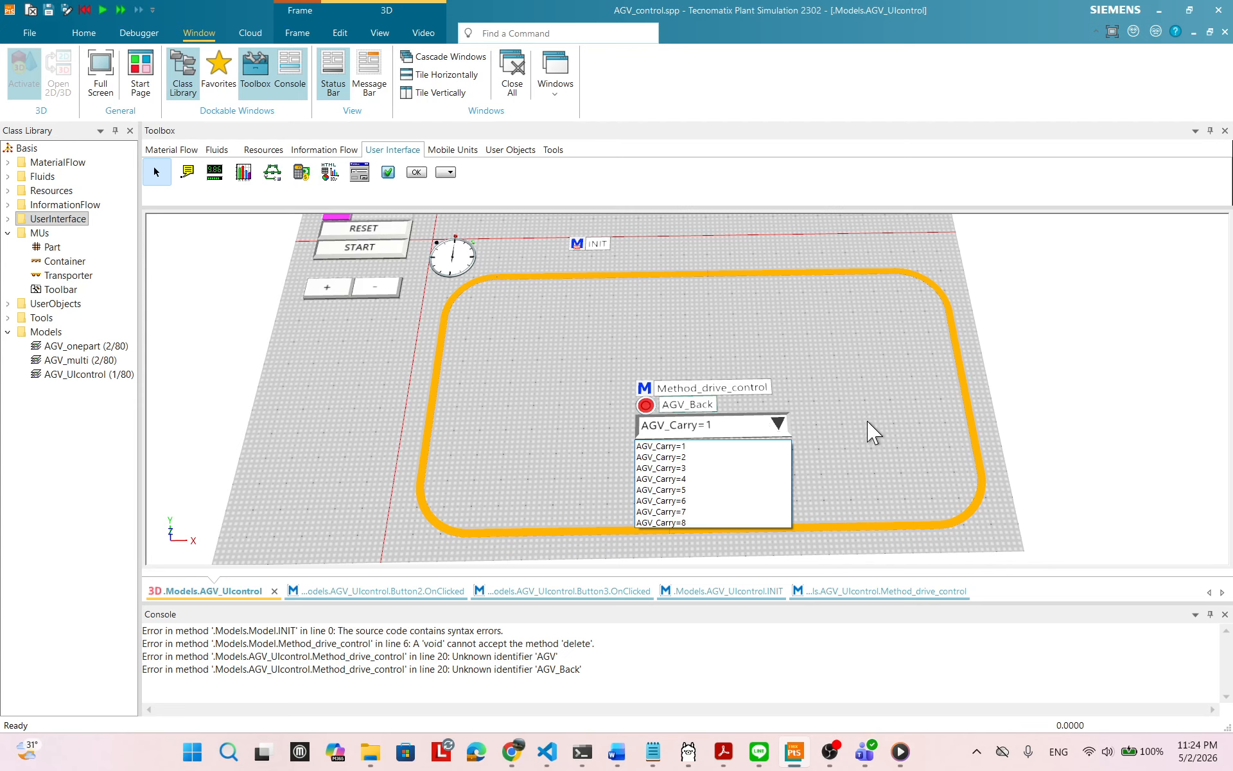
{"action": "left_click", "coordinate": [779, 426]}
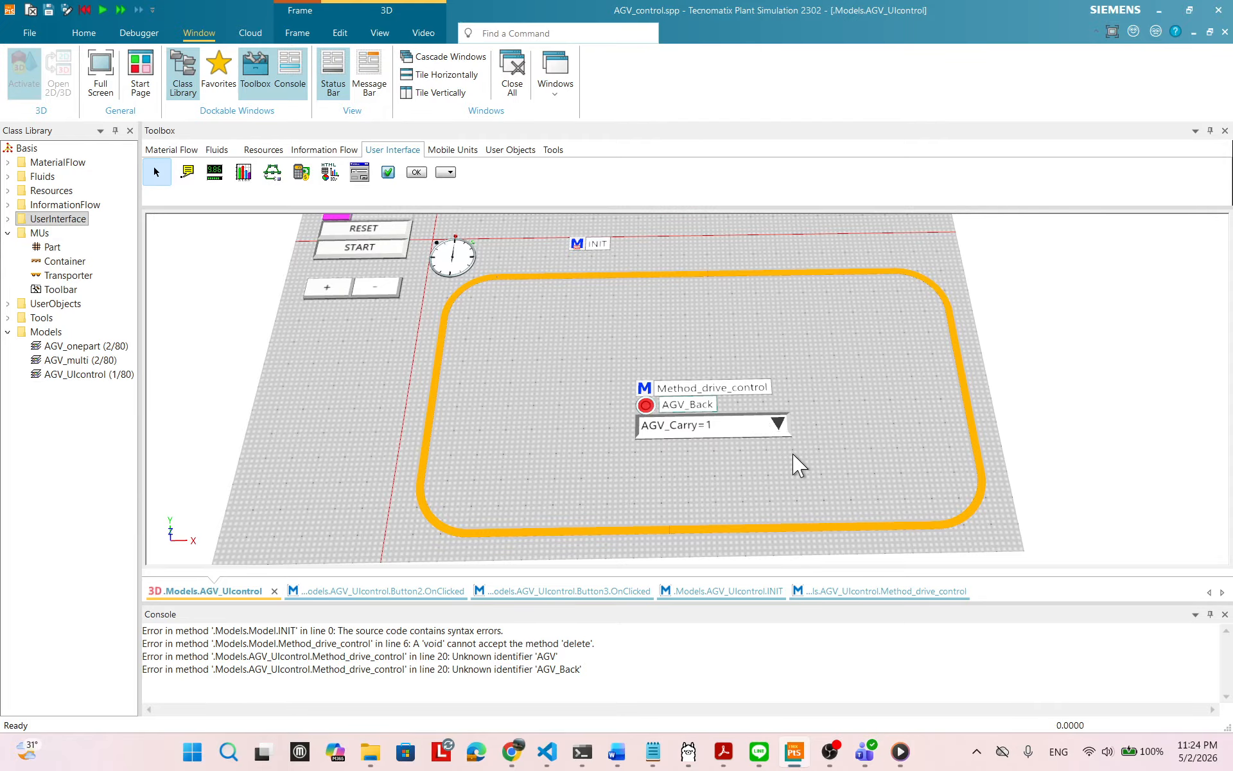
- In Method_drive_control, replace the for loop's upper limit @.Capacity with DropDownList.value
{"action": "double_click", "coordinate": [736, 389]}
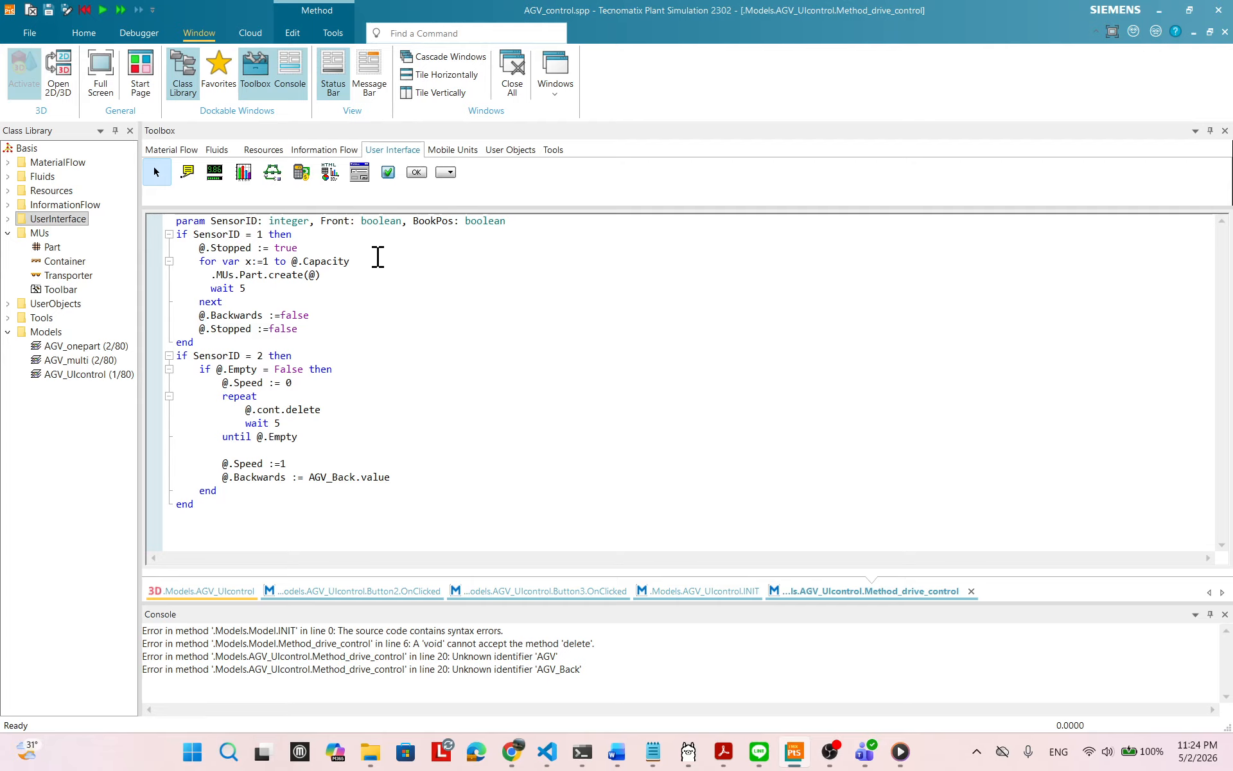
{"action": "key", "text": "BackSpace"}
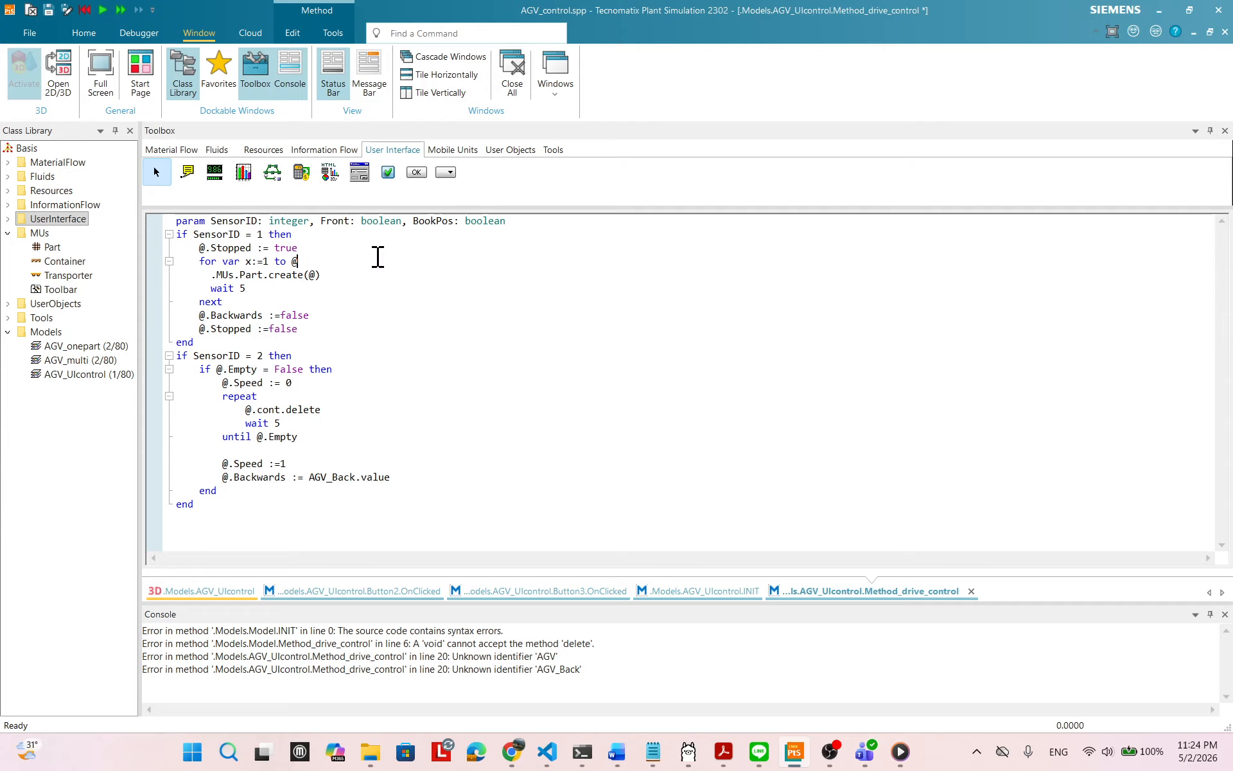
{"action": "type", "text": "Drop"}
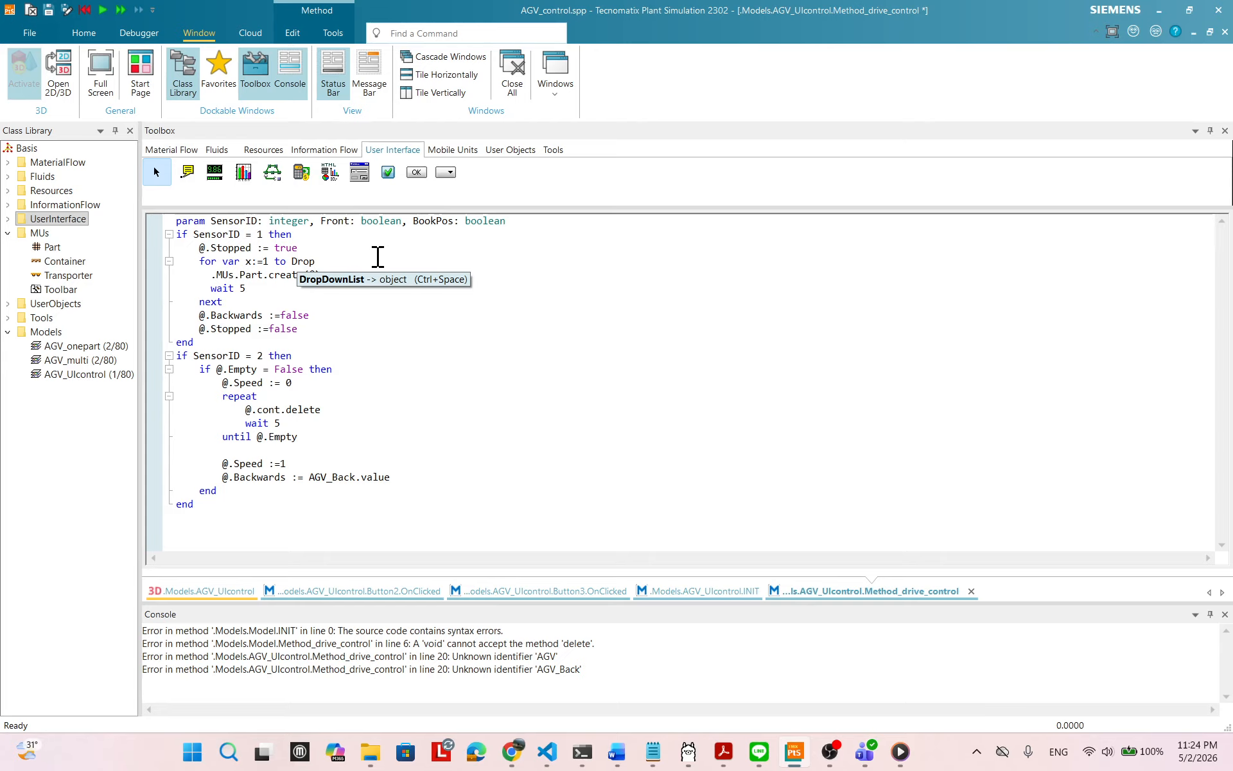
{"action": "type", "text": "DownList."}
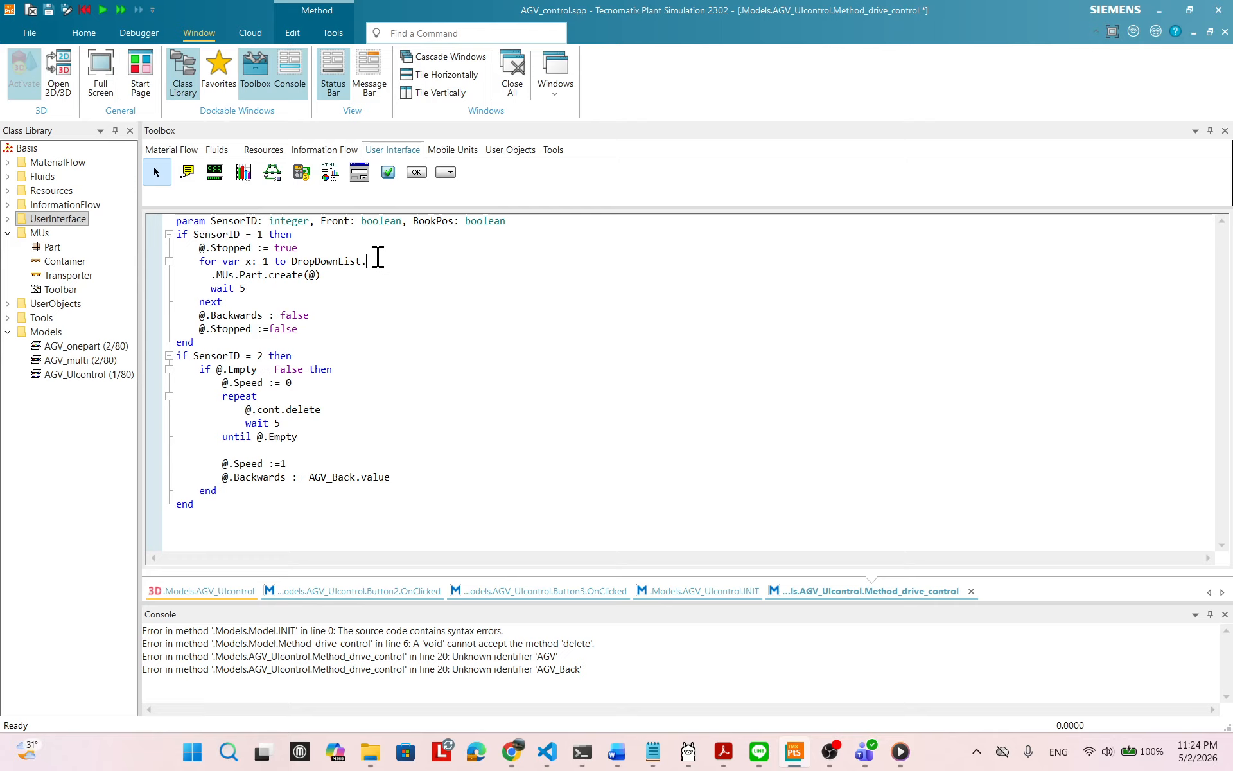
{"action": "type", "text": "va"}
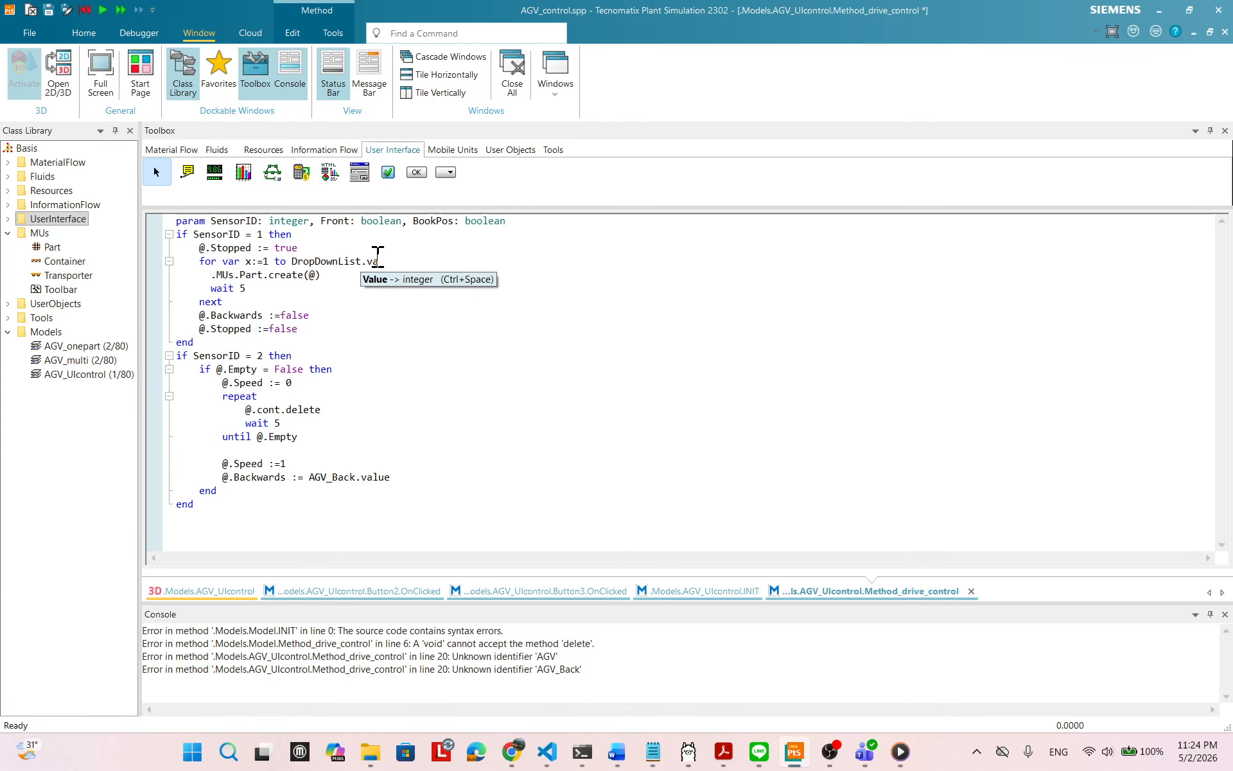
{"action": "type", "text": "lue"}
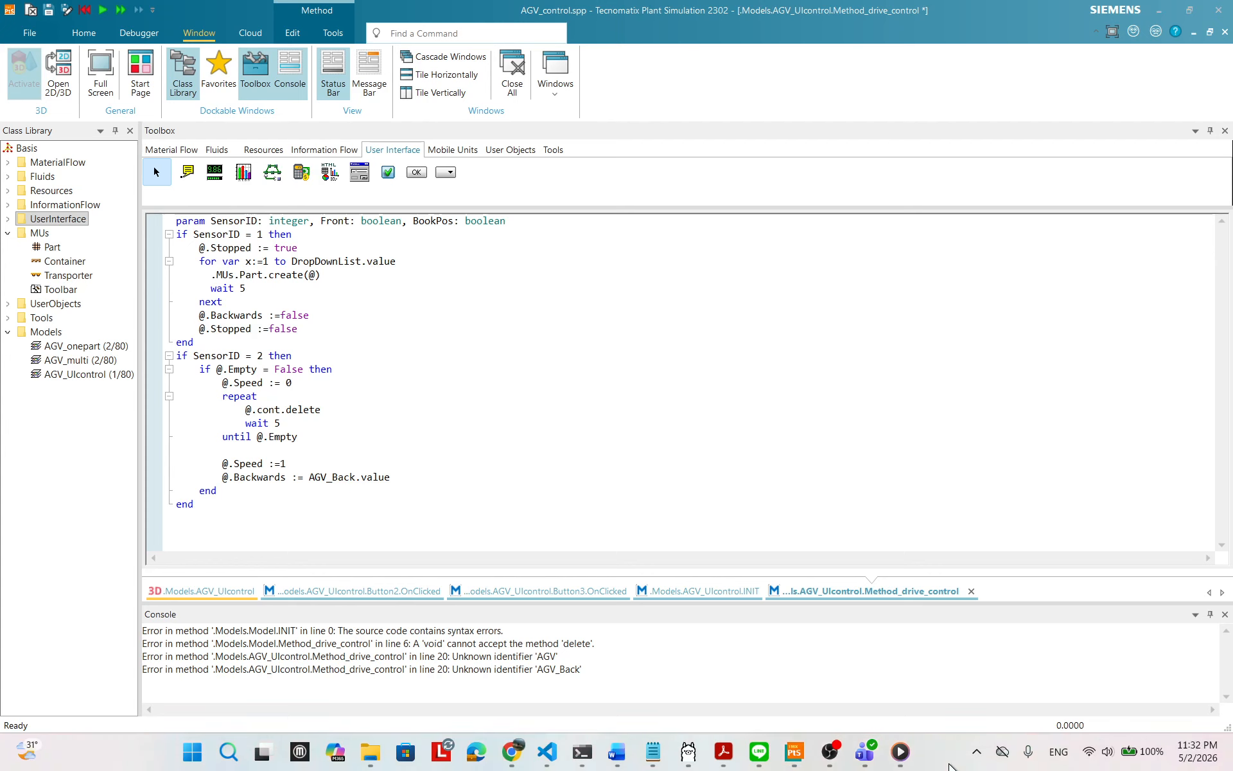
- Return to the 3D model, run the simulation with AGV_Carry=1 selected, and reset it
{"action": "left_click", "coordinate": [202, 591]}
{"action": "right_click", "coordinate": [688, 311]}
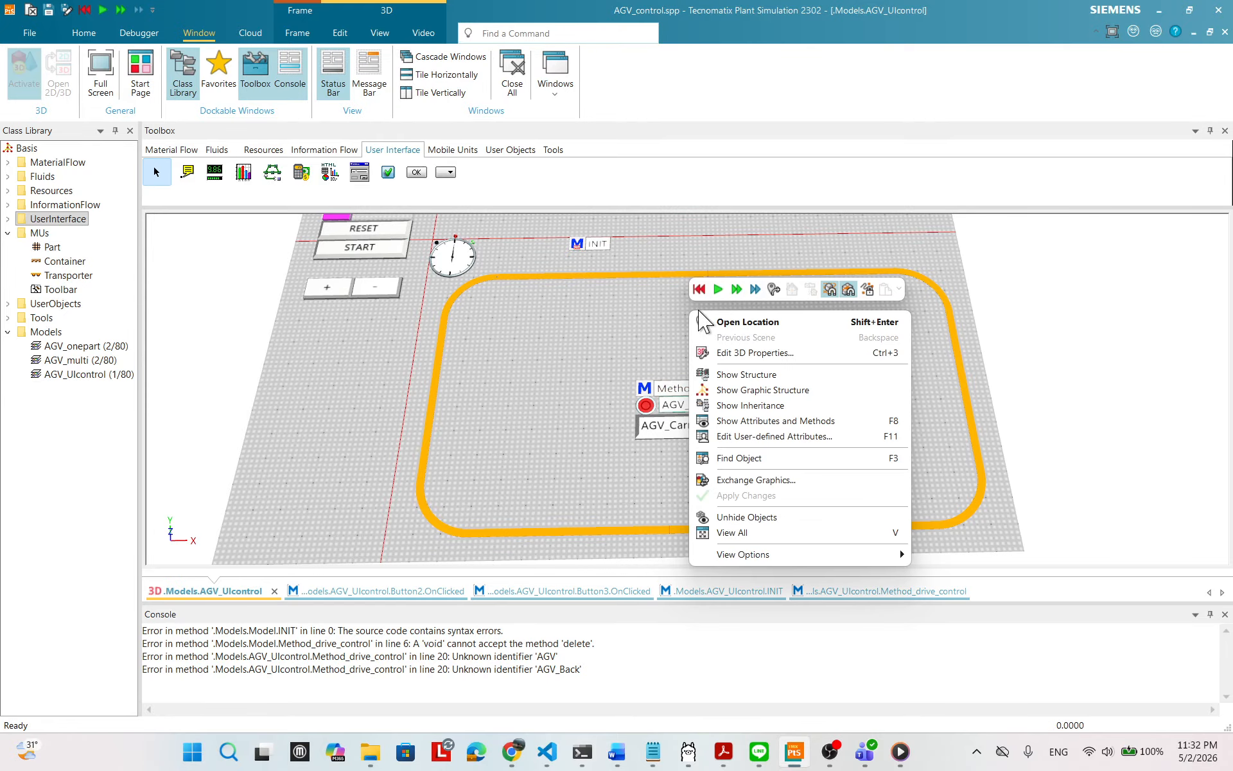
{"action": "left_click", "coordinate": [661, 302]}
{"action": "left_click", "coordinate": [370, 251]}
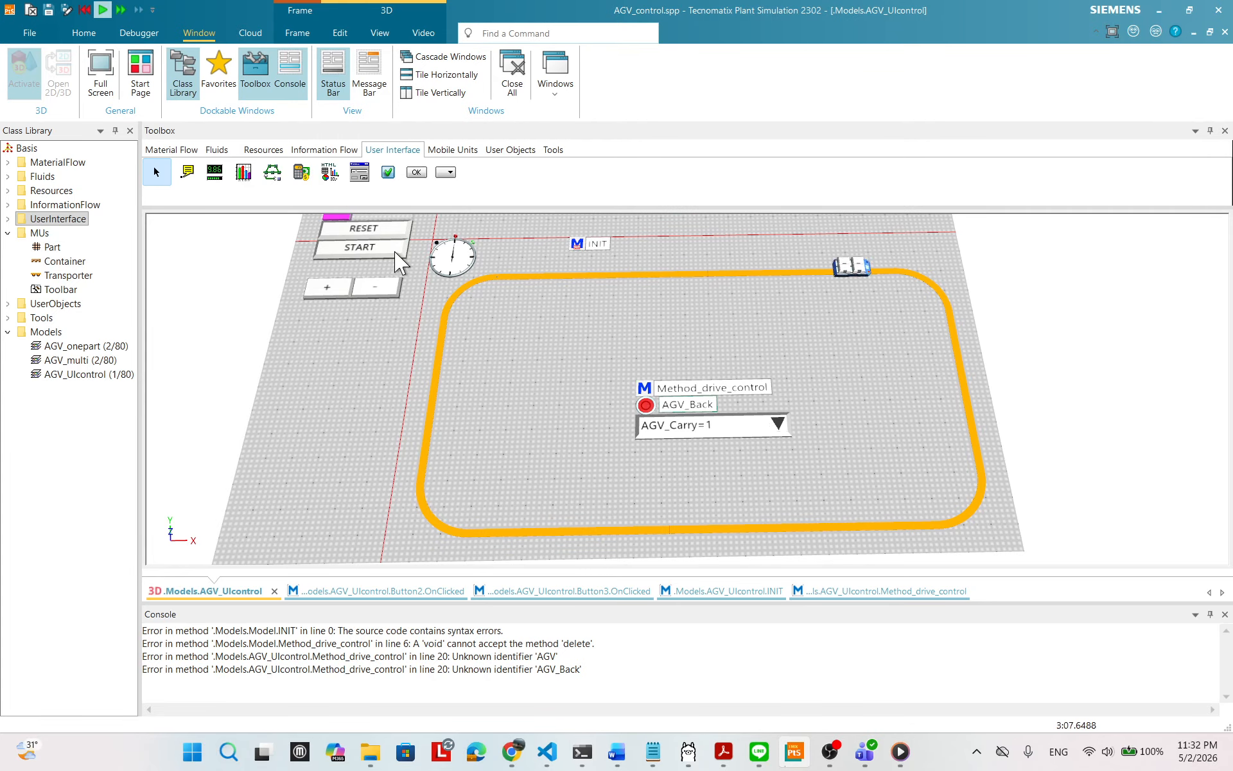
{"action": "right_click", "coordinate": [712, 302]}
{"action": "left_click", "coordinate": [720, 280]}
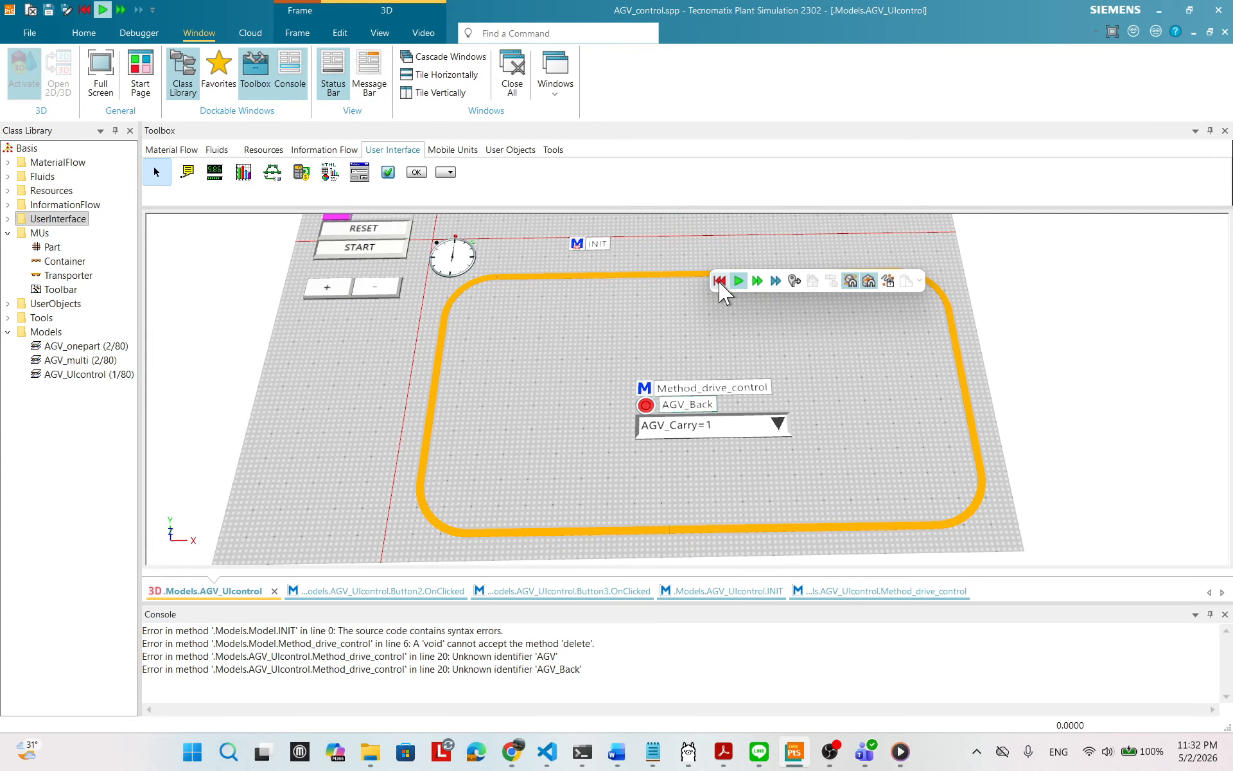
- Apply the changes in Method_drive_control and return to the 3D model
{"action": "double_click", "coordinate": [719, 385]}
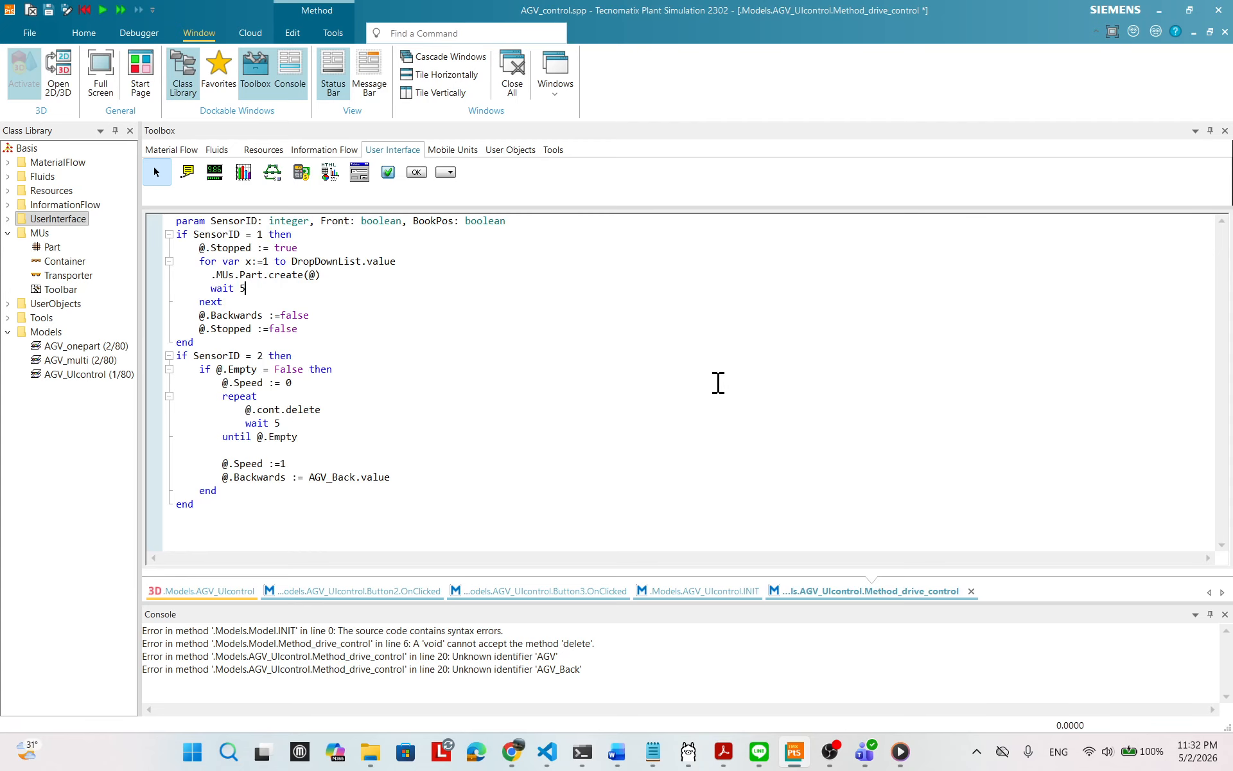
{"action": "right_click", "coordinate": [436, 307]}
{"action": "left_click", "coordinate": [600, 285]}
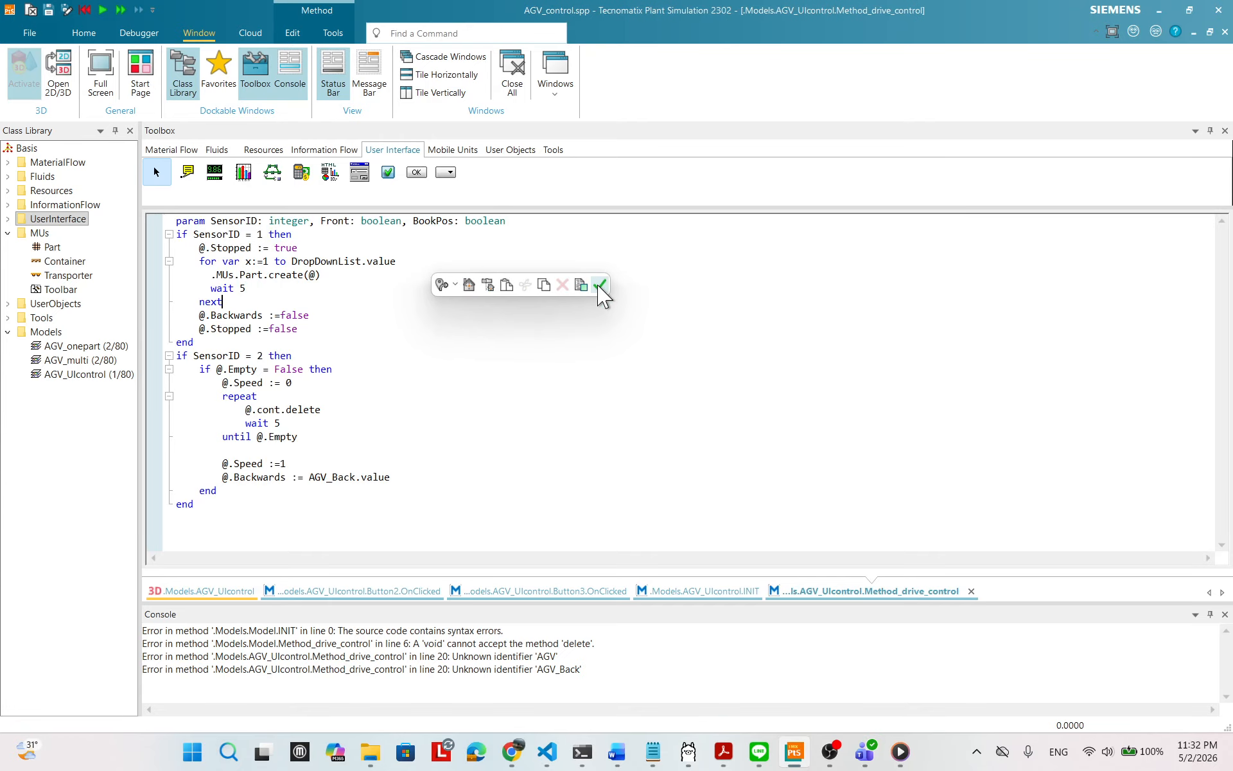
{"action": "left_click", "coordinate": [441, 362]}
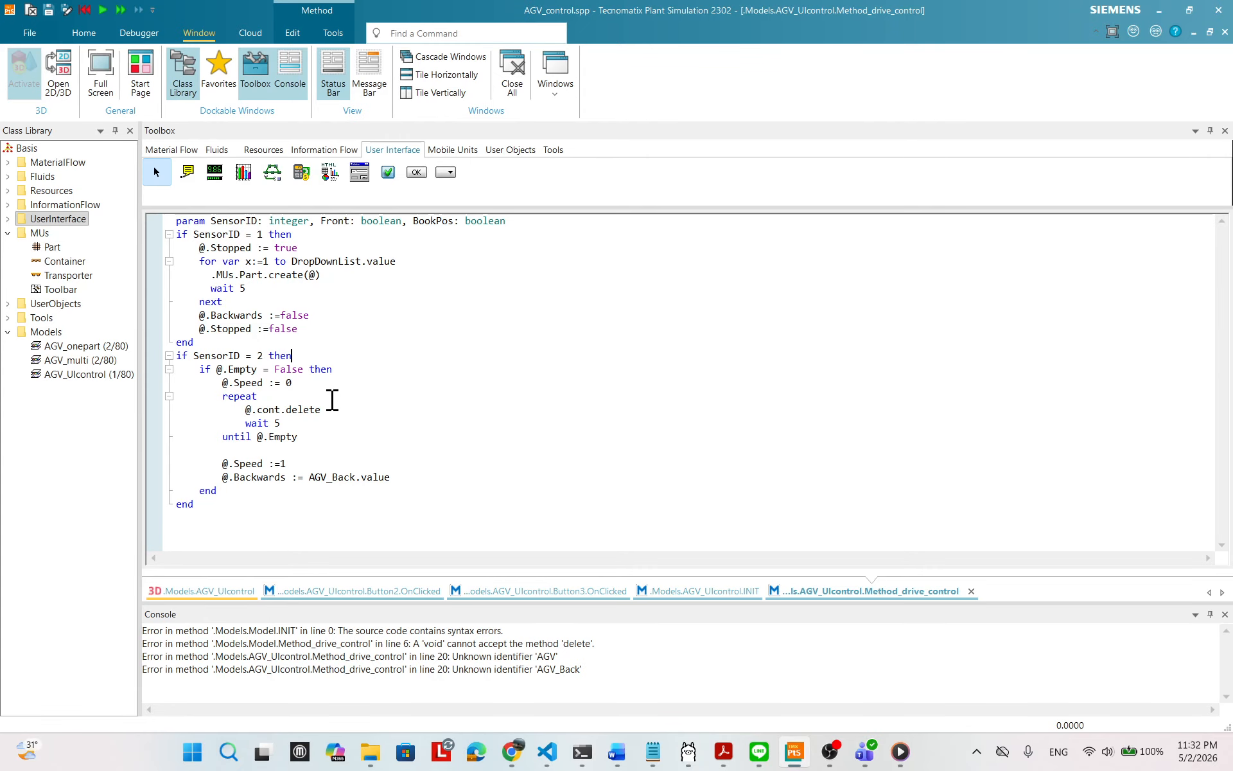
{"action": "left_click", "coordinate": [219, 597]}
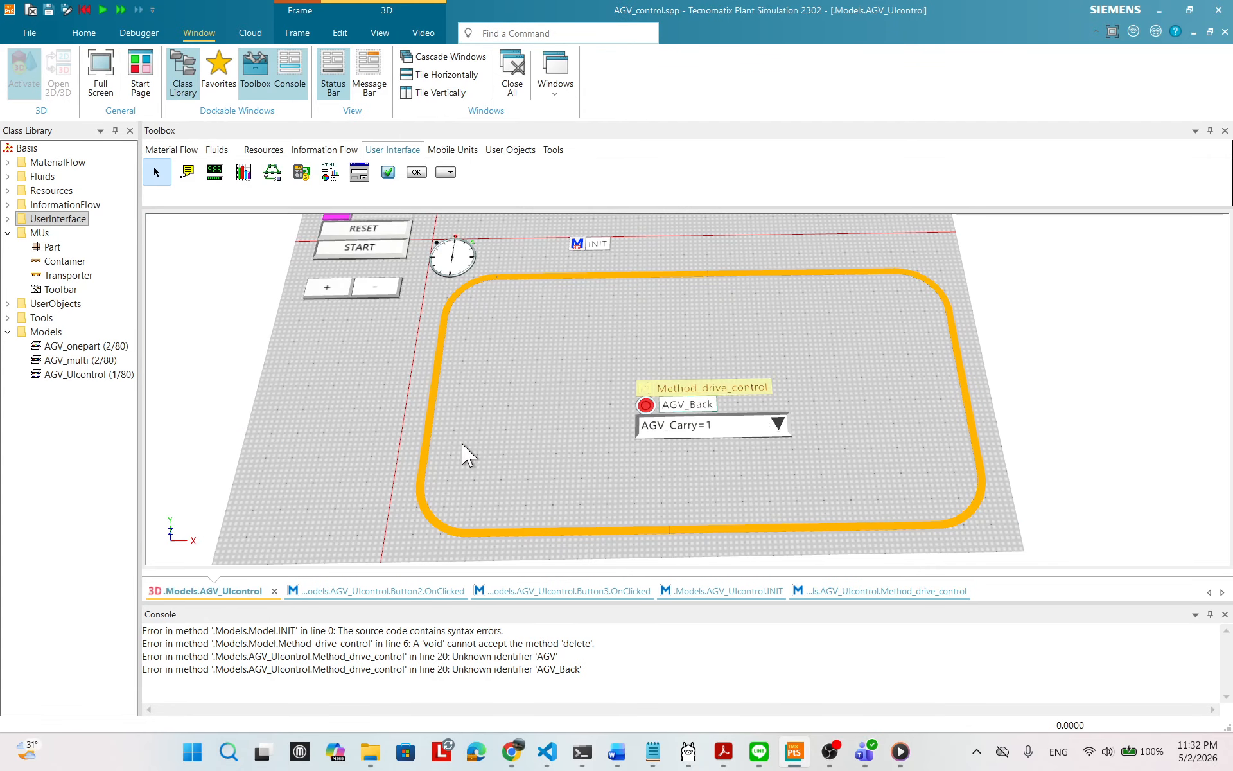
- Start the simulation and select AGV_Carry=2, 6, 8 and 4 in turn from the drop-down list while it runs
{"action": "left_click", "coordinate": [353, 248]}
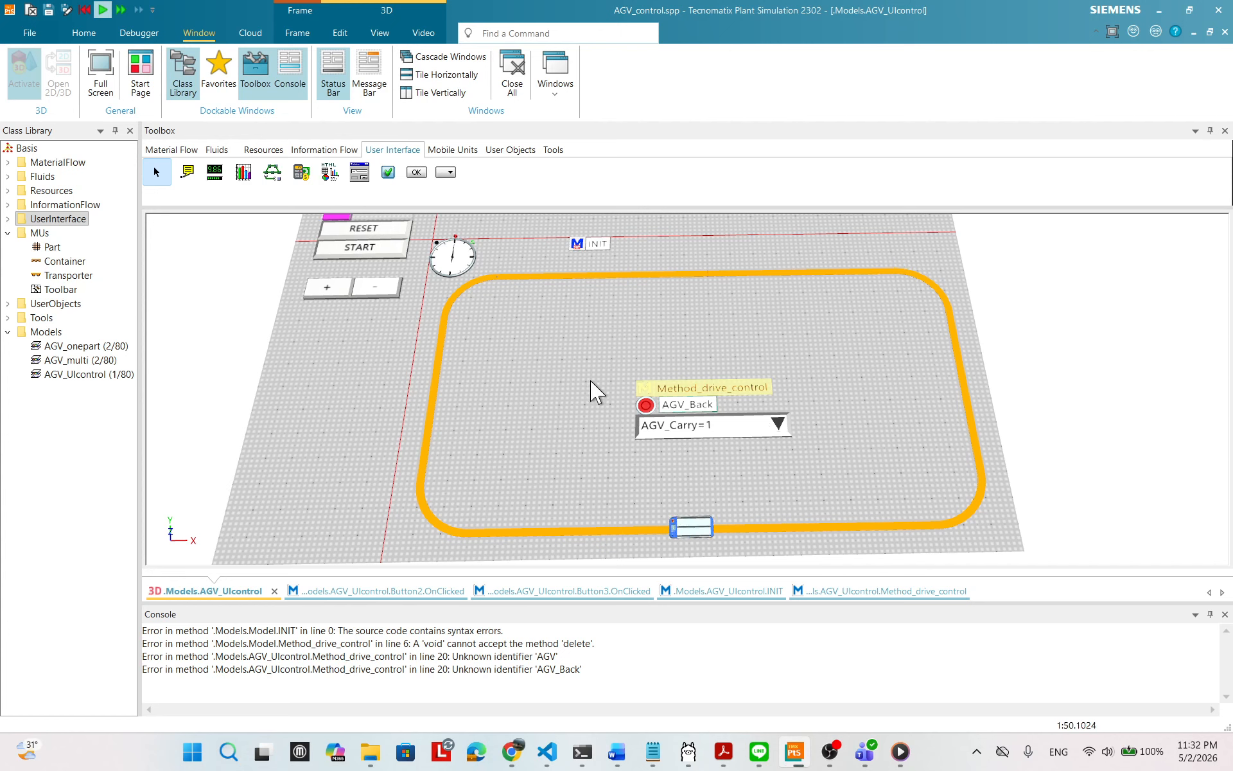
{"action": "left_click", "coordinate": [778, 424]}
{"action": "left_click", "coordinate": [696, 458]}
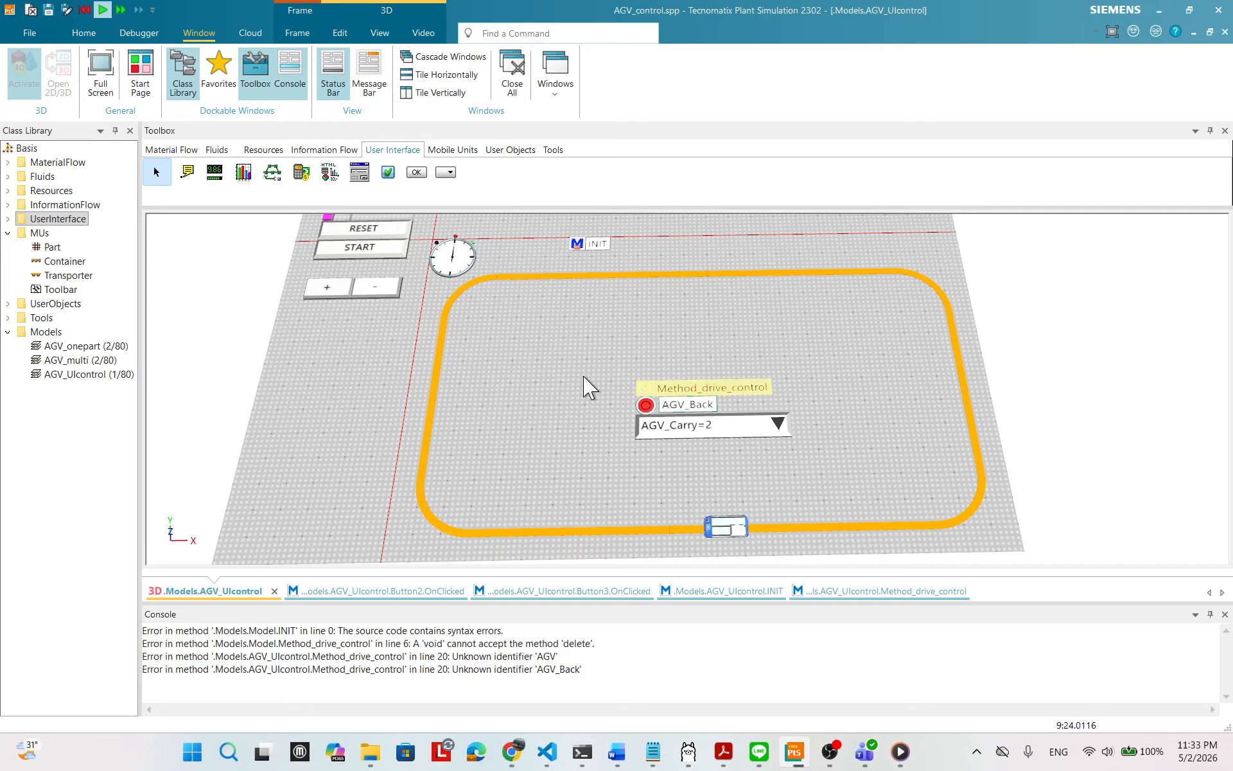
{"action": "left_click", "coordinate": [696, 429]}
{"action": "left_click", "coordinate": [707, 501]}
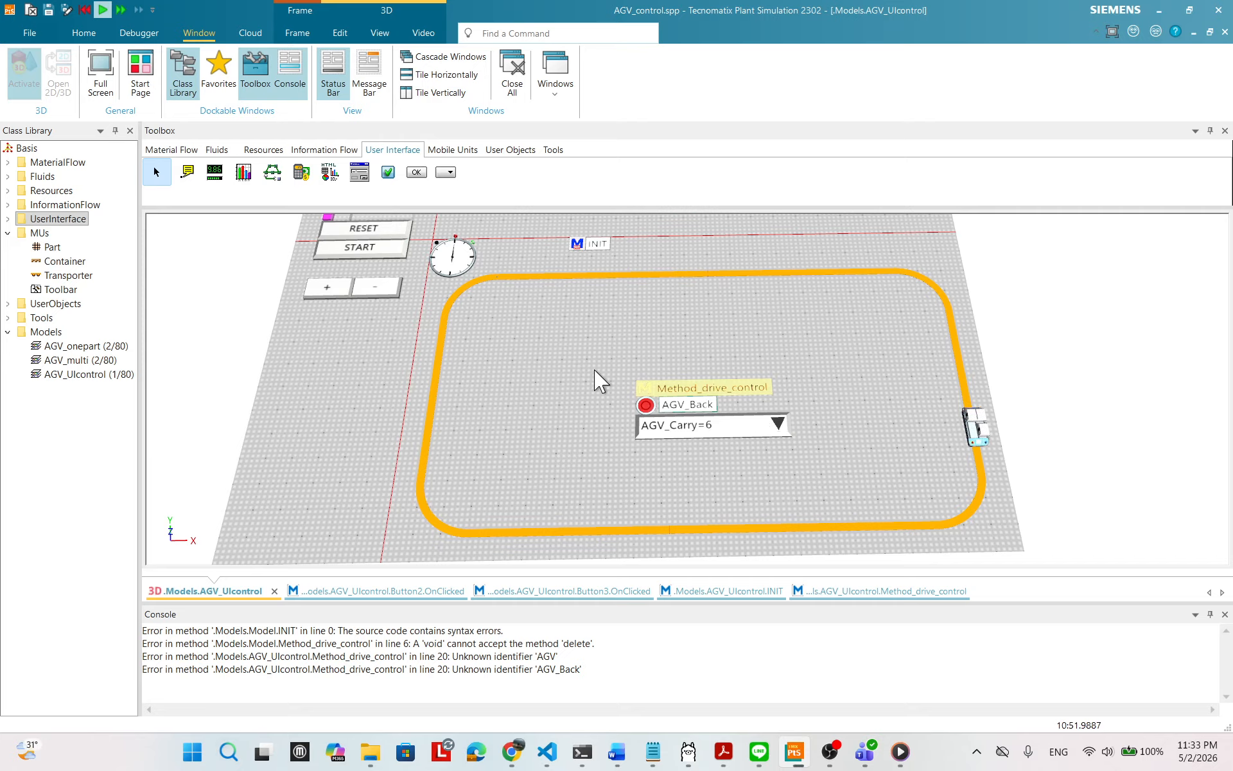
{"action": "left_click", "coordinate": [777, 425]}
{"action": "left_click", "coordinate": [661, 522]}
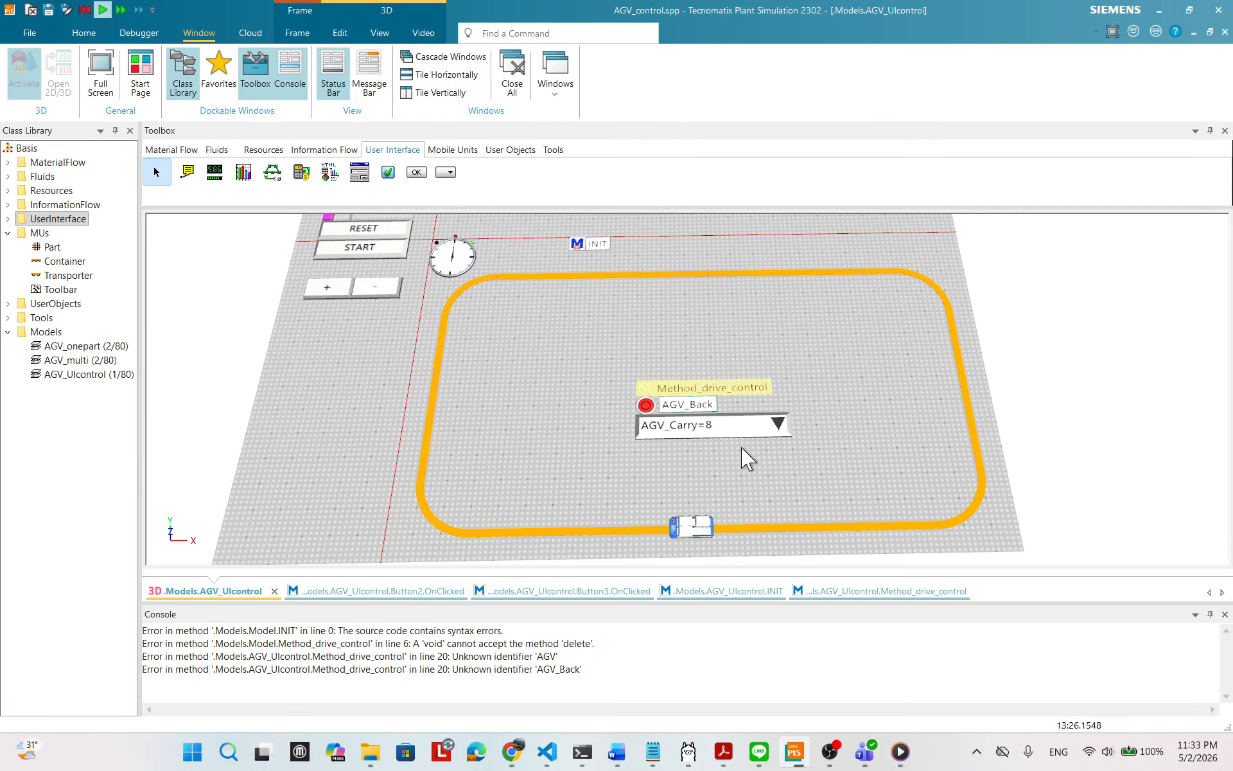
{"action": "left_click", "coordinate": [703, 432]}
{"action": "left_click", "coordinate": [700, 483]}
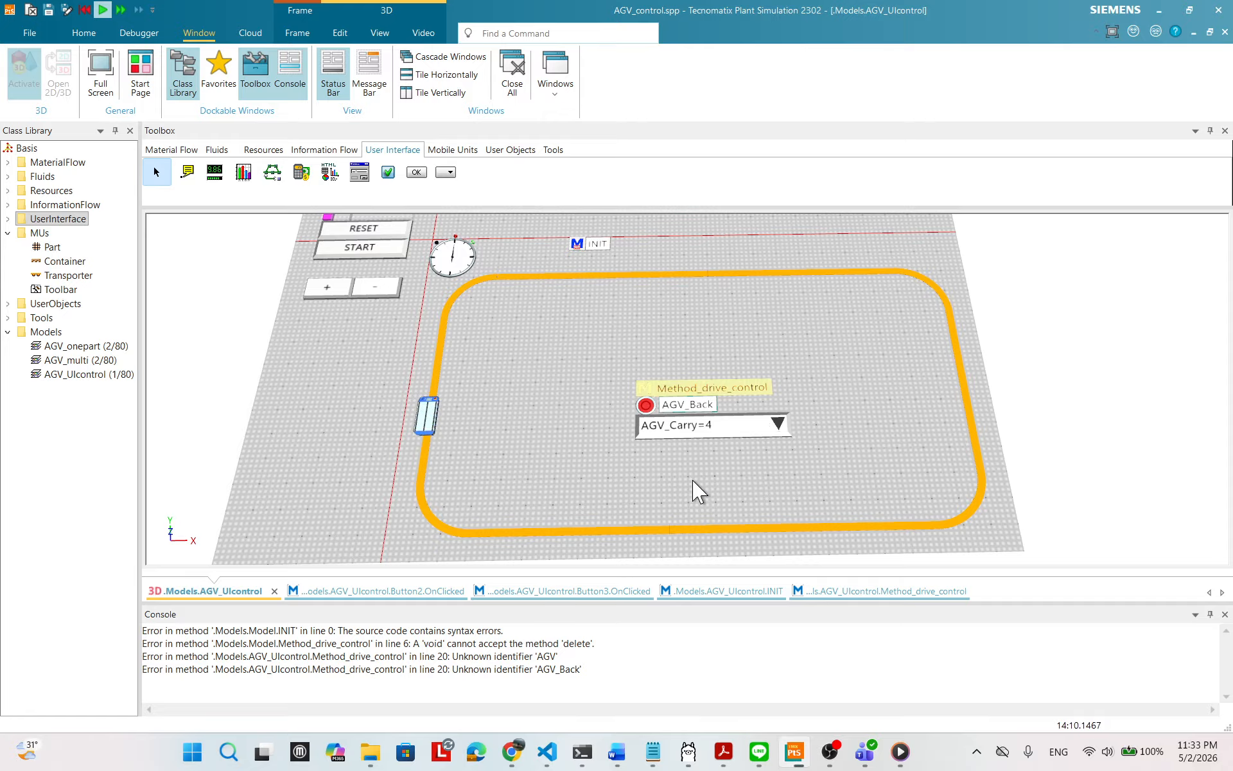
- Test the AGV_Back checkbox and the + speed button by switching on backward travel and raising the speed, and reset the simulation
{"action": "left_click", "coordinate": [645, 405]}
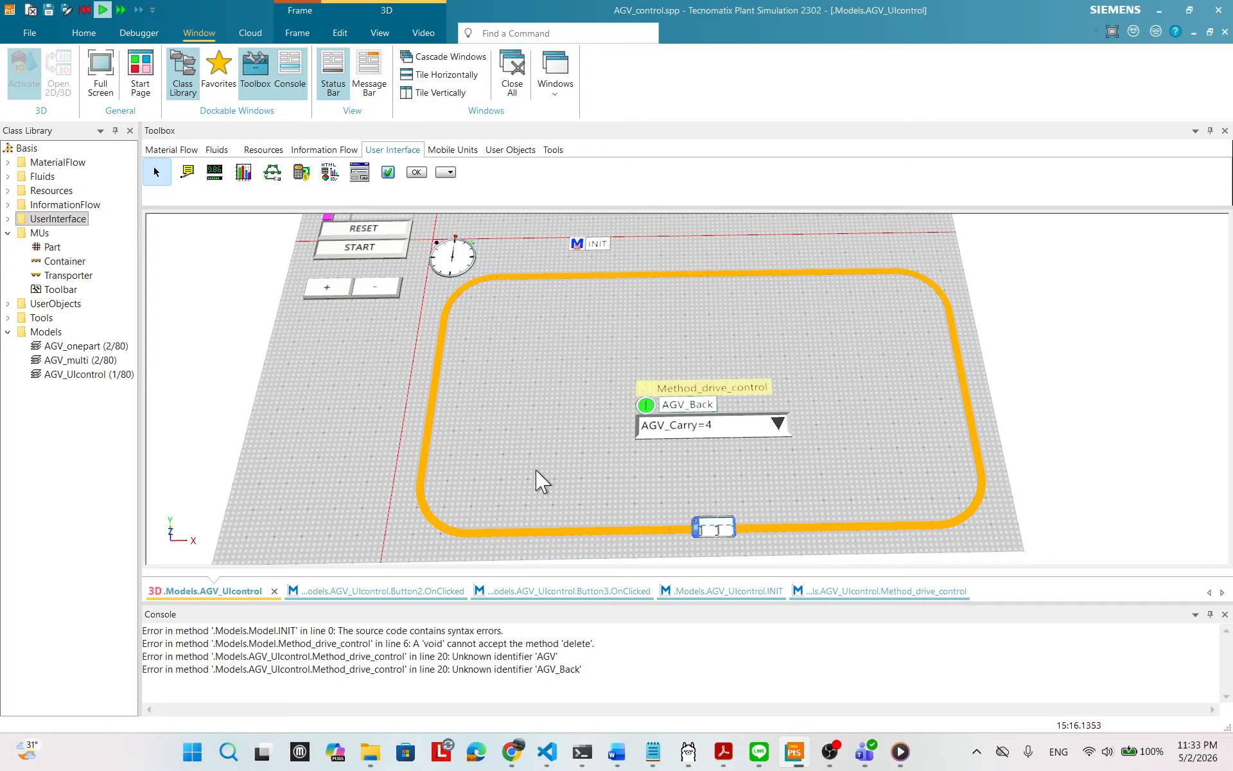
{"action": "left_click", "coordinate": [329, 289]}
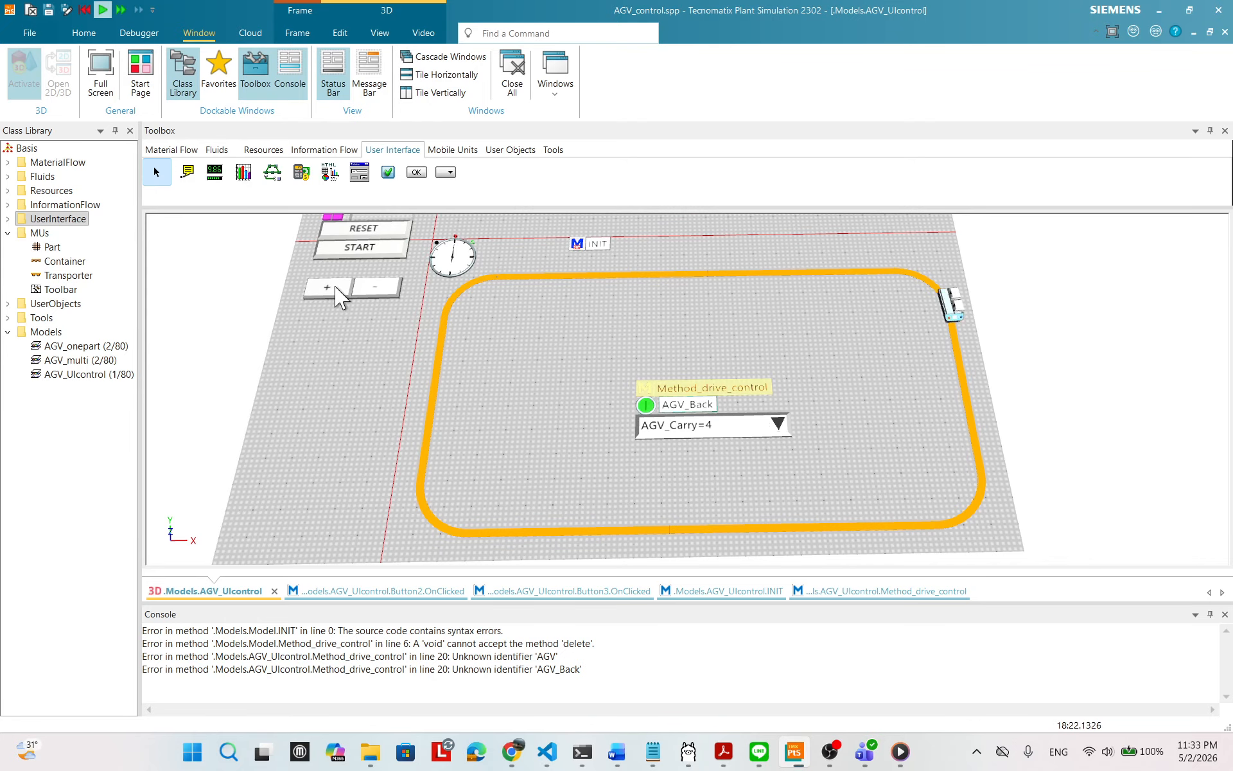
{"action": "right_click", "coordinate": [690, 299]}
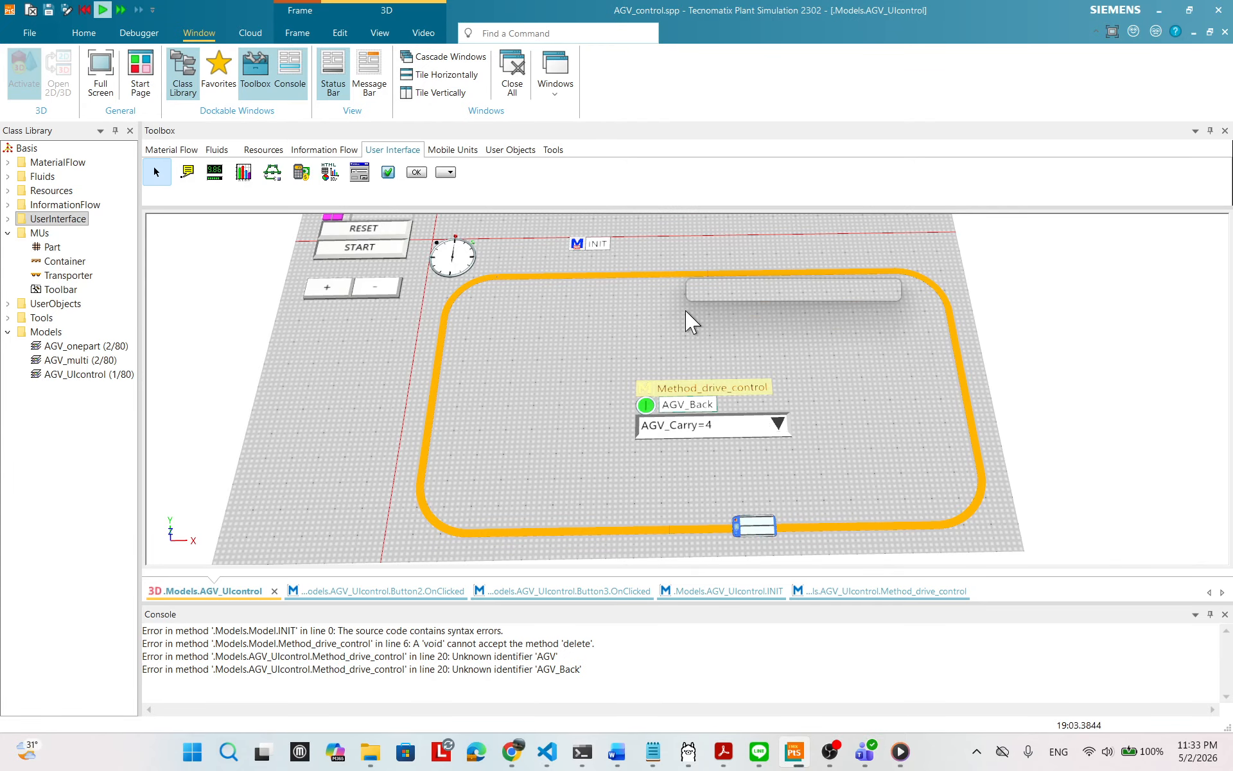
{"action": "left_click", "coordinate": [695, 289]}
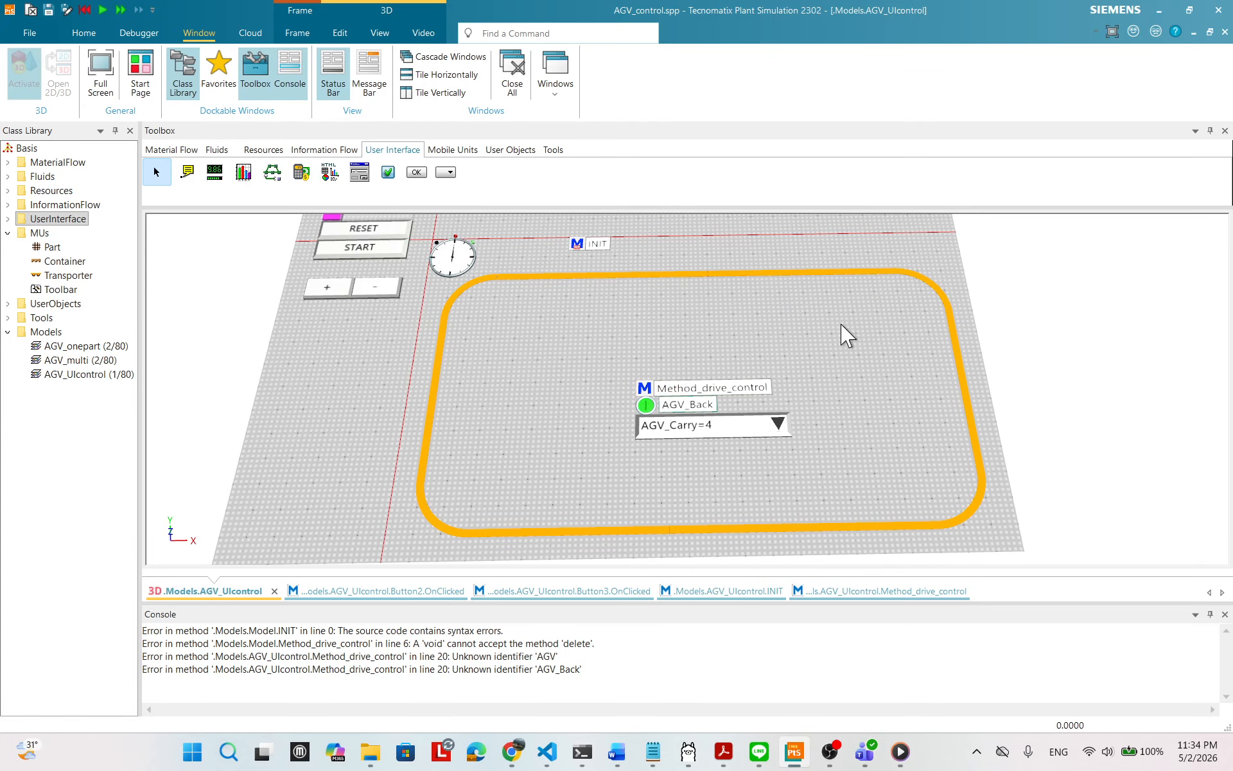
- Place a Source just outside the track's upper edge, to the right of the INIT method
{"action": "mouse_move", "coordinate": [831, 319]}
{"action": "left_mouse_down"}
{"action": "mouse_move", "coordinate": [828, 334]}
{"action": "mouse_move", "coordinate": [825, 321]}
{"action": "left_mouse_up"}
{"action": "left_click_drag", "start_coordinate": [811, 436], "coordinate": [783, 443]}
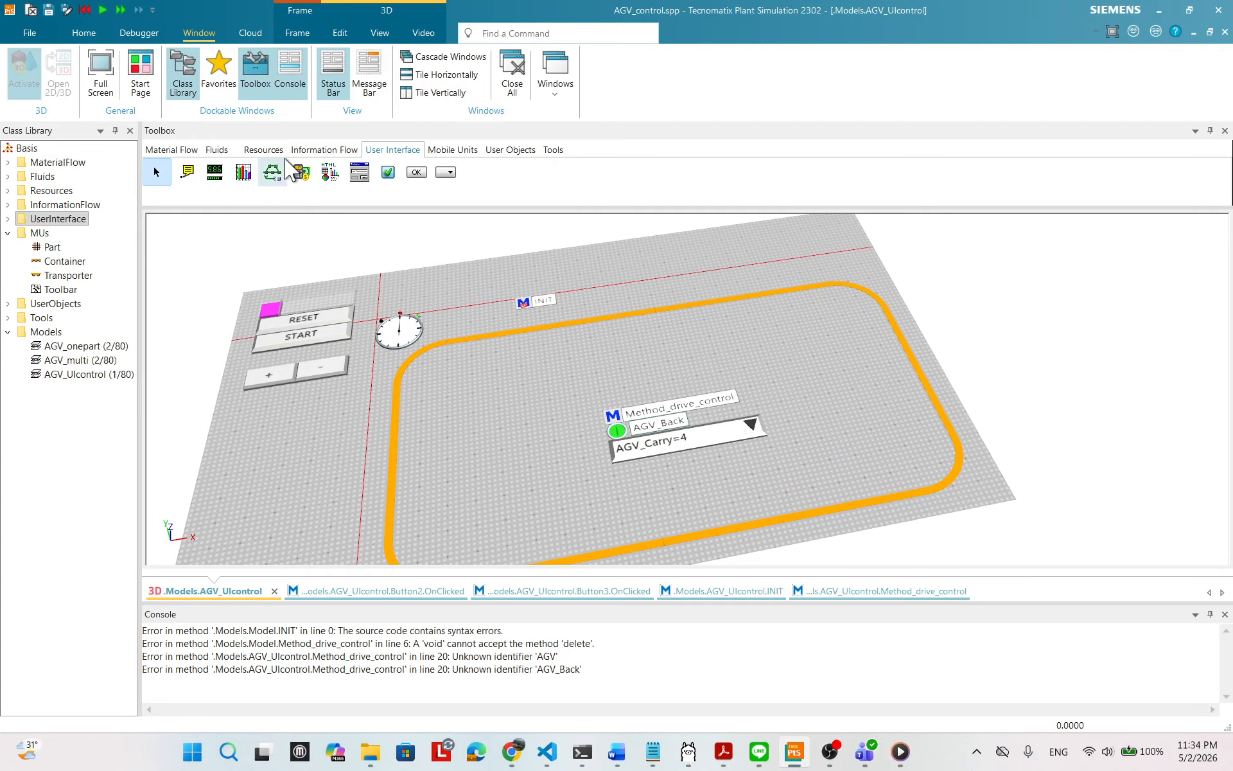
{"action": "left_click_drag", "start_coordinate": [803, 337], "coordinate": [809, 341]}
{"action": "left_click_drag", "start_coordinate": [627, 371], "coordinate": [587, 352]}
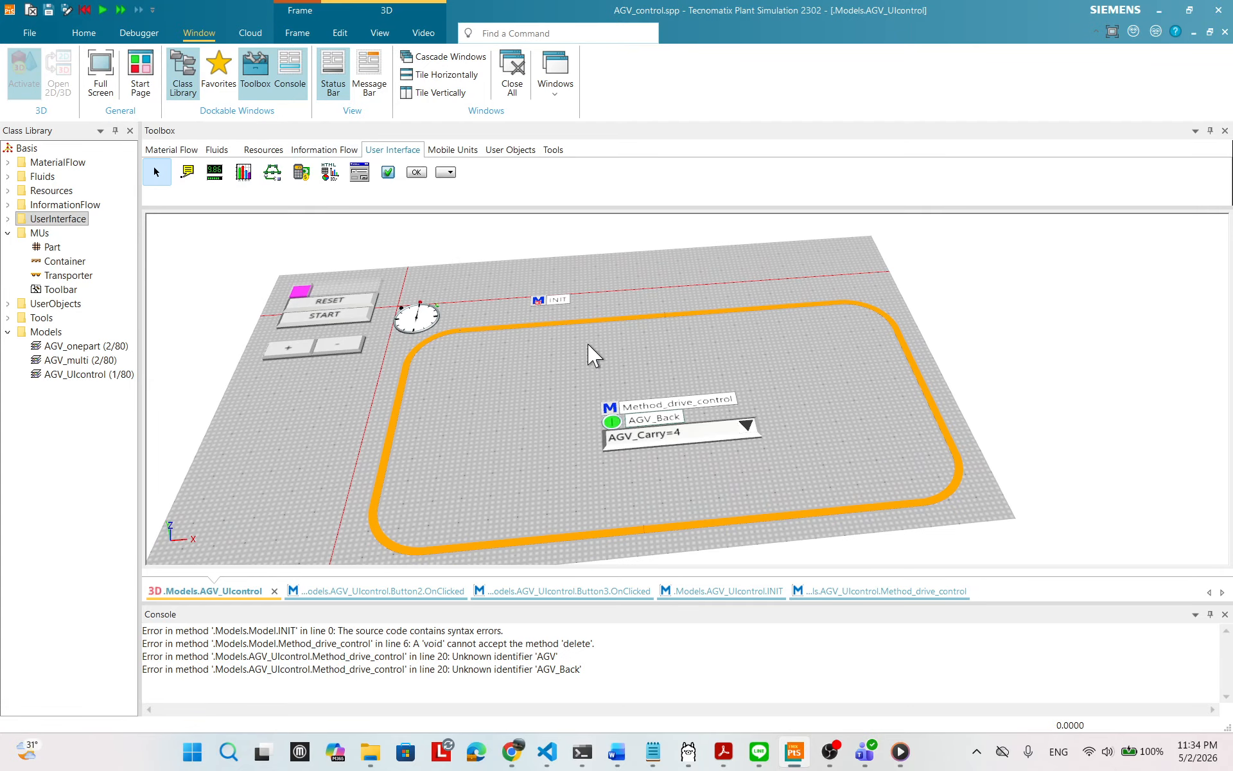
{"action": "left_click", "coordinate": [323, 150]}
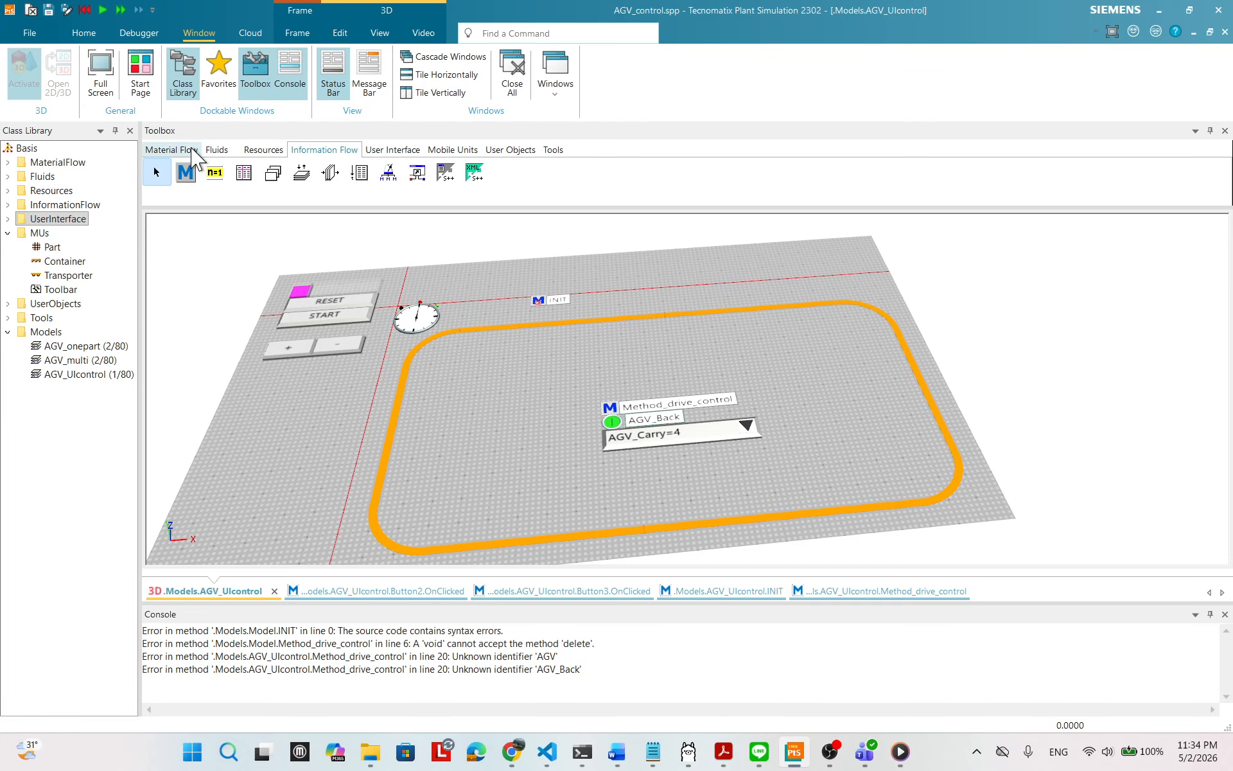
{"action": "left_click", "coordinate": [171, 150]}
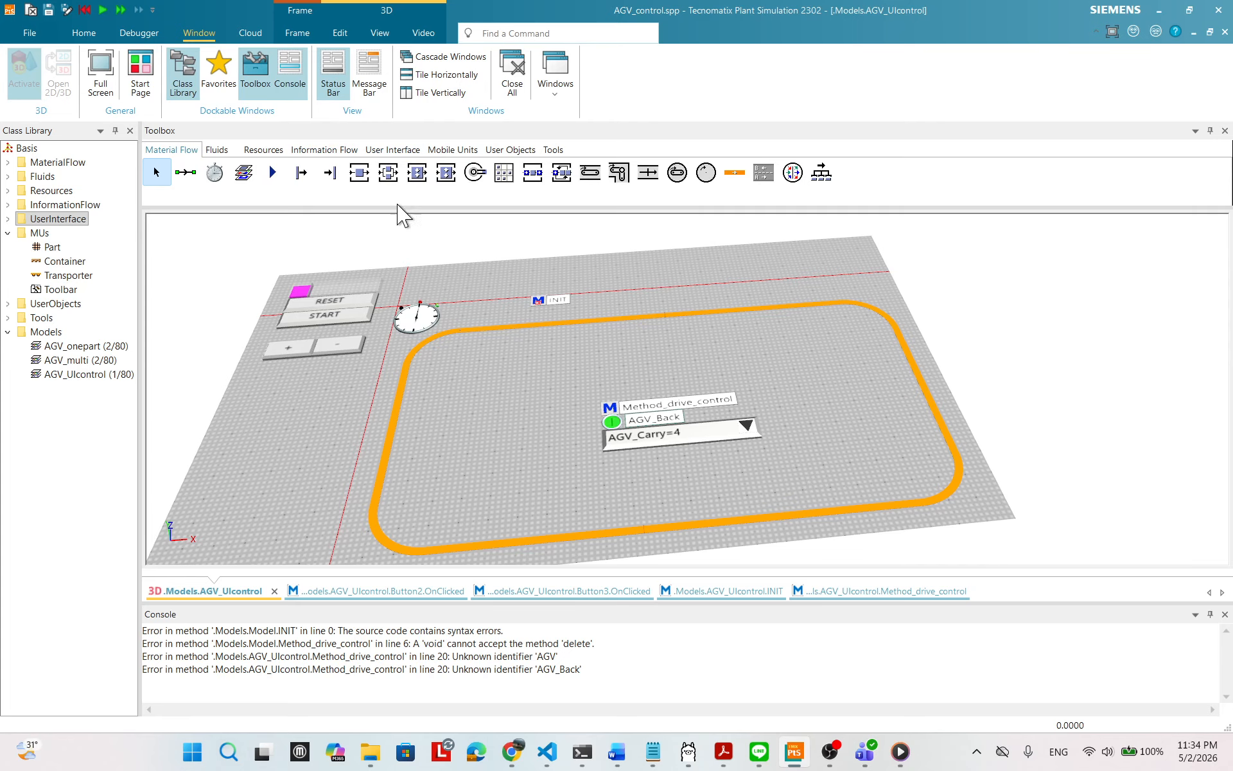
{"action": "left_click_drag", "start_coordinate": [301, 172], "coordinate": [668, 267]}
{"action": "left_click_drag", "start_coordinate": [736, 298], "coordinate": [749, 325]}
{"action": "left_click_drag", "start_coordinate": [704, 232], "coordinate": [712, 253]}
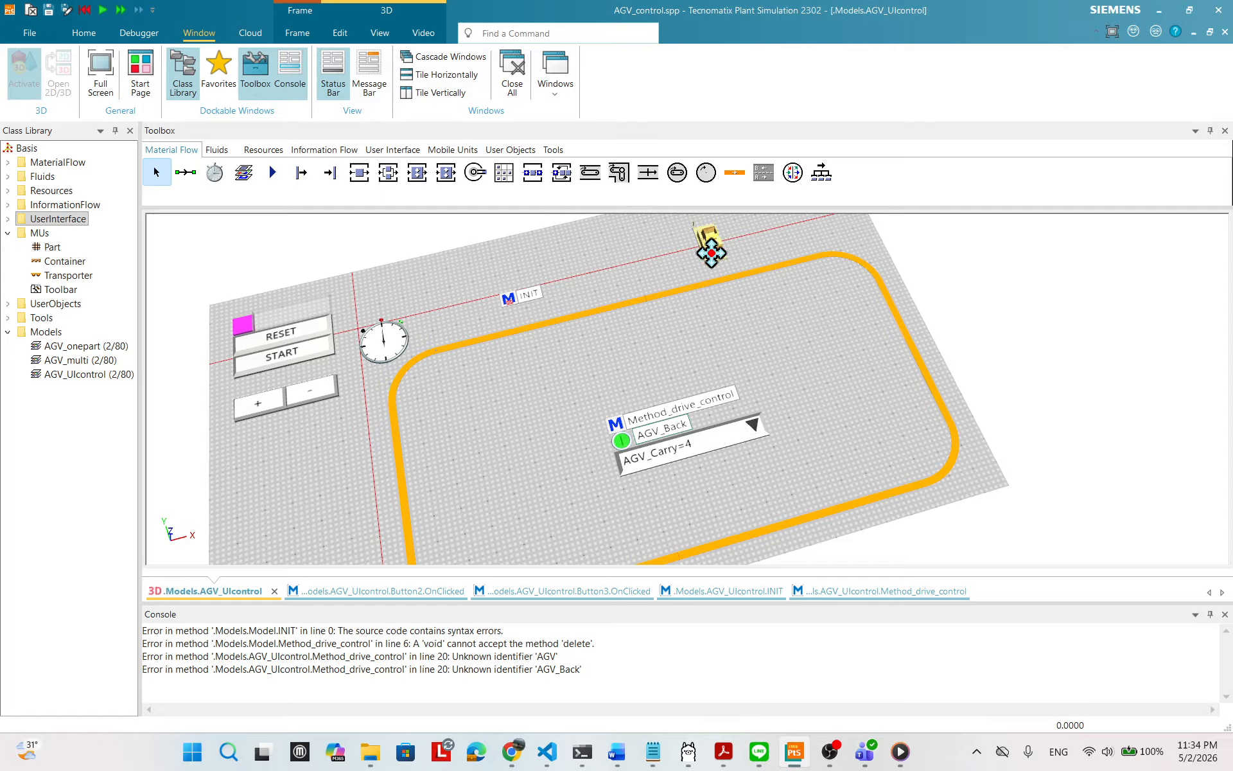
{"action": "left_click_drag", "start_coordinate": [835, 350], "coordinate": [822, 389]}
{"action": "left_click_drag", "start_coordinate": [831, 453], "coordinate": [845, 418]}
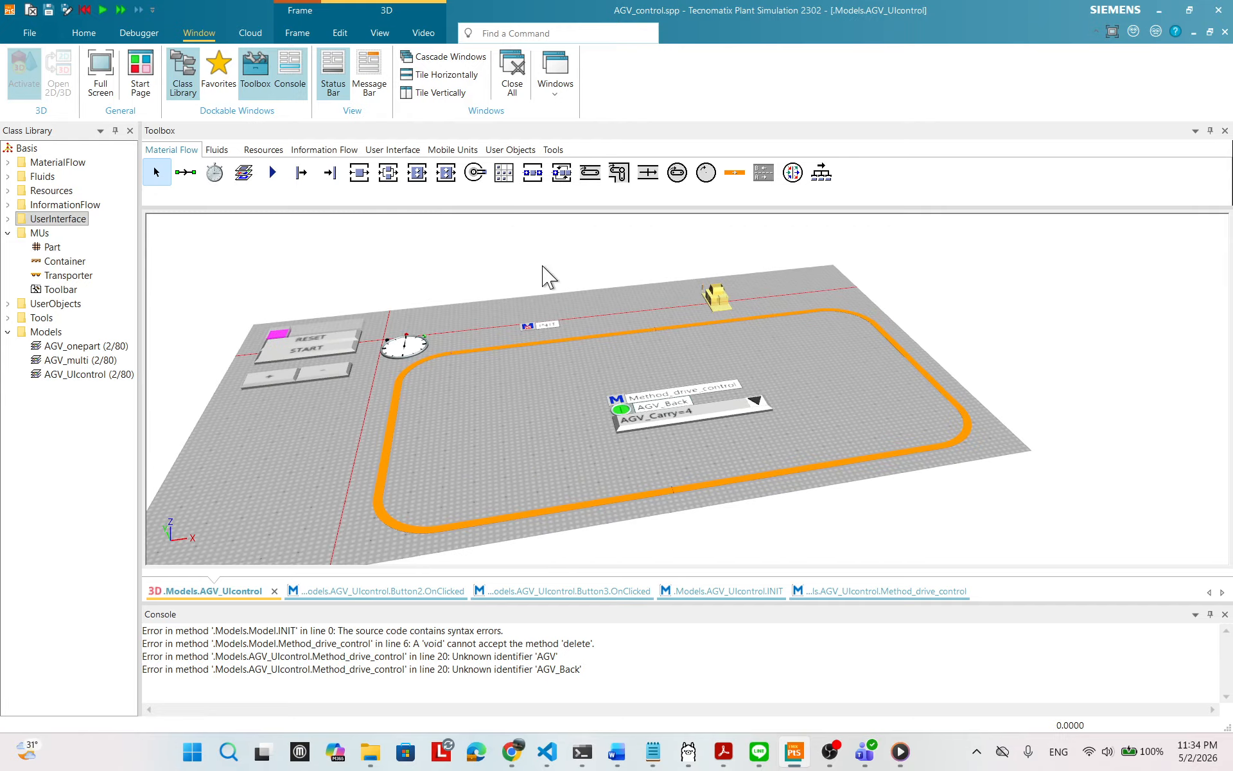
- Place a Buffer just outside the track's lower edge, below the drop-down list
{"action": "left_click", "coordinate": [532, 172]}
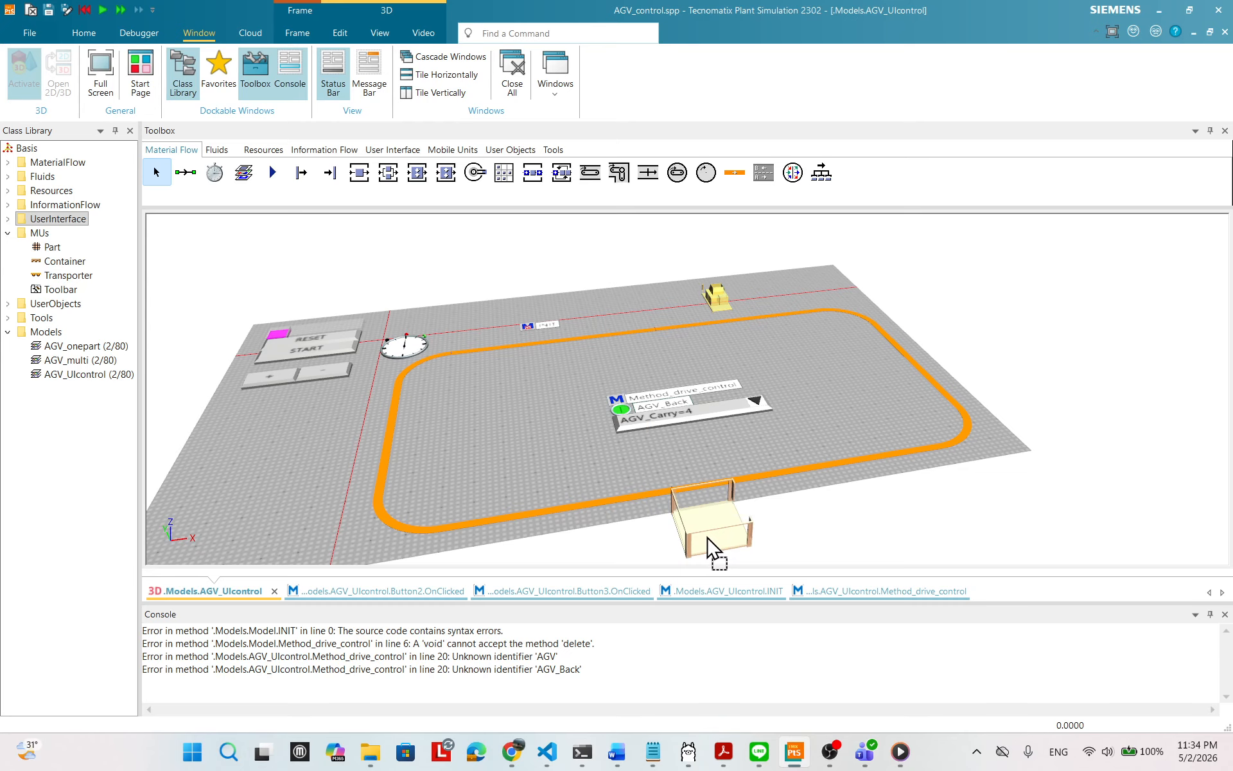
{"action": "left_click", "coordinate": [707, 537]}
{"action": "left_click_drag", "start_coordinate": [803, 420], "coordinate": [754, 389]}
{"action": "scroll", "coordinate": [810, 507], "scroll_direction": "down", "scroll_amount": 1}
{"action": "scroll", "coordinate": [754, 390], "scroll_direction": "up", "scroll_amount": 3}
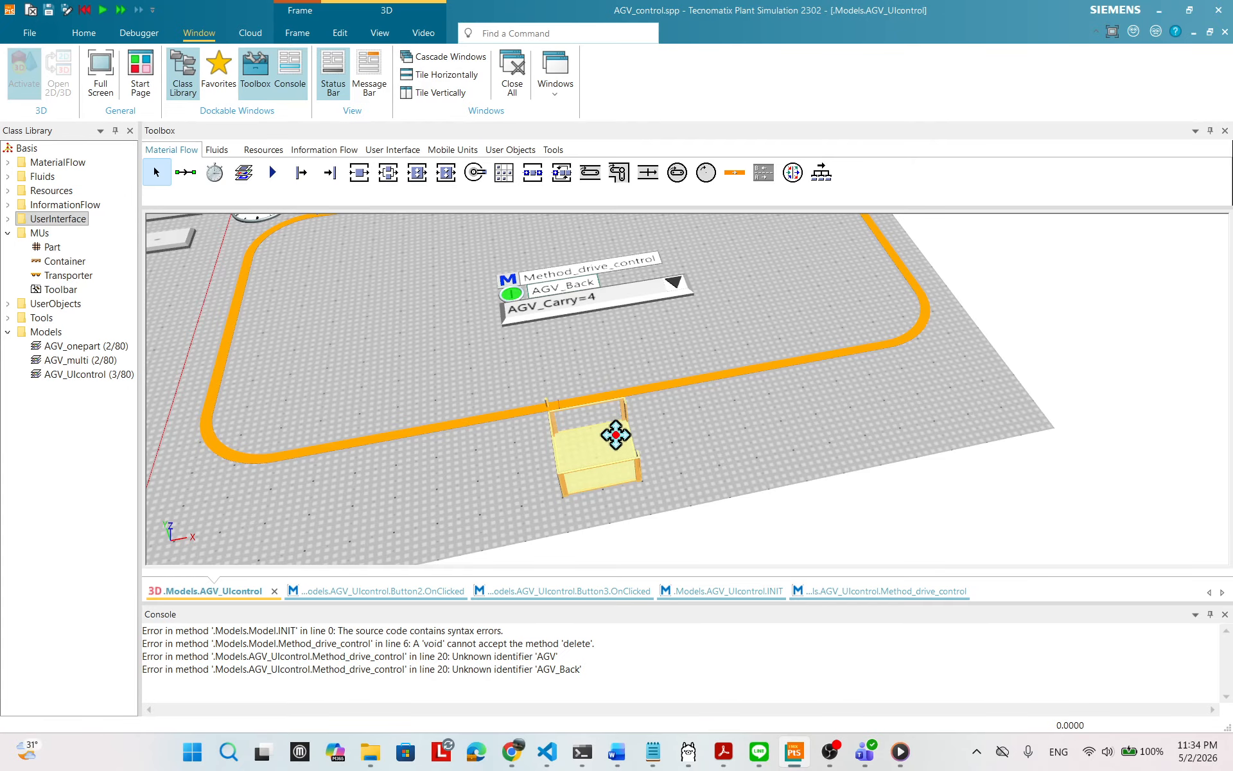
- Add a Station directly below the Buffer and a Drain to the right of the Station
{"action": "scroll", "coordinate": [702, 445], "scroll_direction": "down", "scroll_amount": 1}
{"action": "left_click_drag", "start_coordinate": [363, 177], "coordinate": [650, 545]}
{"action": "scroll", "coordinate": [797, 472], "scroll_direction": "down", "scroll_amount": 1}
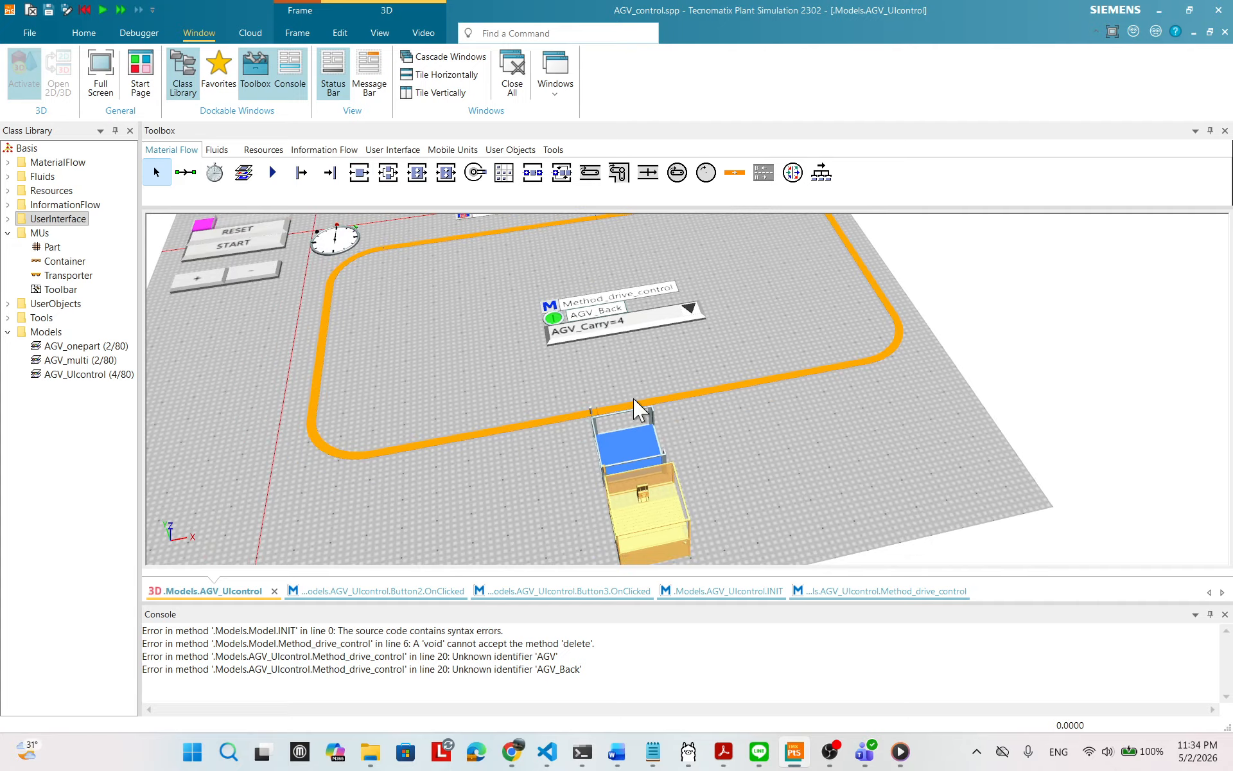
{"action": "left_click_drag", "start_coordinate": [329, 172], "coordinate": [750, 517]}
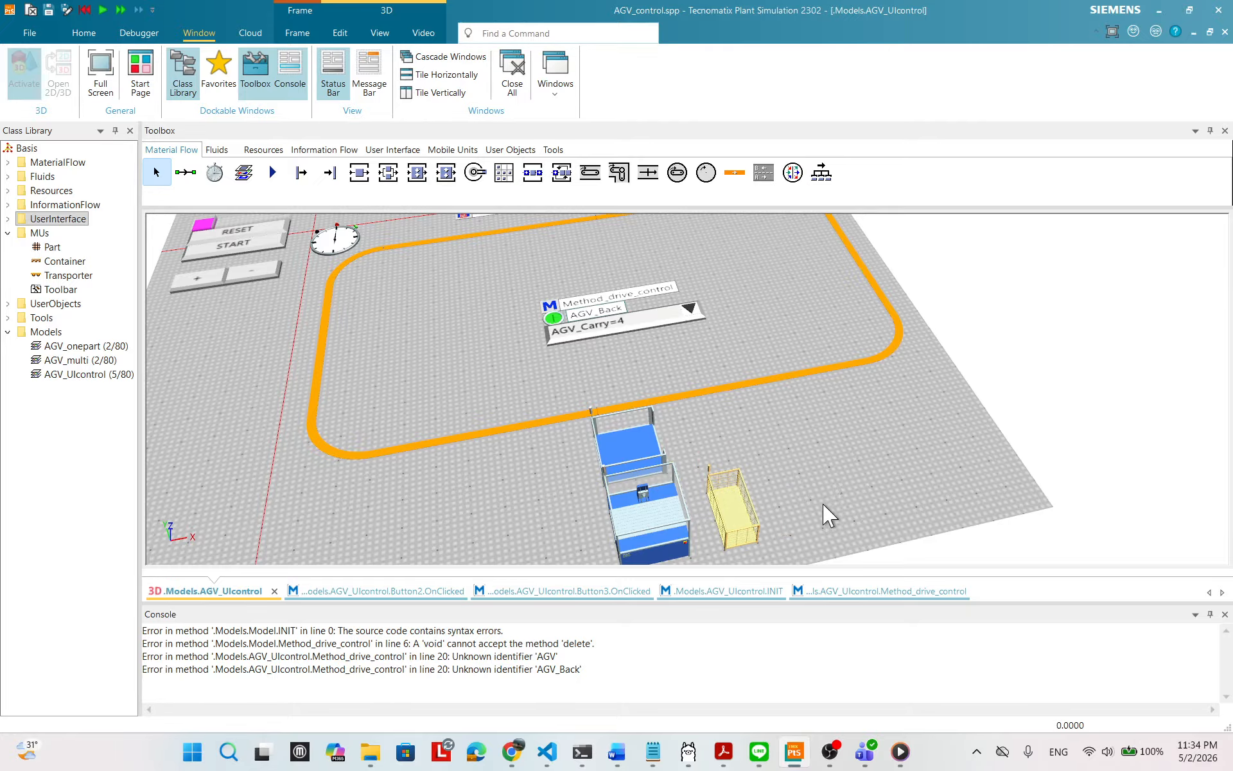
{"action": "scroll", "coordinate": [829, 514], "scroll_direction": "down", "scroll_amount": 1}
{"action": "scroll", "coordinate": [790, 463], "scroll_direction": "down", "scroll_amount": 2}
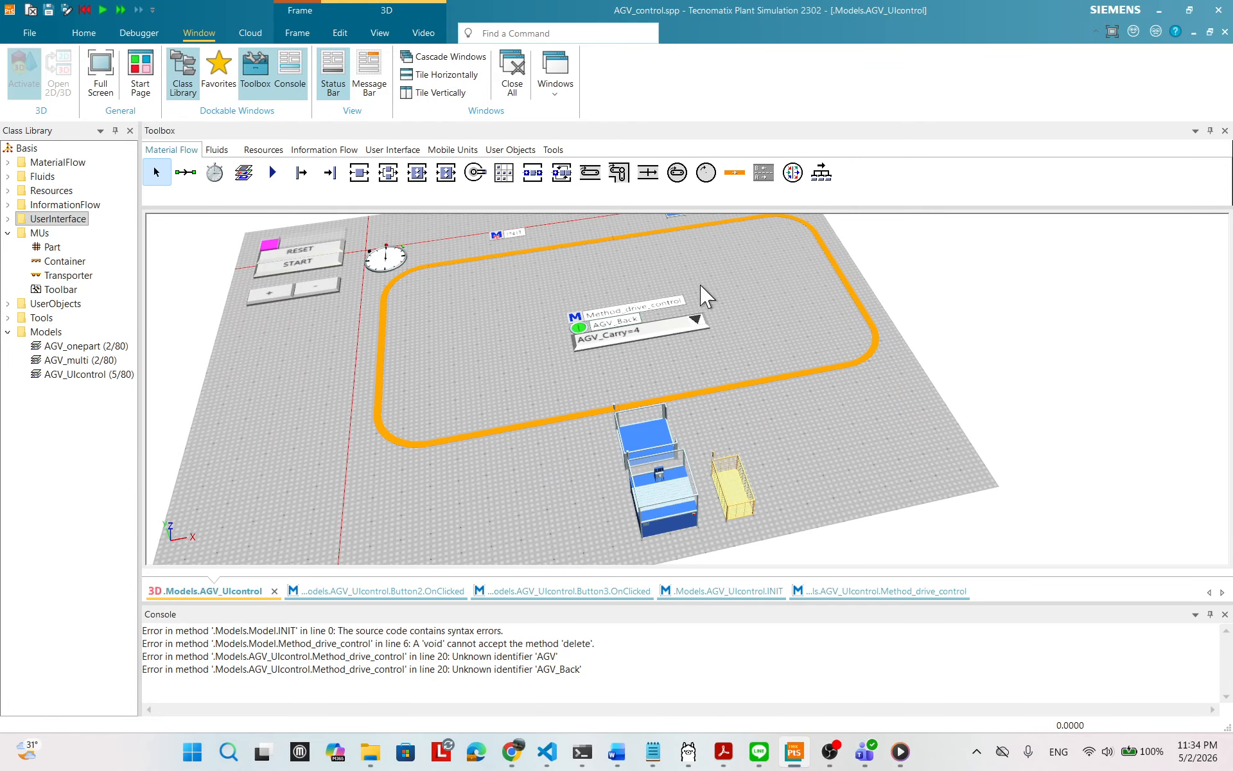
{"action": "scroll", "coordinate": [601, 308], "scroll_direction": "up", "scroll_amount": 1}
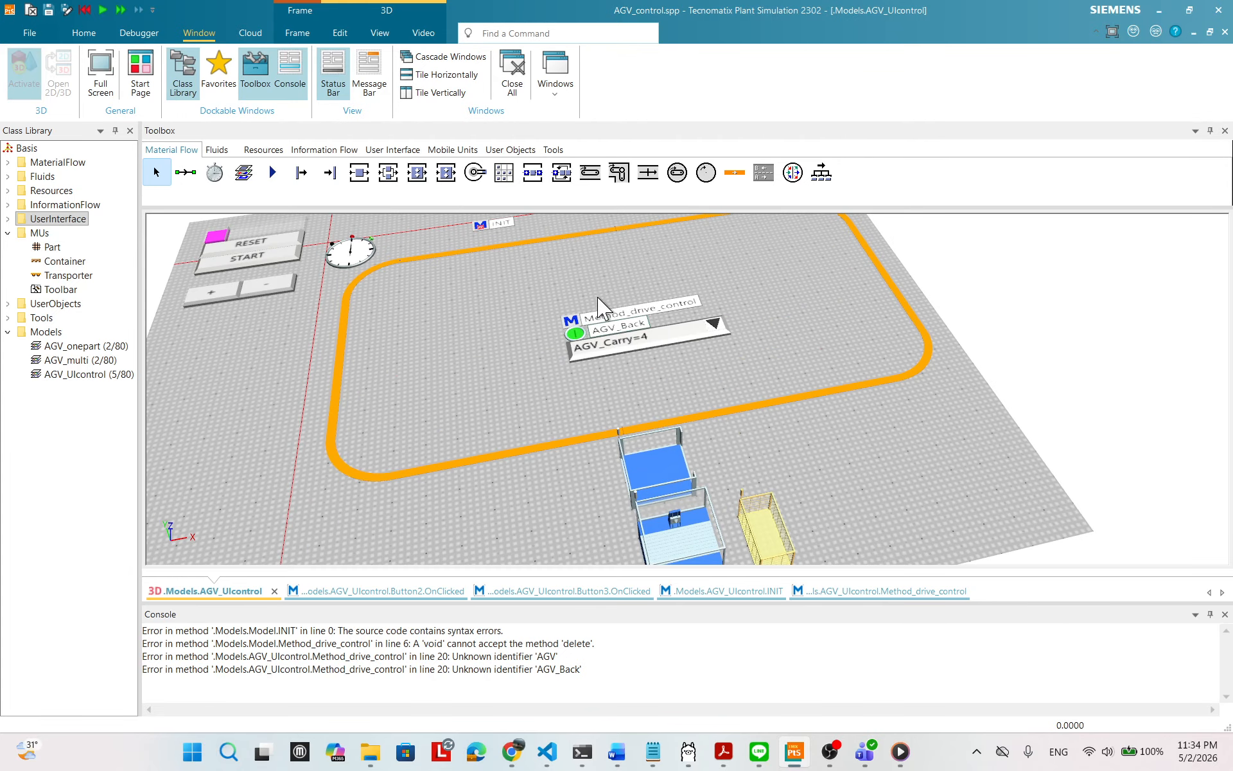
{"action": "scroll", "coordinate": [598, 299], "scroll_direction": "down", "scroll_amount": 2}
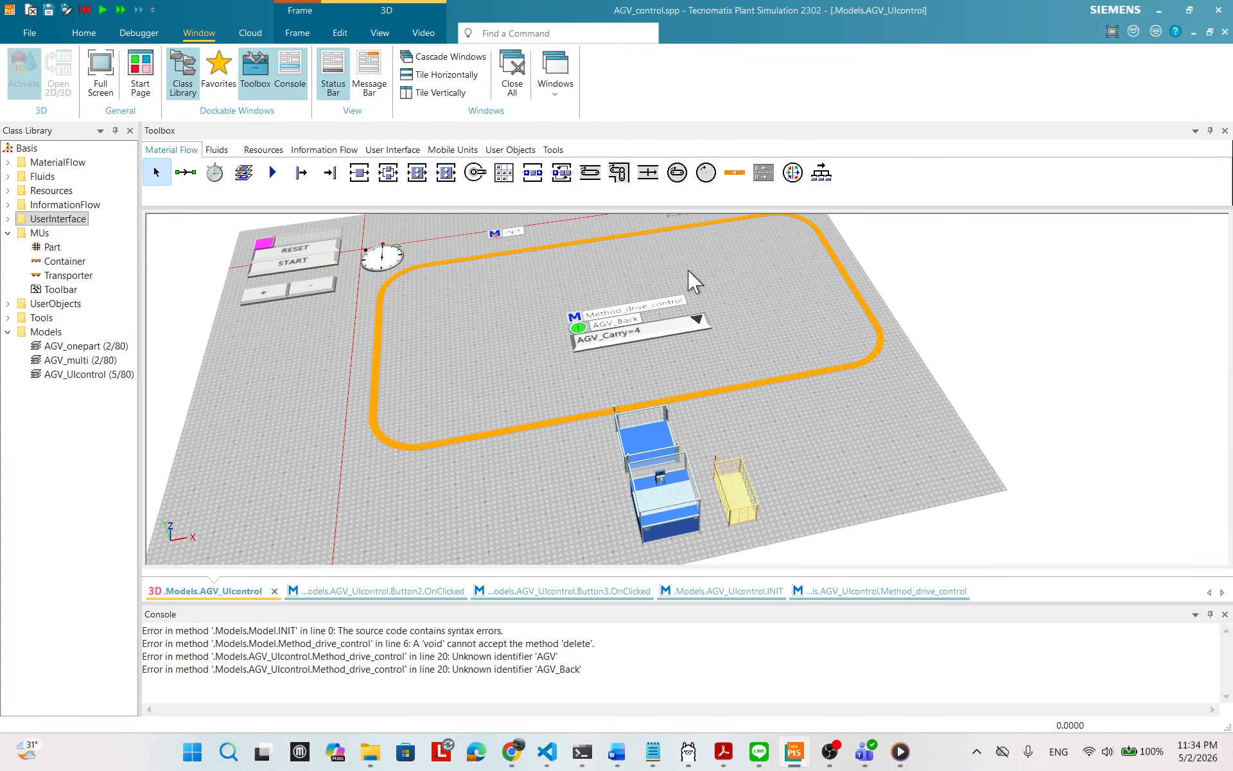
{"action": "scroll", "coordinate": [689, 271], "scroll_direction": "down", "scroll_amount": 1}
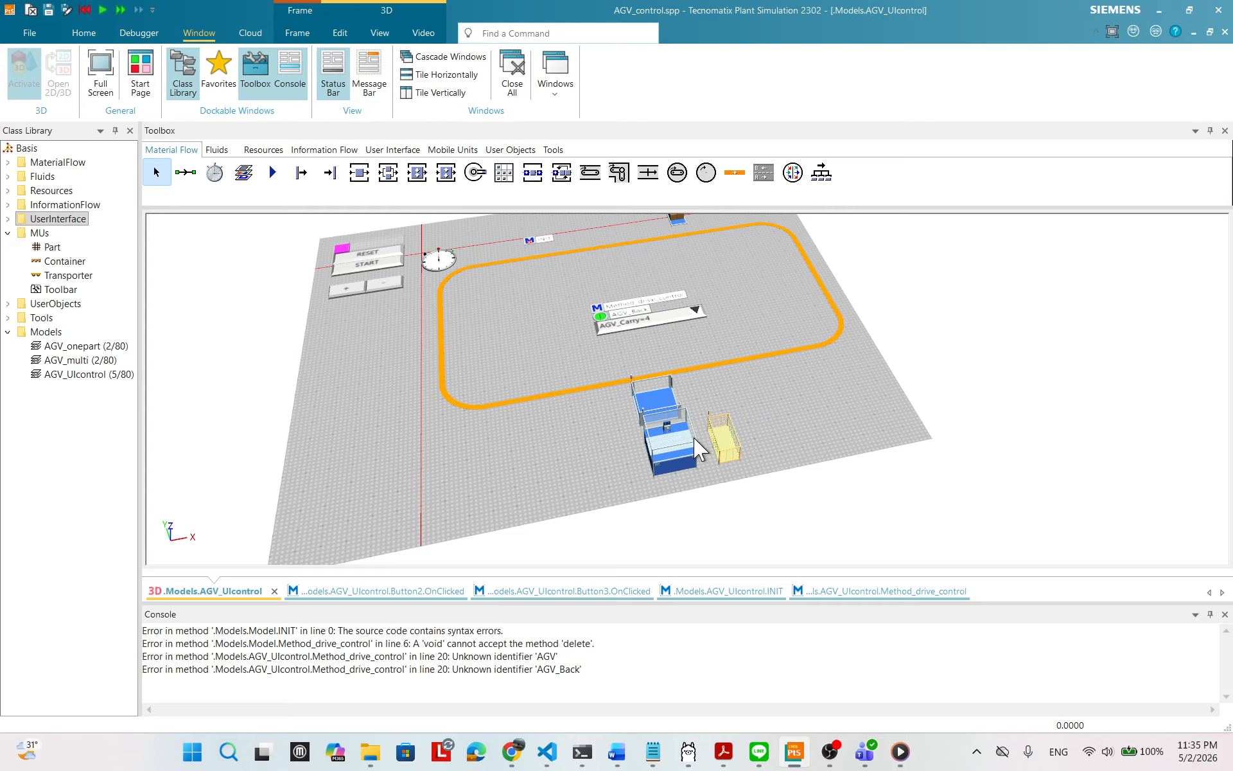
{"action": "left_click_drag", "start_coordinate": [695, 439], "coordinate": [695, 445]}
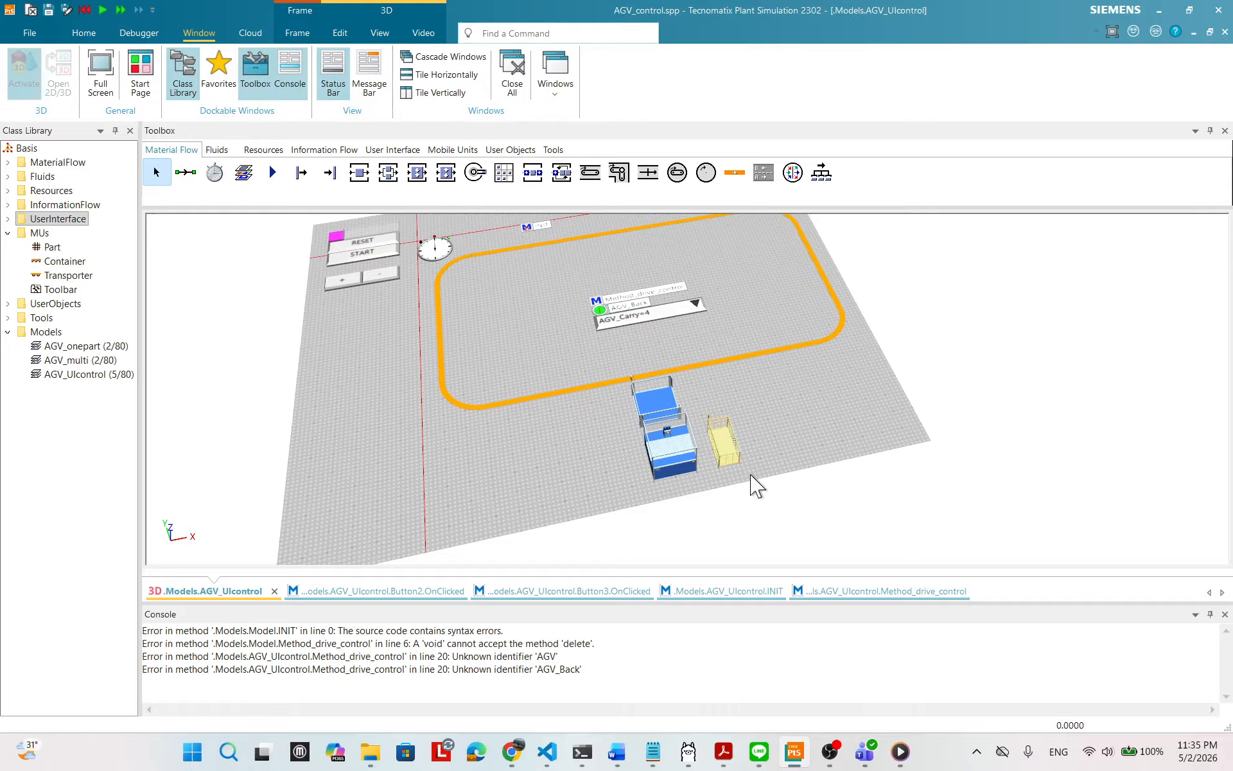
- Connect the Buffer to the Station and the Station to the Drain with connectors
{"action": "scroll", "coordinate": [794, 449], "scroll_direction": "up", "scroll_amount": 3}
{"action": "left_click_drag", "start_coordinate": [797, 449], "coordinate": [636, 411]}
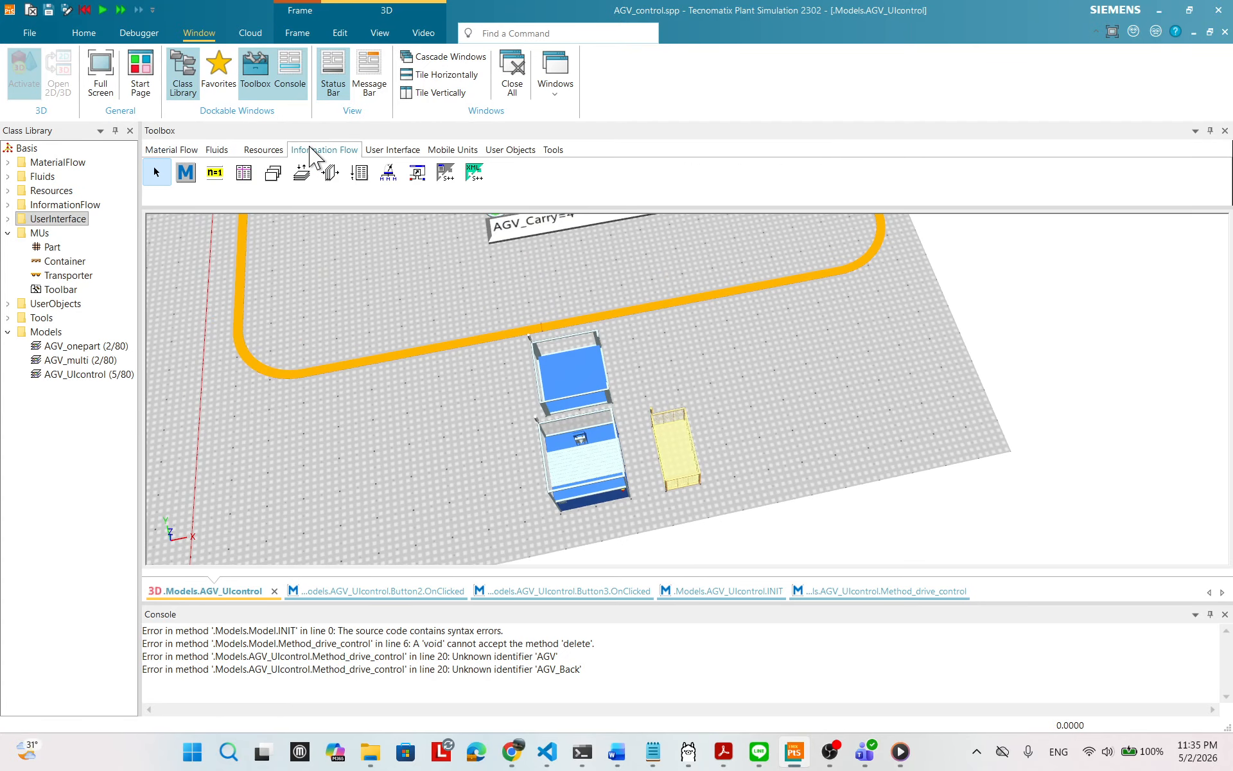
{"action": "left_click_drag", "start_coordinate": [188, 169], "coordinate": [246, 210]}
{"action": "left_click", "coordinate": [212, 169]}
{"action": "left_click", "coordinate": [187, 173]}
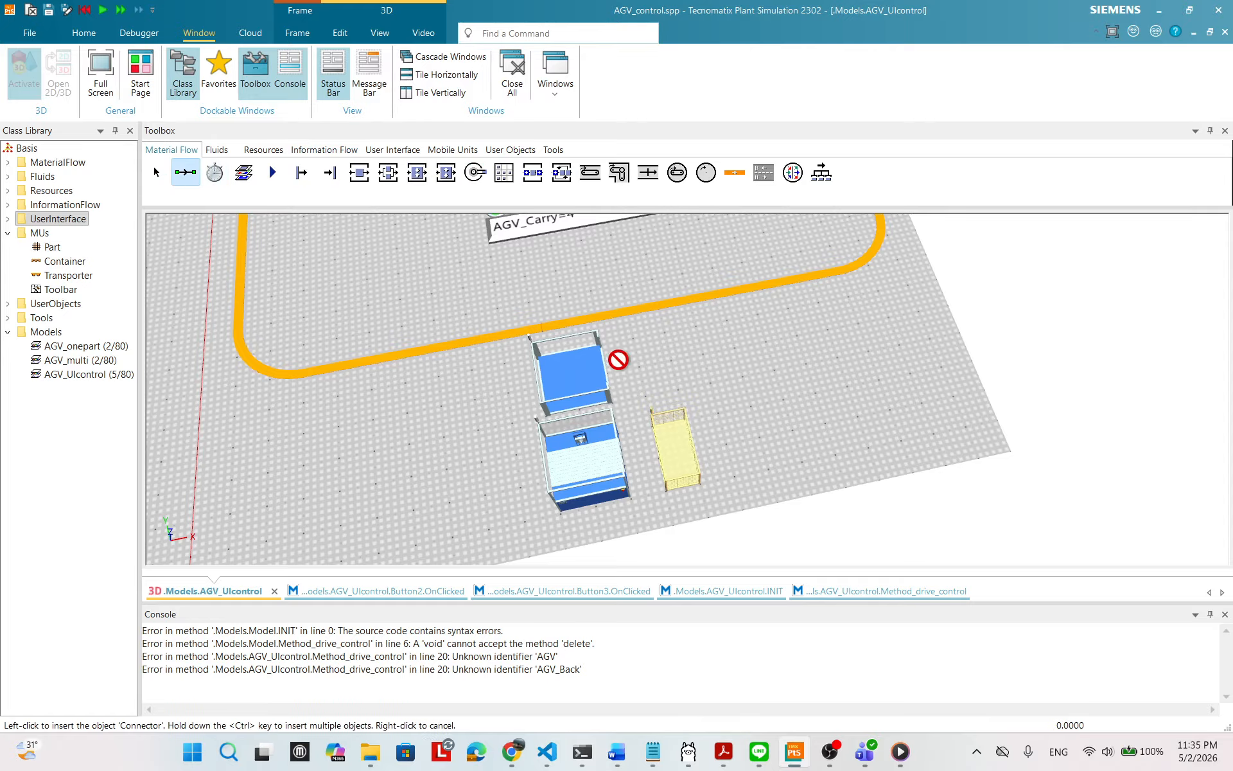
{"action": "left_click_drag", "start_coordinate": [619, 360], "coordinate": [644, 377]}
{"action": "left_click", "coordinate": [569, 415]}
{"action": "left_click", "coordinate": [605, 482]}
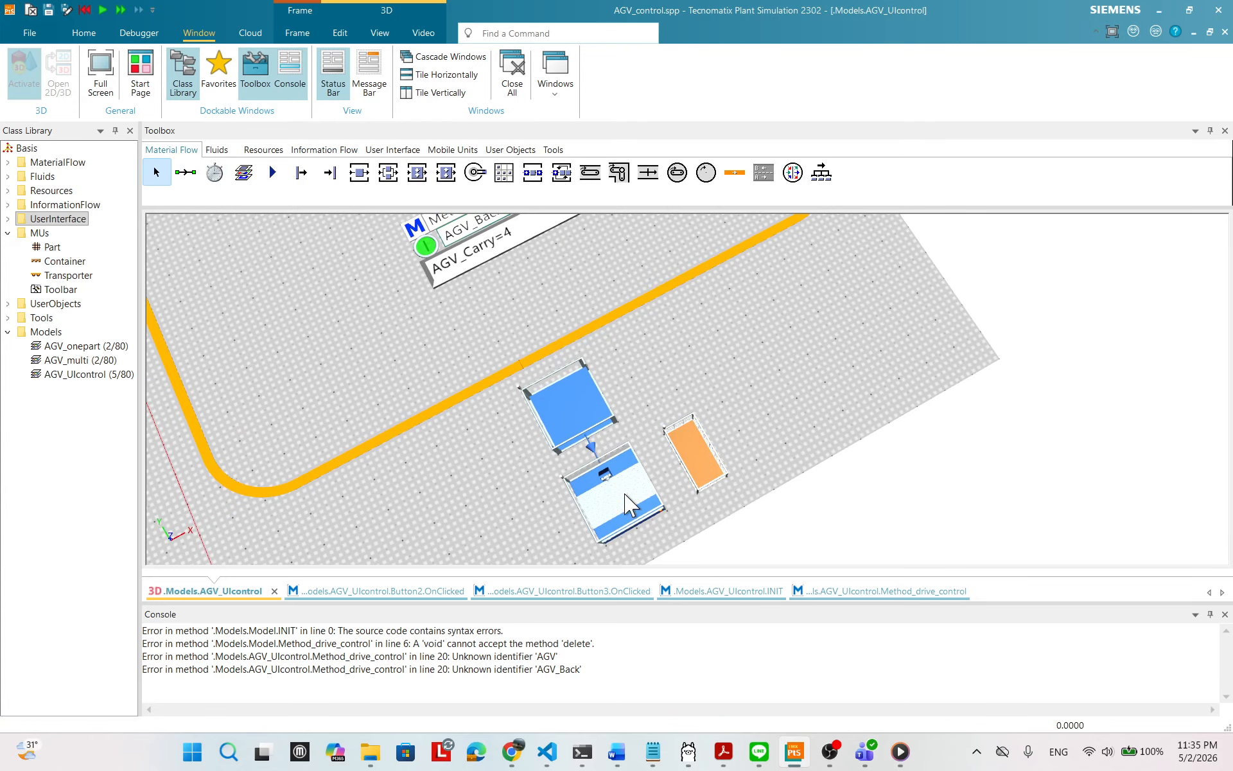
{"action": "left_click", "coordinate": [185, 172]}
{"action": "left_click", "coordinate": [616, 494]}
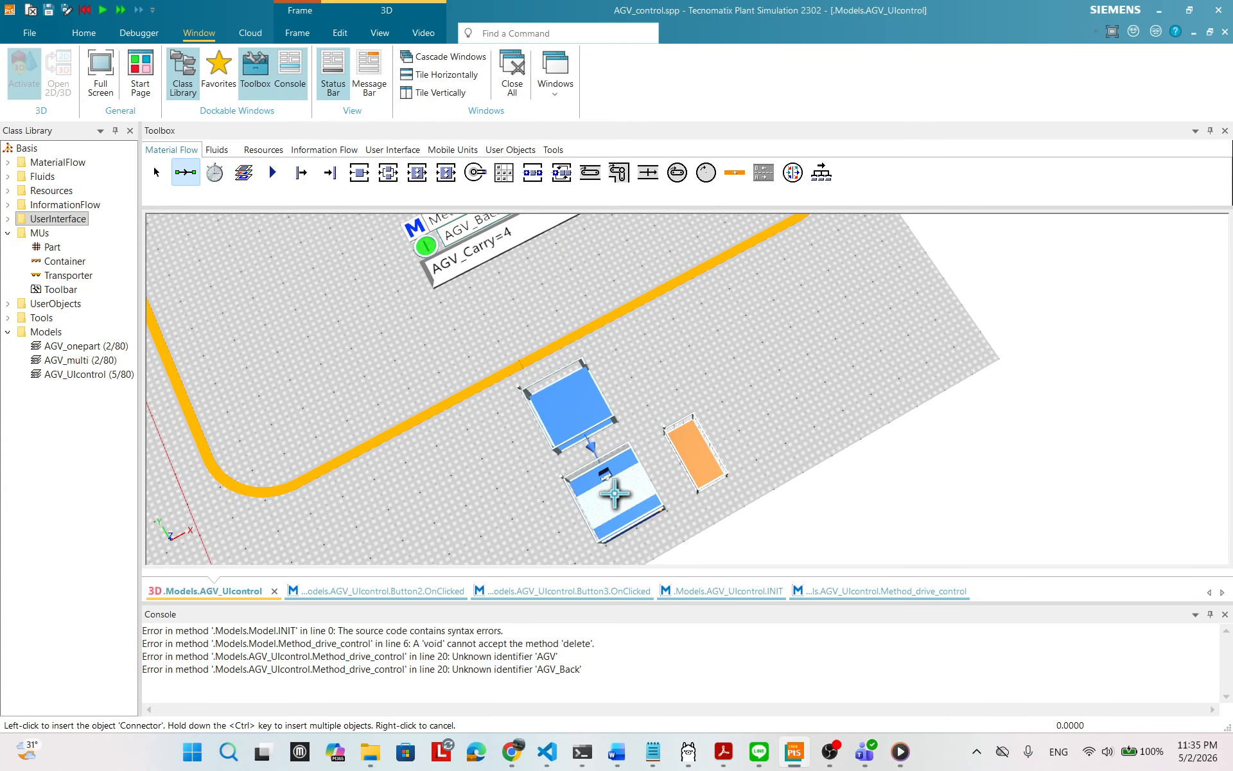
{"action": "left_click", "coordinate": [697, 450]}
{"action": "left_click_drag", "start_coordinate": [760, 421], "coordinate": [696, 468]}
{"action": "left_click_drag", "start_coordinate": [623, 430], "coordinate": [636, 394]}
{"action": "left_click", "coordinate": [186, 172]}
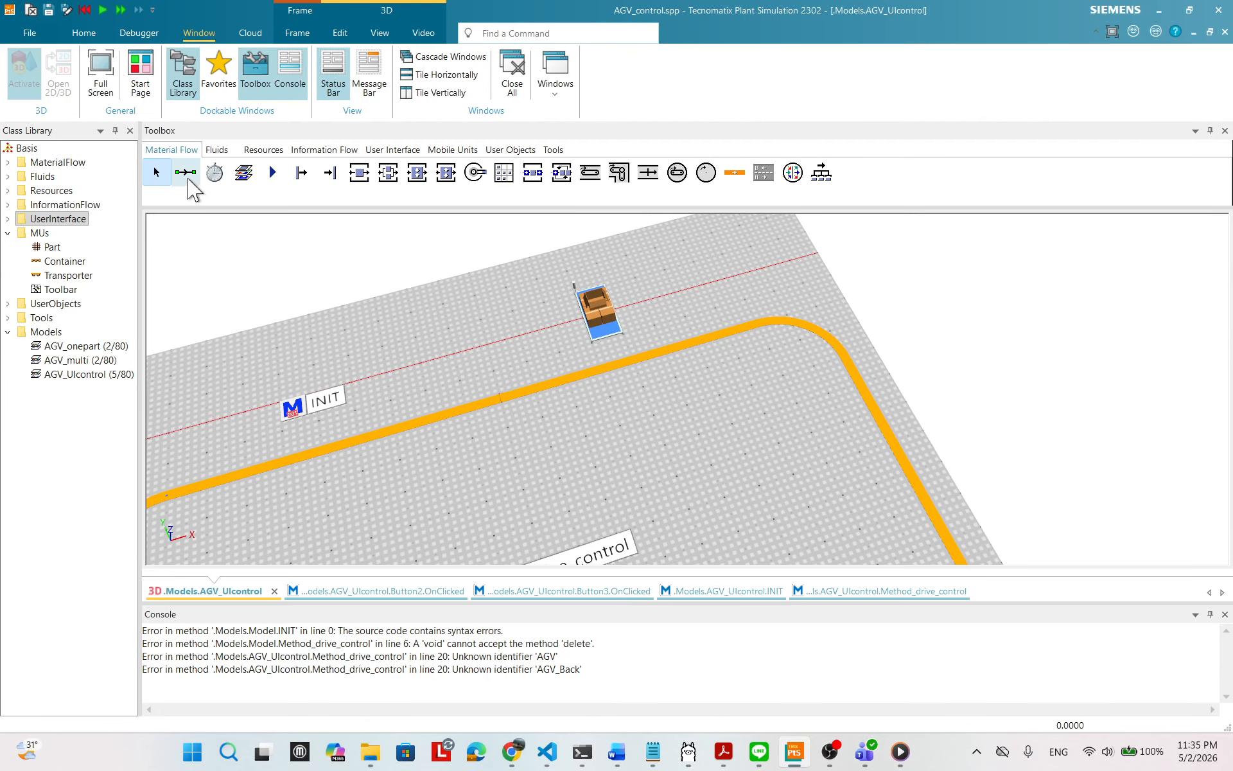
{"action": "left_click", "coordinate": [594, 309]}
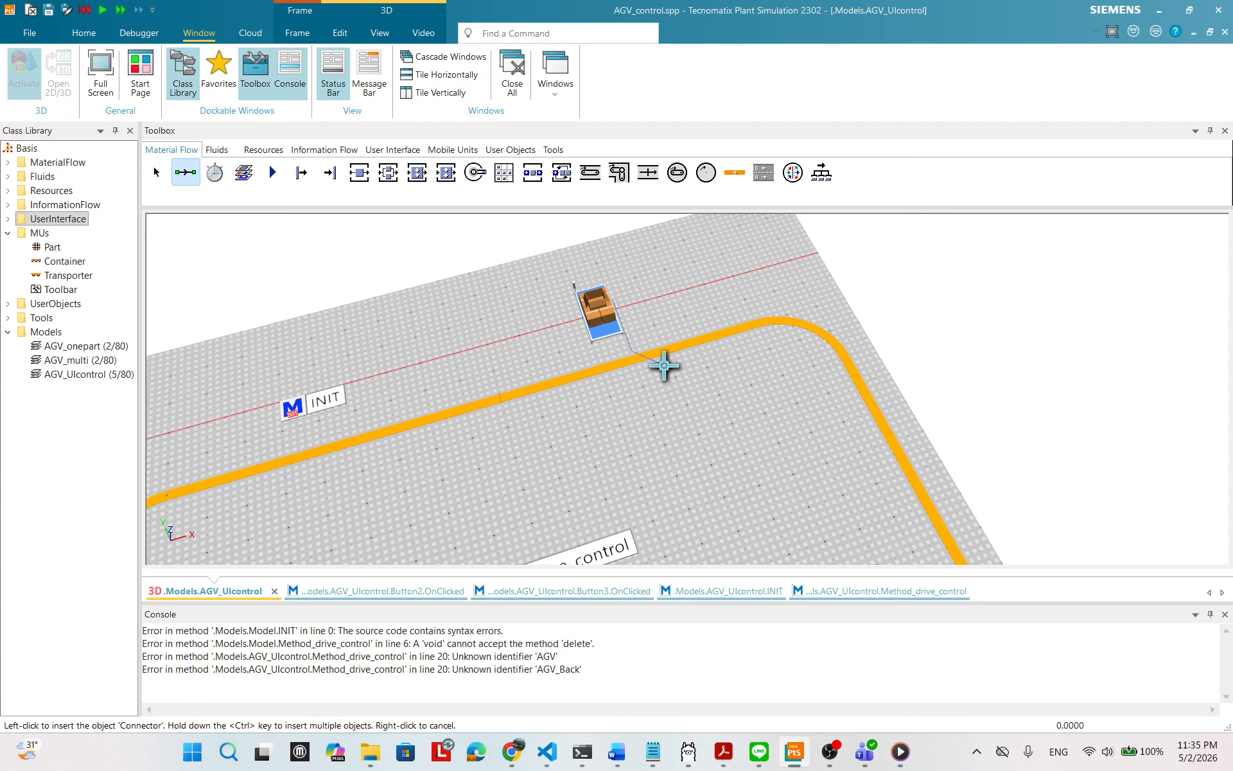
{"action": "right_click", "coordinate": [639, 315]}
{"action": "scroll", "coordinate": [736, 443], "scroll_direction": "down", "scroll_amount": 1}
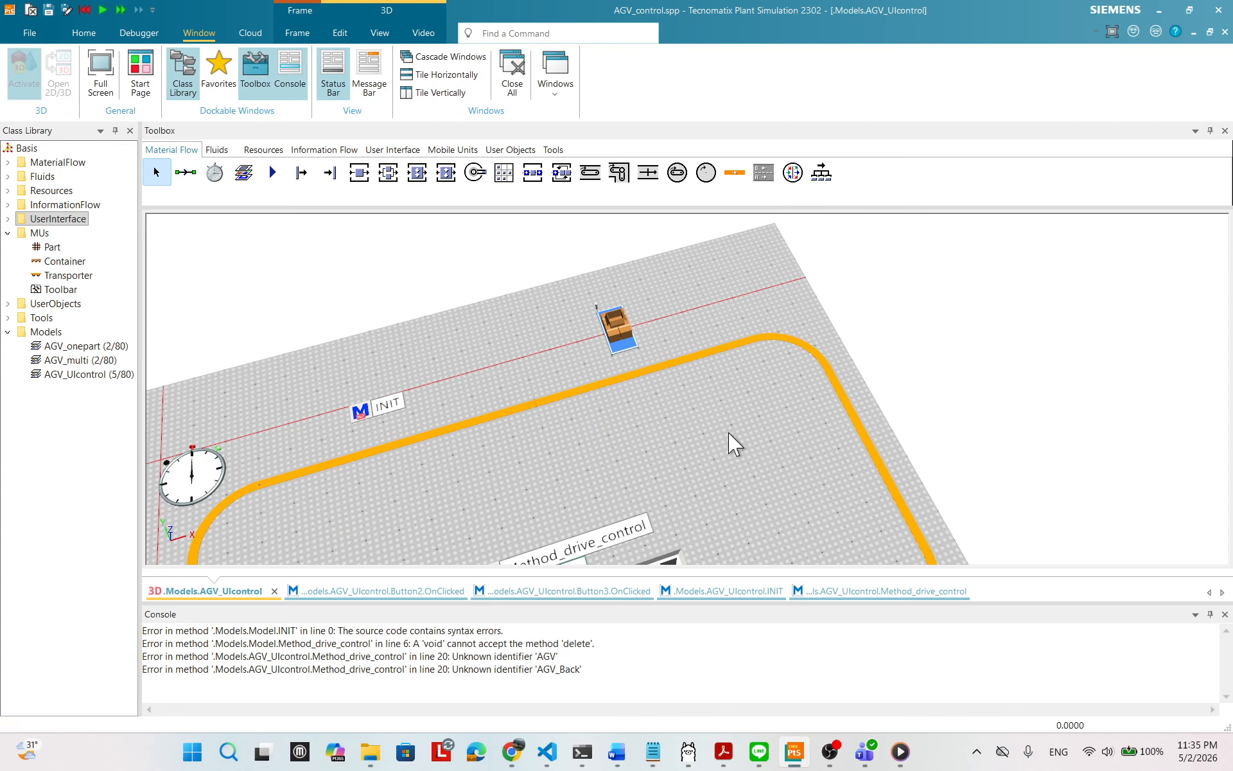
- Examine the Source and its position beside the track's upper edge from several view angles
{"action": "scroll", "coordinate": [735, 443], "scroll_direction": "down", "scroll_amount": 1}
{"action": "scroll", "coordinate": [606, 488], "scroll_direction": "down", "scroll_amount": 2}
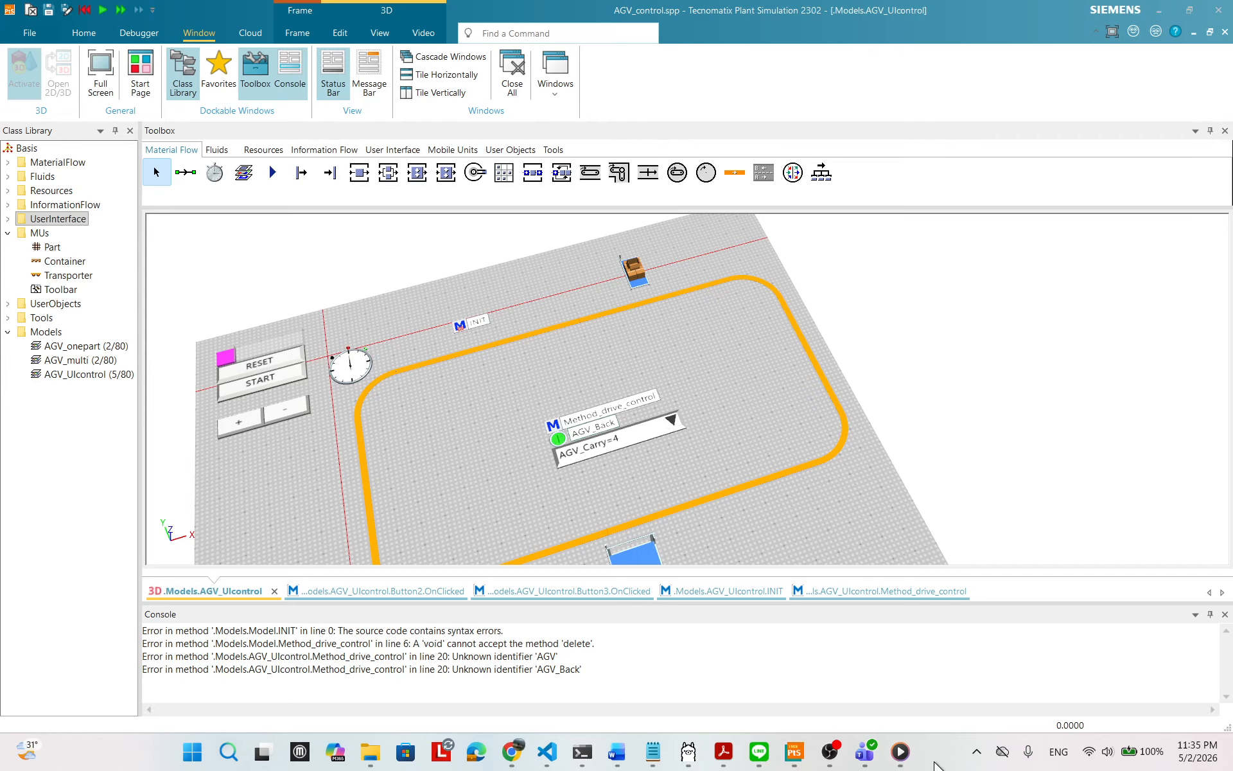
{"action": "scroll", "coordinate": [661, 325], "scroll_direction": "up", "scroll_amount": 4}
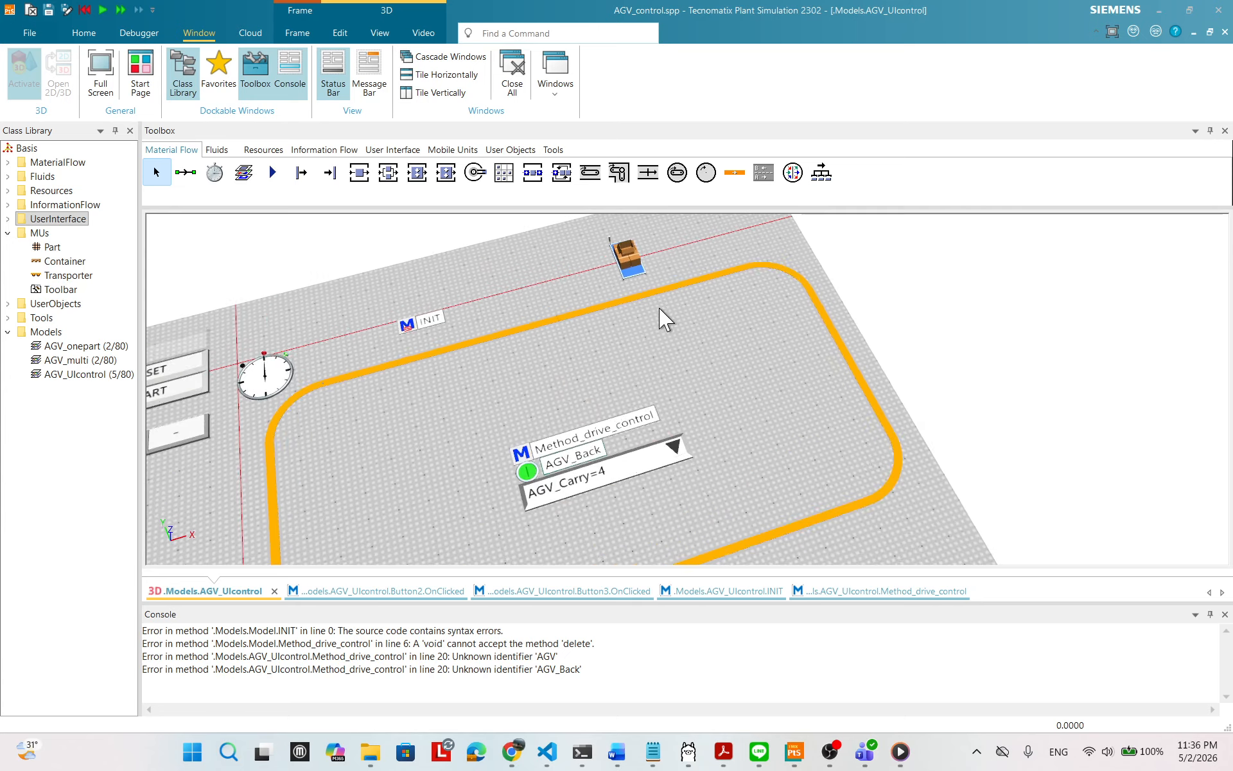
{"action": "left_click_drag", "start_coordinate": [658, 327], "coordinate": [661, 347]}
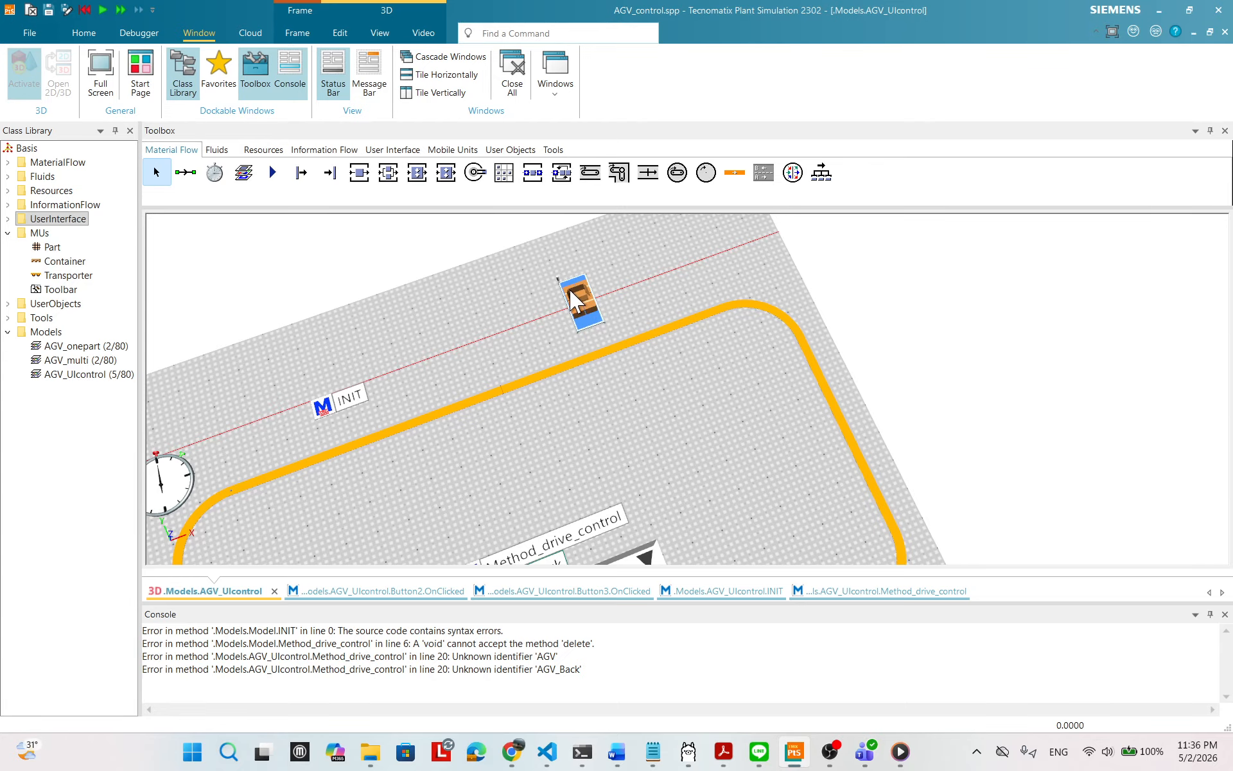
{"action": "left_click_drag", "start_coordinate": [509, 487], "coordinate": [519, 453]}
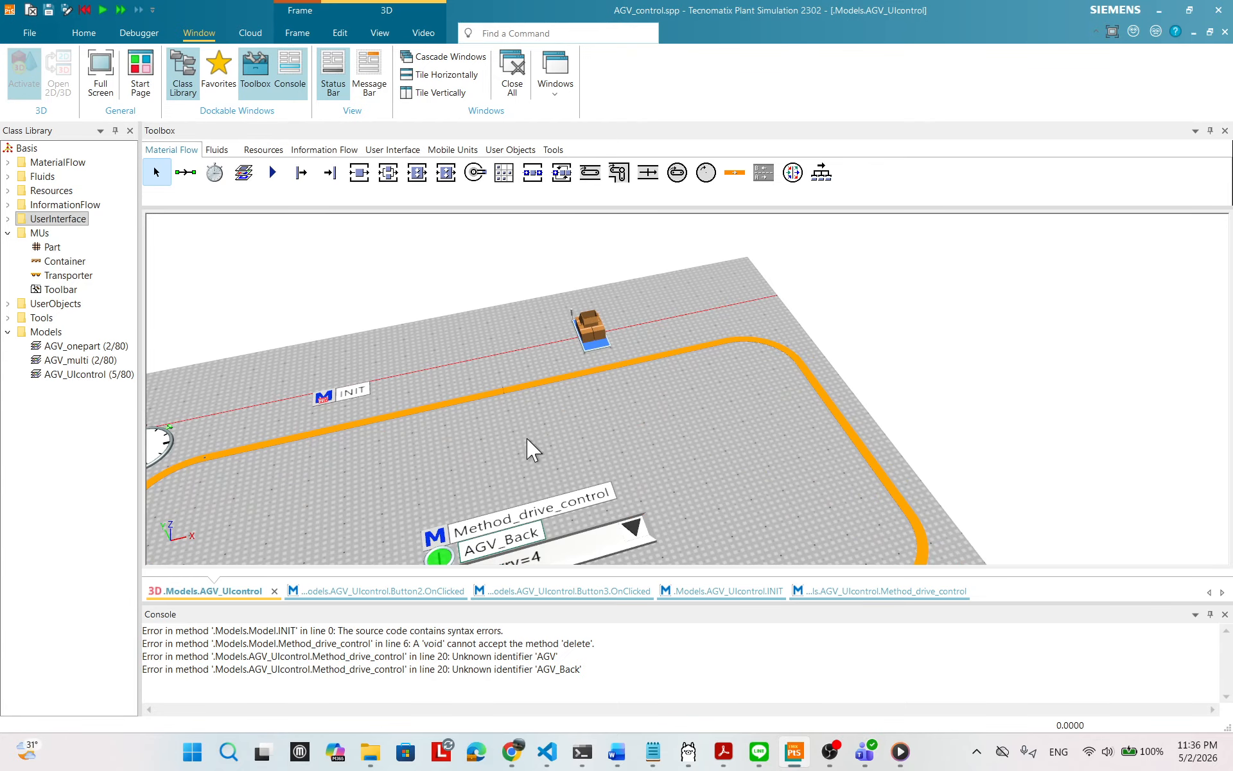
{"action": "scroll", "coordinate": [616, 426], "scroll_direction": "up", "scroll_amount": 1}
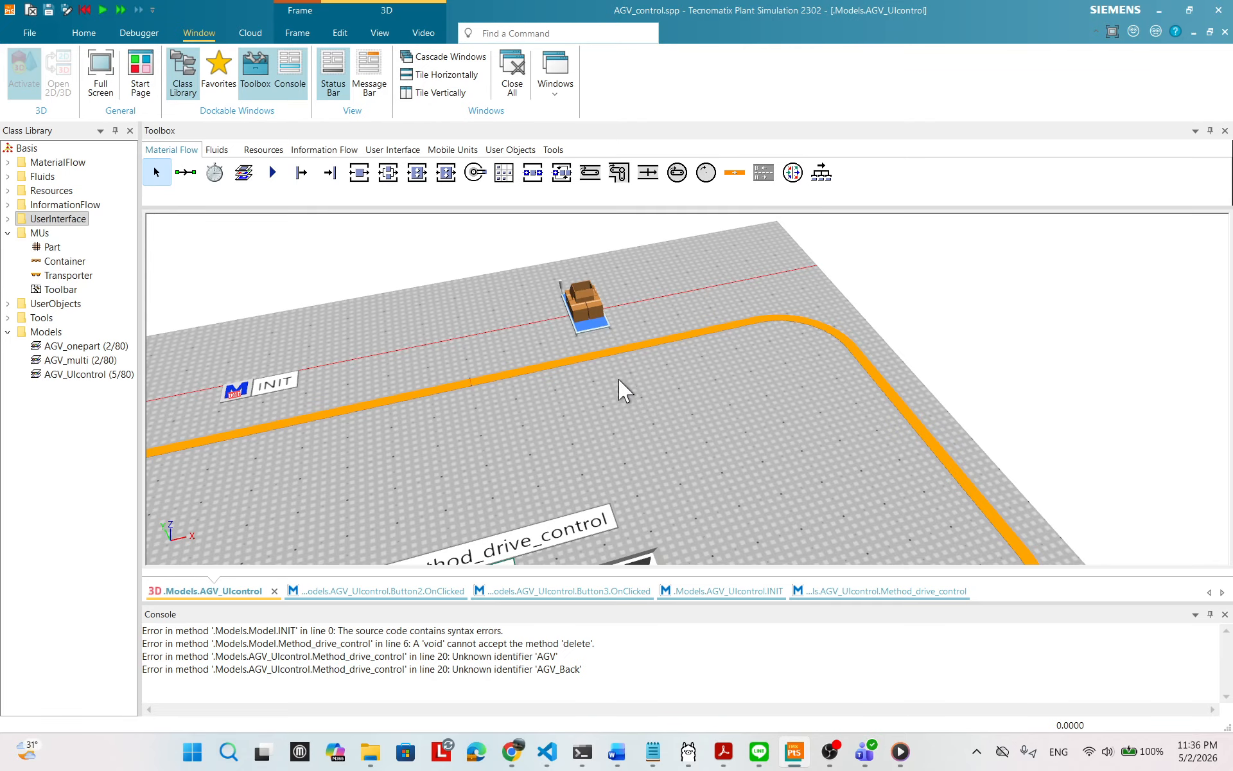
{"action": "left_click_drag", "start_coordinate": [649, 460], "coordinate": [630, 405]}
{"action": "scroll", "coordinate": [629, 452], "scroll_direction": "down", "scroll_amount": 3}
- In Method_drive_control's SensorID = 1 block, comment out .MUs.Part.create(@) and add source.cont.move(@) below it
{"action": "double_click", "coordinate": [586, 392]}
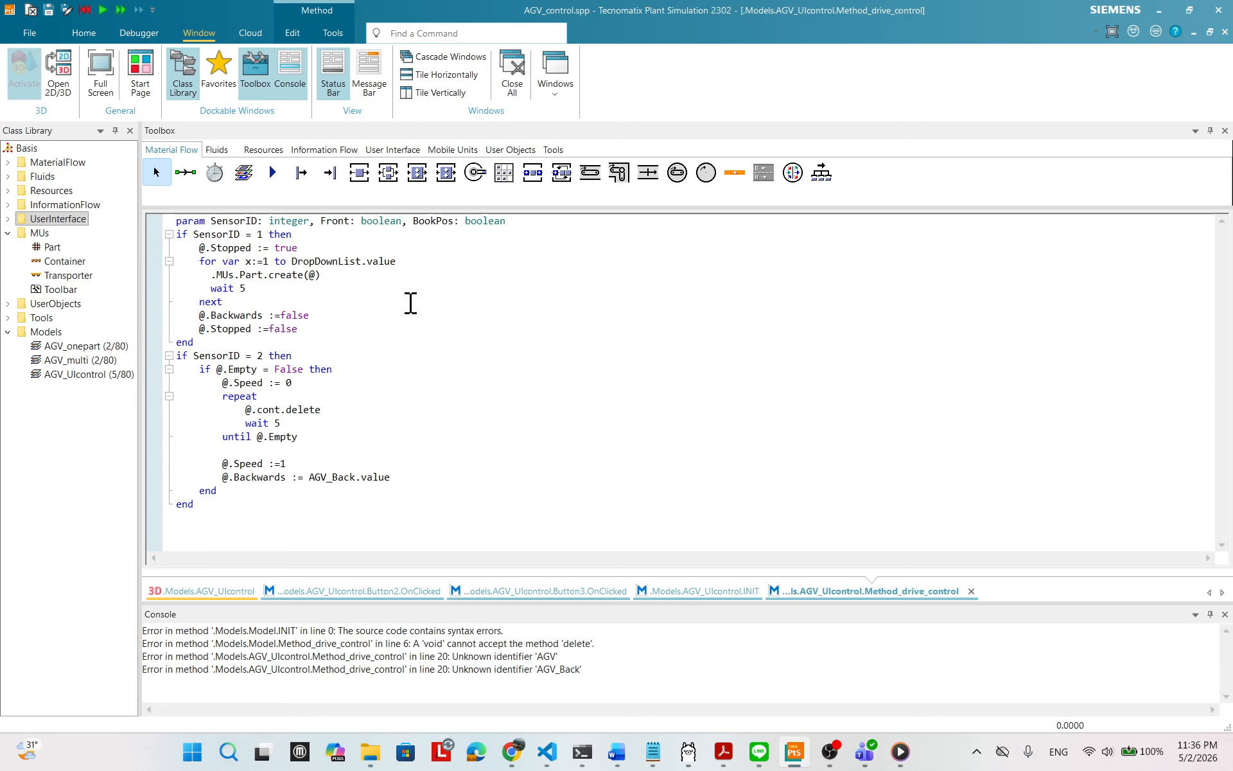
{"action": "type", "text": "--"}
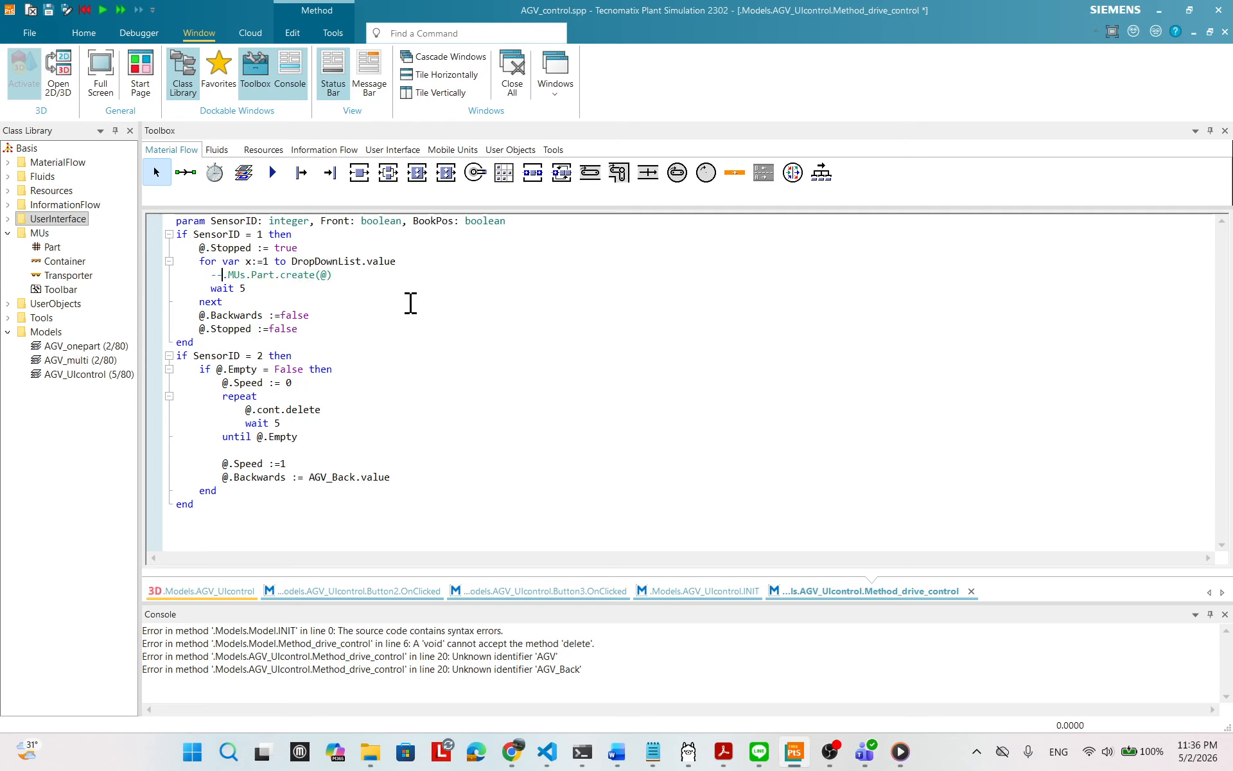
{"action": "key", "text": "Return"}
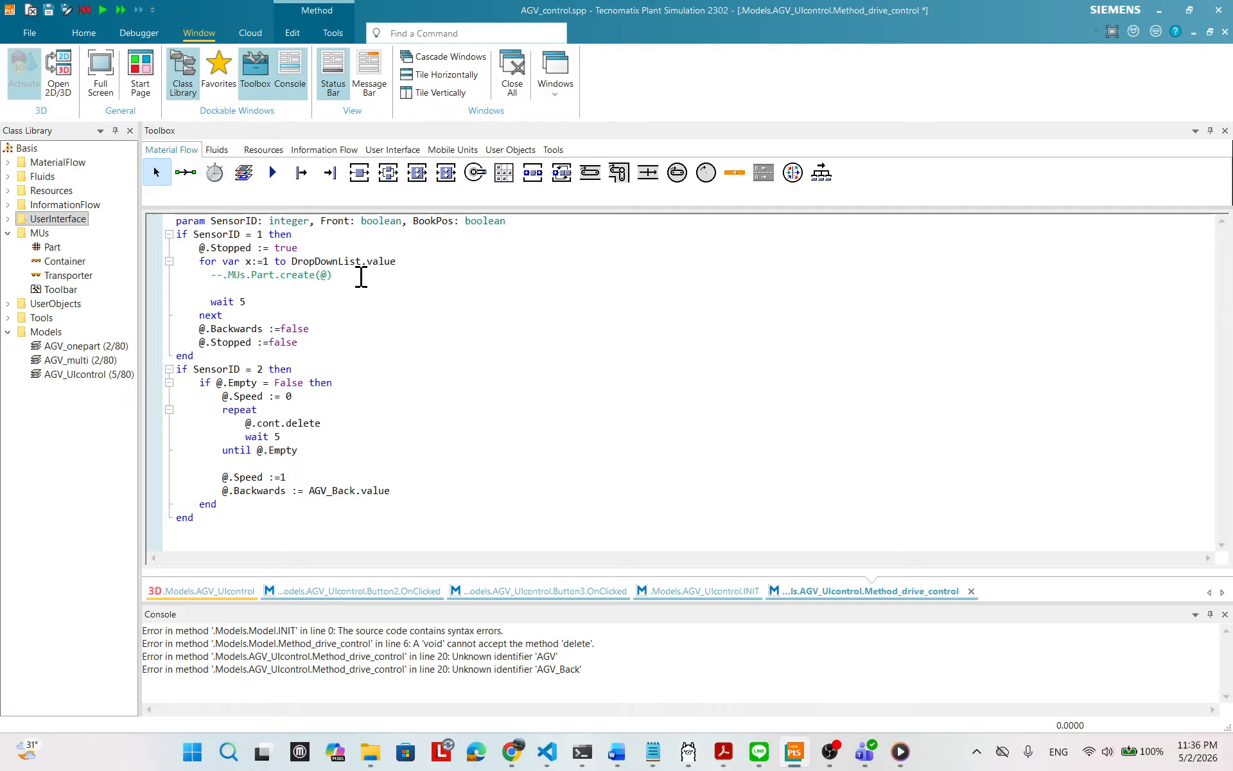
{"action": "type", "text": "sour"}
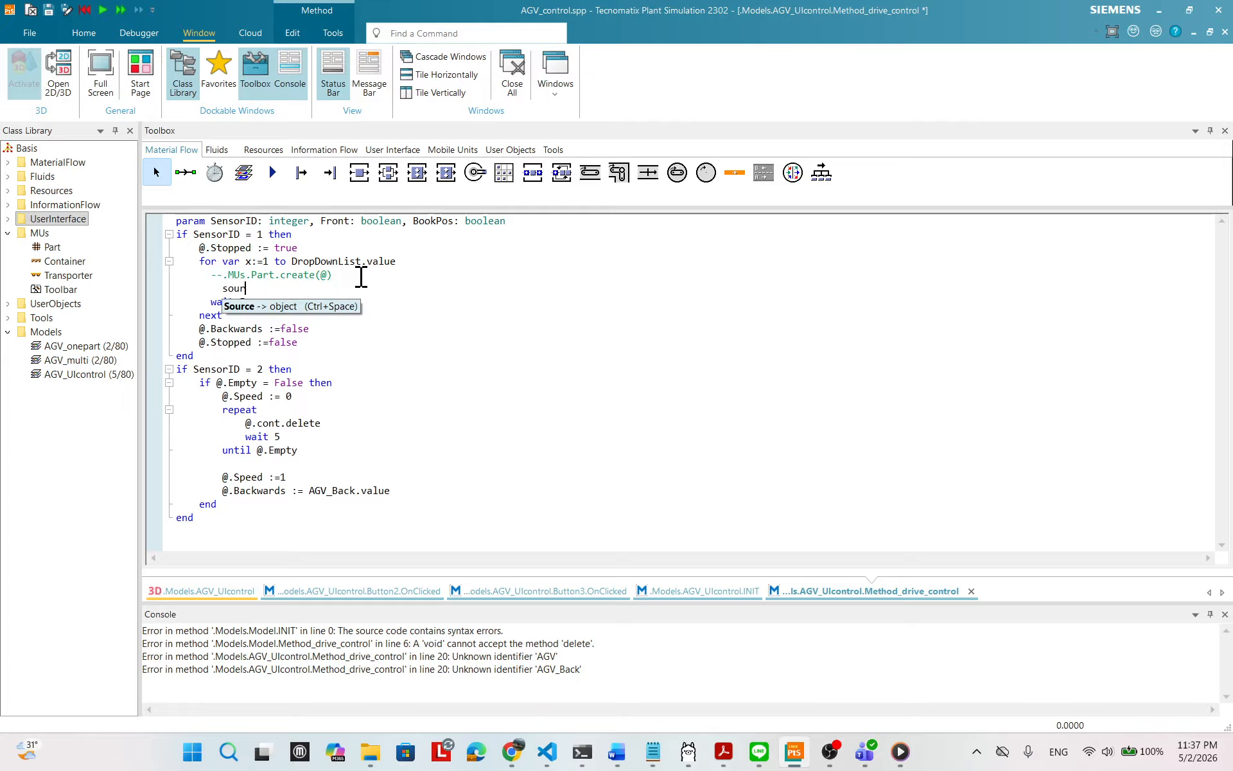
{"action": "type", "text": "ce.cont.move(@"}
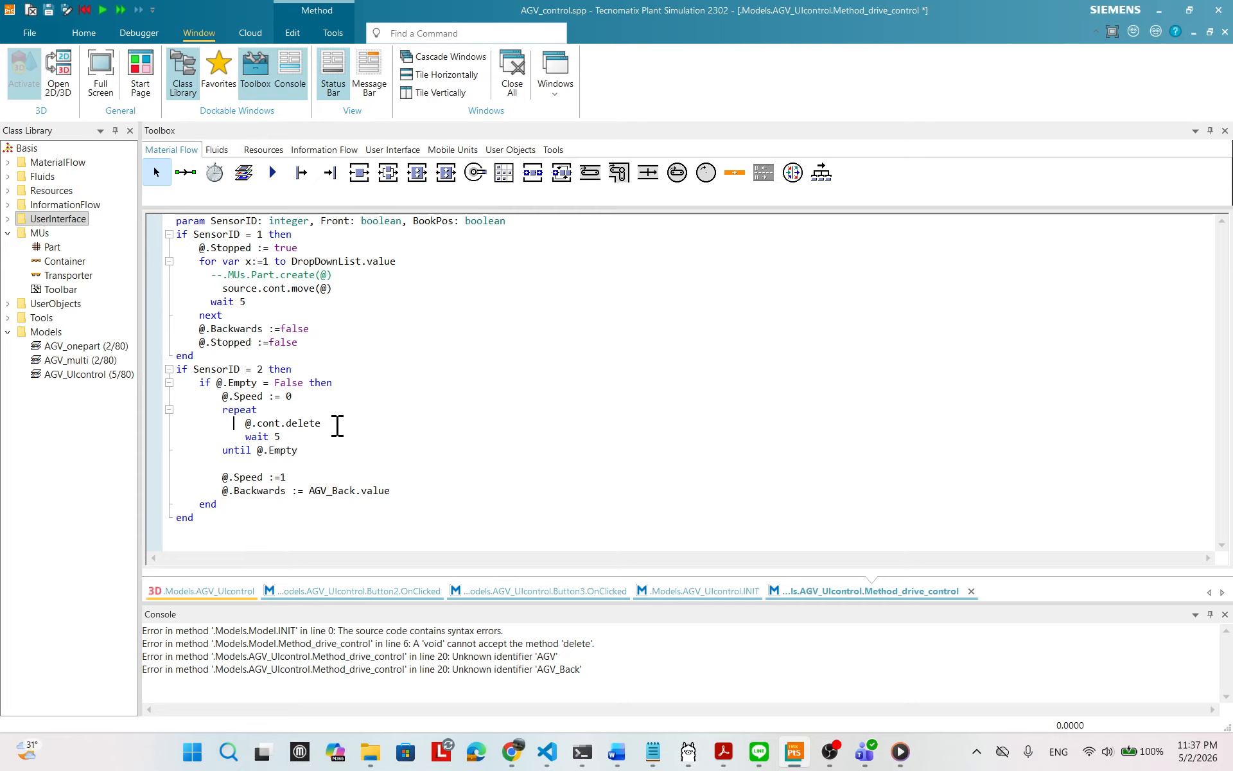
- In the SensorID = 2 repeat loop, comment out @.cont.delete, add @.cont.move(Buffer) below it, and apply the method changes
{"action": "type", "text": "--"}
{"action": "key", "text": "Return"}
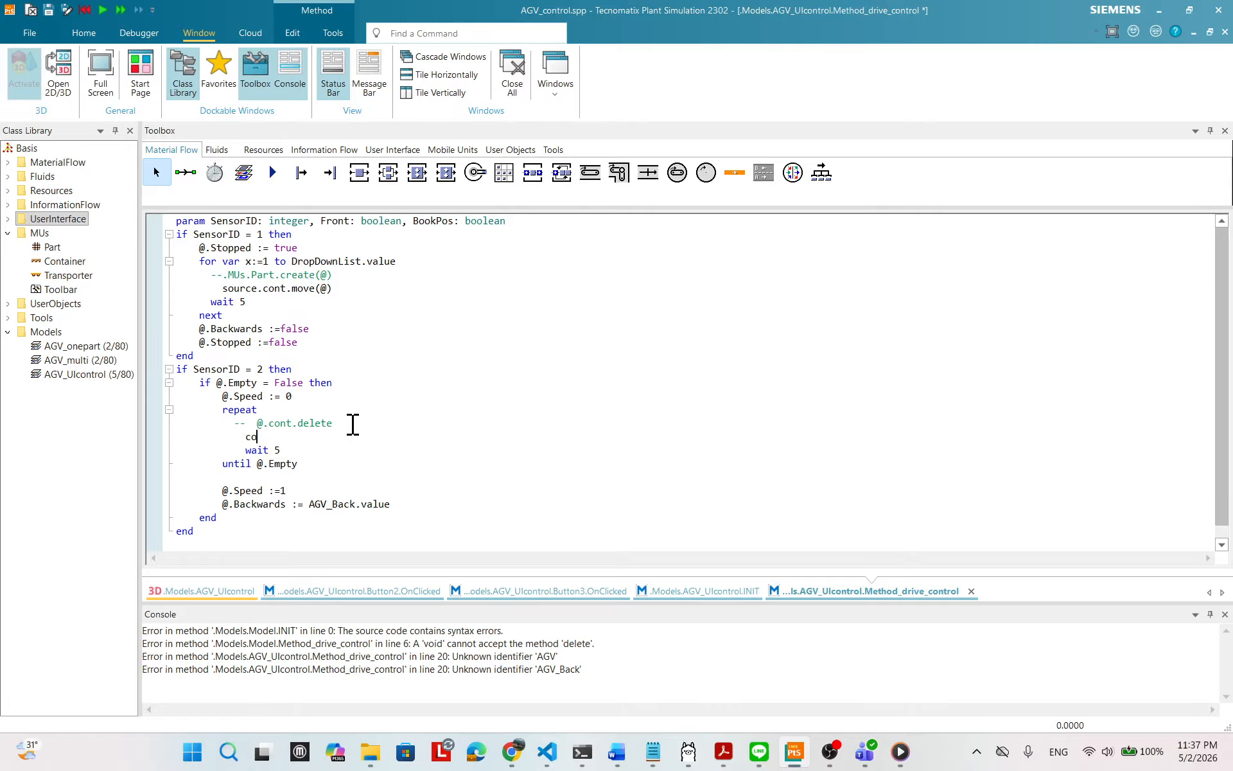
{"action": "type", "text": "cont"}
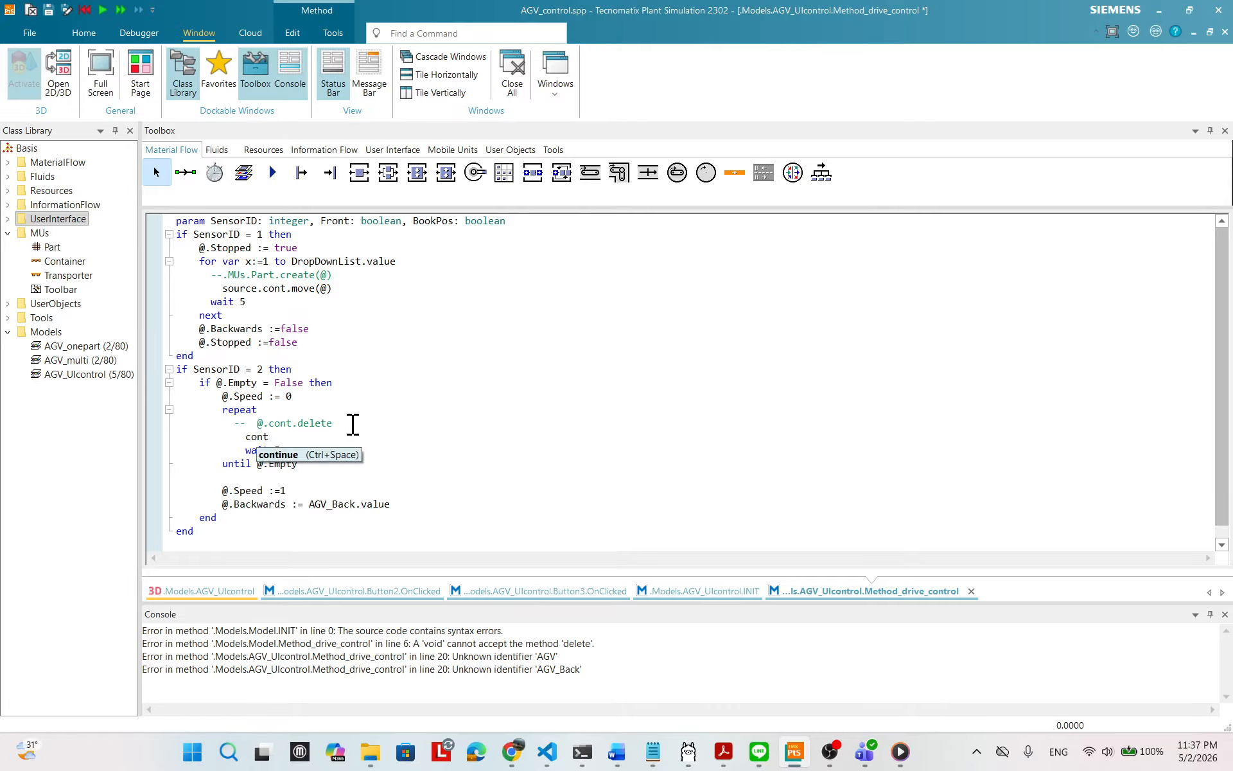
{"action": "type", "text": ".m"}
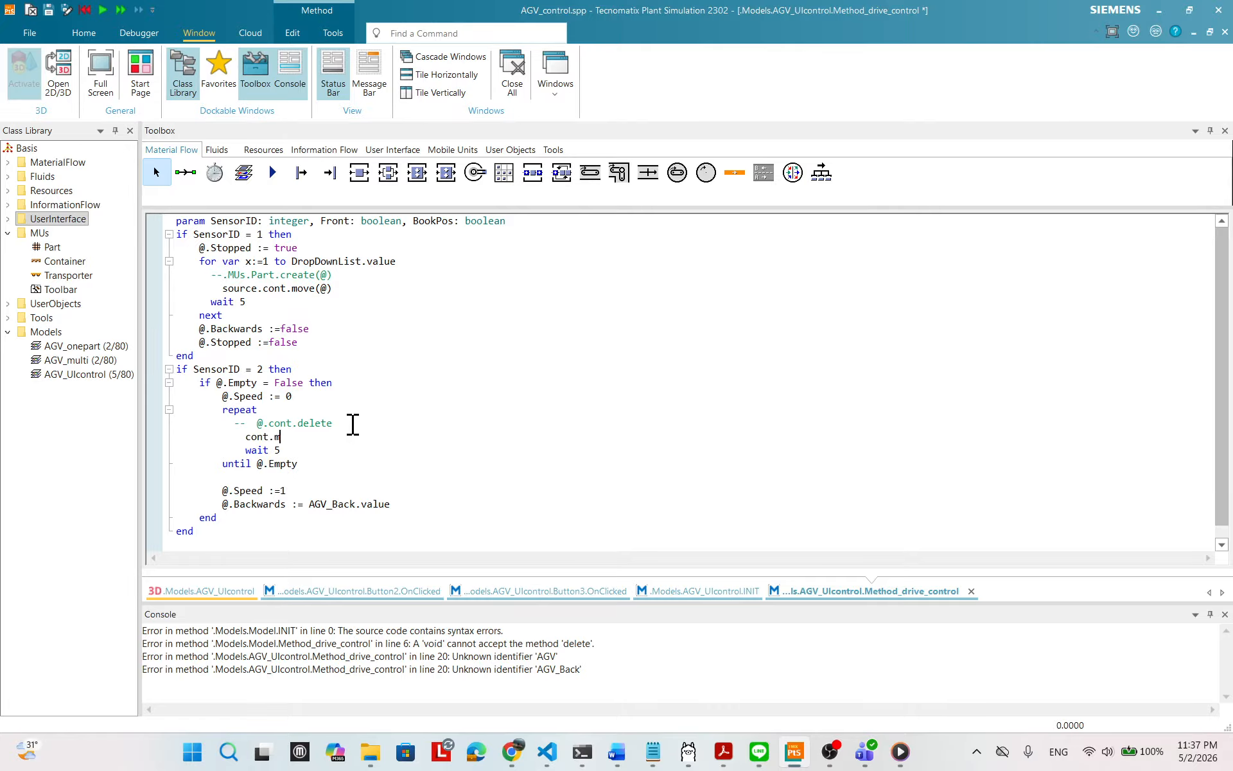
{"action": "key", "text": "BackSpace"}
{"action": "key", "text": "BackSpace"}
{"action": "type", "text": "ont."}
{"action": "type", "text": "ffe"}
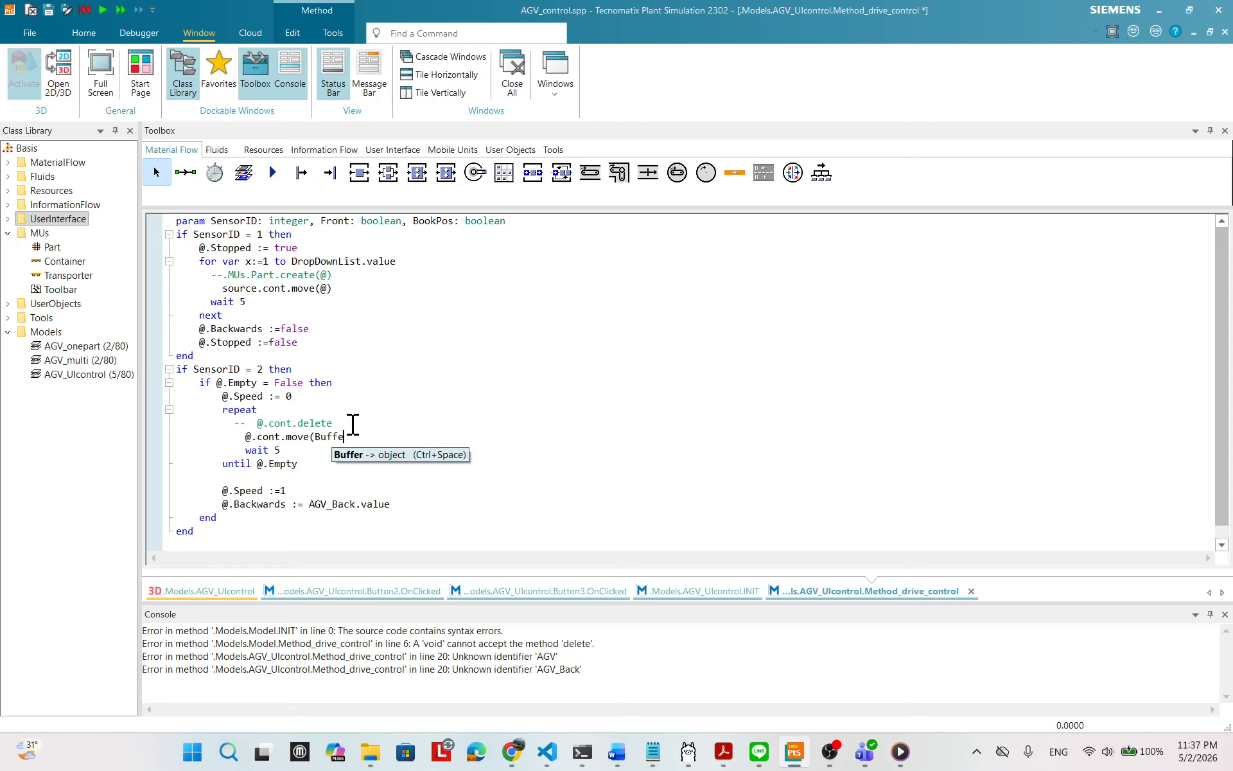
{"action": "type", "text": "r"}
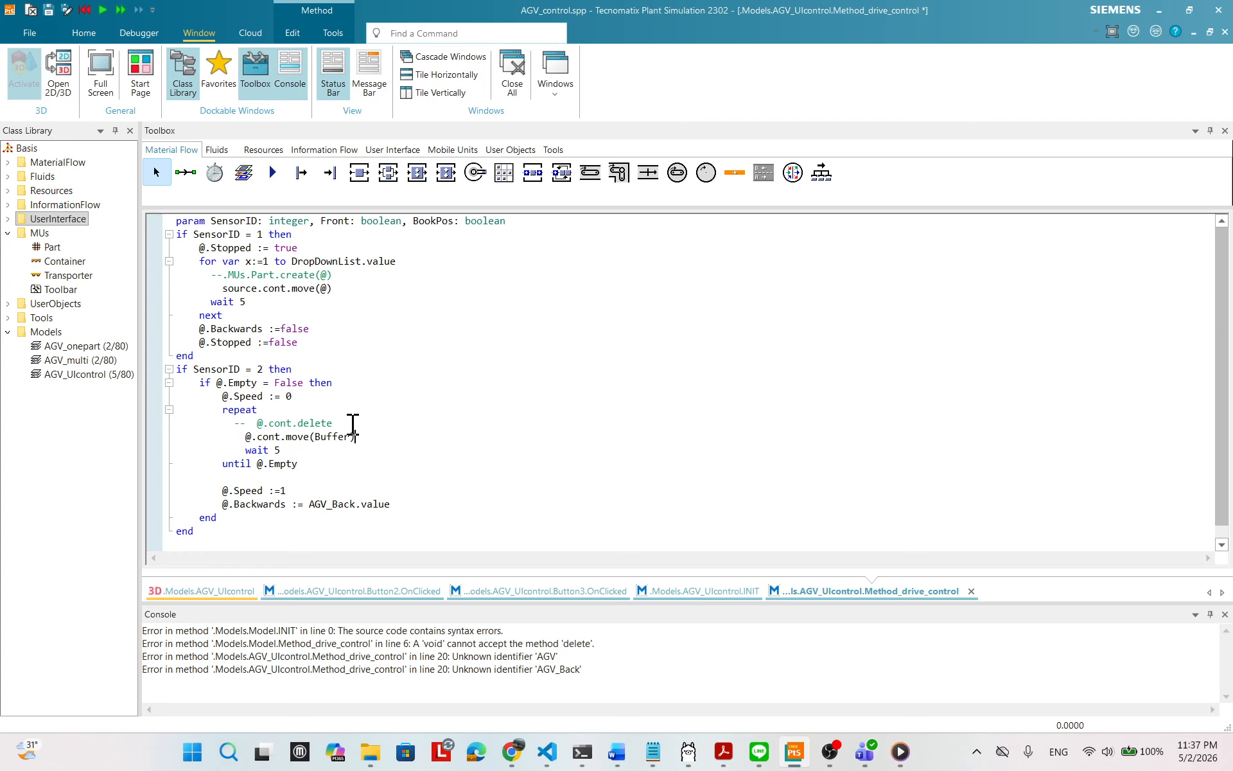
{"action": "right_click", "coordinate": [526, 360]}
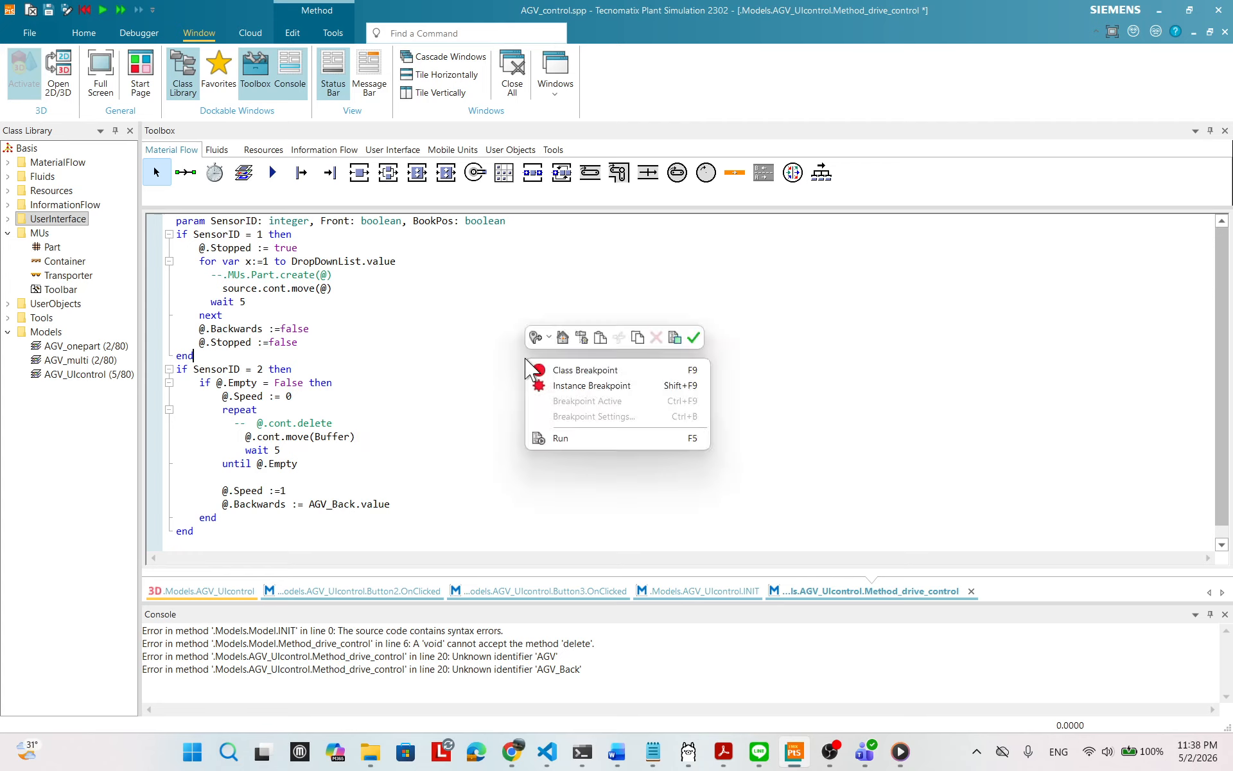
{"action": "left_click", "coordinate": [693, 338]}
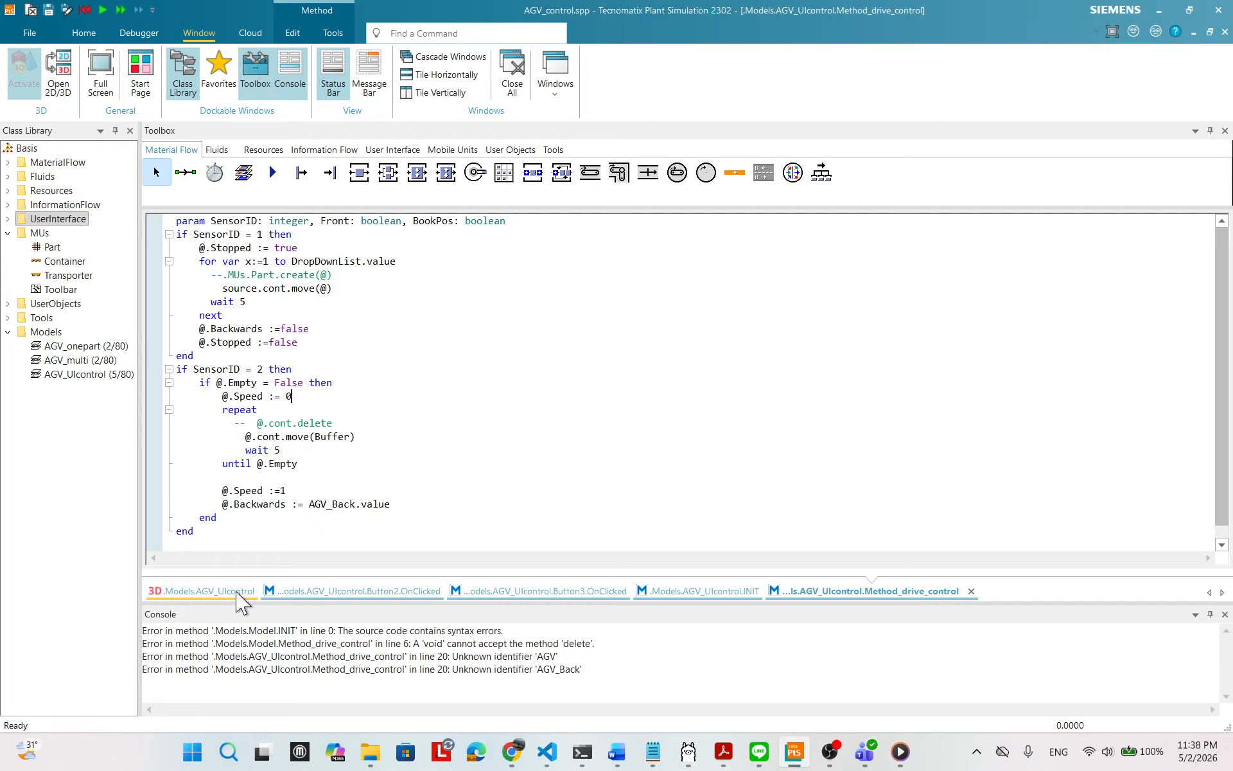
- Return to the AGV_UIcontrol model and choose AGV_Carry=2 in its drop-down list
{"action": "left_click", "coordinate": [197, 592]}
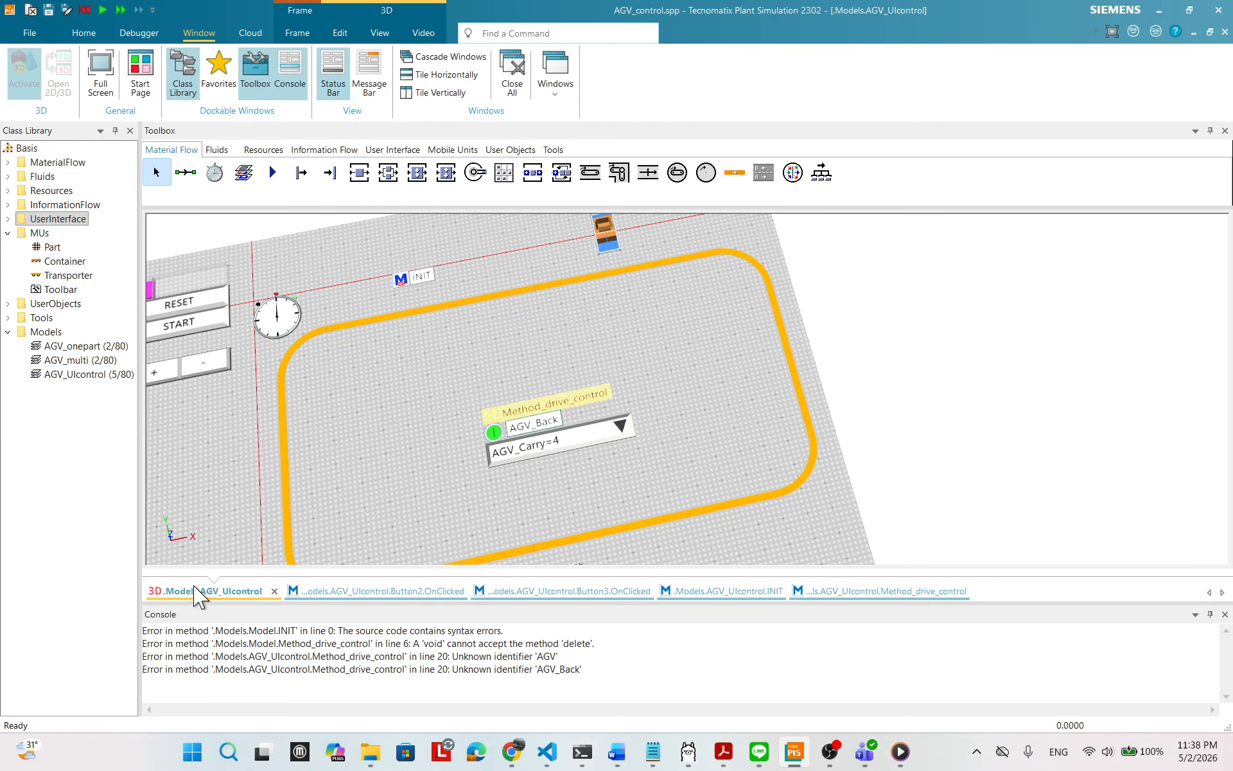
{"action": "right_click", "coordinate": [475, 335]}
{"action": "left_click_drag", "start_coordinate": [377, 408], "coordinate": [388, 374]}
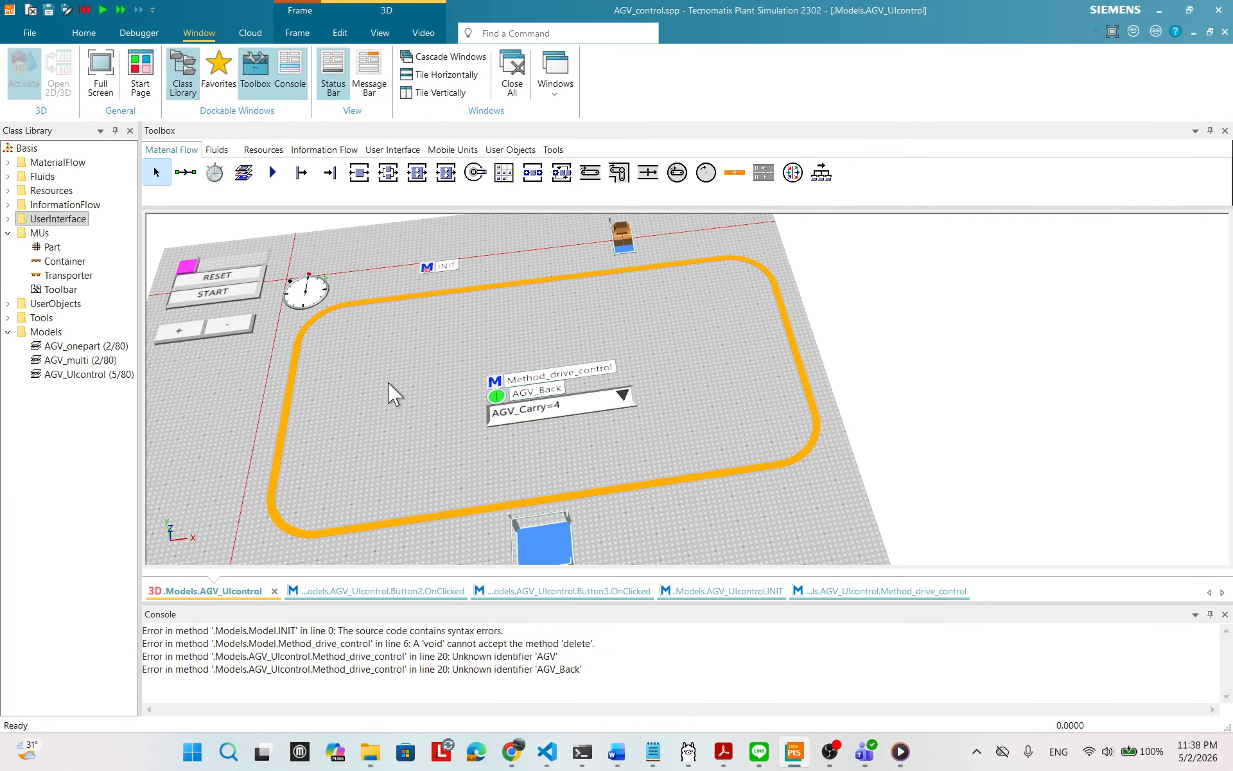
{"action": "left_click", "coordinate": [558, 408]}
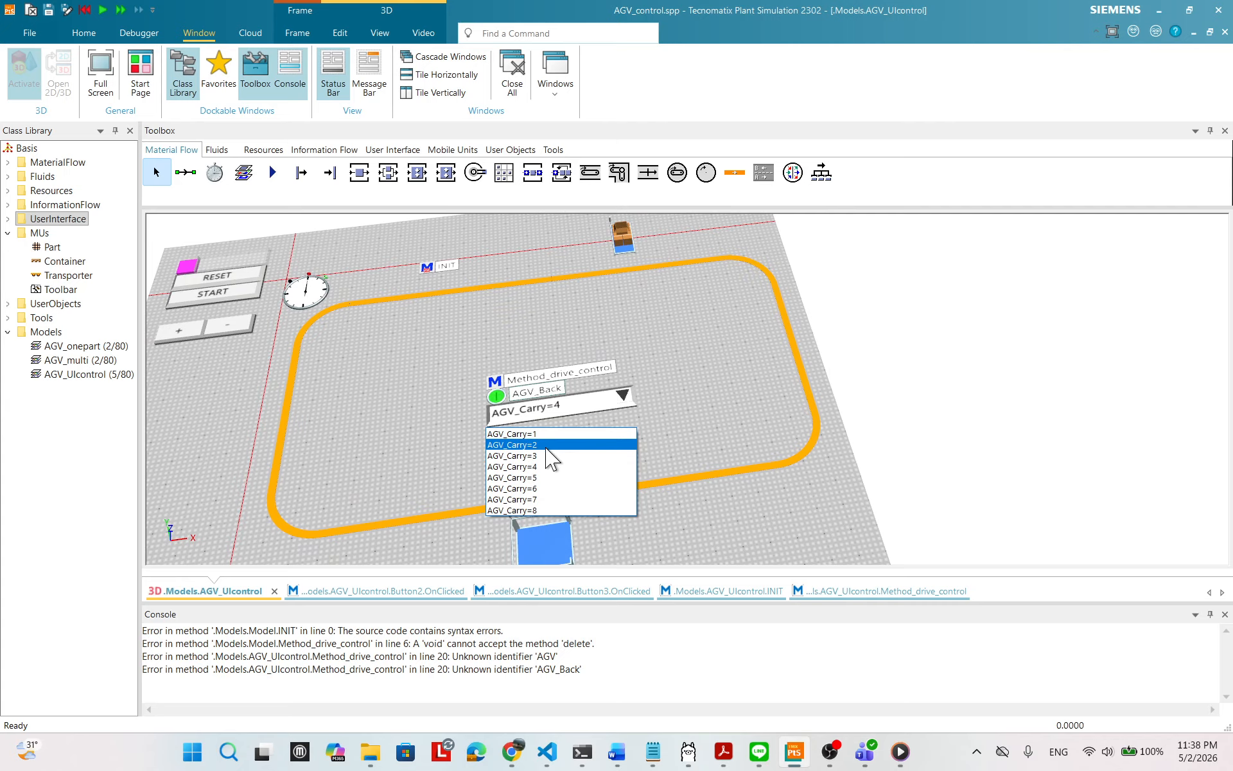
{"action": "left_click", "coordinate": [544, 444]}
- Run the simulation with the model's START button, watch the AGV circulate past the Source, and reset the run
{"action": "left_click_drag", "start_coordinate": [513, 289], "coordinate": [550, 412]}
{"action": "left_click", "coordinate": [194, 386]}
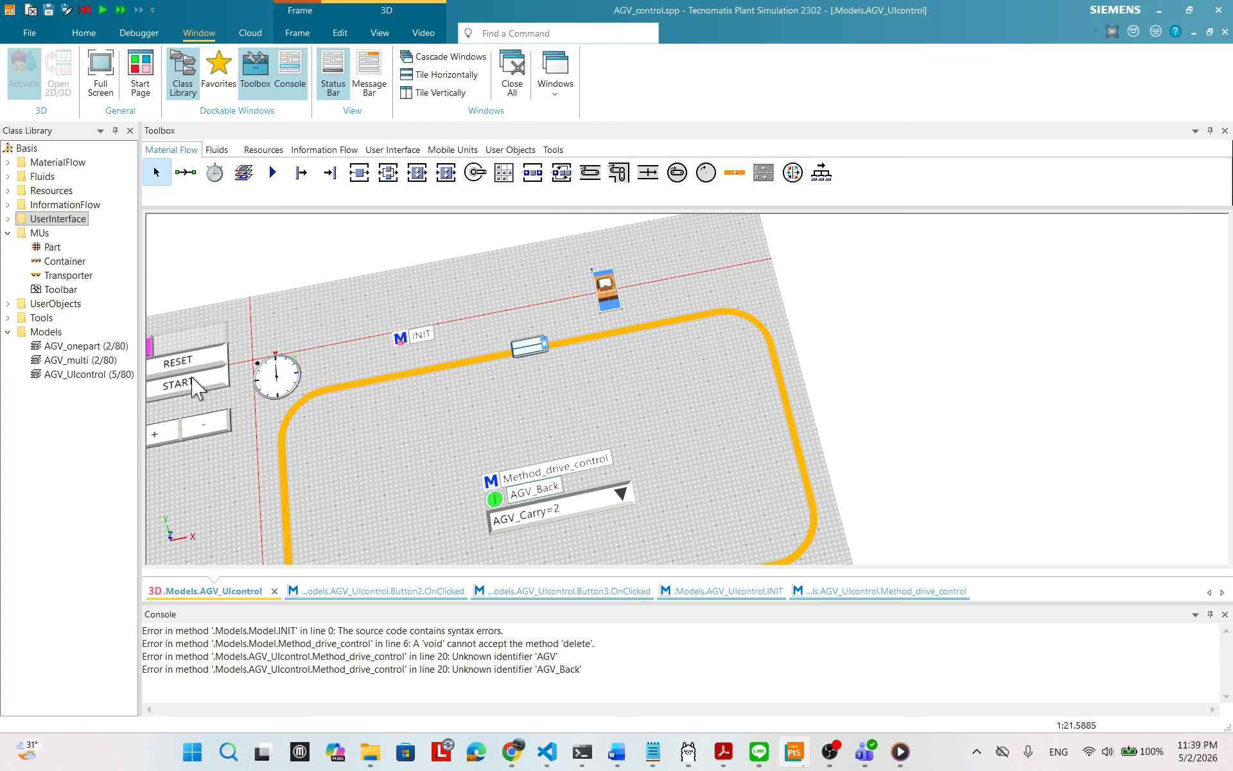
{"action": "scroll", "coordinate": [321, 395], "scroll_direction": "down", "scroll_amount": 1}
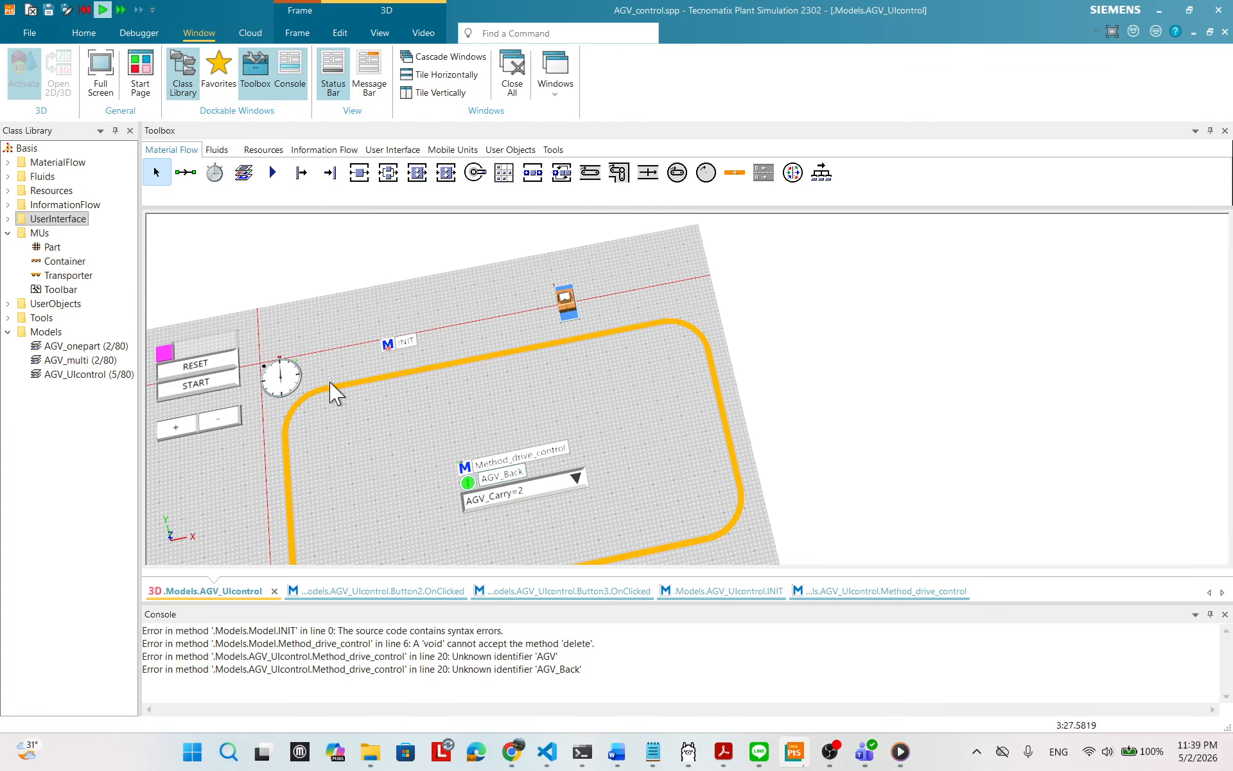
{"action": "scroll", "coordinate": [486, 408], "scroll_direction": "down", "scroll_amount": 1}
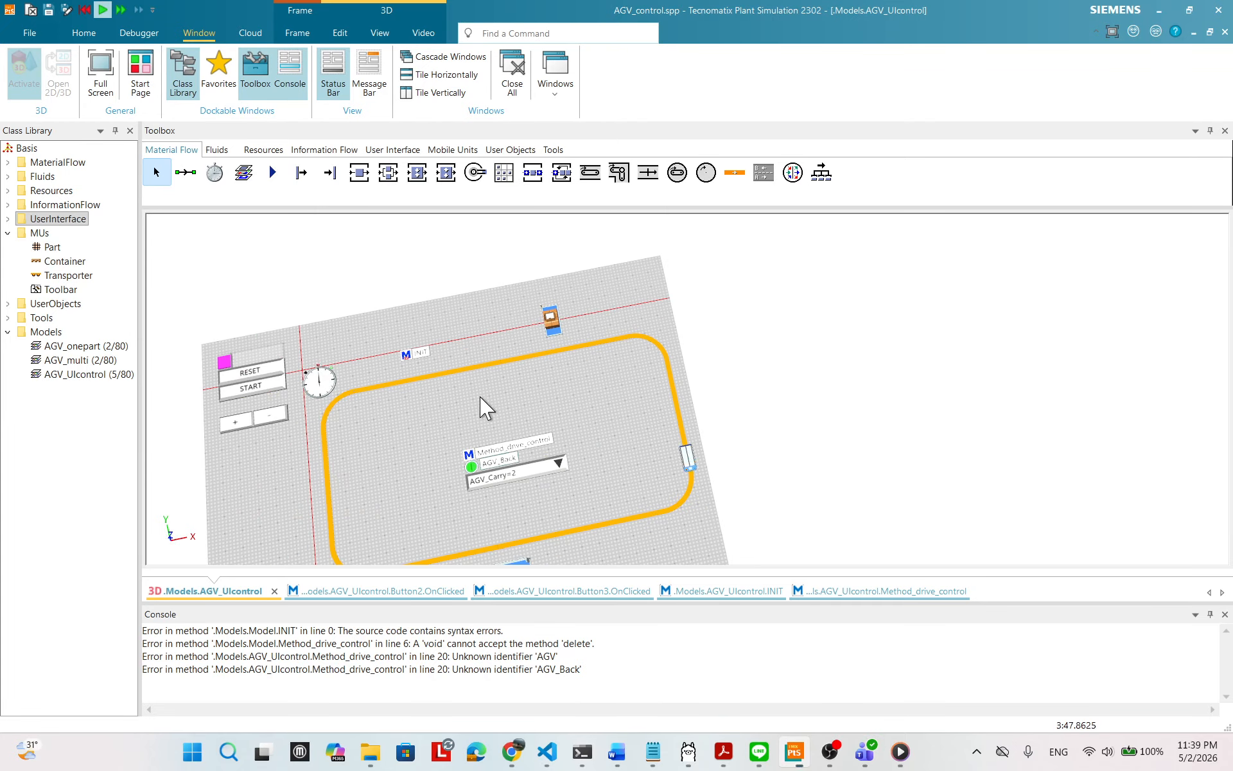
{"action": "right_click", "coordinate": [434, 403]}
{"action": "left_click", "coordinate": [441, 389]}
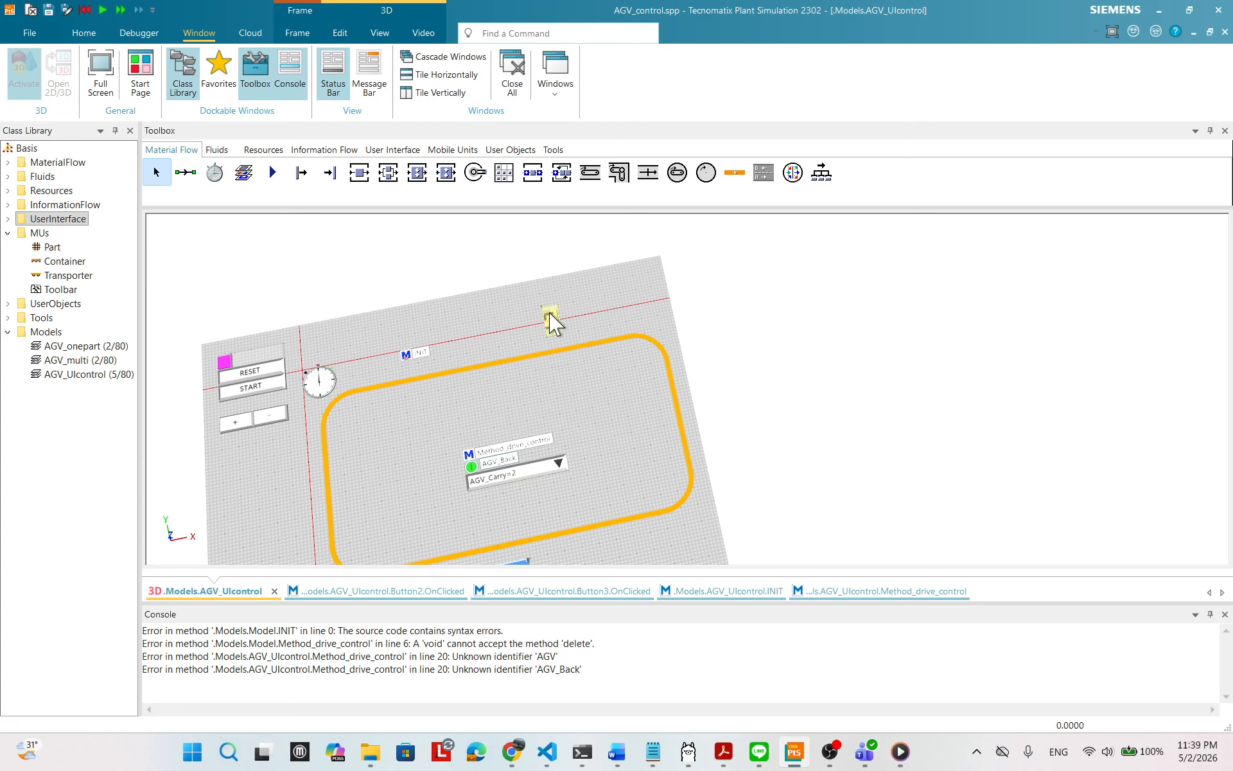
- Move the Source along the track's upper edge, closer to the INIT method
{"action": "left_click_drag", "start_coordinate": [551, 322], "coordinate": [488, 325]}
{"action": "scroll", "coordinate": [415, 465], "scroll_direction": "up", "scroll_amount": 5}
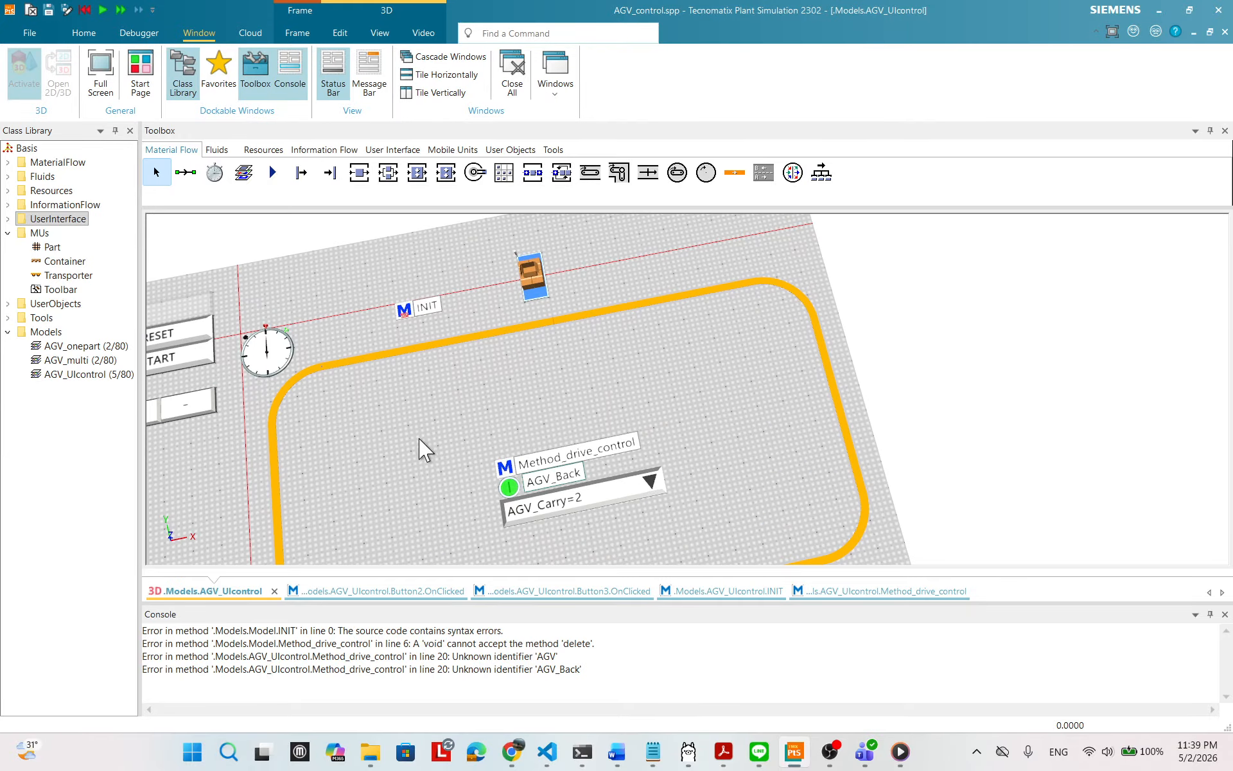
{"action": "left_click_drag", "start_coordinate": [495, 427], "coordinate": [462, 292]}
- Set the drop-down list to AGV_Carry=1 and start the simulation to watch the AGV load at the Source
{"action": "left_click", "coordinate": [640, 357]}
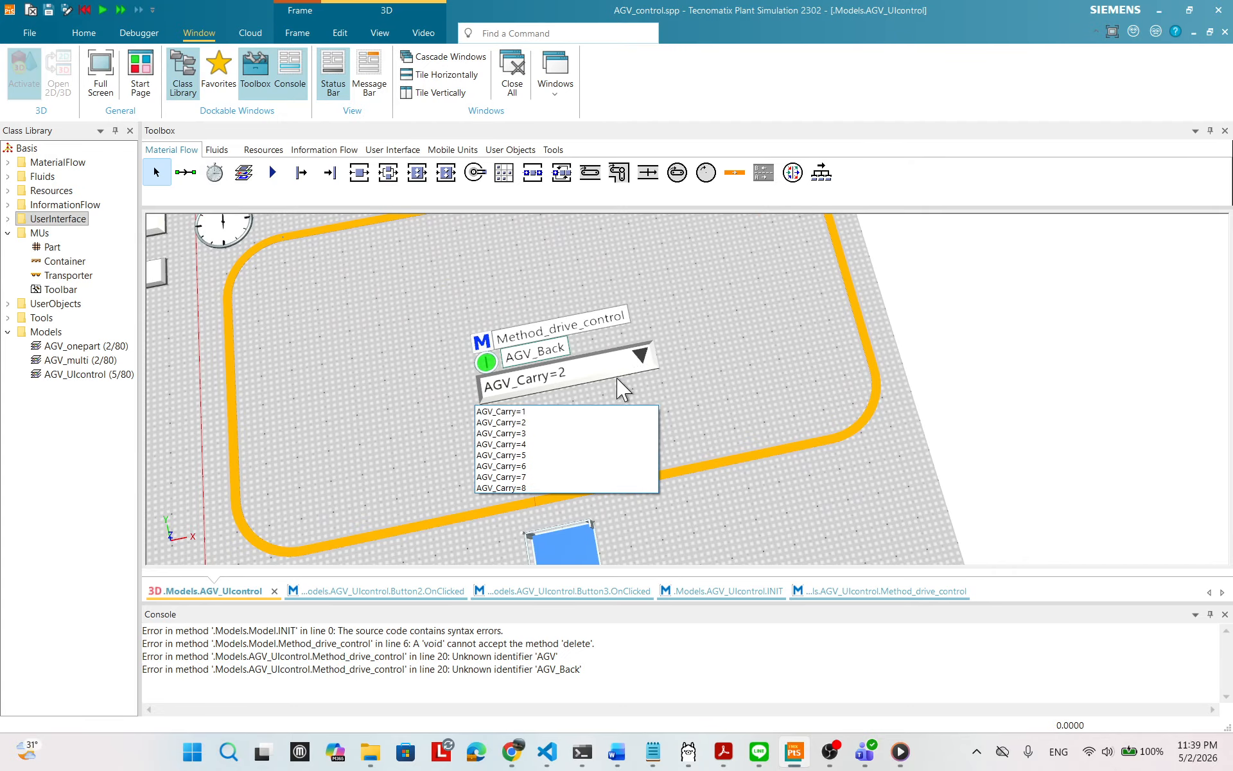
{"action": "left_click", "coordinate": [598, 419]}
{"action": "scroll", "coordinate": [662, 355], "scroll_direction": "down", "scroll_amount": 2}
{"action": "scroll", "coordinate": [662, 355], "scroll_direction": "down", "scroll_amount": 1}
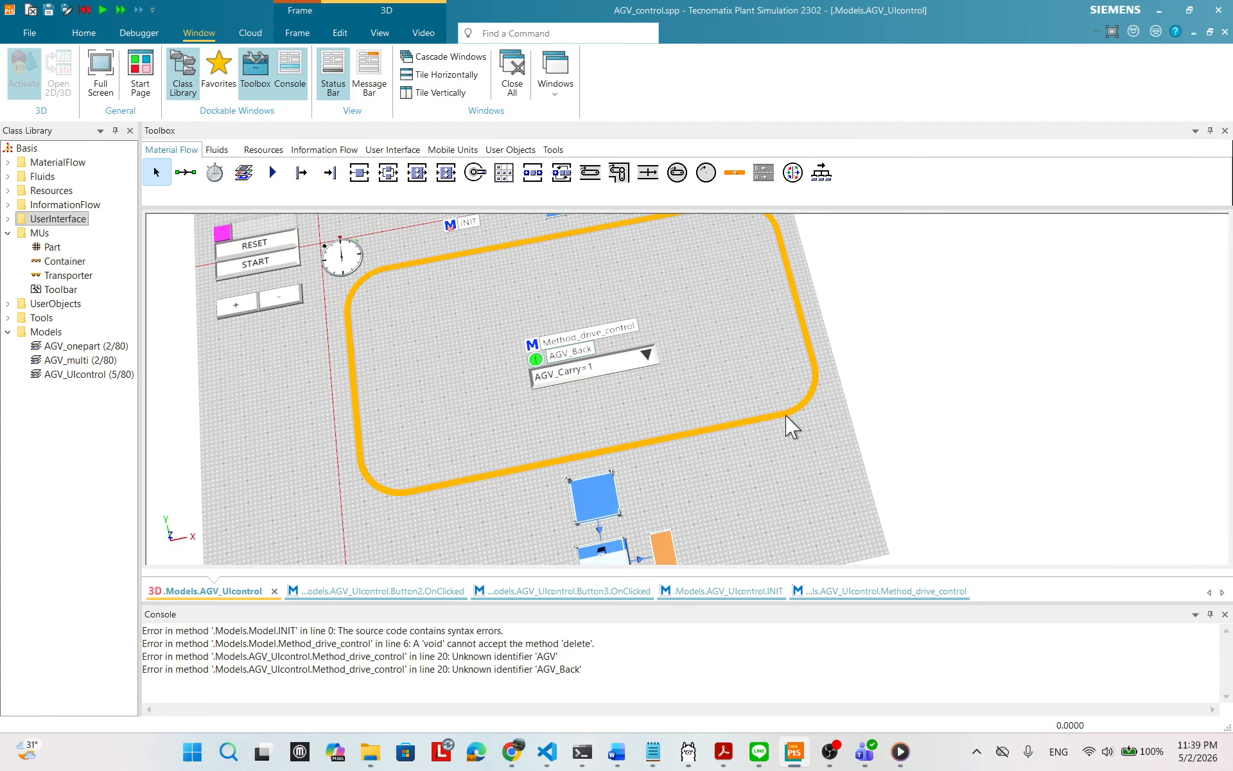
{"action": "left_click_drag", "start_coordinate": [785, 438], "coordinate": [757, 422]}
{"action": "left_click_drag", "start_coordinate": [733, 482], "coordinate": [757, 483]}
{"action": "mouse_move", "coordinate": [442, 301]}
{"action": "left_mouse_down"}
{"action": "mouse_move", "coordinate": [434, 320]}
{"action": "mouse_move", "coordinate": [436, 301]}
{"action": "left_mouse_up"}
{"action": "left_click_drag", "start_coordinate": [666, 461], "coordinate": [685, 495]}
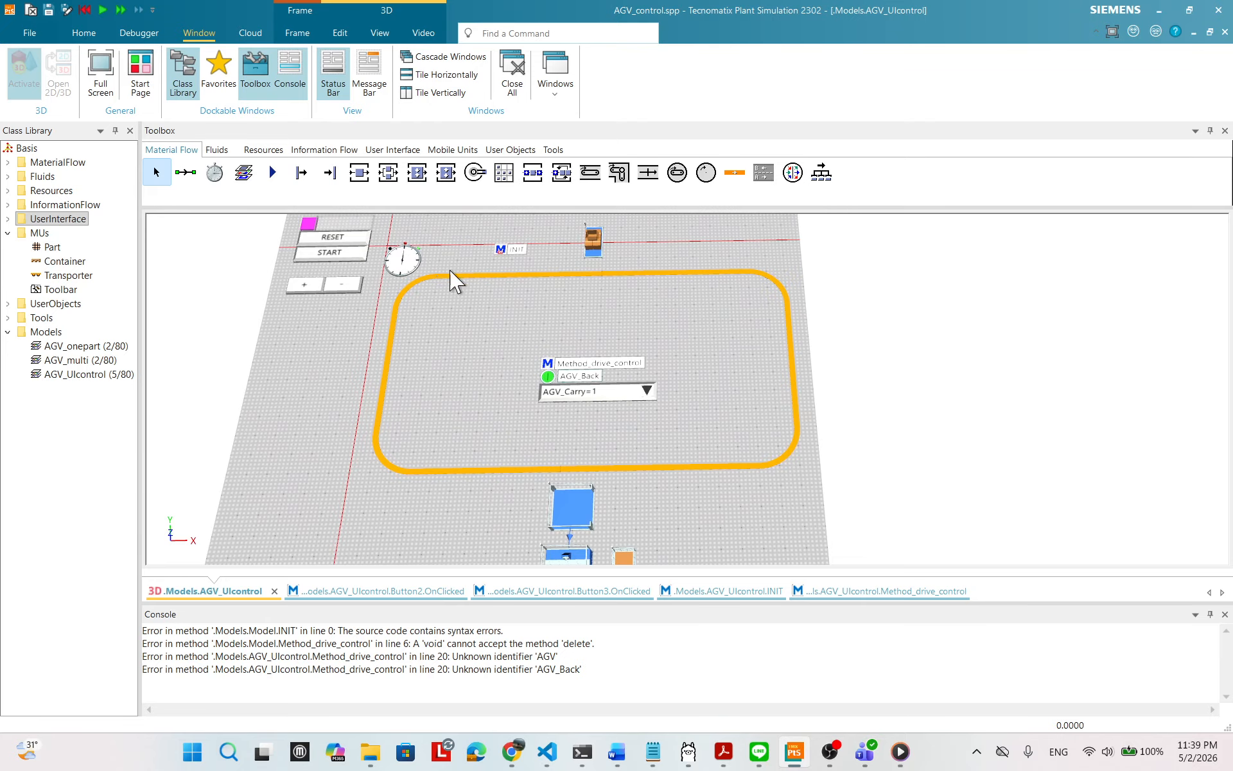
{"action": "left_click", "coordinate": [340, 253]}
{"action": "scroll", "coordinate": [543, 437], "scroll_direction": "down", "scroll_amount": 2}
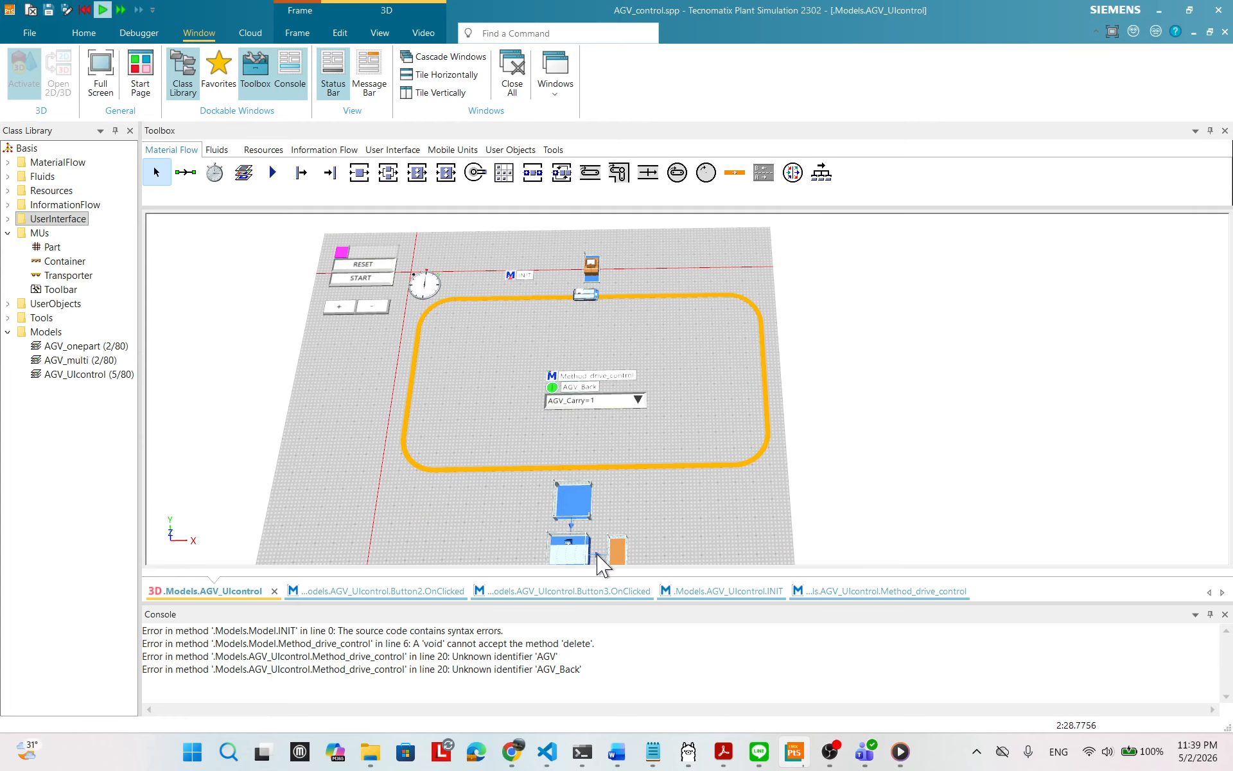
{"action": "scroll", "coordinate": [661, 529], "scroll_direction": "down", "scroll_amount": 2}
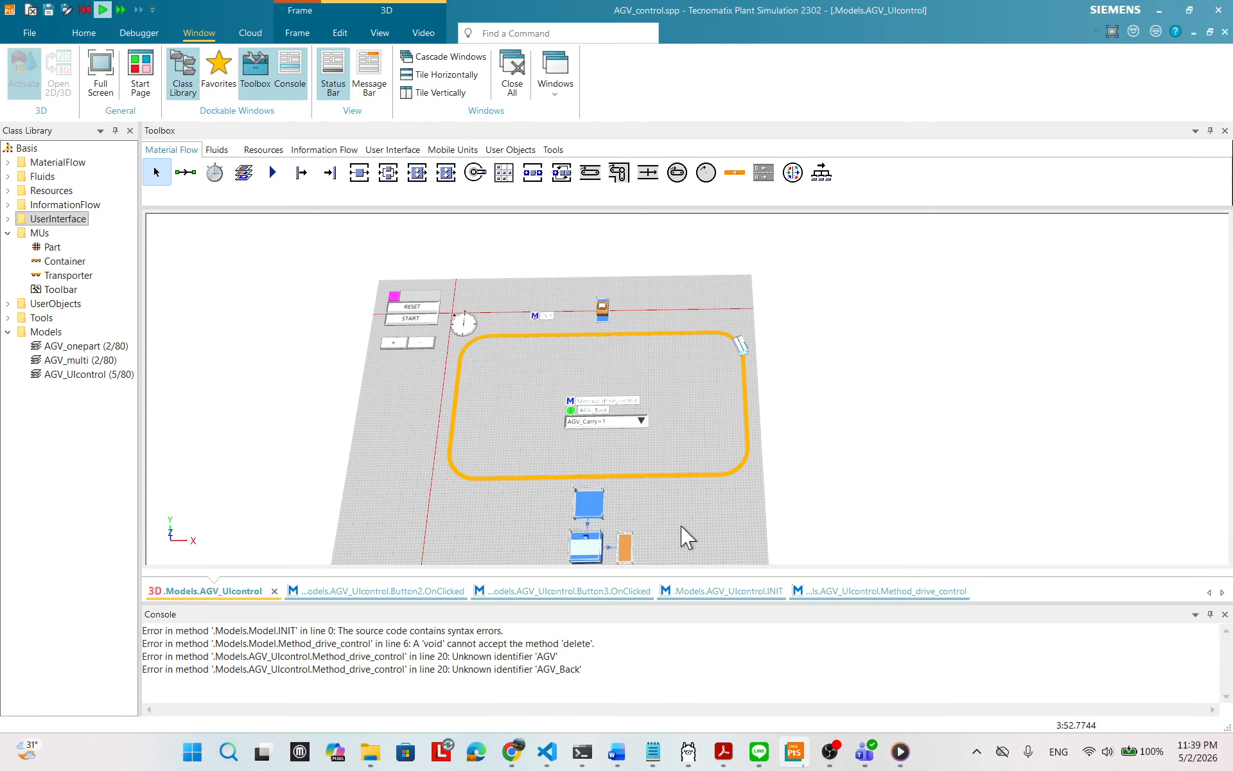
- Change the drop-down list to AGV_Carry=4 while the simulation runs and watch the AGV's deliveries
{"action": "scroll", "coordinate": [684, 526], "scroll_direction": "up", "scroll_amount": 2}
{"action": "left_click", "coordinate": [631, 395]}
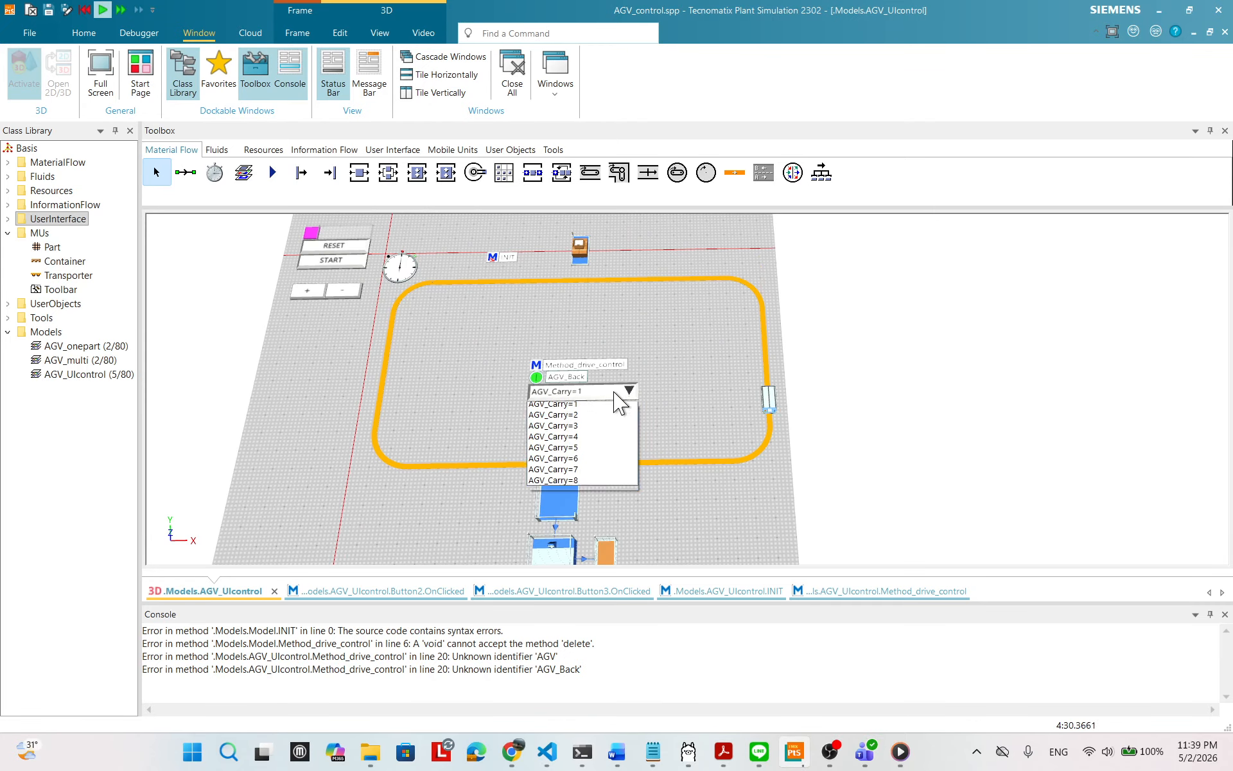
{"action": "left_click", "coordinate": [564, 440]}
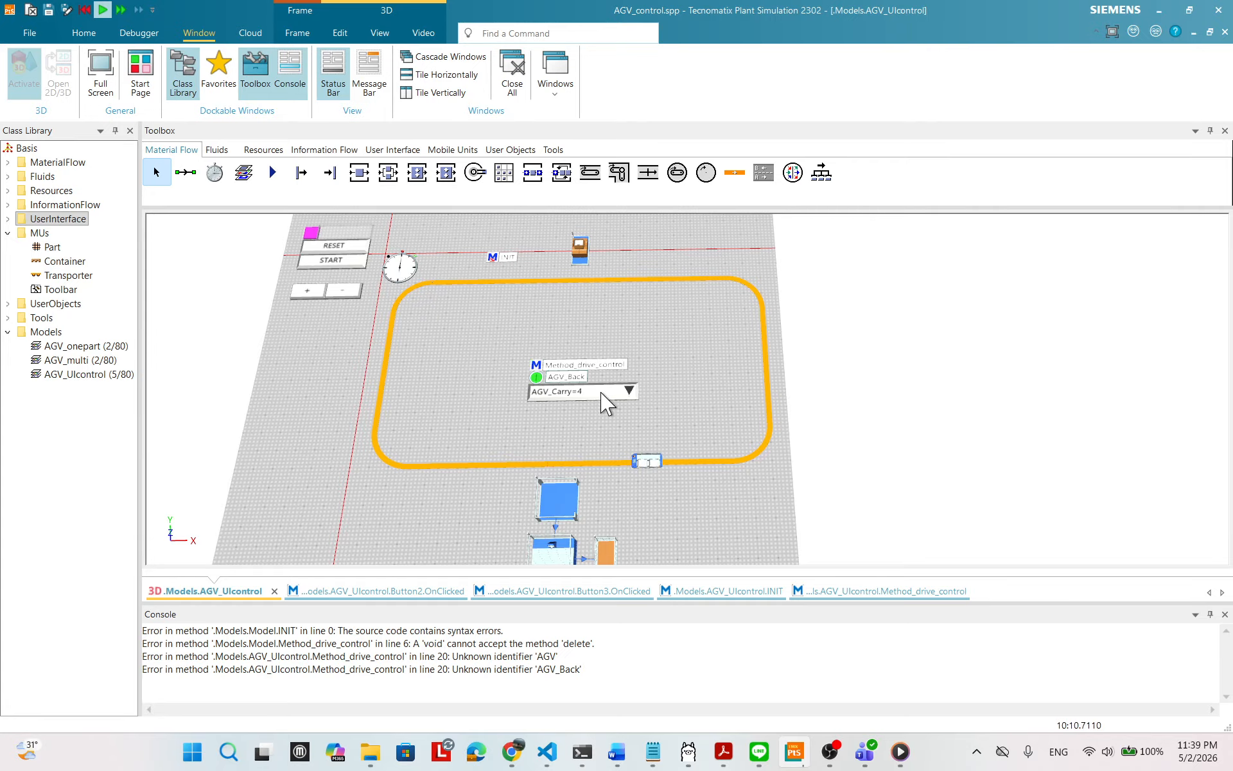
- Reset the simulation and save the model file
{"action": "right_click", "coordinate": [542, 314]}
{"action": "left_click", "coordinate": [548, 283]}
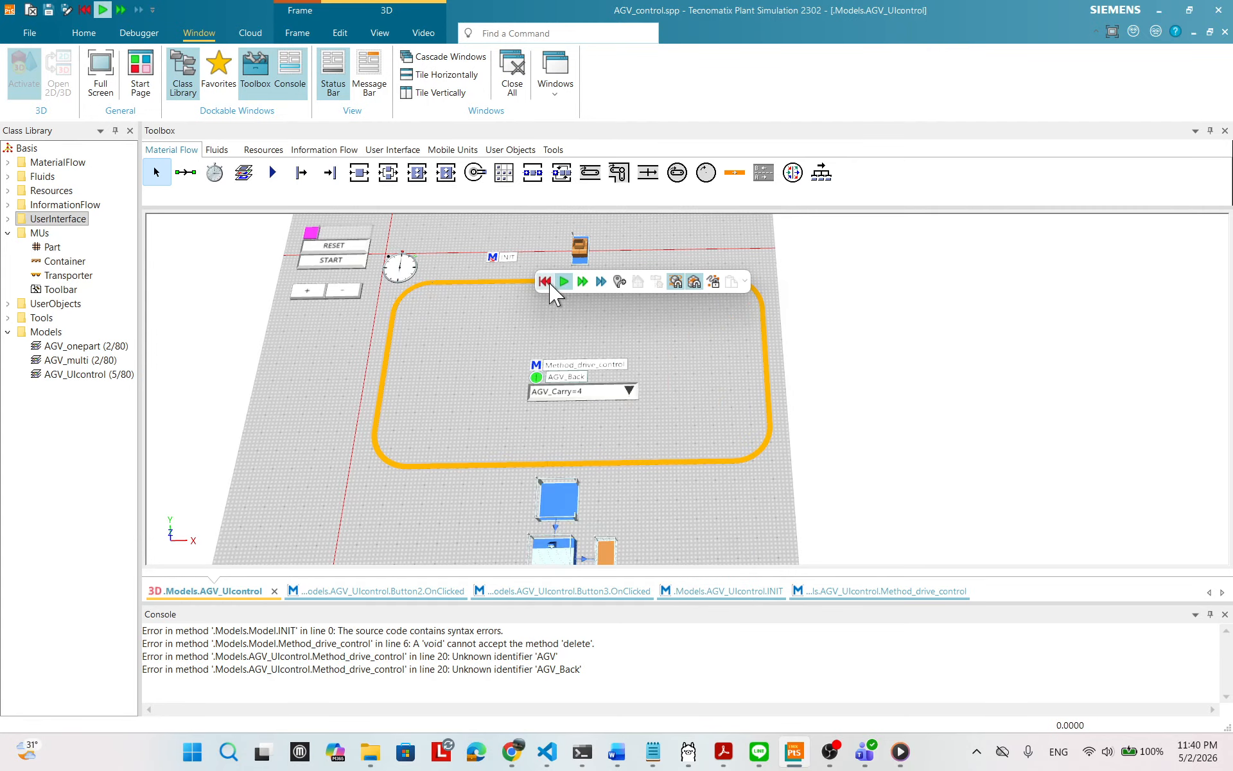
{"action": "right_click", "coordinate": [585, 334]}
{"action": "left_click", "coordinate": [468, 330]}
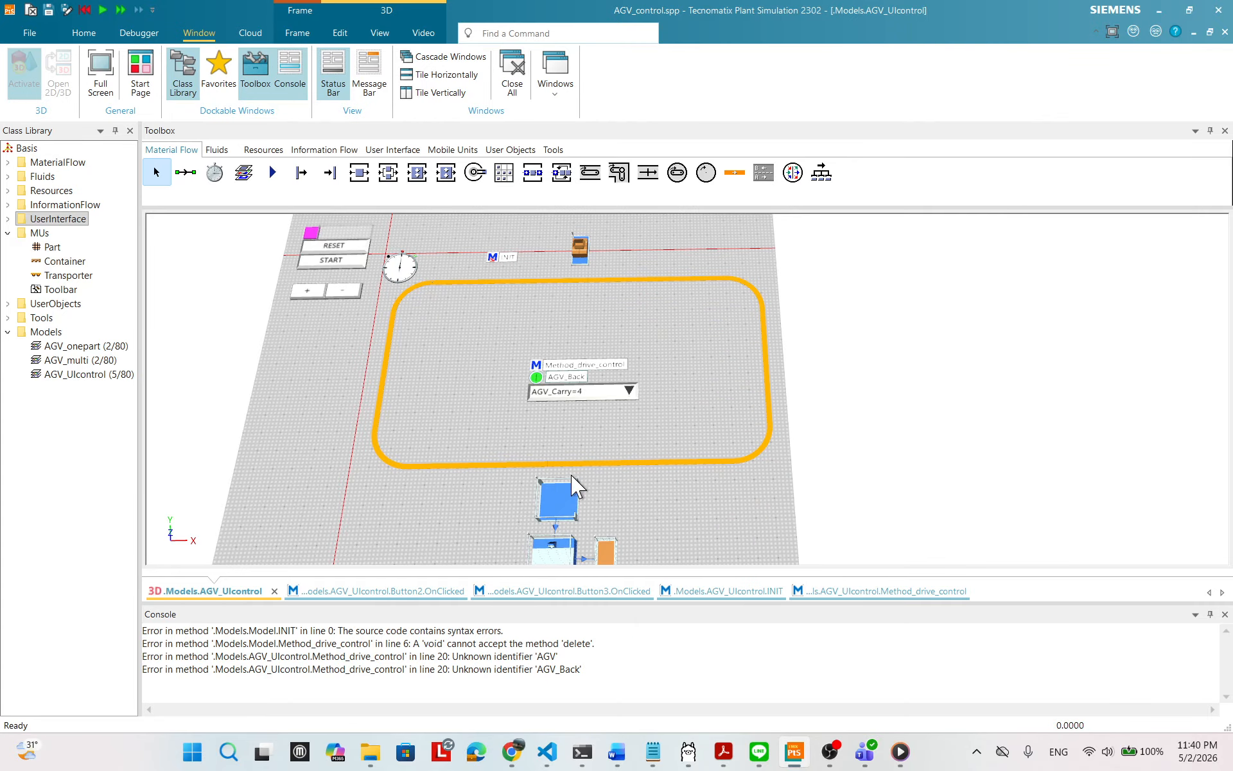
{"action": "left_click", "coordinate": [50, 10]}
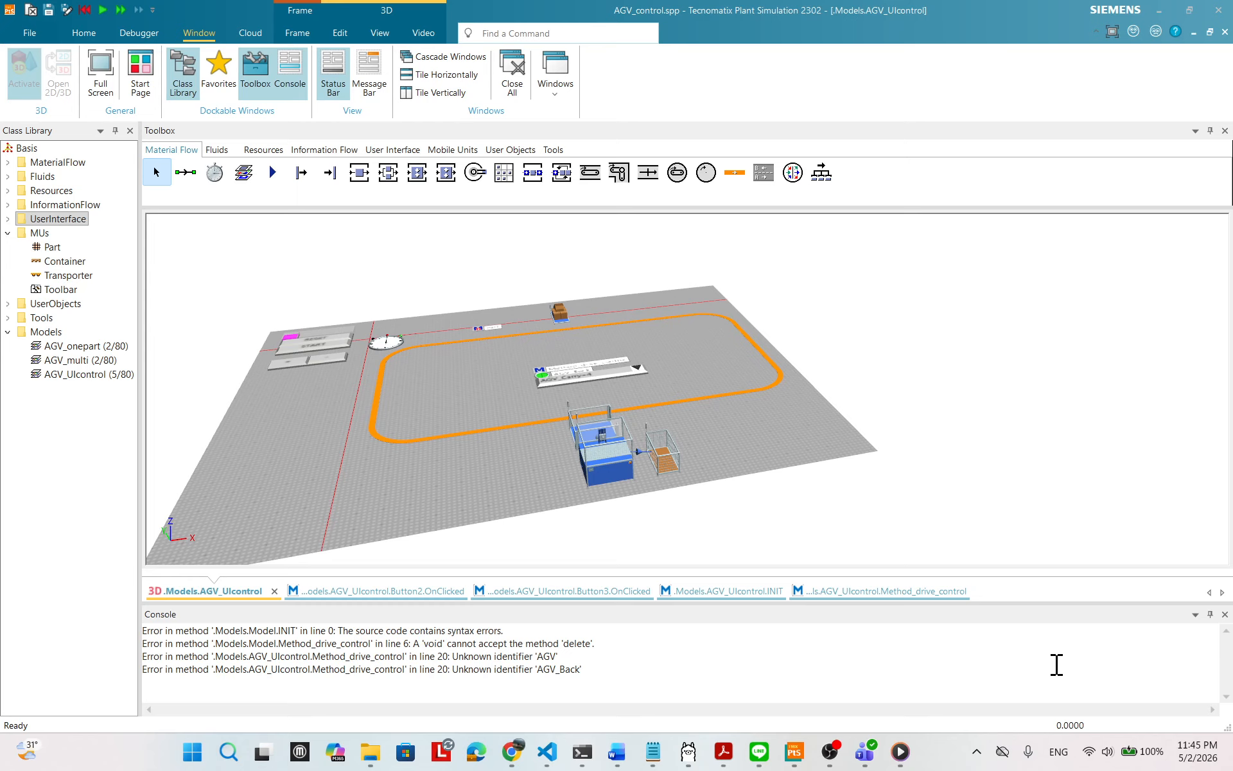
- Clear all messages from the Console
{"action": "right_click", "coordinate": [1013, 649]}
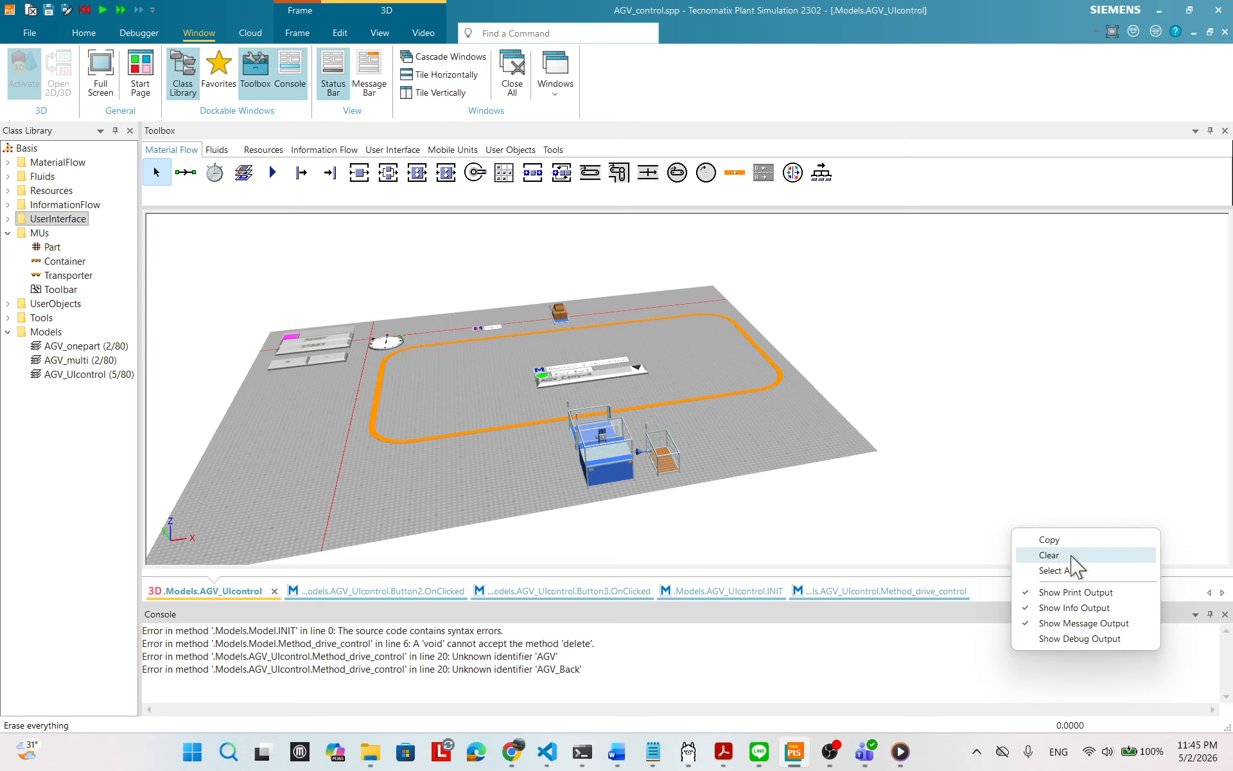
{"action": "right_click", "coordinate": [798, 652]}
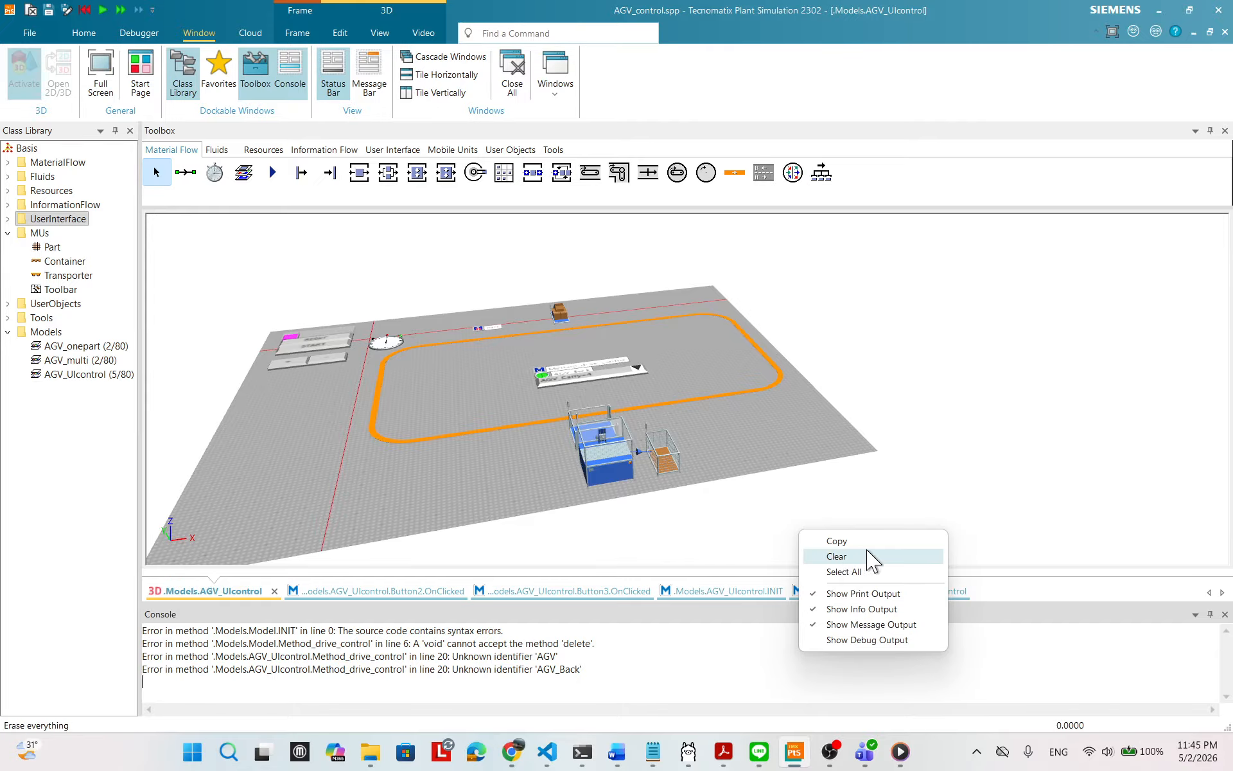
{"action": "left_click", "coordinate": [845, 560]}
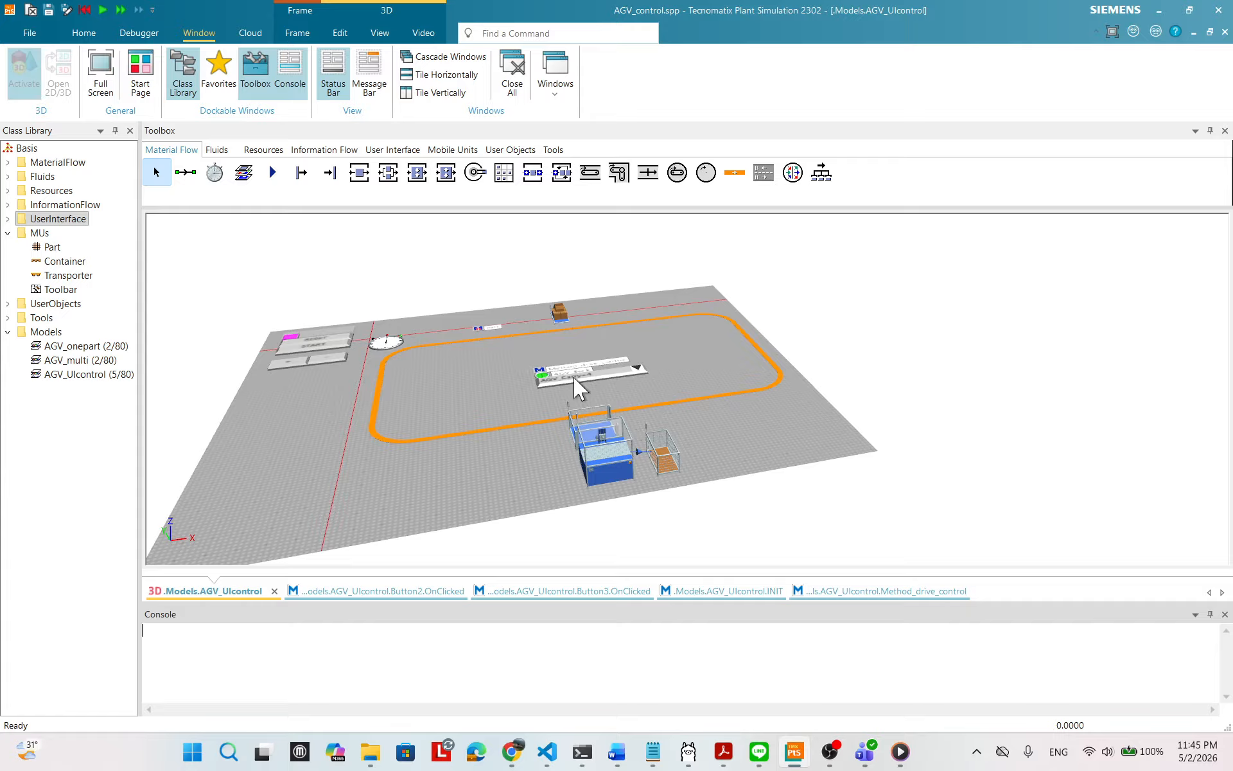
{"action": "mouse_move", "coordinate": [849, 338]}
{"action": "left_mouse_down"}
{"action": "mouse_move", "coordinate": [867, 333]}
{"action": "mouse_move", "coordinate": [839, 347]}
{"action": "left_mouse_up"}
{"action": "left_click_drag", "start_coordinate": [353, 349], "coordinate": [241, 350]}
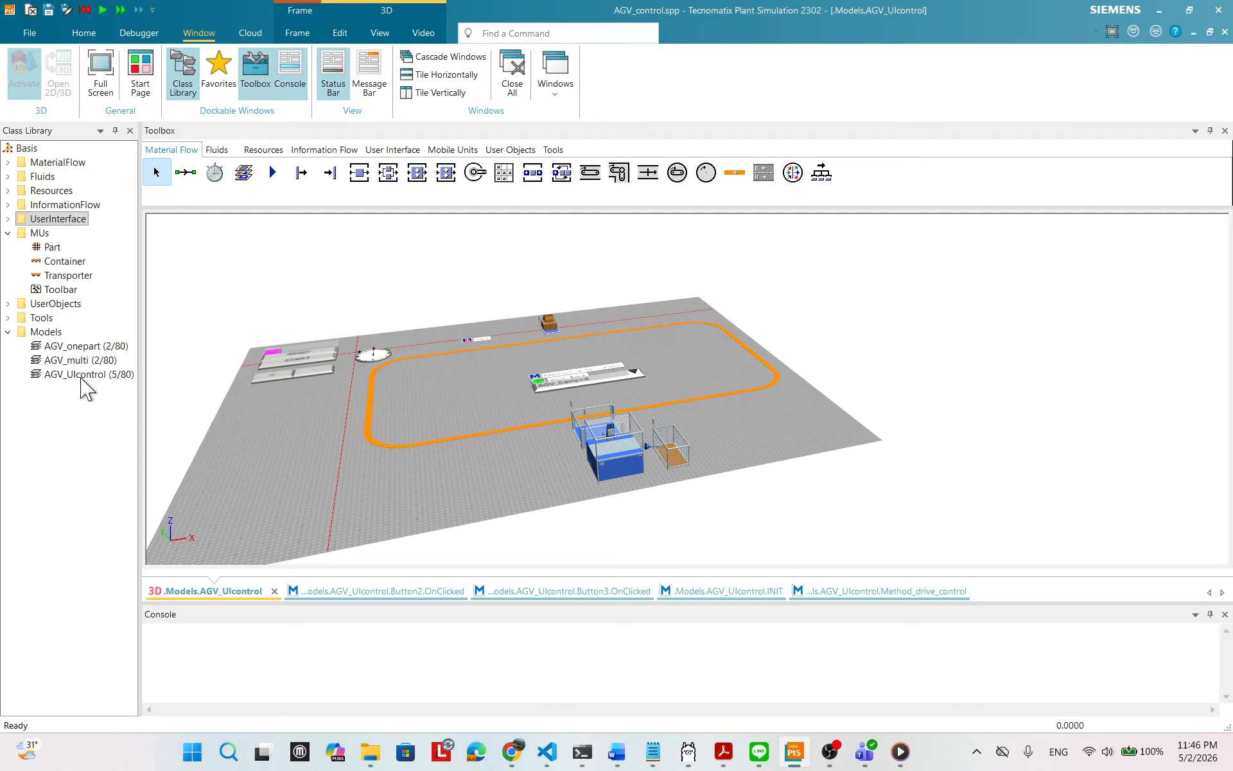
{"action": "left_click_drag", "start_coordinate": [668, 324], "coordinate": [517, 386]}
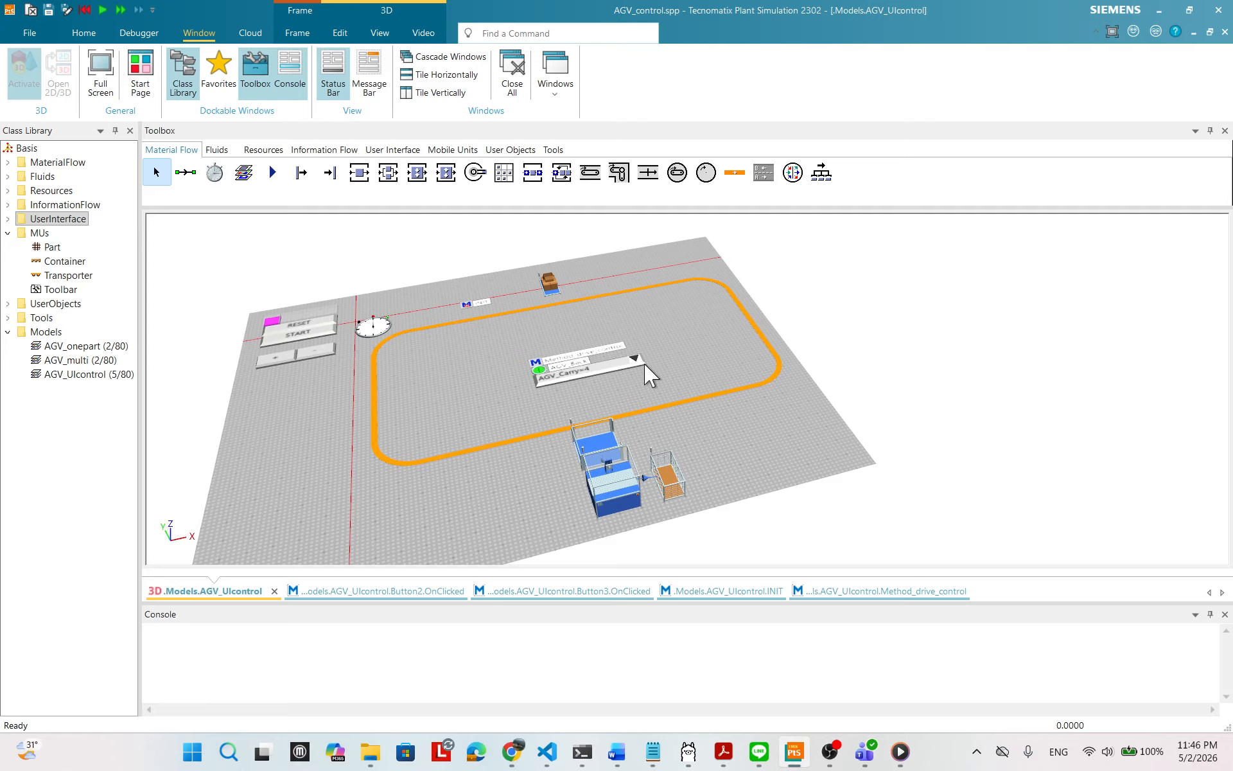
{"action": "left_click_drag", "start_coordinate": [627, 449], "coordinate": [689, 431]}
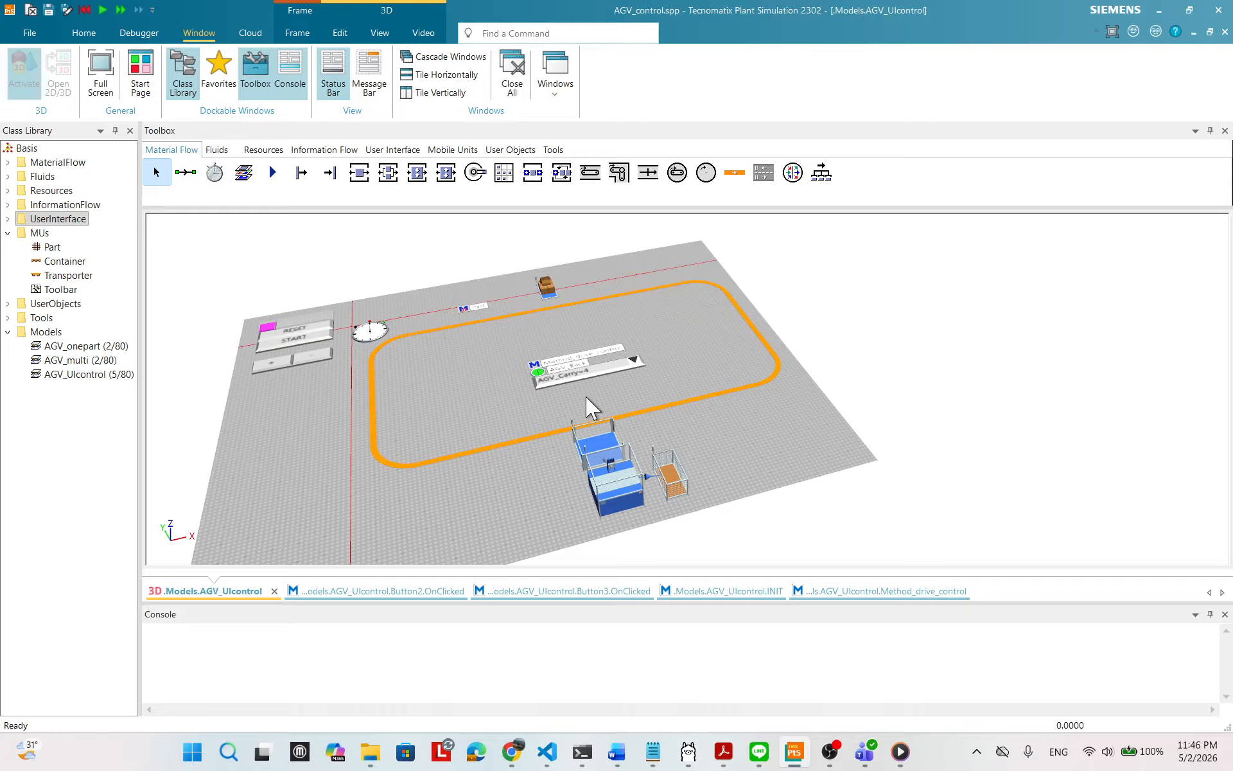
{"action": "left_click_drag", "start_coordinate": [617, 380], "coordinate": [613, 368]}
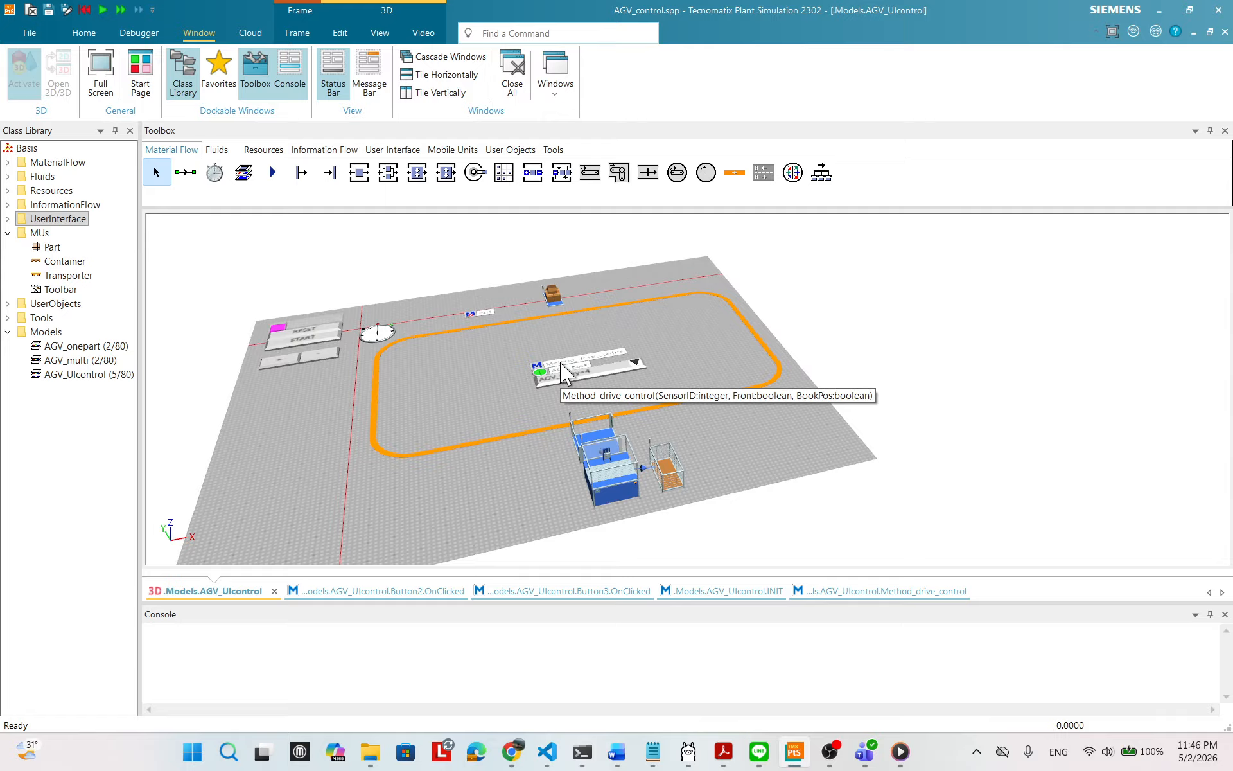
{"action": "left_click_drag", "start_coordinate": [636, 332], "coordinate": [504, 358]}
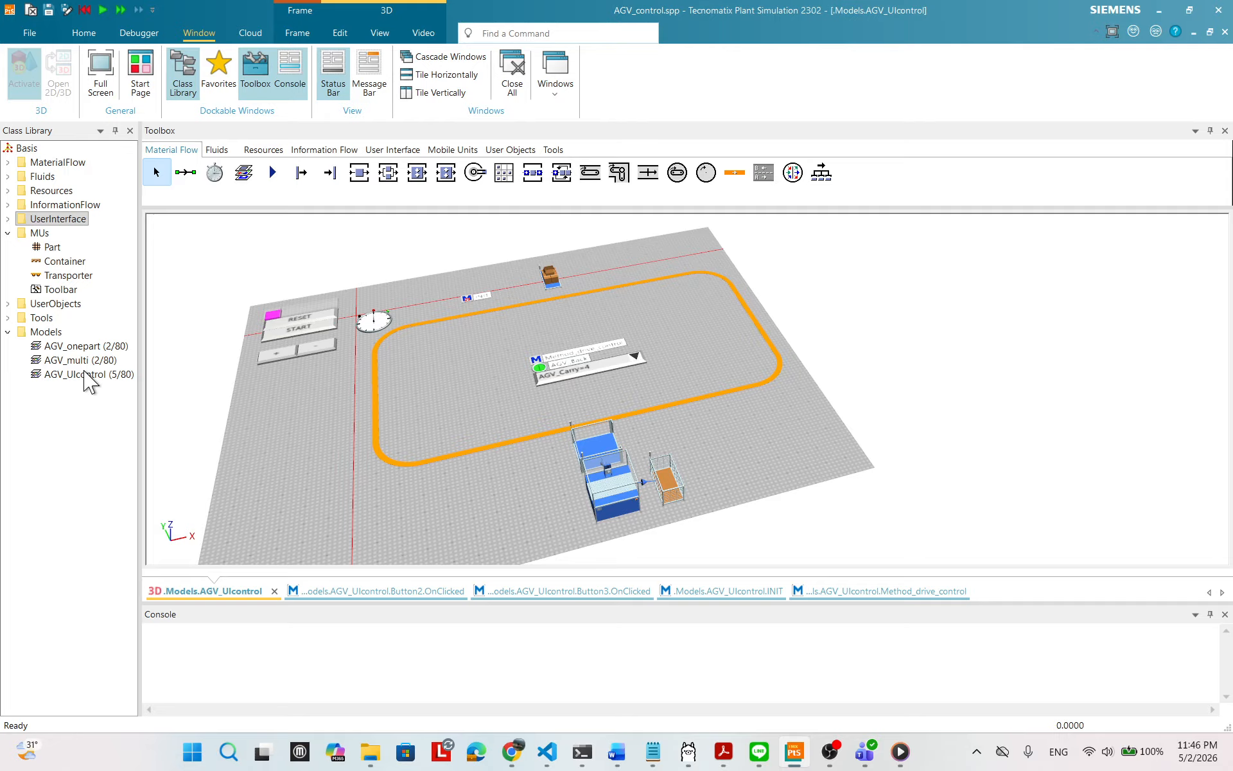
{"action": "left_click_drag", "start_coordinate": [728, 299], "coordinate": [486, 386]}
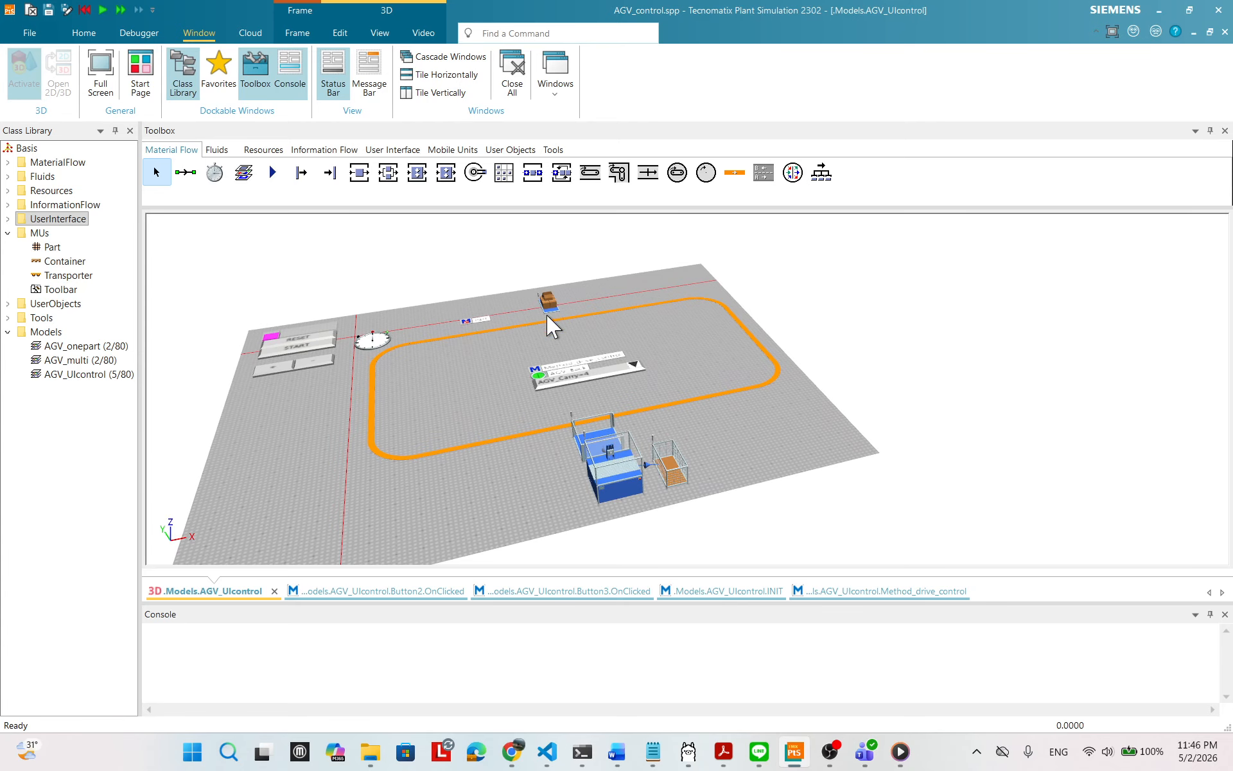
{"action": "left_click_drag", "start_coordinate": [550, 322], "coordinate": [551, 353]}
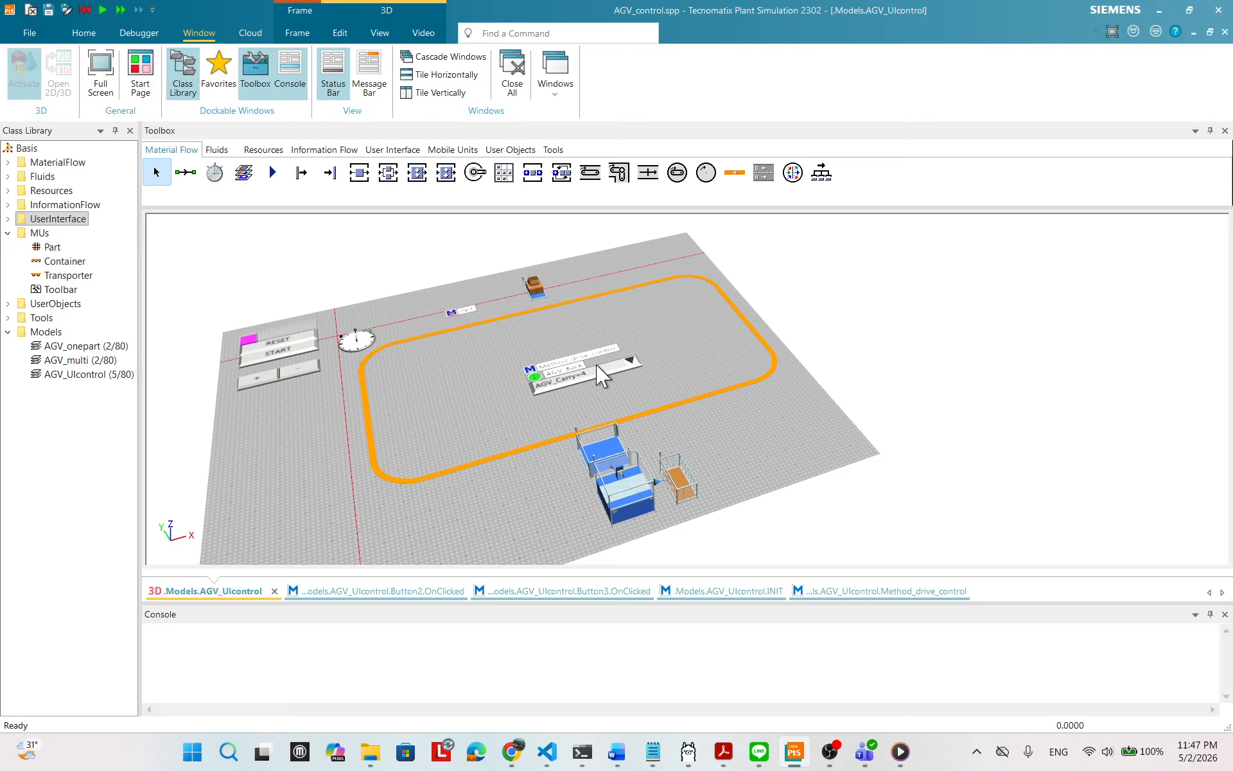
{"action": "left_click_drag", "start_coordinate": [552, 349], "coordinate": [525, 417]}
{"action": "left_click_drag", "start_coordinate": [635, 401], "coordinate": [682, 459]}
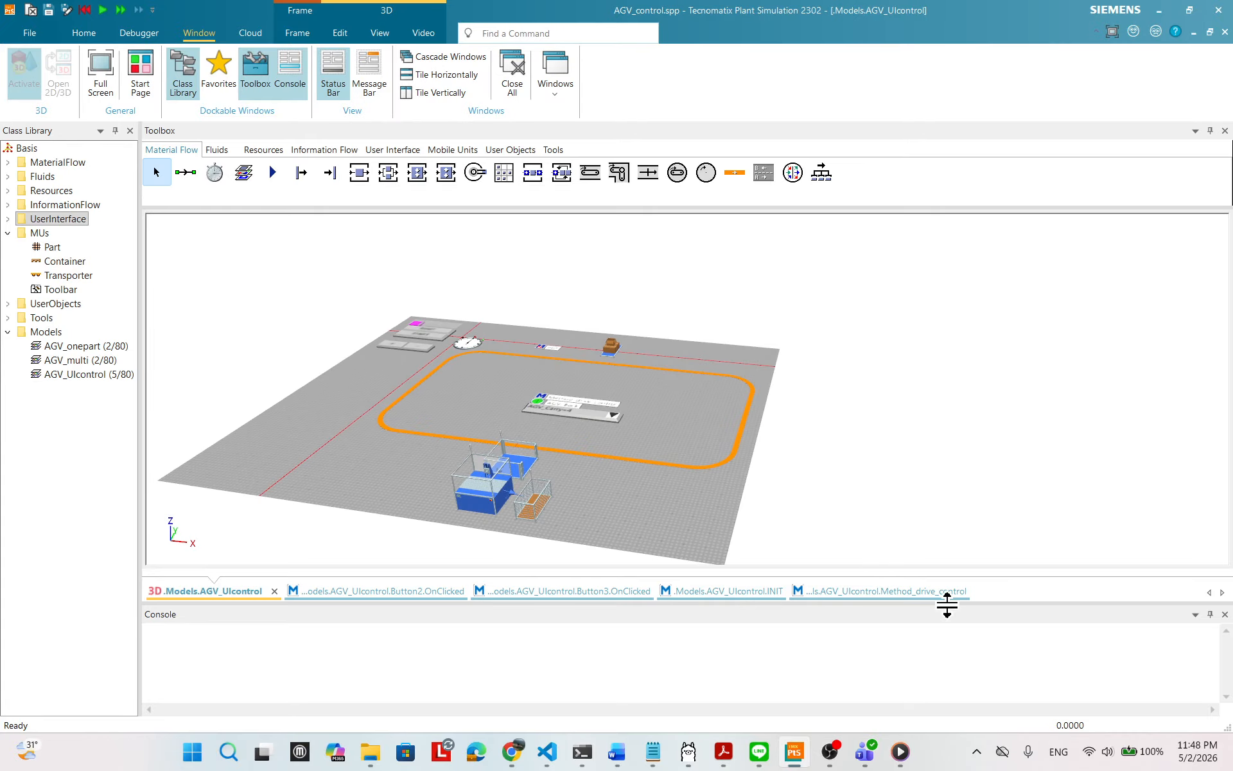
{"action": "left_click", "coordinate": [936, 758]}
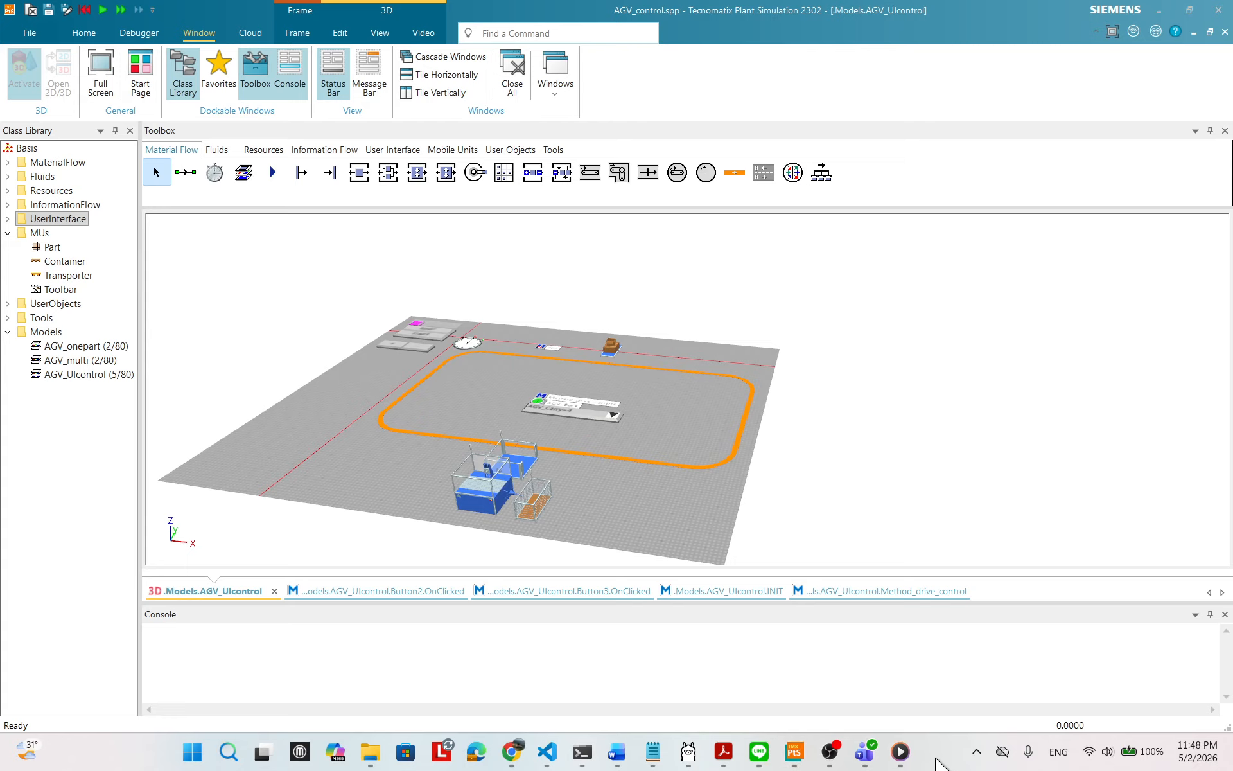